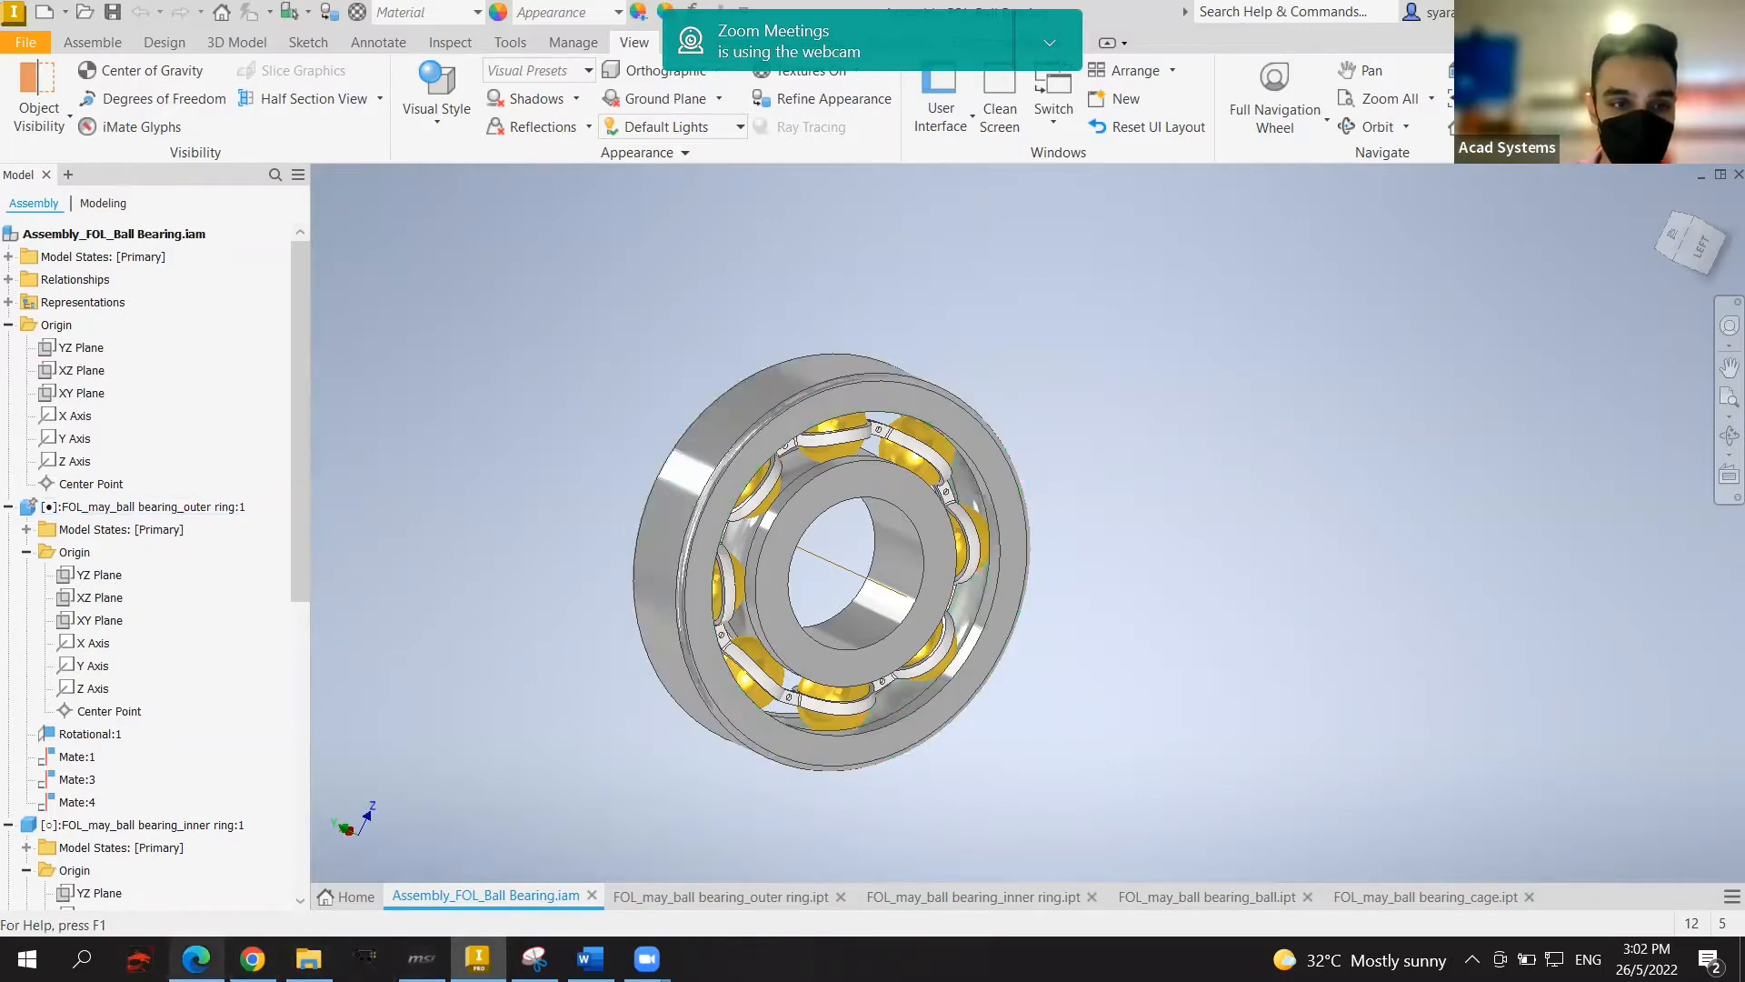
# Step: Switch from Inventor to the Edge browser showing the Facebook live stream
pyautogui.click(197, 959)
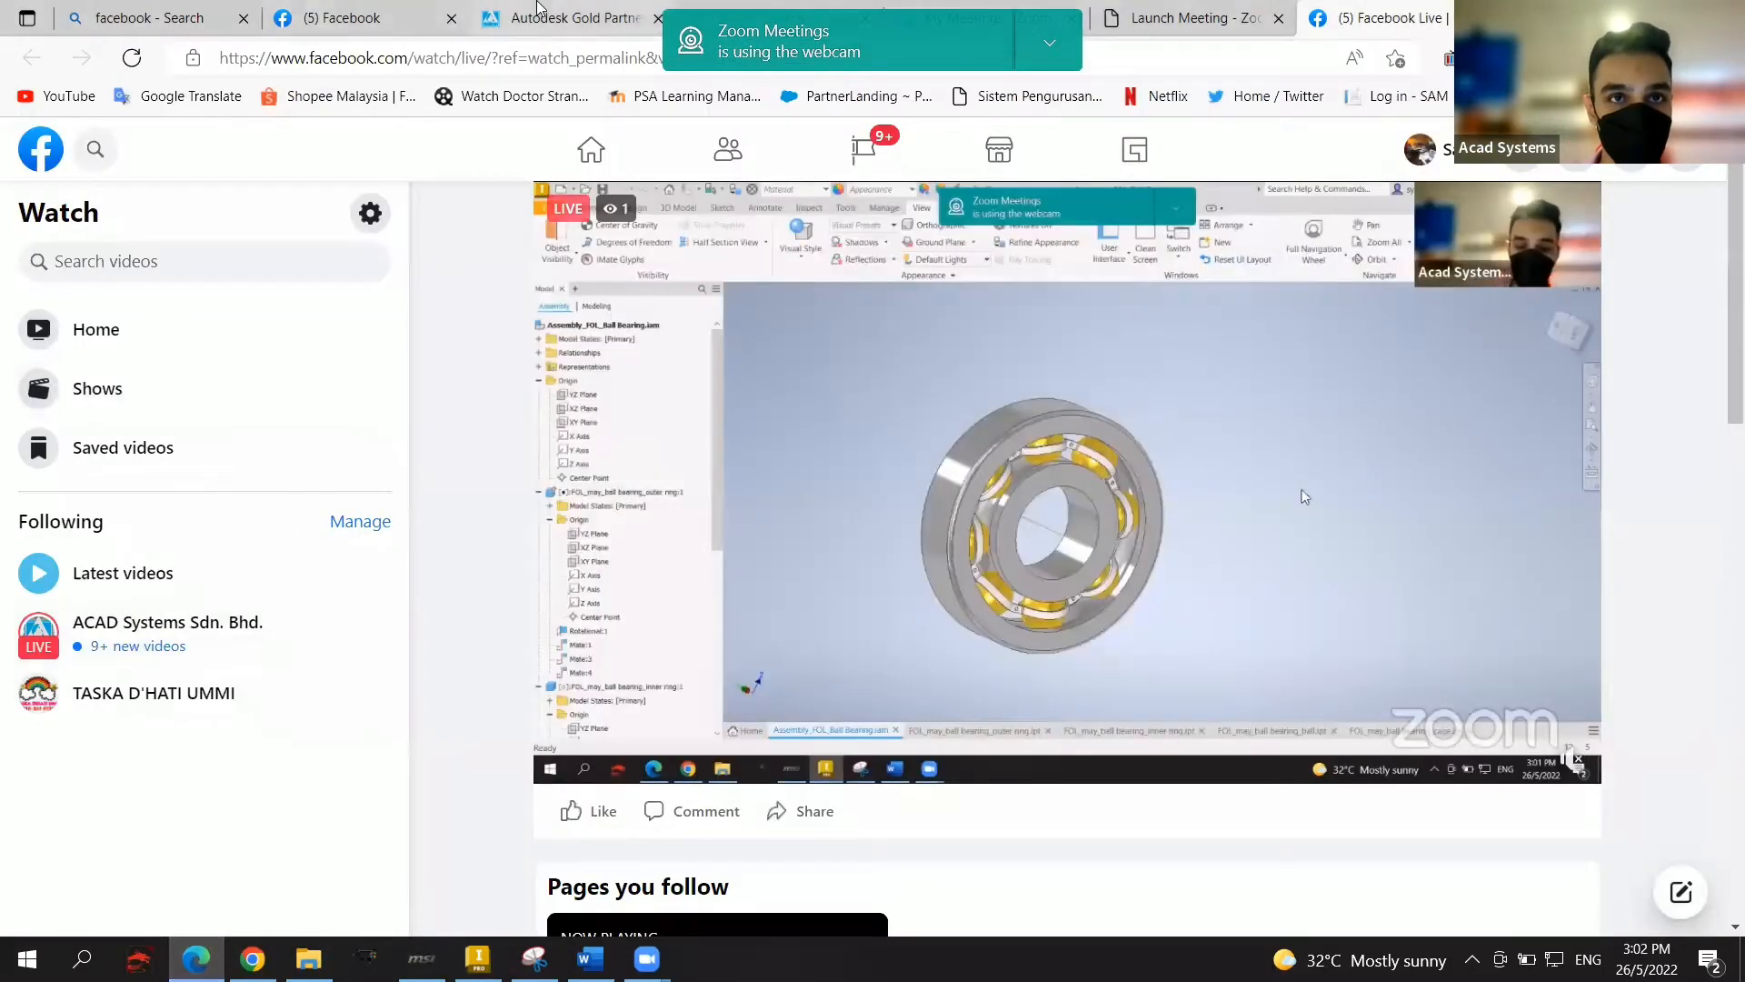
# Step: Bring the Acad Systems homepage forward and expand its Training > Train Me menu
pyautogui.click(575, 9)
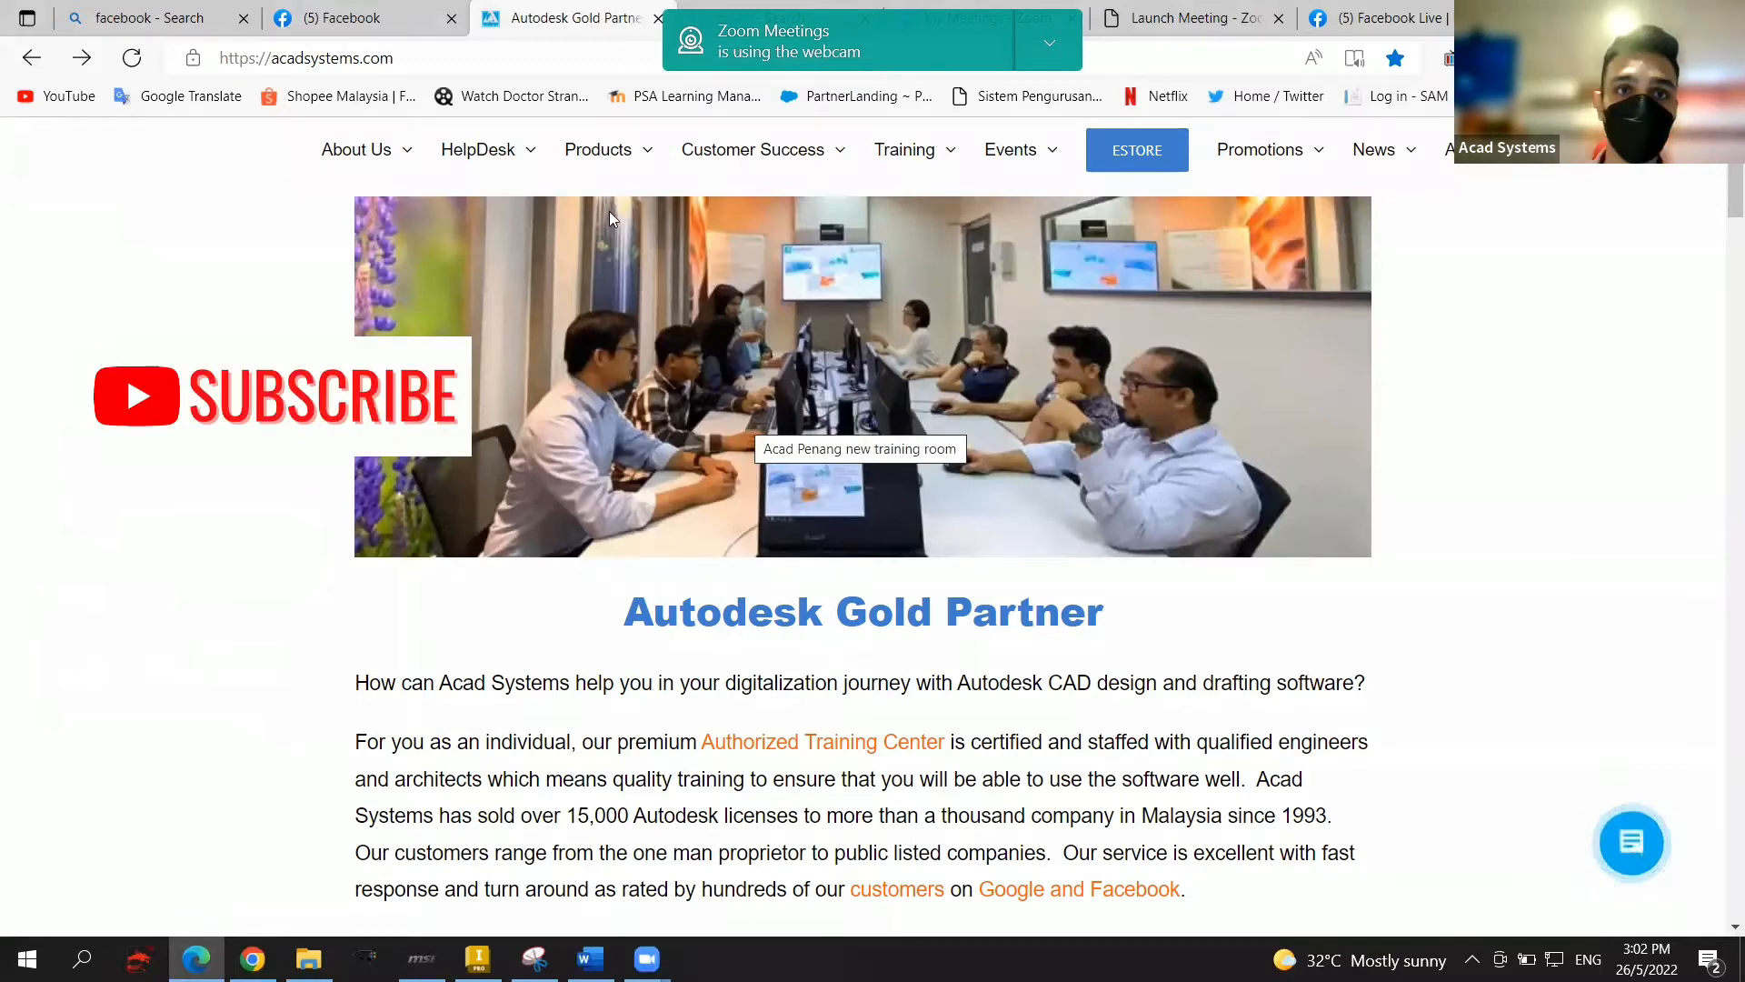
pyautogui.moveTo(595, 155)
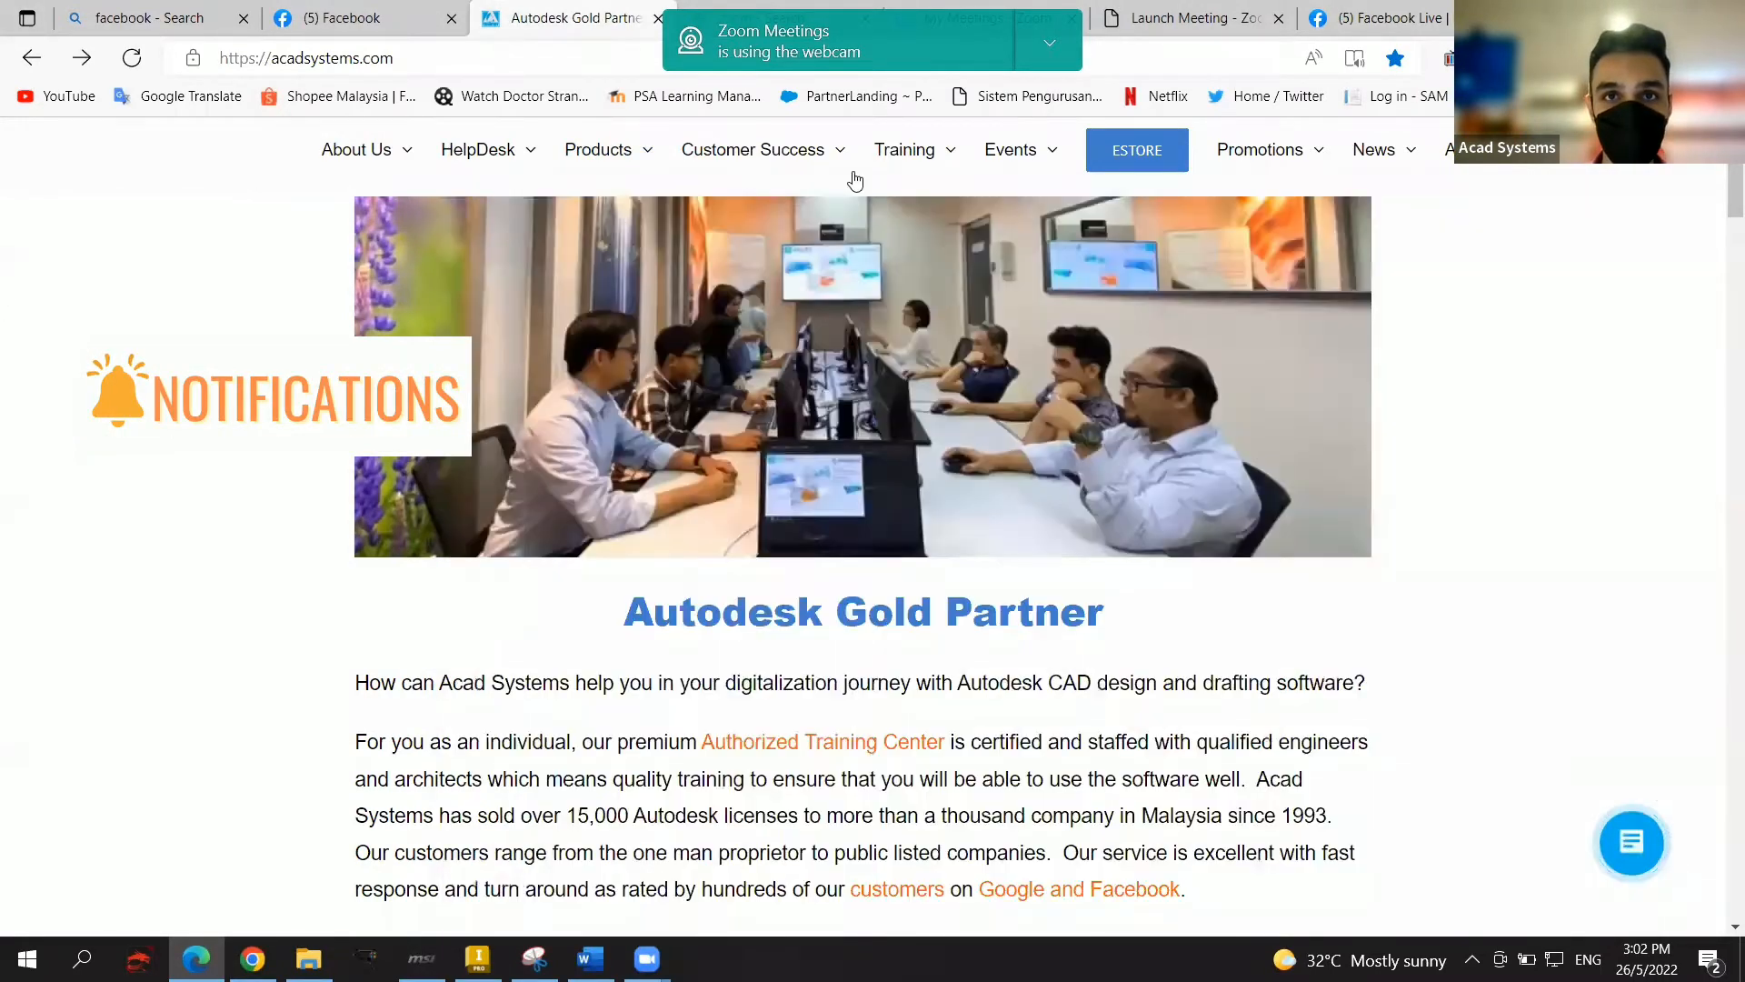
pyautogui.moveTo(923, 161)
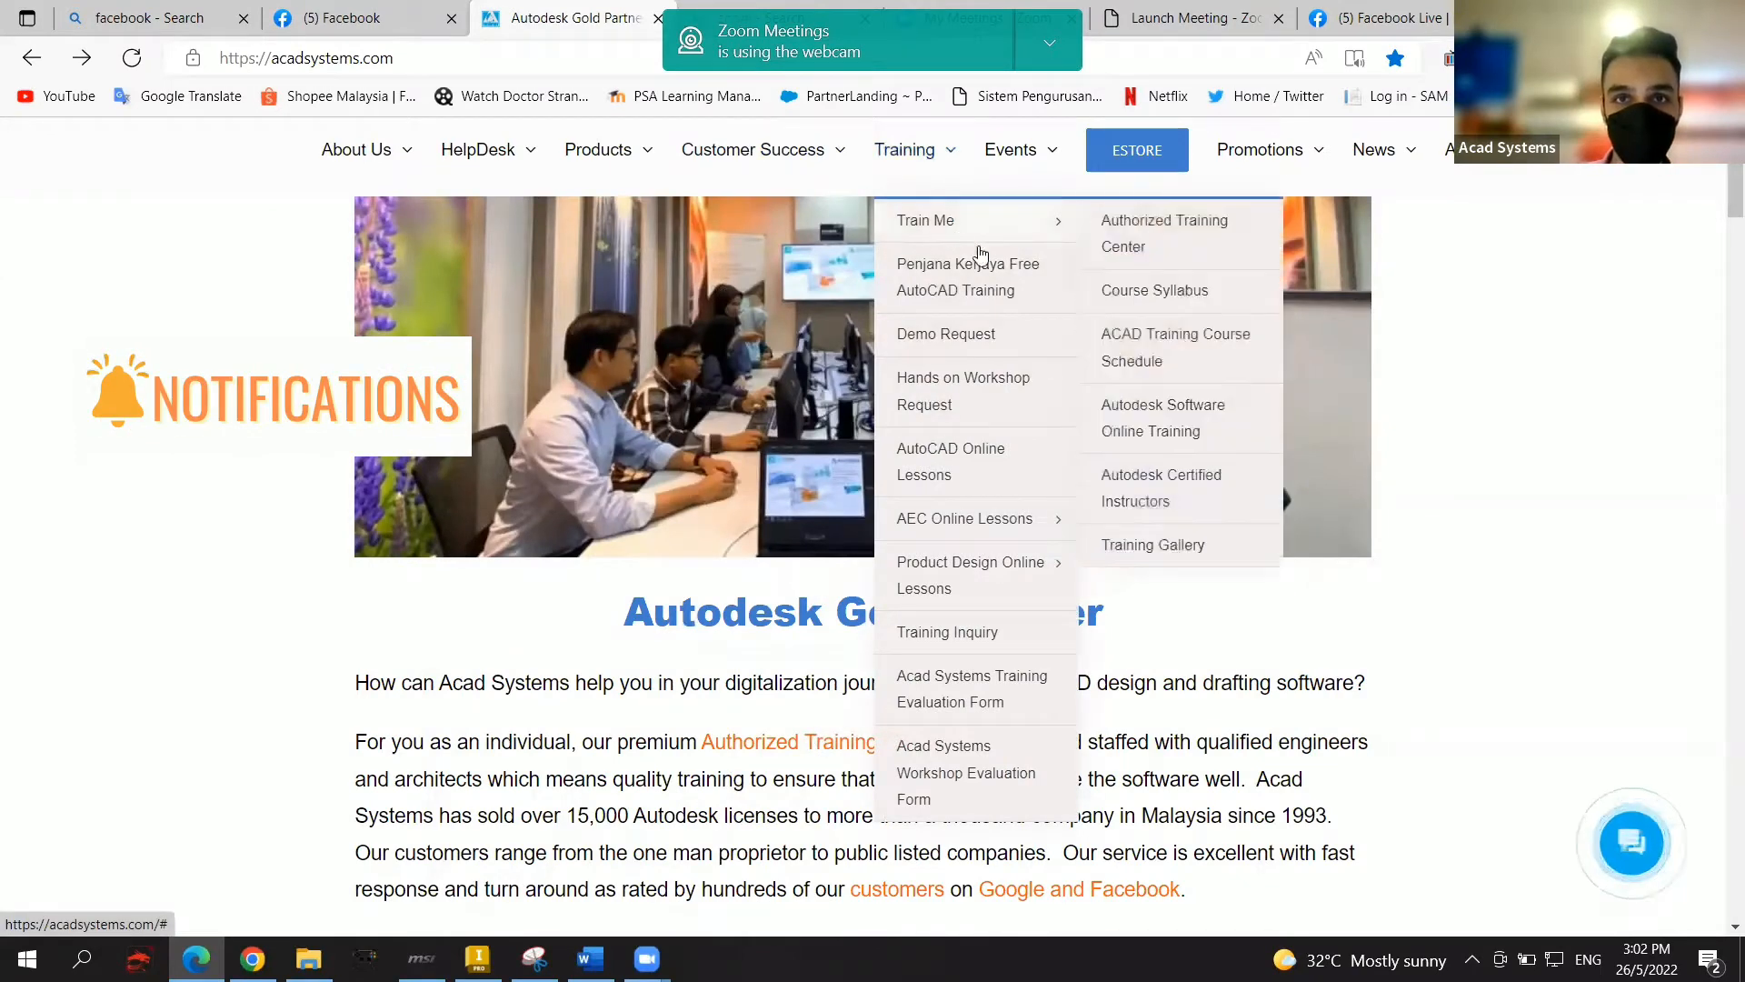
pyautogui.moveTo(1001, 221)
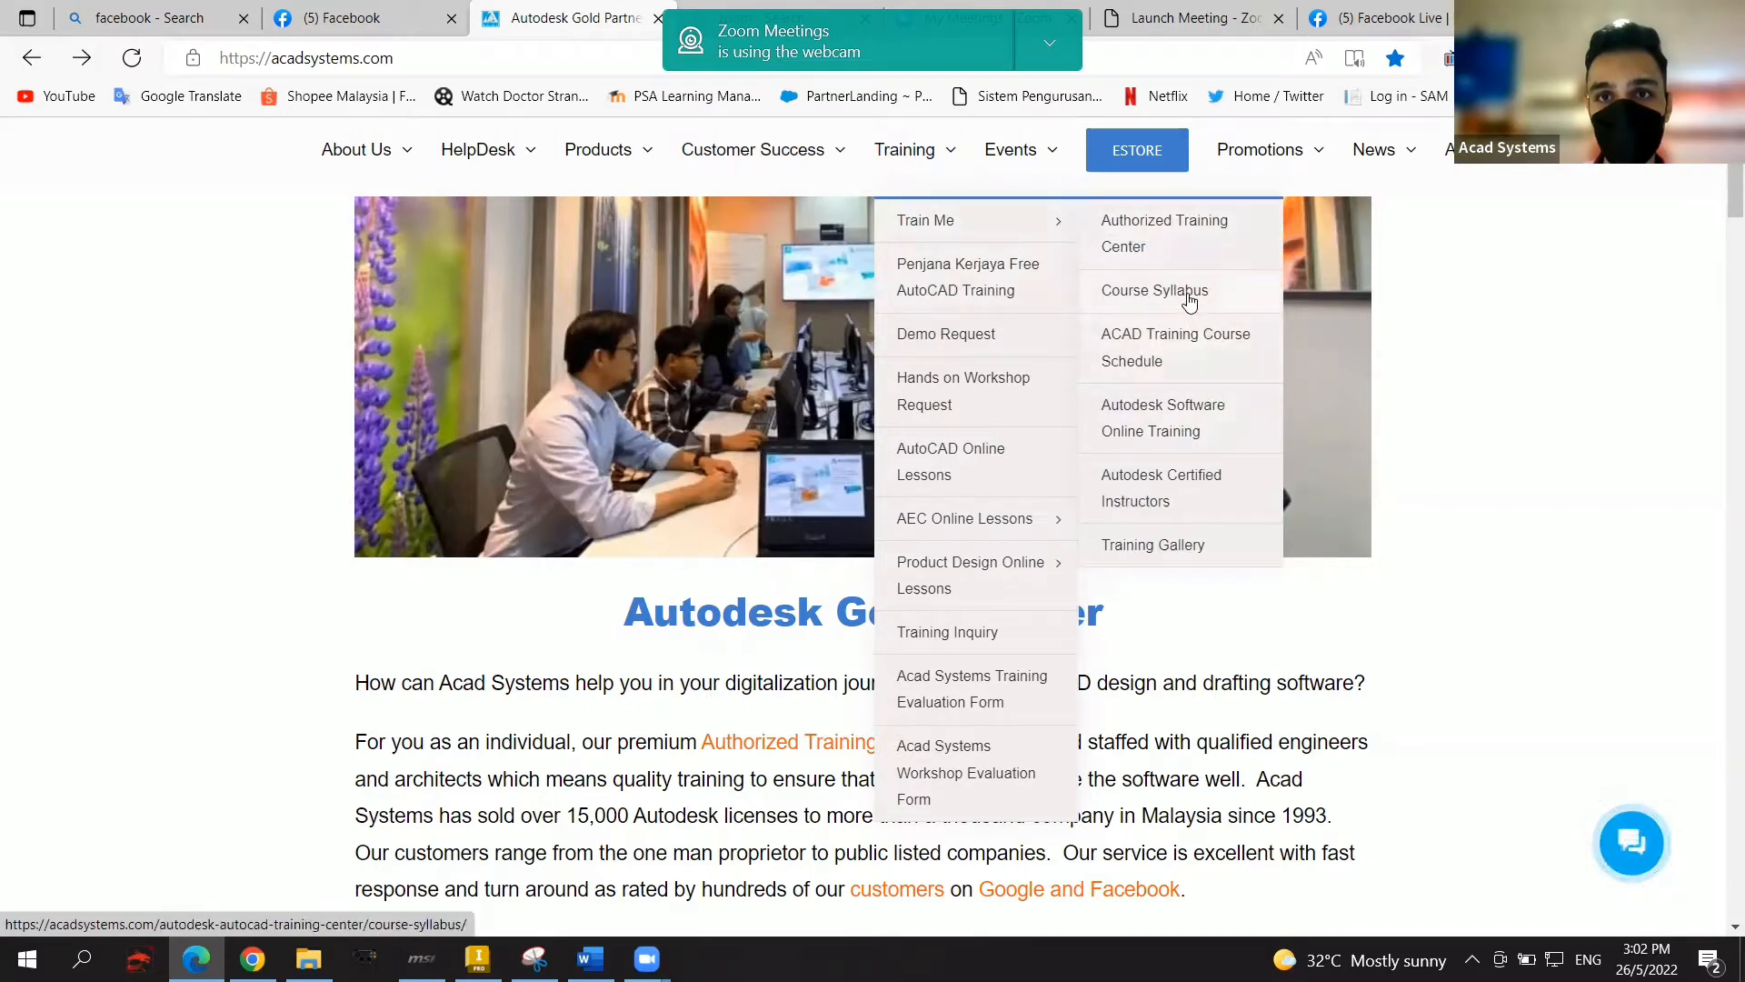
# Step: Open the Course Syllabus page and scroll through its course lists, then back up
pyautogui.click(1189, 292)
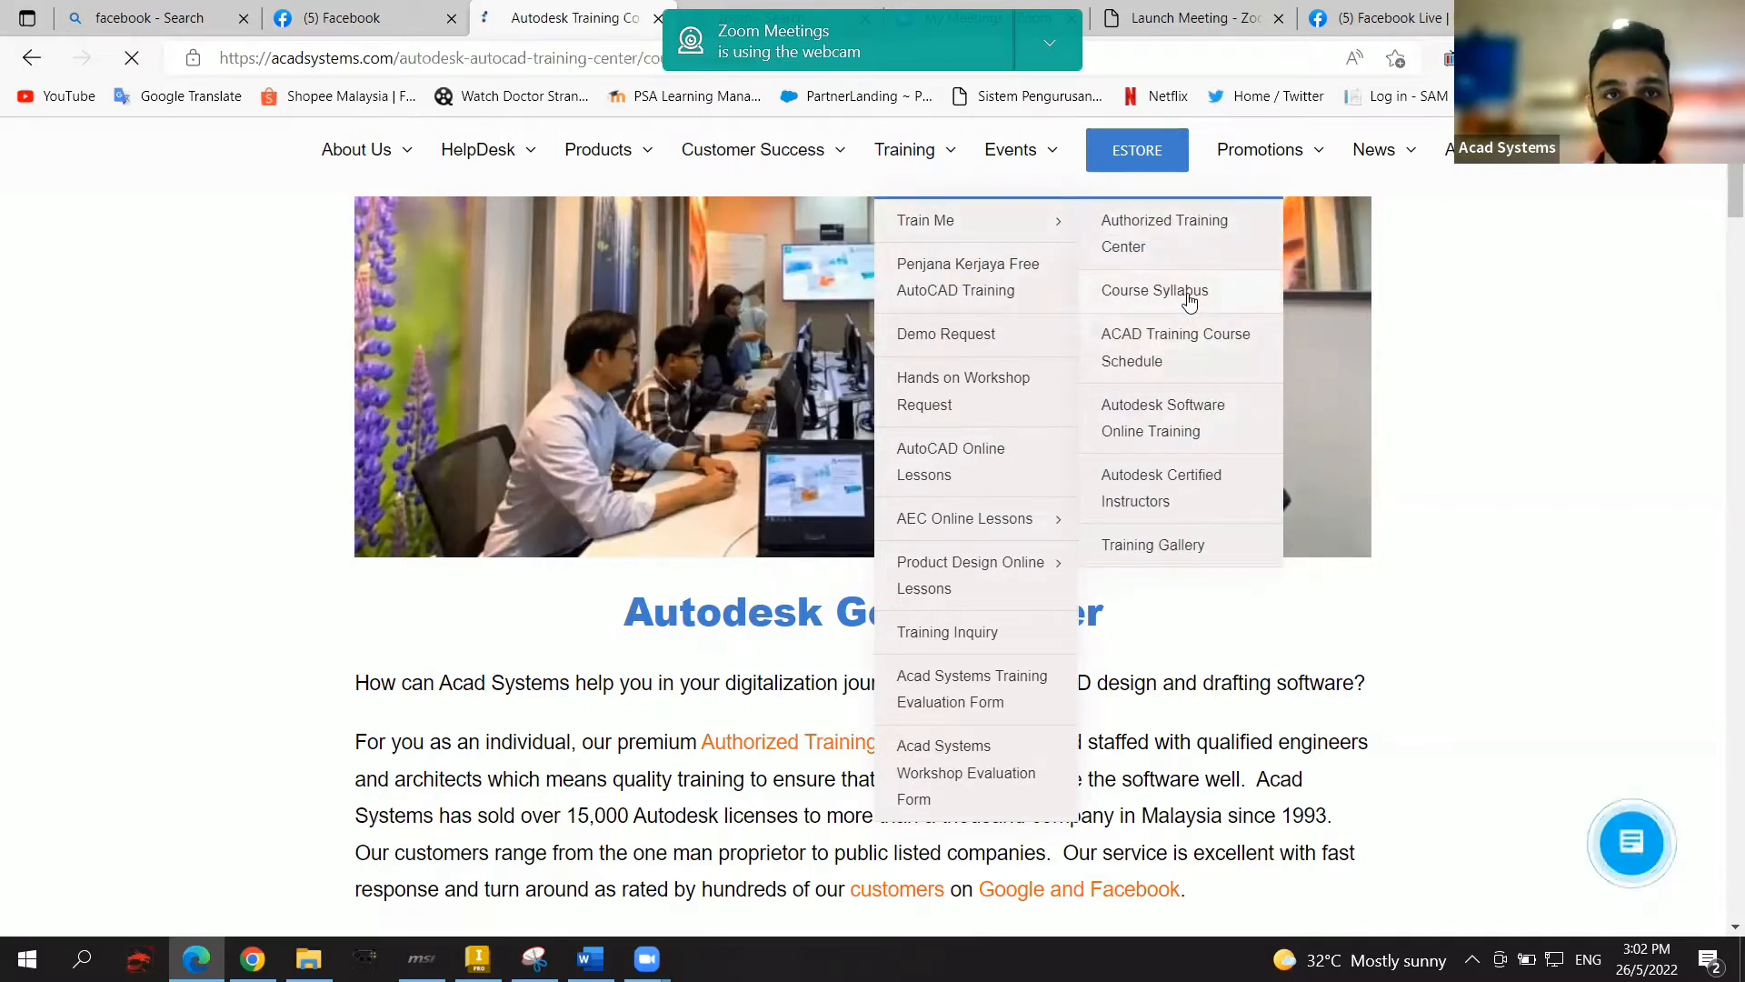
pyautogui.scroll(-1, 812, 388)
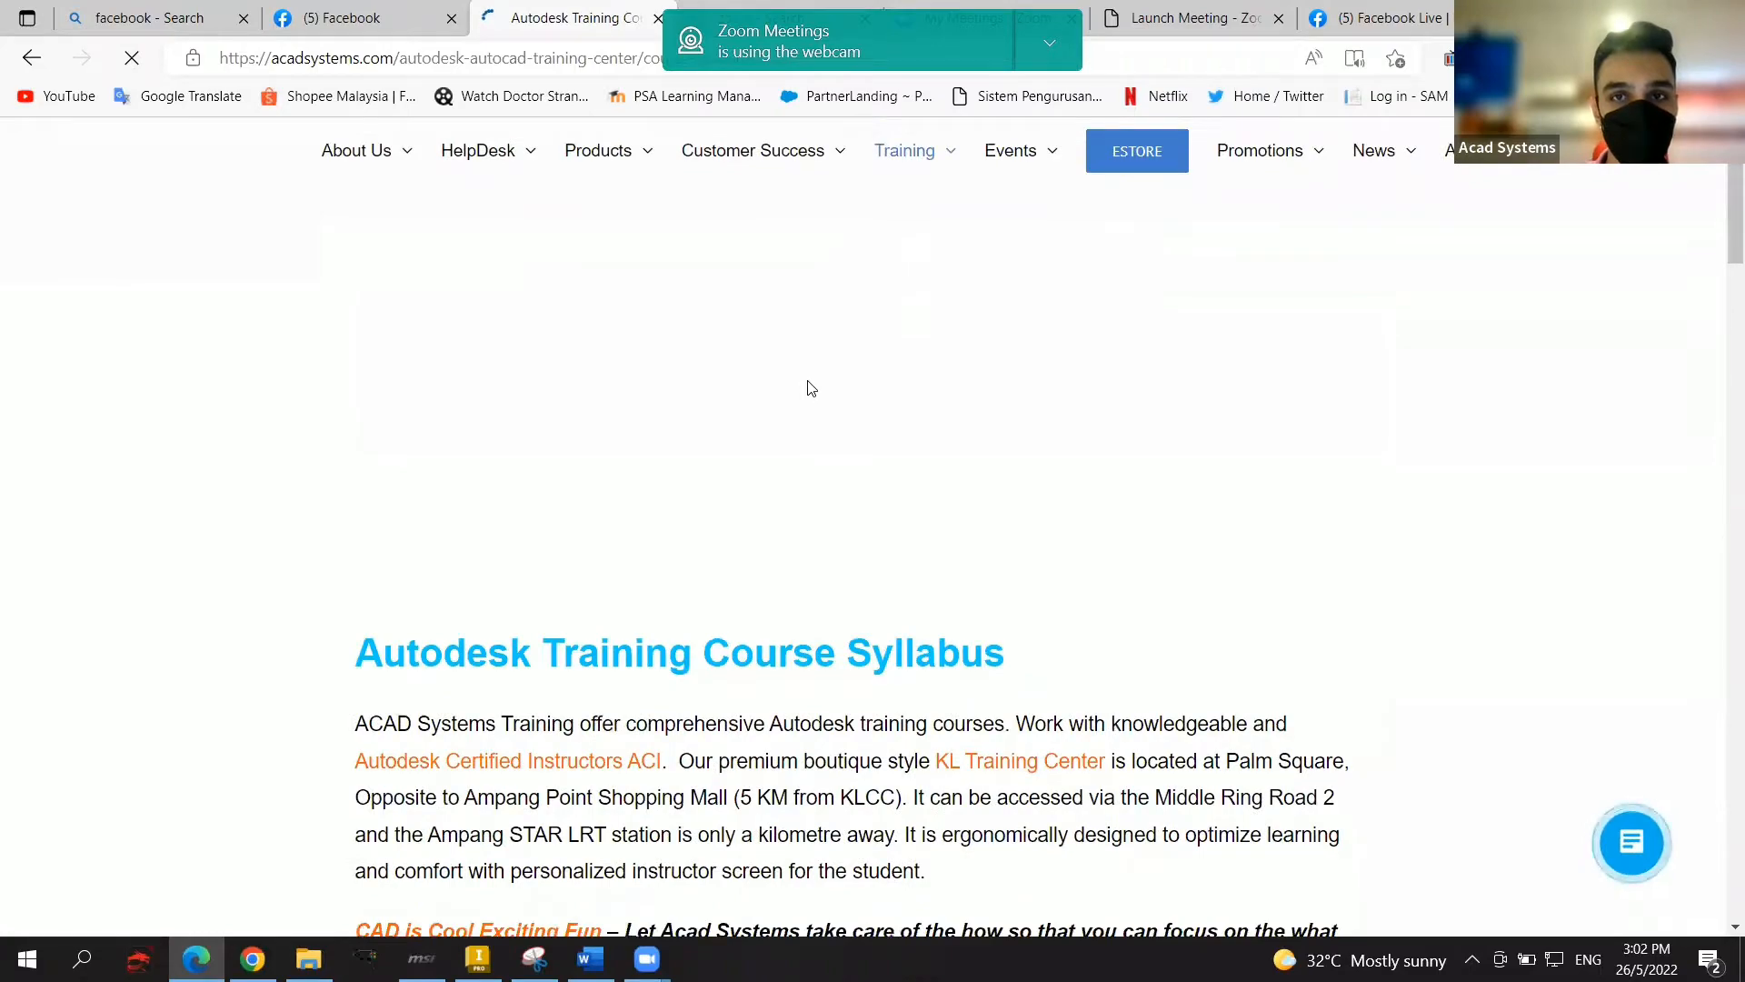
pyautogui.scroll(-12, 806, 386)
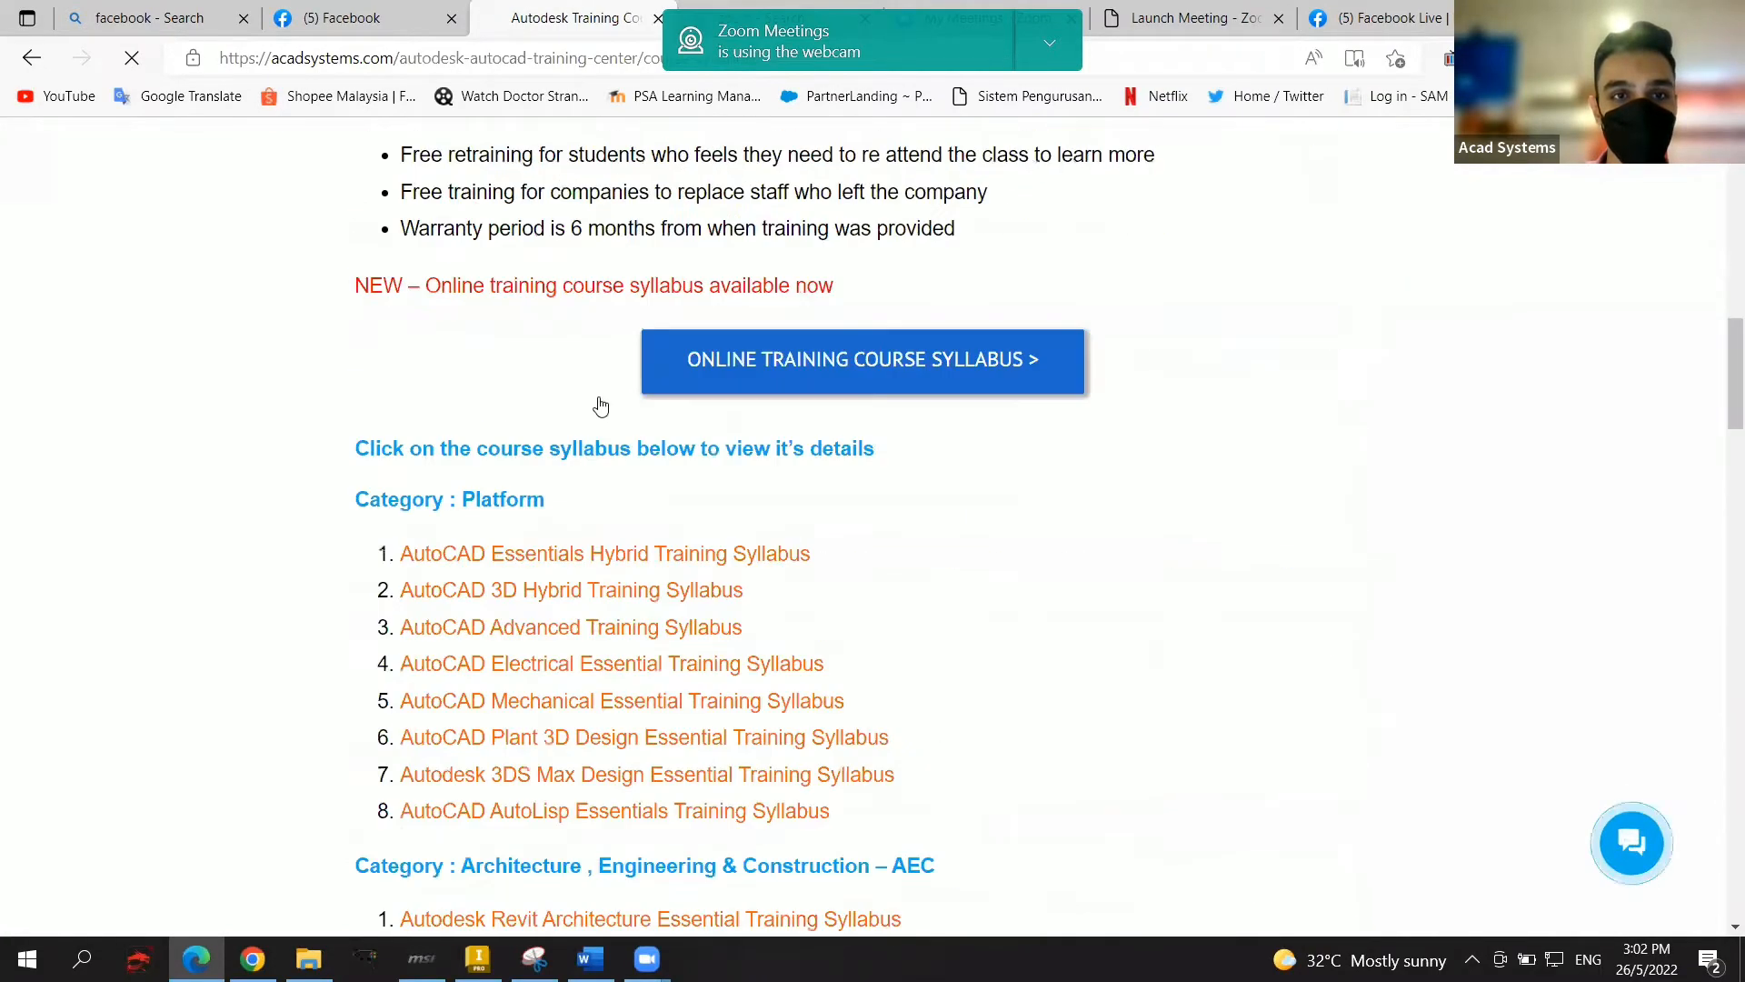
pyautogui.scroll(-2, 600, 406)
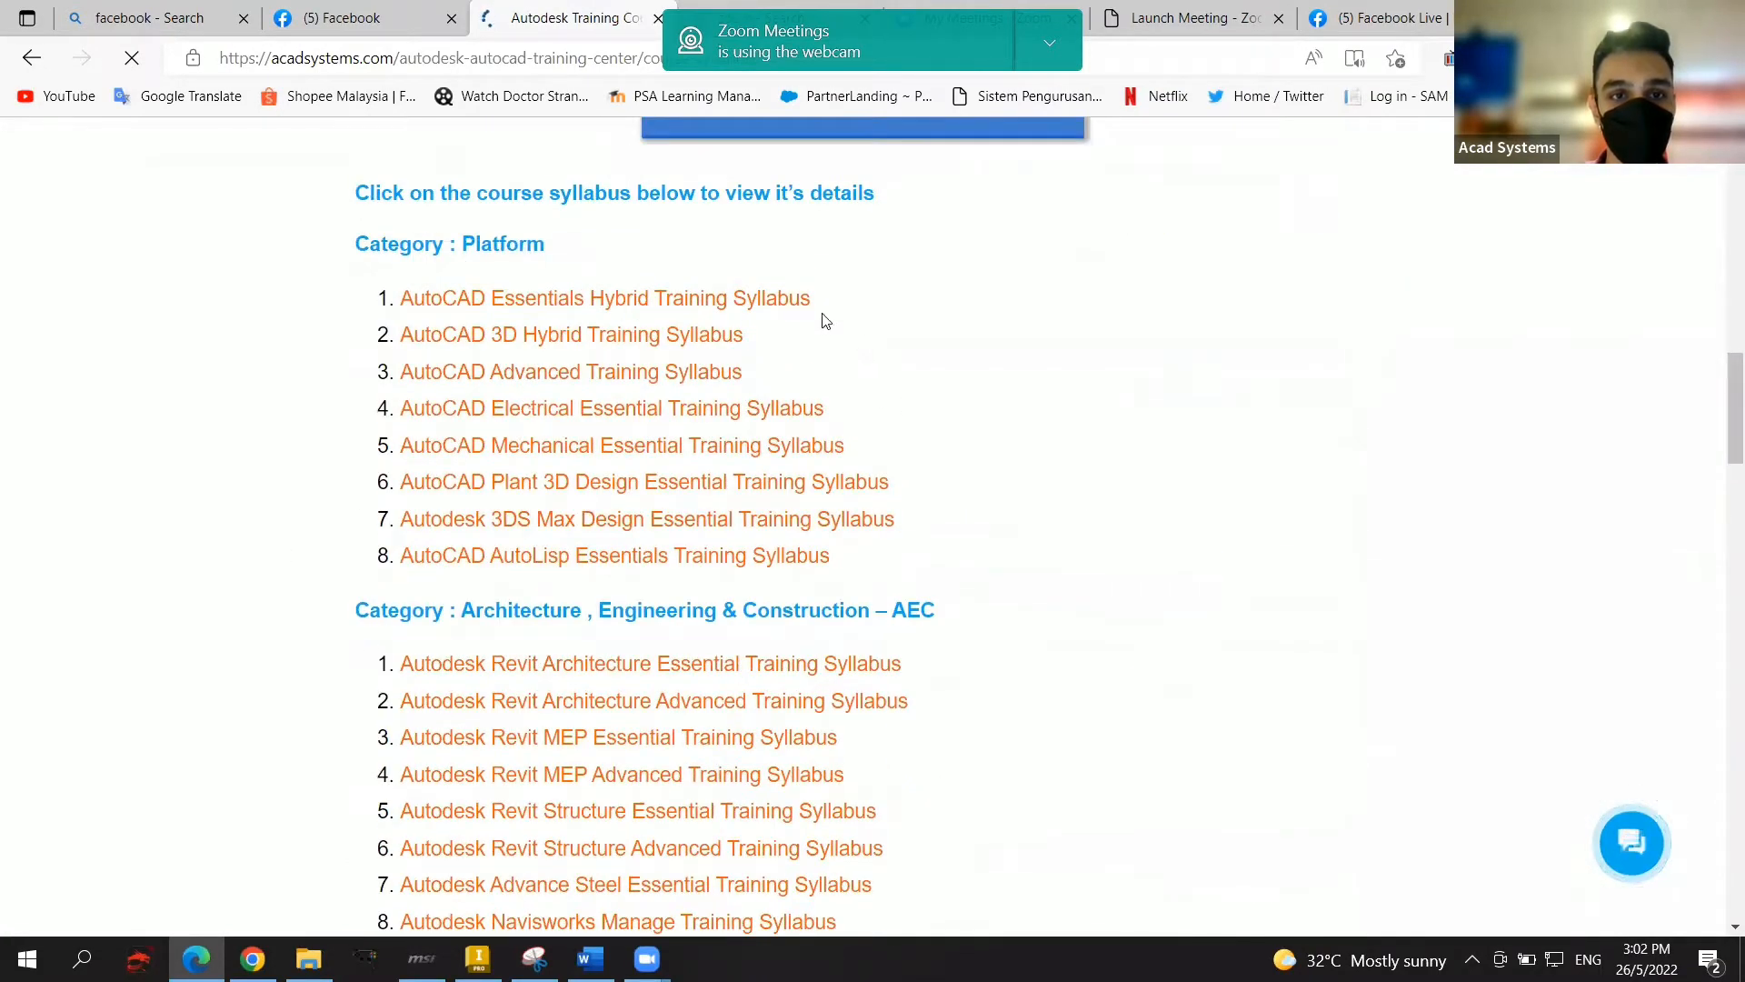
pyautogui.scroll(-4, 825, 320)
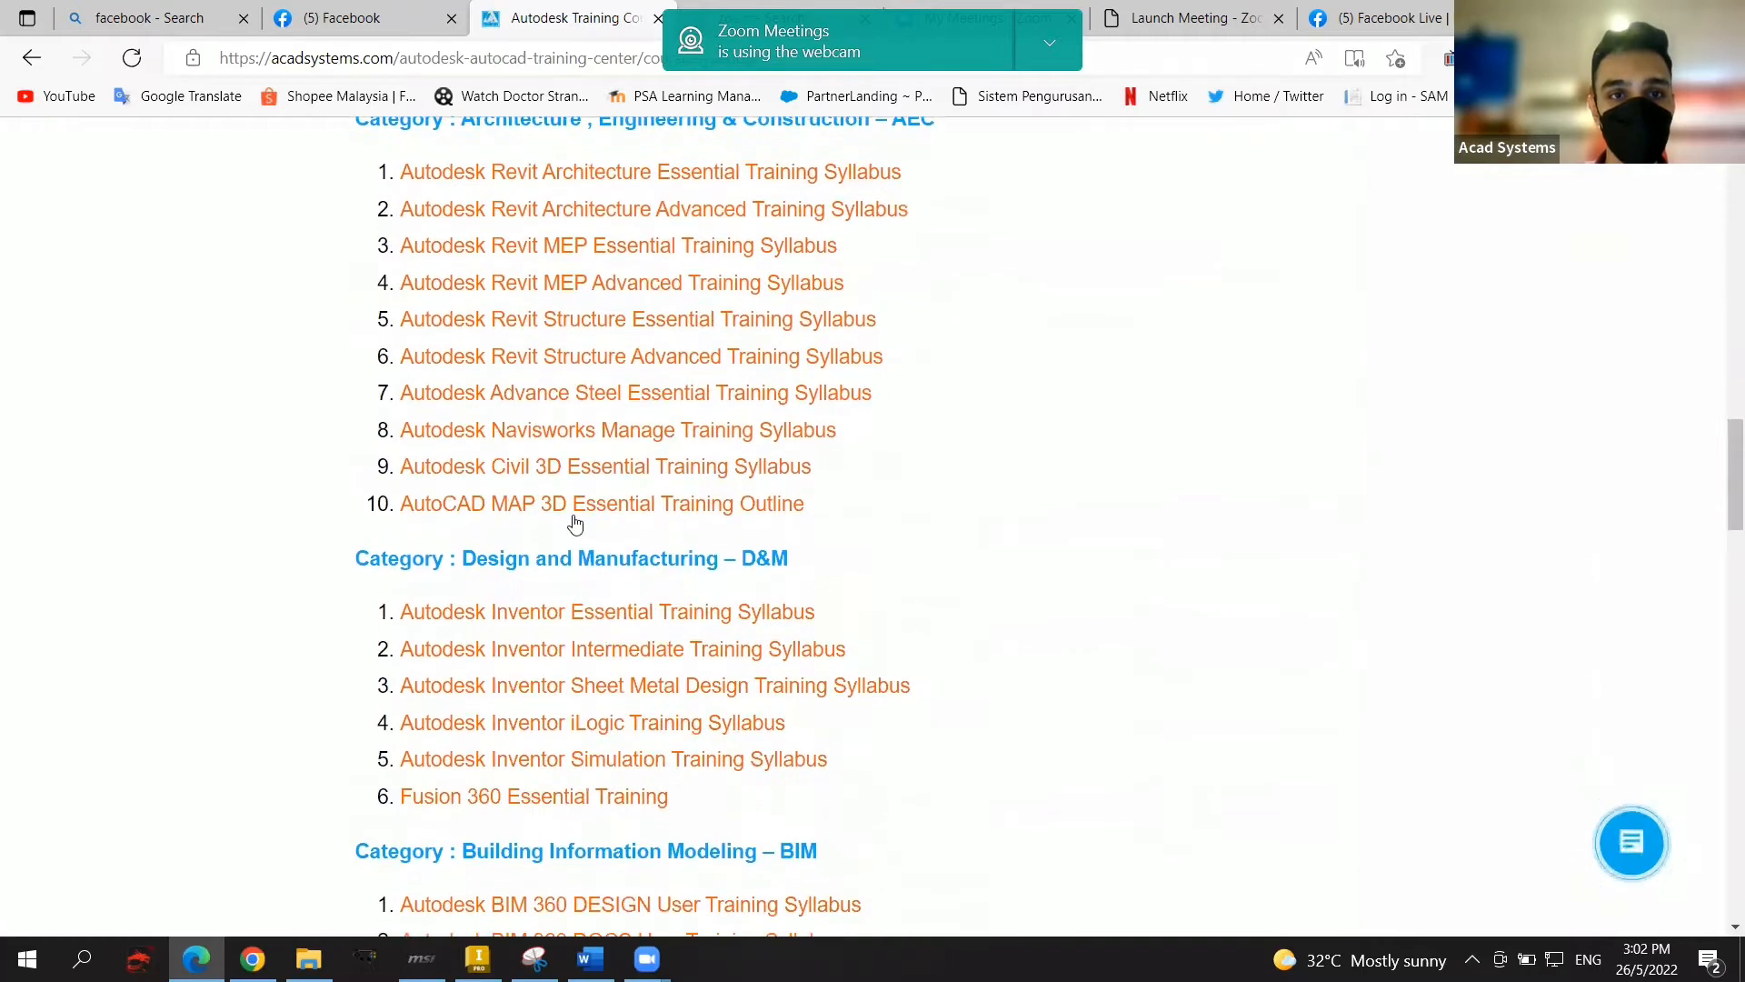
pyautogui.scroll(-2, 934, 471)
pyautogui.scroll(-4, 837, 390)
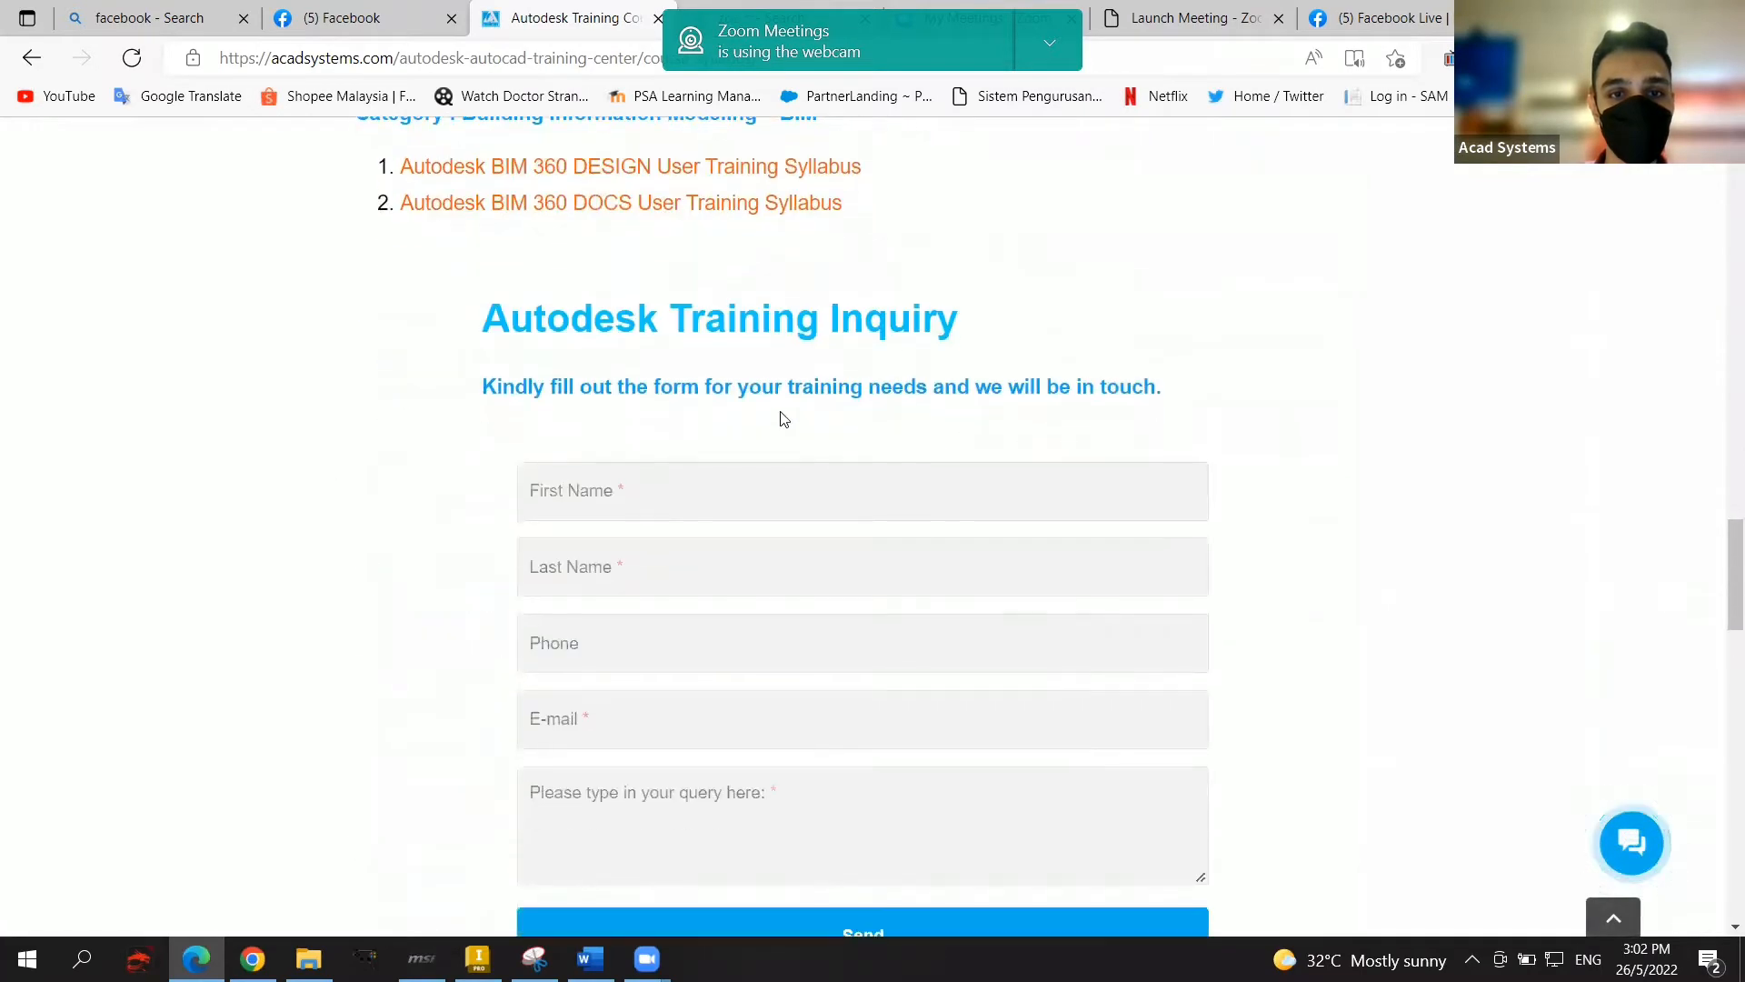
pyautogui.scroll(-3, 812, 393)
pyautogui.scroll(16, 760, 397)
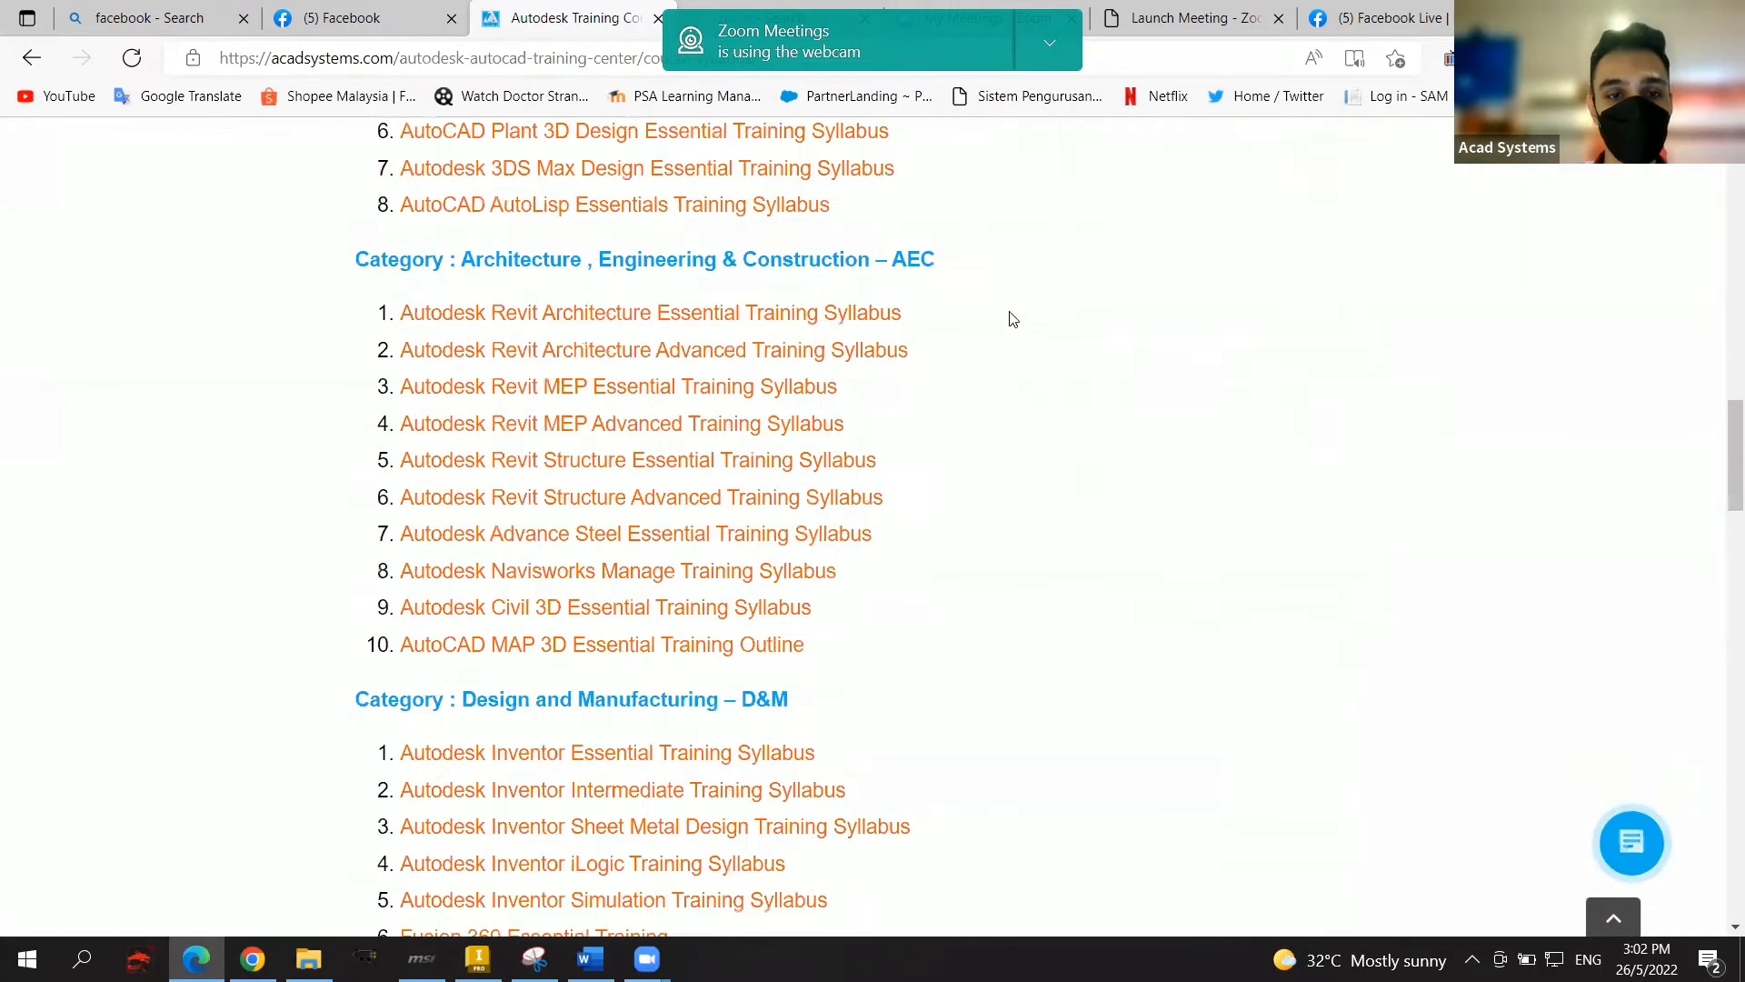
pyautogui.scroll(8, 1007, 329)
pyautogui.moveTo(380, 282)
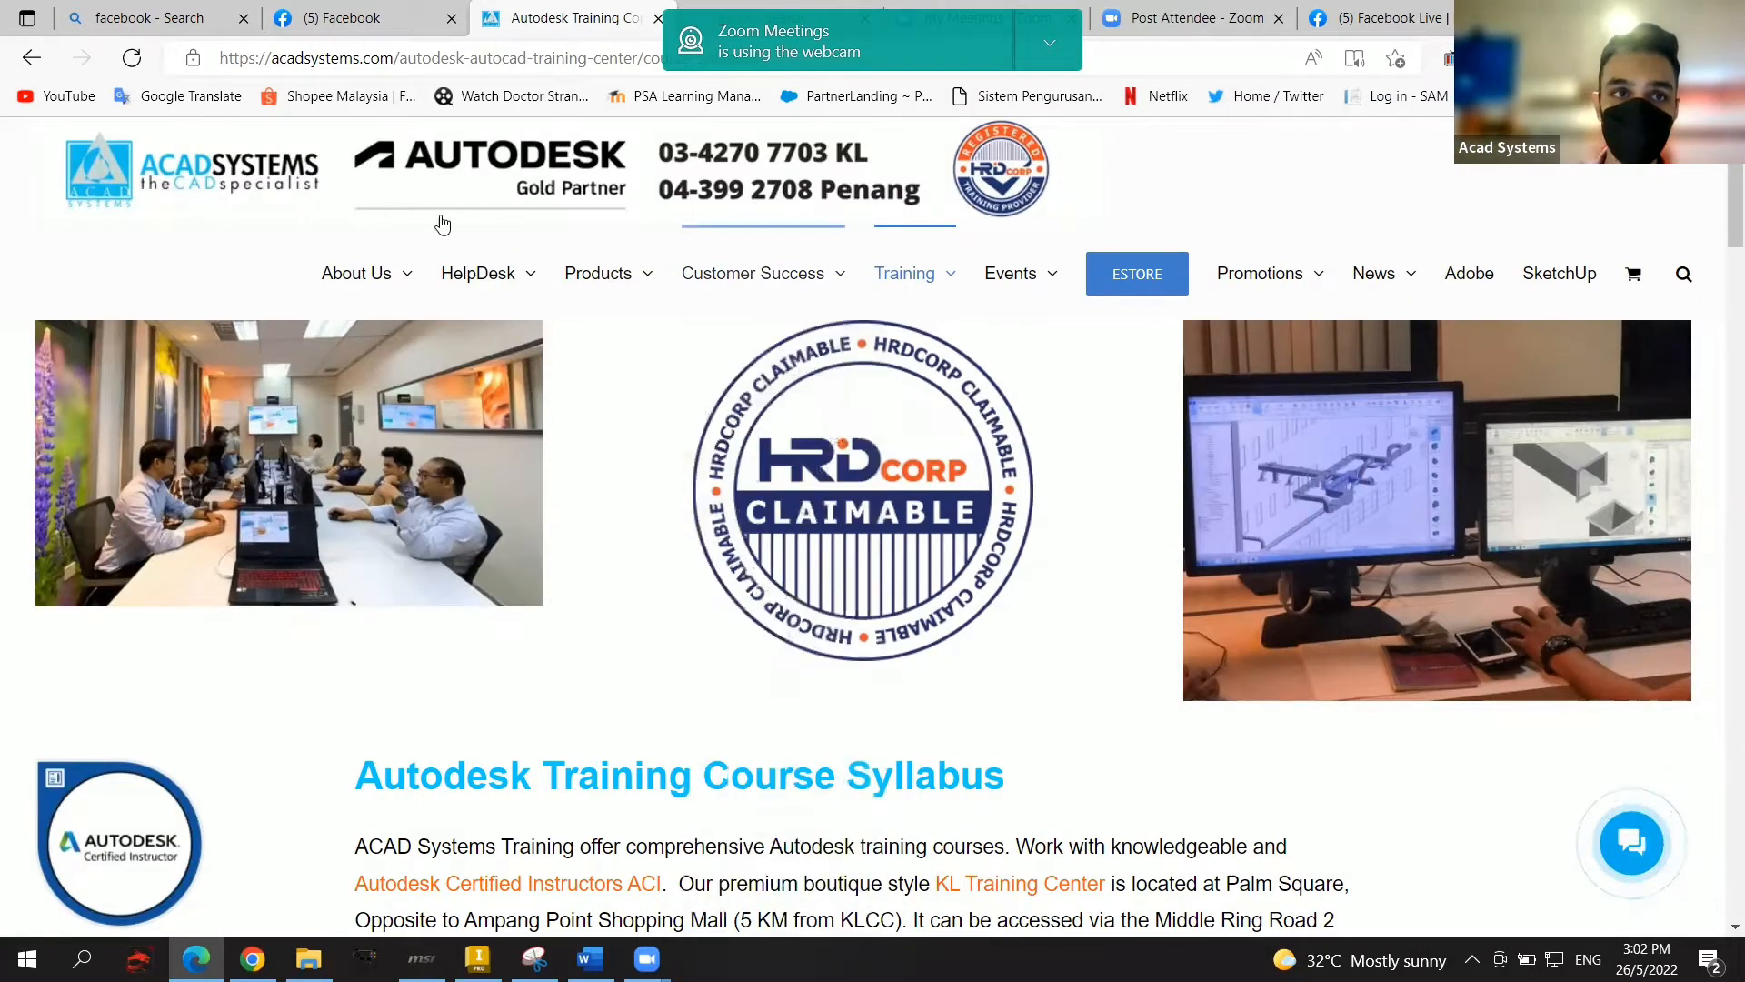
# Step: Return to the Acad Systems homepage and scroll to the Create Ball Bearing in Inventor post
pyautogui.click(262, 180)
pyautogui.scroll(-15, 1060, 576)
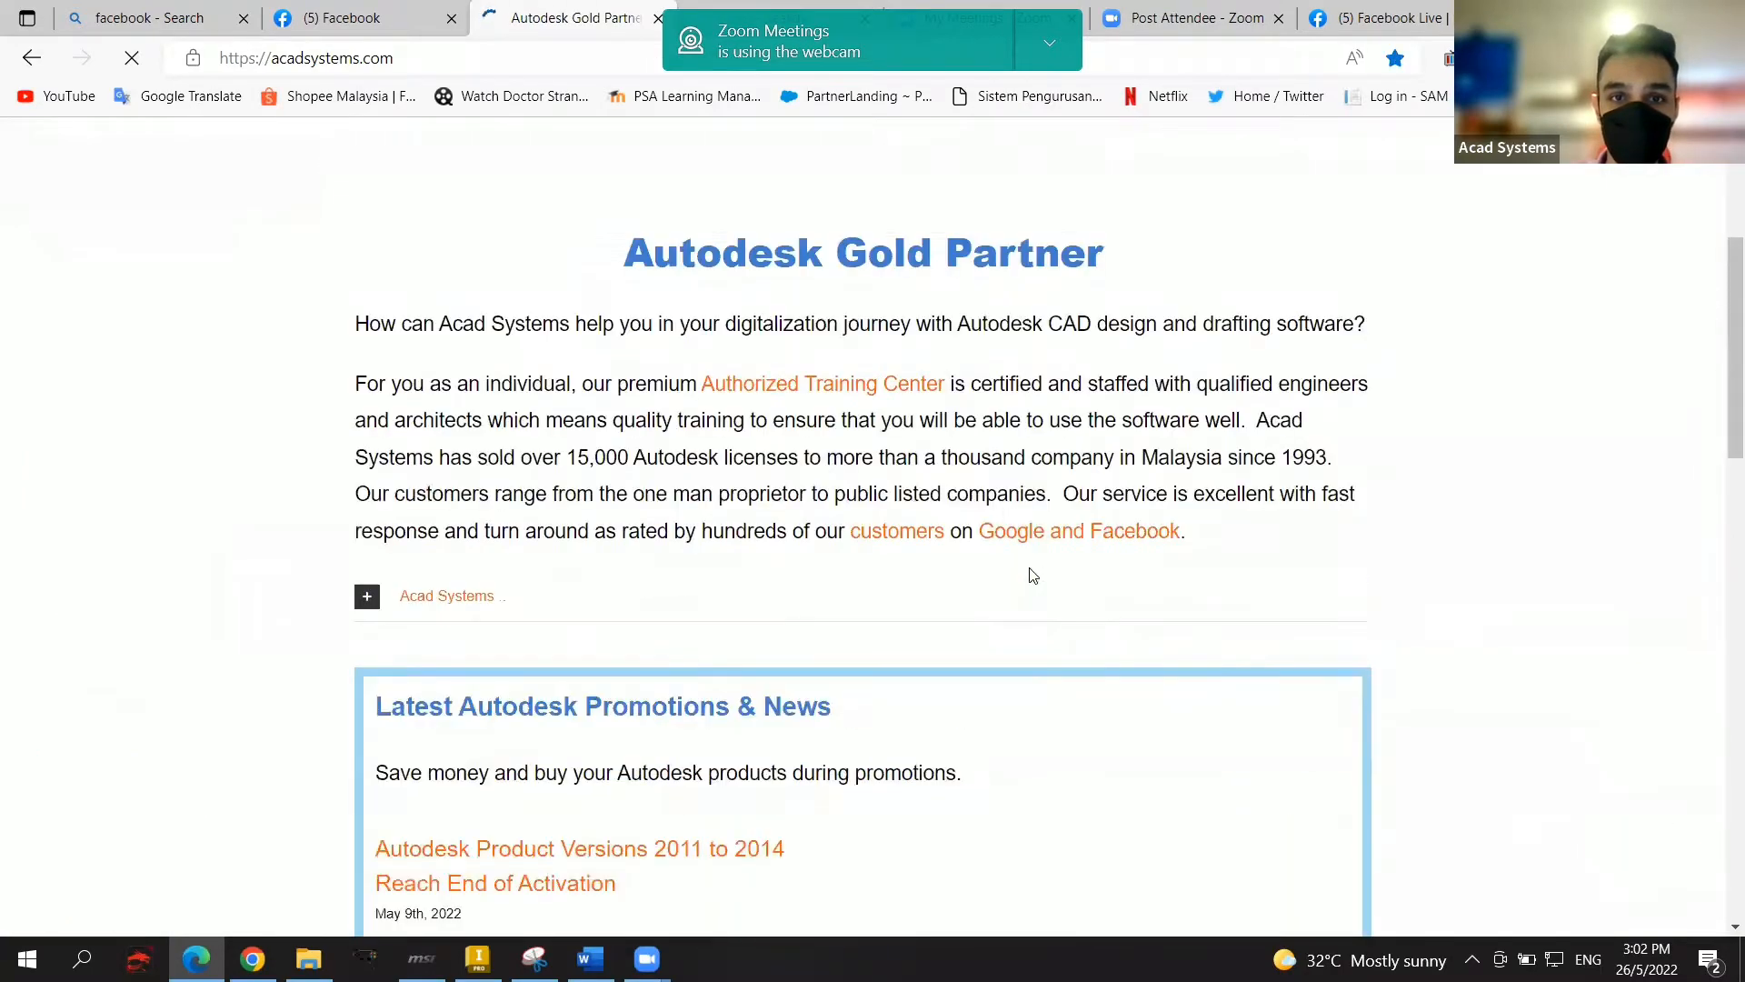
pyautogui.scroll(-5, 798, 547)
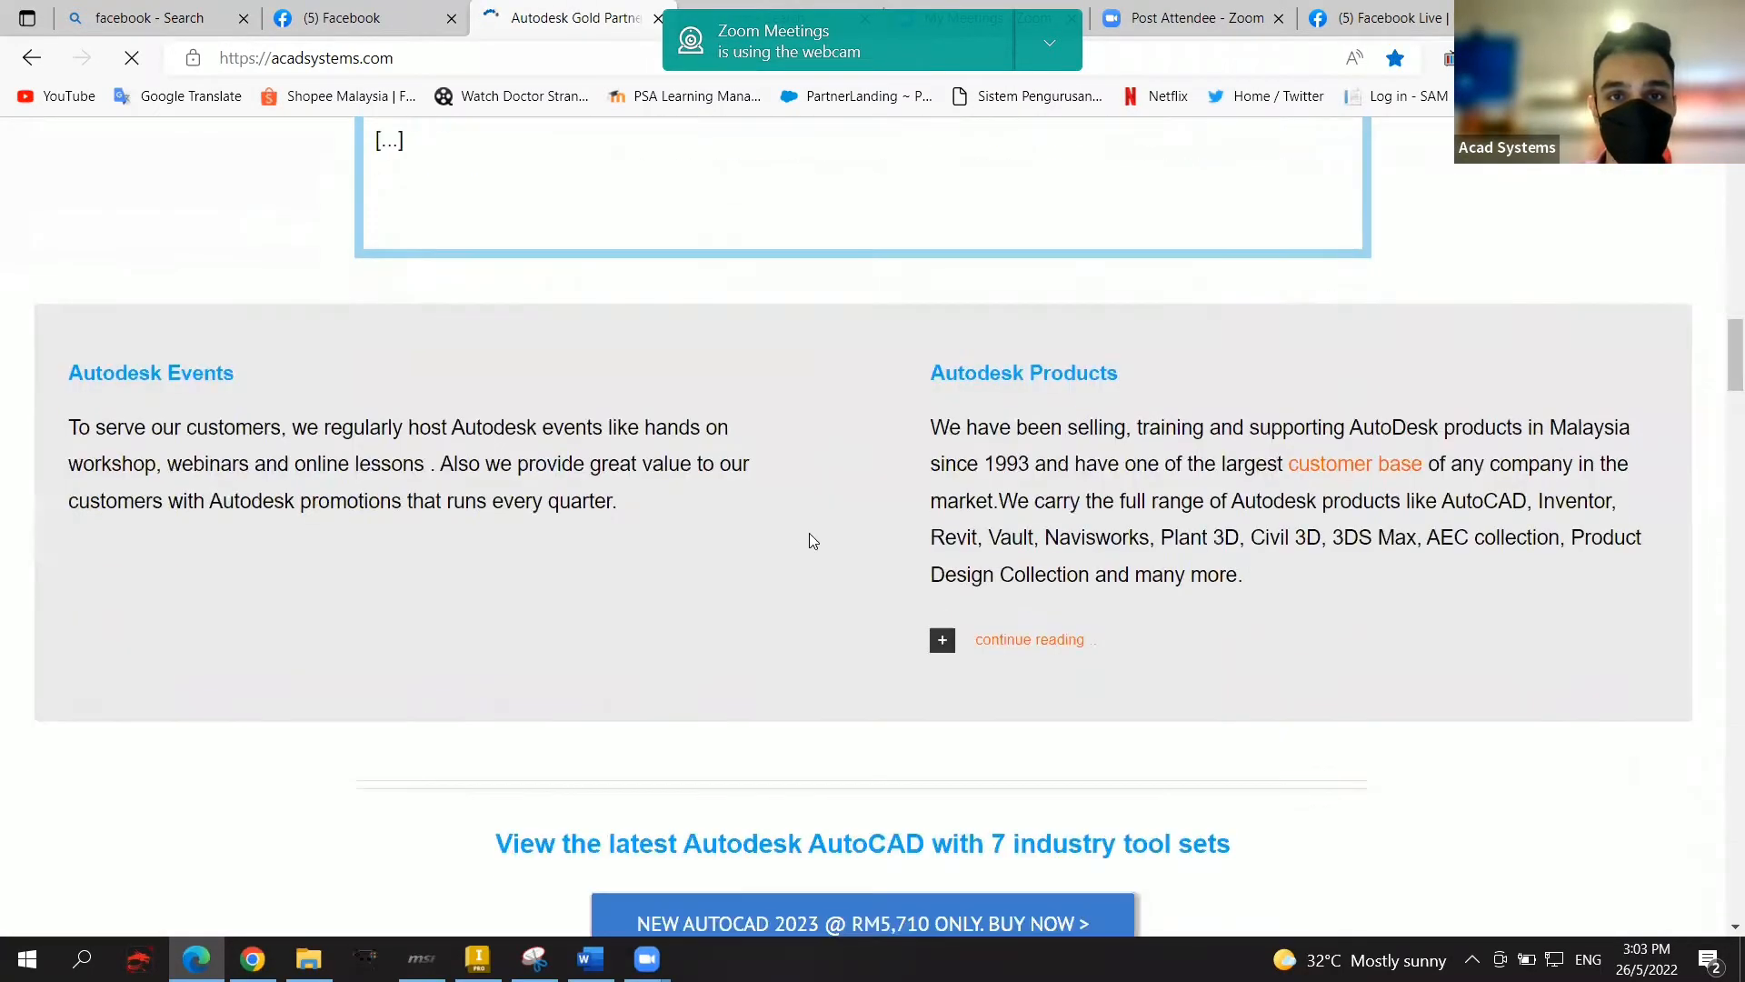
pyautogui.scroll(15, 809, 533)
pyautogui.scroll(2, 788, 433)
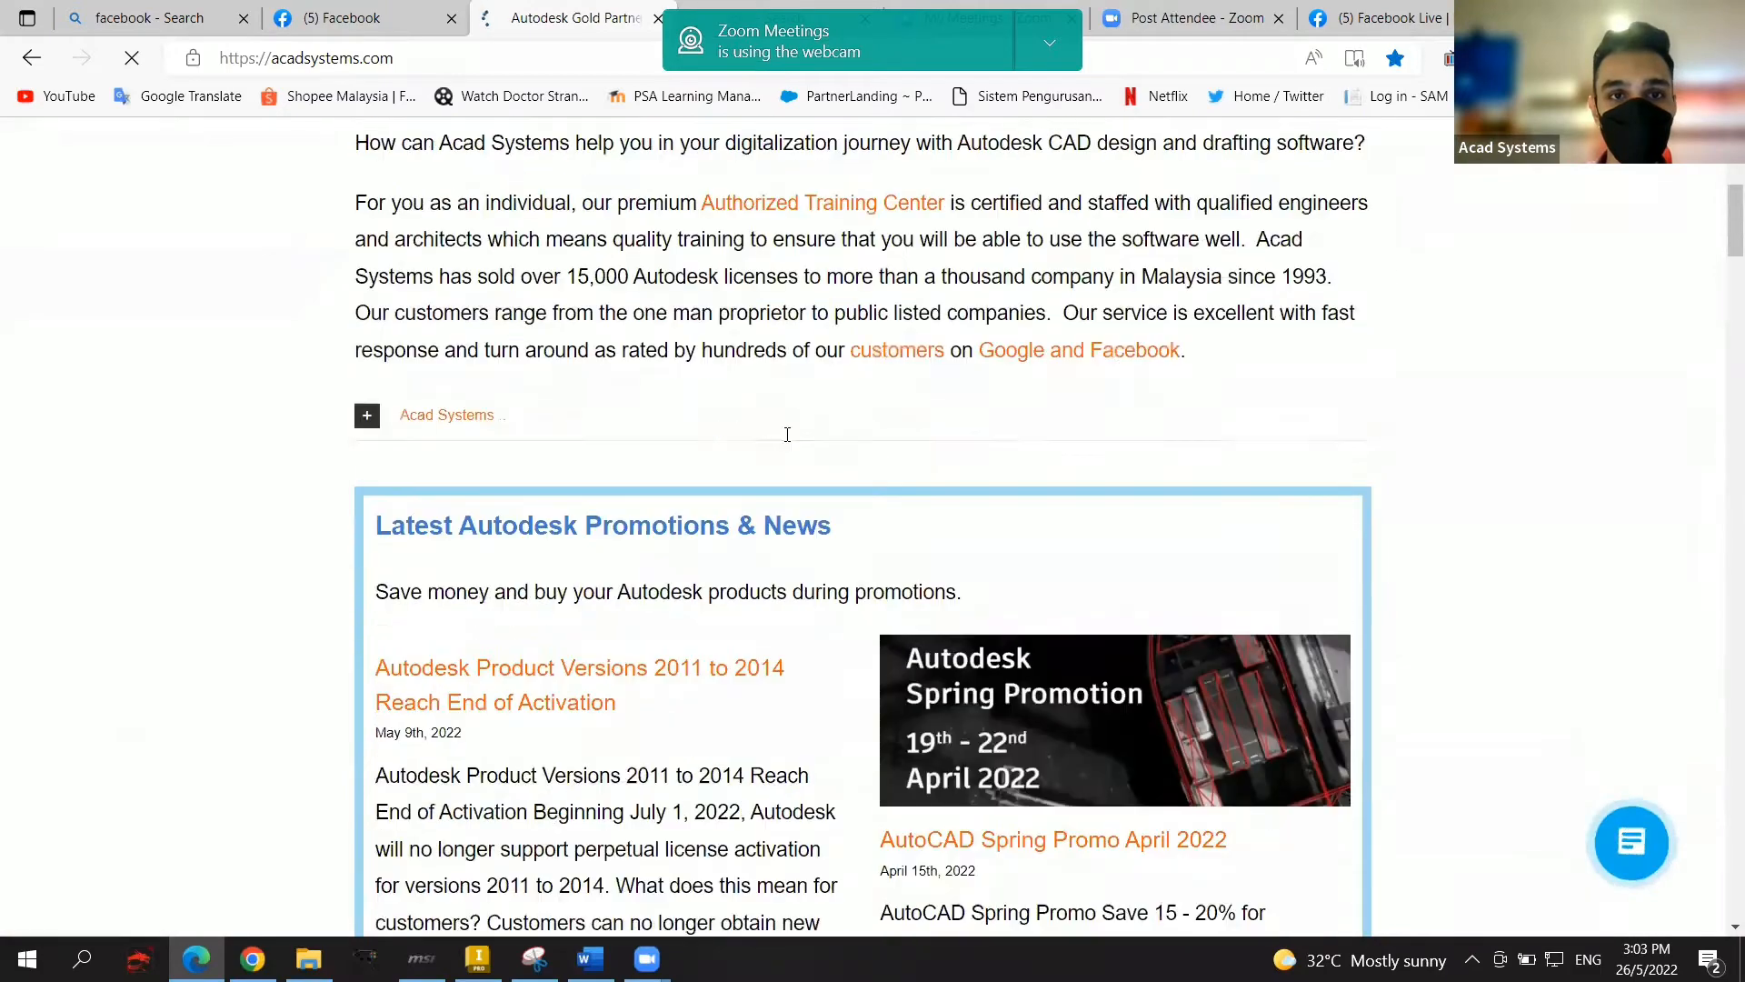
pyautogui.scroll(-1, 761, 439)
pyautogui.scroll(-4, 627, 436)
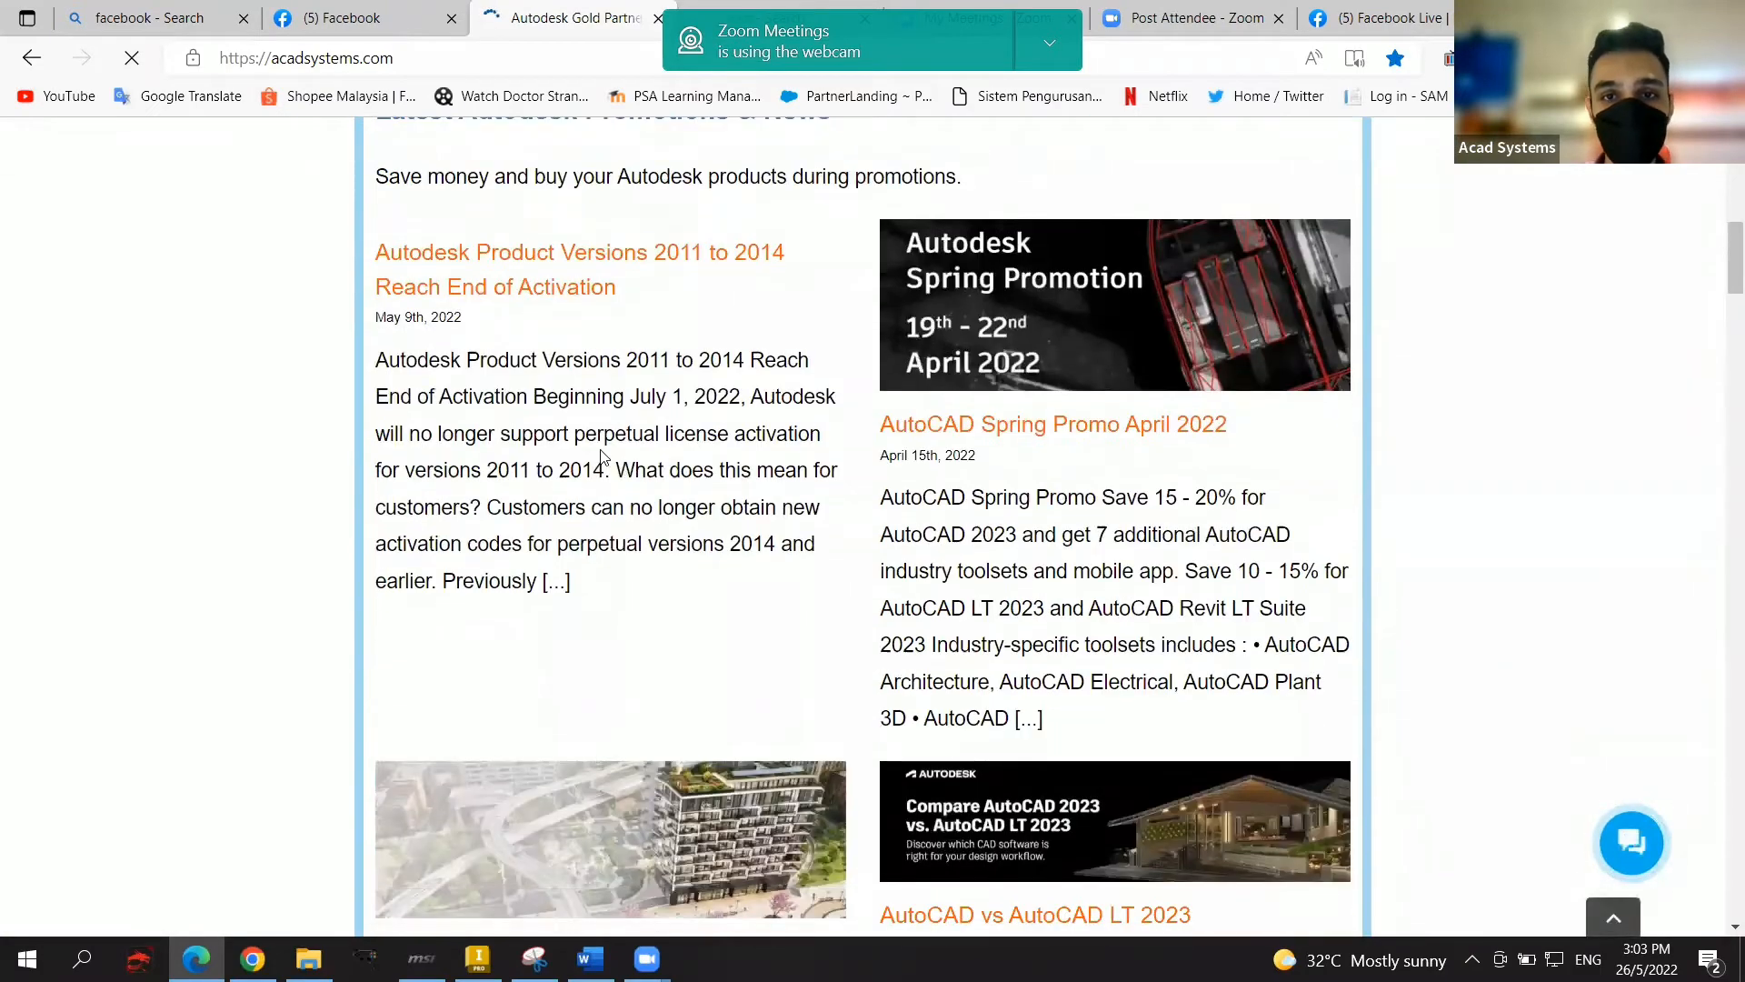
pyautogui.scroll(-7, 788, 400)
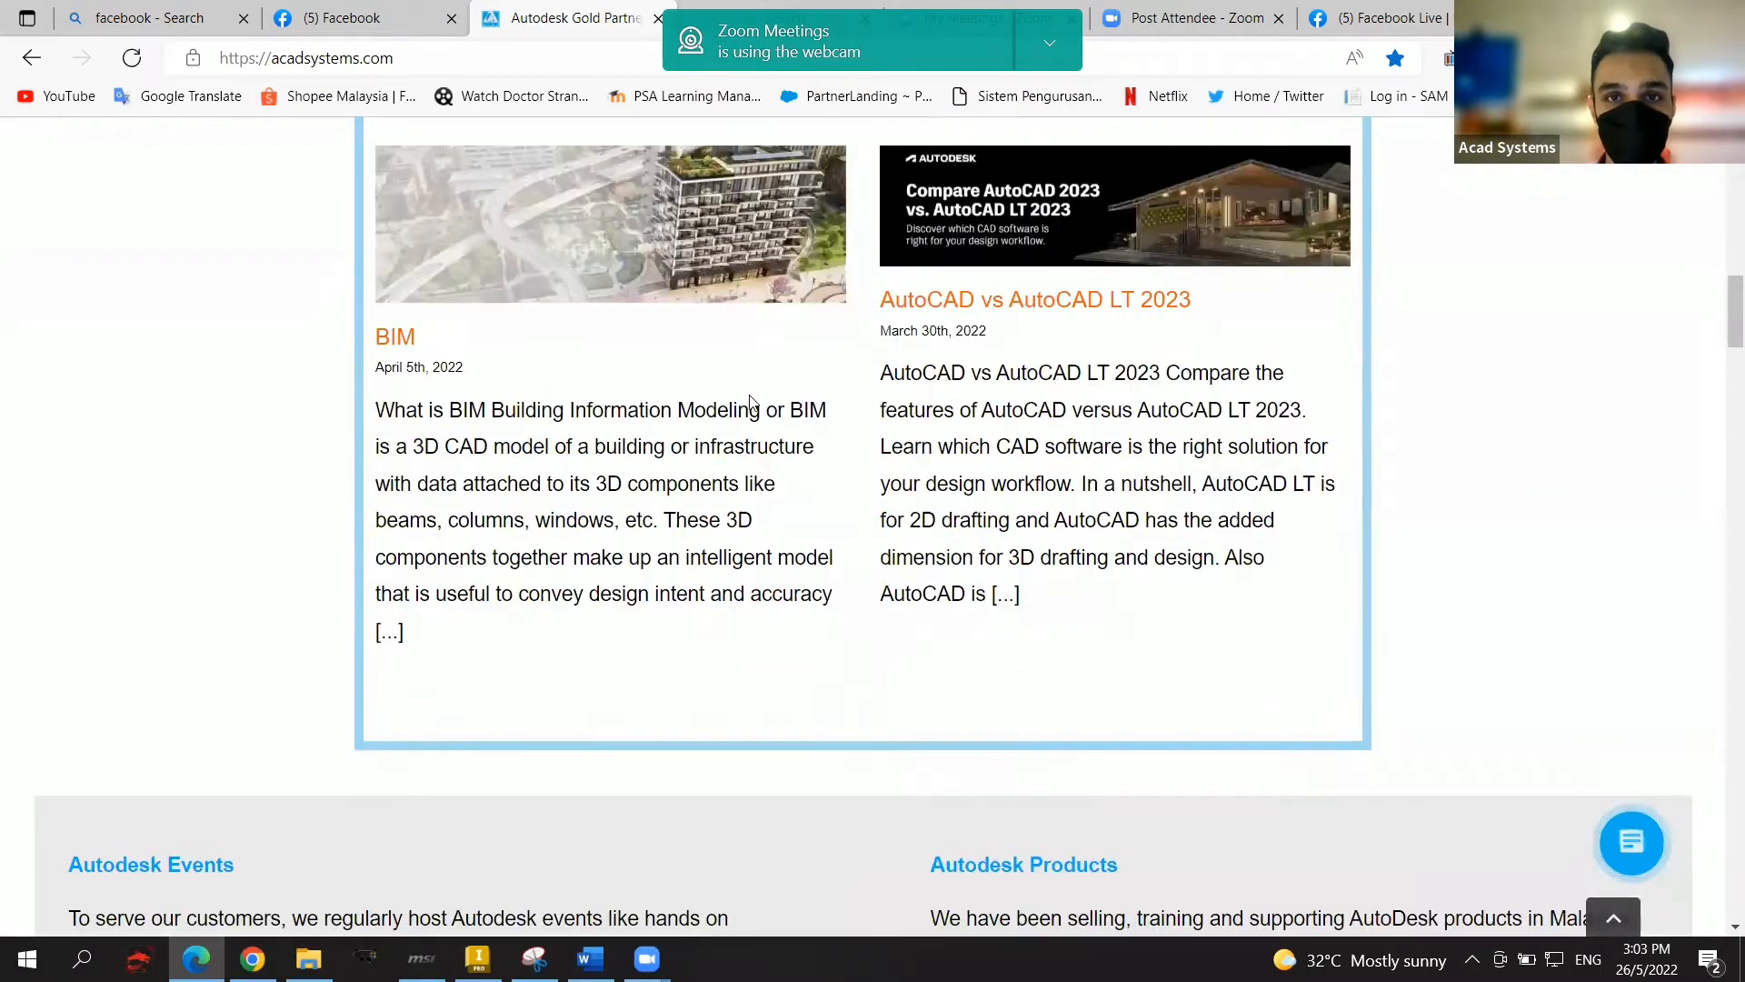
pyautogui.scroll(-1, 751, 401)
pyautogui.scroll(3, 807, 421)
pyautogui.scroll(-20, 780, 502)
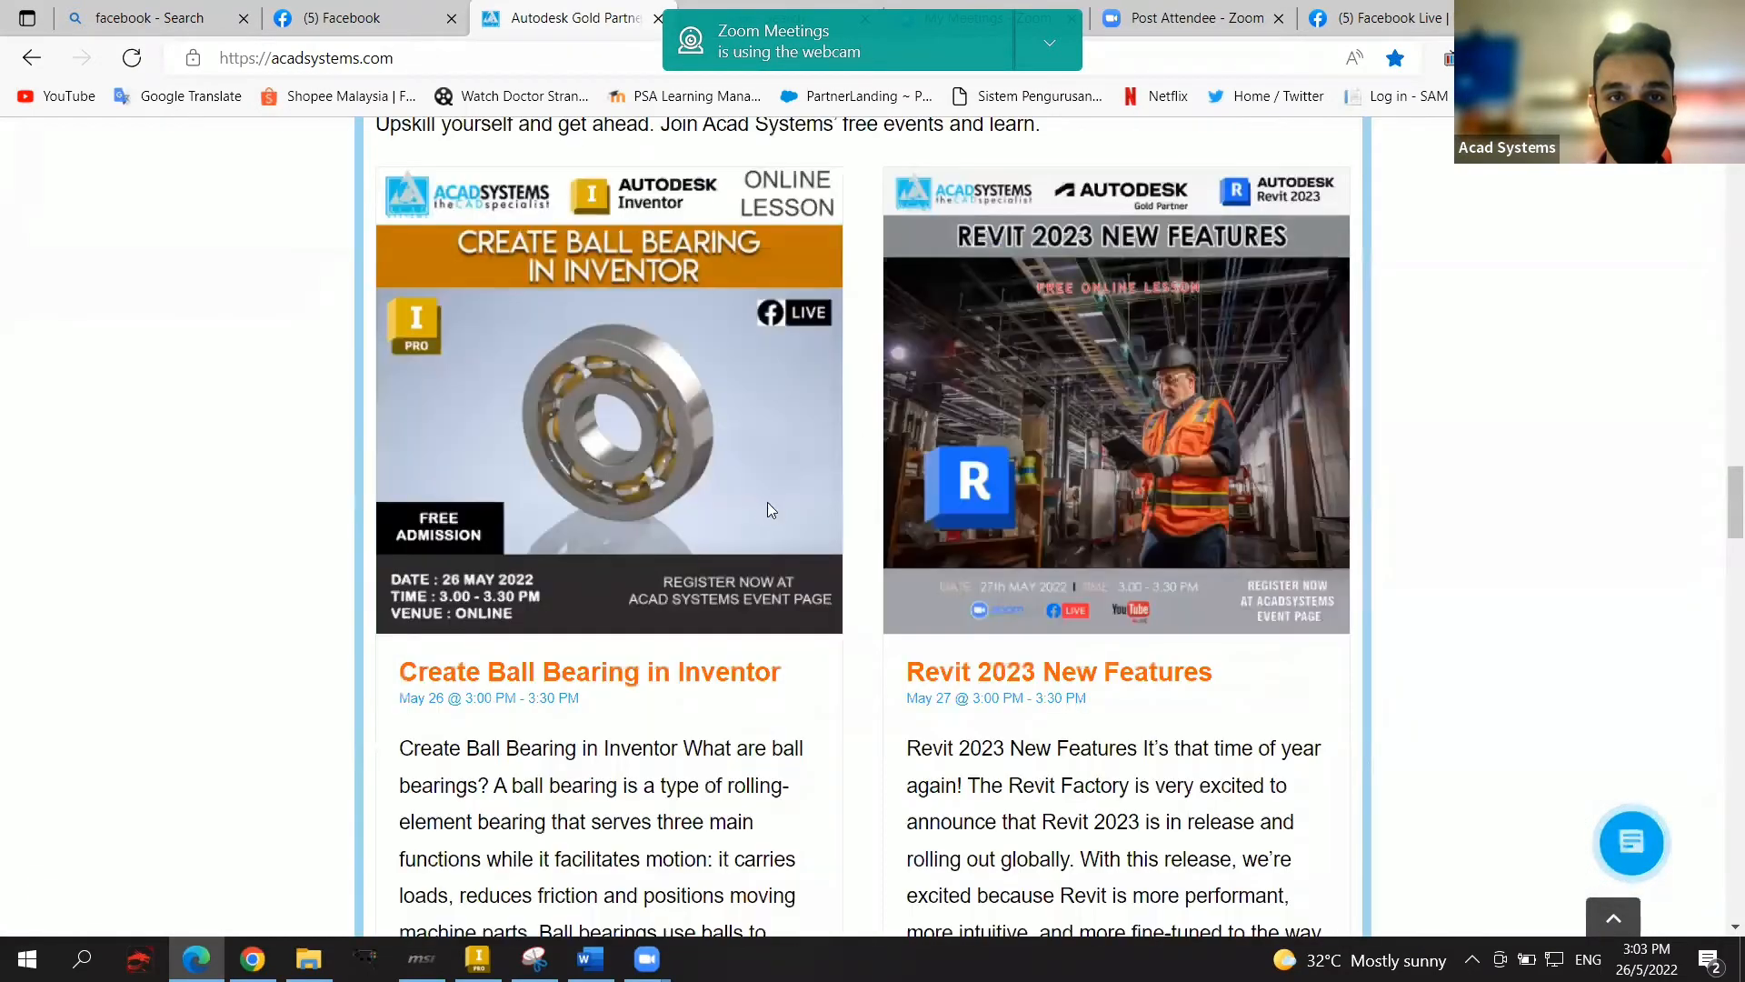
pyautogui.scroll(-2, 776, 470)
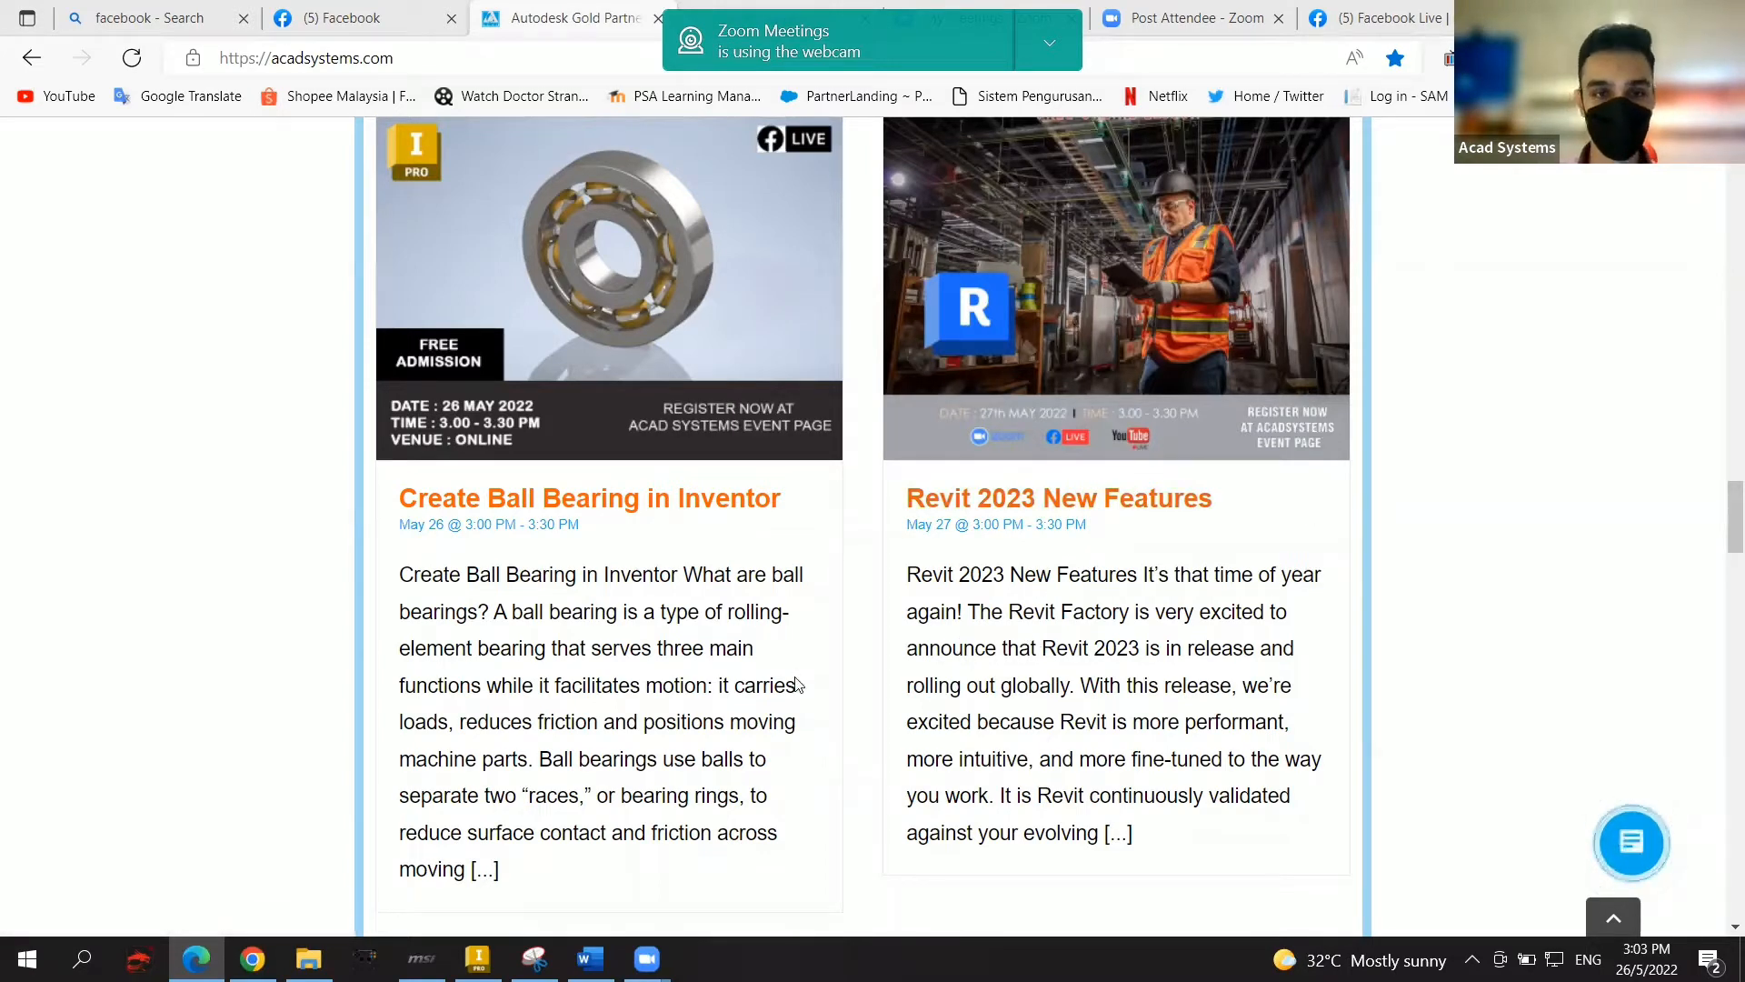
pyautogui.moveTo(479, 957)
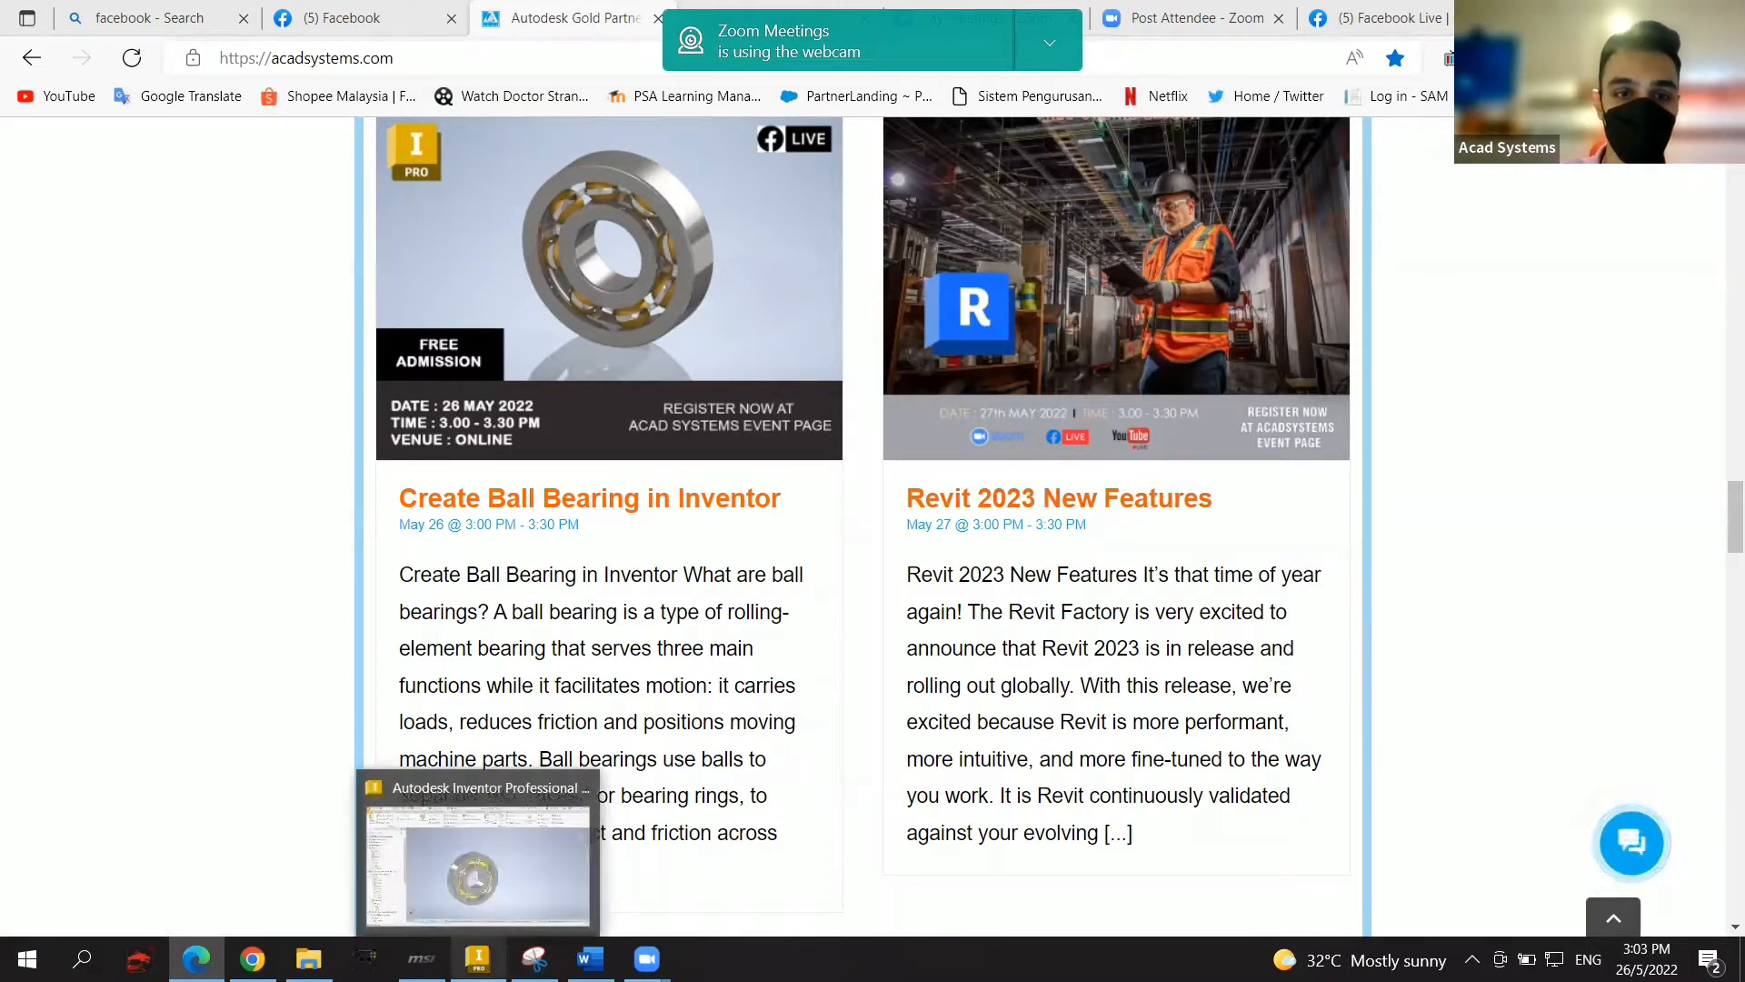
# Step: Return to Inventor, reposition the bearing view, and drag the inner ring to show it turning
pyautogui.click(520, 857)
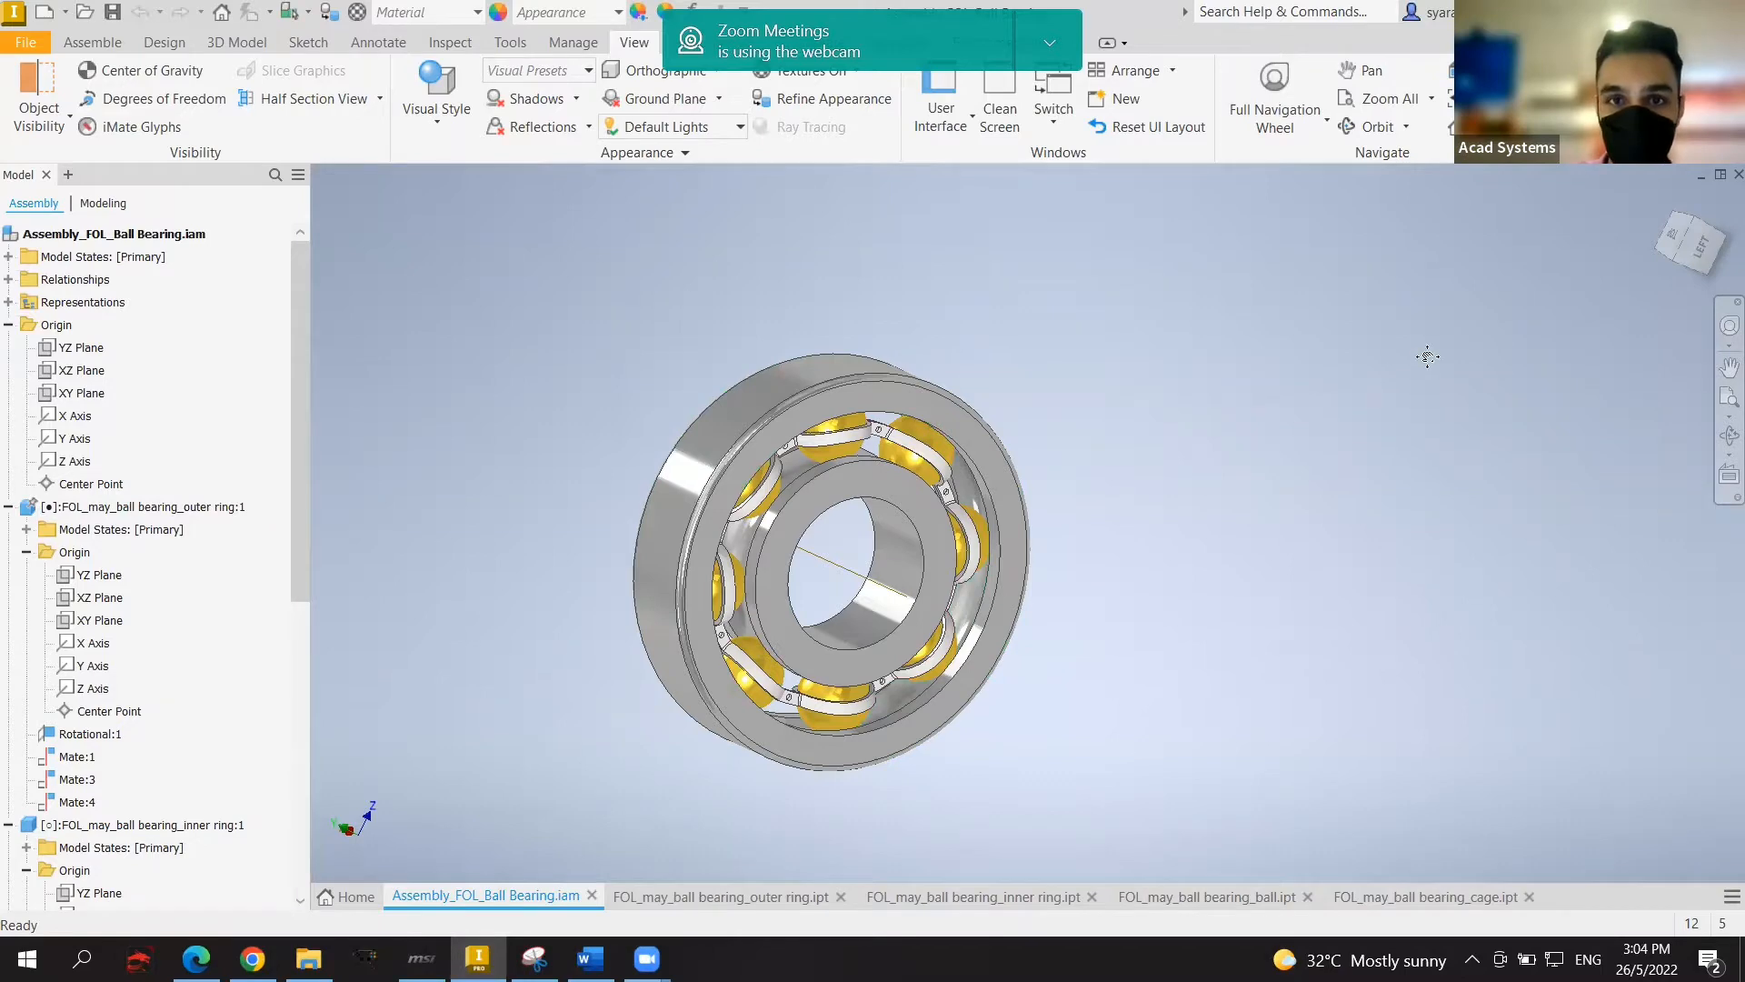
pyautogui.moveTo(1423, 355); pyautogui.dragTo(1506, 245, button='middle')
pyautogui.keyDown('shift'); pyautogui.moveTo(1680, 252); pyautogui.dragTo(1618, 400, button='middle'); pyautogui.keyUp('shift')
pyautogui.moveTo(918, 404); pyautogui.dragTo(1040, 456)
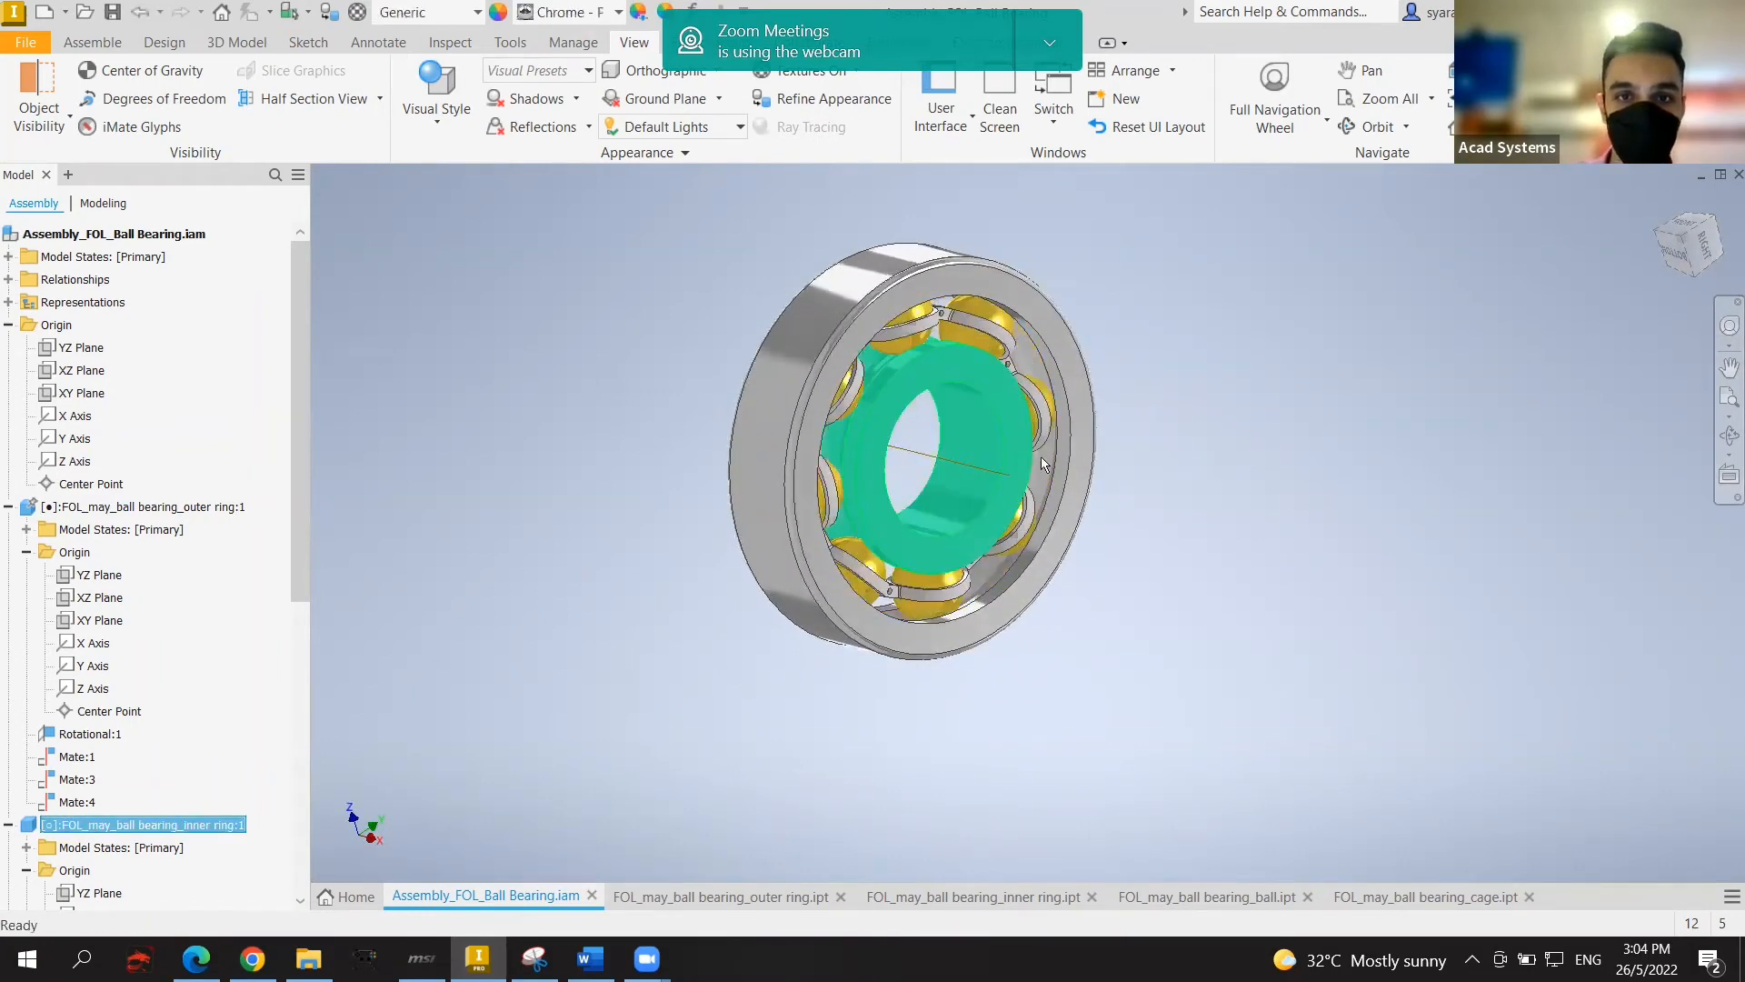
# Step: Review the outer ring and inner ring part documents, returning to the assembly between them
pyautogui.click(674, 895)
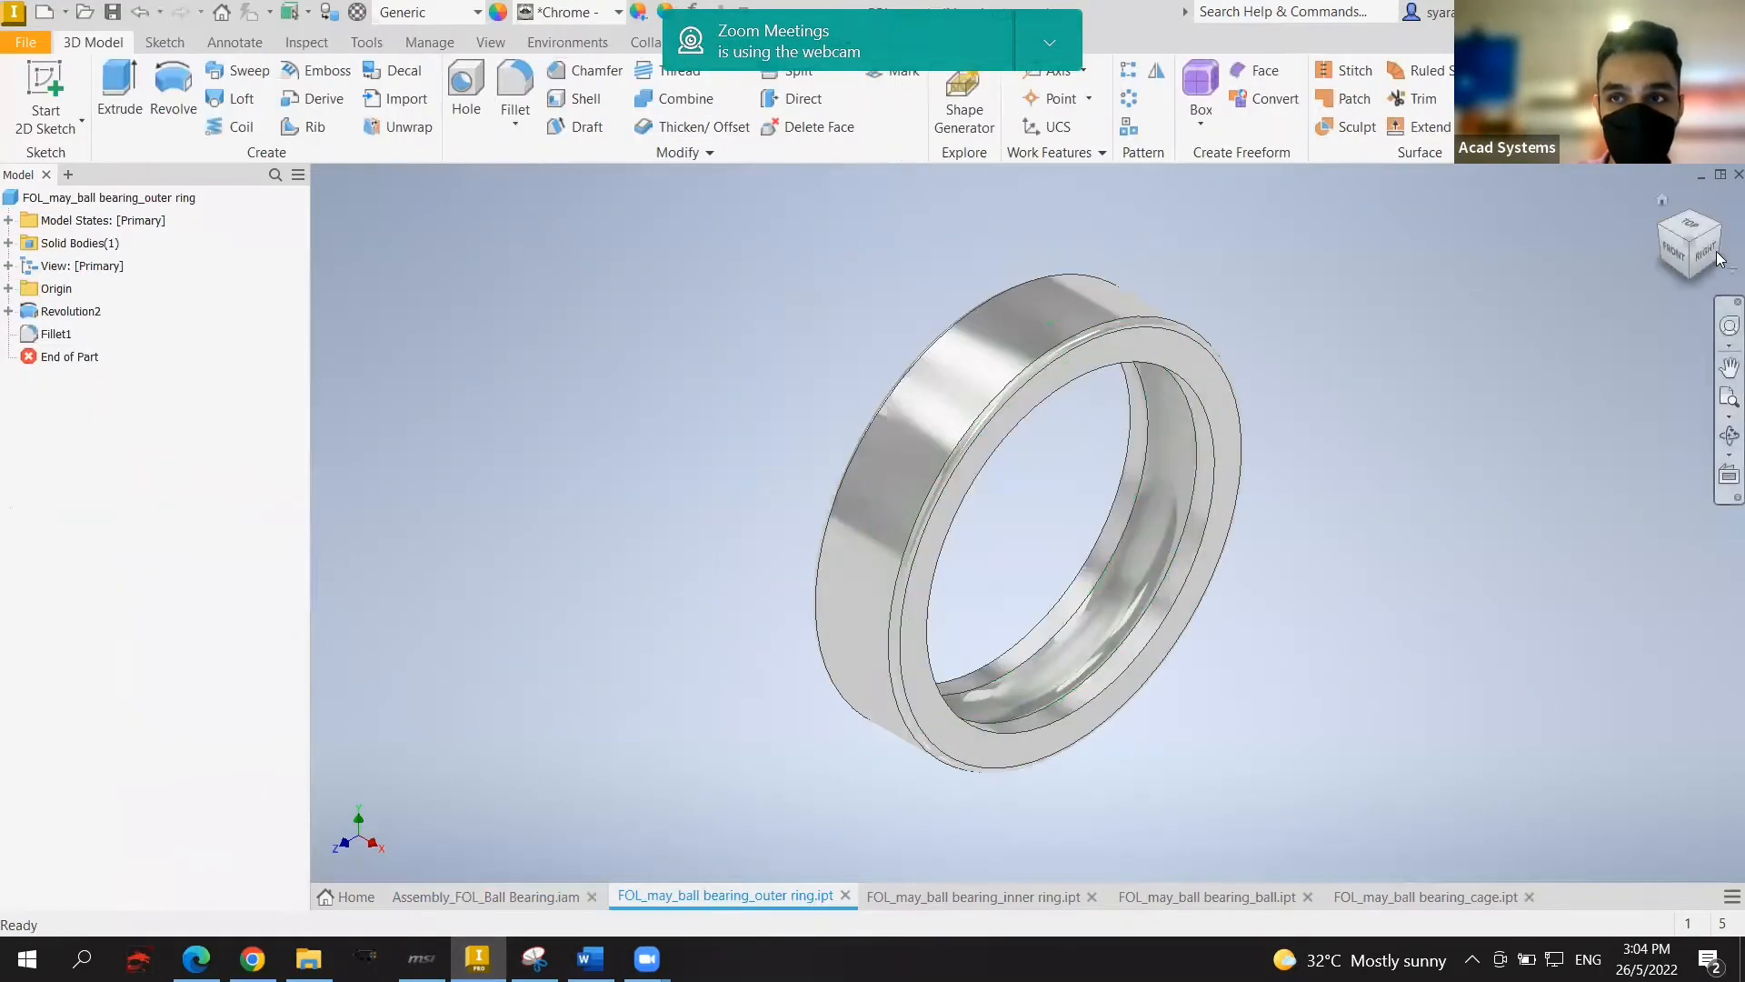
pyautogui.moveTo(1683, 227); pyautogui.dragTo(1673, 227)
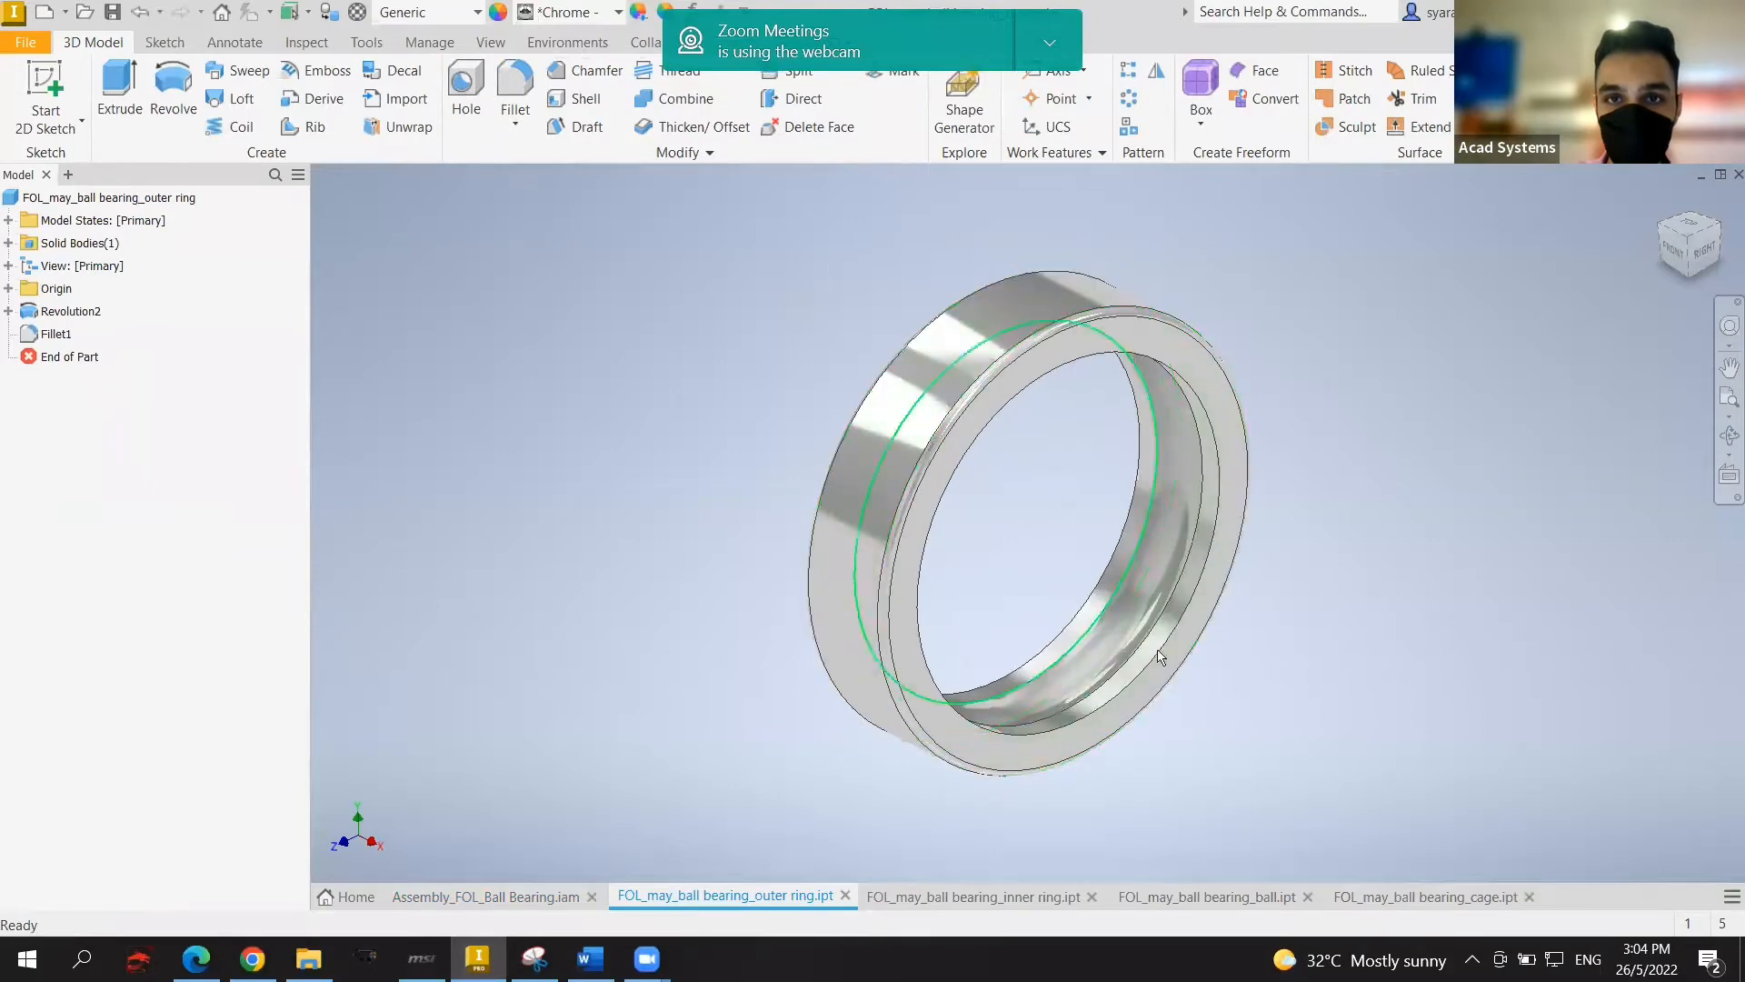
pyautogui.click(466, 891)
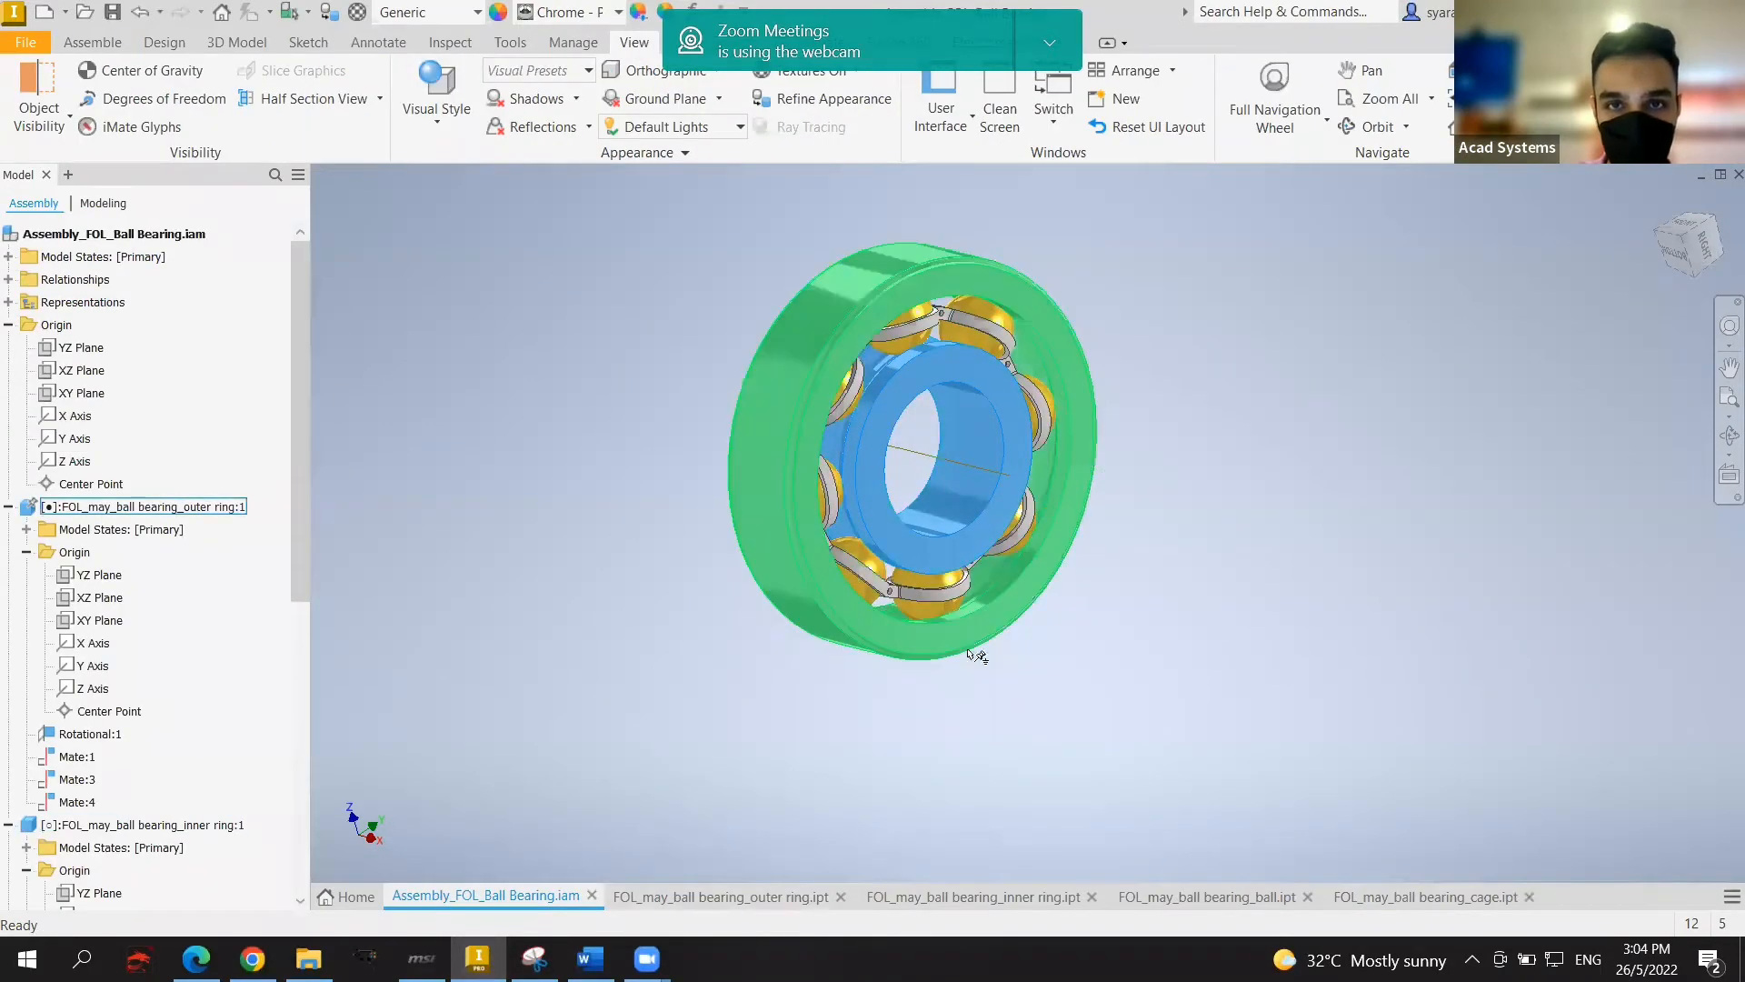
pyautogui.click(773, 898)
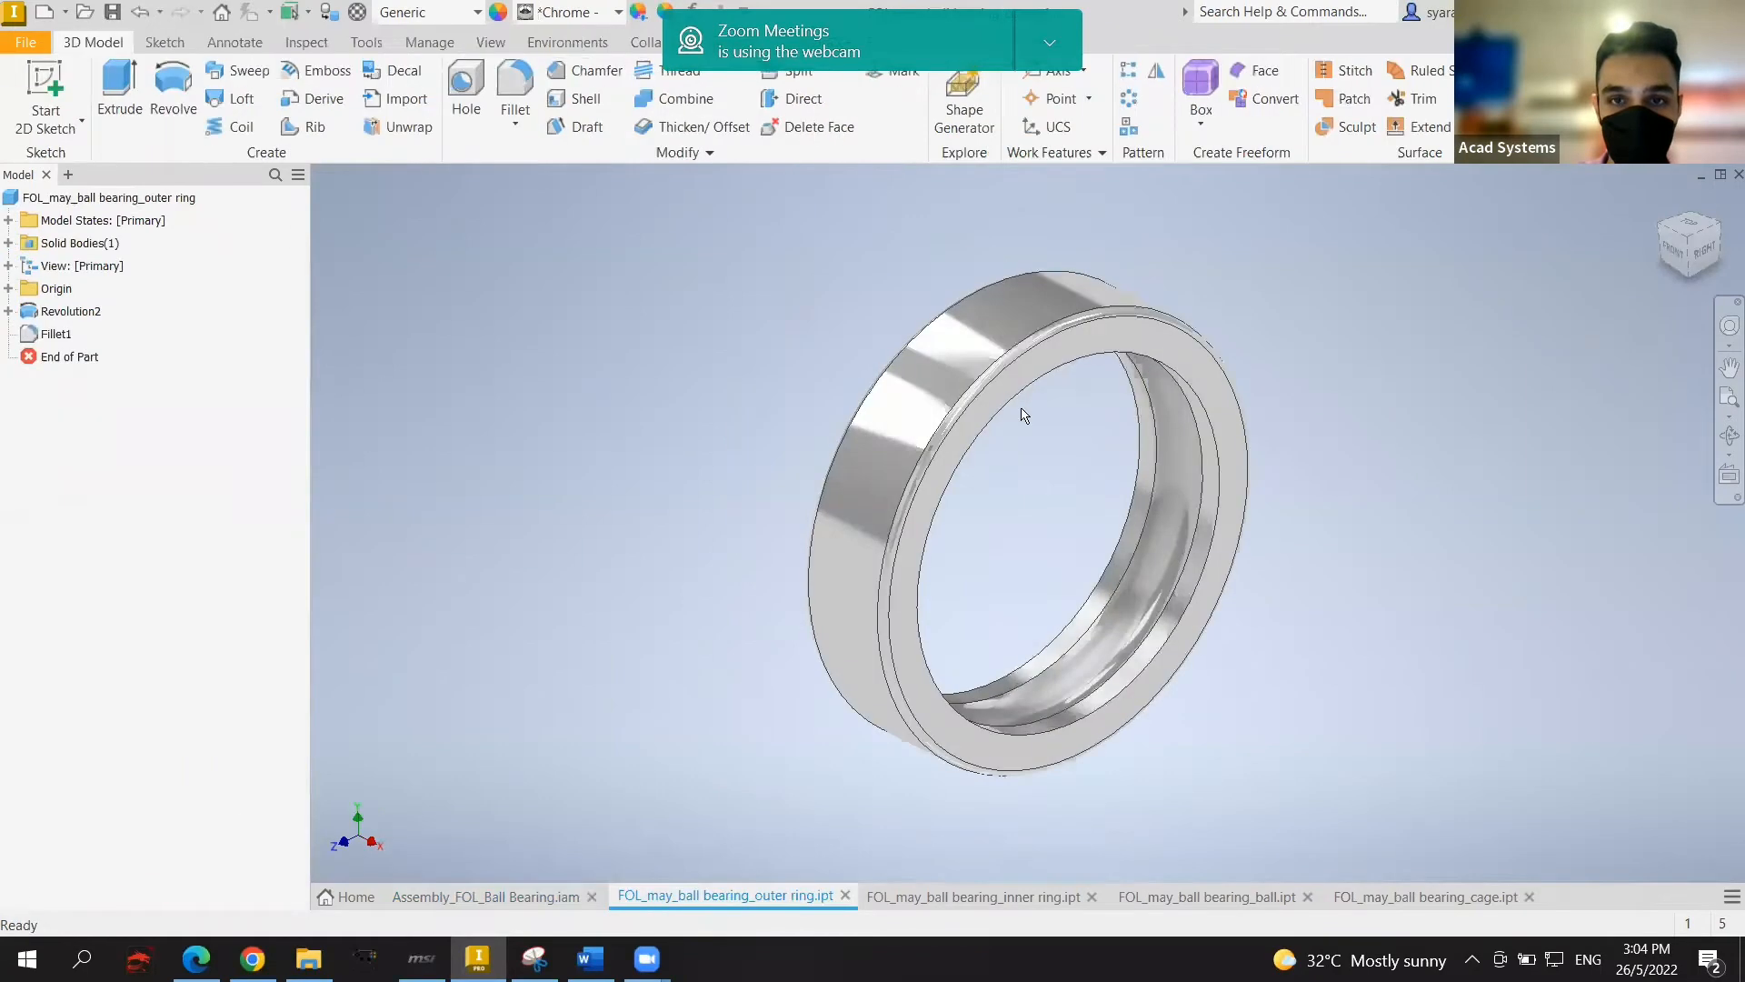
pyautogui.click(973, 898)
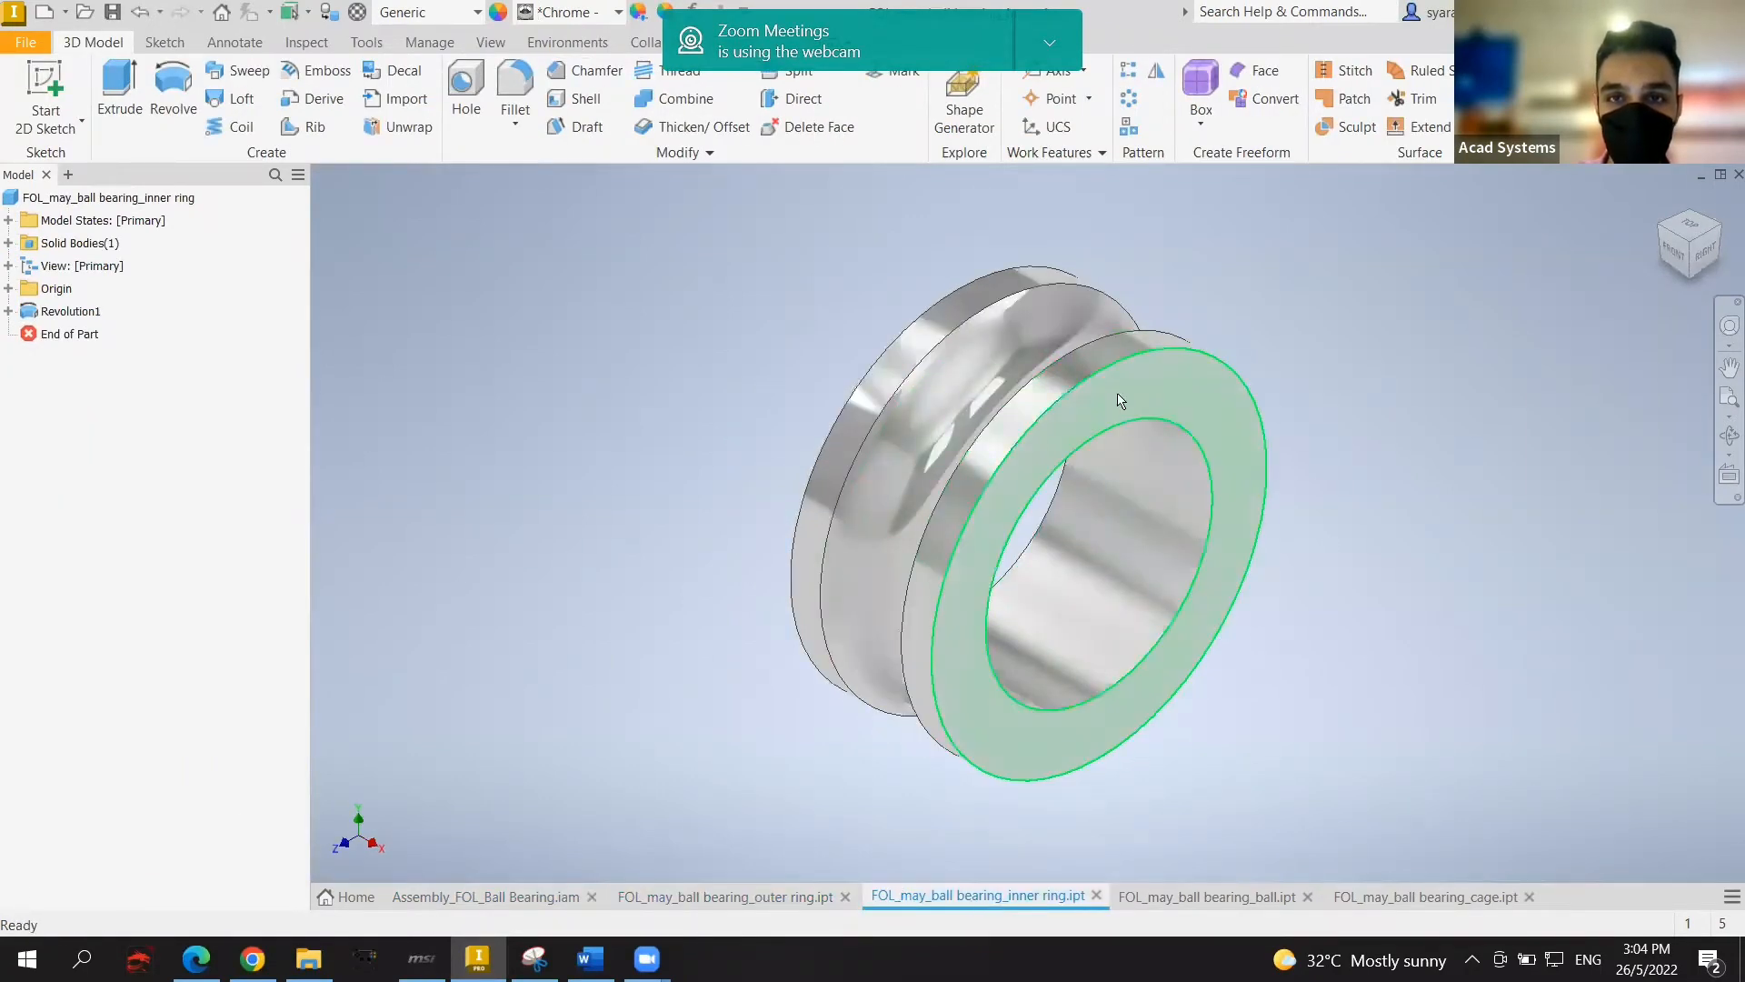
pyautogui.click(478, 897)
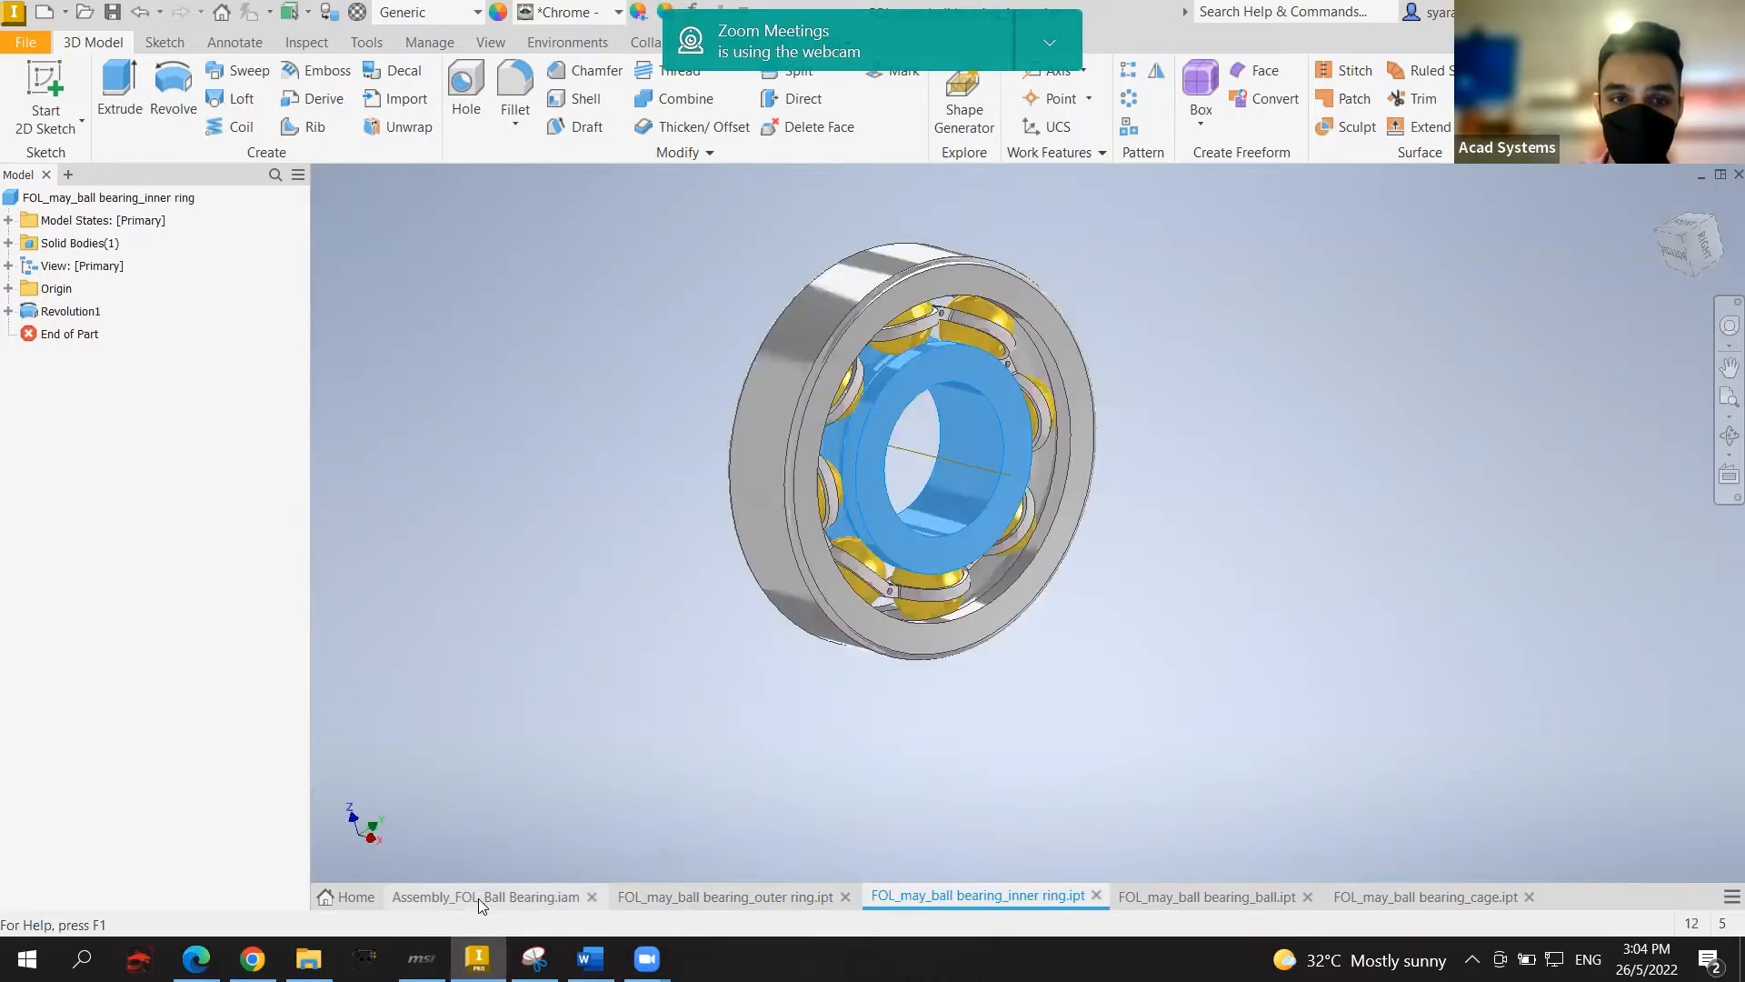
# Step: Inspect the ball and cage part documents, then return to Assembly_FOL_Ball Bearing.iam
pyautogui.click(1171, 893)
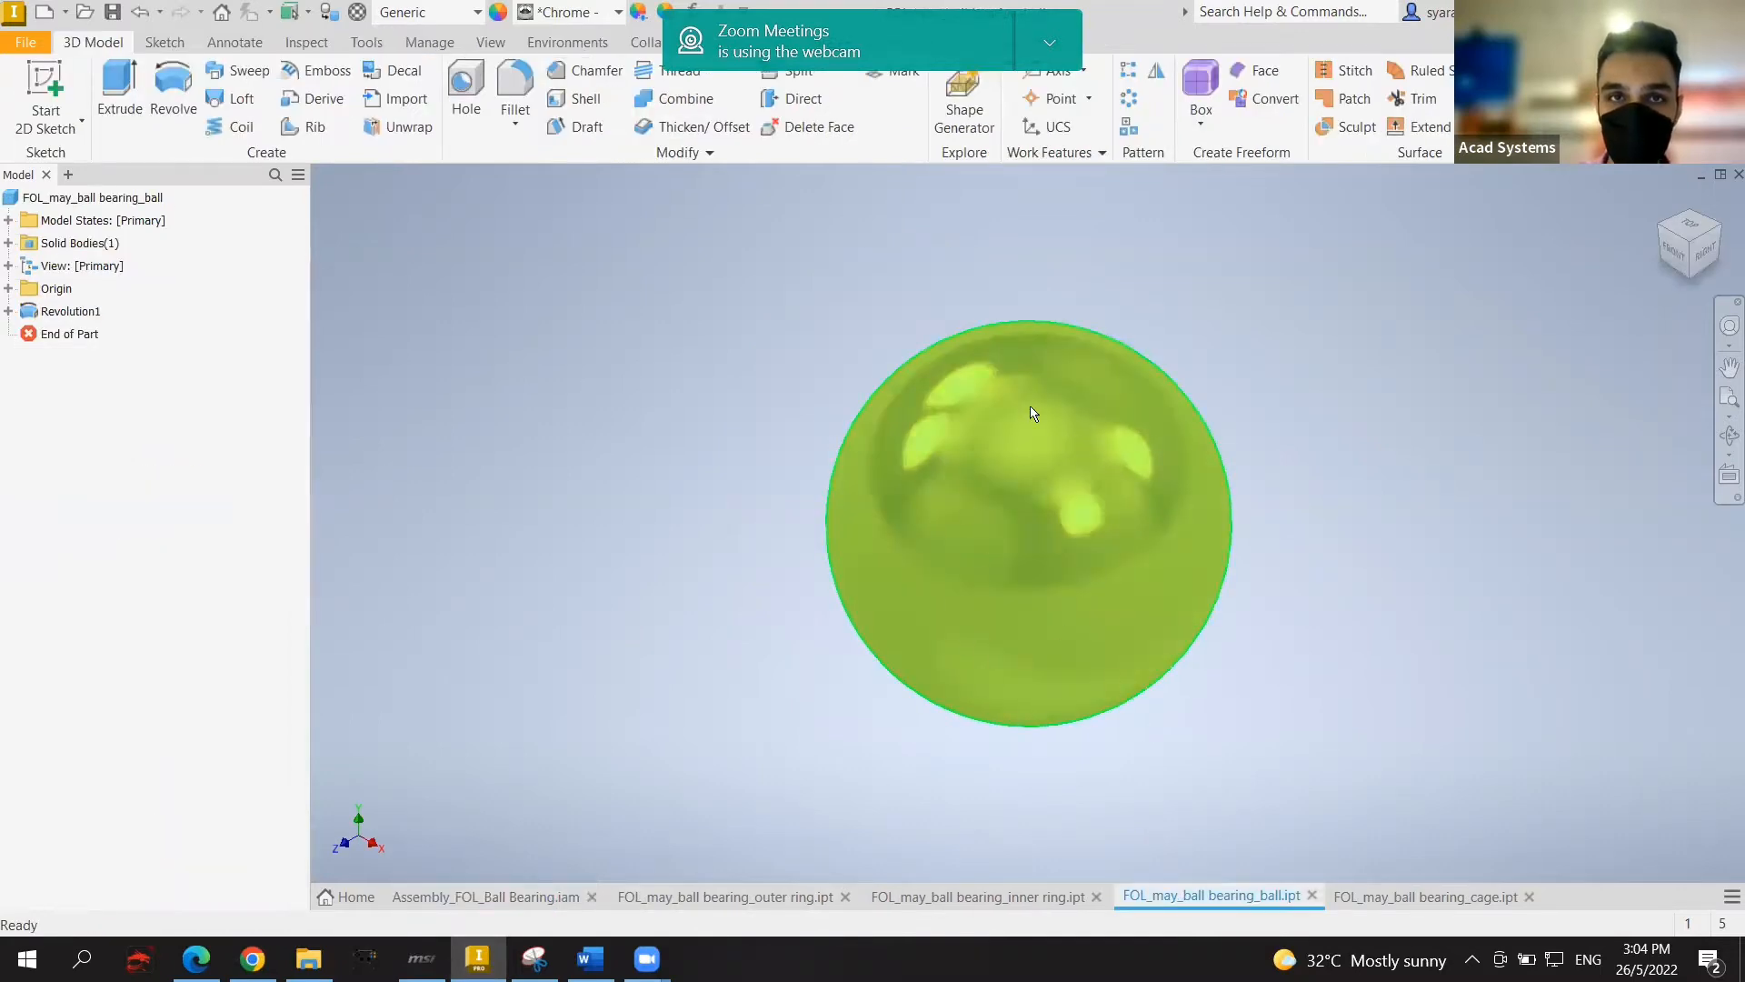
pyautogui.click(491, 898)
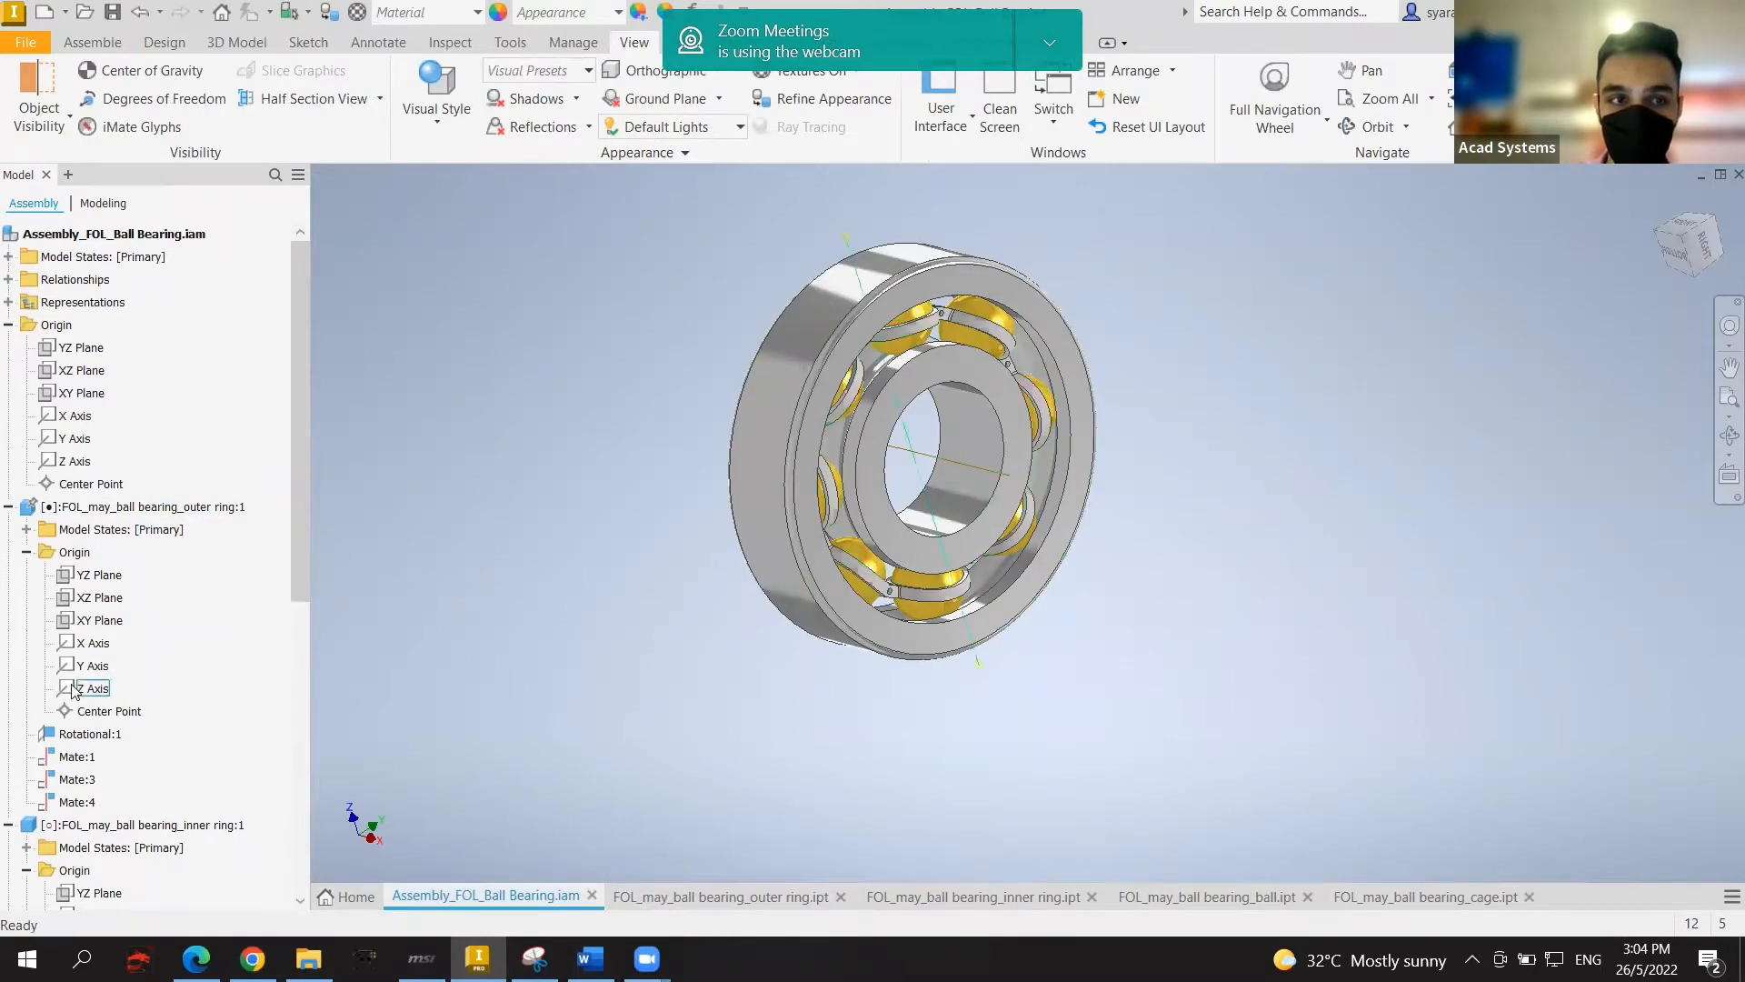
pyautogui.click(1349, 898)
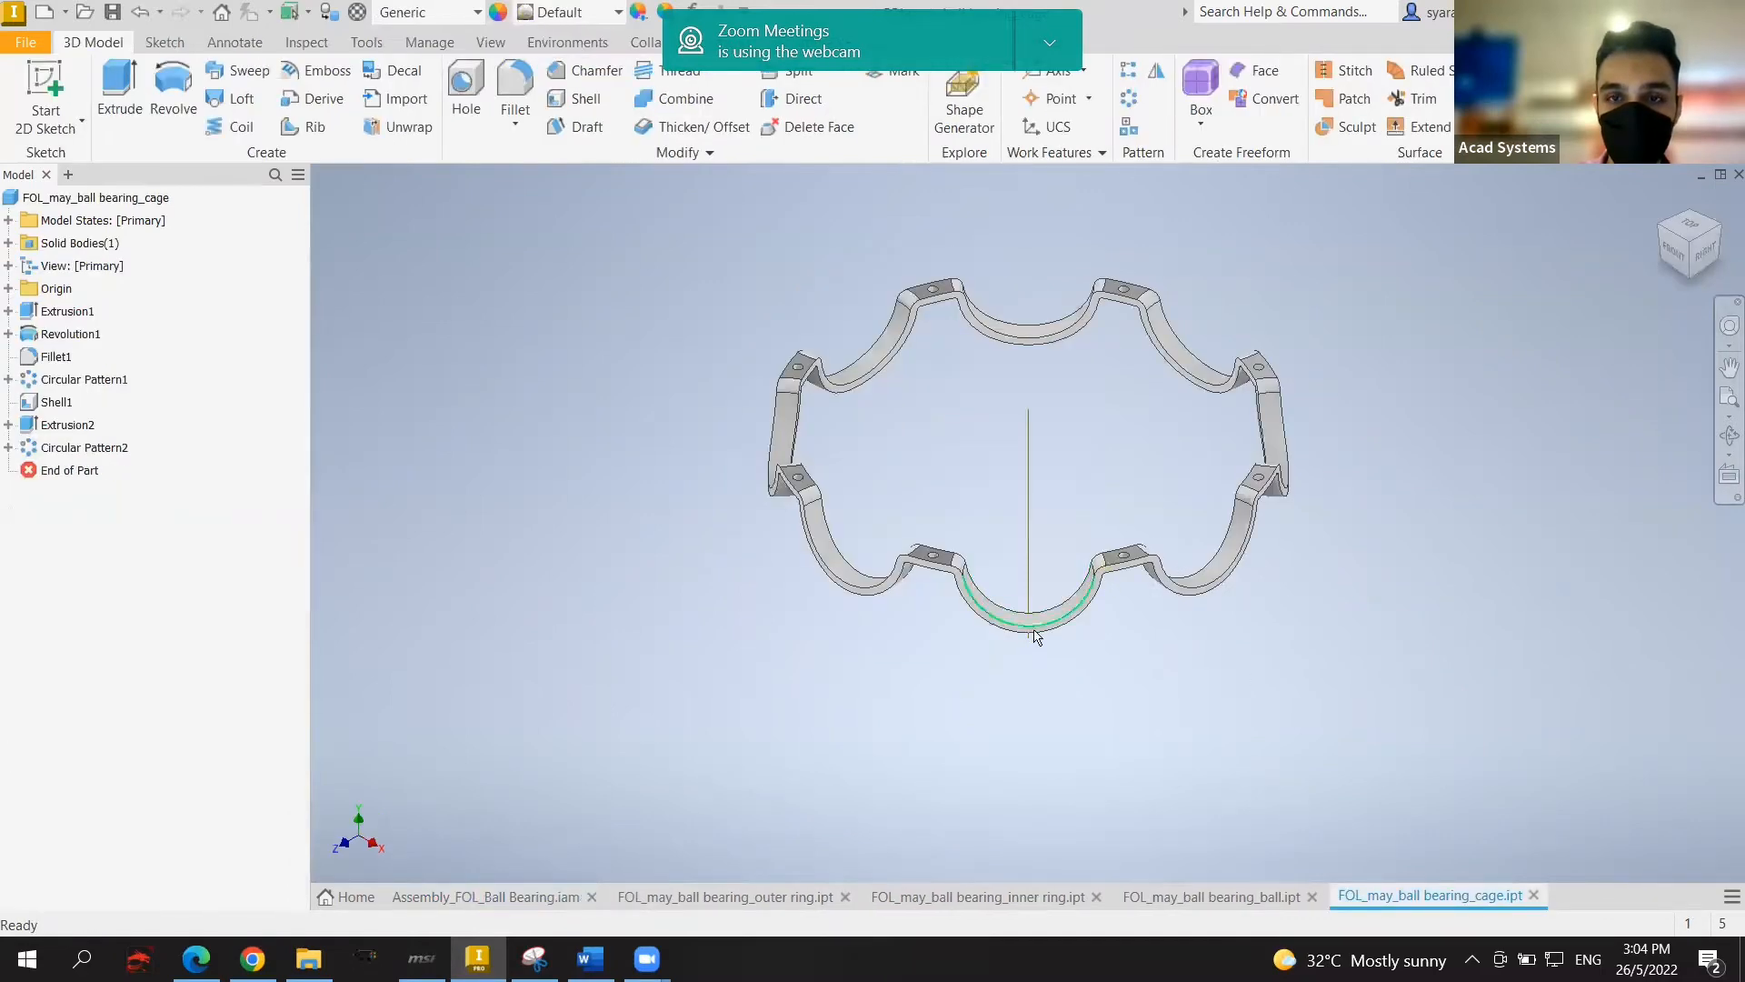
pyautogui.keyDown('shift'); pyautogui.moveTo(1582, 295); pyautogui.dragTo(647, 344, button='middle'); pyautogui.keyUp('shift')
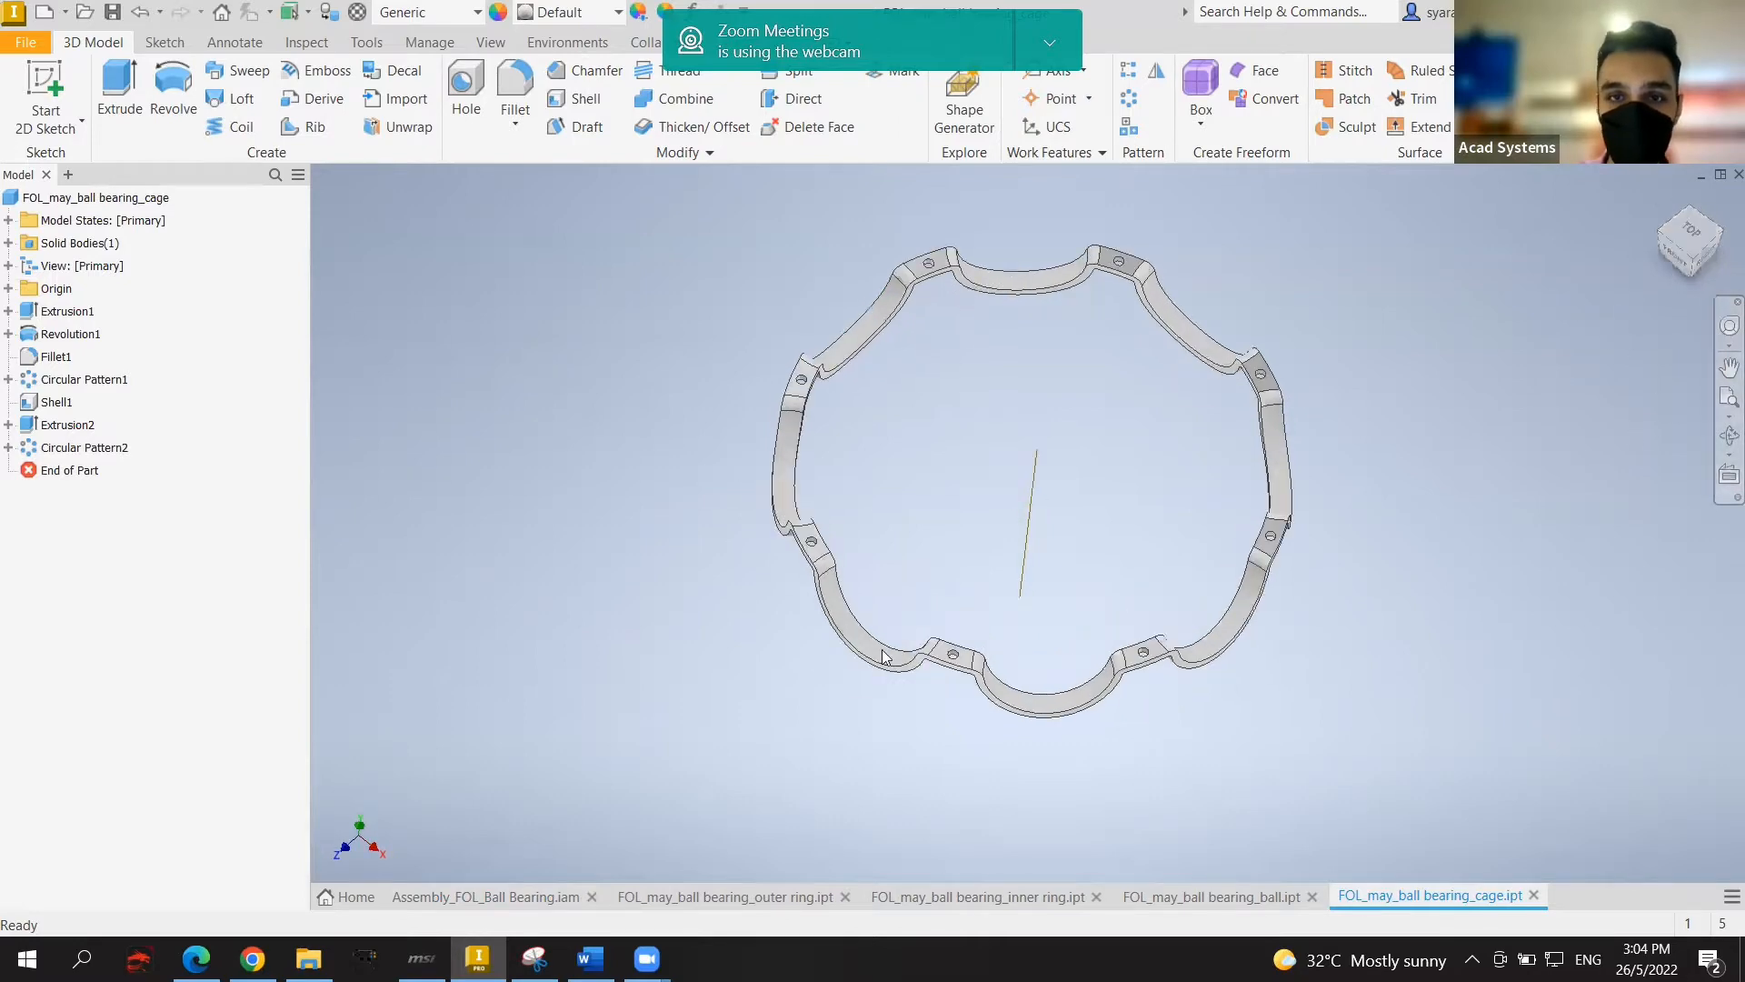
pyautogui.click(474, 898)
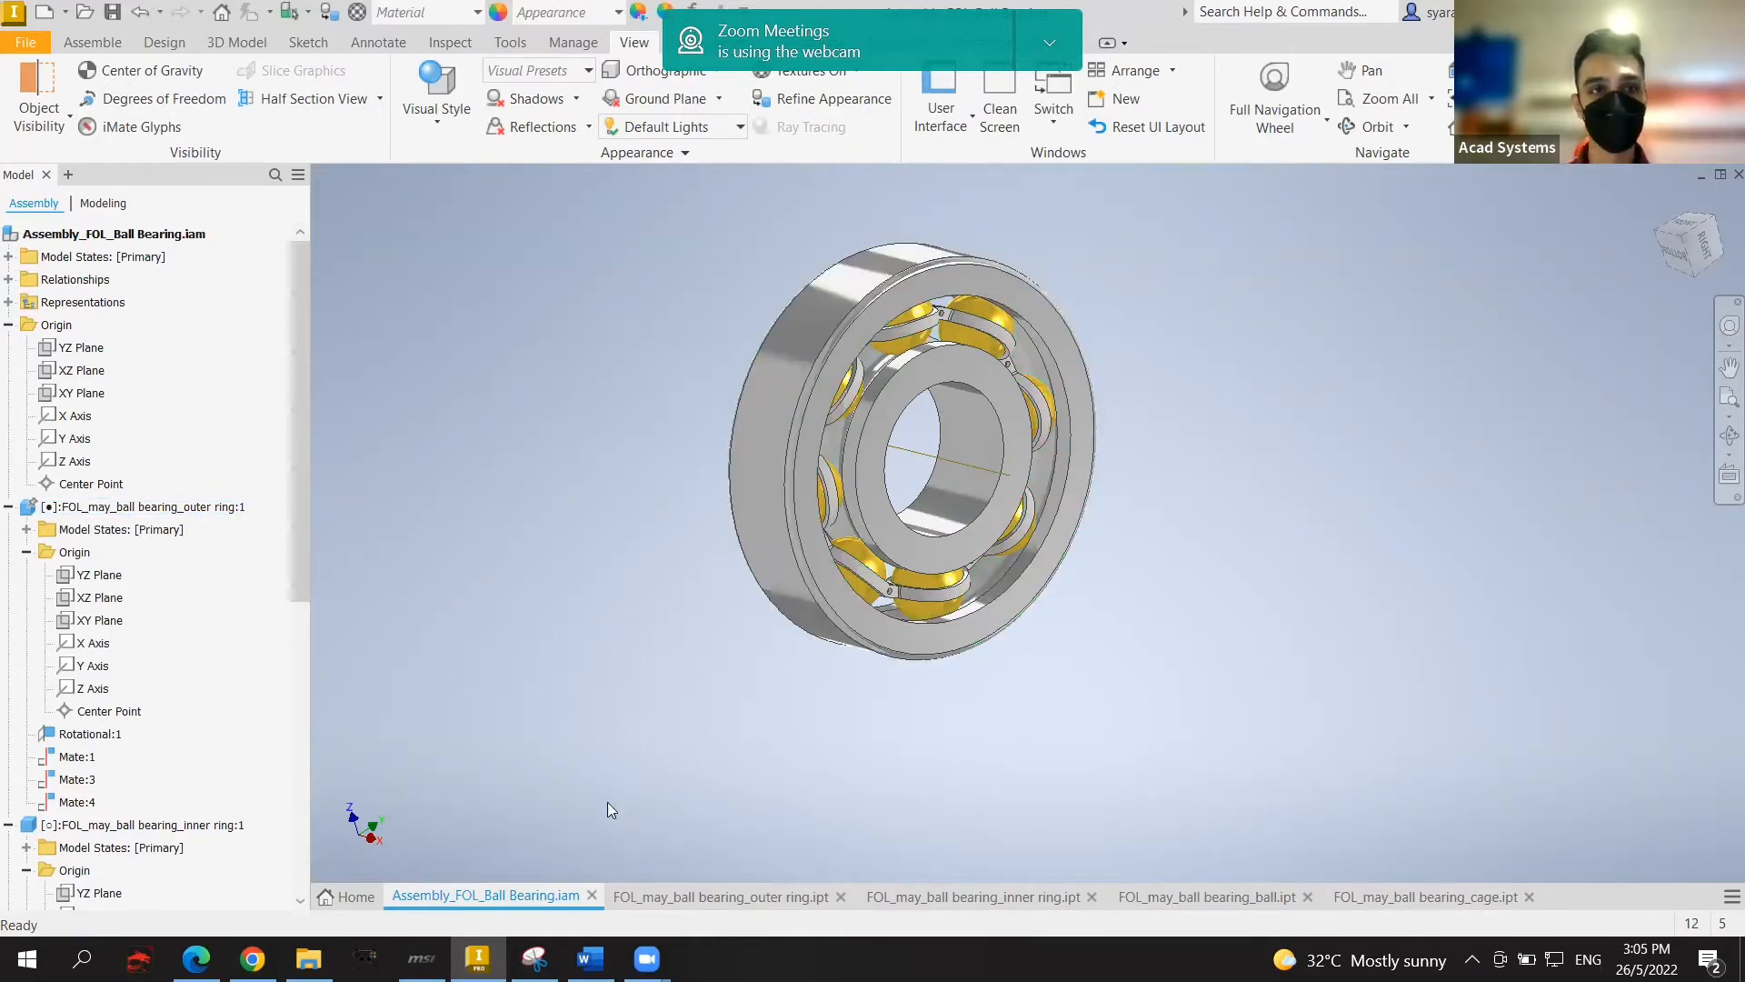
# Step: Create new part Part4 from the Metric Standard (mm).ipt template
pyautogui.click(353, 893)
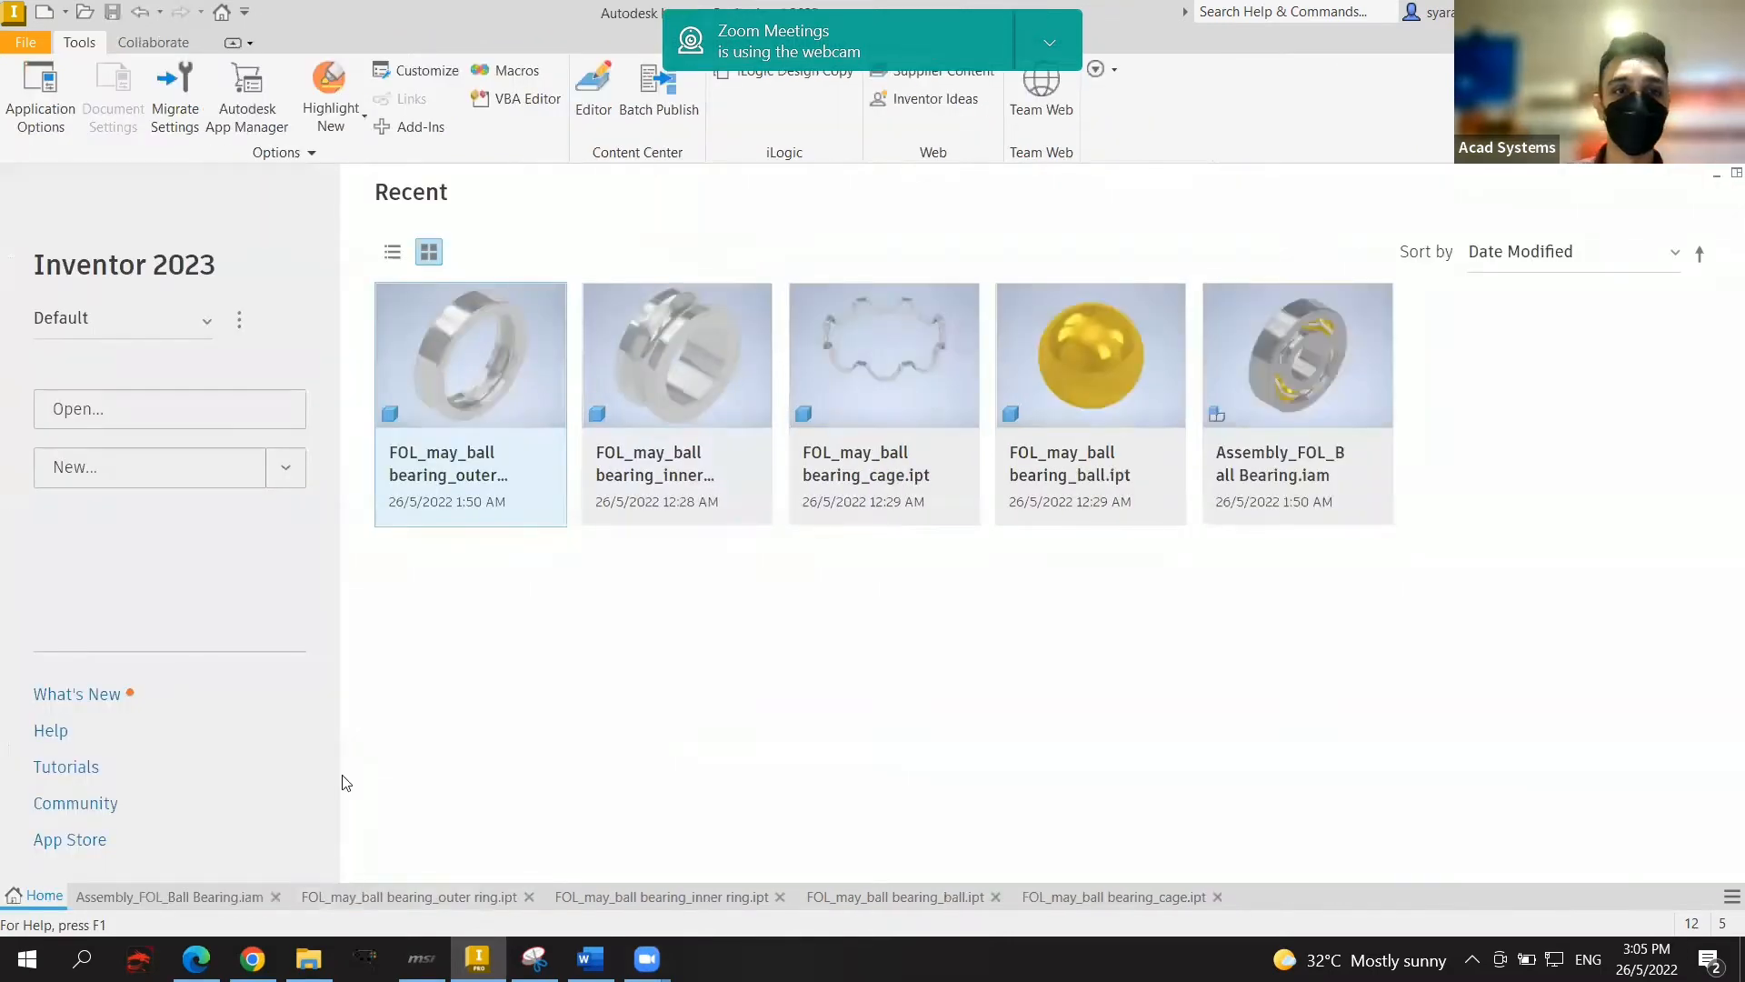
pyautogui.click(287, 467)
pyautogui.click(288, 467)
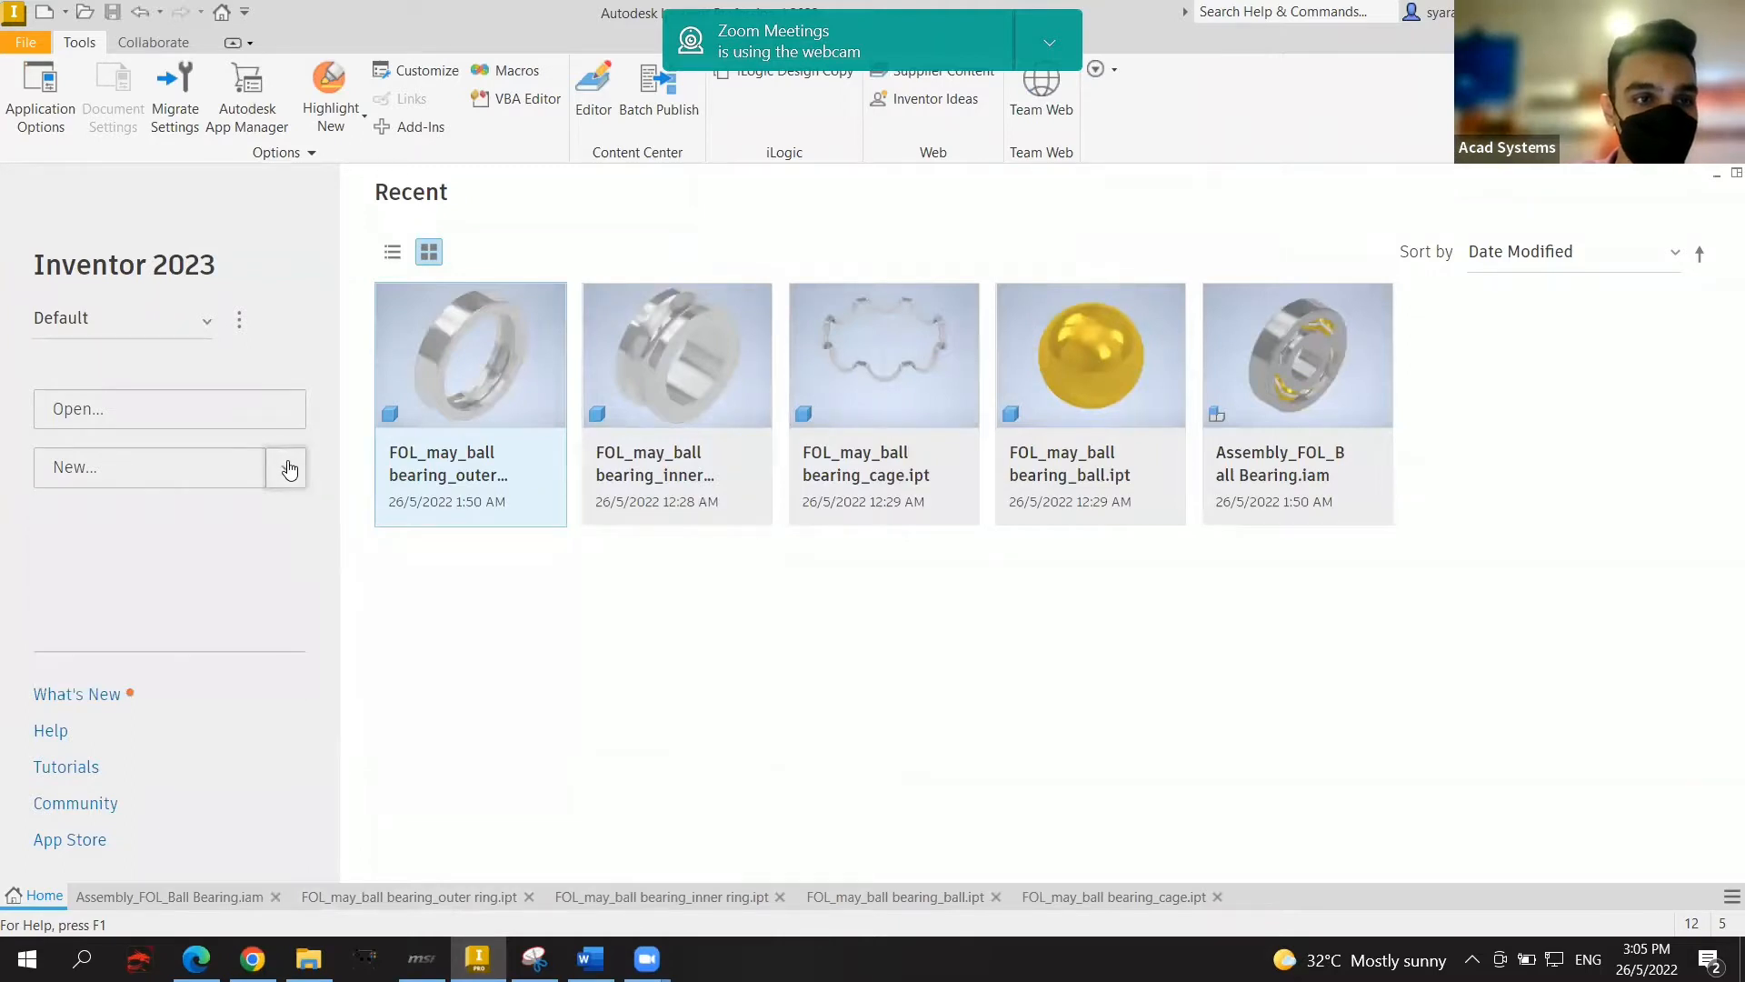
pyautogui.click(285, 485)
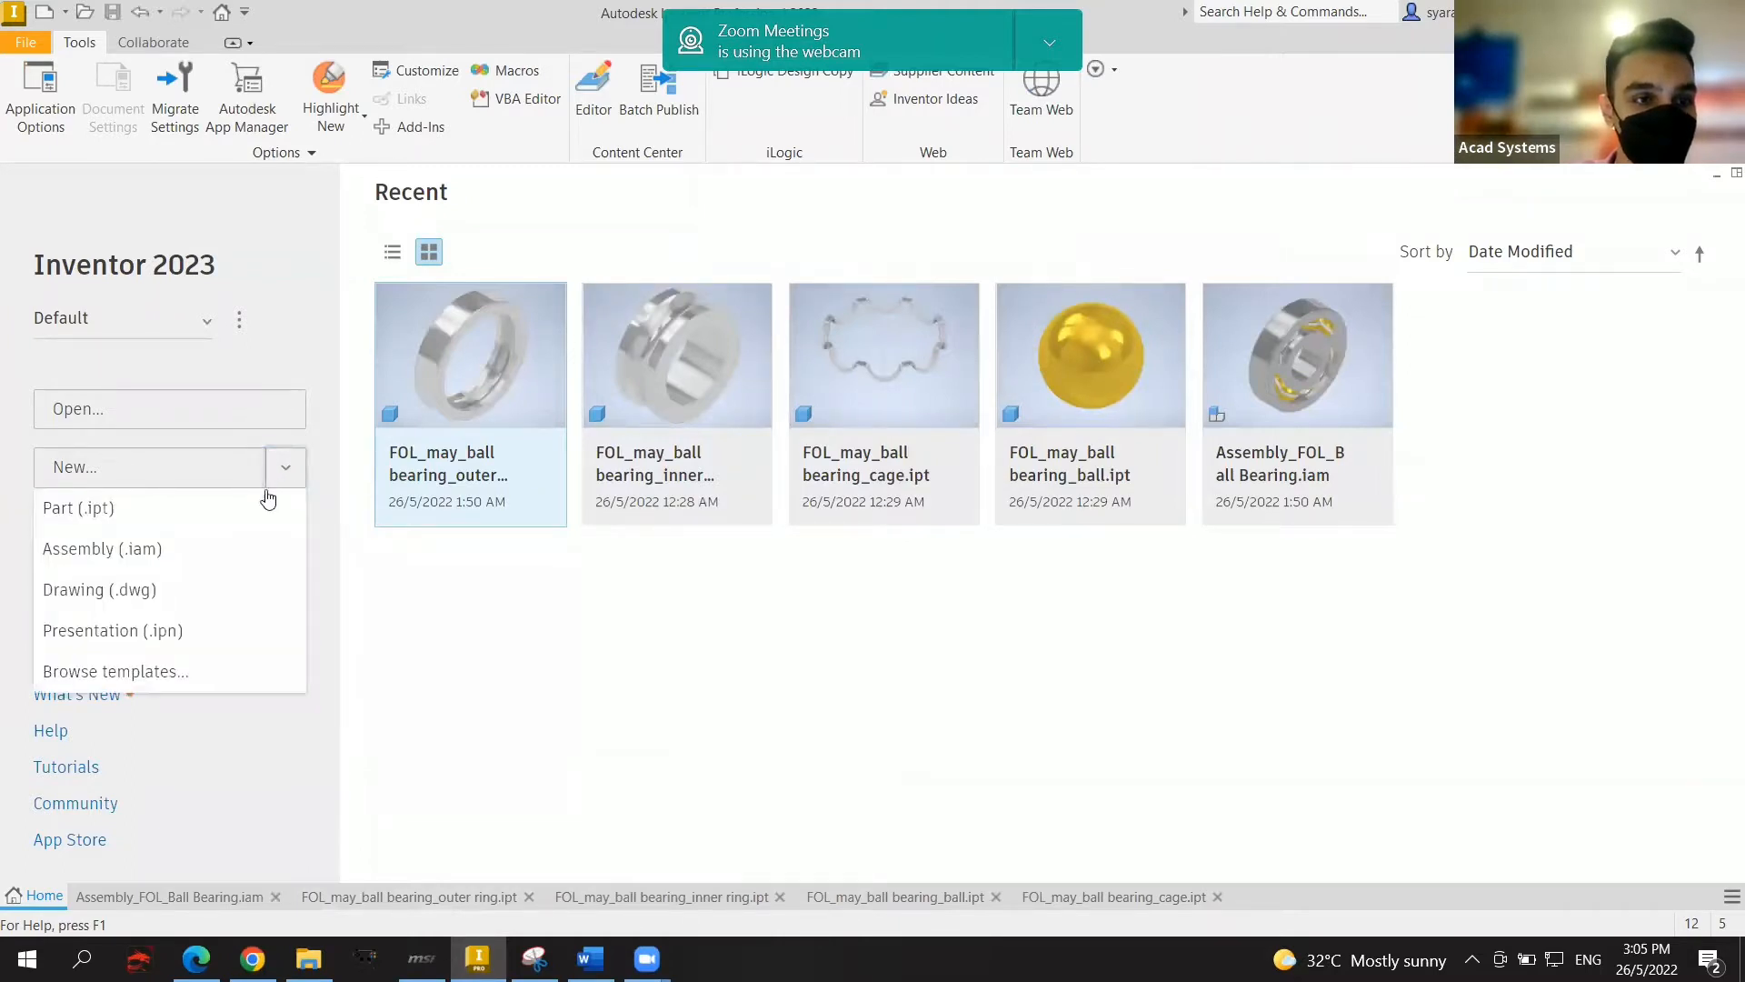
pyautogui.click(158, 674)
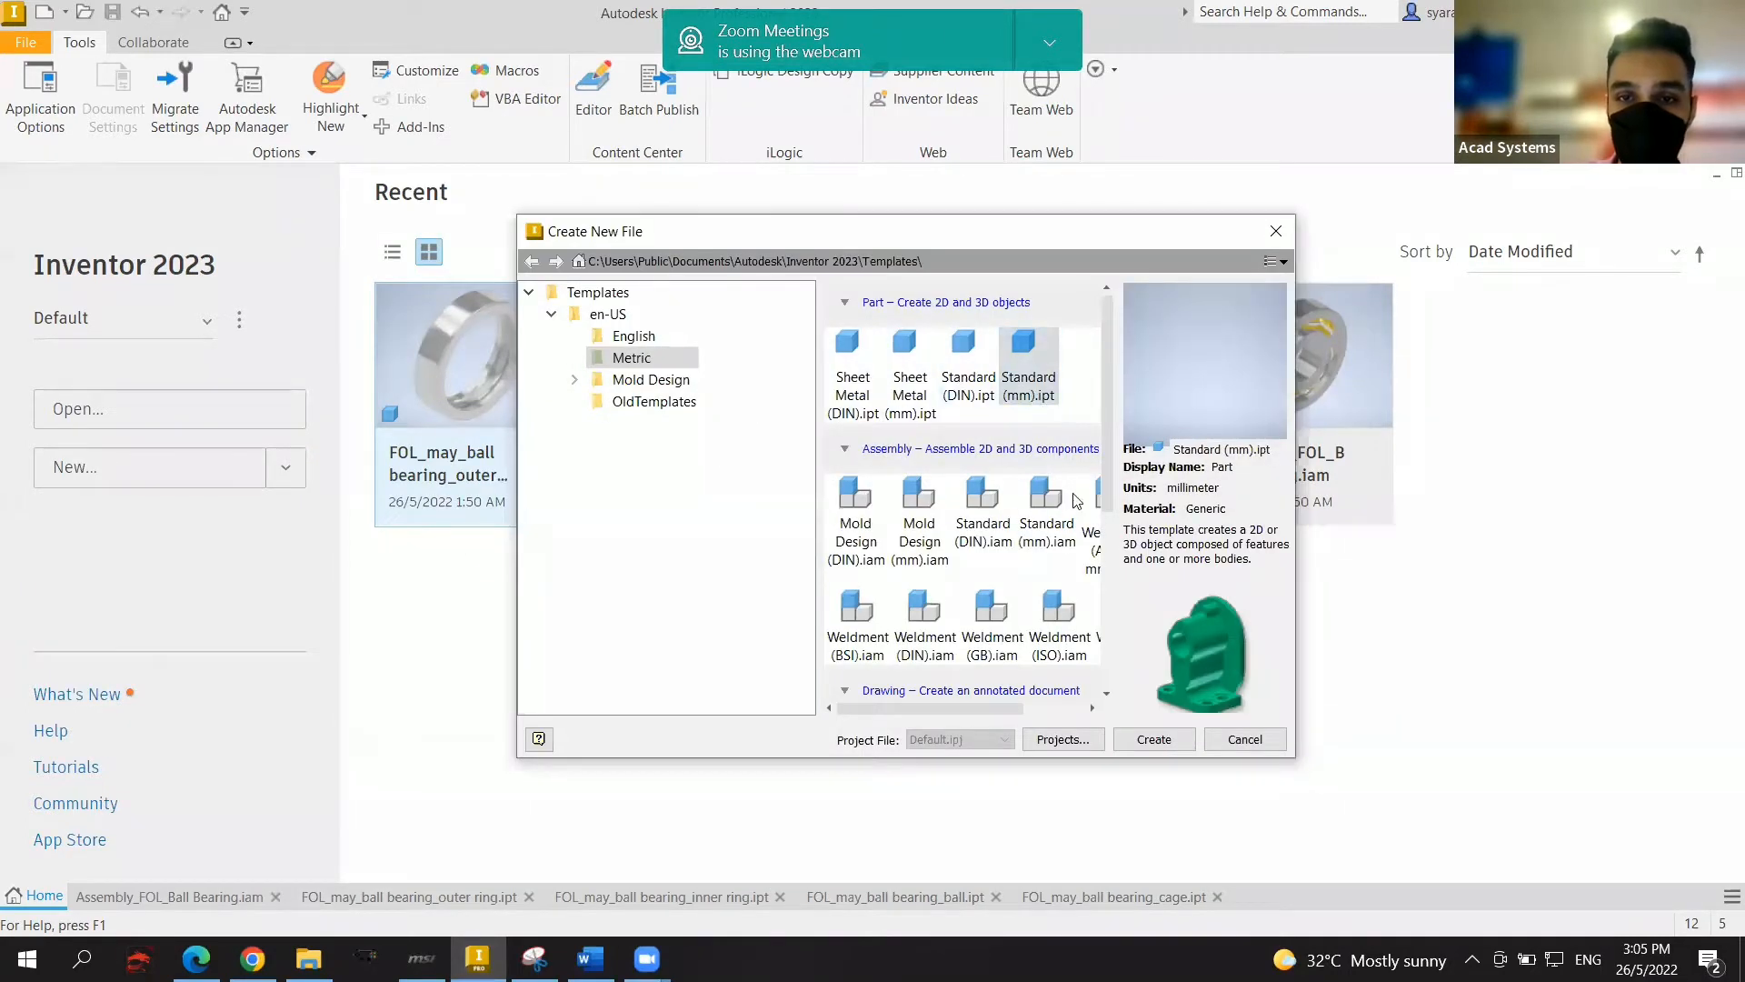
pyautogui.click(1154, 739)
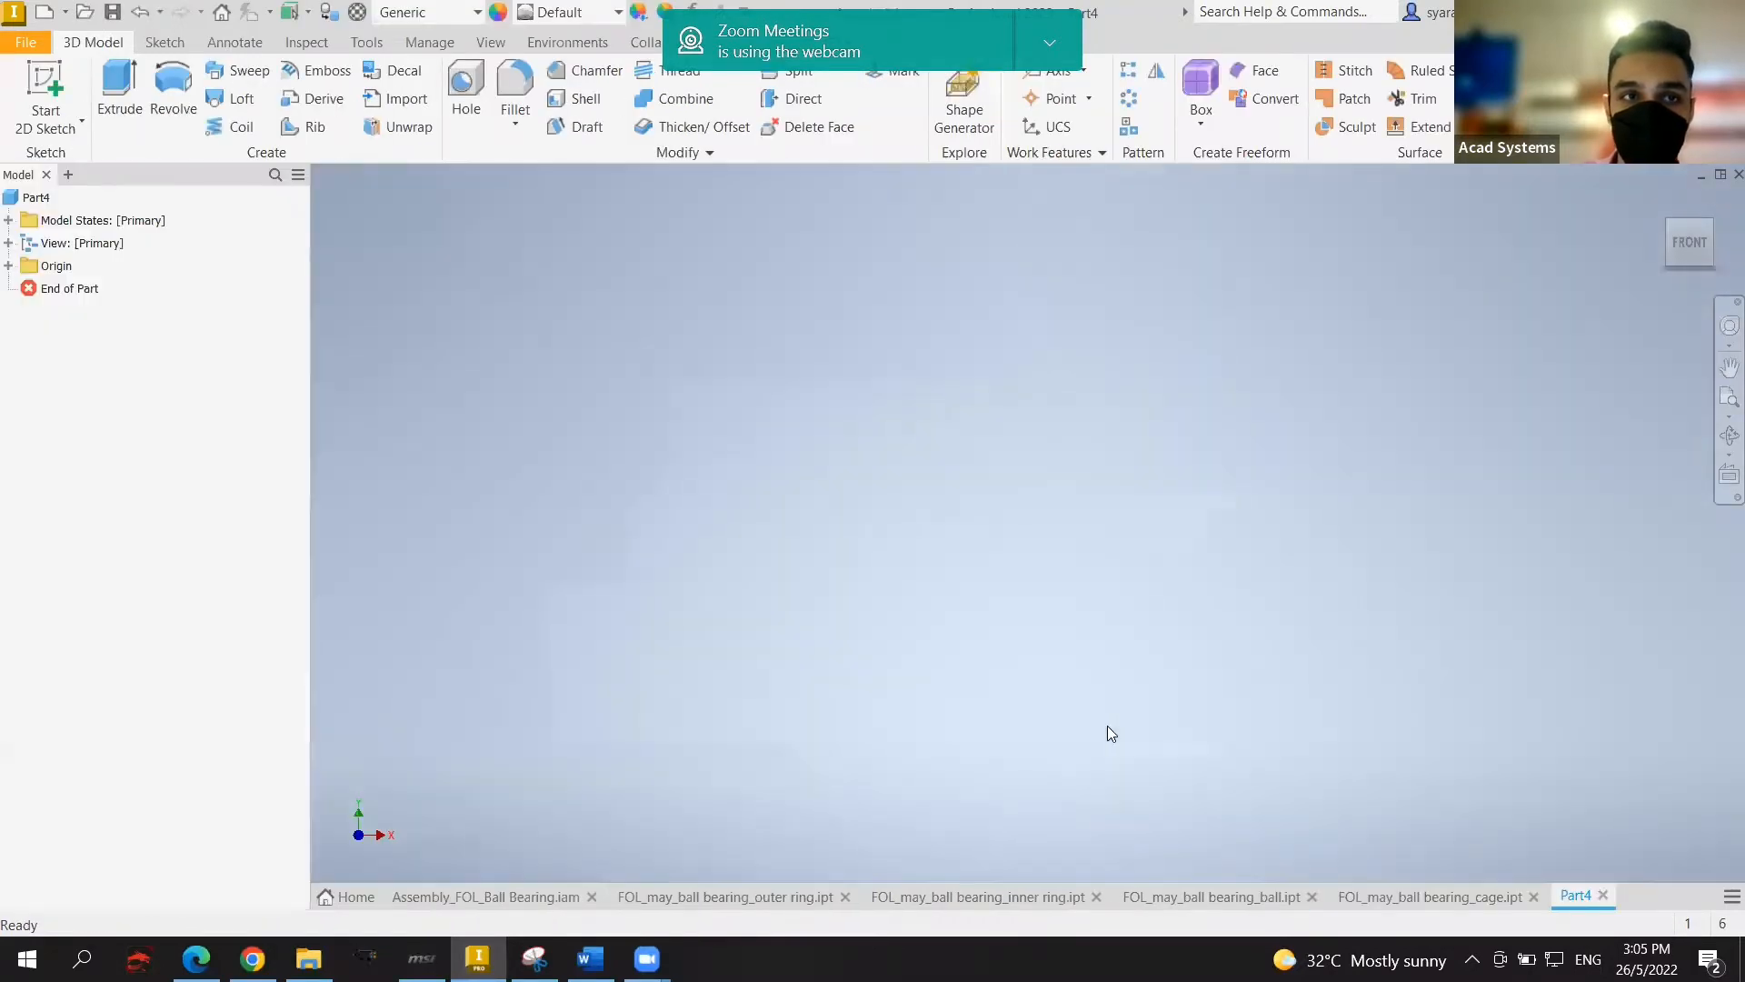
# Step: Start a 2D sketch on the XY plane with room above the origin in view
pyautogui.click(57, 88)
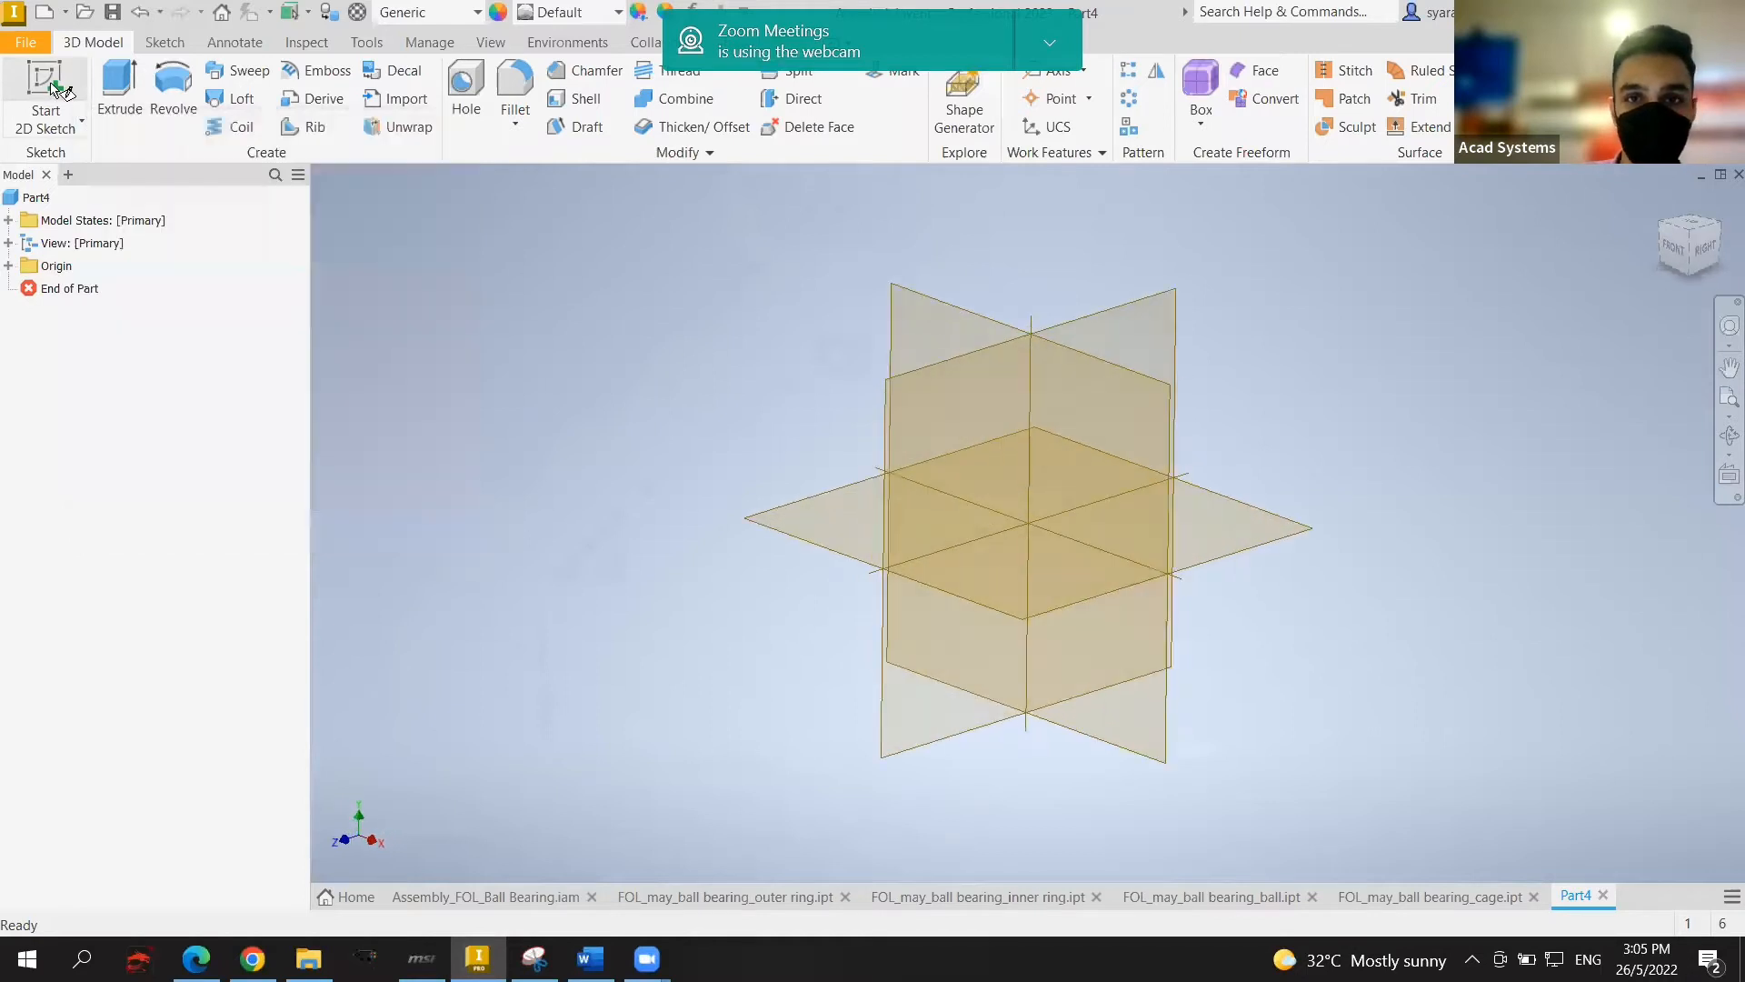
pyautogui.click(938, 313)
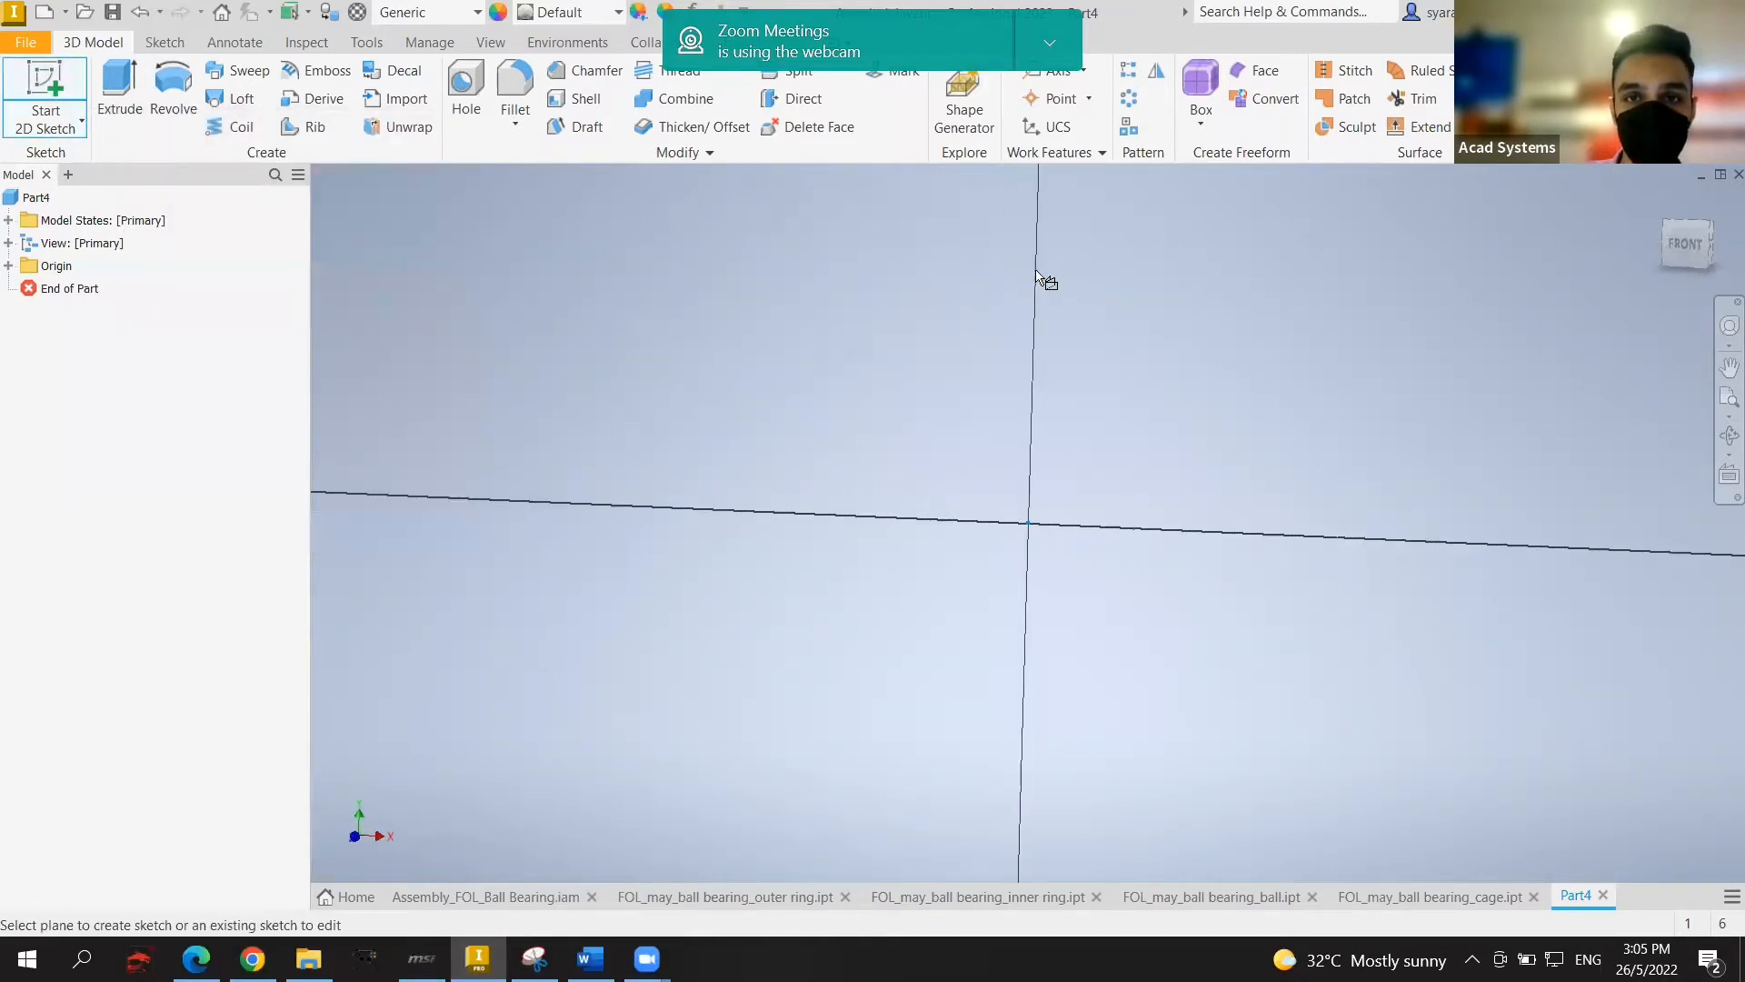
pyautogui.moveTo(1106, 259)
pyautogui.mouseDown(button='middle')
pyautogui.moveTo(1052, 370)
pyautogui.moveTo(1040, 471)
pyautogui.moveTo(1075, 495)
pyautogui.mouseUp(button='middle')
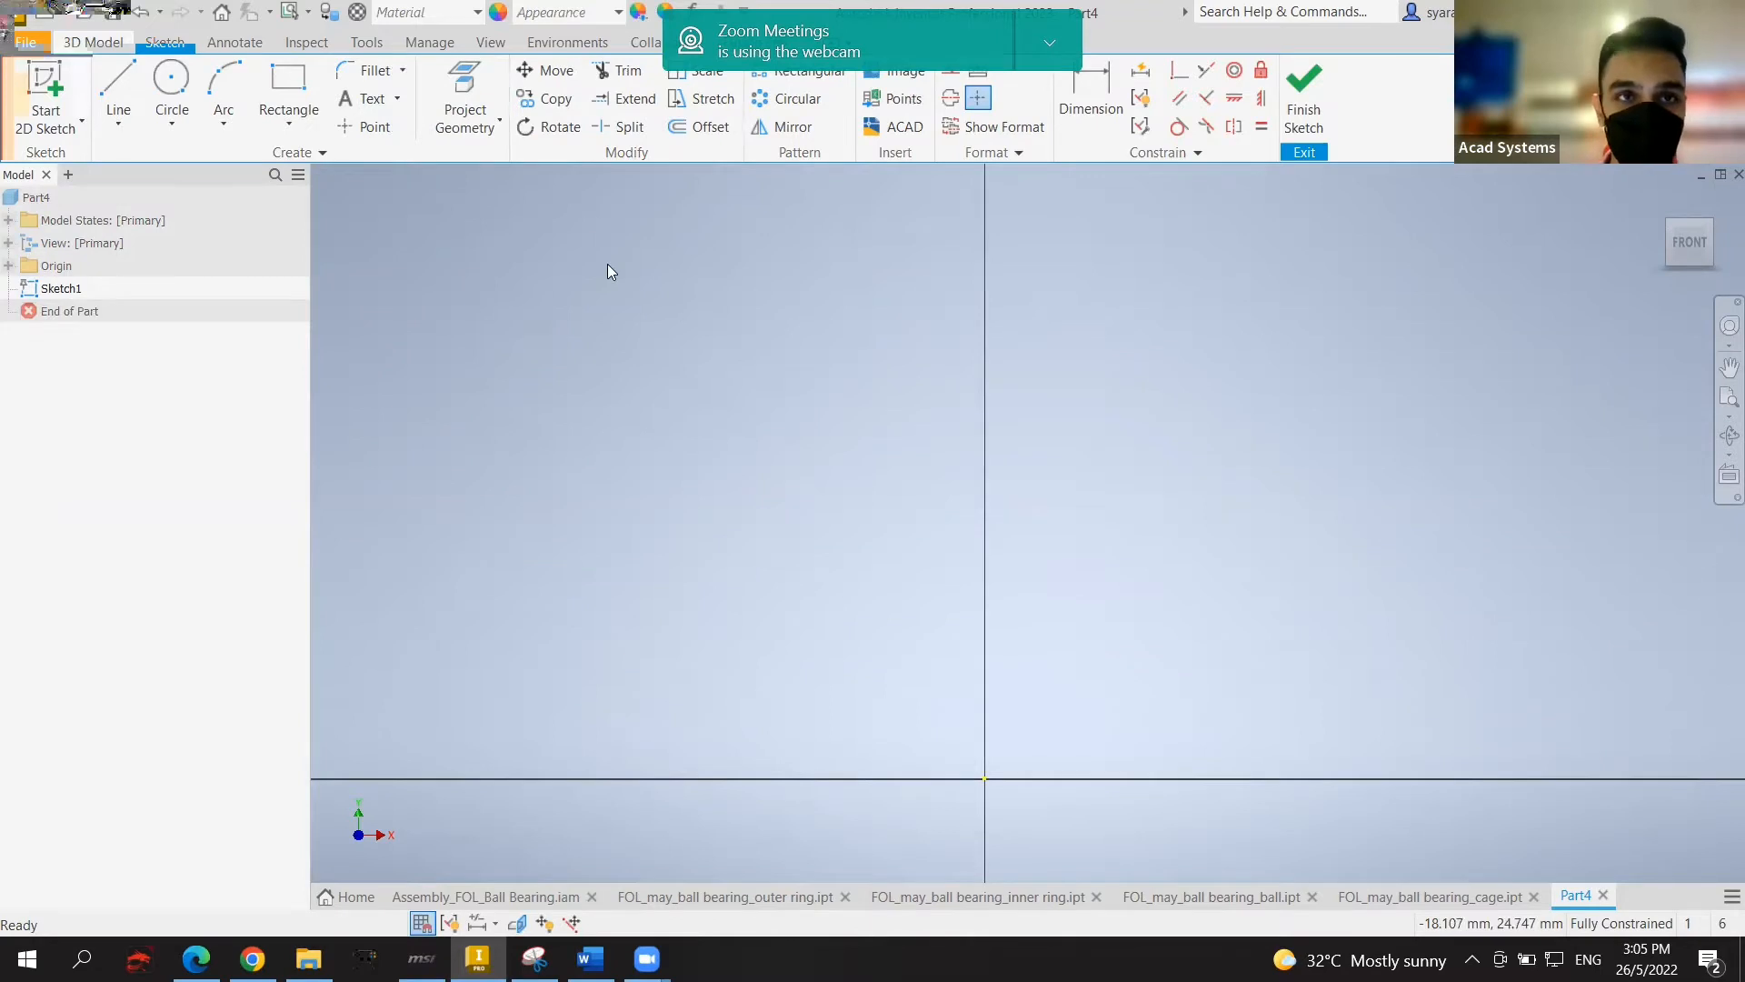
# Step: Draw a 31 × 12 mm rectangle above the origin
pyautogui.click(291, 132)
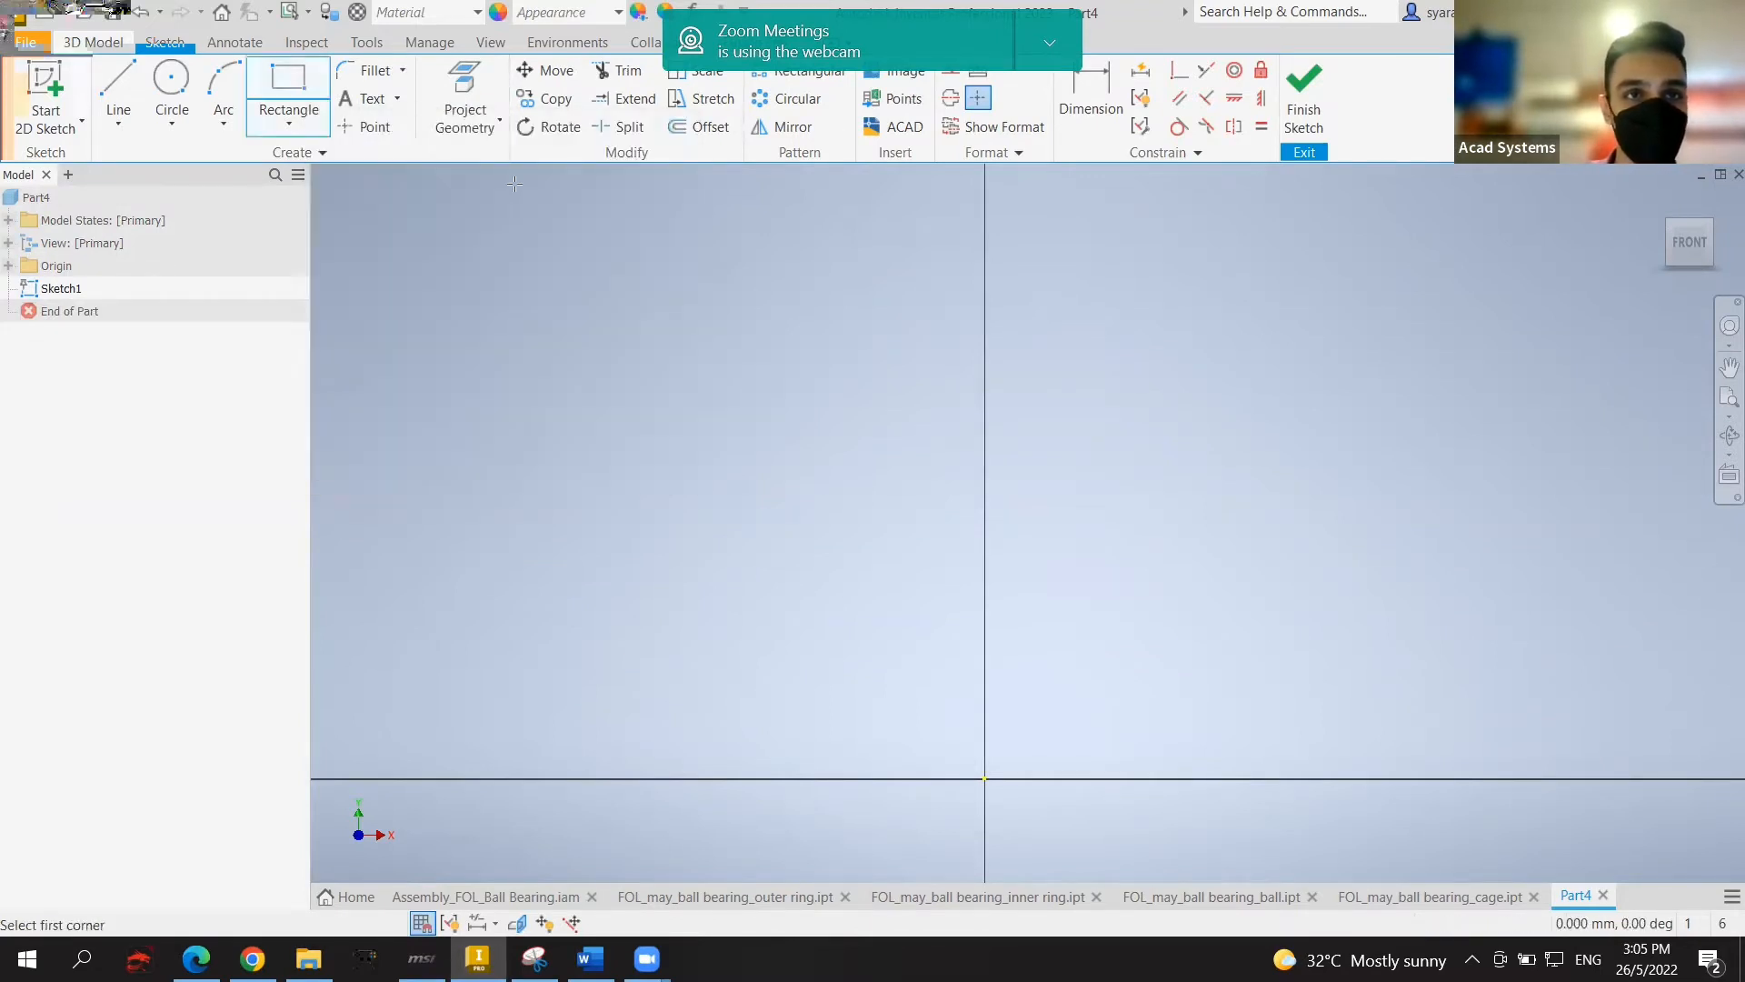
pyautogui.click(797, 259)
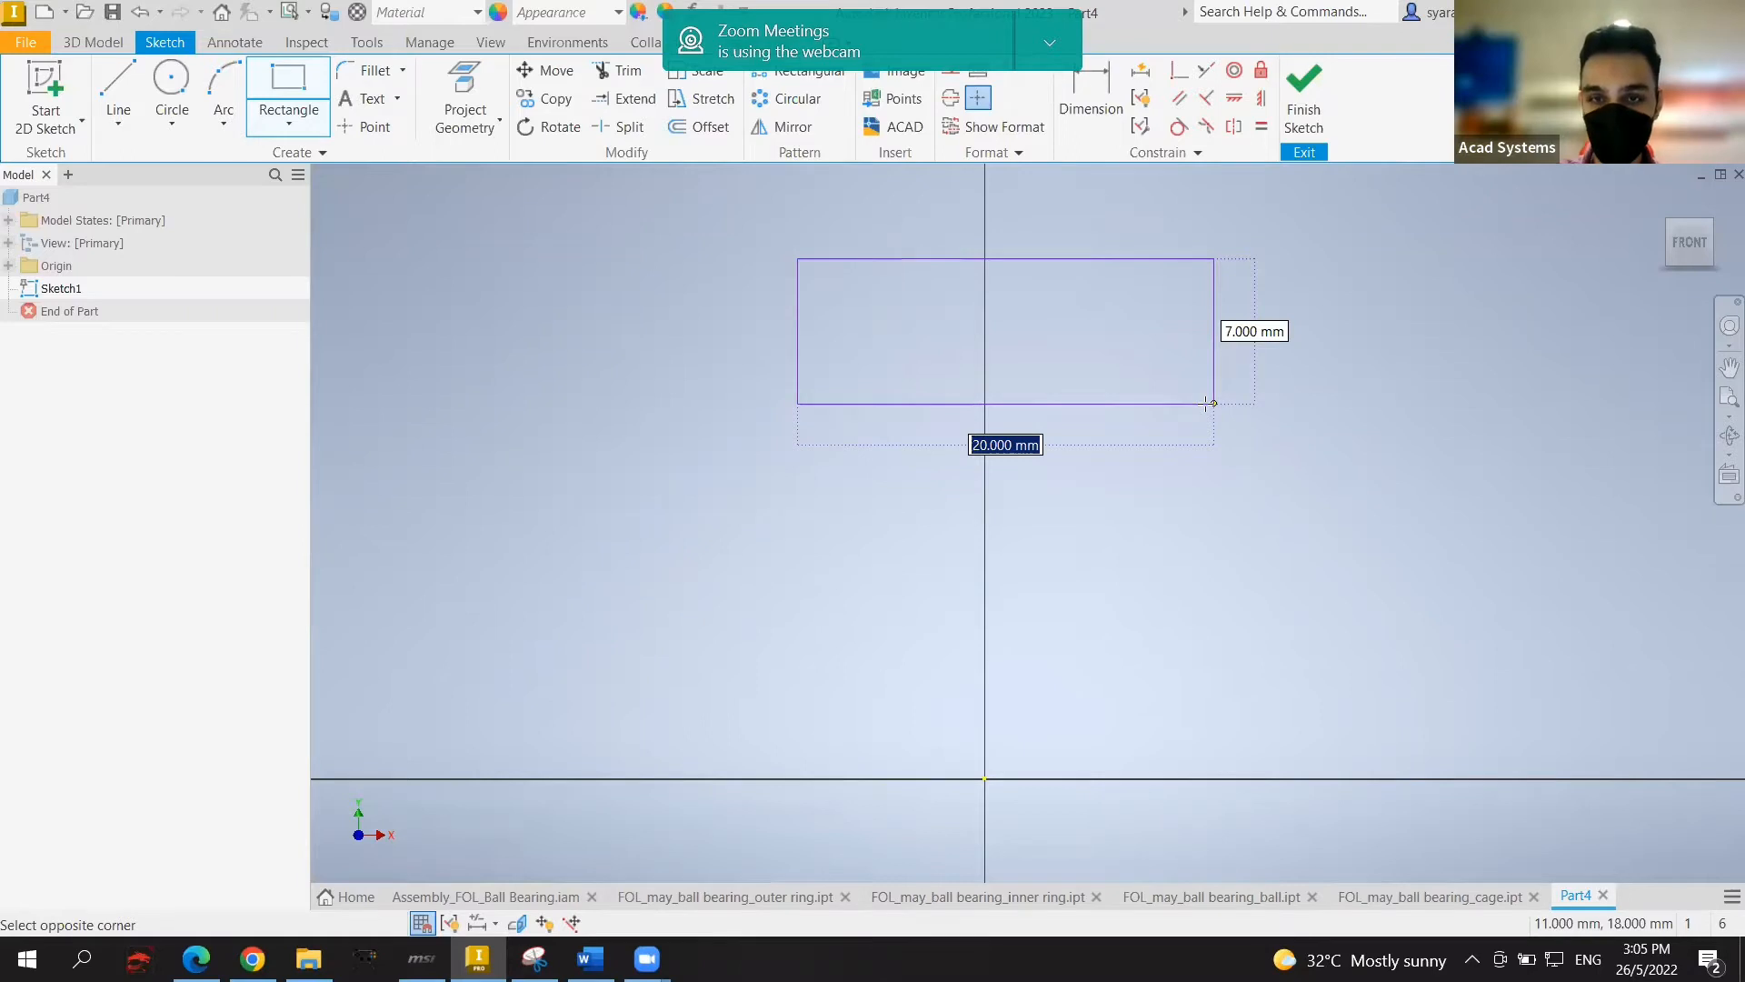
pyautogui.write('31')
pyautogui.press('Tab')
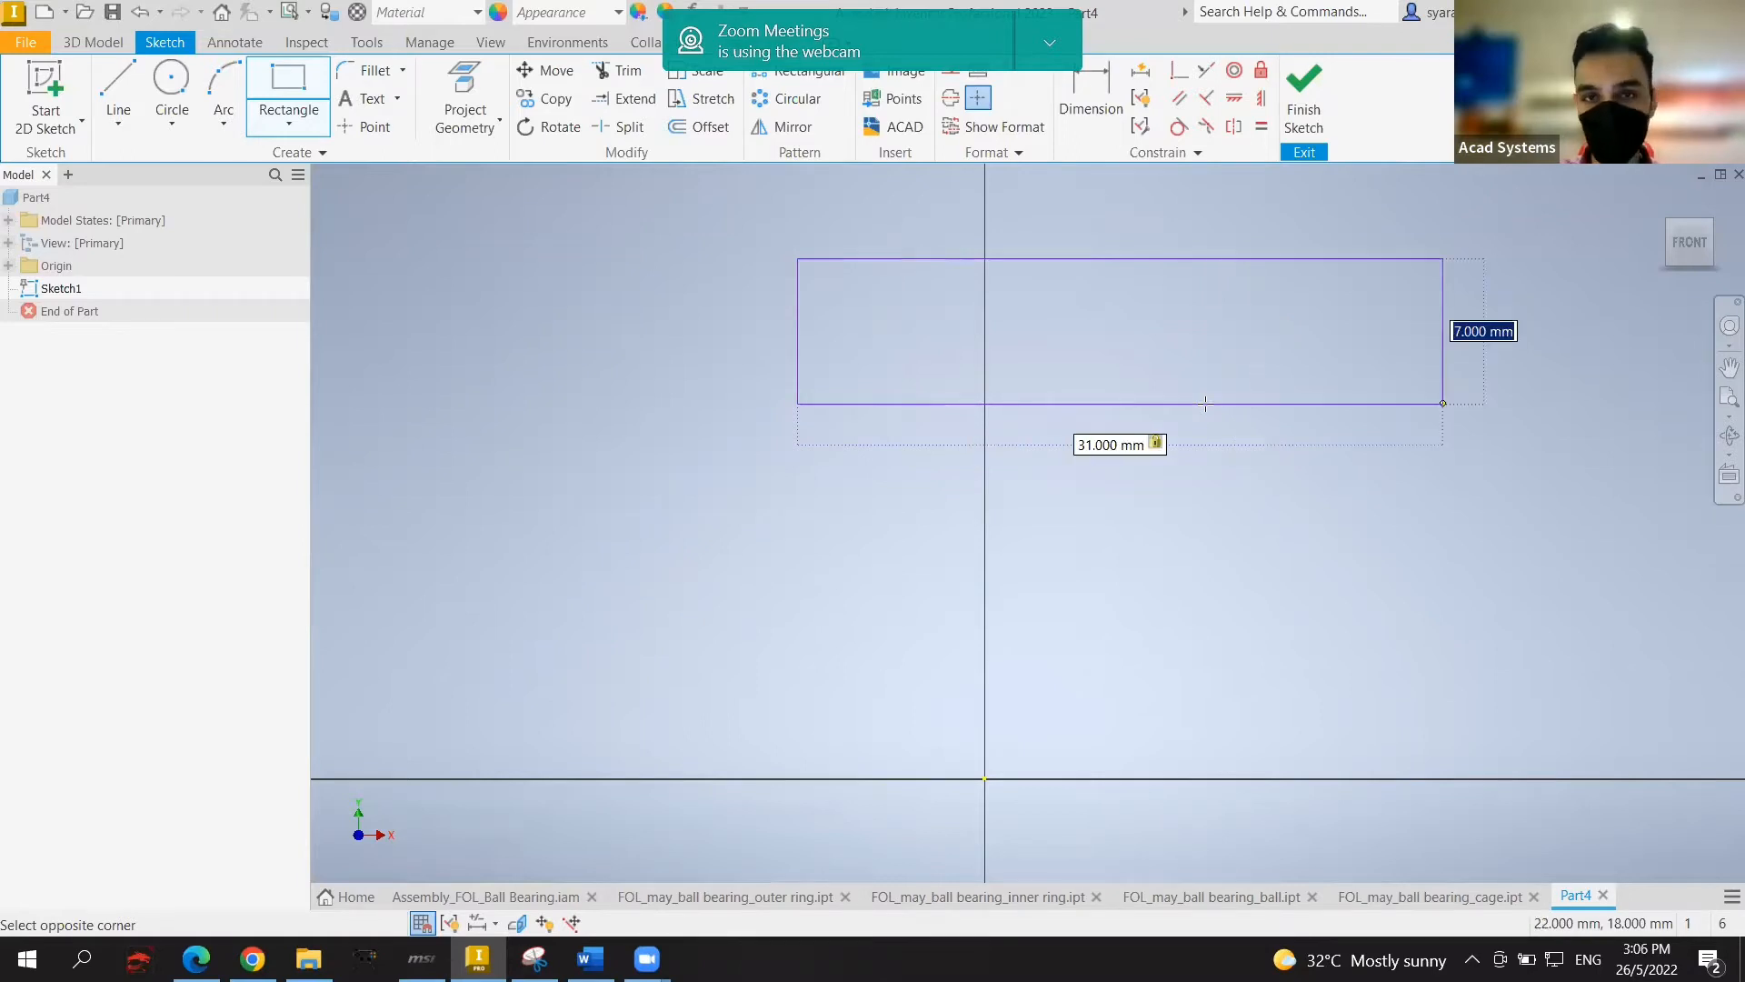
pyautogui.write('12')
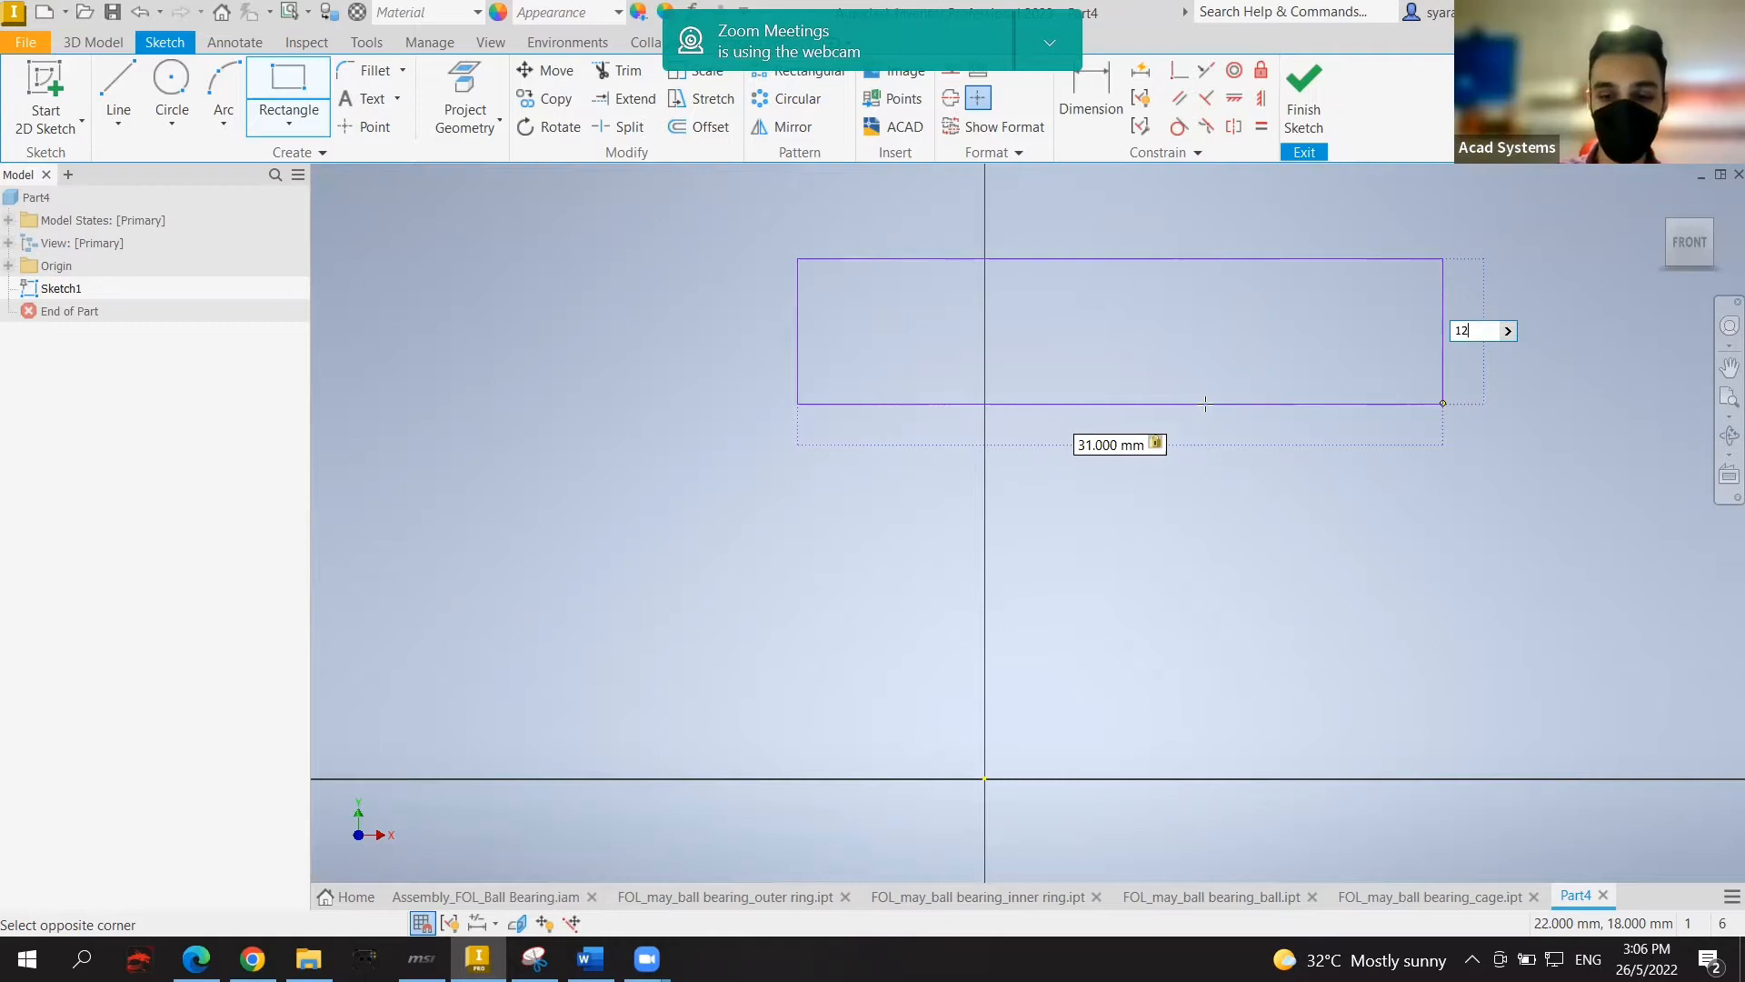
pyautogui.press('Return')
pyautogui.press('Escape')
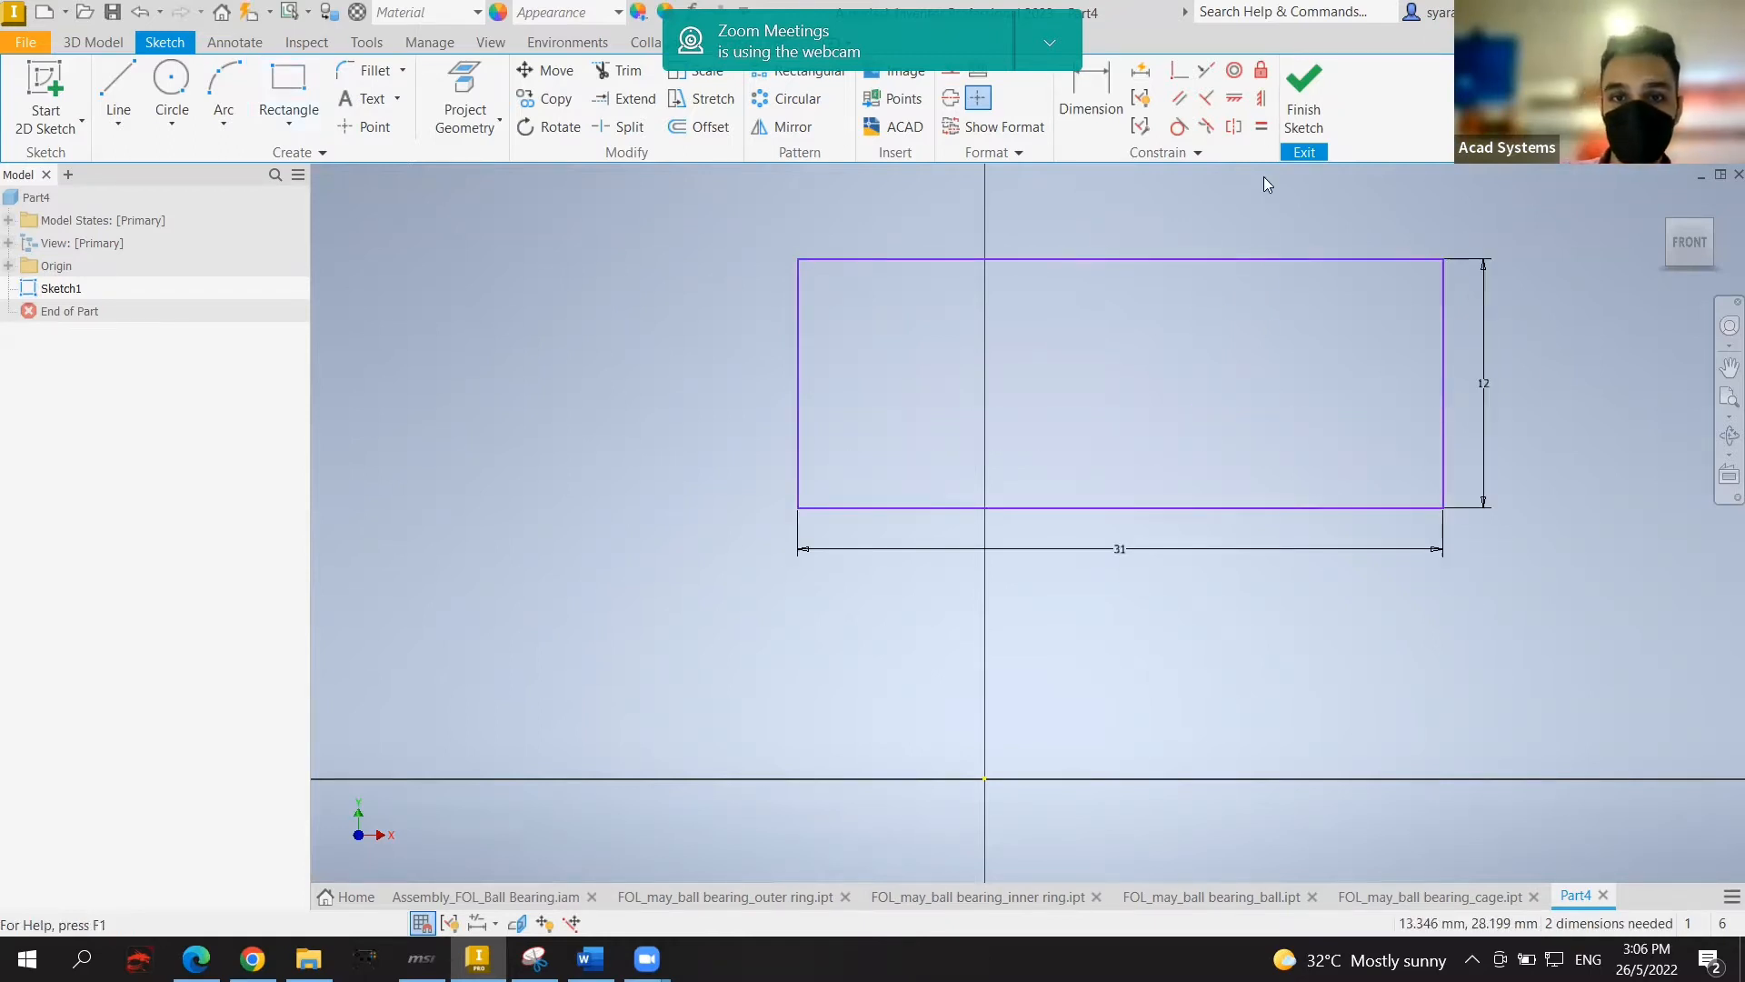
# Step: Align the rectangle's top-edge midpoint vertically with the origin
pyautogui.click(1261, 98)
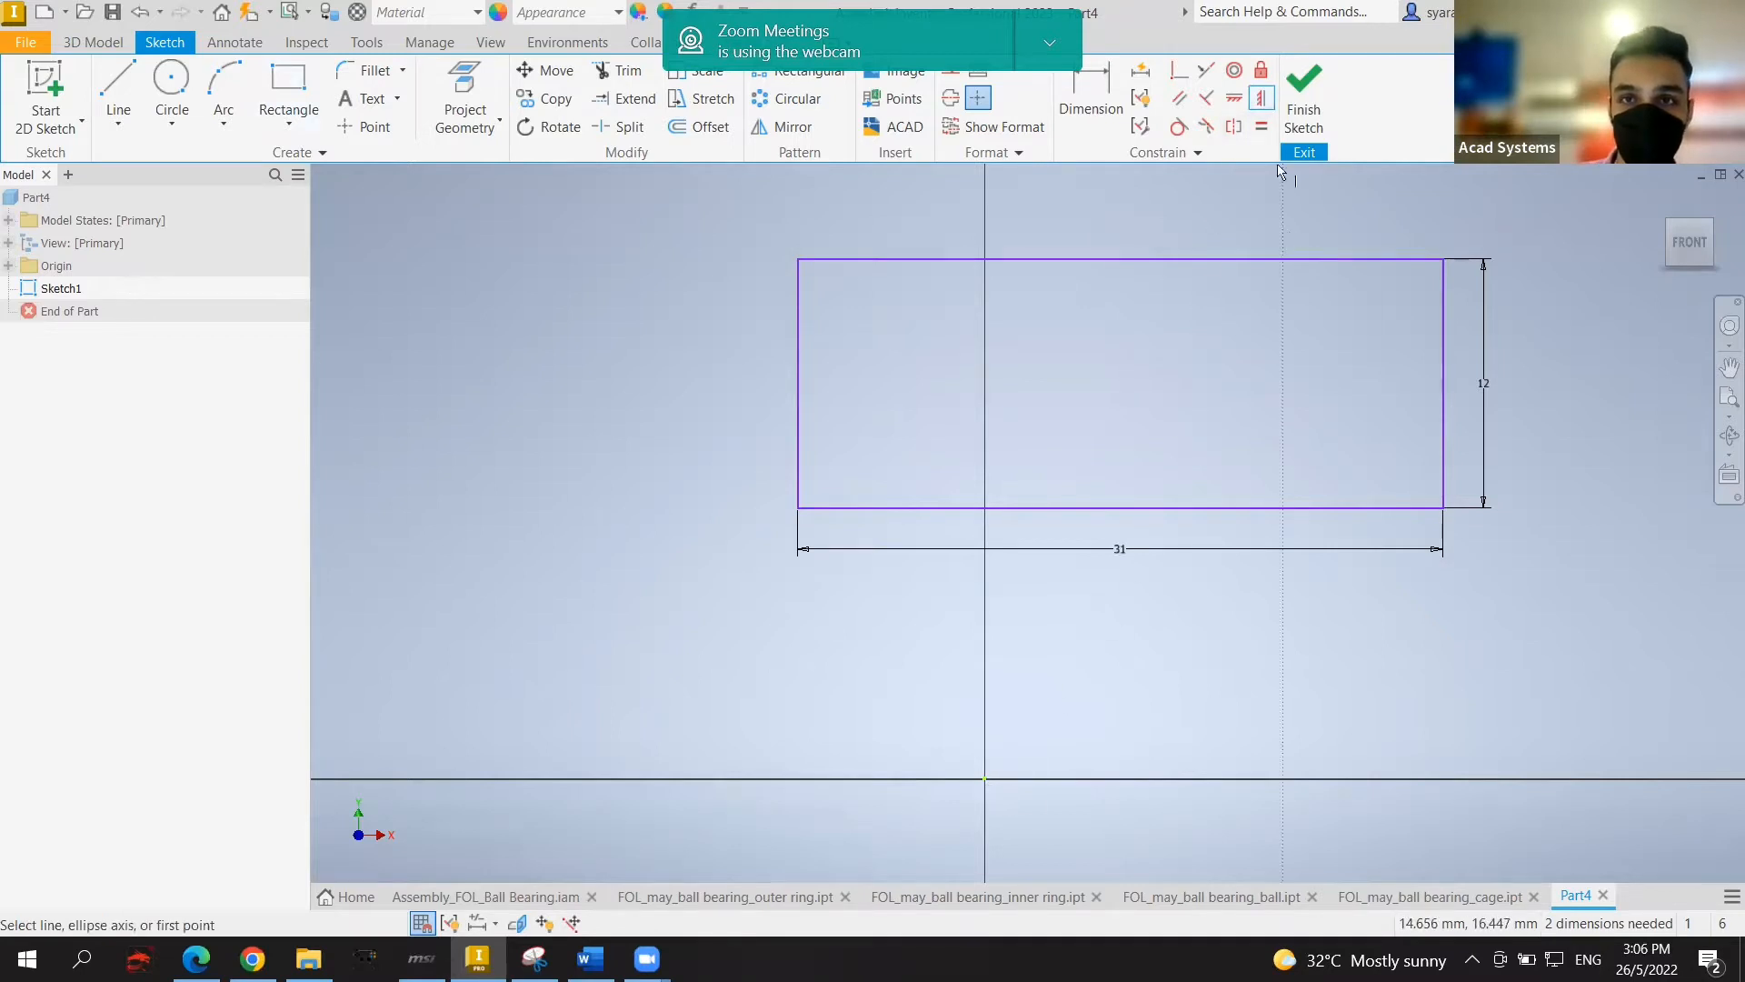
pyautogui.click(1122, 260)
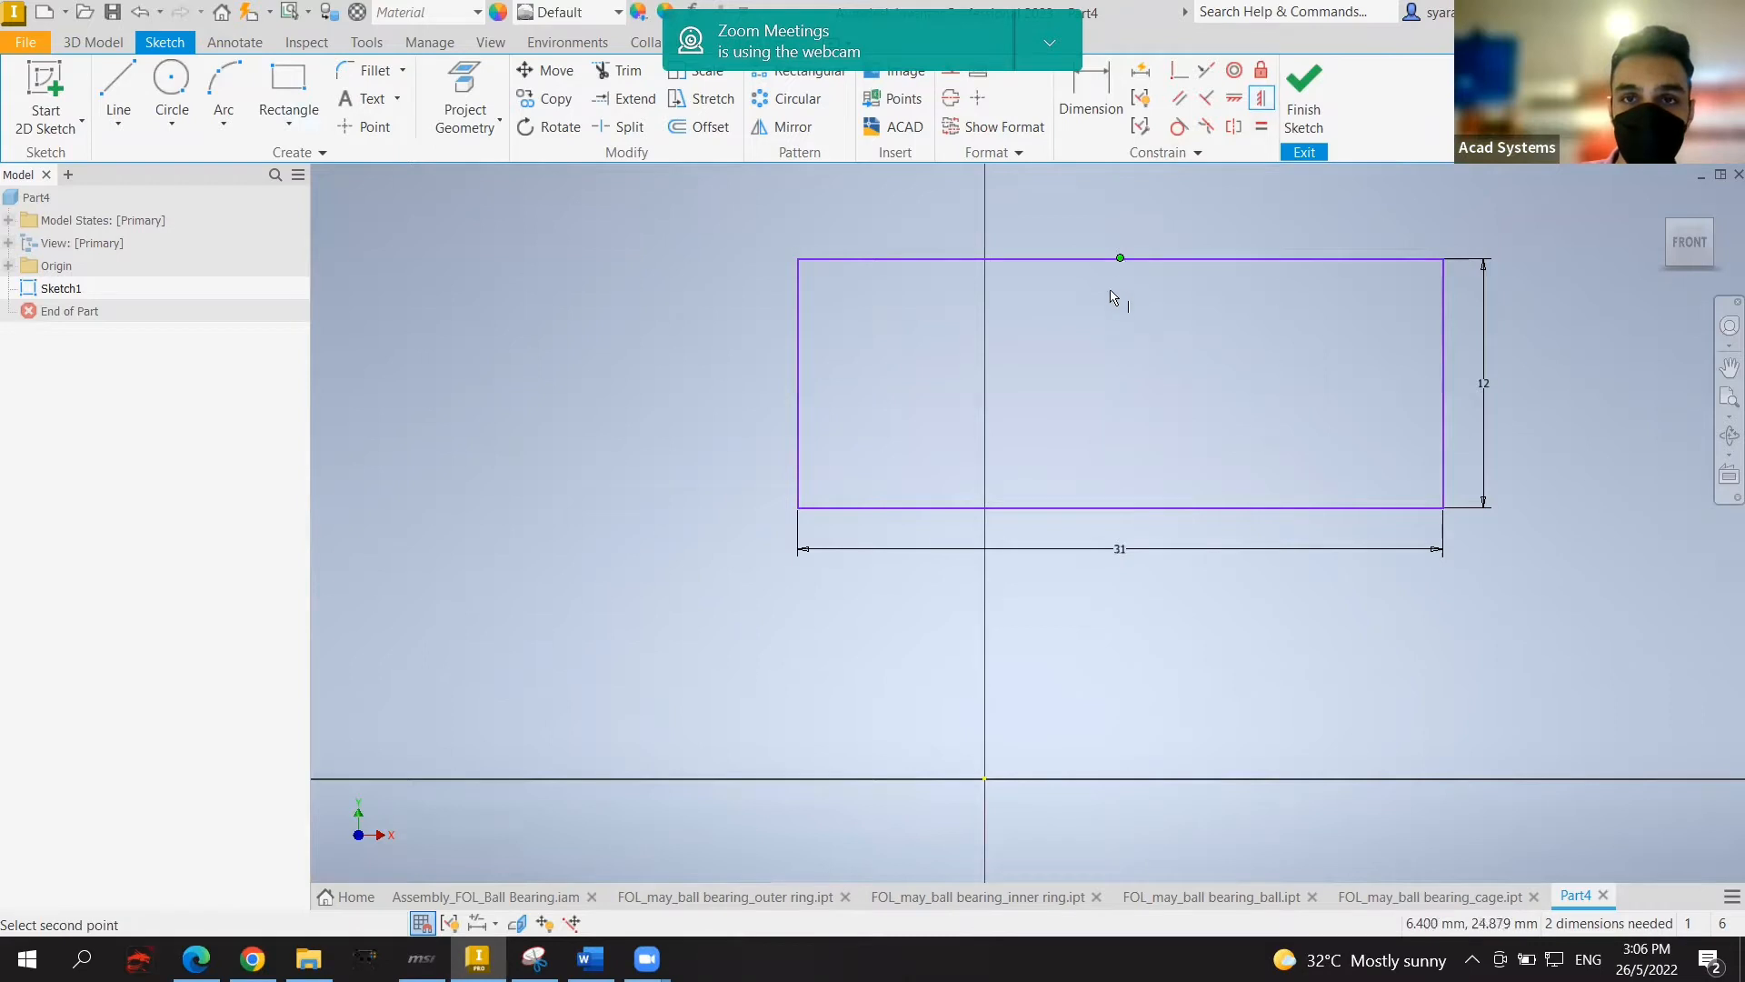
pyautogui.click(988, 780)
pyautogui.scroll(-3, 1439, 344)
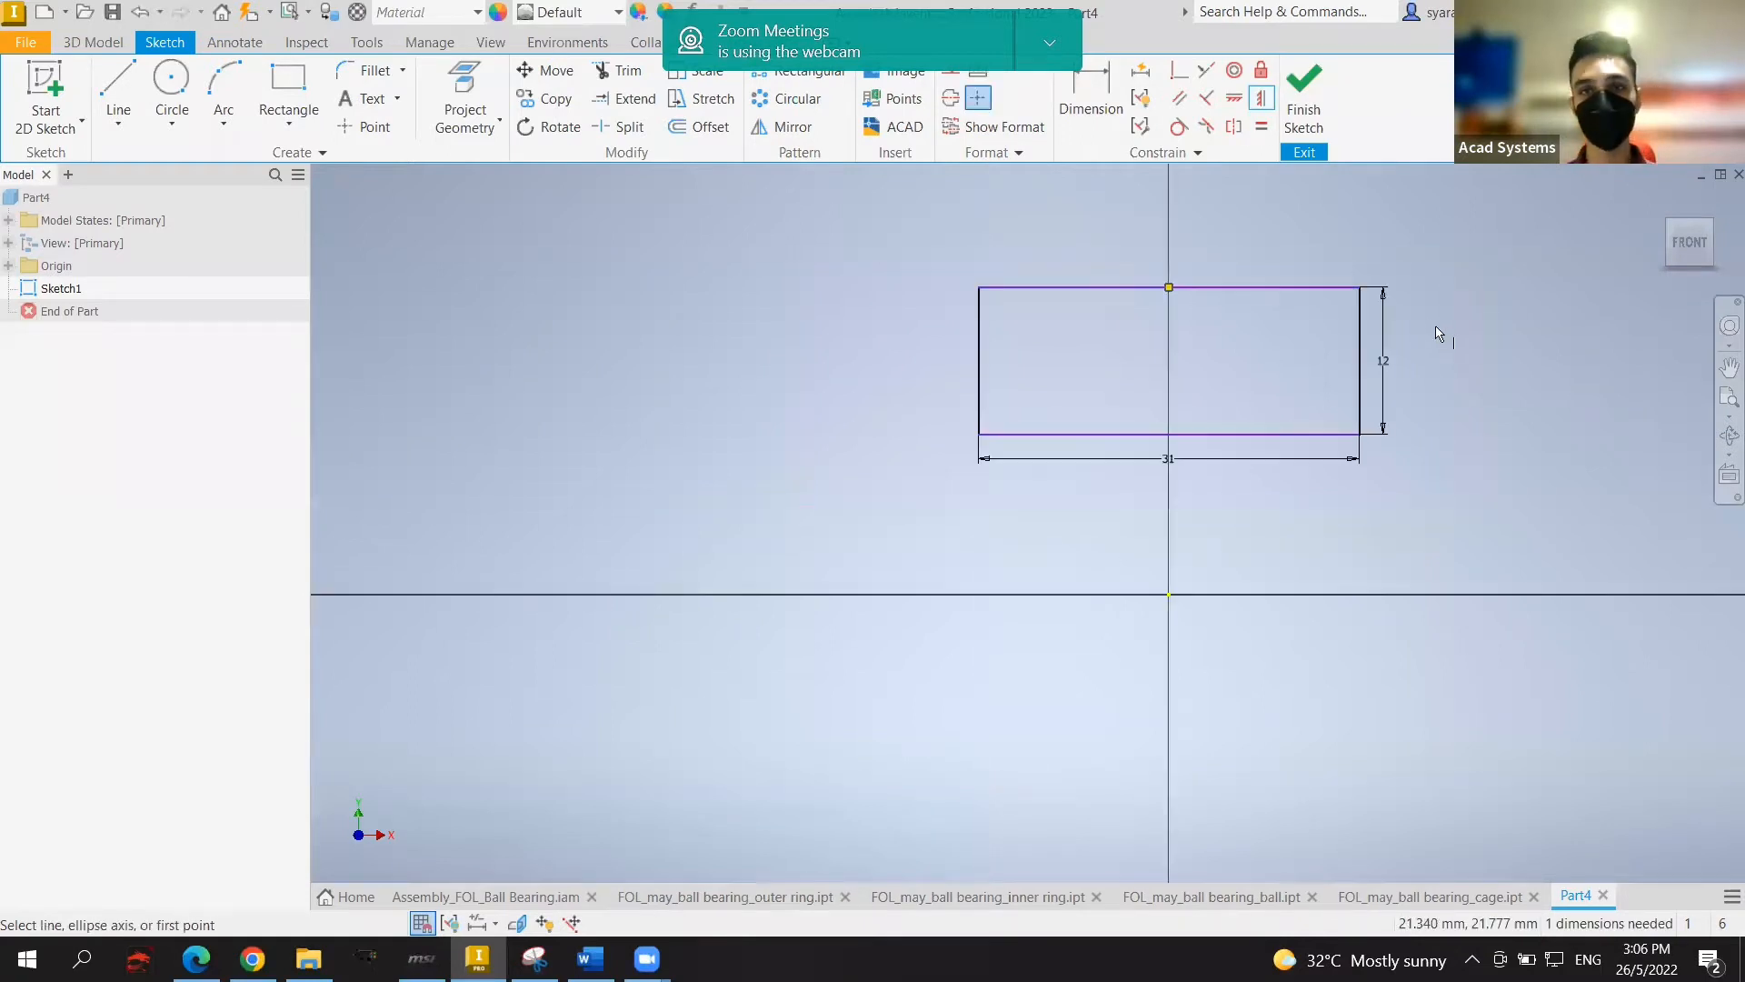
pyautogui.press('Escape')
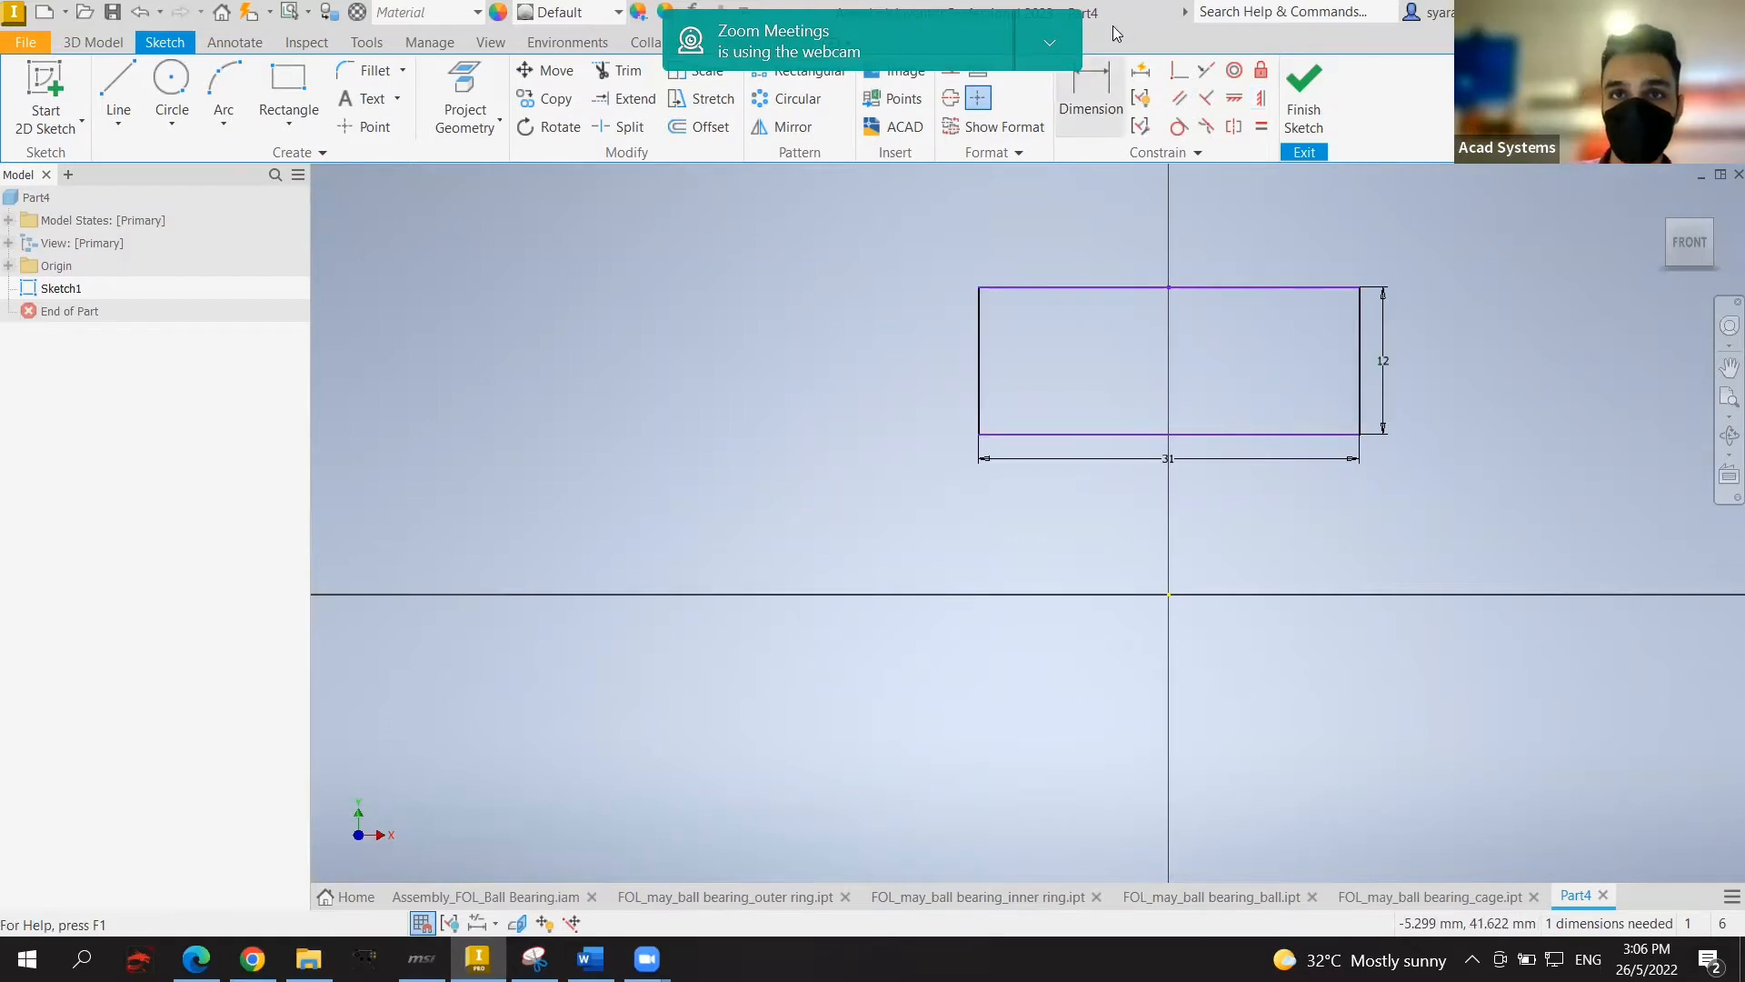
# Step: Dimension the rectangle's bottom edge 53 mm above the origin
pyautogui.press('d')
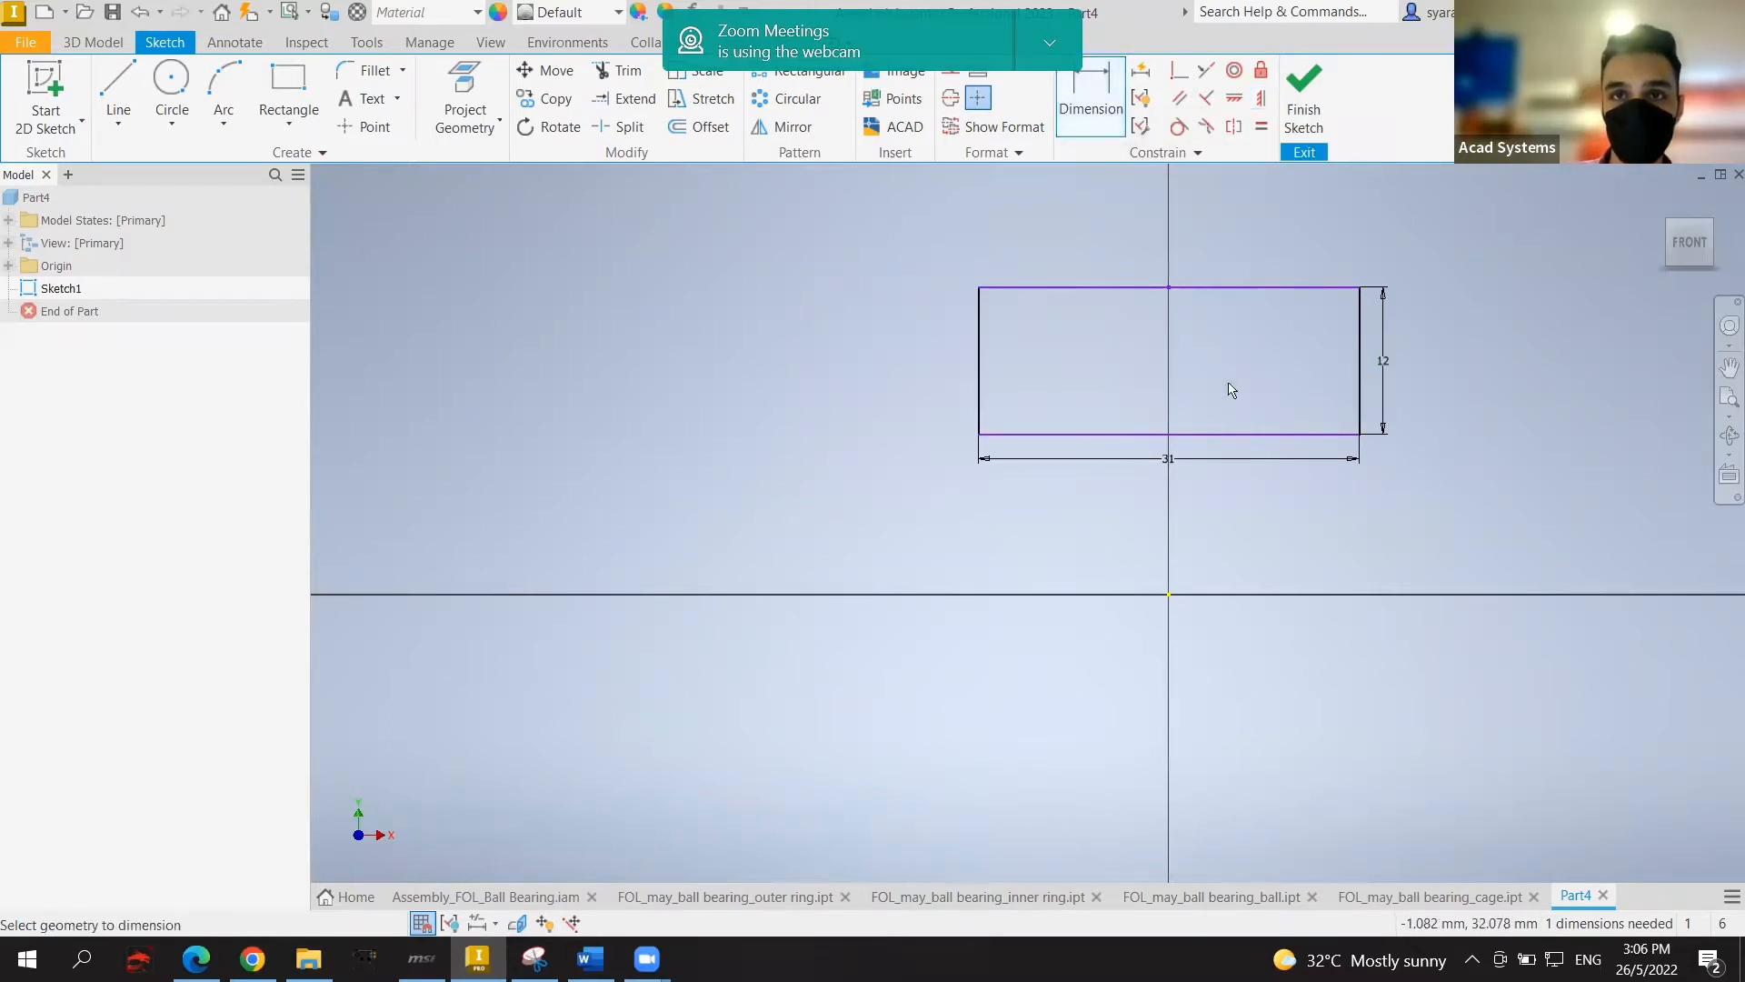
pyautogui.click(1226, 436)
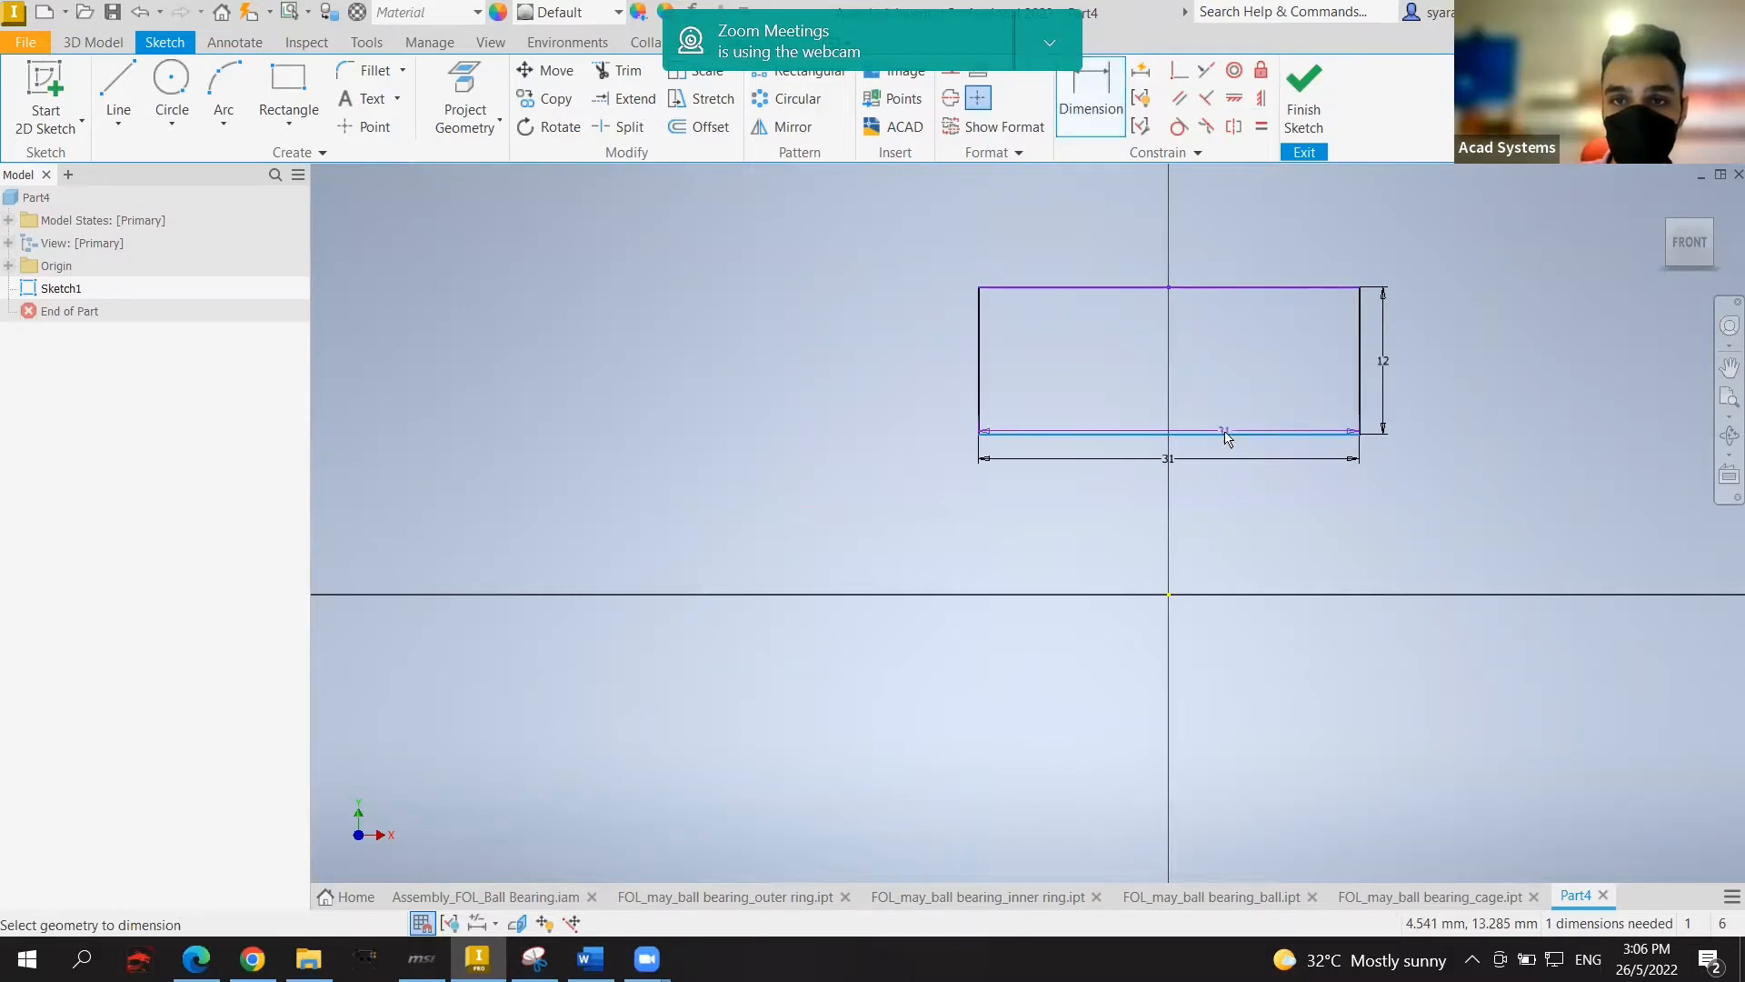
pyautogui.click(1170, 596)
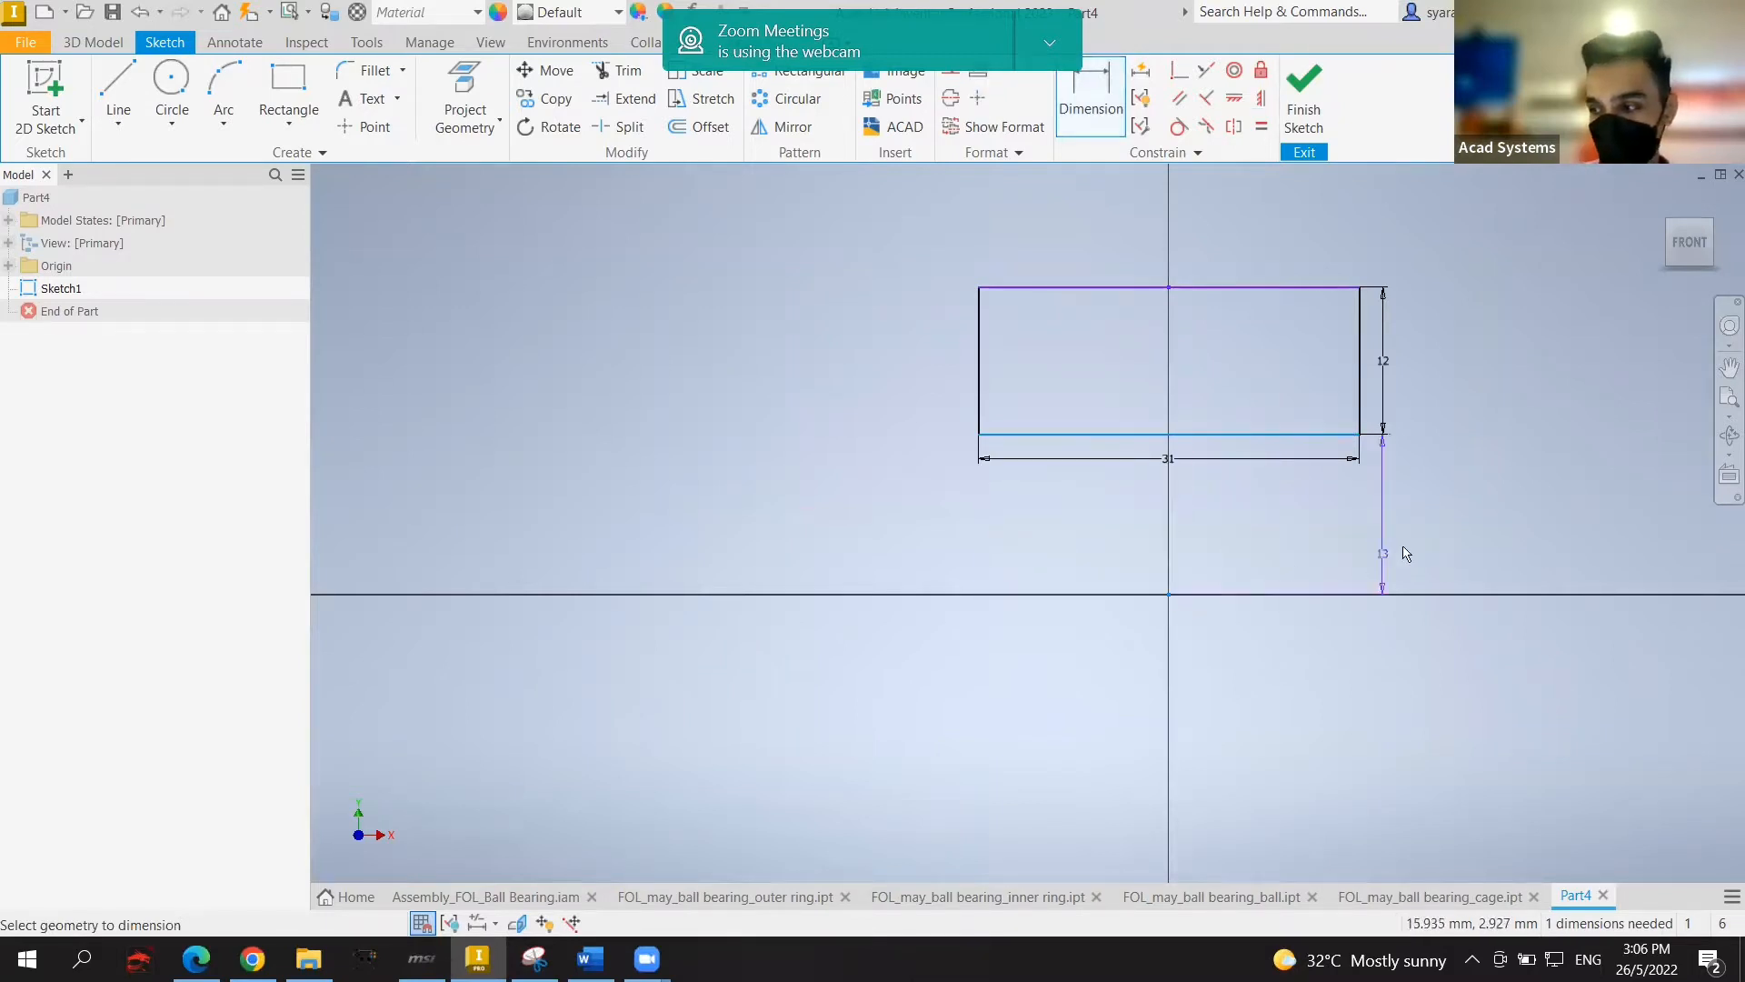
pyautogui.click(1447, 530)
pyautogui.write('53')
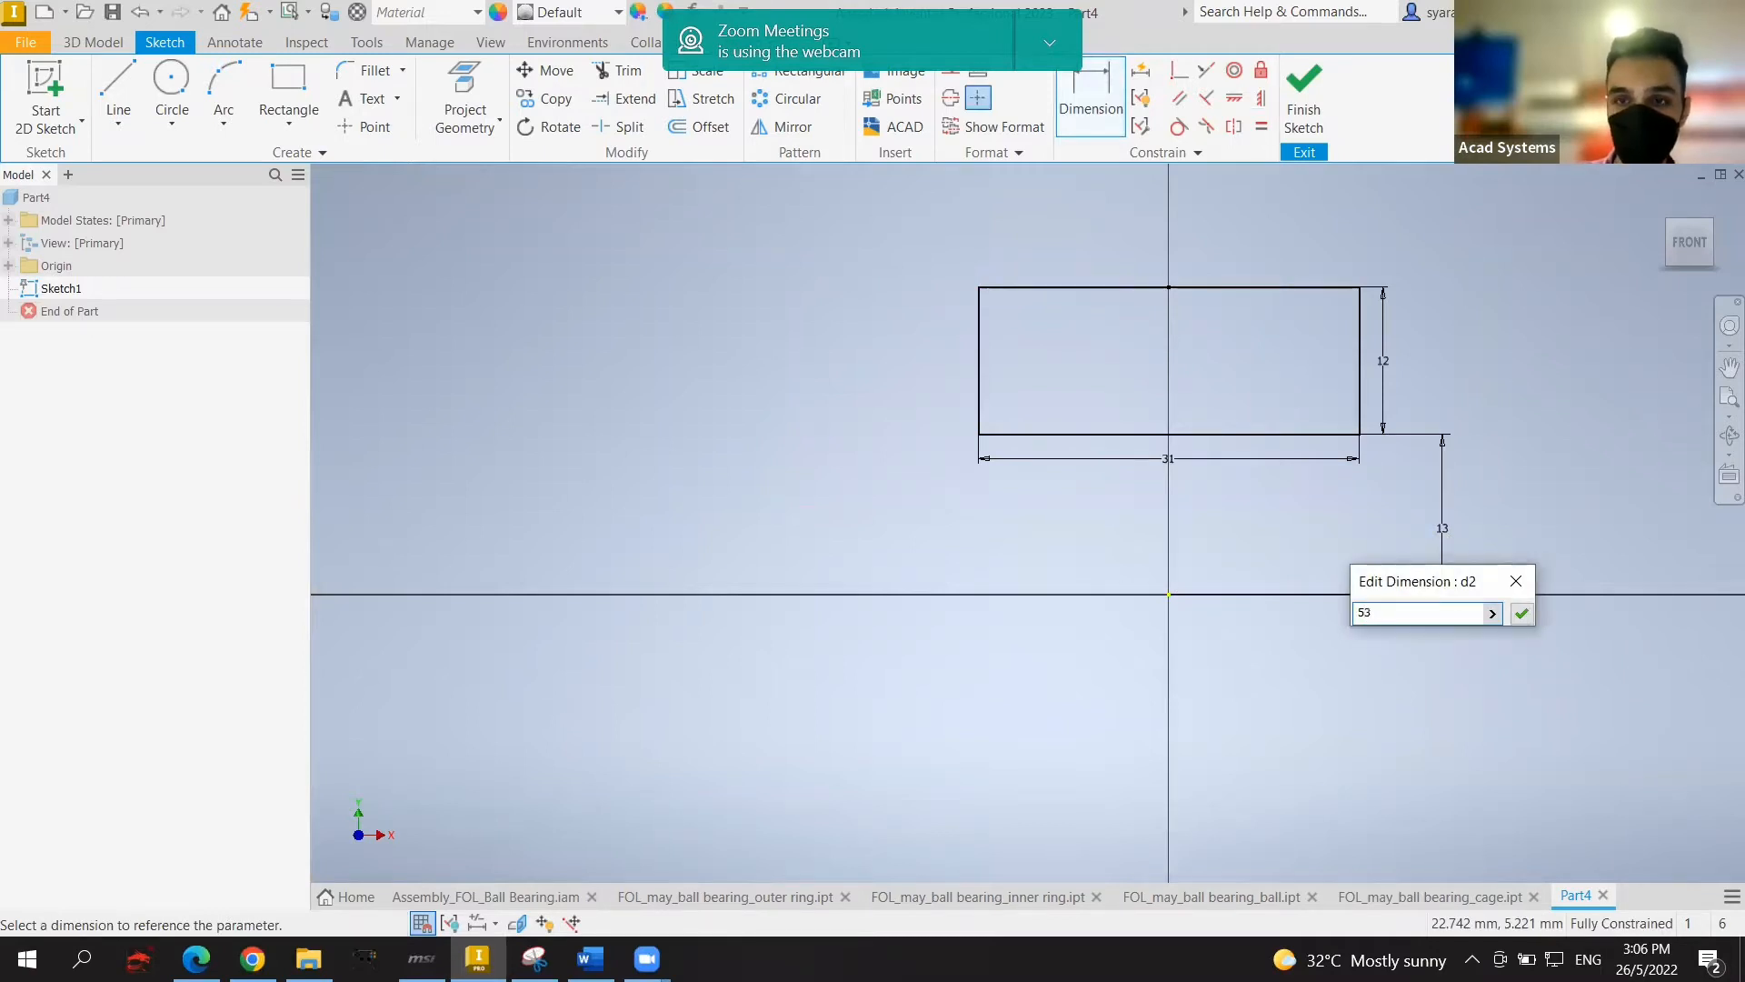
pyautogui.press('Return')
pyautogui.scroll(-2, 1442, 505)
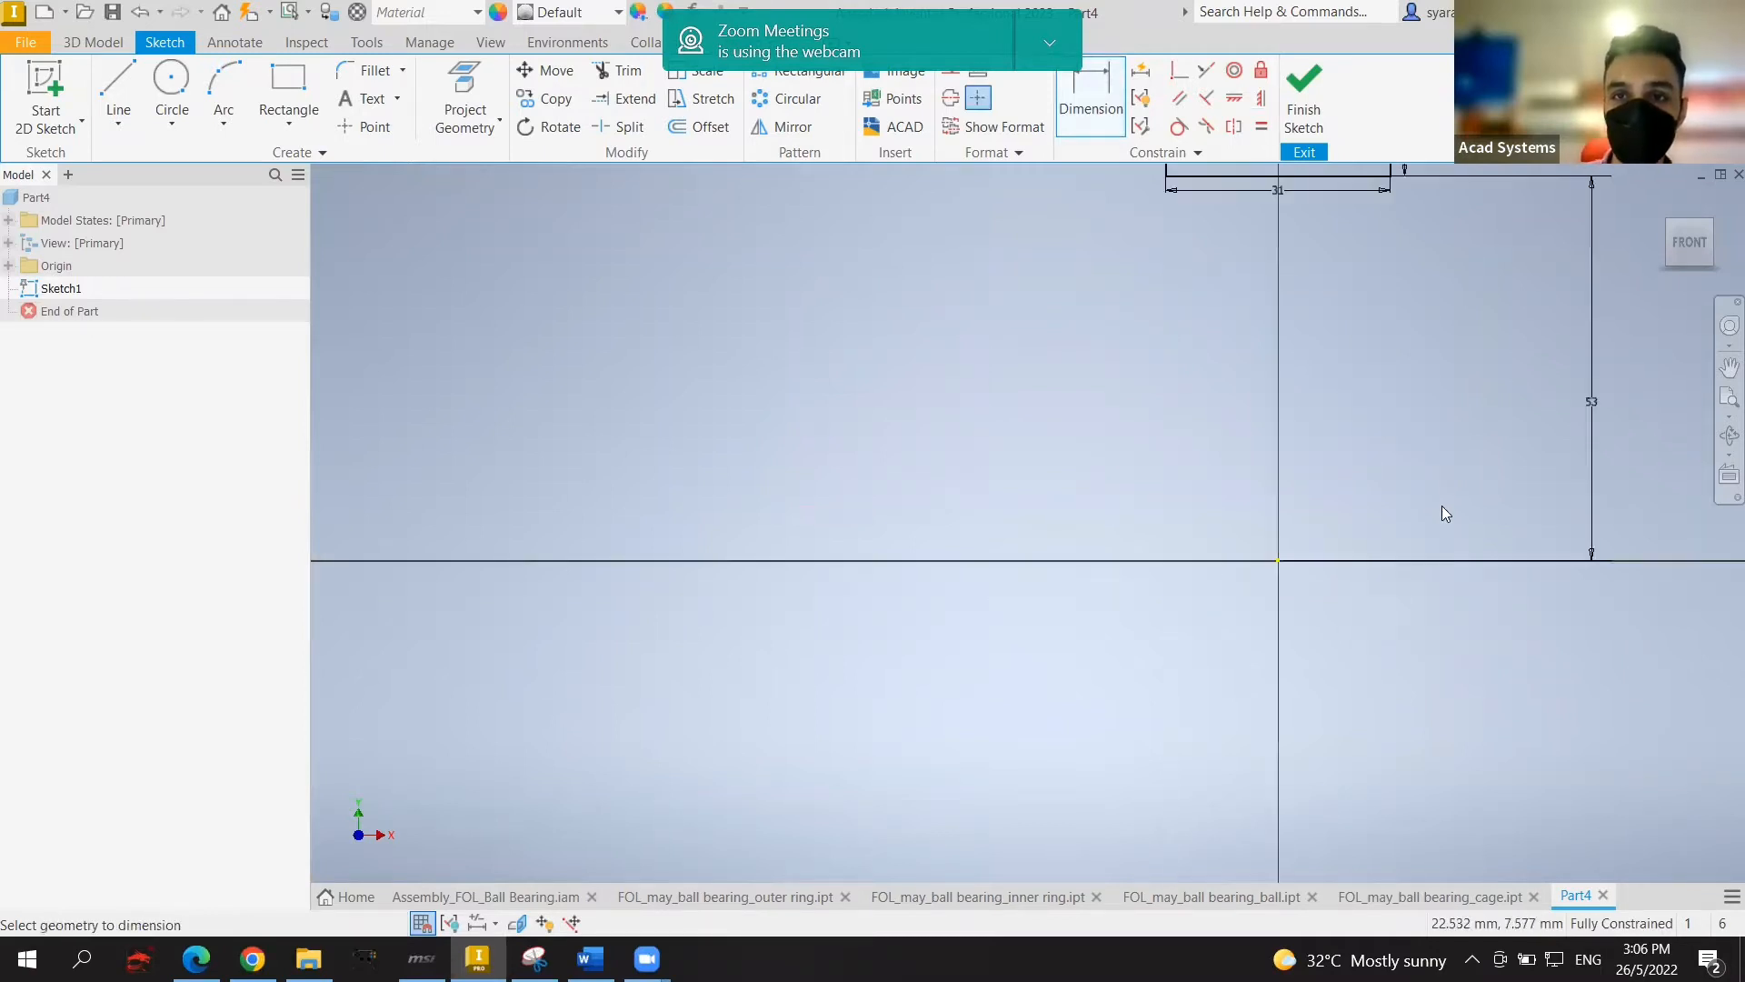
pyautogui.scroll(-2, 1431, 473)
pyautogui.moveTo(1418, 426); pyautogui.dragTo(1234, 545, button='middle')
pyautogui.scroll(3, 1237, 446)
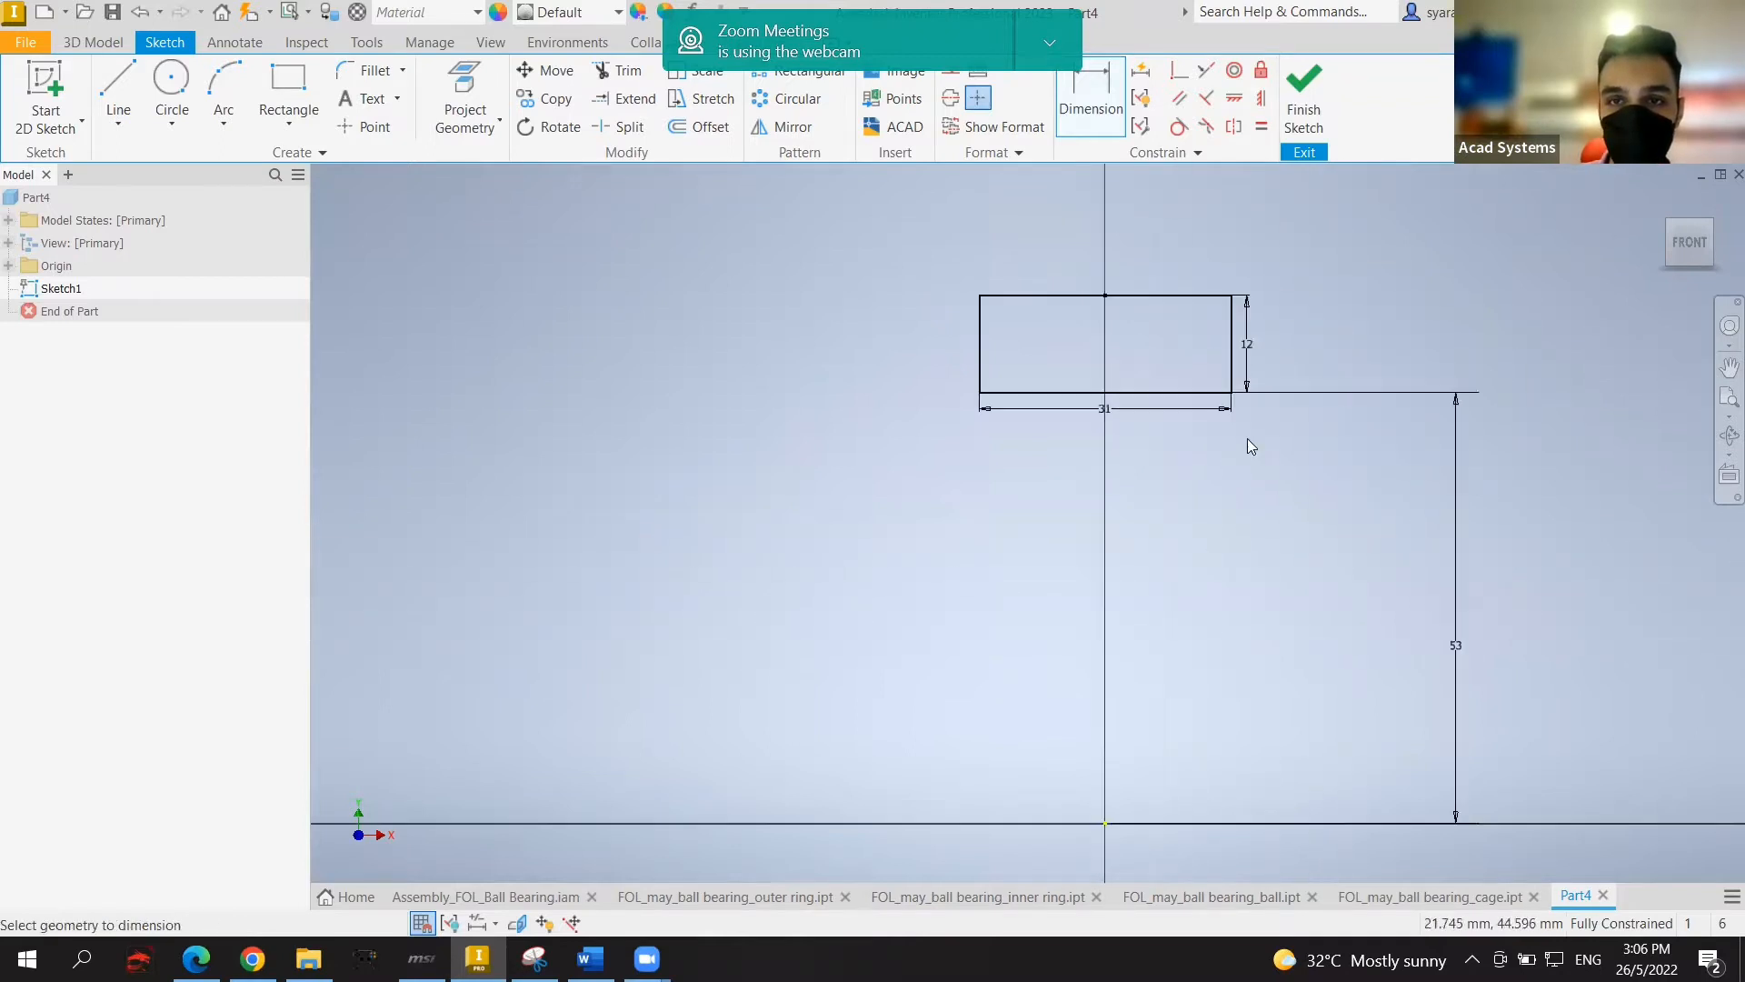
pyautogui.moveTo(1244, 438)
pyautogui.mouseDown(button='middle')
pyautogui.moveTo(1181, 412)
pyautogui.moveTo(1103, 440)
pyautogui.mouseUp(button='middle')
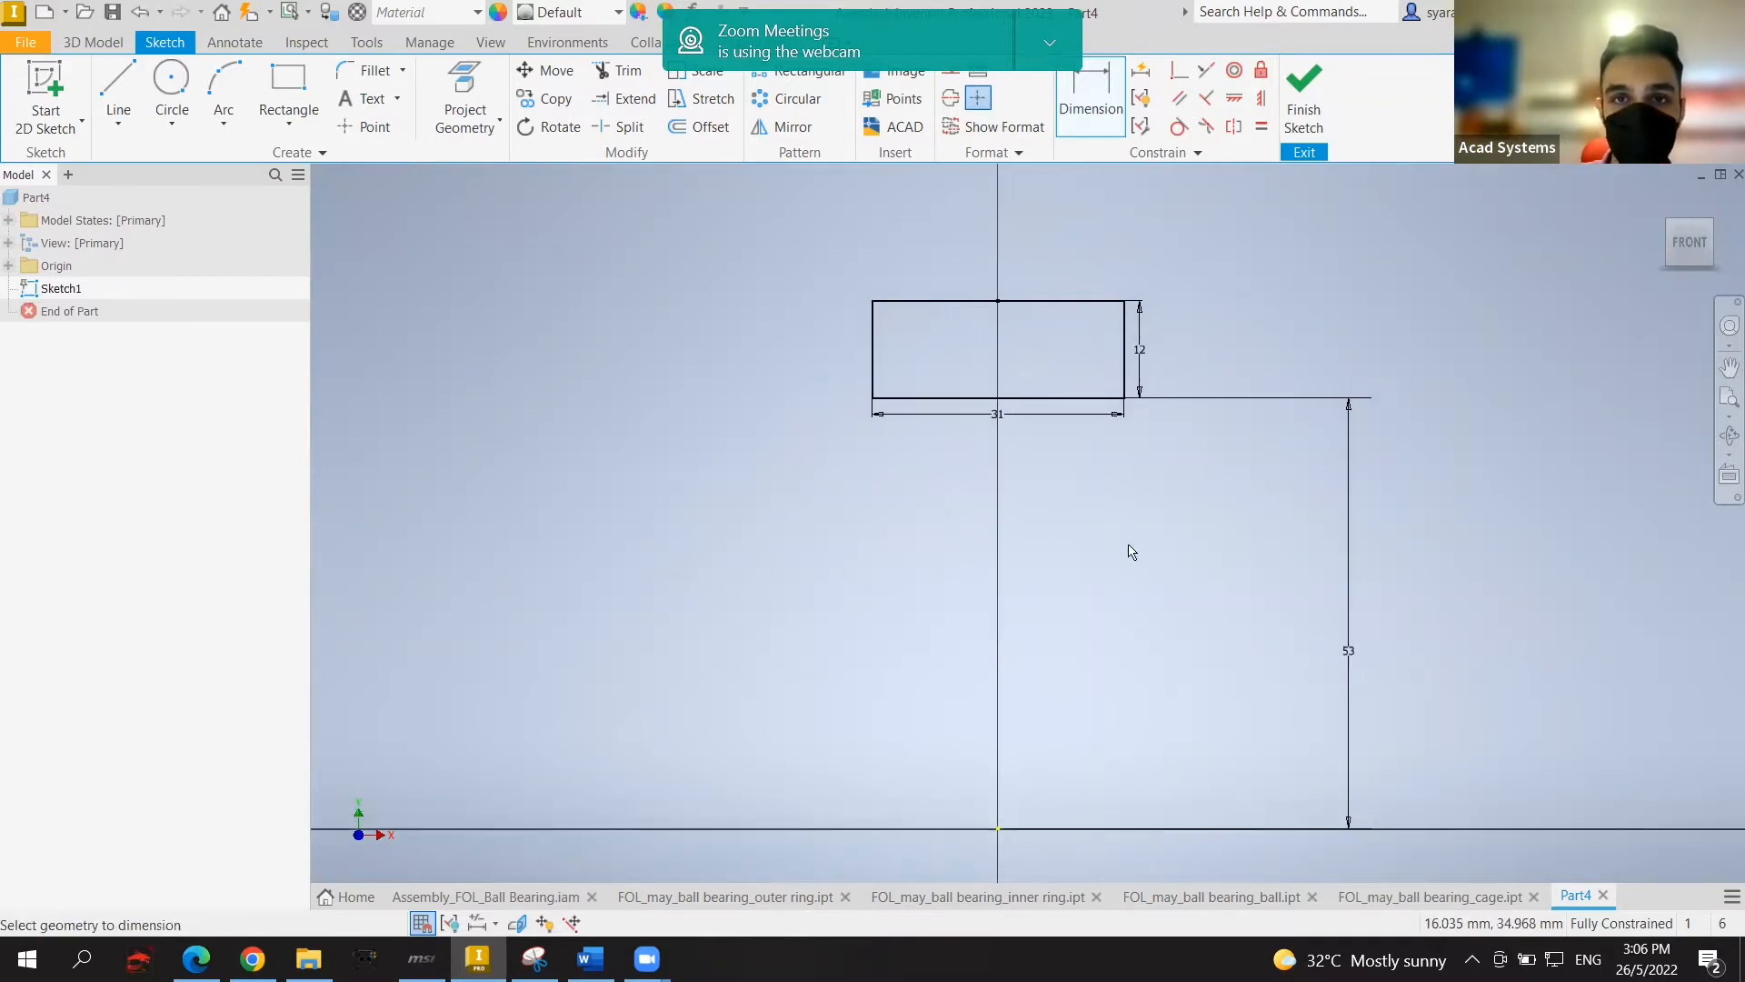
# Step: Draw a three-point arc on the rectangle's bottom edge
pyautogui.click(223, 95)
pyautogui.click(221, 122)
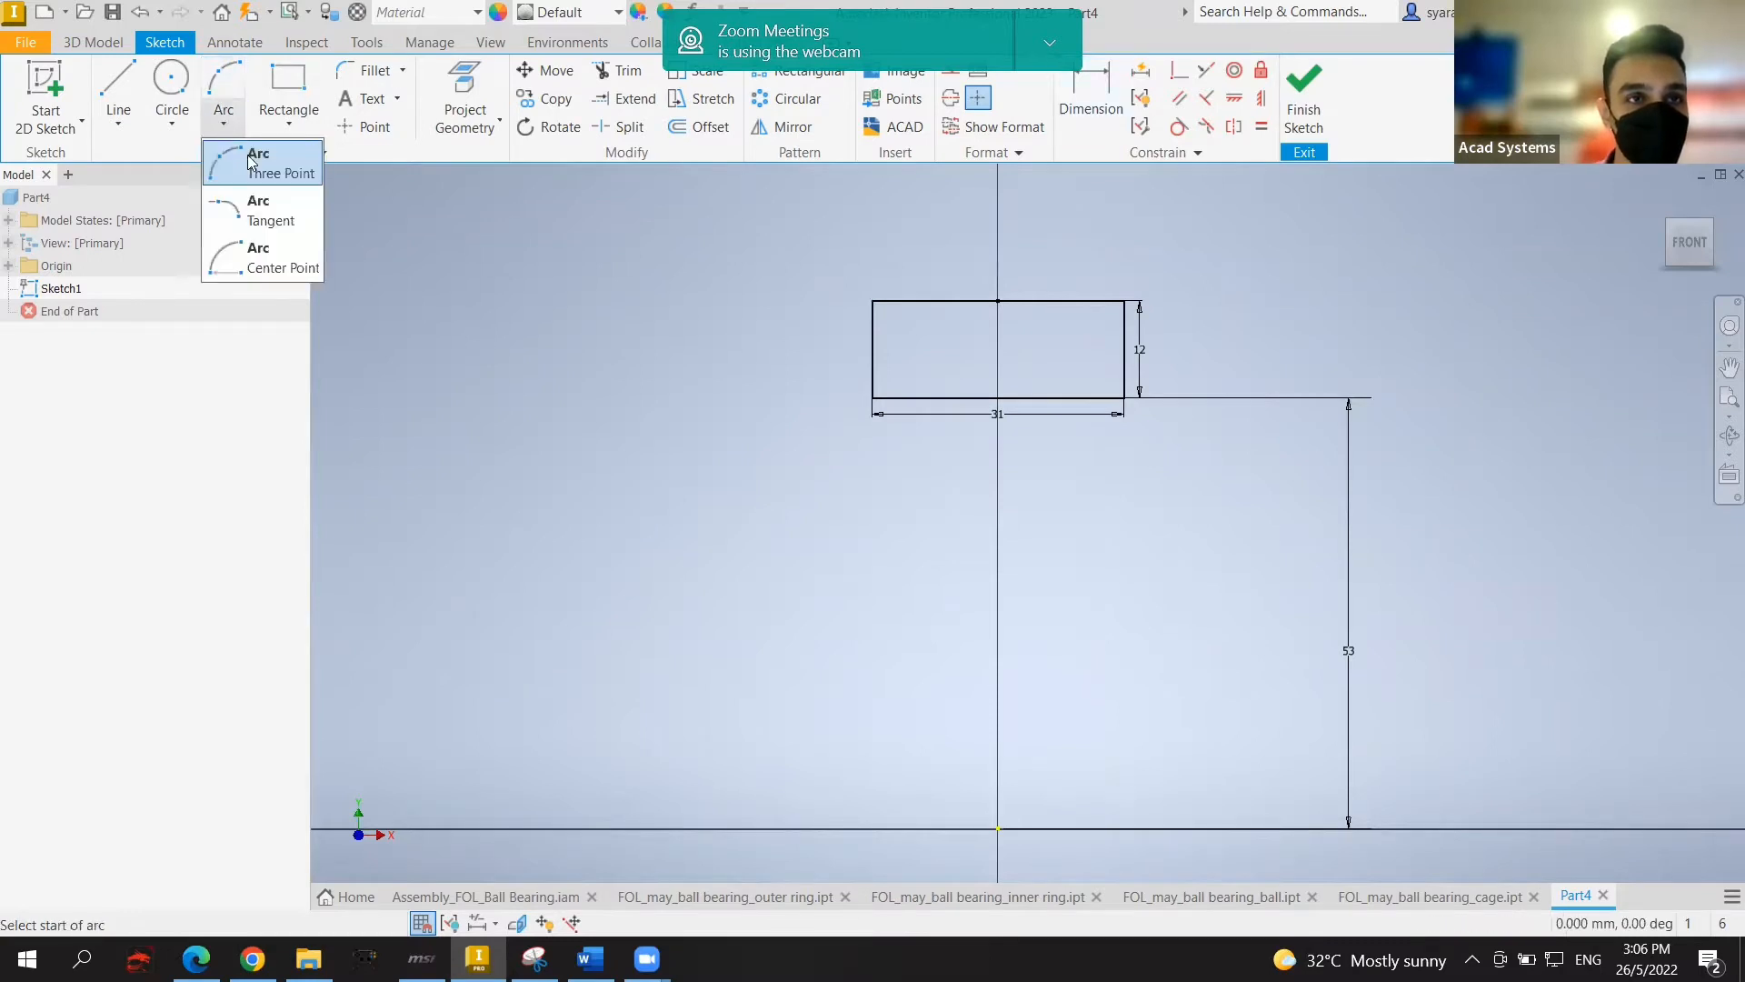
pyautogui.click(237, 143)
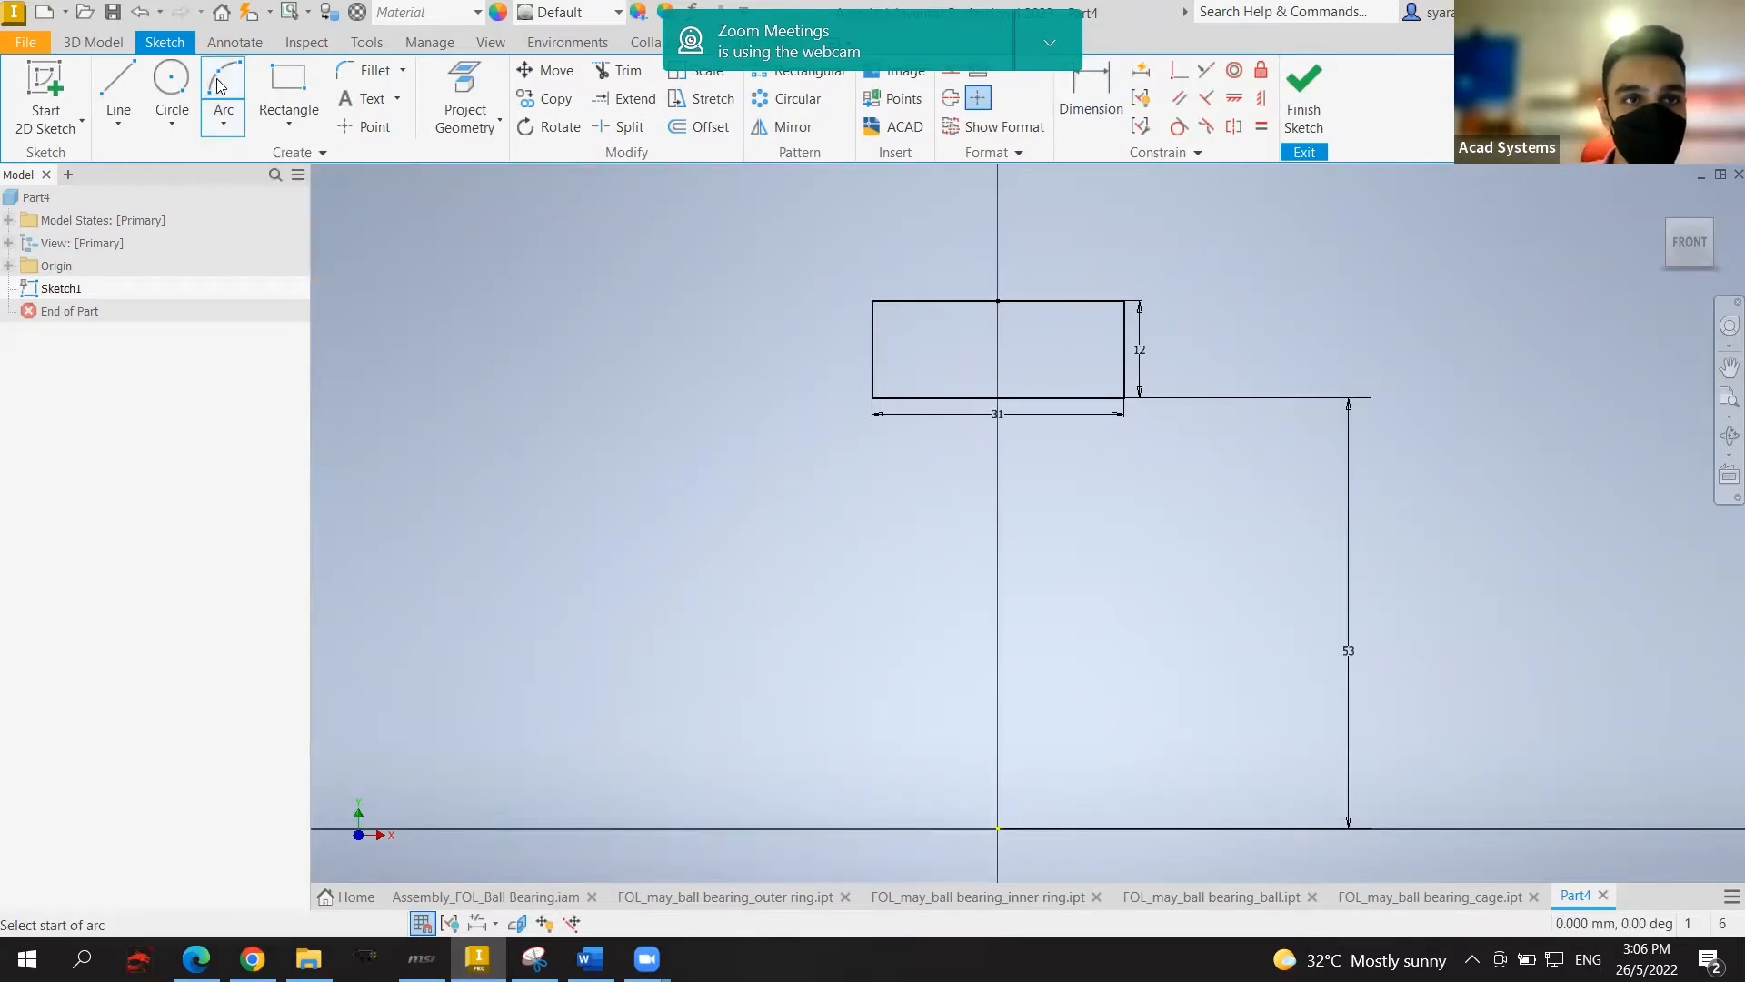
pyautogui.click(933, 398)
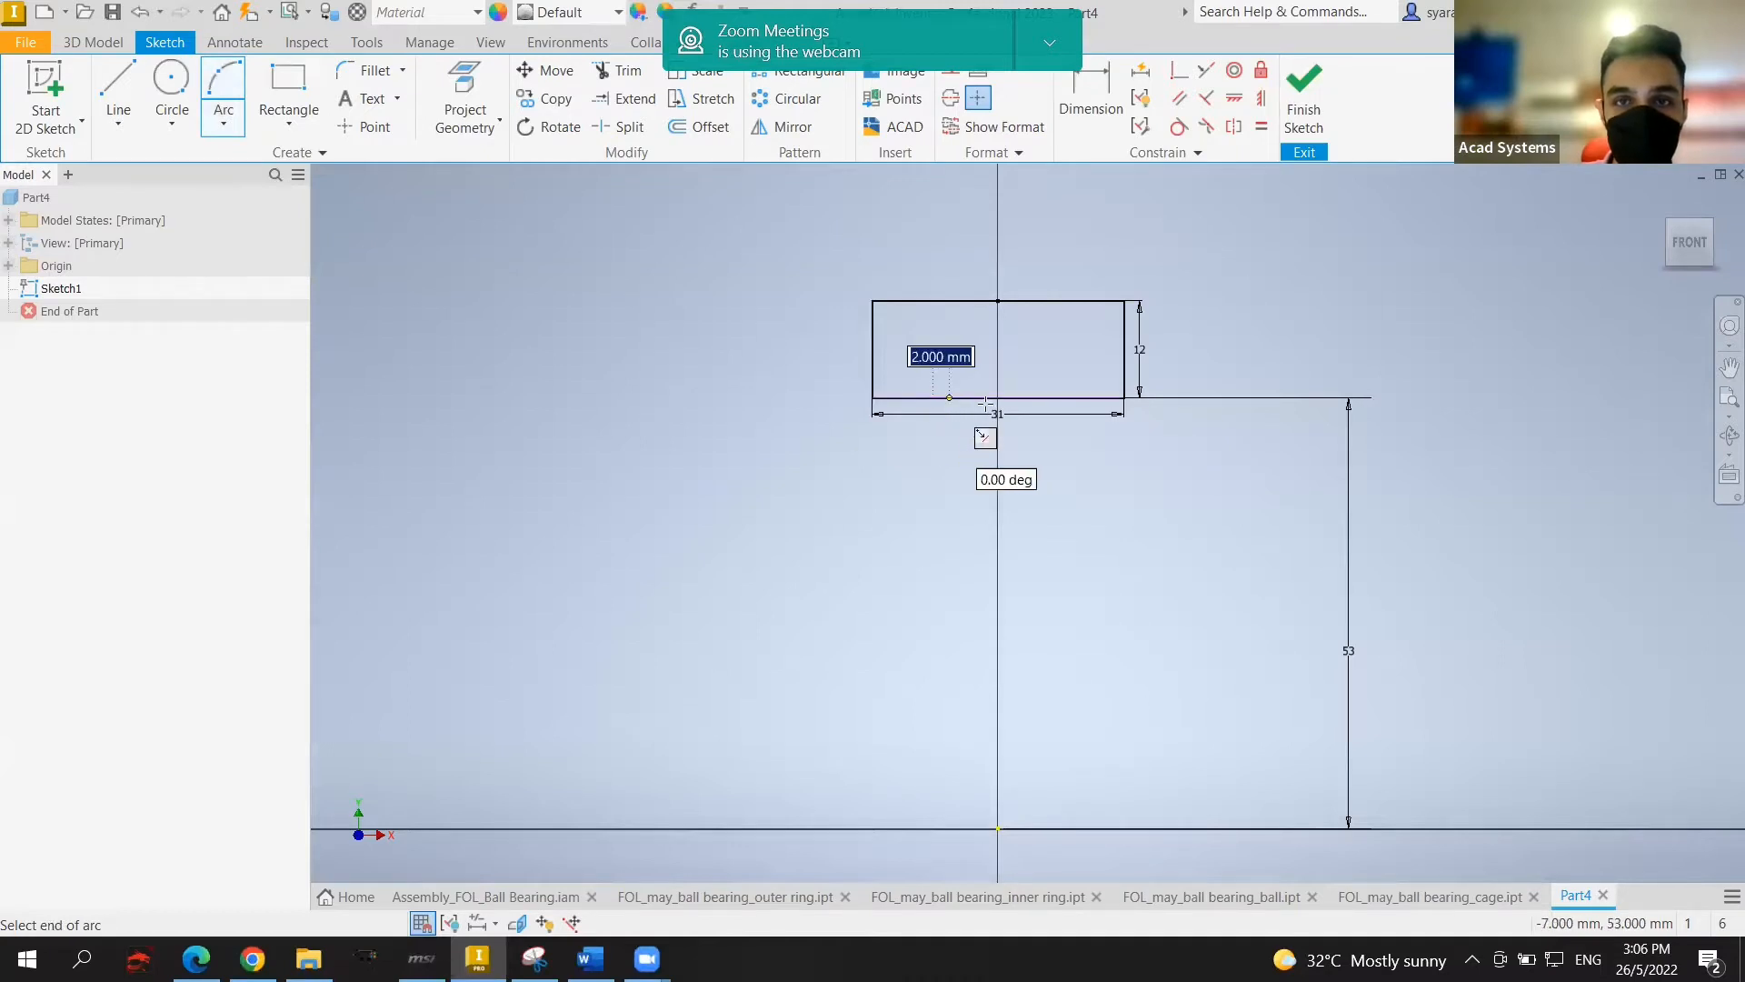
pyautogui.click(1054, 398)
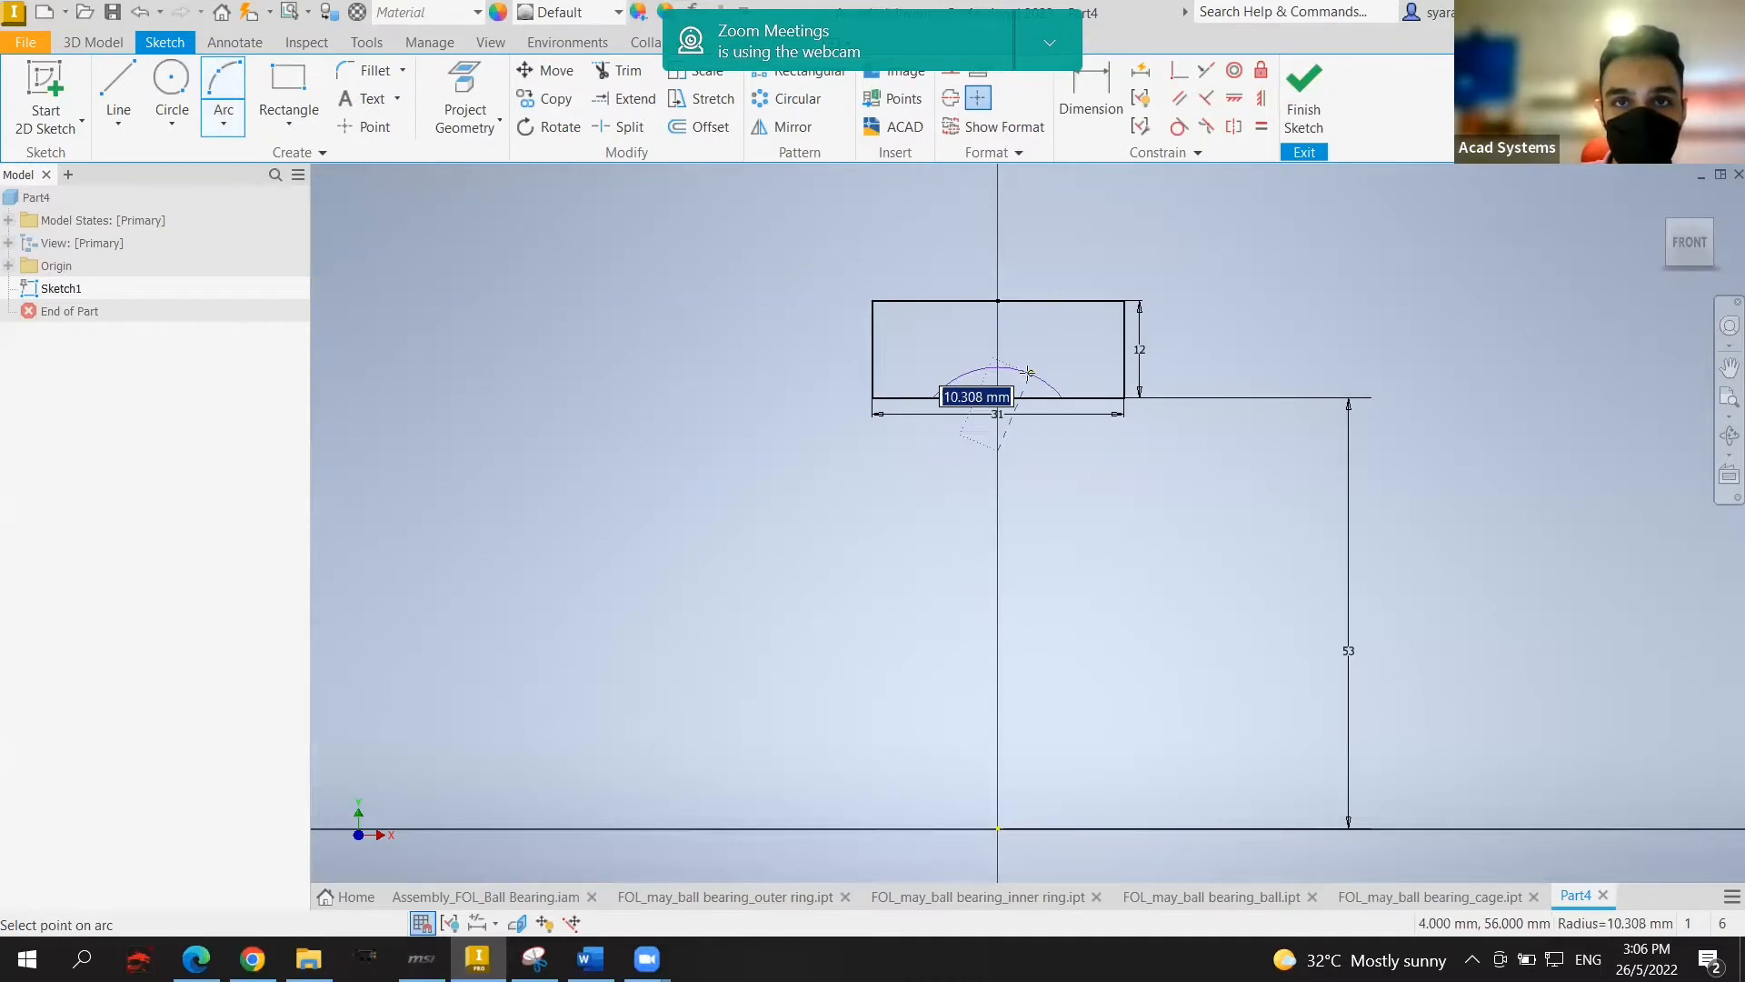
pyautogui.click(222, 86)
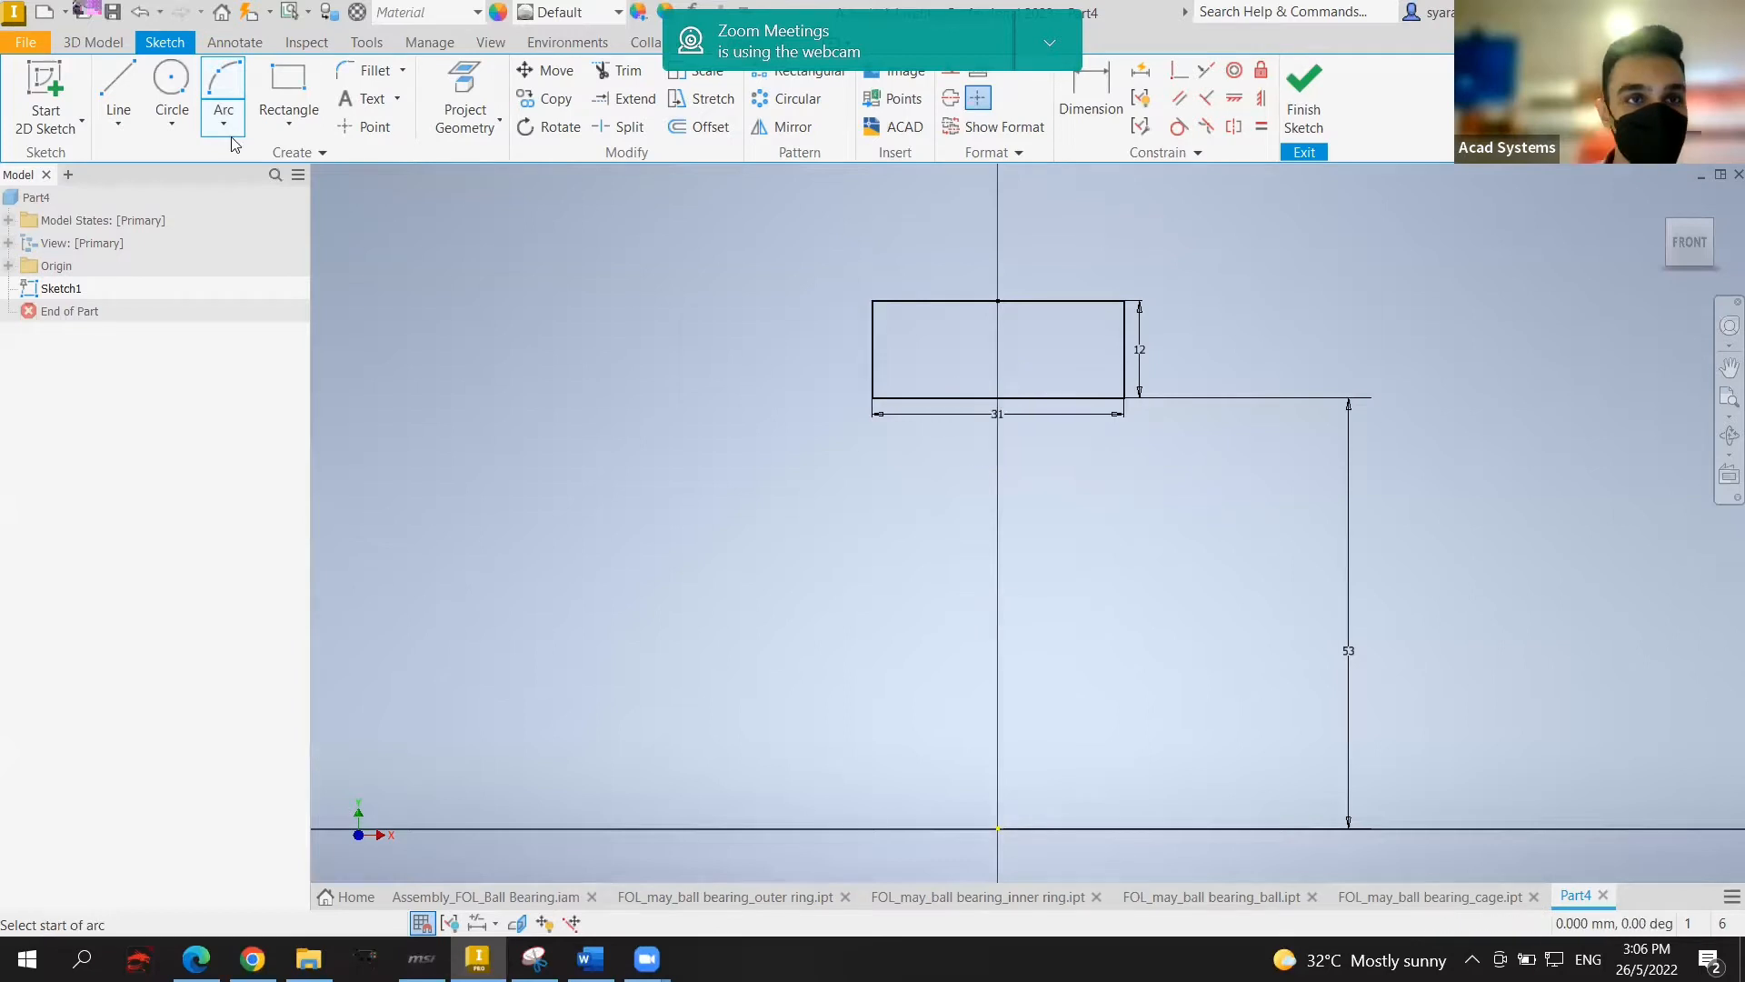
pyautogui.click(998, 372)
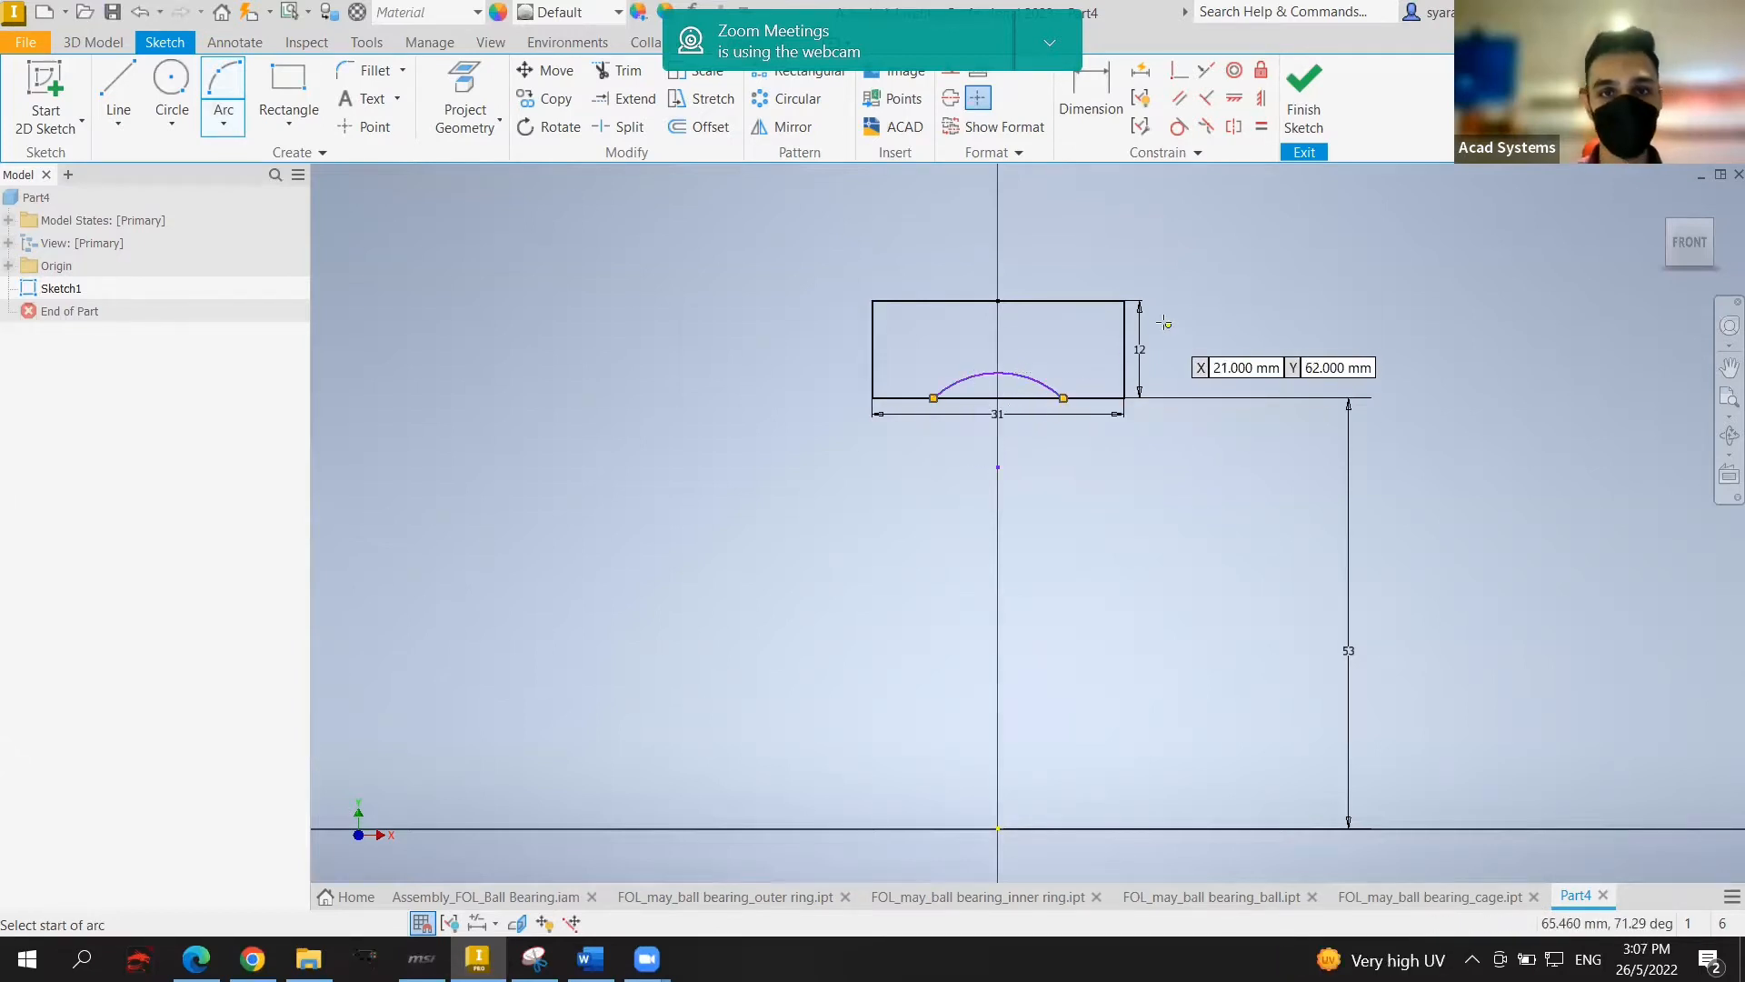
pyautogui.press('Escape')
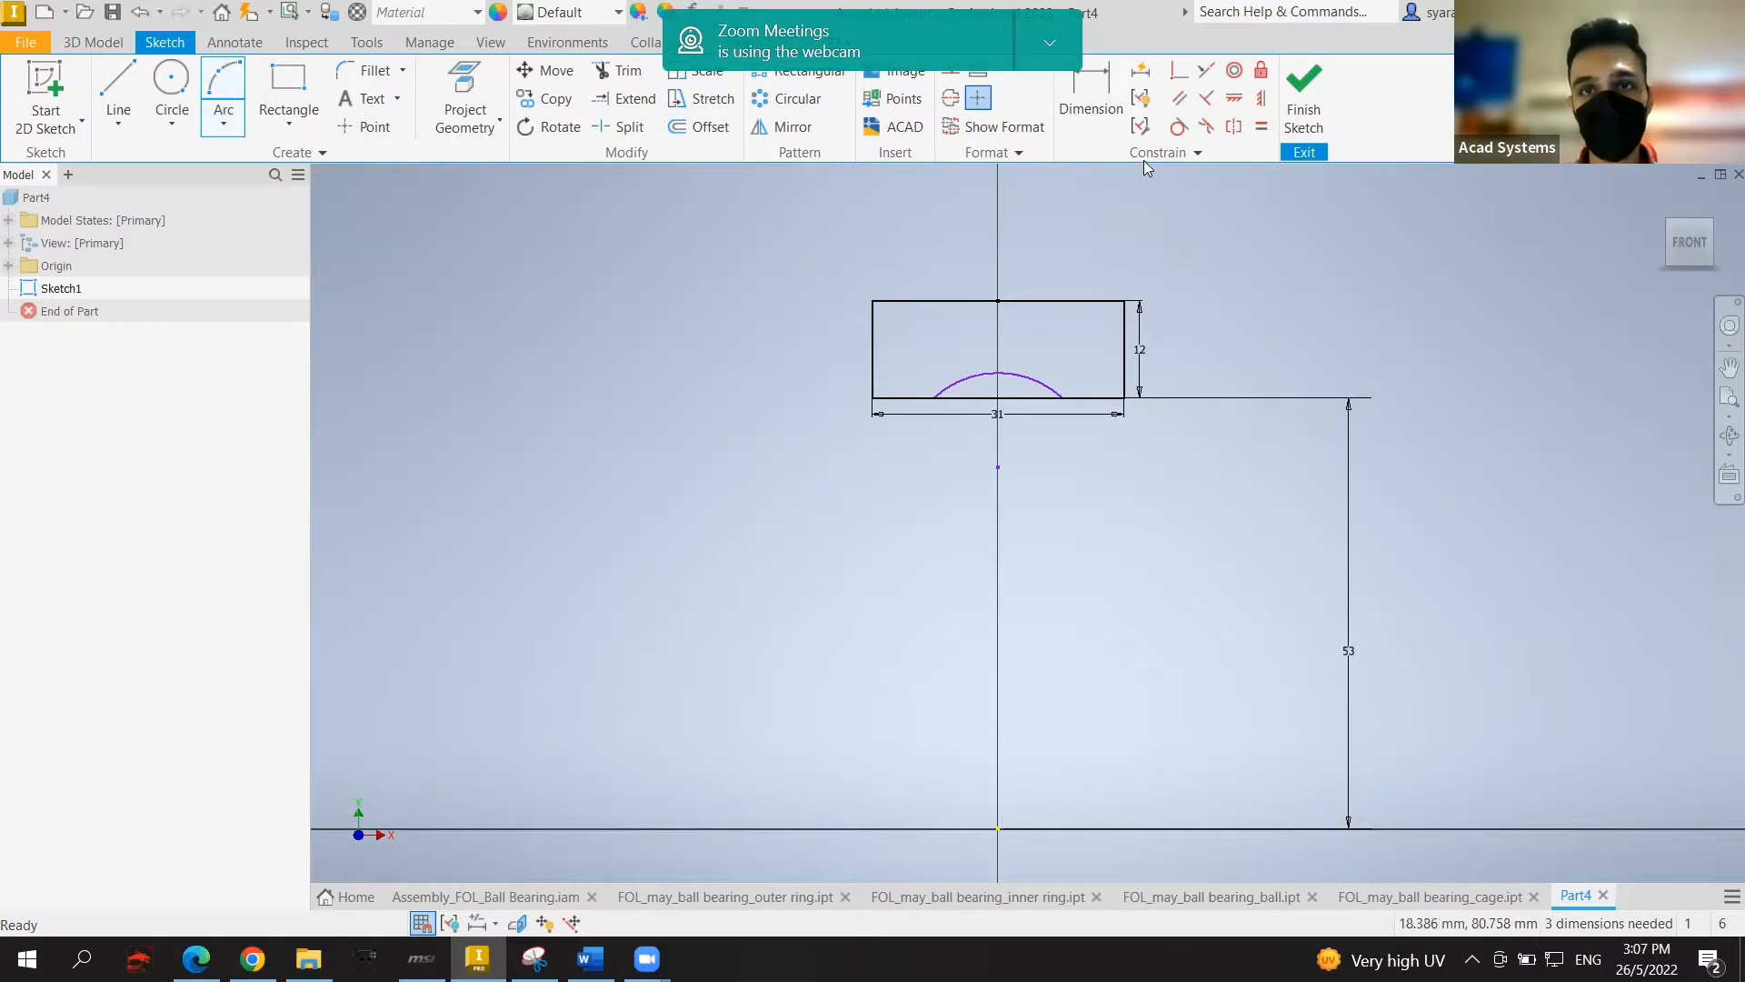
# Step: Dimension the arc radius to 12 and the short horizontal line's offset to 8
pyautogui.click(1091, 95)
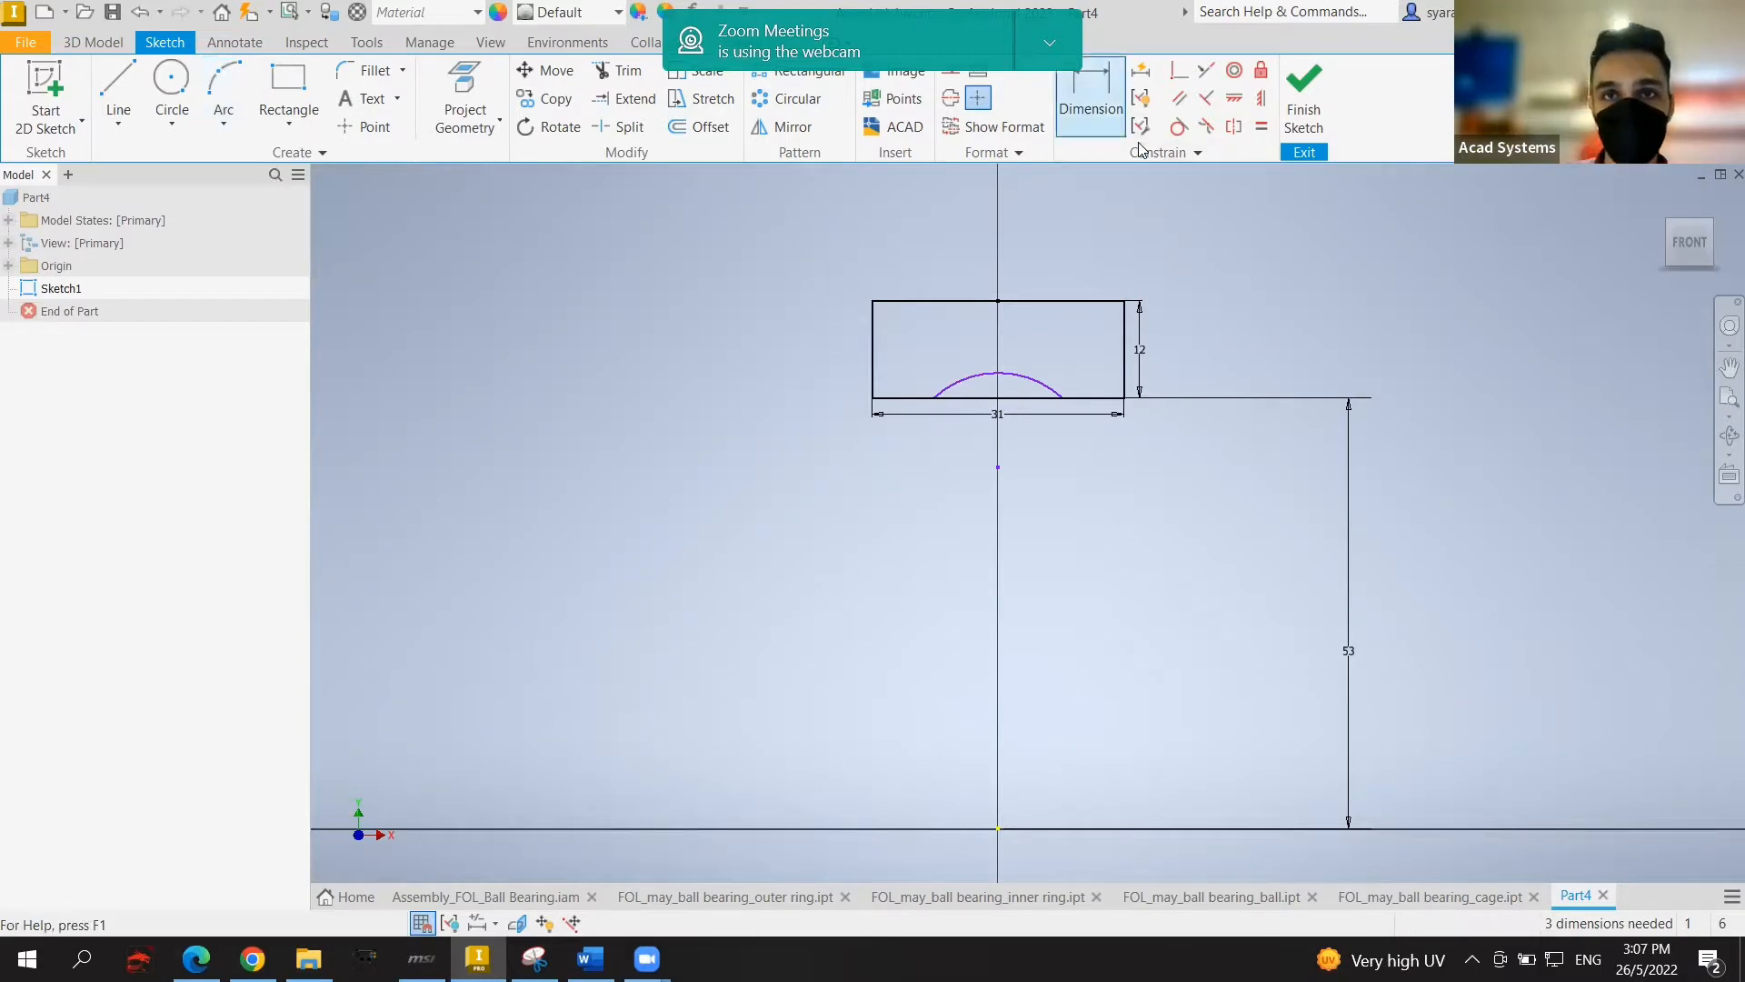
pyautogui.click(1034, 375)
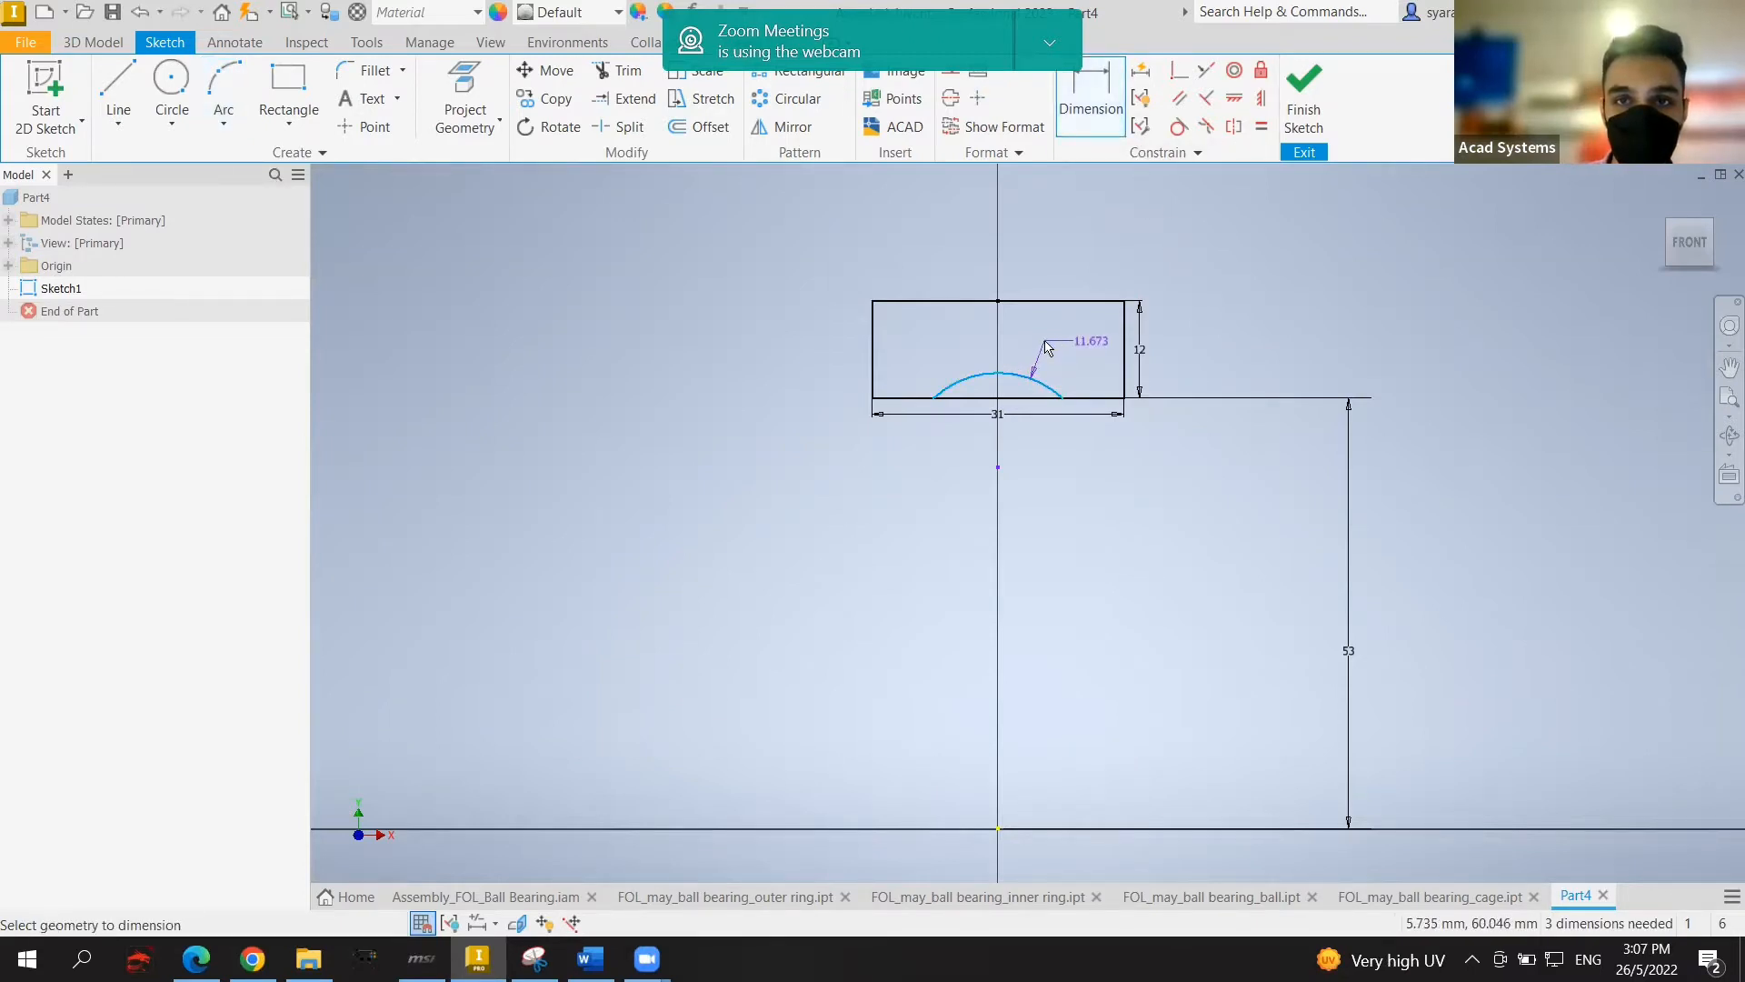
pyautogui.click(1046, 345)
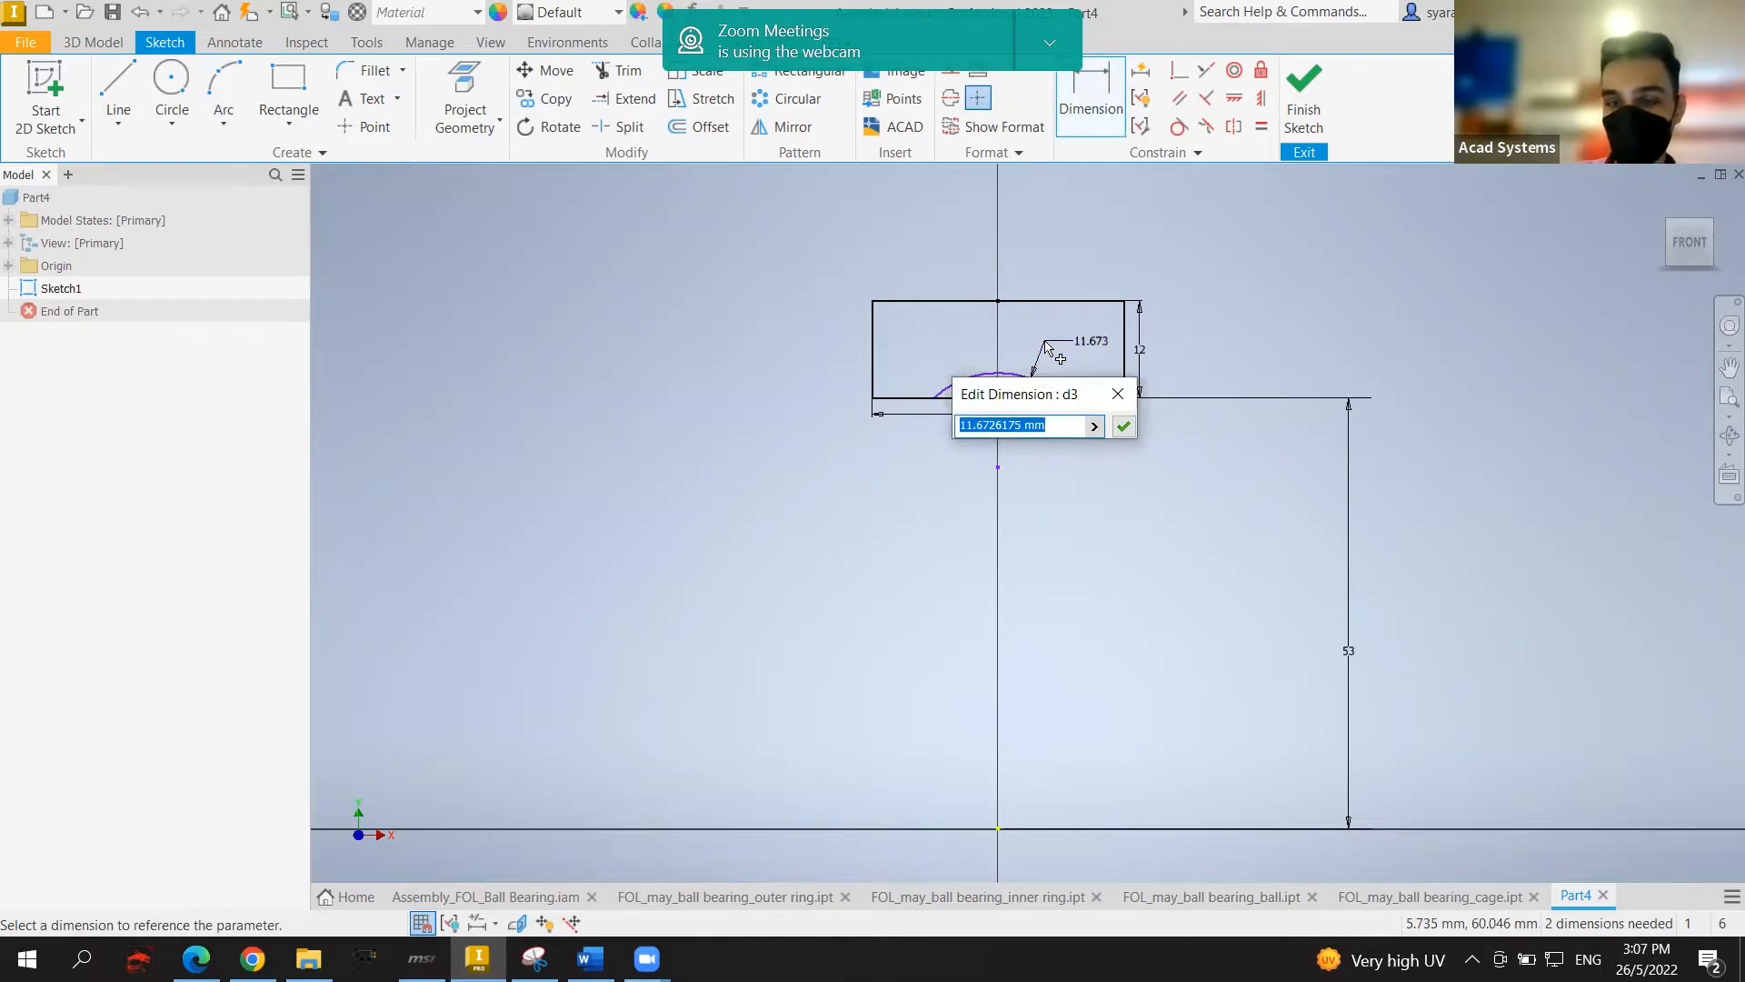
pyautogui.write('12')
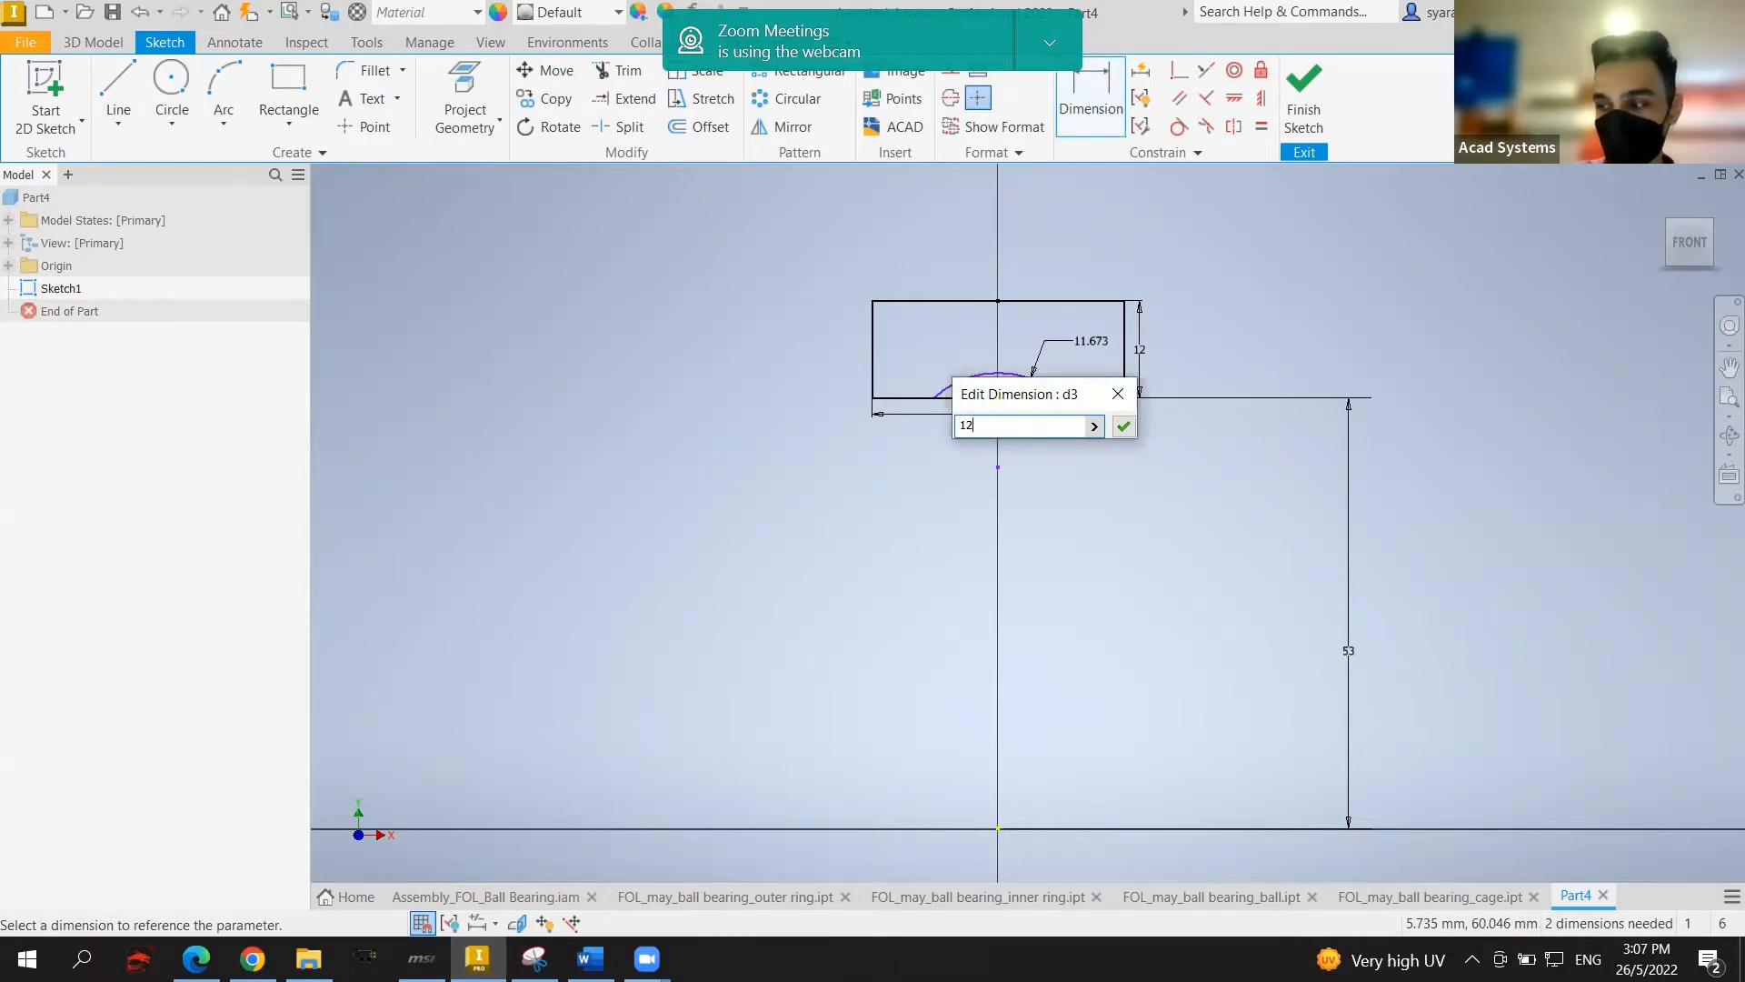
pyautogui.press('Return')
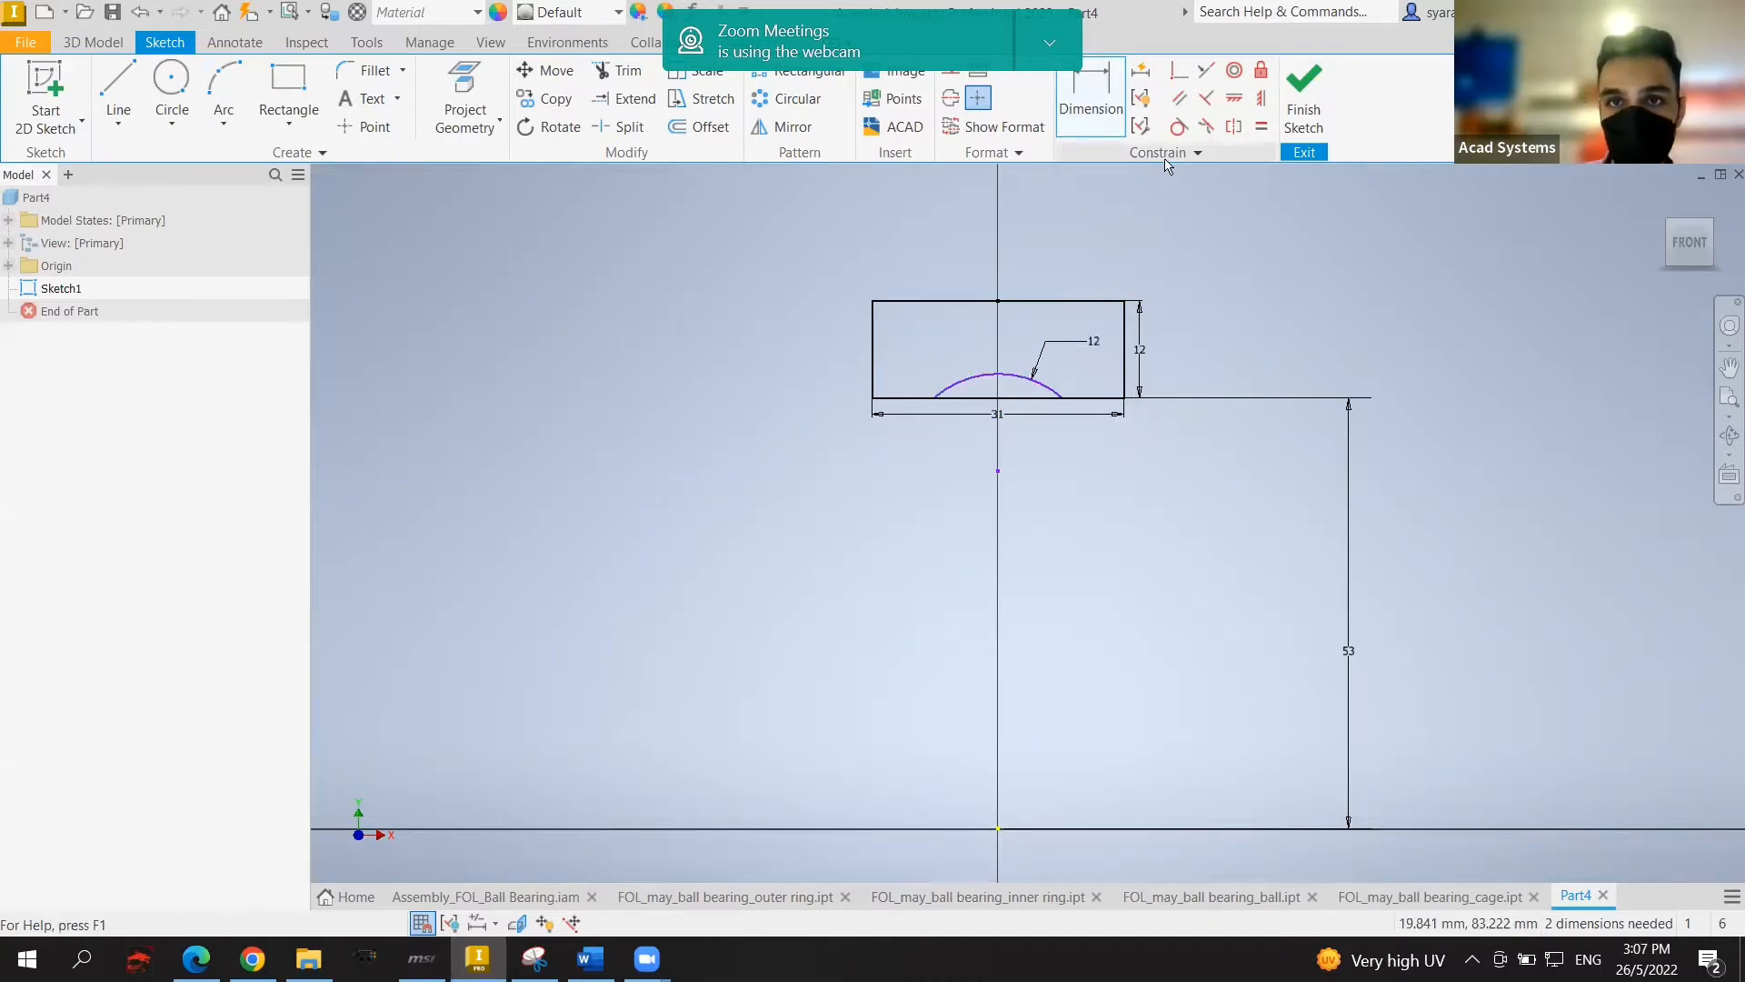
pyautogui.press('d')
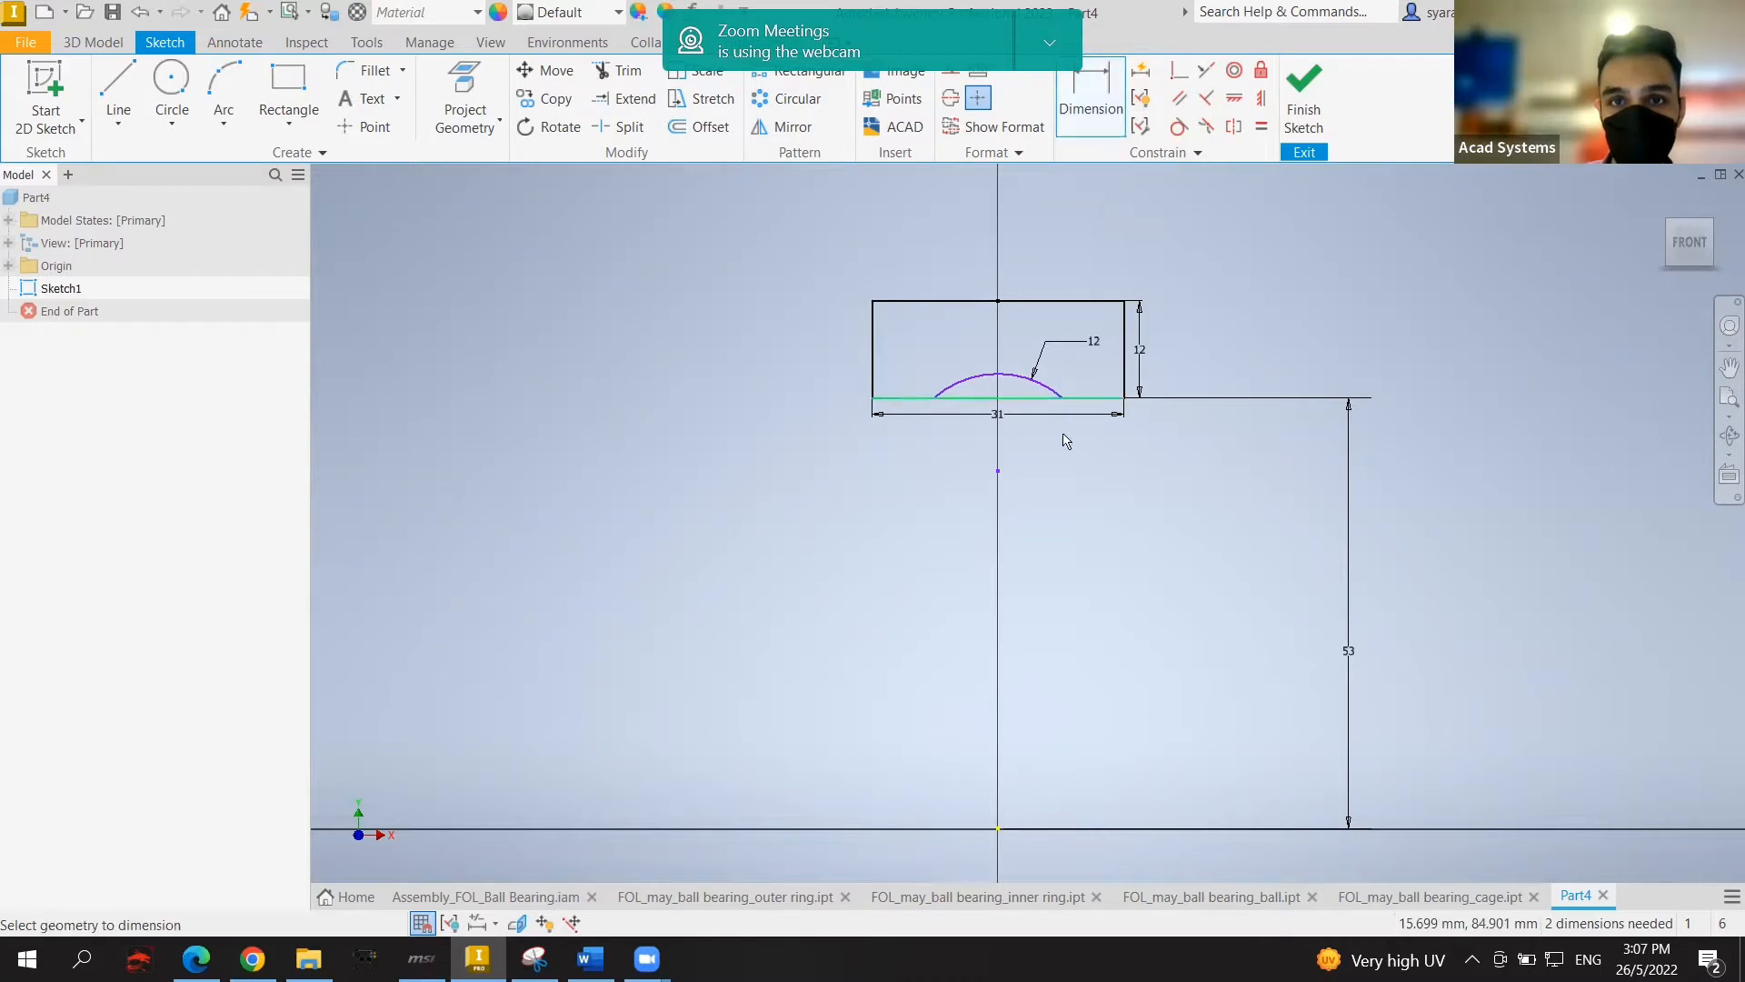
pyautogui.click(986, 397)
pyautogui.press('Escape')
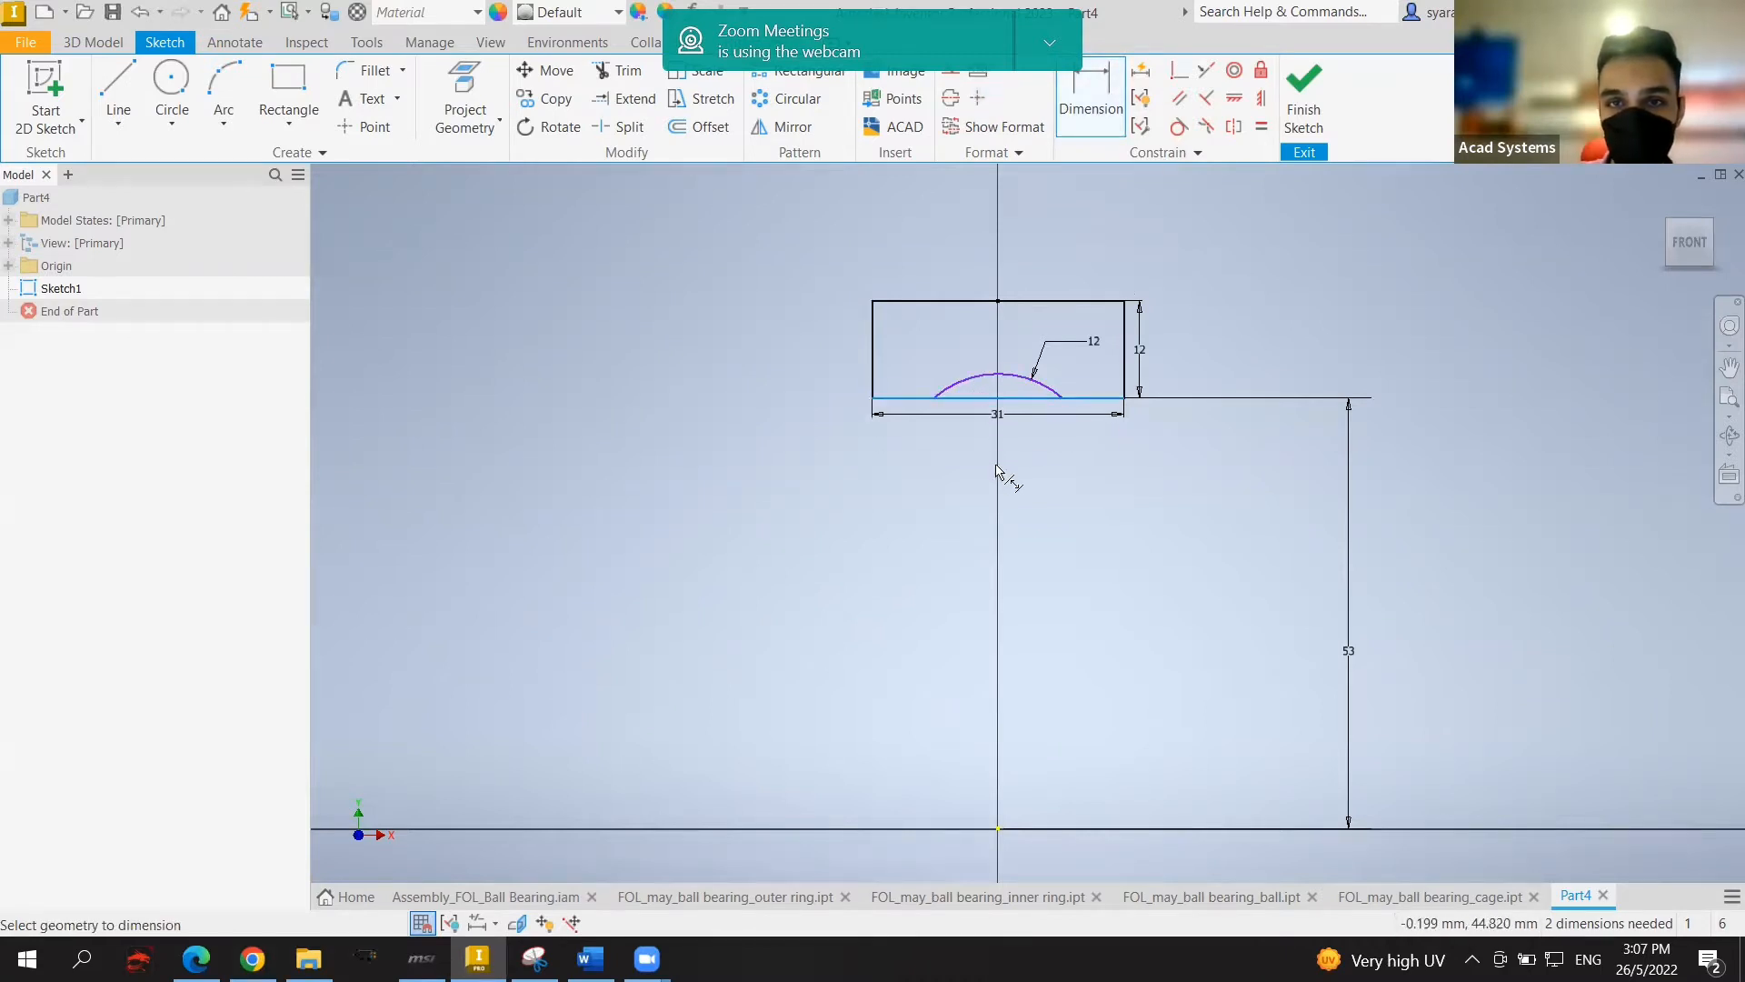
pyautogui.click(998, 471)
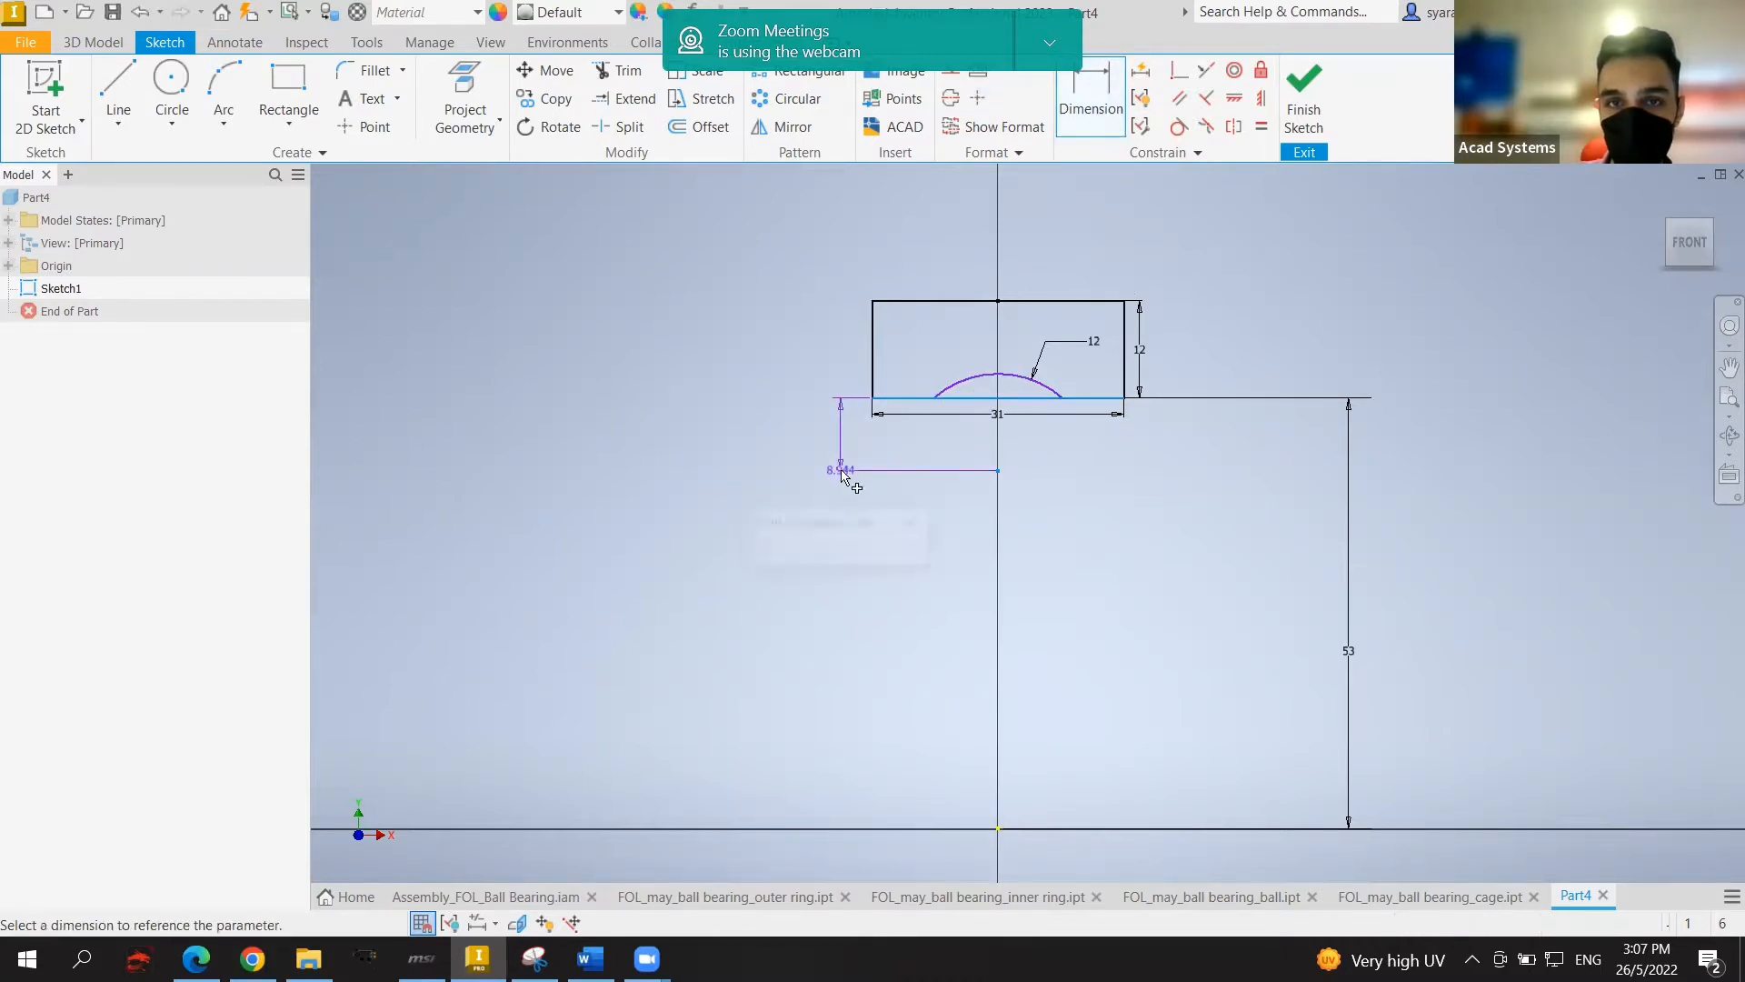
pyautogui.click(841, 470)
pyautogui.write('8')
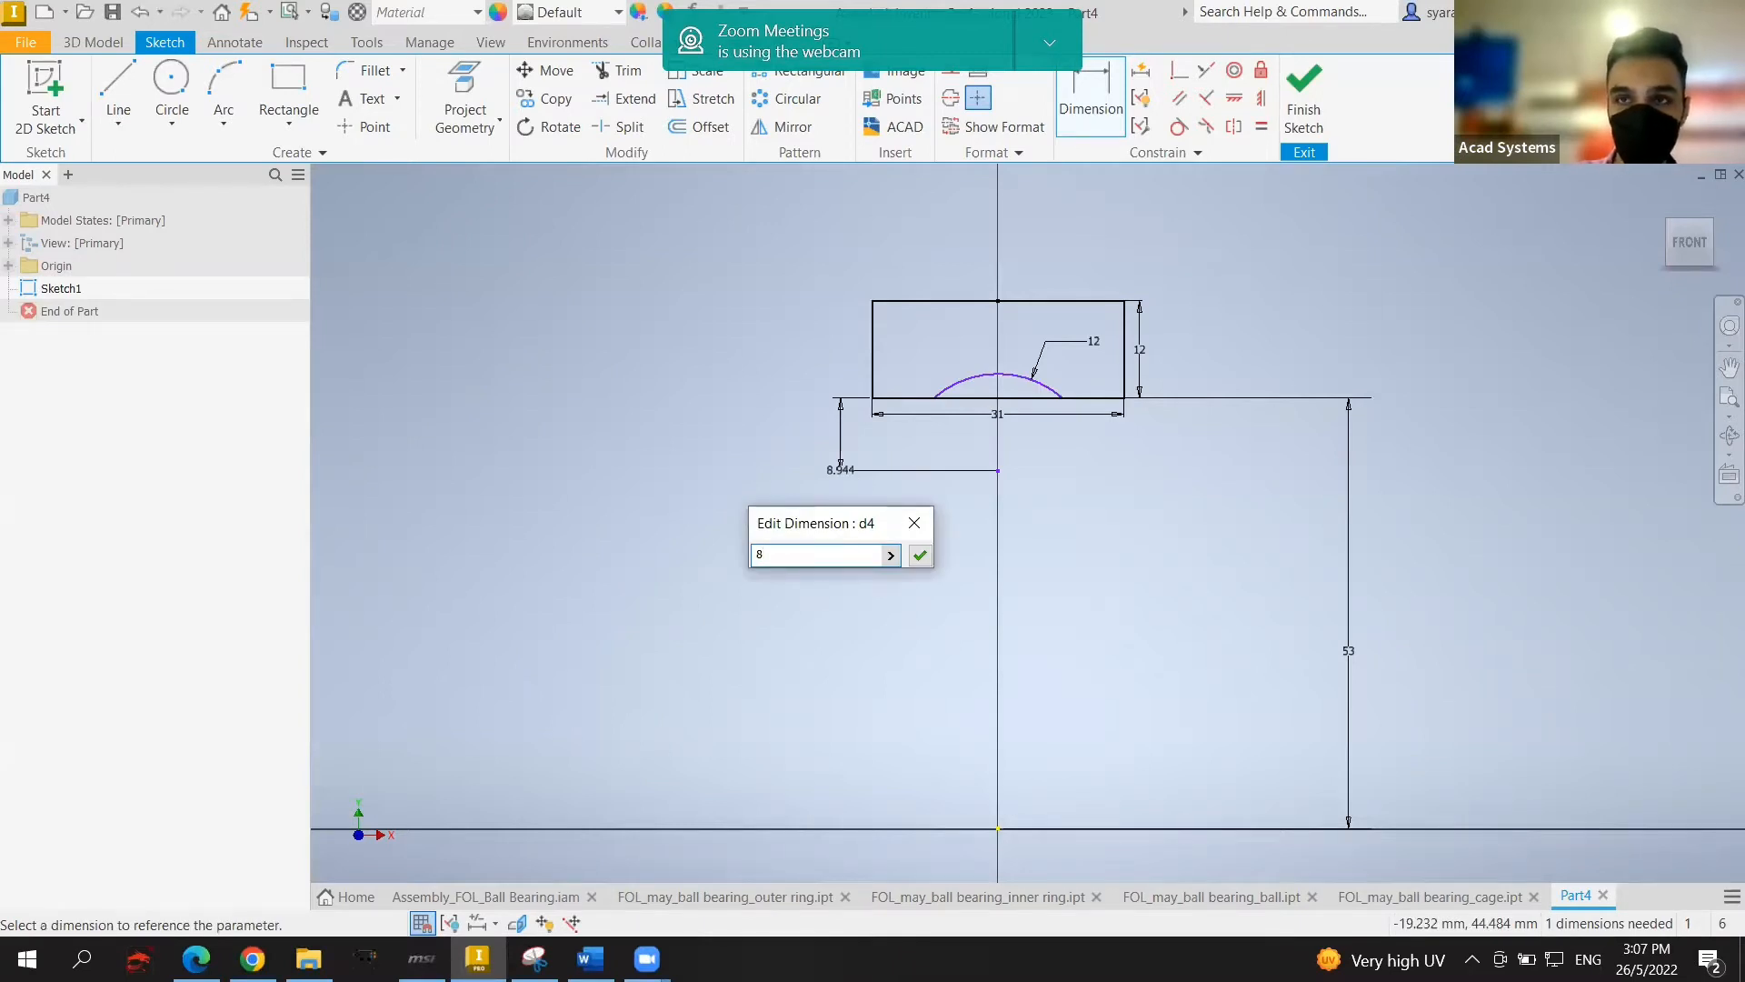
pyautogui.press('Return')
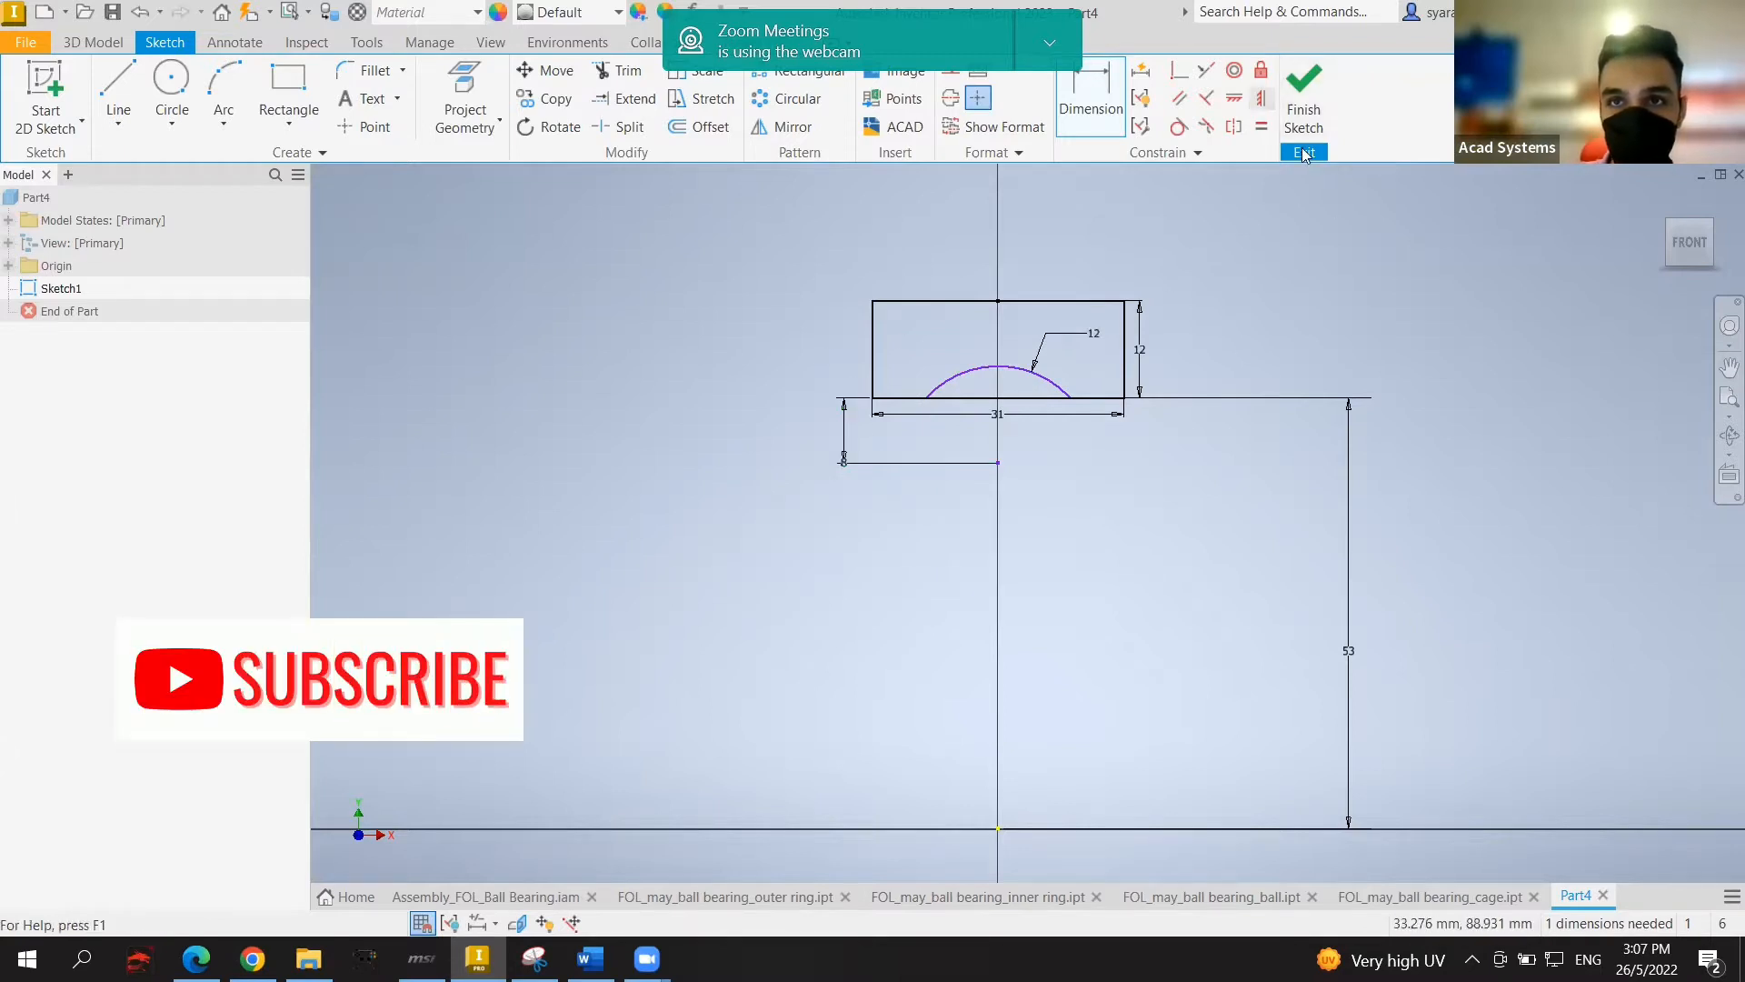
# Step: Constrain the line's end point vertically to the origin and finish Sketch1
pyautogui.click(1262, 97)
pyautogui.click(999, 464)
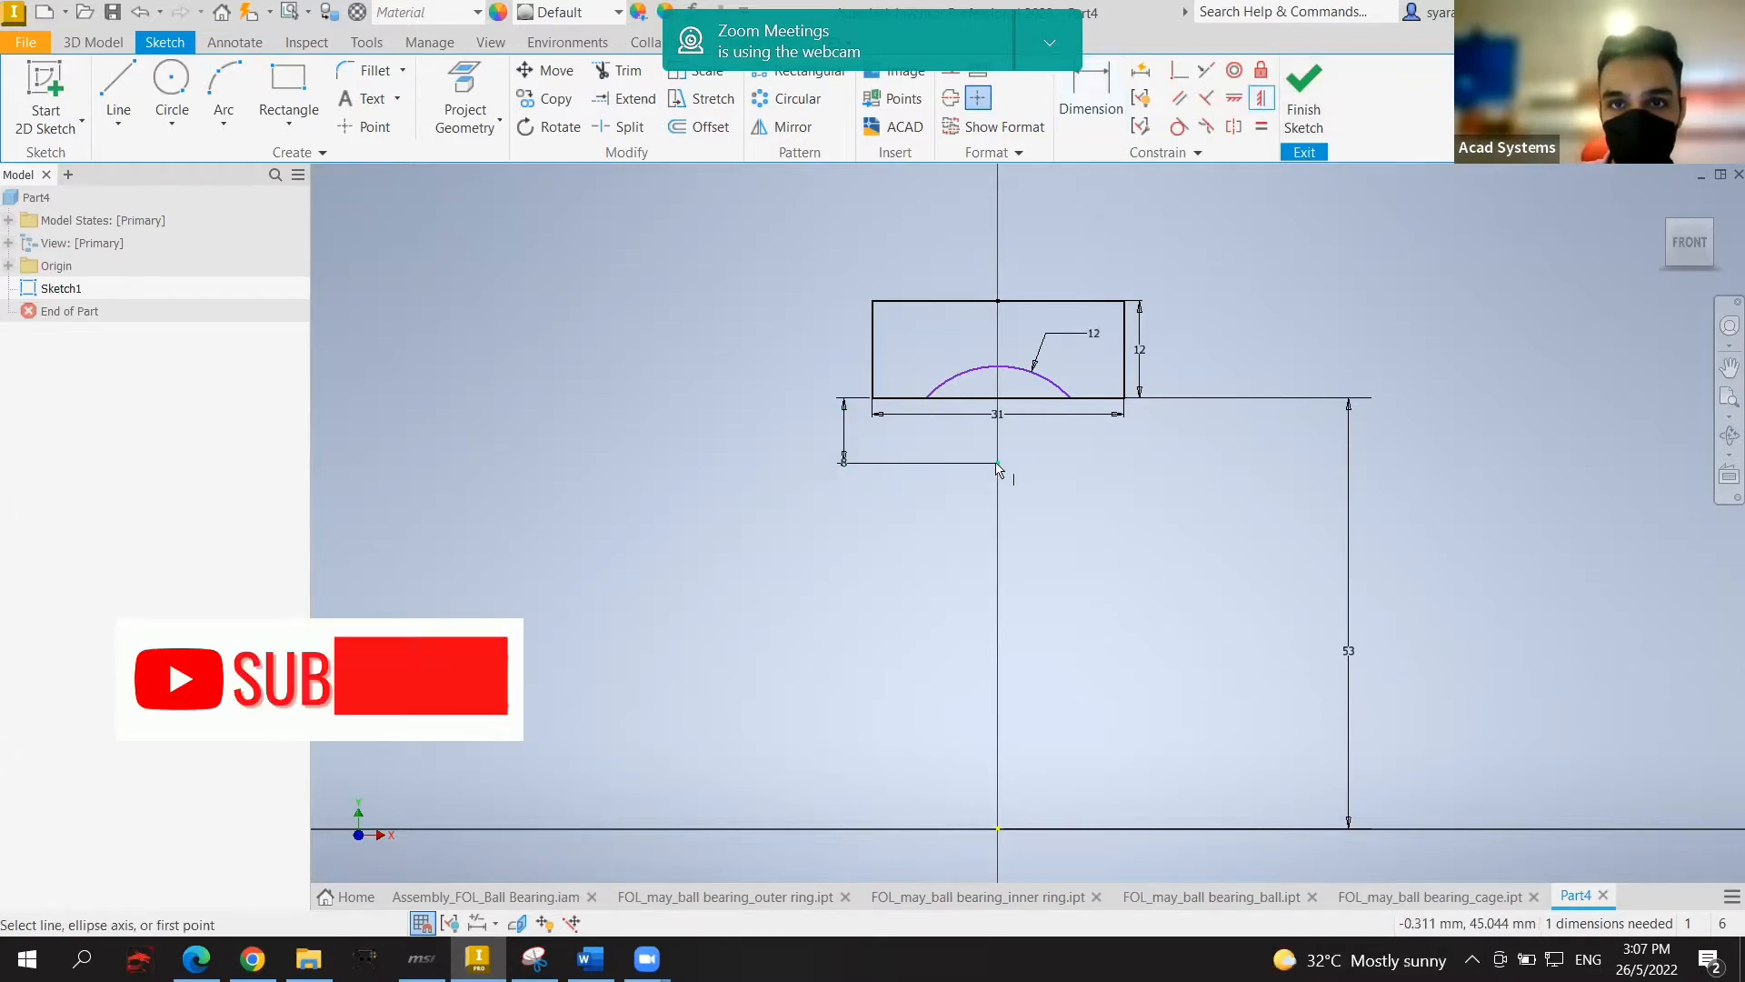
pyautogui.click(999, 830)
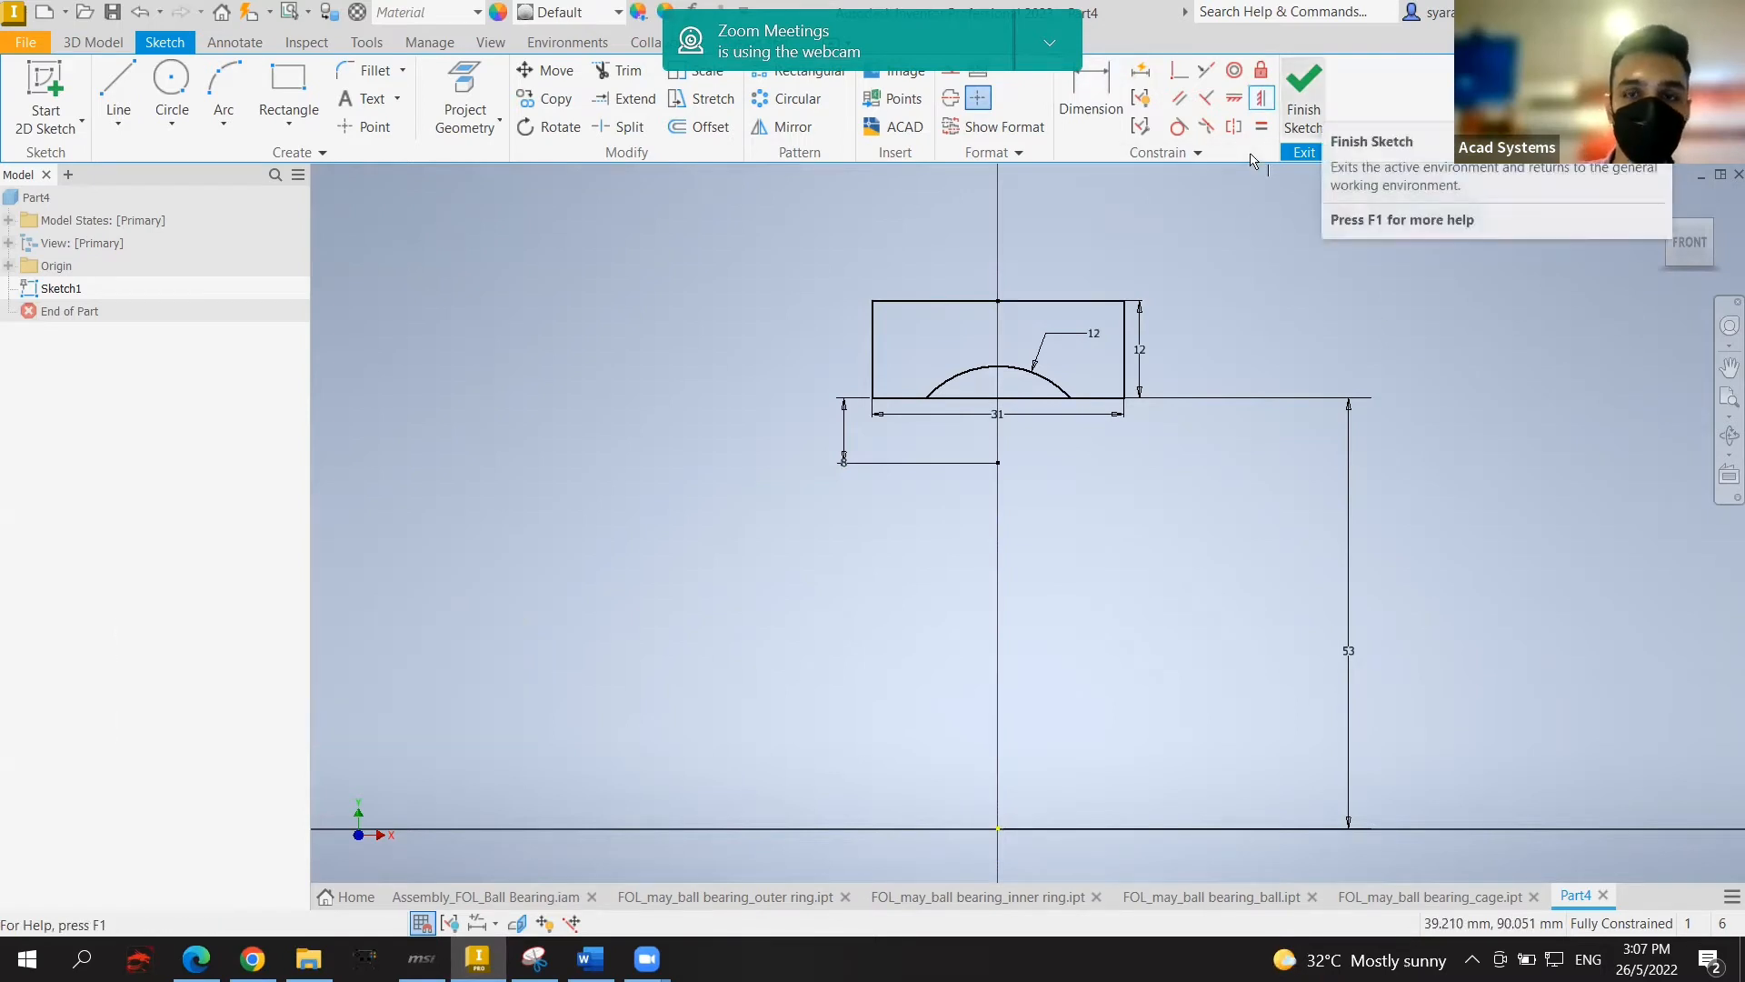
pyautogui.click(1304, 100)
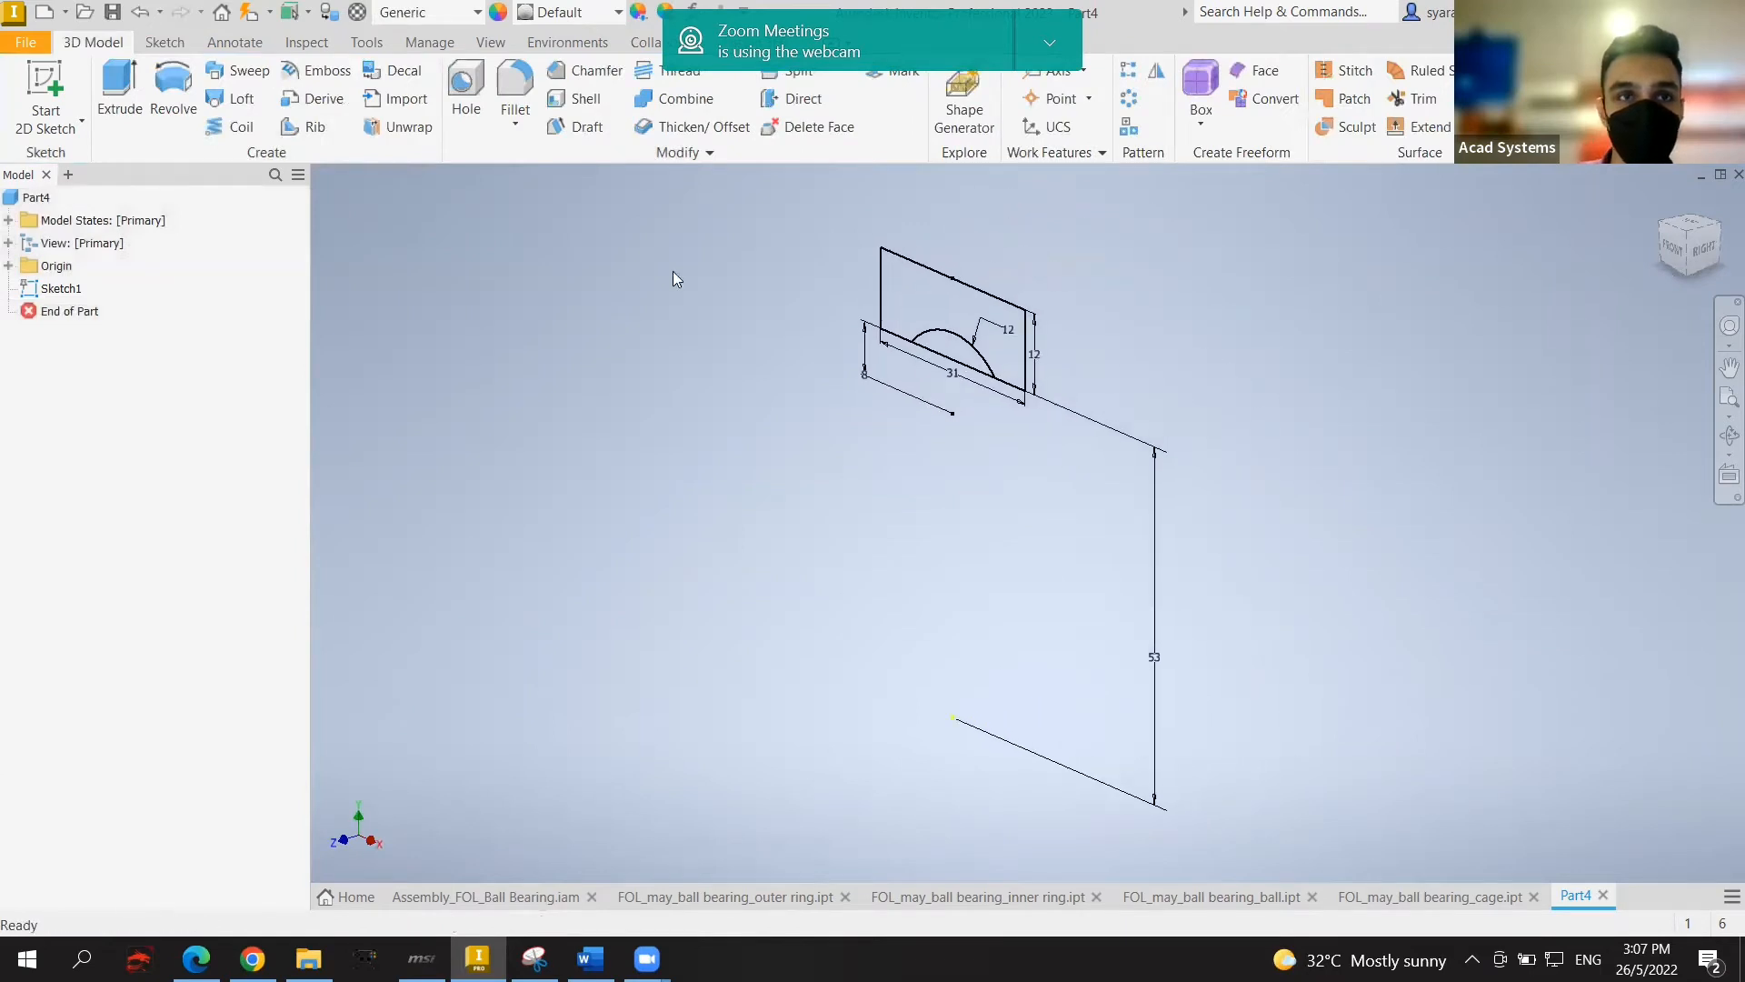
# Step: Revolve the sketch region 360° about the origin X Axis to form the Revolution1 ring
pyautogui.click(169, 92)
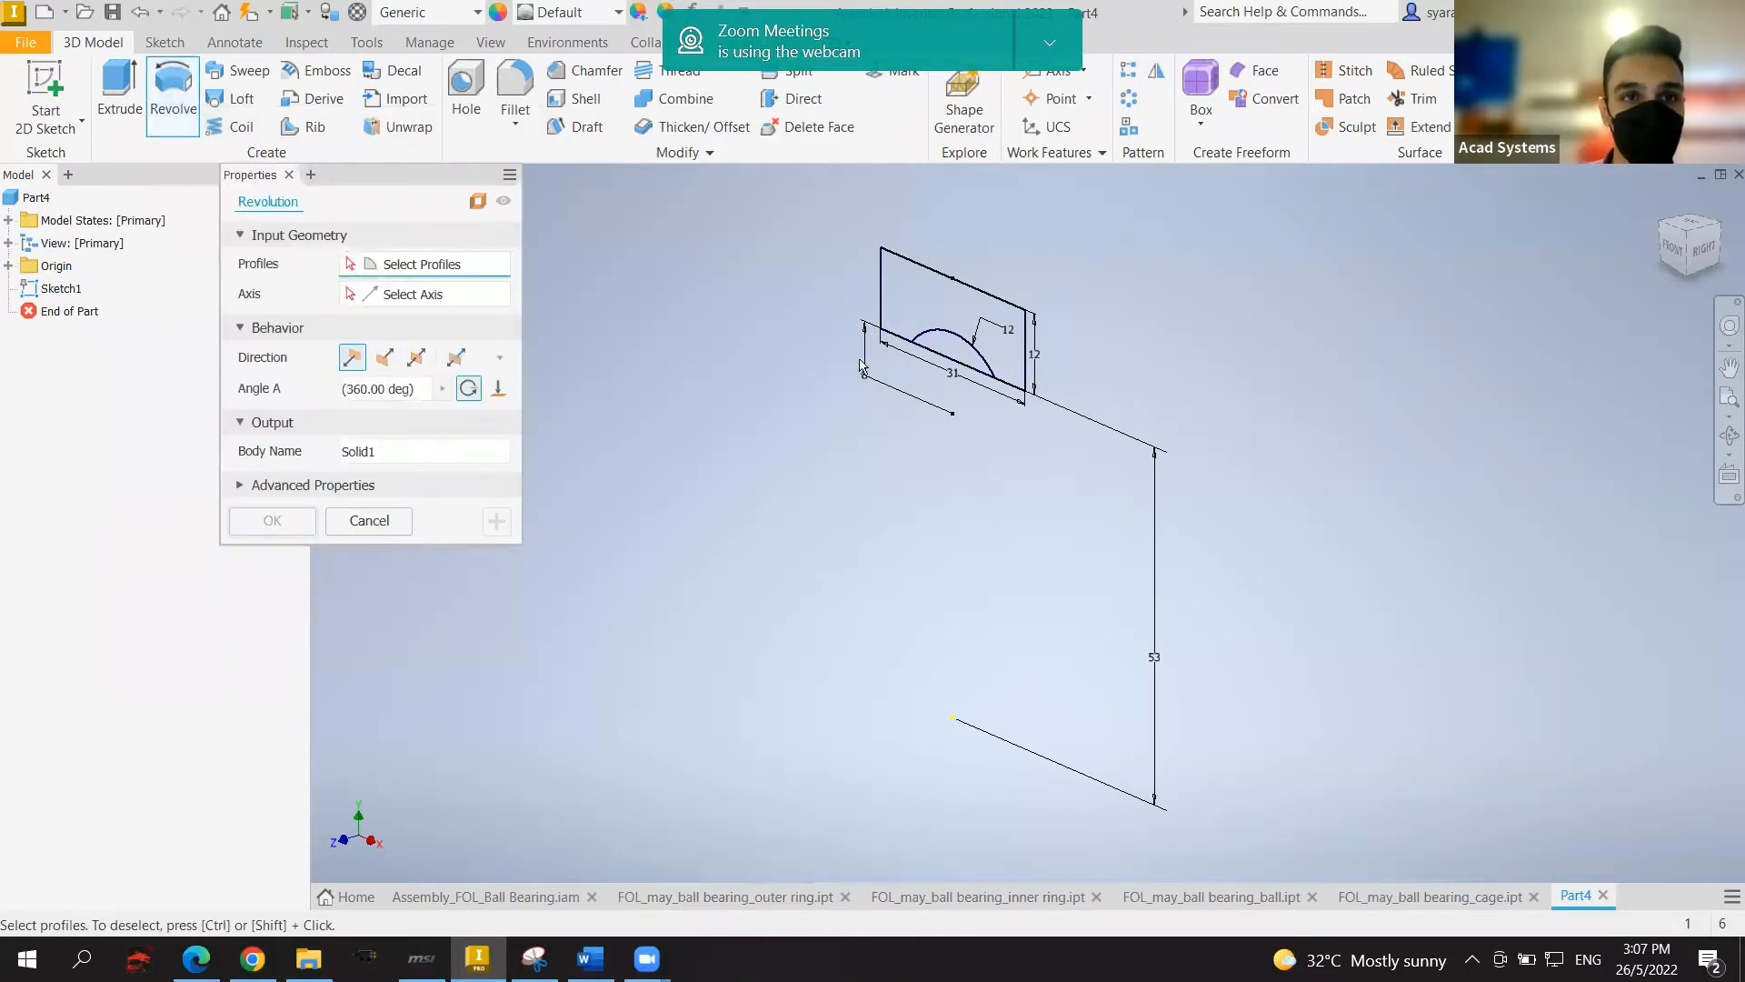
pyautogui.scroll(-2, 909, 336)
pyautogui.scroll(5, 954, 309)
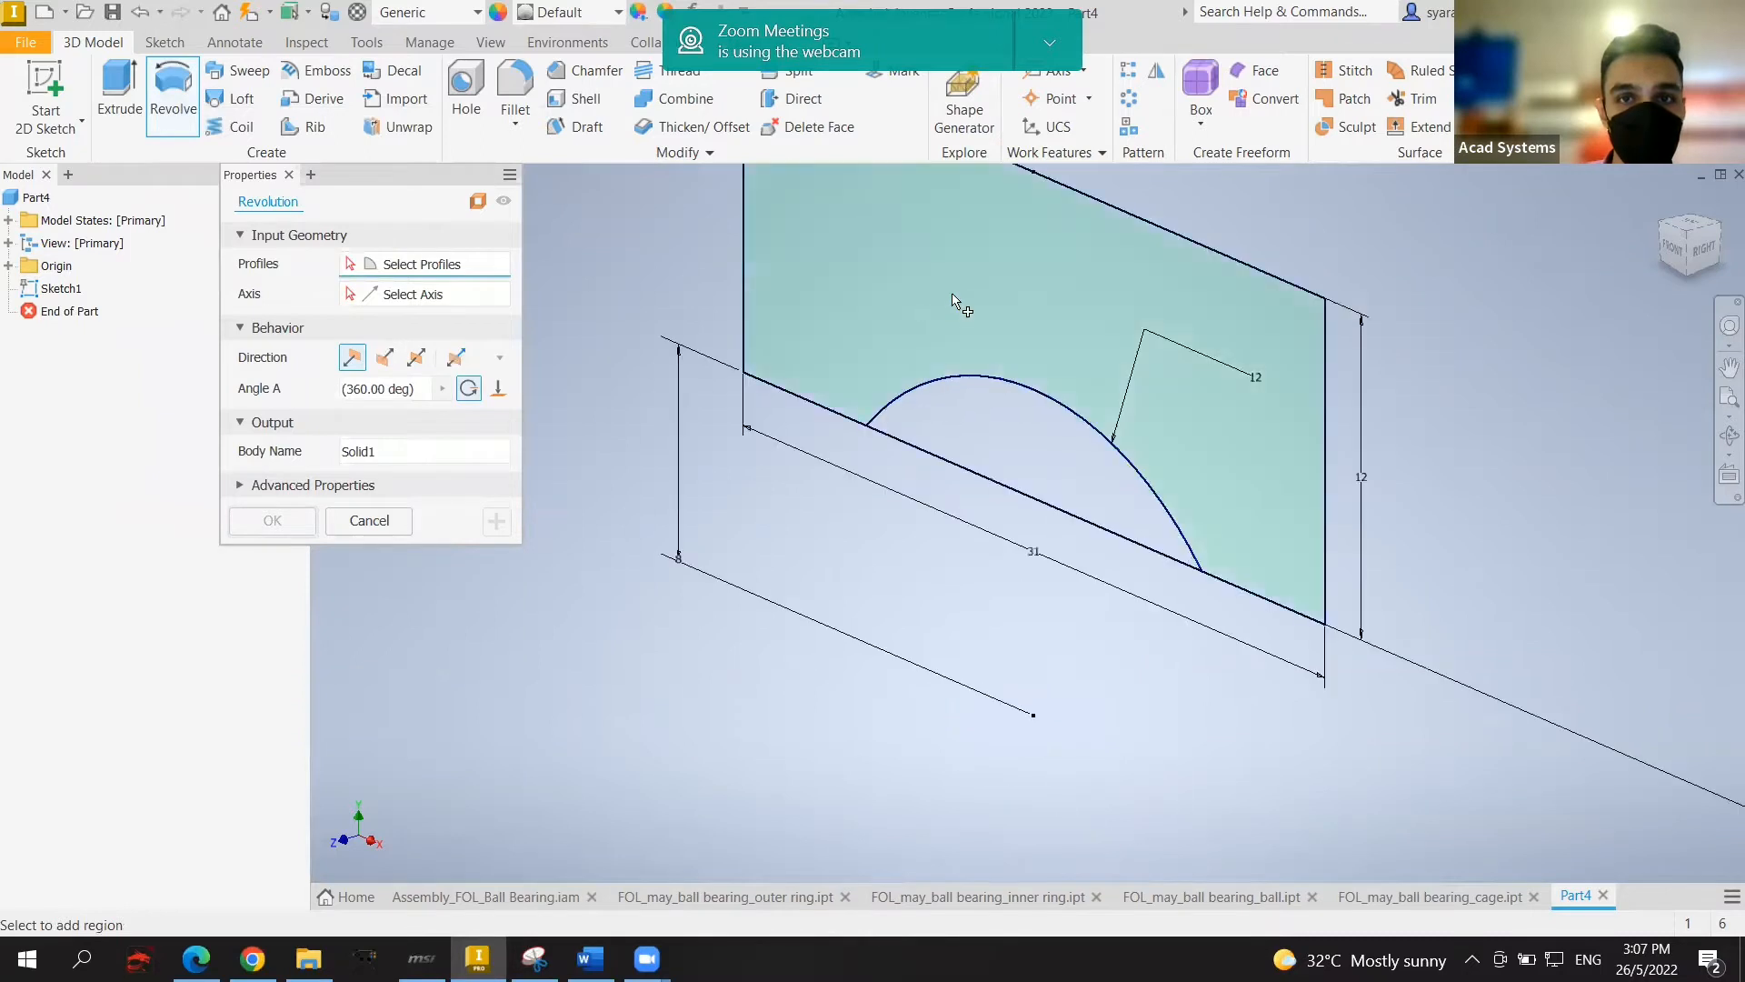
pyautogui.scroll(-2, 954, 291)
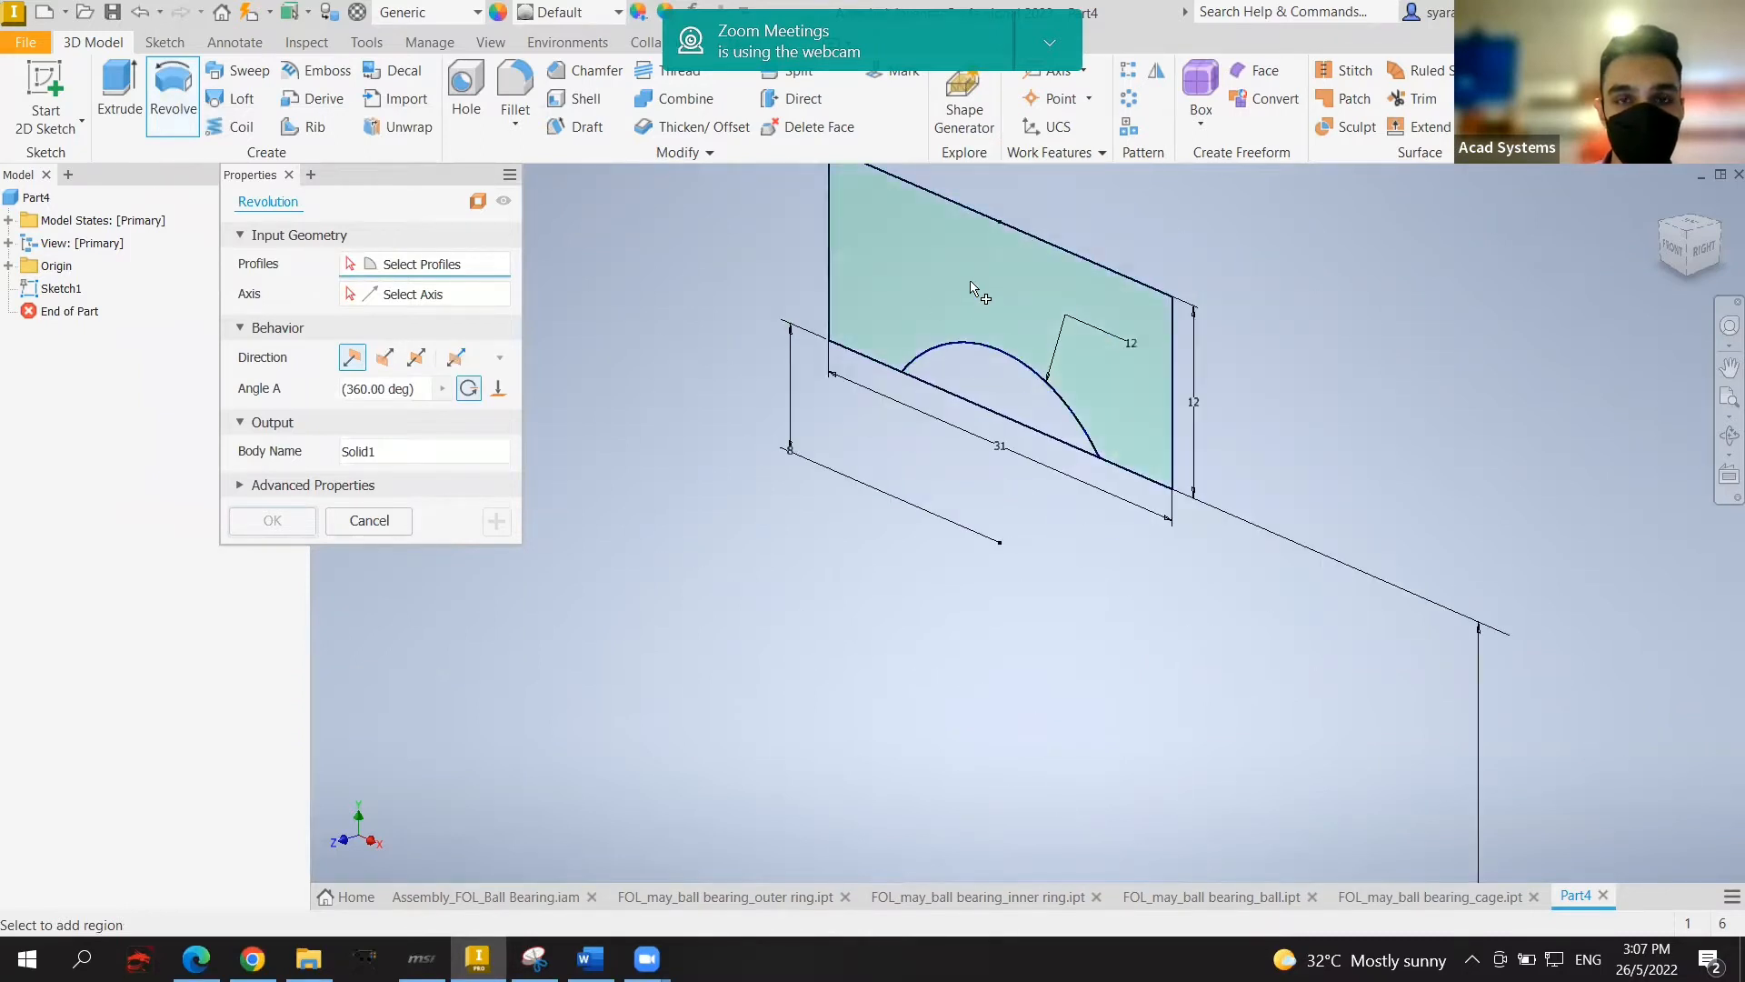
pyautogui.click(971, 287)
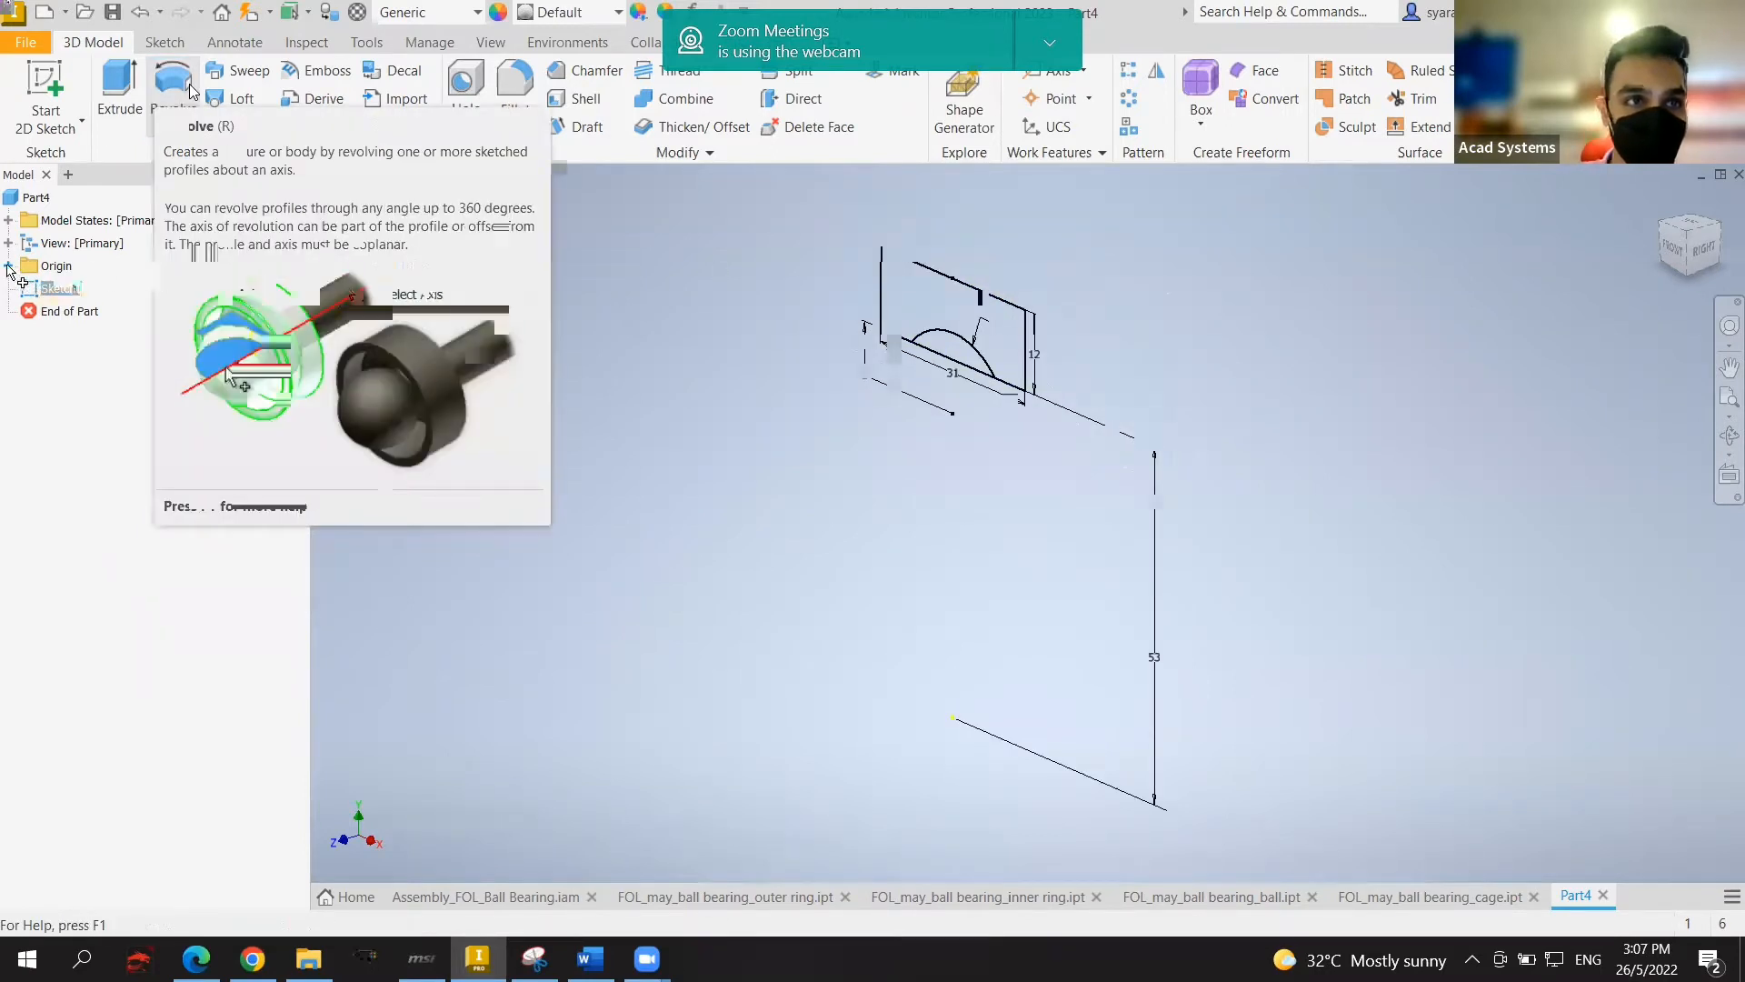
pyautogui.click(8, 266)
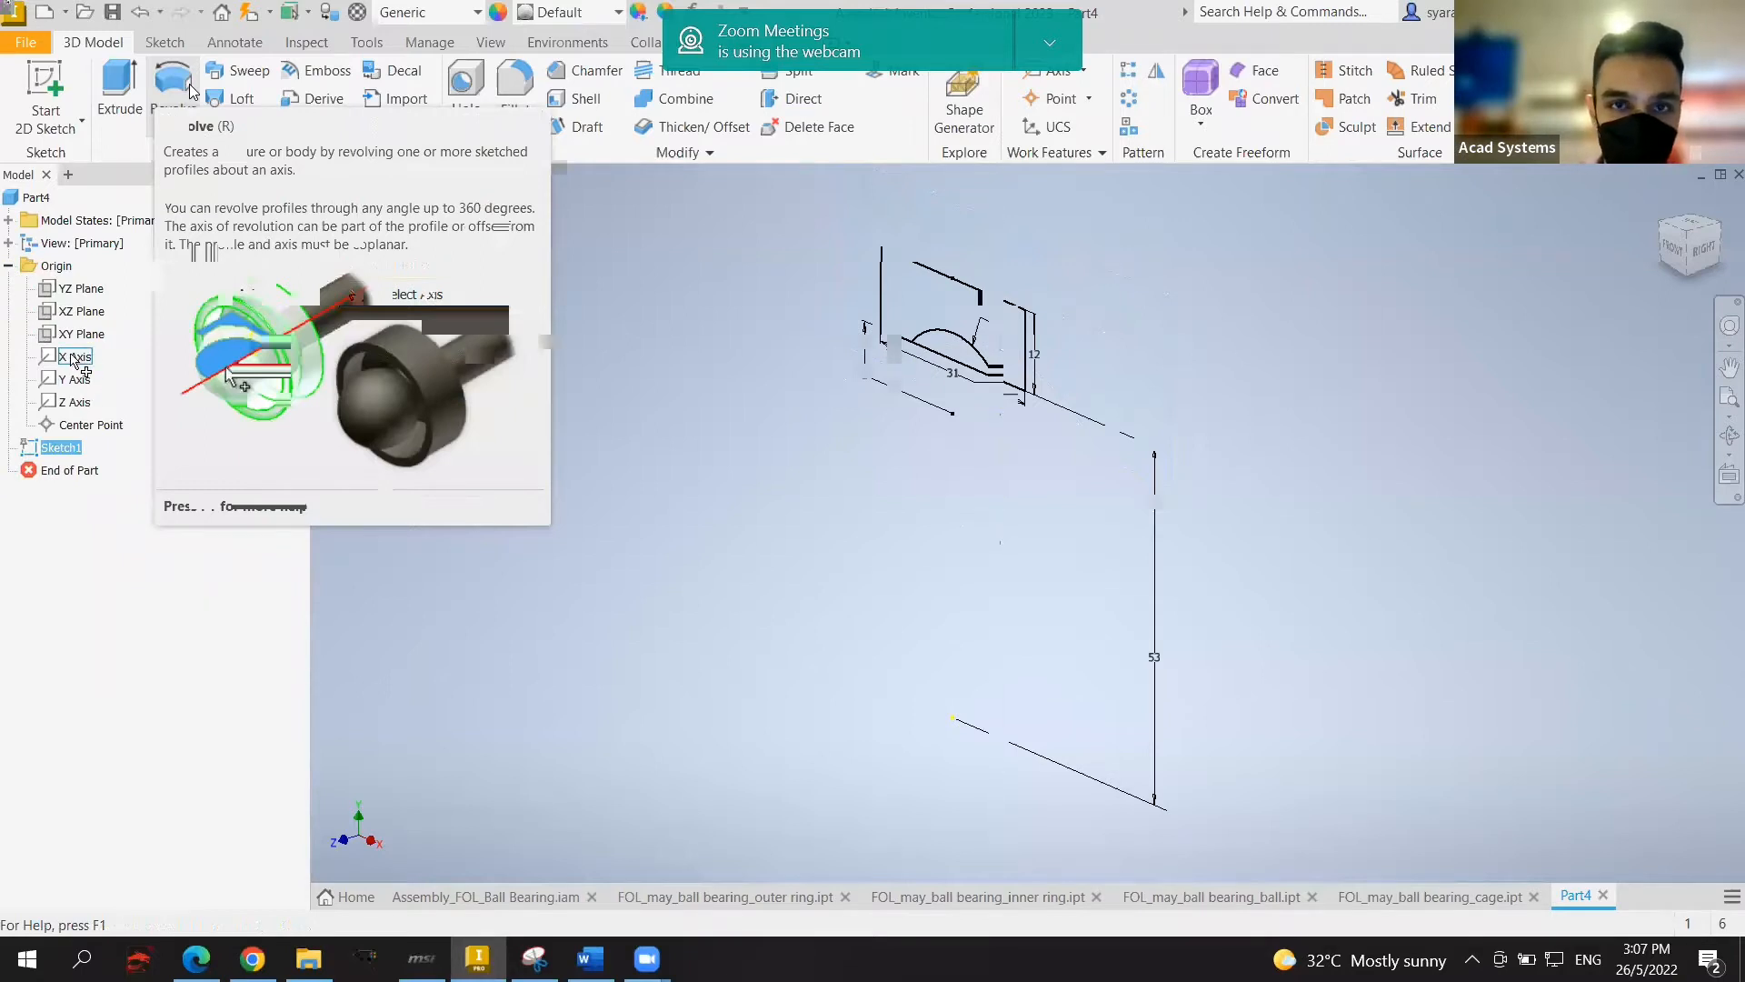
pyautogui.click(75, 359)
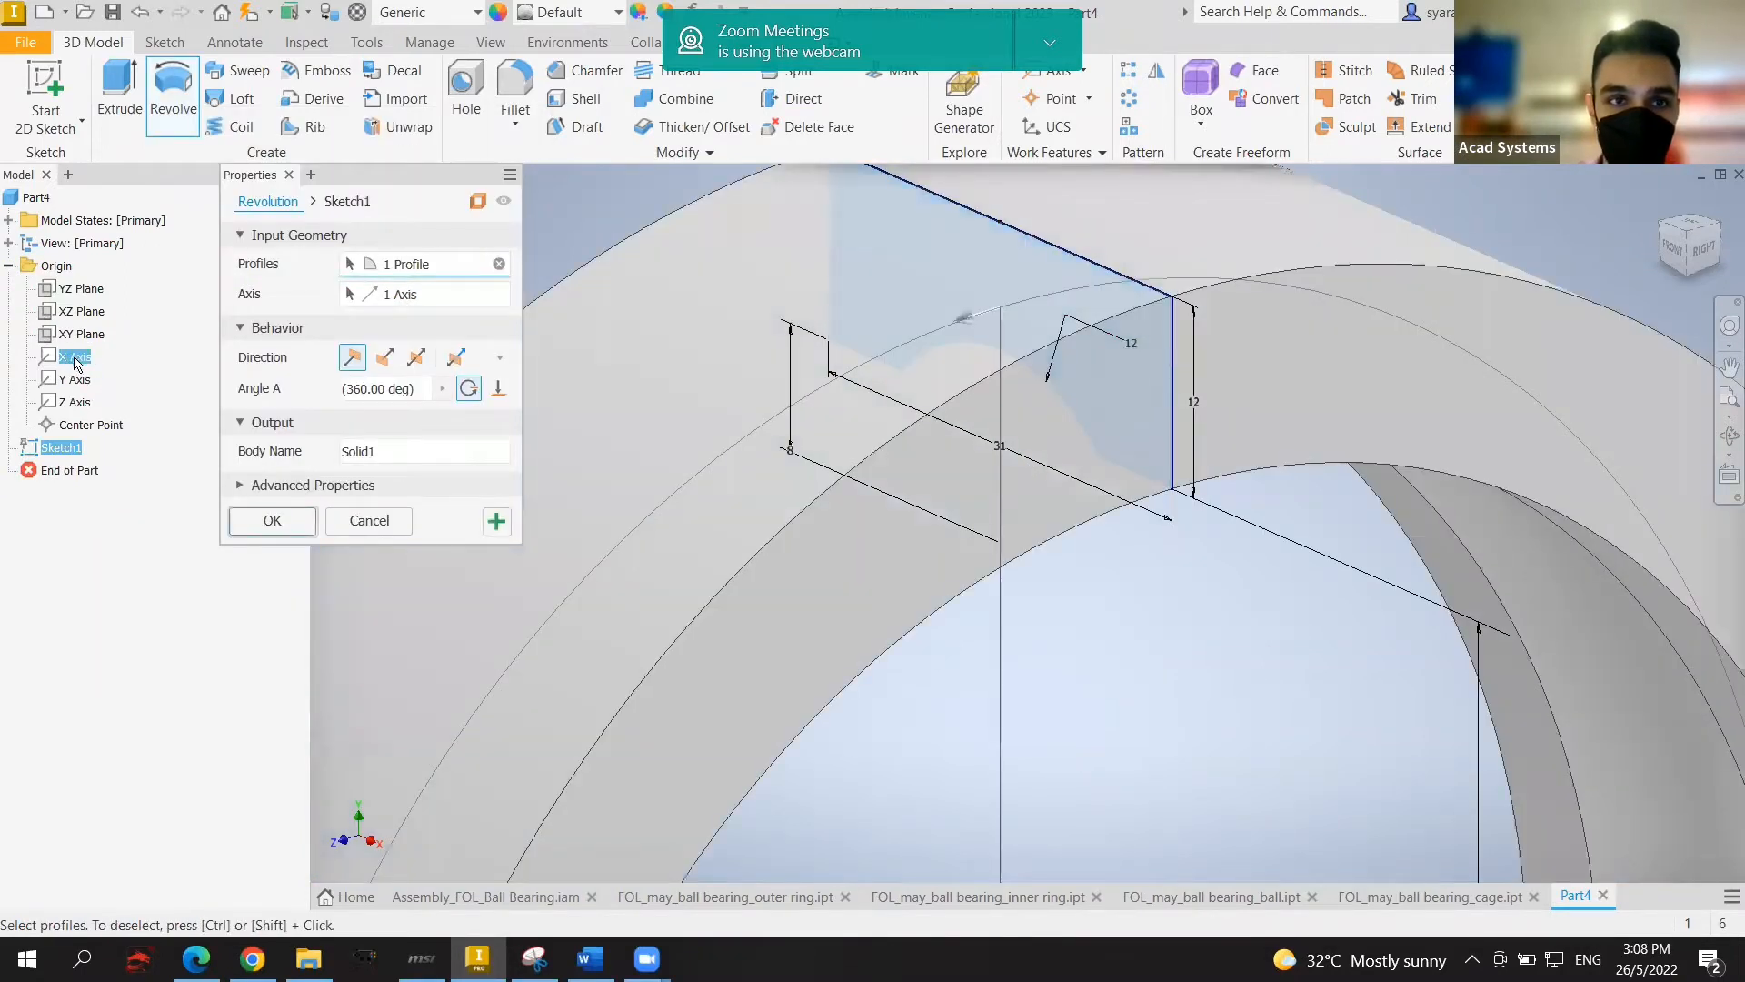
pyautogui.scroll(-5, 1047, 636)
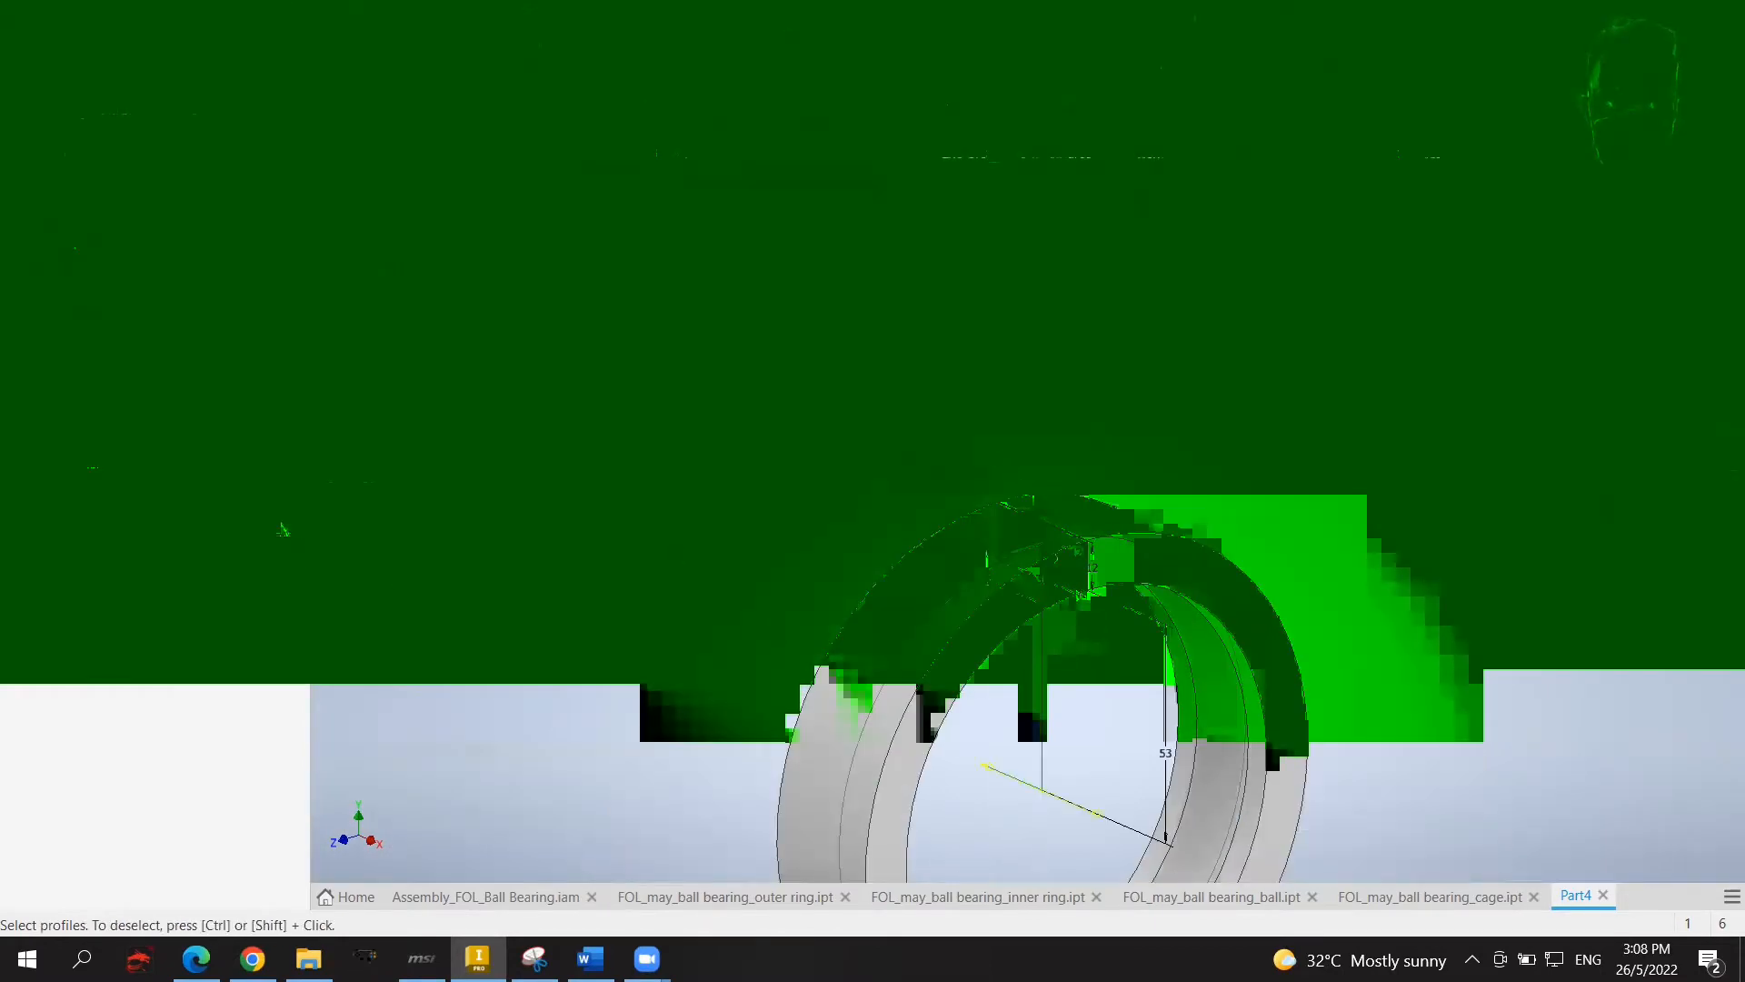
pyautogui.click(282, 529)
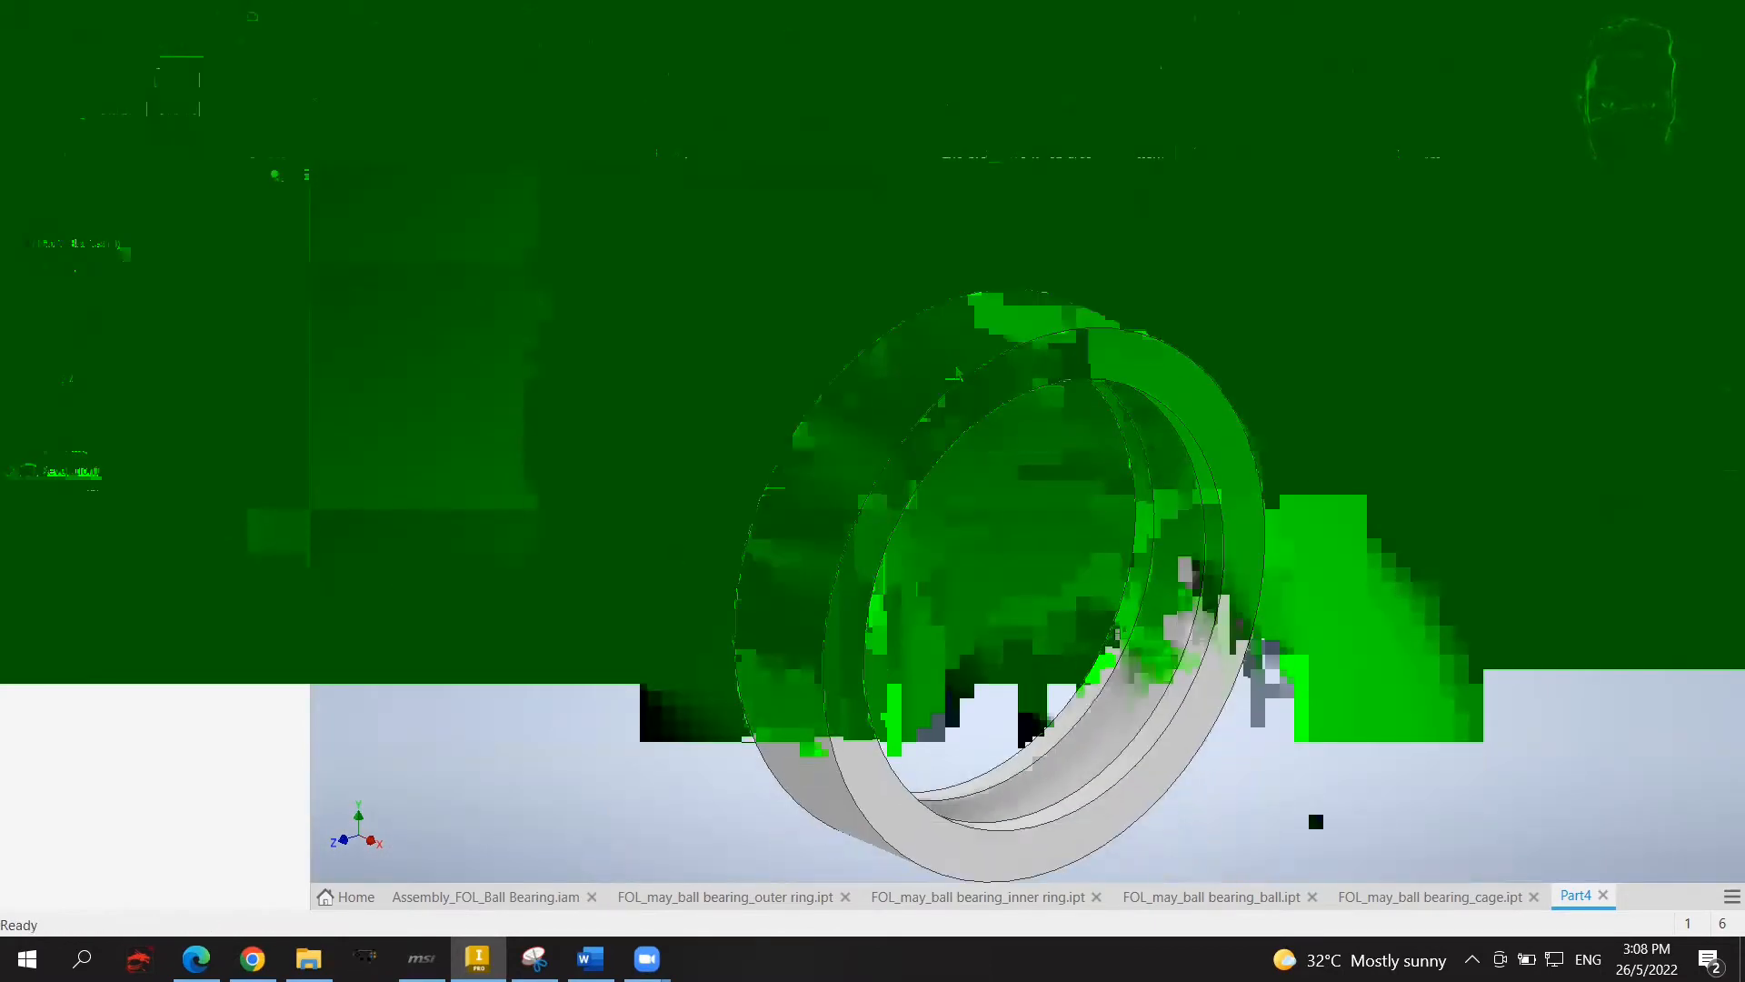
pyautogui.keyDown('shift'); pyautogui.moveTo(957, 373); pyautogui.dragTo(1348, 382, button='middle'); pyautogui.keyUp('shift')
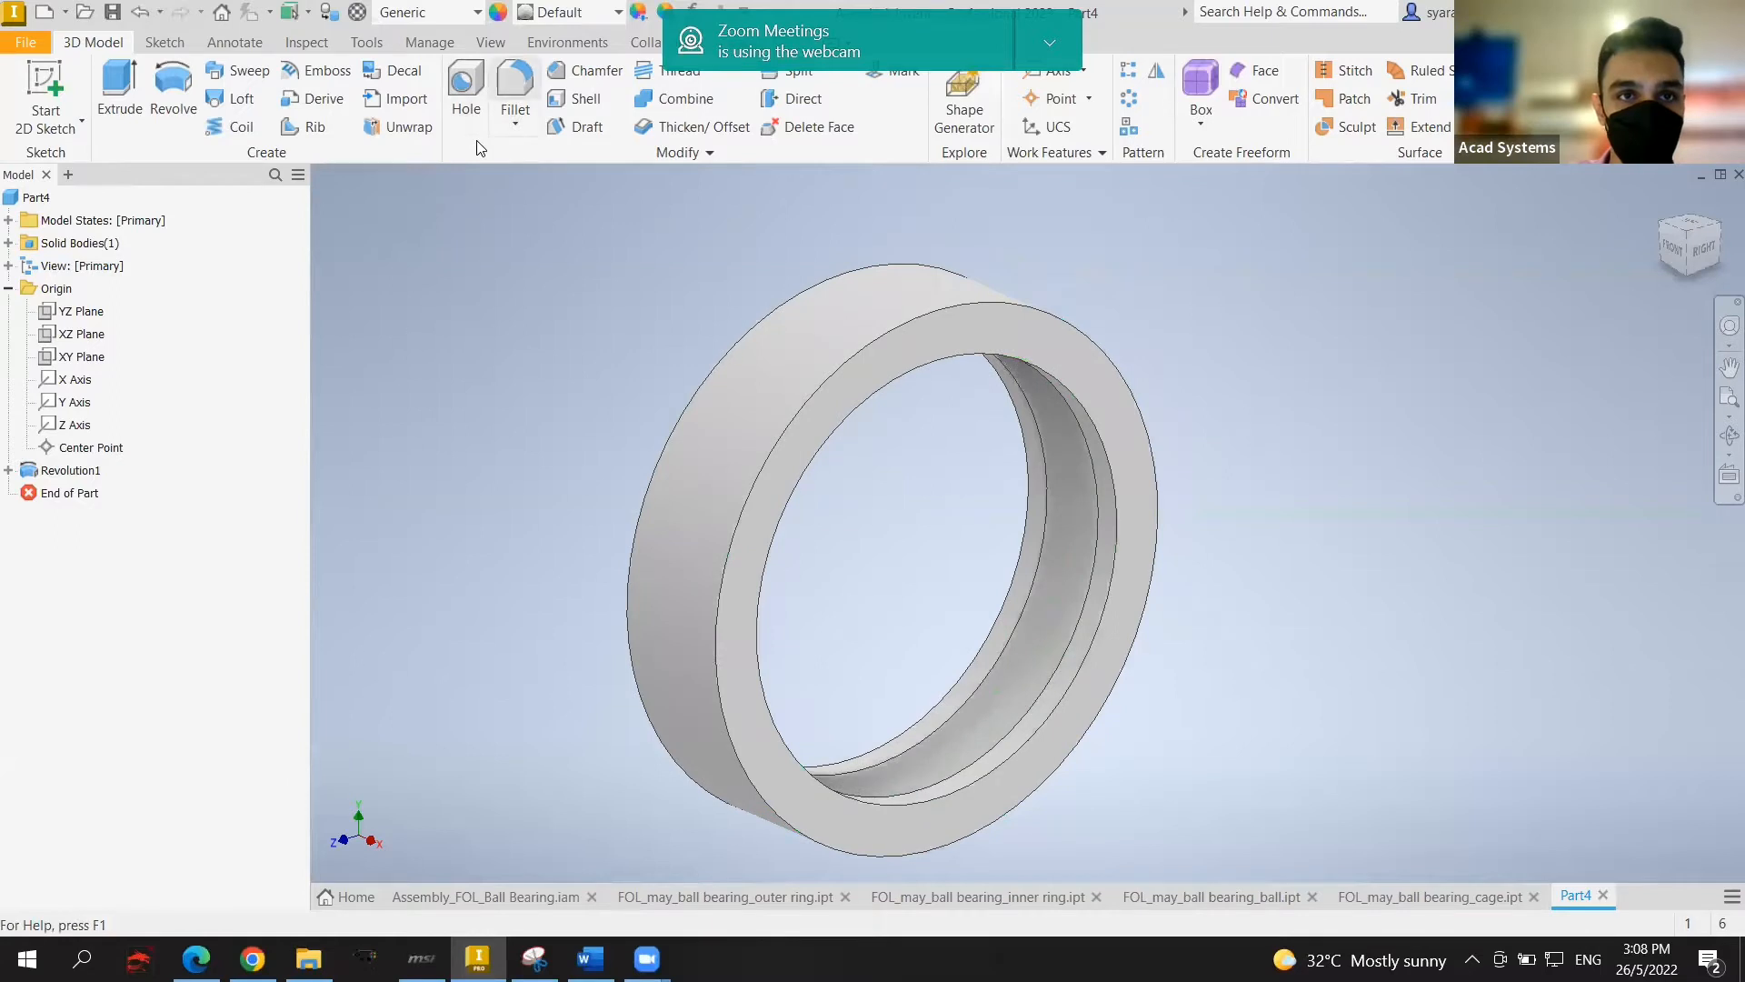
# Step: Fillet the ring's two front circular edges with radius 2.1 and dismiss the webcam notification
pyautogui.click(513, 84)
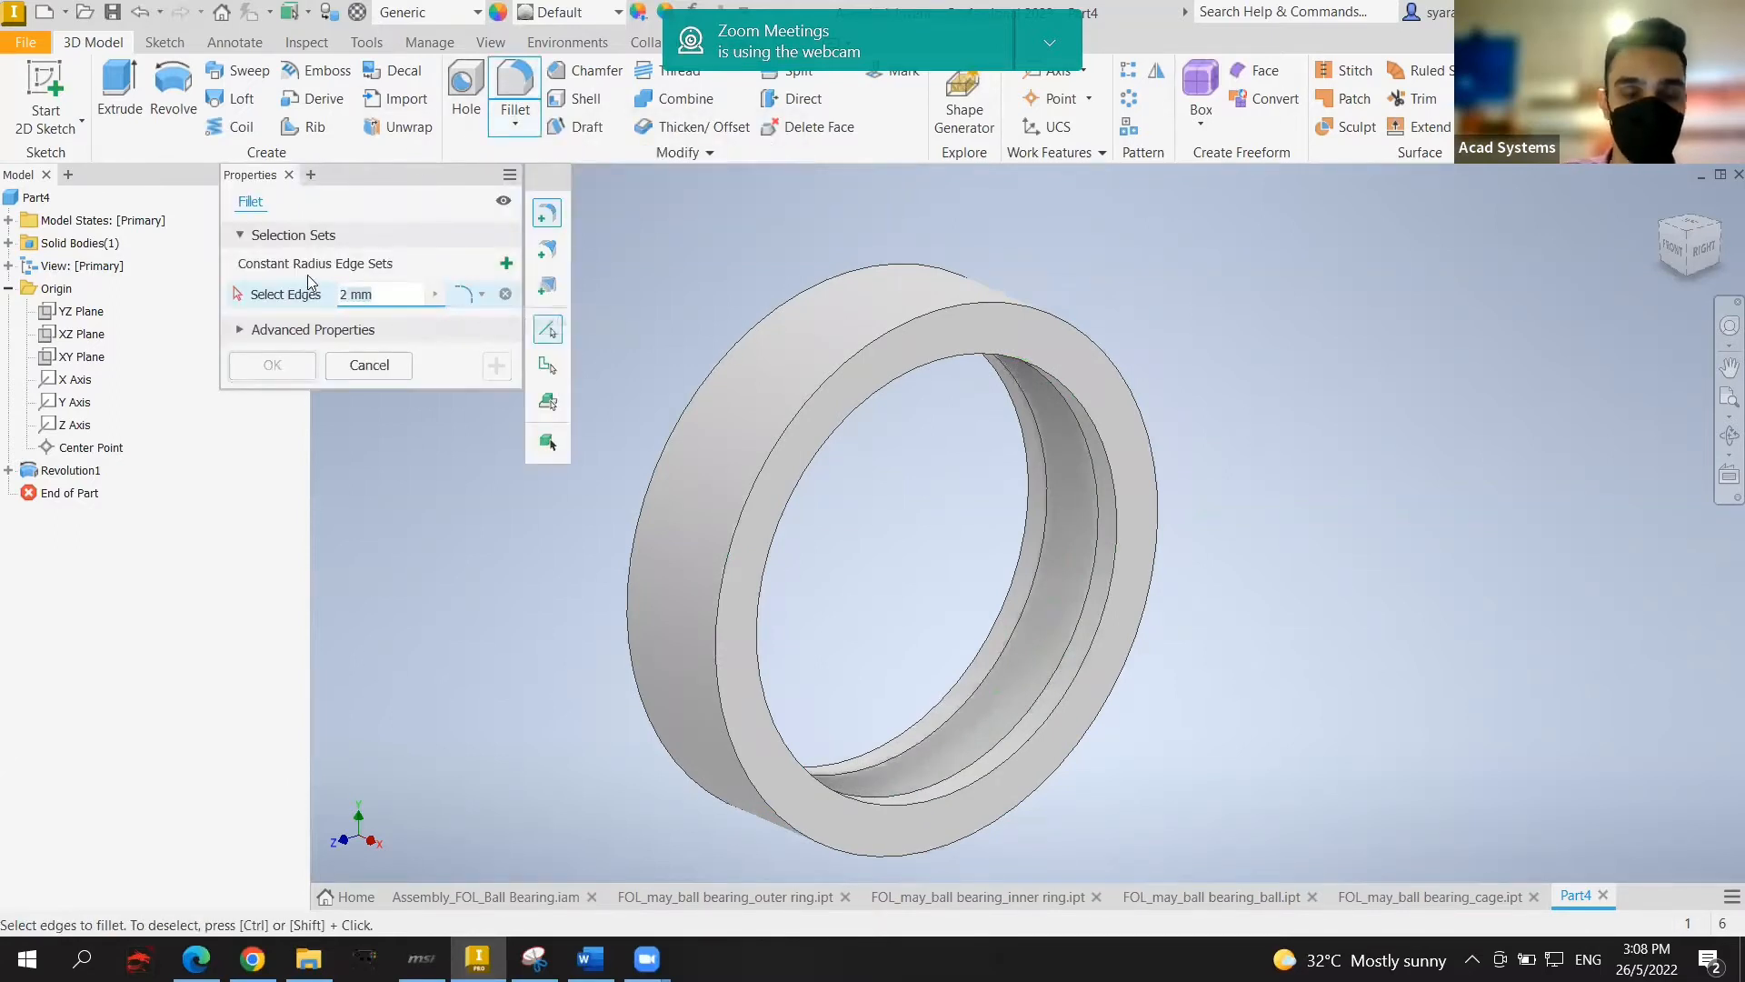
pyautogui.write('2.1')
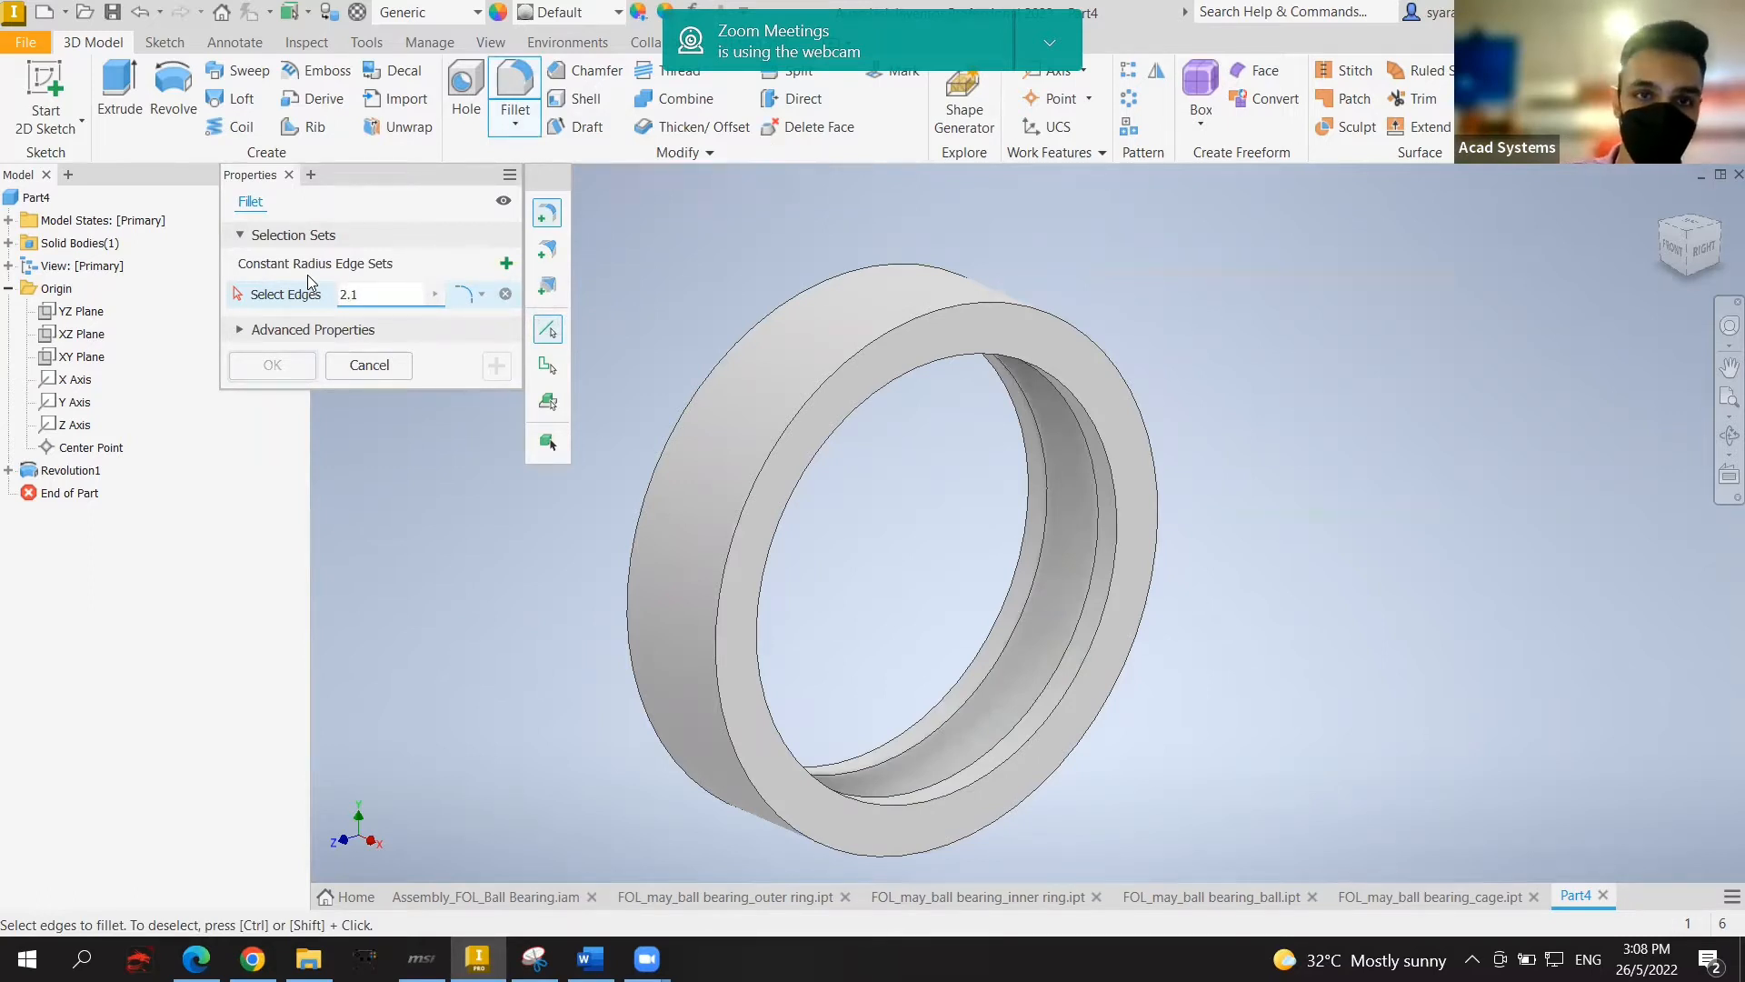
pyautogui.click(931, 319)
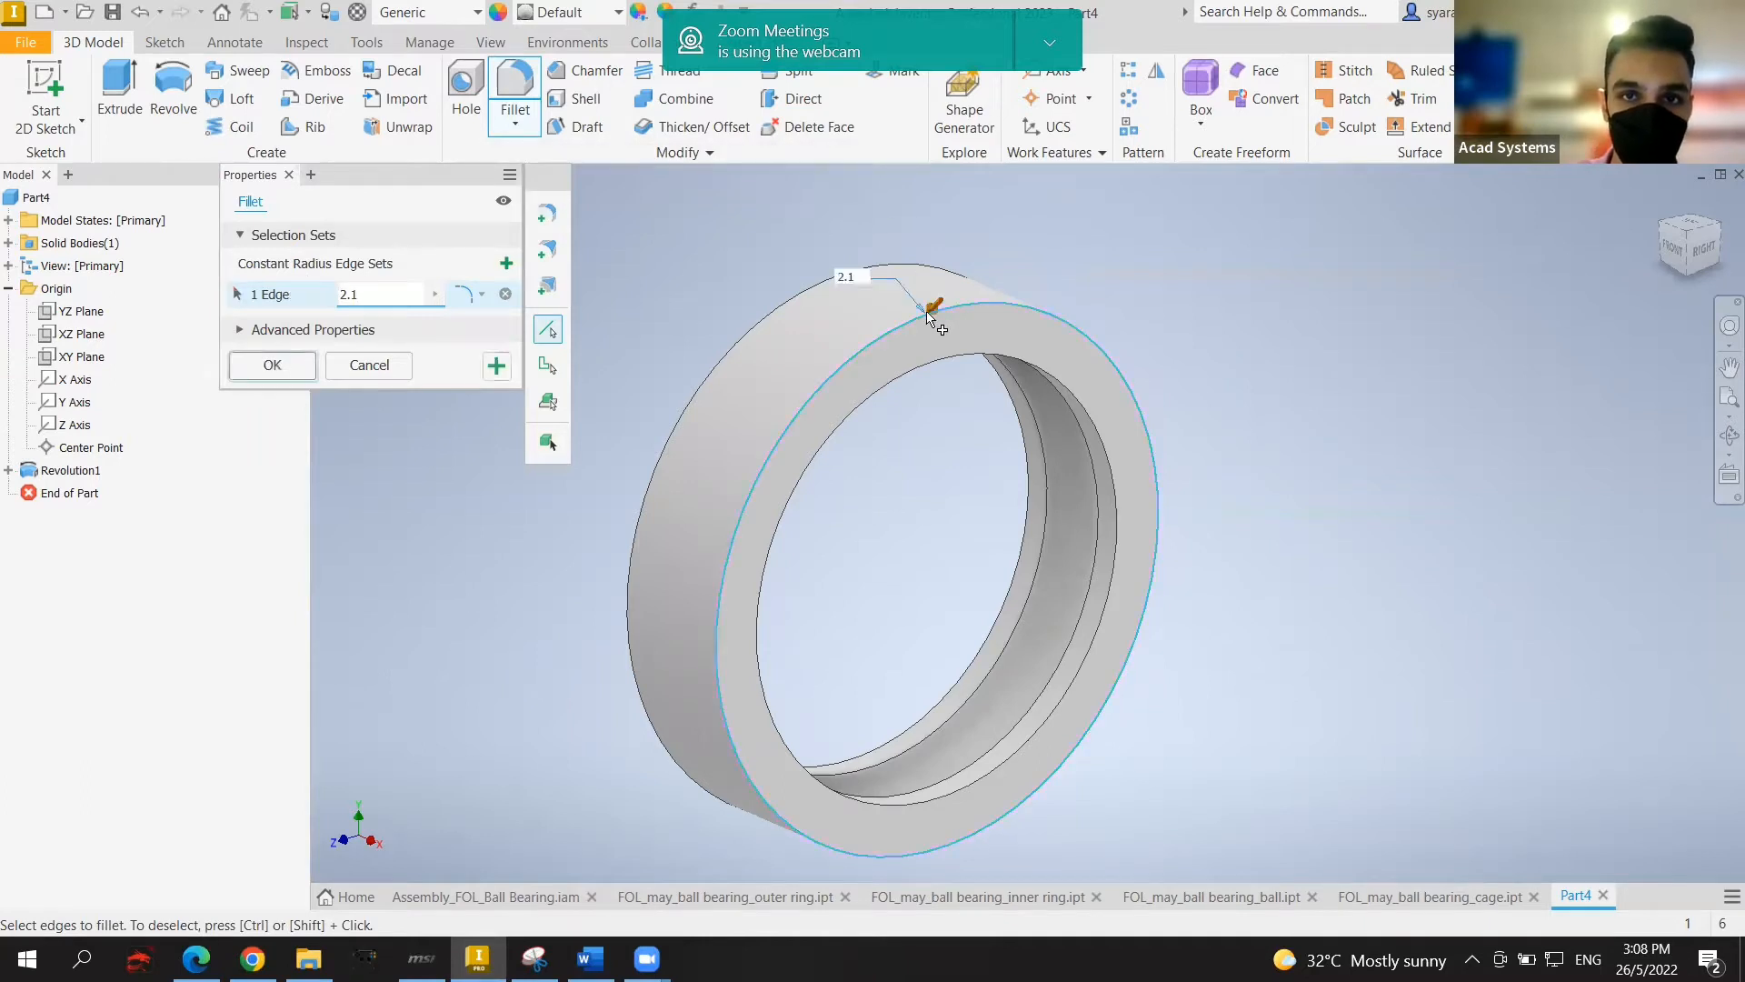
pyautogui.click(797, 302)
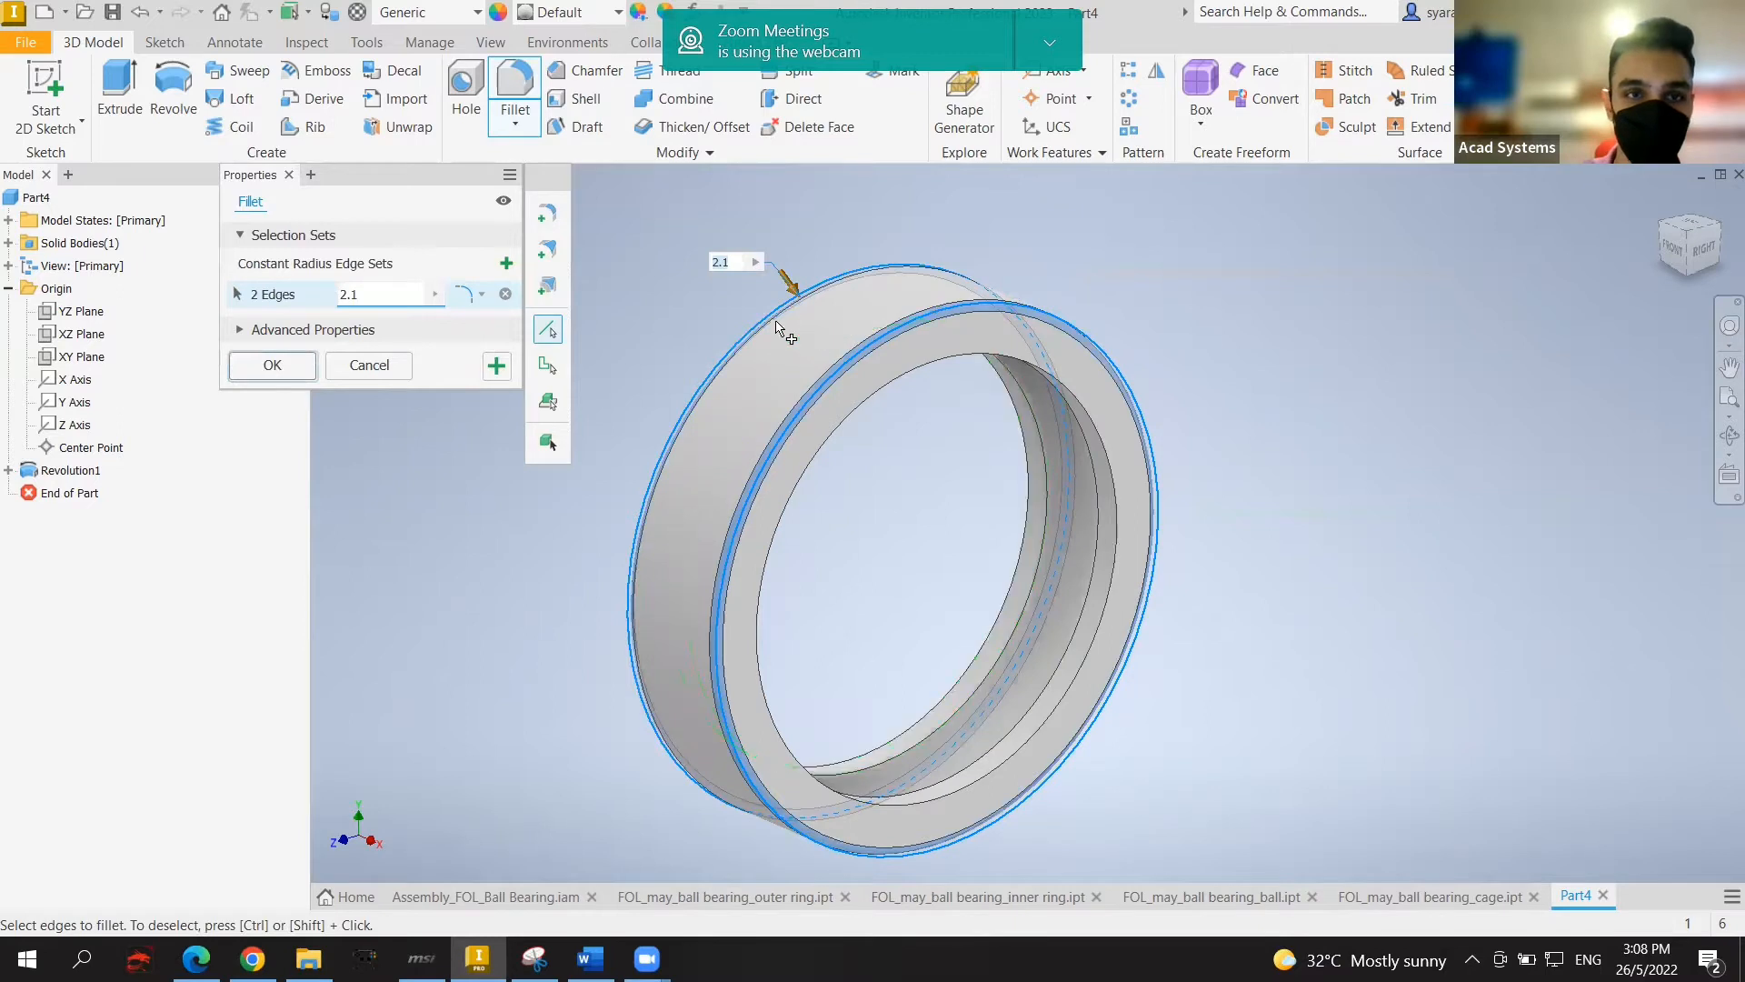
pyautogui.click(272, 365)
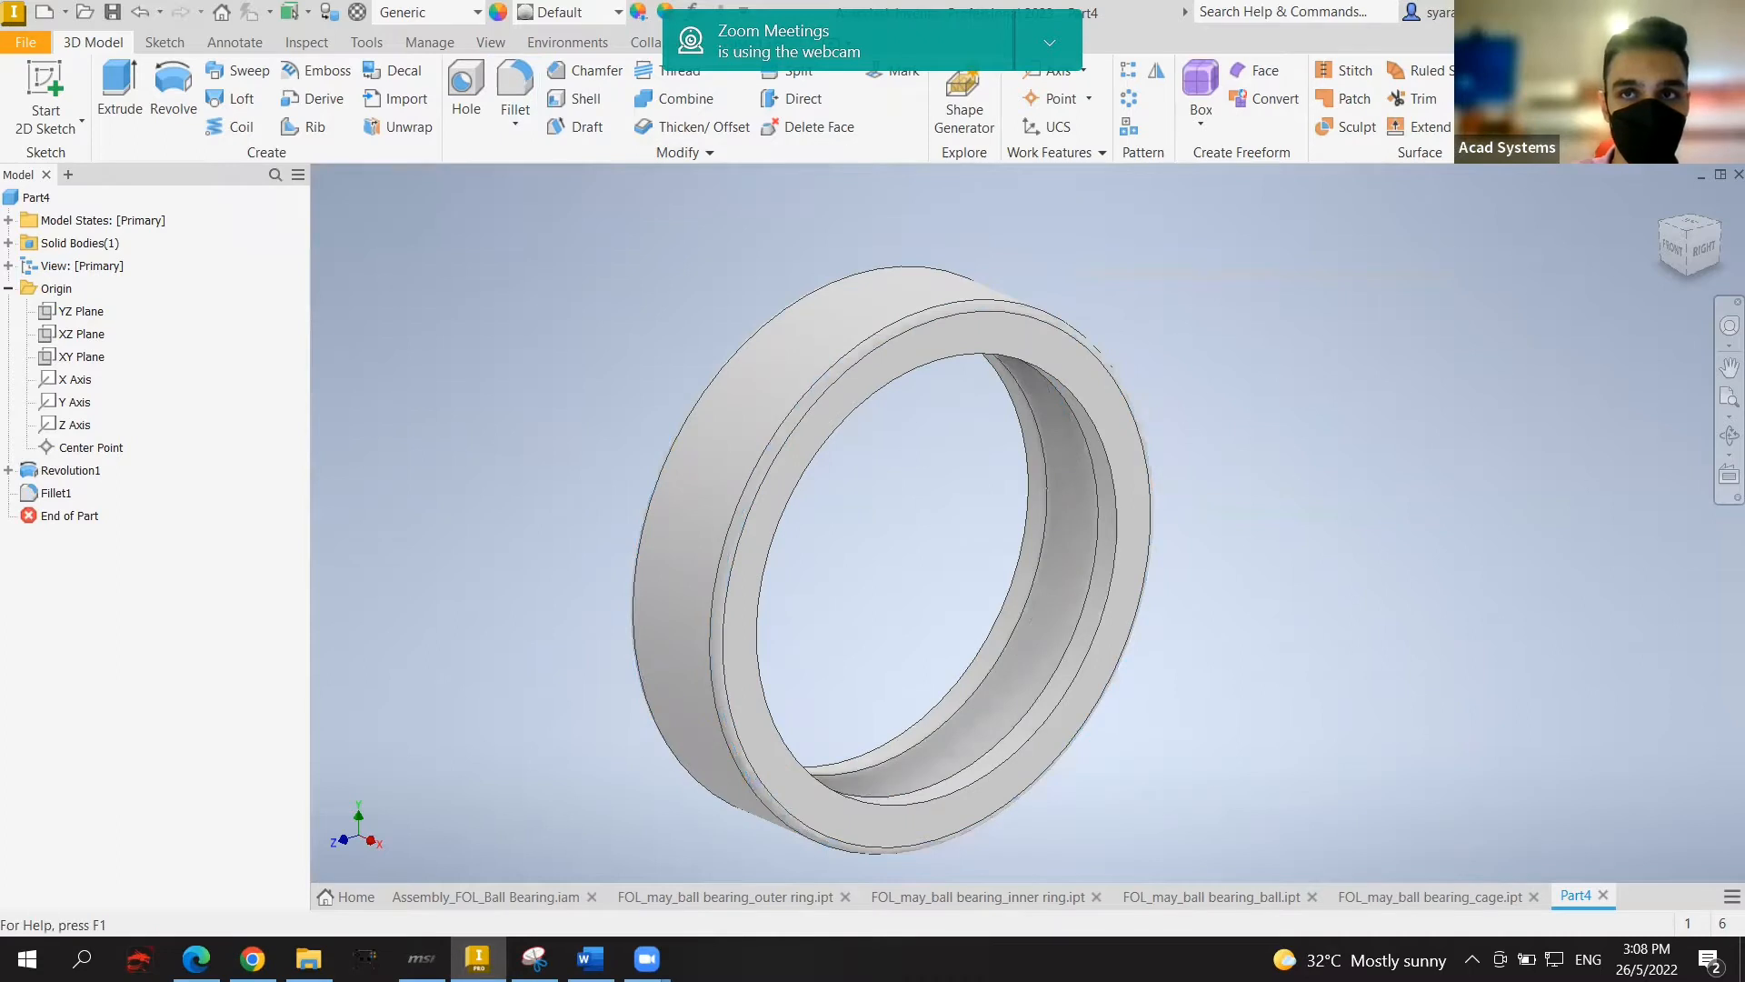
pyautogui.click(1052, 46)
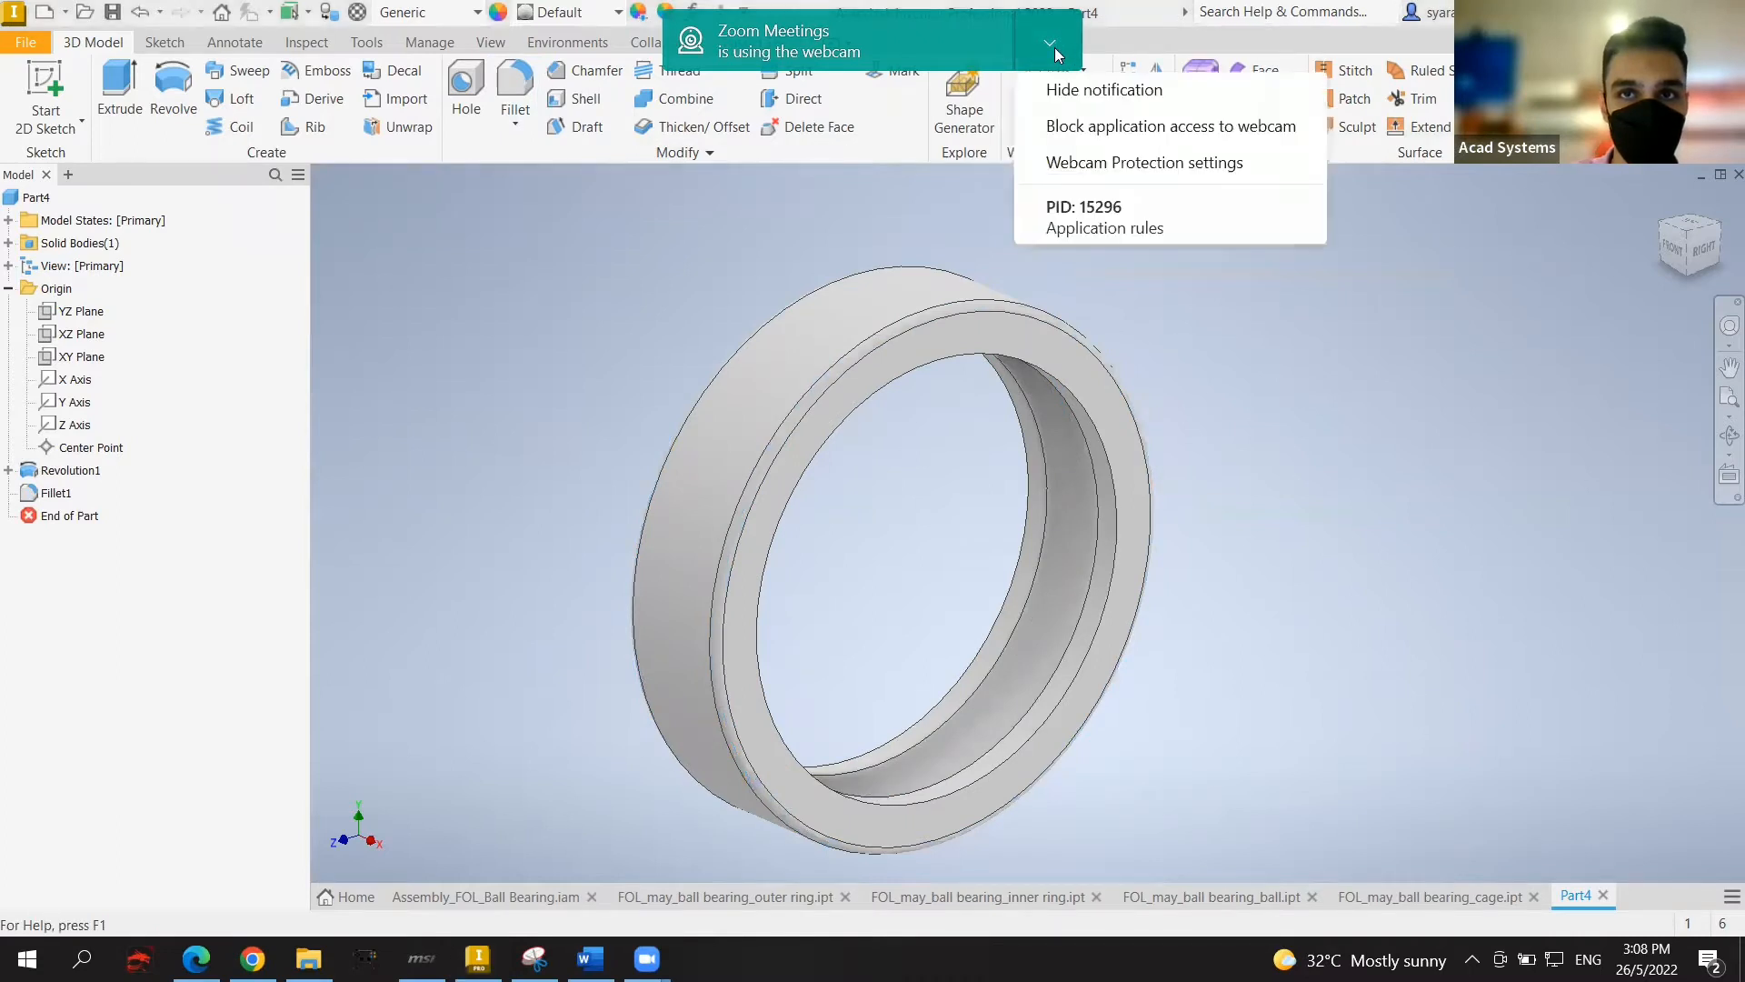
pyautogui.click(1084, 89)
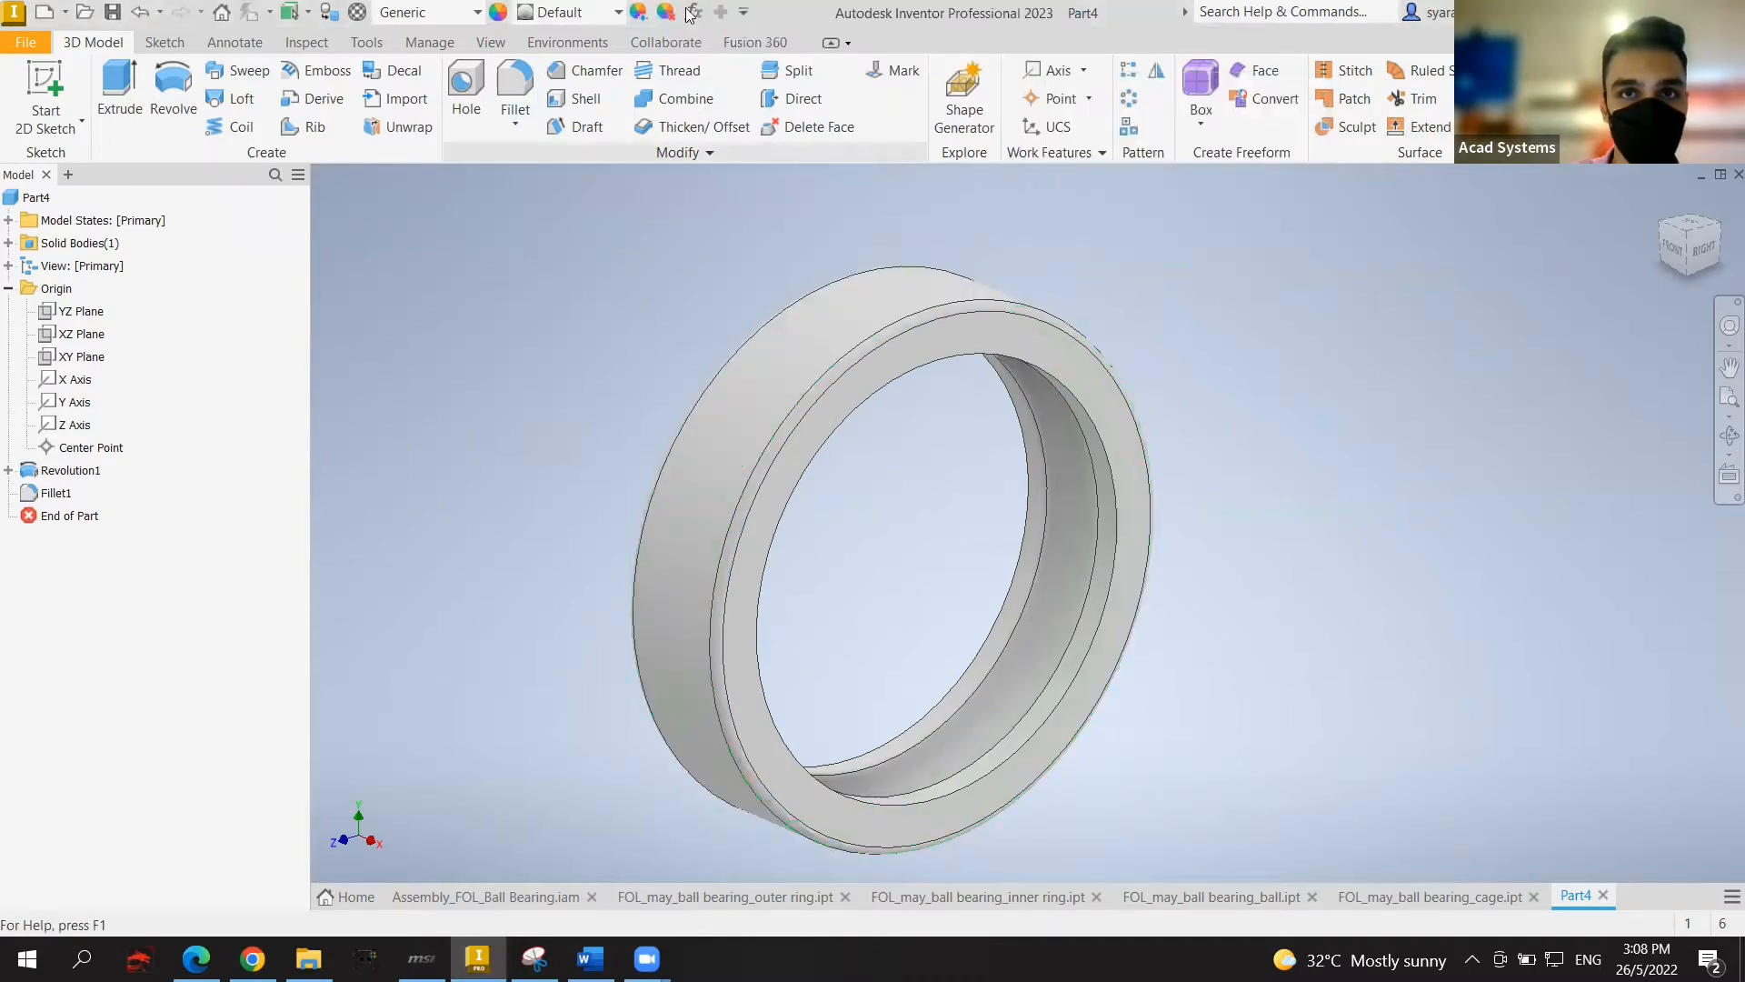
# Step: Give the ring the Chrome - Polished appearance from the quick access appearance list
pyautogui.click(618, 13)
pyautogui.click(617, 13)
pyautogui.click(617, 12)
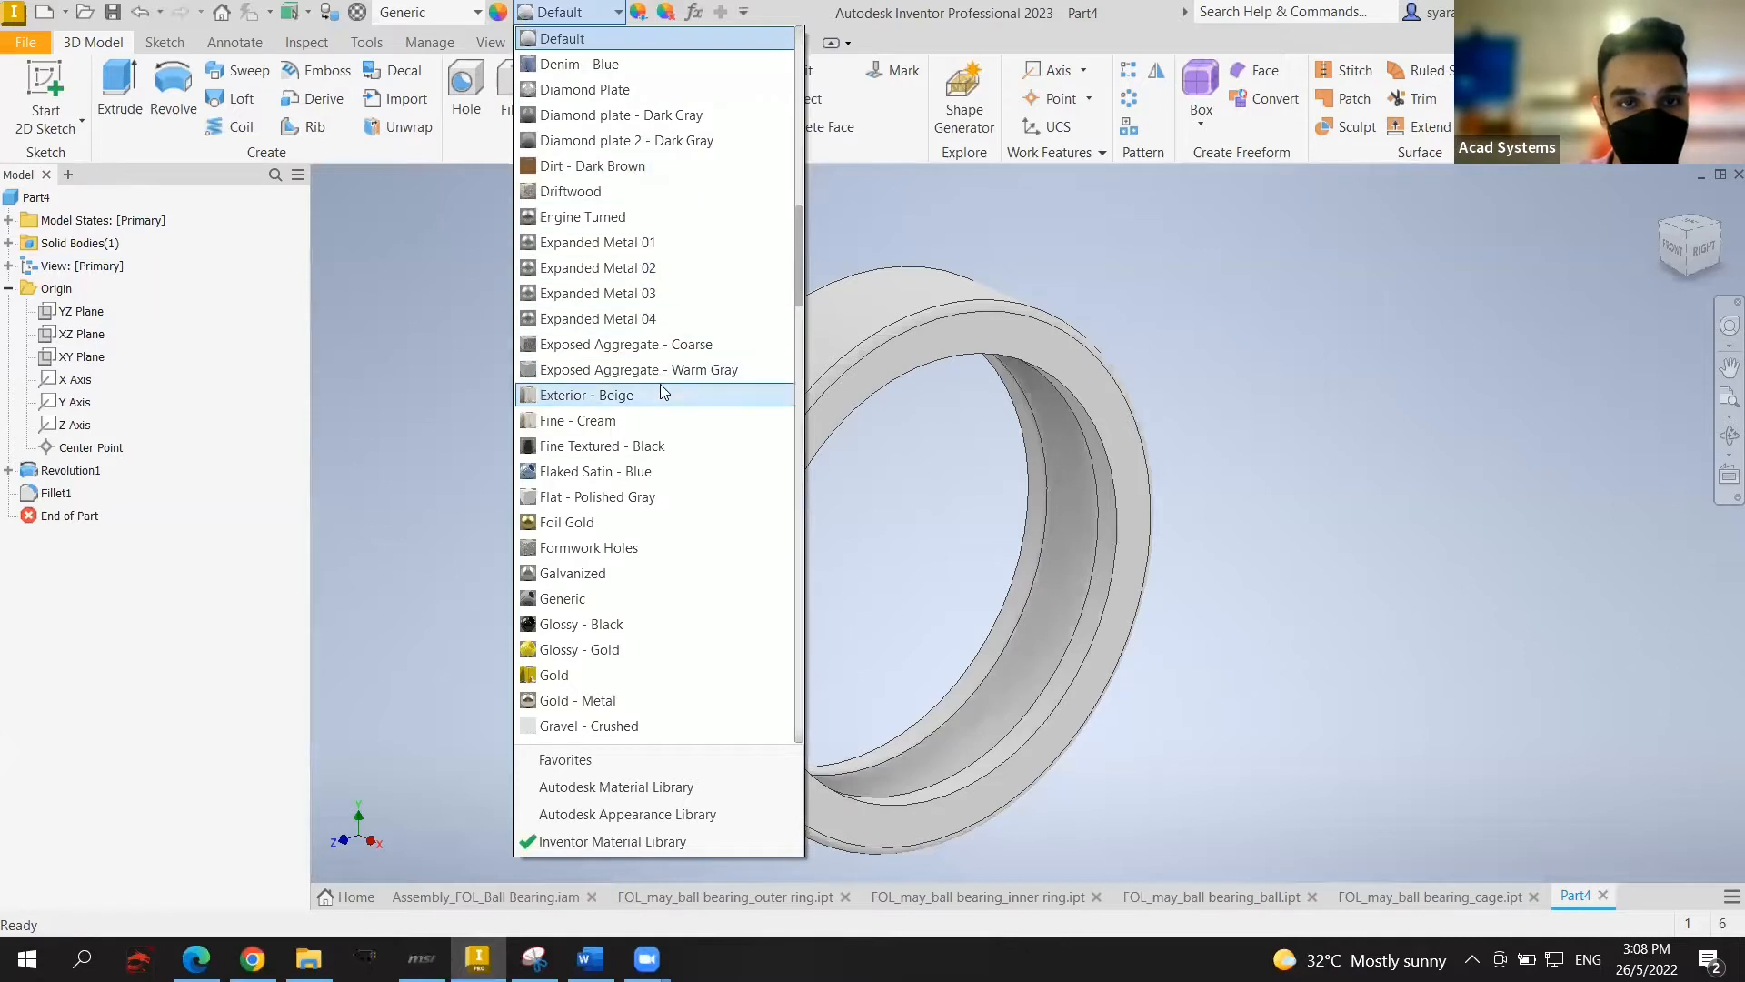
pyautogui.scroll(-3, 641, 354)
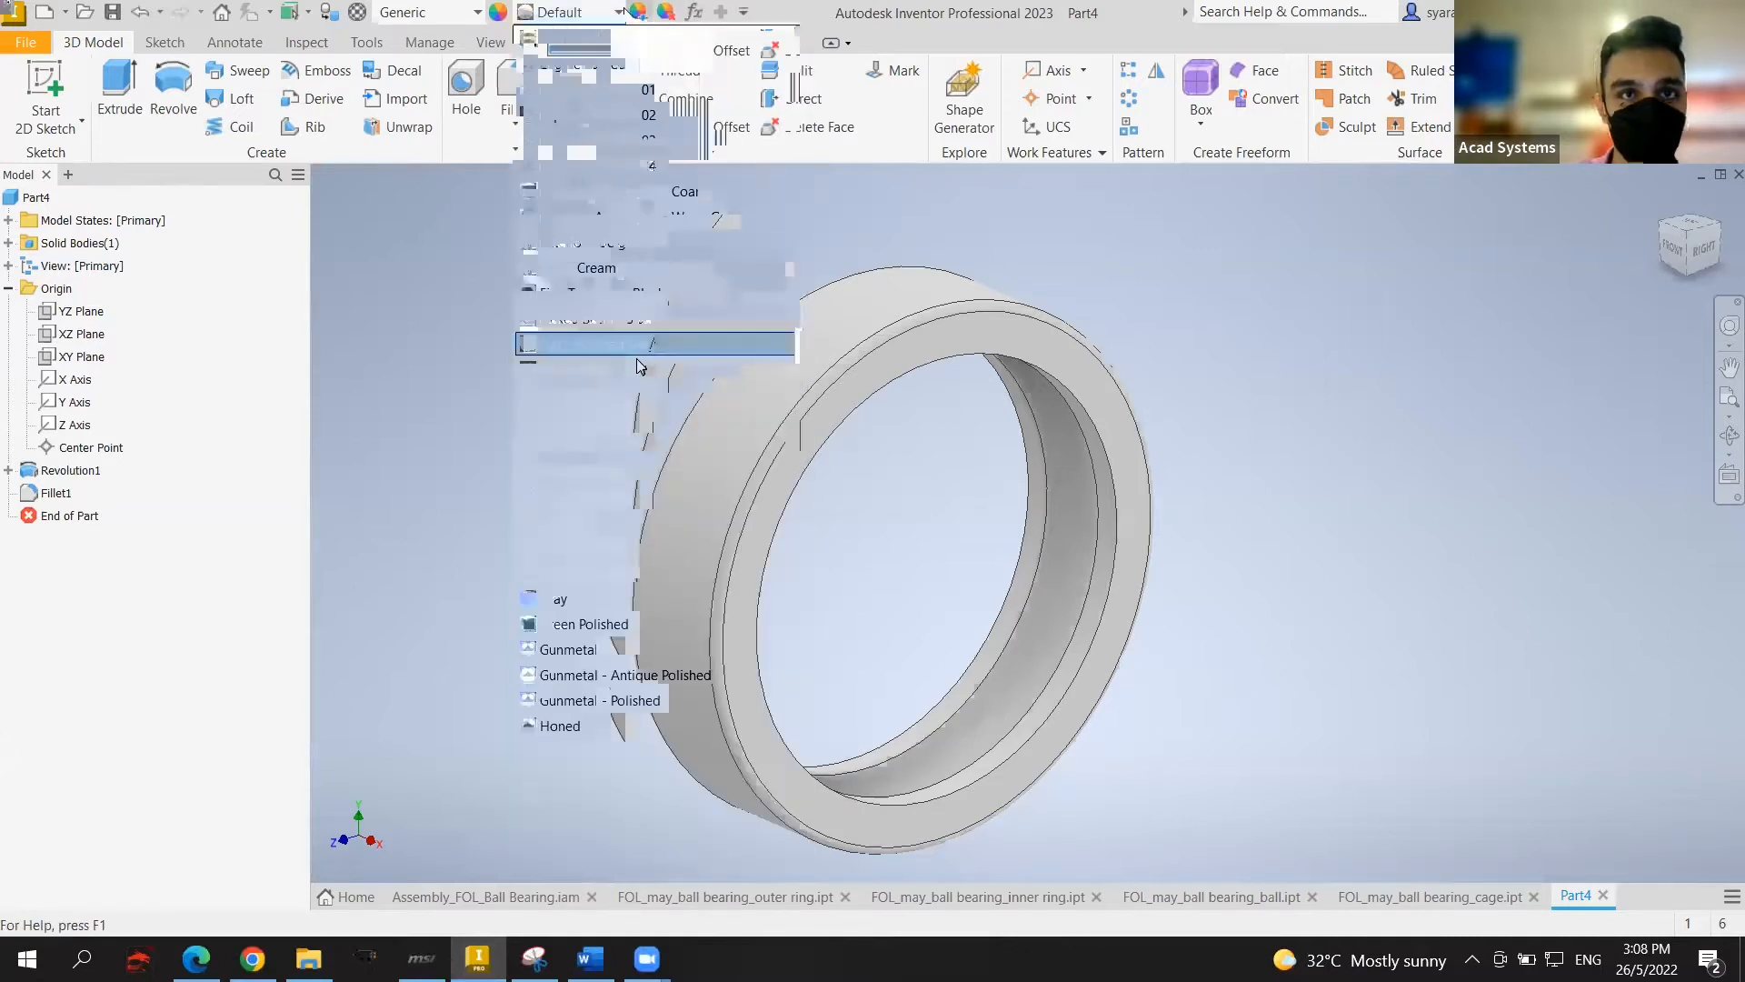
pyautogui.scroll(-2, 633, 600)
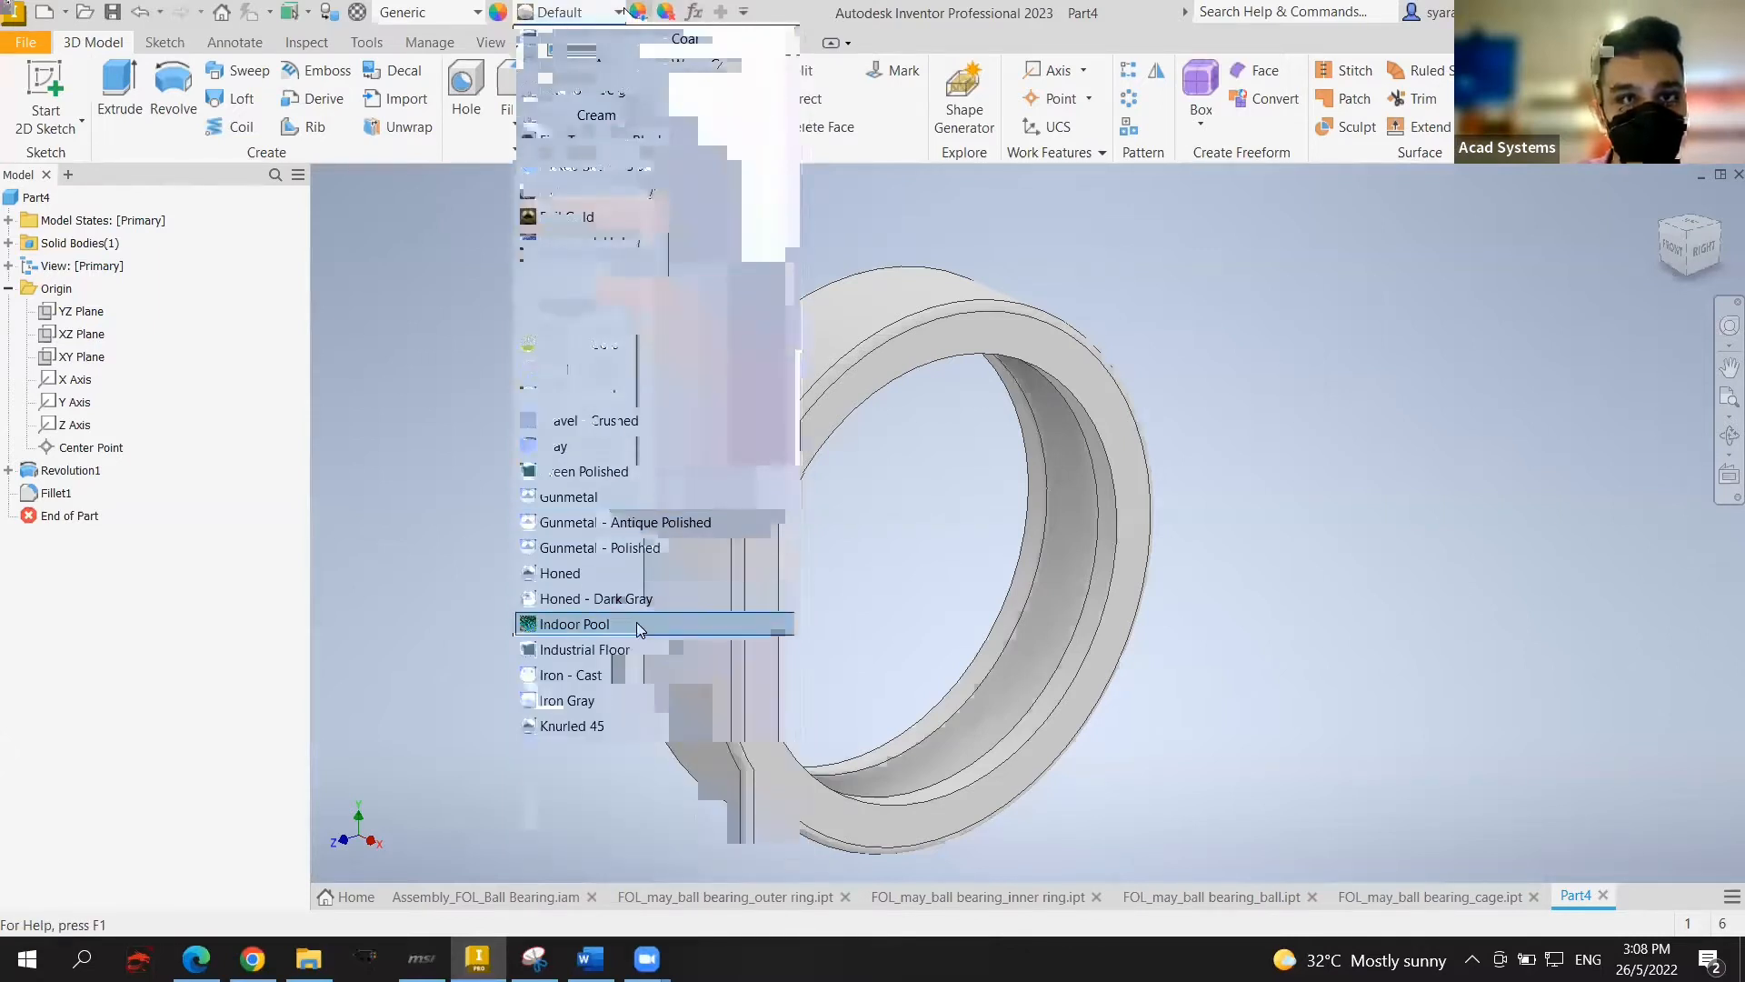
pyautogui.scroll(2, 602, 300)
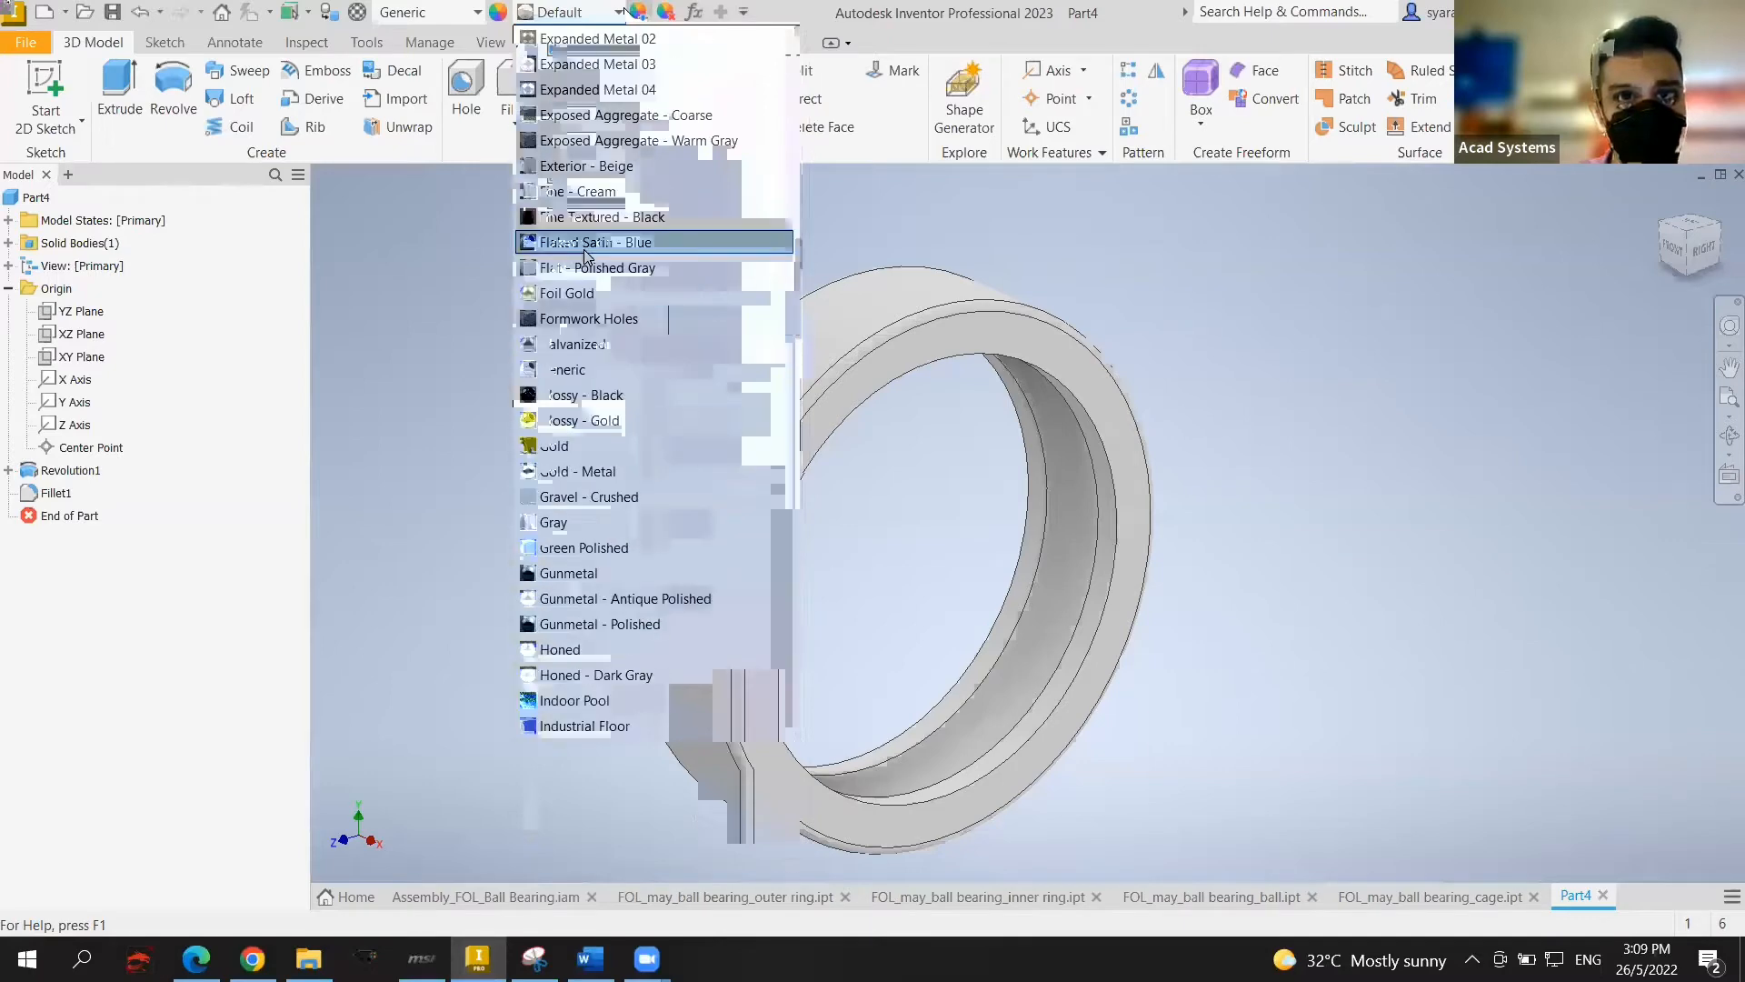
pyautogui.scroll(-3, 618, 382)
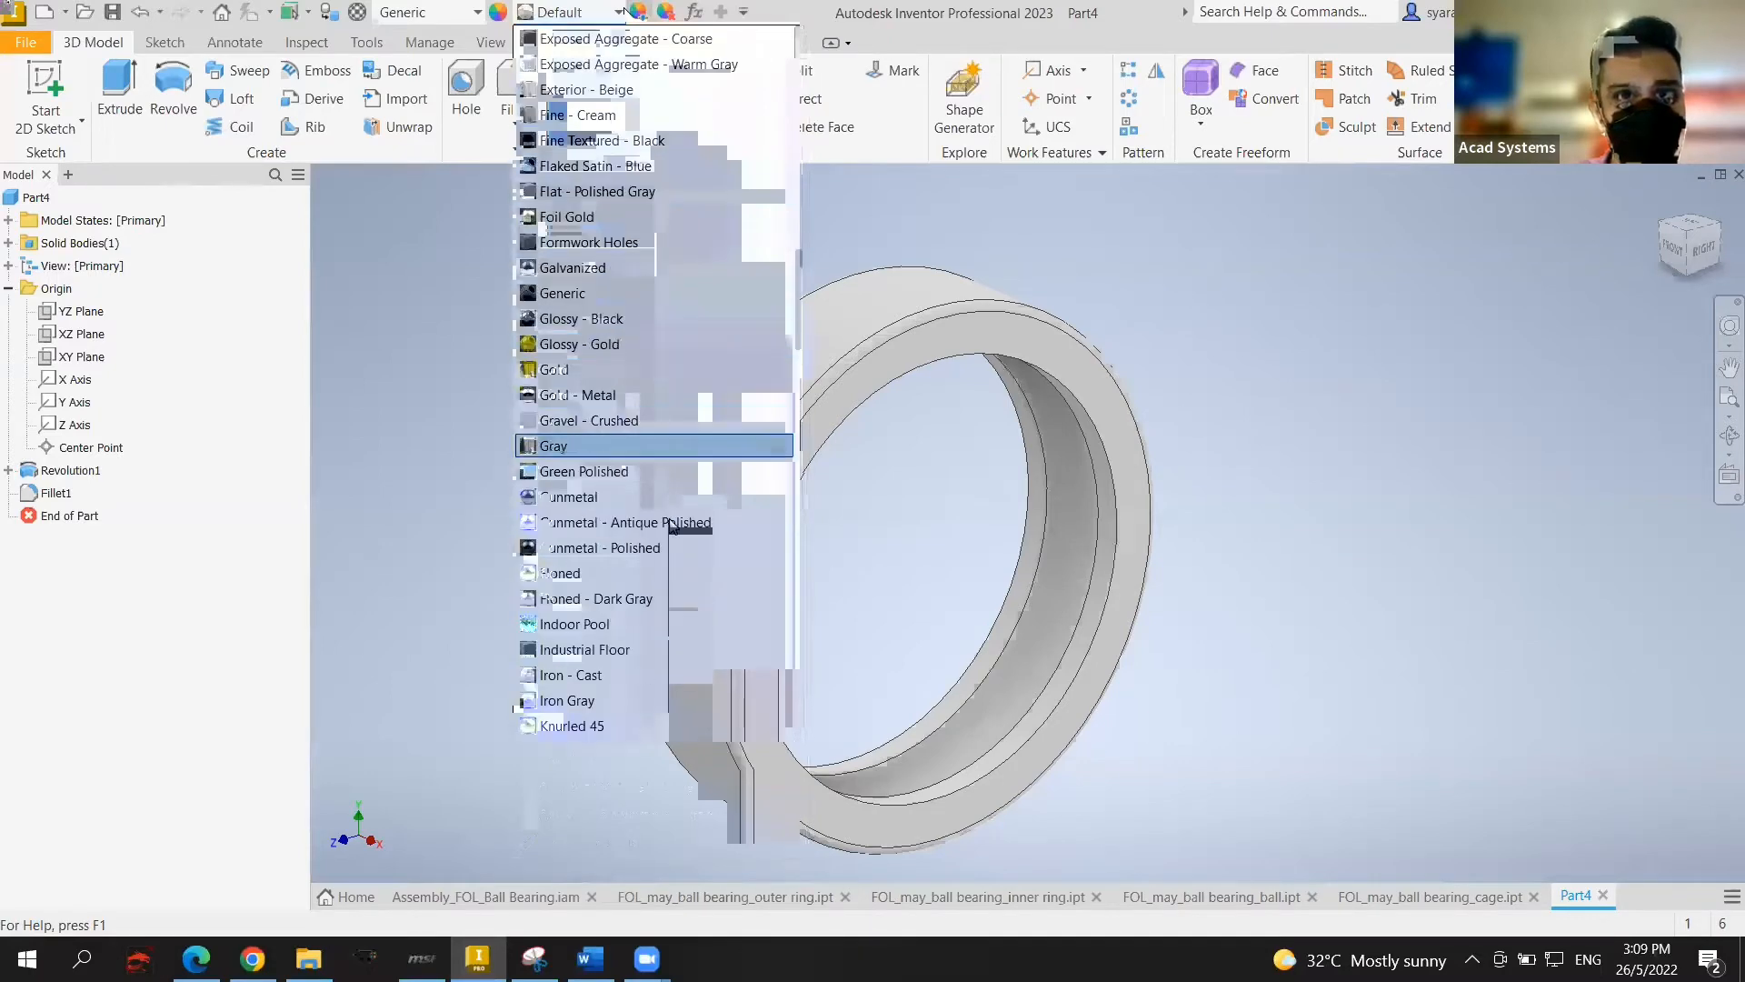
pyautogui.scroll(10, 642, 552)
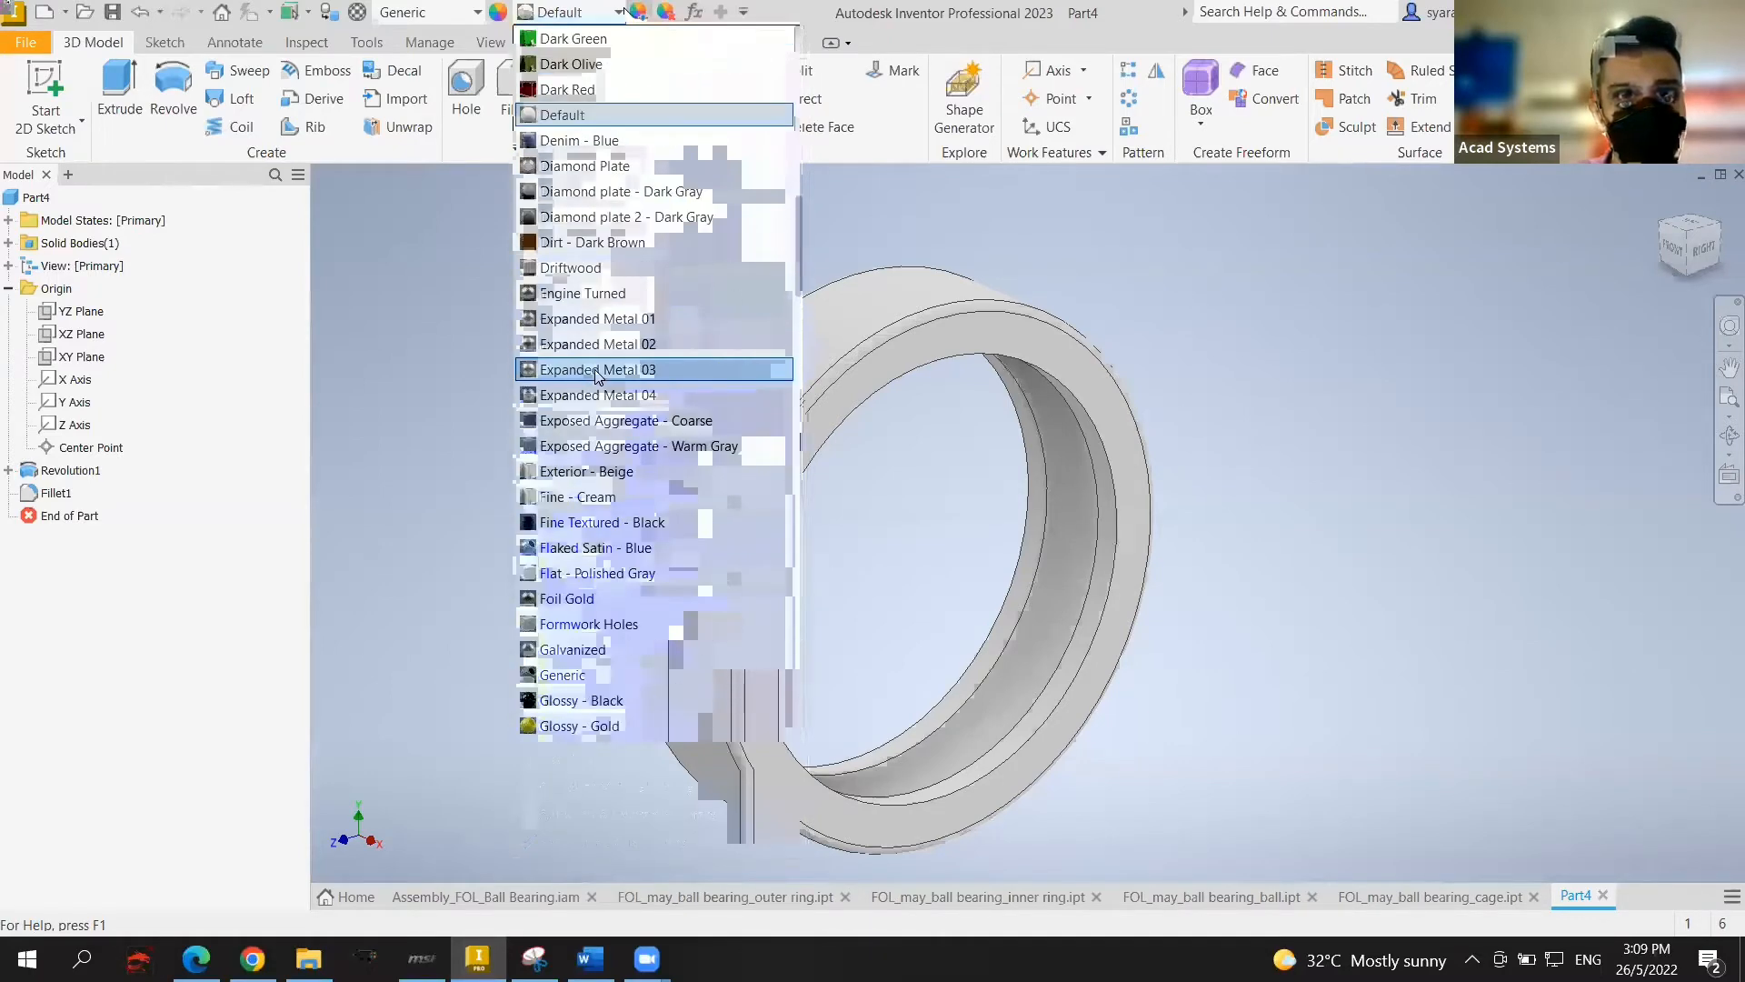
pyautogui.scroll(5, 599, 350)
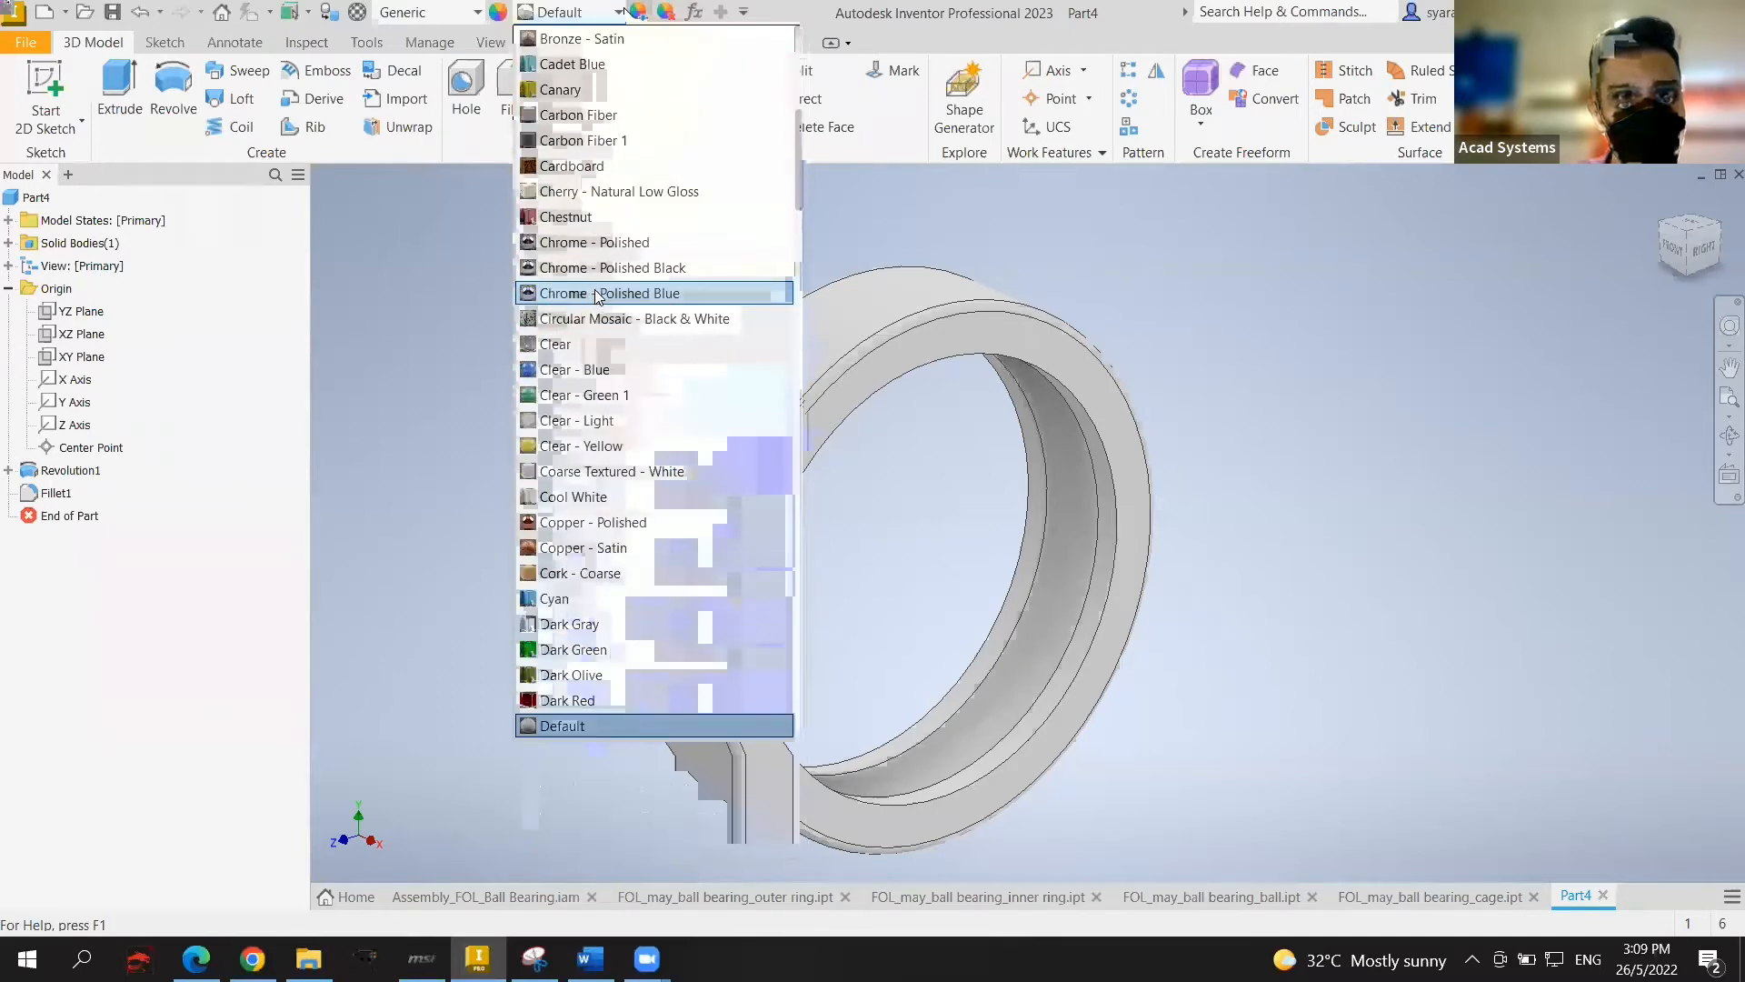
pyautogui.click(640, 249)
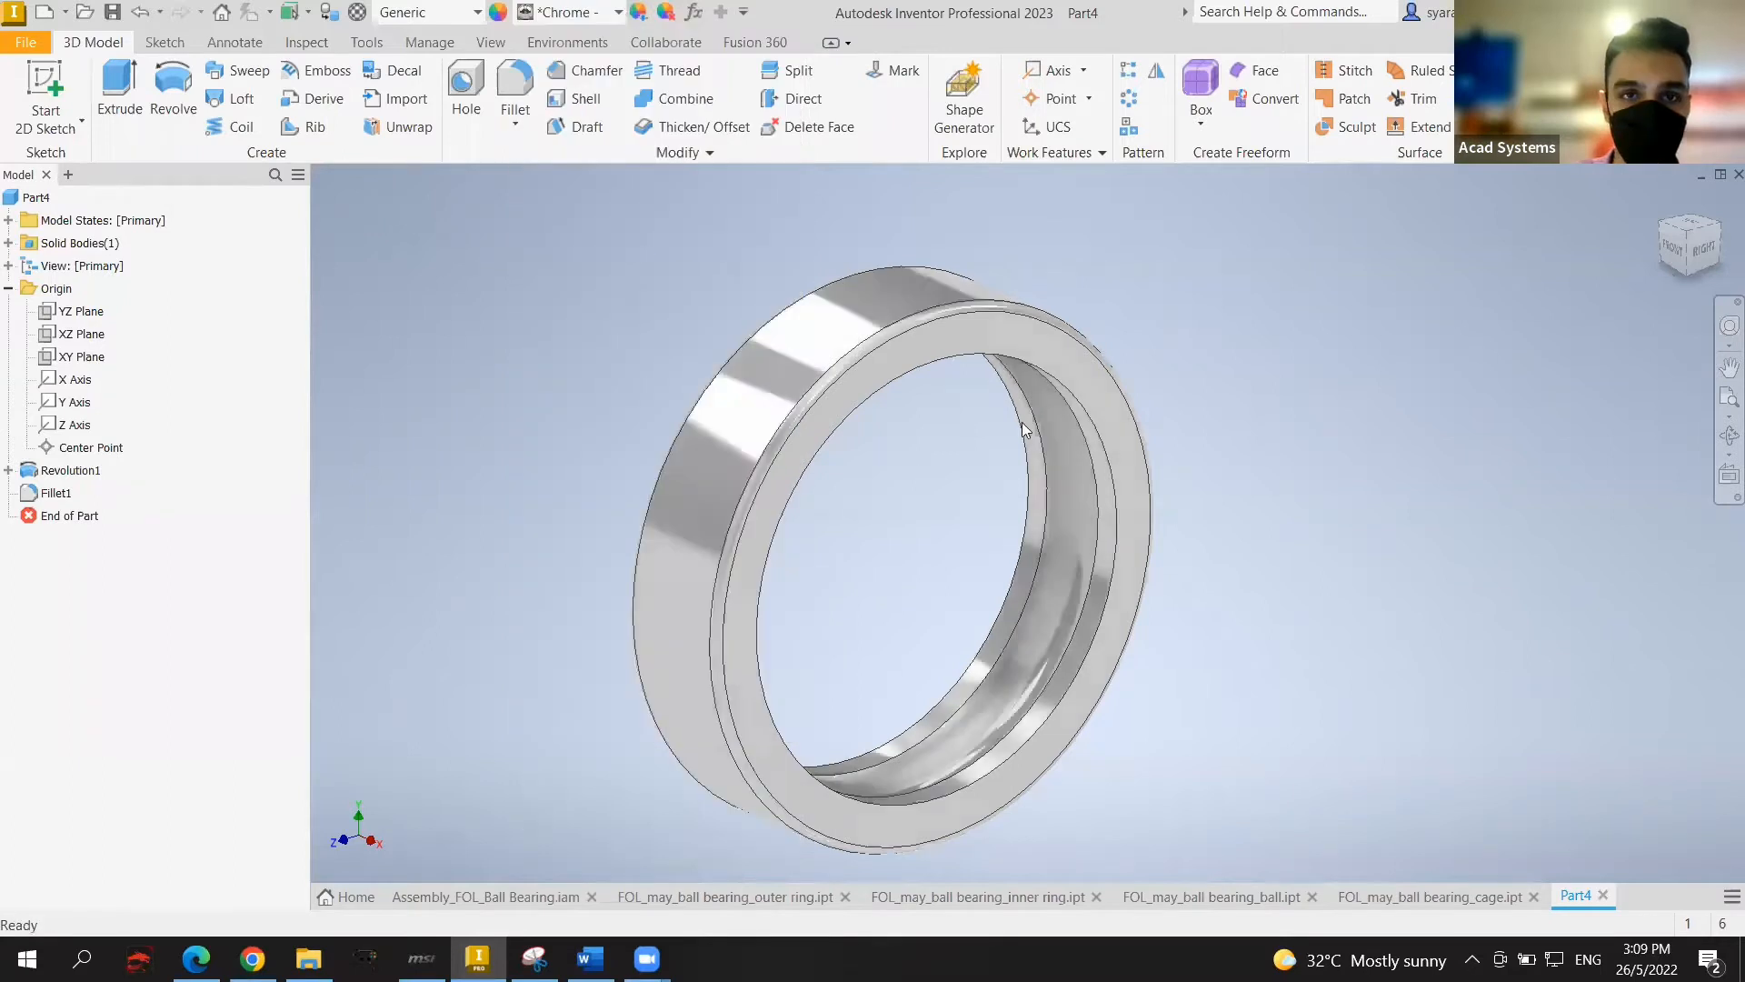
pyautogui.moveTo(1294, 417); pyautogui.dragTo(1328, 373, button='middle')
pyautogui.scroll(2, 1242, 369)
pyautogui.scroll(-3, 1242, 369)
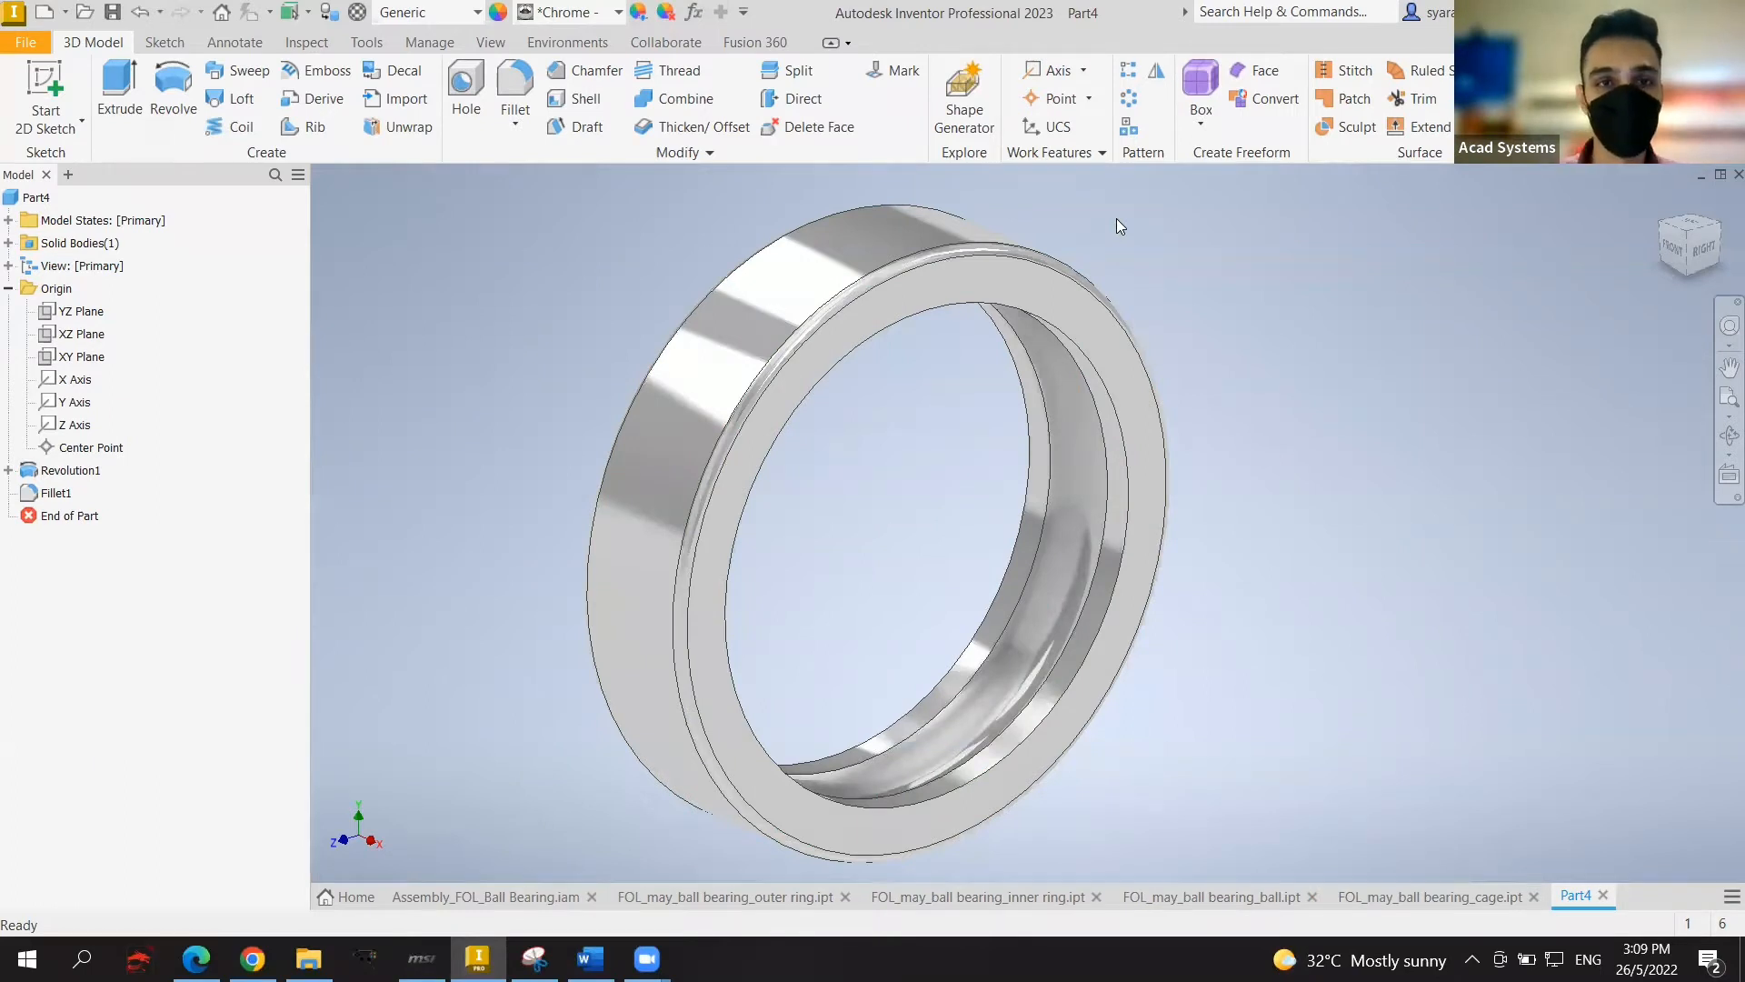
# Step: Save the part as 'outer ring'
pyautogui.click(112, 15)
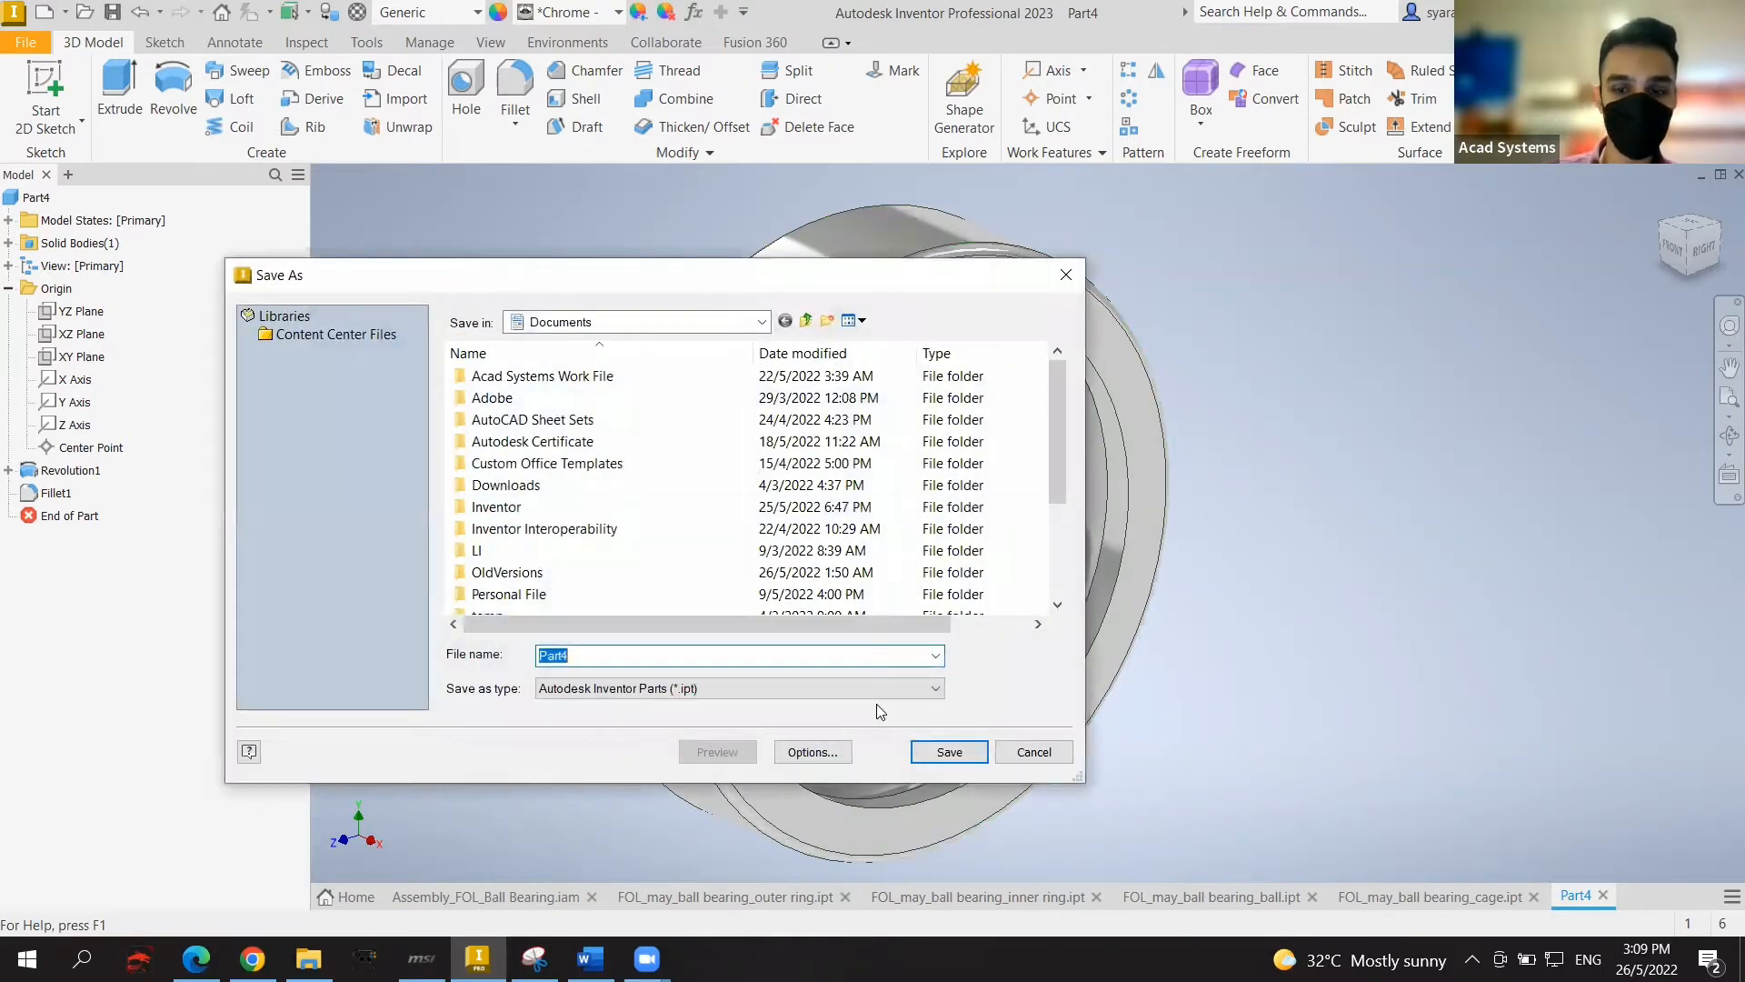
pyautogui.write('outer ring')
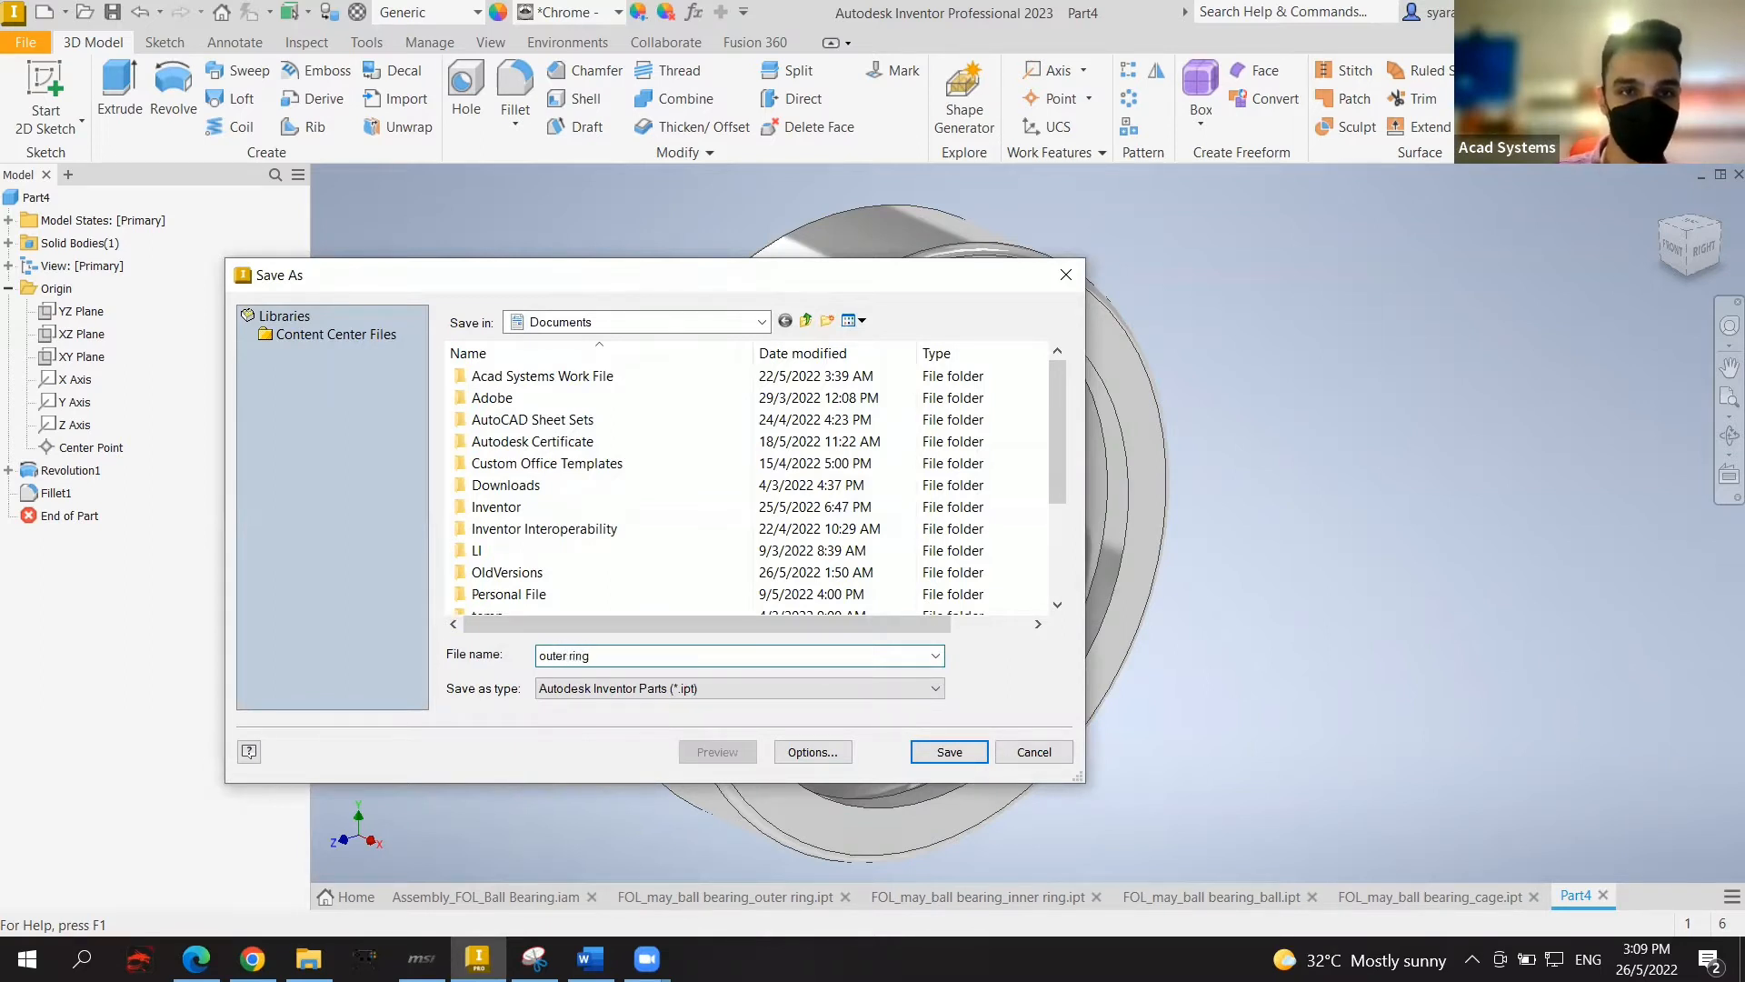
pyautogui.click(947, 753)
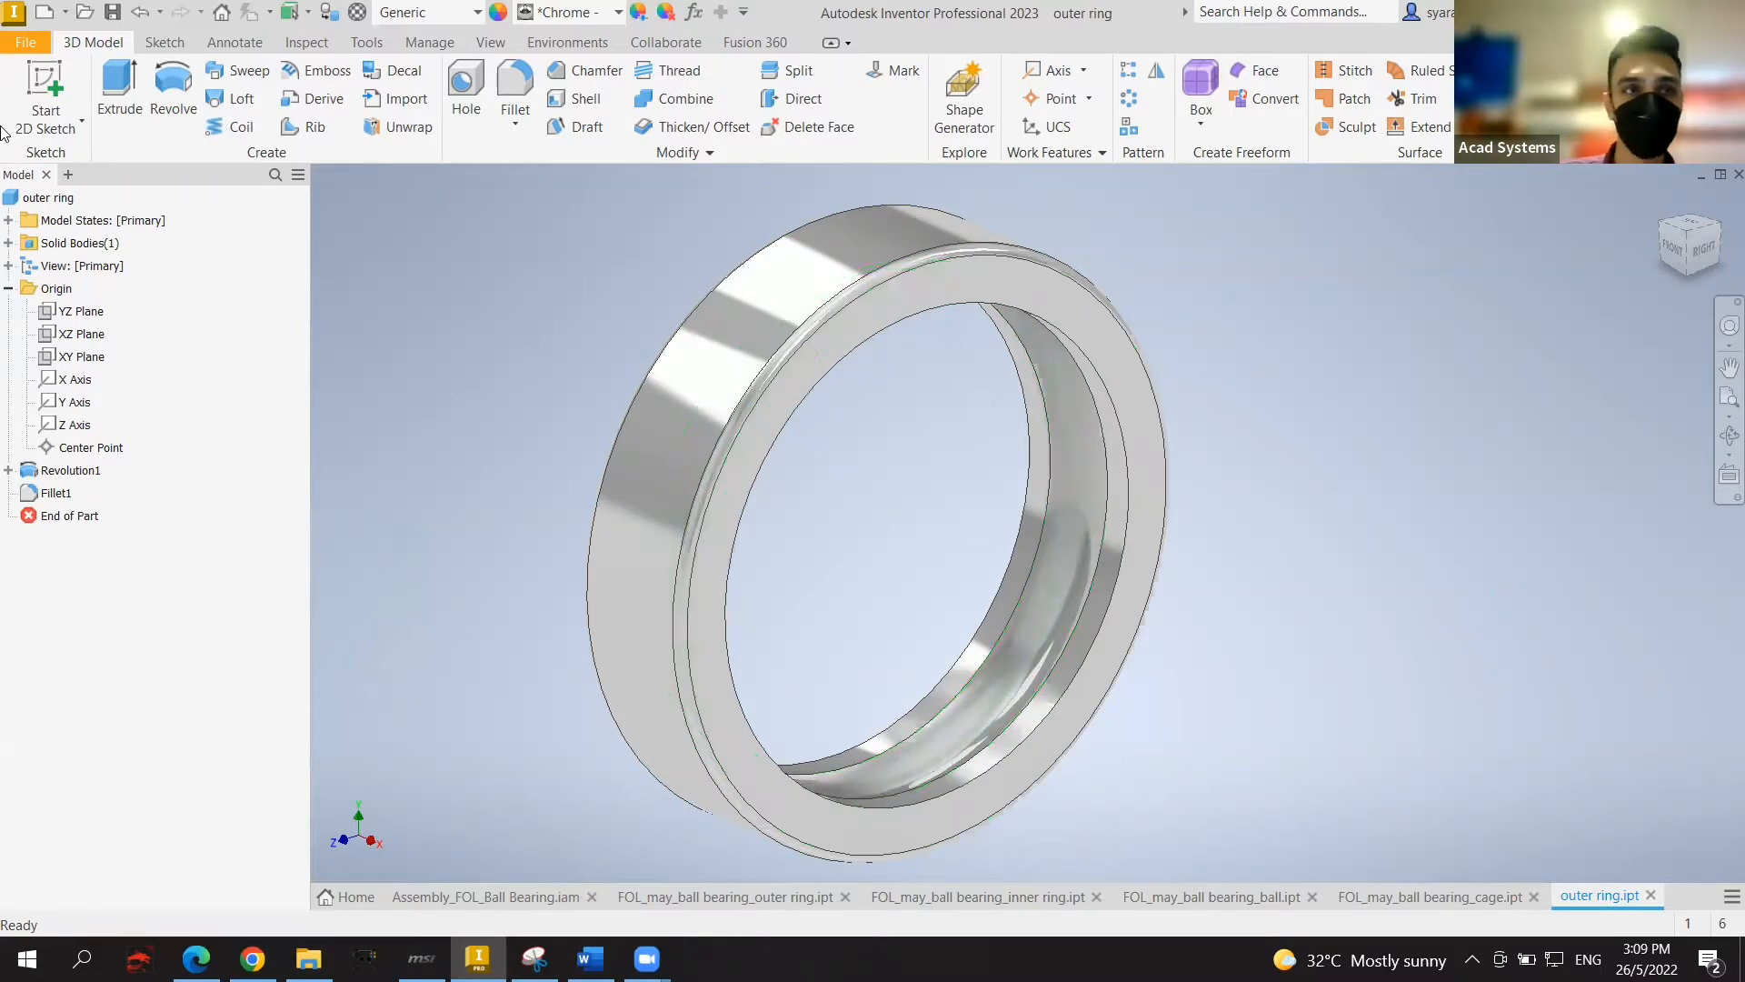
# Step: Start a new part, Part5, from the Standard (mm).ipt template
pyautogui.click(40, 40)
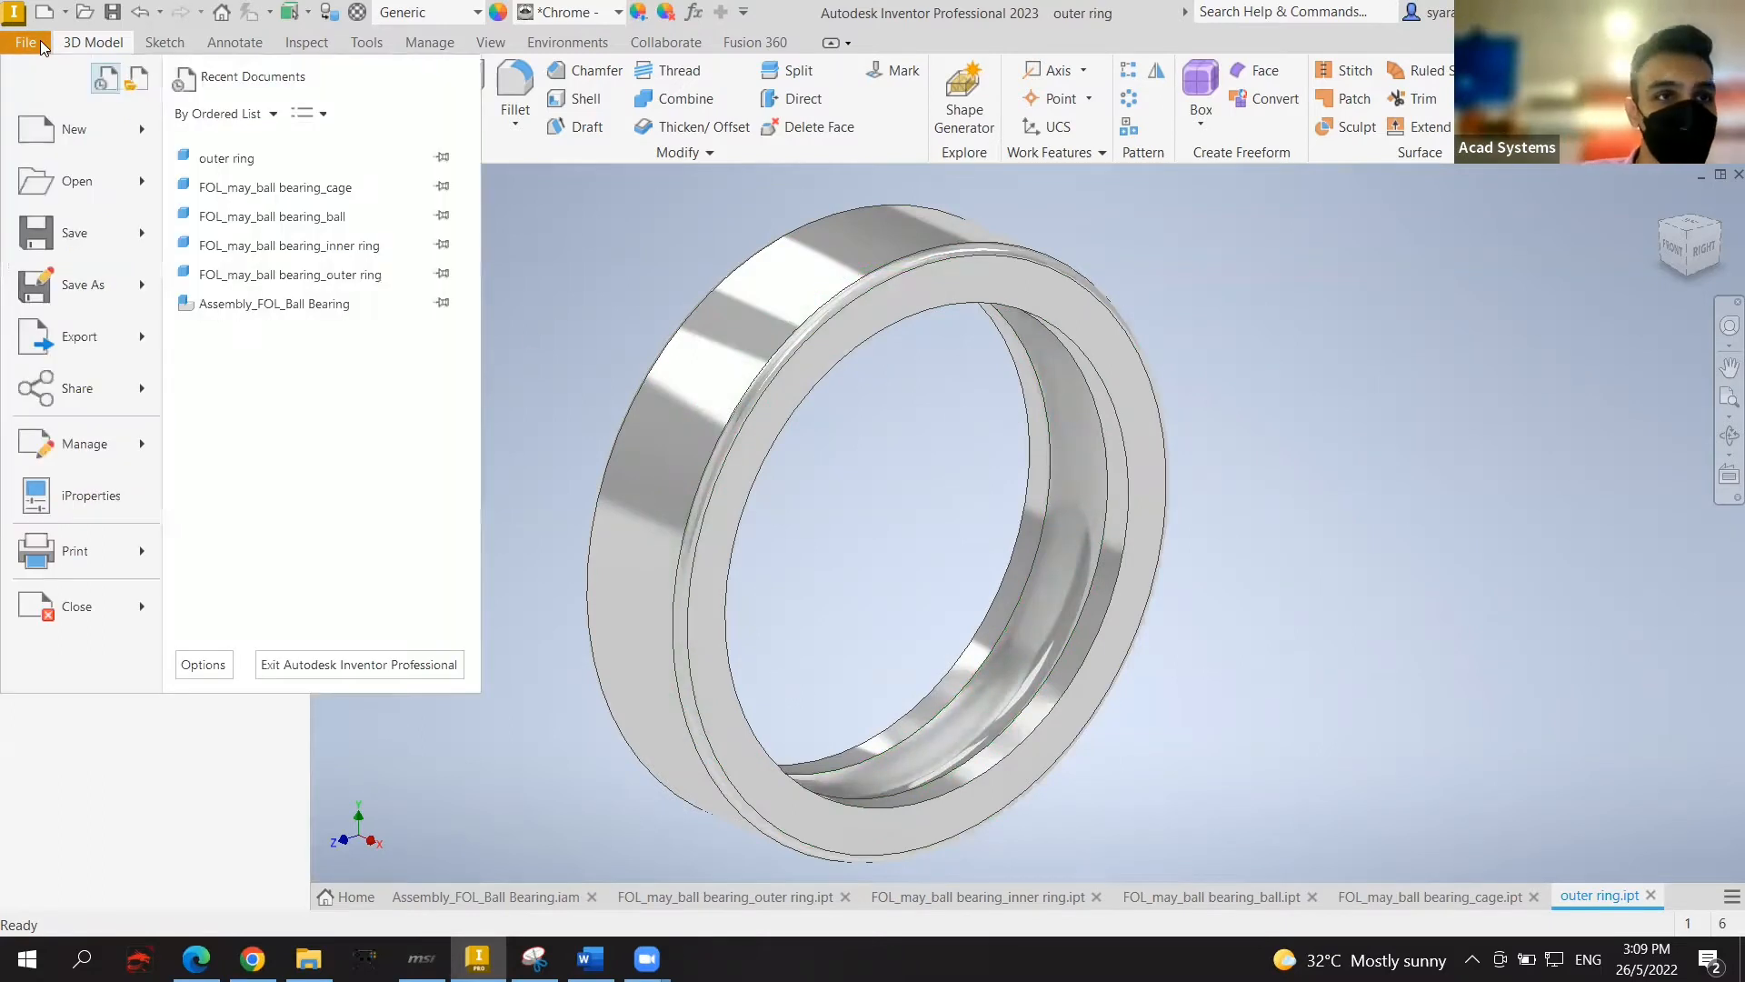
pyautogui.moveTo(153, 132)
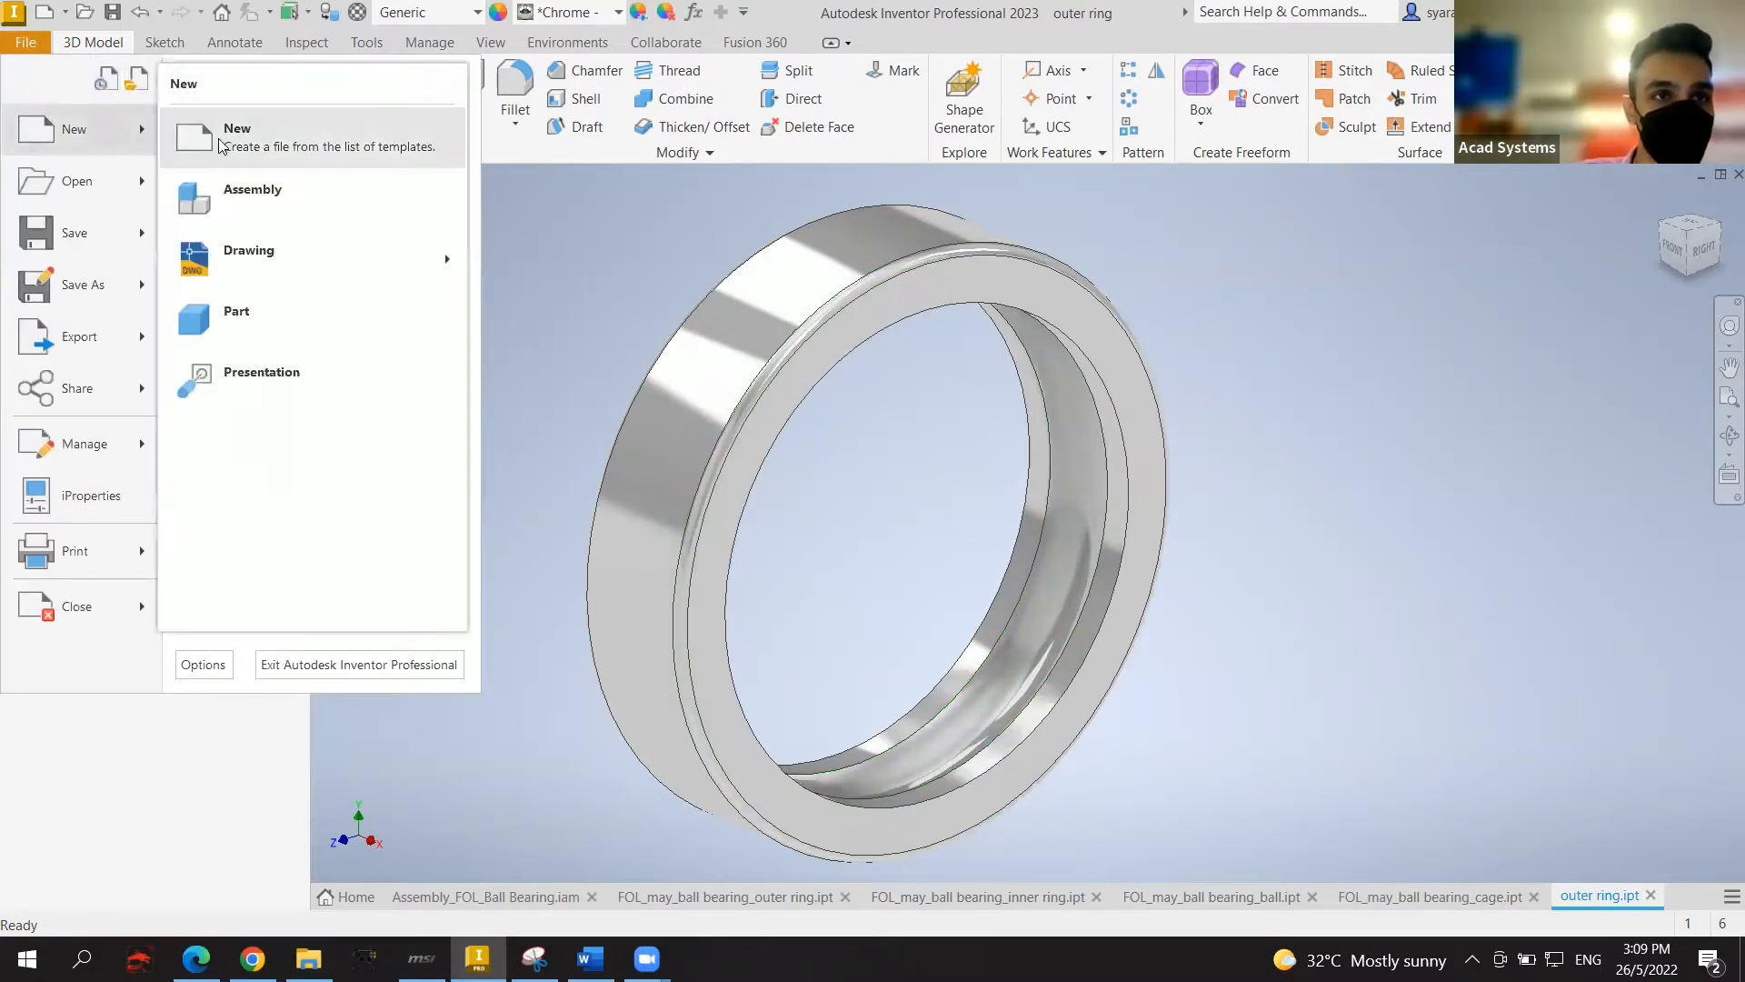
pyautogui.click(270, 161)
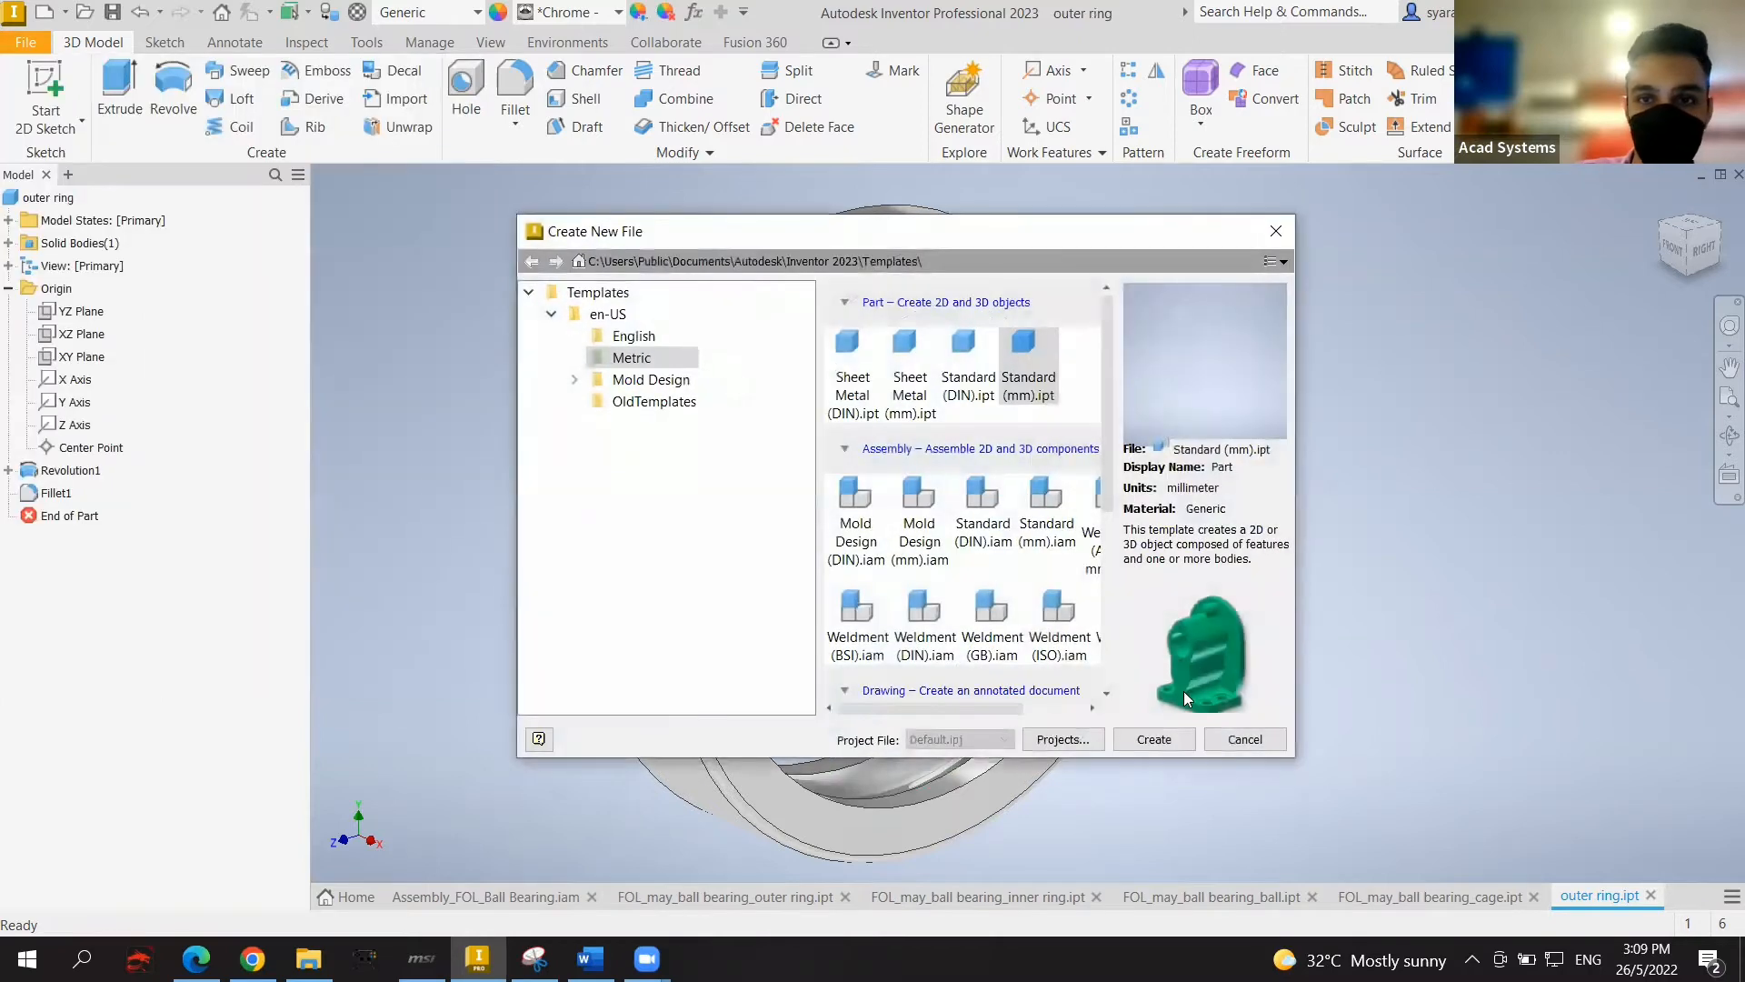
pyautogui.click(1150, 739)
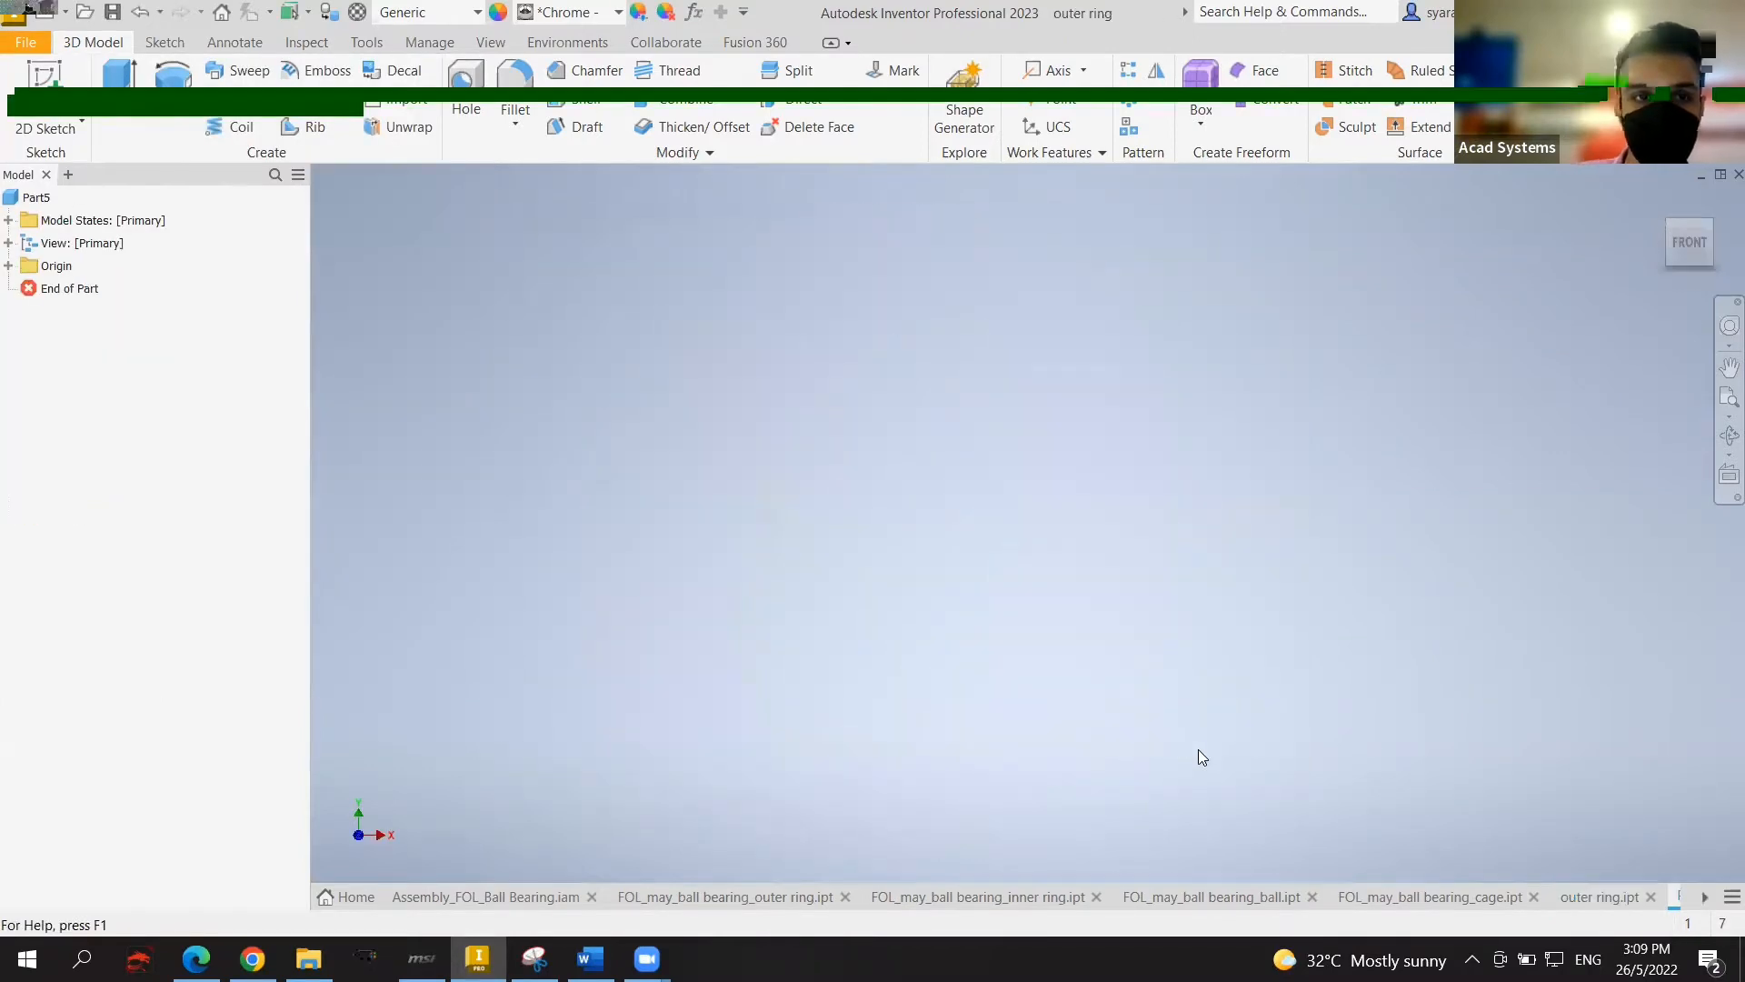
# Step: Sketch on the XY plane a 31 × 12 mm rectangle above the origin
pyautogui.click(47, 83)
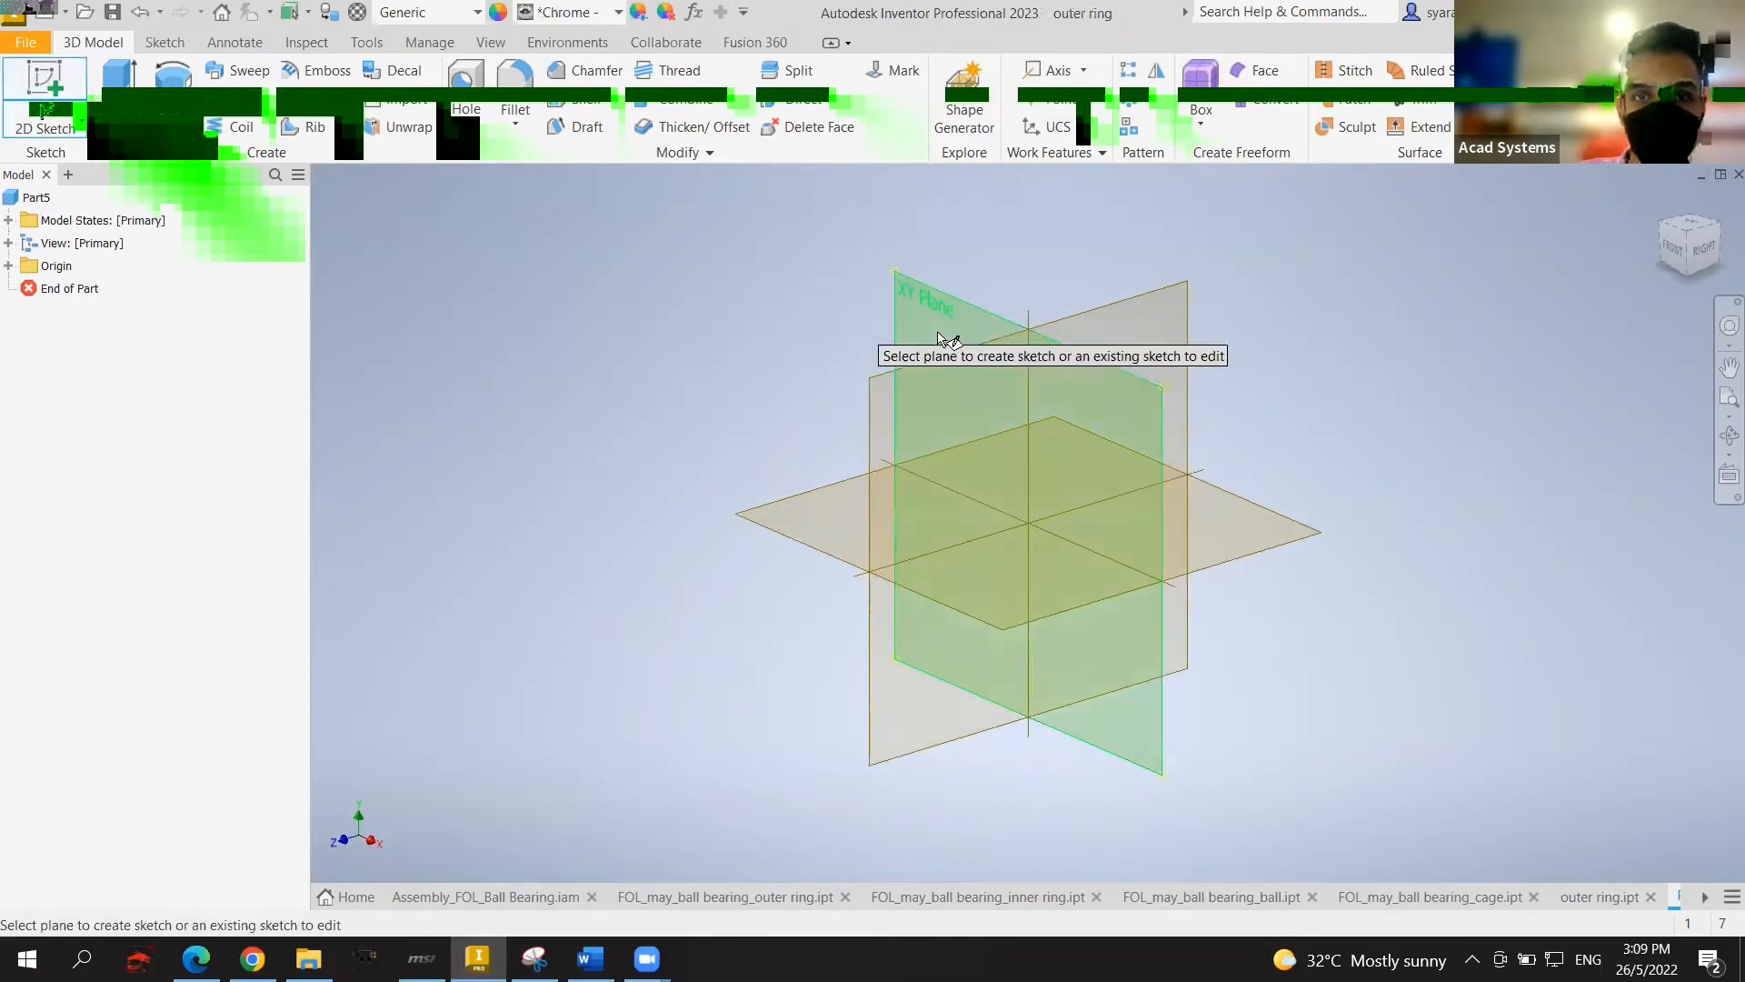
pyautogui.click(950, 320)
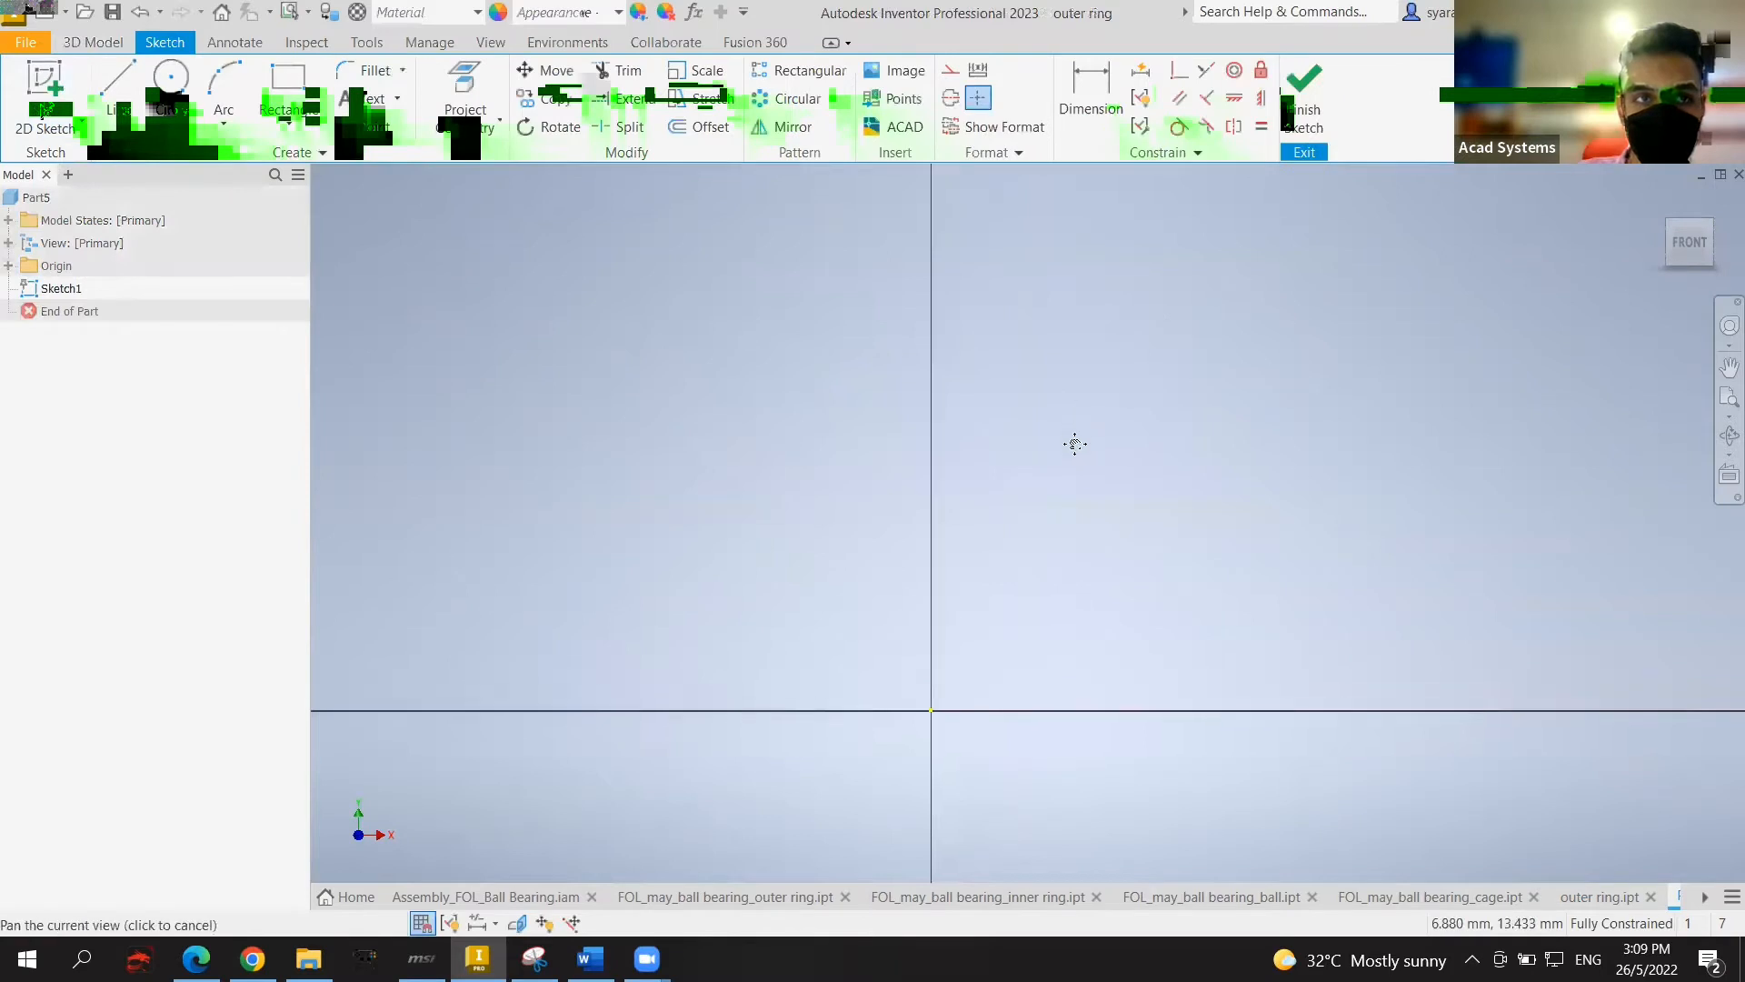
pyautogui.click(281, 85)
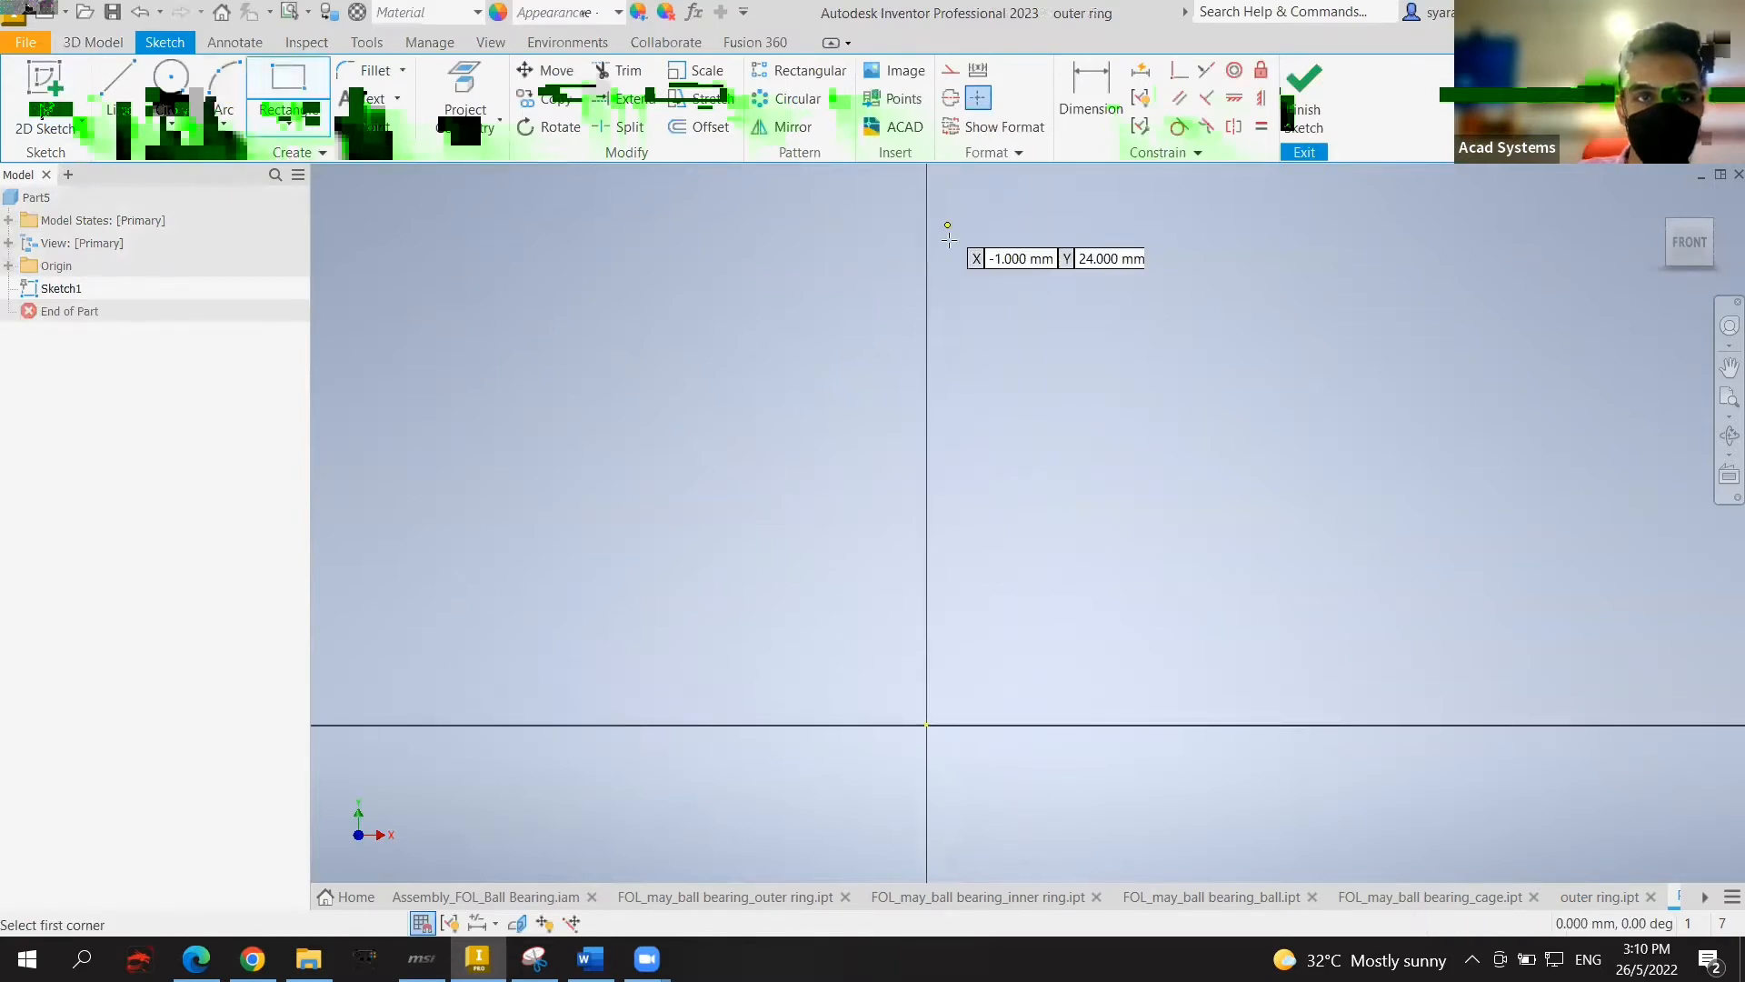
pyautogui.click(692, 246)
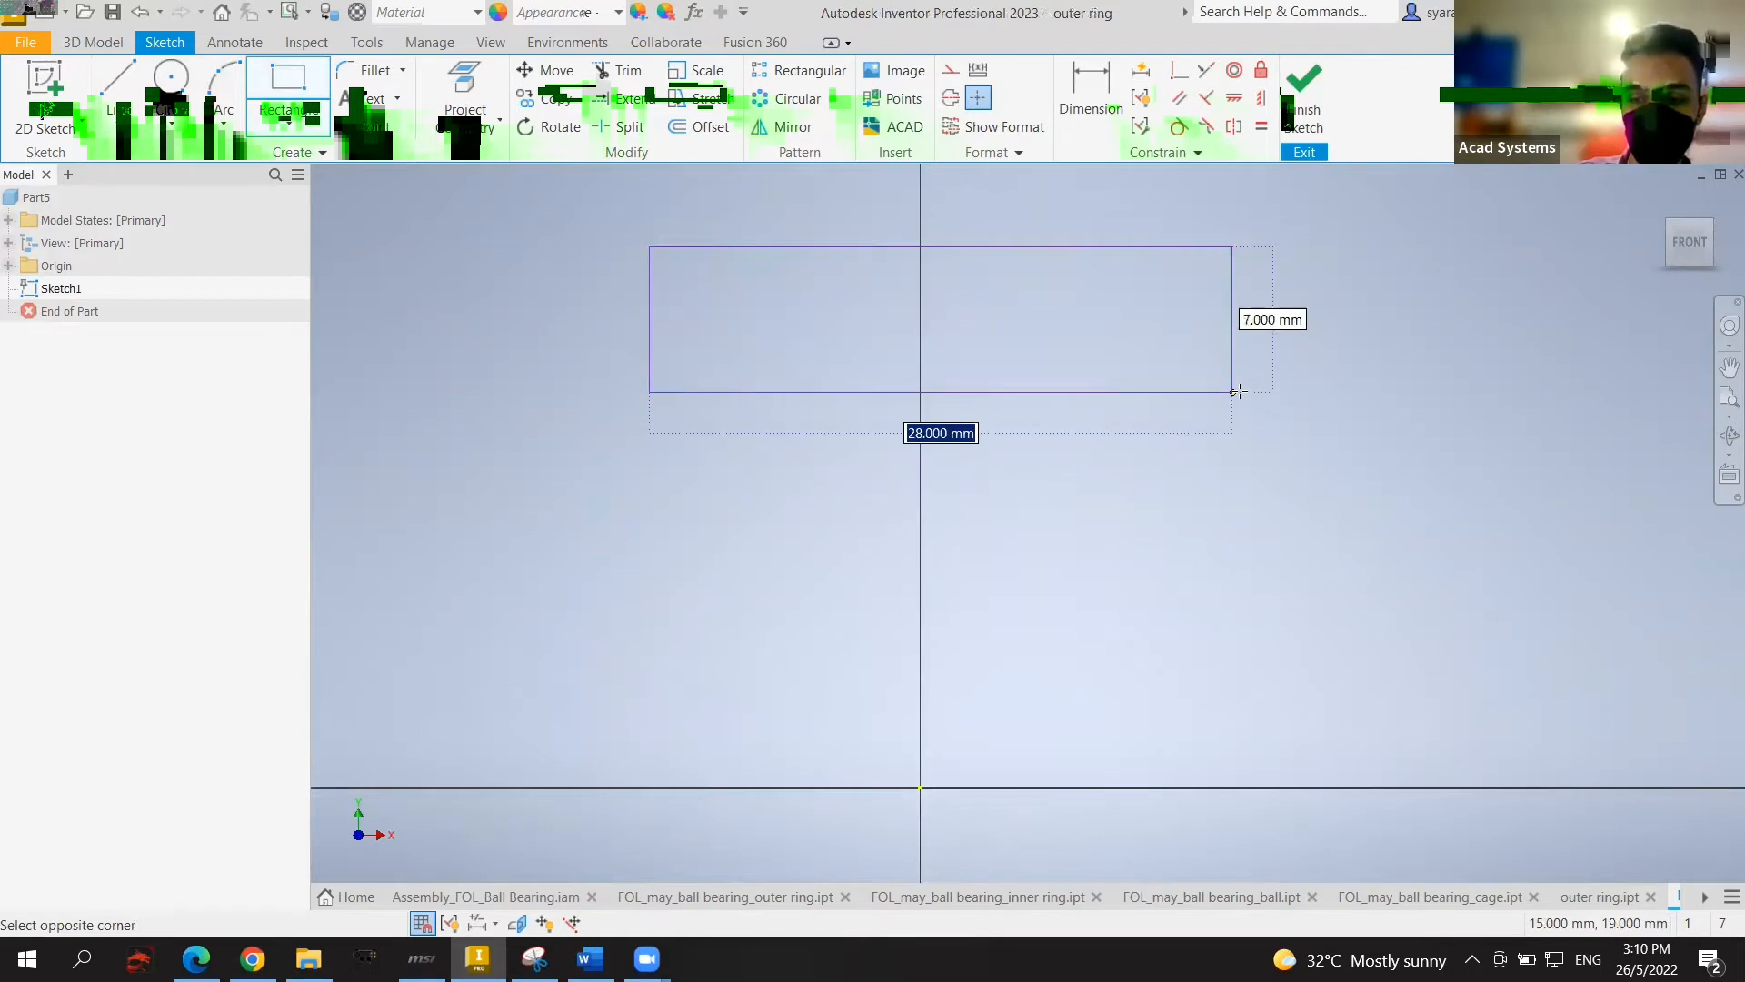
pyautogui.write('31')
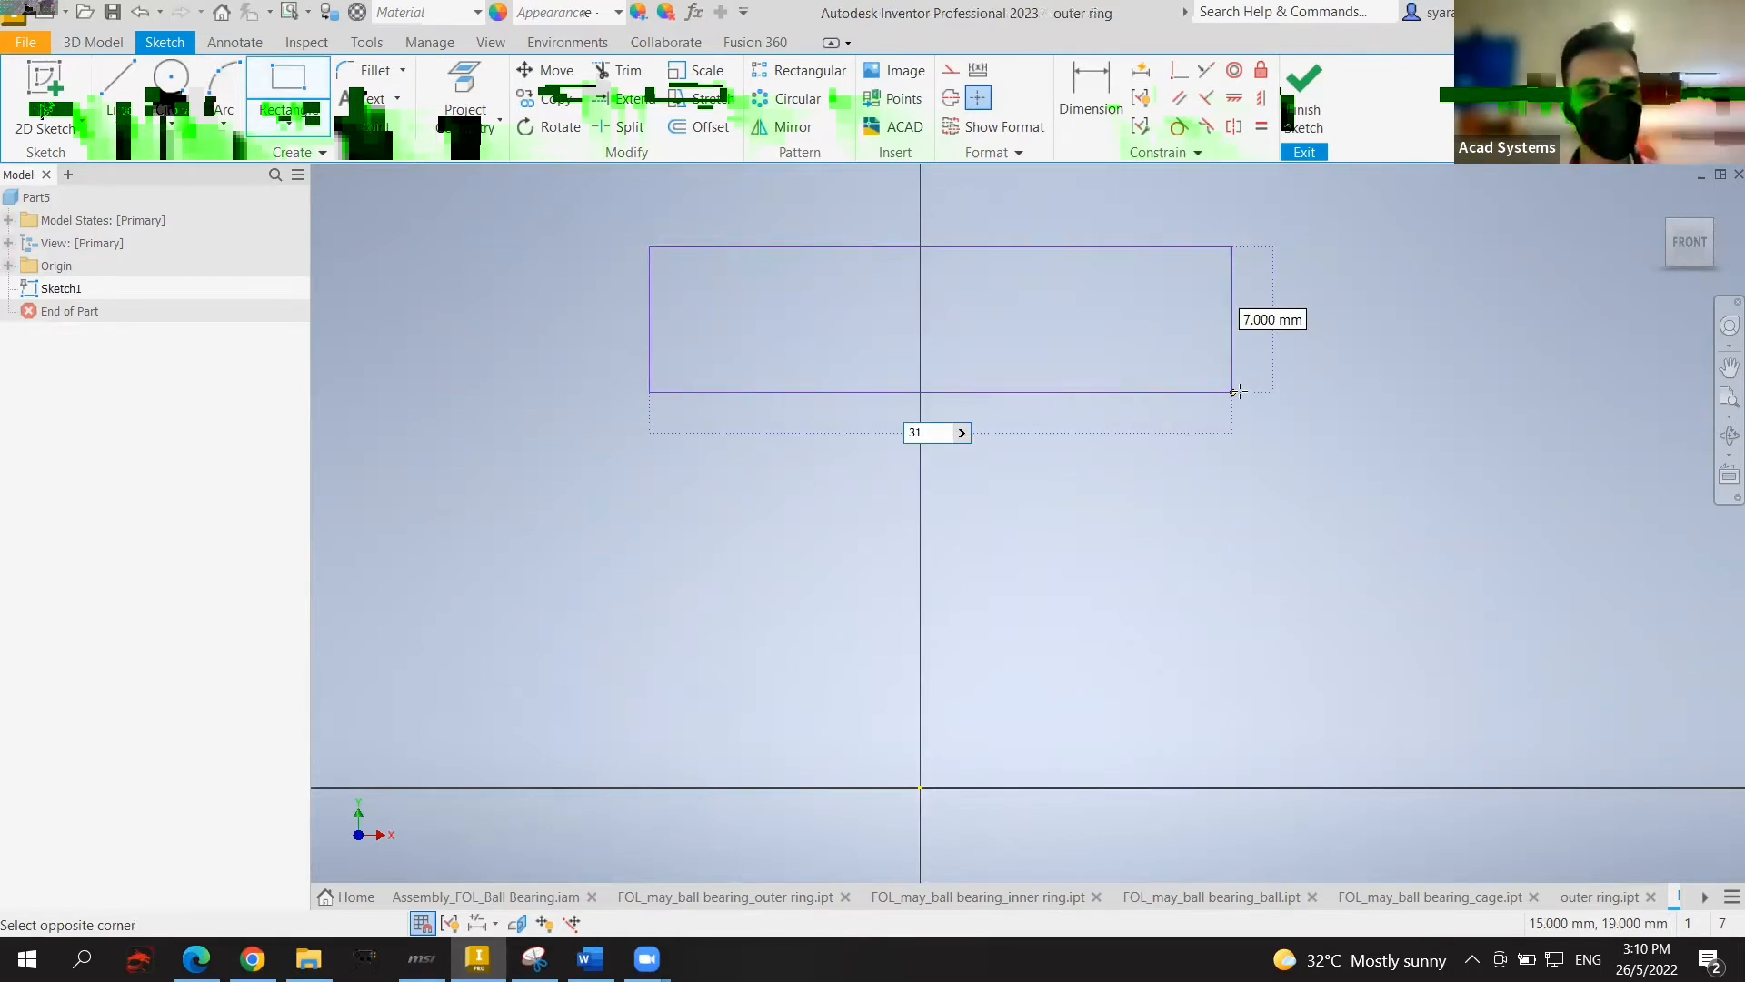
pyautogui.press('Tab')
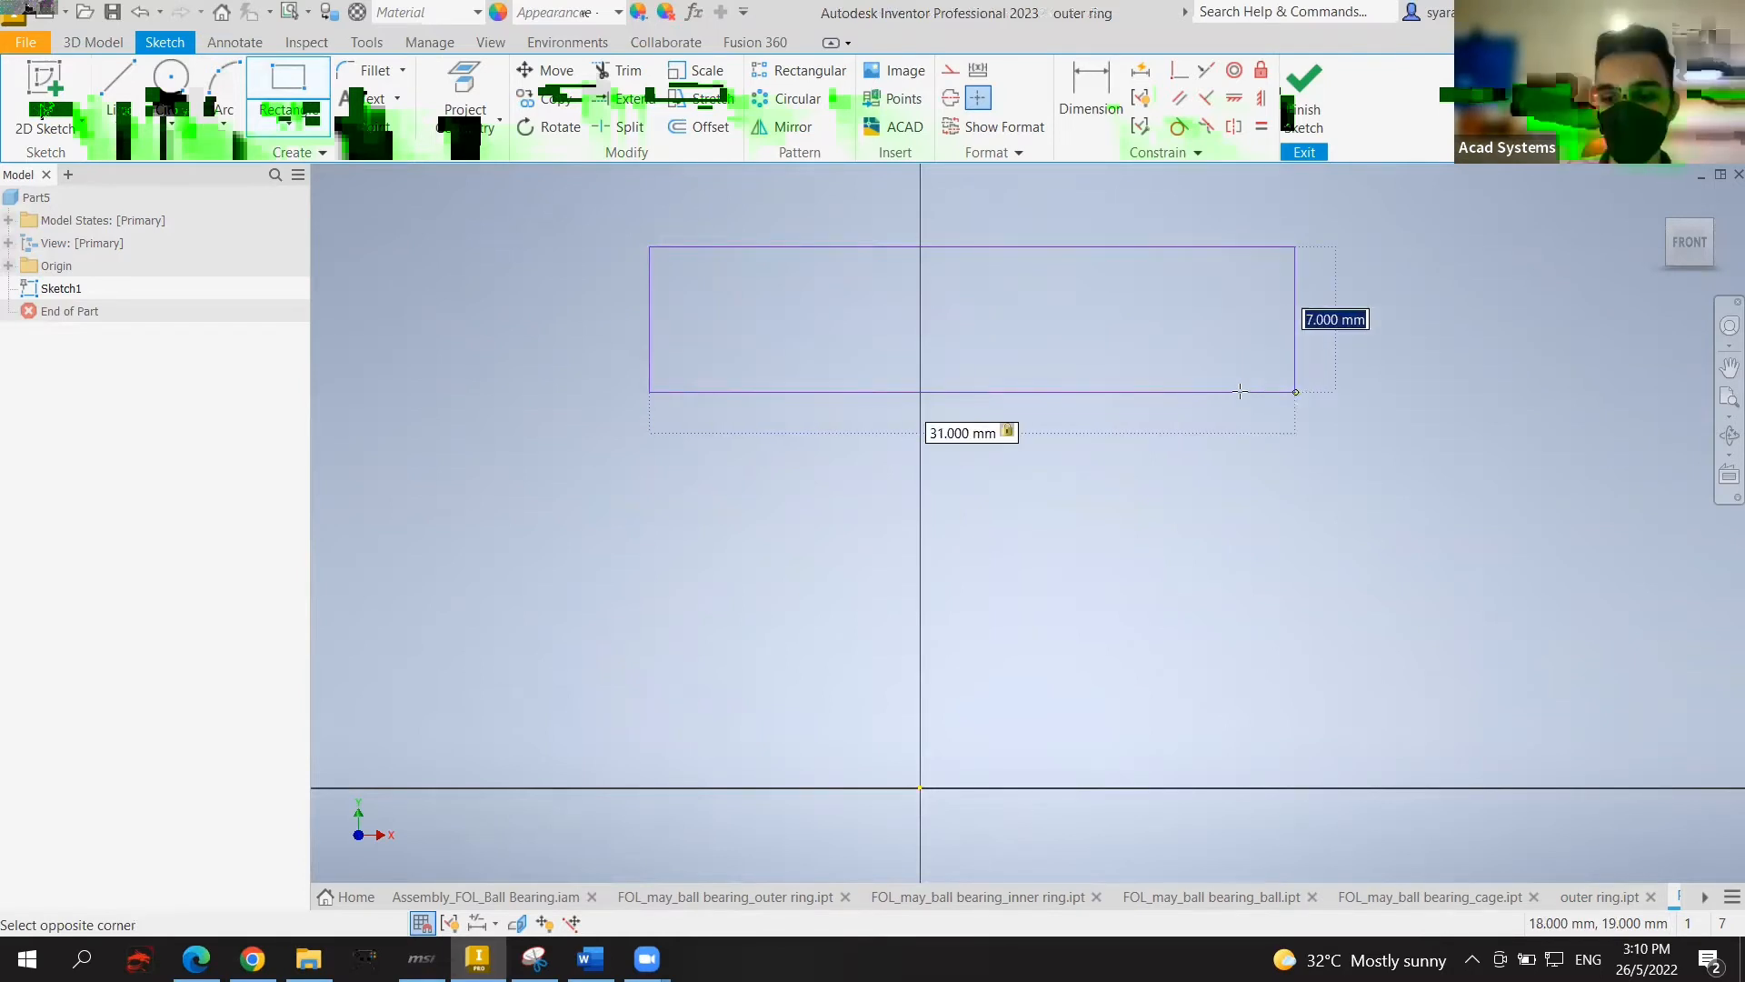
pyautogui.write('12')
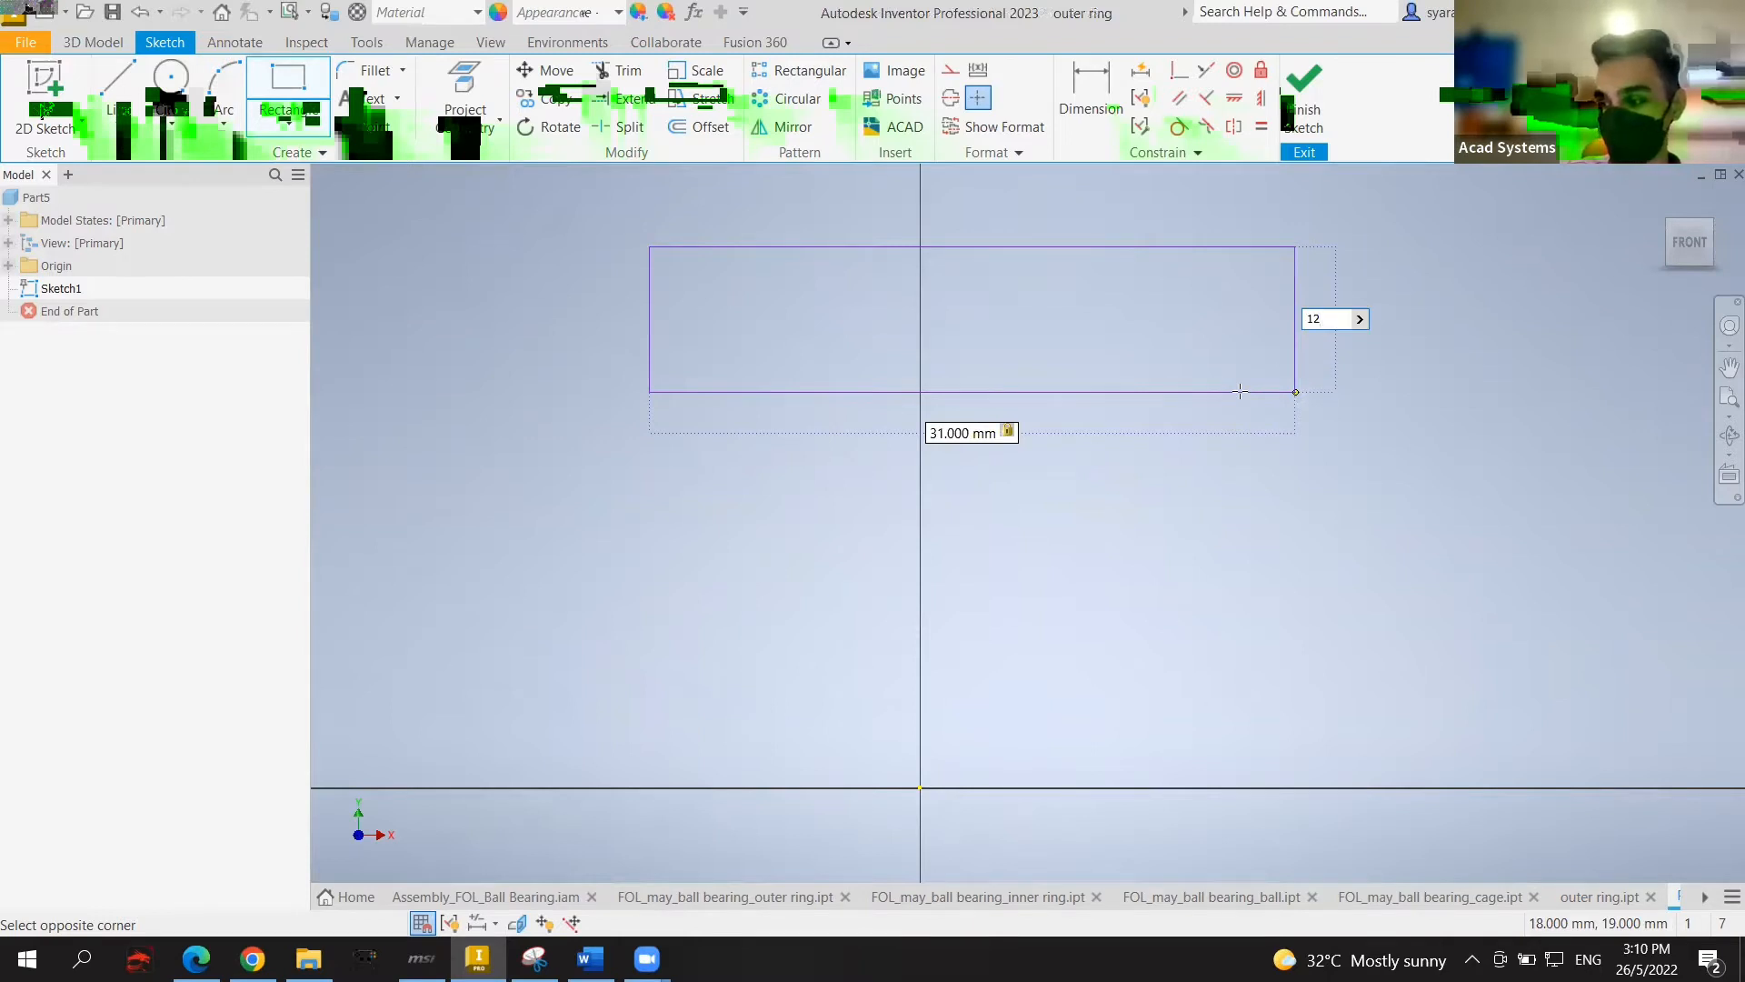
pyautogui.press('Return')
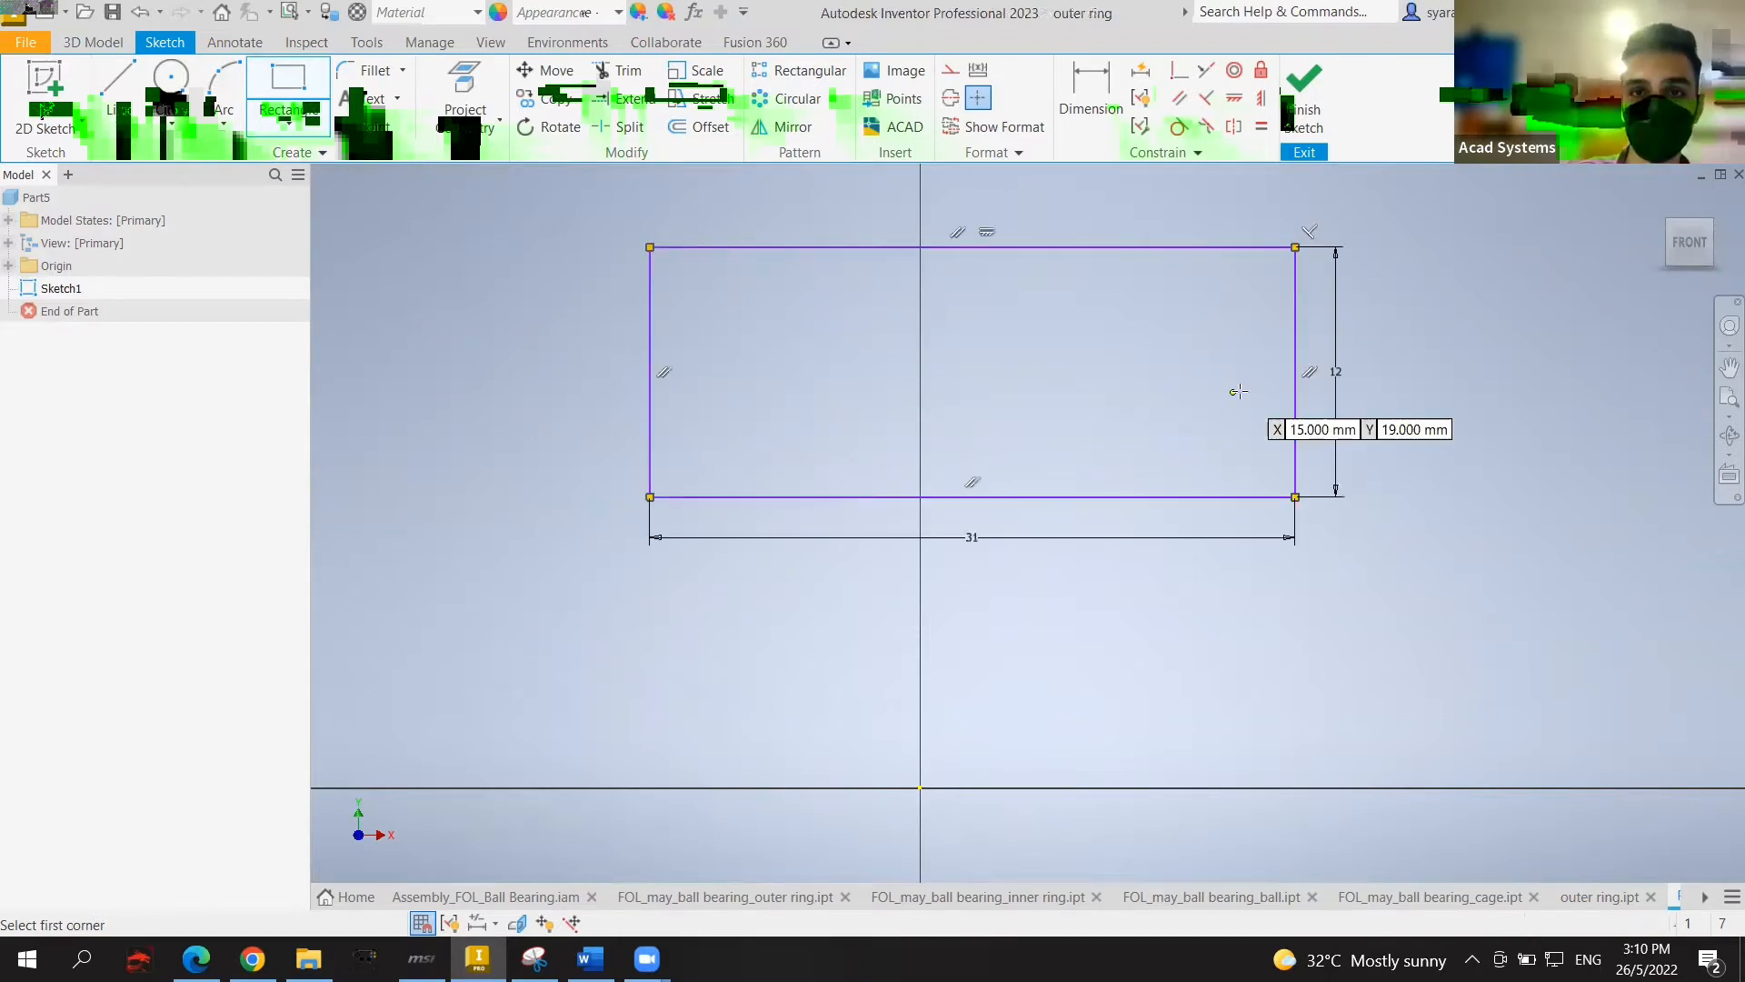
pyautogui.press('Escape')
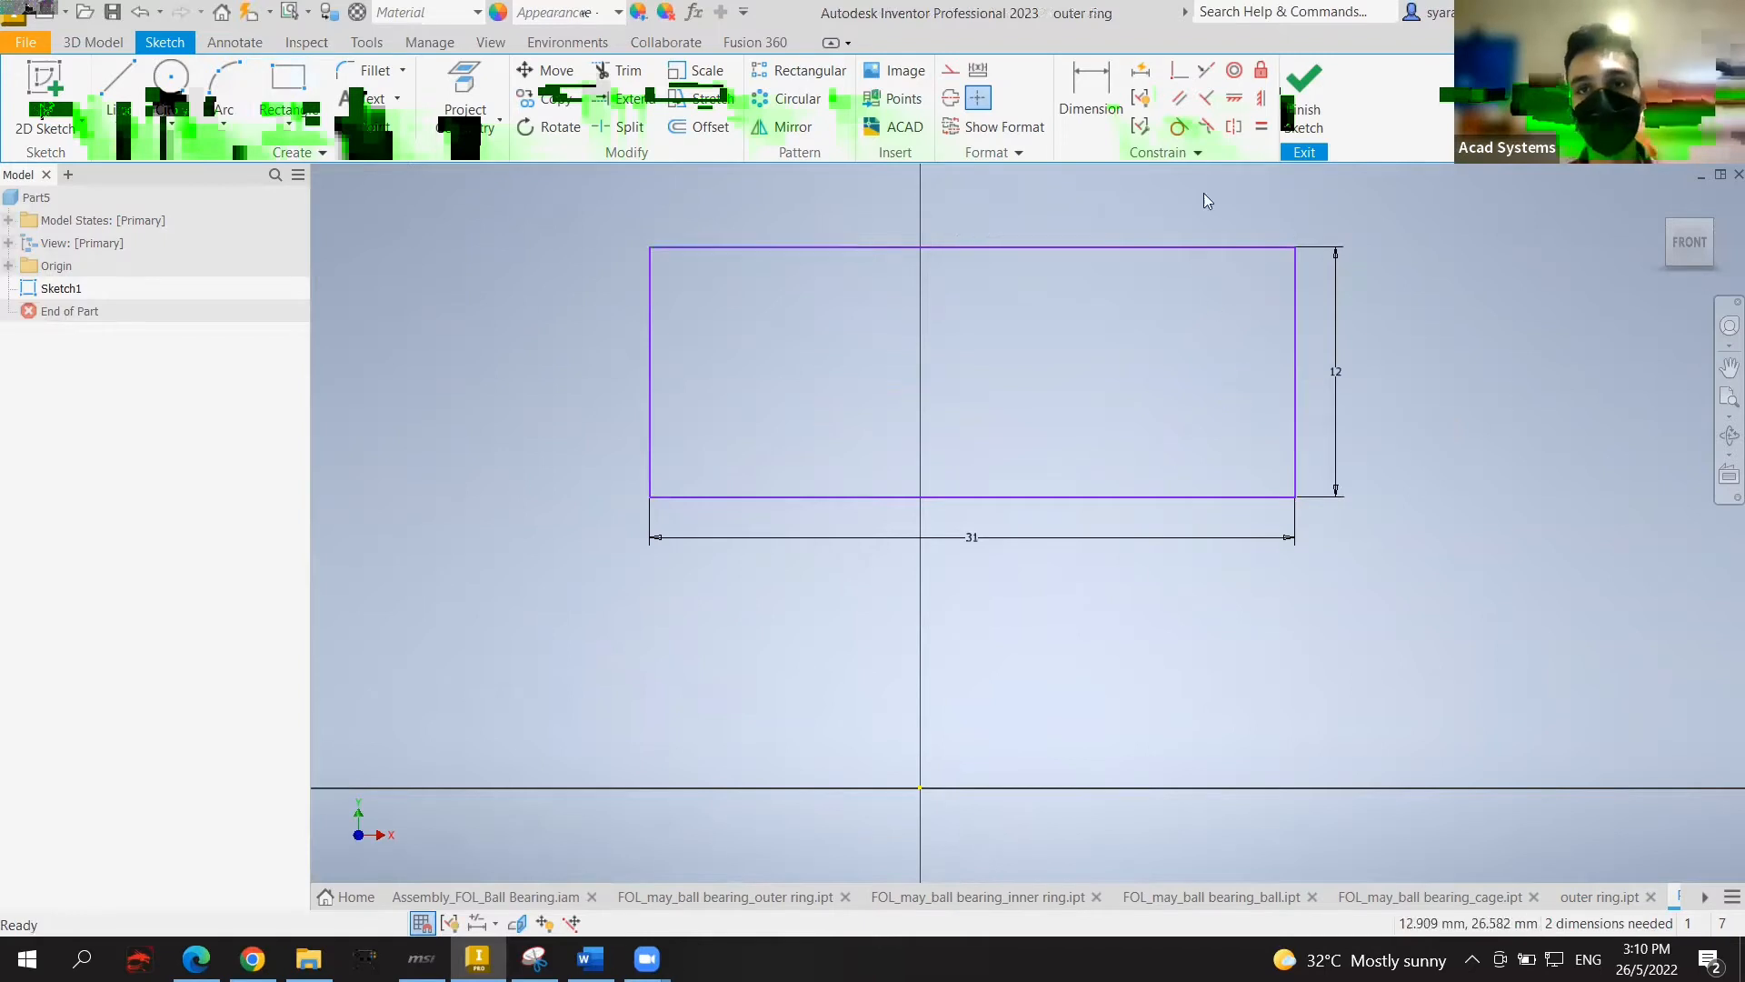
# Step: Align the rectangle's bottom-edge midpoint vertically with the origin
pyautogui.click(1262, 99)
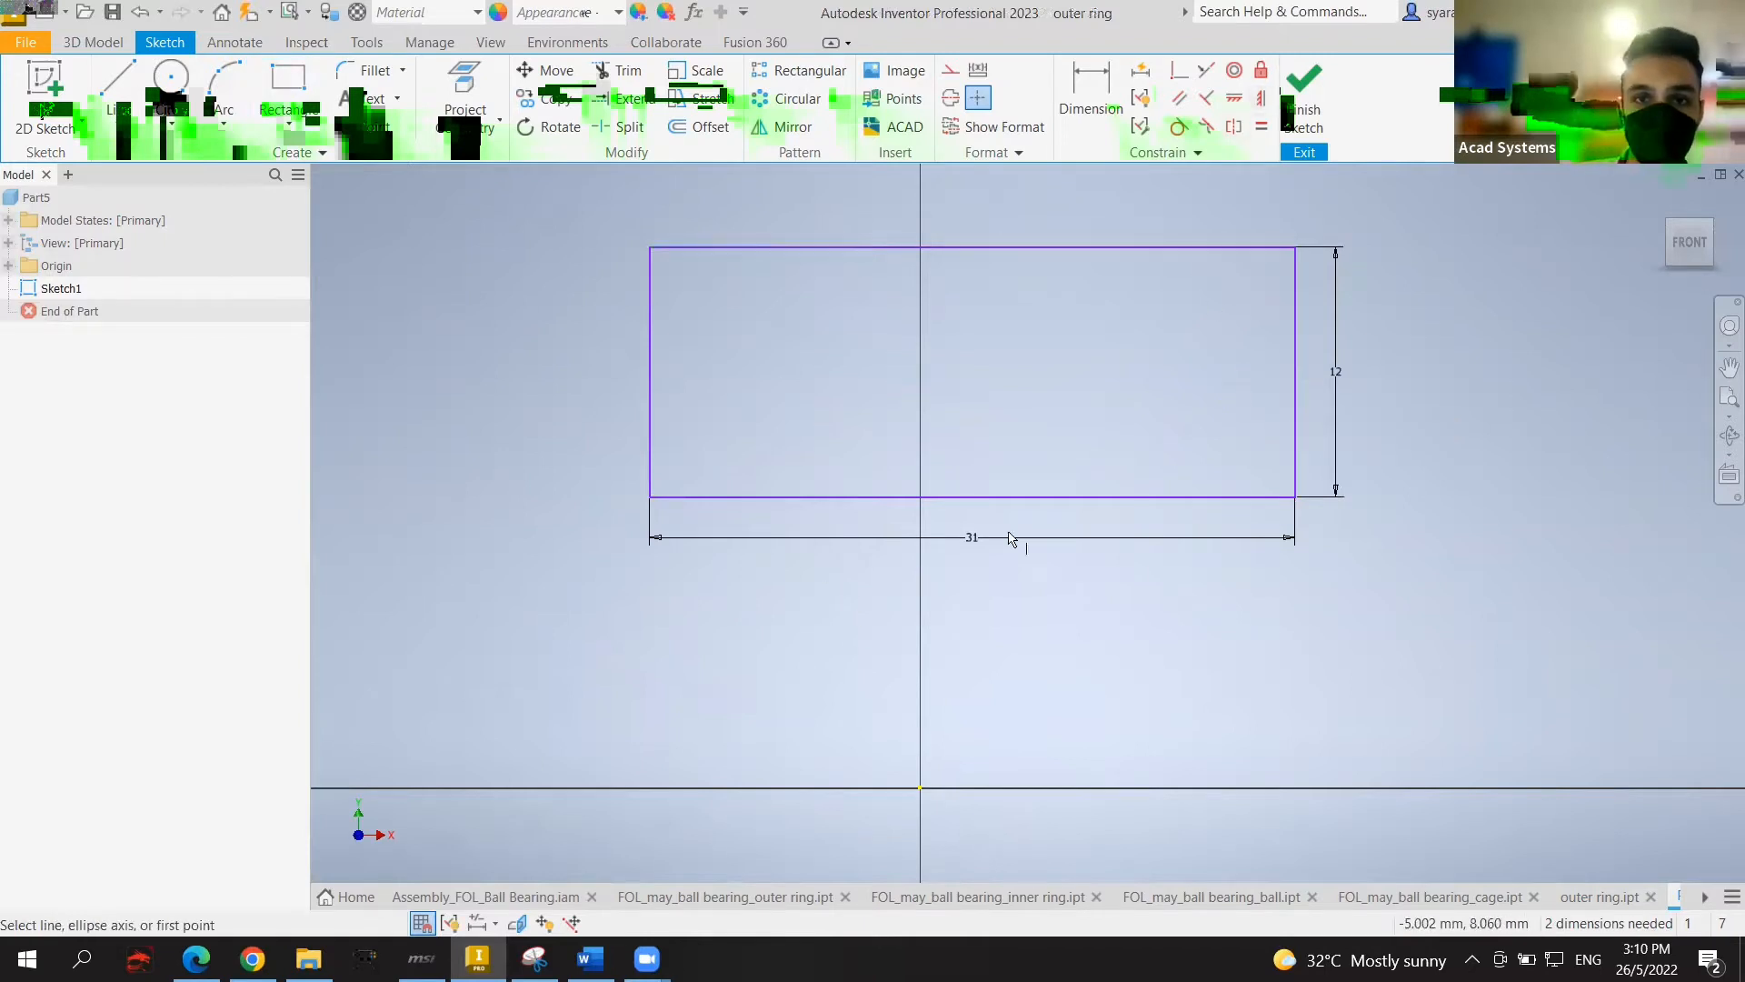
pyautogui.click(973, 497)
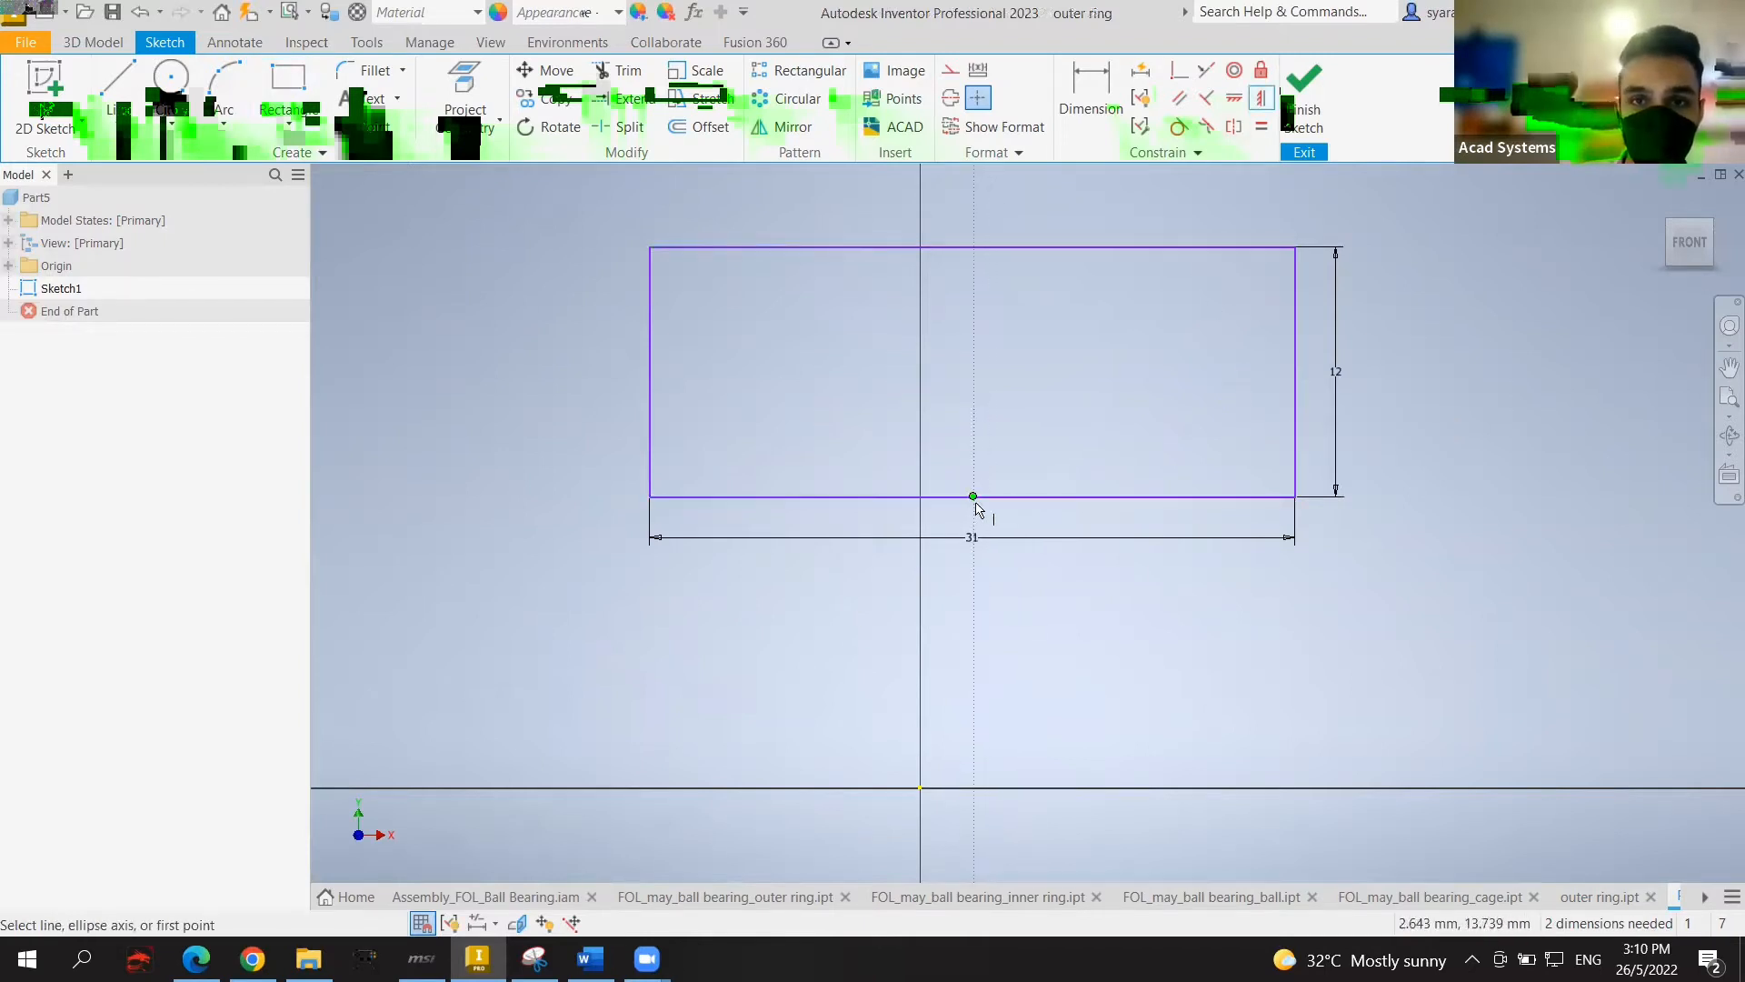
pyautogui.click(920, 788)
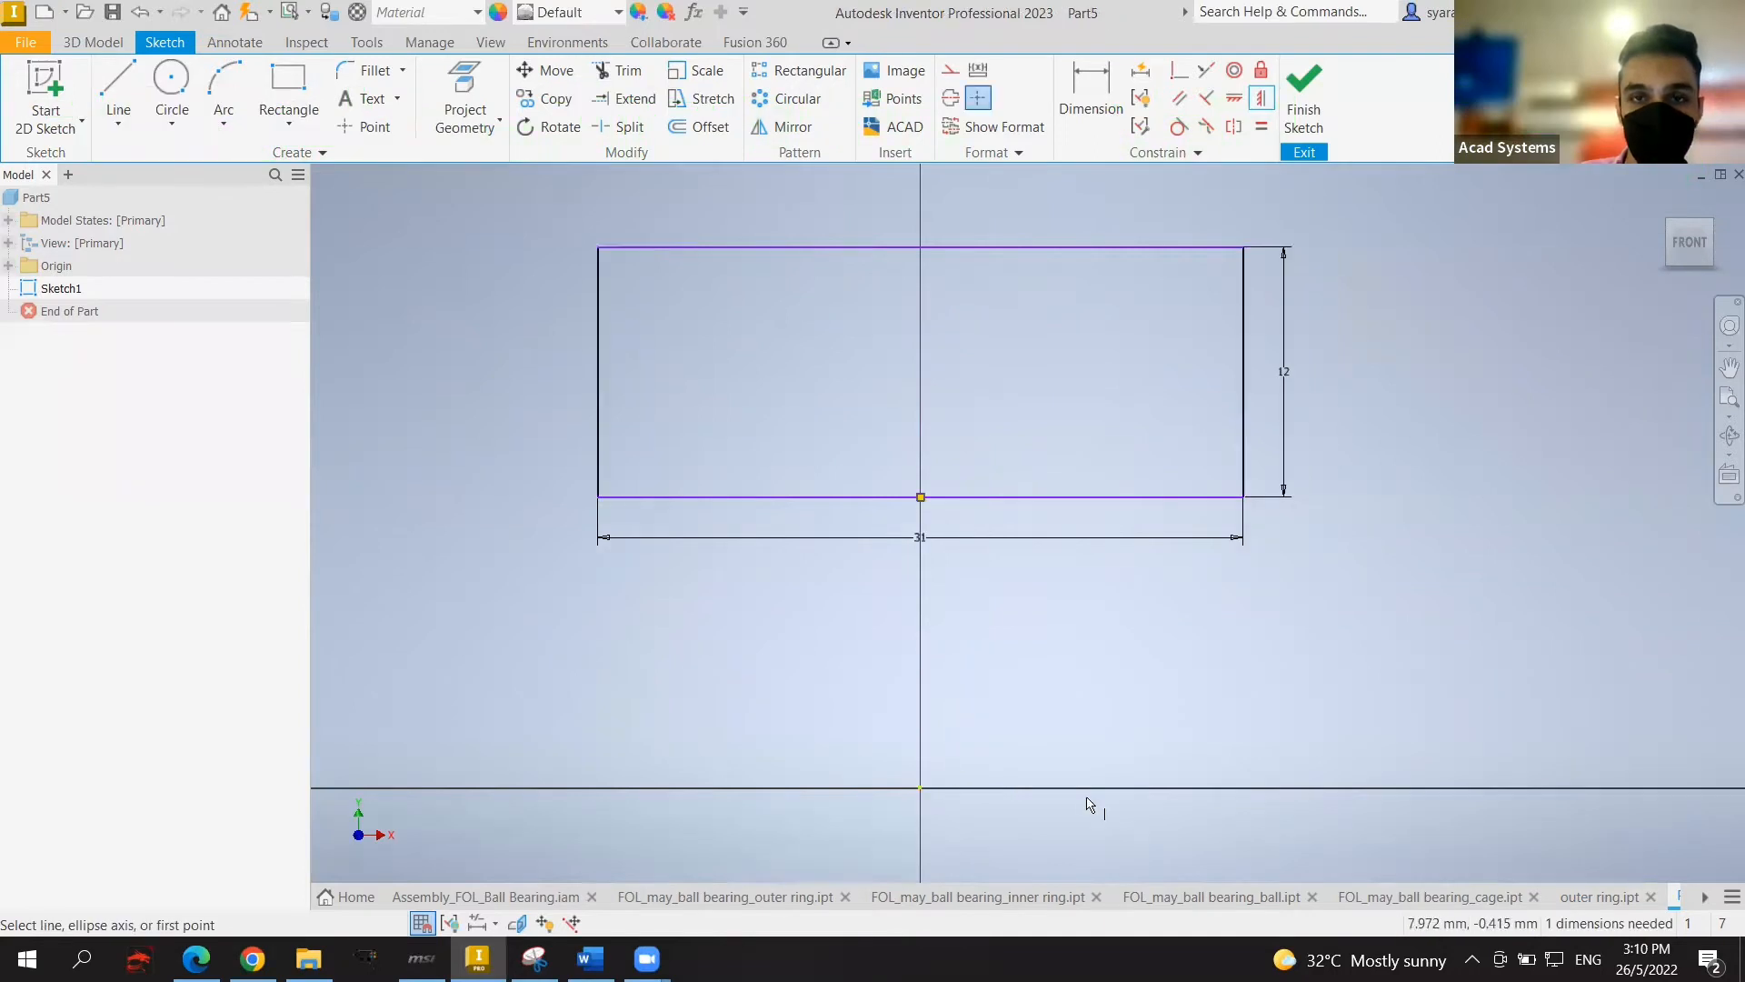
pyautogui.scroll(-3, 1346, 452)
pyautogui.moveTo(1336, 455); pyautogui.dragTo(1213, 505, button='middle')
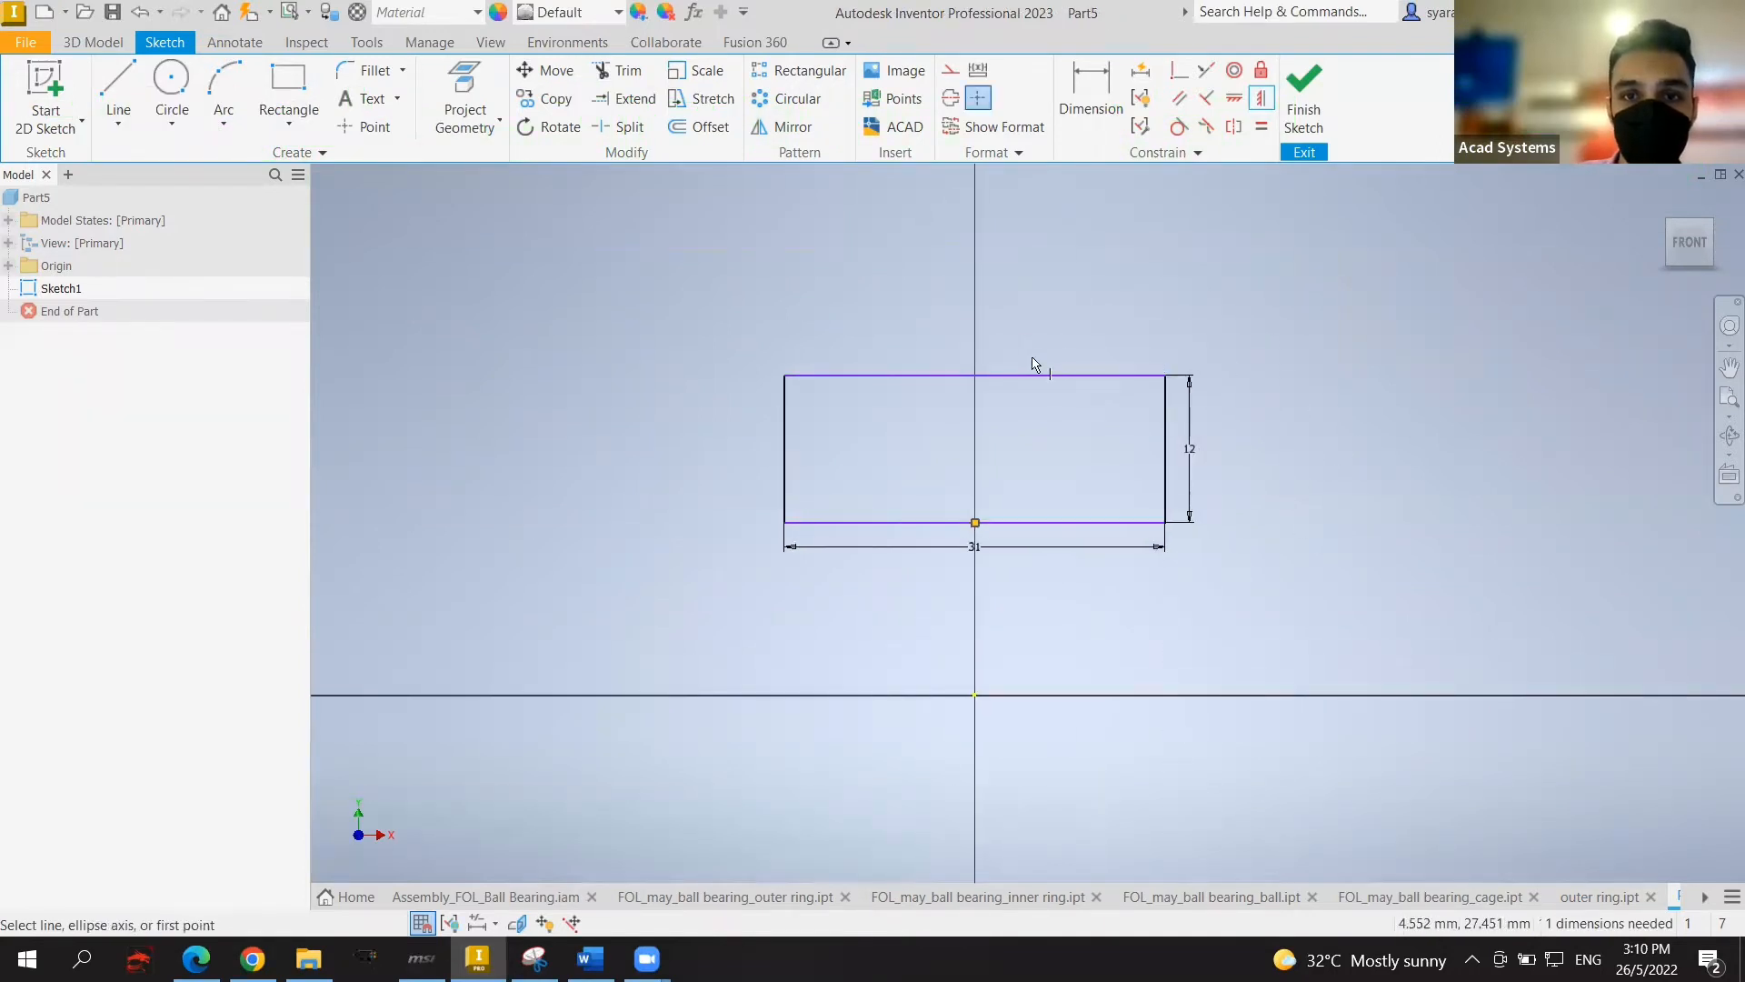
pyautogui.press('Escape')
# Step: Dimension the rectangle's bottom edge 25 mm above the origin
pyautogui.press('d')
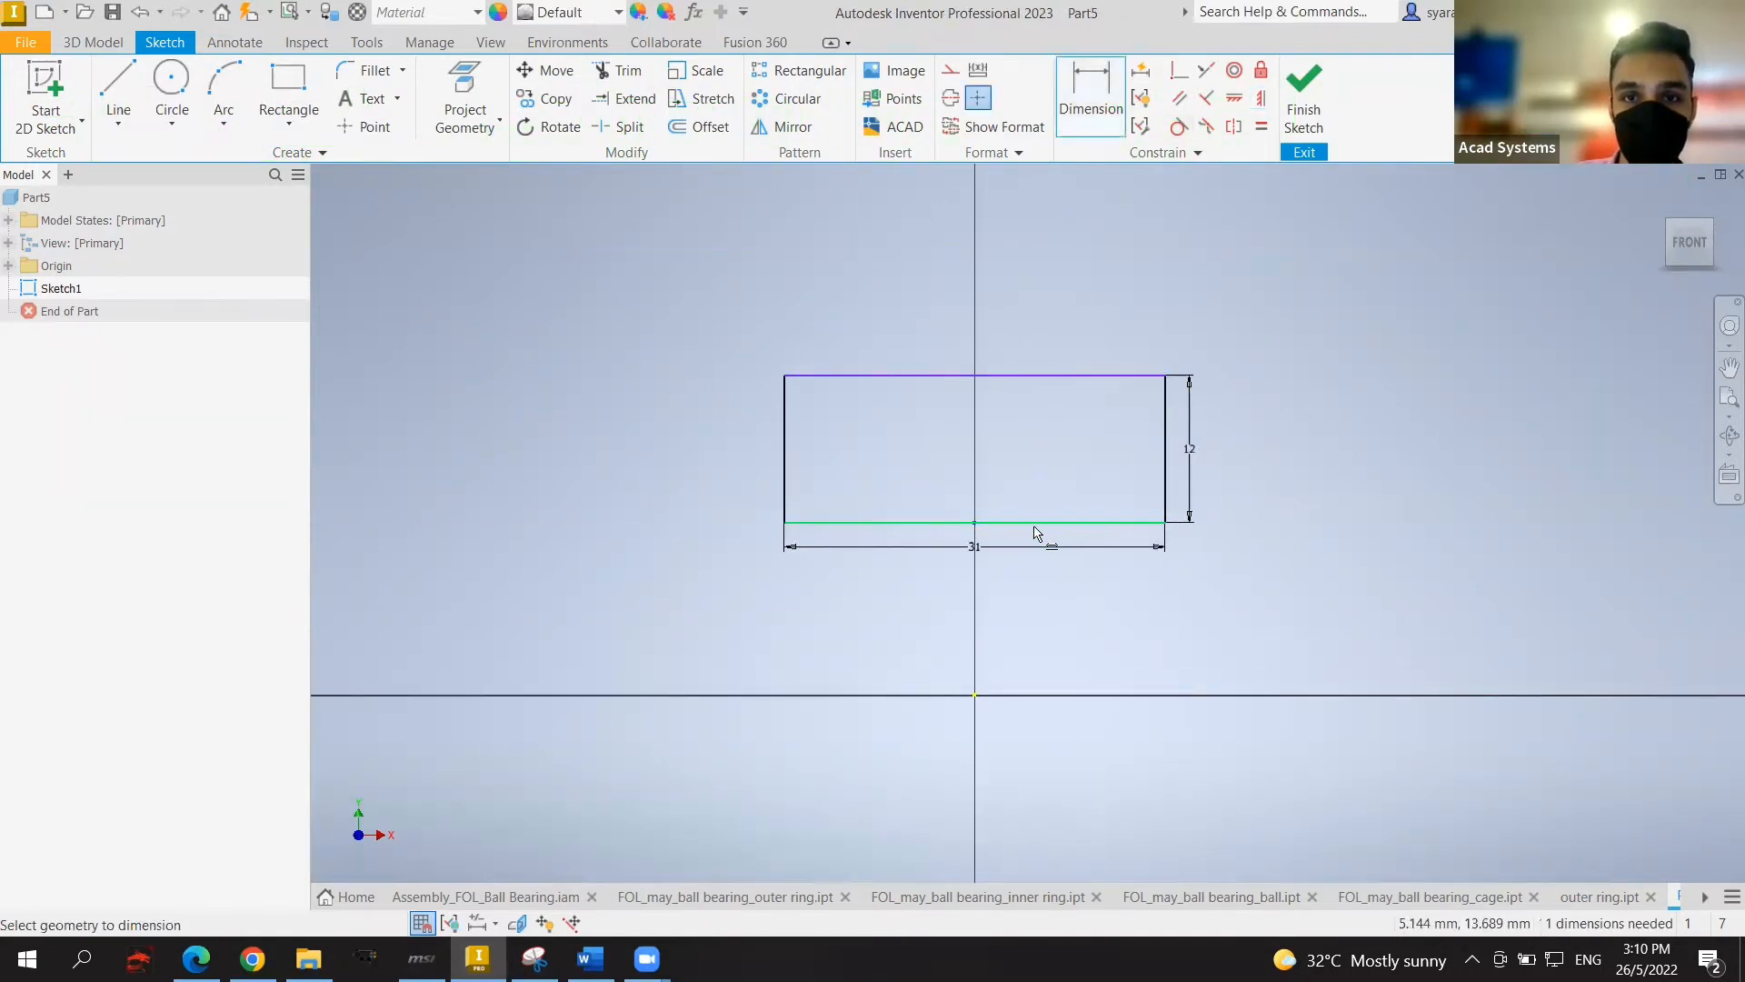
pyautogui.click(1023, 528)
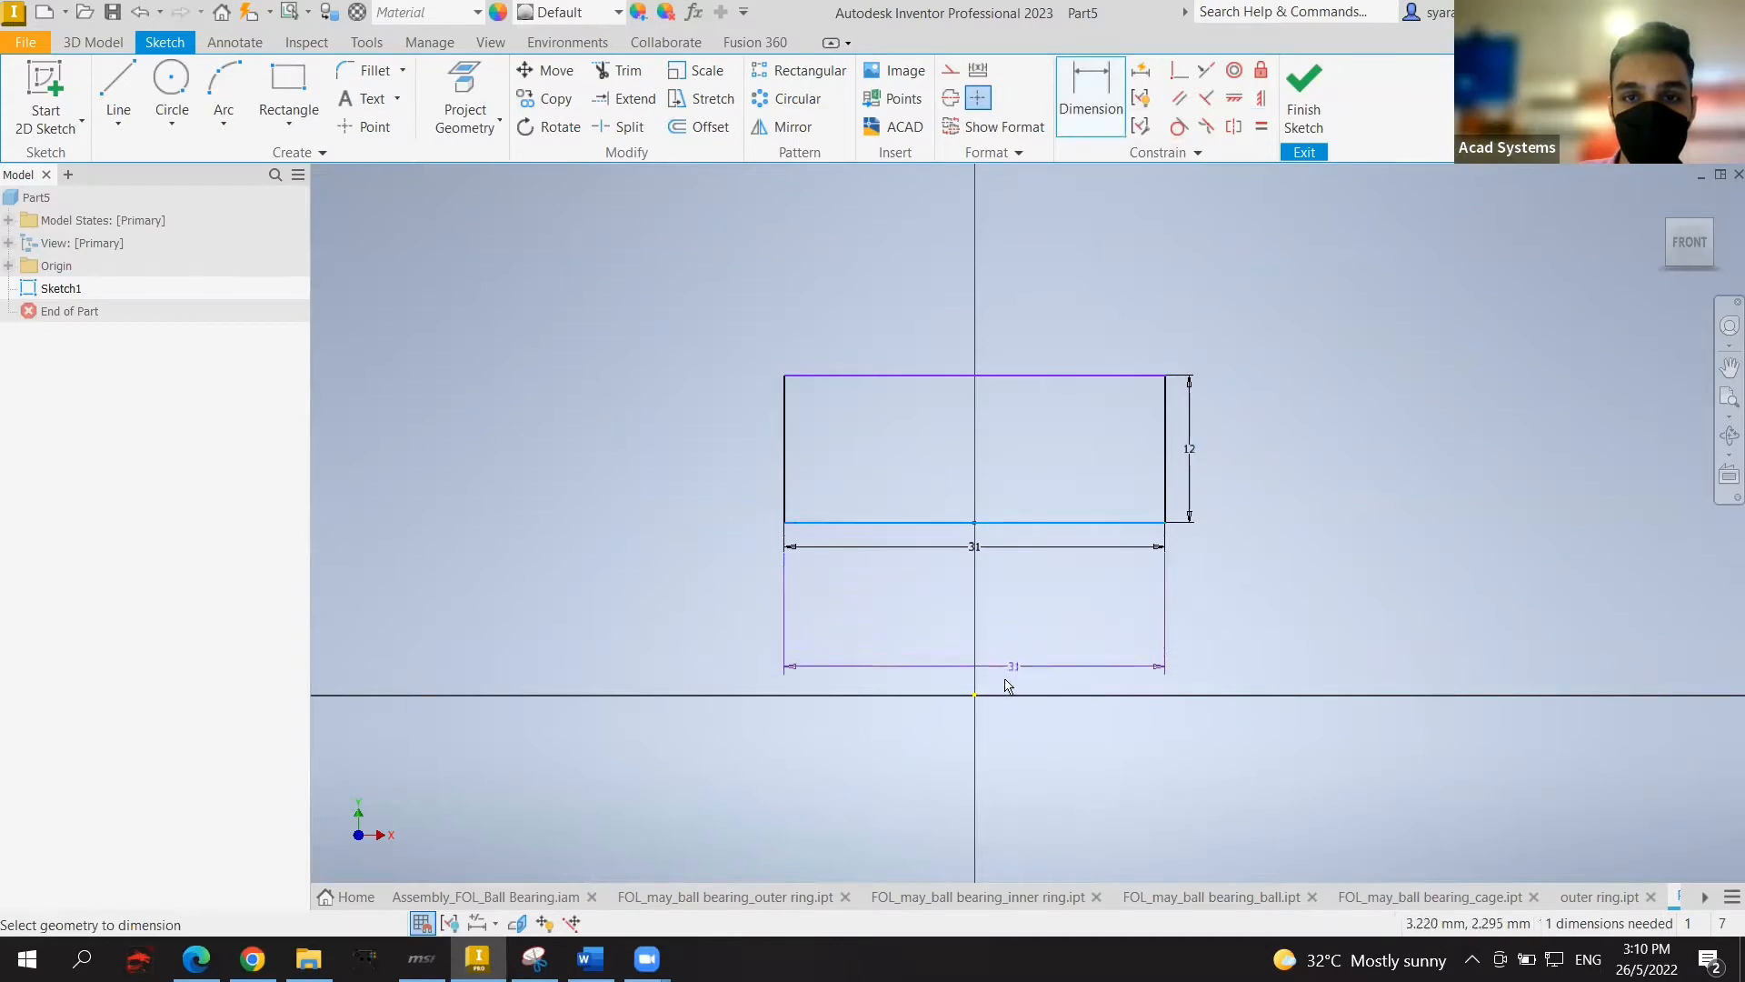
pyautogui.click(976, 697)
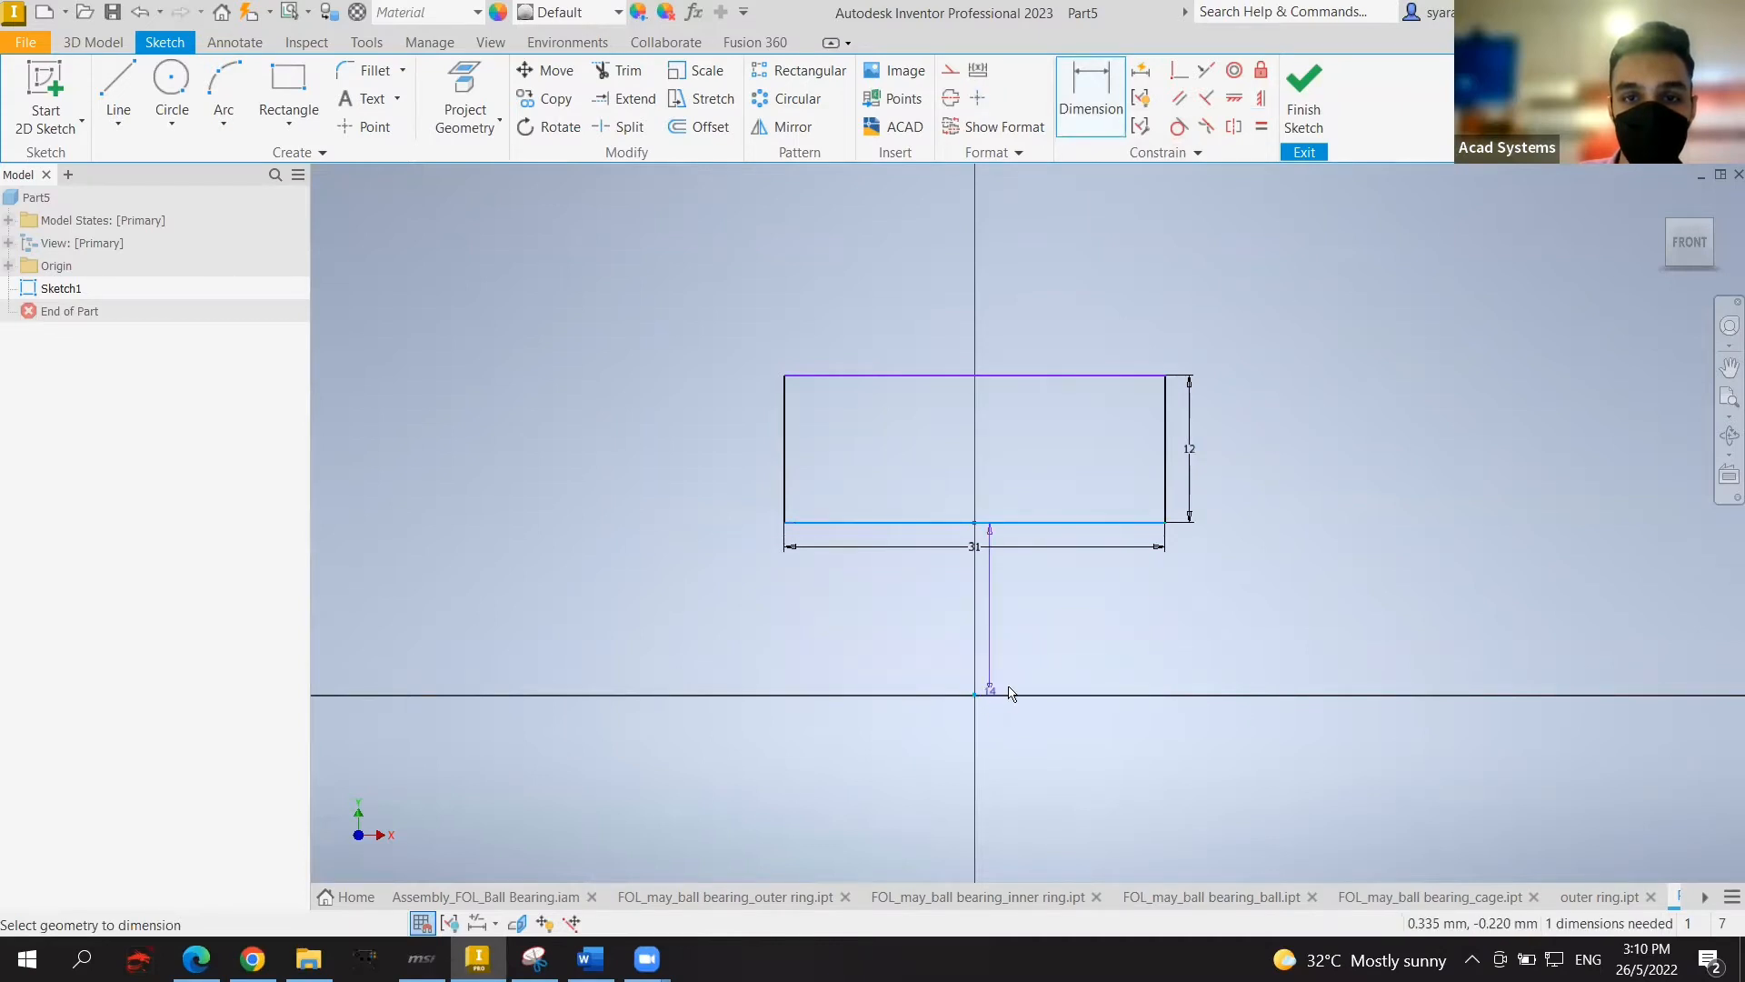
pyautogui.click(1265, 659)
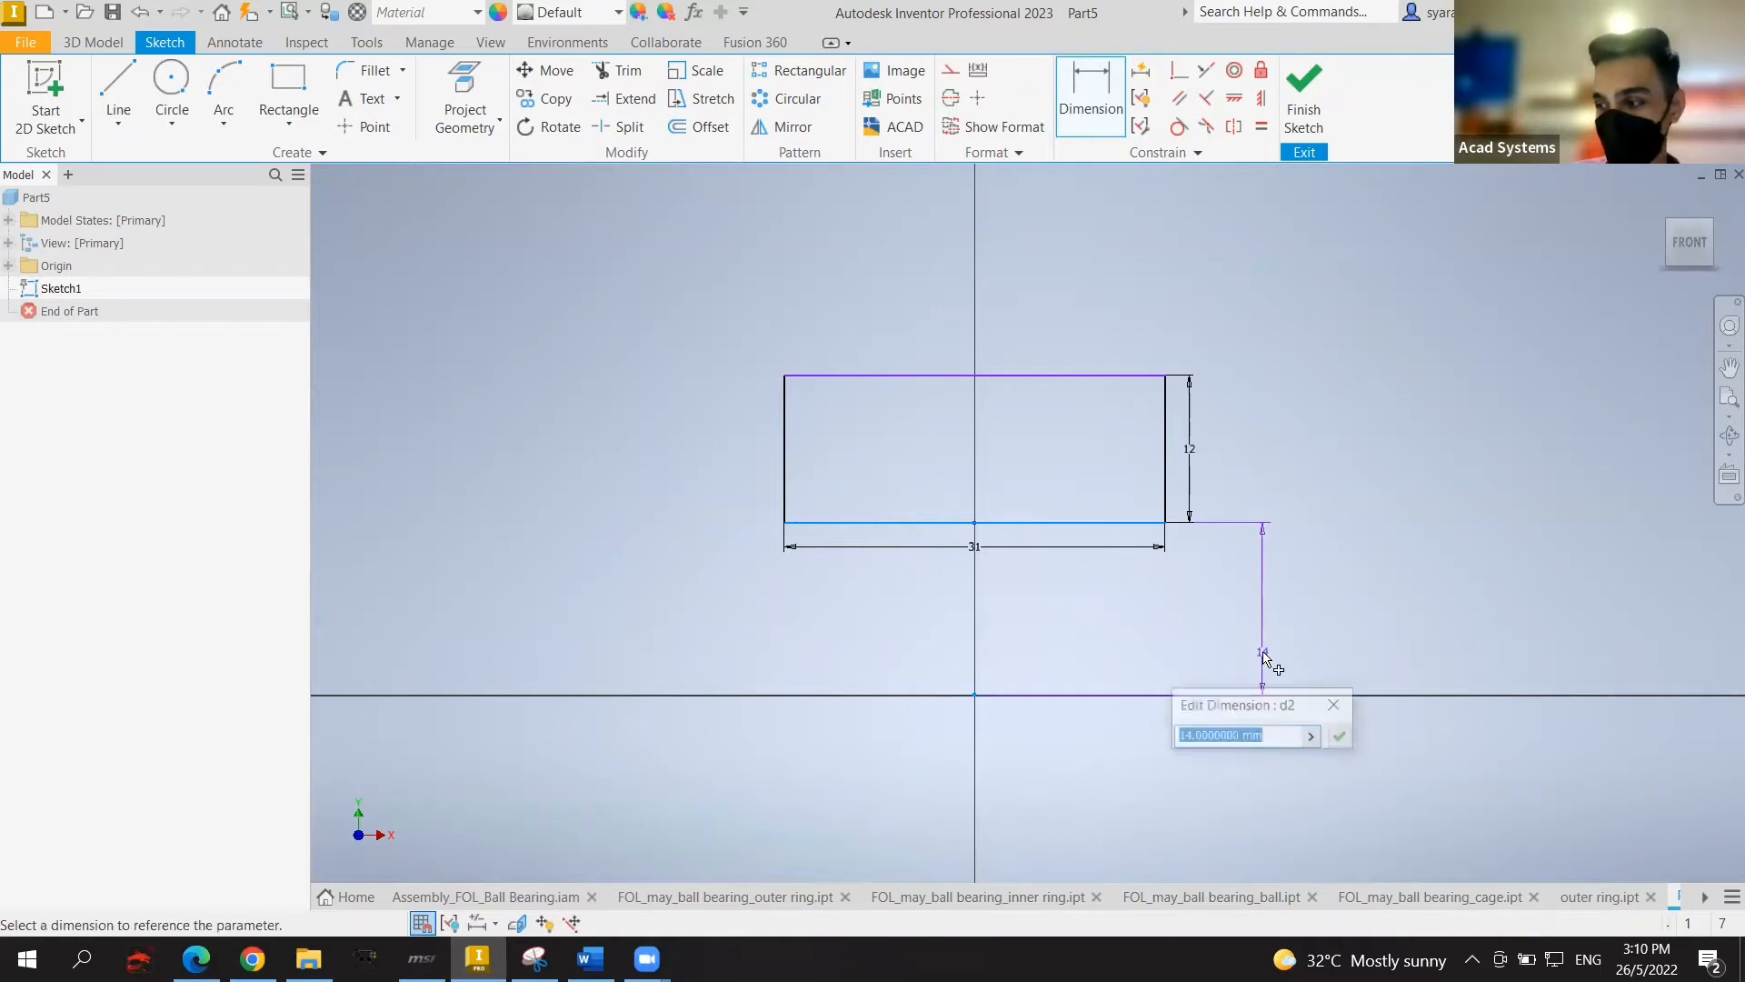
pyautogui.write('25')
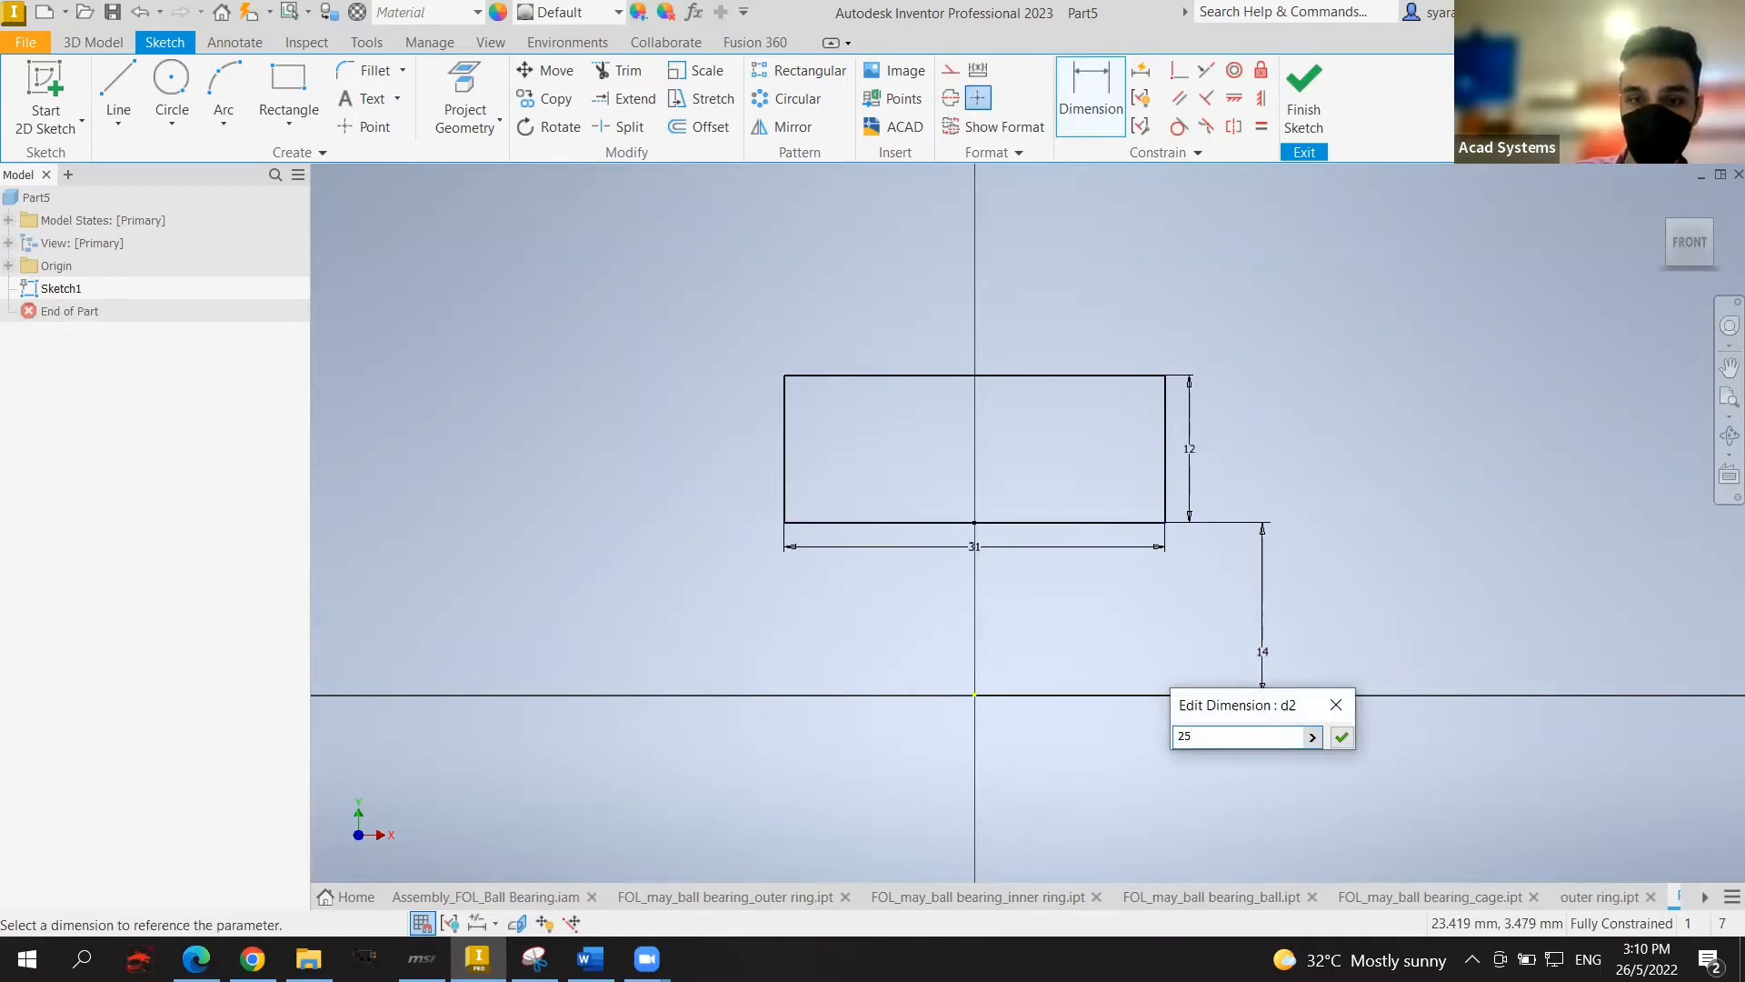
pyautogui.press('Return')
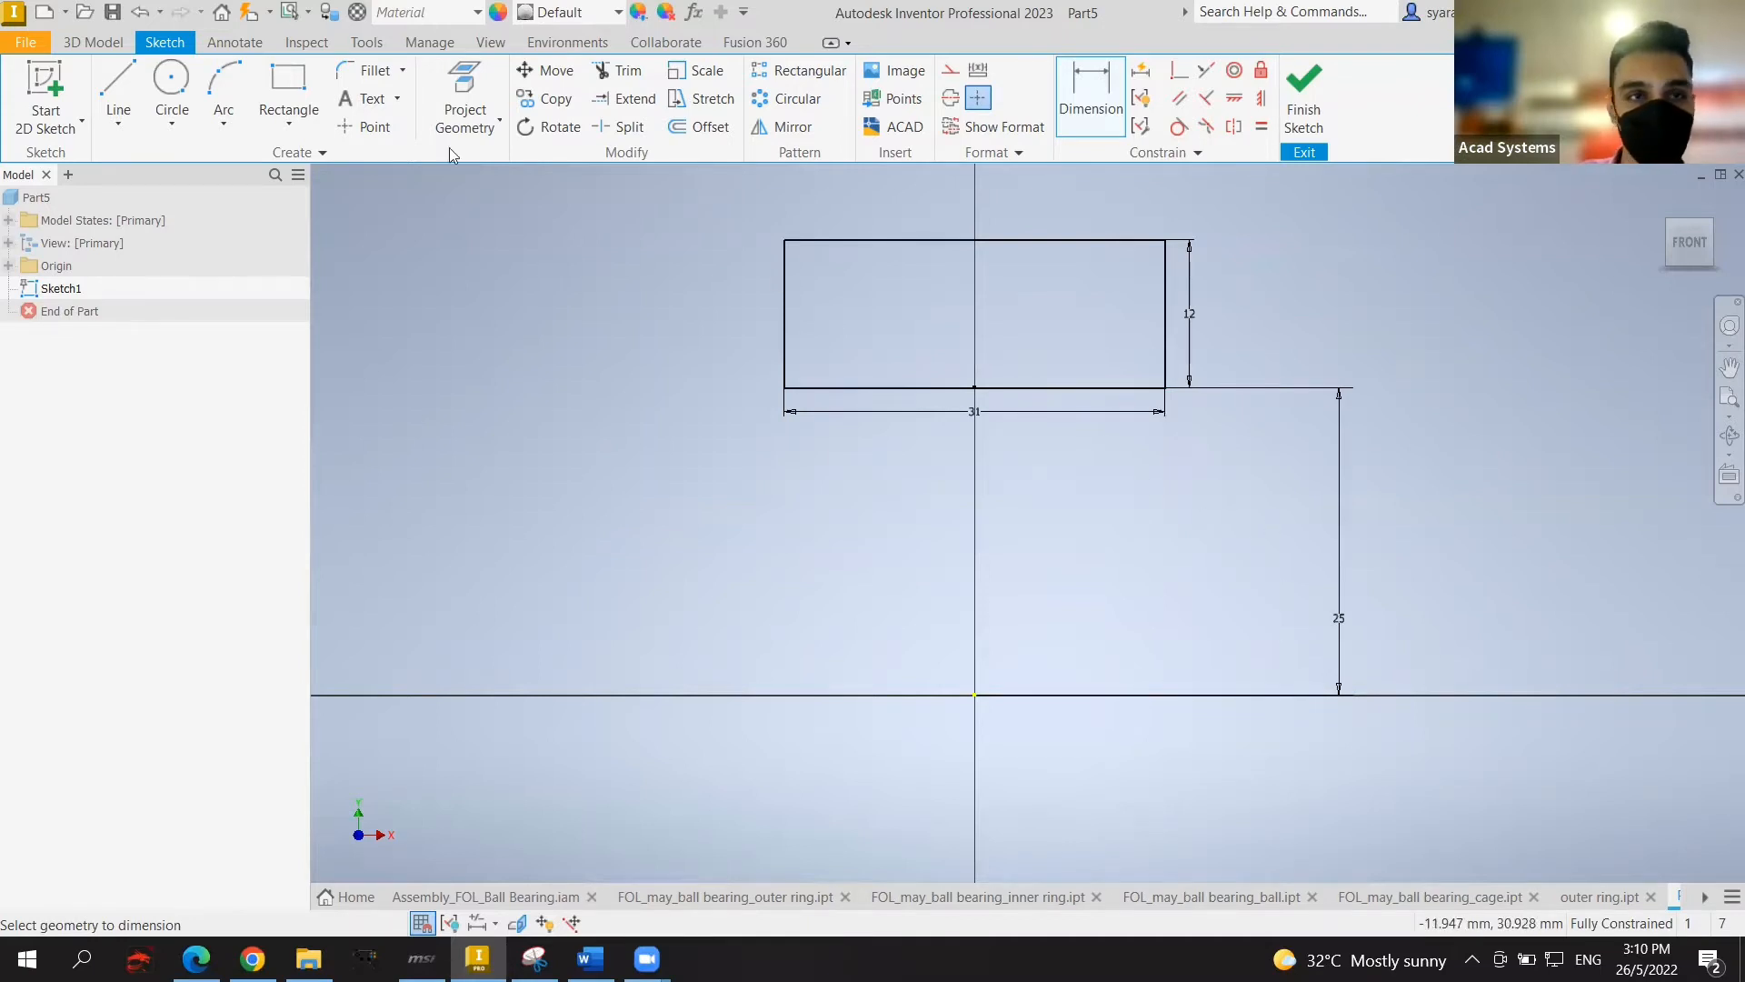
# Step: Draw a three-point arc dipping into the rectangle's top edge
pyautogui.click(219, 93)
pyautogui.moveTo(1404, 318); pyautogui.dragTo(1383, 426, button='middle')
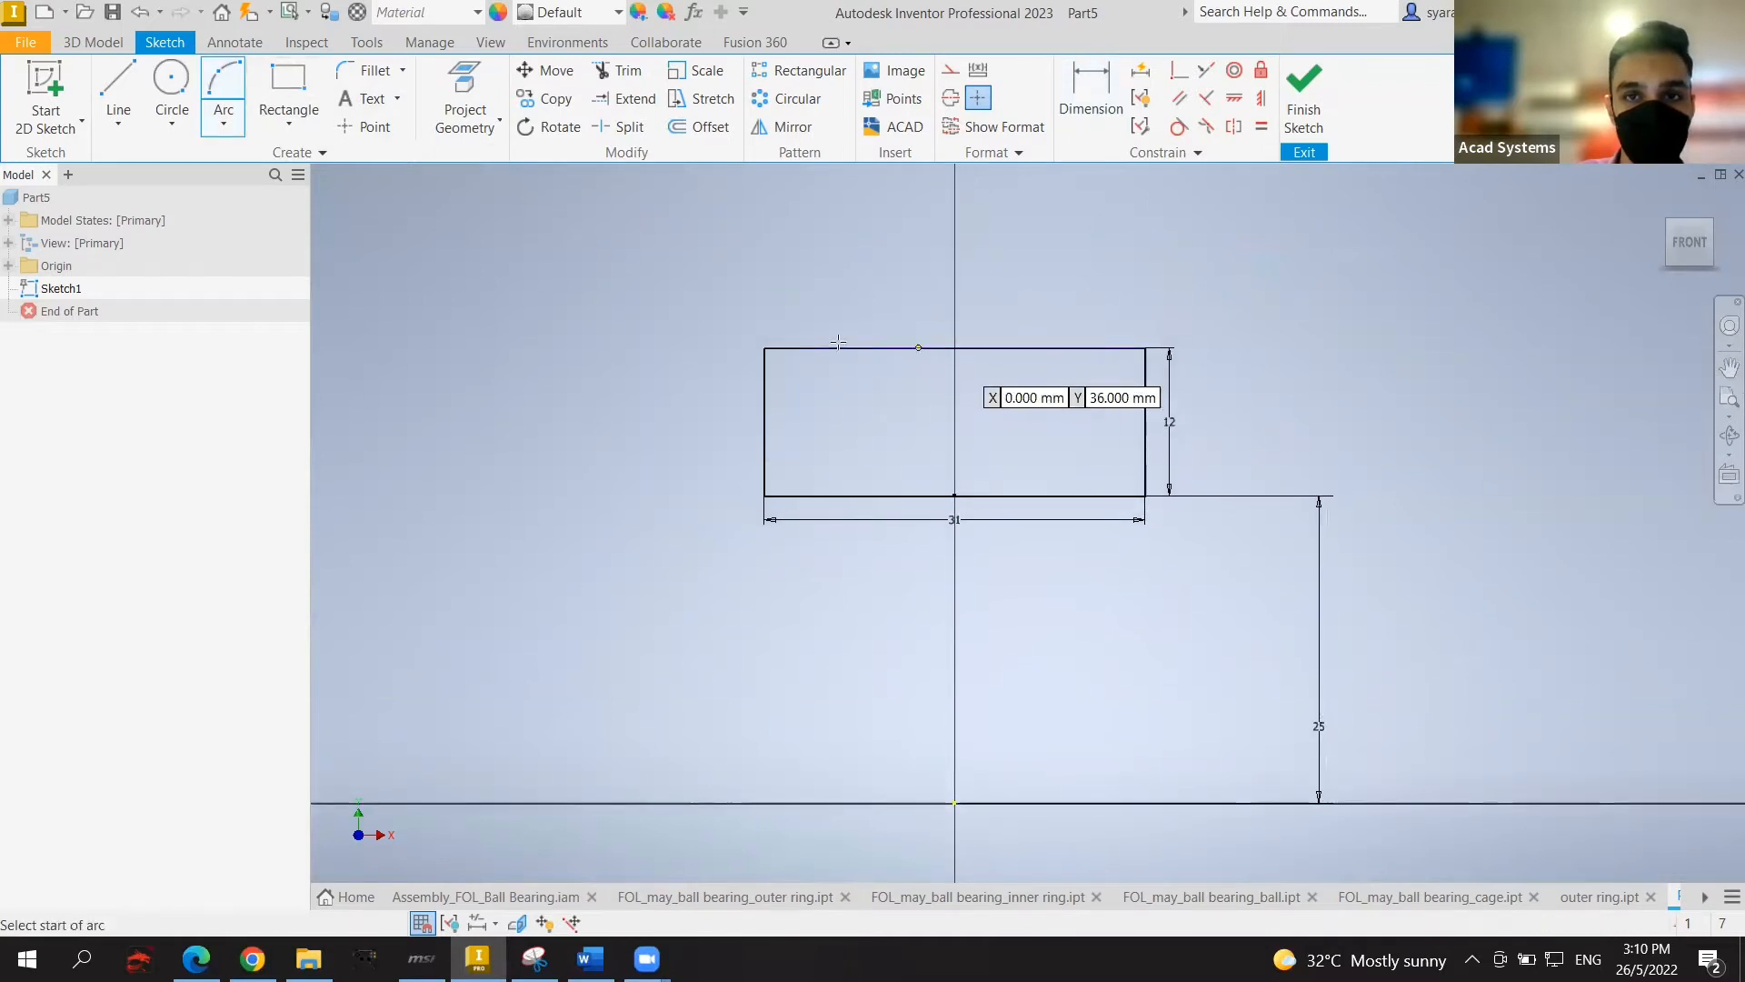
pyautogui.click(870, 348)
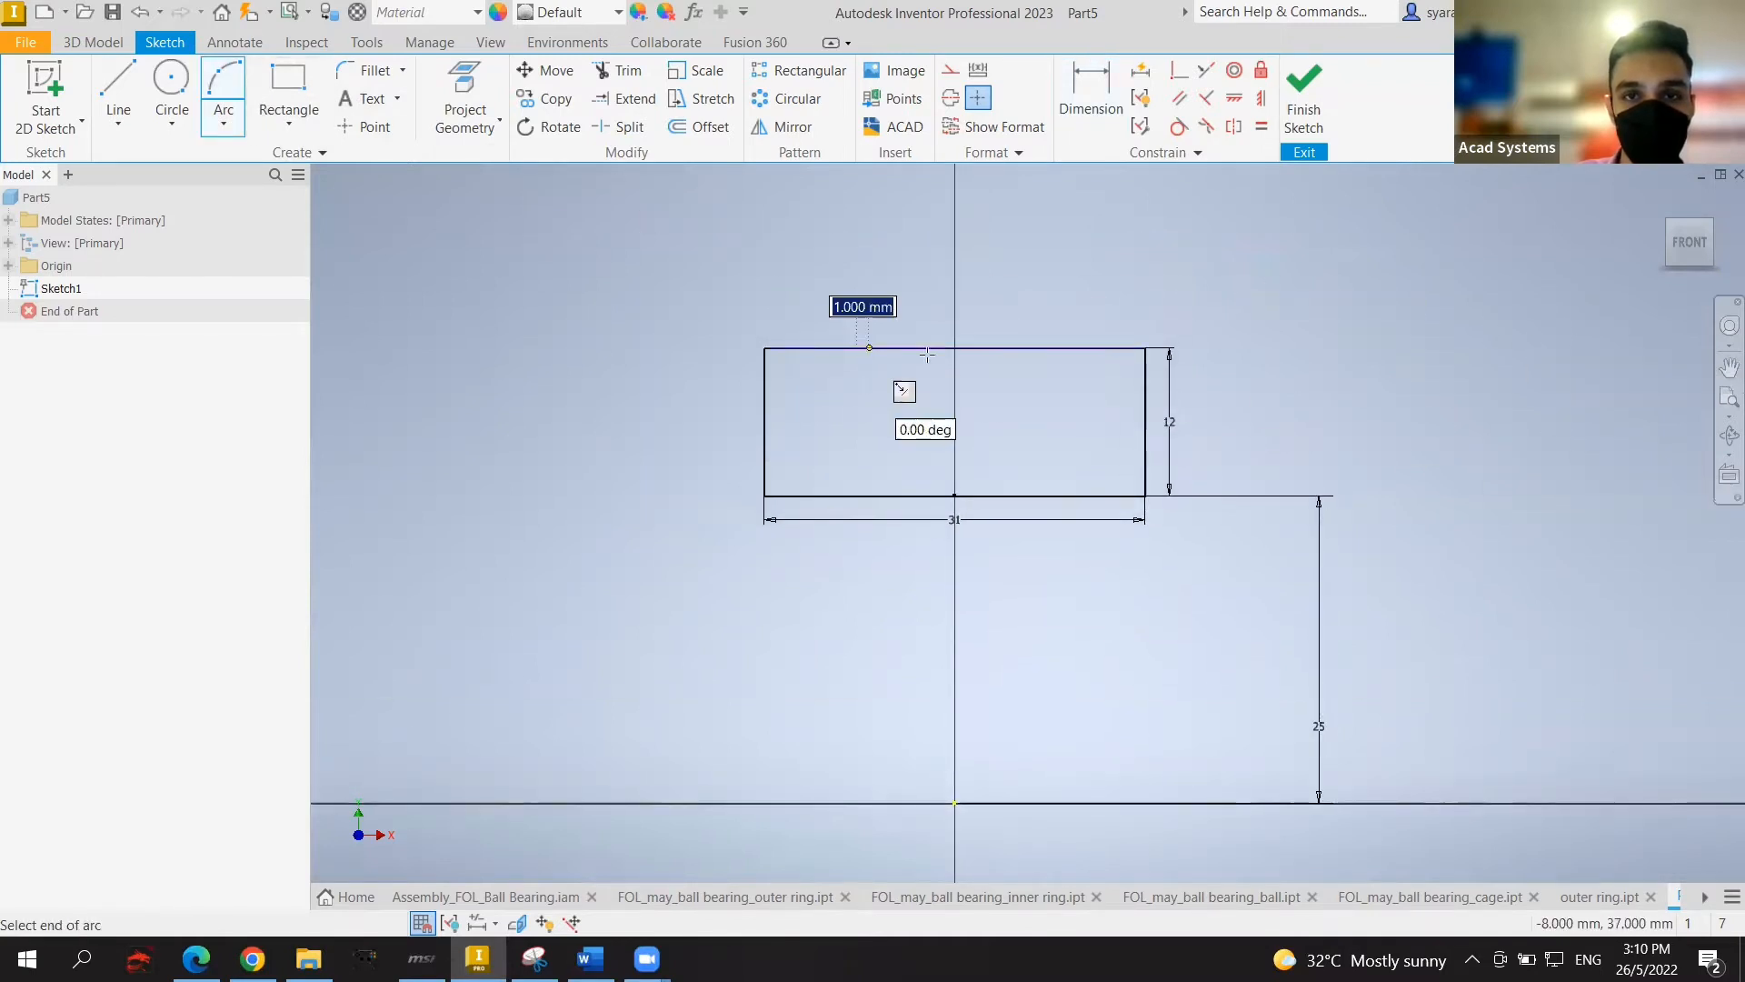
pyautogui.click(1054, 350)
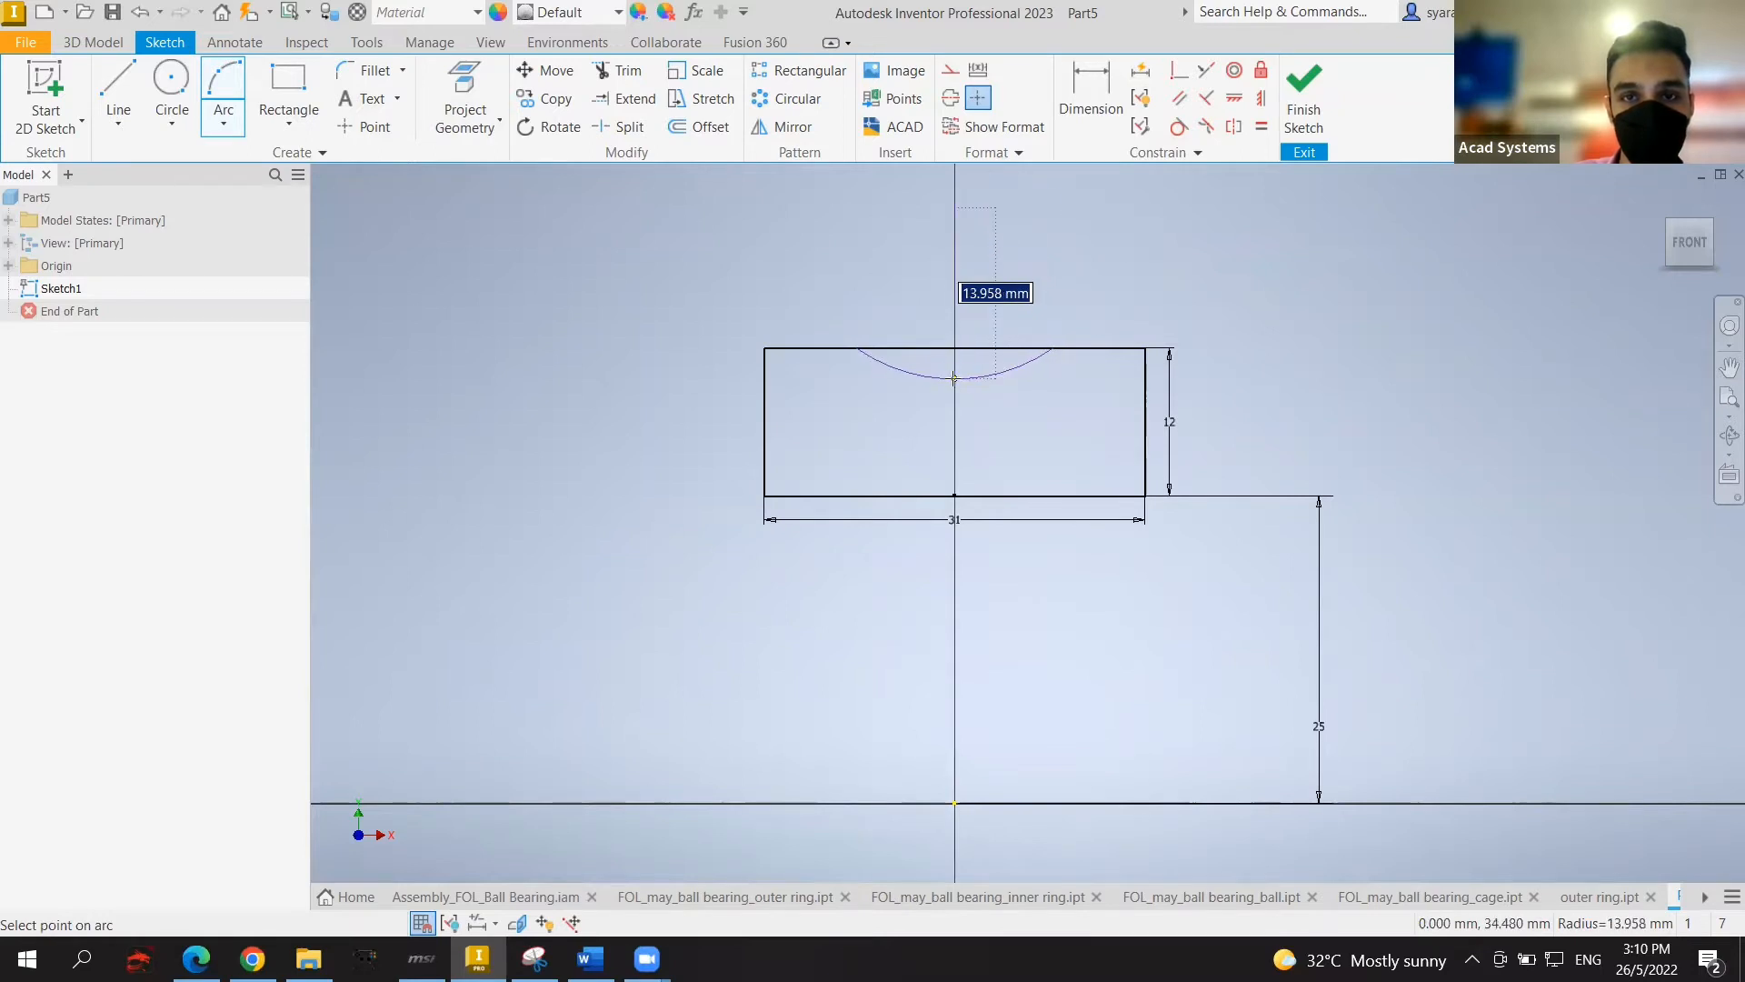
pyautogui.click(986, 373)
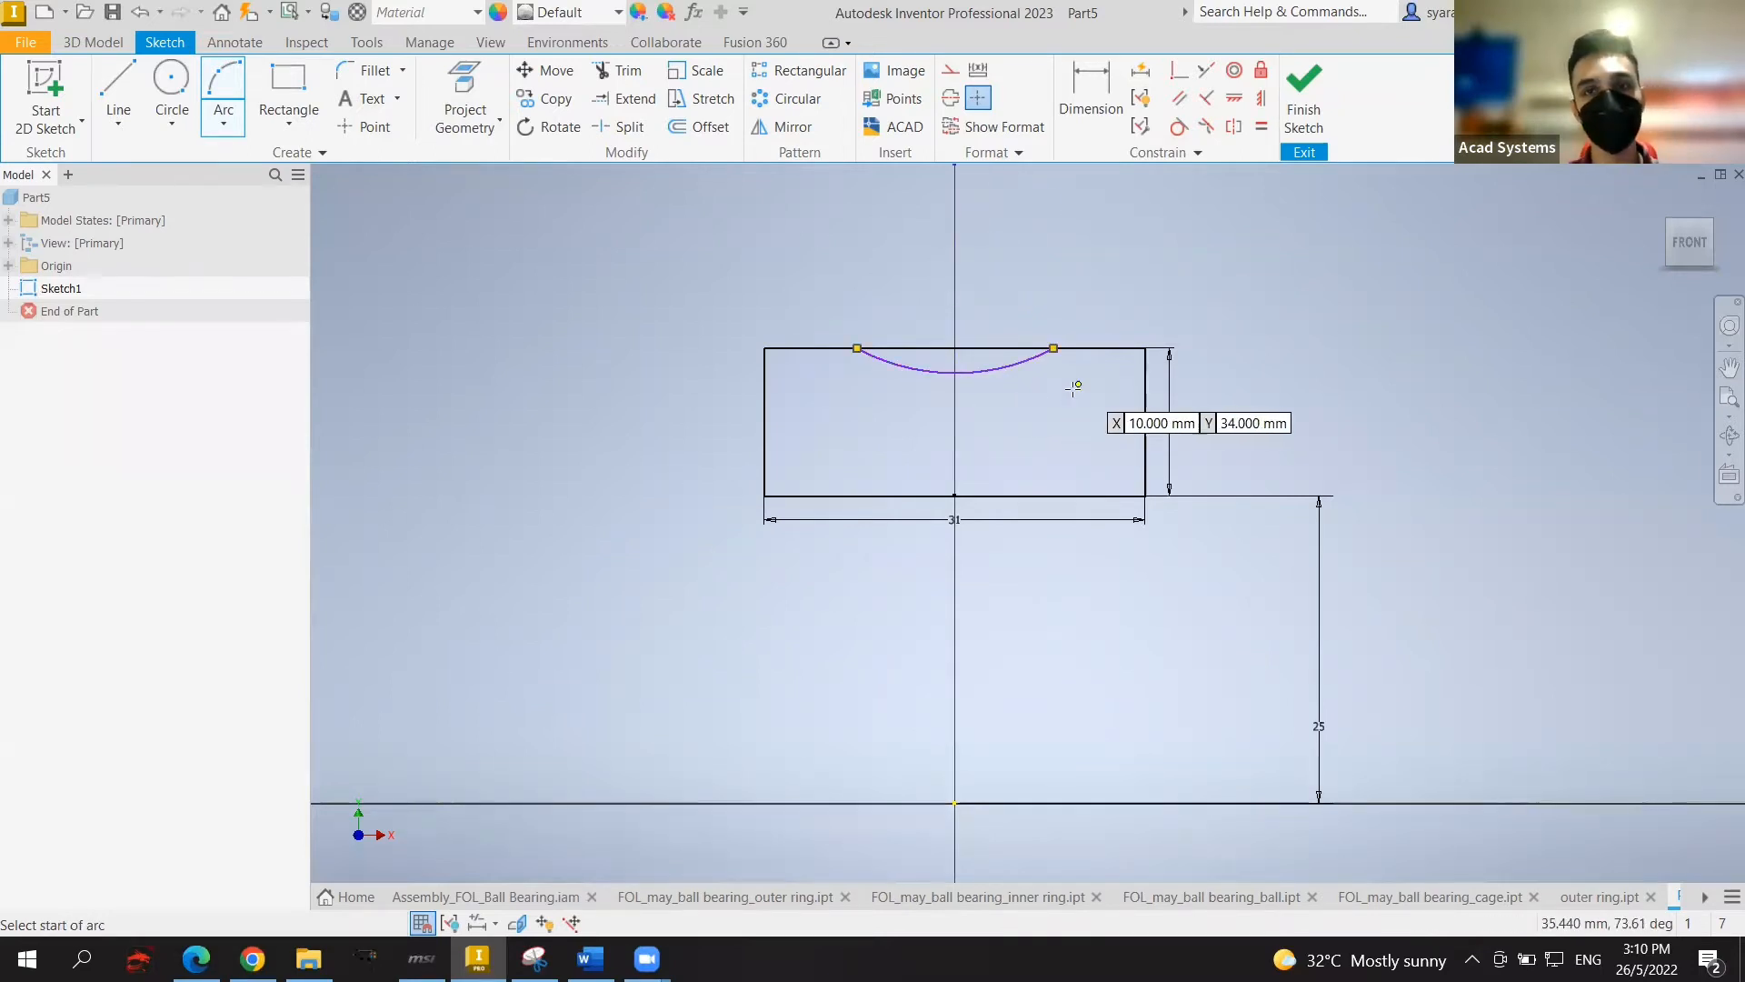
pyautogui.press('Escape')
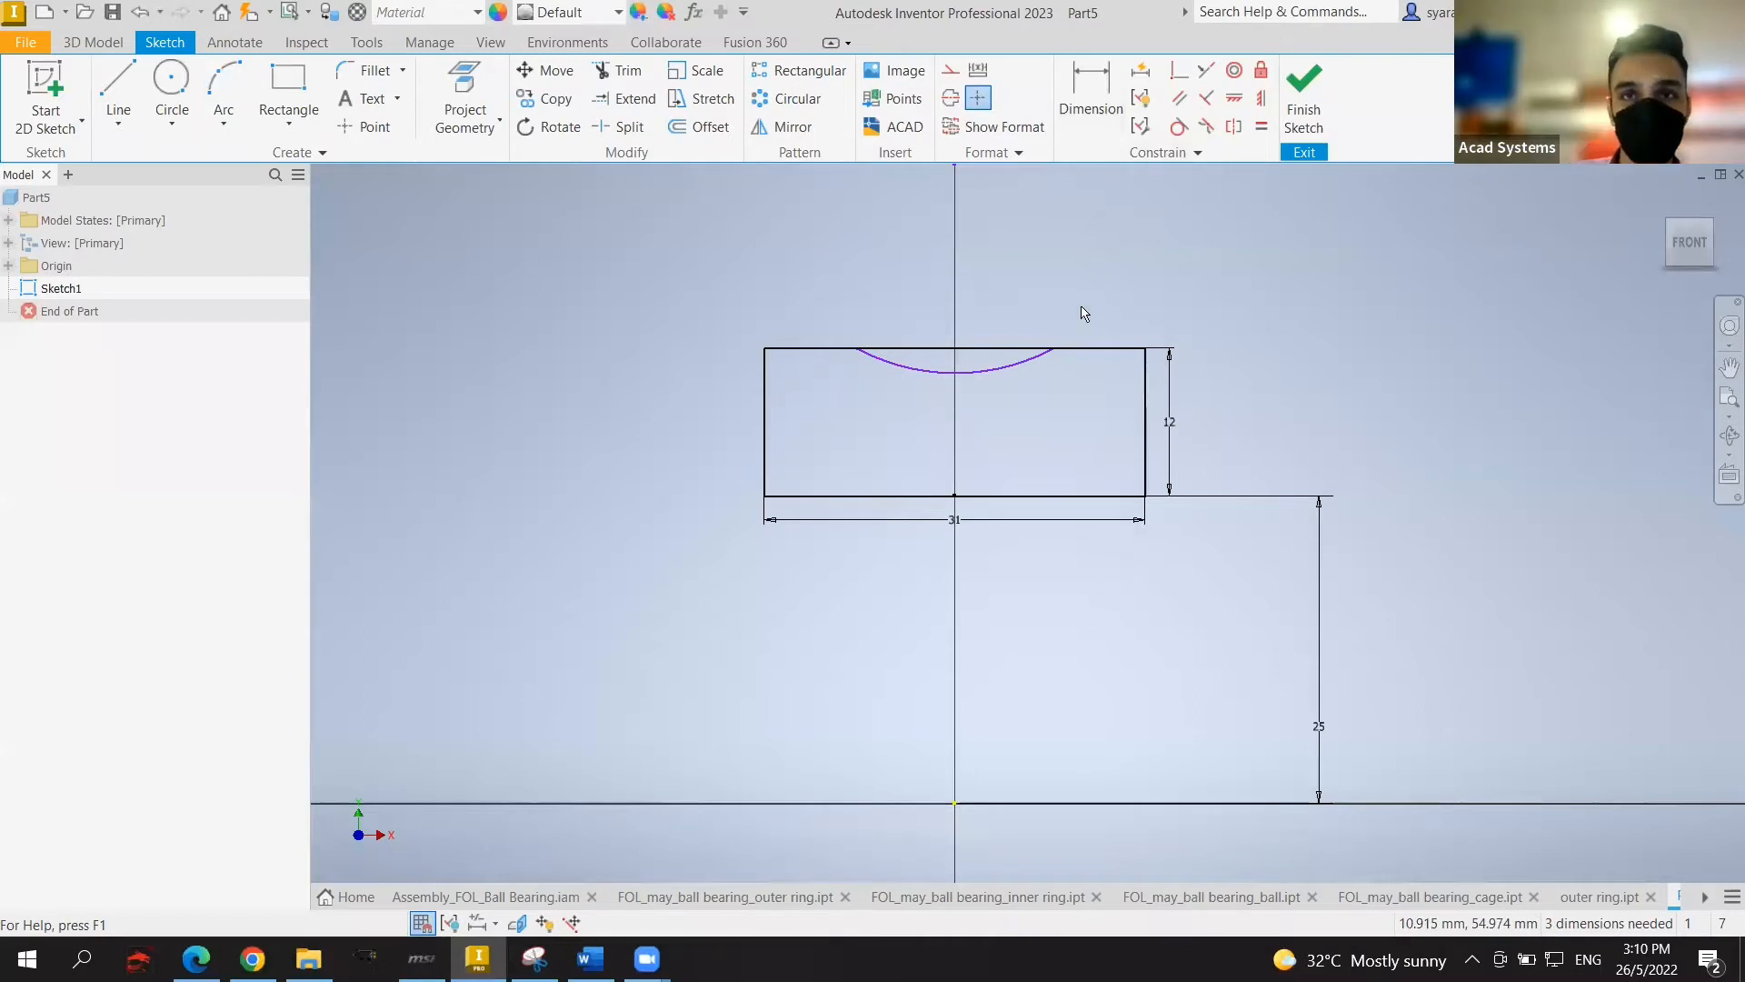
# Step: Dimension the arc's radius to 12 mm
pyautogui.press('d')
pyautogui.click(1003, 368)
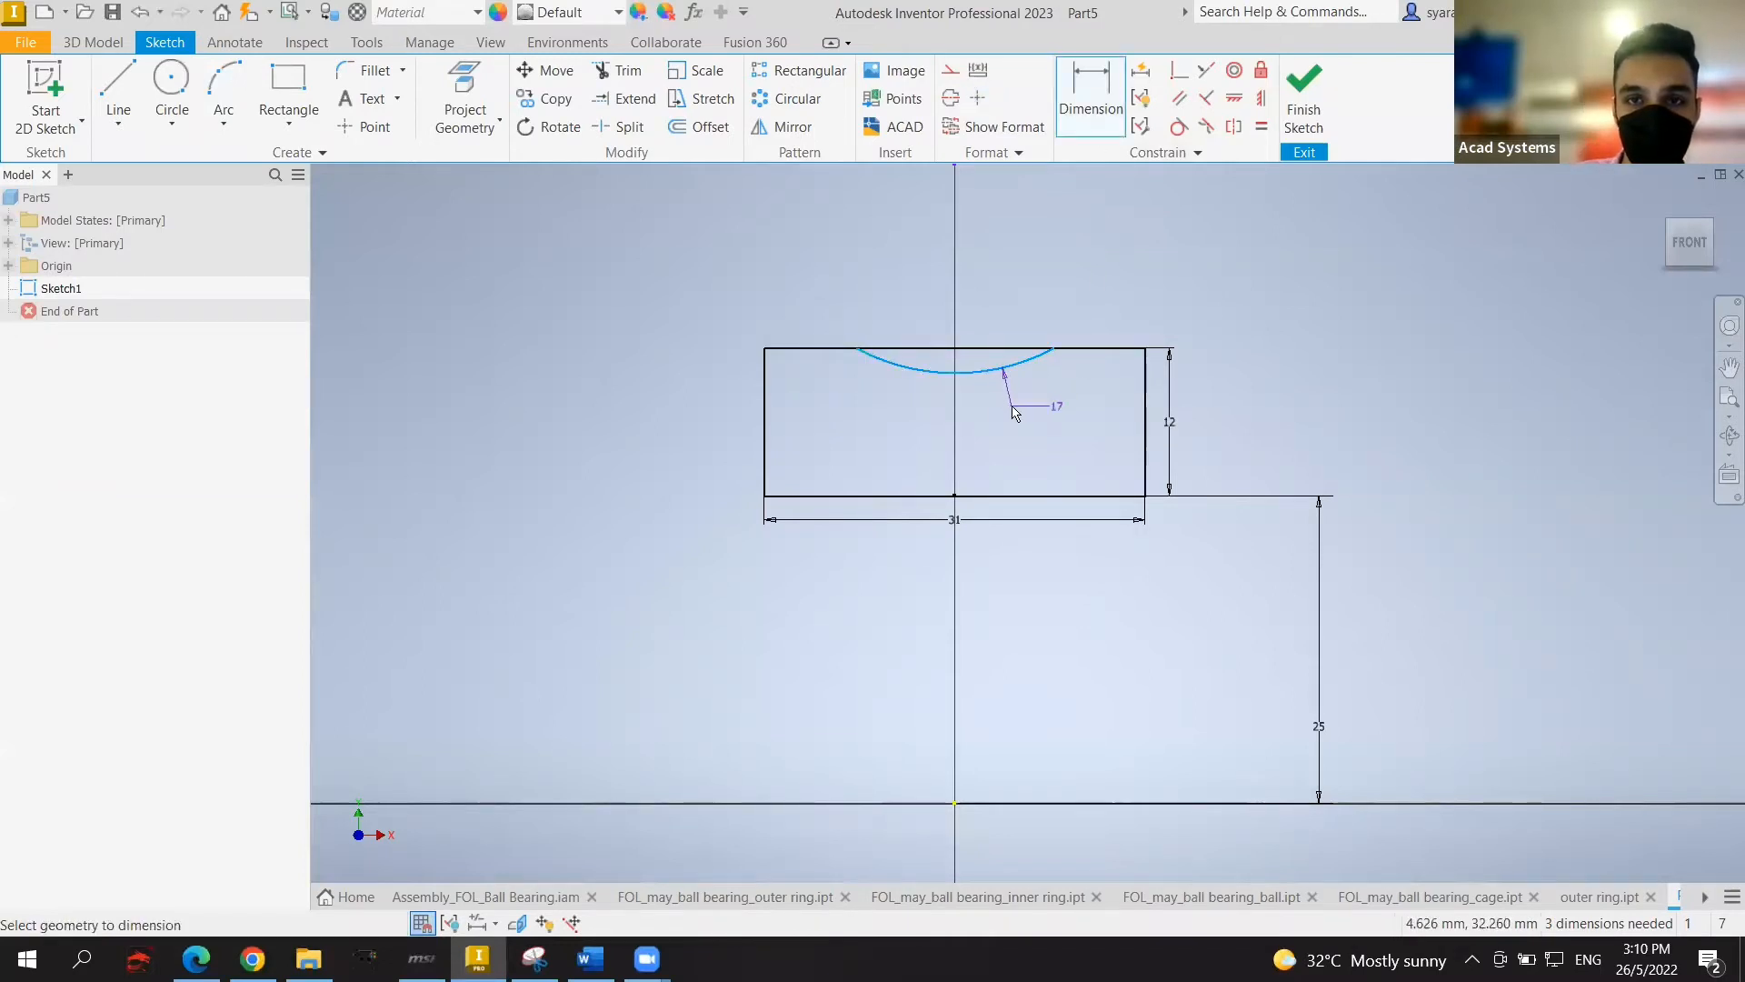
pyautogui.click(1015, 412)
pyautogui.write('12')
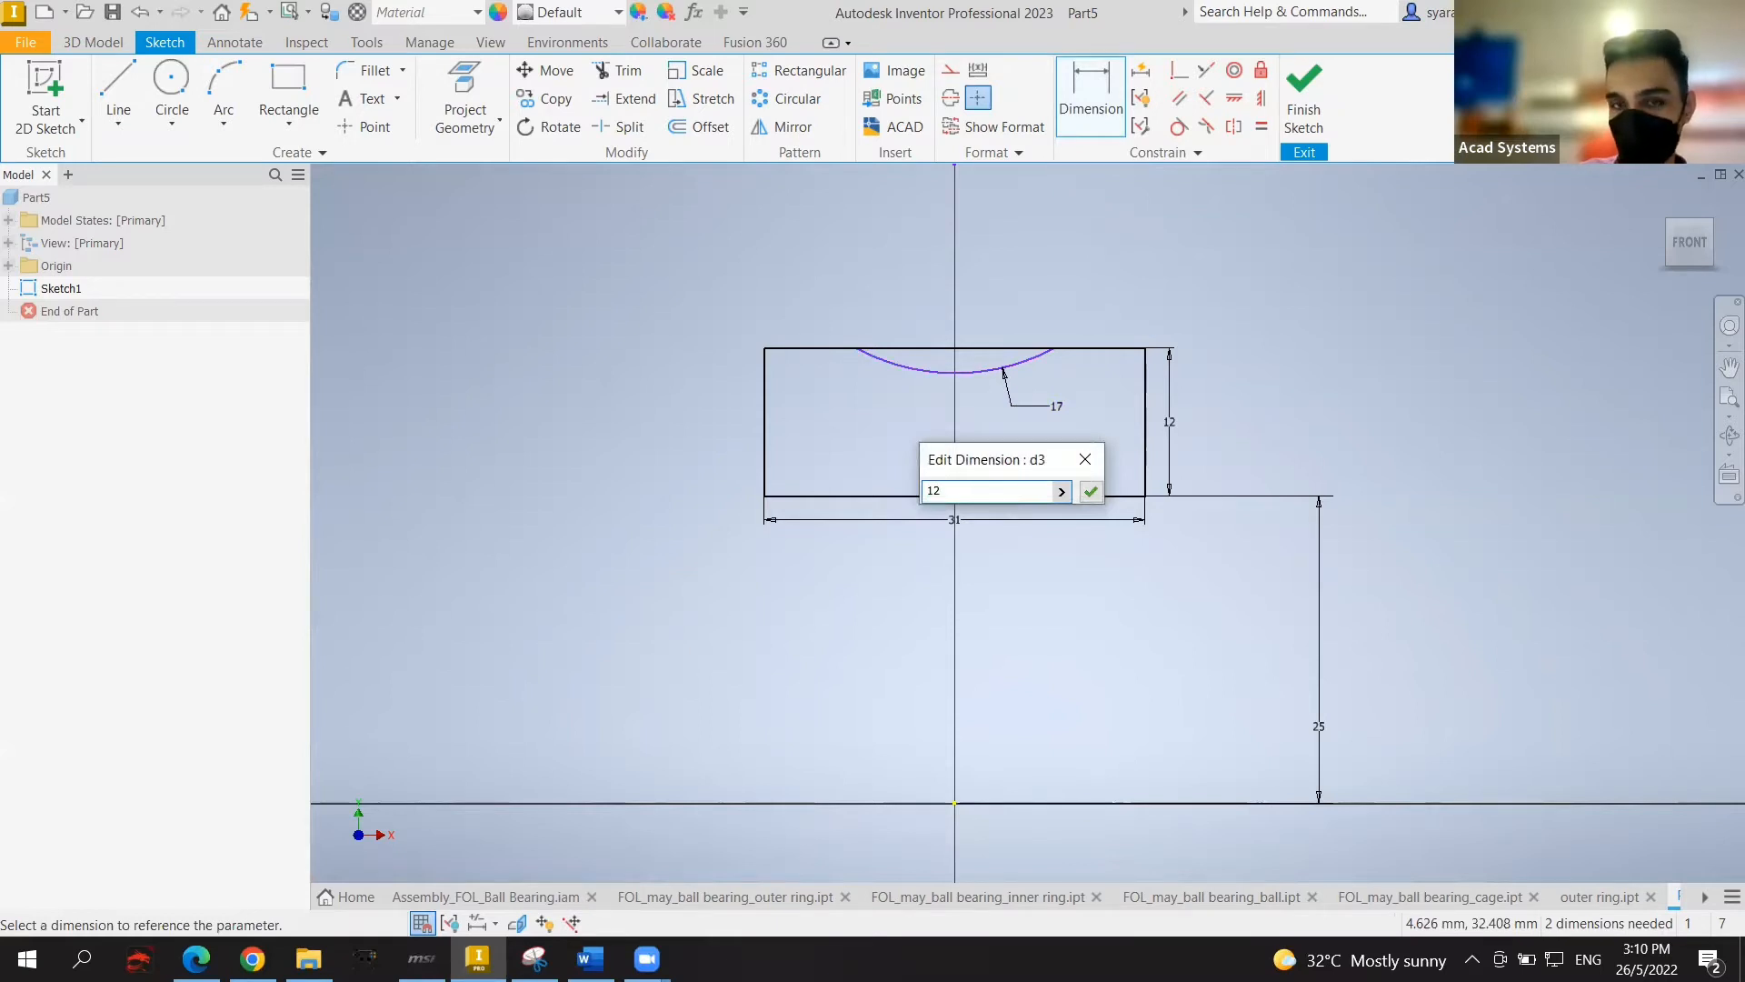
pyautogui.press('Return')
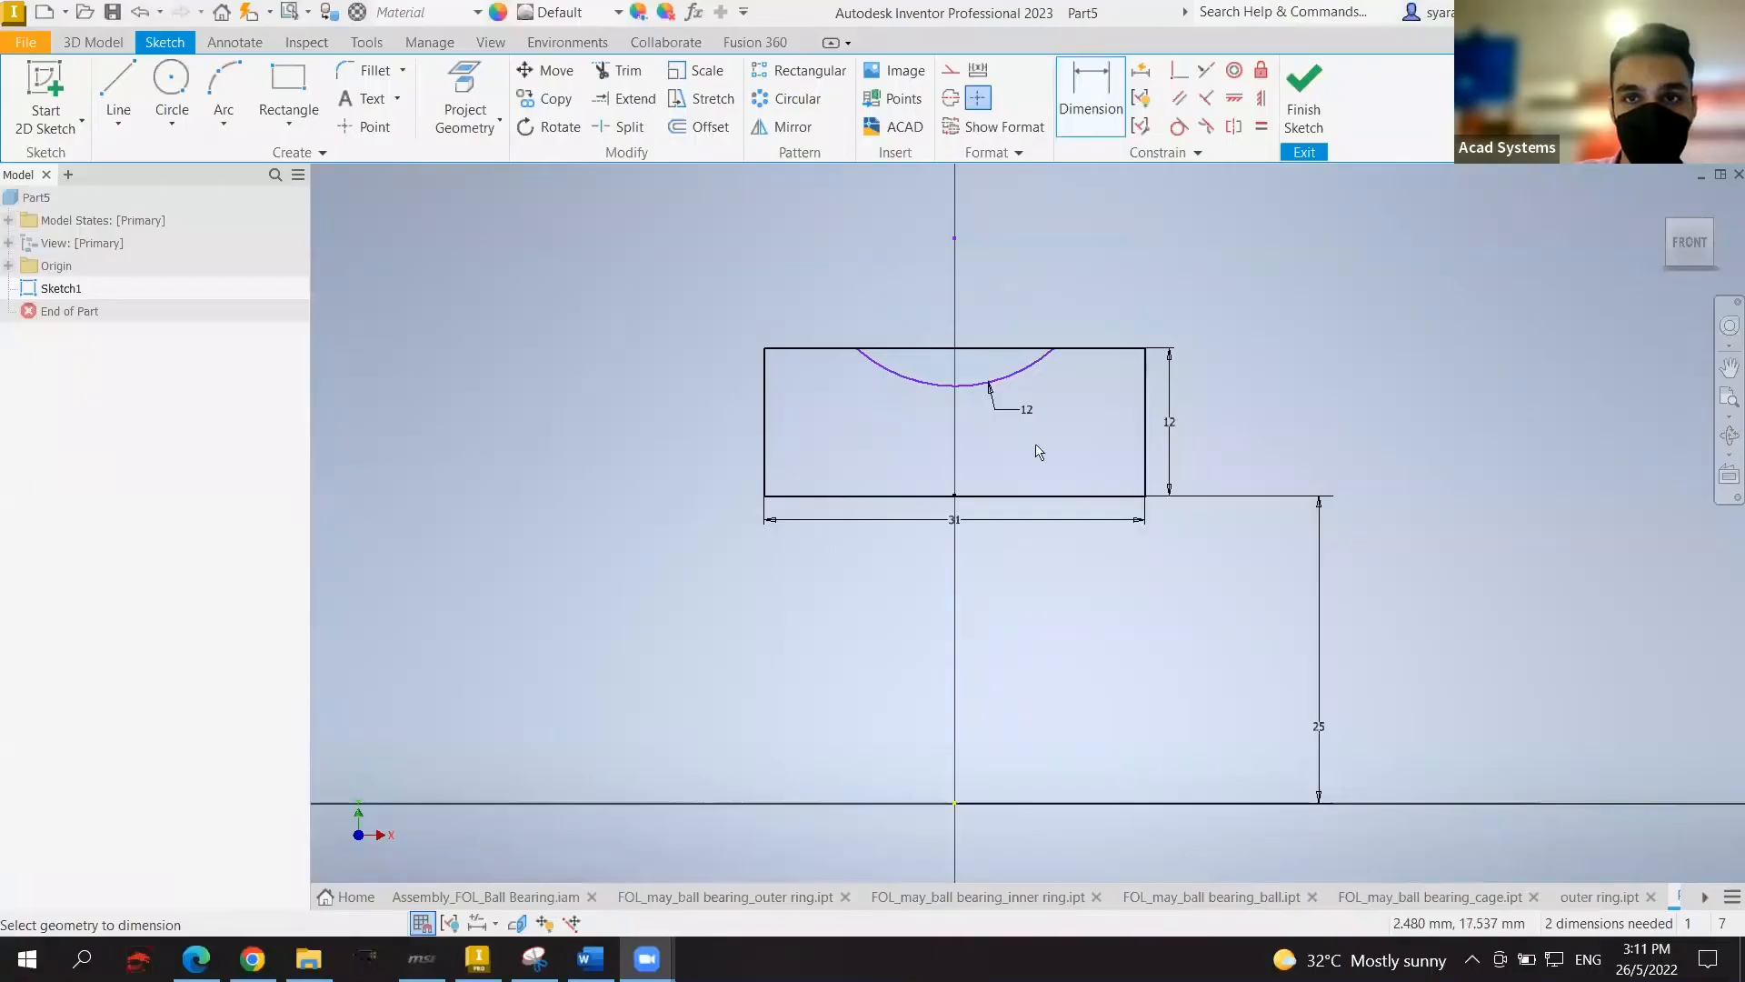
# Step: Dimension the arc centre 8 mm above the rectangle's top edge
pyautogui.moveTo(1152, 230); pyautogui.dragTo(1167, 343, button='middle')
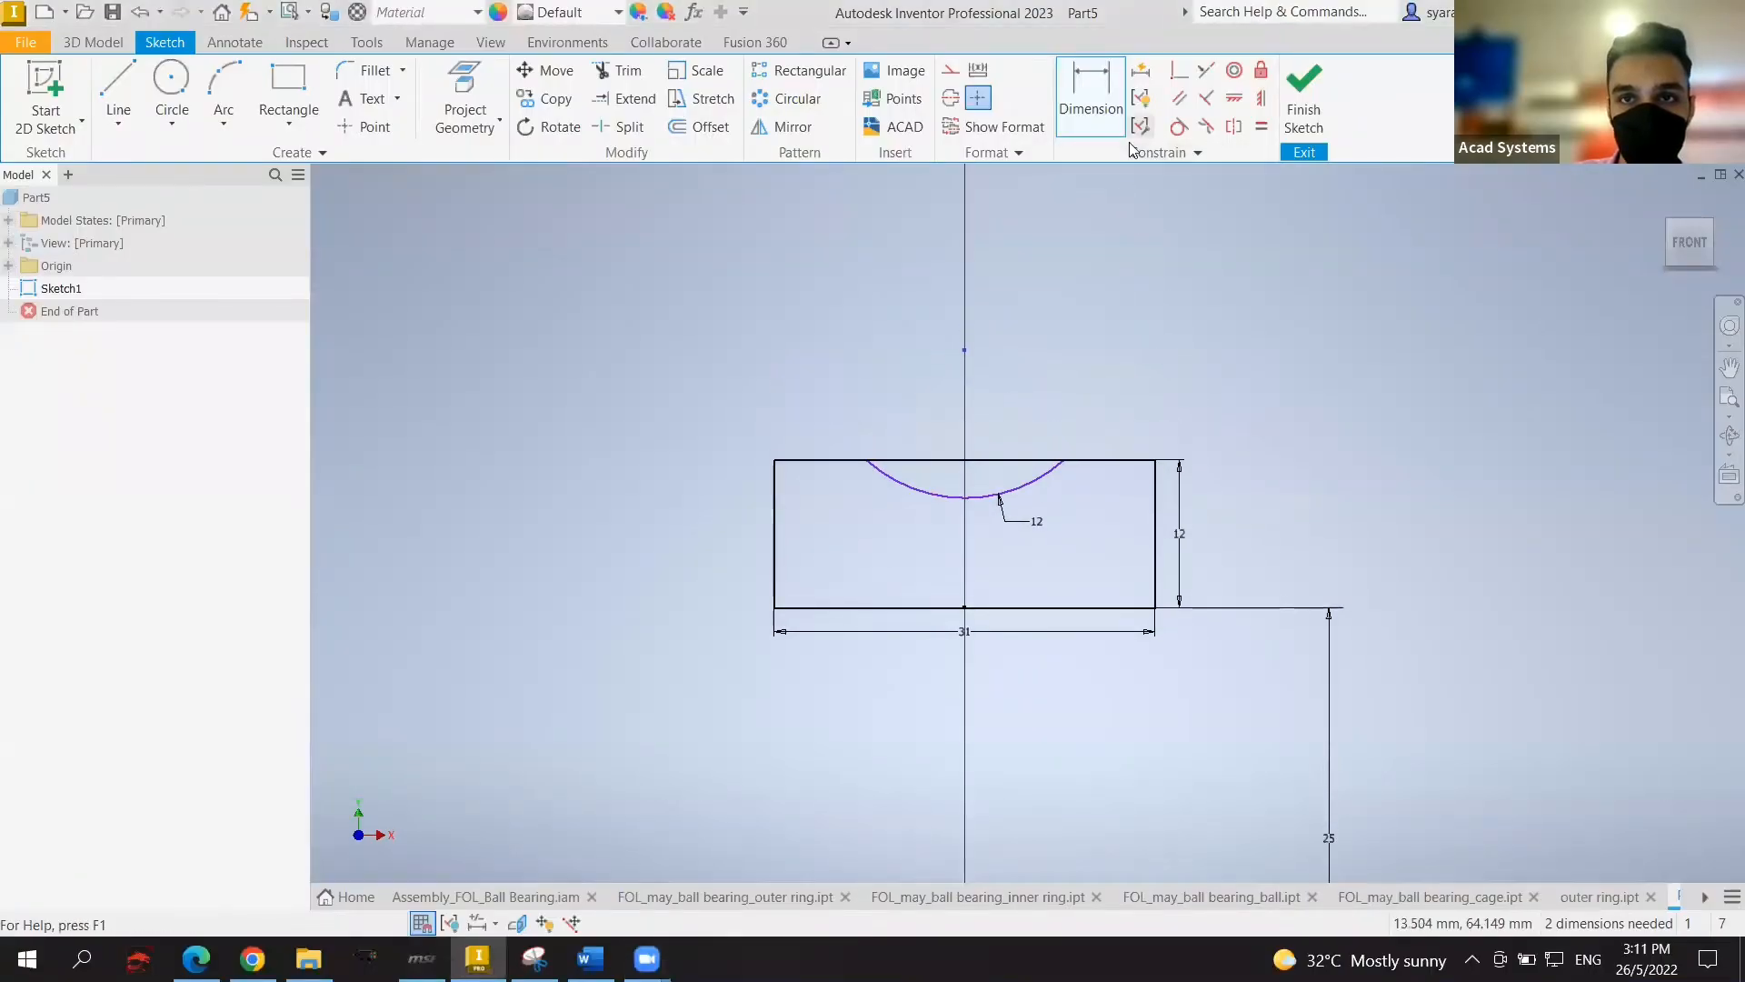
pyautogui.press('d')
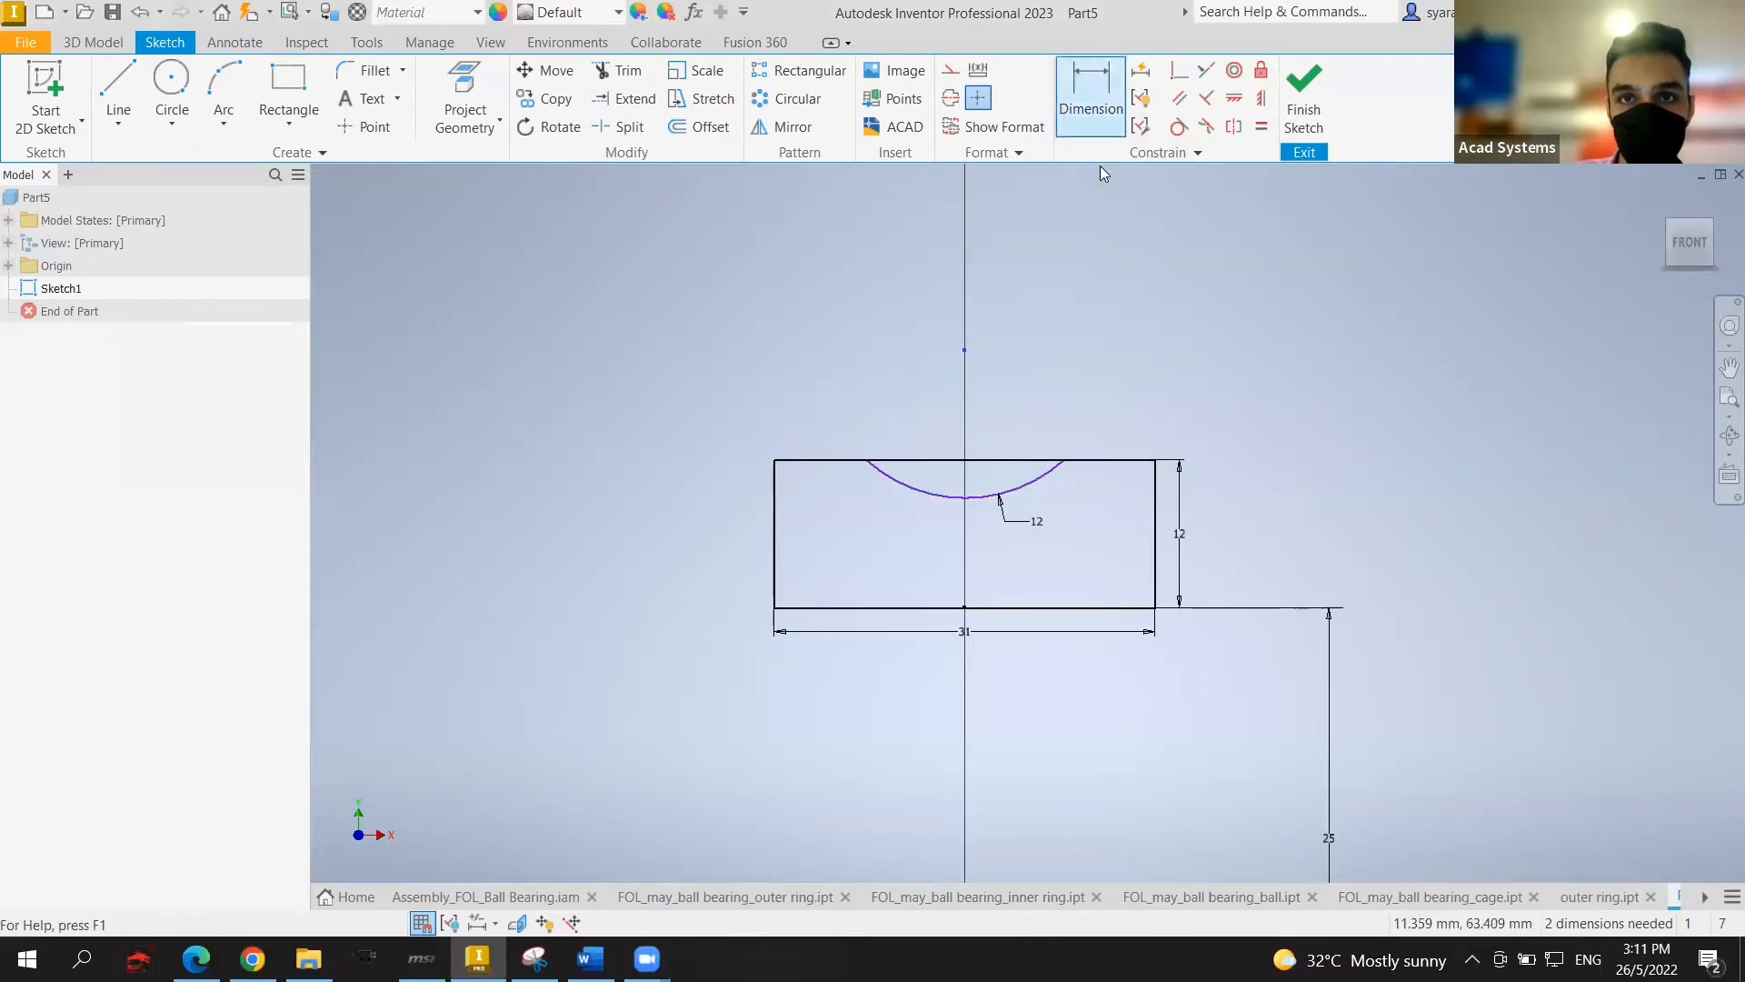
pyautogui.click(972, 463)
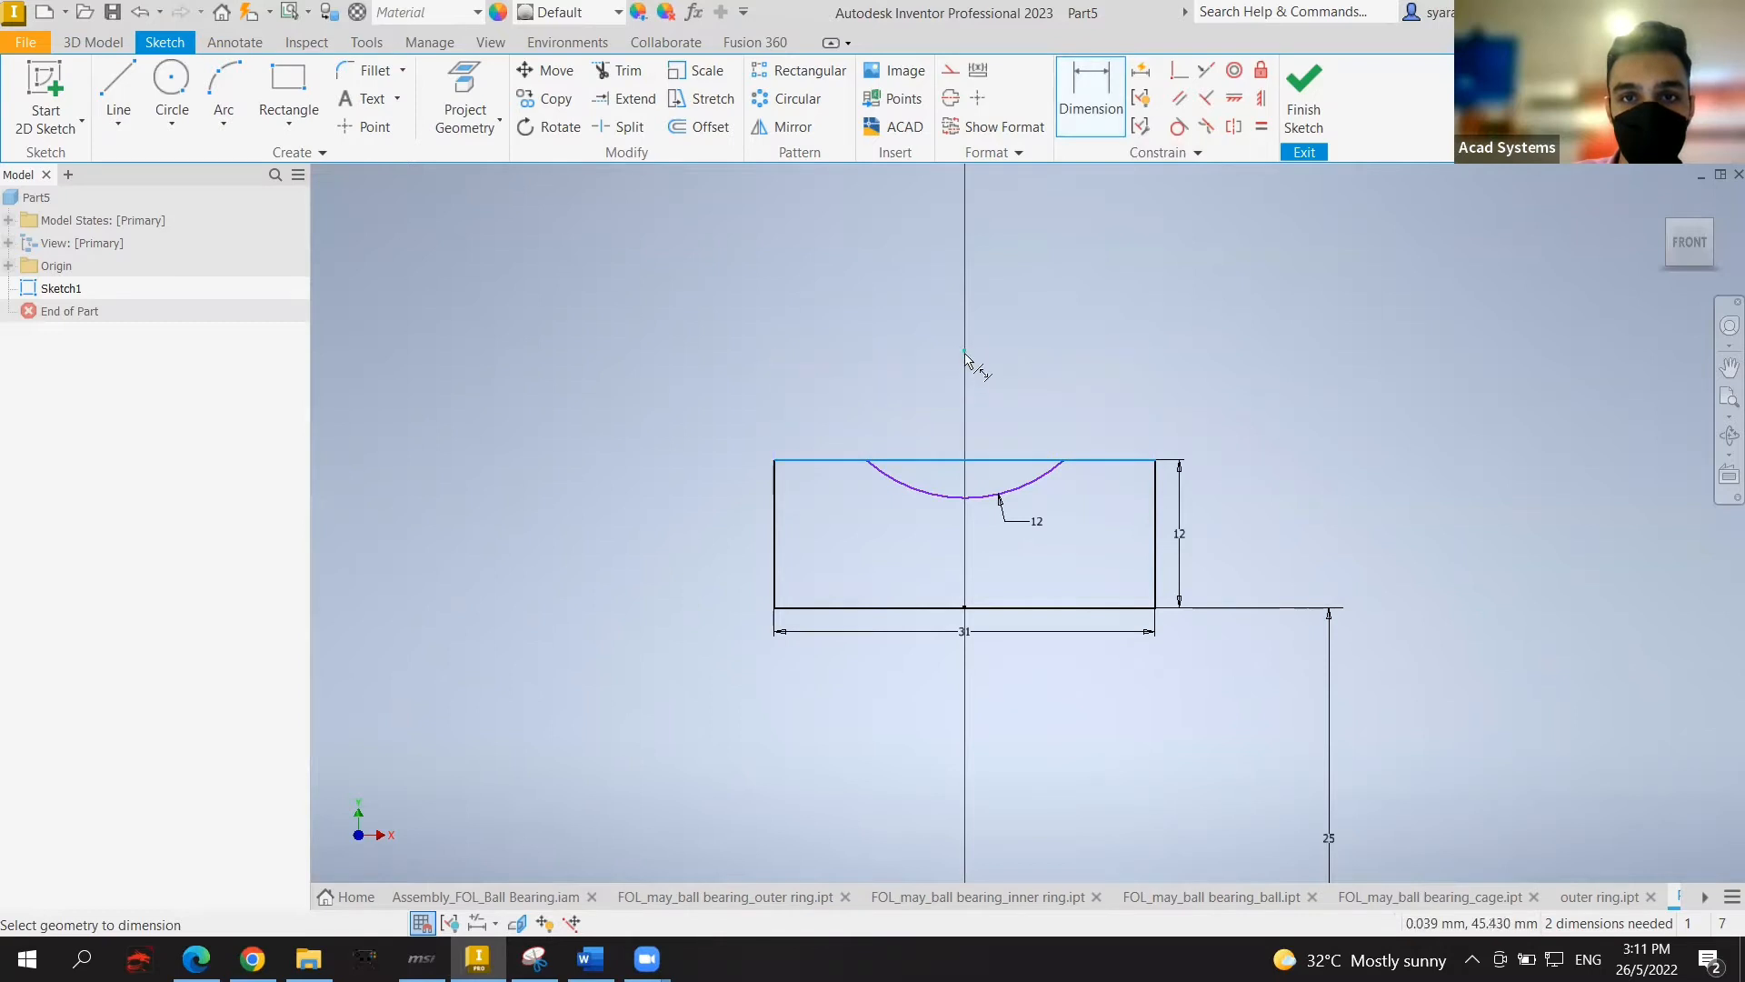
pyautogui.click(966, 353)
pyautogui.click(1194, 361)
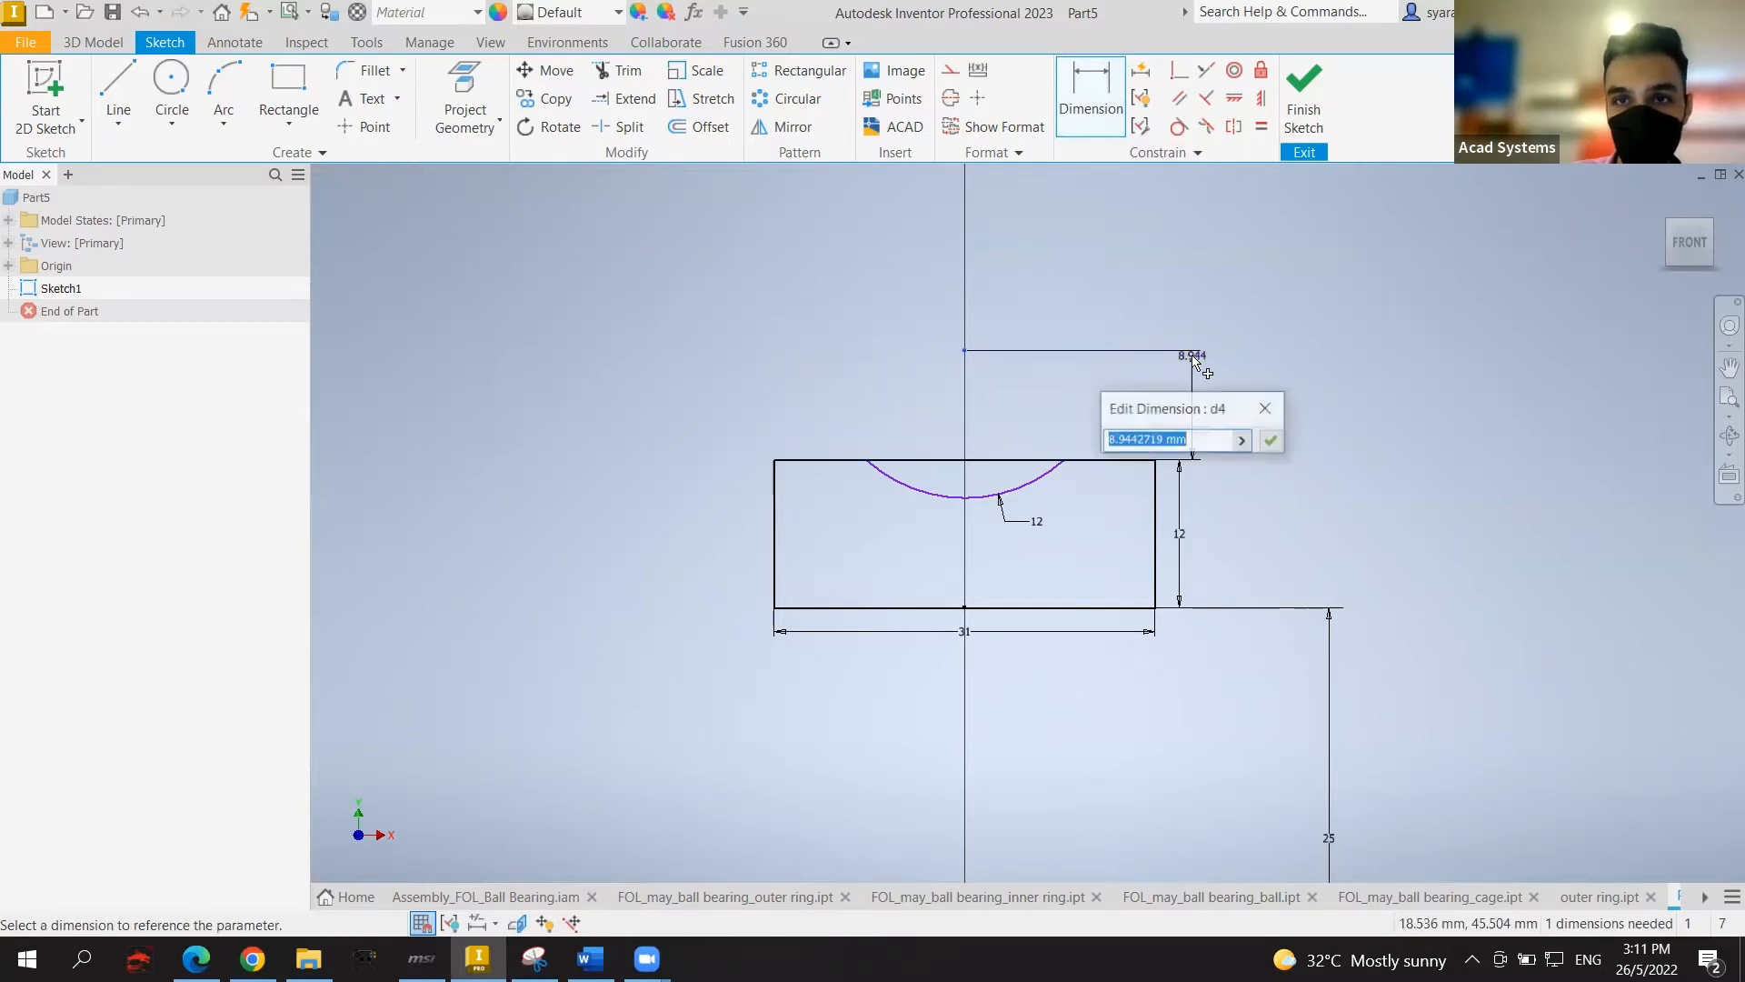
pyautogui.press('BackSpace')
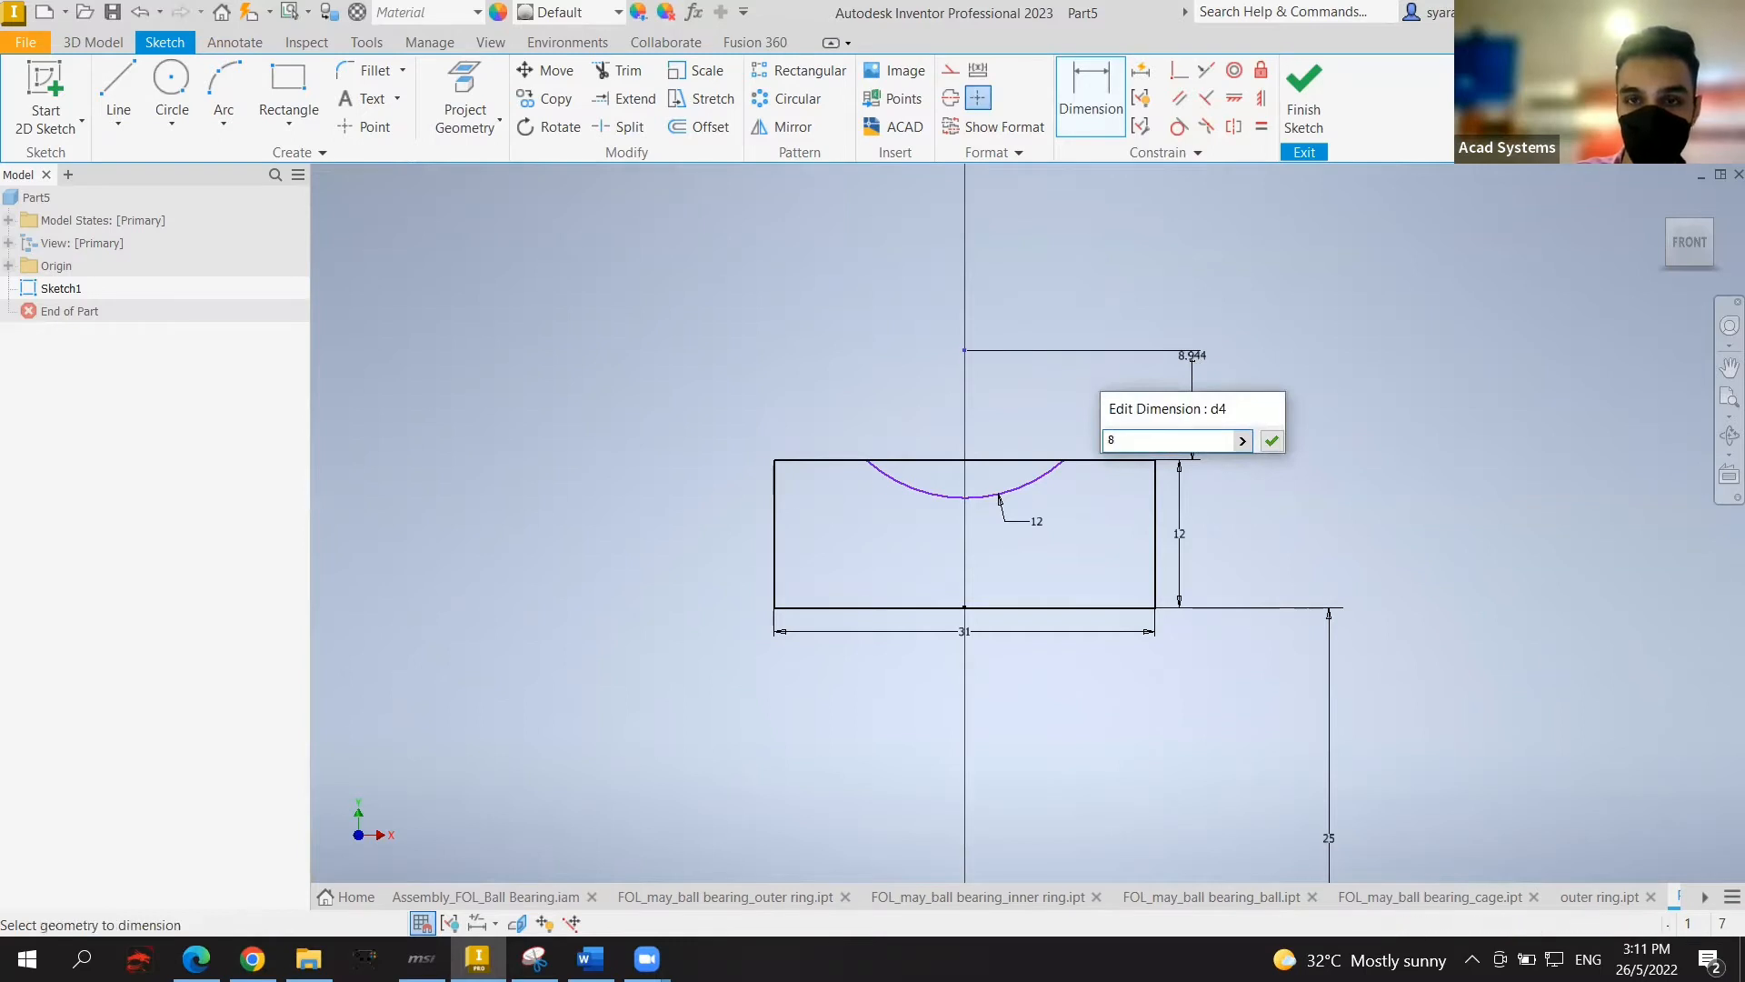
pyautogui.press('Return')
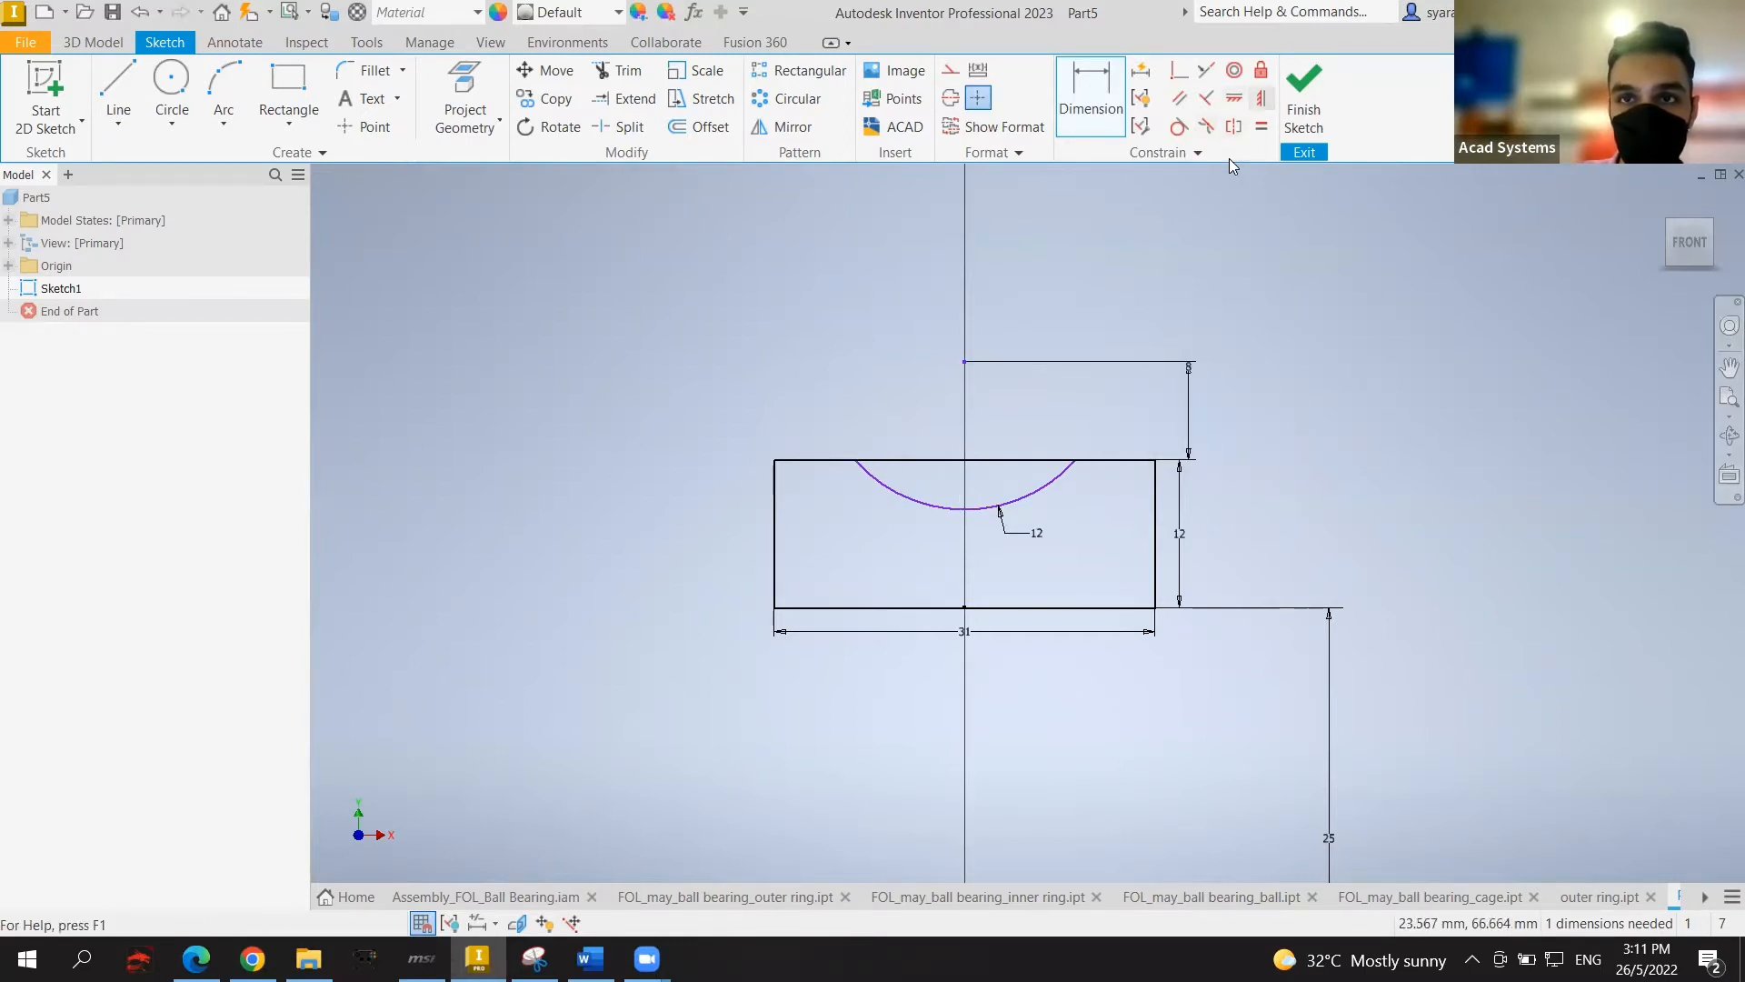
# Step: Make the arc symmetric to fully constrain the sketch, then finish it
pyautogui.click(1262, 98)
pyautogui.scroll(3, 1113, 520)
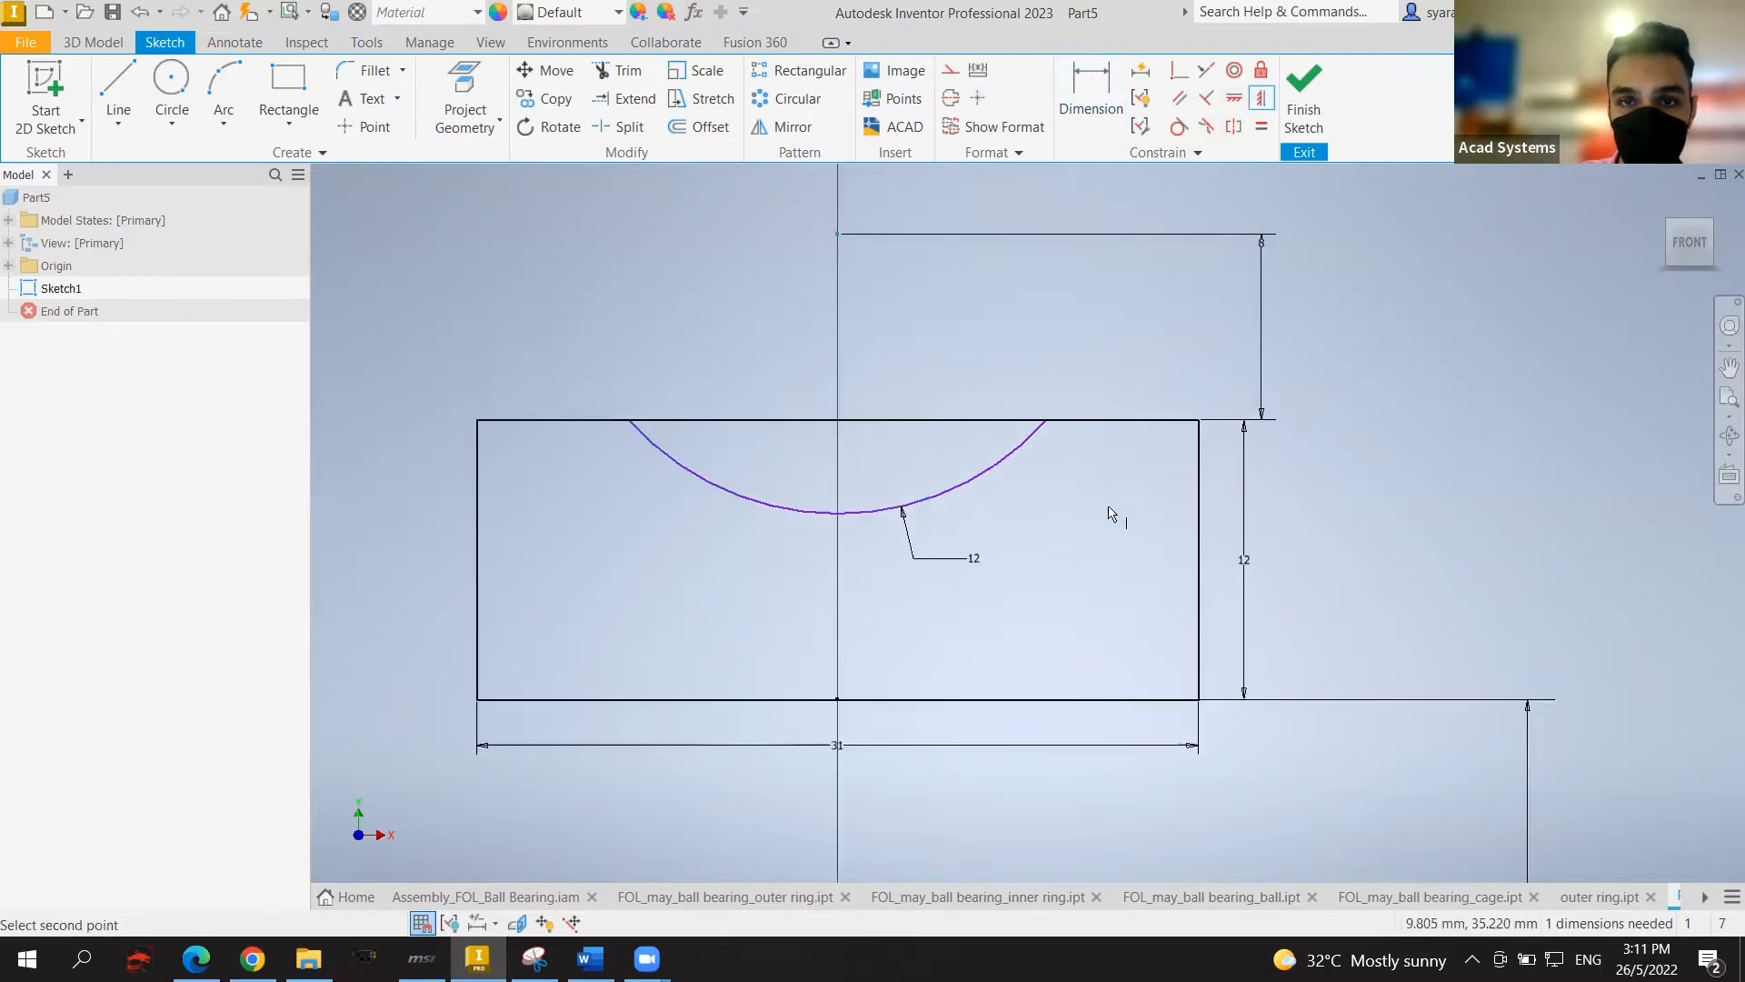
pyautogui.scroll(-4, 1109, 532)
pyautogui.moveTo(1103, 536); pyautogui.dragTo(1034, 485, button='middle')
pyautogui.click(948, 752)
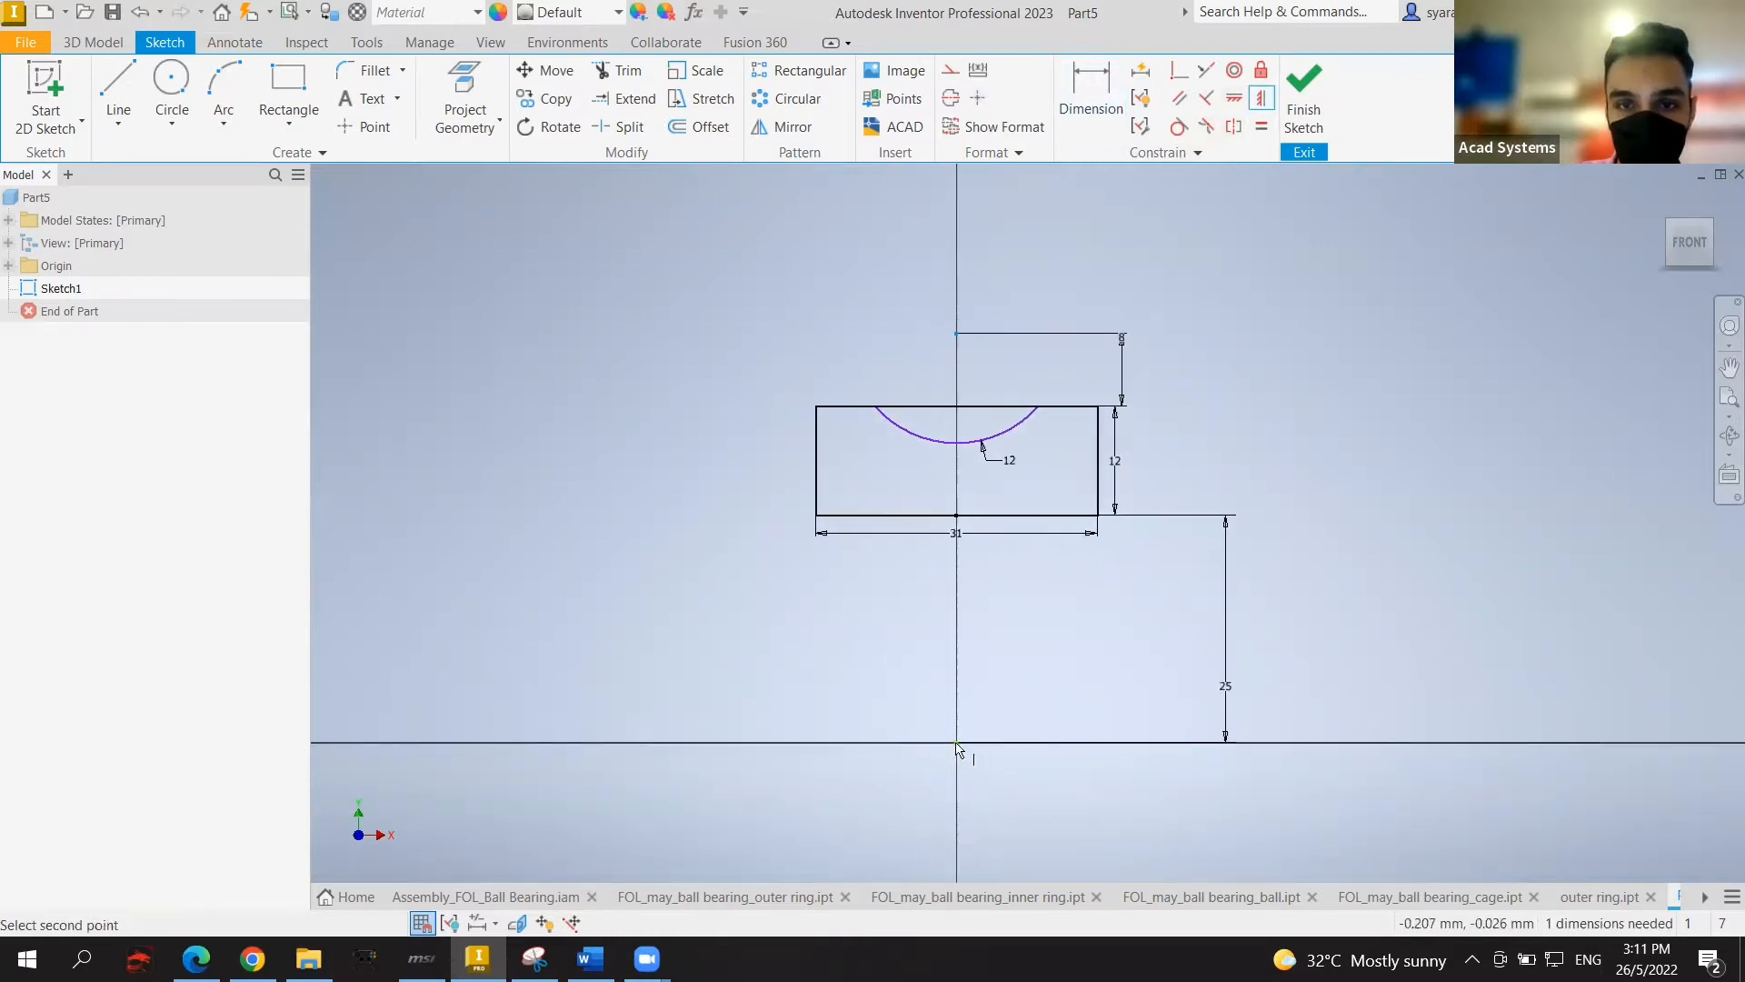
pyautogui.click(957, 744)
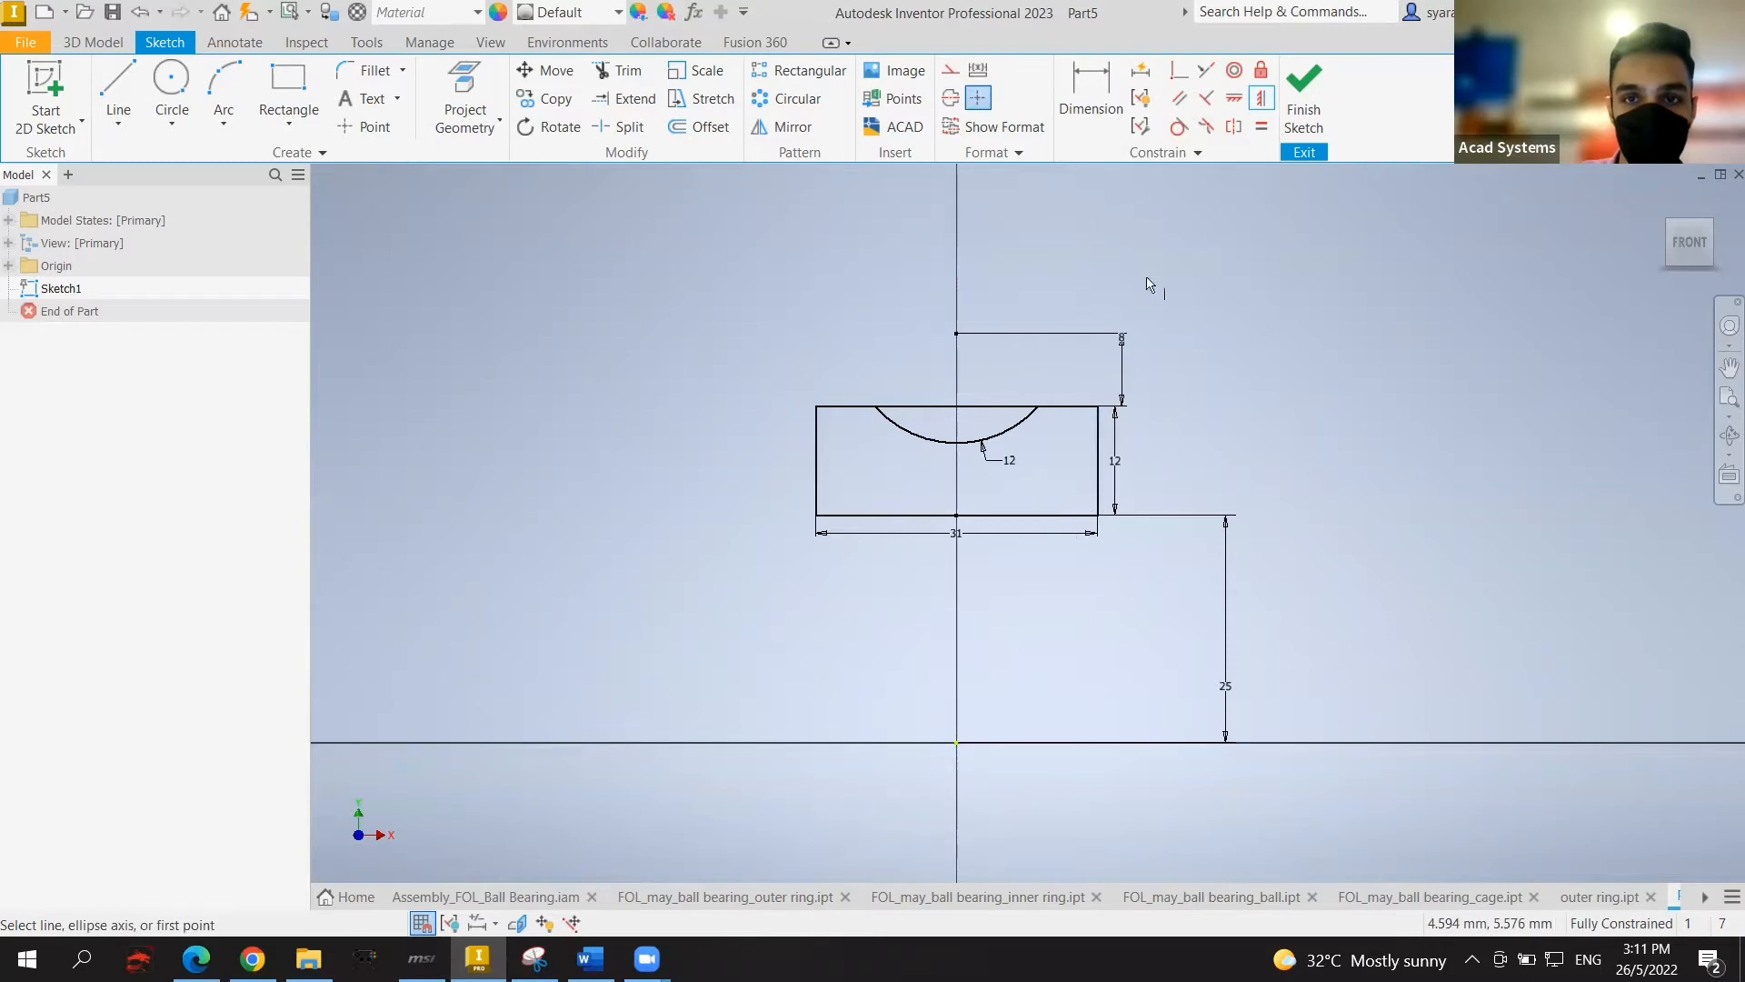
pyautogui.click(1303, 100)
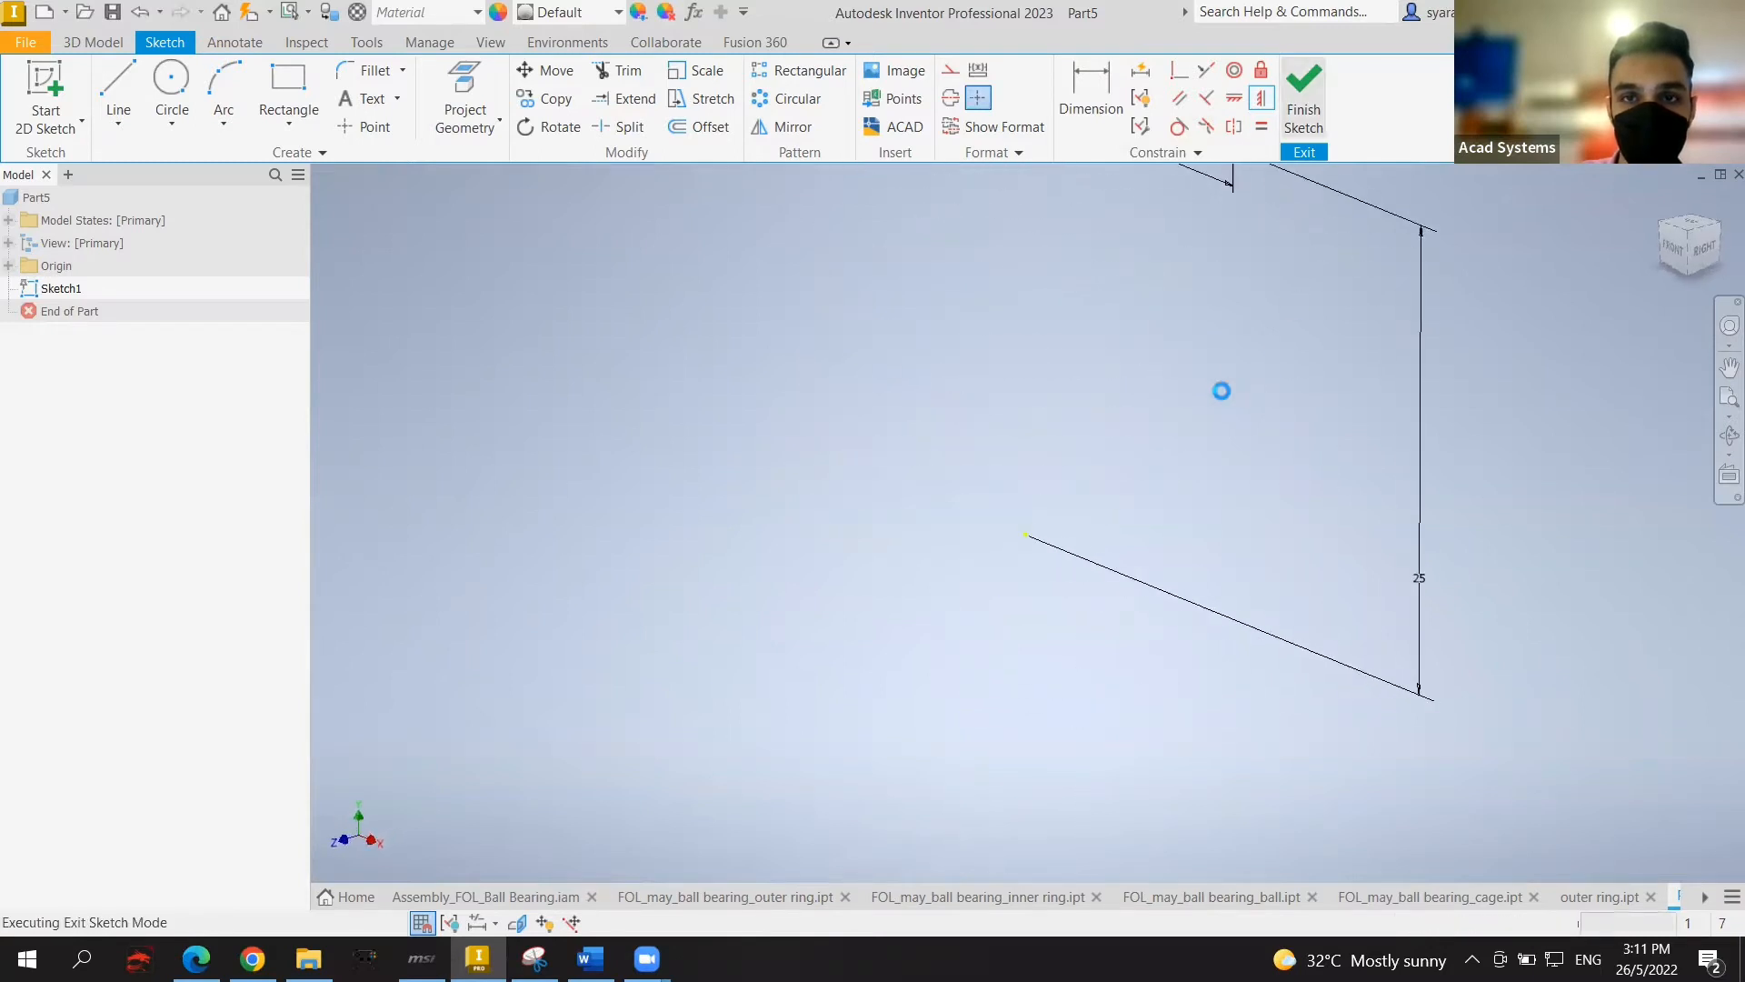
# Step: Revolve the grooved sketch region 360° about the origin X Axis, creating Revolution1
pyautogui.moveTo(1196, 445); pyautogui.dragTo(1130, 519, button='middle')
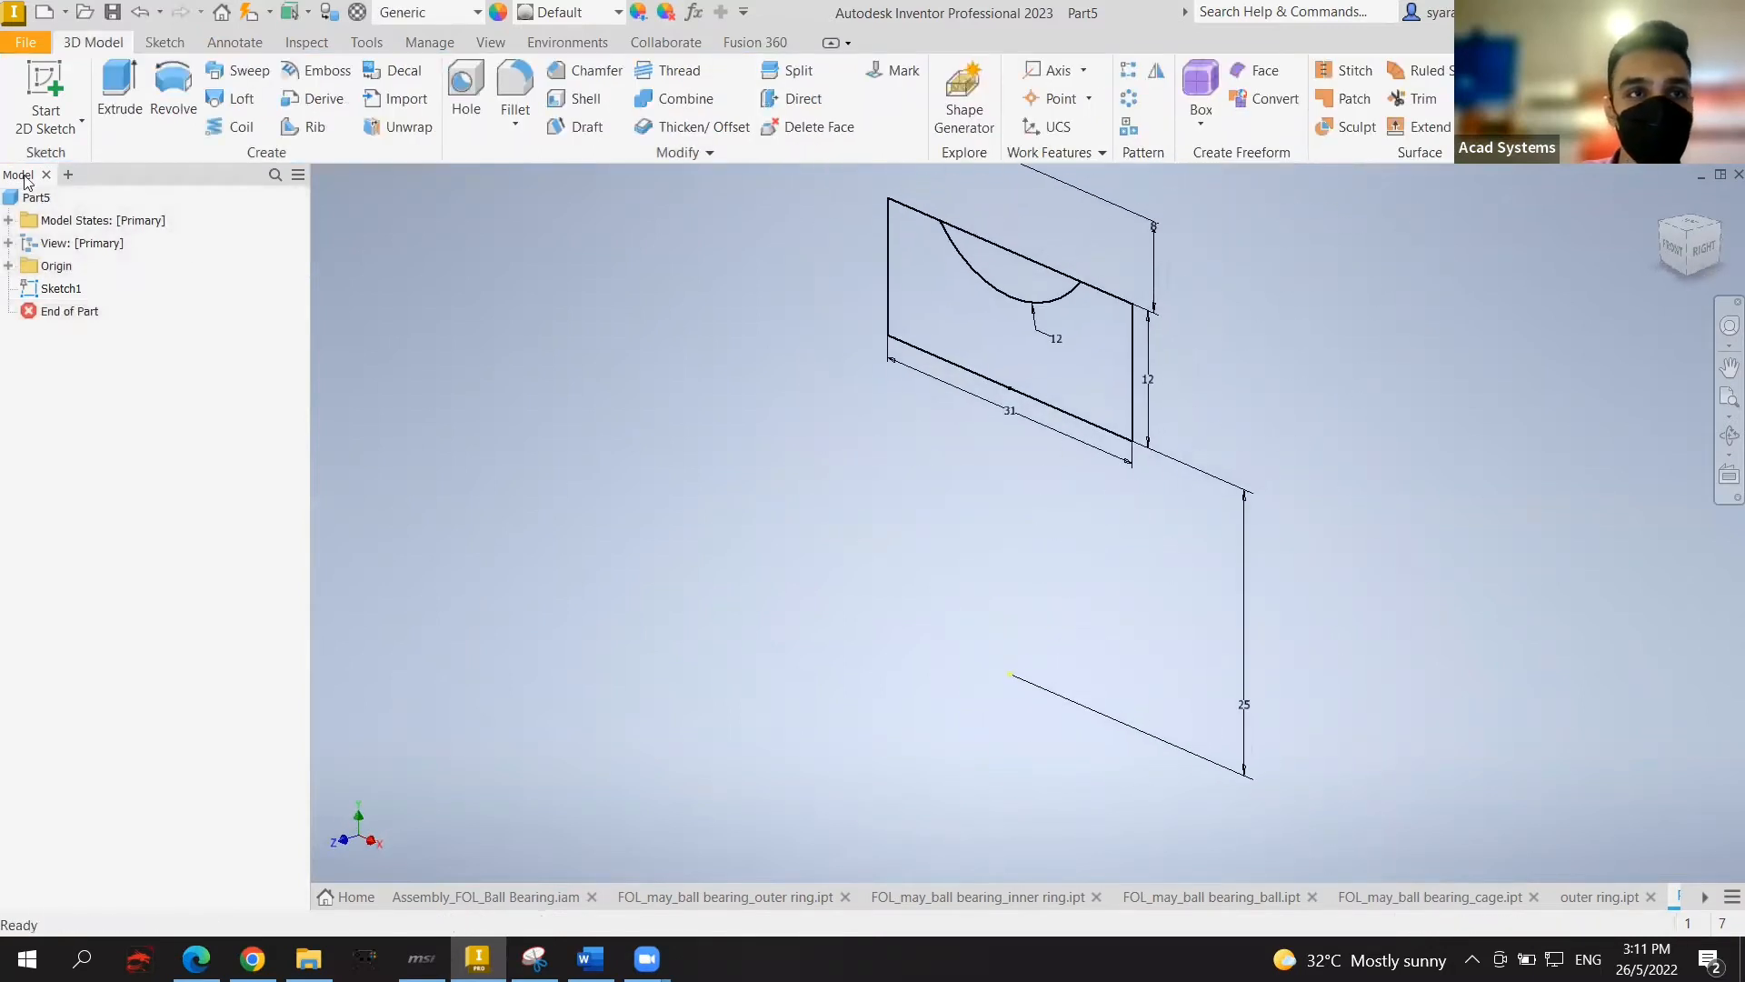
pyautogui.click(172, 91)
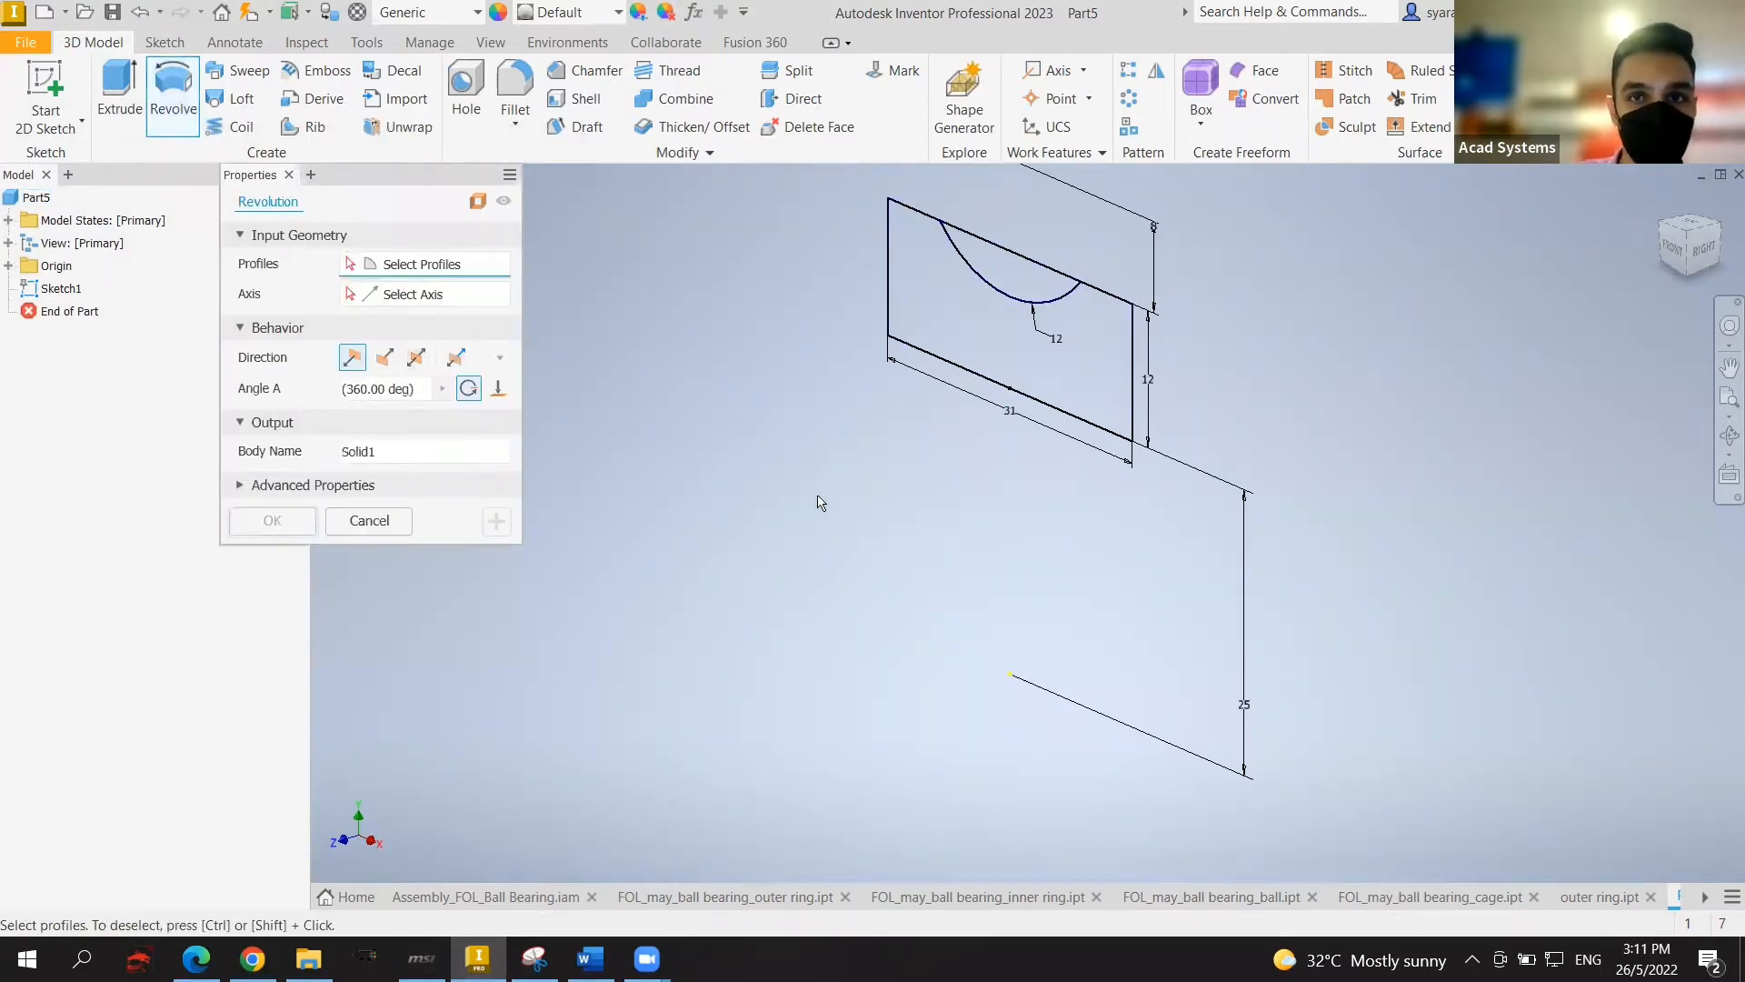
pyautogui.click(1080, 339)
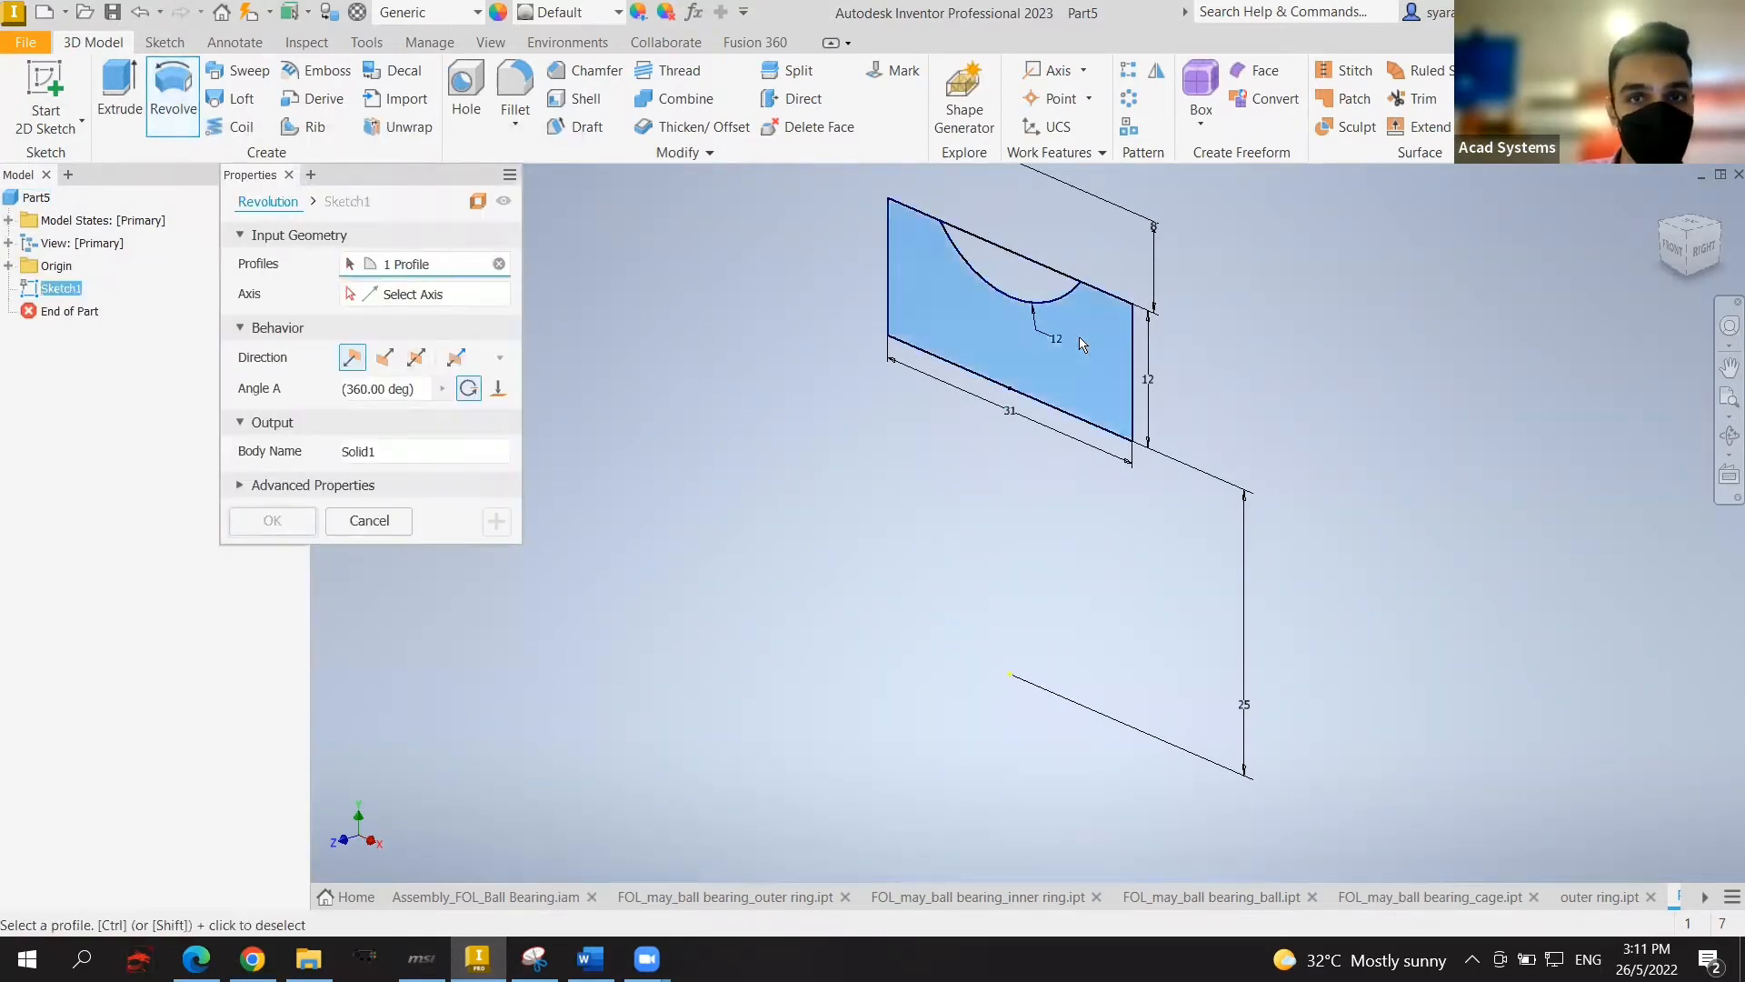
pyautogui.click(8, 266)
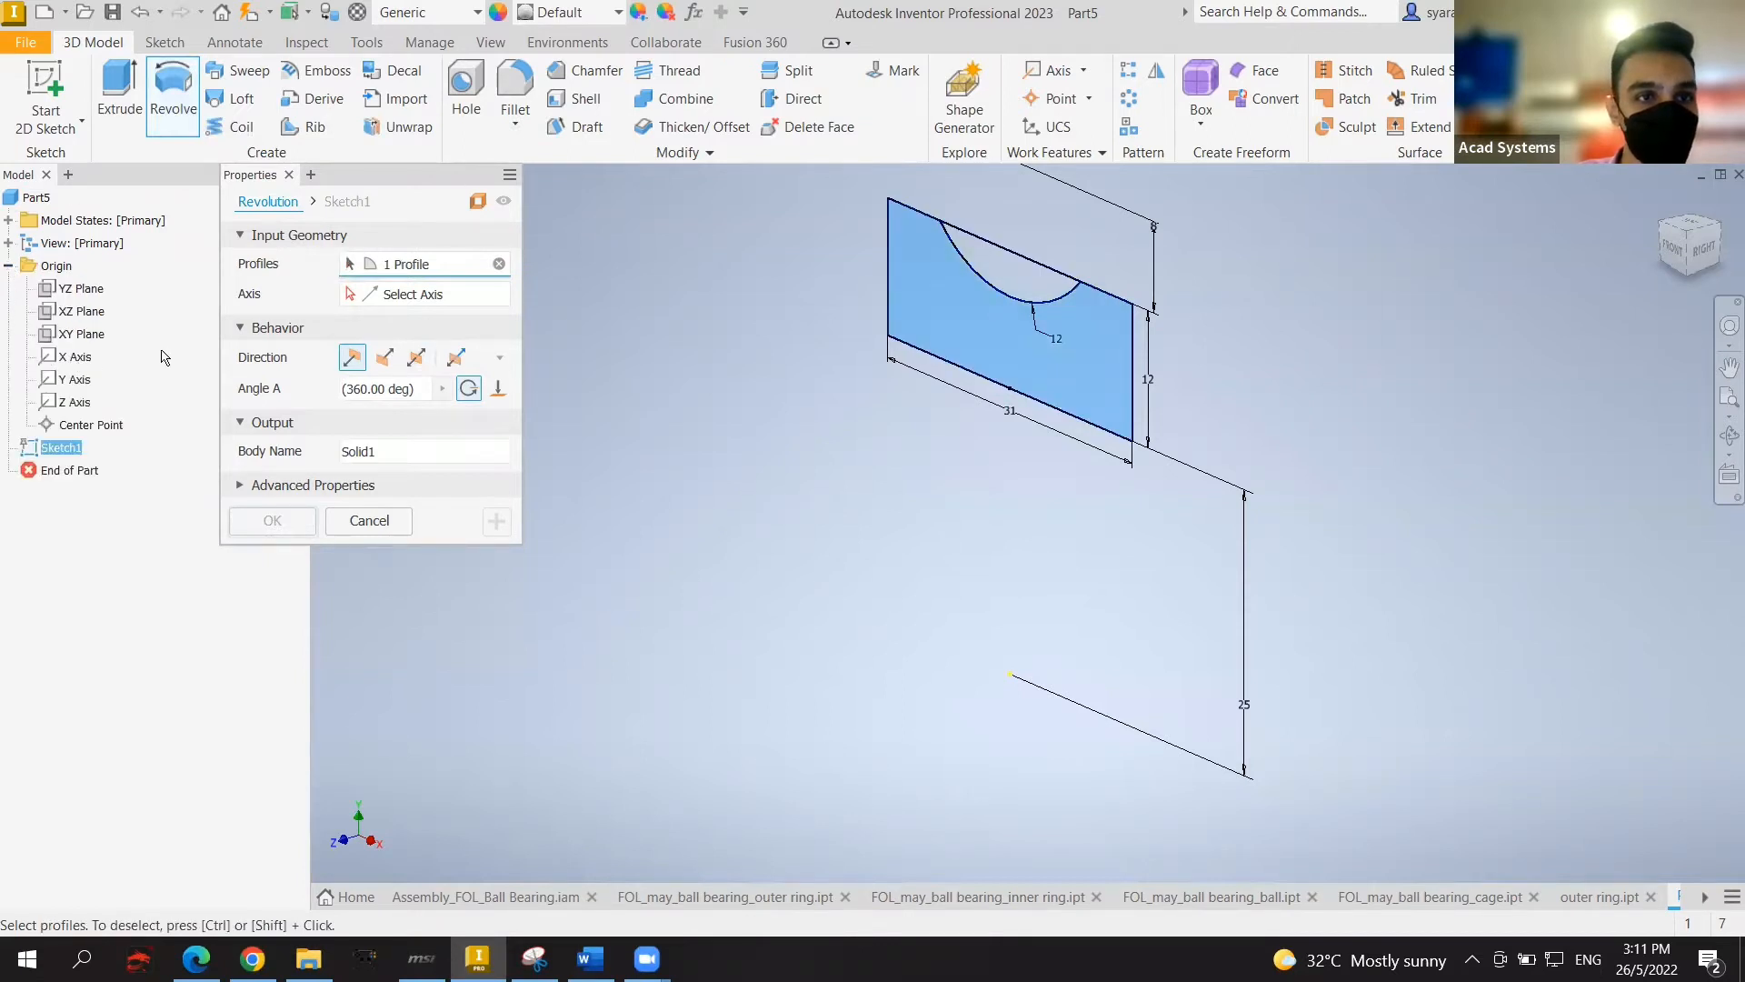
pyautogui.click(350, 293)
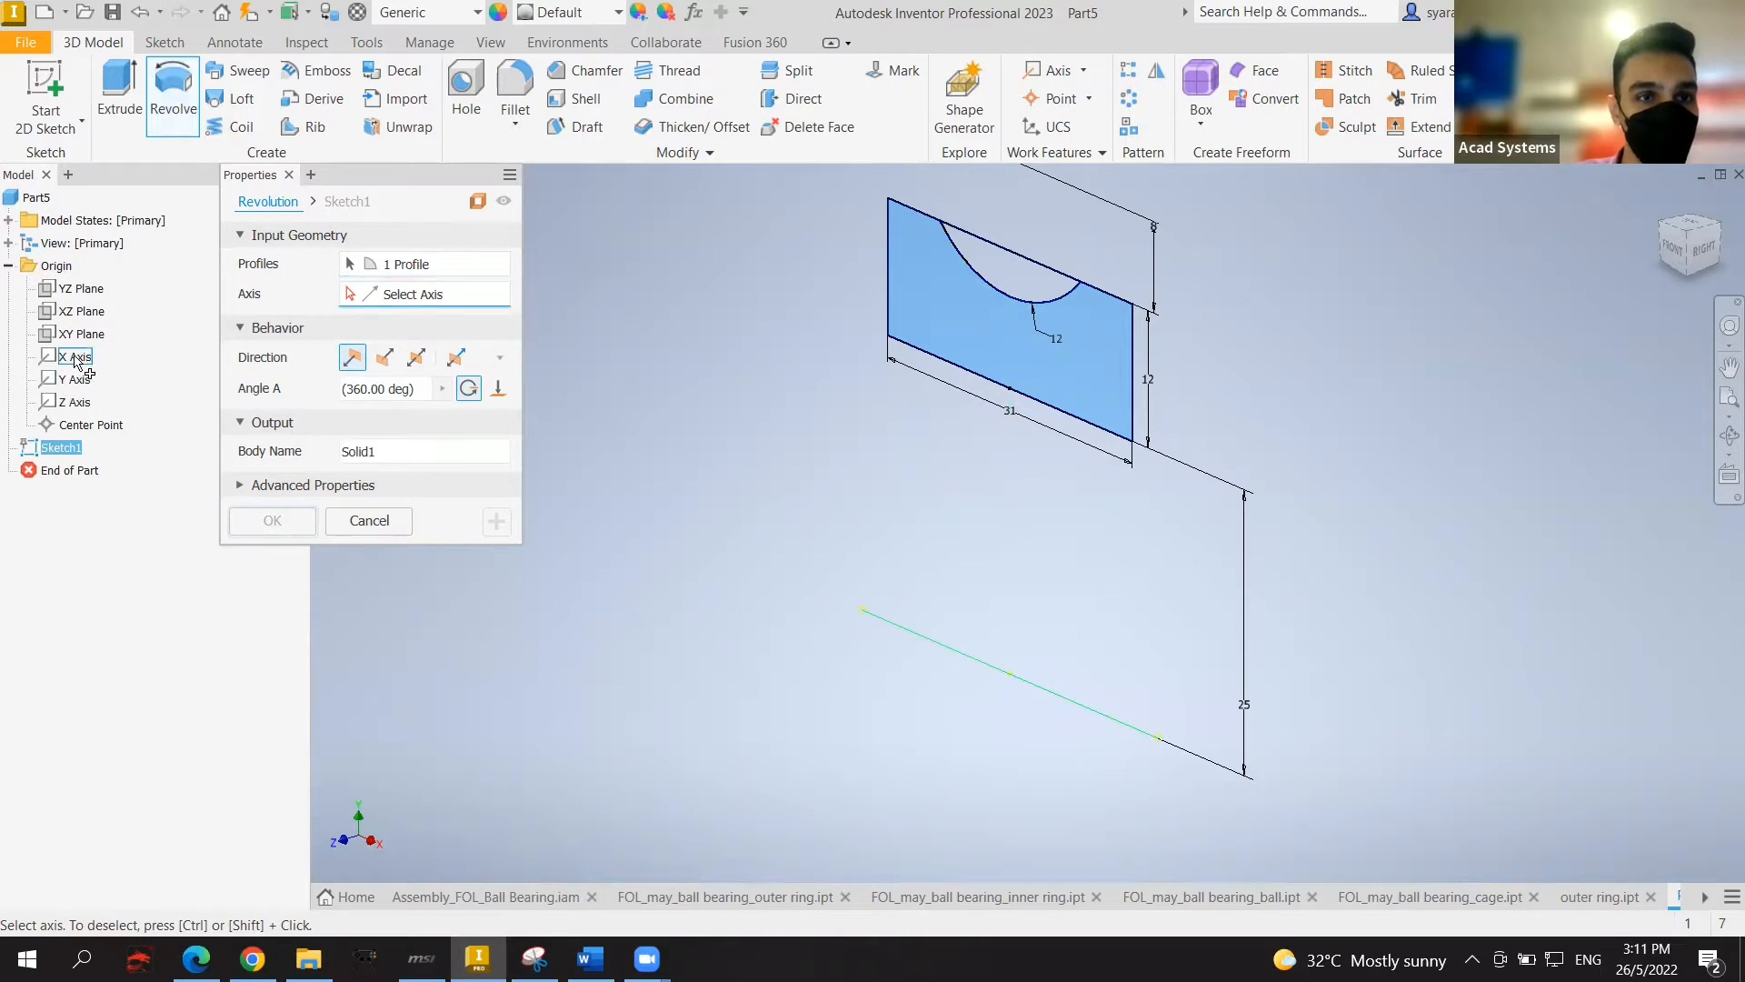
pyautogui.click(76, 358)
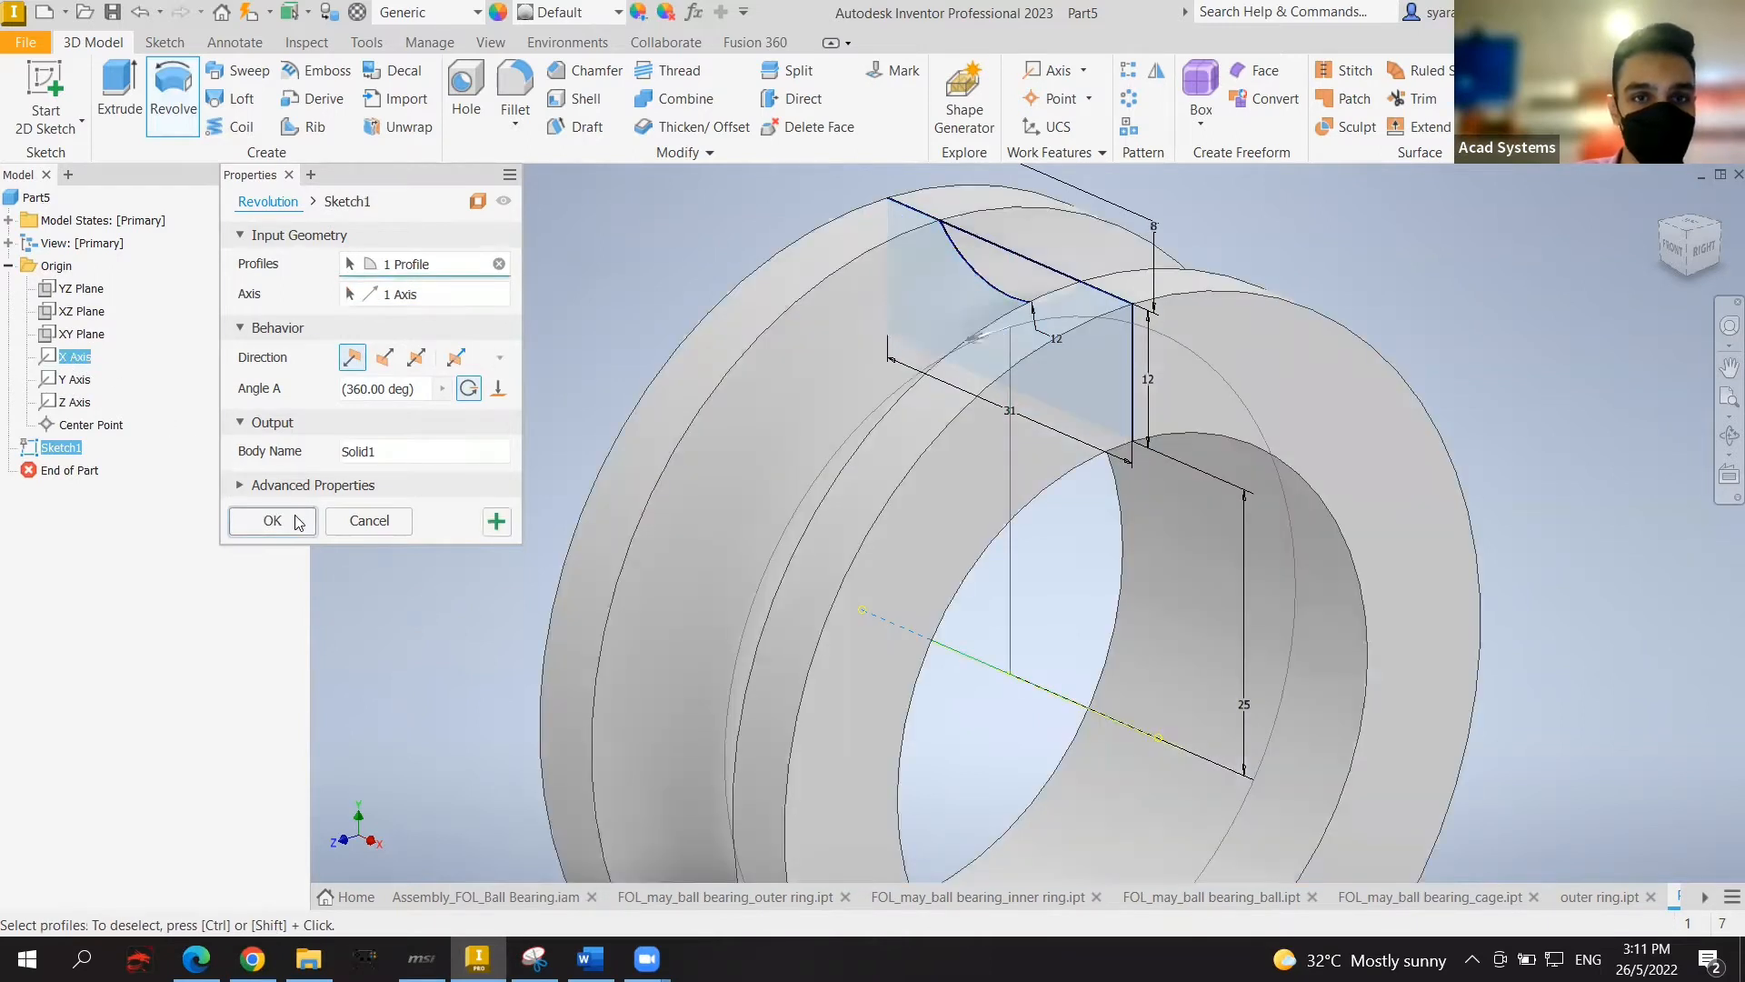
pyautogui.click(273, 520)
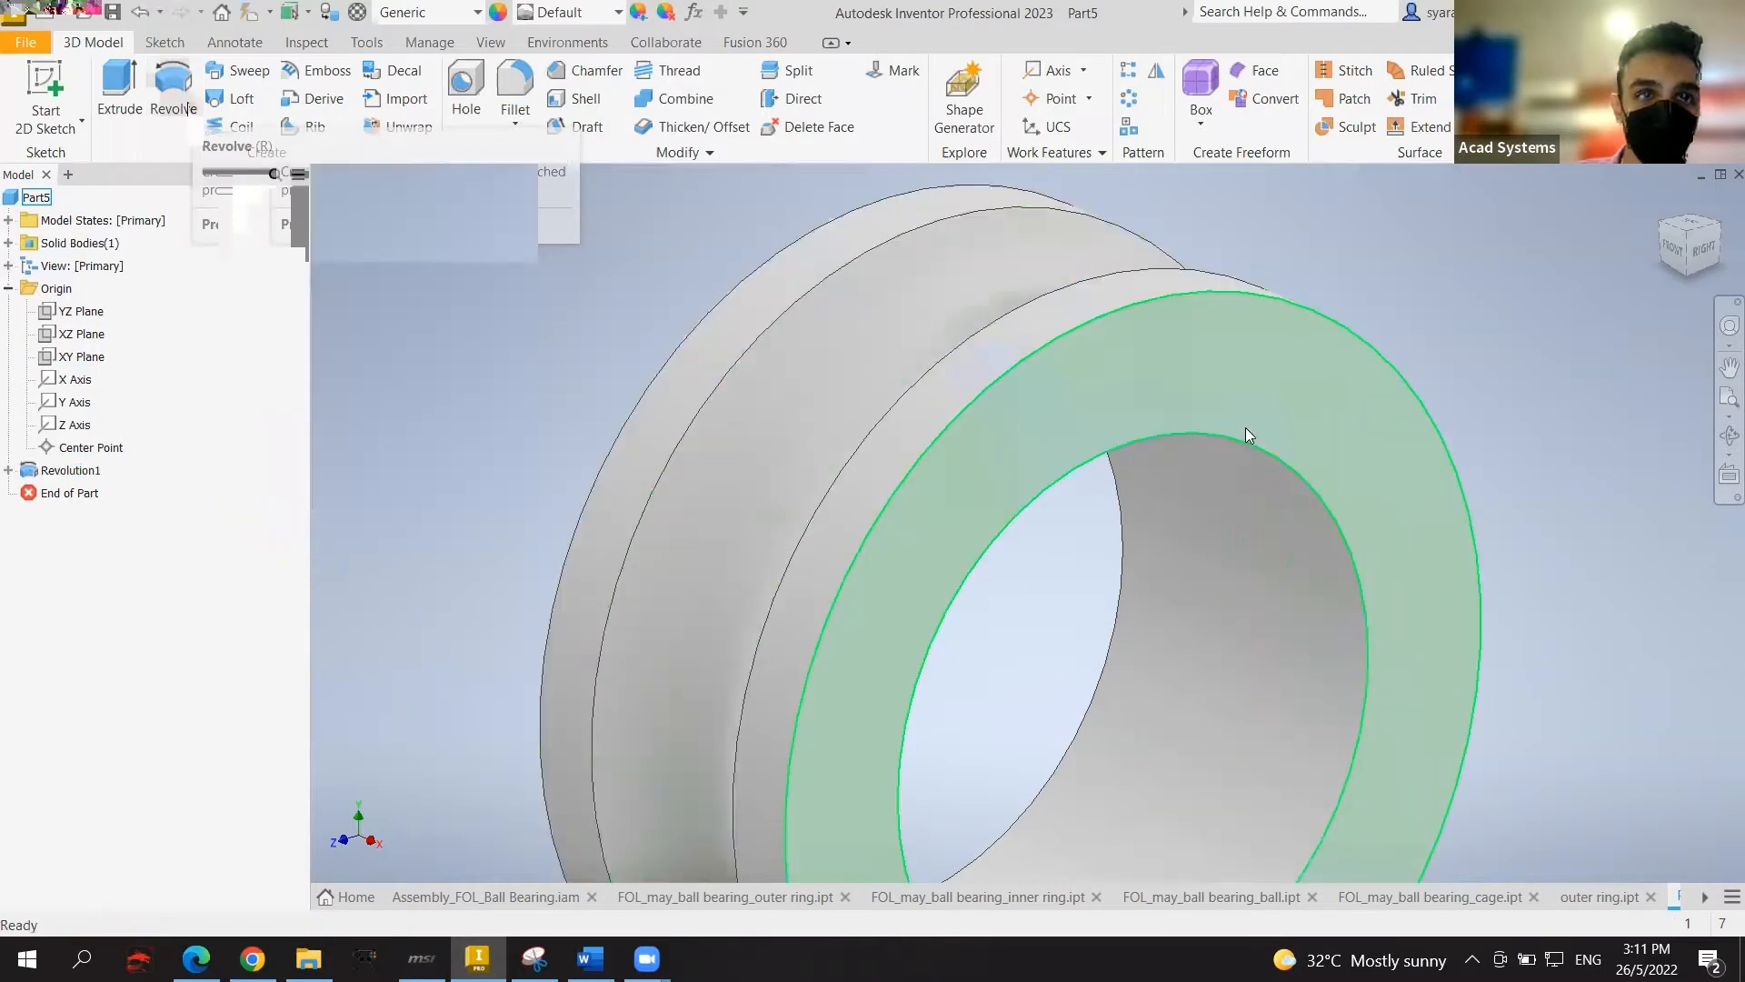
pyautogui.scroll(-3, 1273, 439)
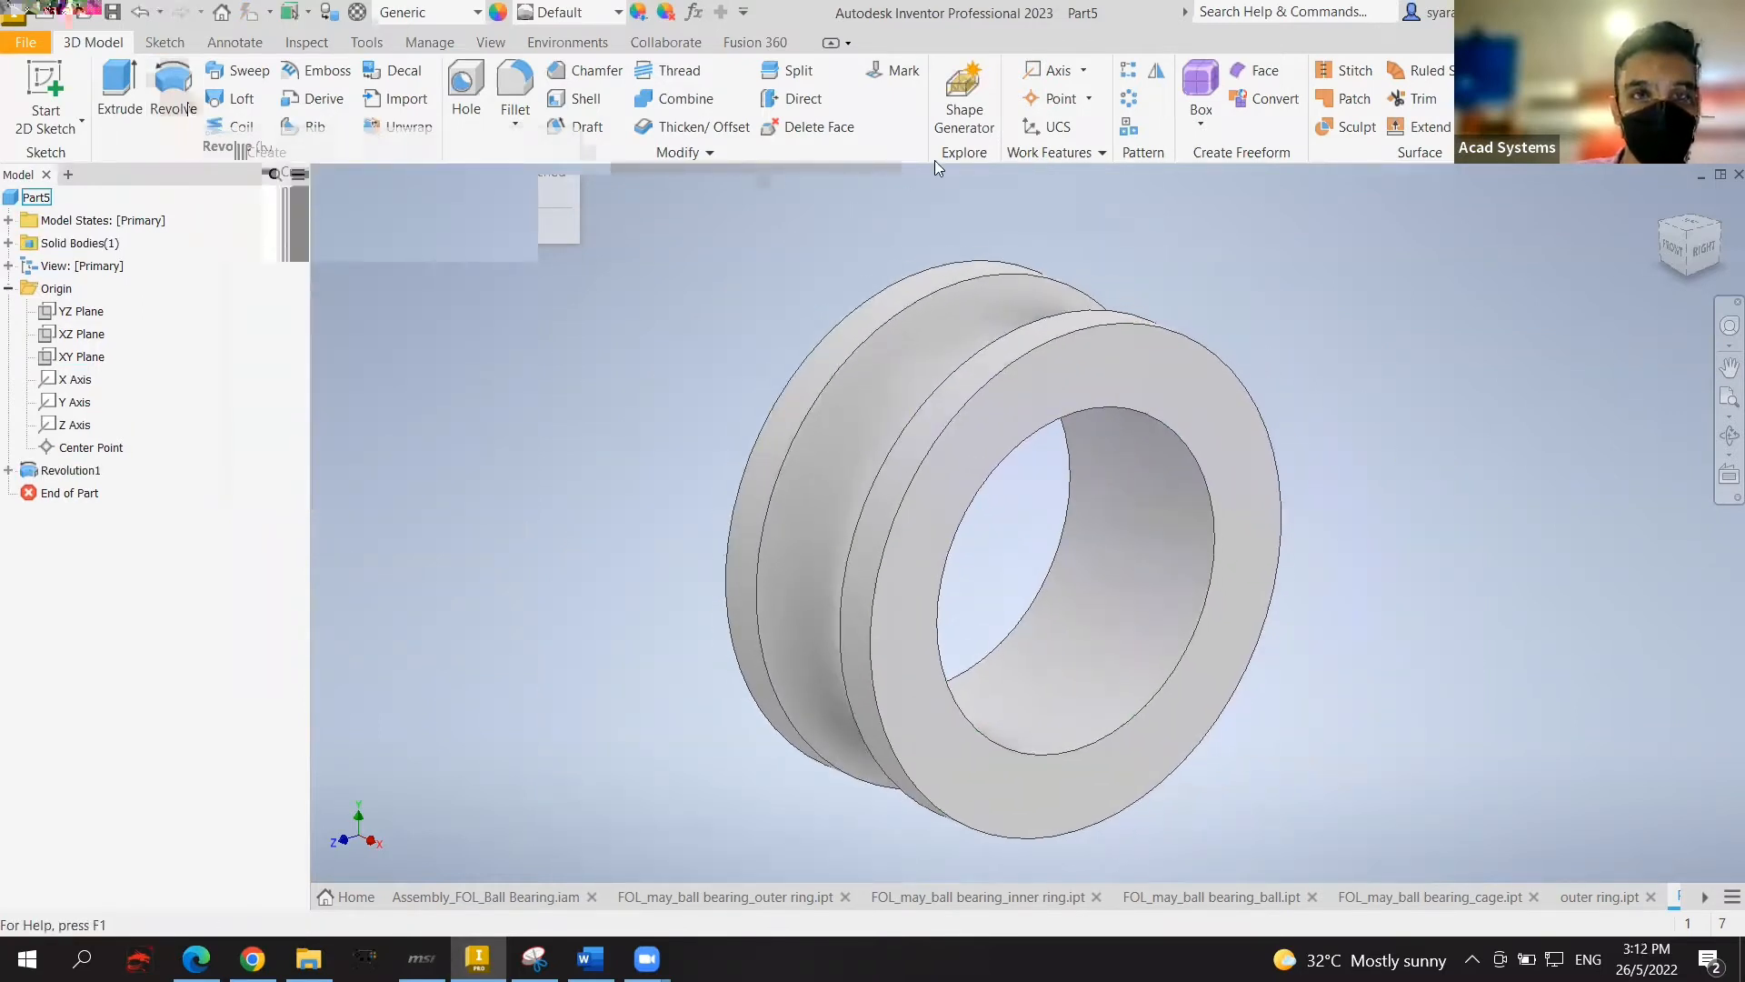
# Step: Fillet both inner bore edges of the ring with a 2.1 mm radius
pyautogui.click(514, 86)
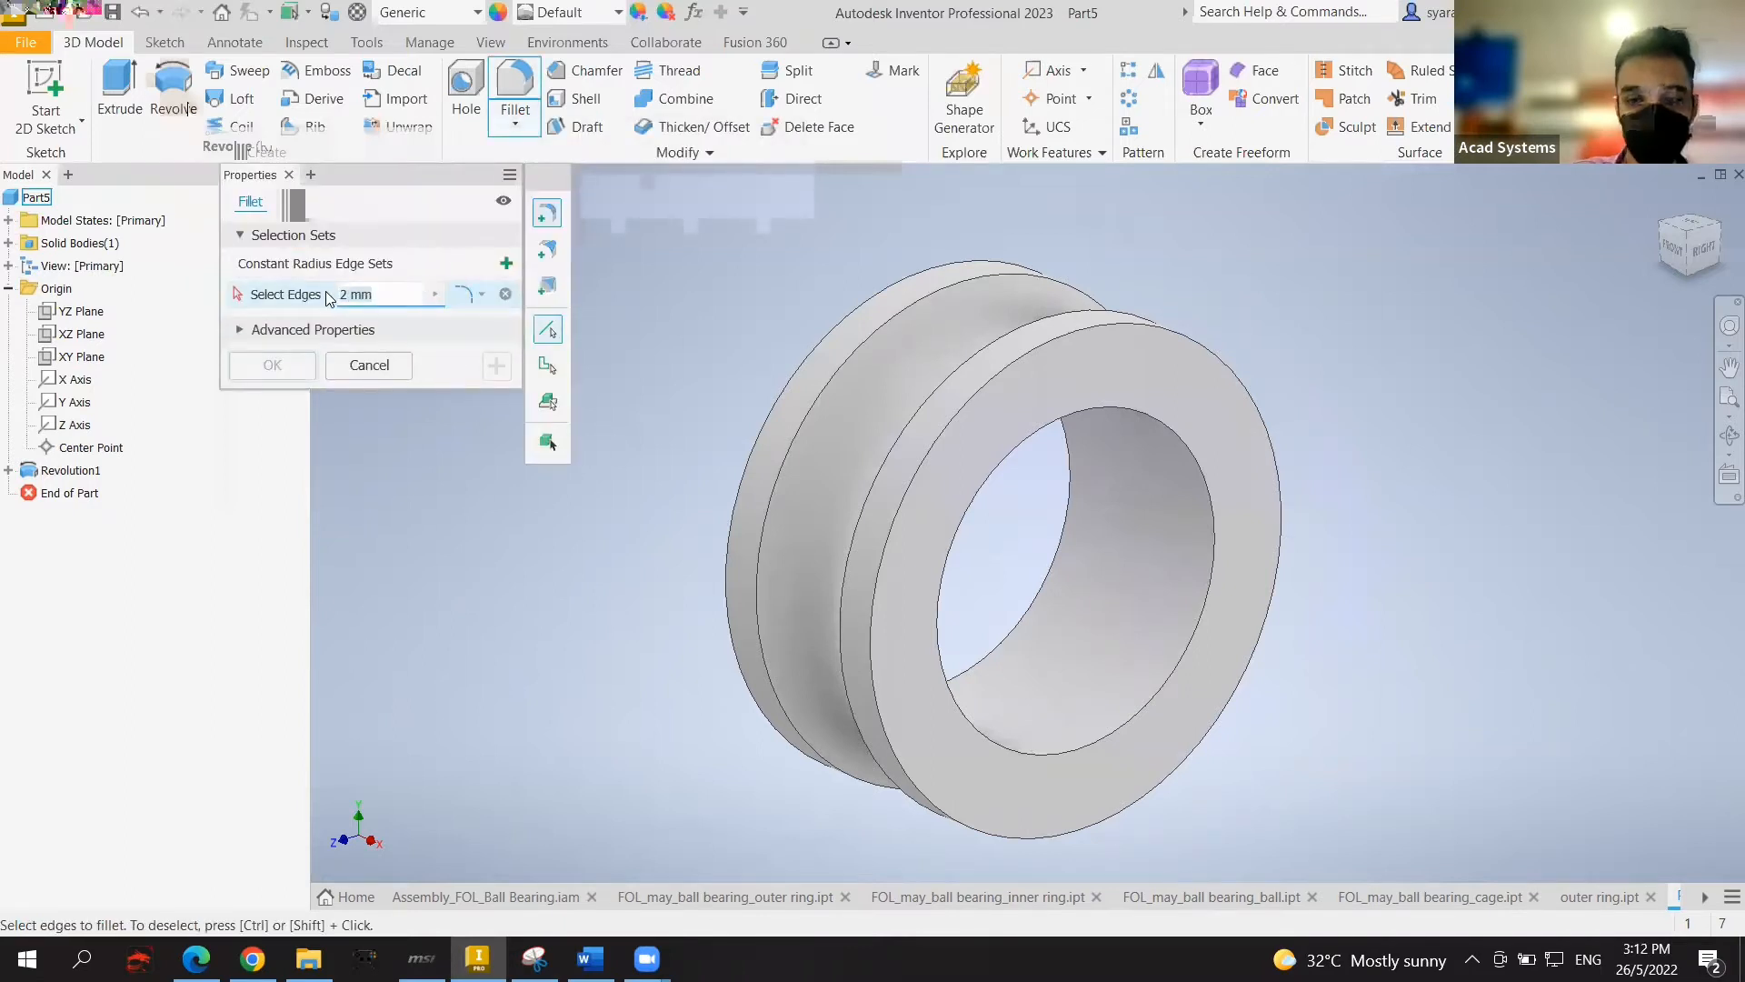
pyautogui.write('2.1')
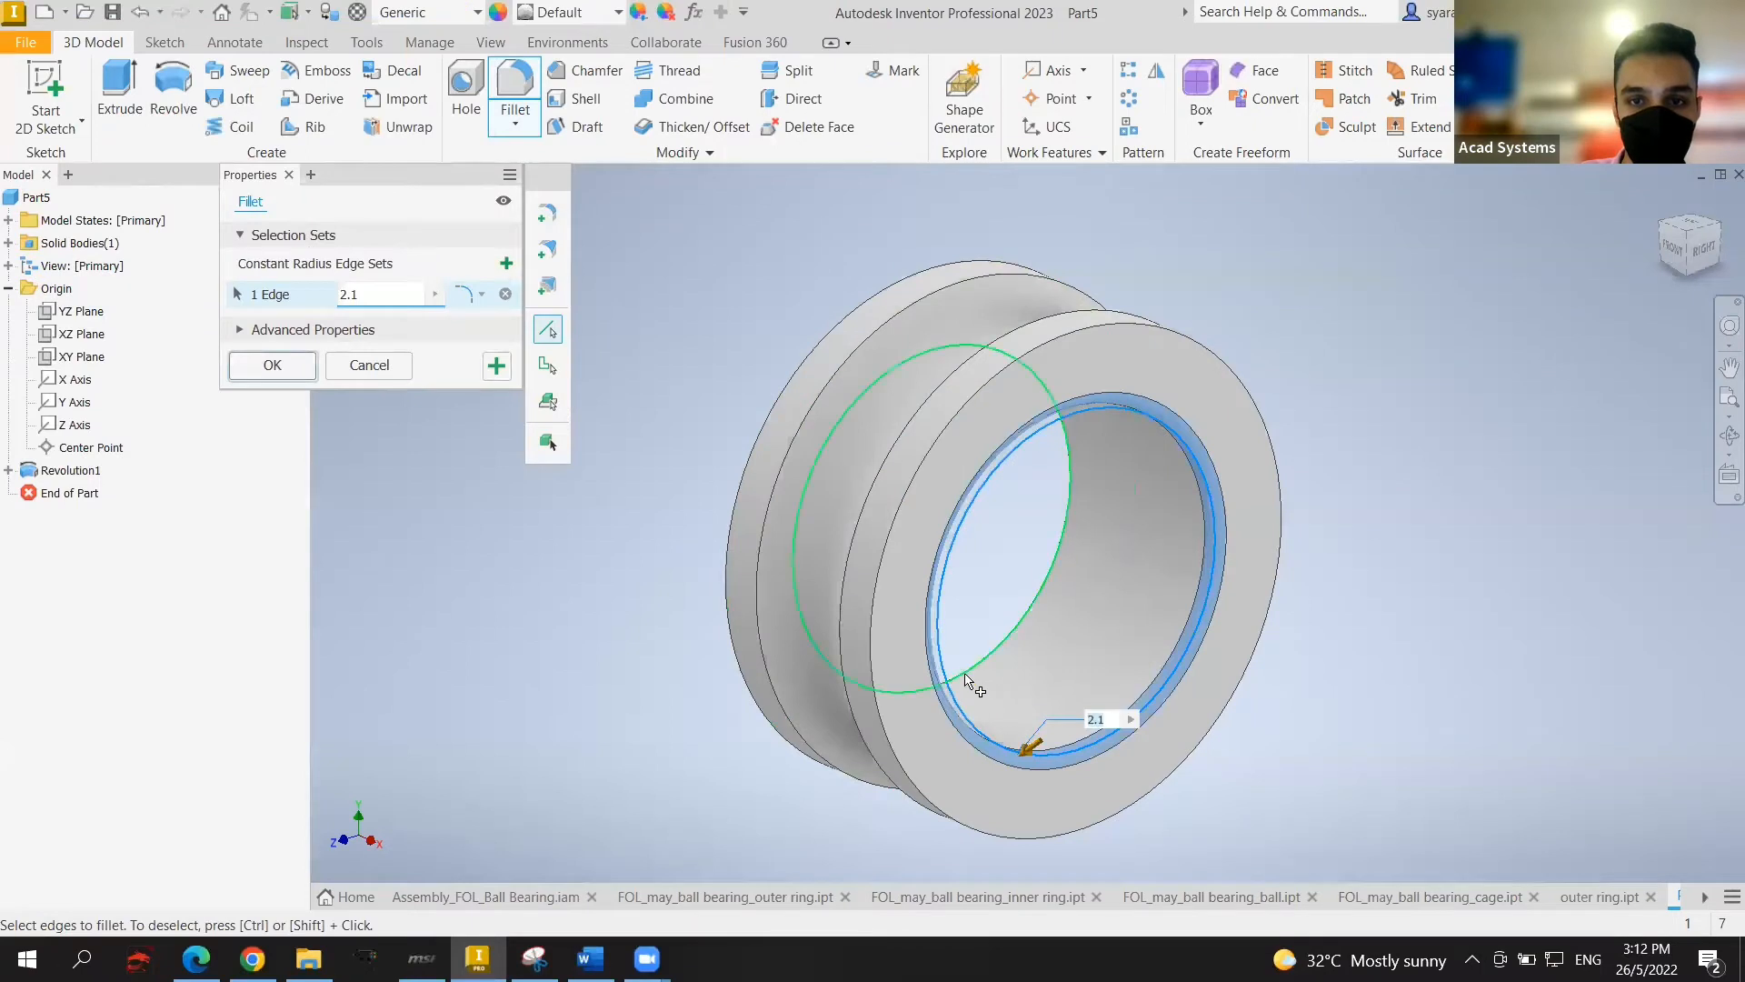
pyautogui.click(966, 682)
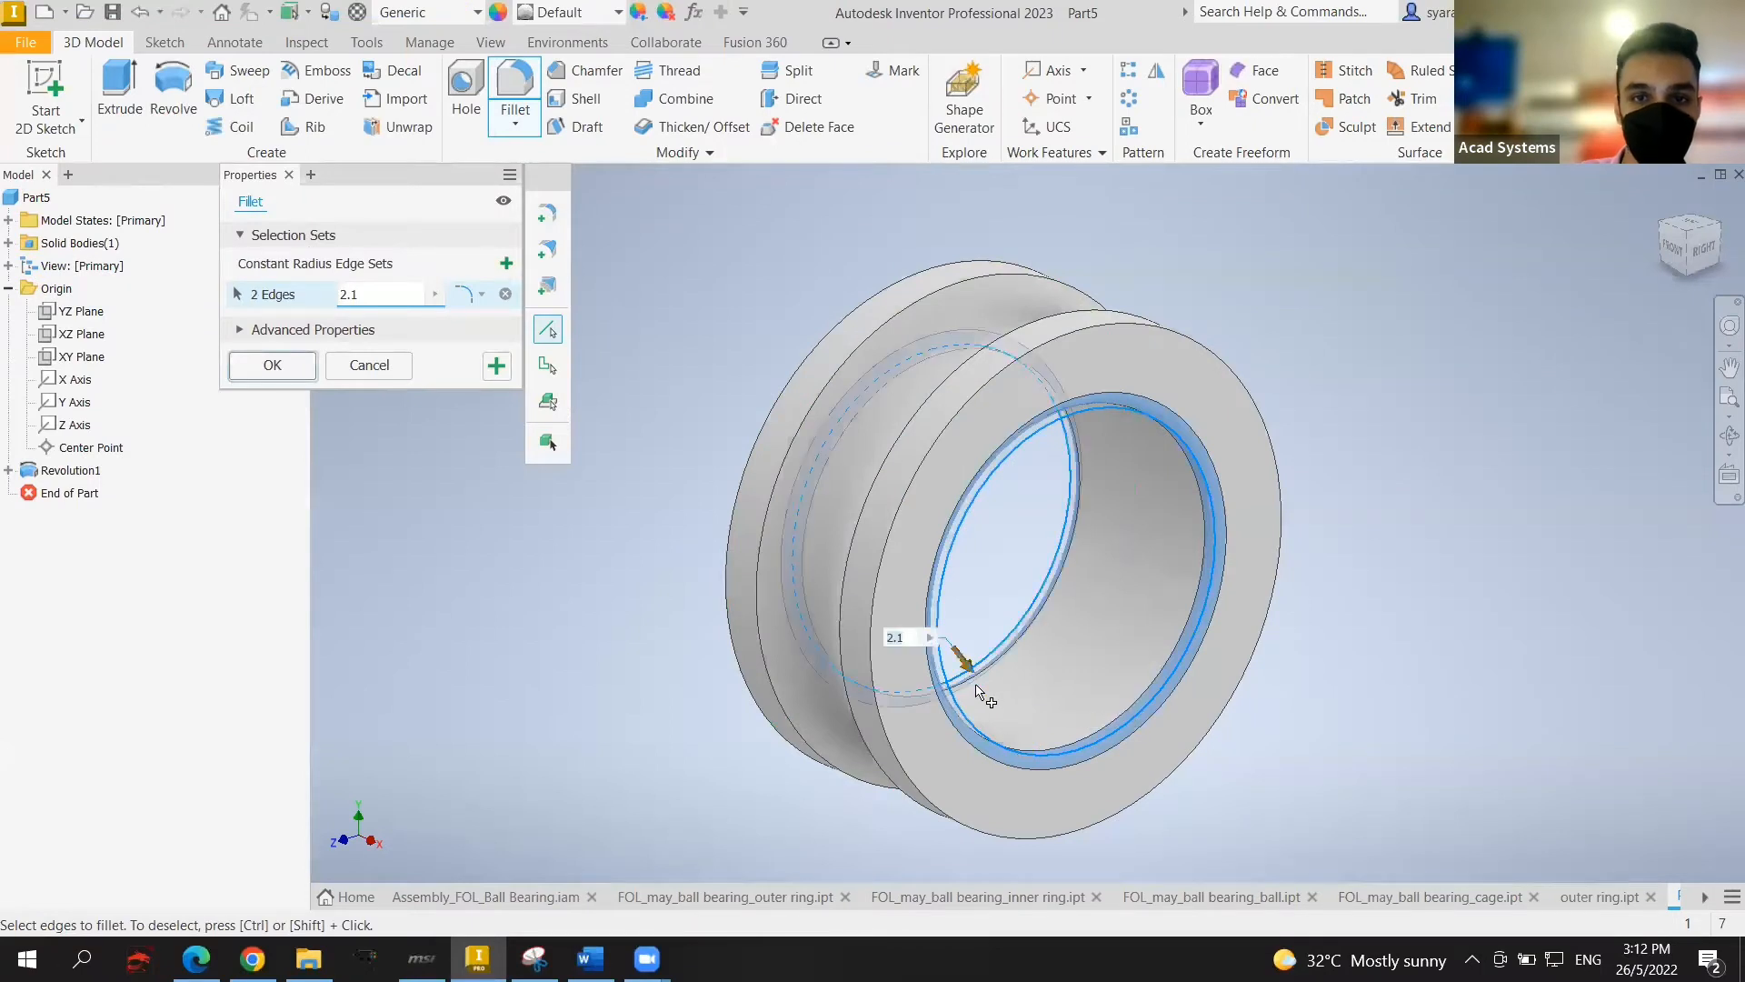
pyautogui.click(270, 365)
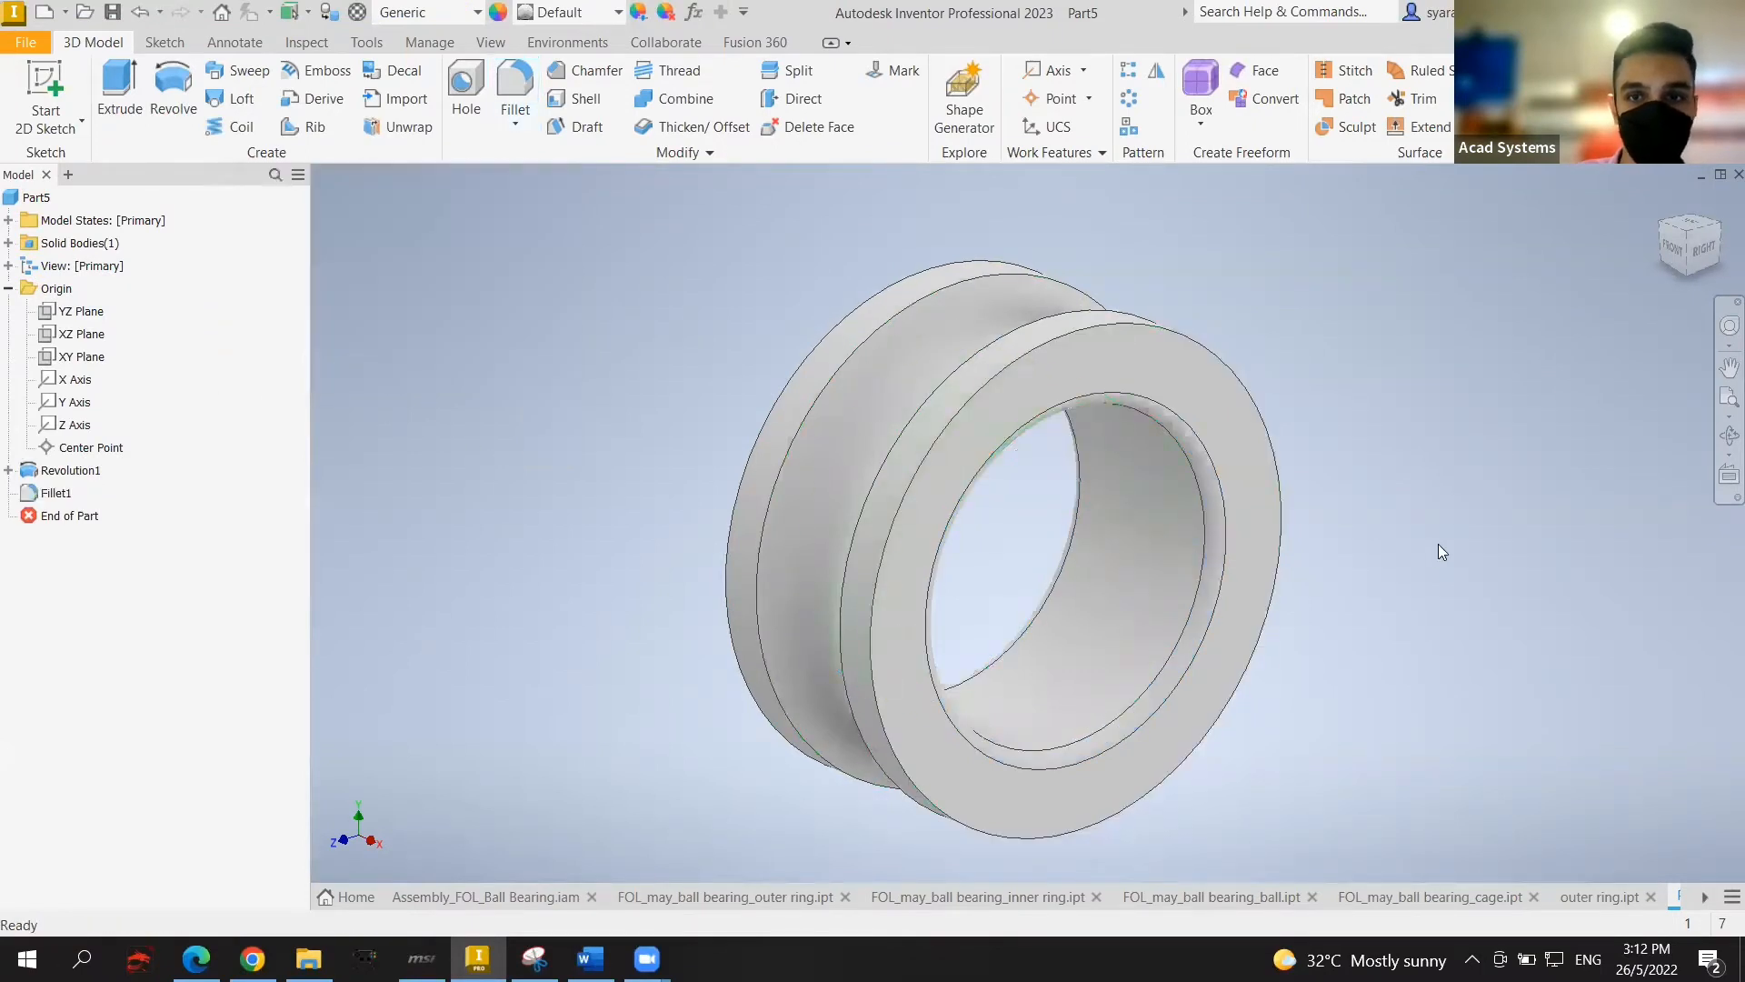
pyautogui.click(619, 13)
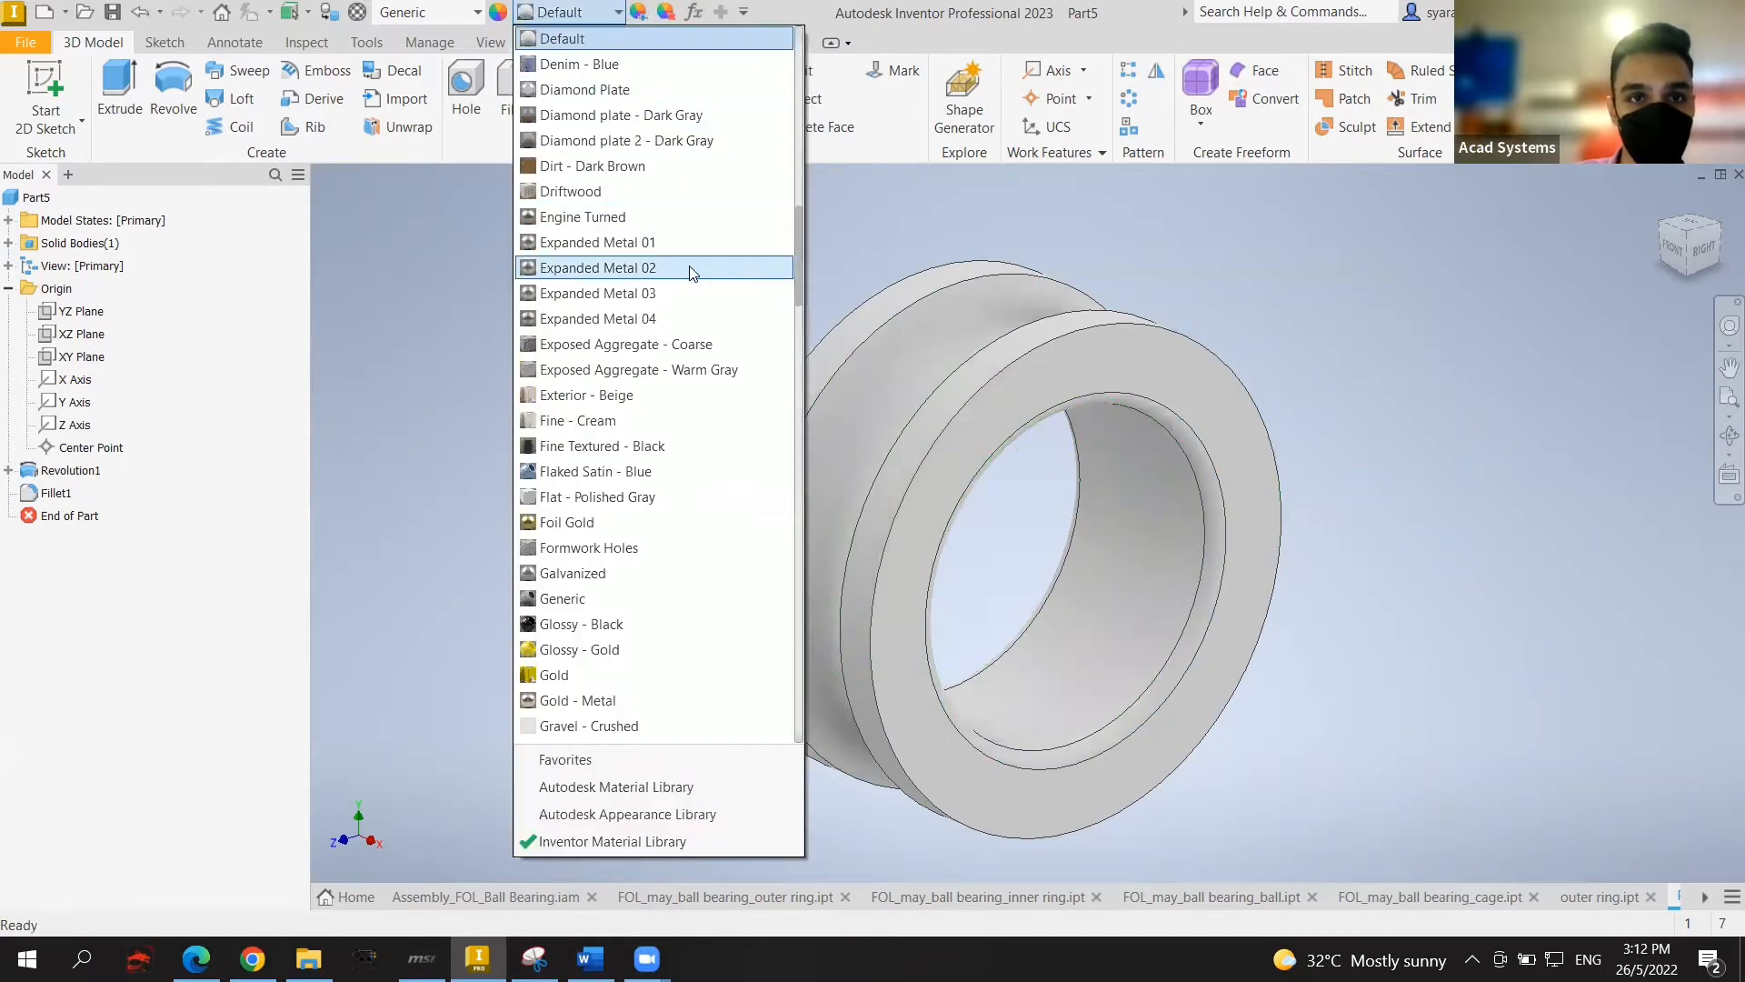
# Step: Browse the appearance list, then close it without choosing anything
pyautogui.scroll(-7, 691, 273)
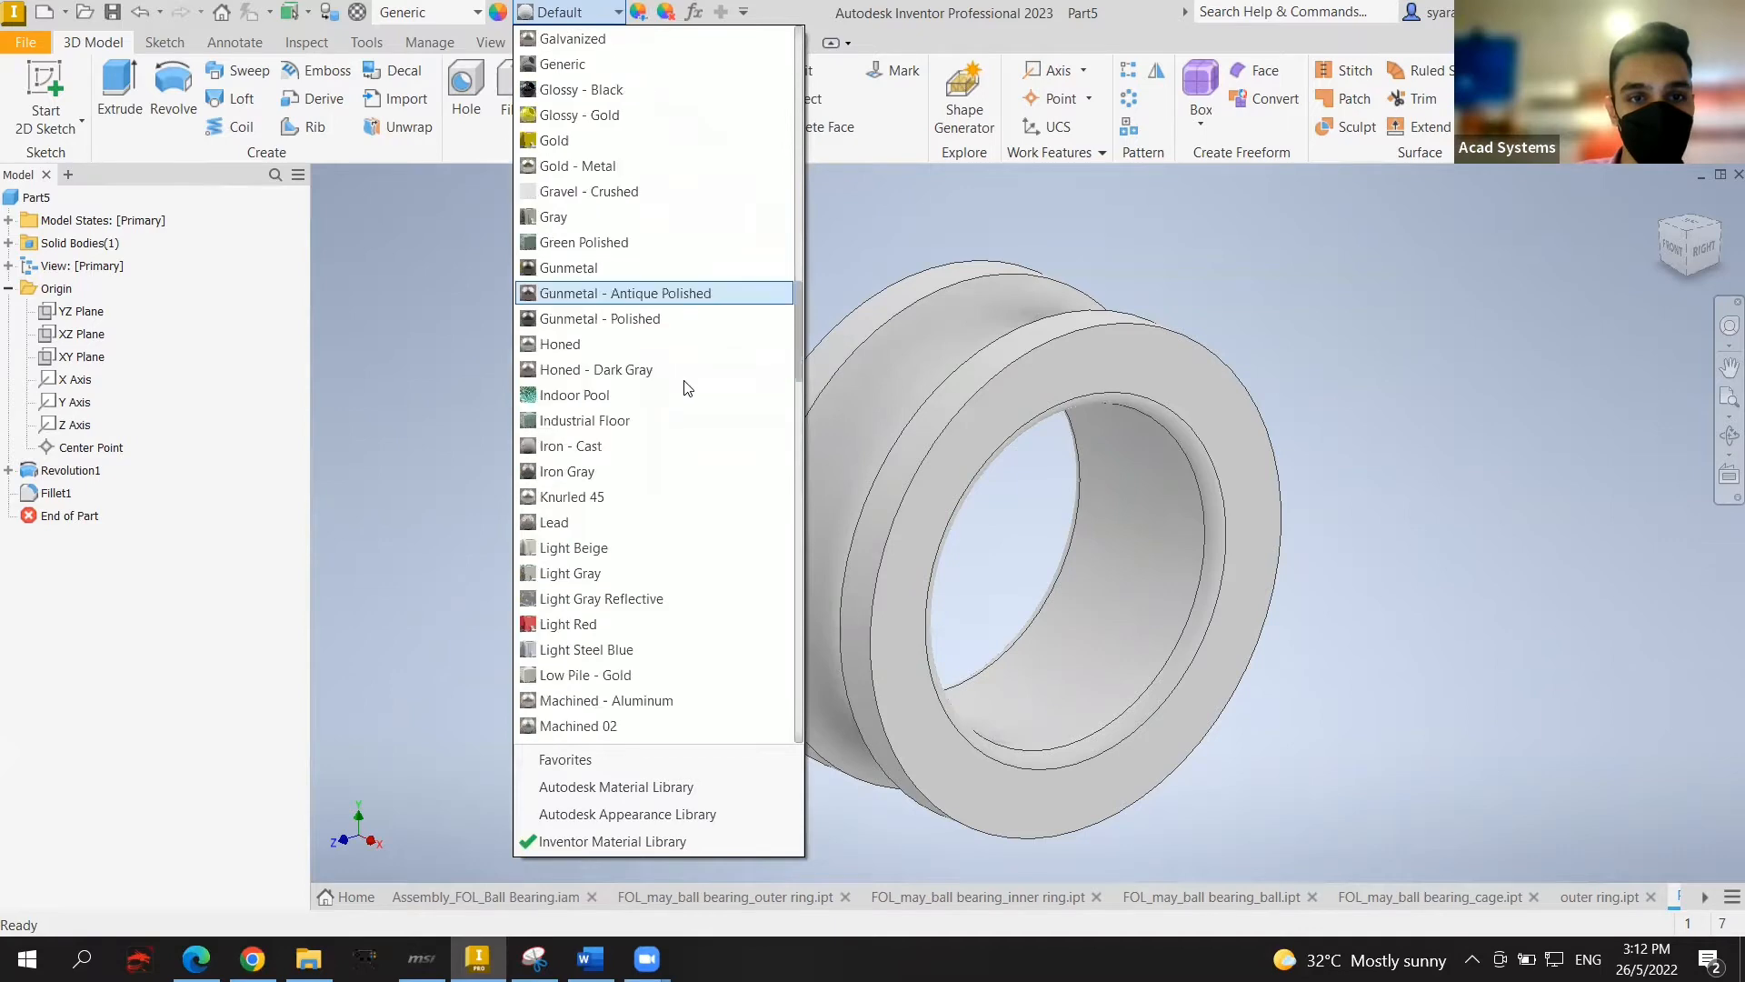
pyautogui.scroll(-5, 688, 388)
pyautogui.scroll(11, 670, 452)
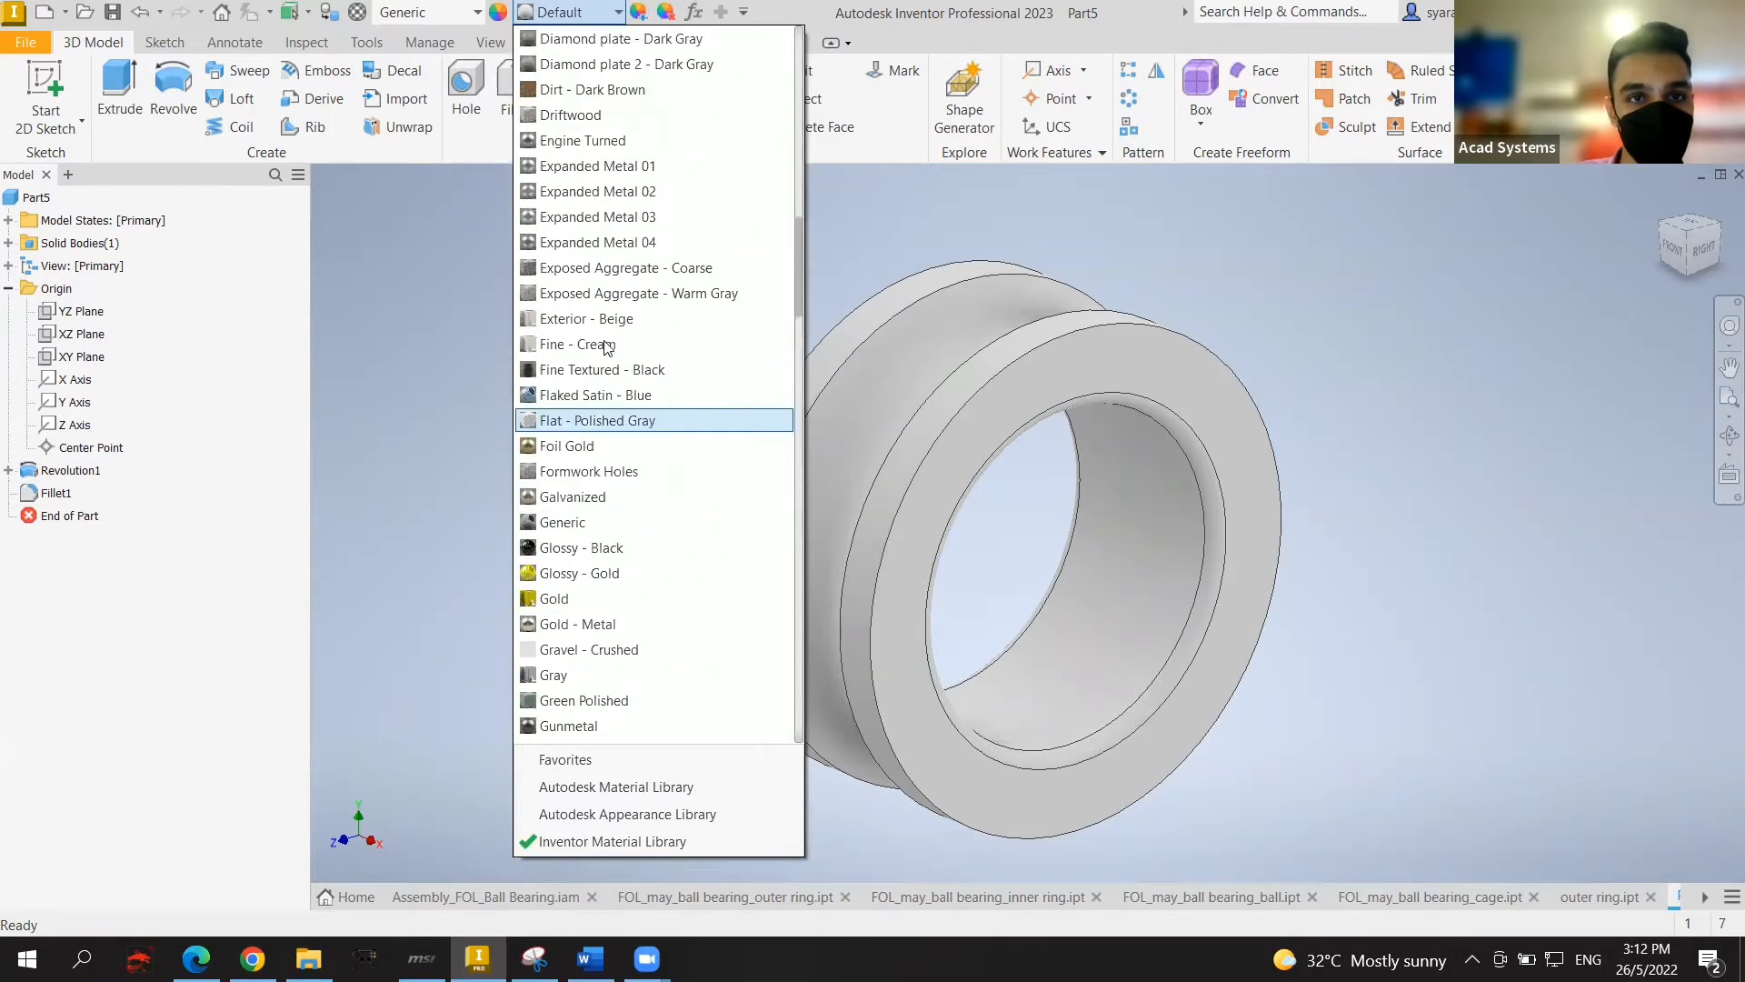
pyautogui.scroll(1, 608, 347)
pyautogui.scroll(2, 678, 368)
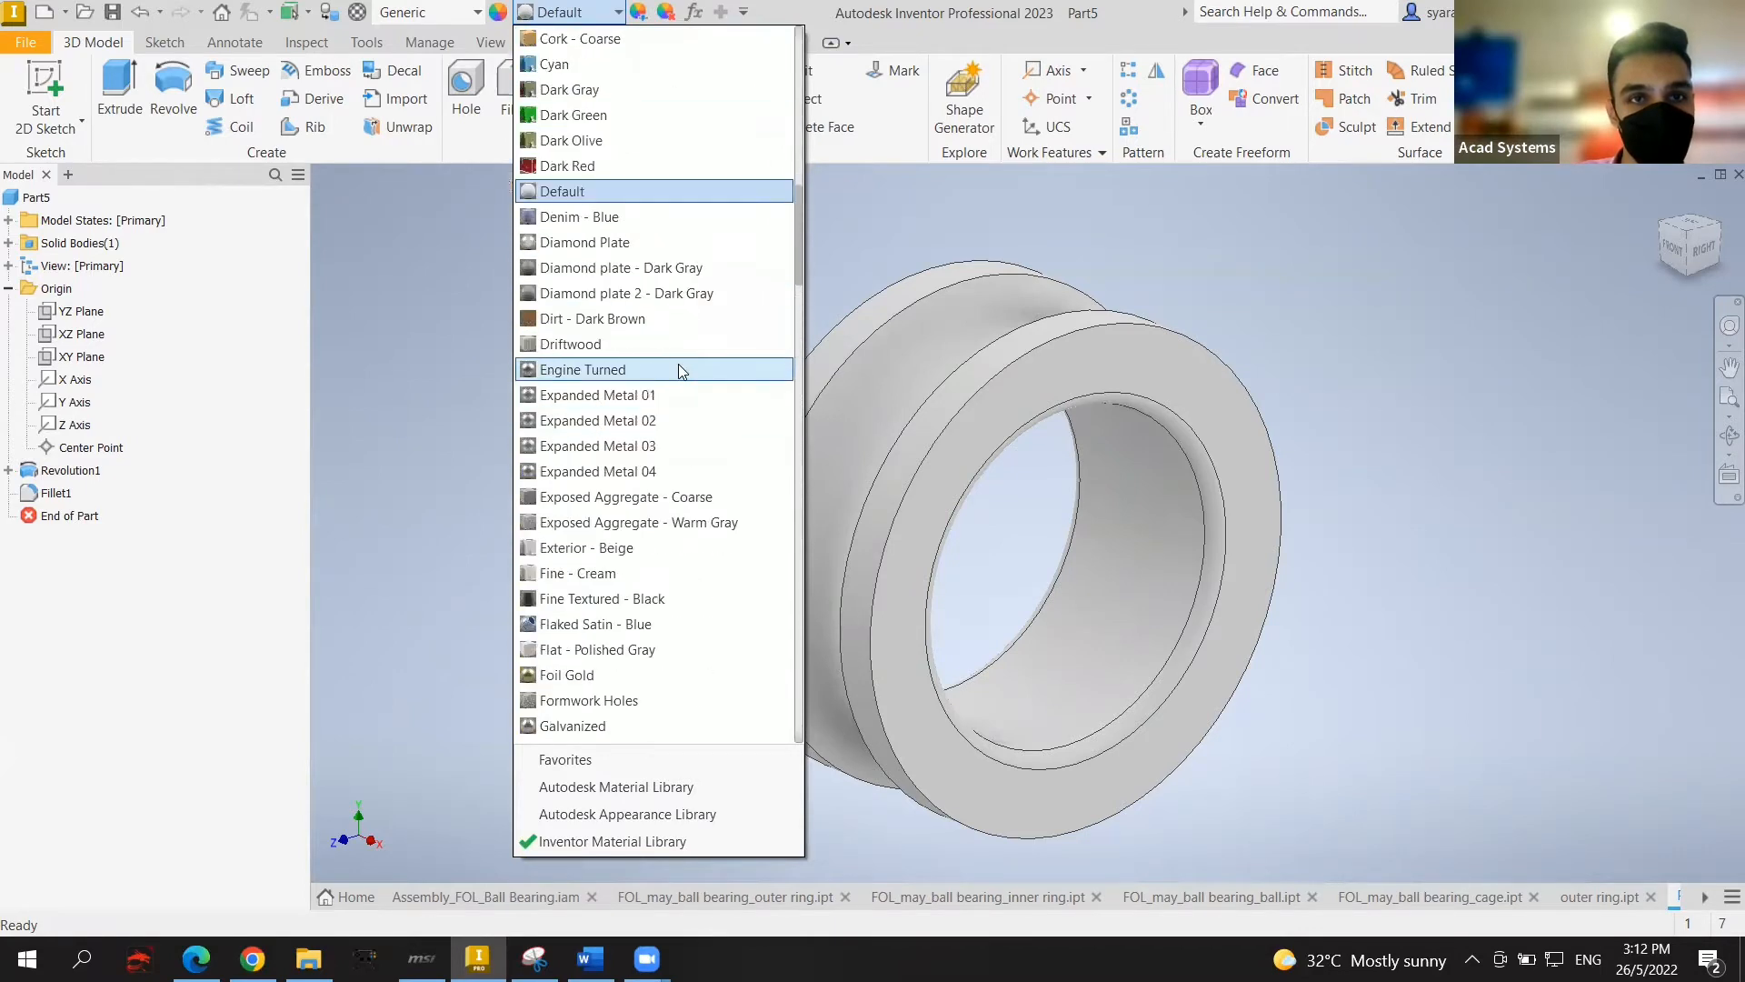
pyautogui.scroll(6, 679, 369)
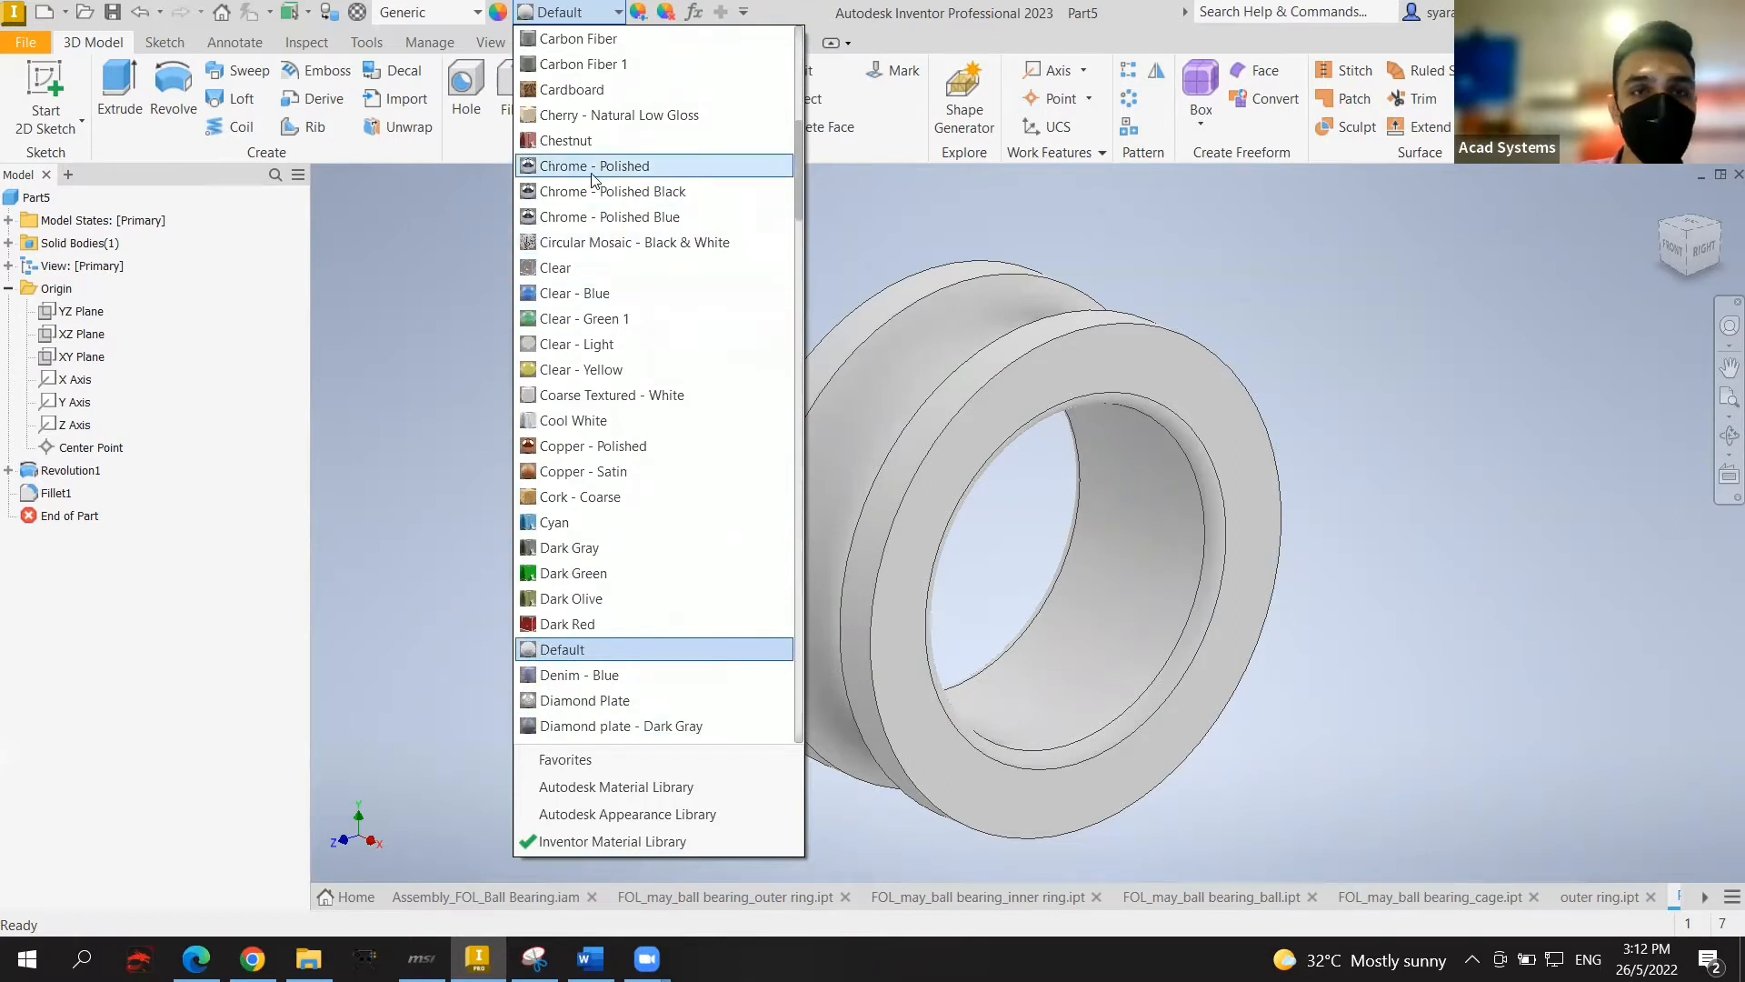
pyautogui.click(608, 18)
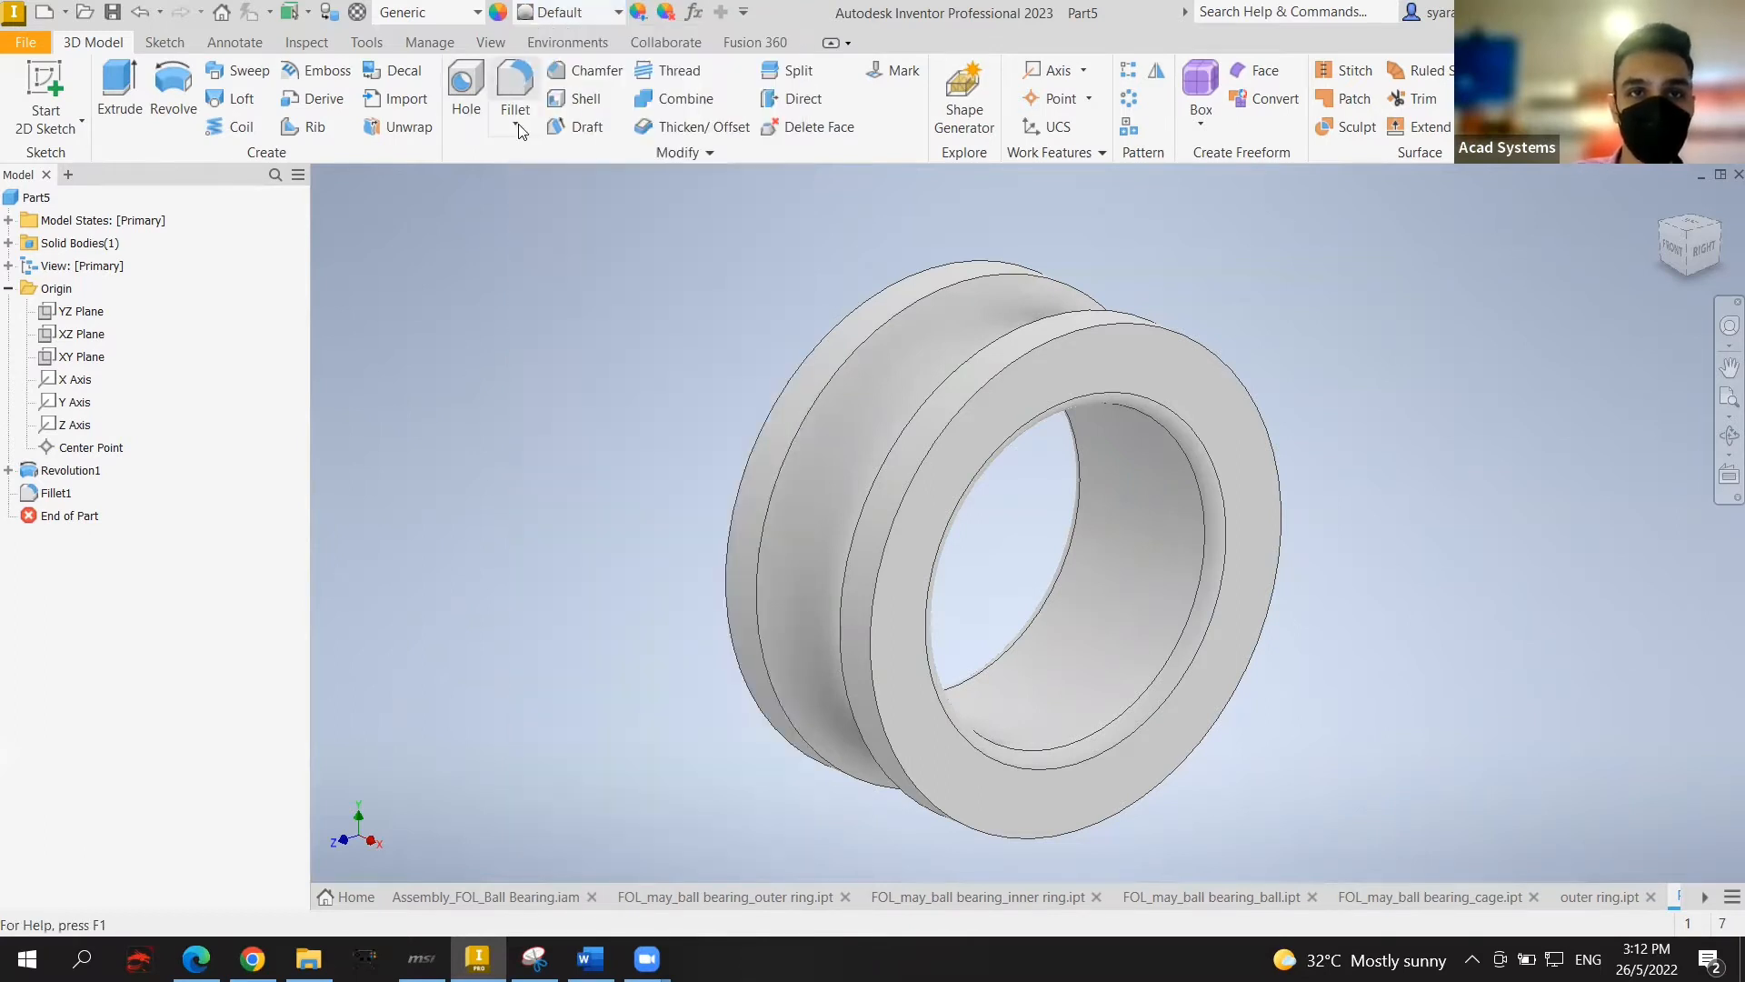
# Step: Give the ring the Chrome - Polished appearance
pyautogui.click(612, 18)
pyautogui.scroll(10, 642, 145)
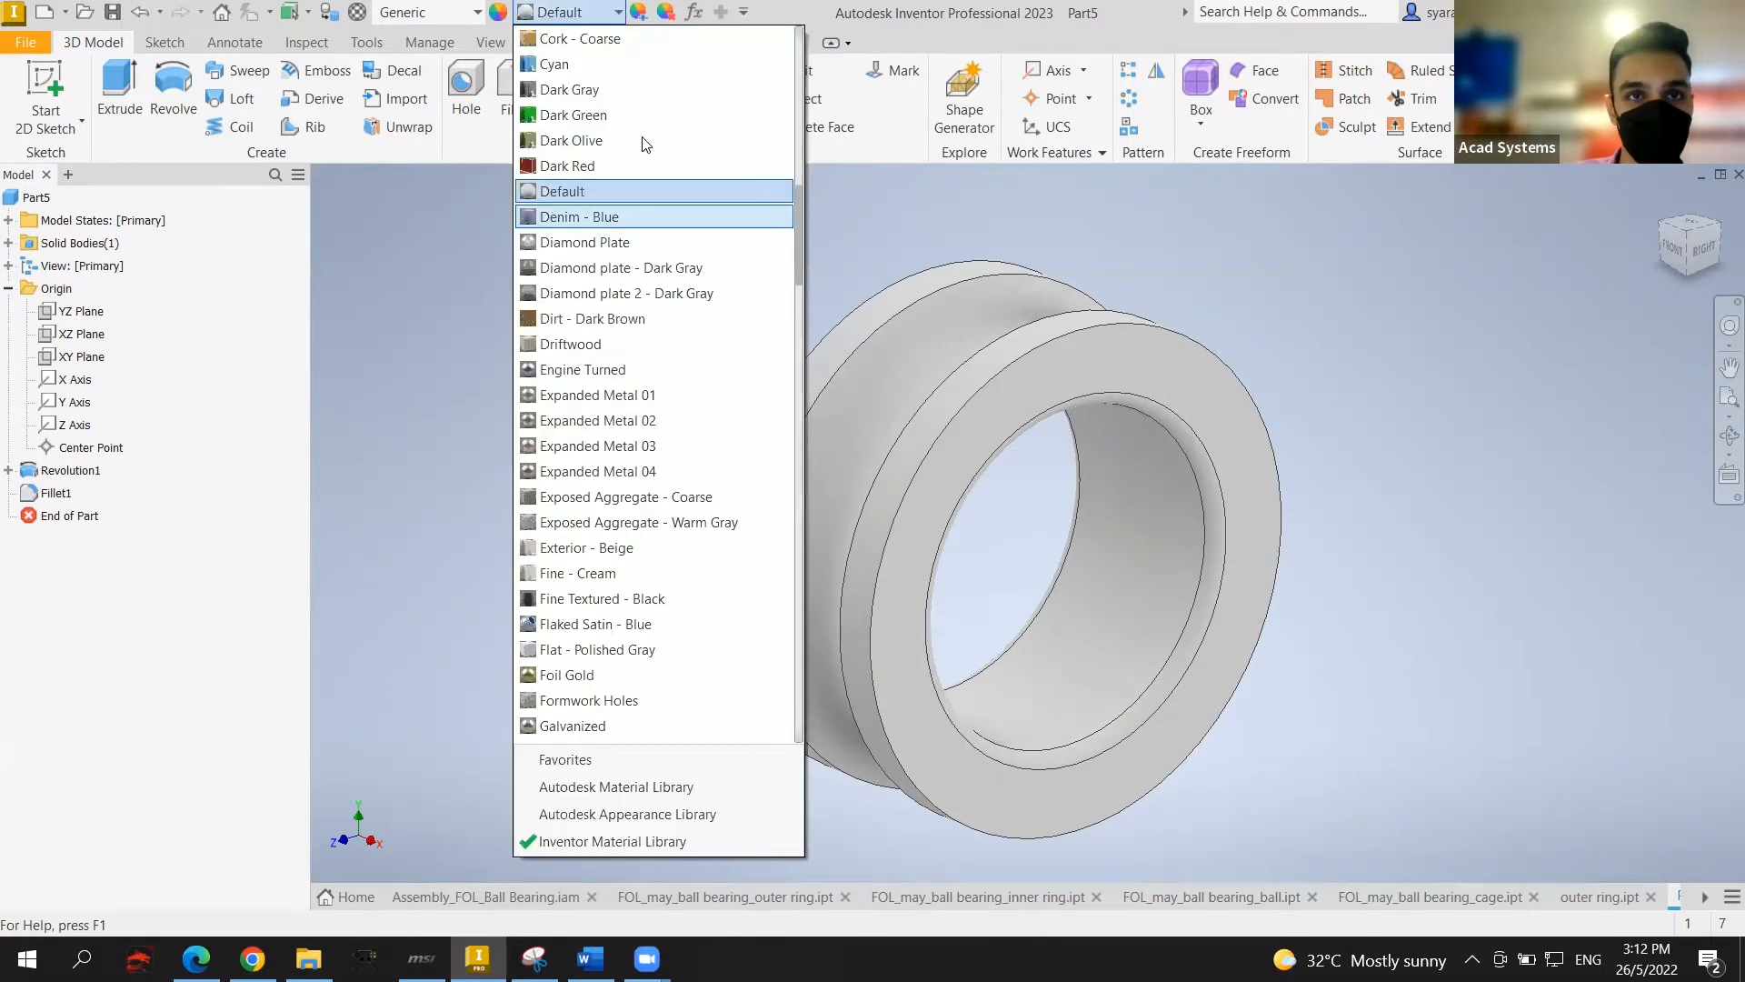
pyautogui.scroll(7, 642, 156)
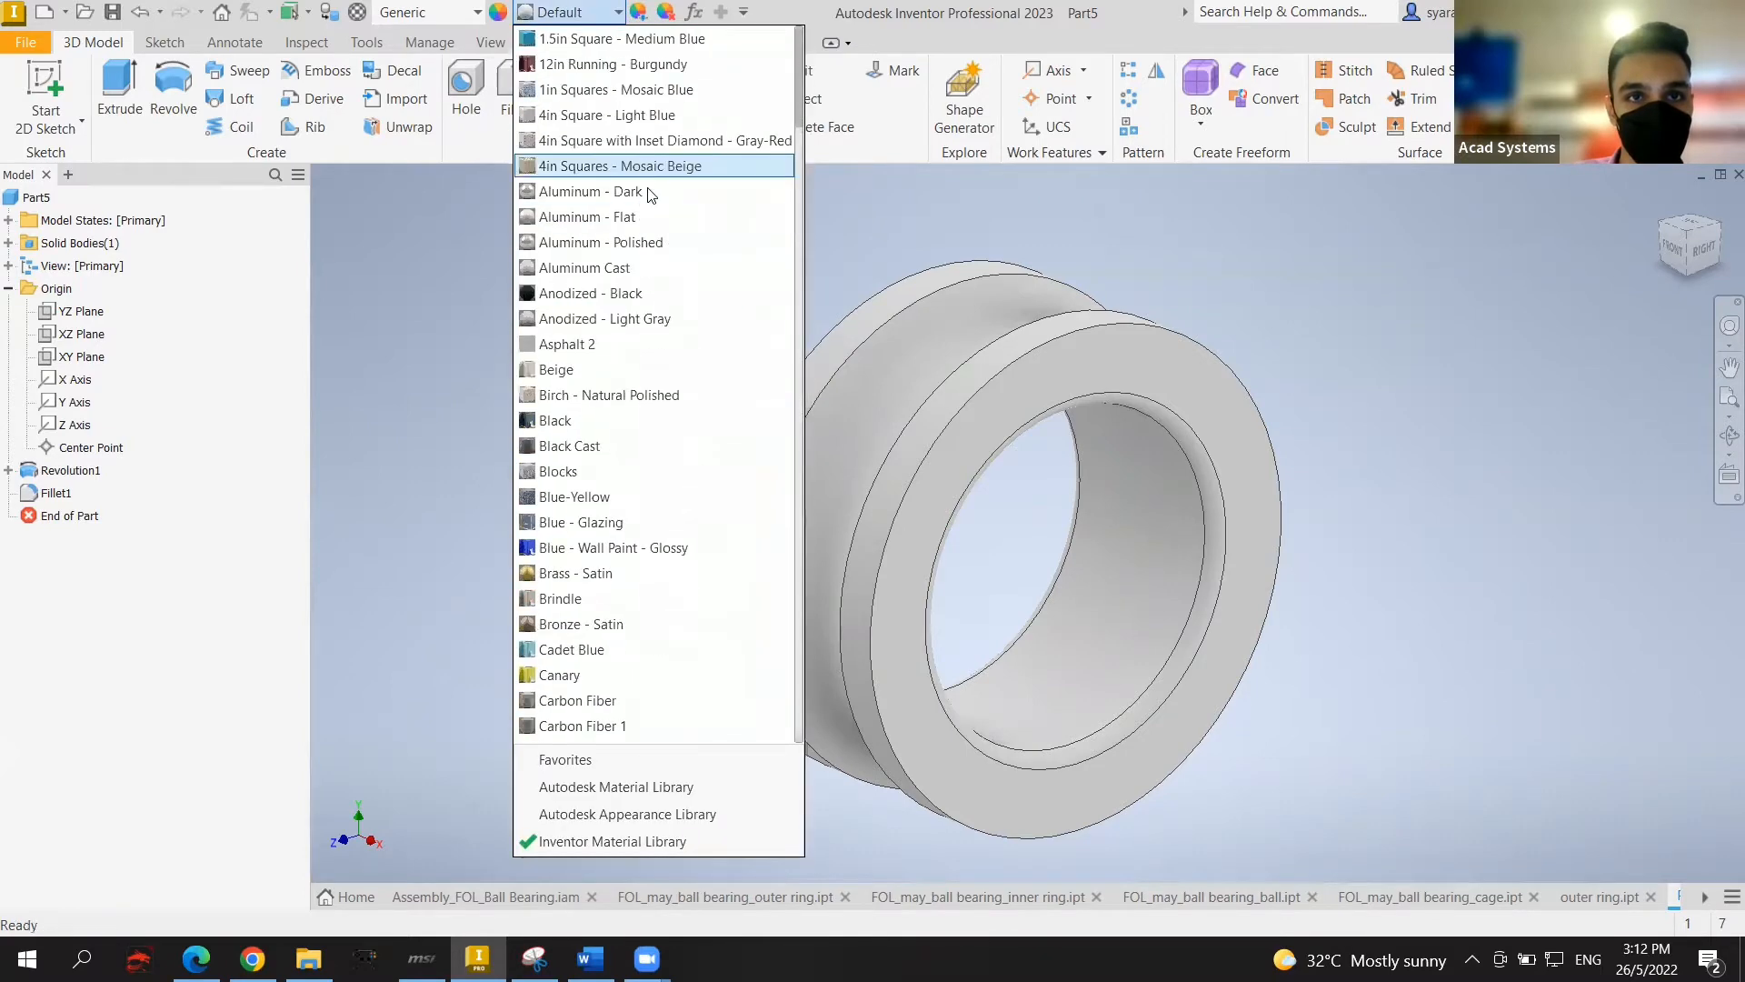
pyautogui.scroll(-3, 655, 509)
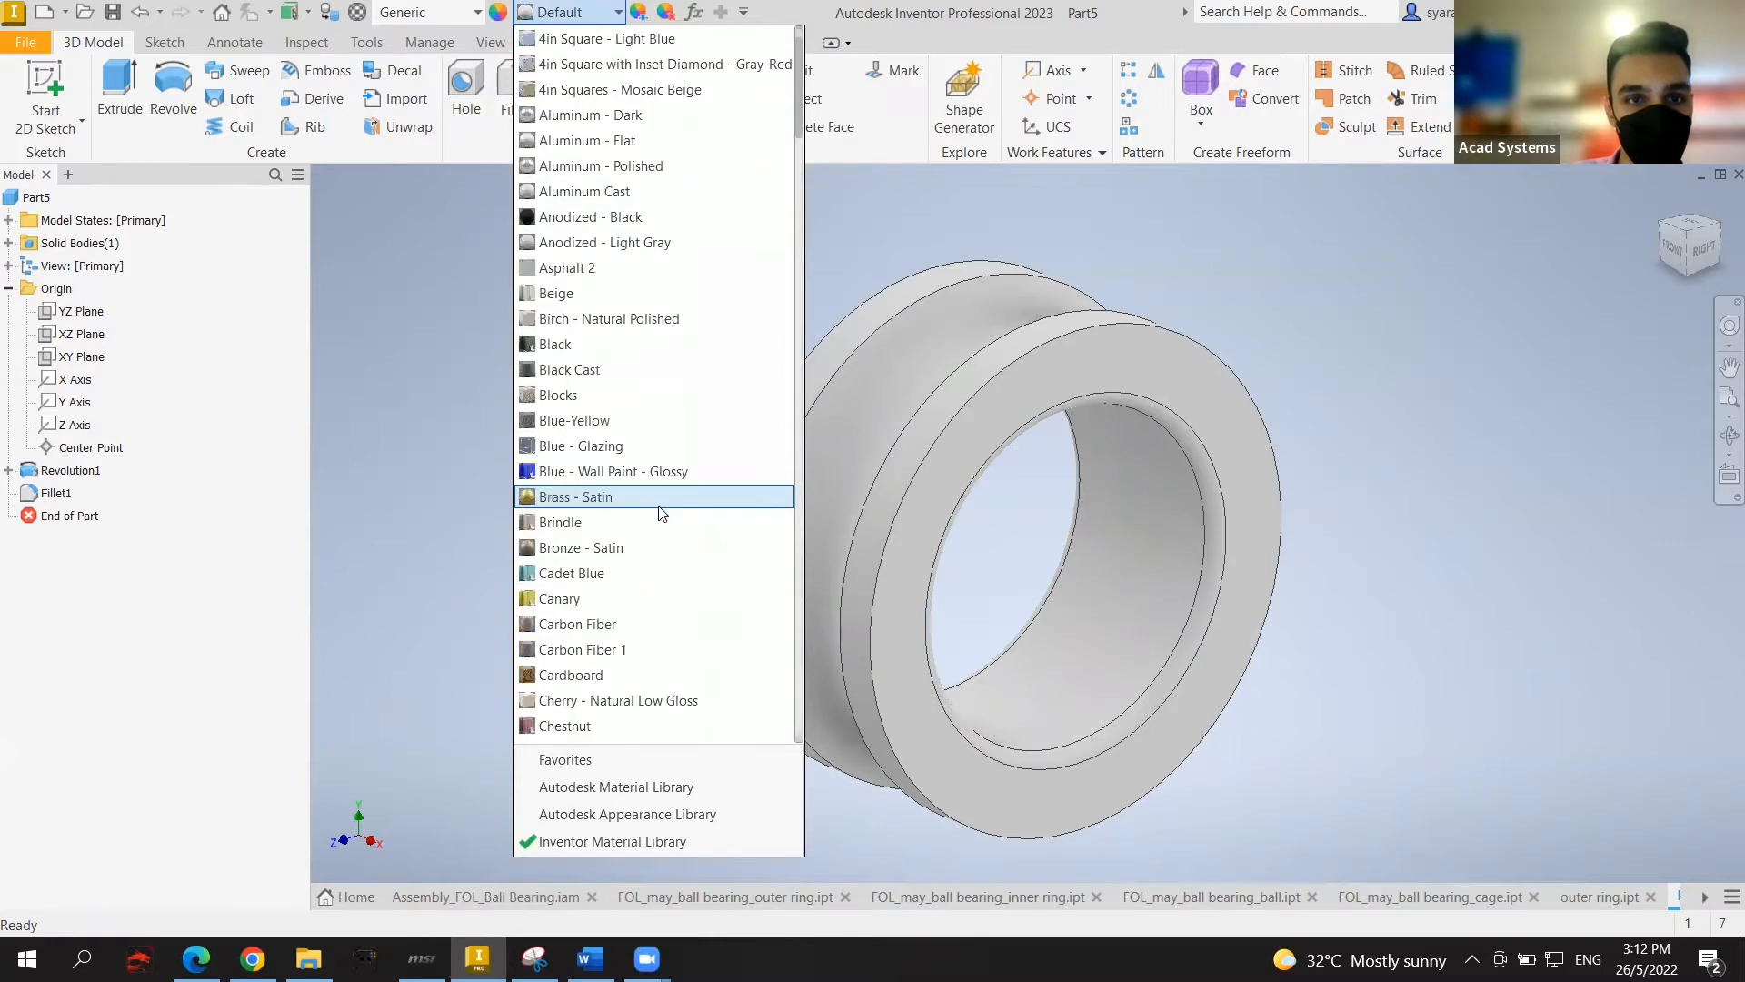
pyautogui.click(636, 605)
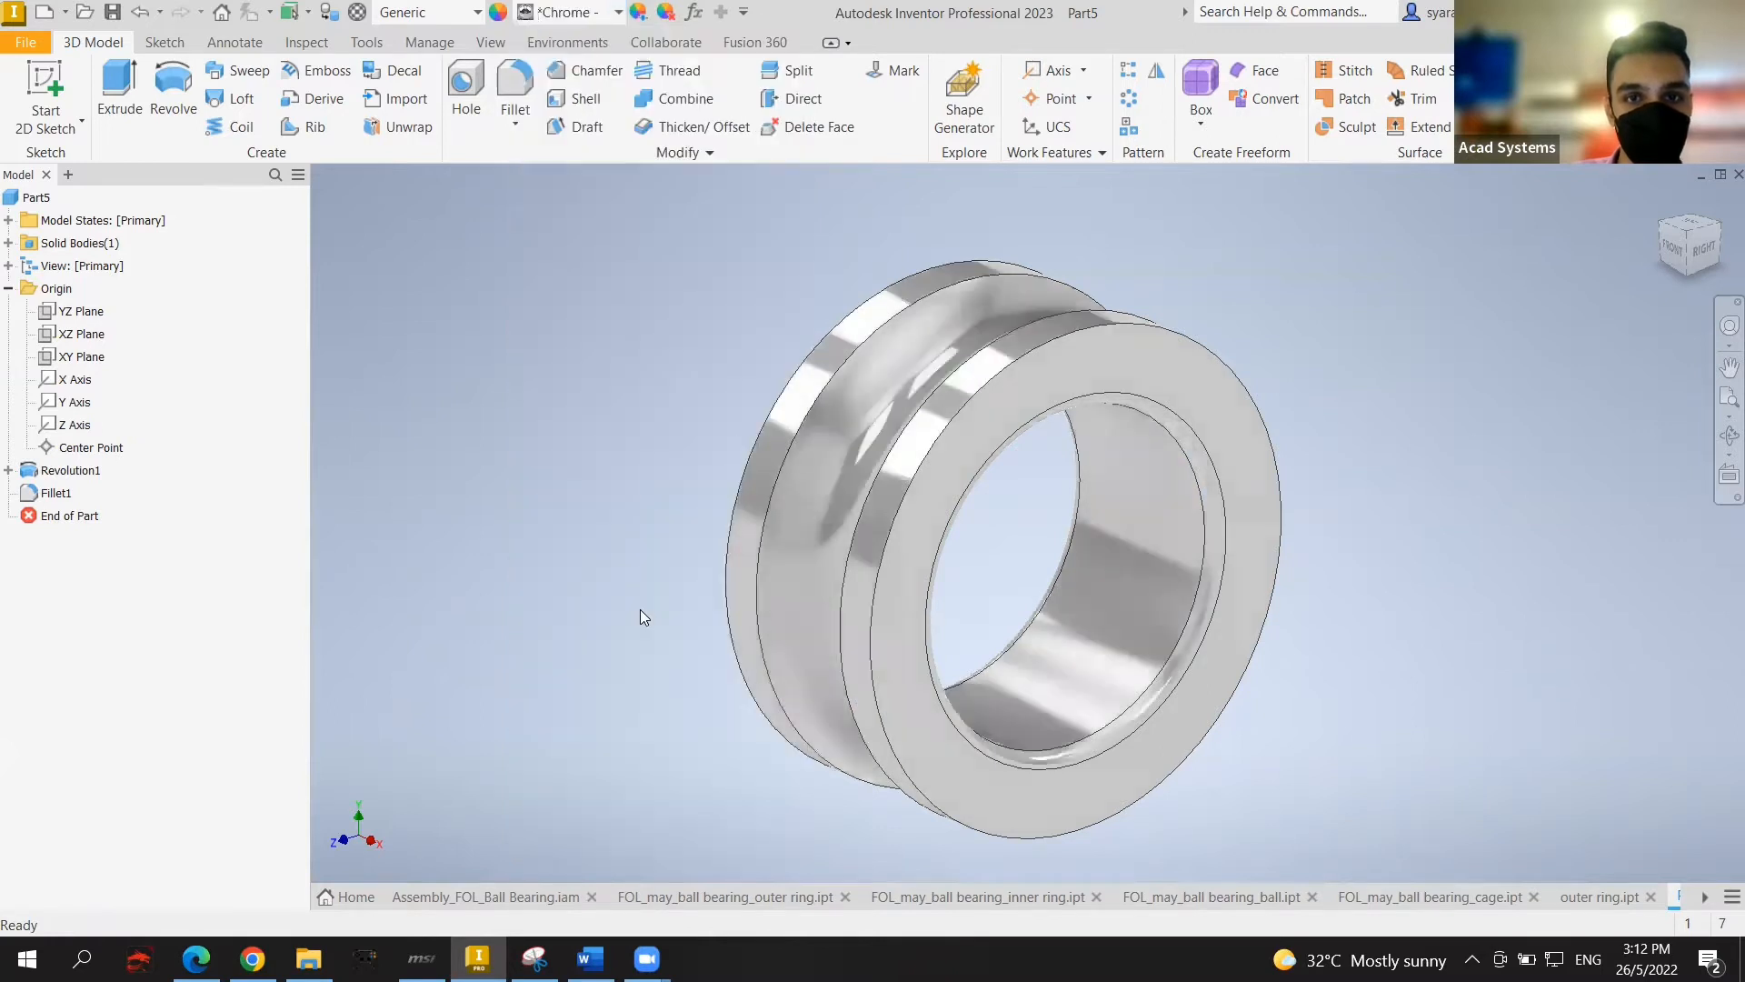
pyautogui.moveTo(1464, 491); pyautogui.dragTo(1400, 471, button='middle')
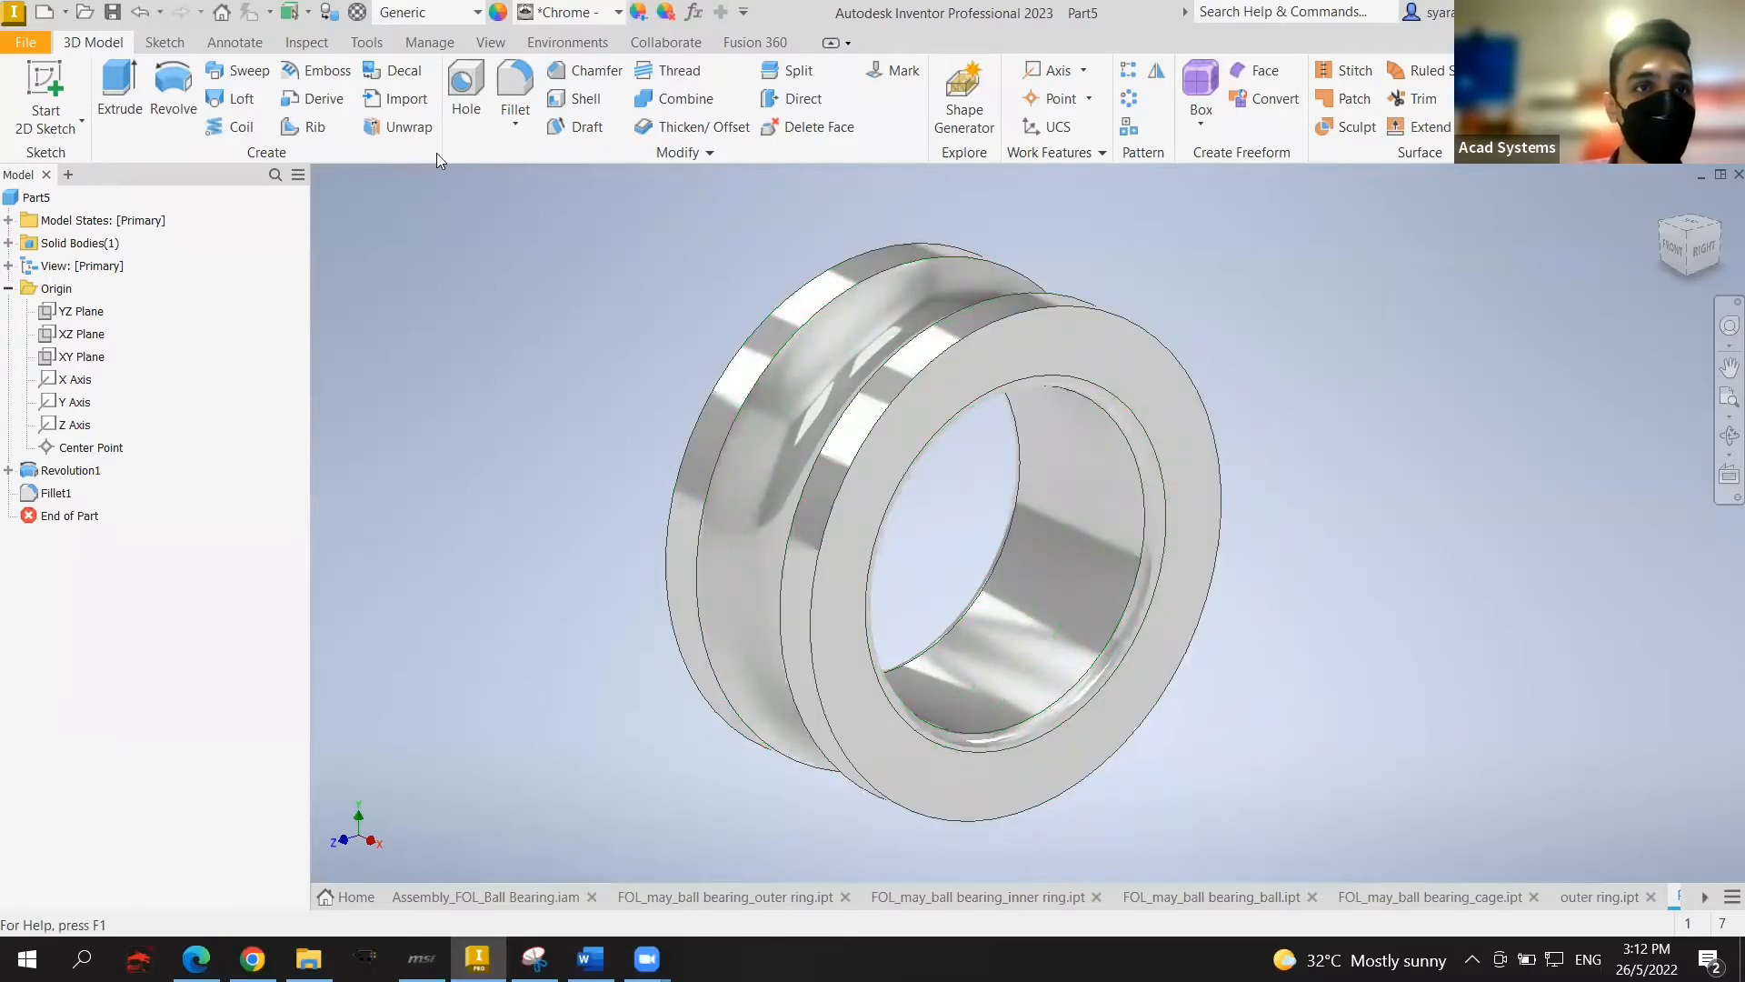
pyautogui.click(113, 11)
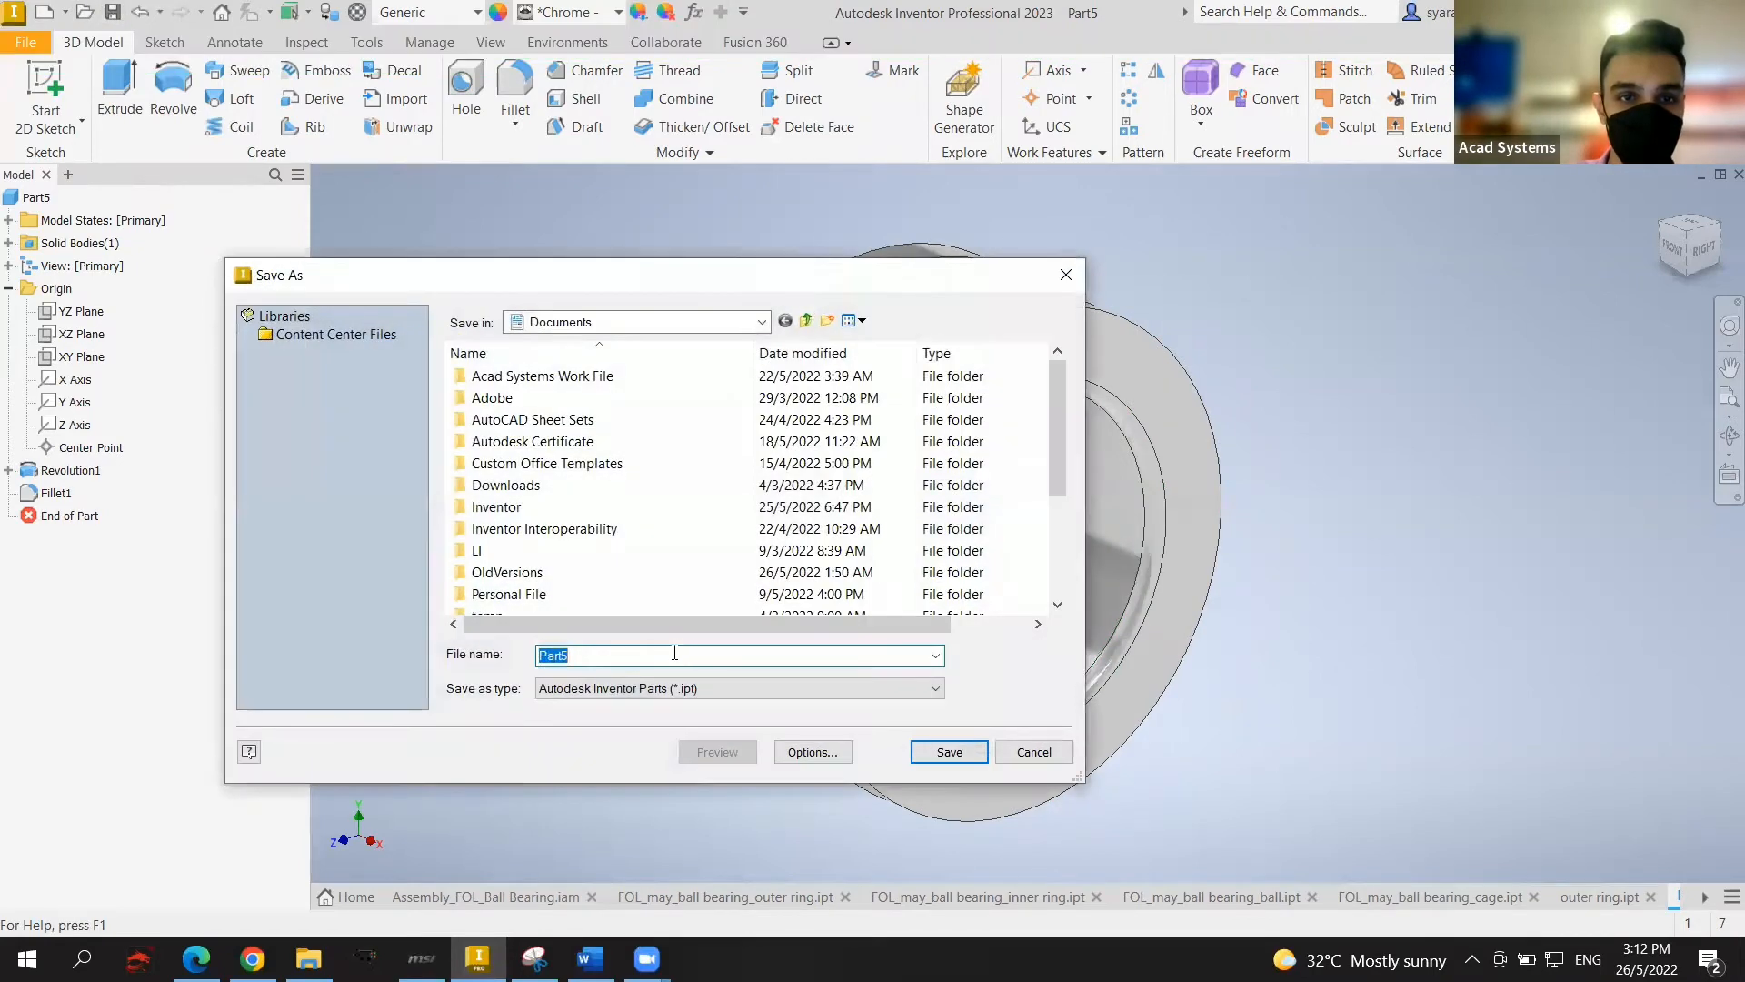
# Step: Save the ring part as 'inner ring' in Documents, replacing the Part5 name
pyautogui.press('BackSpace')
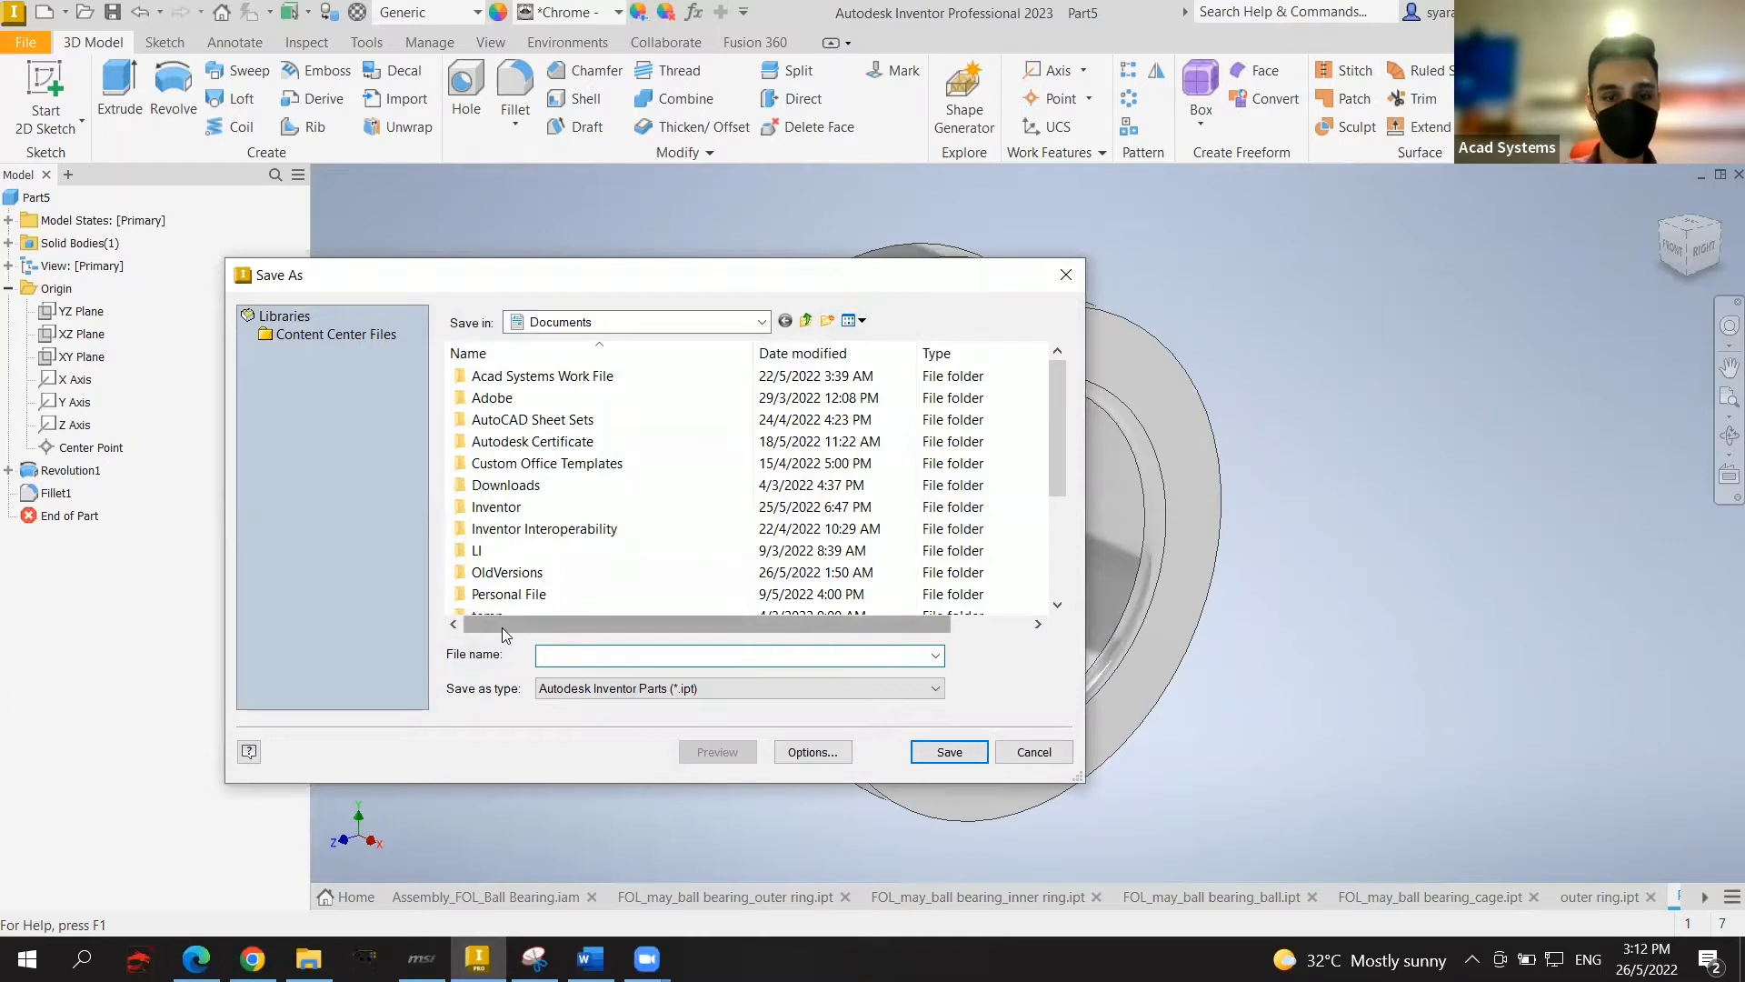
pyautogui.write('inner ring')
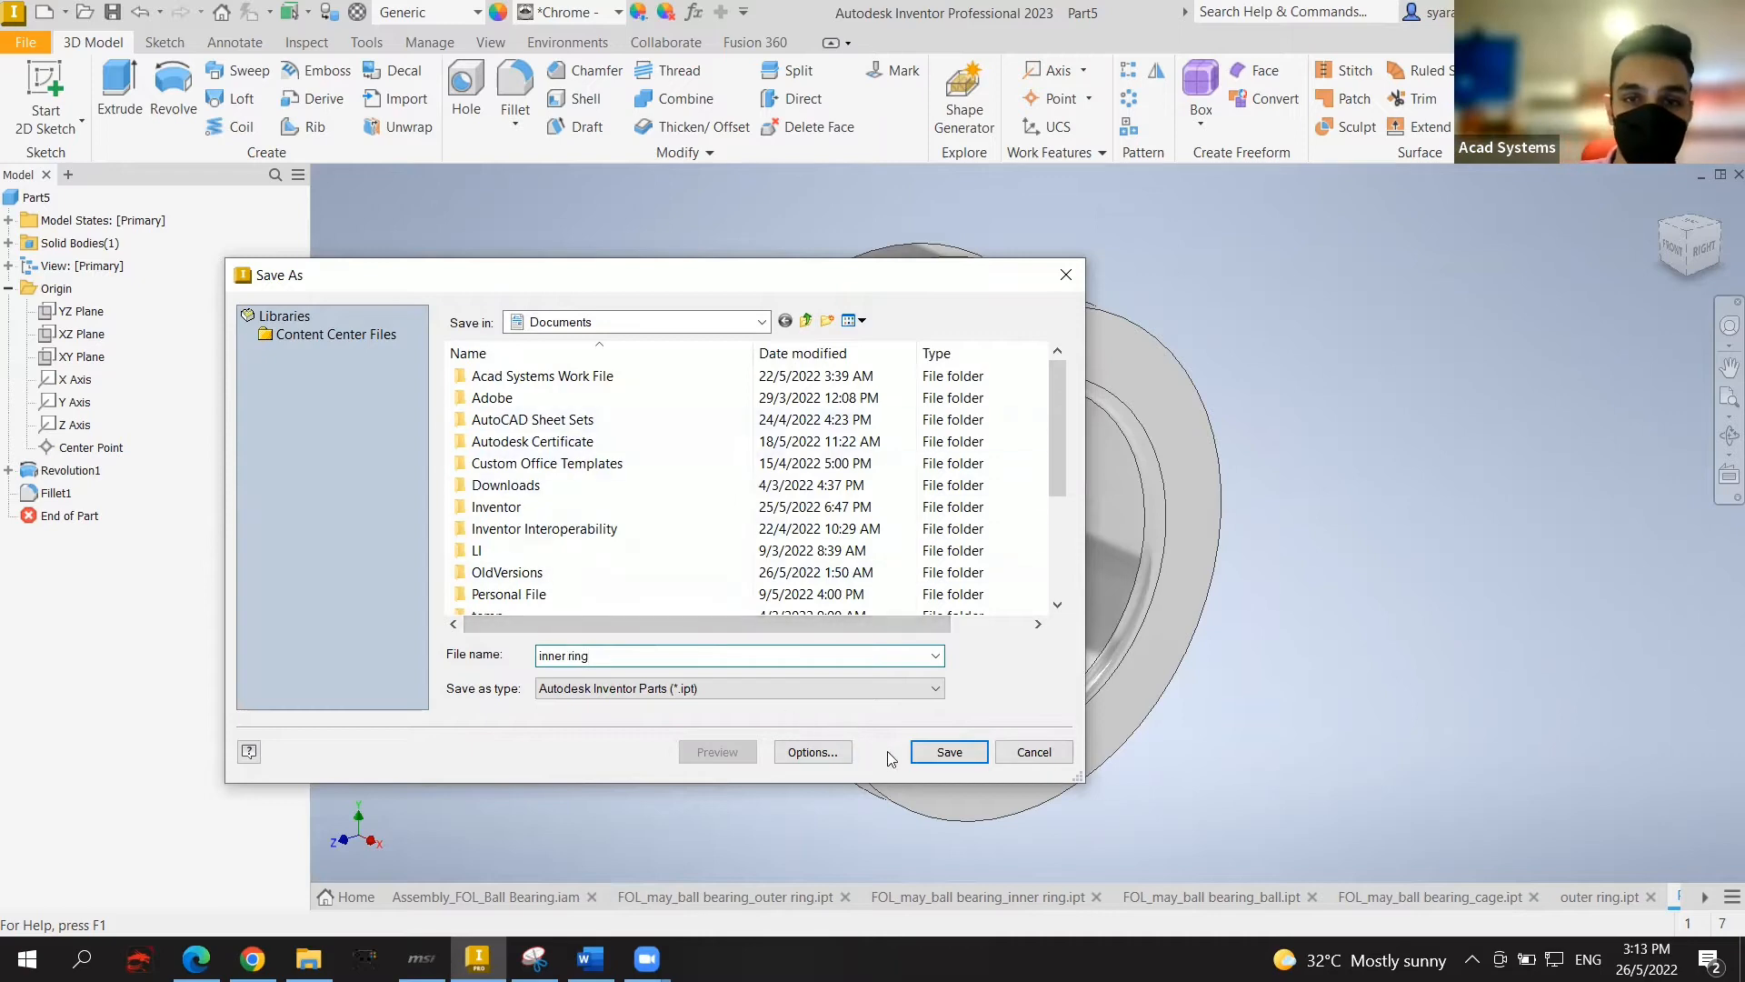
pyautogui.click(948, 751)
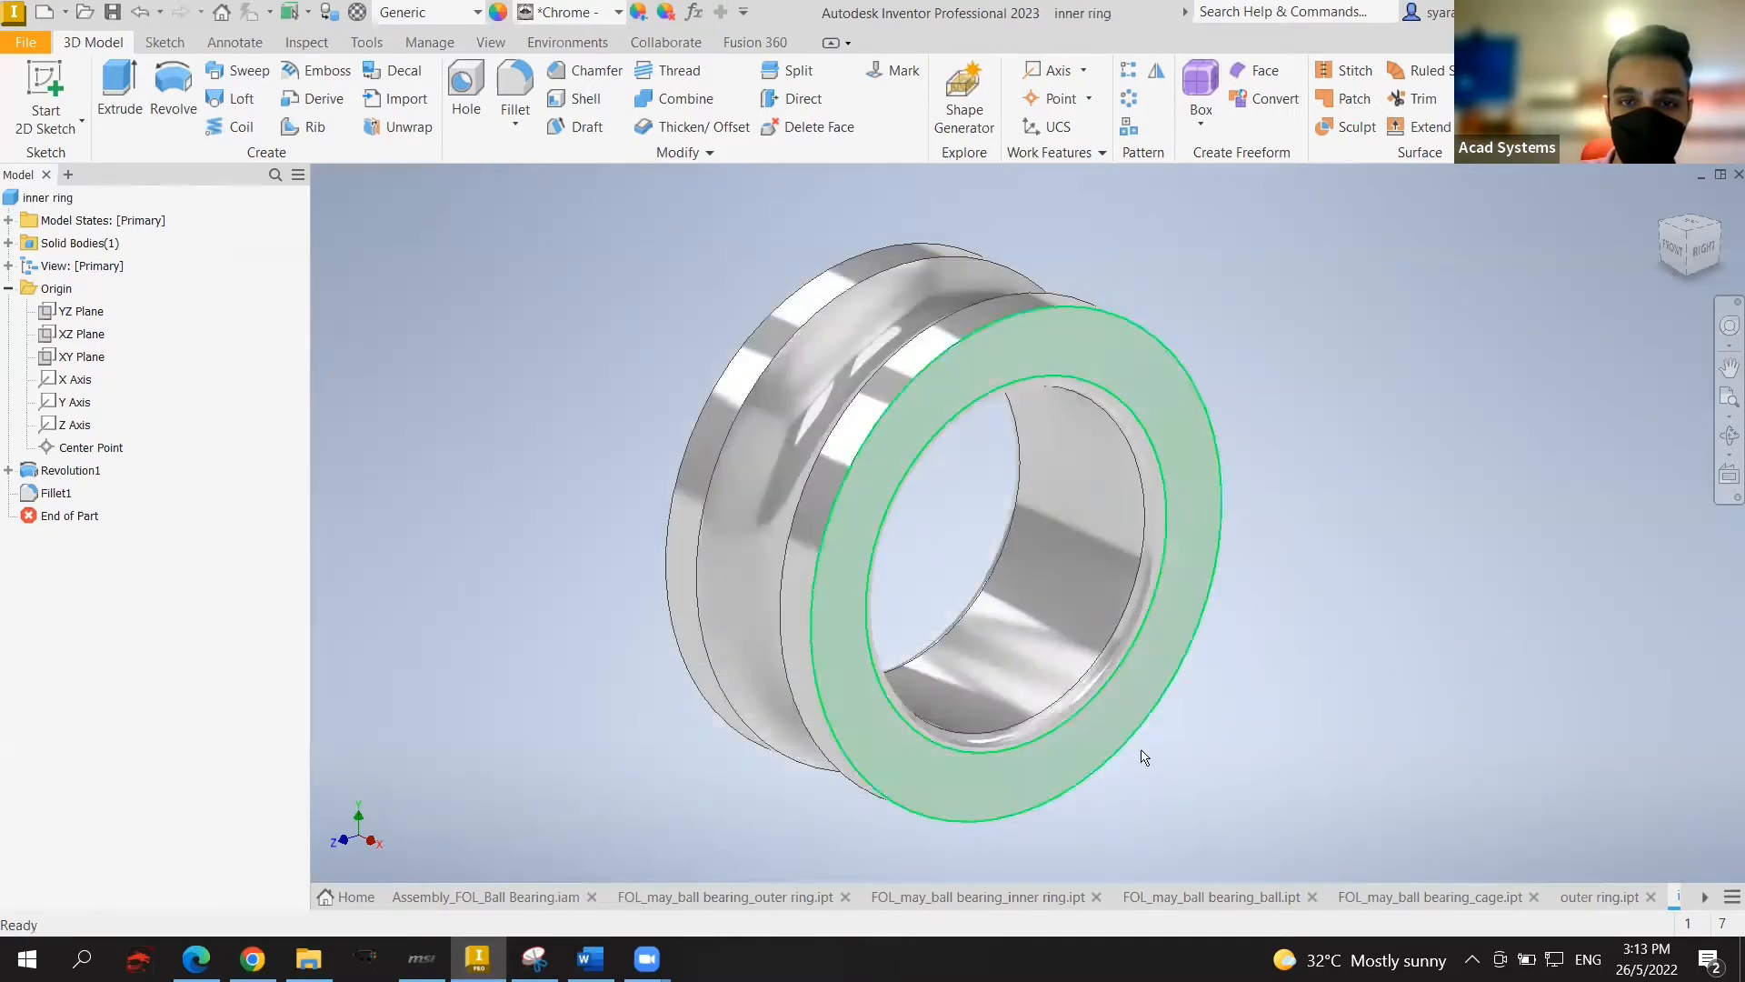
pyautogui.moveTo(1489, 570); pyautogui.dragTo(1478, 573, button='middle')
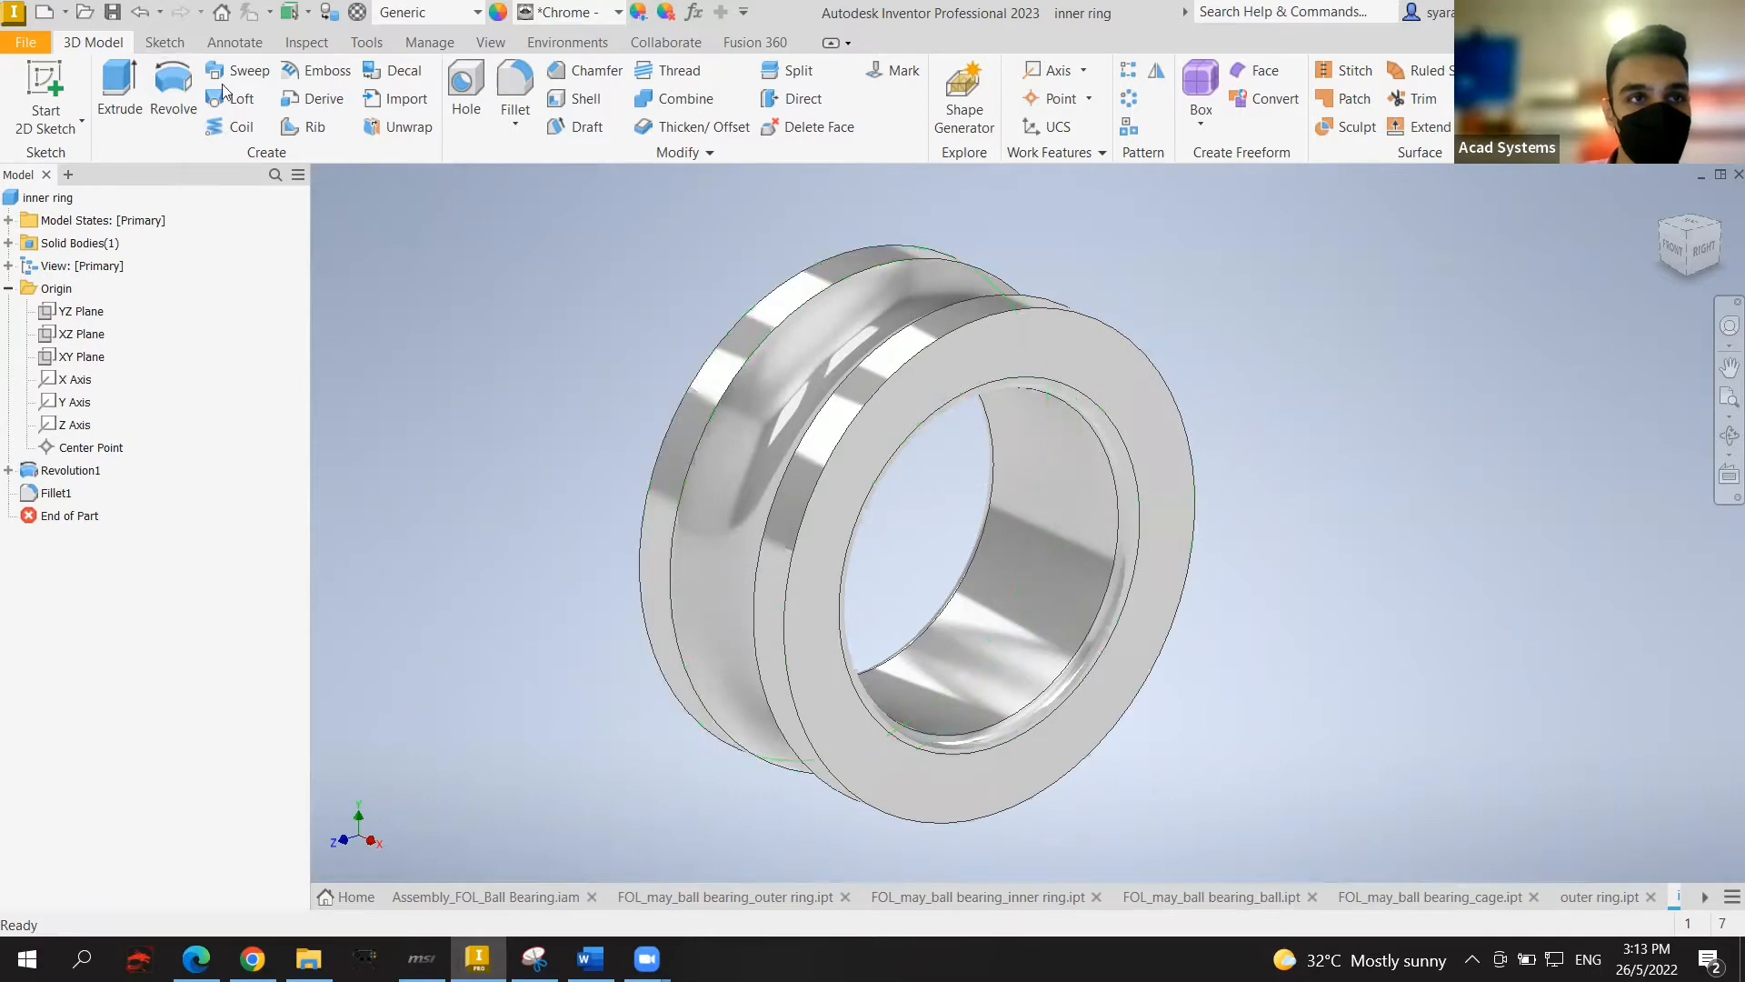
# Step: Create a new part from the Standard (mm) template and start a 2D sketch on an origin plane
pyautogui.click(40, 40)
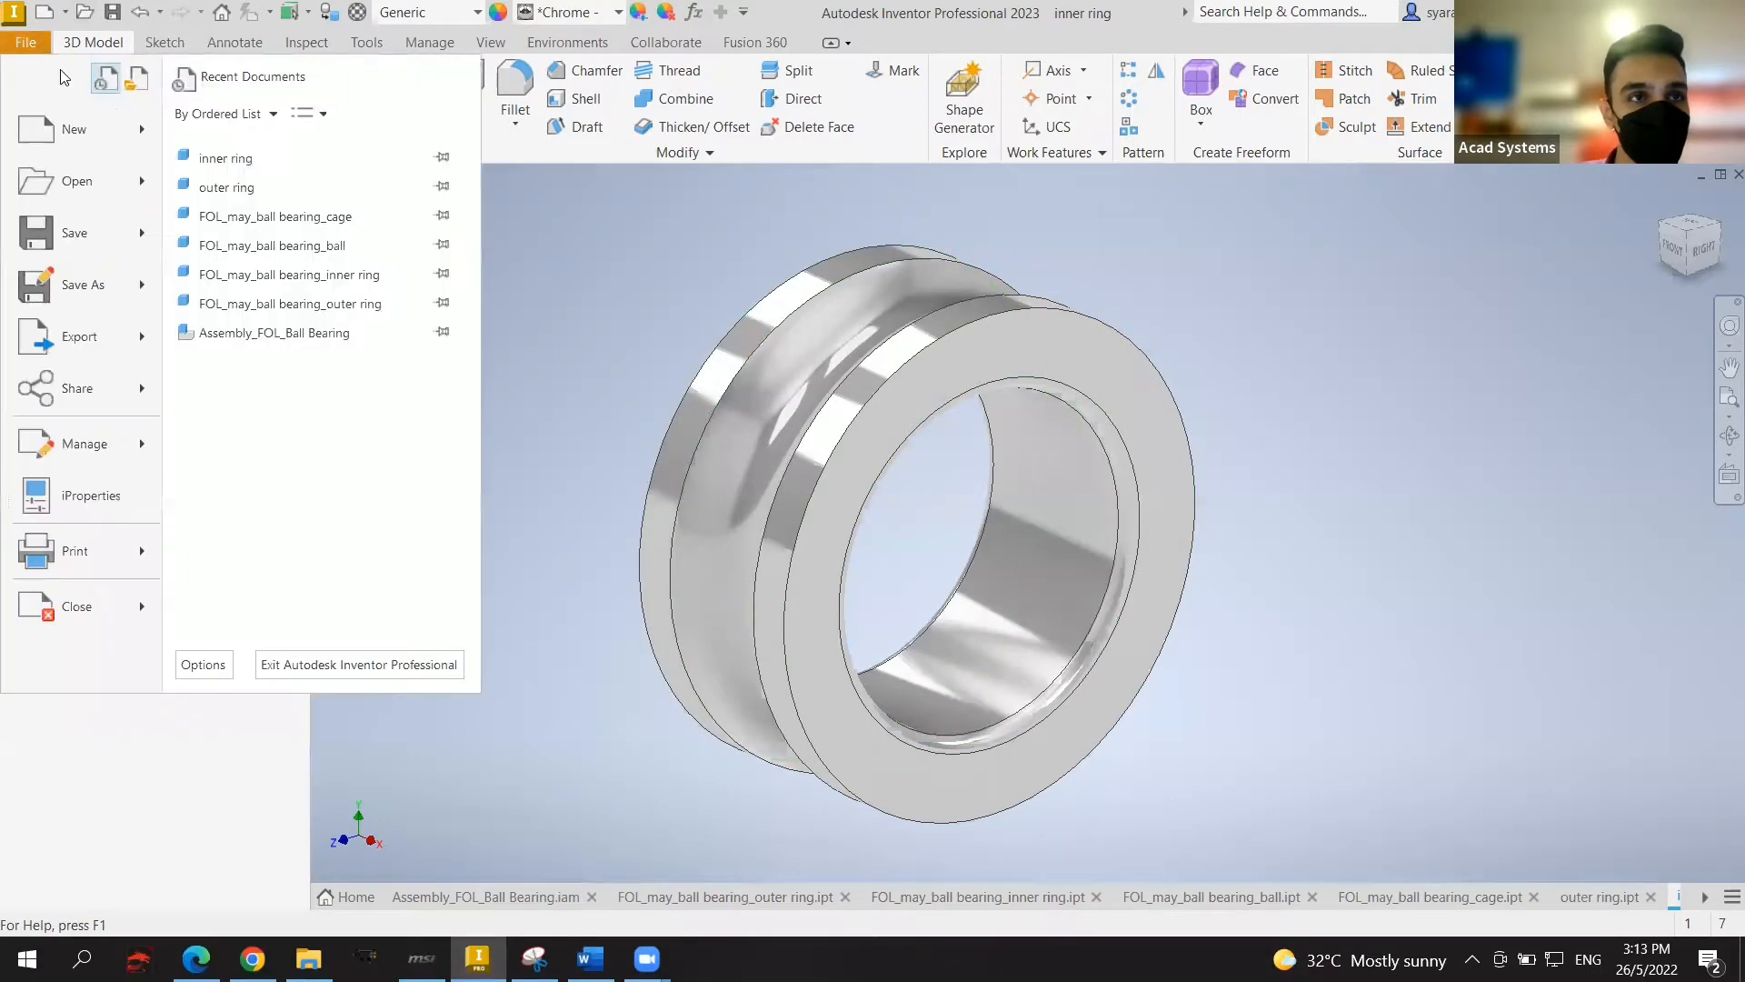
pyautogui.click(134, 143)
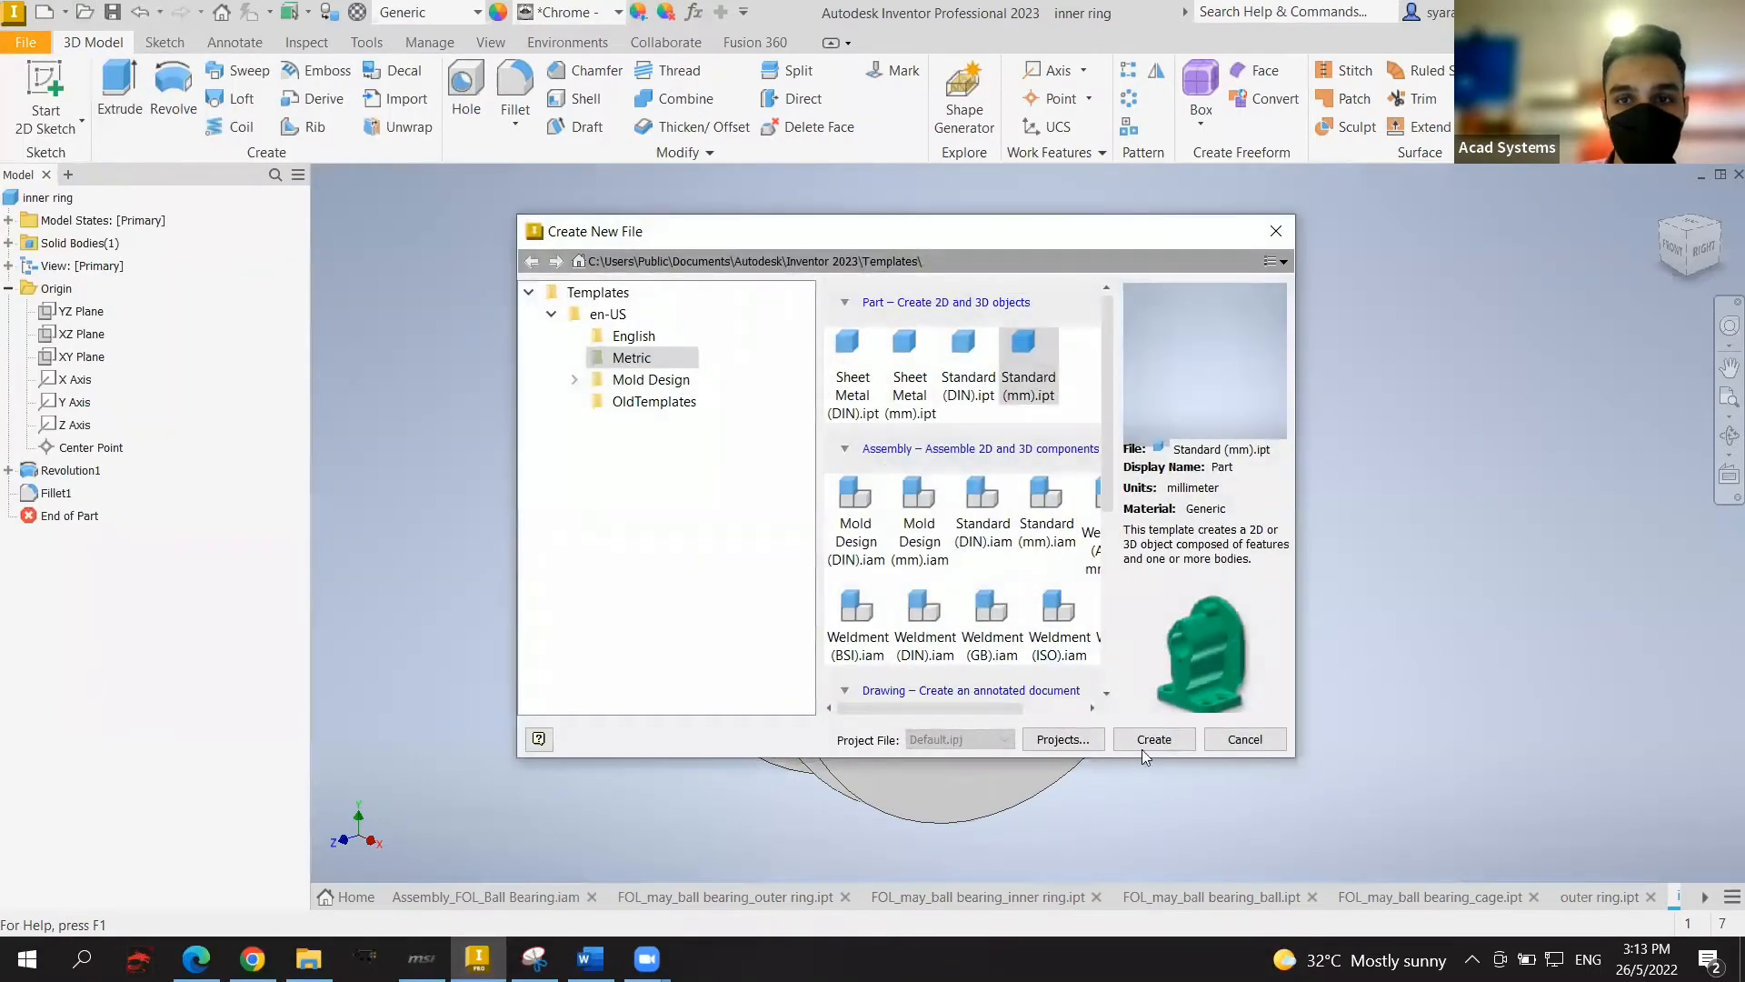
pyautogui.click(1145, 740)
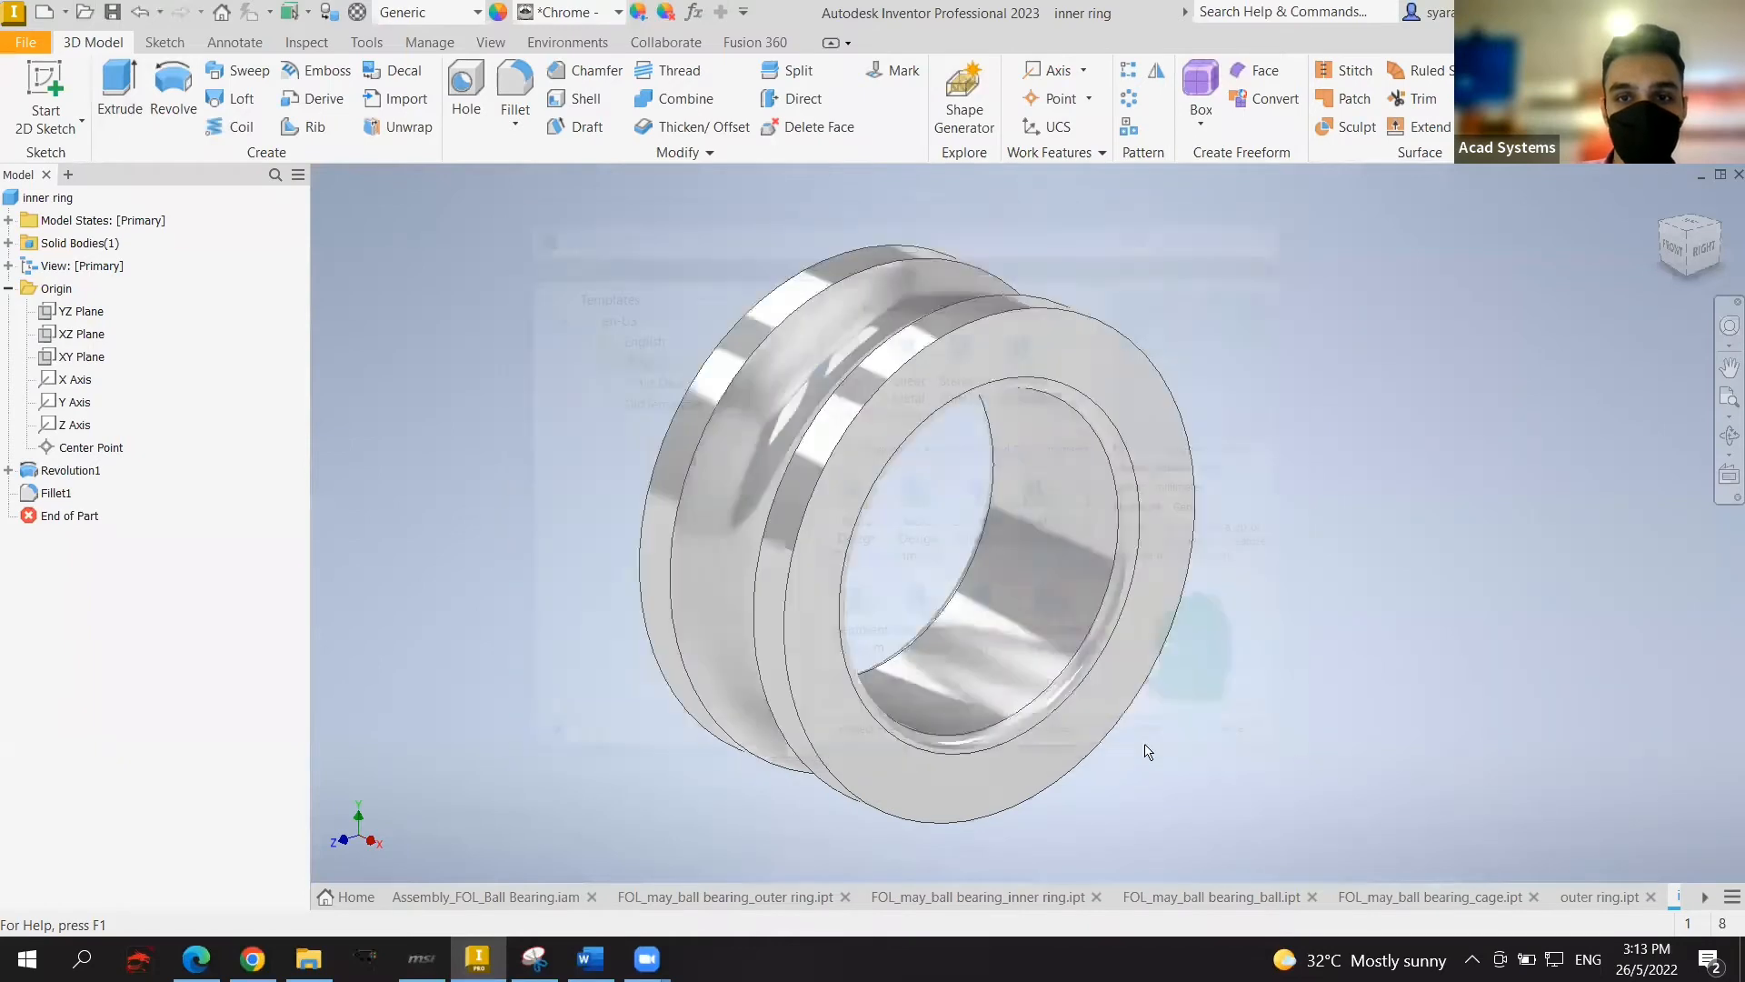
pyautogui.click(52, 82)
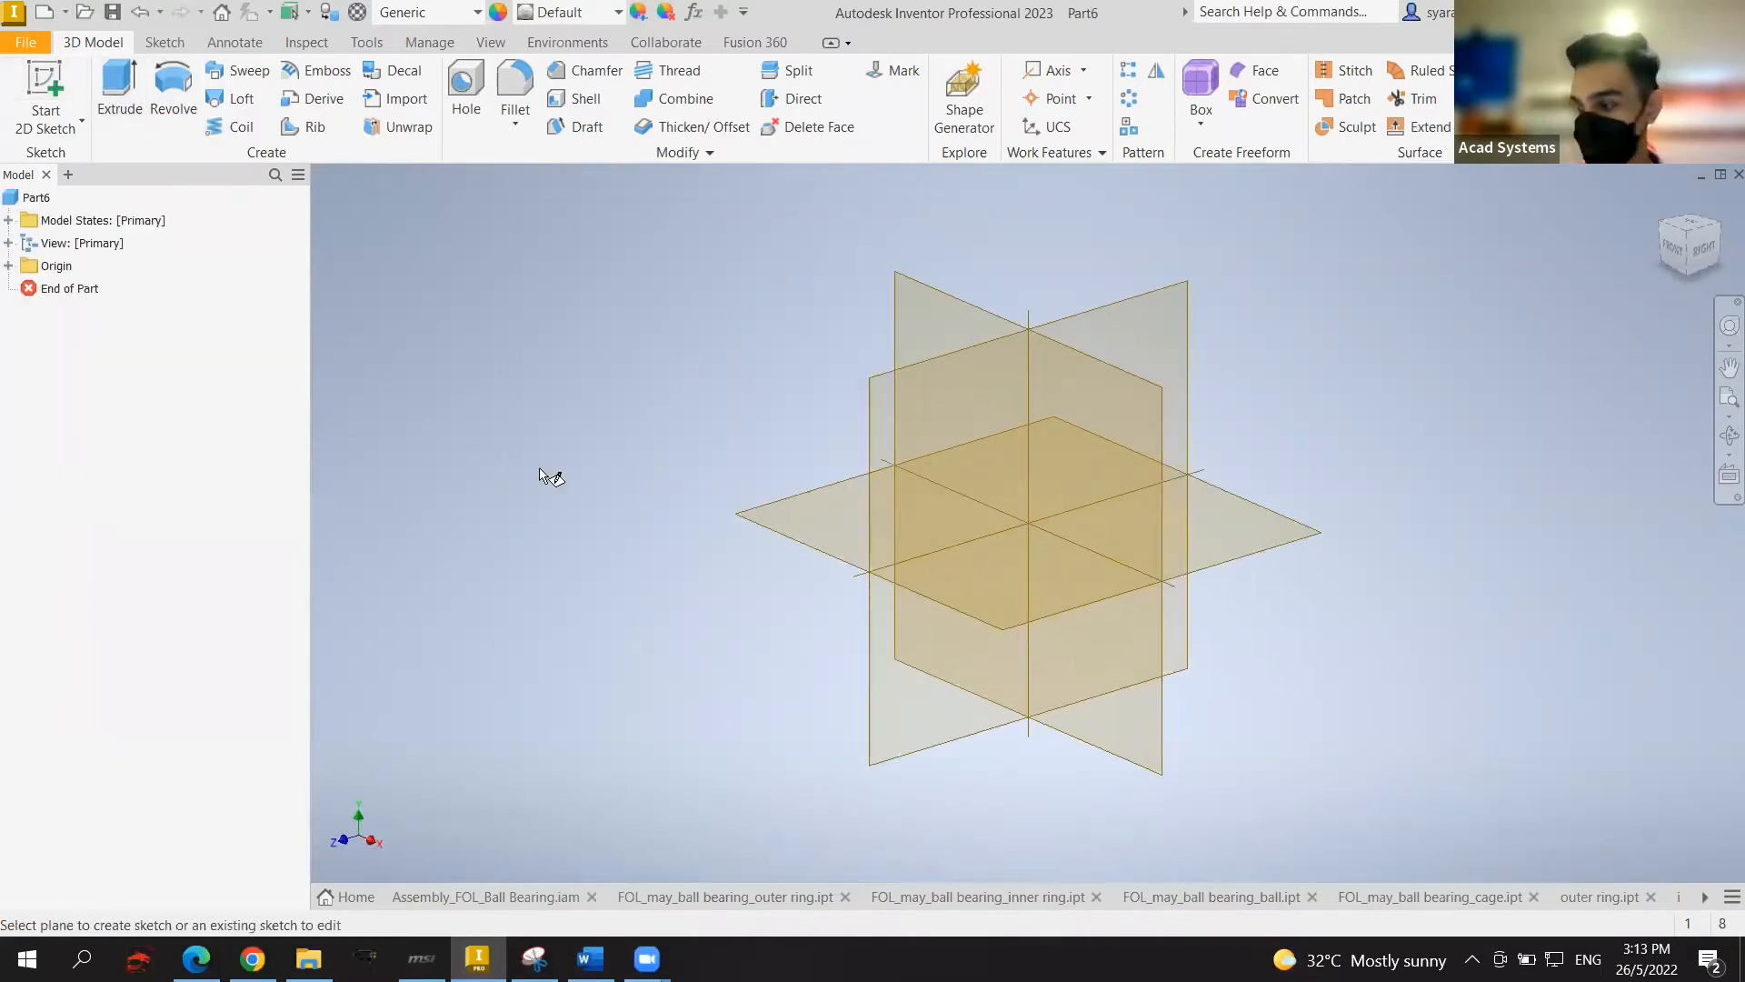
pyautogui.click(922, 314)
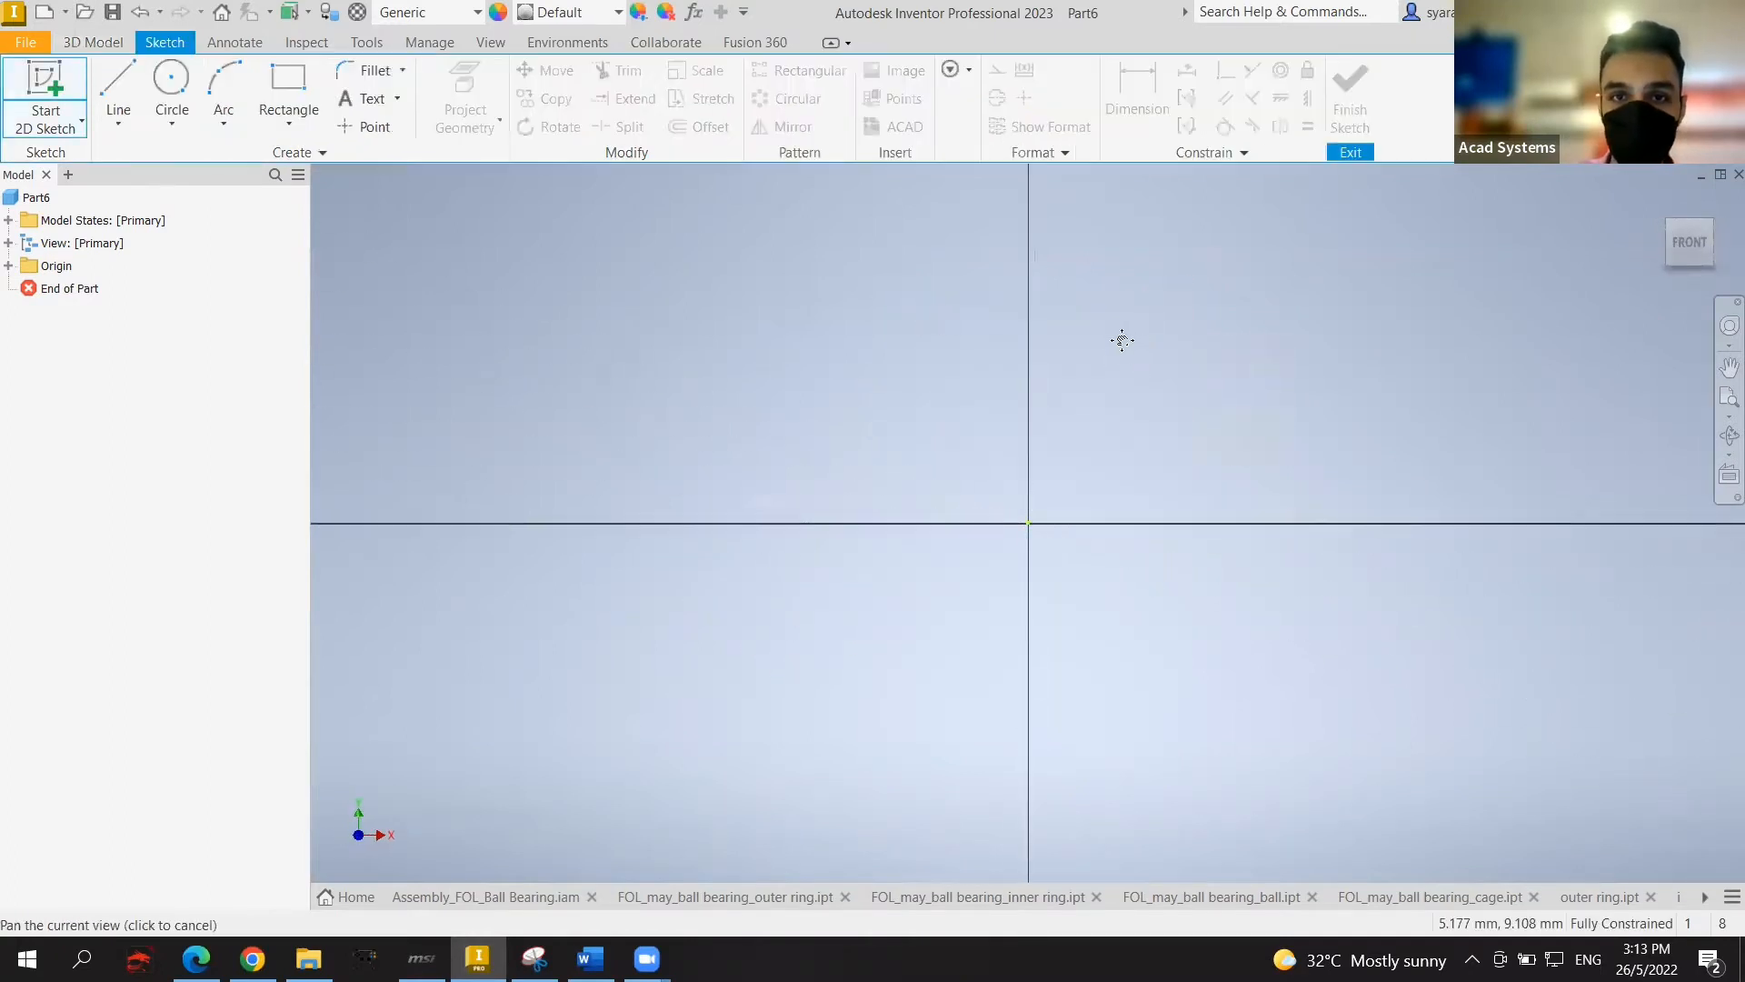
# Step: Draw a circle centred on the sketch origin with a 24 mm diameter
pyautogui.click(179, 94)
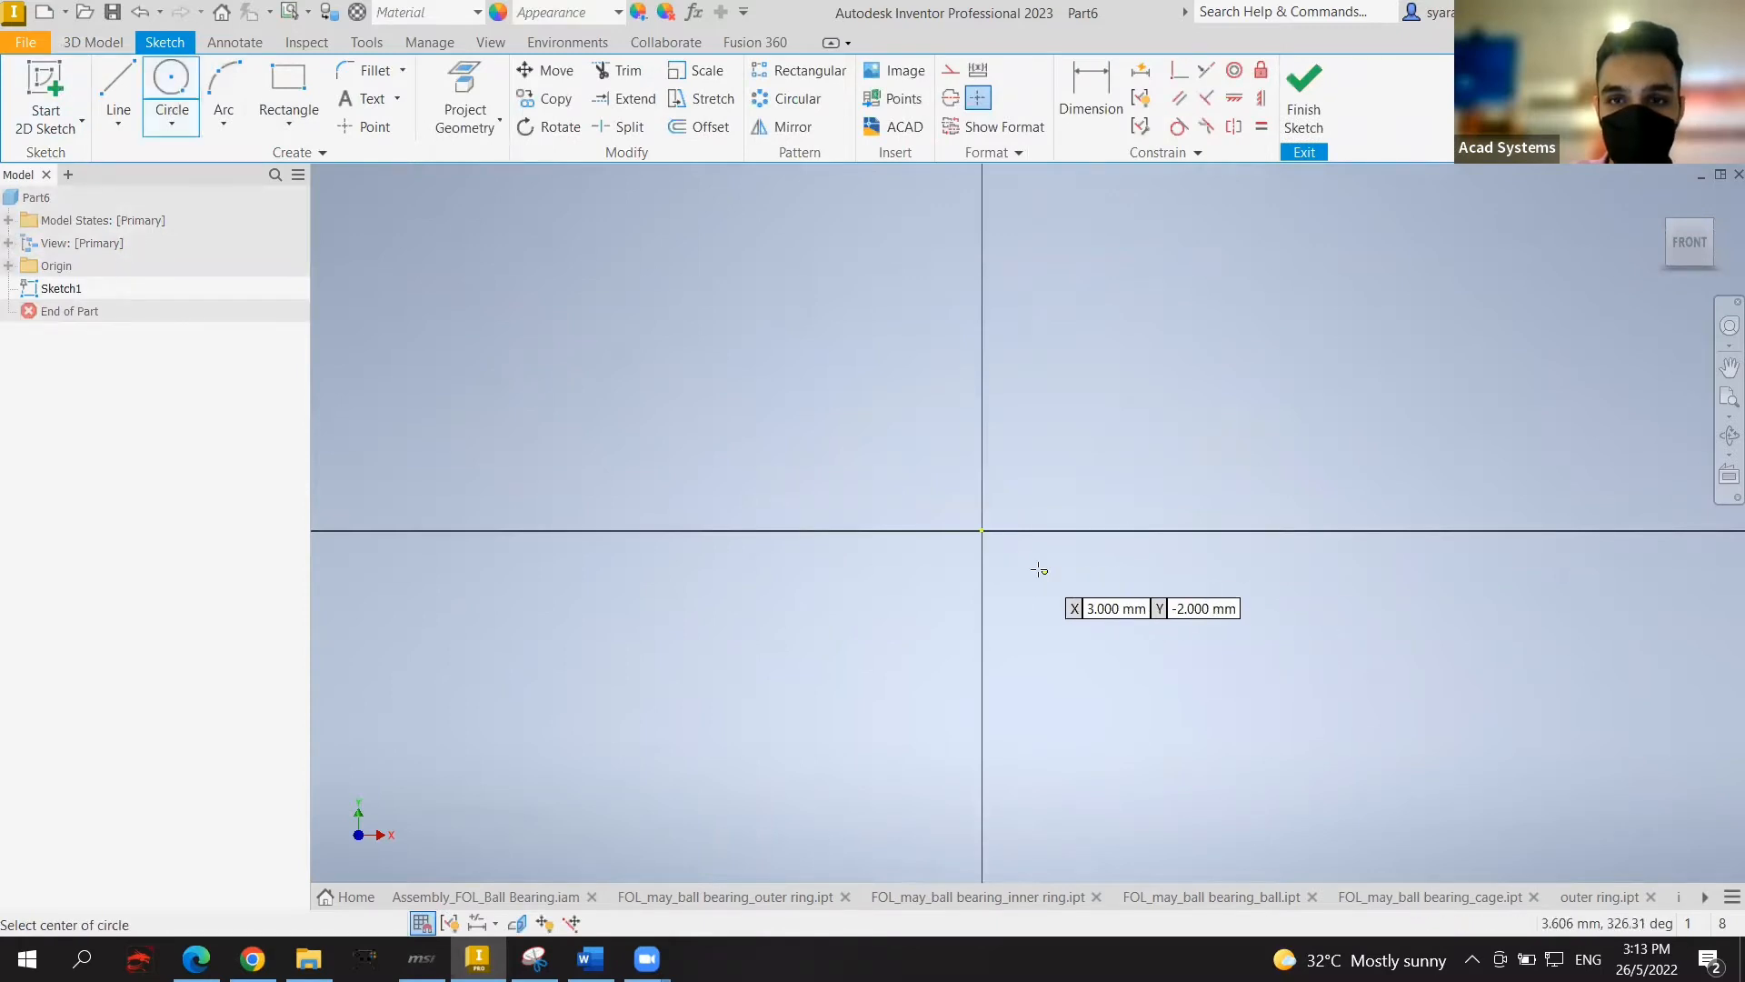
pyautogui.click(982, 530)
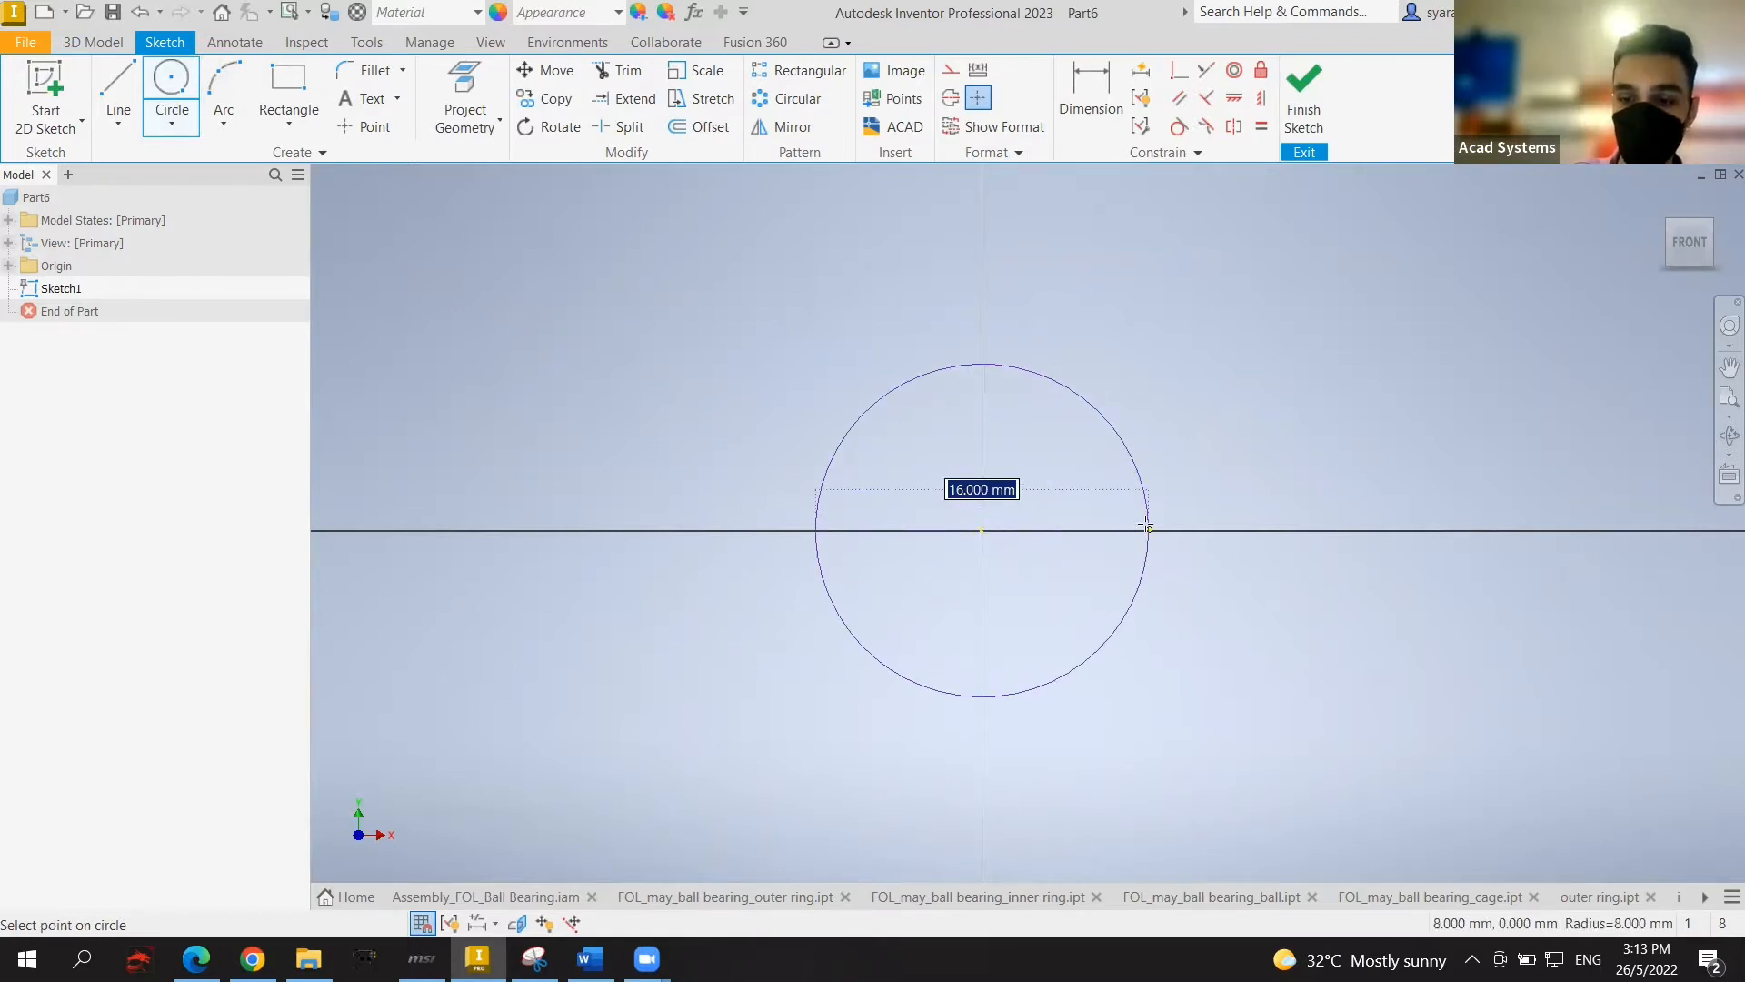
pyautogui.write('24')
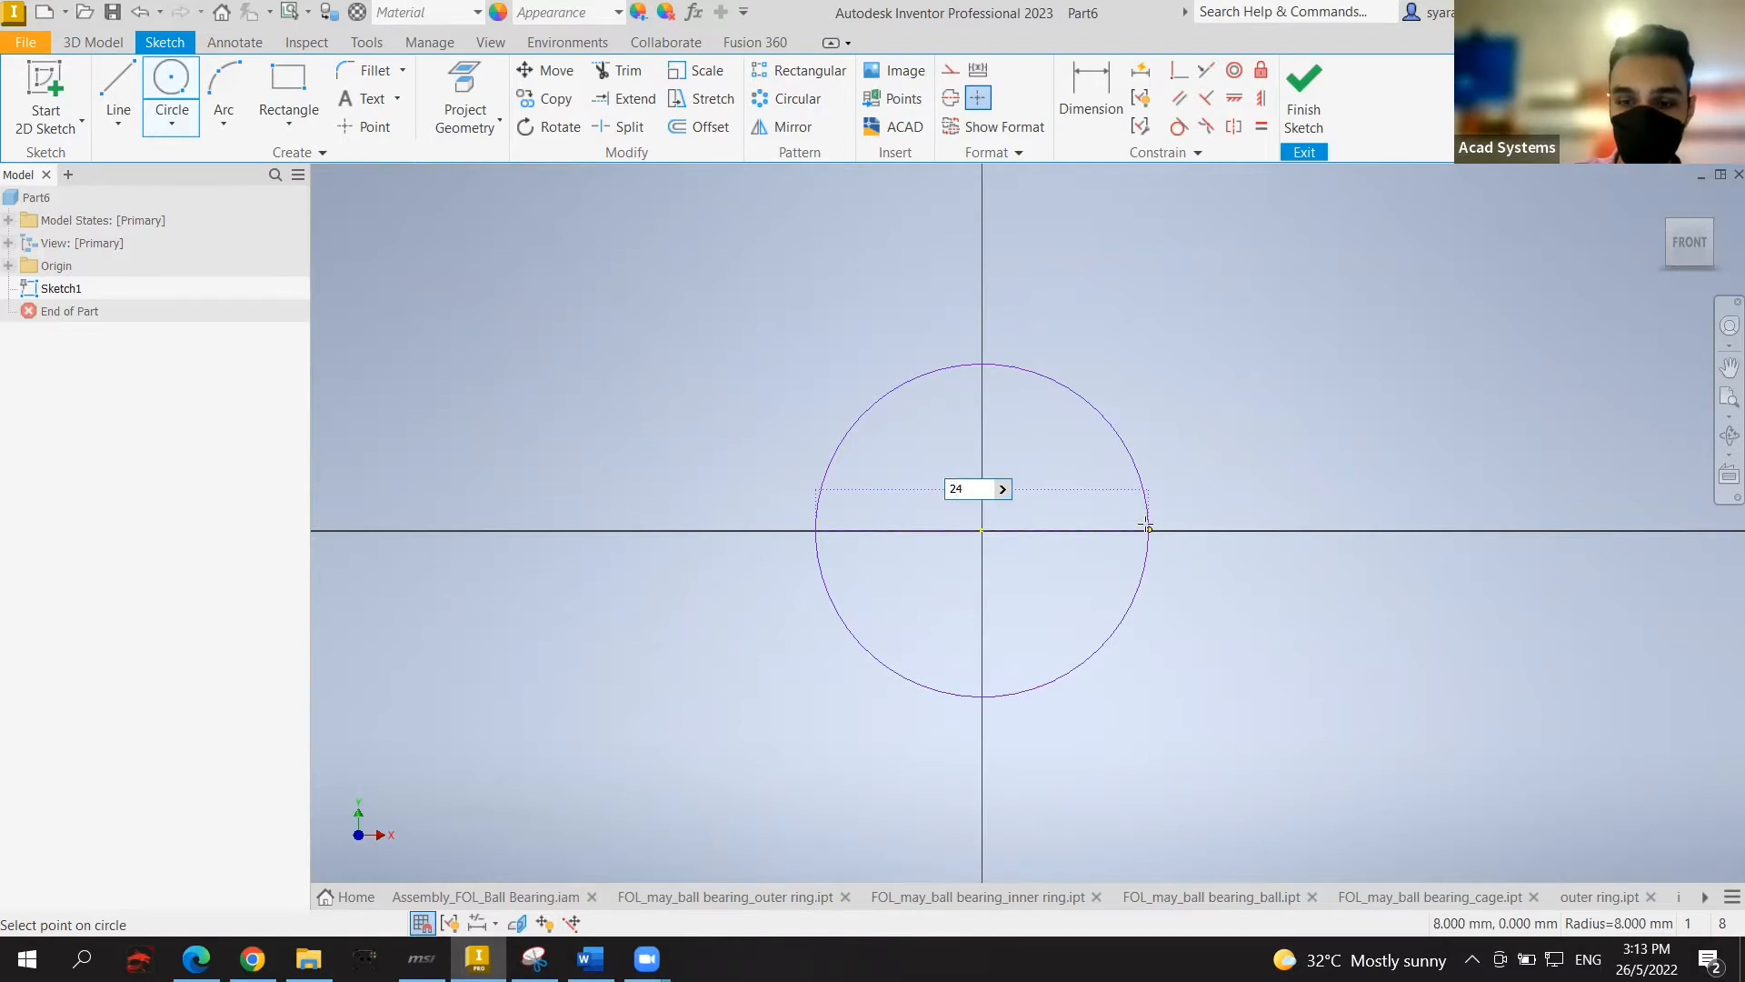
pyautogui.press('Return')
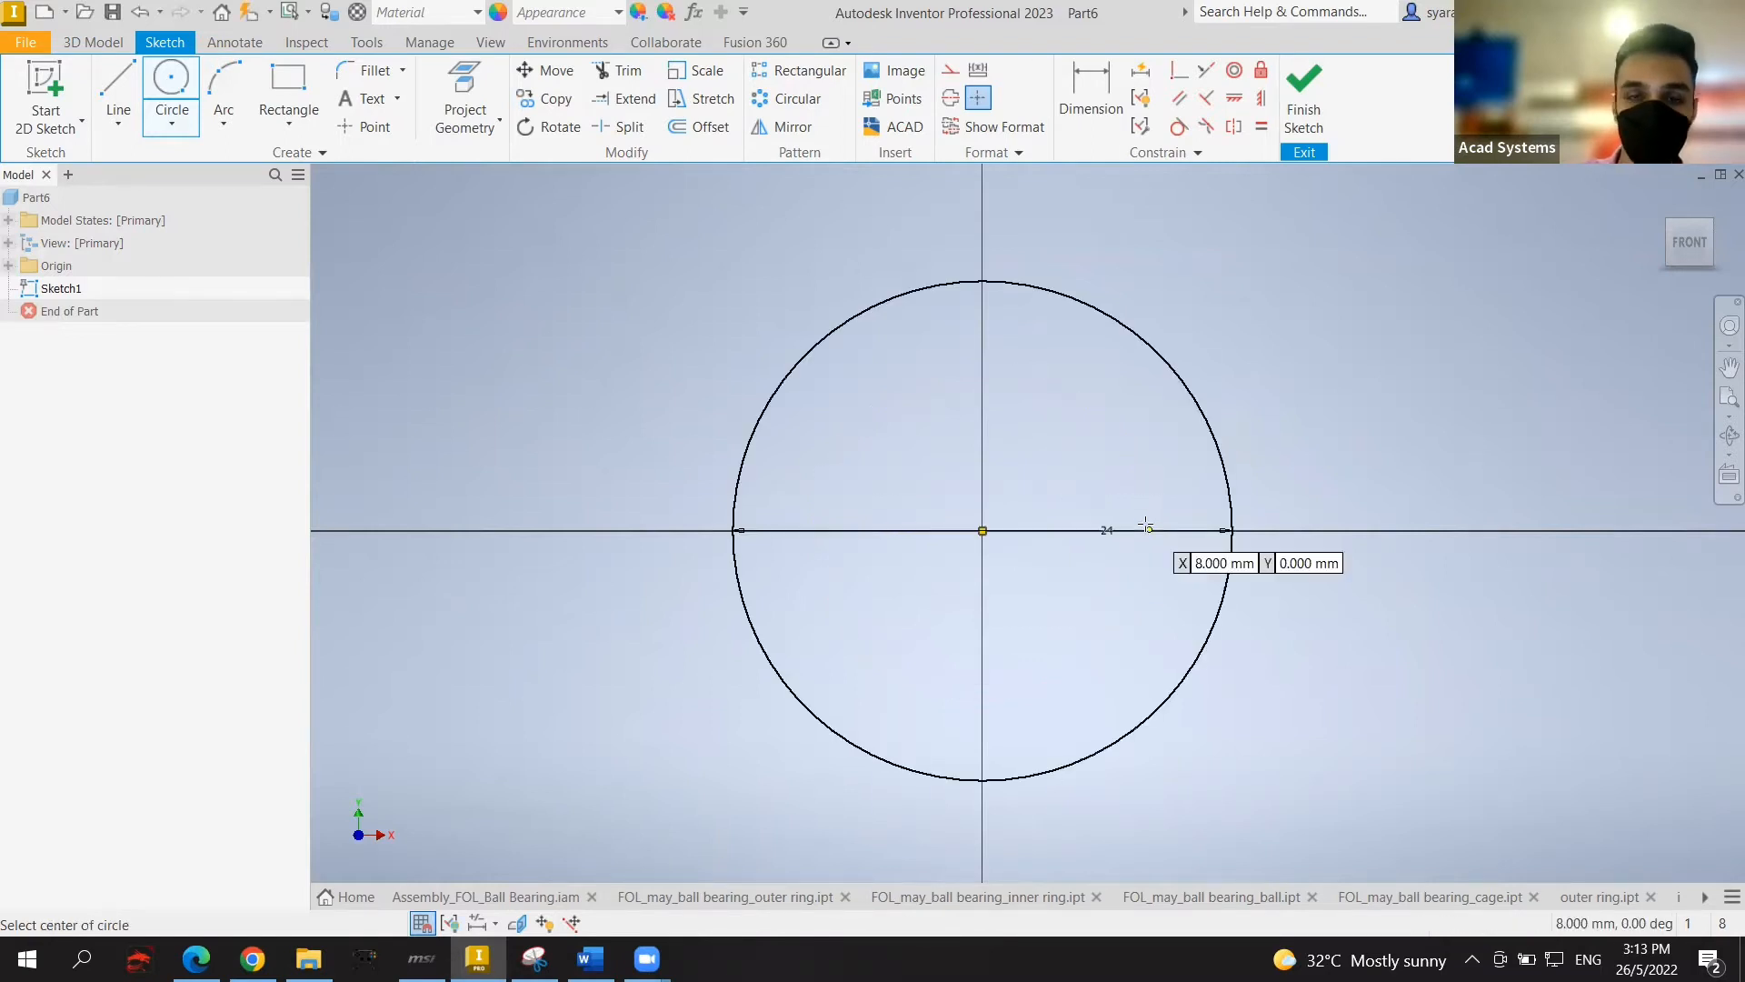
pyautogui.press('Escape')
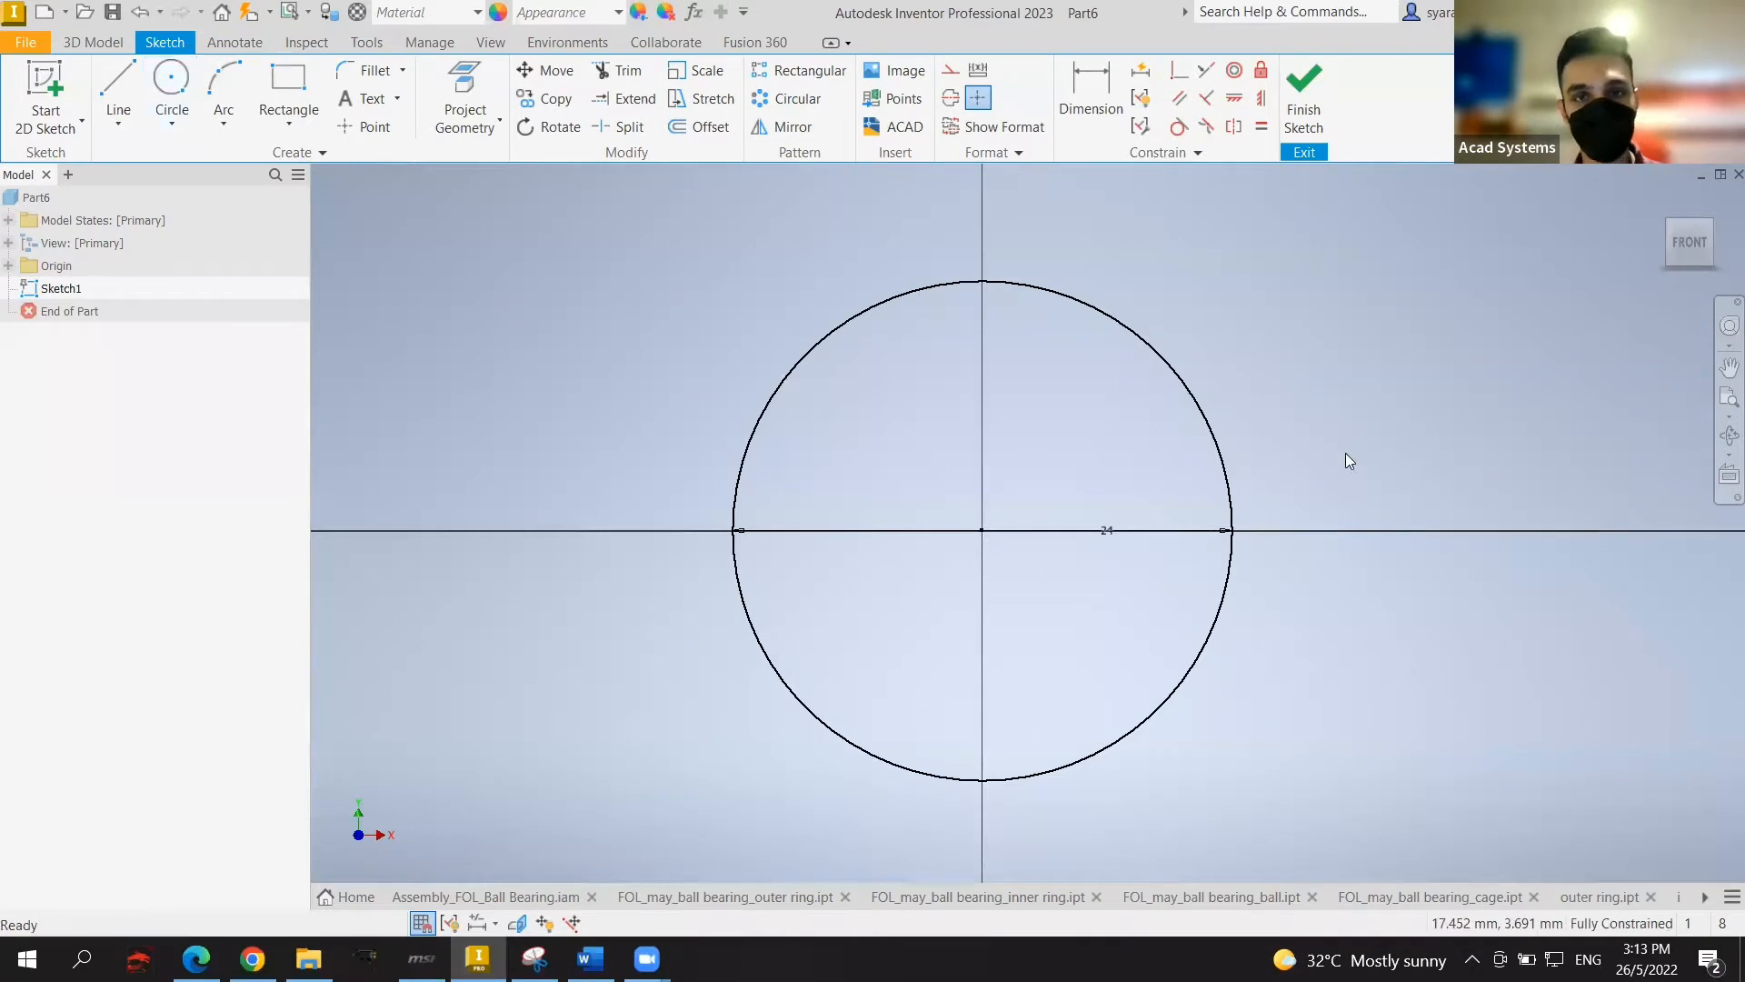
pyautogui.scroll(-2, 1282, 427)
pyautogui.scroll(3, 1151, 418)
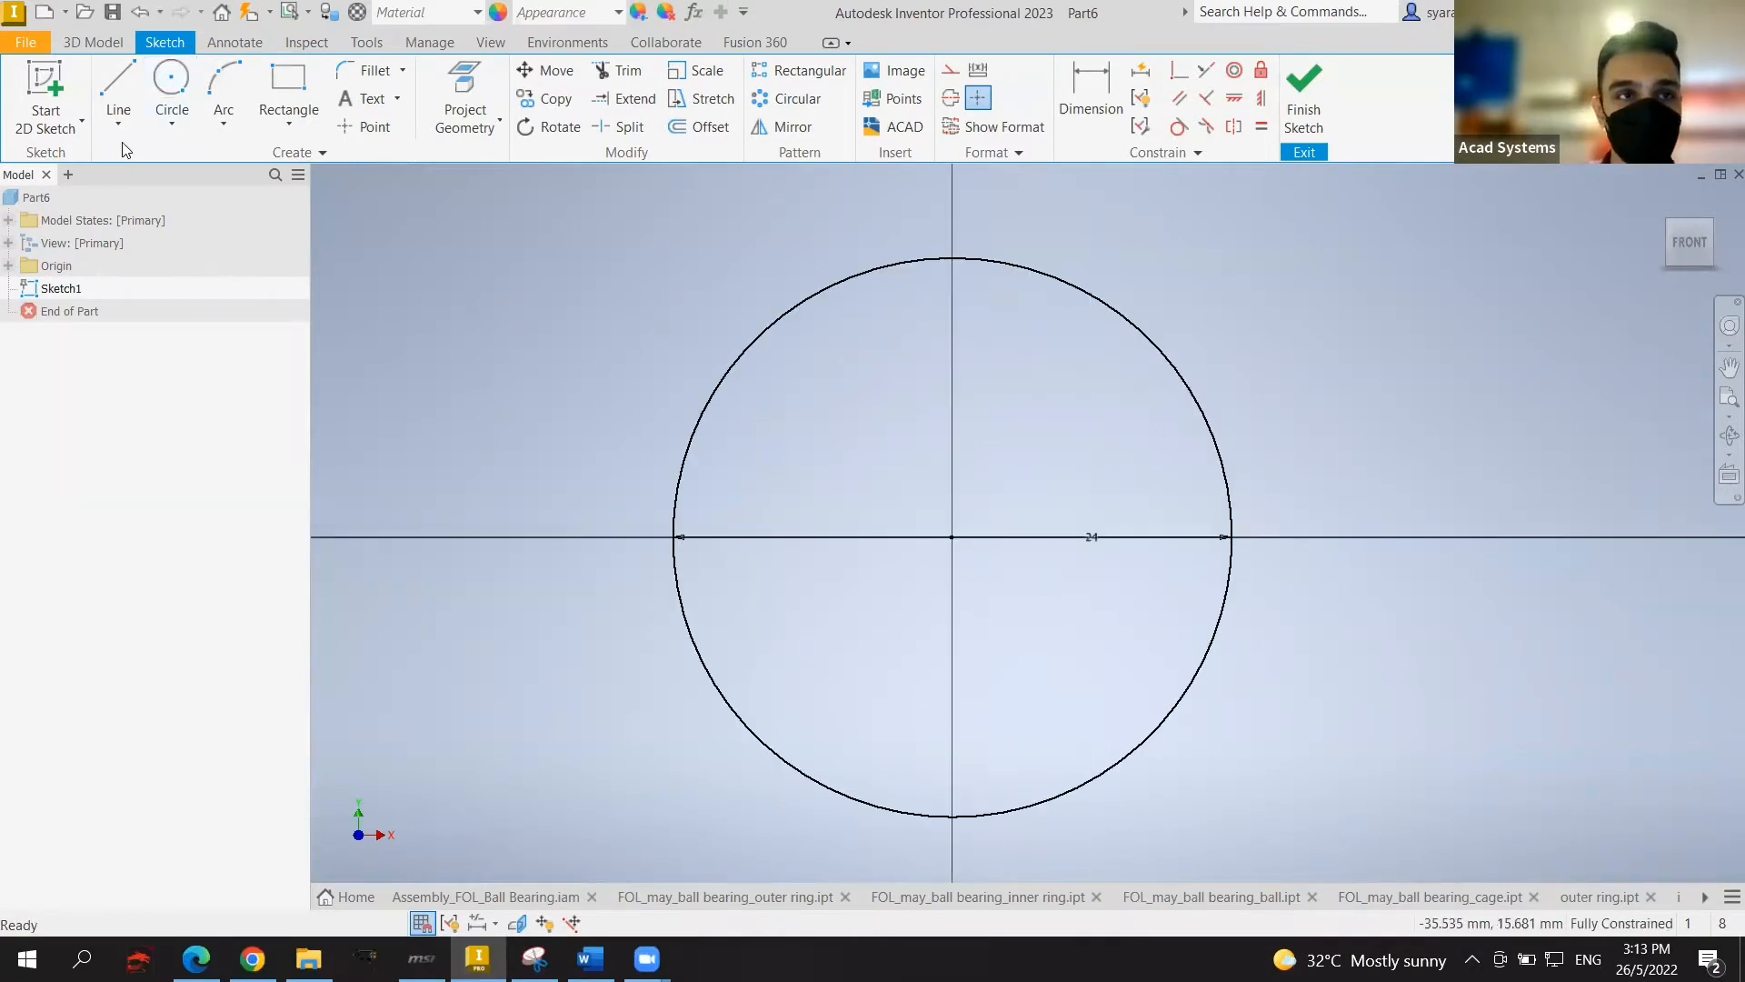
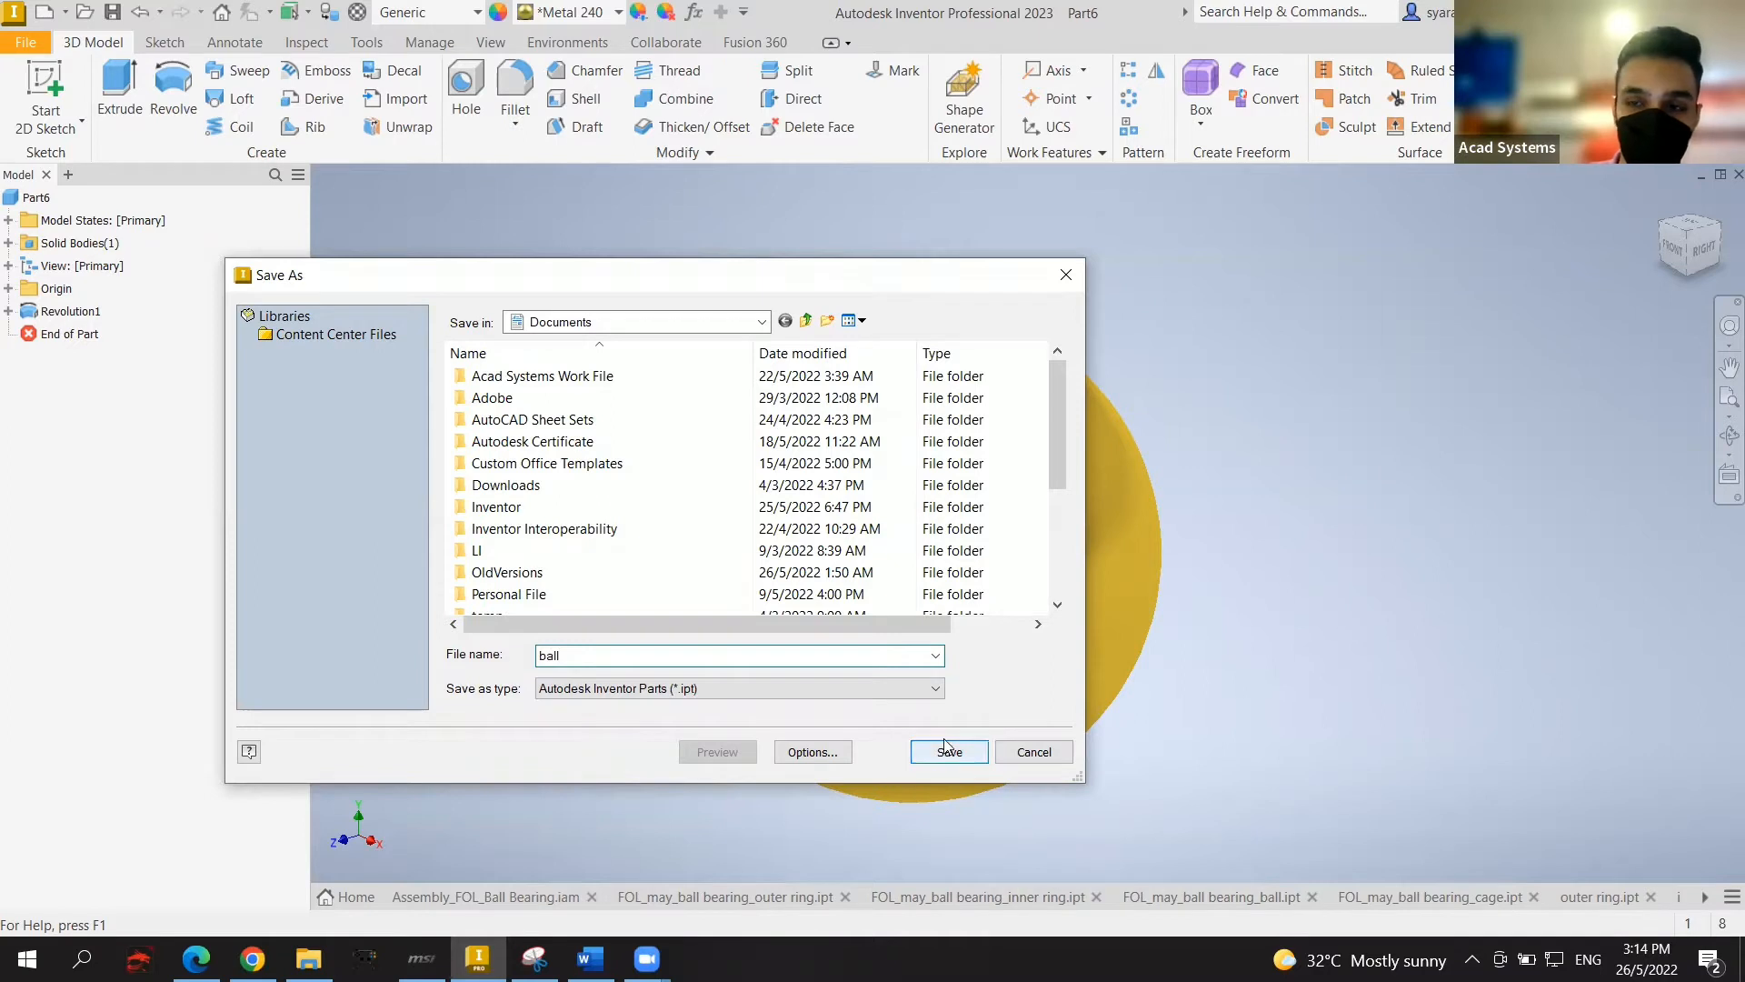
# Step: Save the sphere part as 'ball' and create a new part from the Standard (mm) template
pyautogui.click(948, 751)
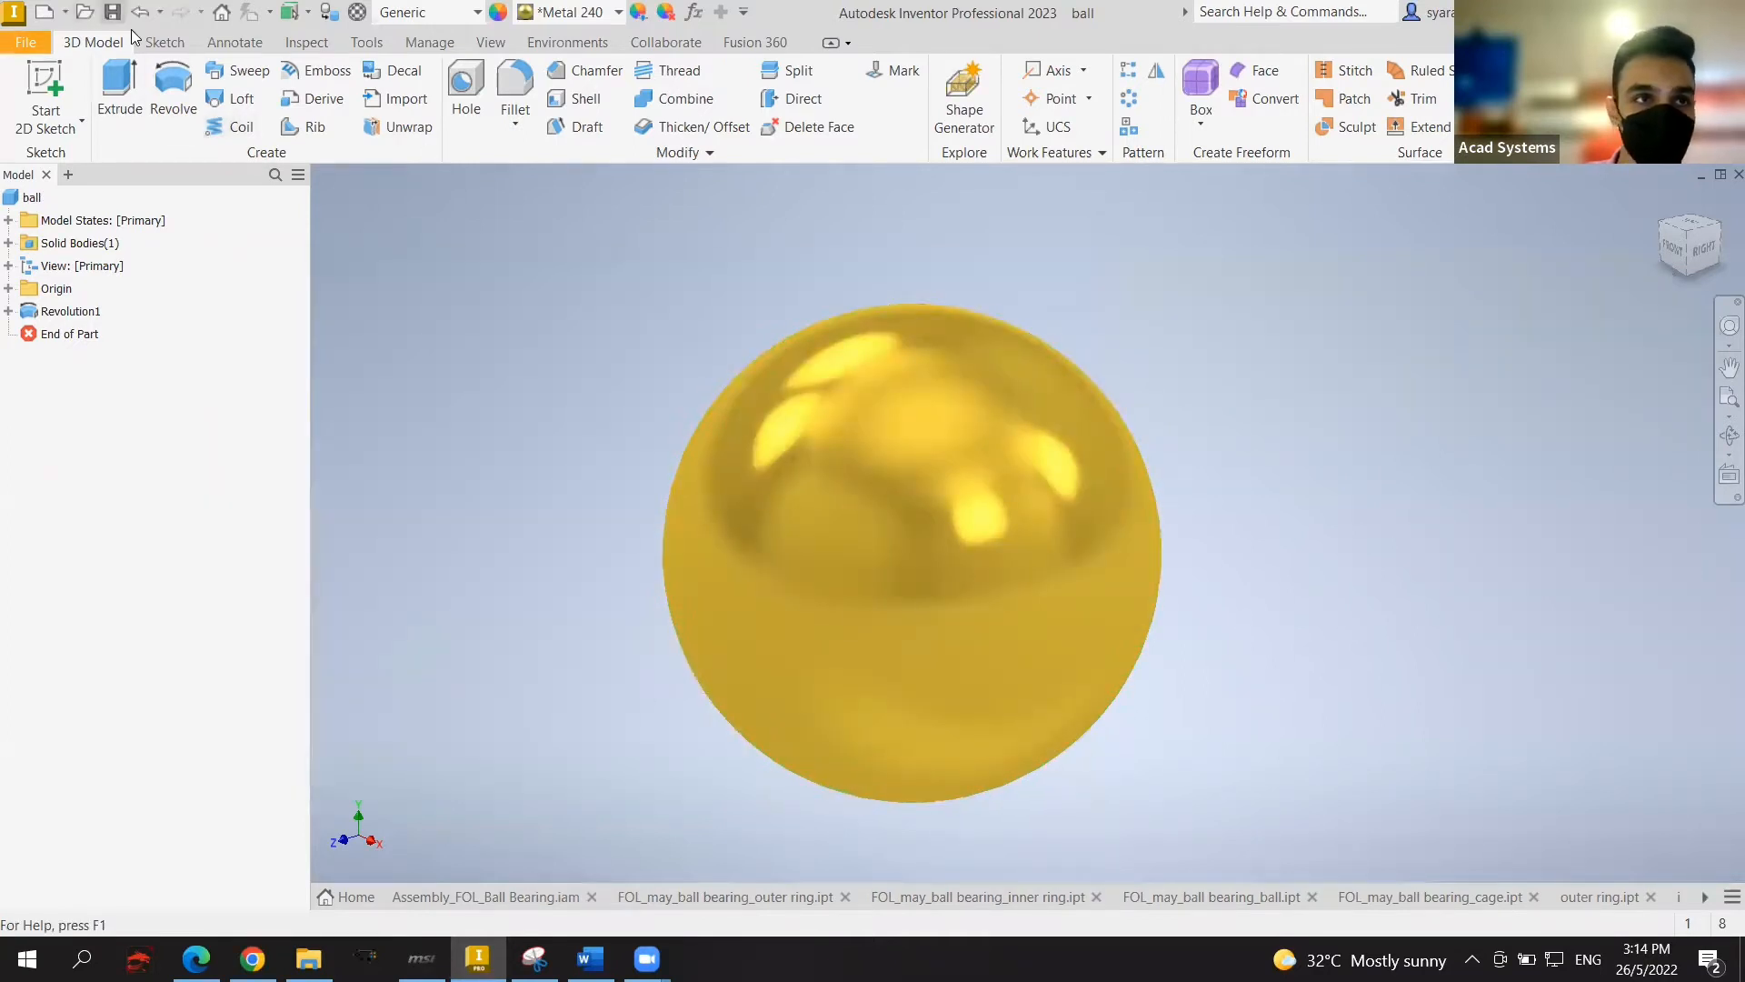
pyautogui.click(22, 42)
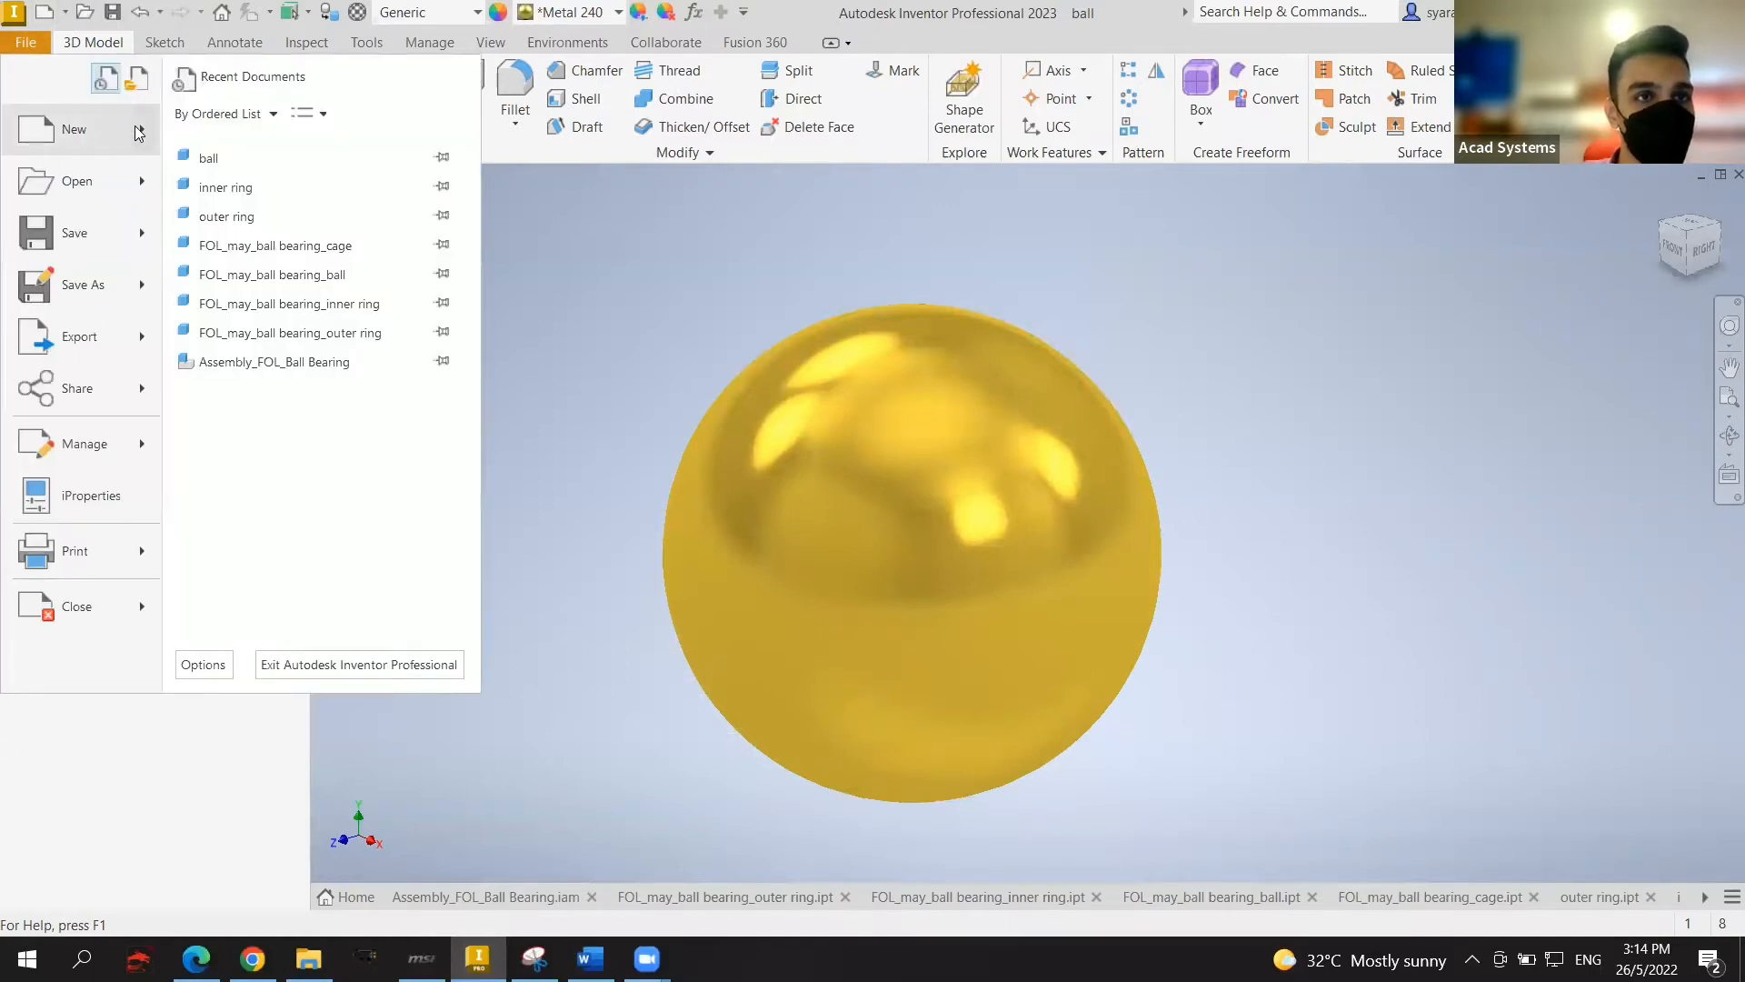
pyautogui.moveTo(138, 133)
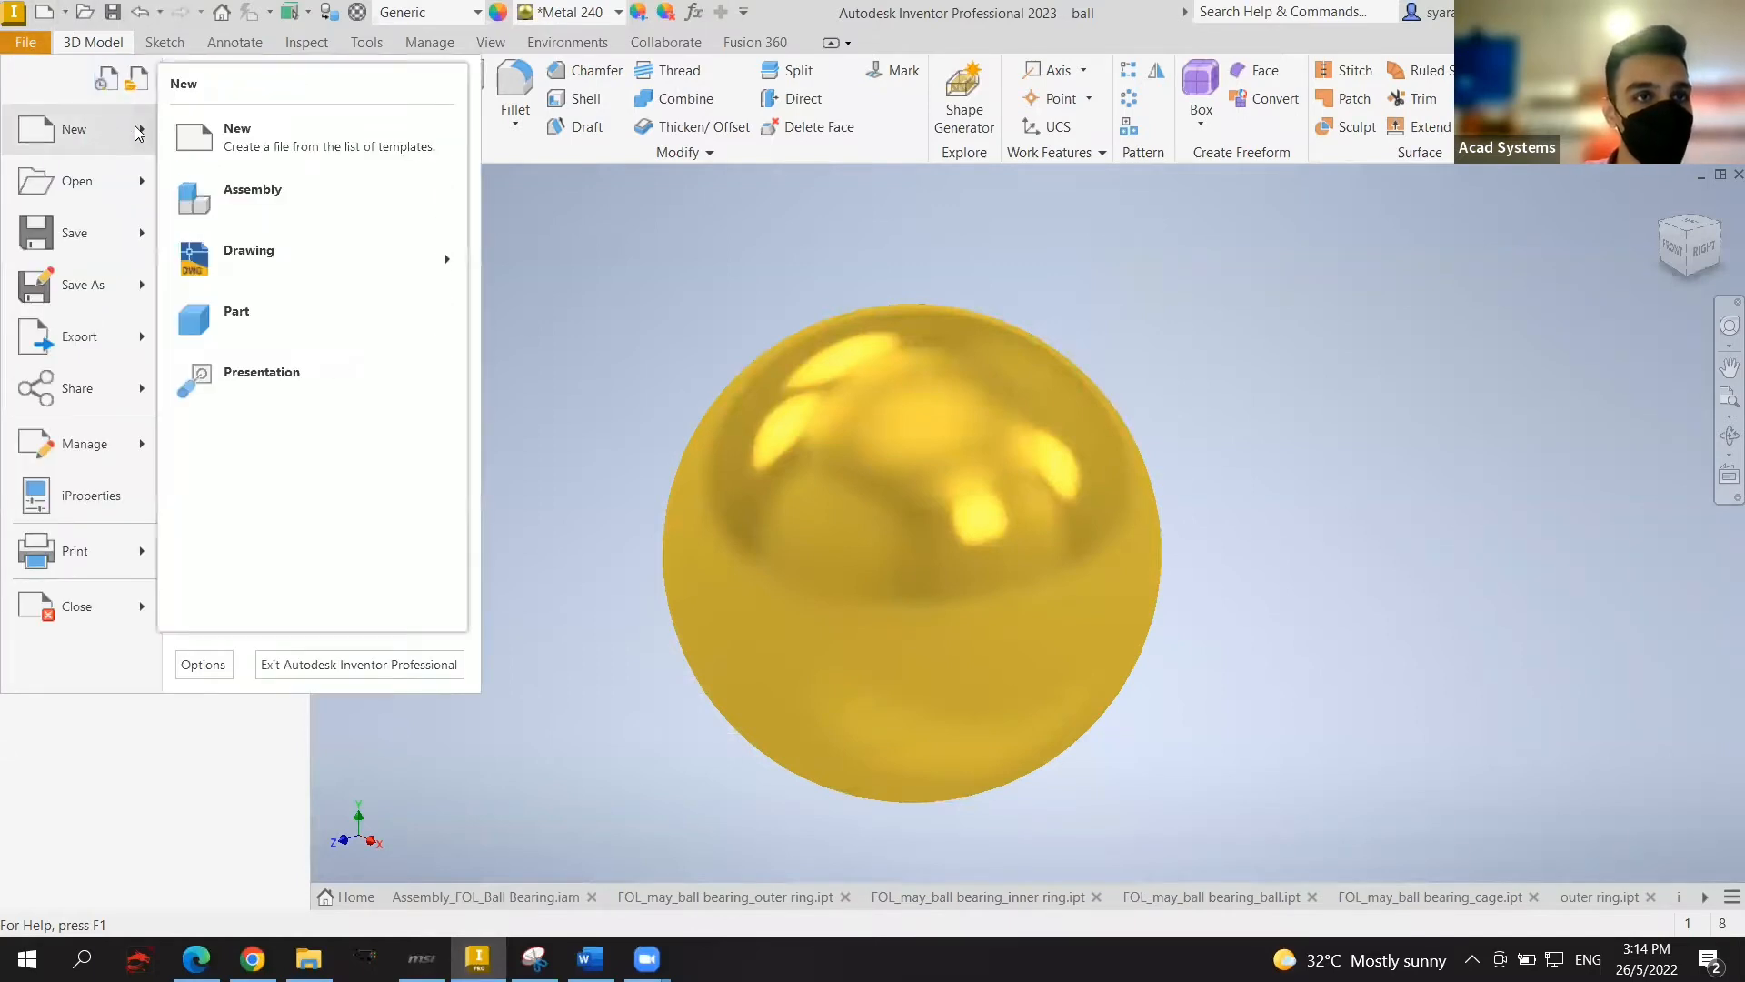
pyautogui.click(234, 138)
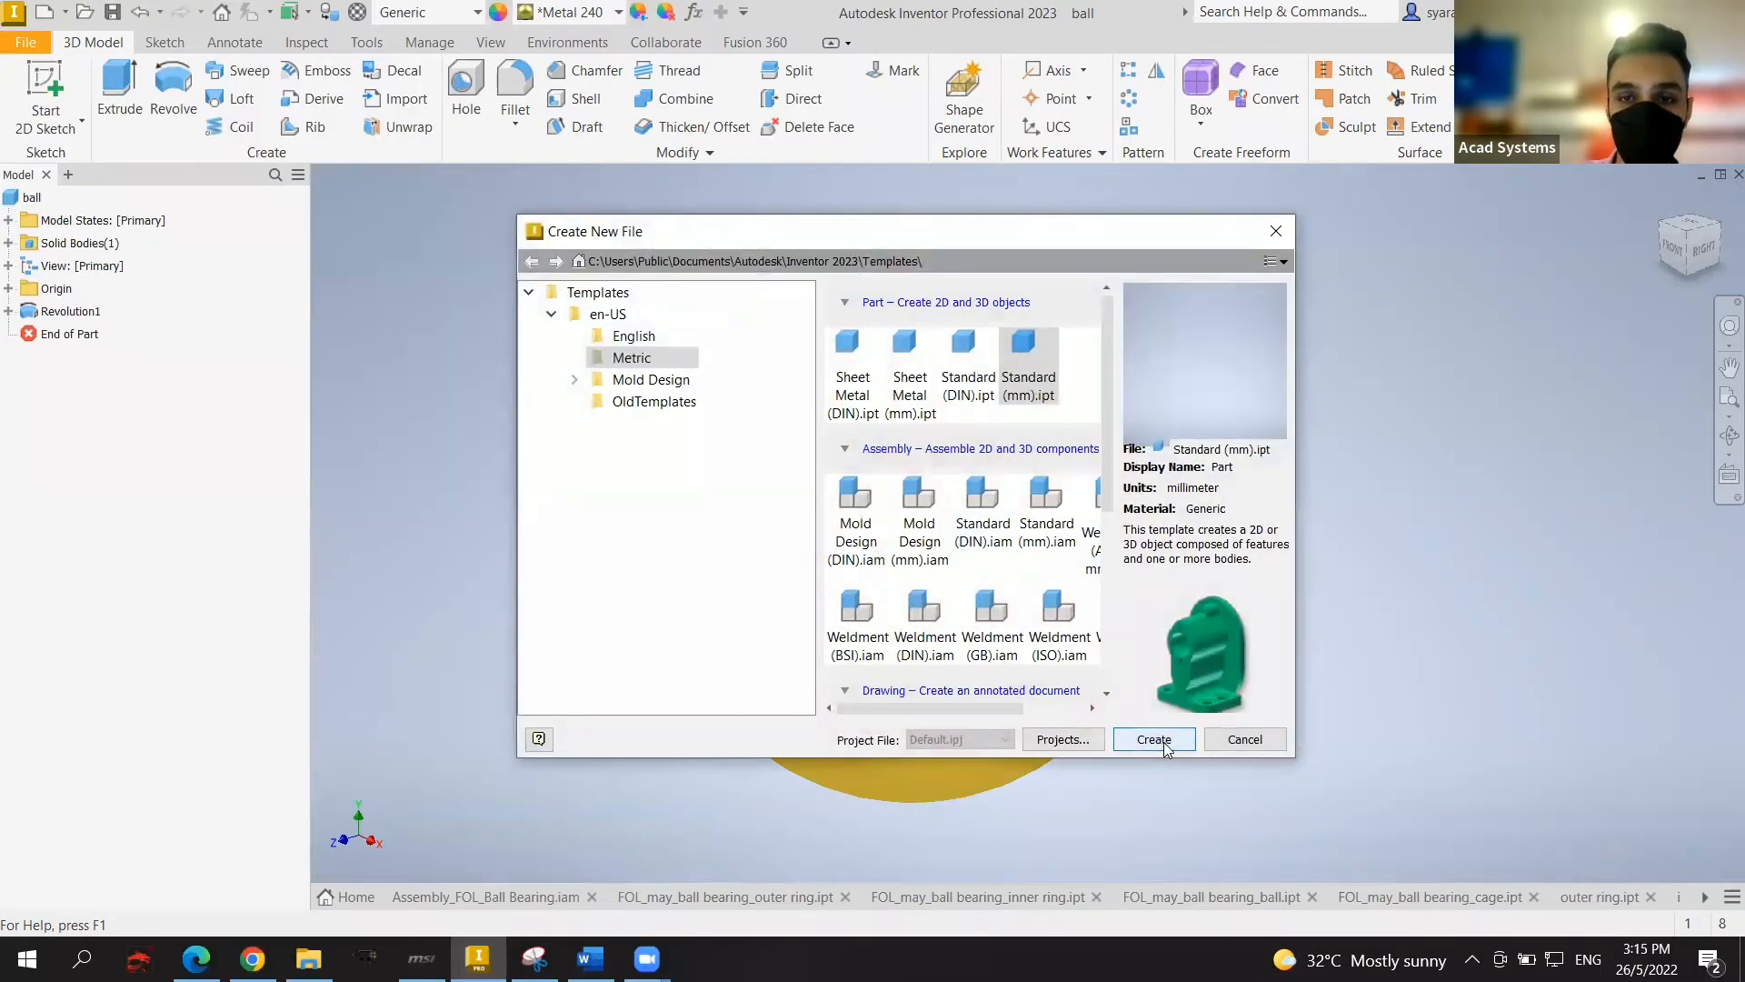
pyautogui.click(1153, 739)
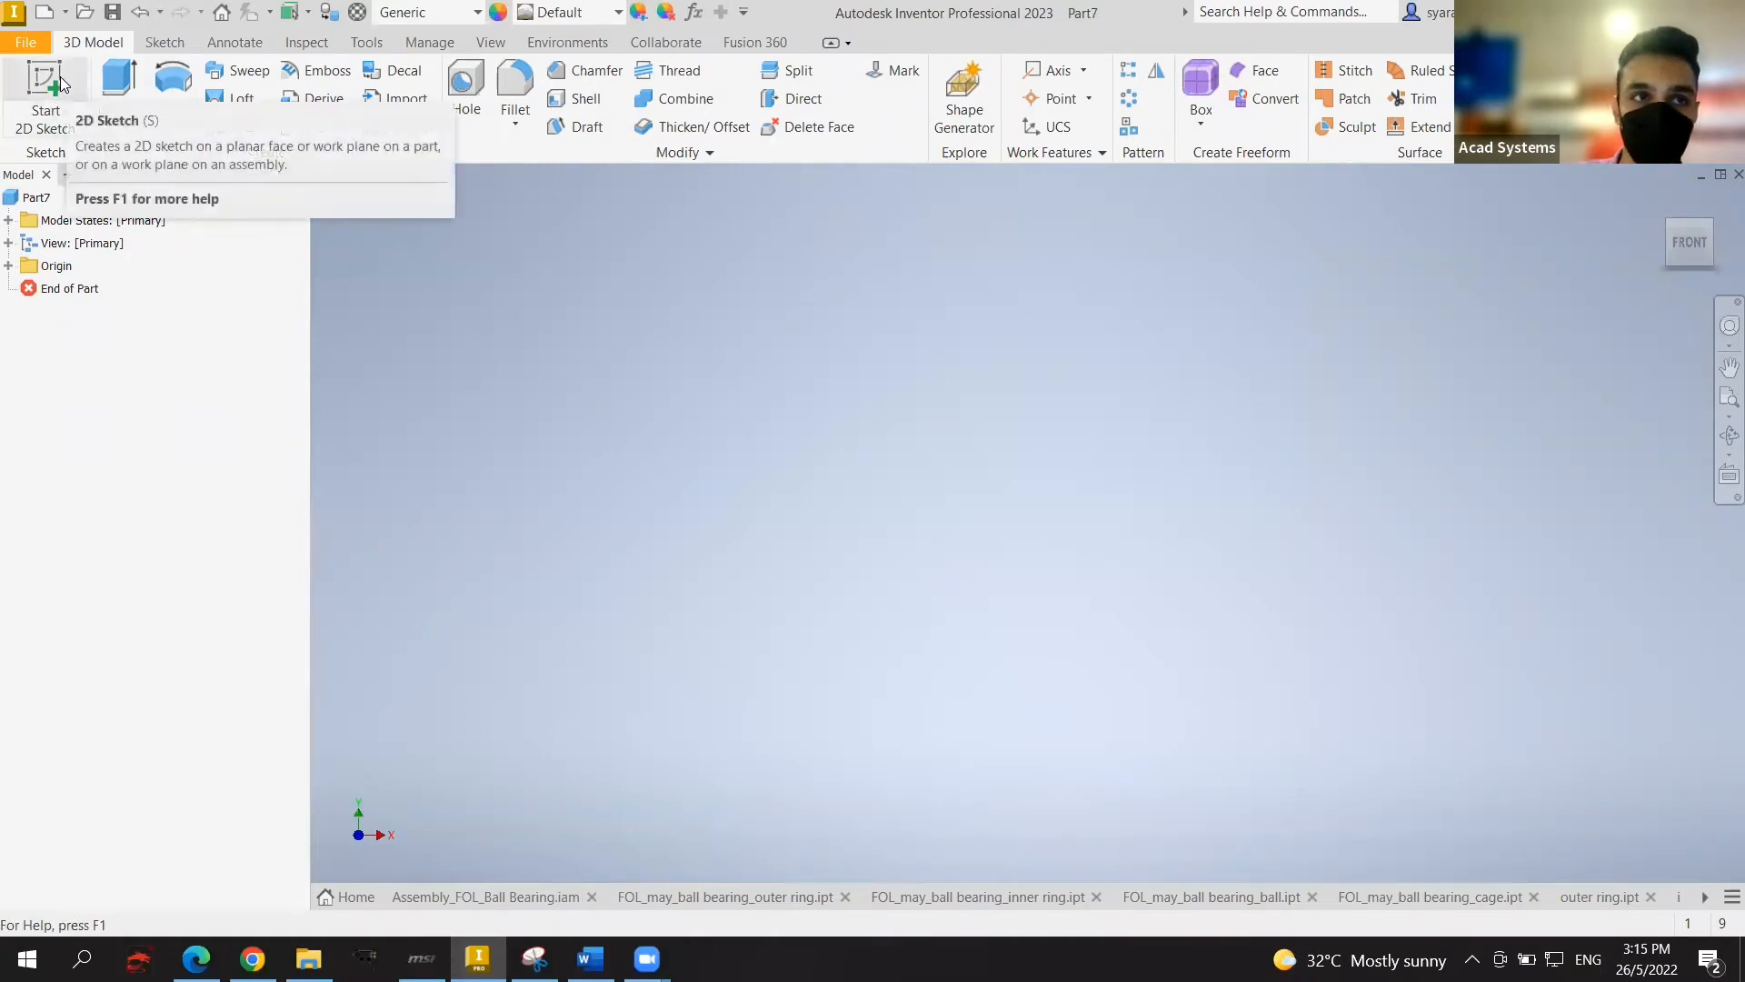
# Step: Start a sketch on the XZ plane and draw a 94 mm circle centred on the origin
pyautogui.click(60, 77)
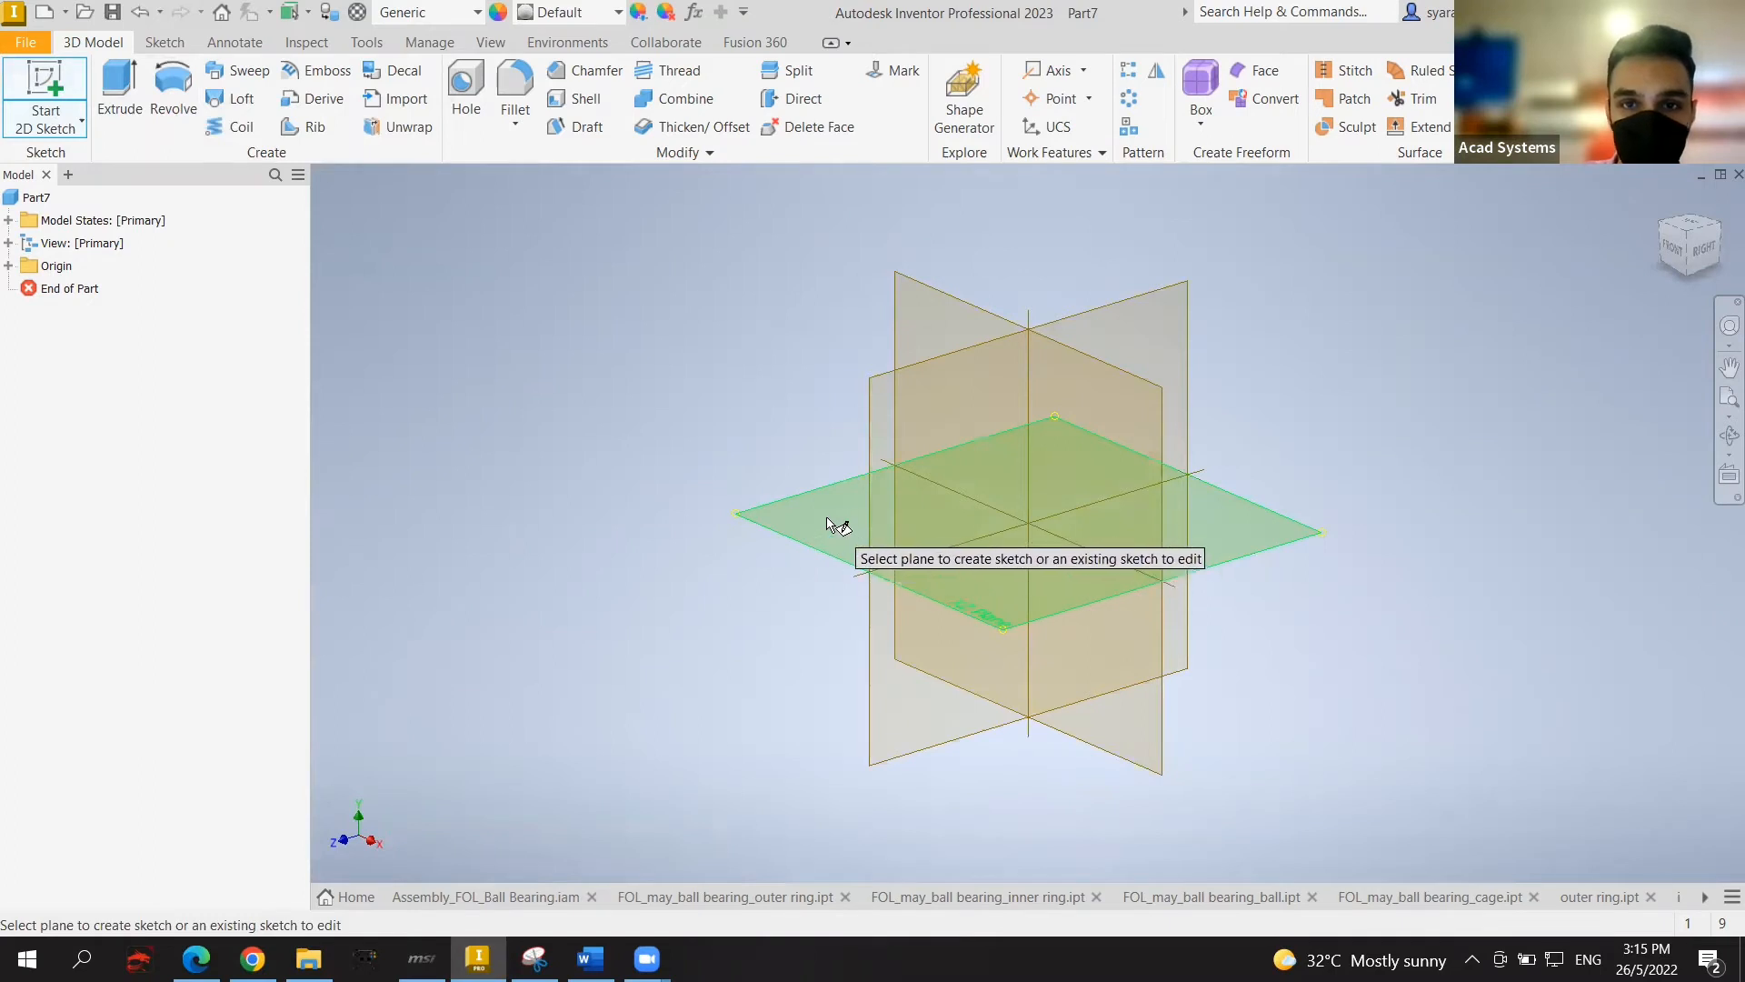
pyautogui.click(831, 521)
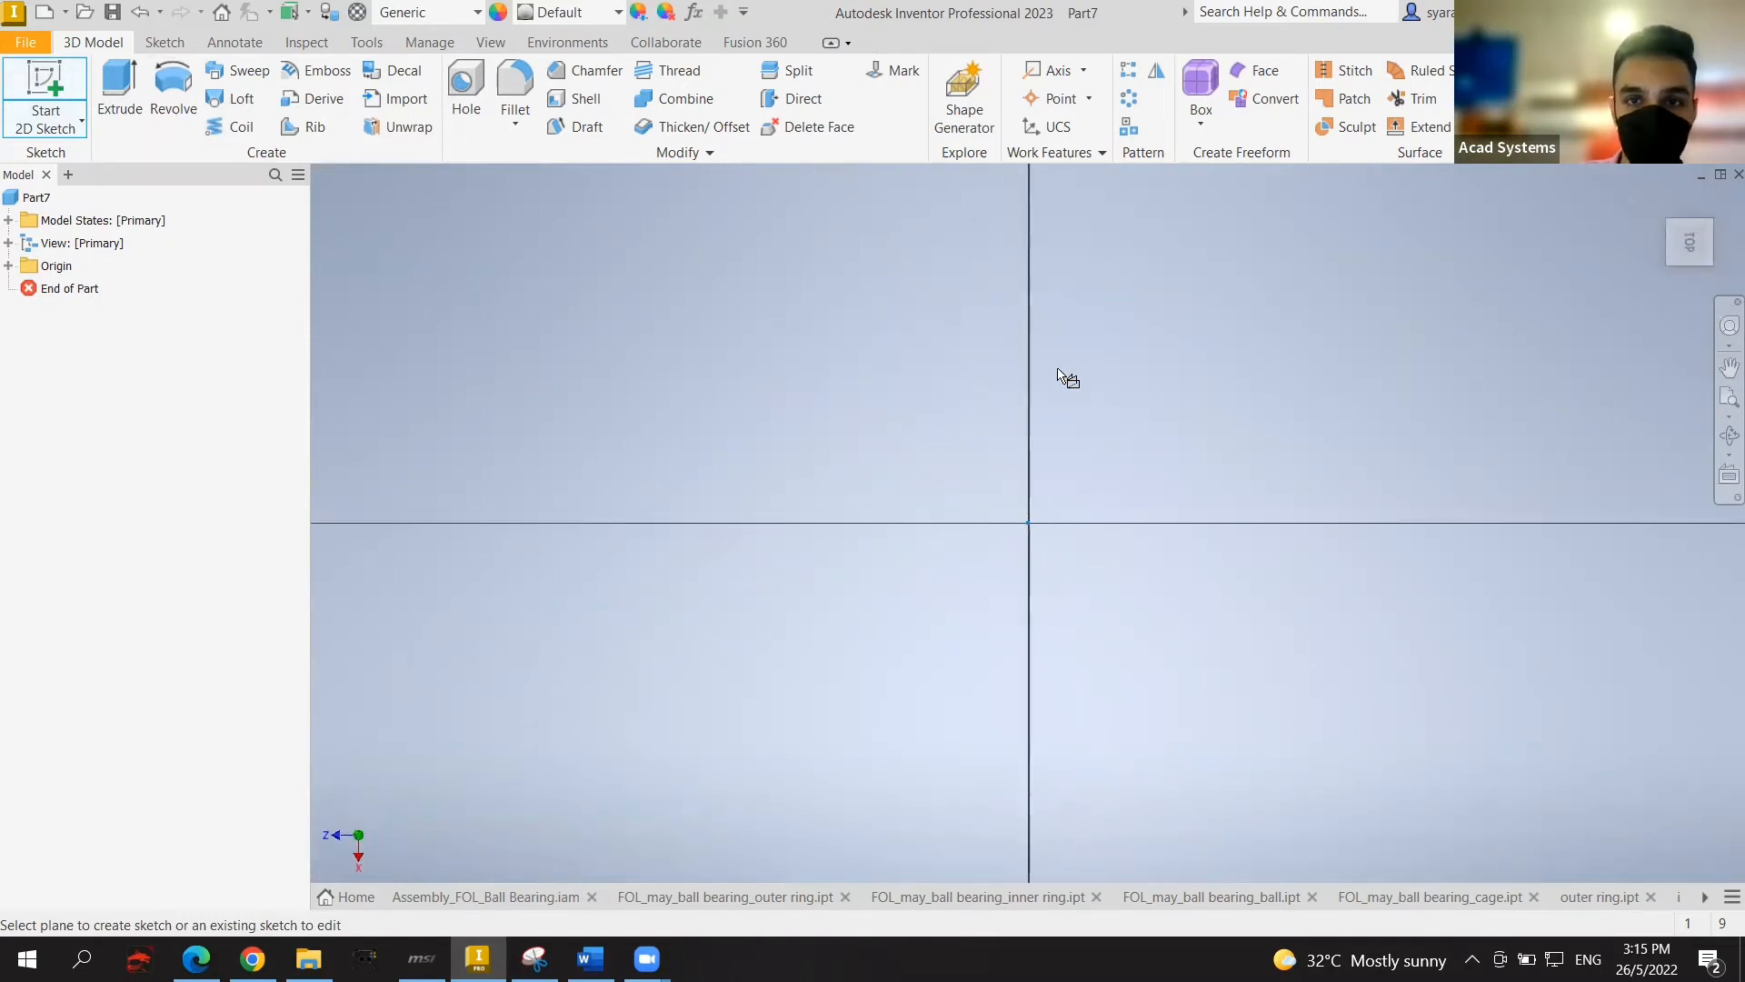
pyautogui.moveTo(1006, 393); pyautogui.dragTo(945, 422, button='middle')
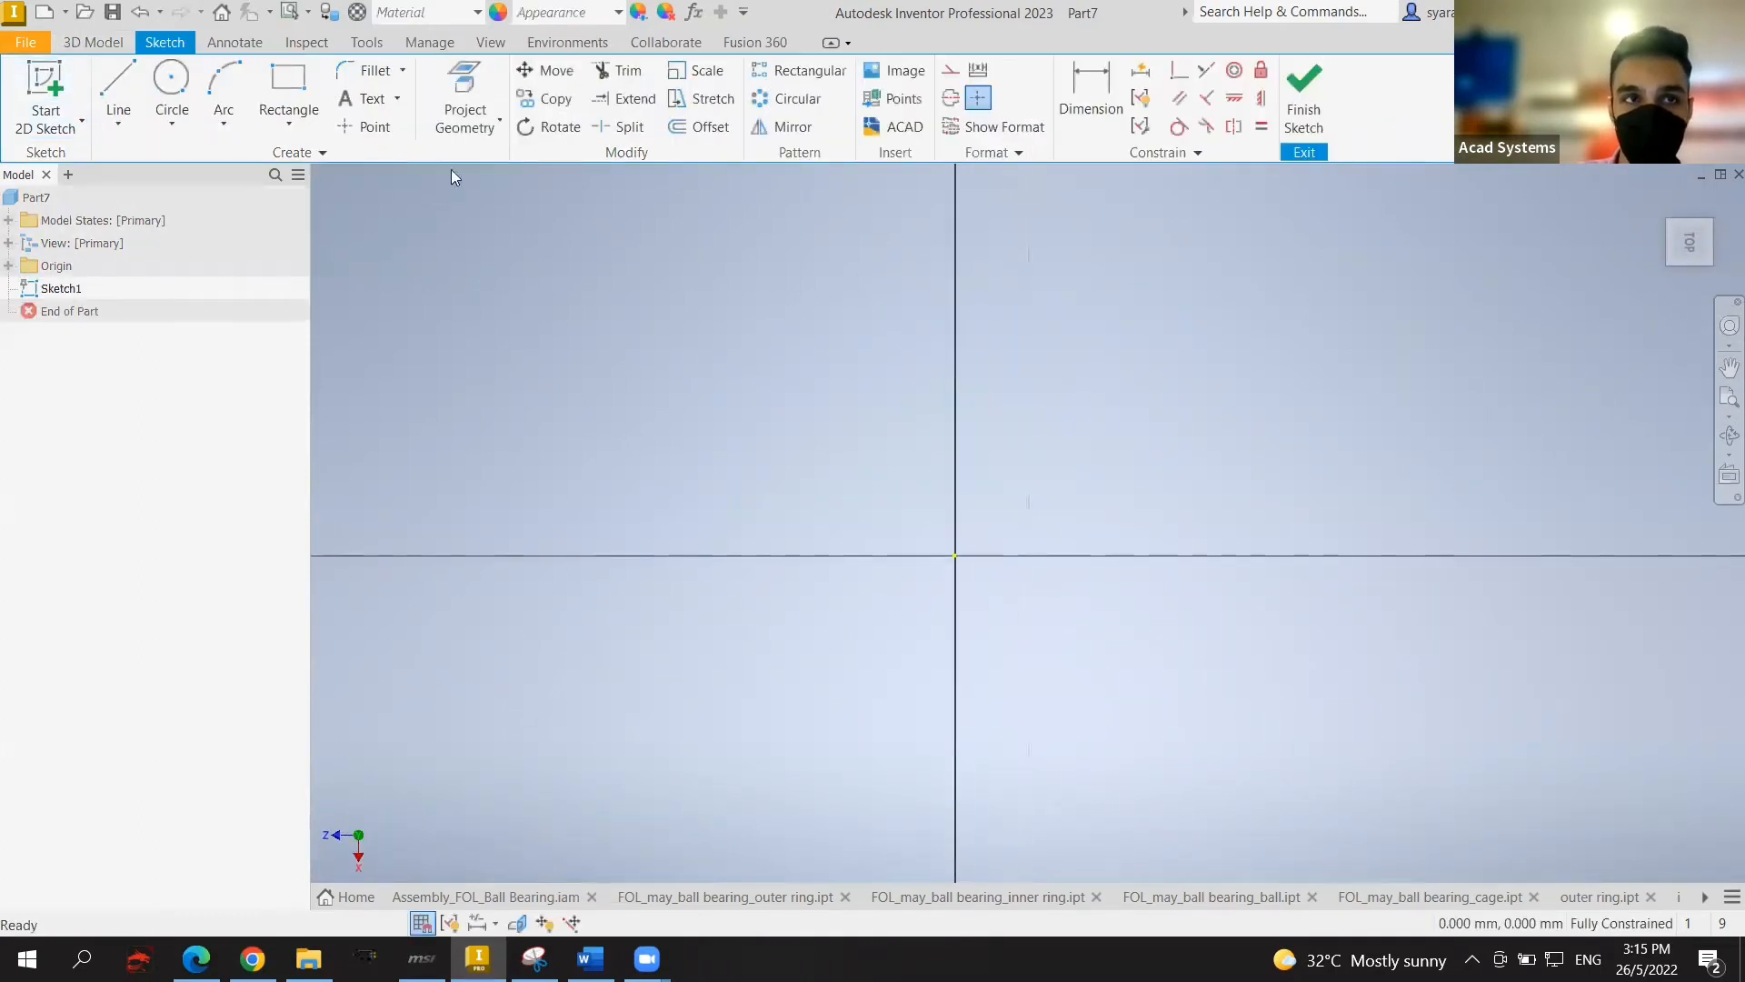
pyautogui.click(174, 84)
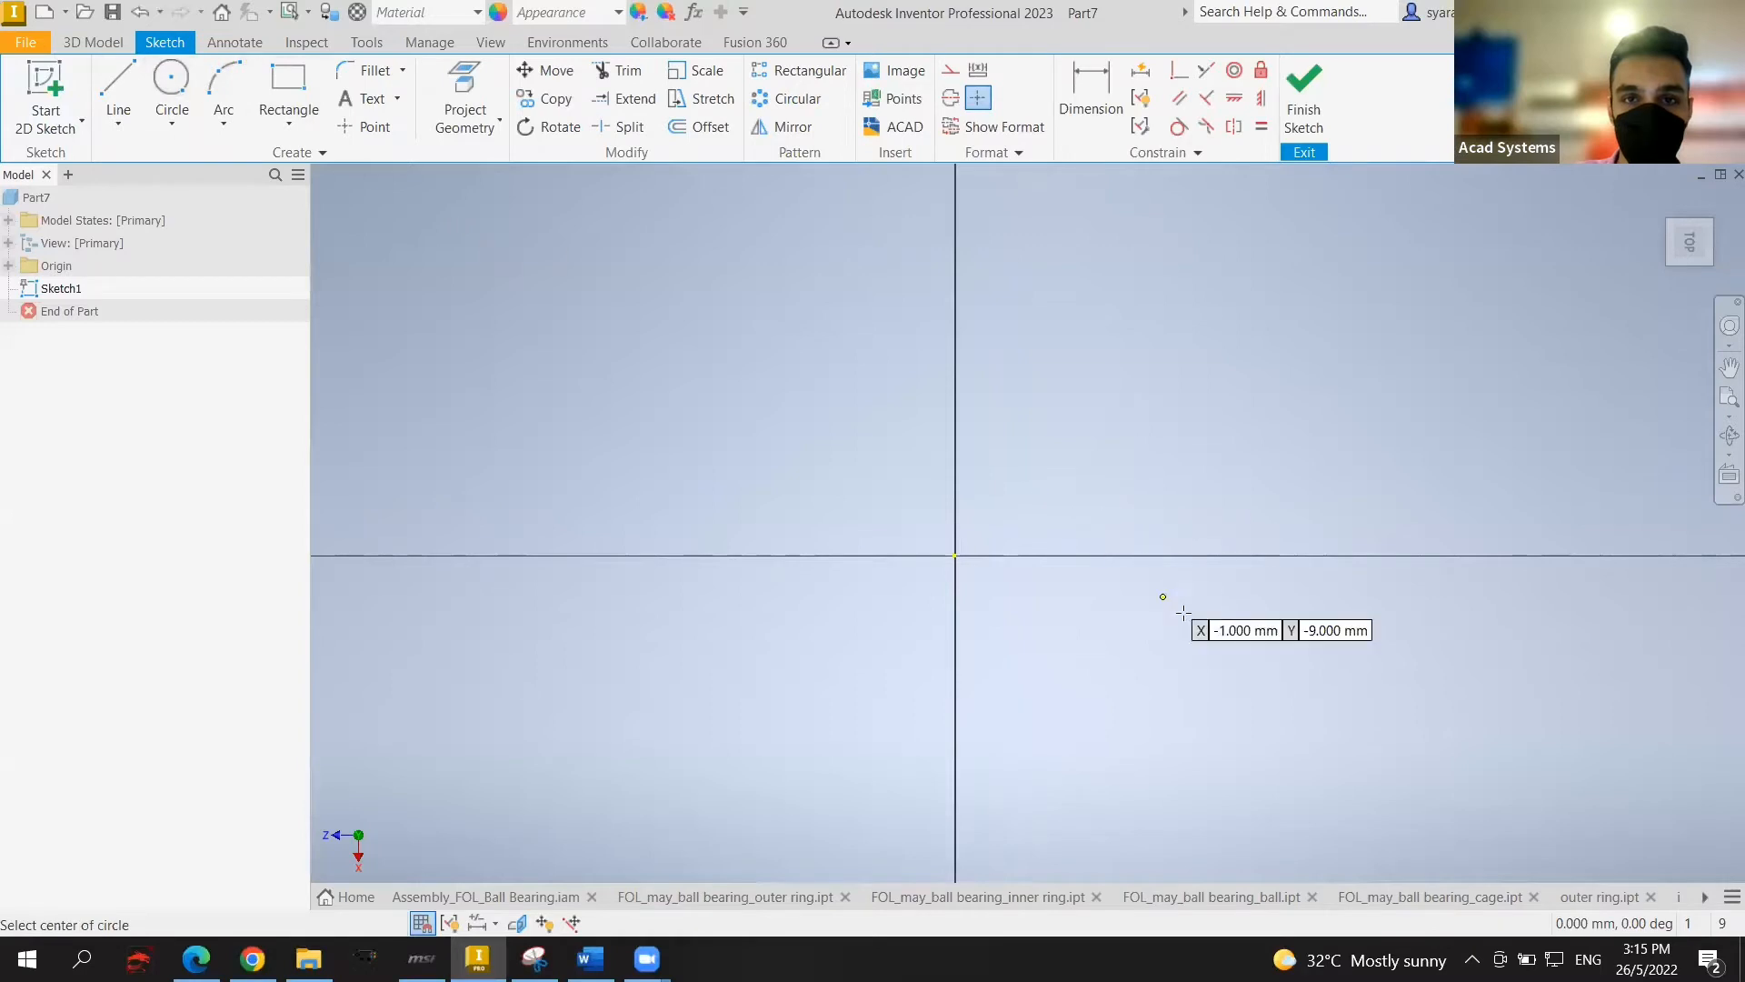
pyautogui.click(953, 553)
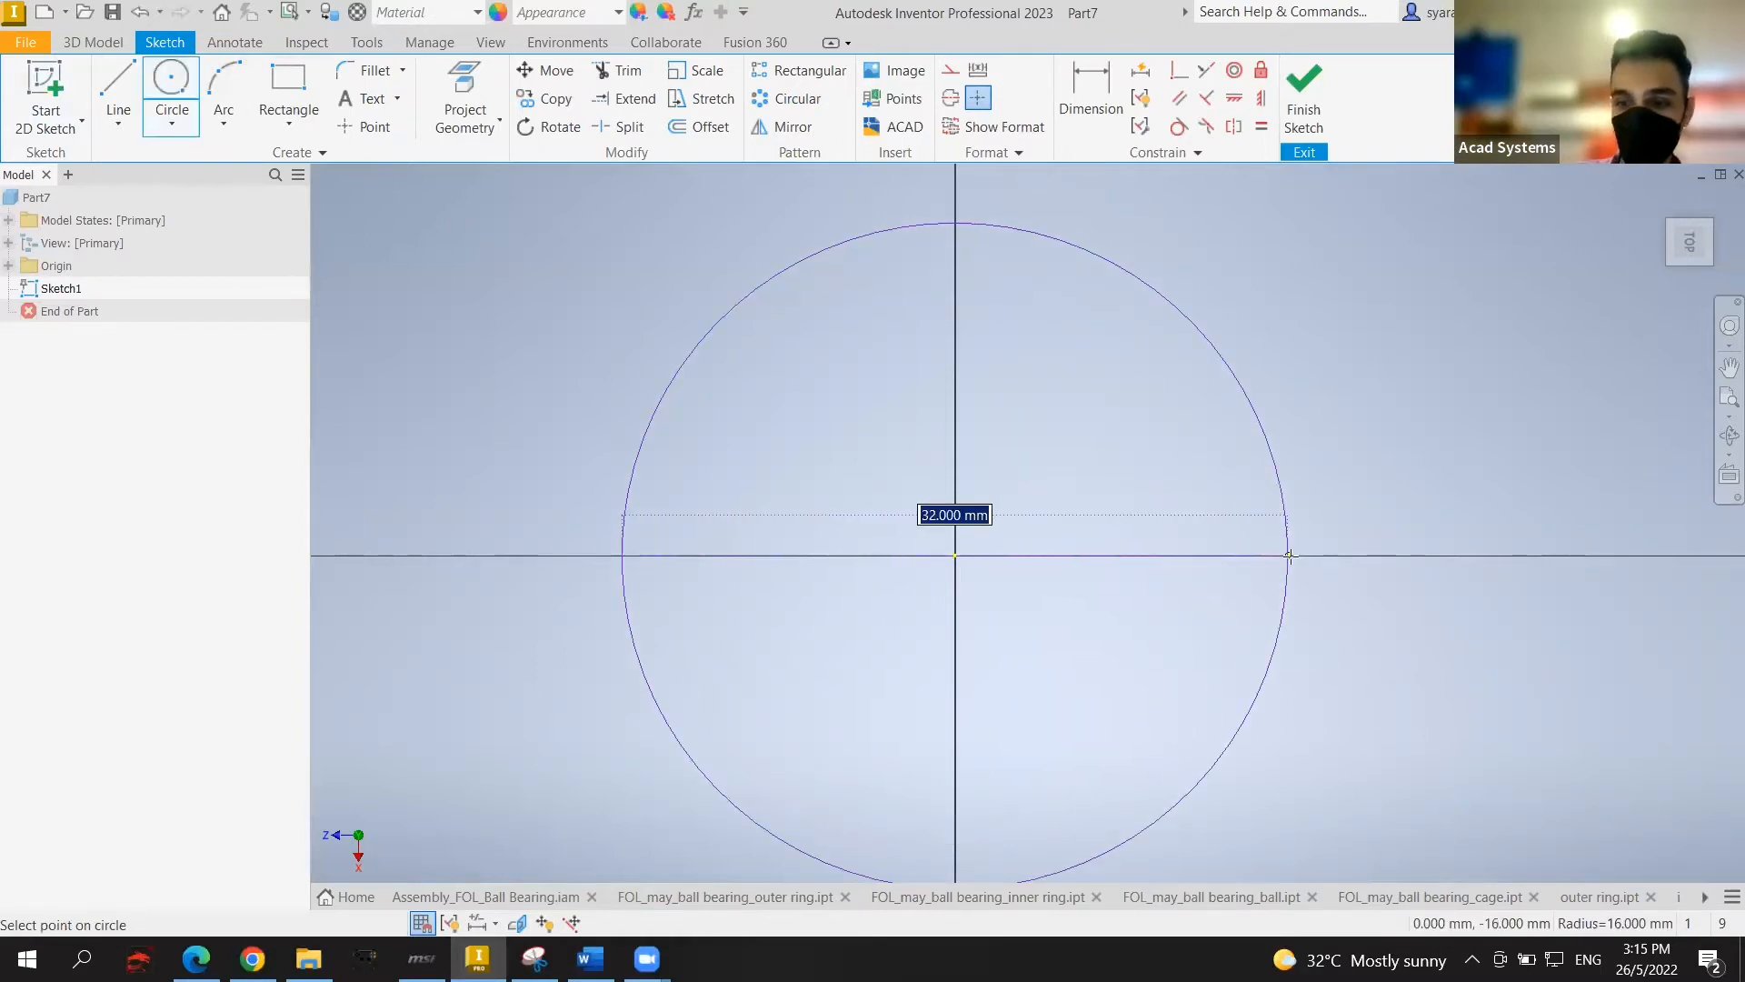
pyautogui.write('9')
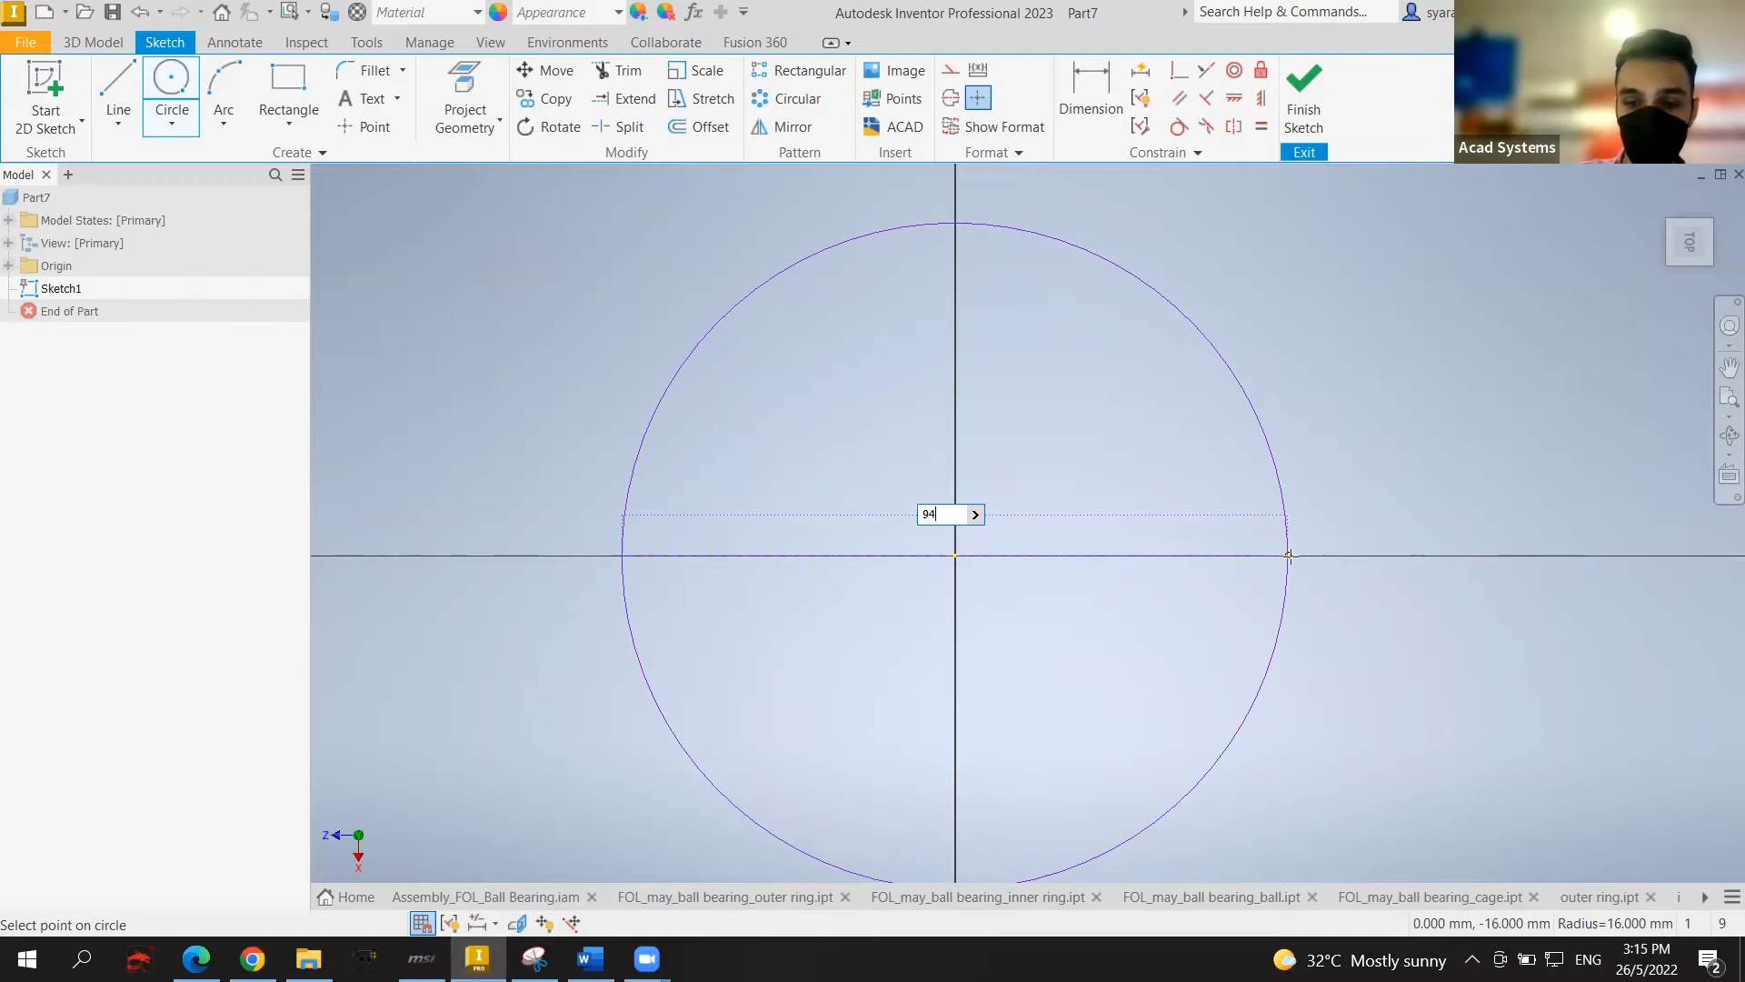
pyautogui.write('4')
pyautogui.press('Return')
# Step: Add a concentric 86 mm circle at the origin and finish the sketch
pyautogui.scroll(5, 1327, 553)
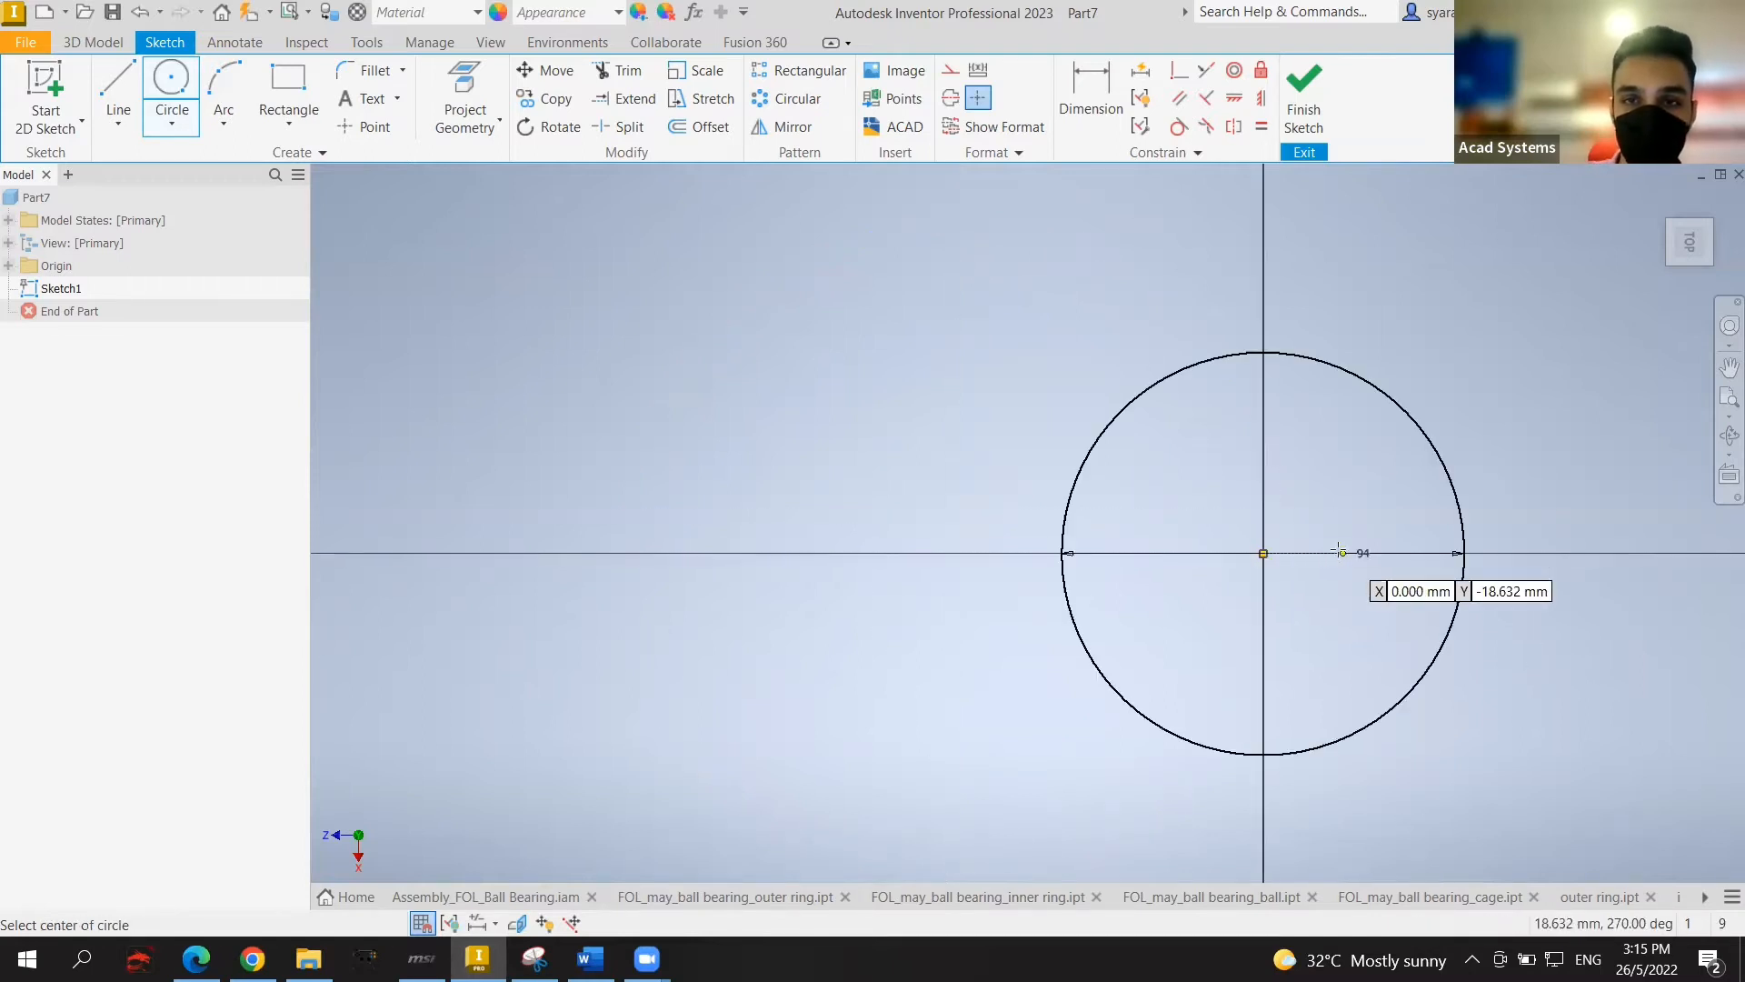
pyautogui.moveTo(1304, 546); pyautogui.dragTo(1175, 558, button='middle')
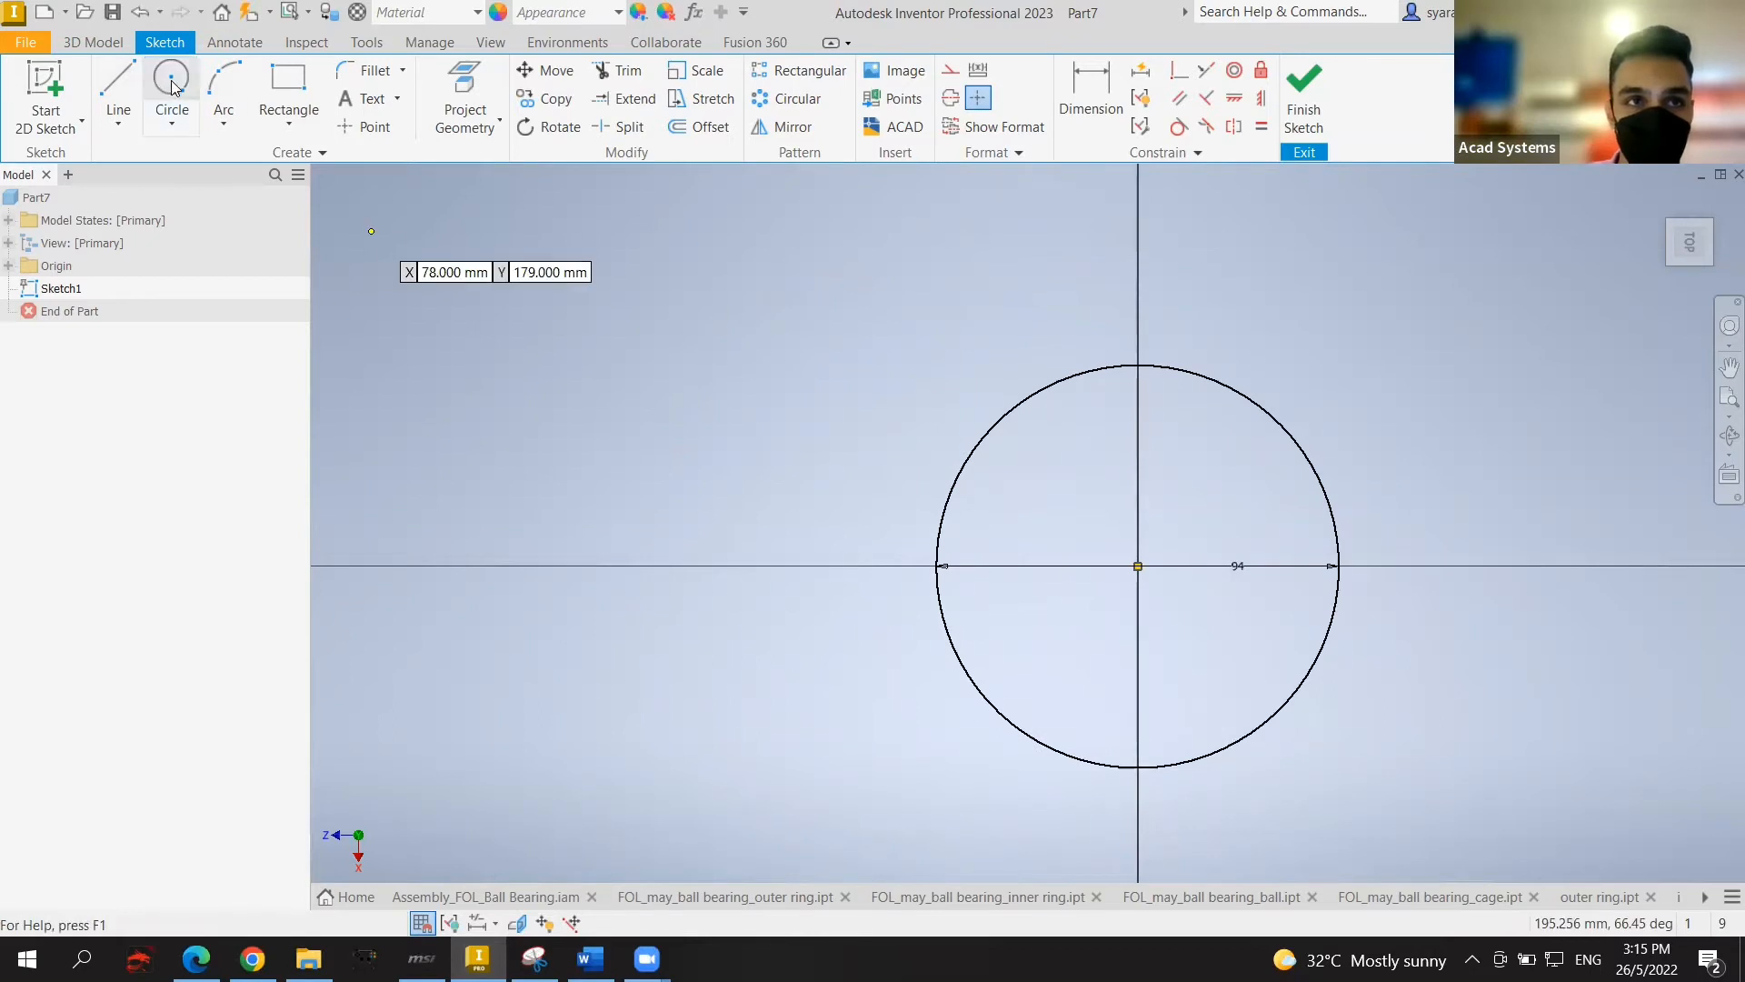
pyautogui.click(1138, 565)
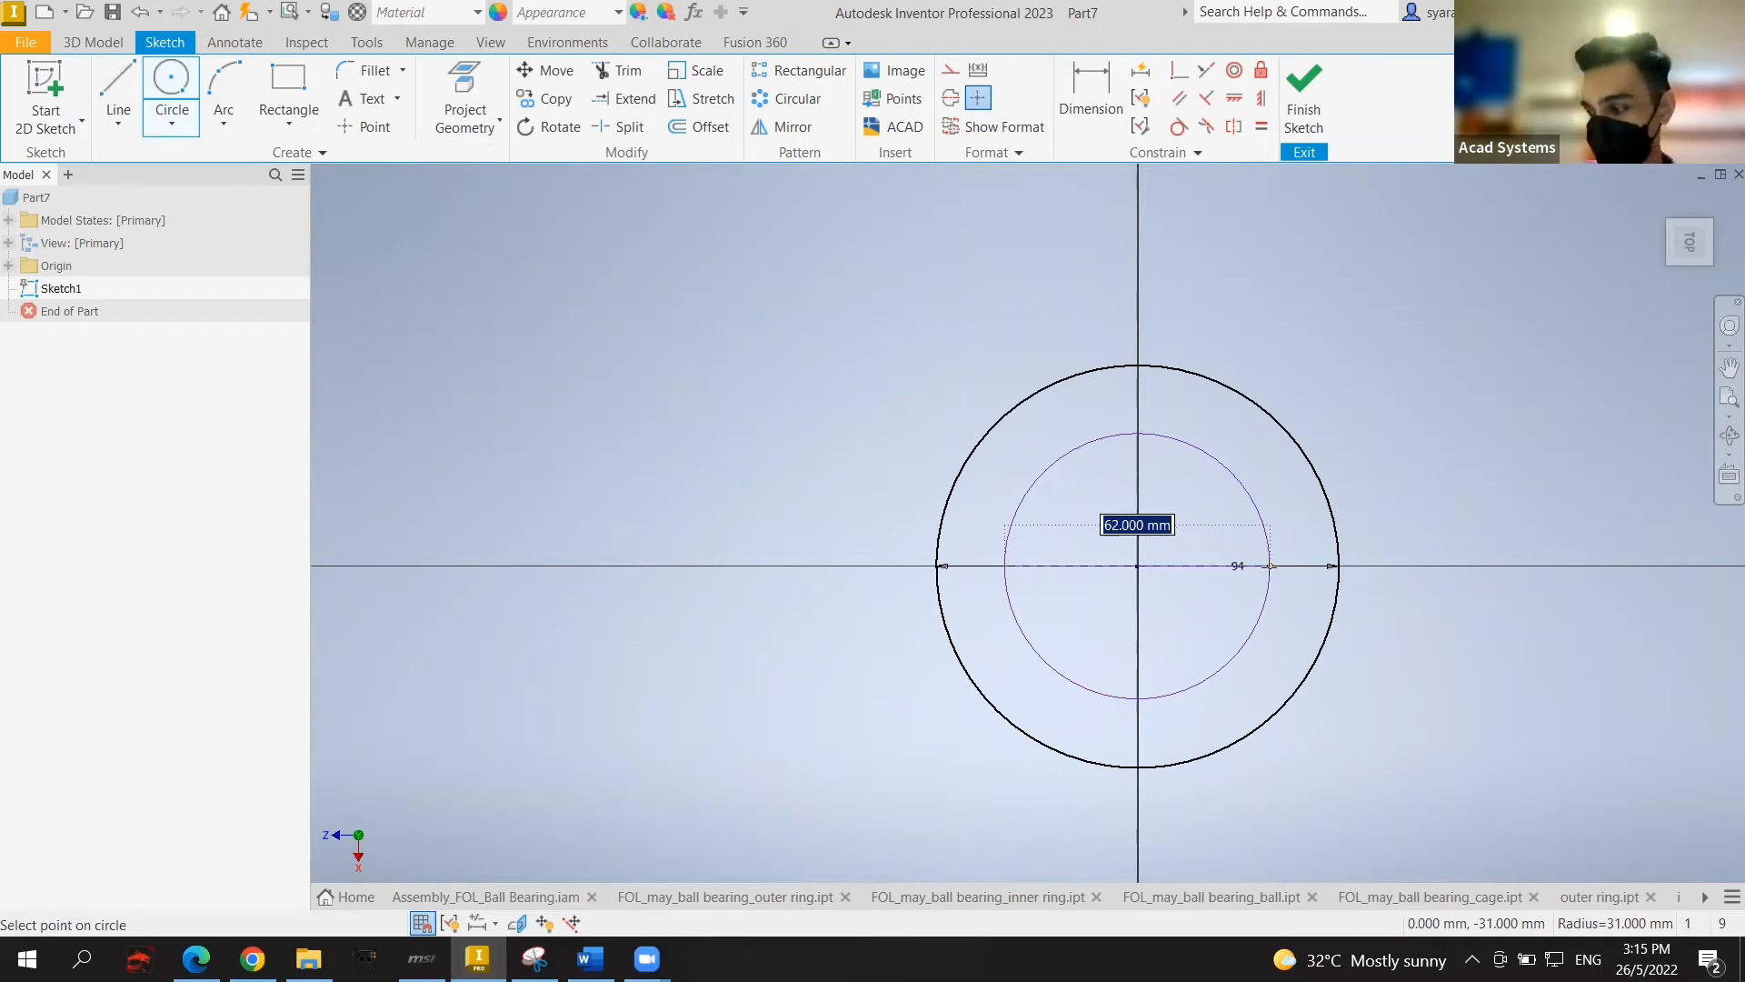
pyautogui.write('86')
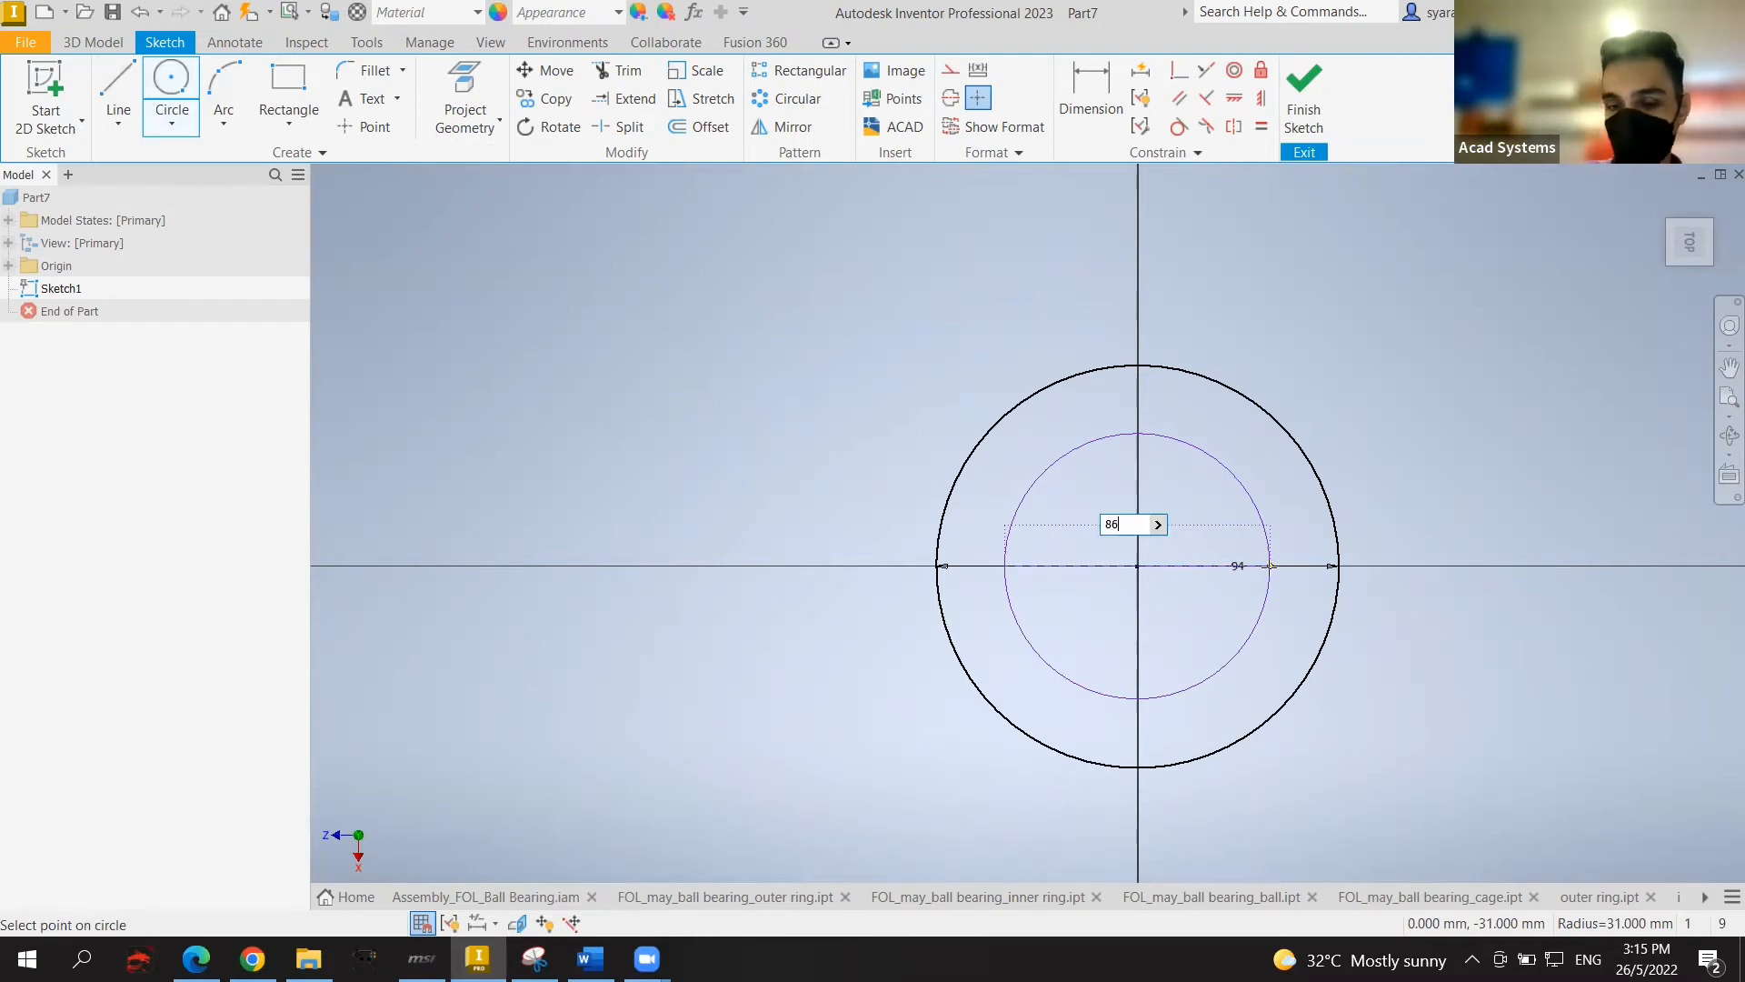
pyautogui.press('Return')
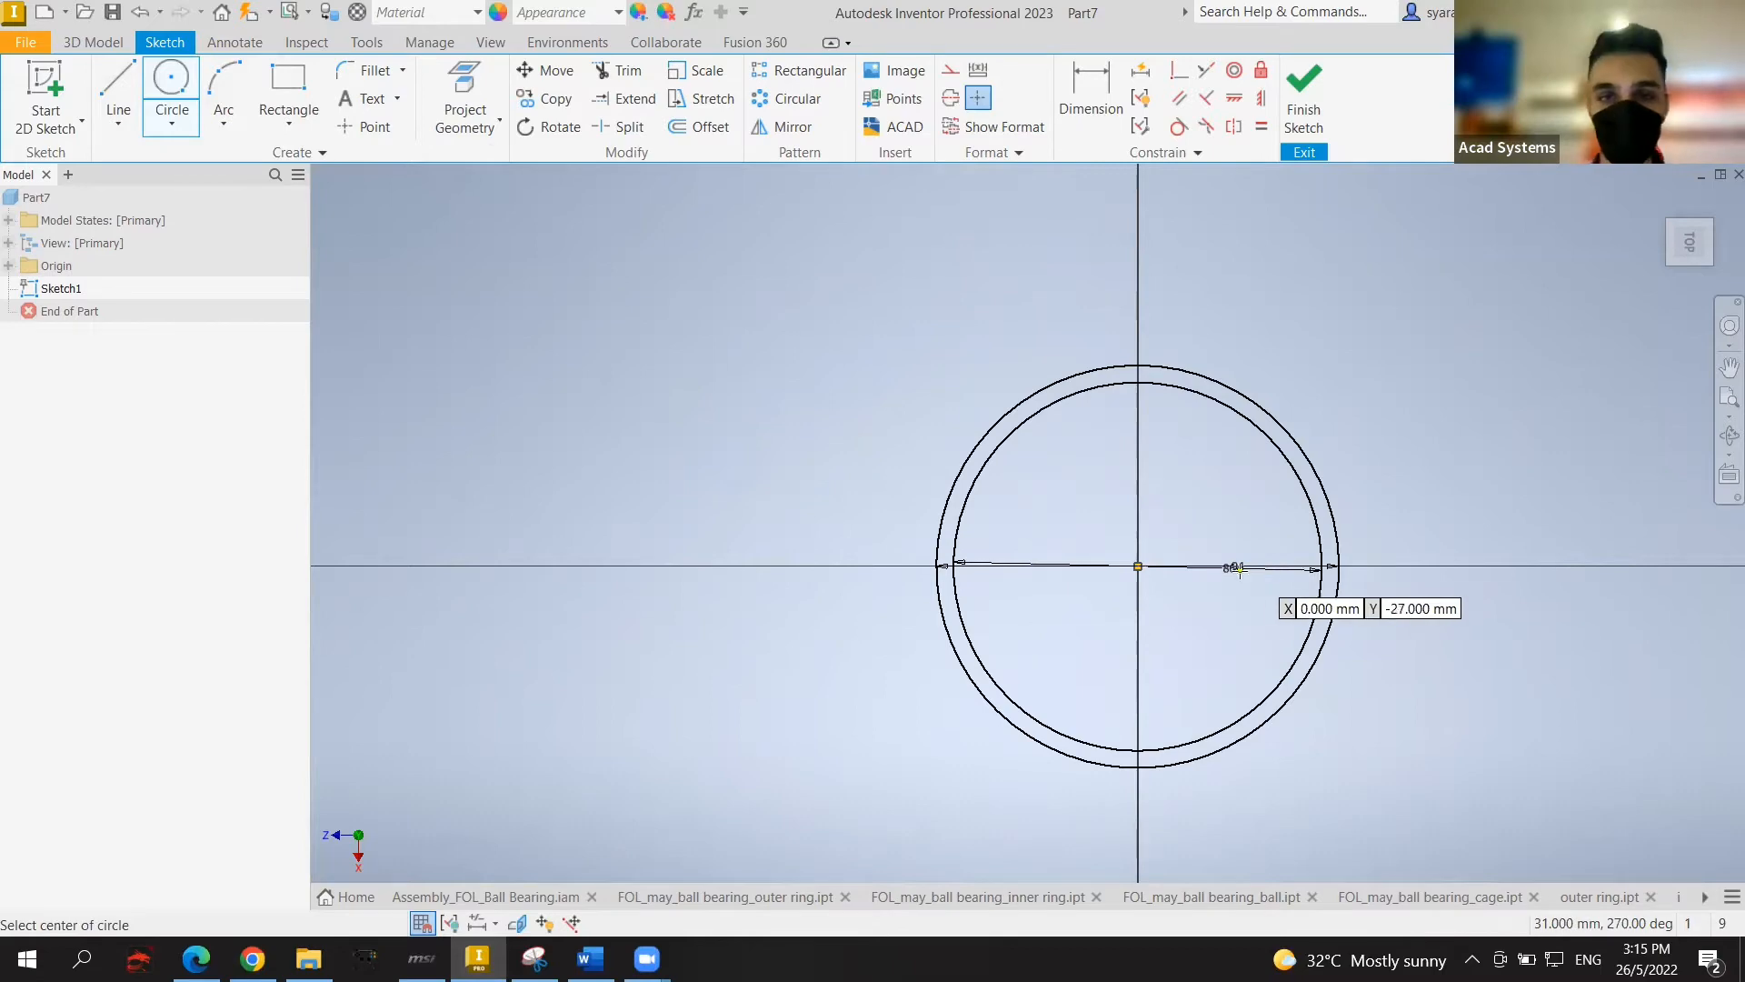
pyautogui.press('Escape')
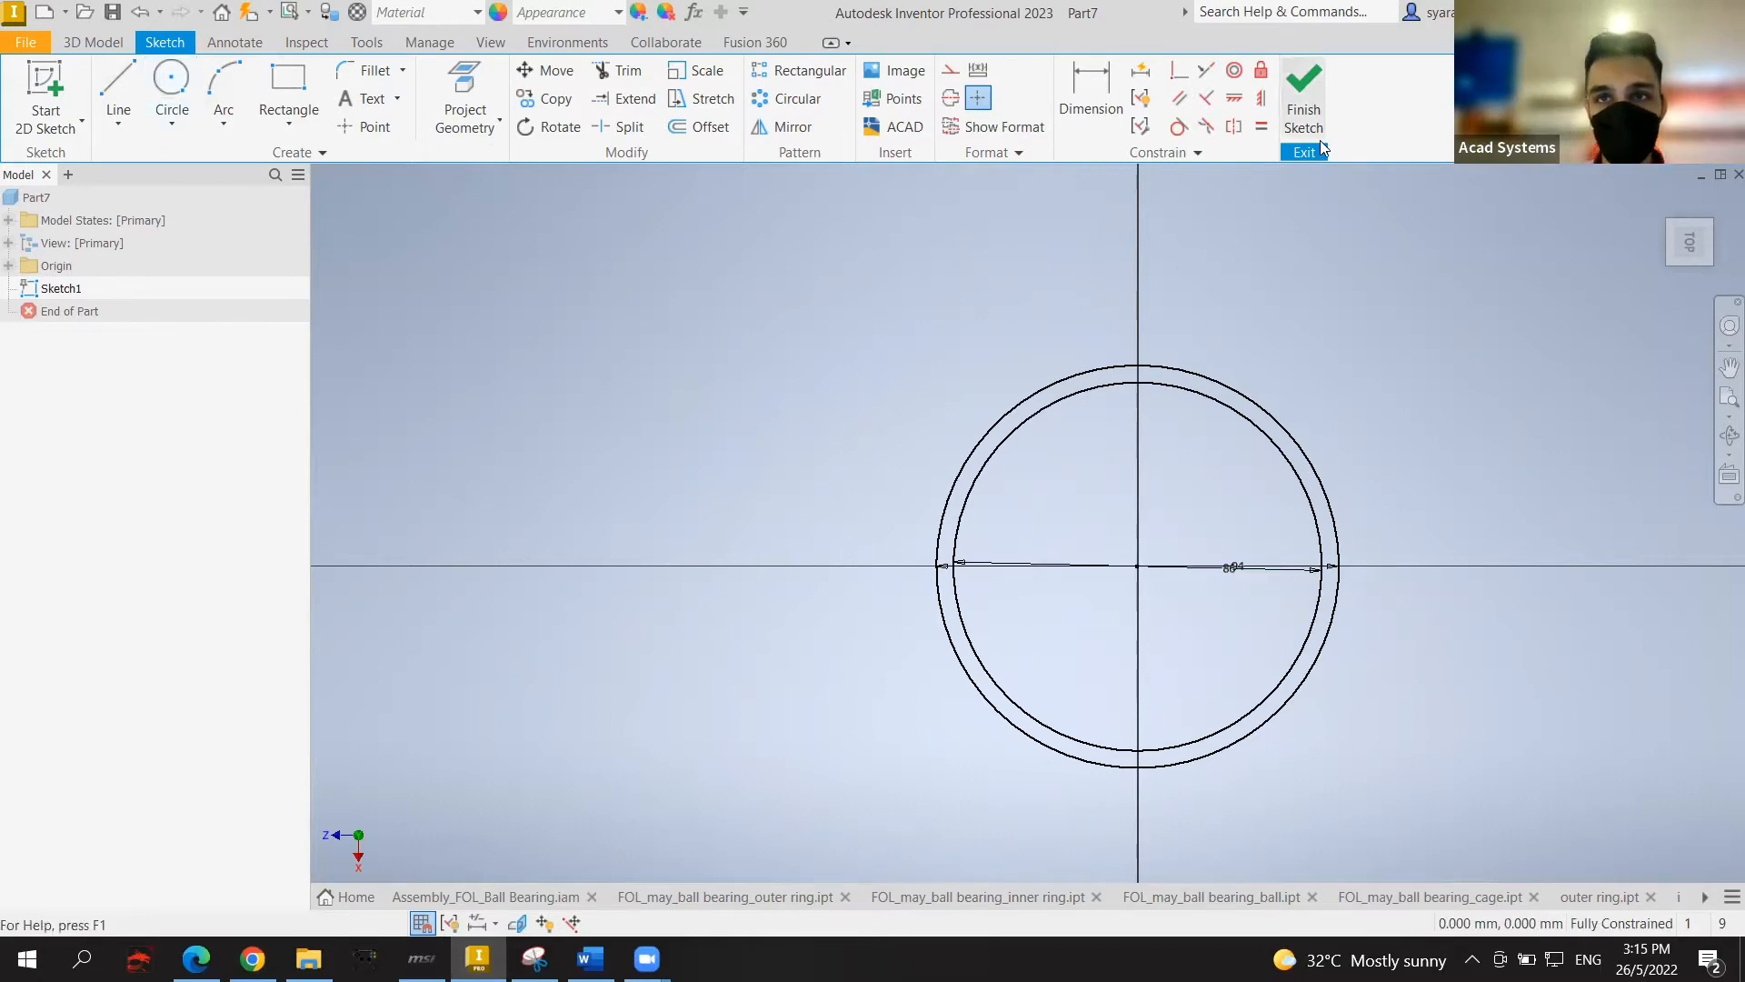
pyautogui.click(1306, 107)
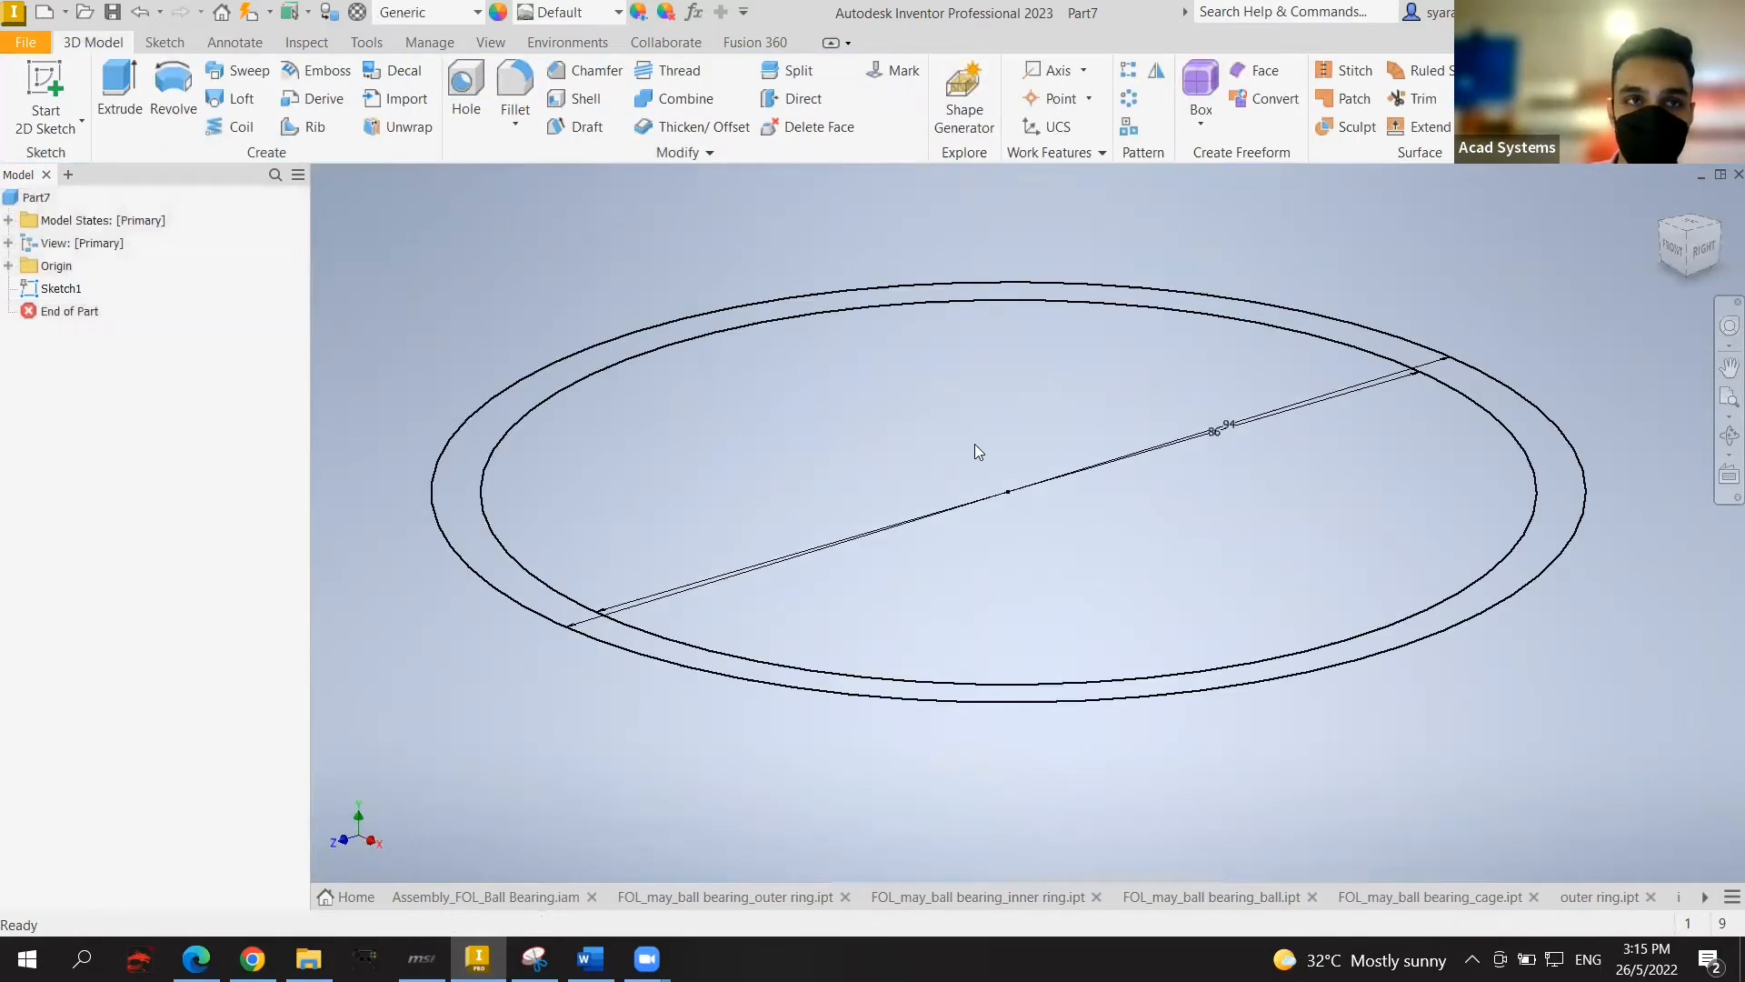
# Step: Extrude the ring profile between the two circles symmetrically by 16 mm
pyautogui.click(118, 91)
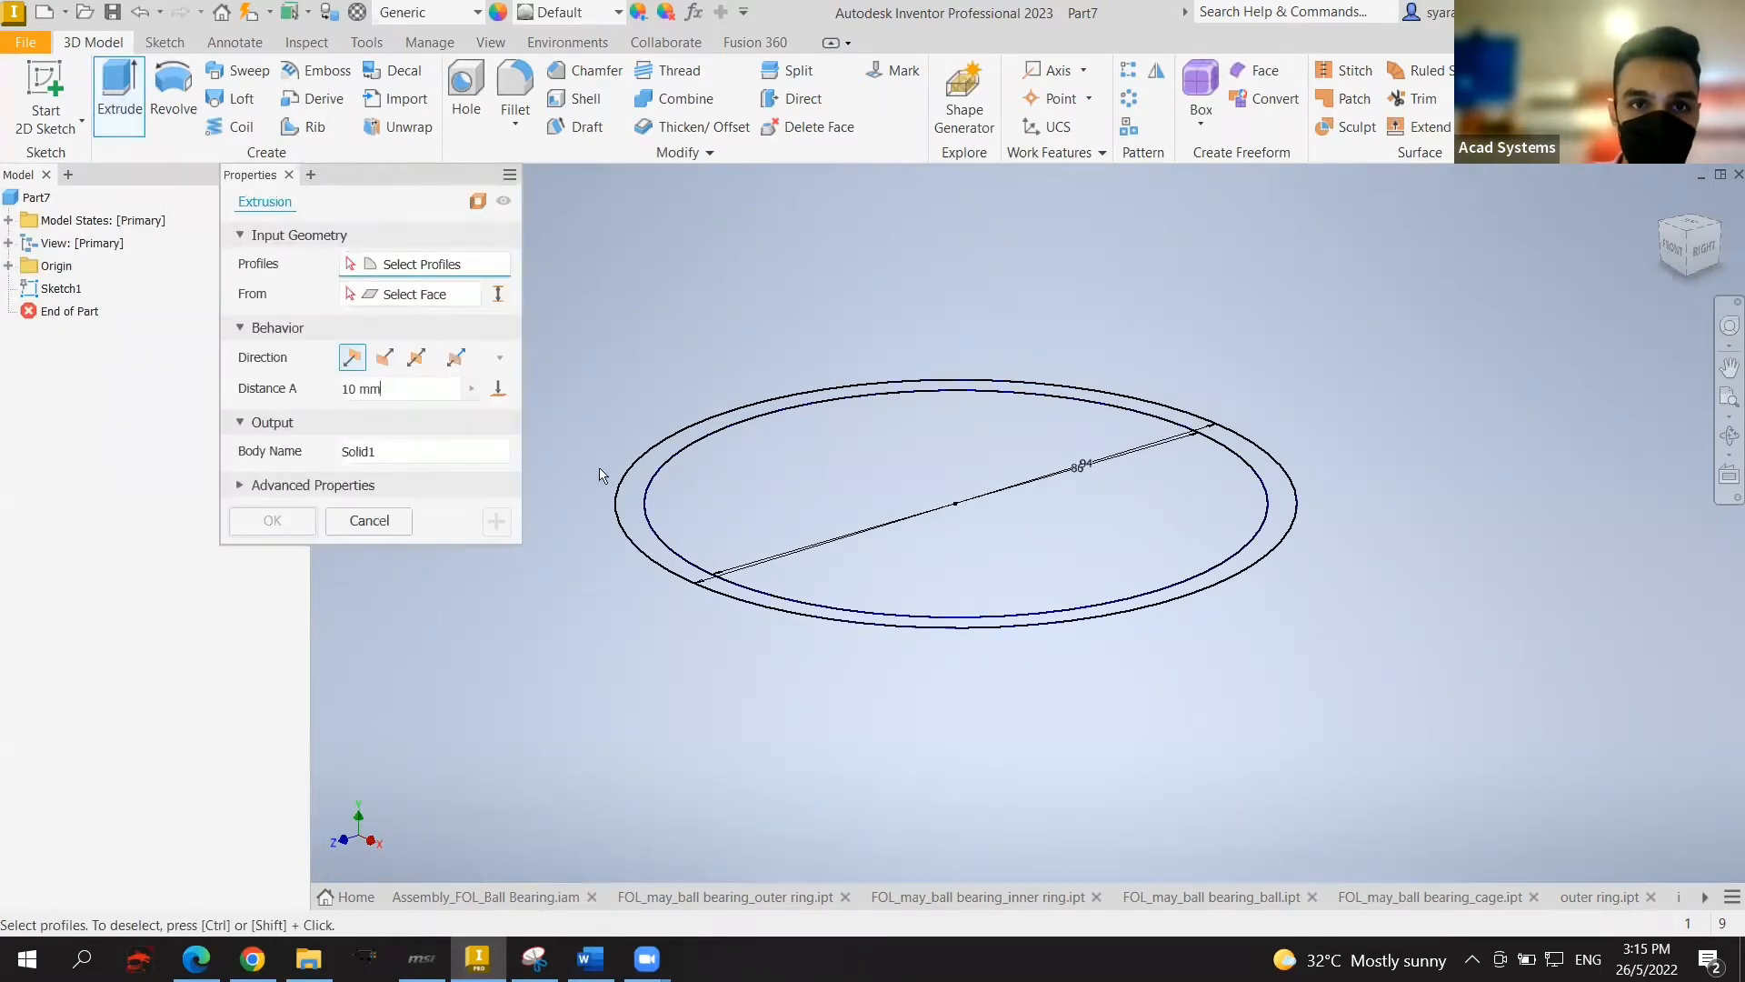
pyautogui.click(631, 499)
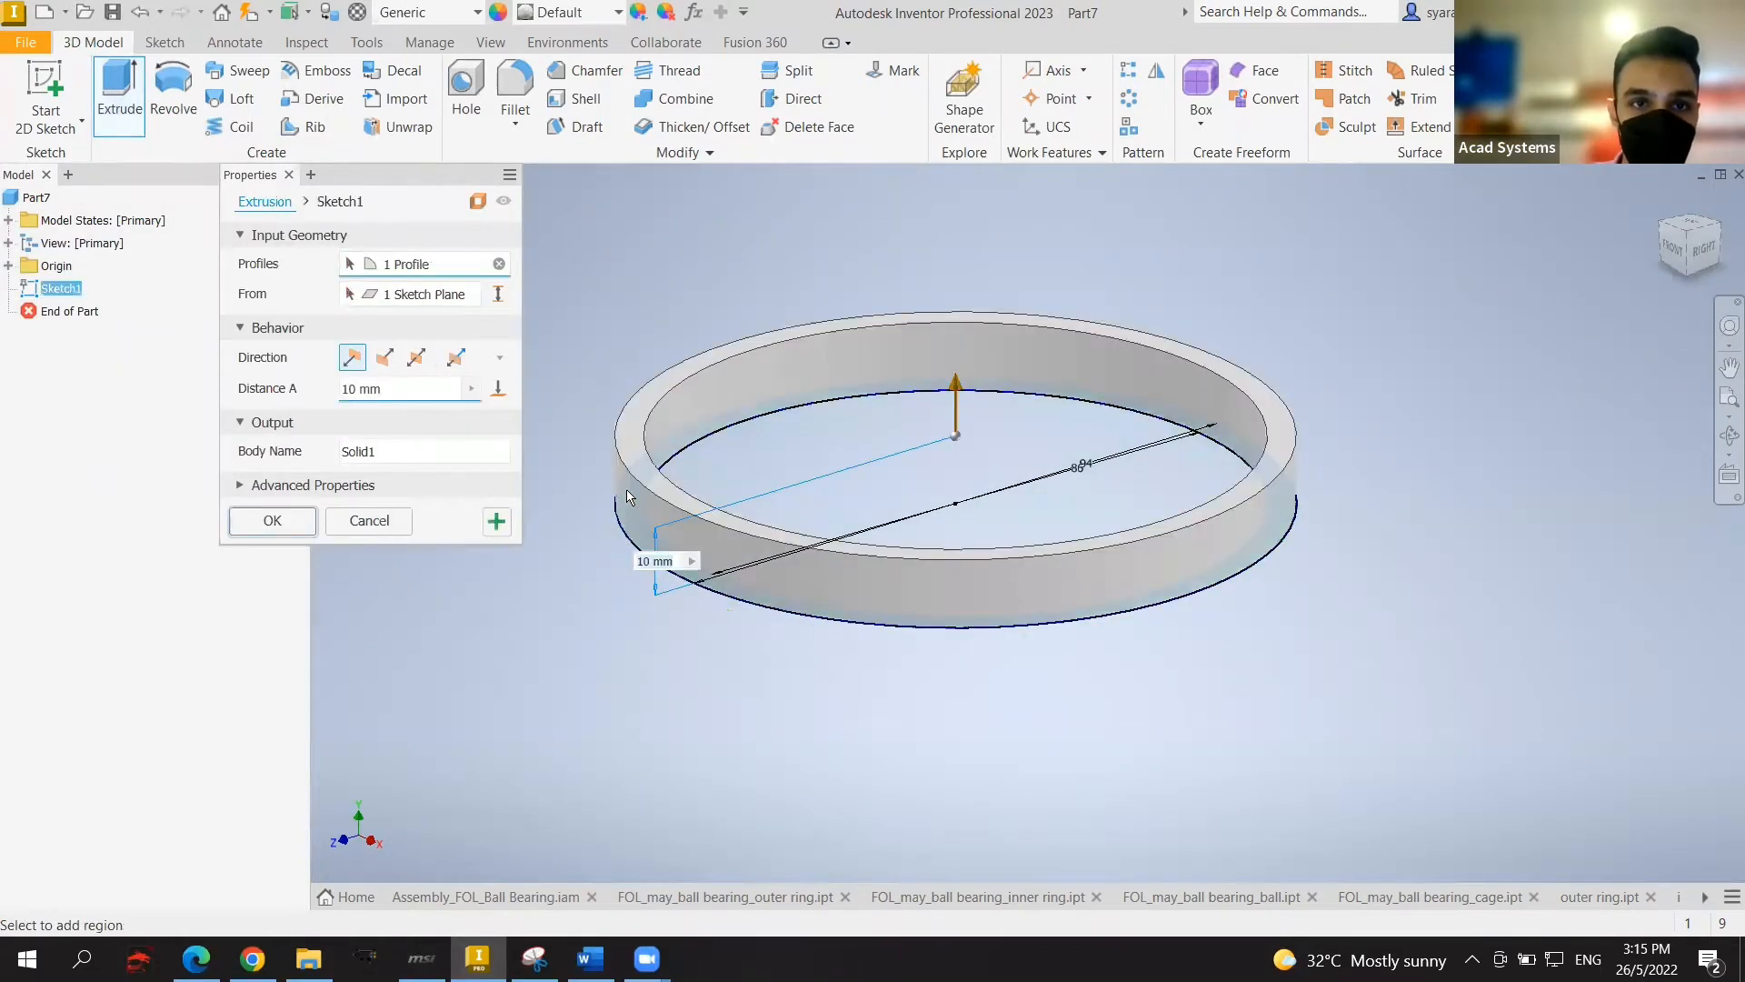
pyautogui.click(418, 359)
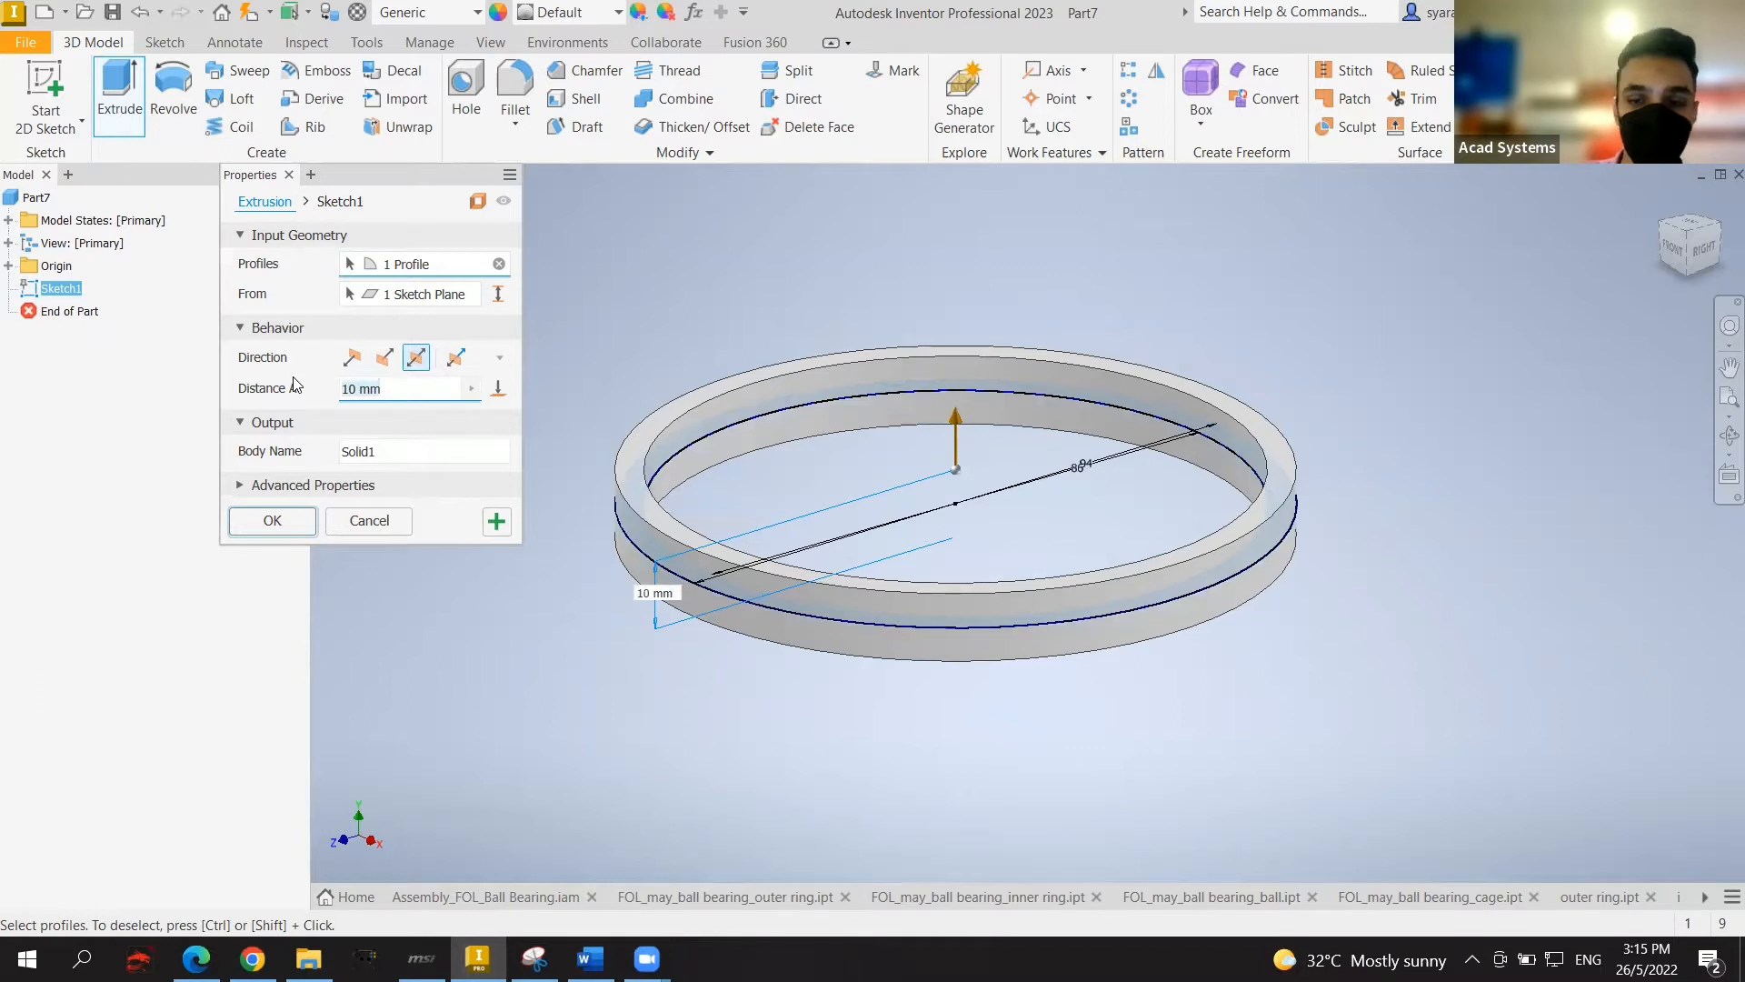
pyautogui.press('BackSpace')
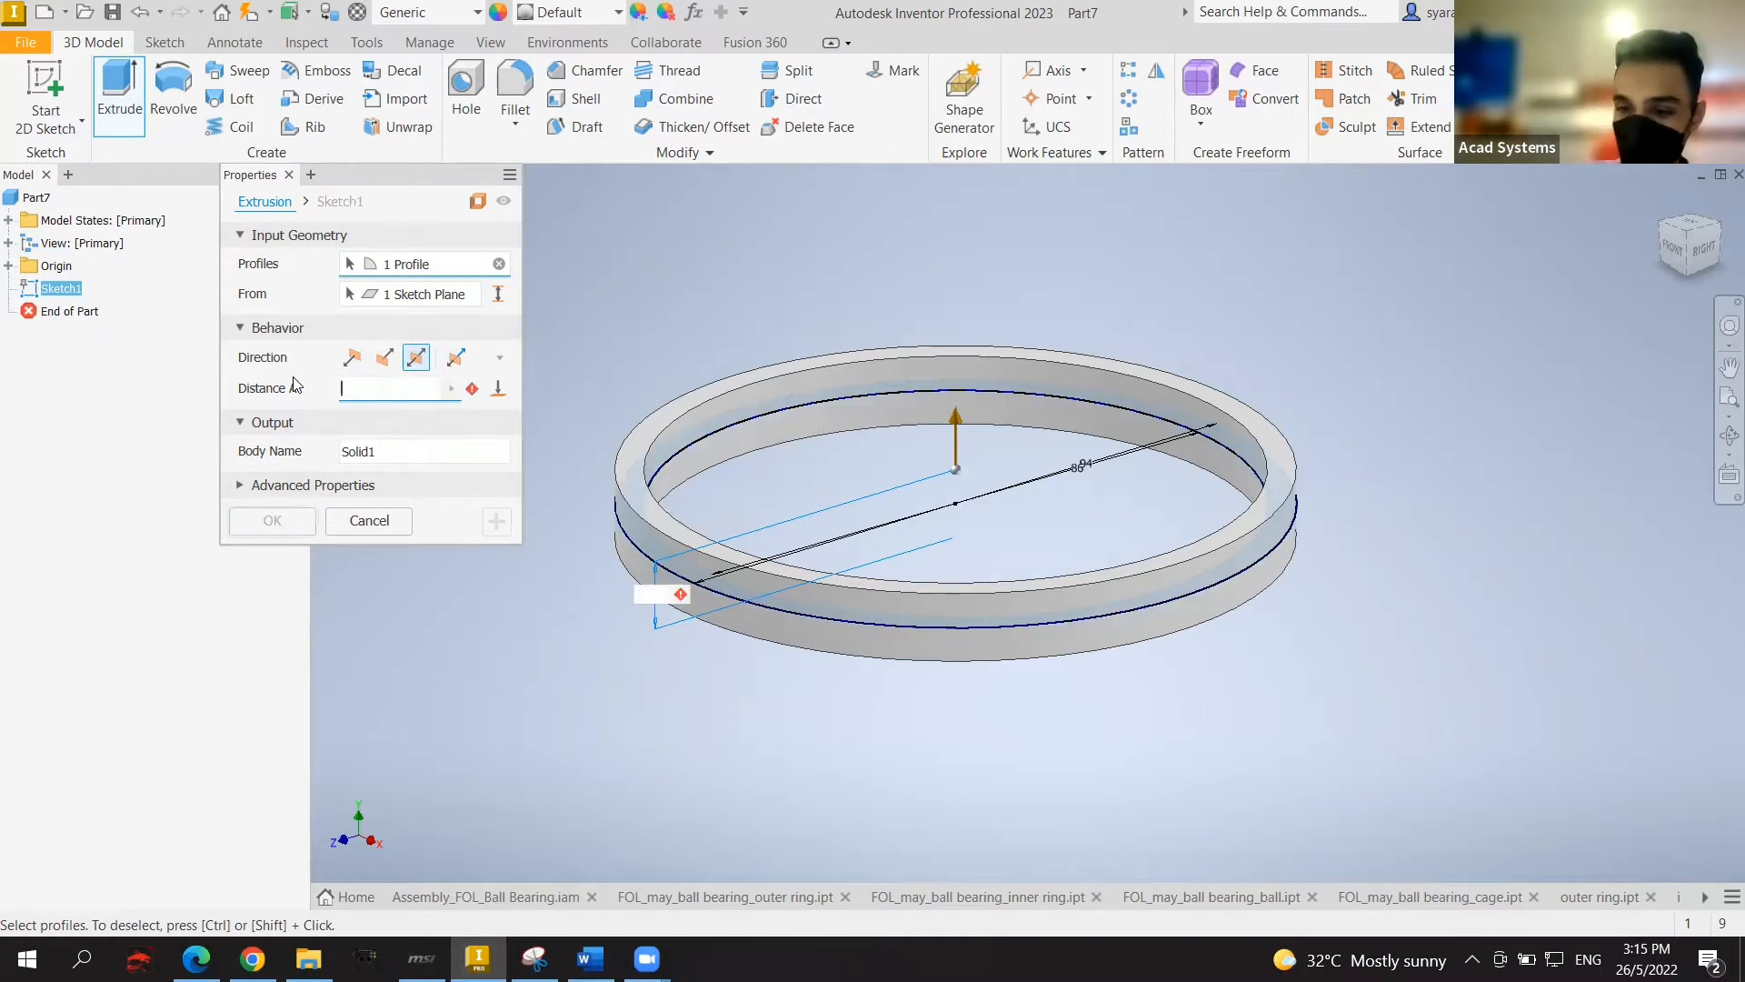
pyautogui.write('16')
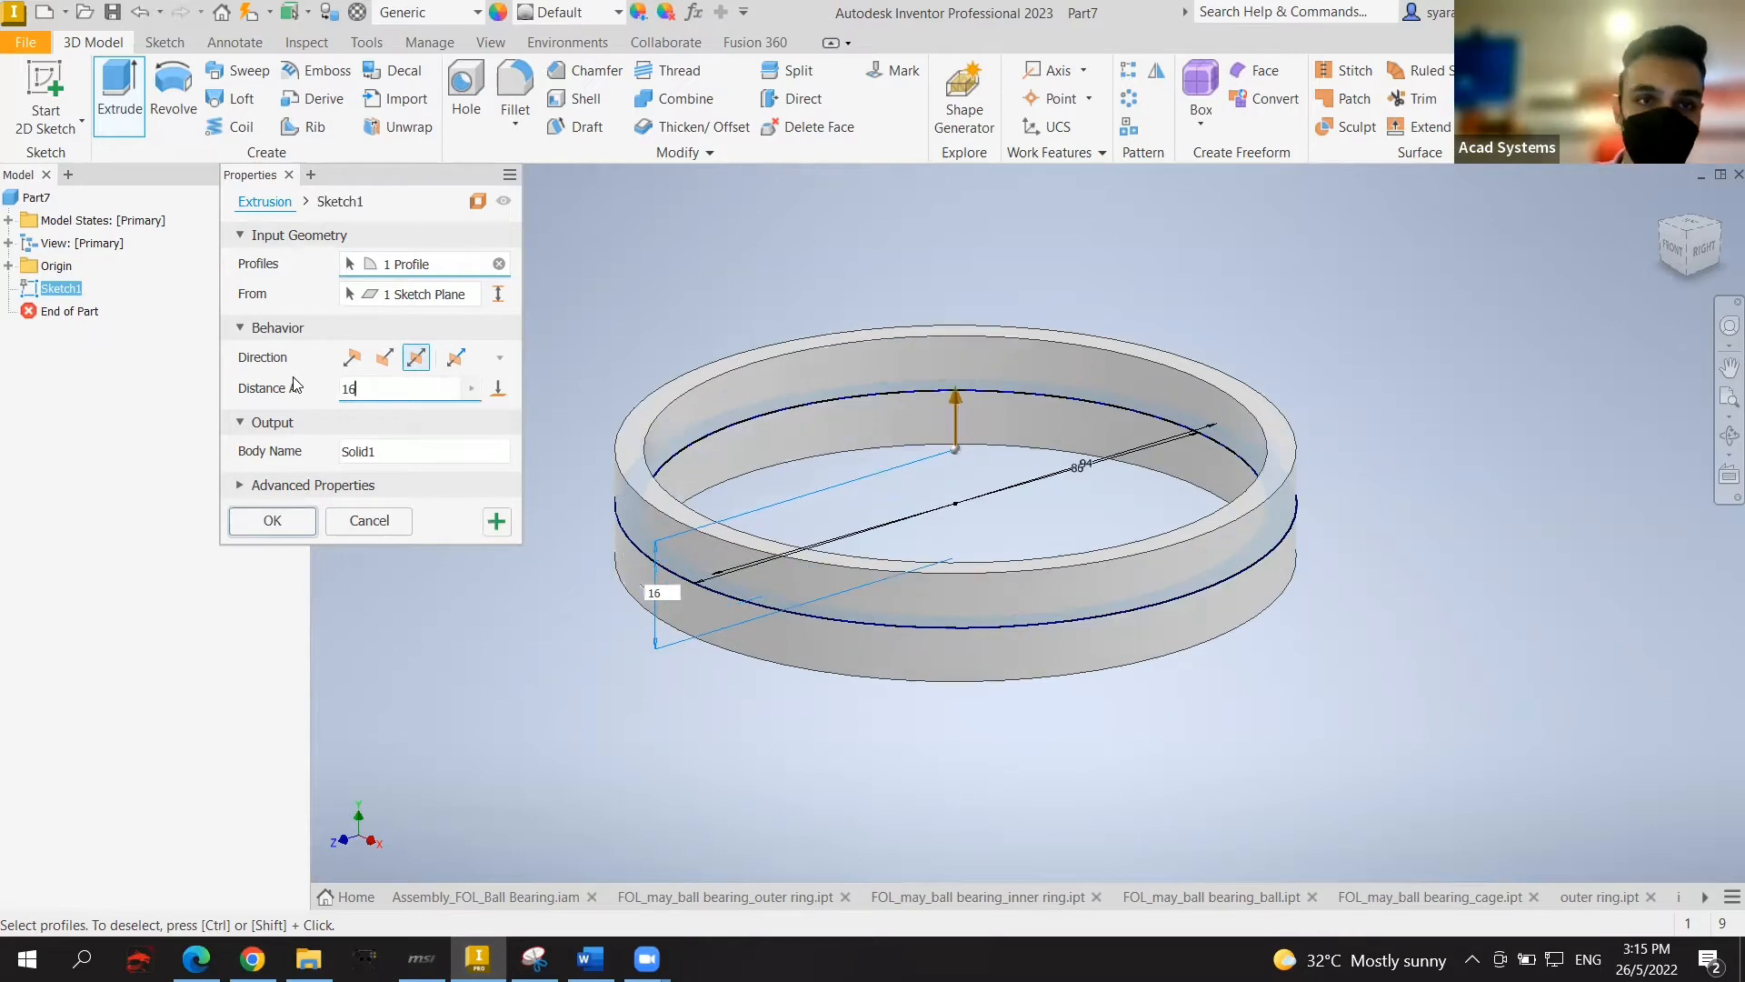
pyautogui.click(269, 529)
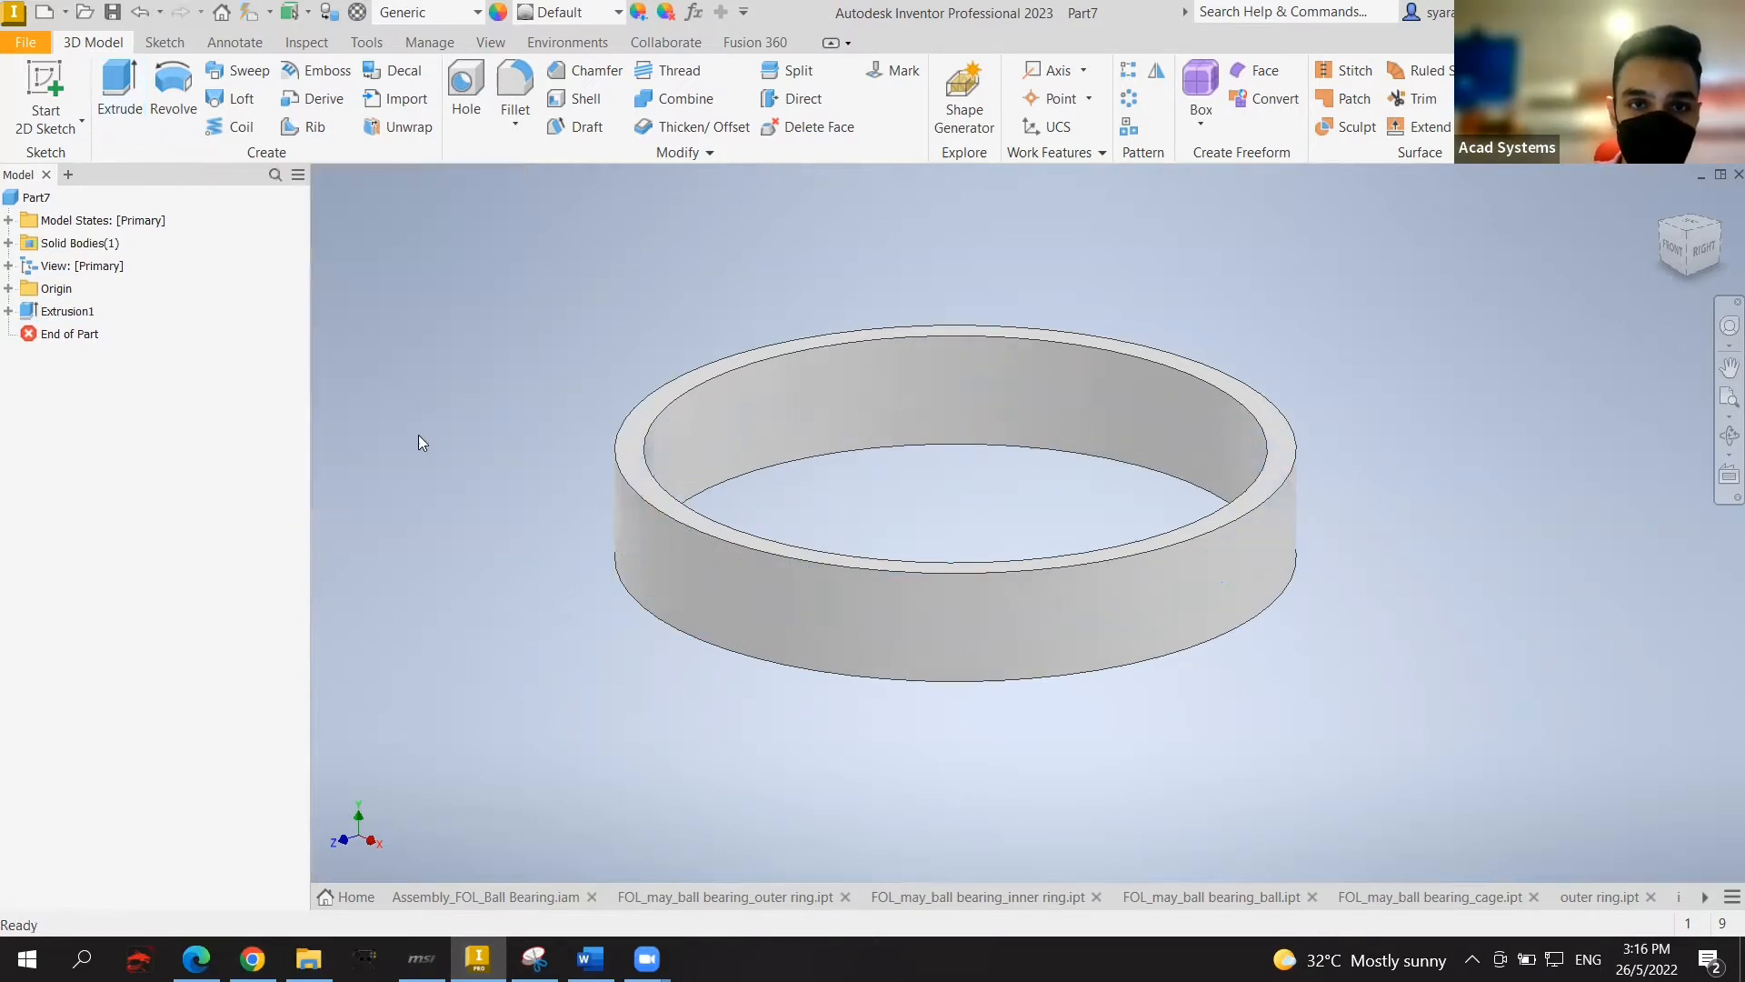
# Step: Start a sketch on the ring's top face and draw a vertical line from the origin to the outer circle
pyautogui.click(633, 433)
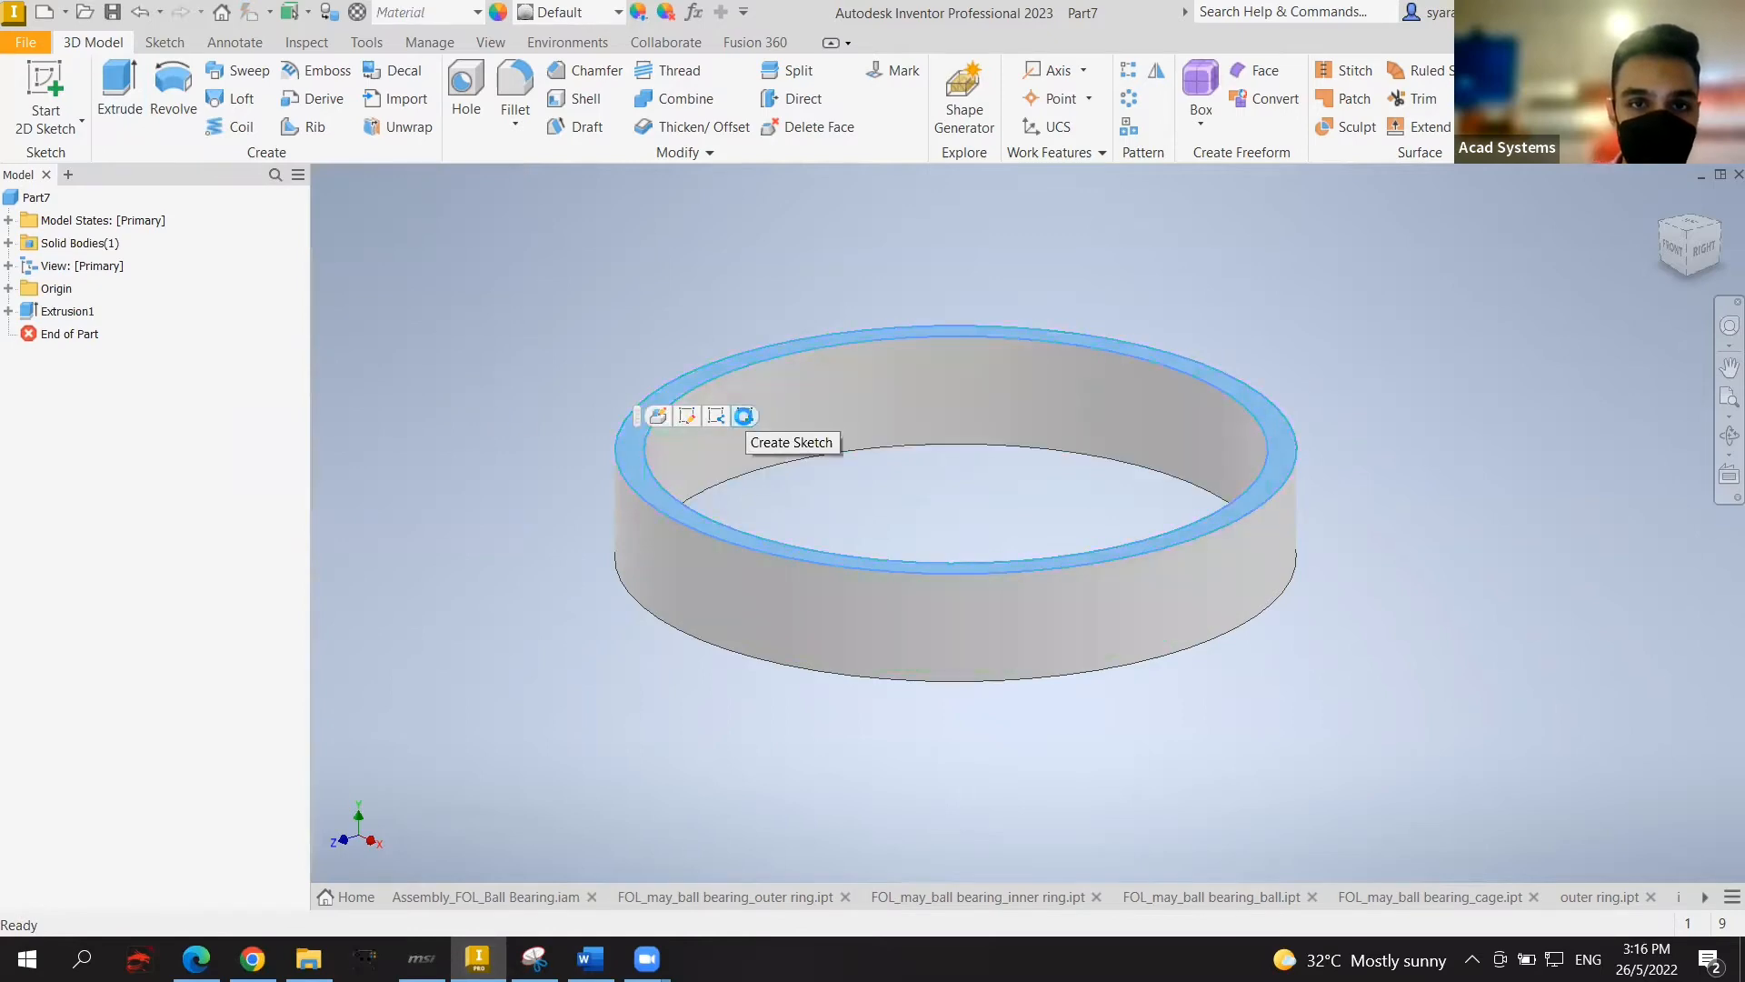
pyautogui.click(744, 417)
pyautogui.moveTo(1085, 406); pyautogui.dragTo(1019, 407, button='middle')
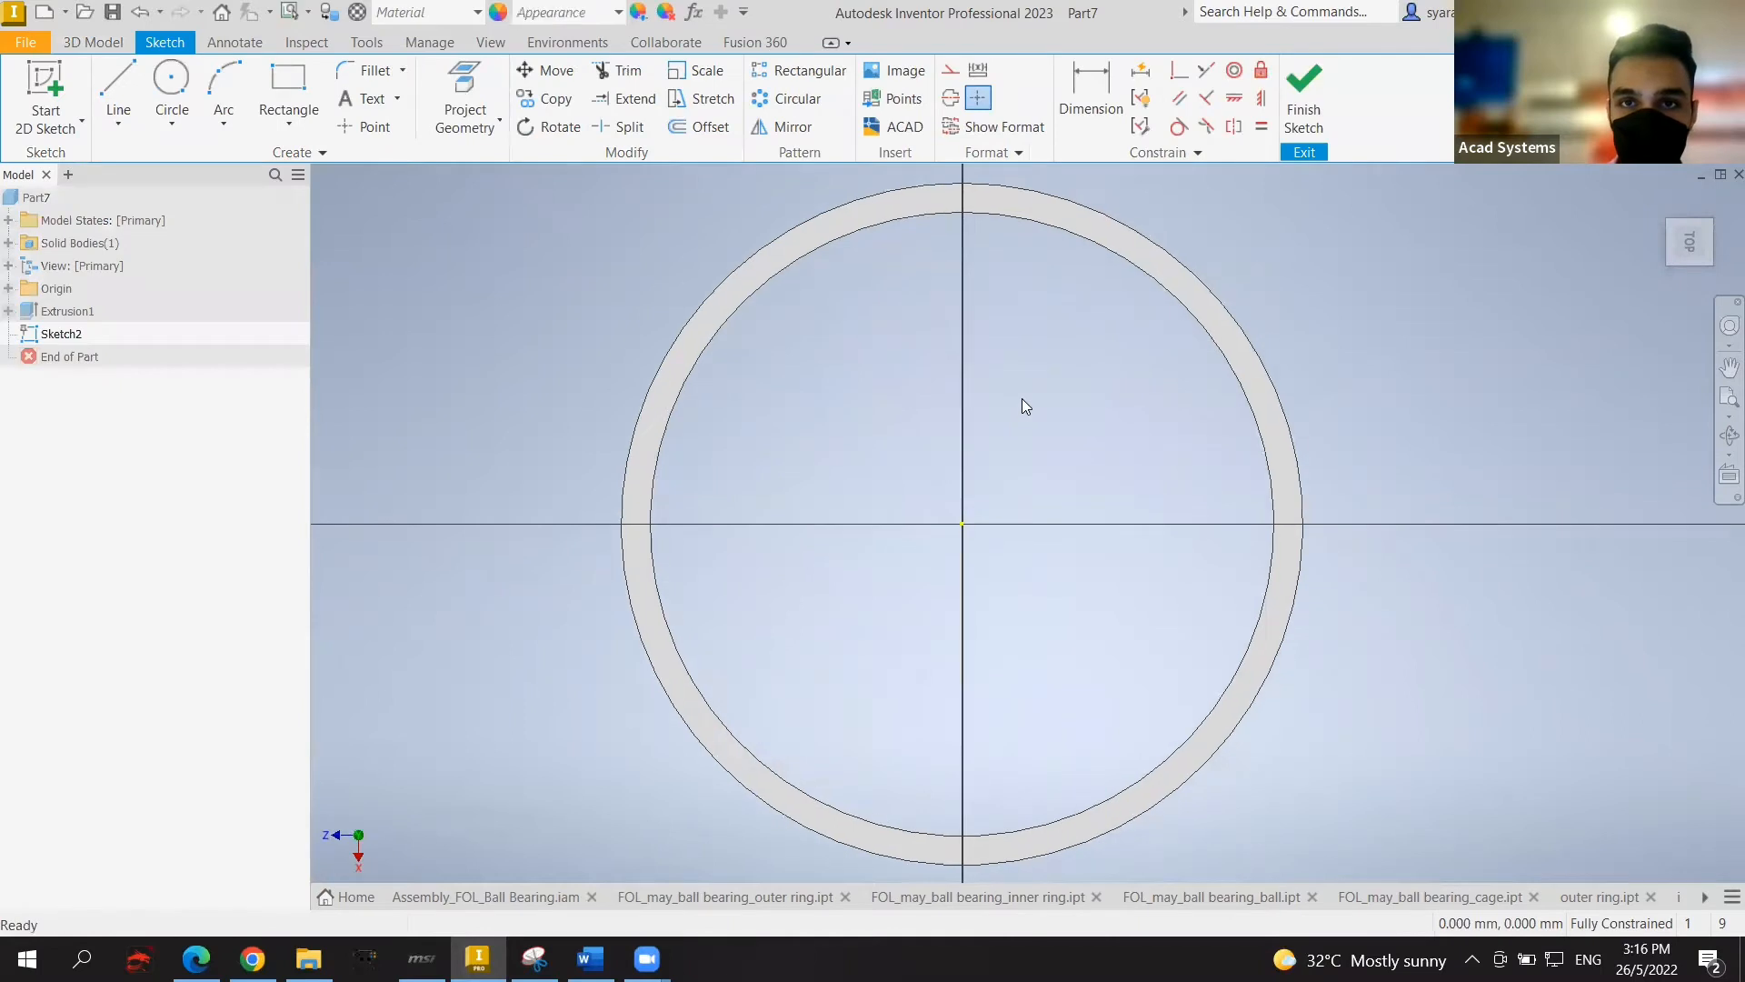
pyautogui.scroll(-3, 1022, 402)
pyautogui.scroll(5, 927, 454)
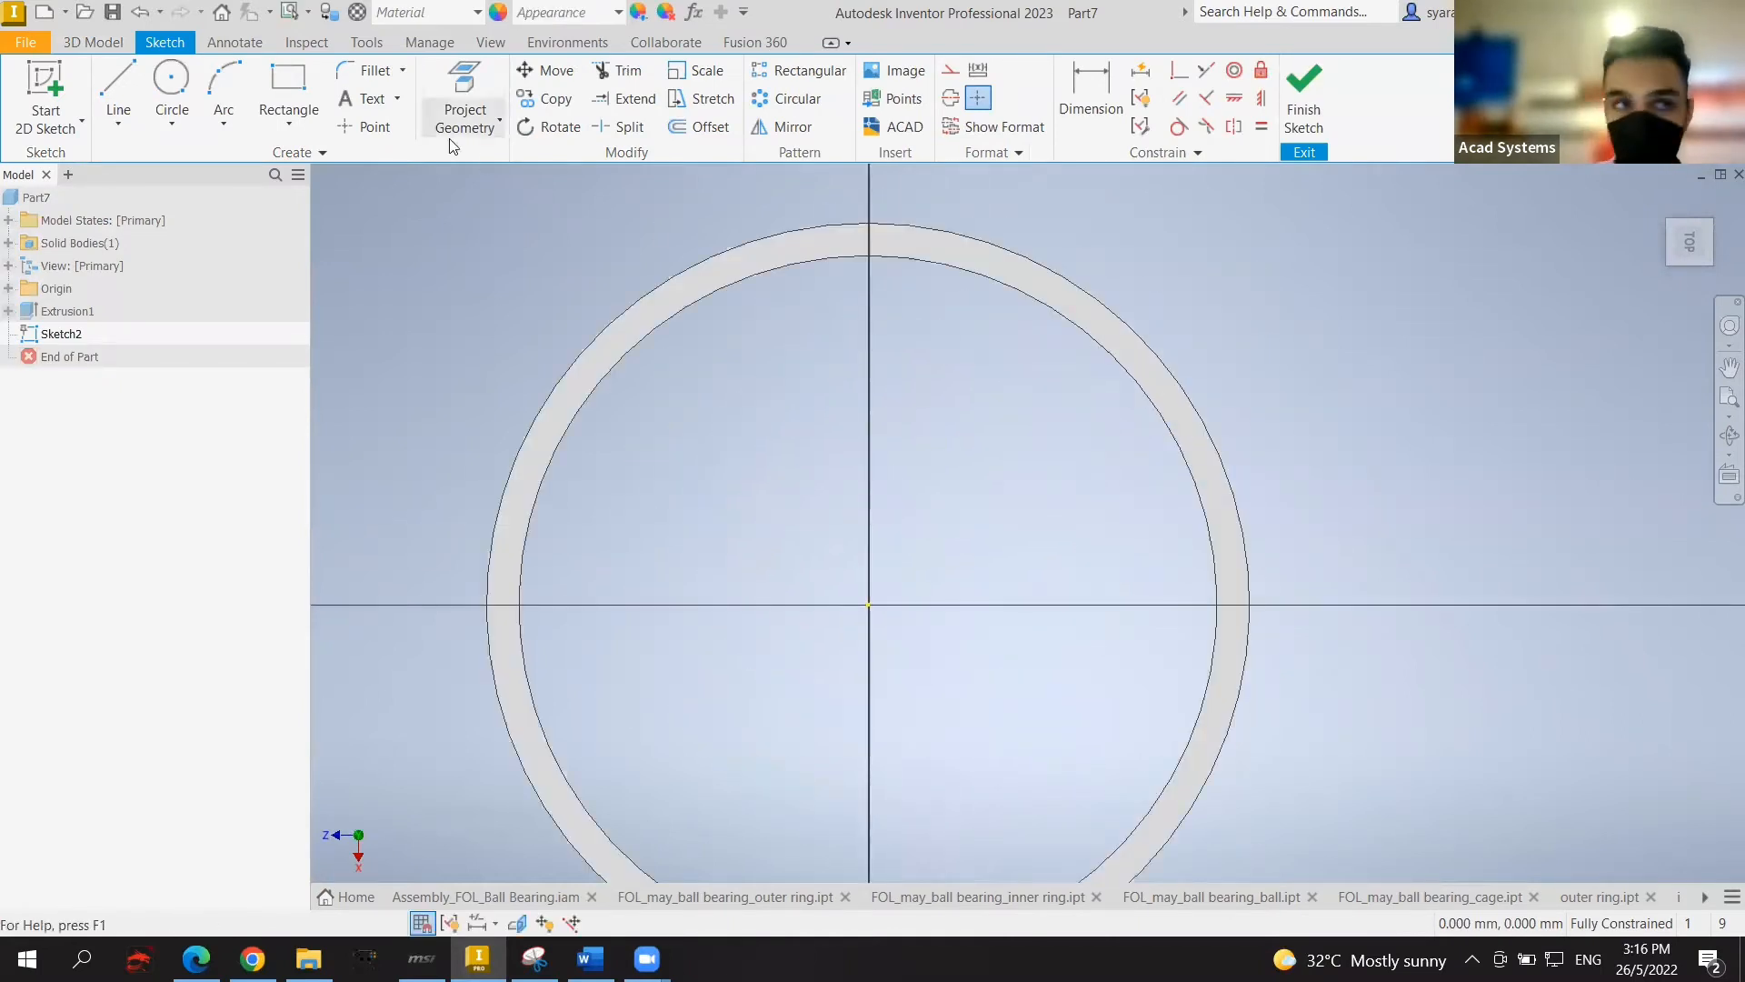
pyautogui.click(109, 85)
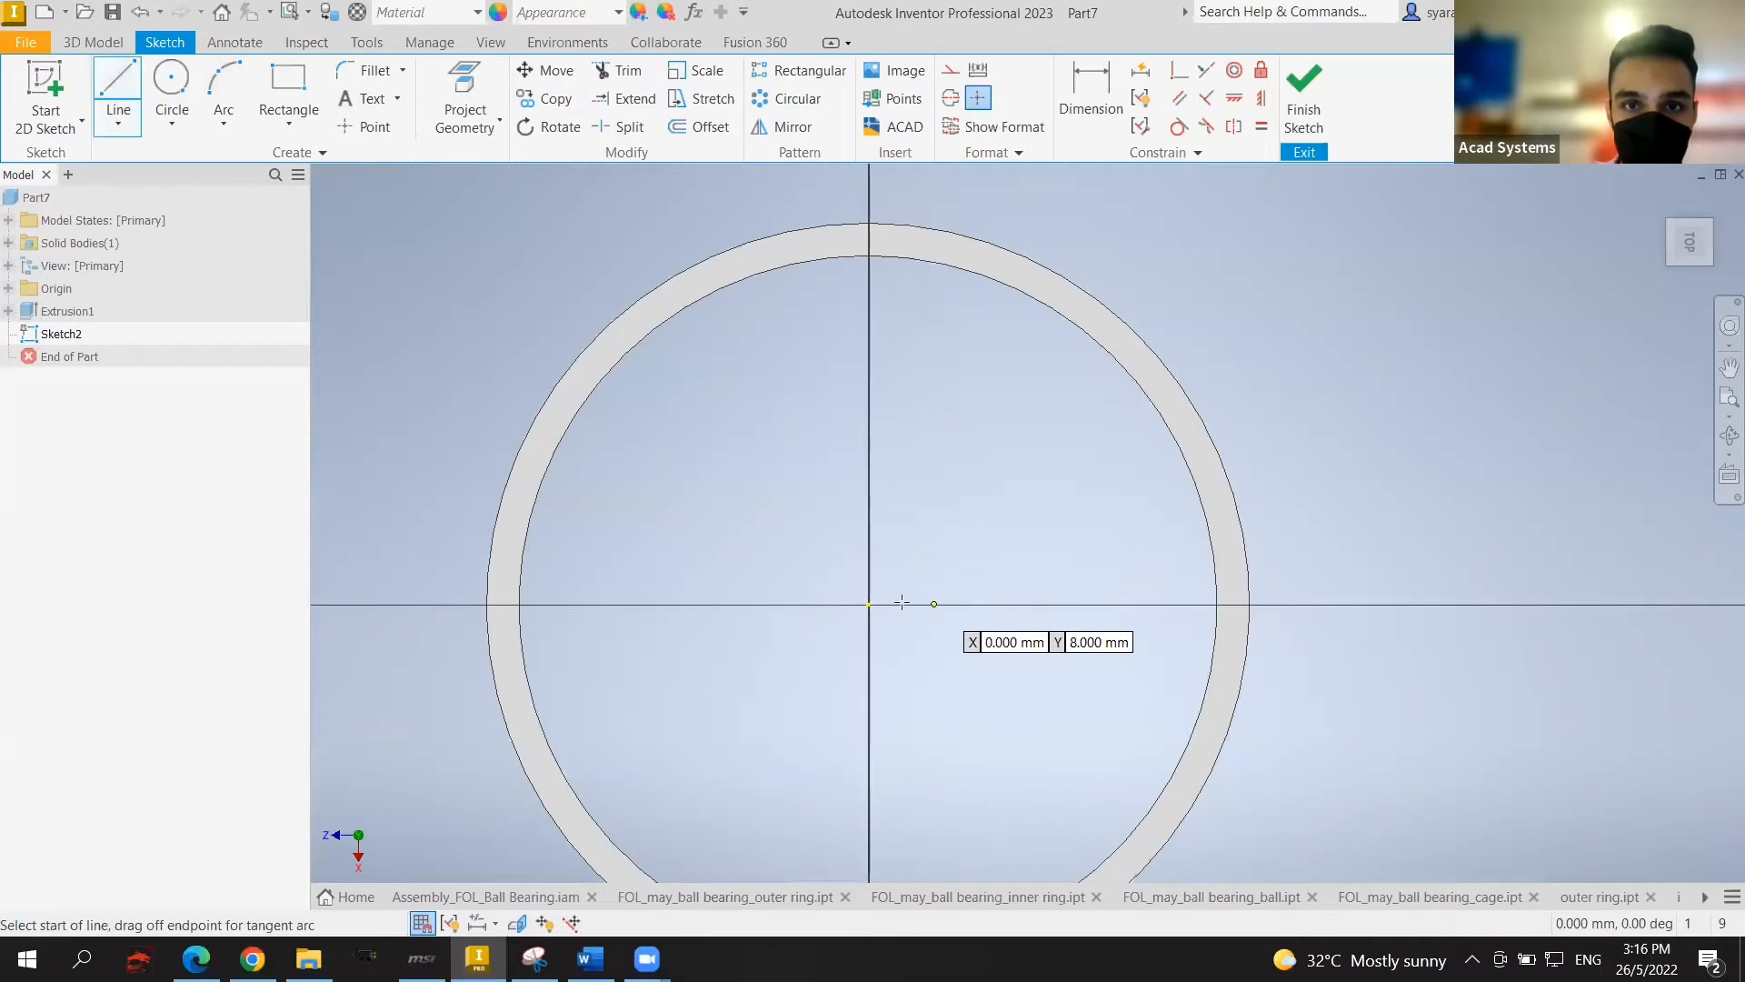
pyautogui.click(869, 604)
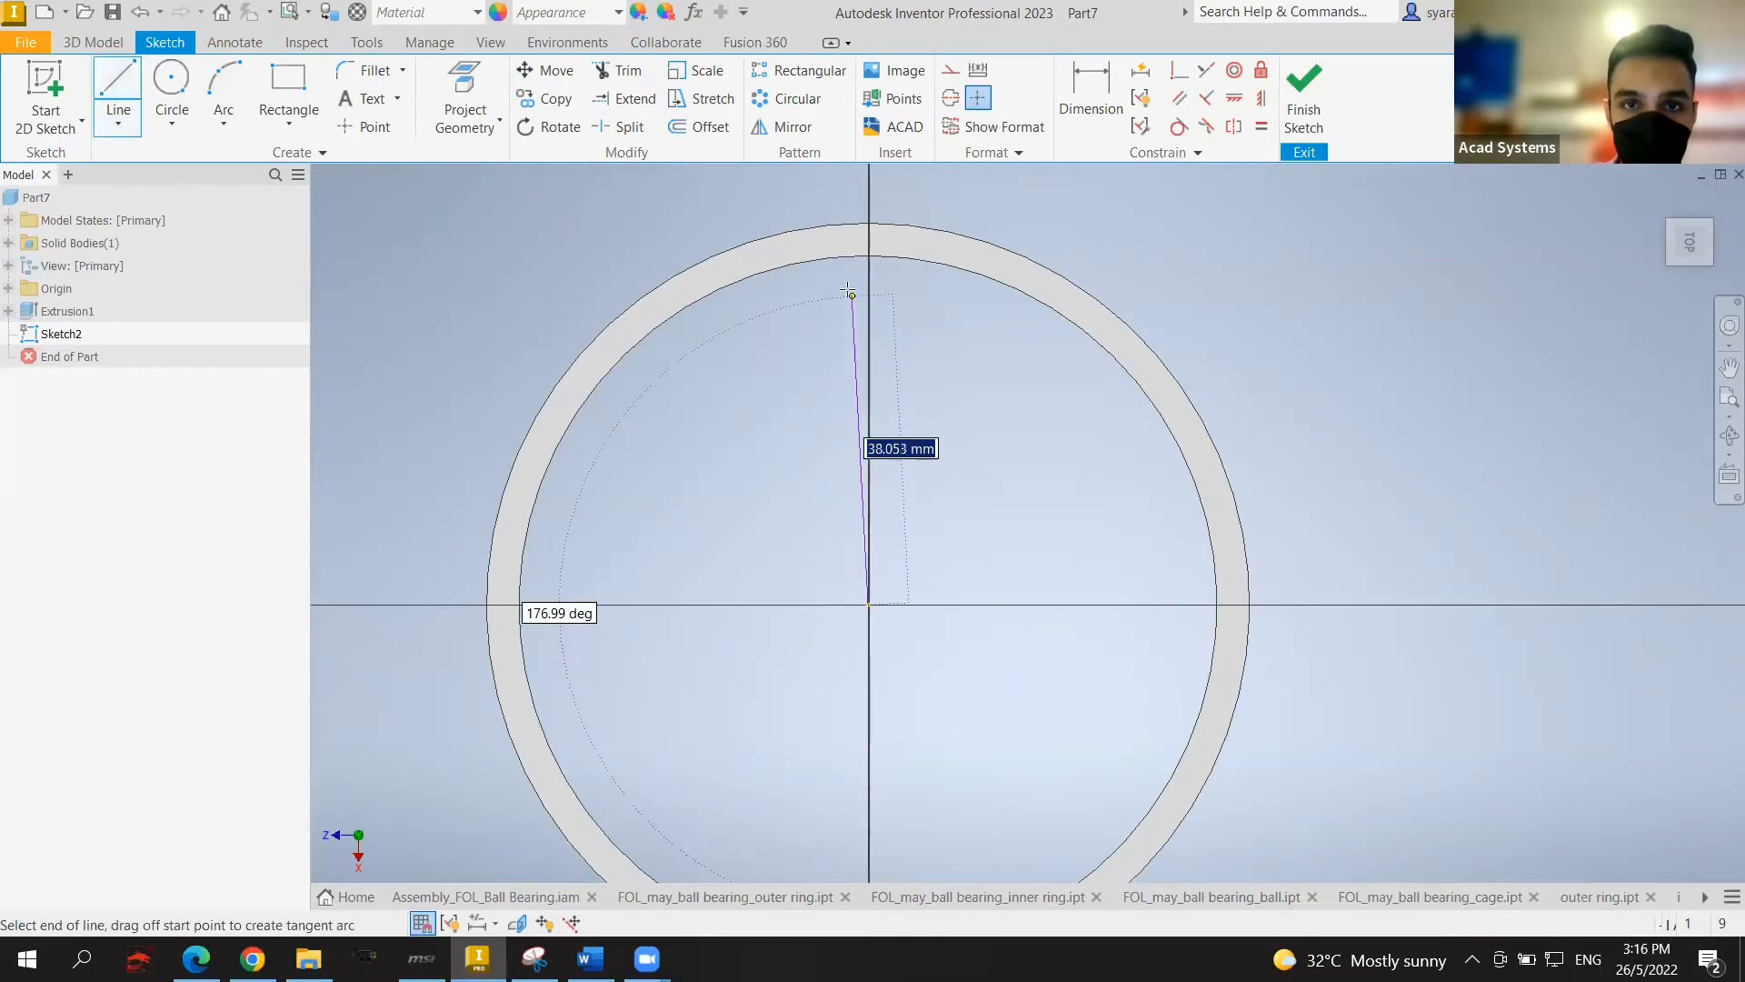
pyautogui.doubleClick(869, 223)
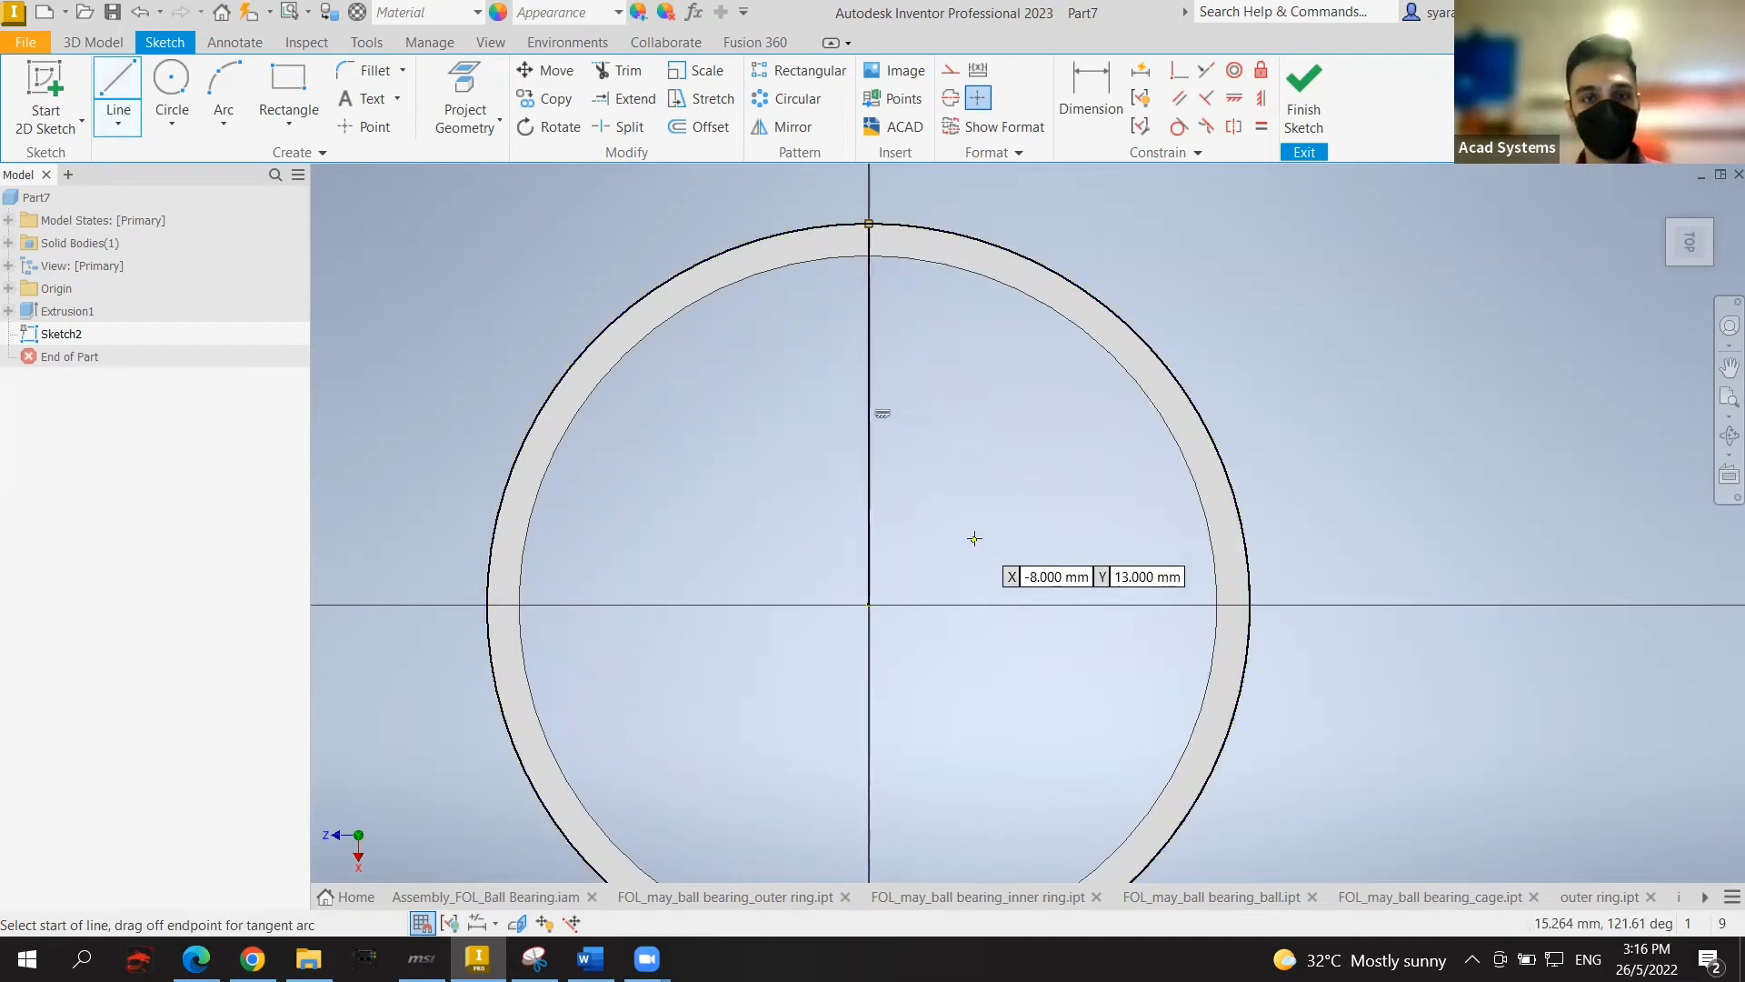
pyautogui.press('Escape')
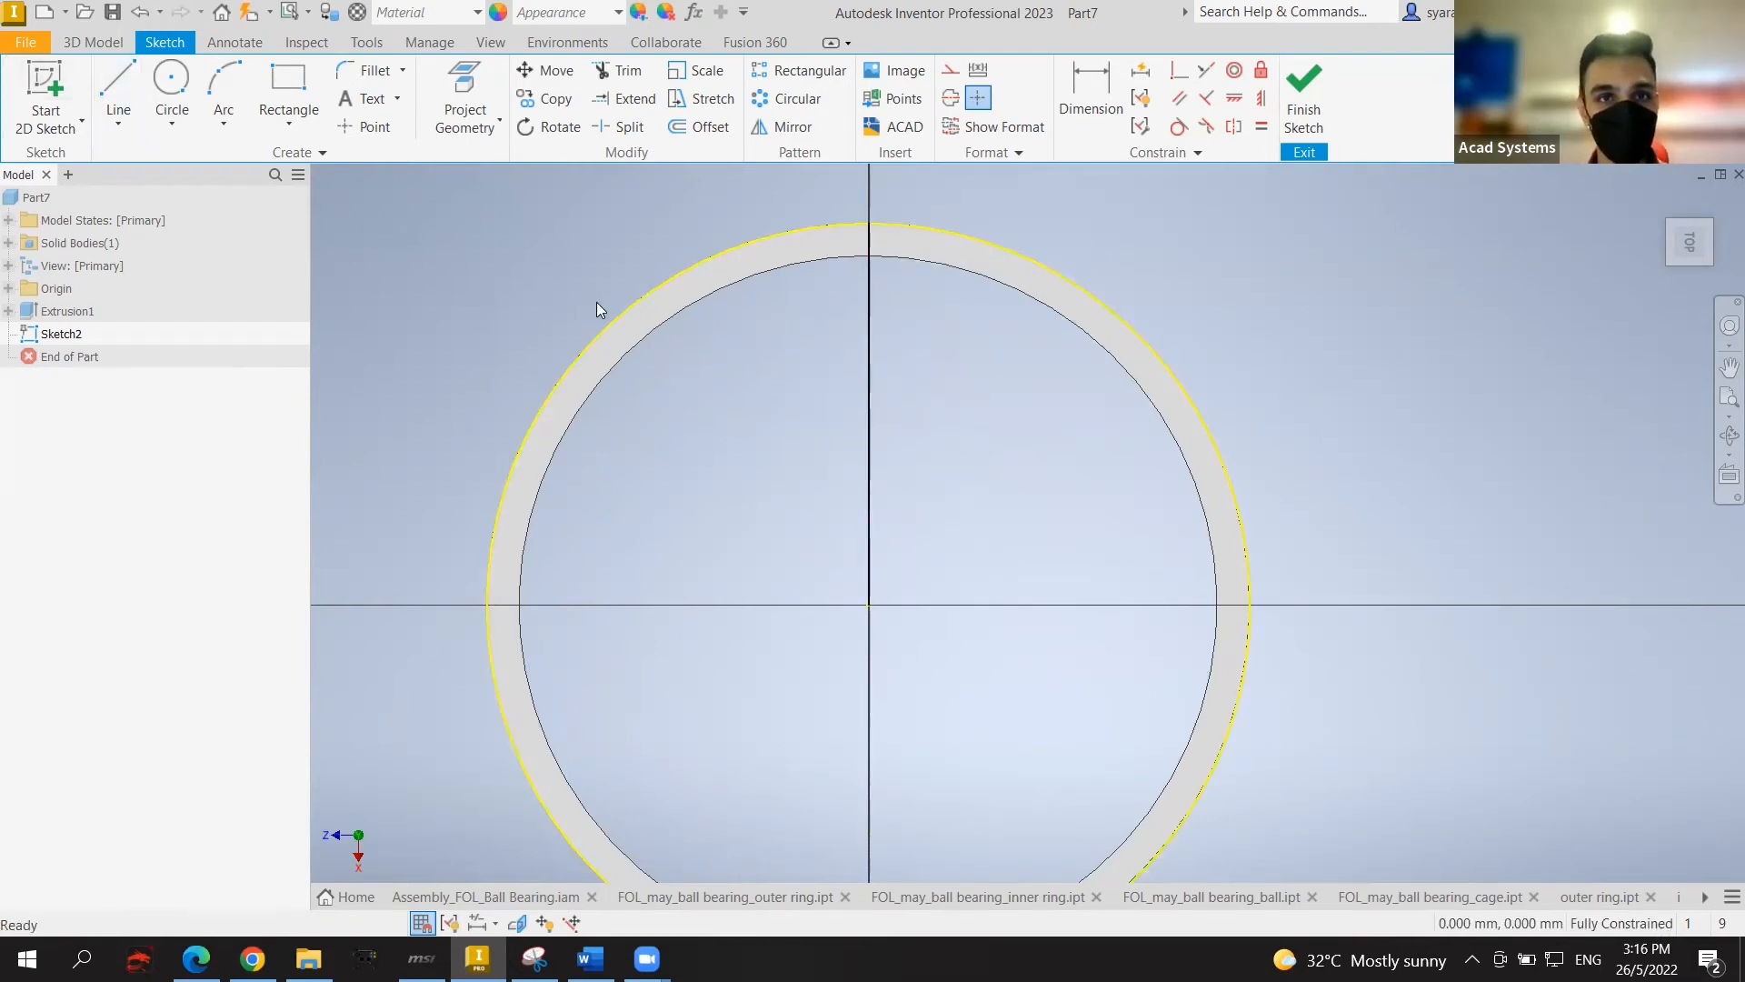
pyautogui.click(611, 312)
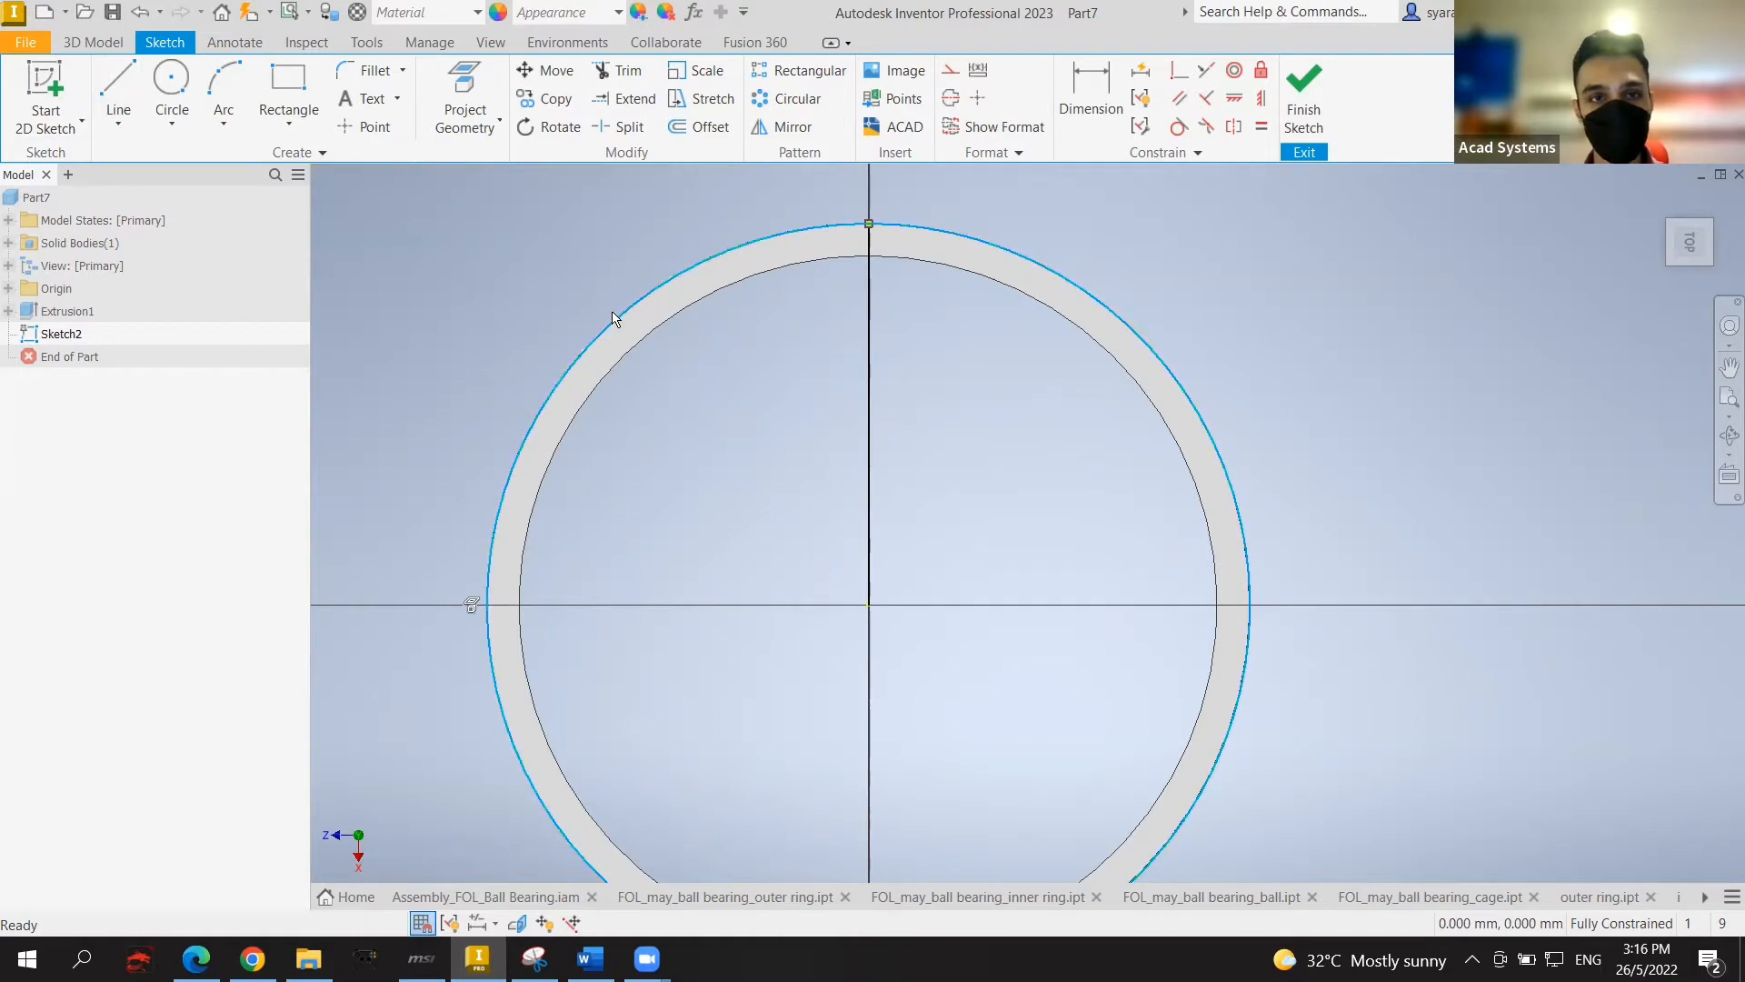
pyautogui.press('Escape')
# Step: Draw a second line from the centre to the outer circle, dimensioned 22.5° from the vertical line
pyautogui.click(118, 96)
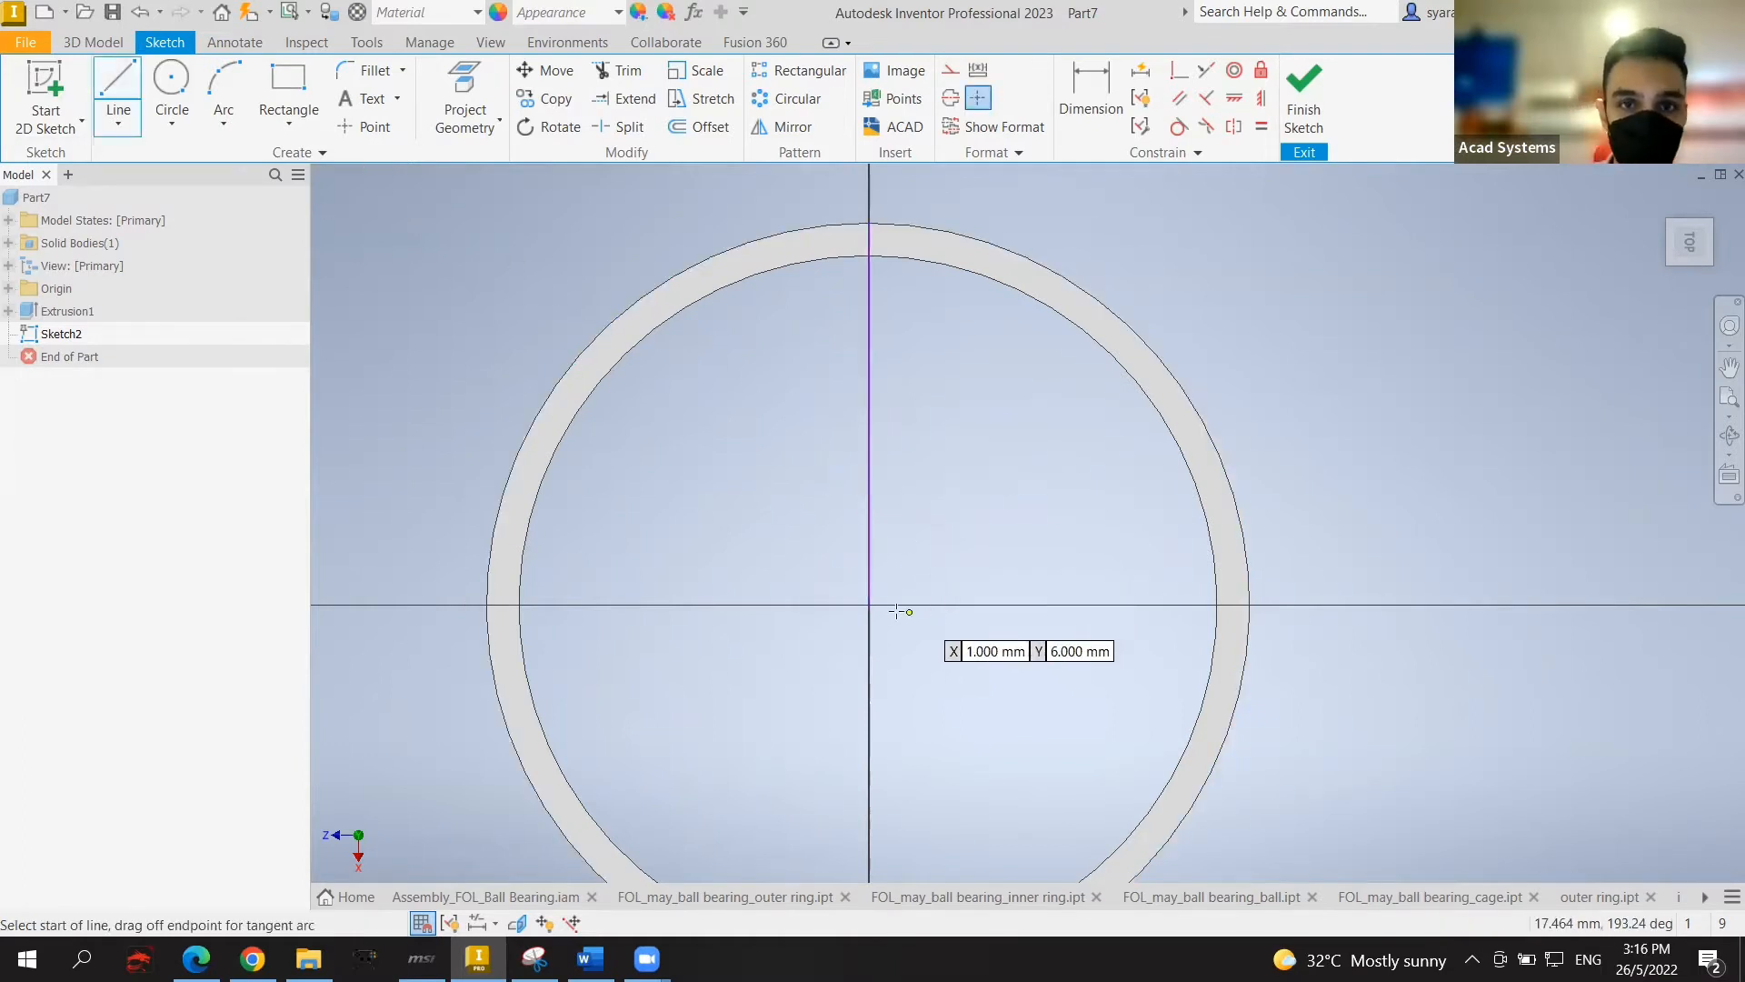
pyautogui.click(869, 603)
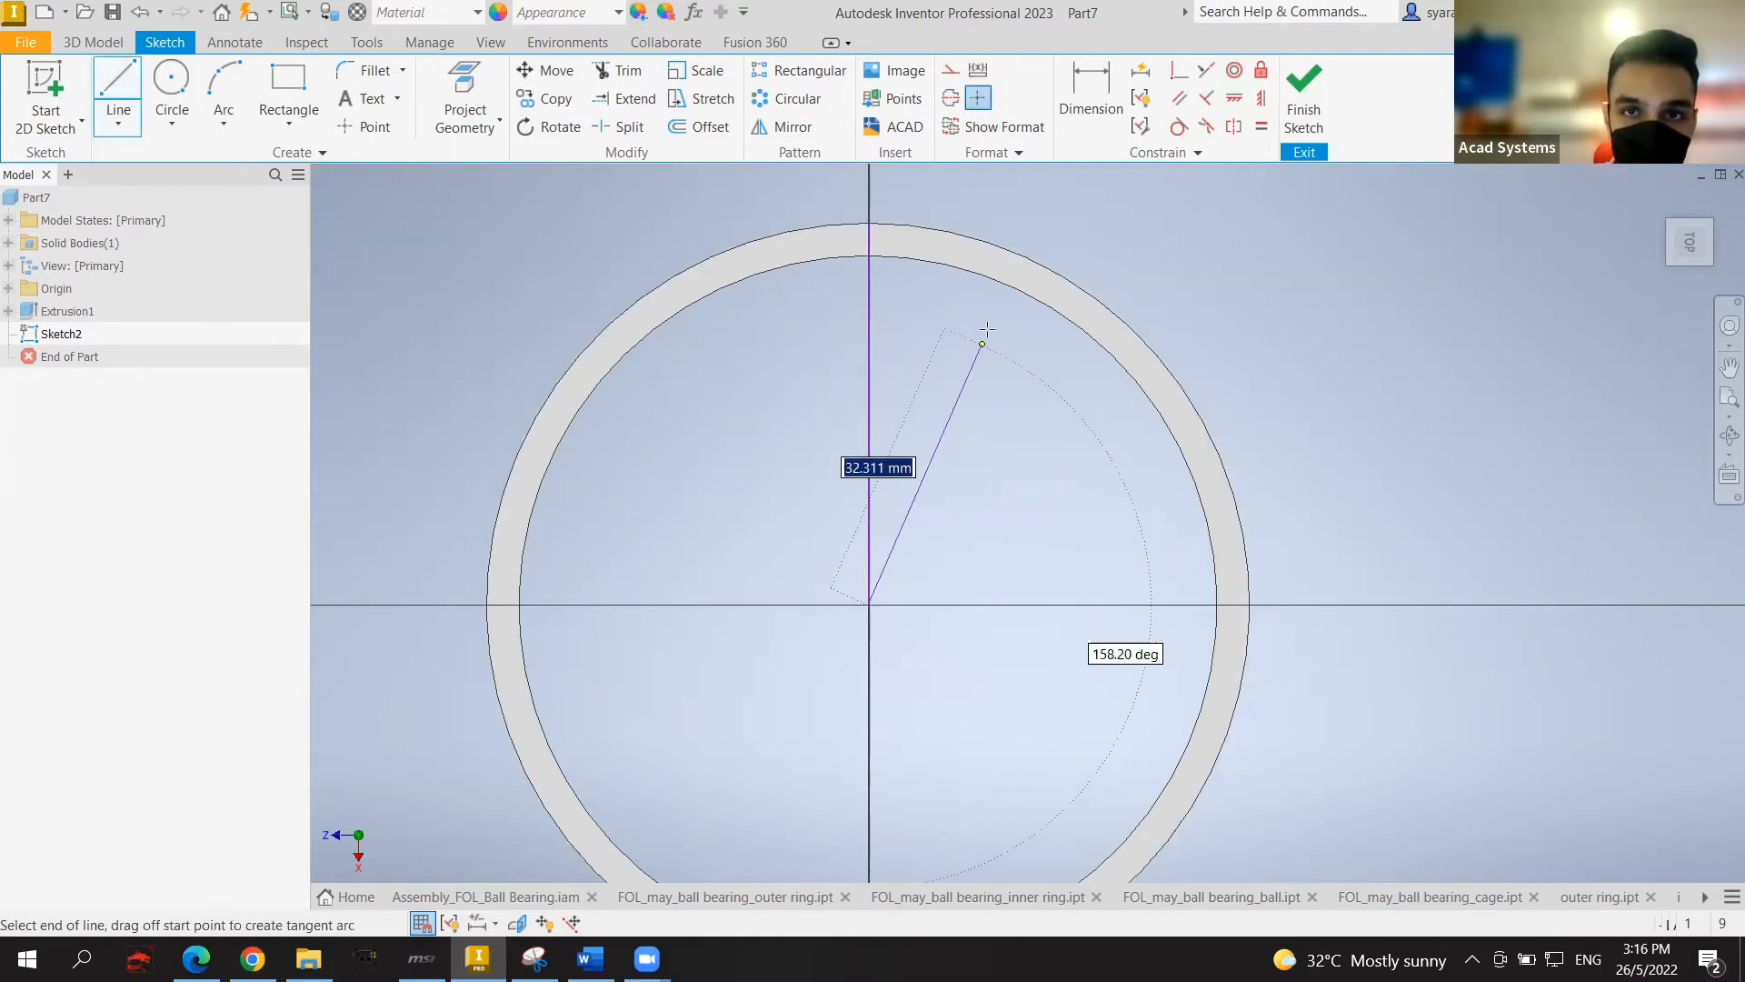
pyautogui.click(1016, 253)
pyautogui.press('Escape')
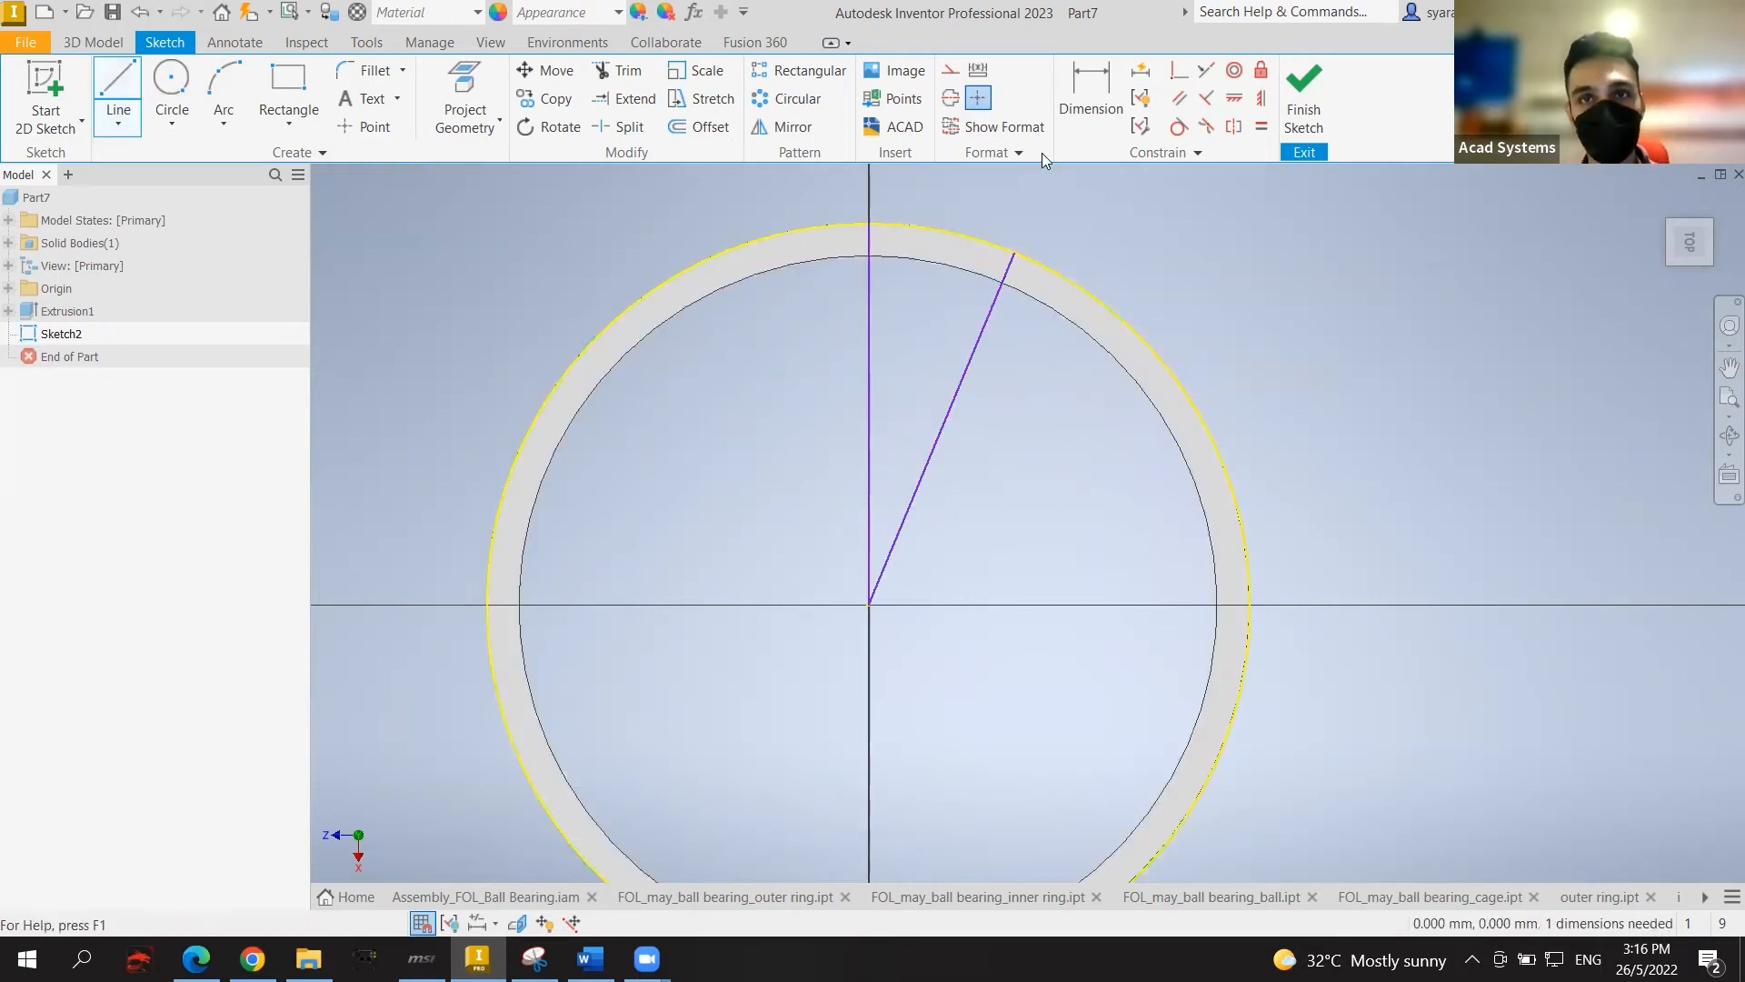
pyautogui.press('d')
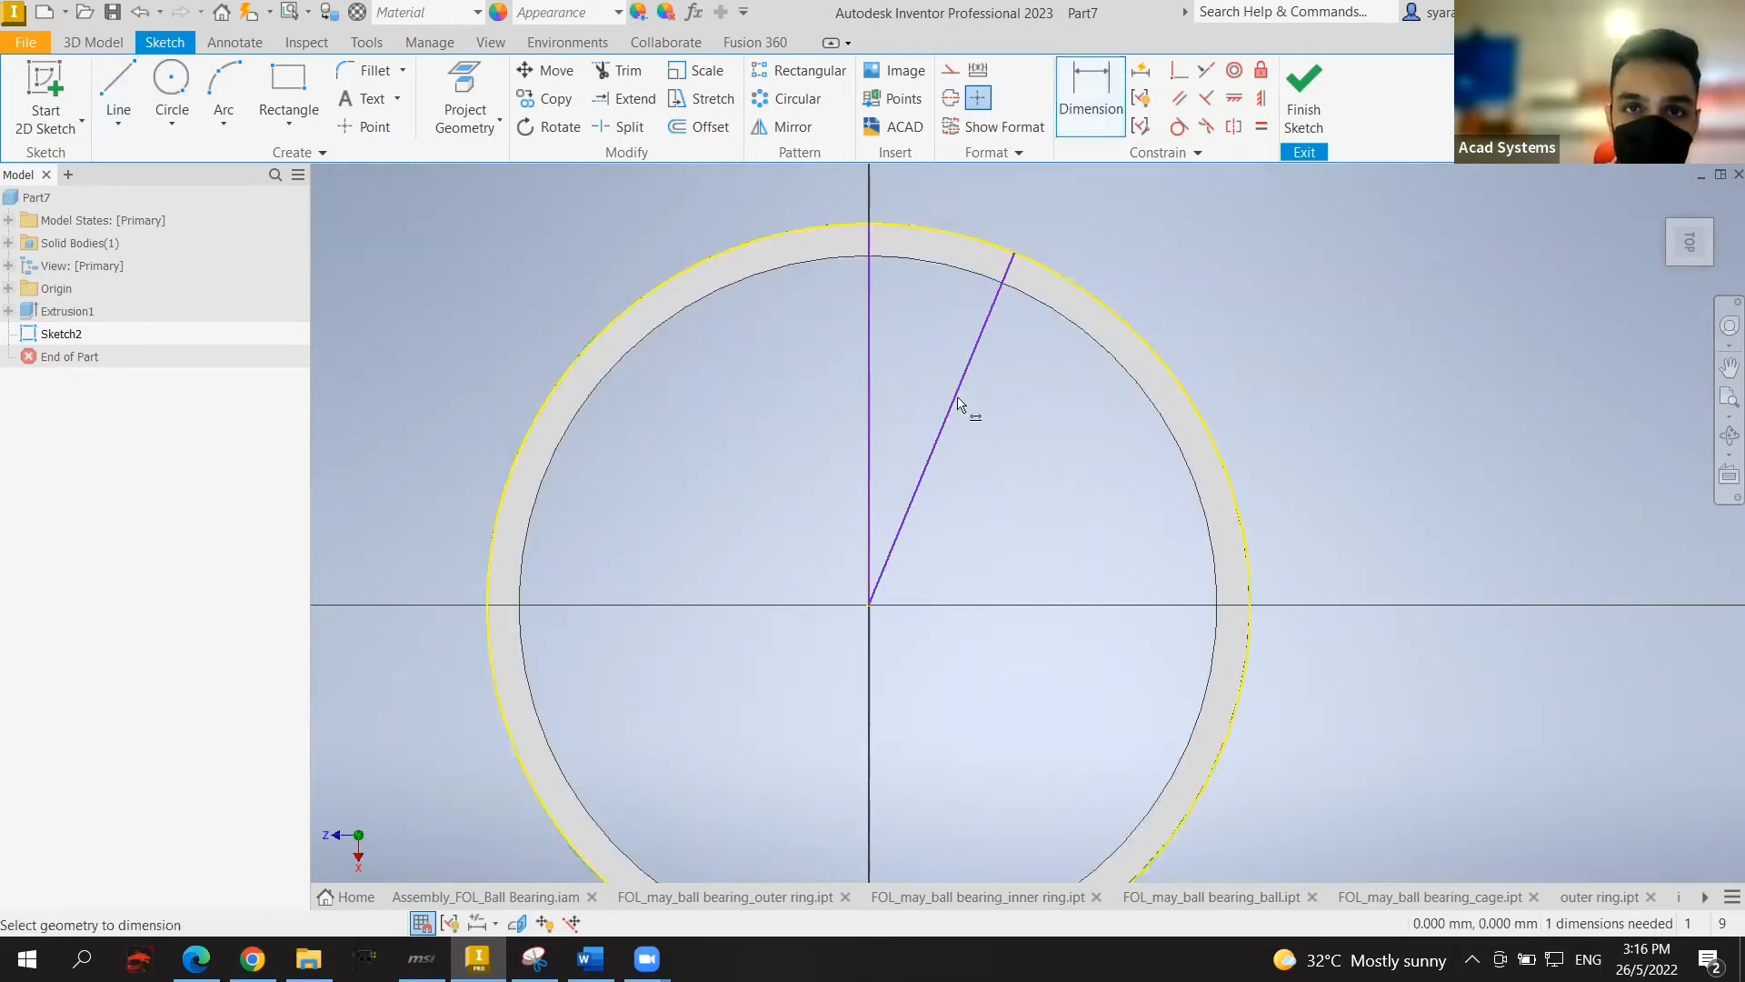
pyautogui.click(966, 368)
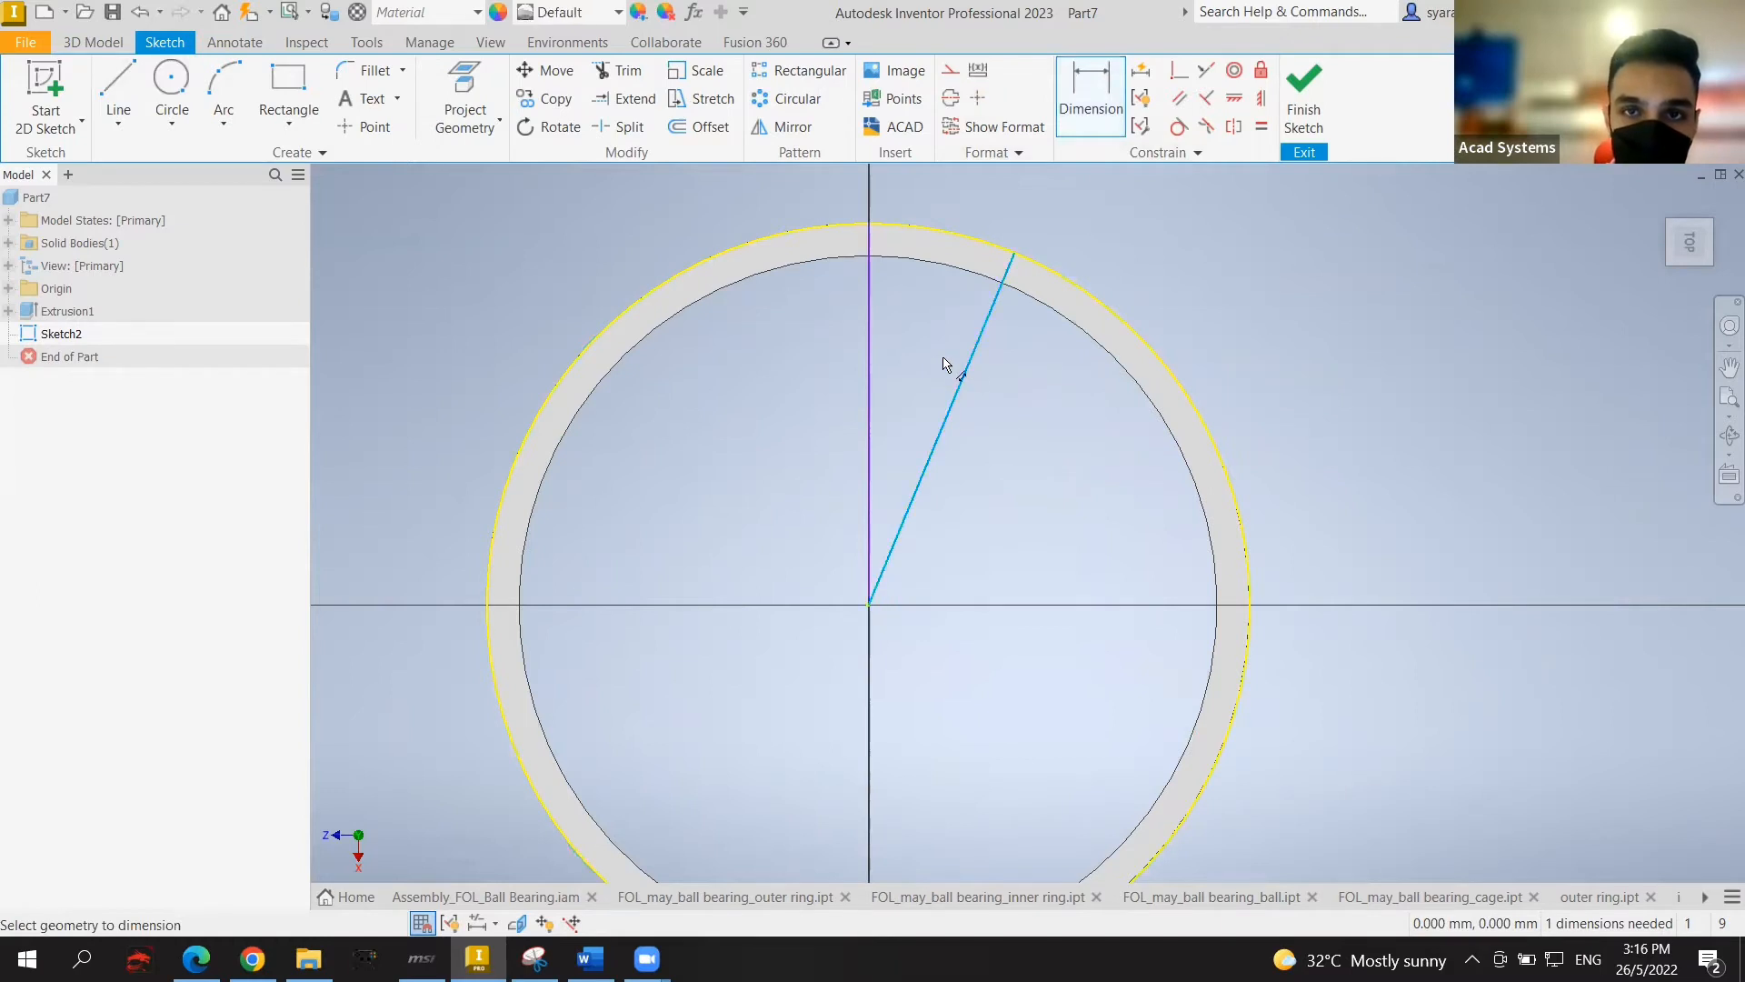
pyautogui.click(868, 348)
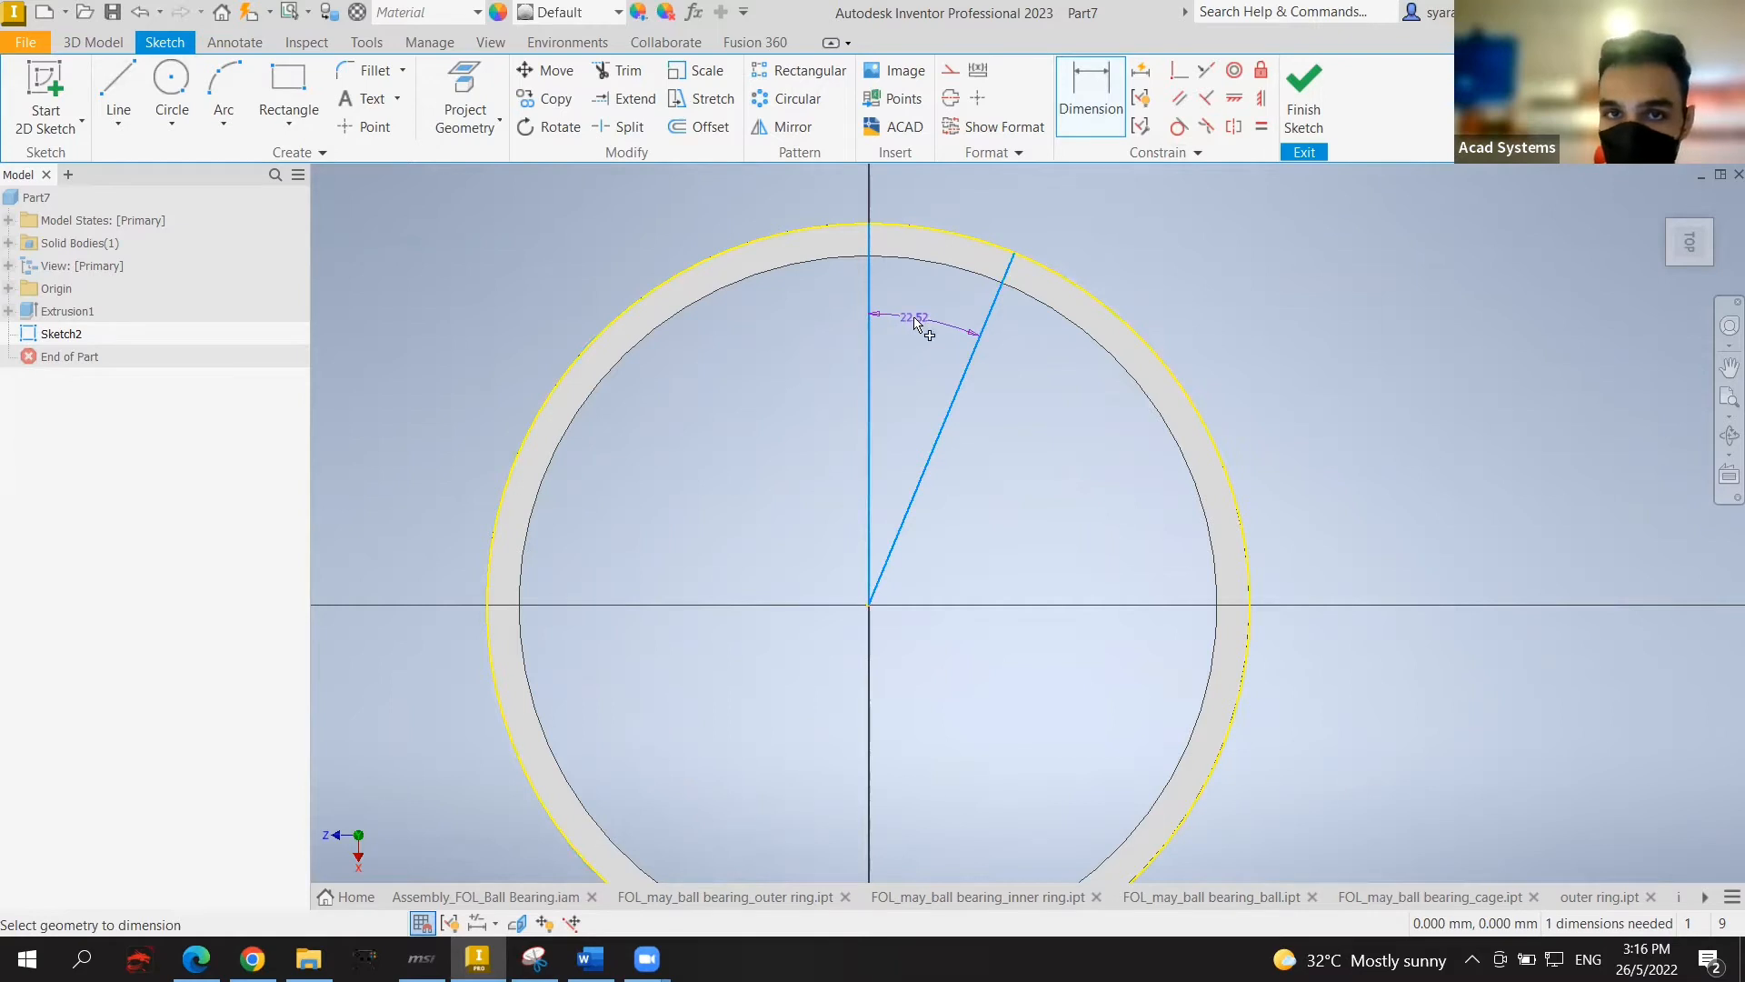
pyautogui.click(915, 323)
pyautogui.press('BackSpace')
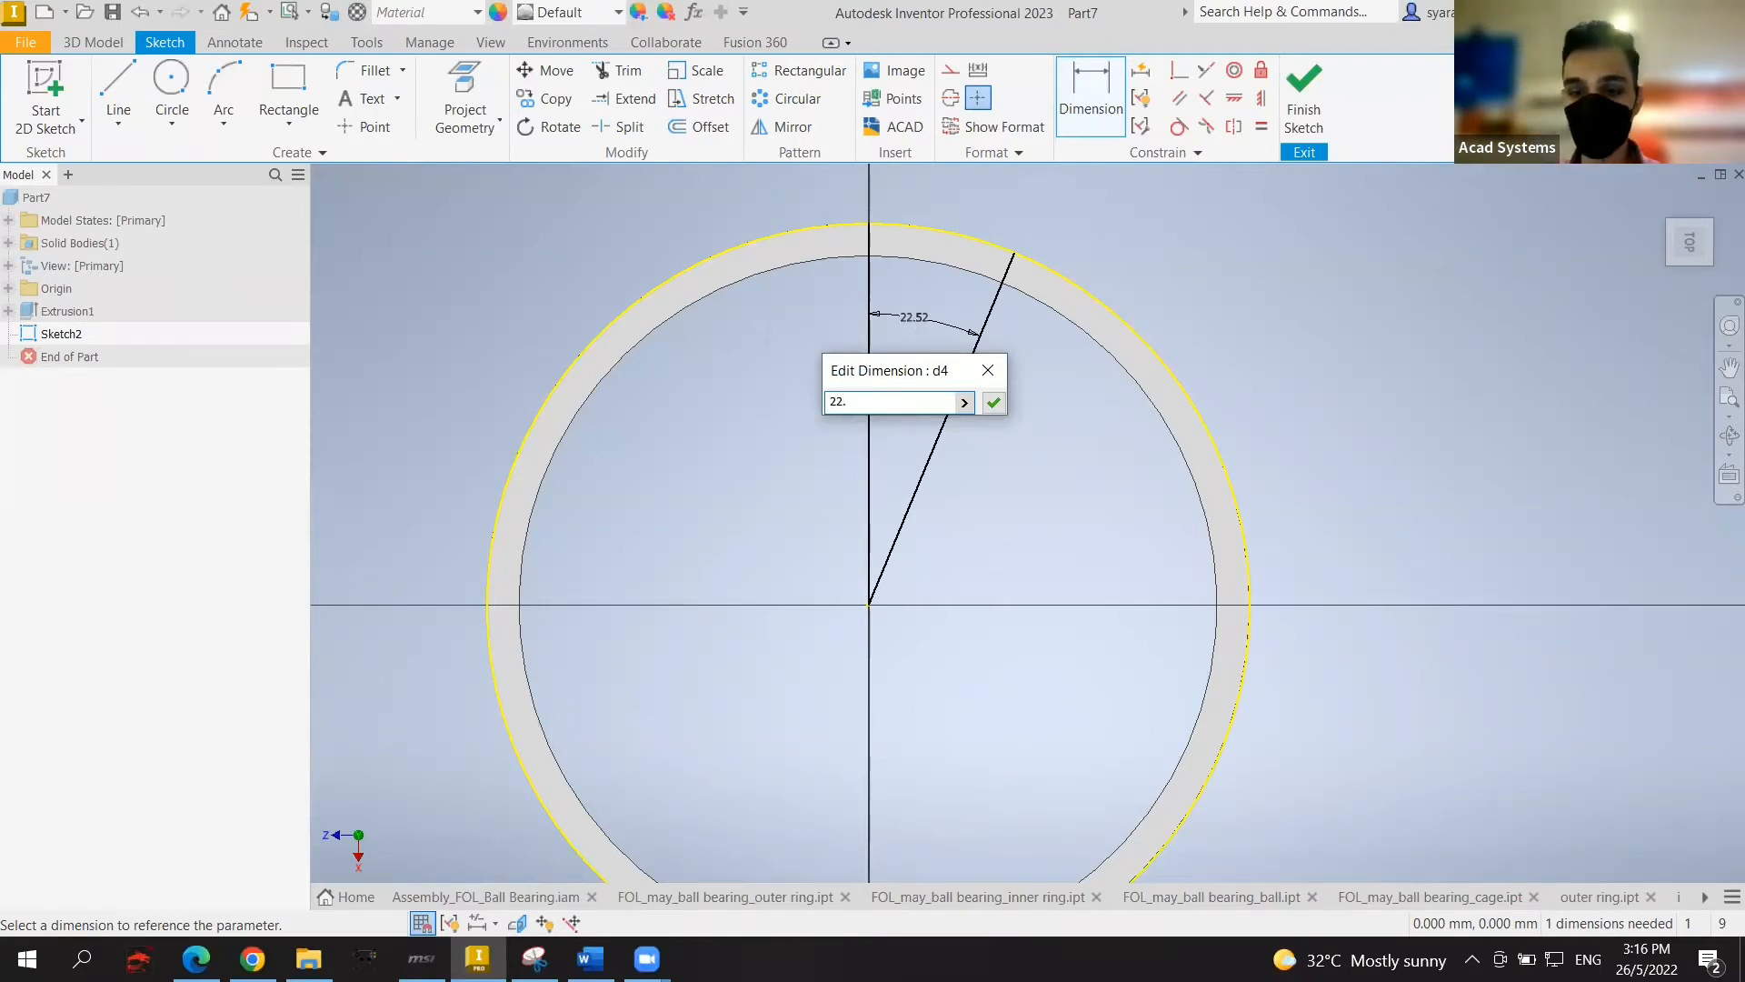
pyautogui.press('Return')
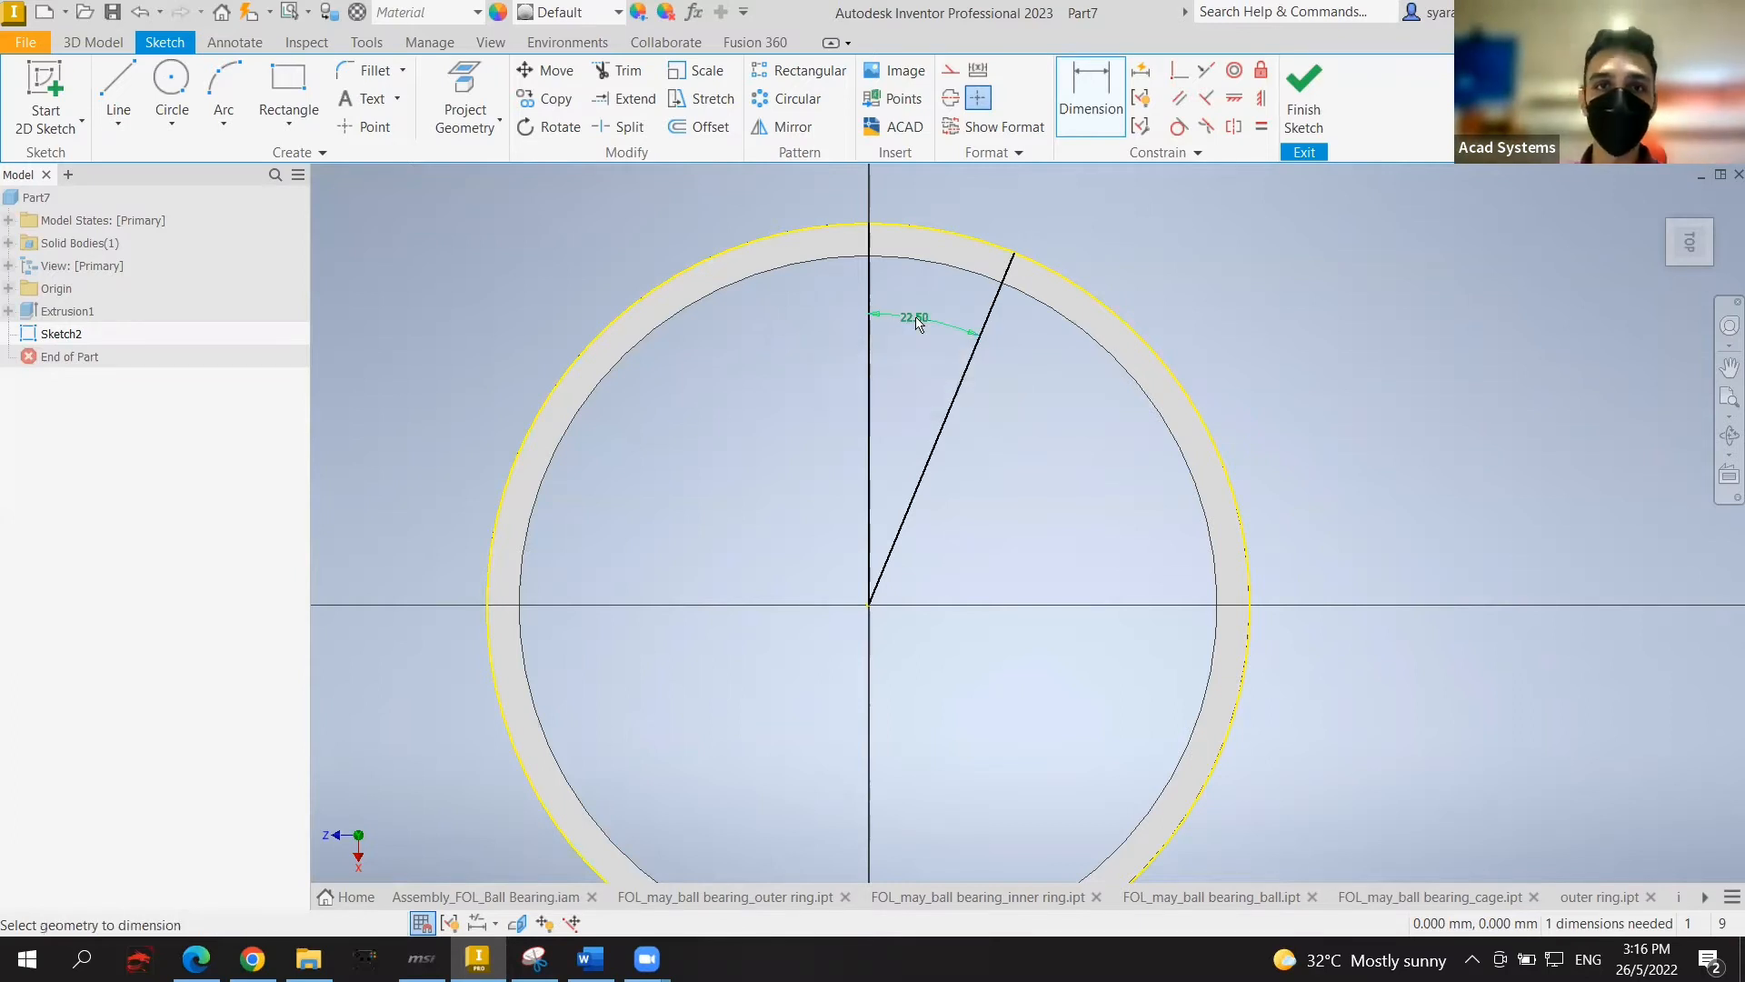
# Step: Clear the sketch selection and get the Circle tool ready again
pyautogui.click(171, 82)
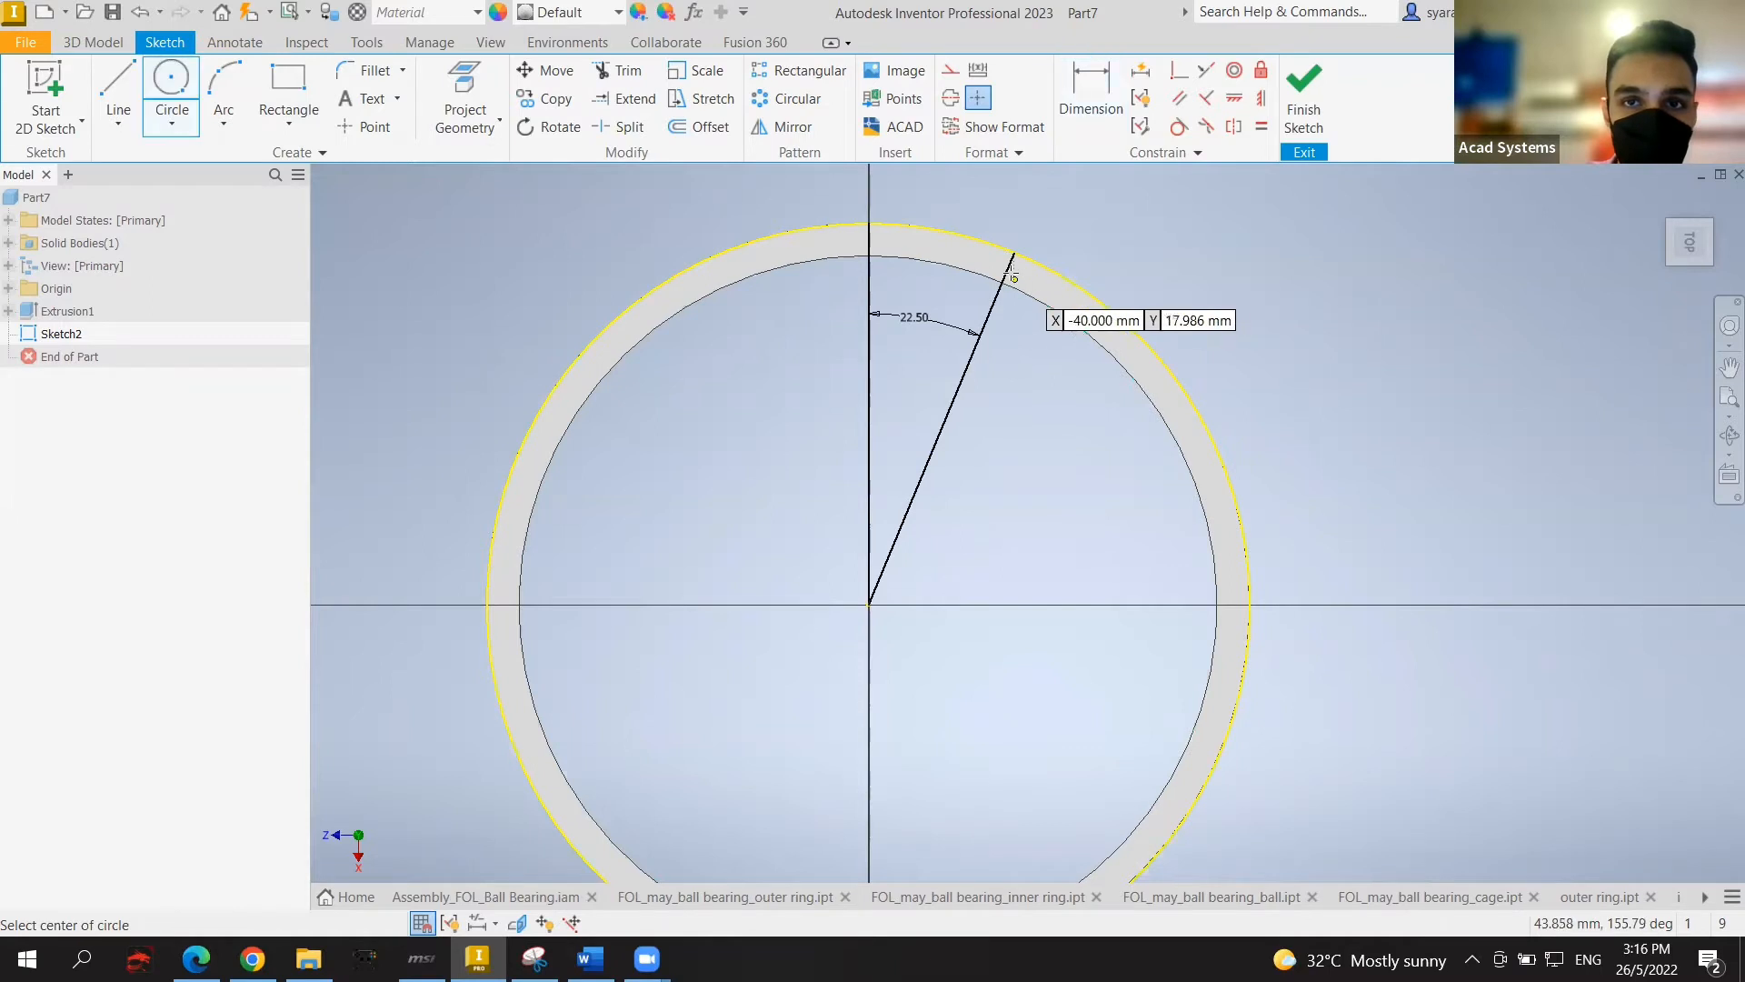
pyautogui.scroll(-3, 1009, 271)
pyautogui.scroll(6, 990, 255)
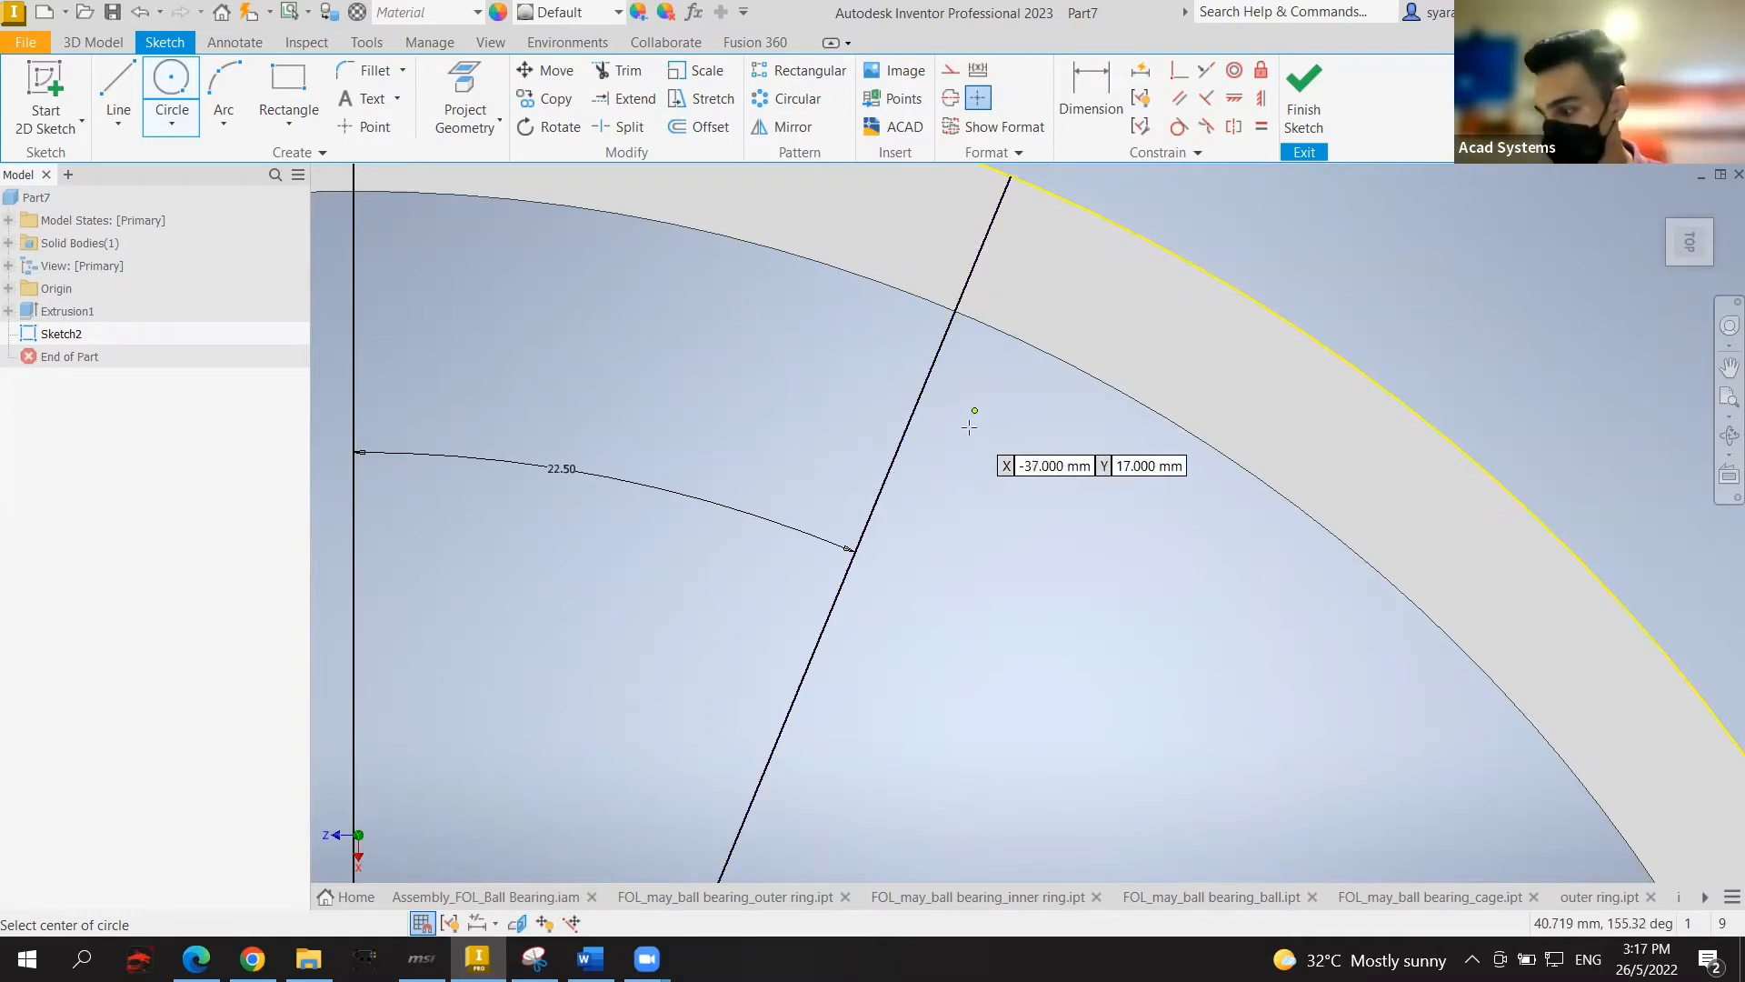
pyautogui.press('Escape')
pyautogui.scroll(3, 1041, 370)
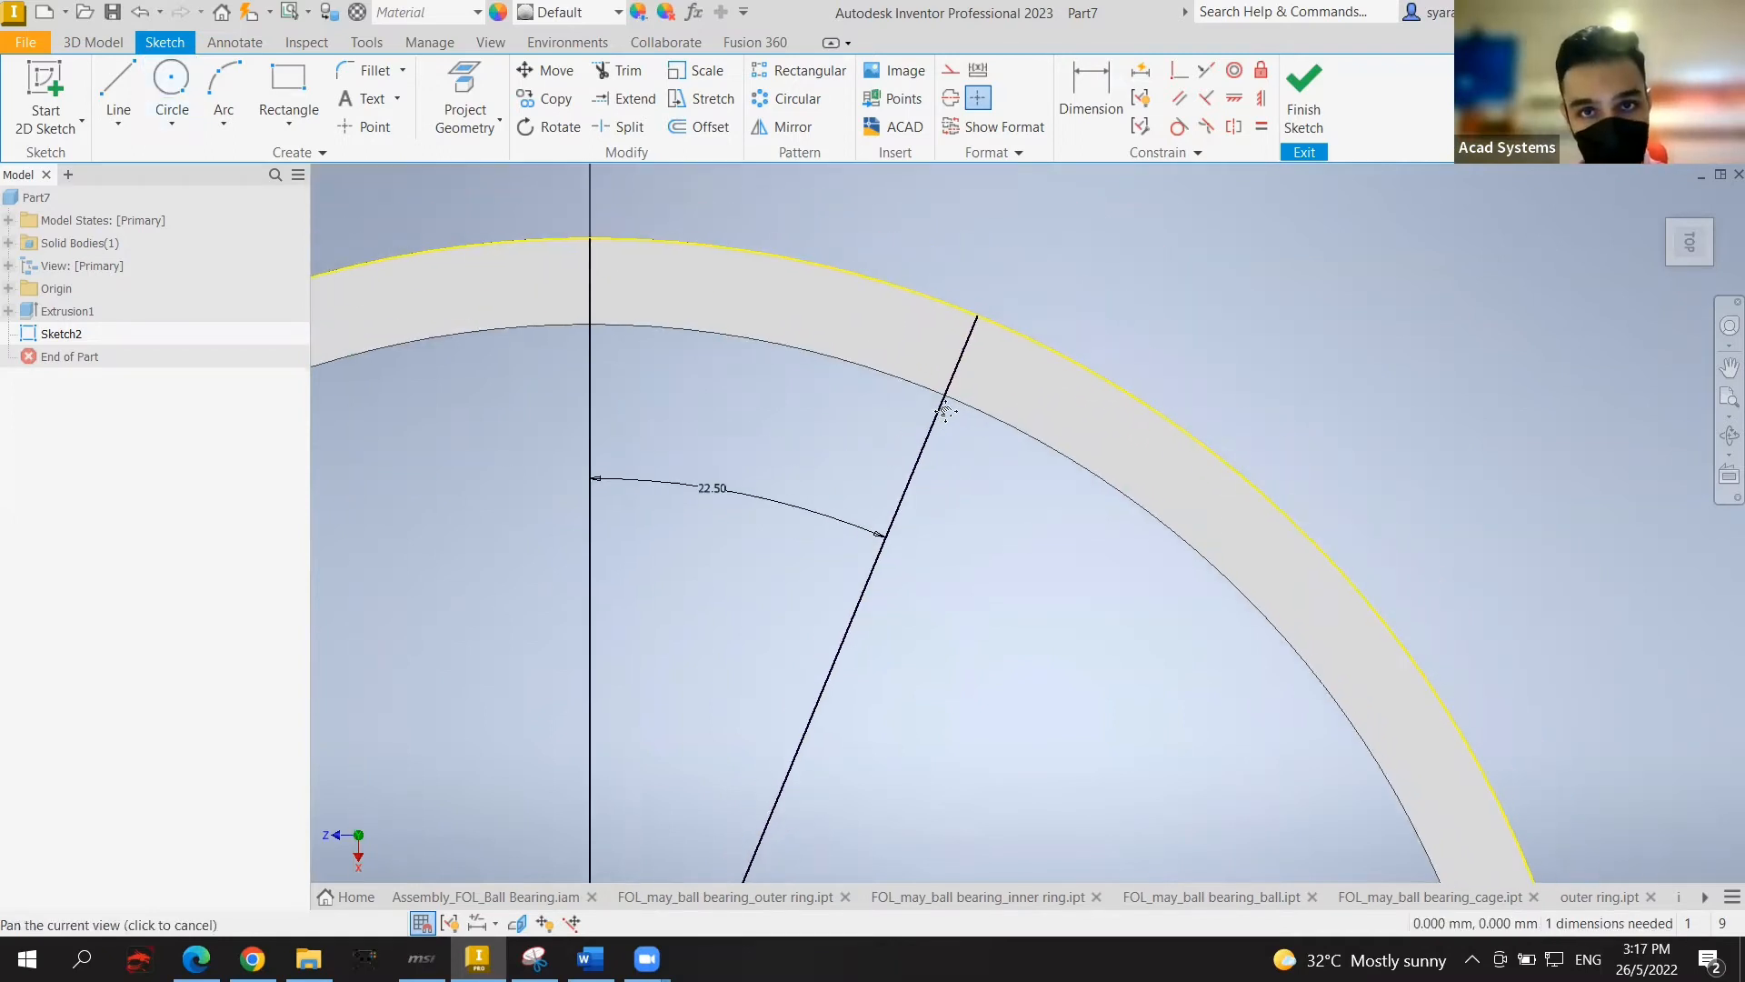
pyautogui.scroll(-2, 984, 355)
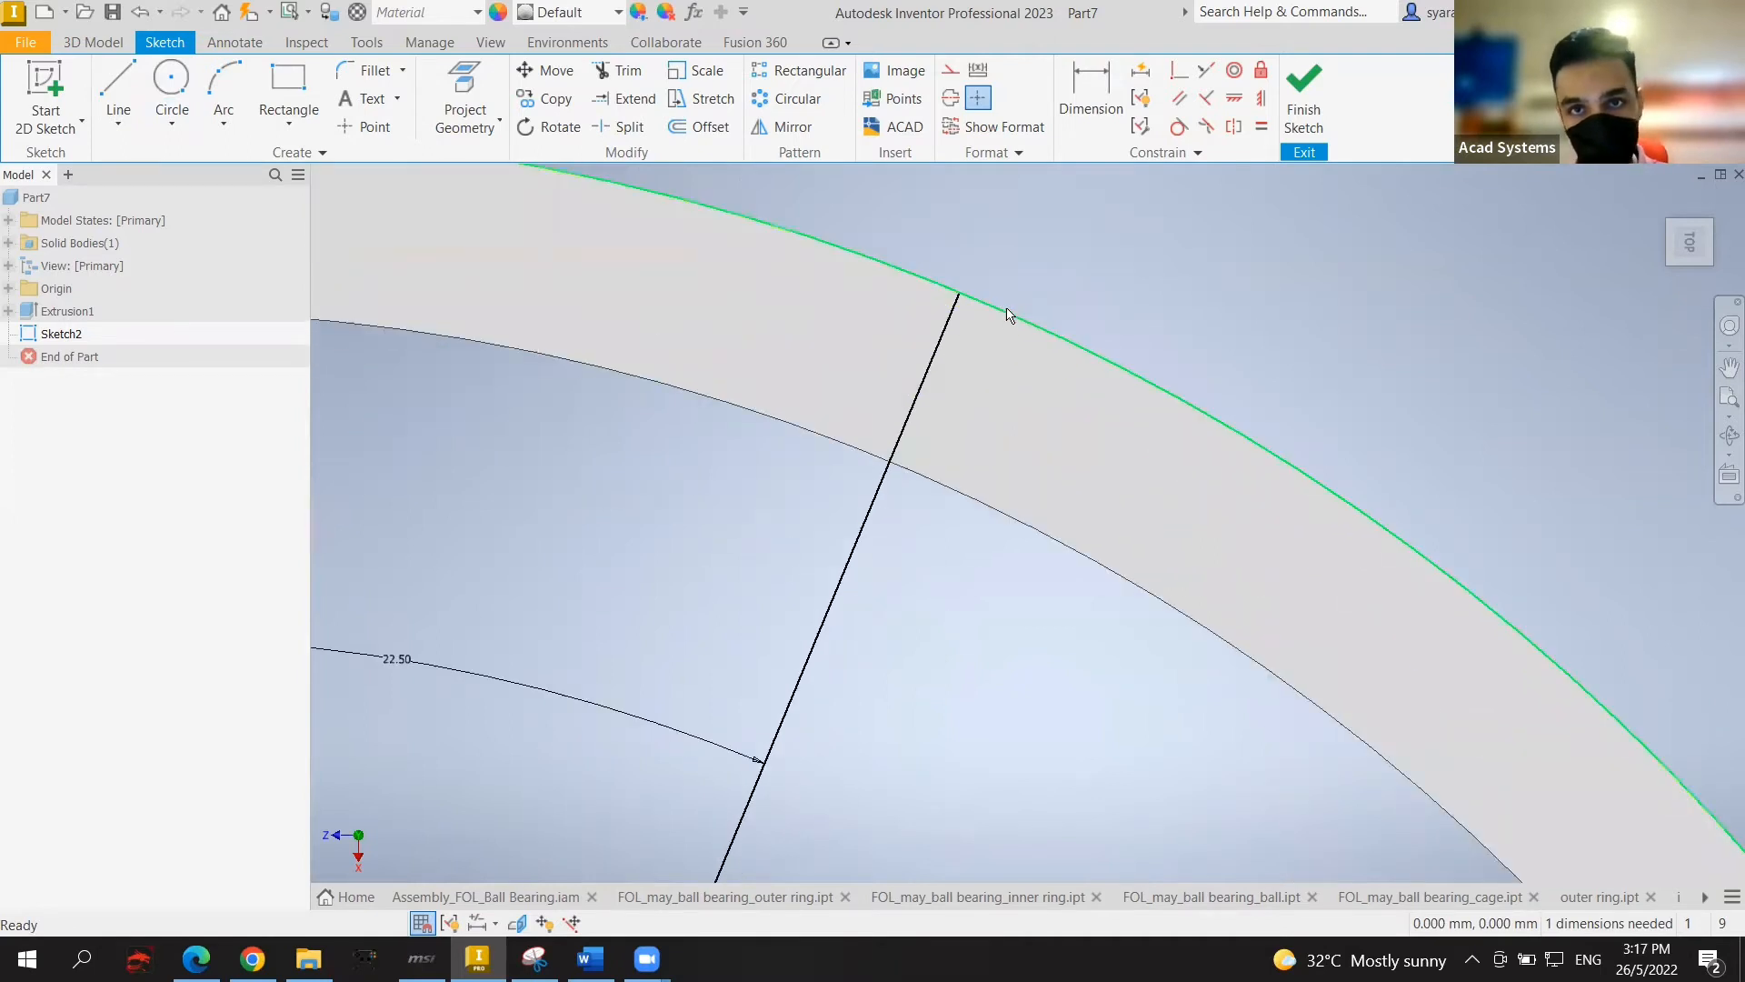
pyautogui.click(1007, 316)
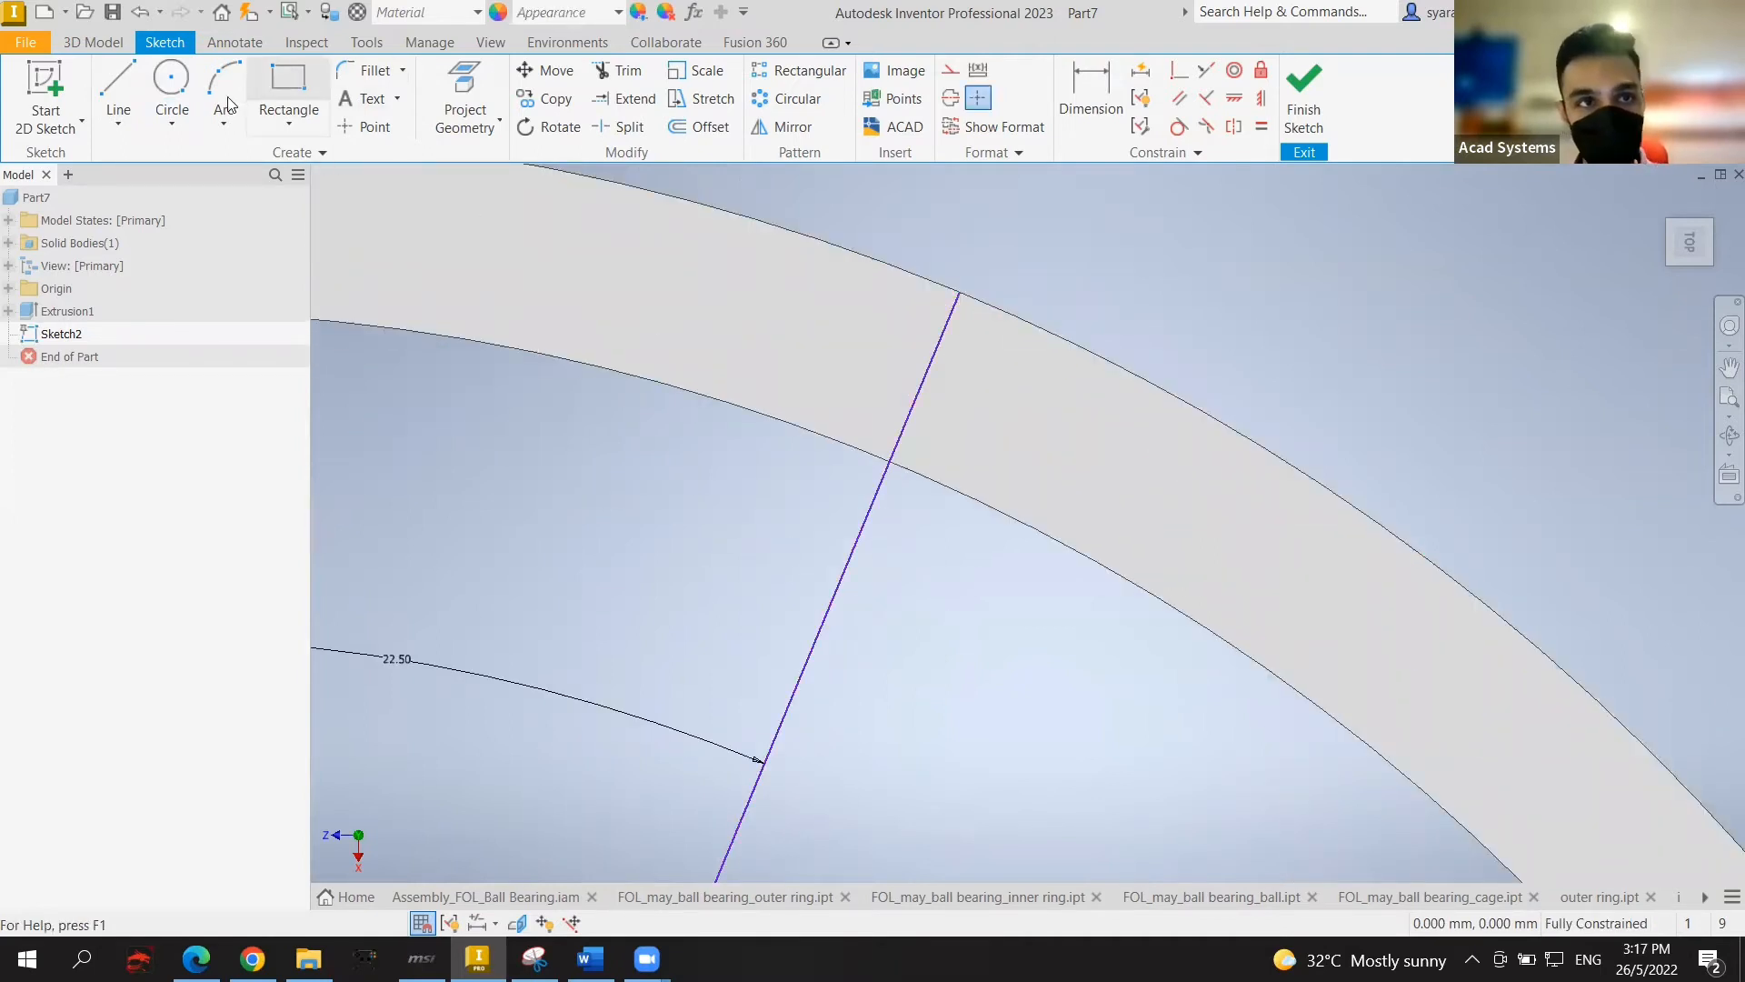
pyautogui.click(172, 86)
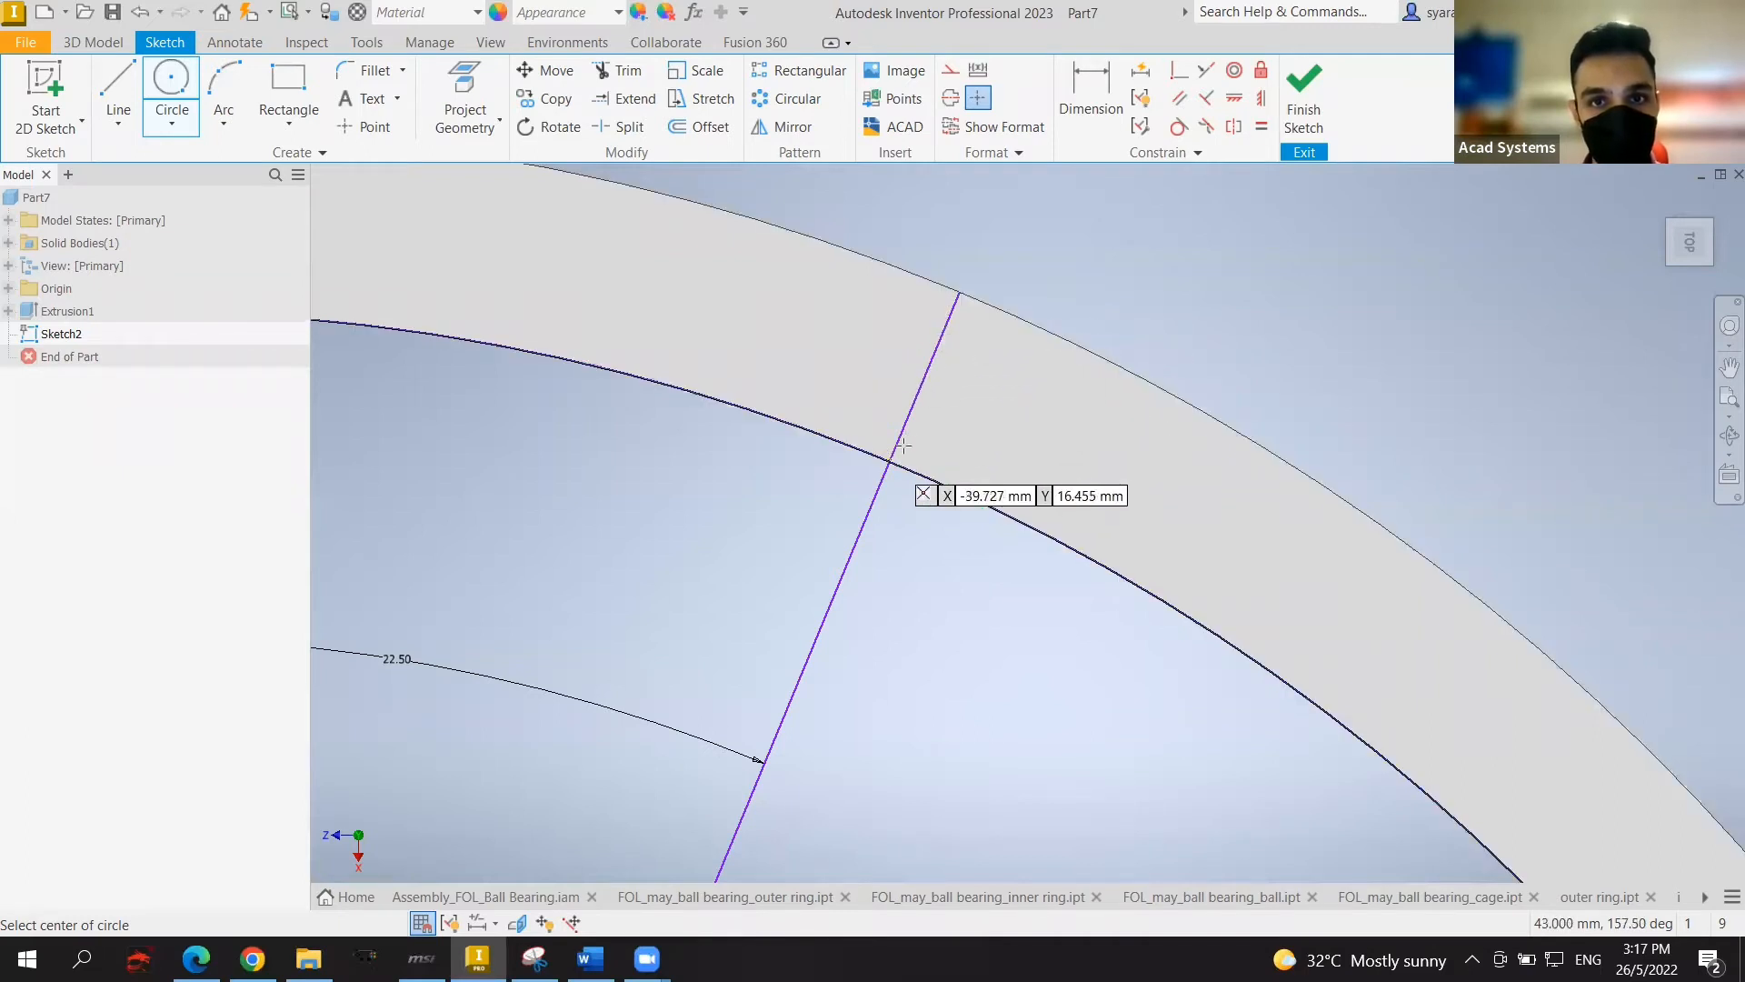
# Step: Try circles centred on the ring centre, sized to the outer and inner ring edges
pyautogui.scroll(-5, 1046, 337)
pyautogui.press('Escape')
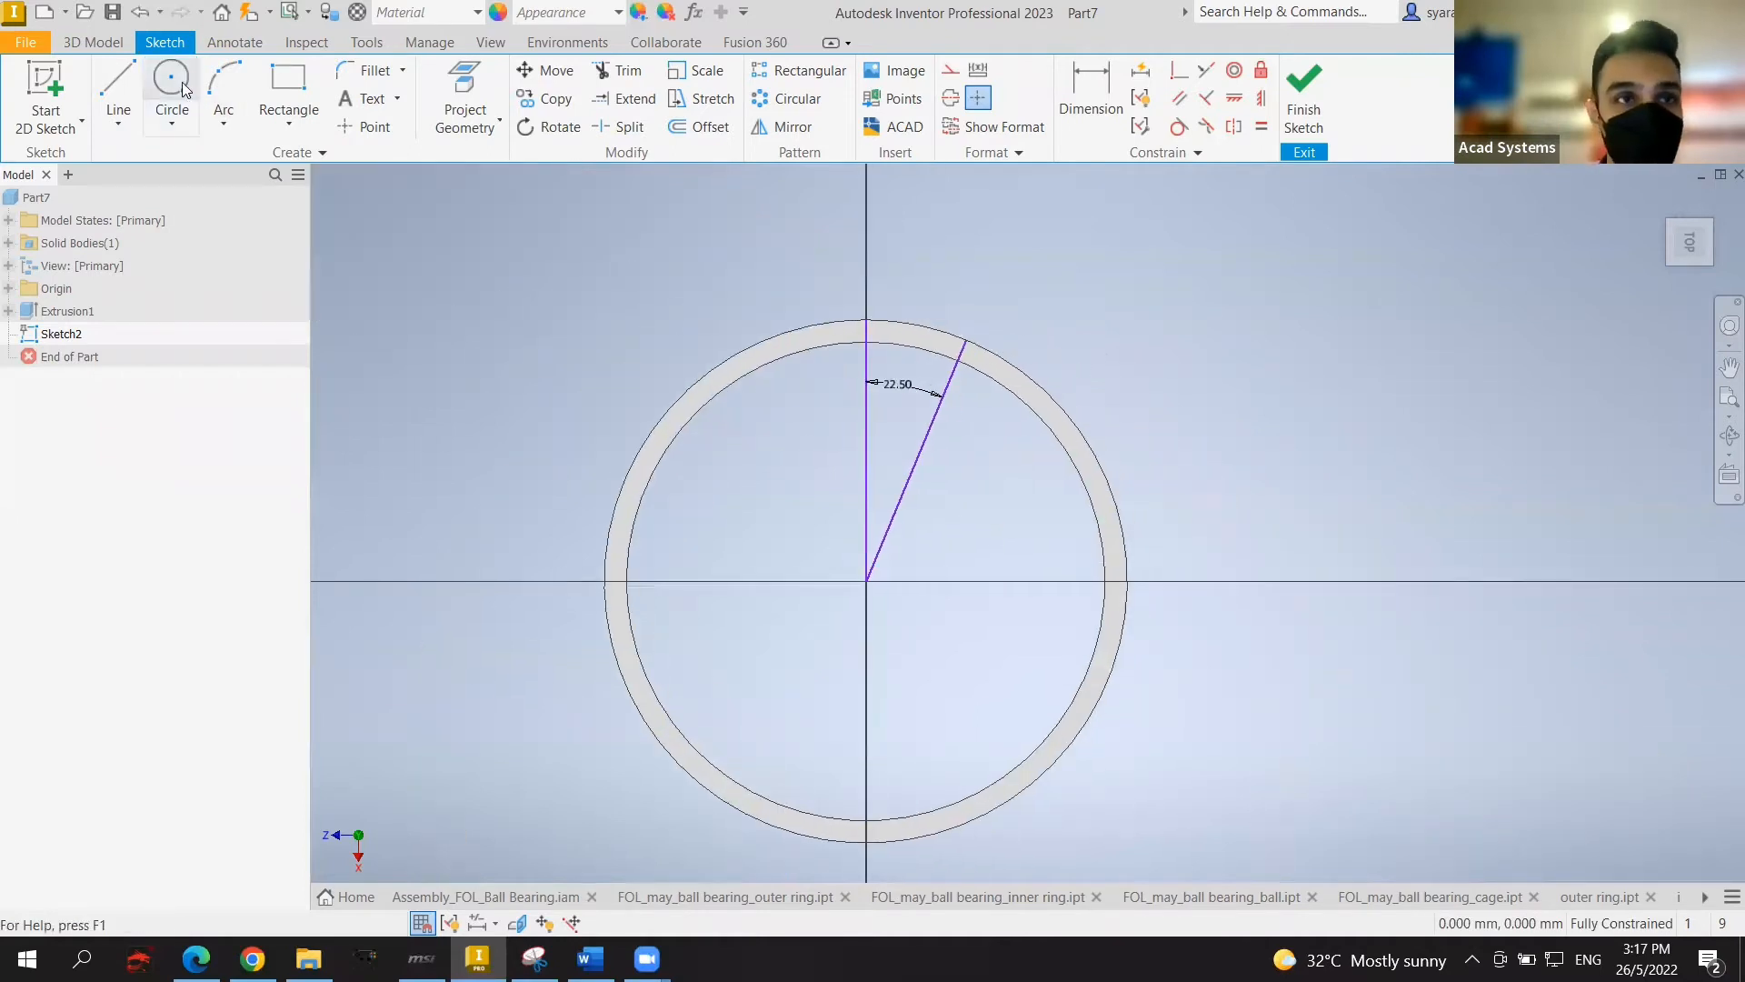
pyautogui.click(185, 88)
pyautogui.click(865, 580)
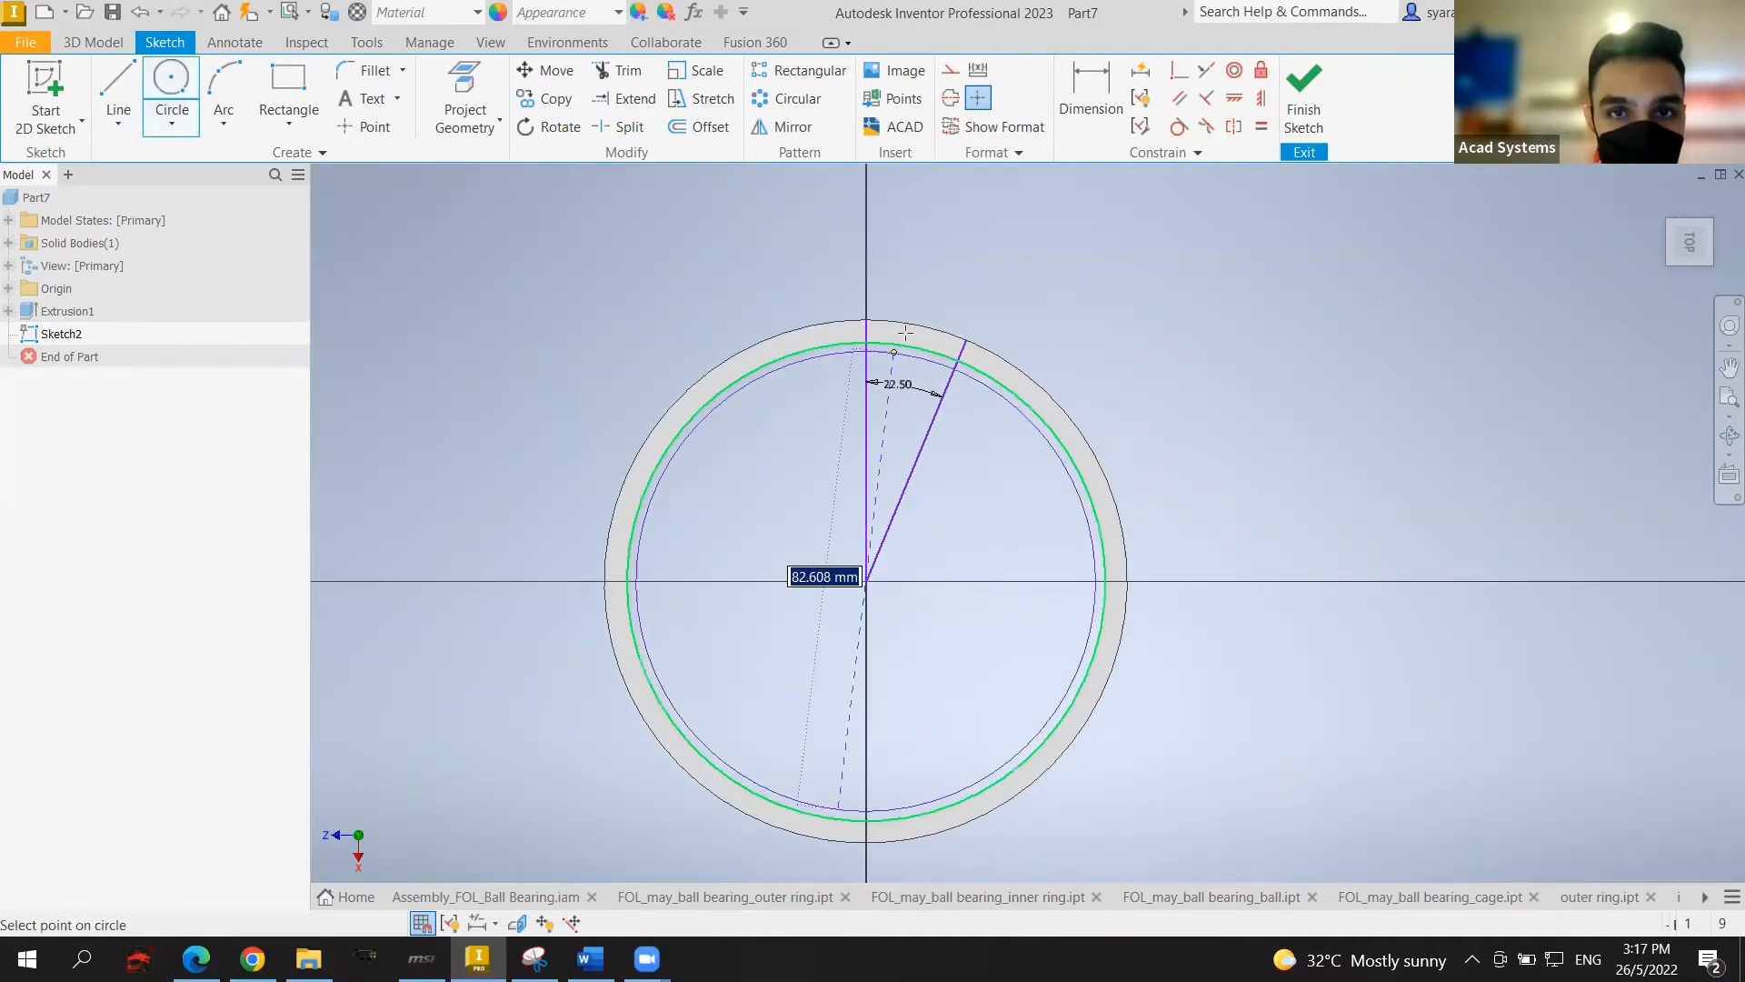
pyautogui.click(892, 324)
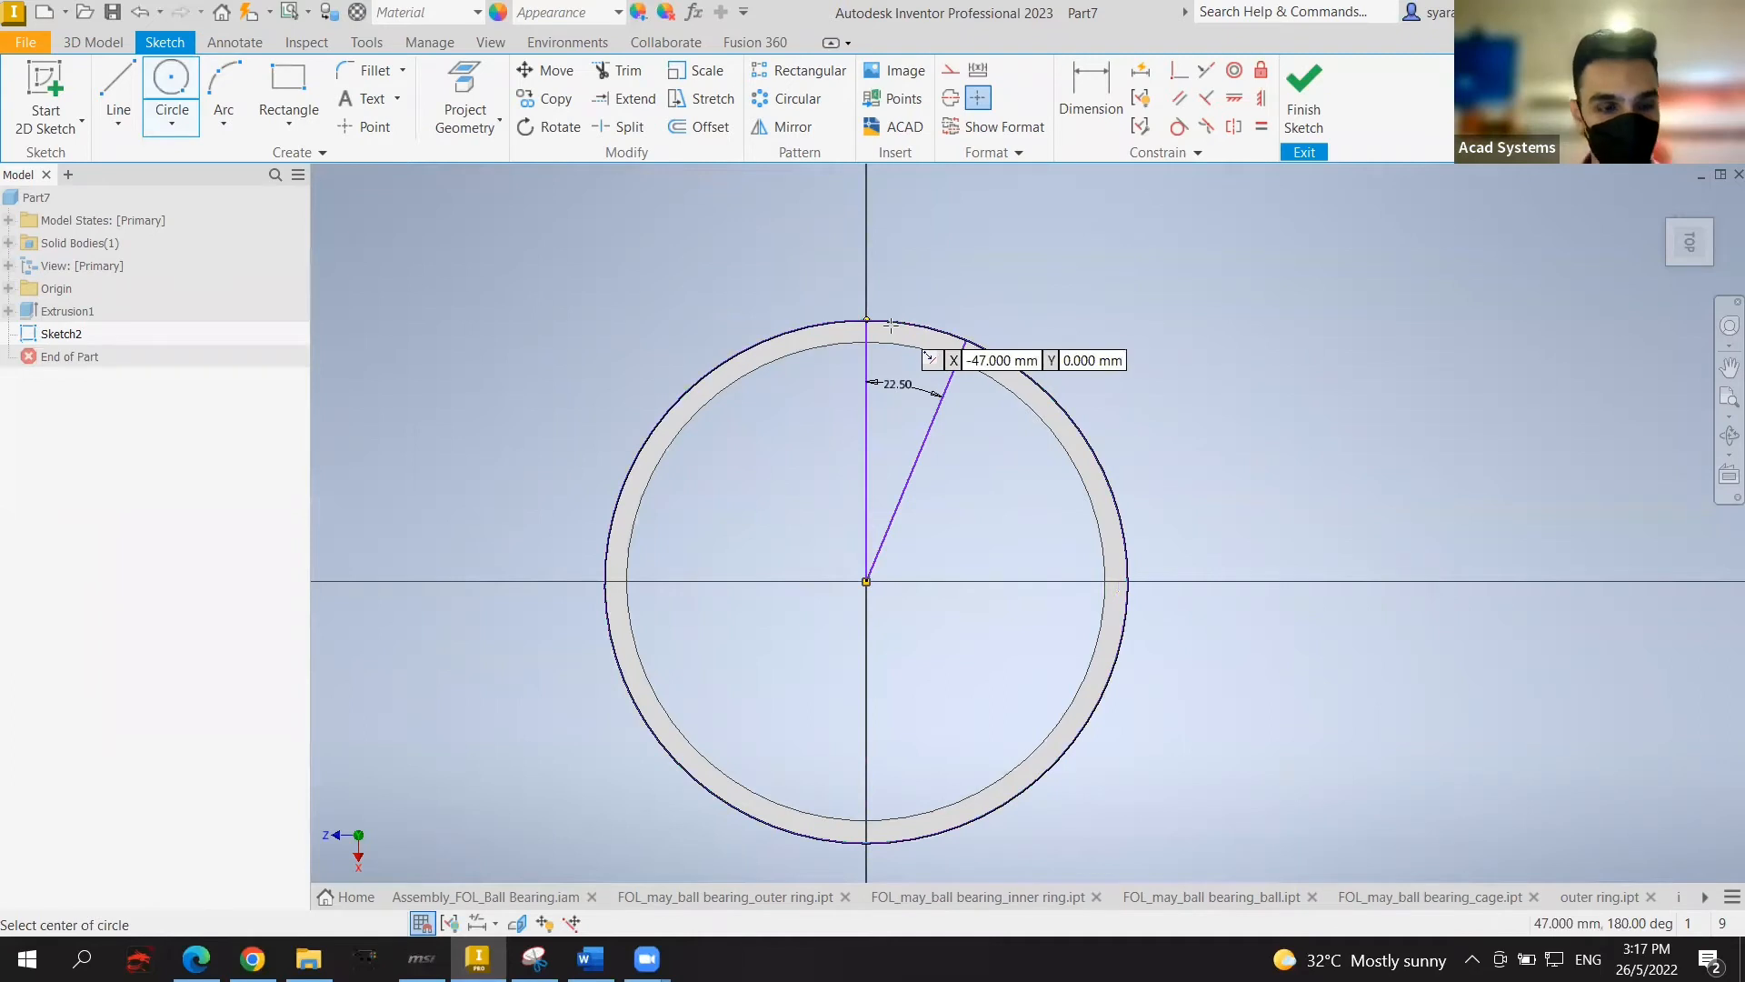
pyautogui.press('Escape')
pyautogui.click(171, 84)
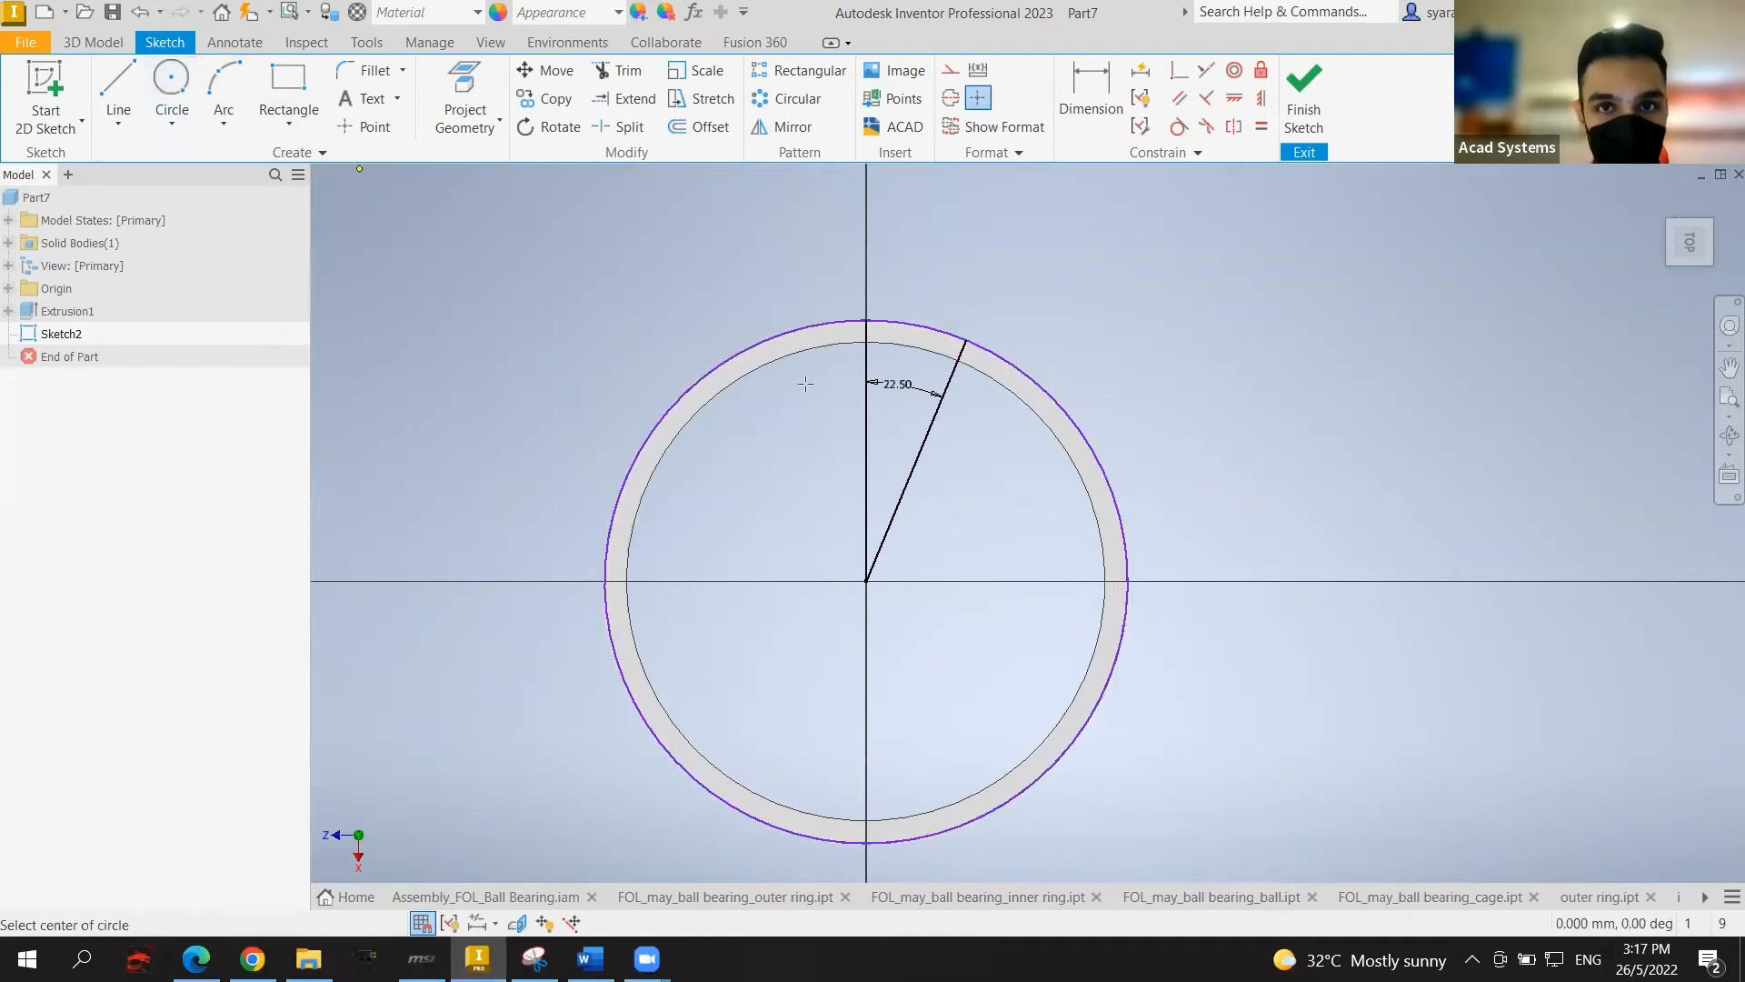
pyautogui.click(867, 579)
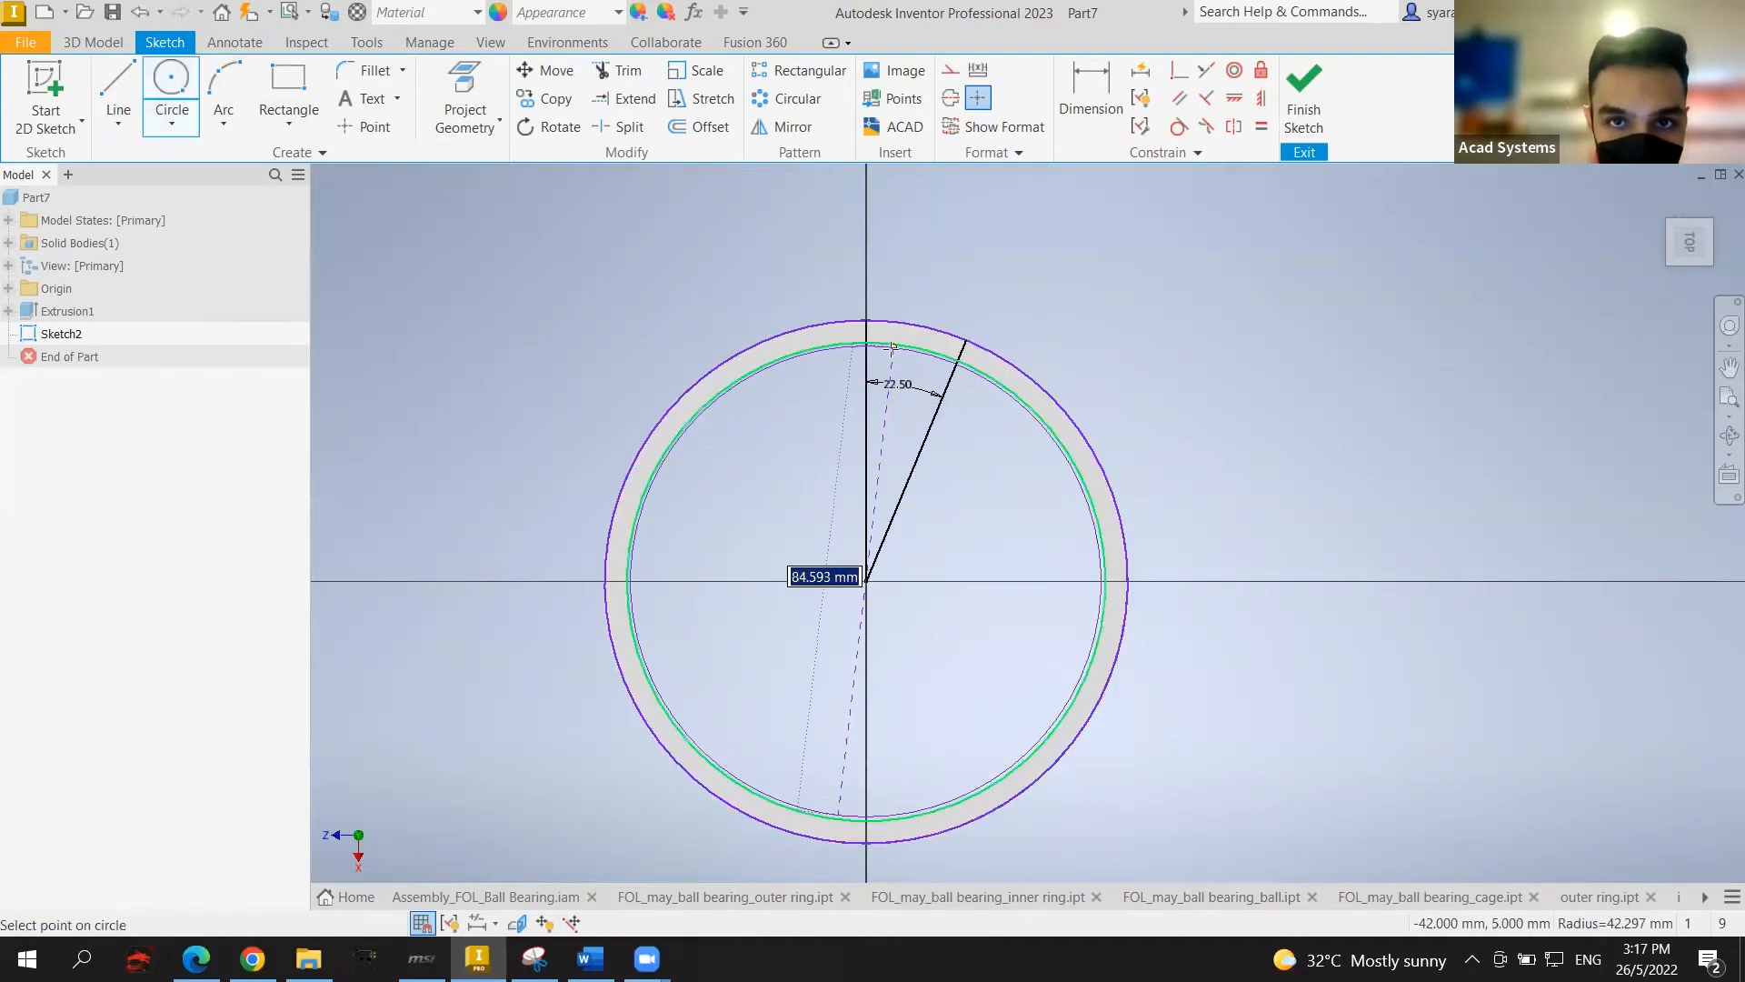
pyautogui.click(867, 346)
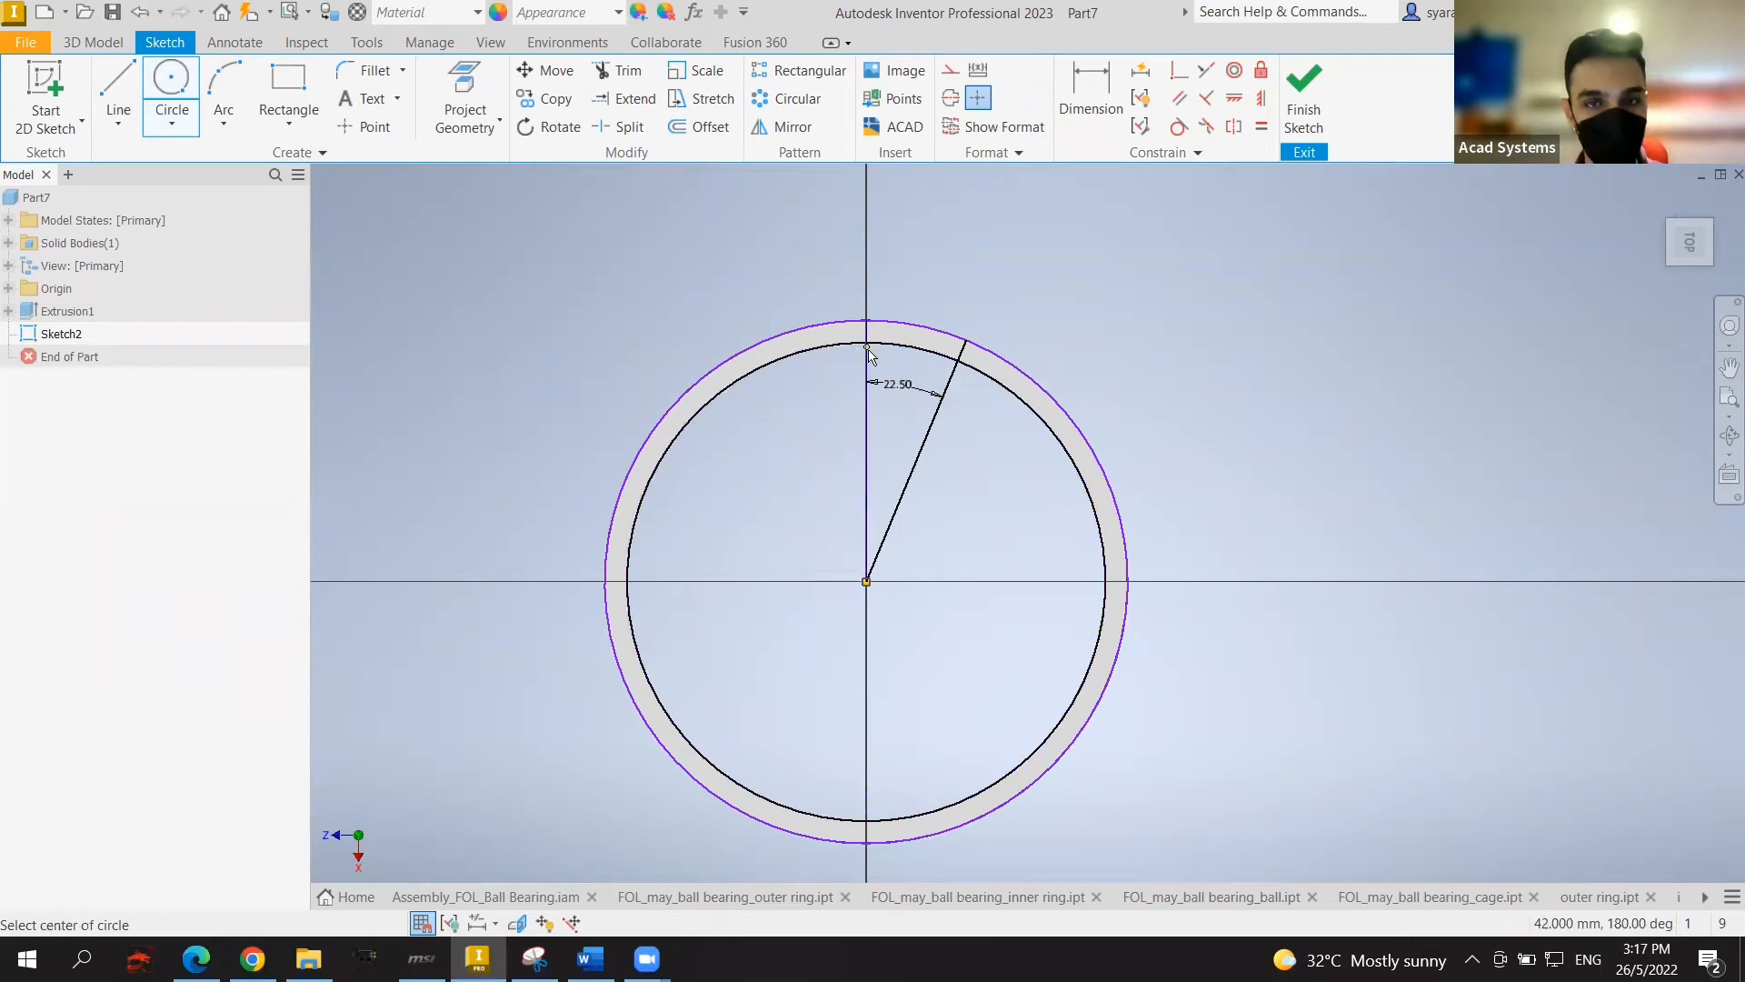
pyautogui.scroll(2, 964, 338)
pyautogui.press('Escape')
pyautogui.scroll(-6, 974, 318)
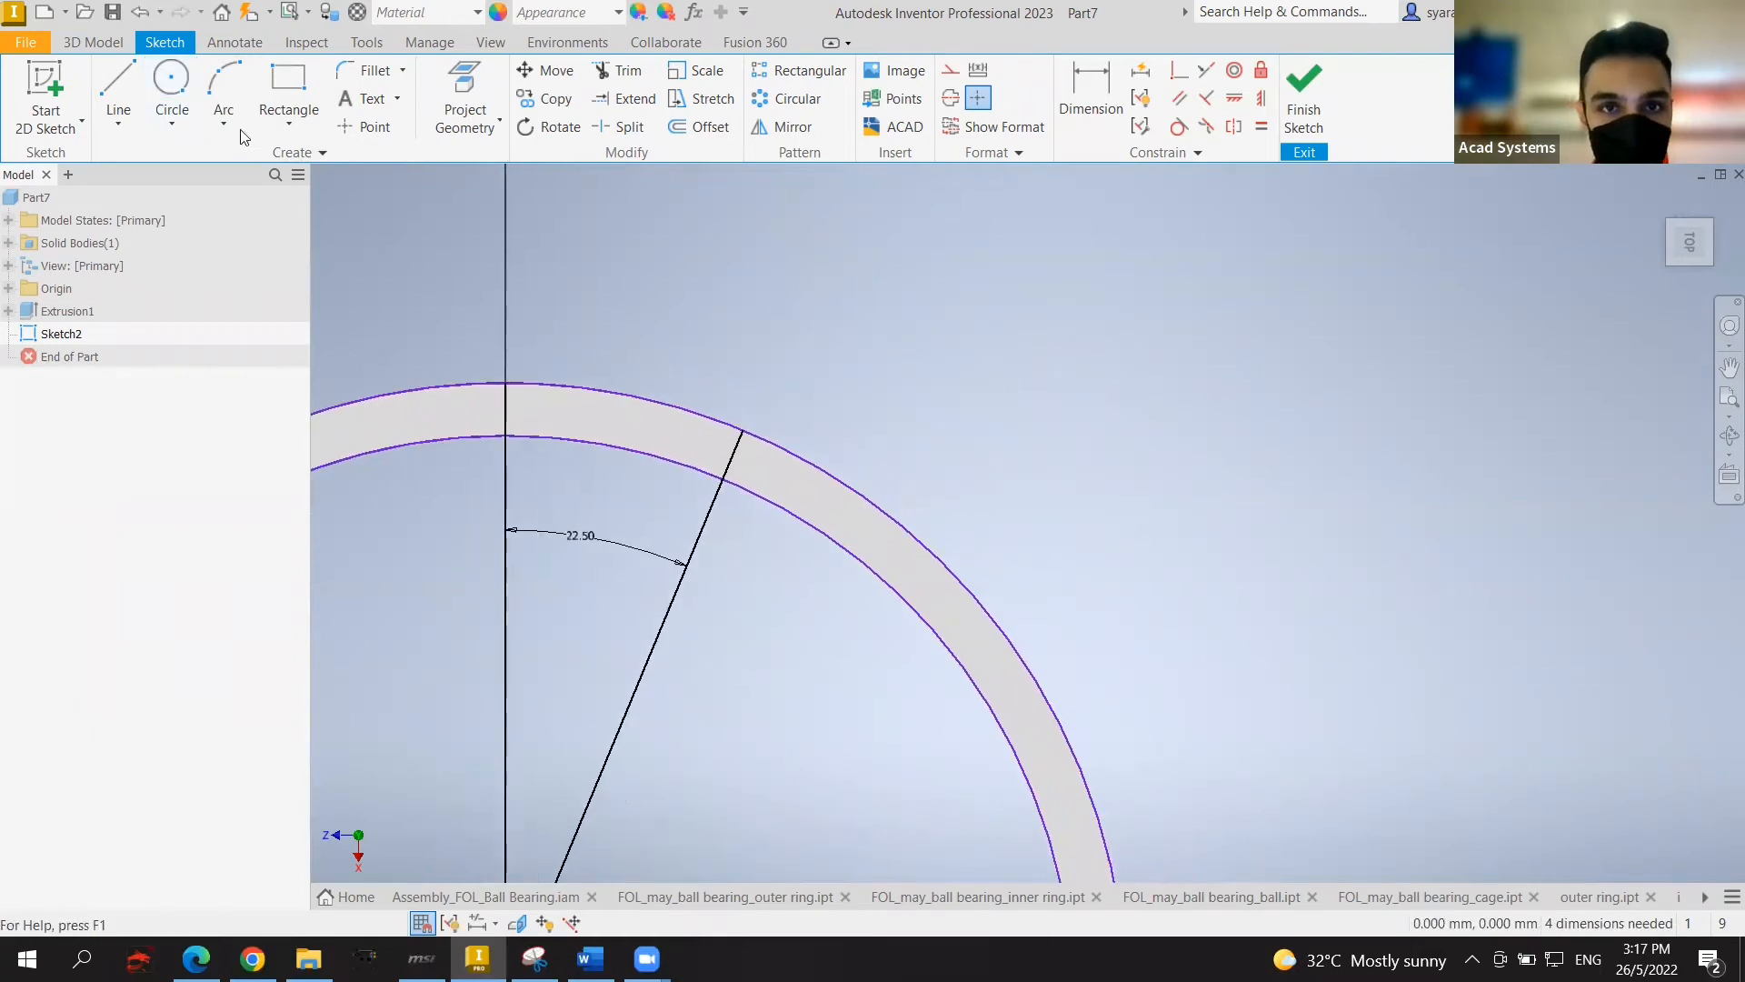
# Step: Place a 2 mm circle where the radial line meets the ring, then undo it
pyautogui.click(171, 91)
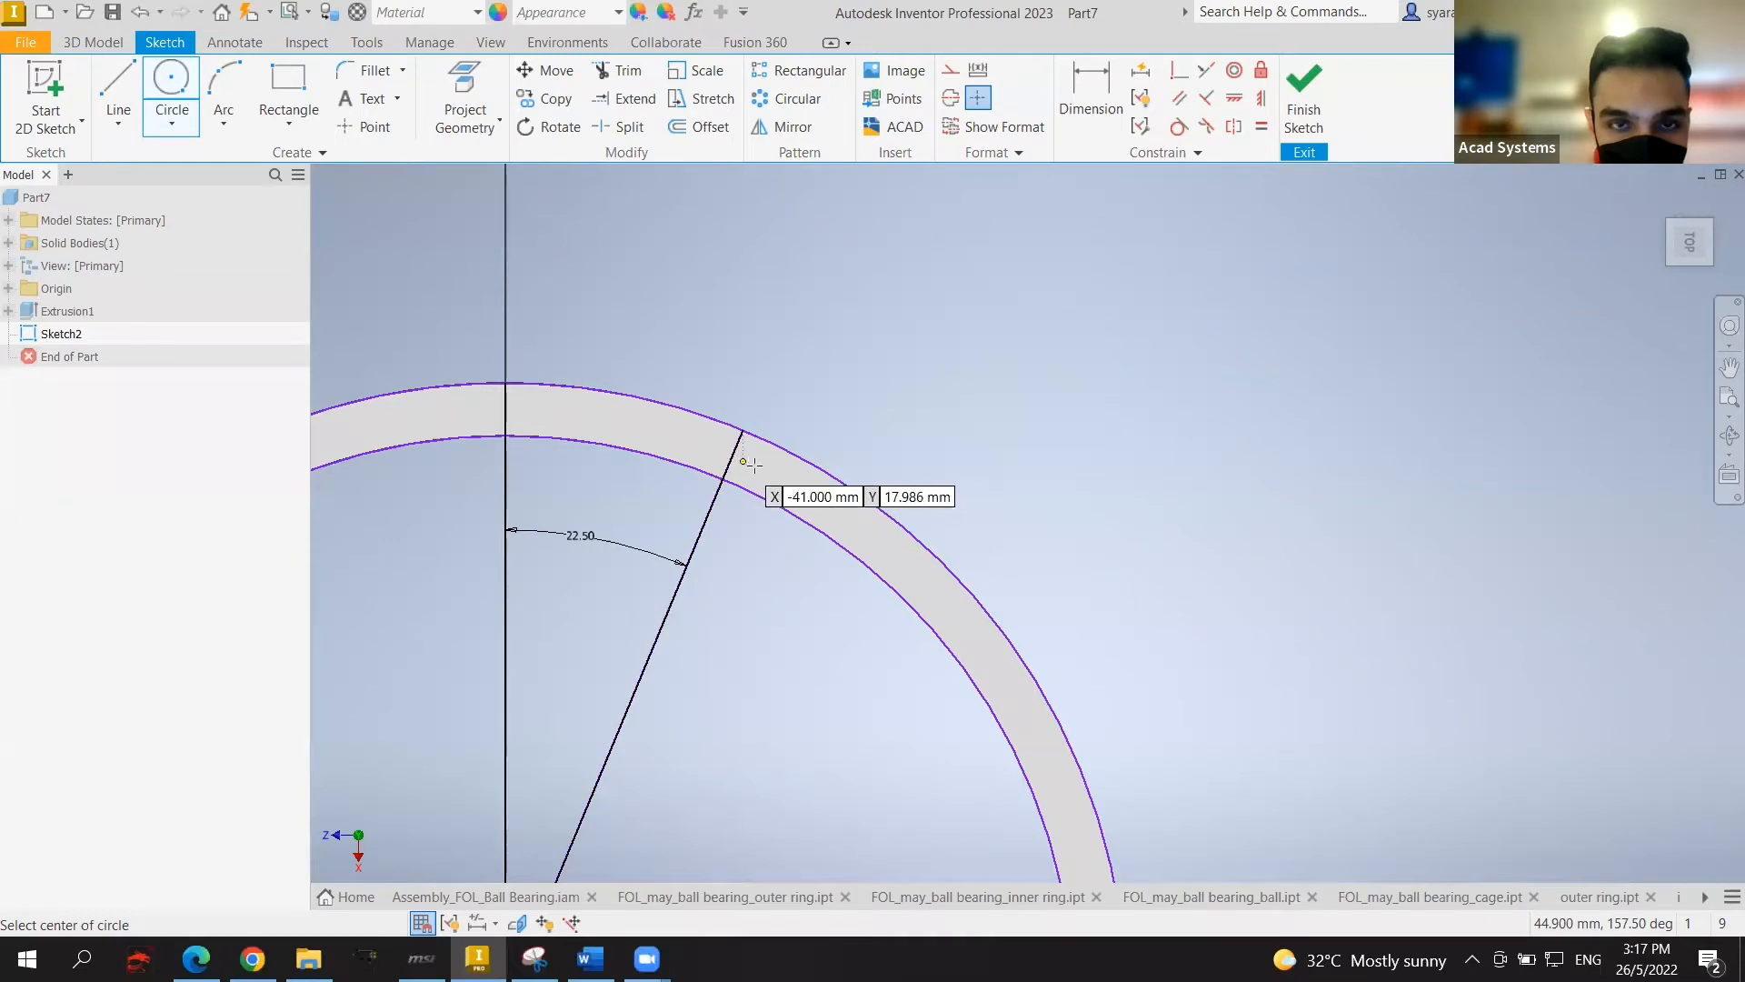
pyautogui.scroll(2, 736, 455)
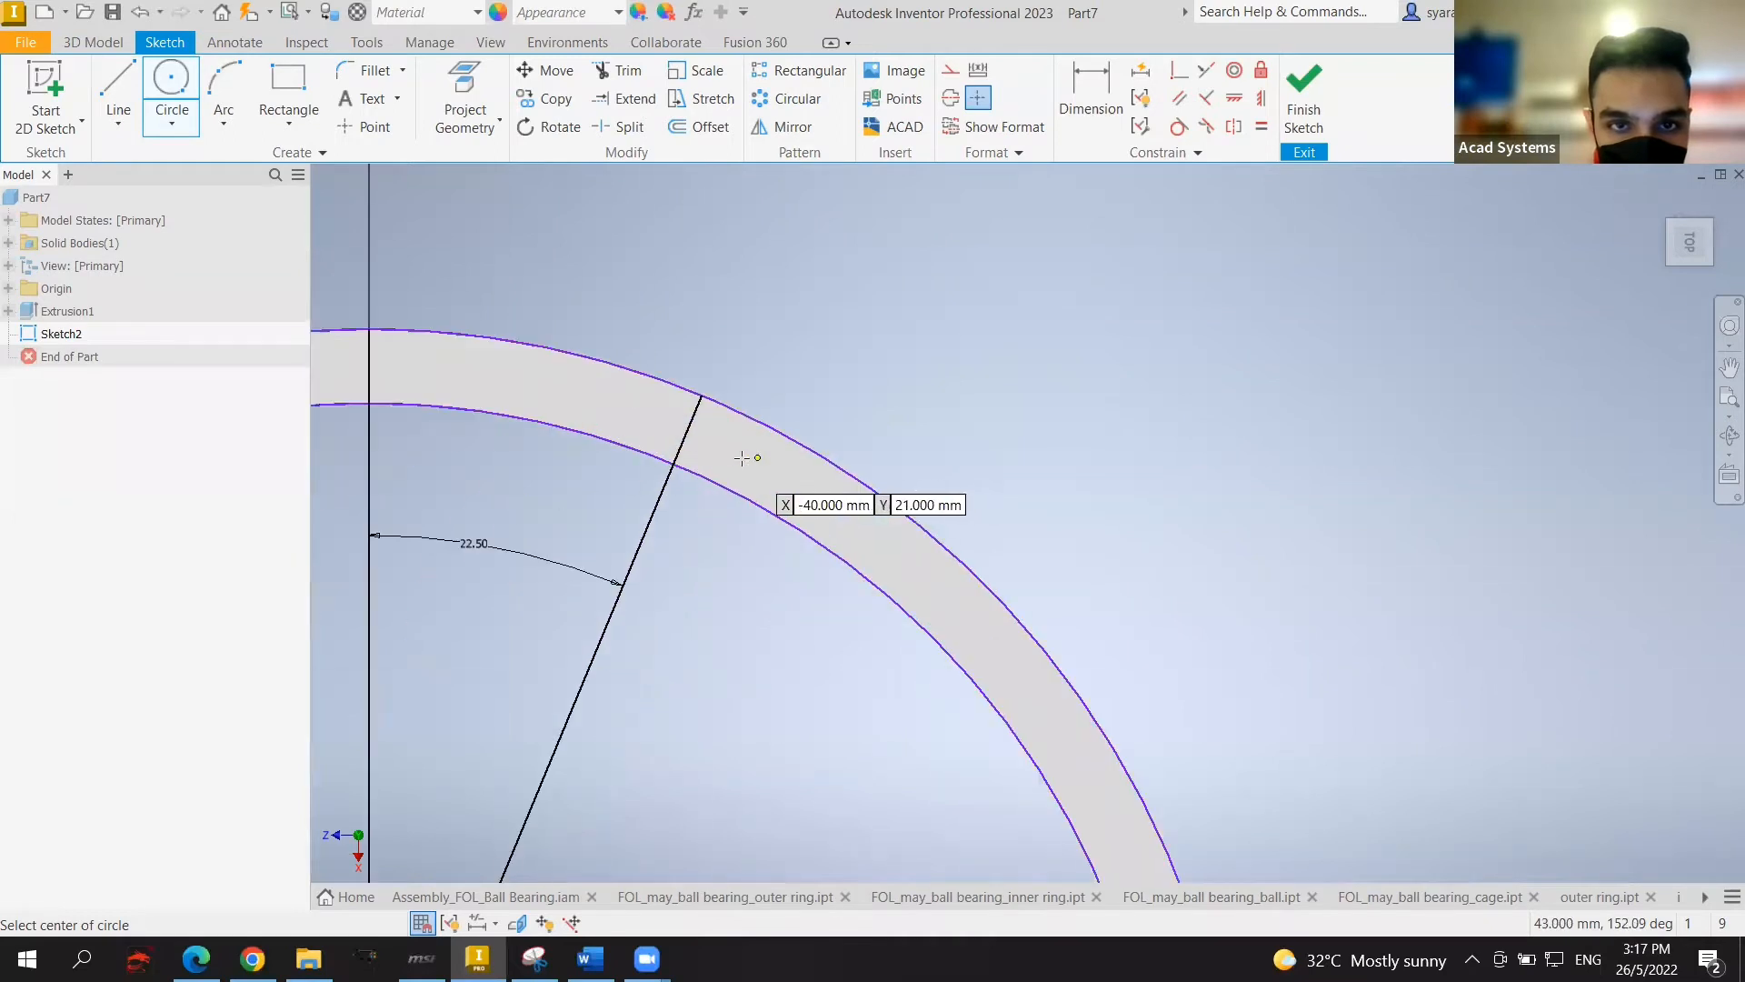
pyautogui.click(684, 438)
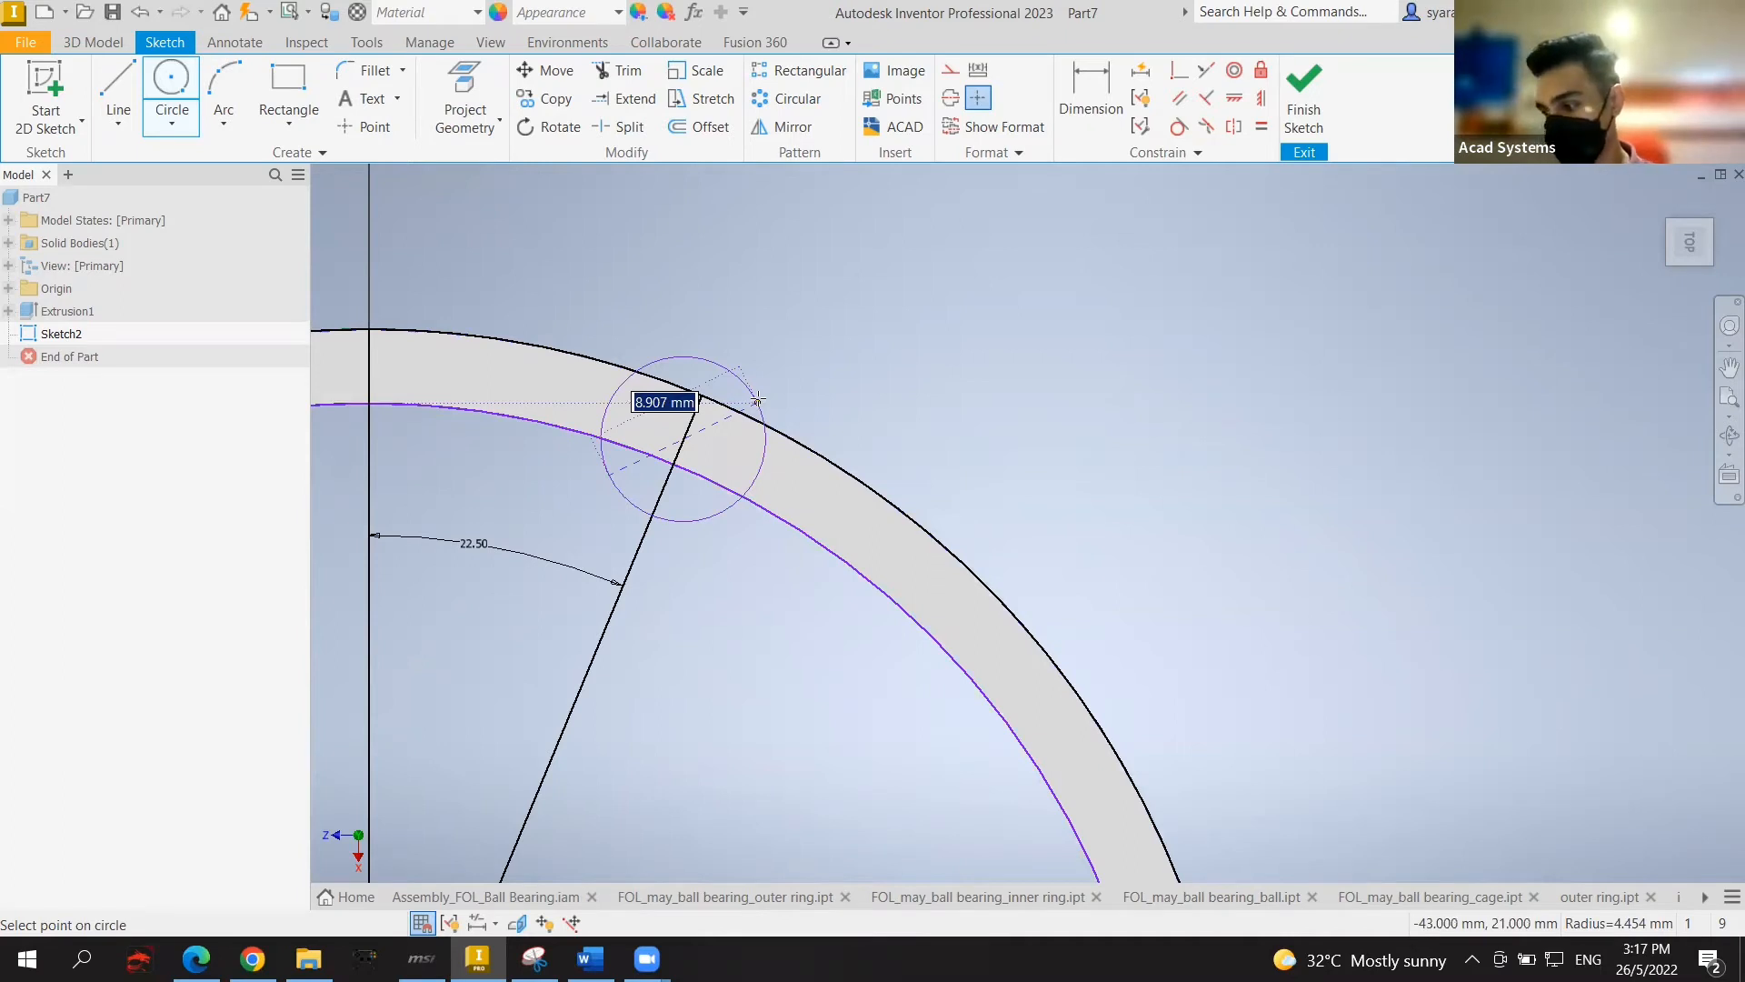
pyautogui.write('2')
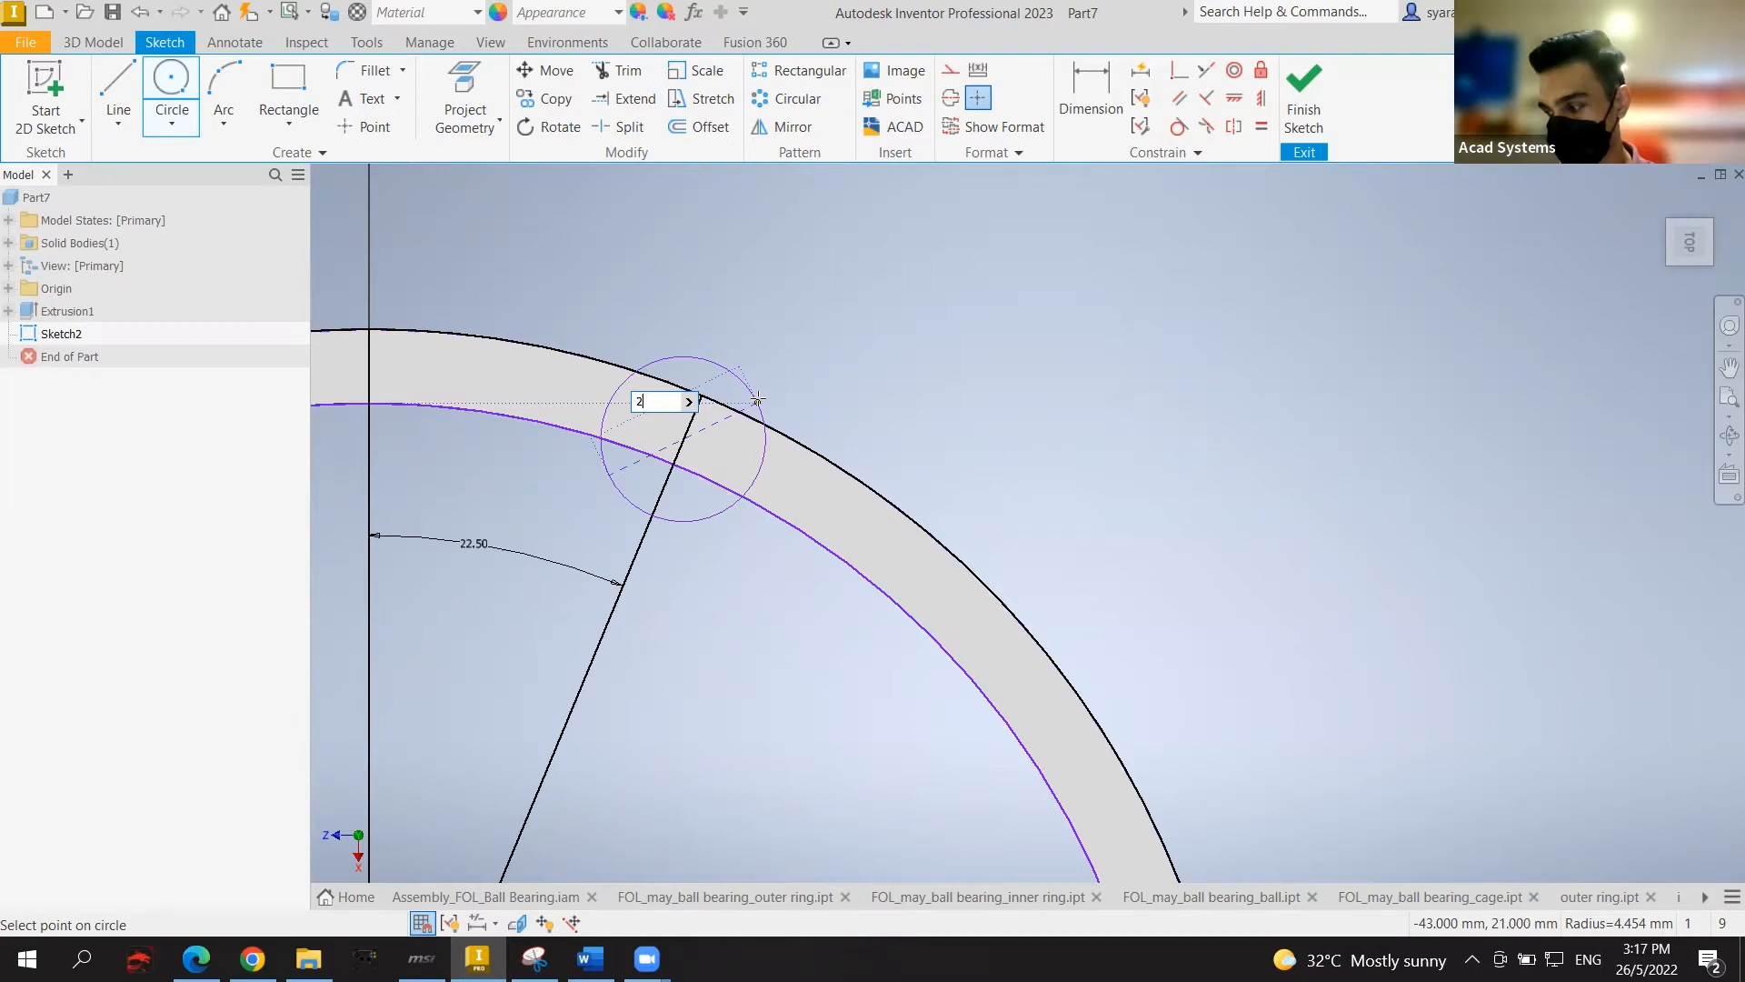
pyautogui.press('Return')
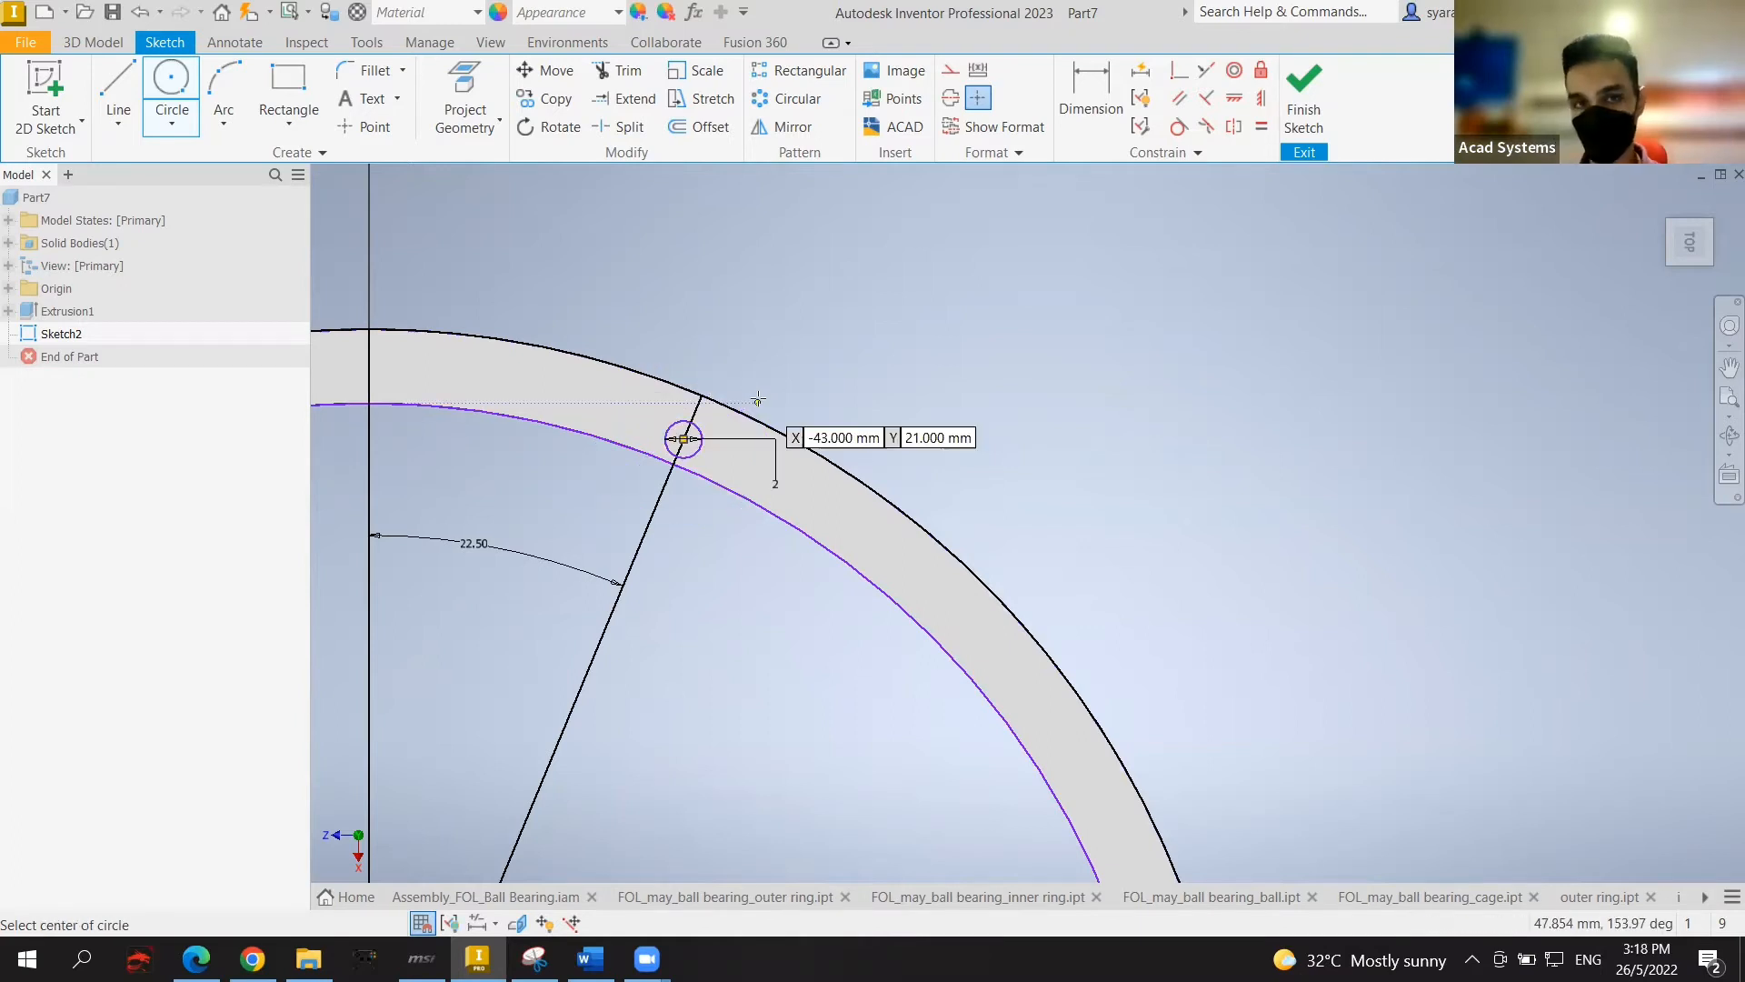
pyautogui.press('Escape')
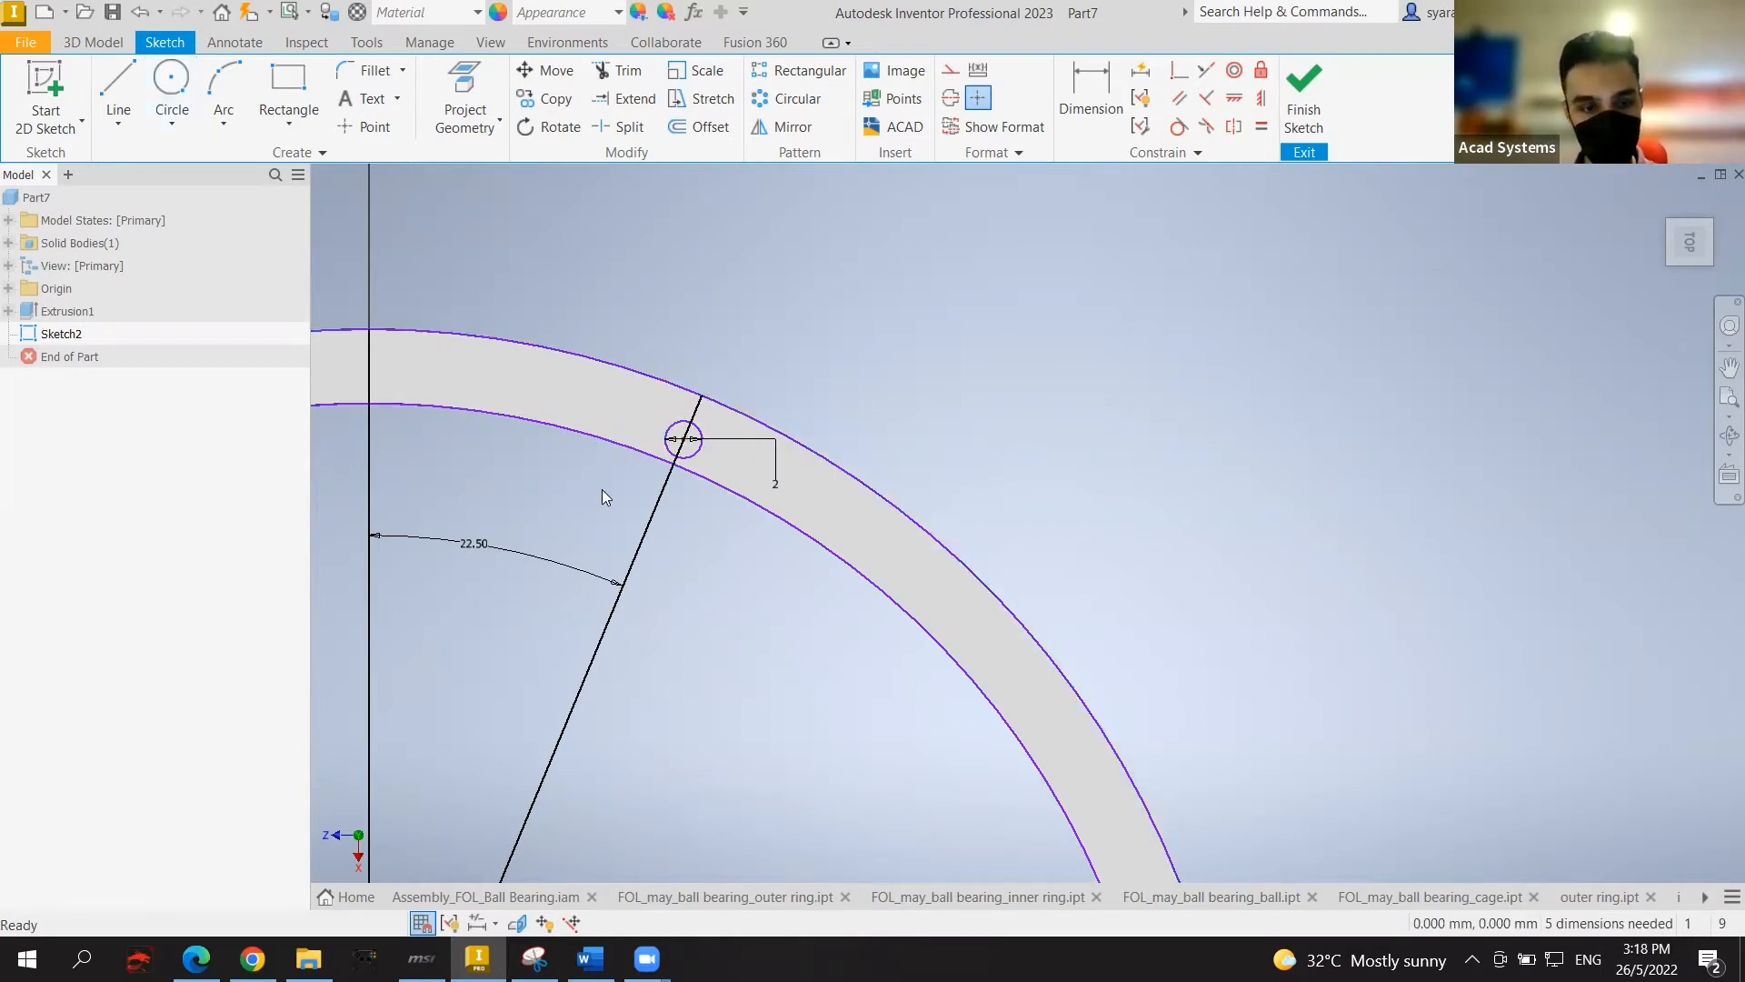
pyautogui.hotkey('ctrl', 'z')
pyautogui.scroll(-3, 977, 478)
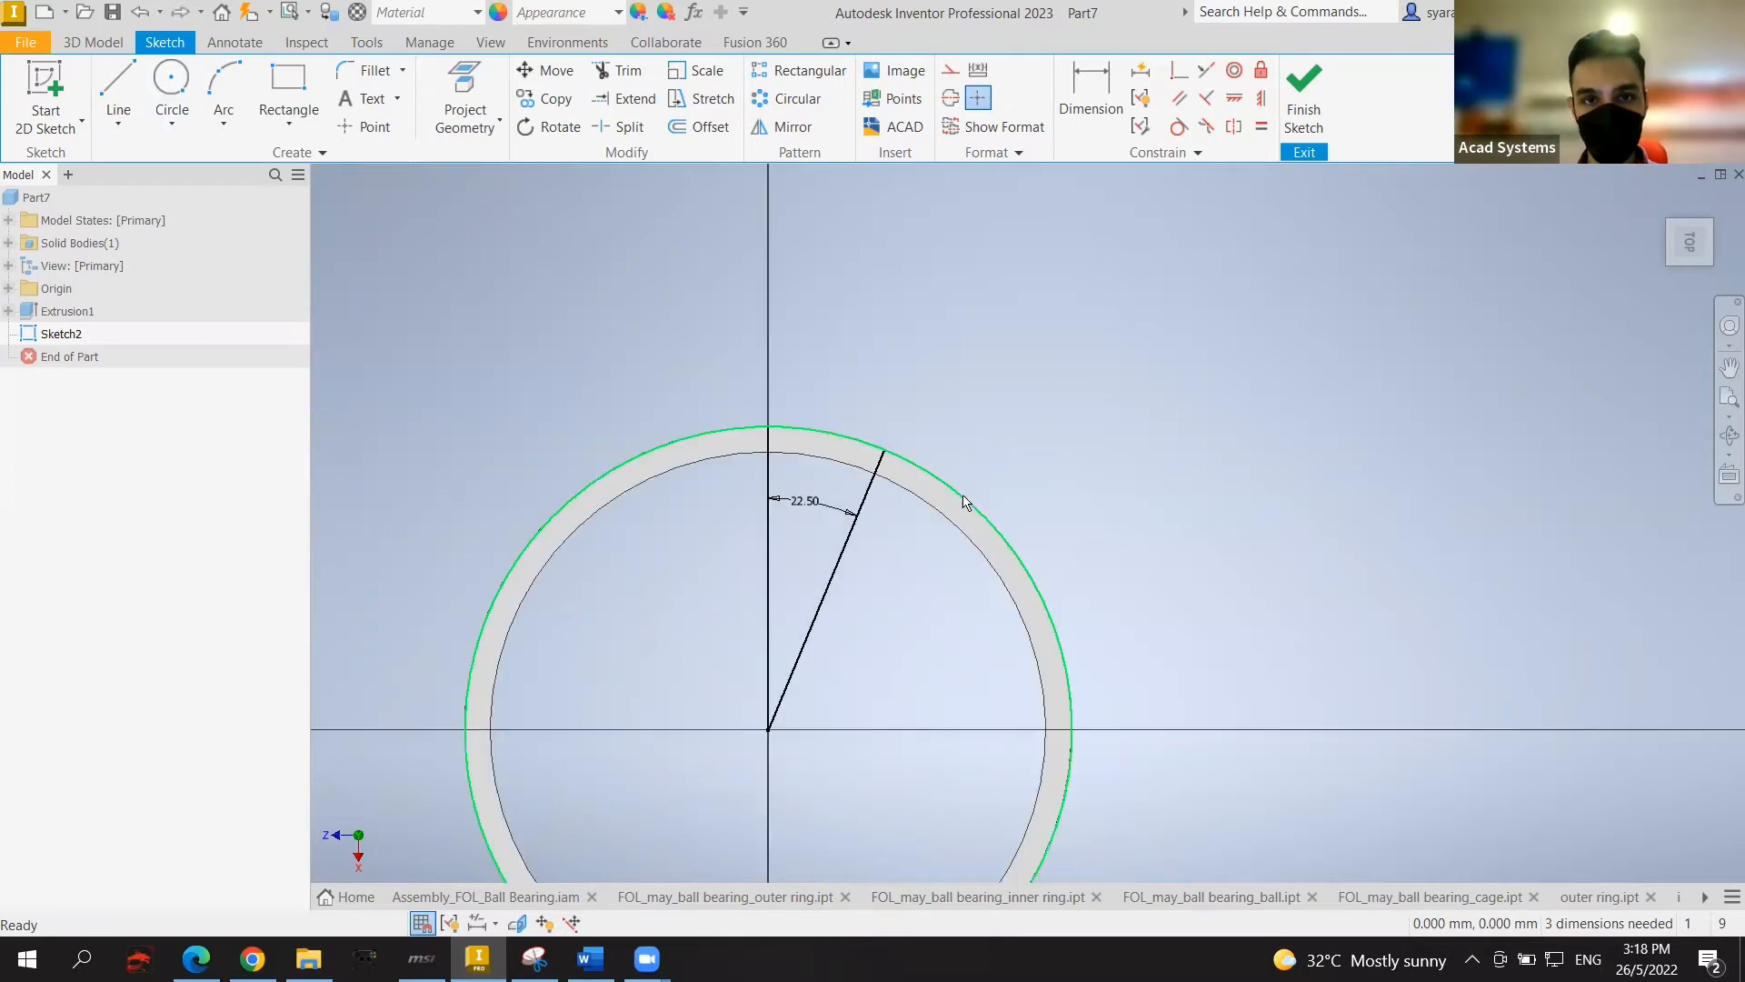
# Step: Delete the slanted radial line with its 22.50° dimension and the projected outer circle
pyautogui.scroll(3, 870, 474)
pyautogui.moveTo(818, 486); pyautogui.dragTo(873, 464, button='middle')
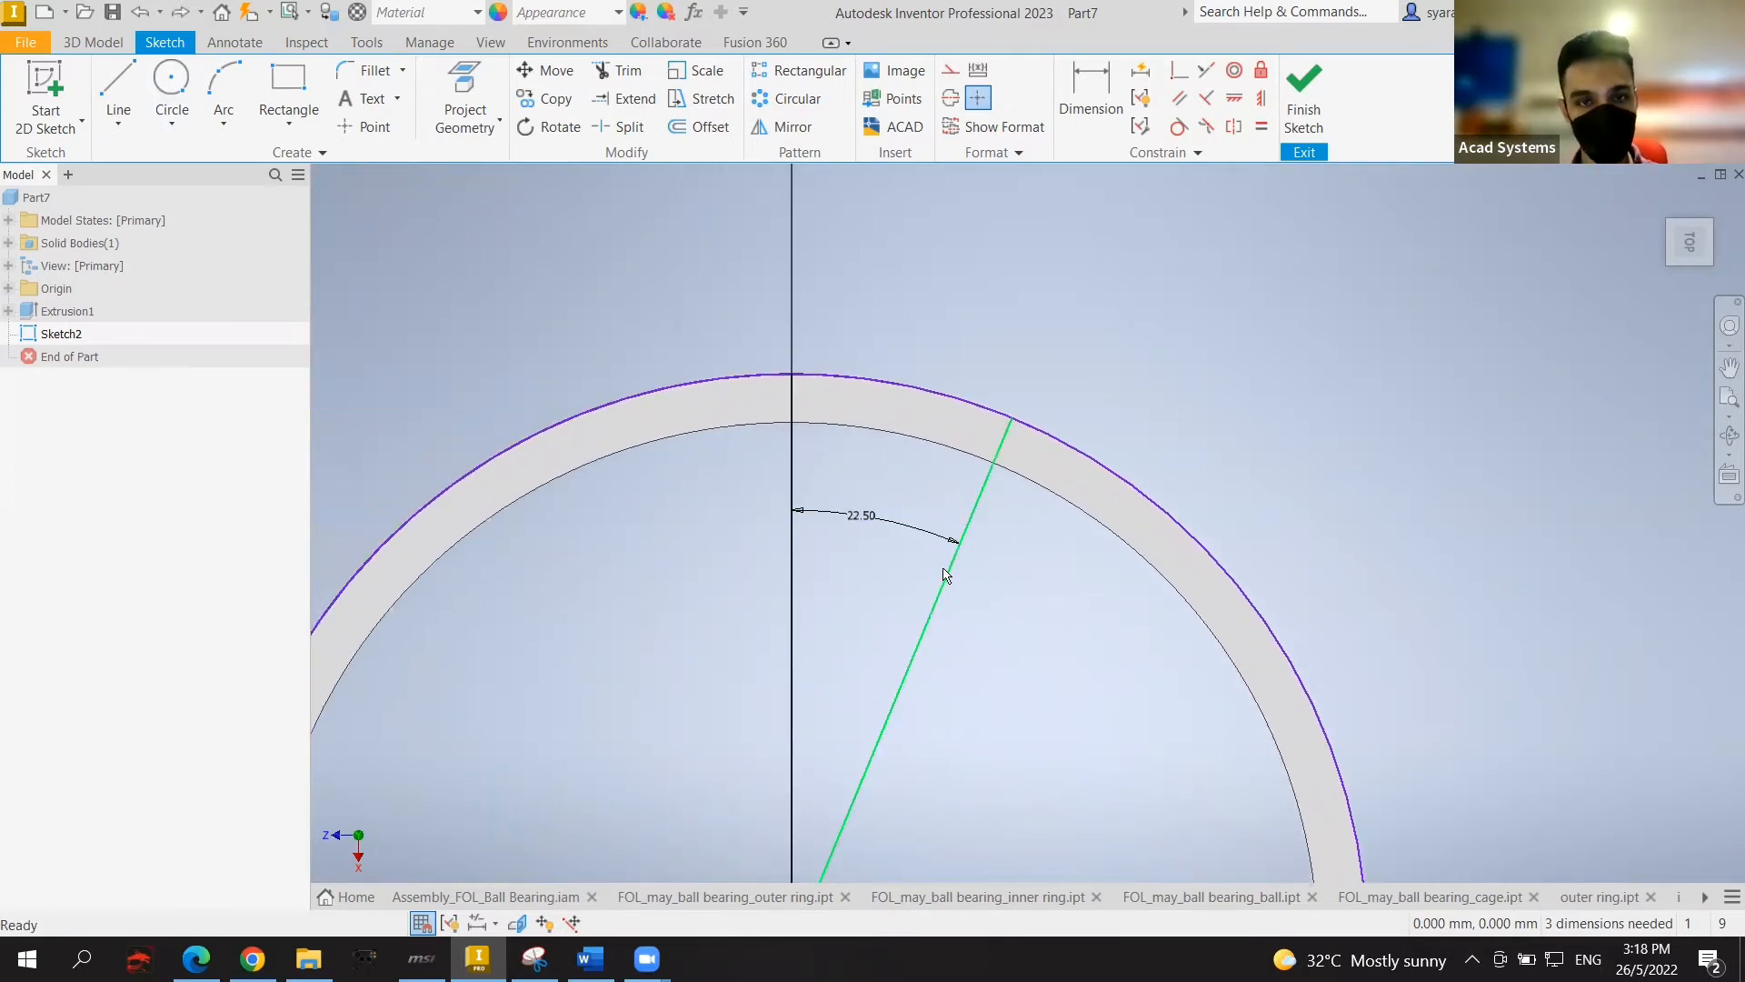
pyautogui.scroll(-2, 951, 570)
pyautogui.scroll(3, 938, 534)
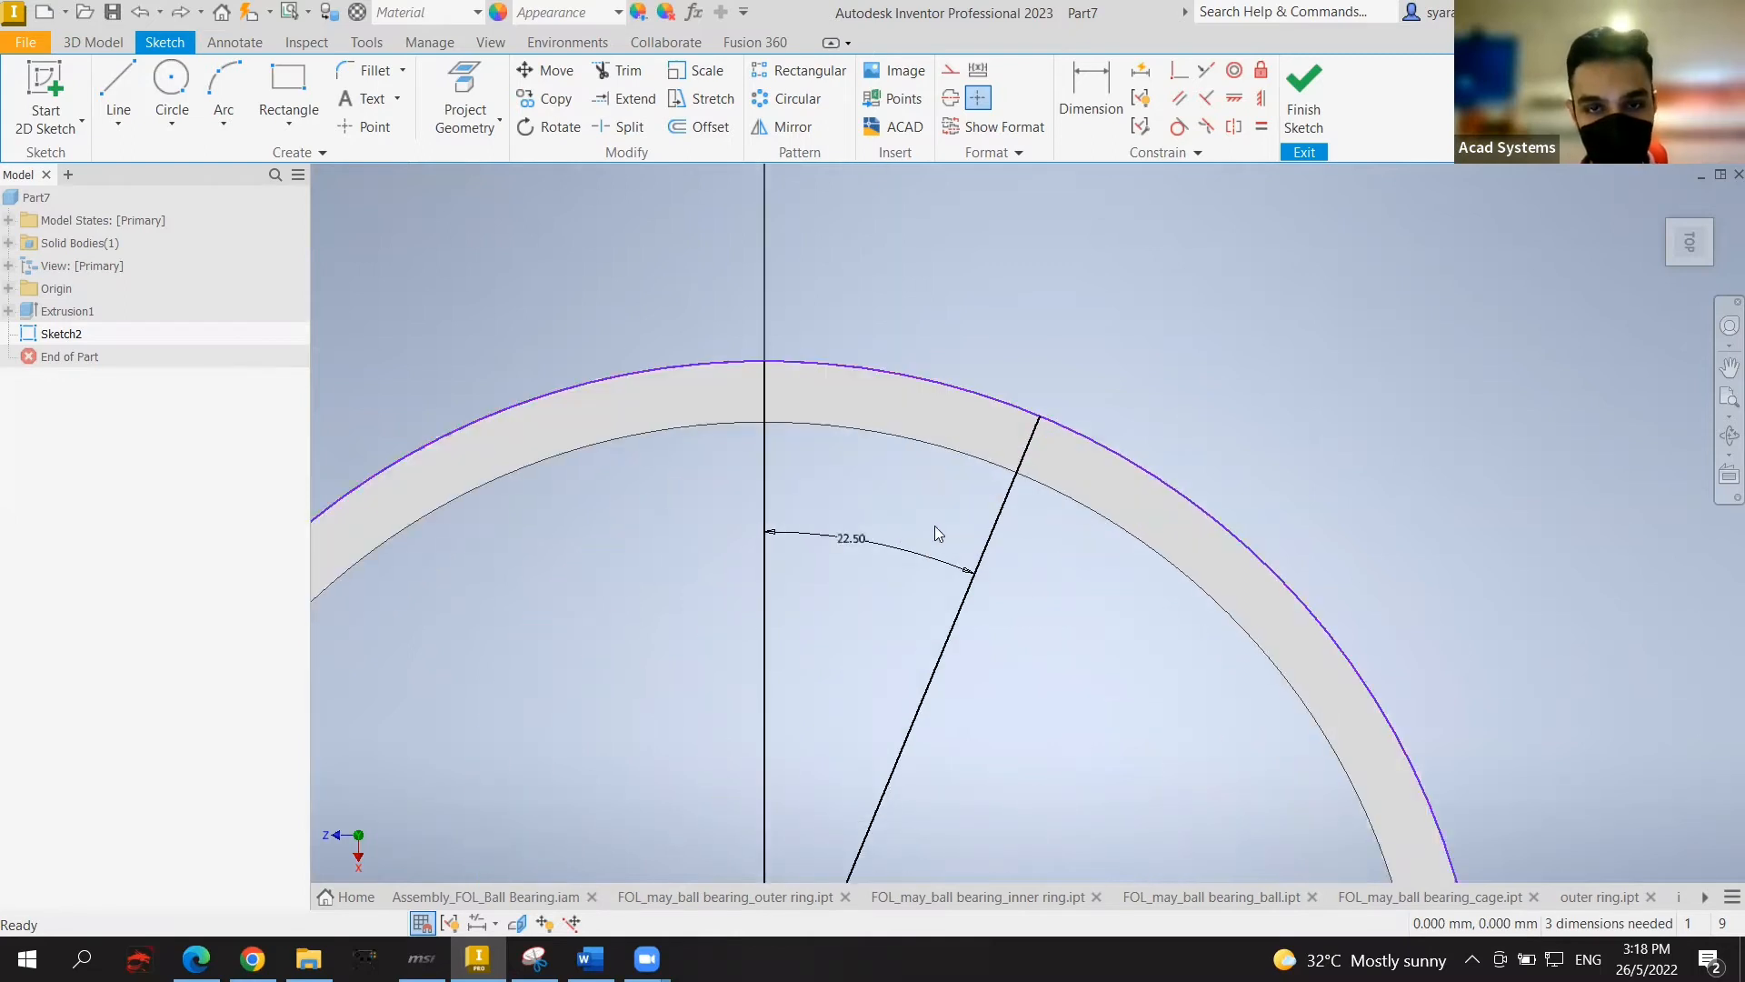
pyautogui.click(1009, 488)
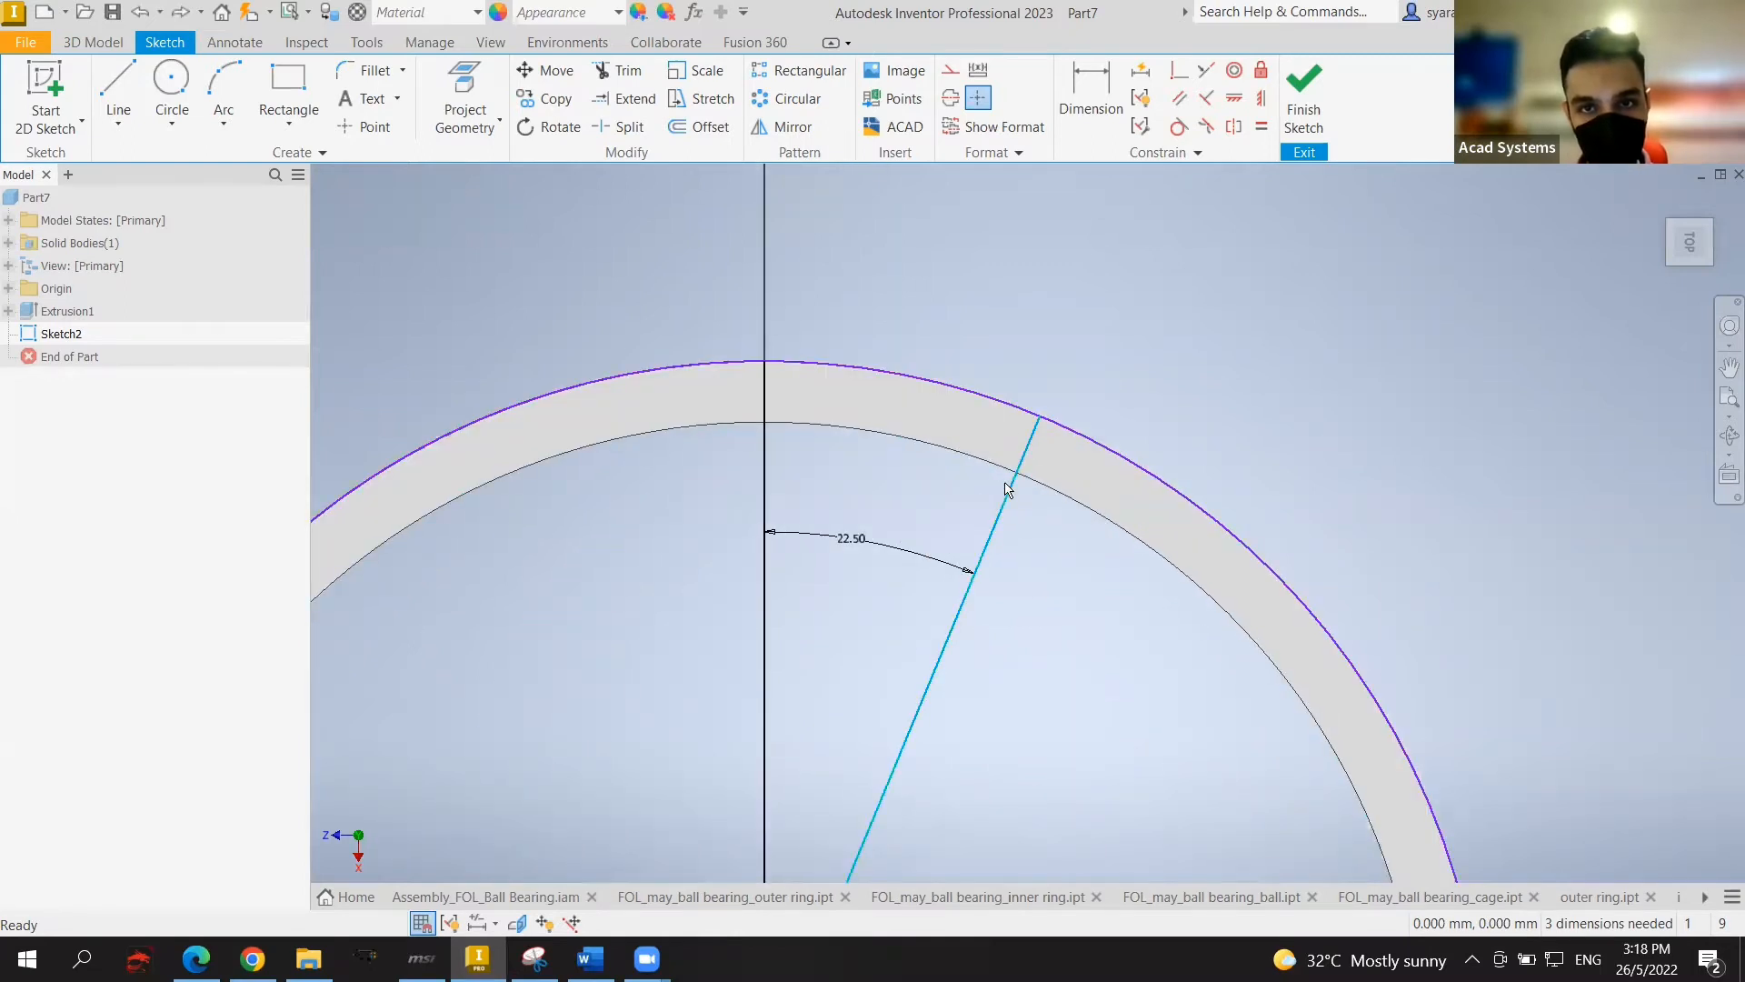
pyautogui.press('Delete')
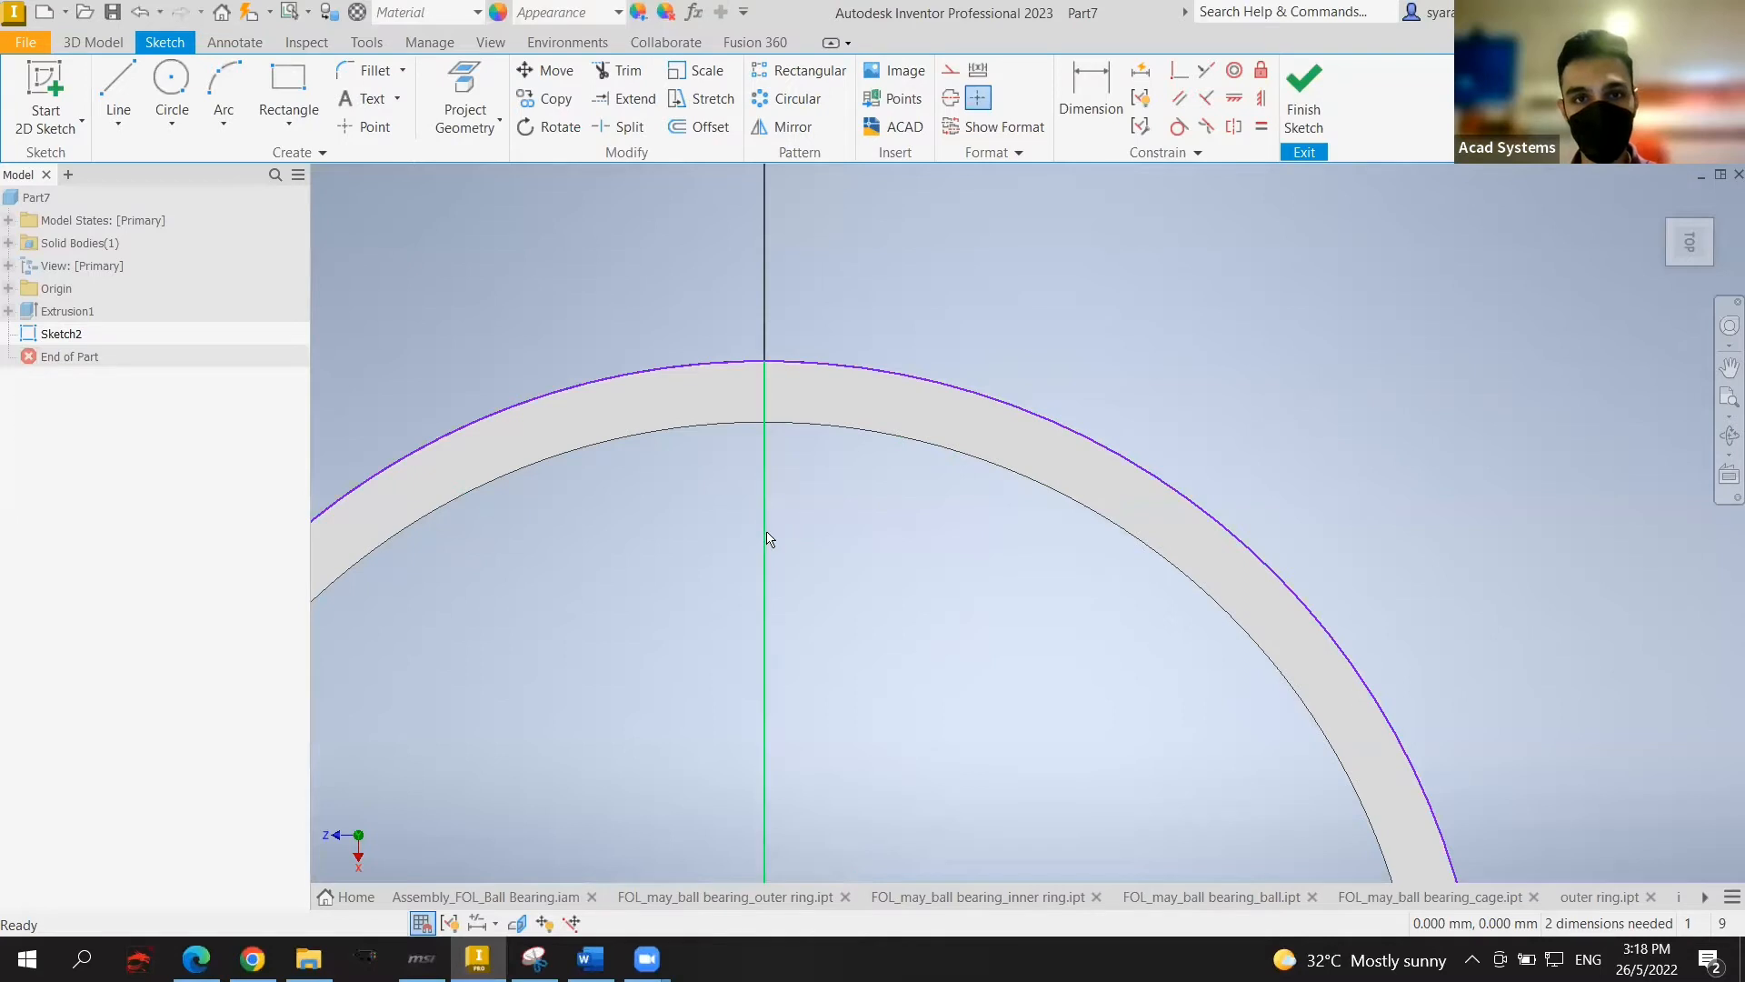
pyautogui.click(824, 372)
pyautogui.press('Delete')
pyautogui.scroll(-3, 818, 400)
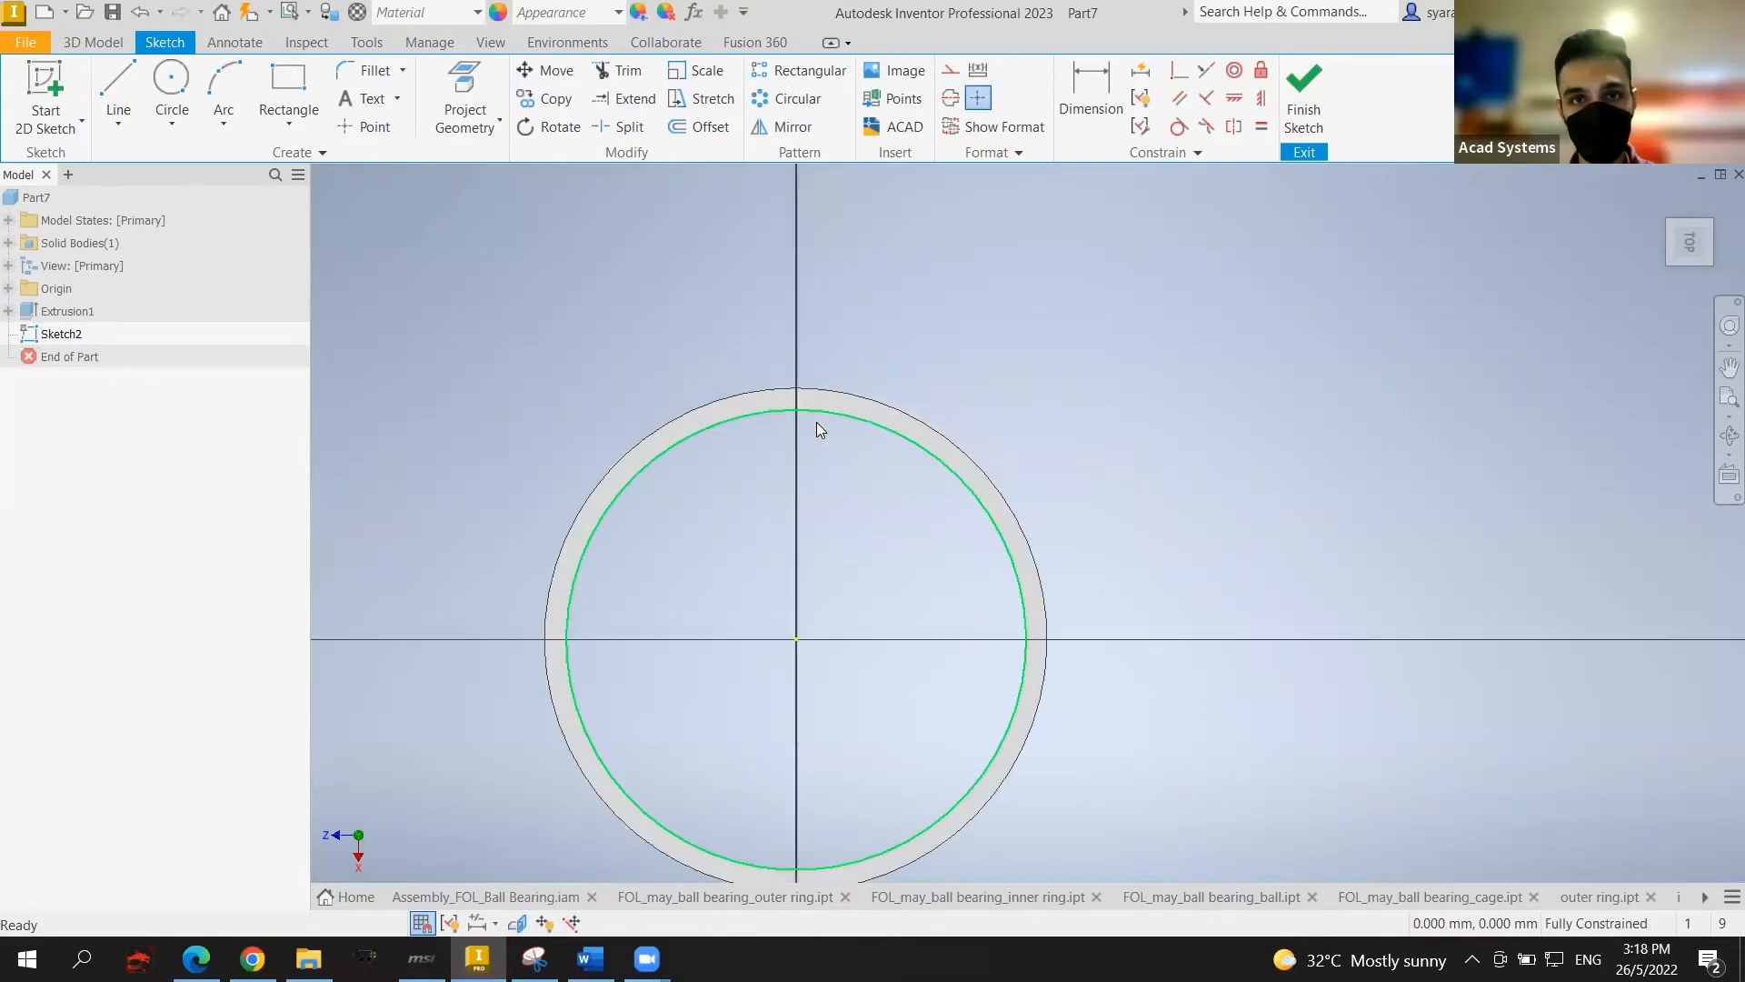
# Step: Begin a line at the sketch origin, then cancel it unfinished
pyautogui.click(118, 95)
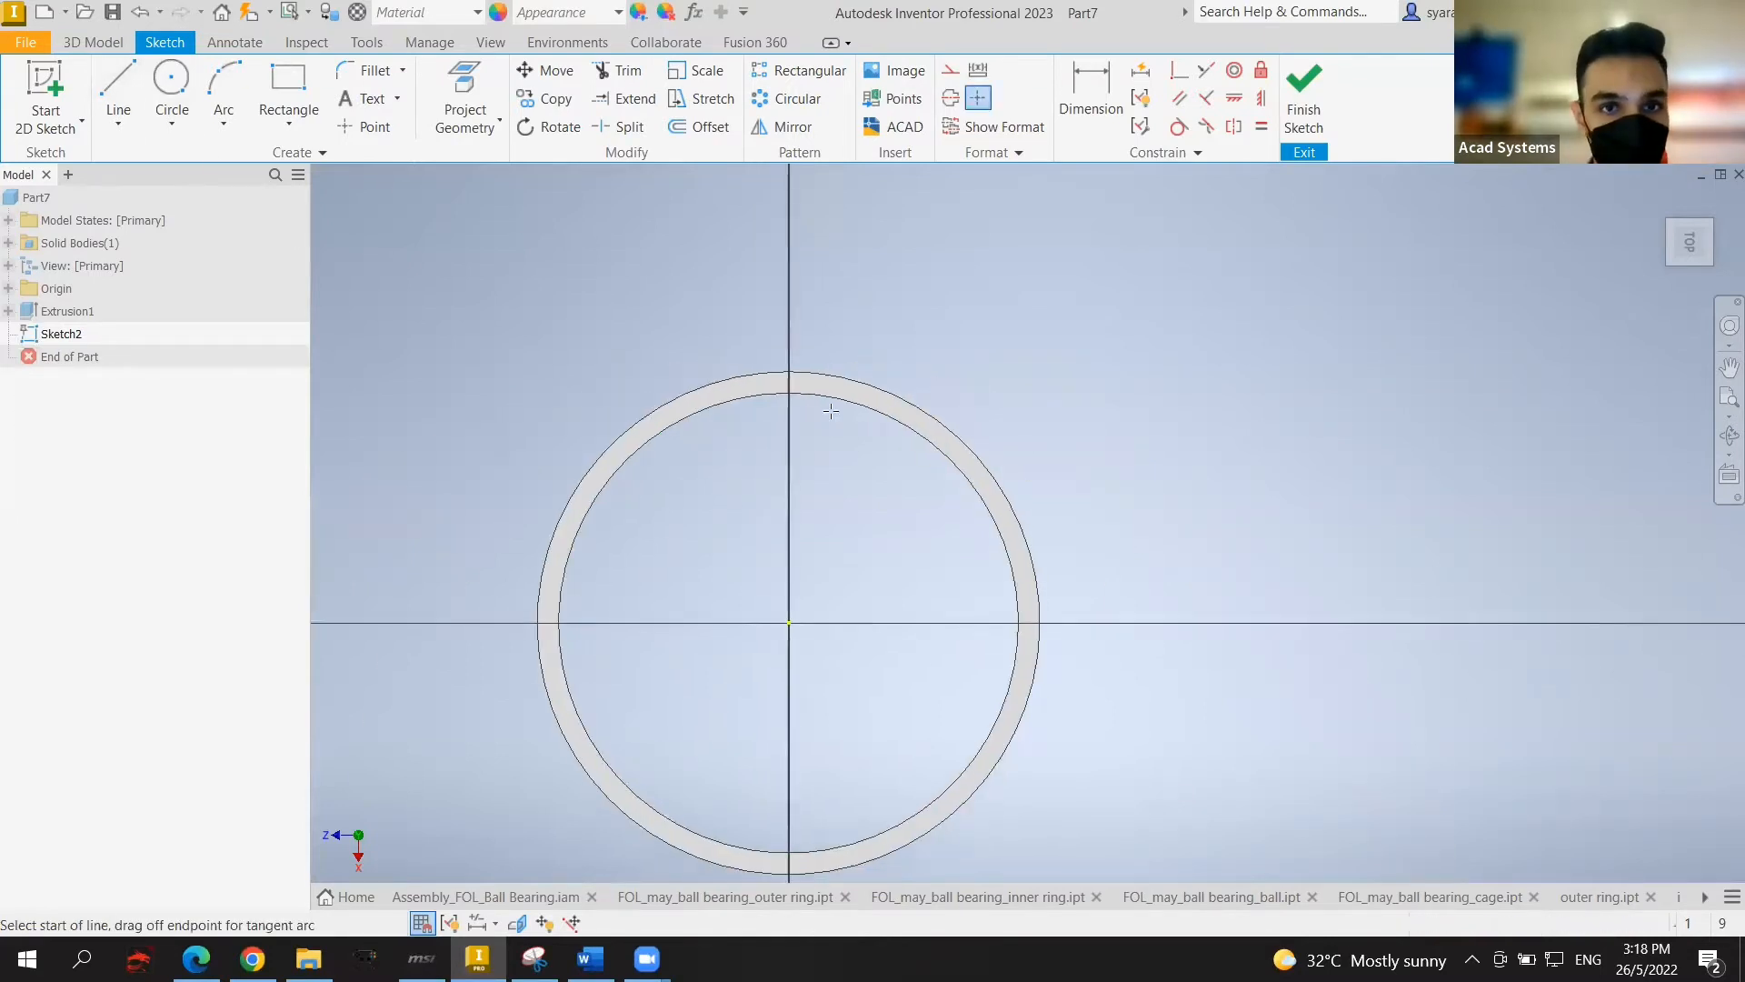
pyautogui.click(788, 623)
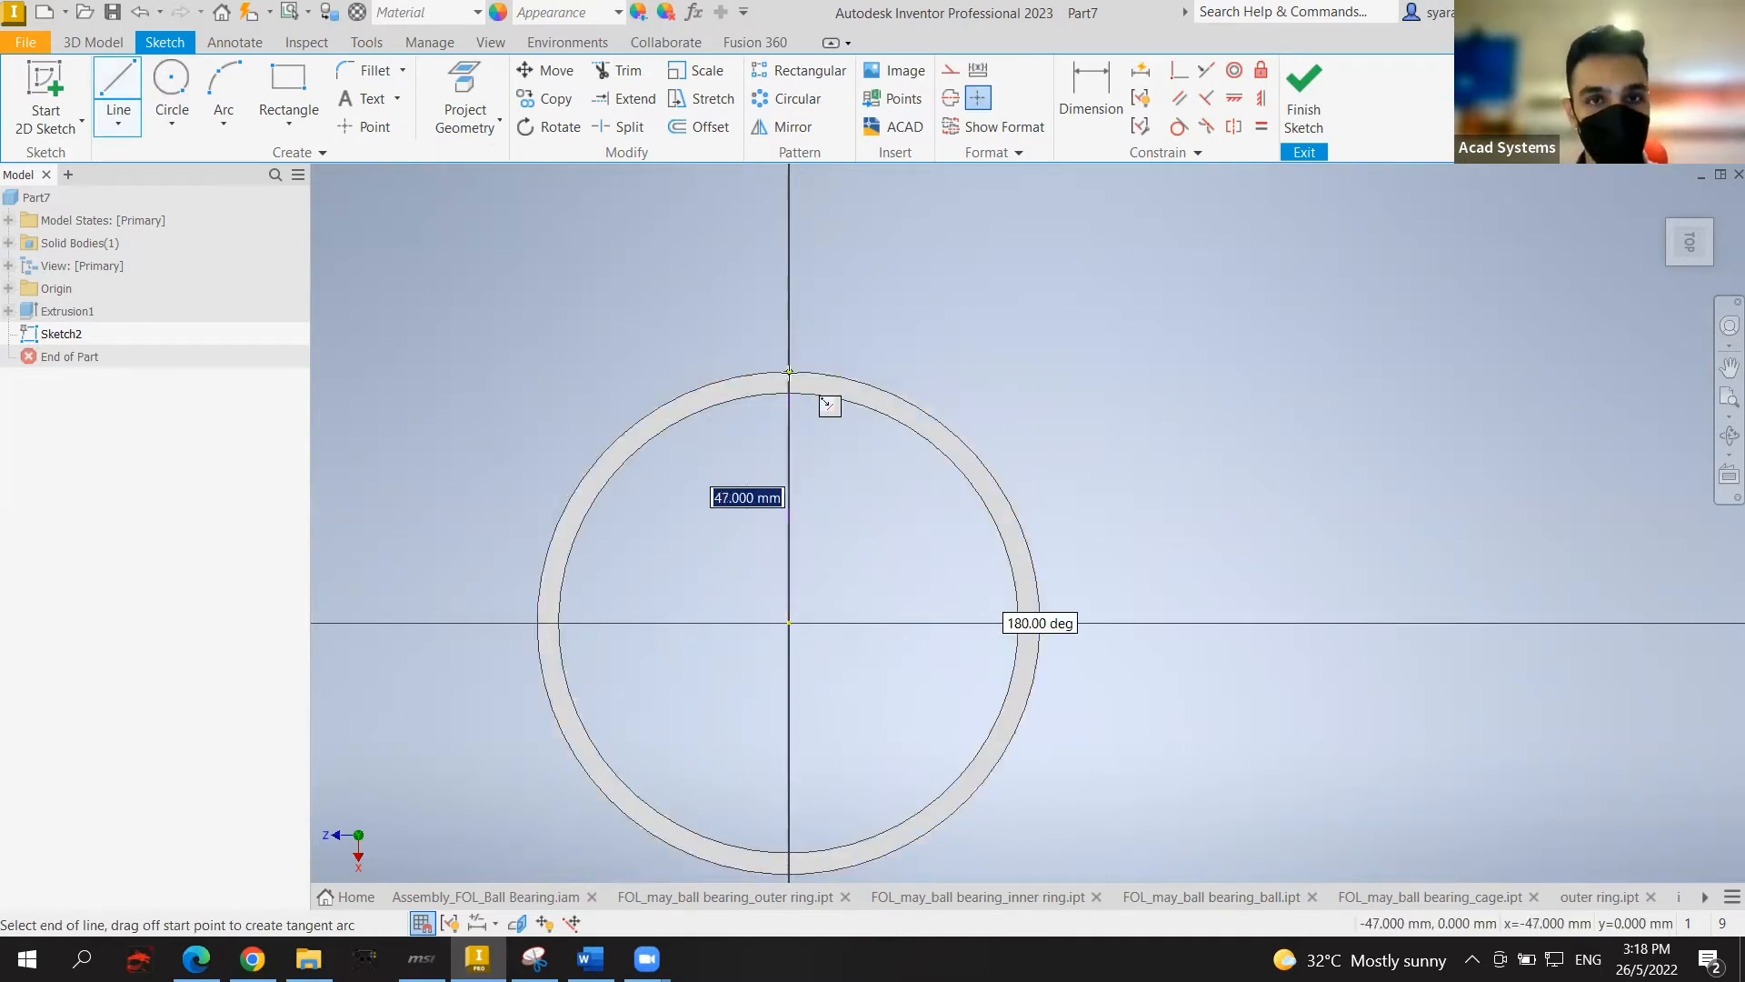
pyautogui.press('Escape')
pyautogui.scroll(-3, 799, 369)
pyautogui.scroll(7, 799, 369)
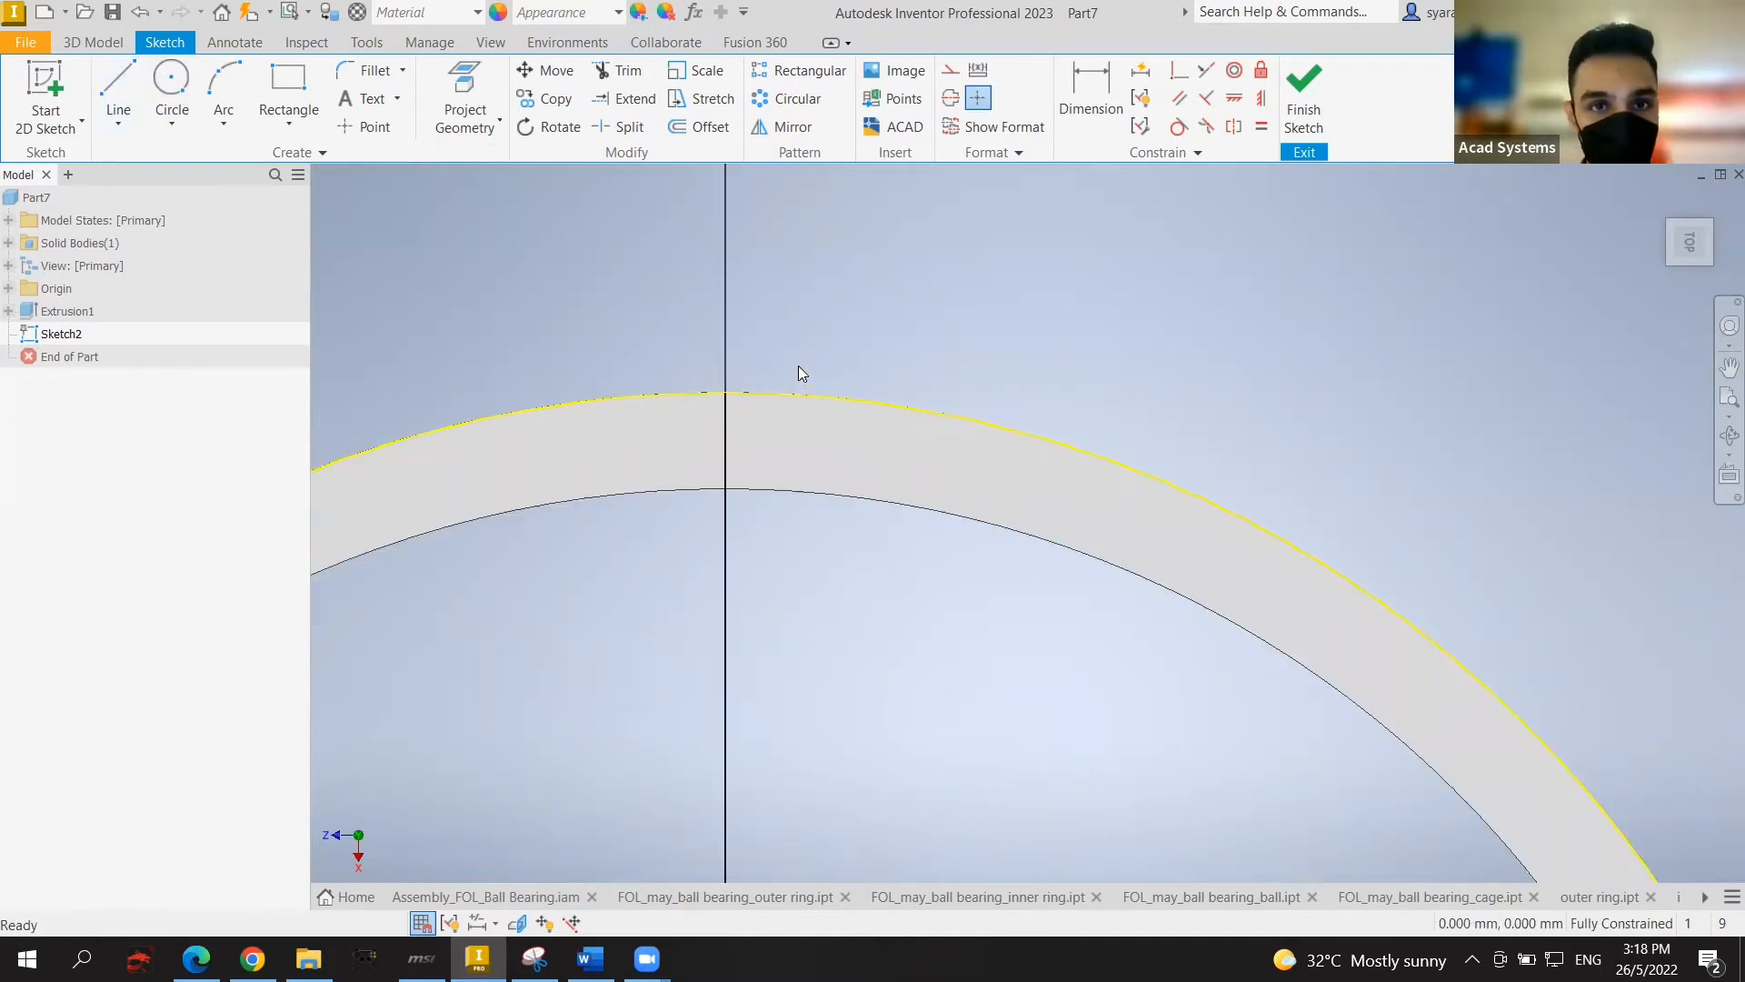
# Step: Draw a 24 mm circle centred at the top of the ring on the vertical axis
pyautogui.click(175, 84)
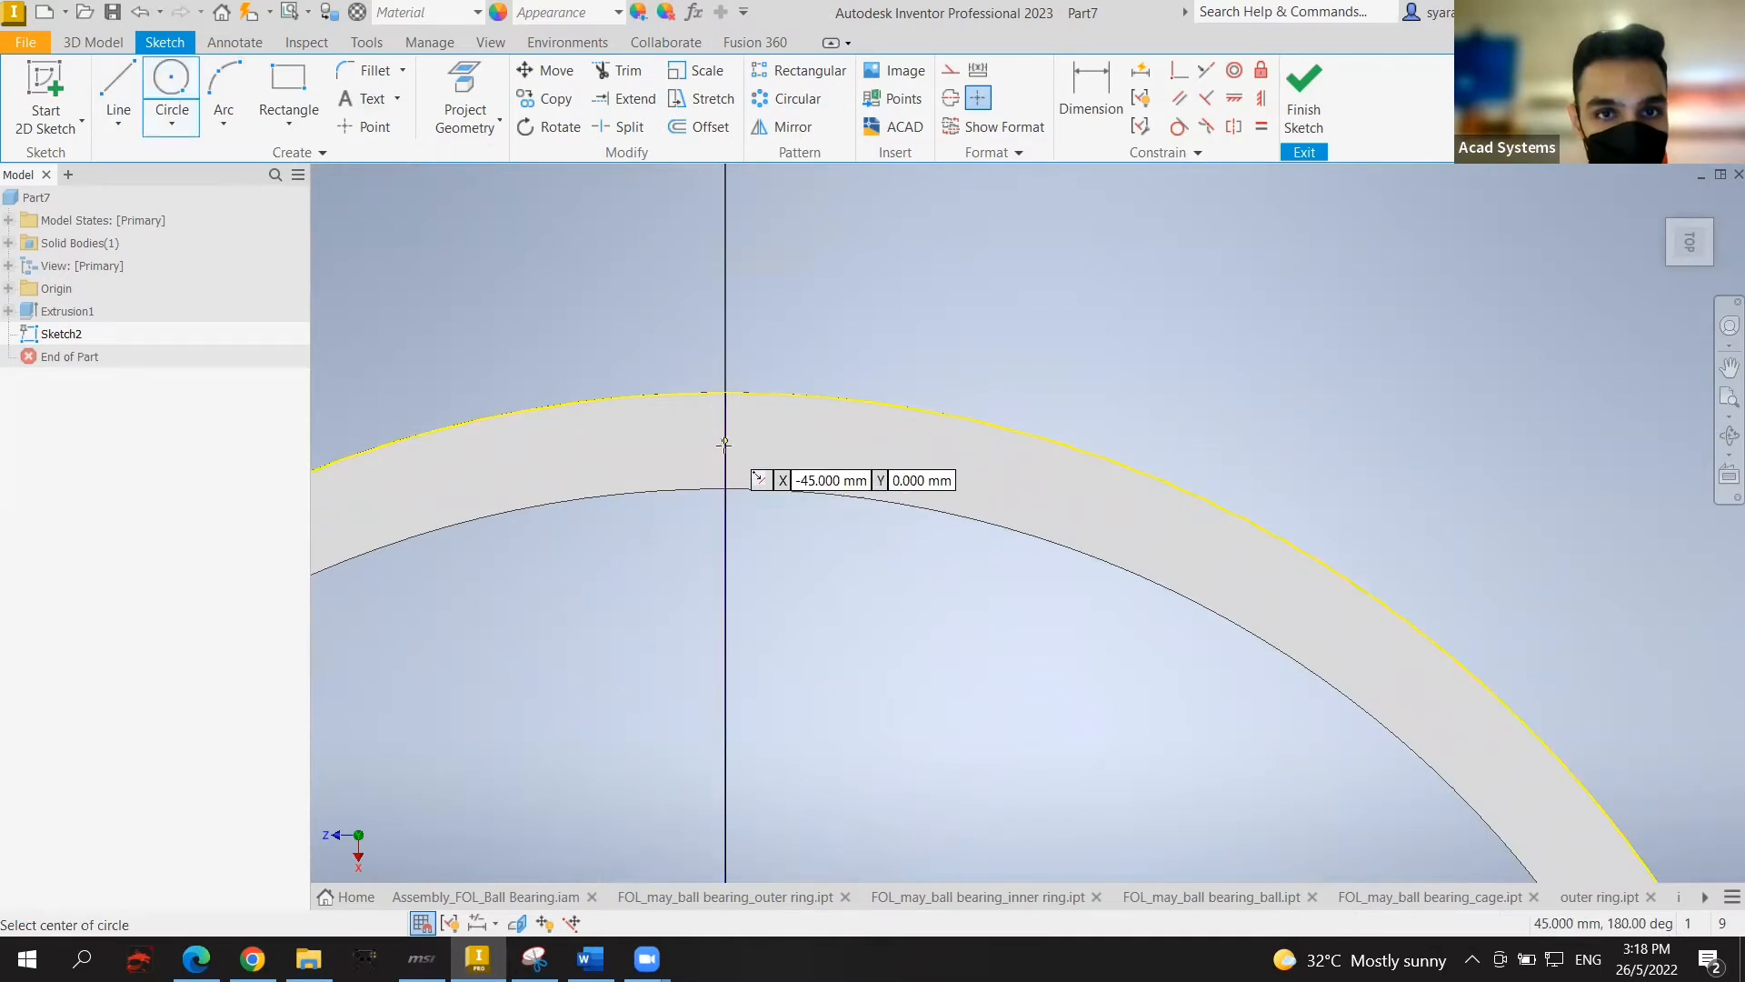
pyautogui.click(725, 442)
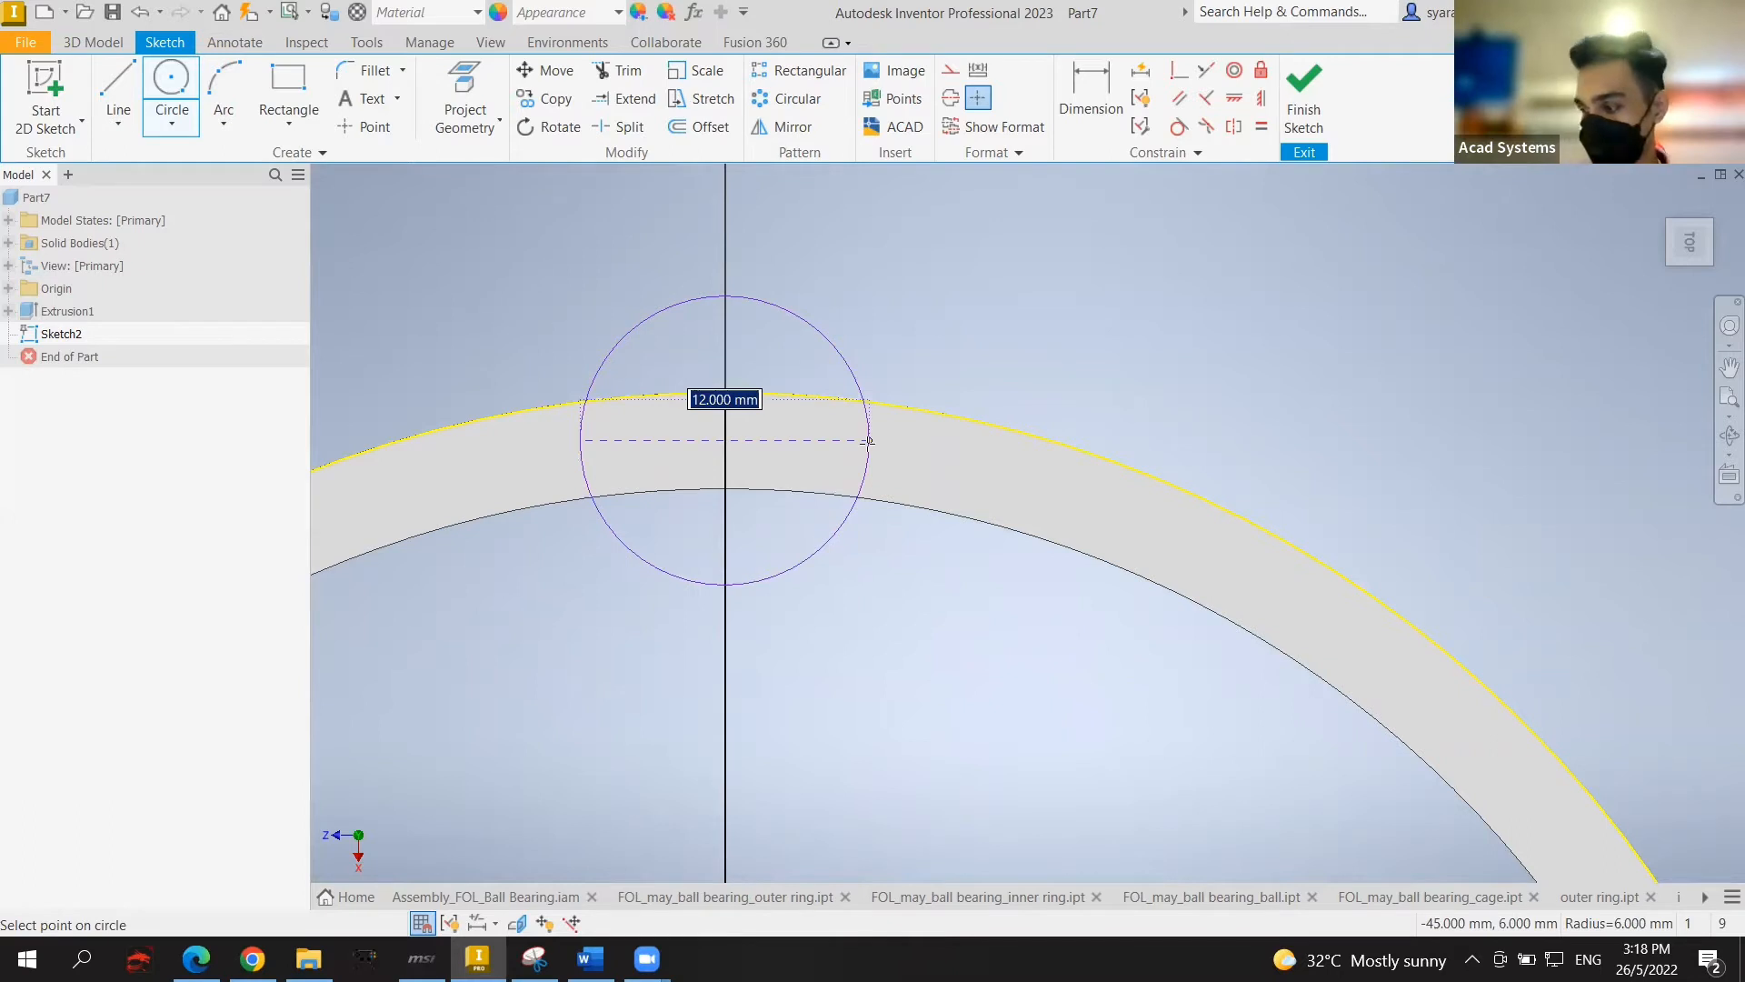
pyautogui.write('24')
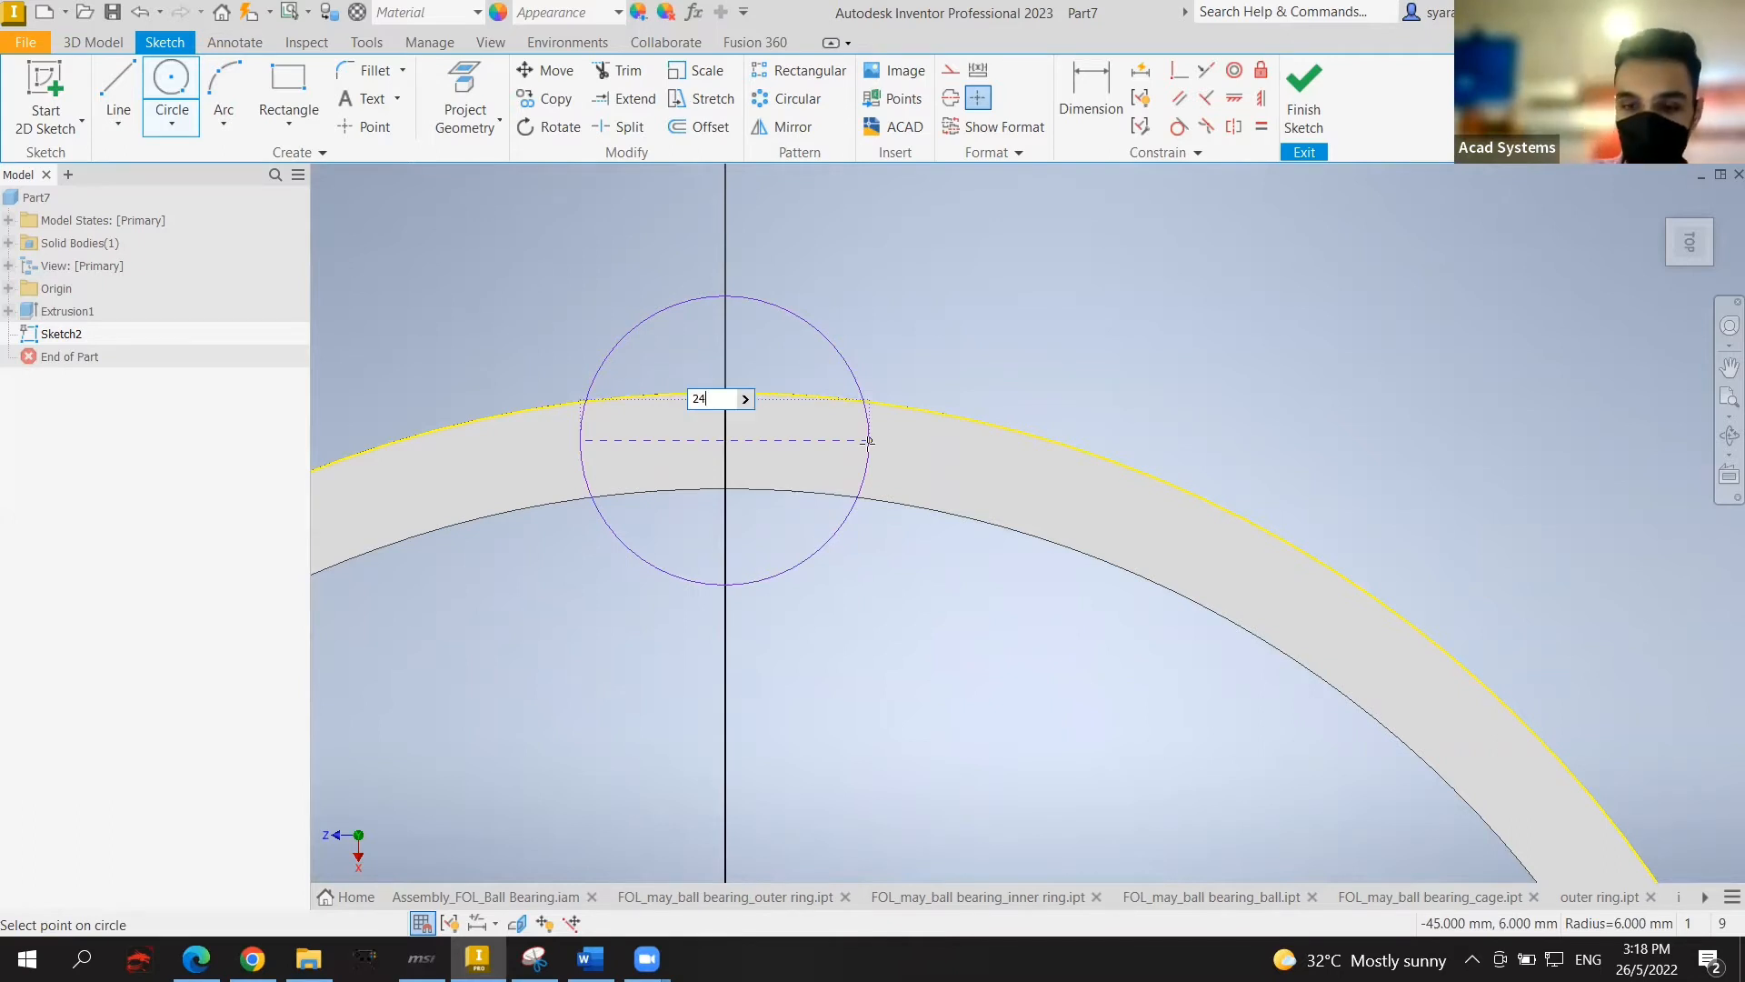
pyautogui.press('Return')
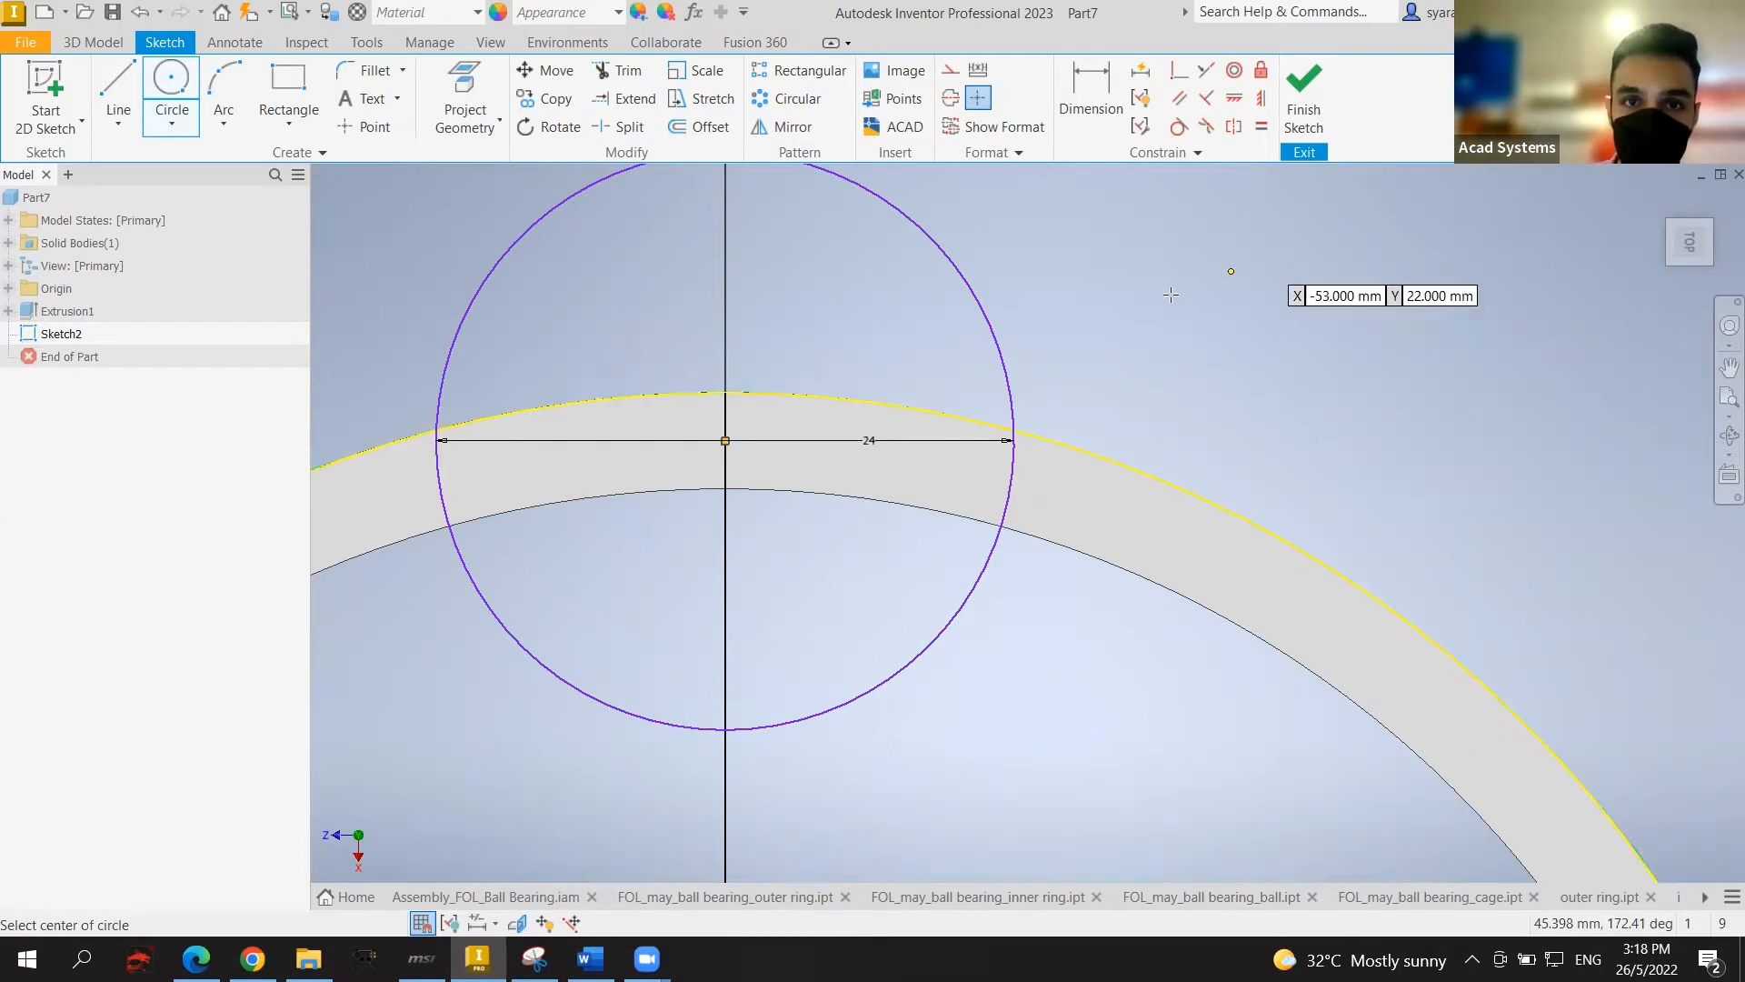
pyautogui.scroll(-2, 1099, 429)
pyautogui.moveTo(1098, 430)
pyautogui.mouseDown(button='middle')
pyautogui.moveTo(1070, 447)
pyautogui.moveTo(1115, 424)
pyautogui.moveTo(1090, 443)
pyautogui.mouseUp(button='middle')
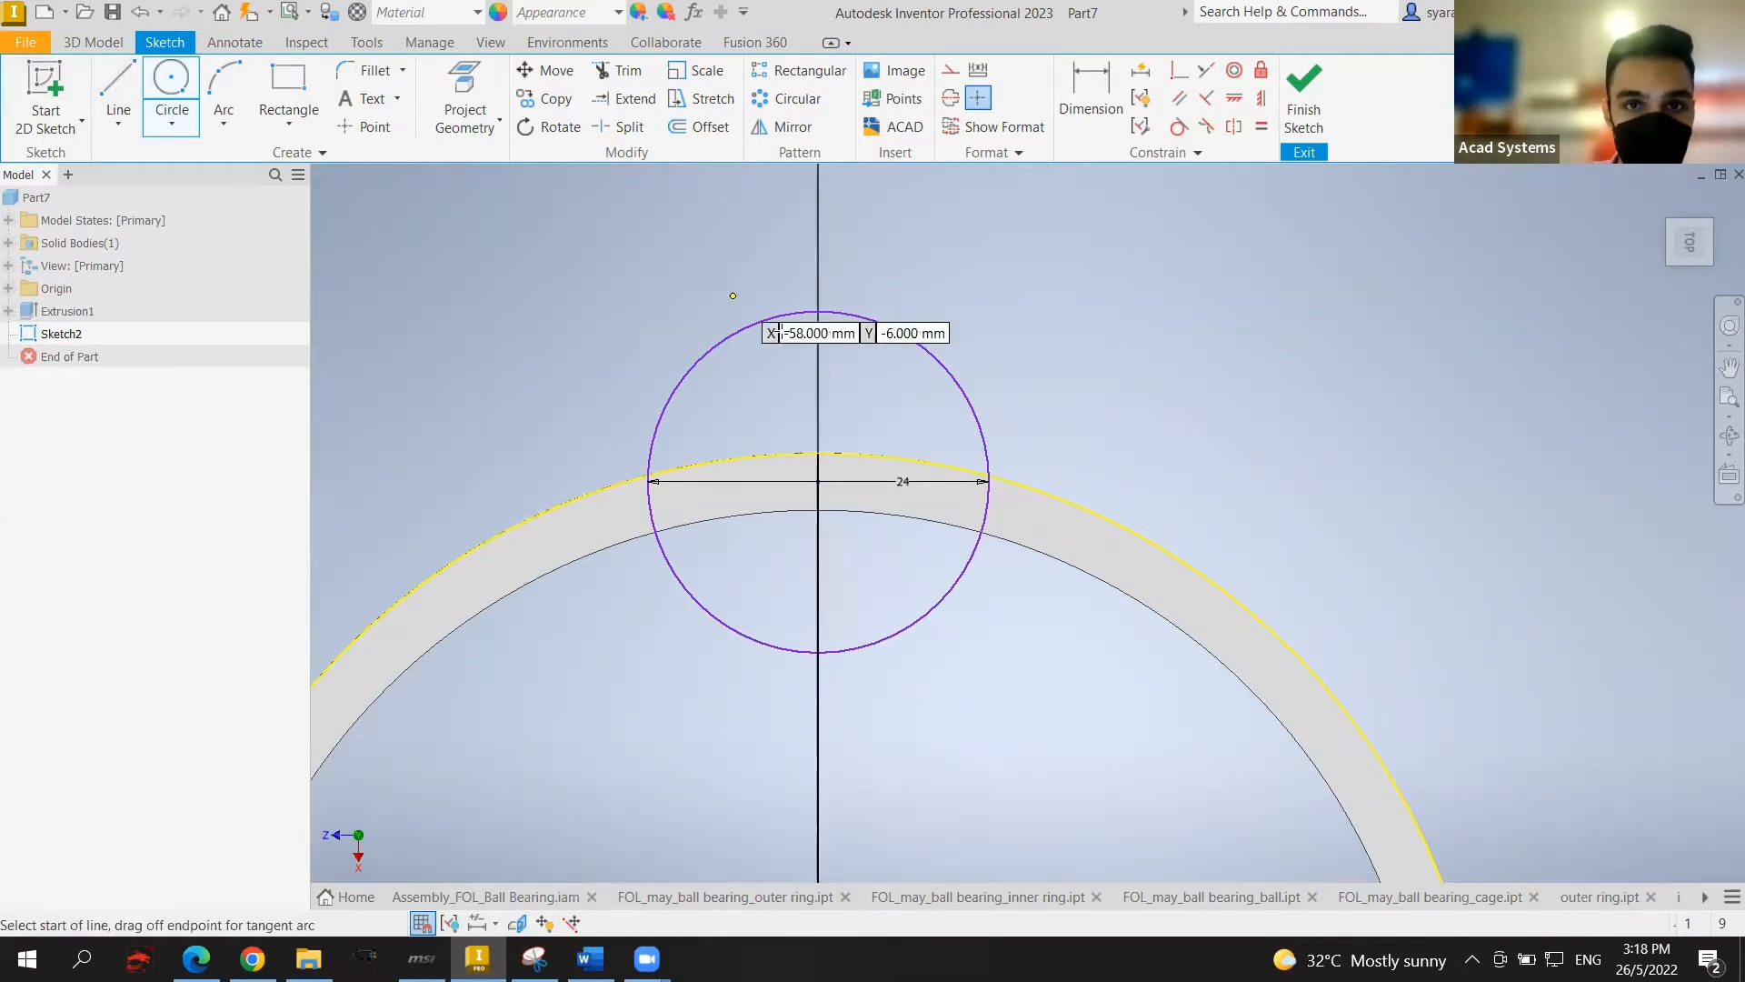
# Step: Draw a vertical diameter line across the 24 mm circle from top to bottom
pyautogui.click(116, 87)
pyautogui.click(818, 312)
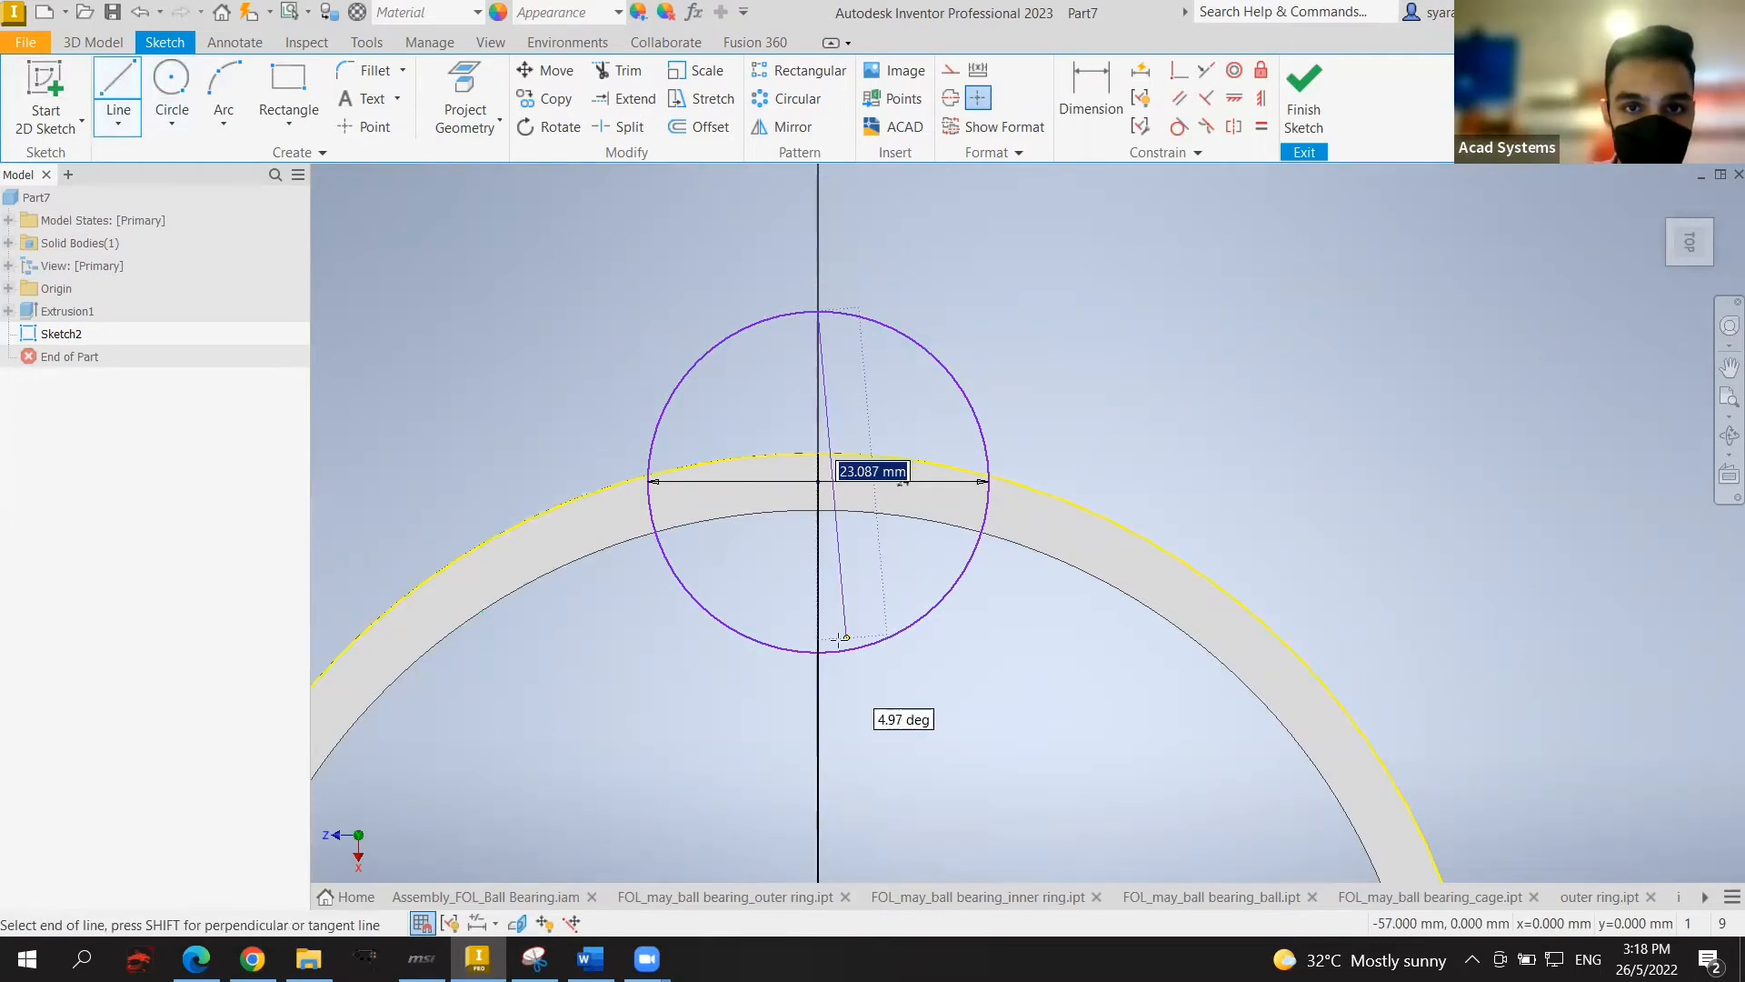
pyautogui.doubleClick(818, 652)
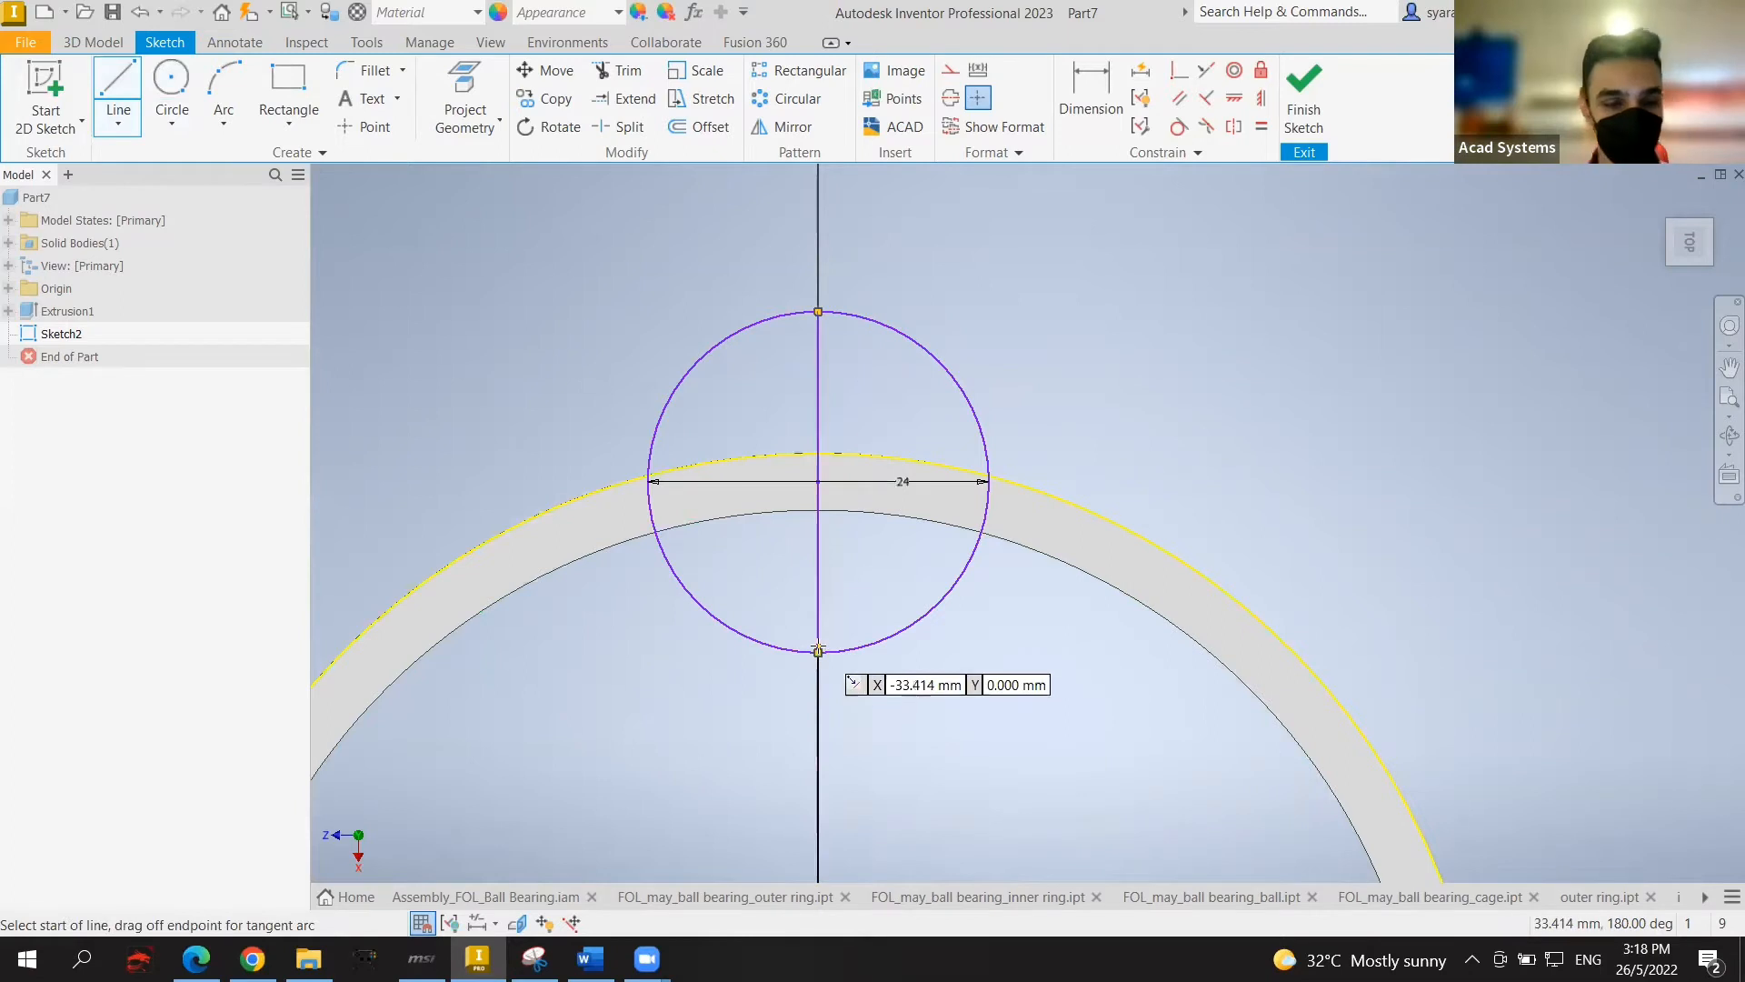
pyautogui.press('Escape')
# Step: Trim away the left half of the 24 mm circle
pyautogui.press('x')
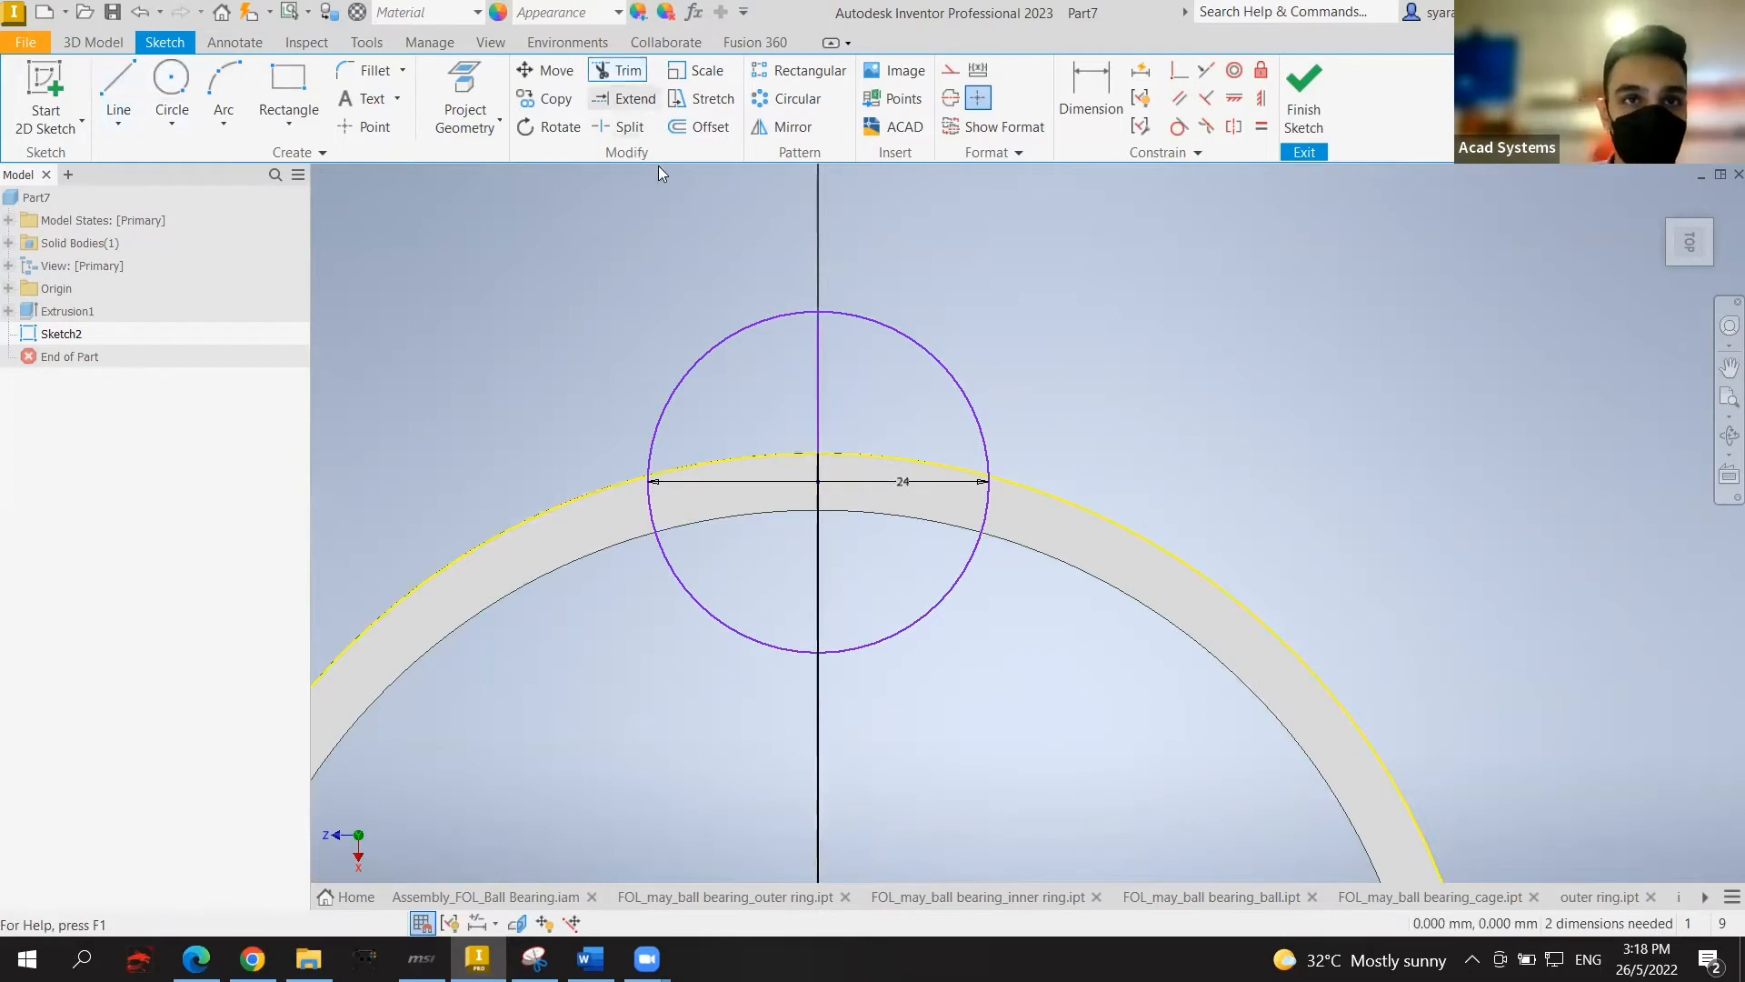
pyautogui.click(707, 349)
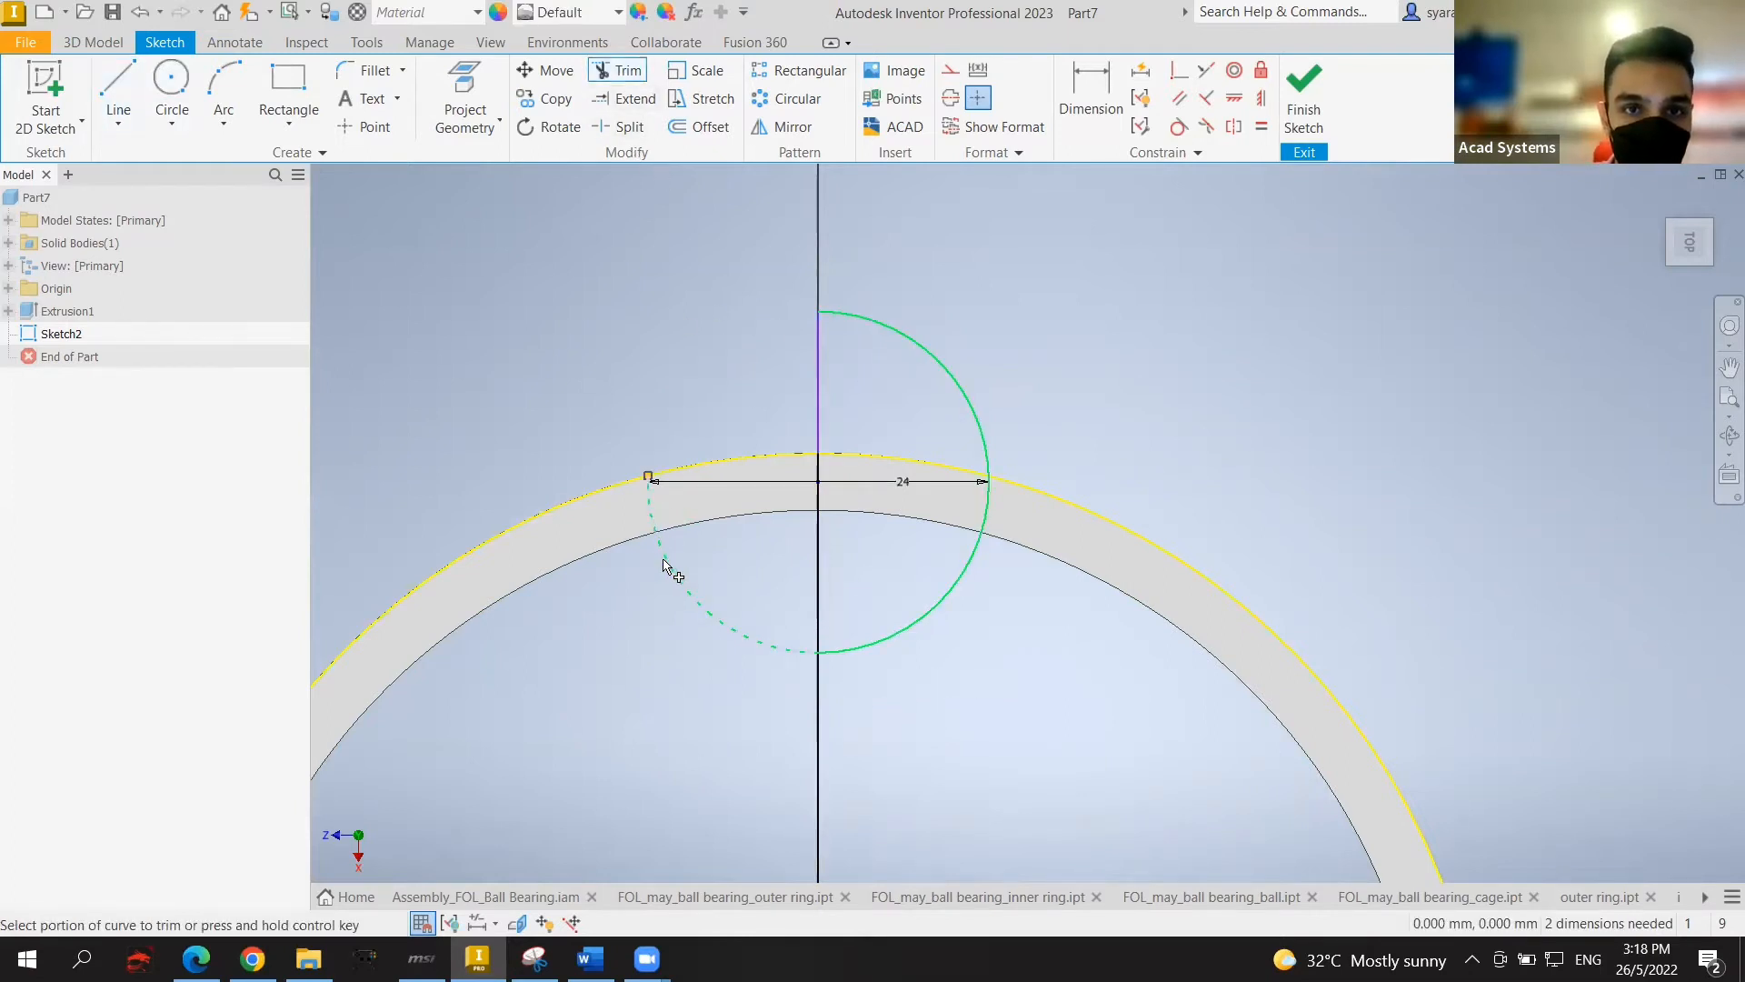
pyautogui.click(663, 560)
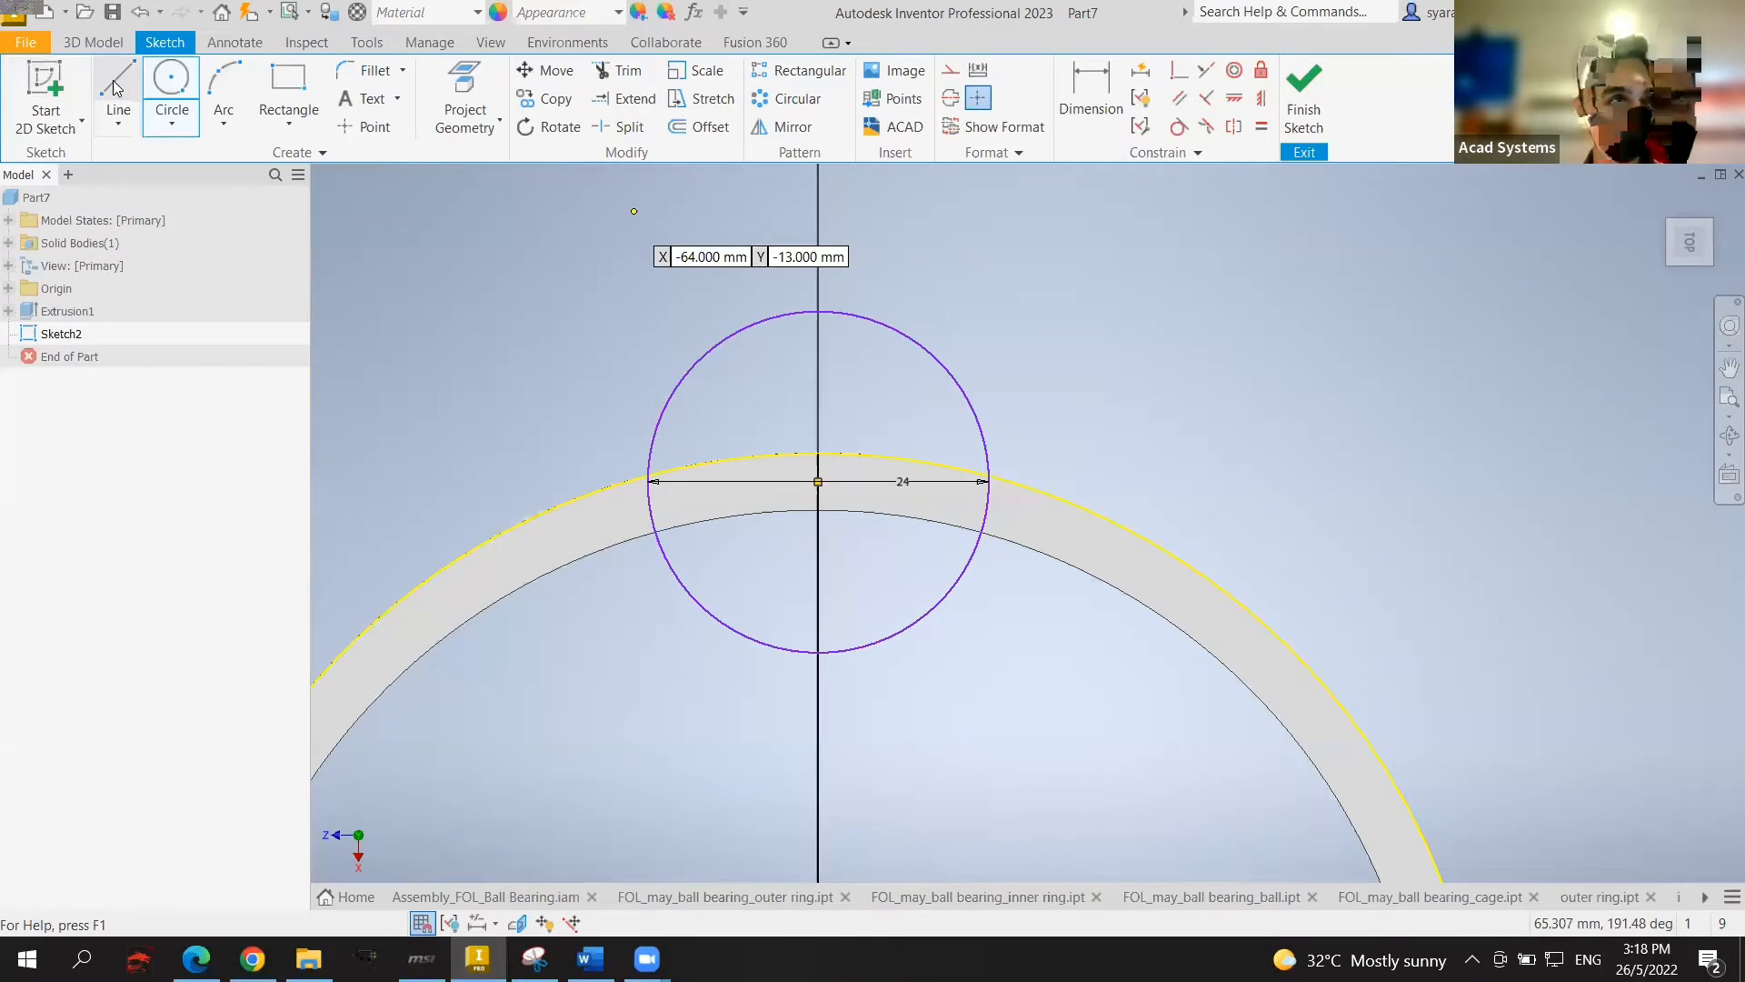
pyautogui.press('Escape')
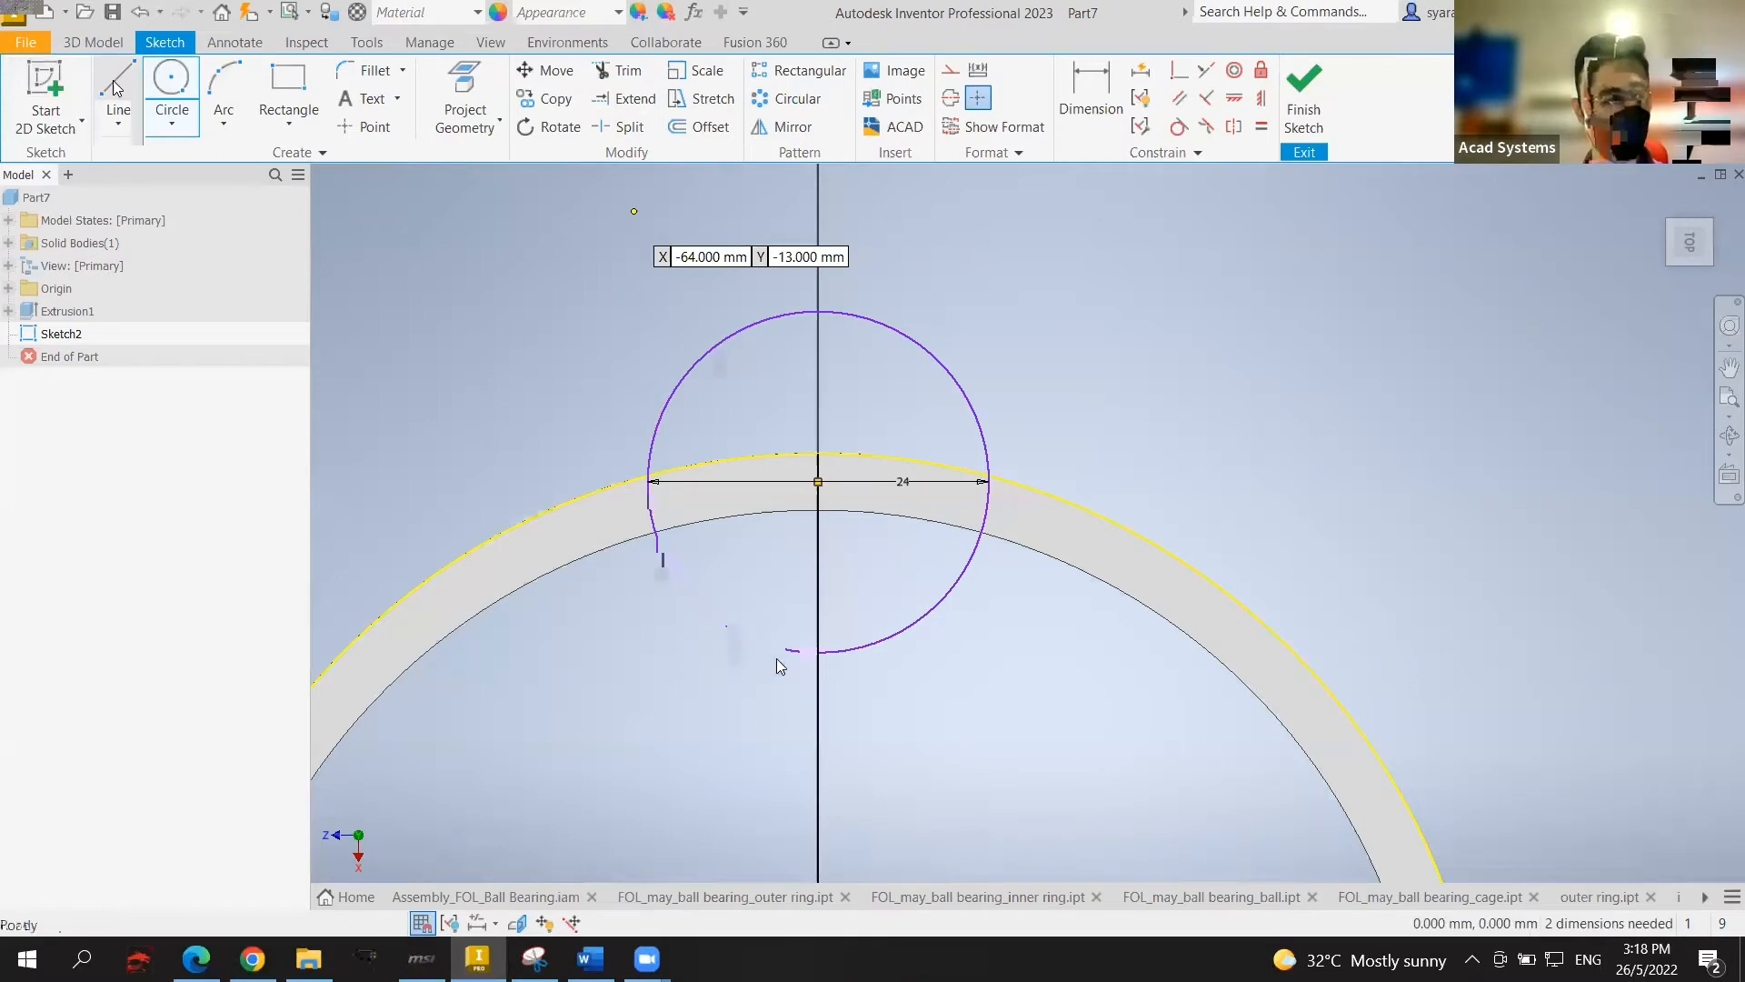
pyautogui.scroll(-2, 876, 699)
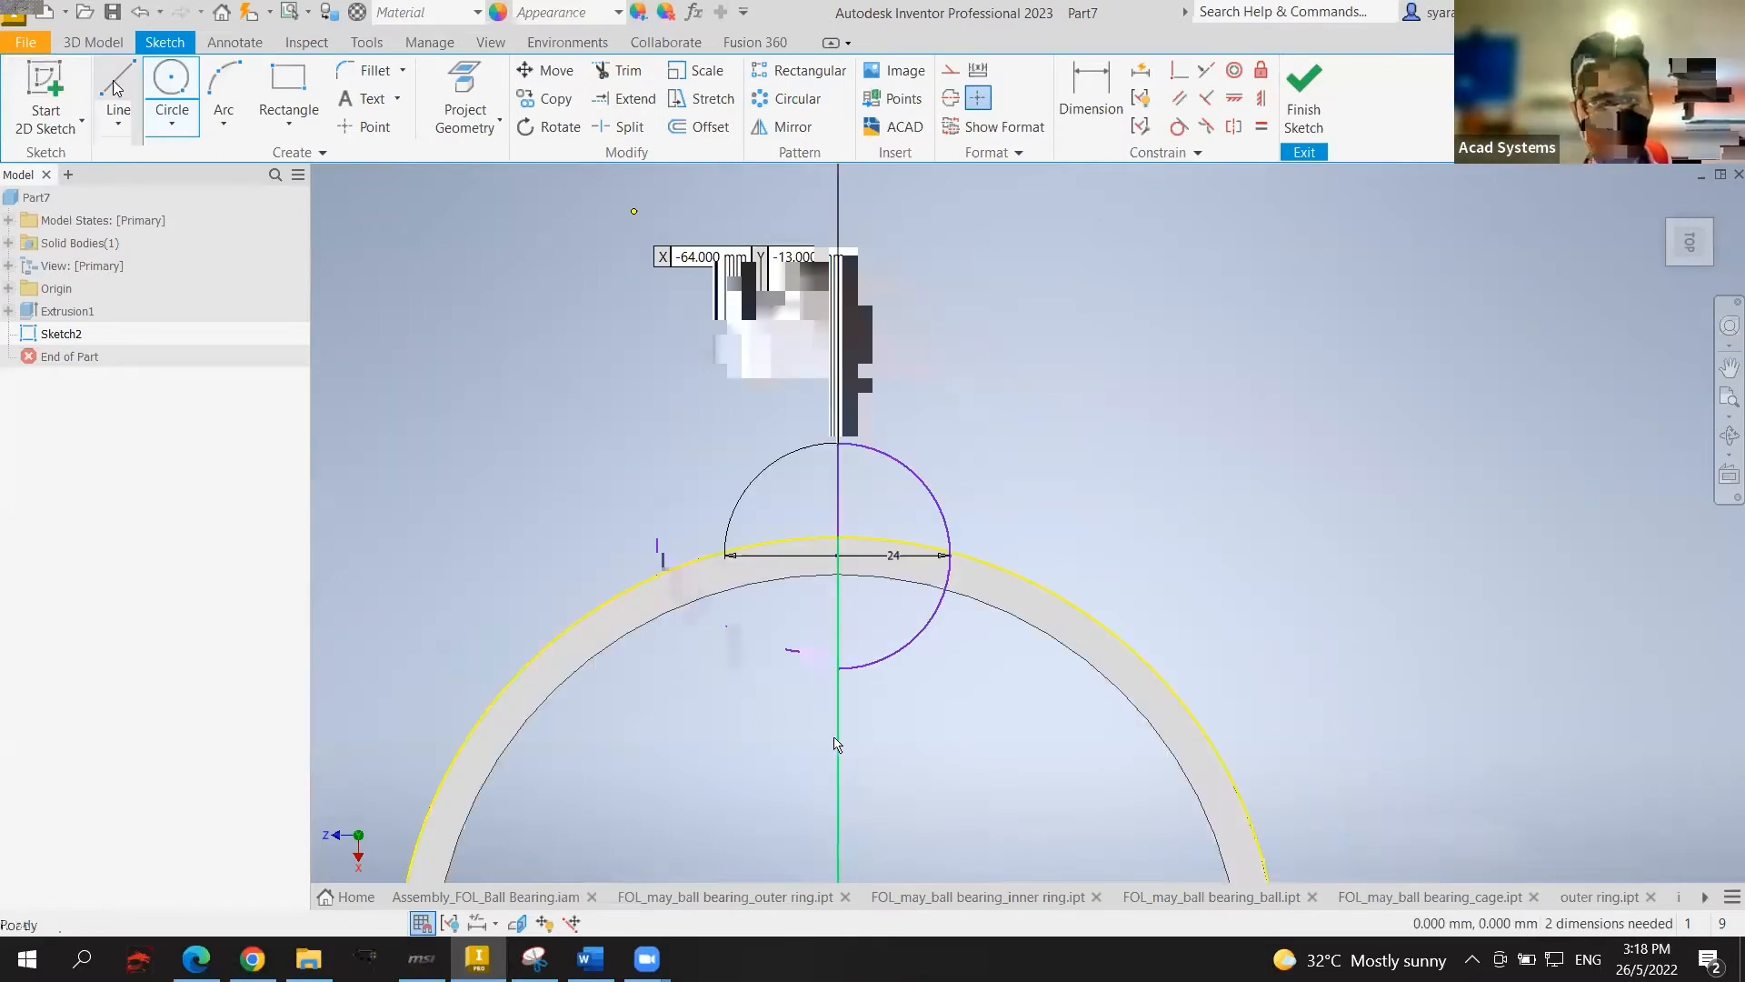
pyautogui.scroll(5, 851, 711)
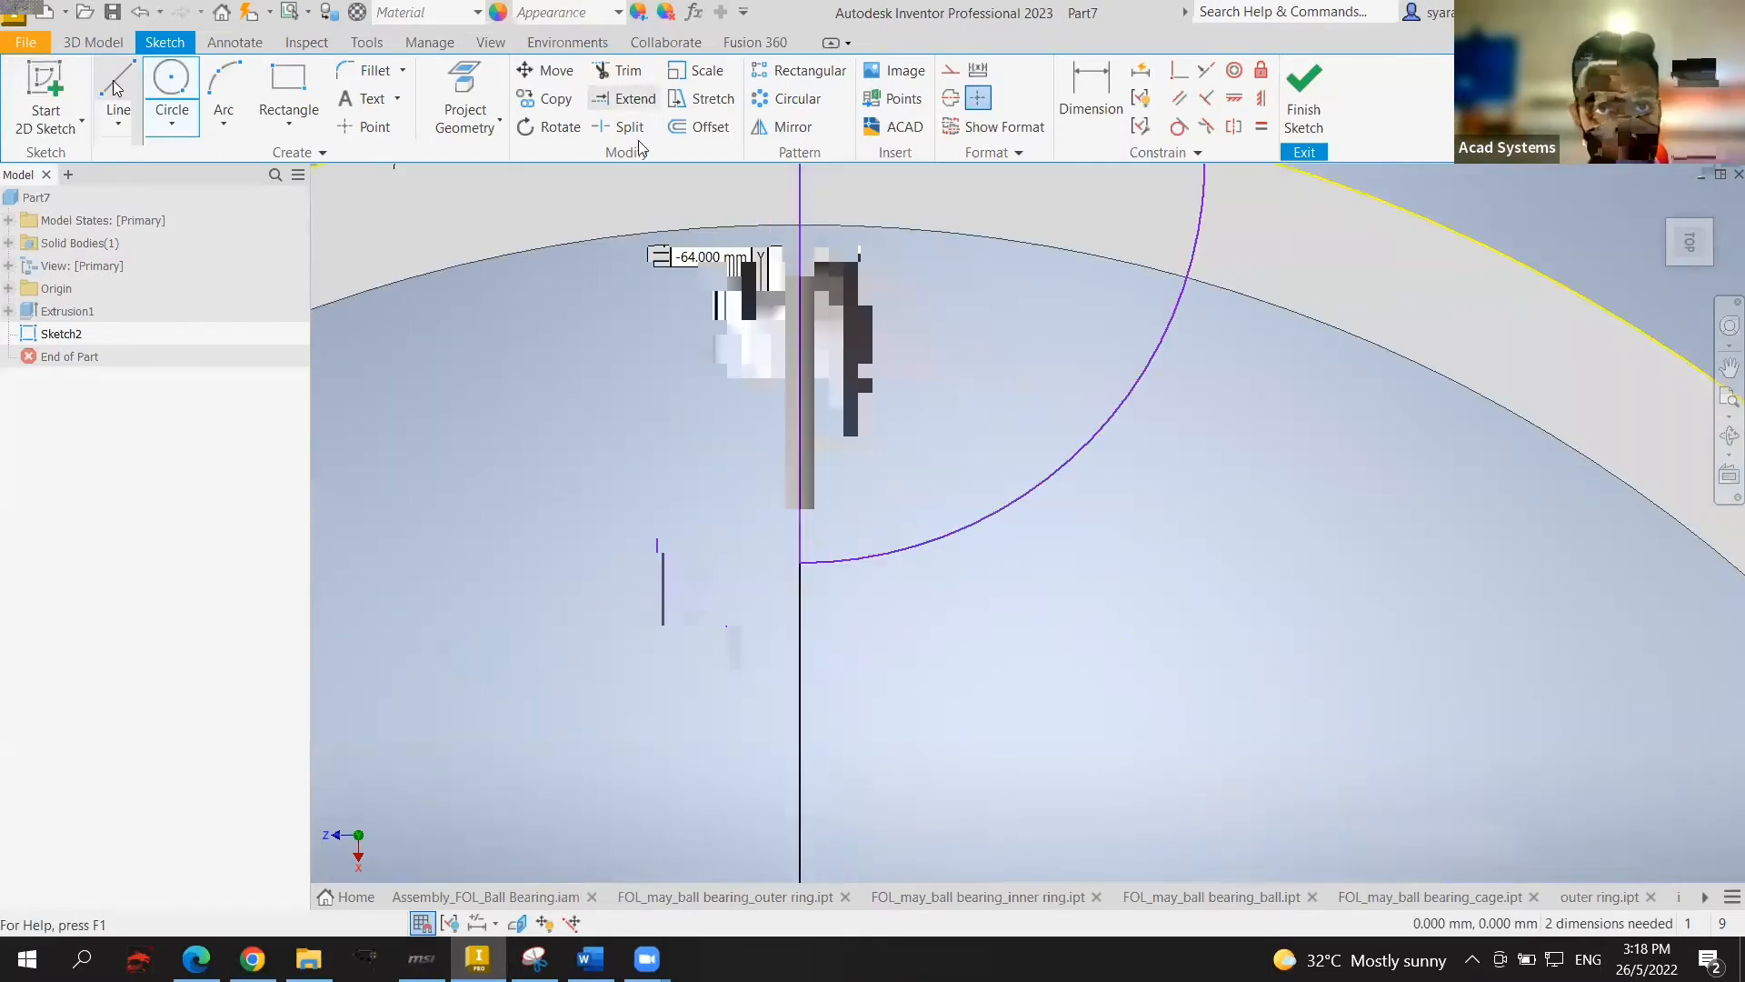
# Step: Delete a leftover sketch segment and finish the sketch
pyautogui.click(621, 70)
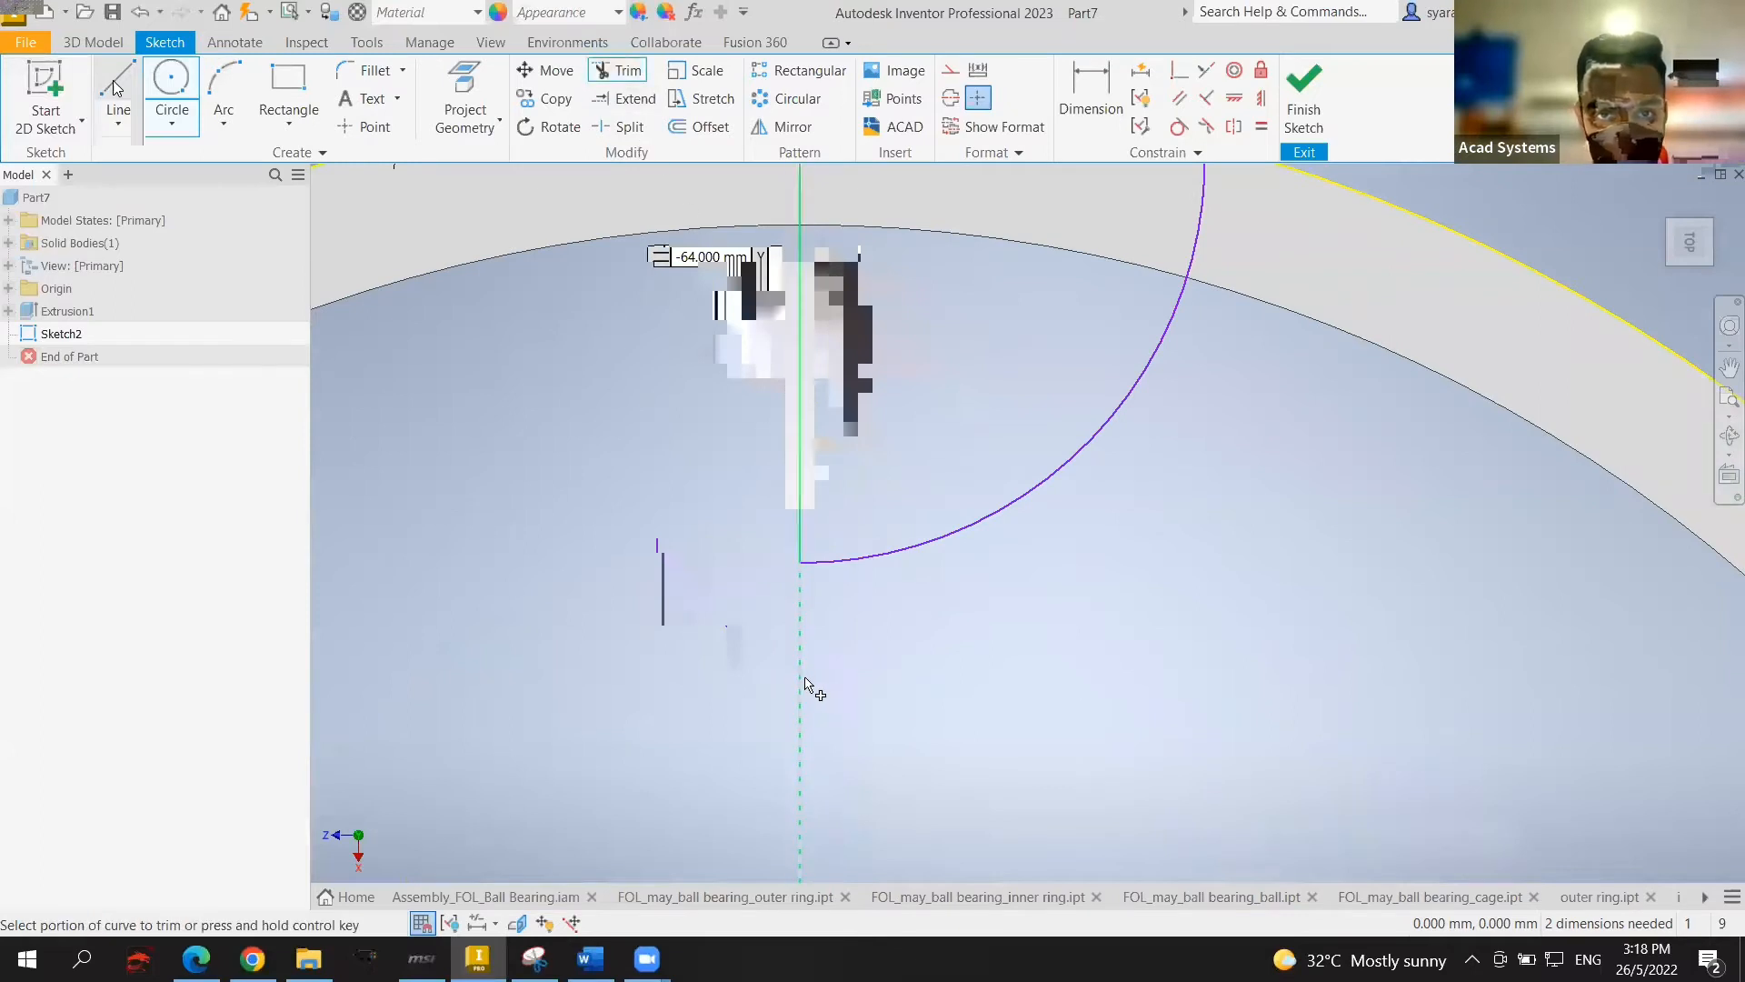
pyautogui.scroll(6, 808, 683)
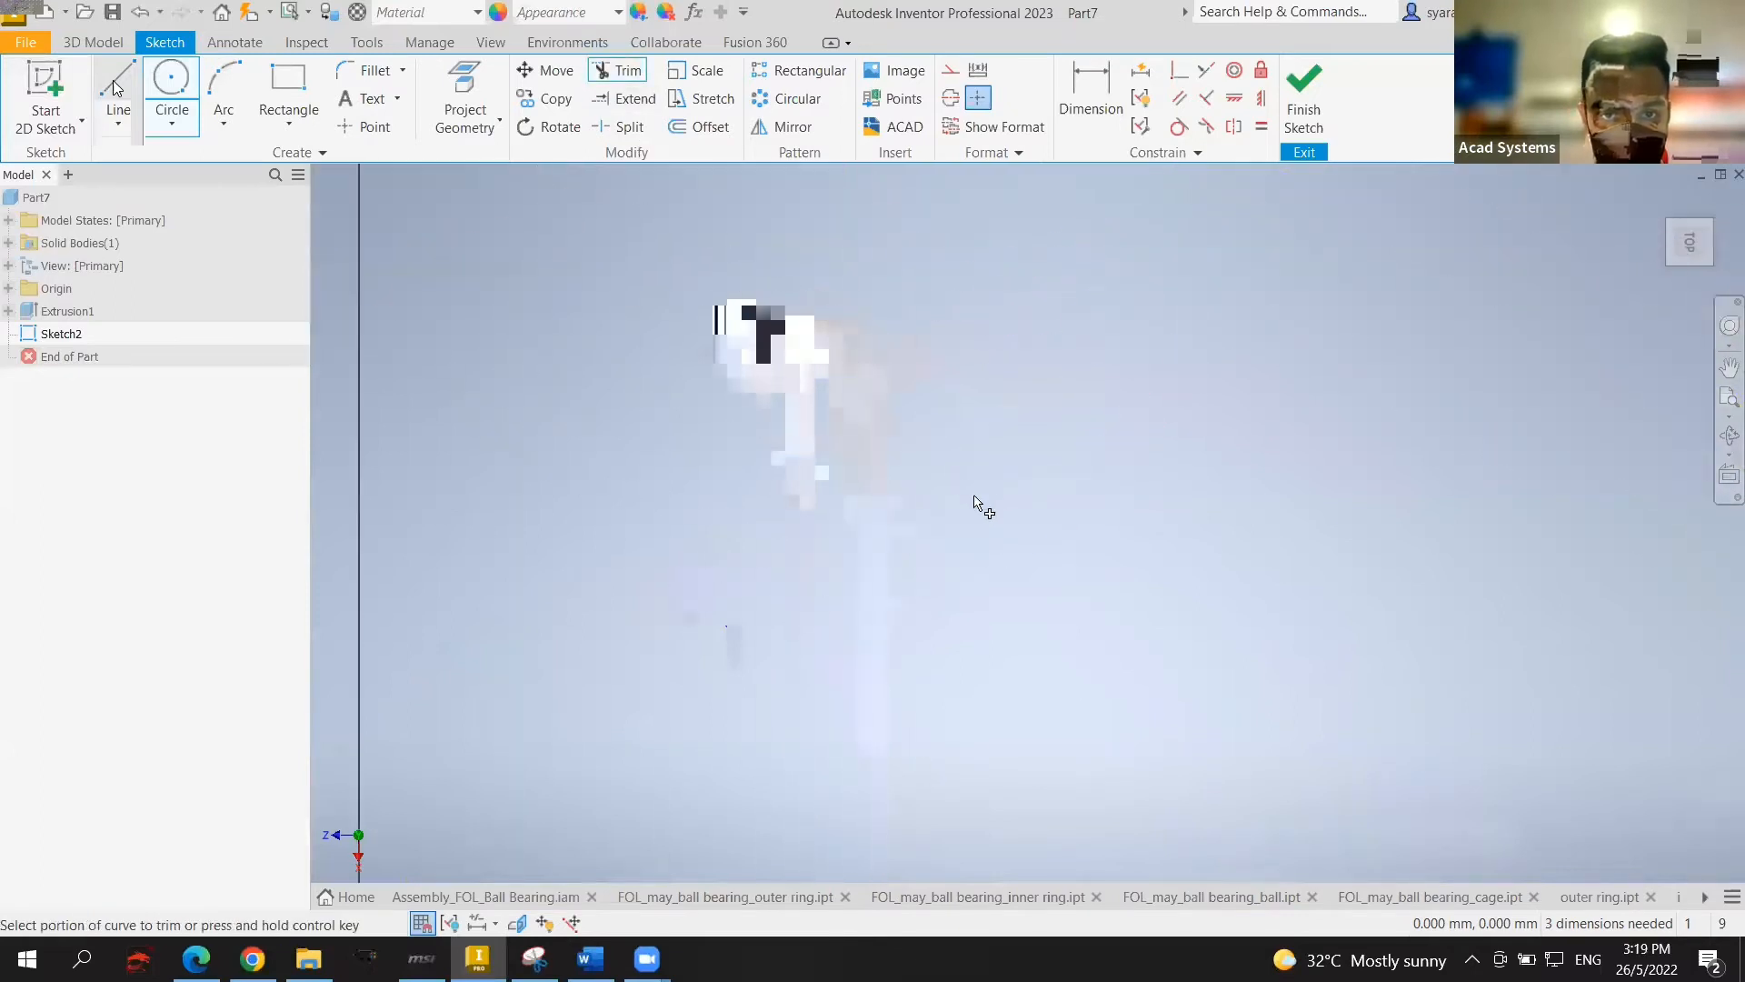
pyautogui.scroll(-6, 975, 502)
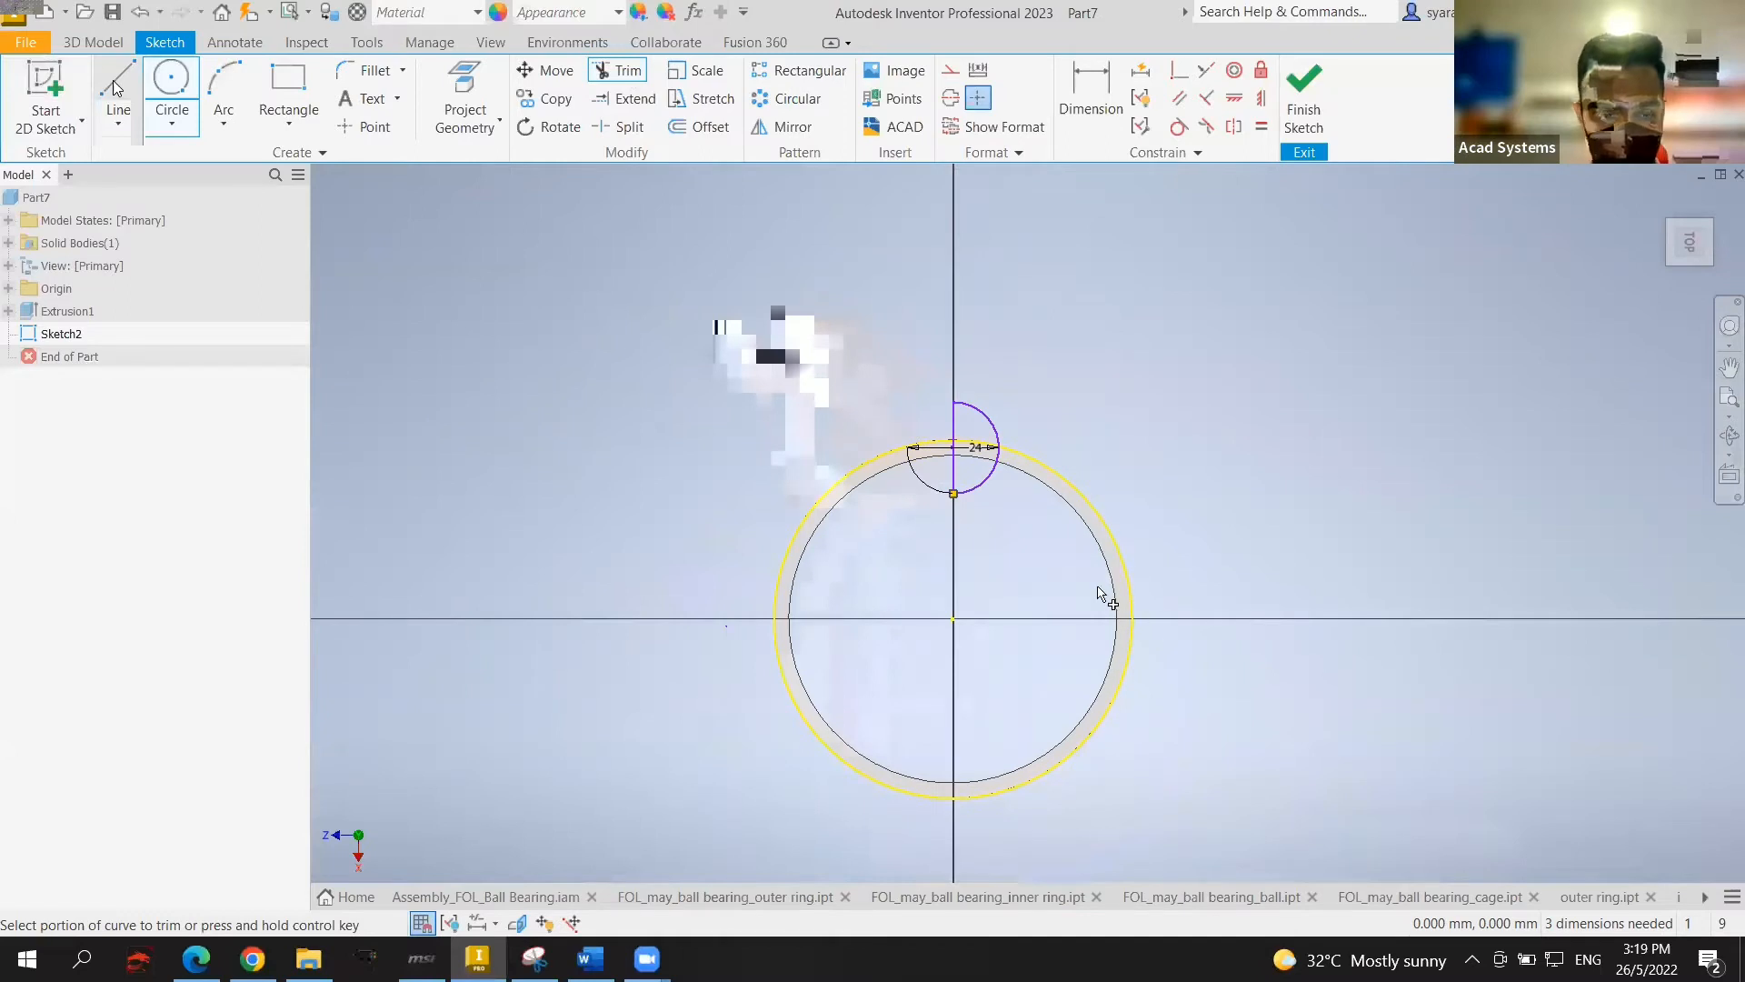
pyautogui.press('Escape')
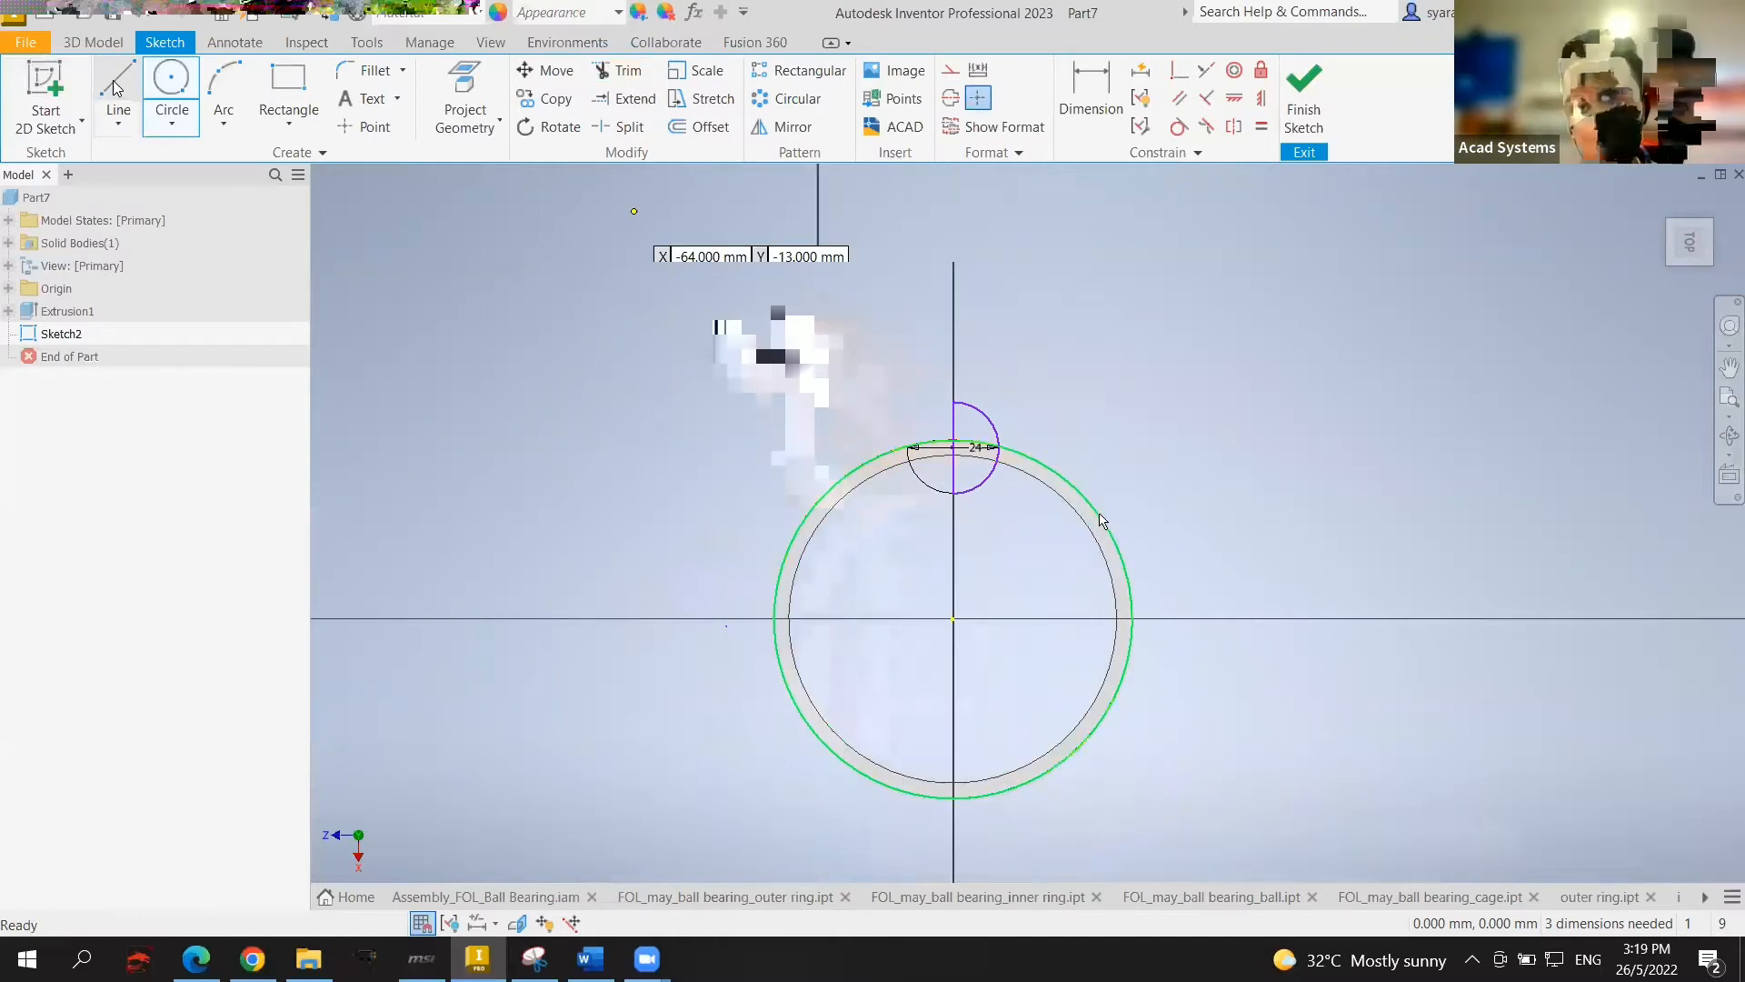
pyautogui.click(1098, 514)
pyautogui.press('Delete')
pyautogui.scroll(4, 1054, 536)
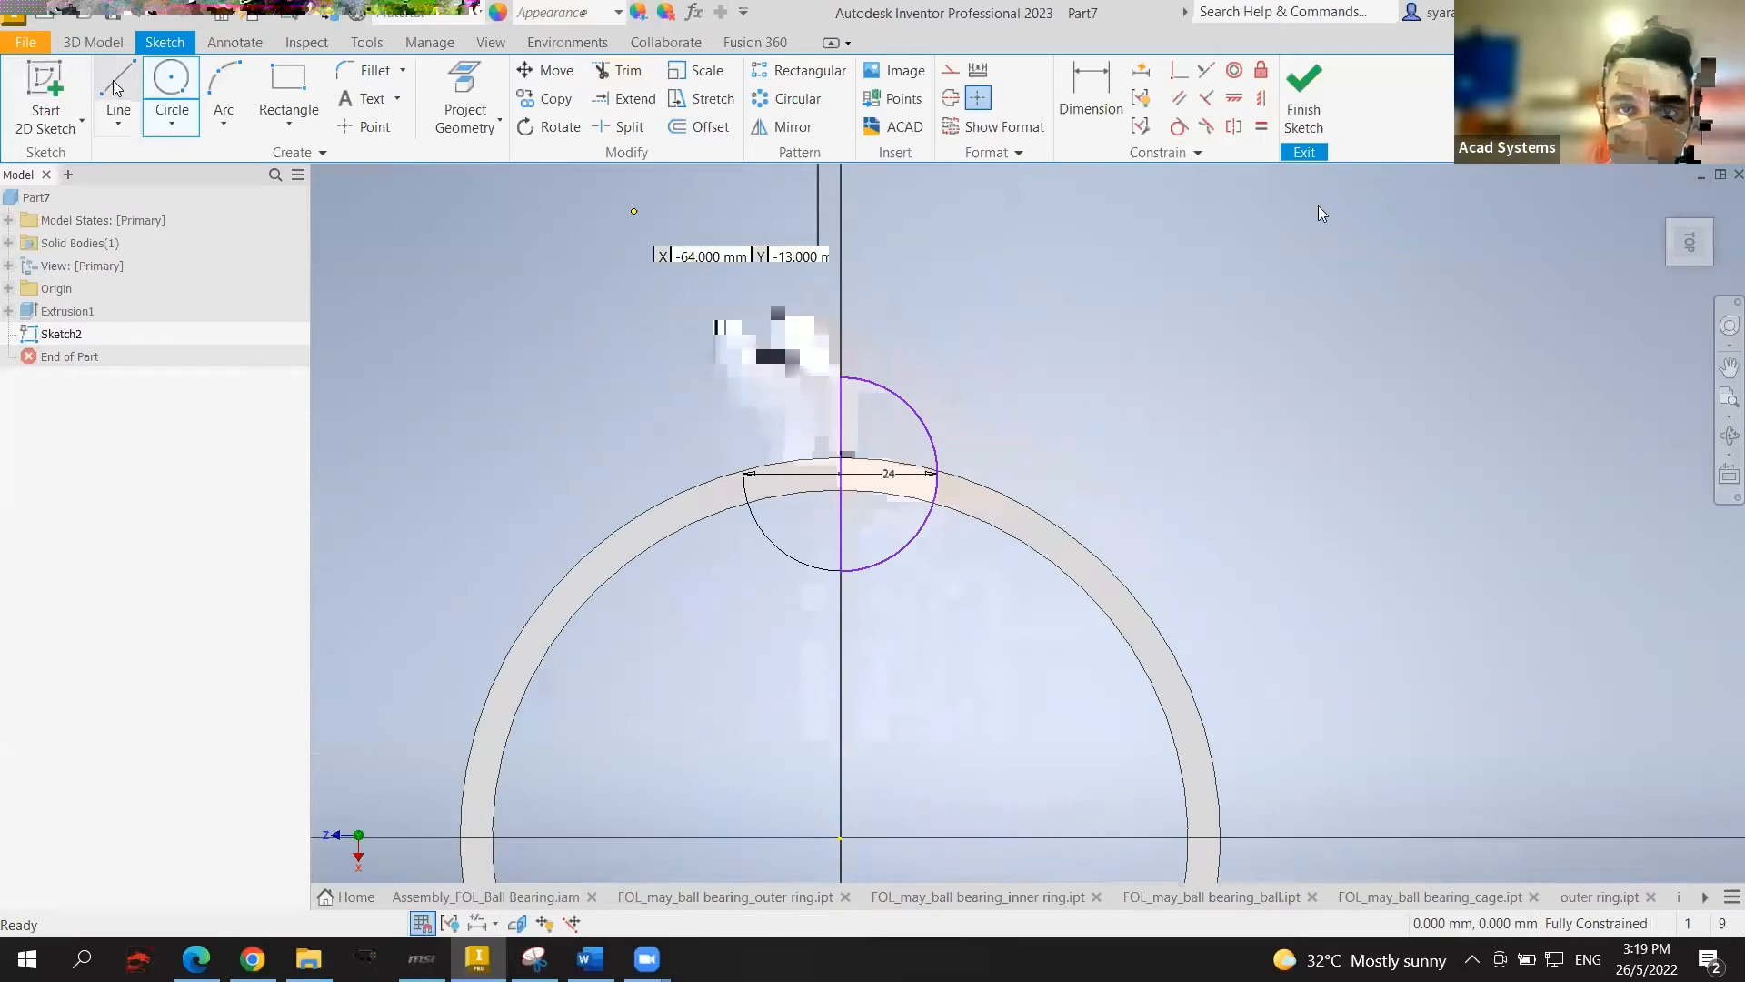
pyautogui.click(1305, 95)
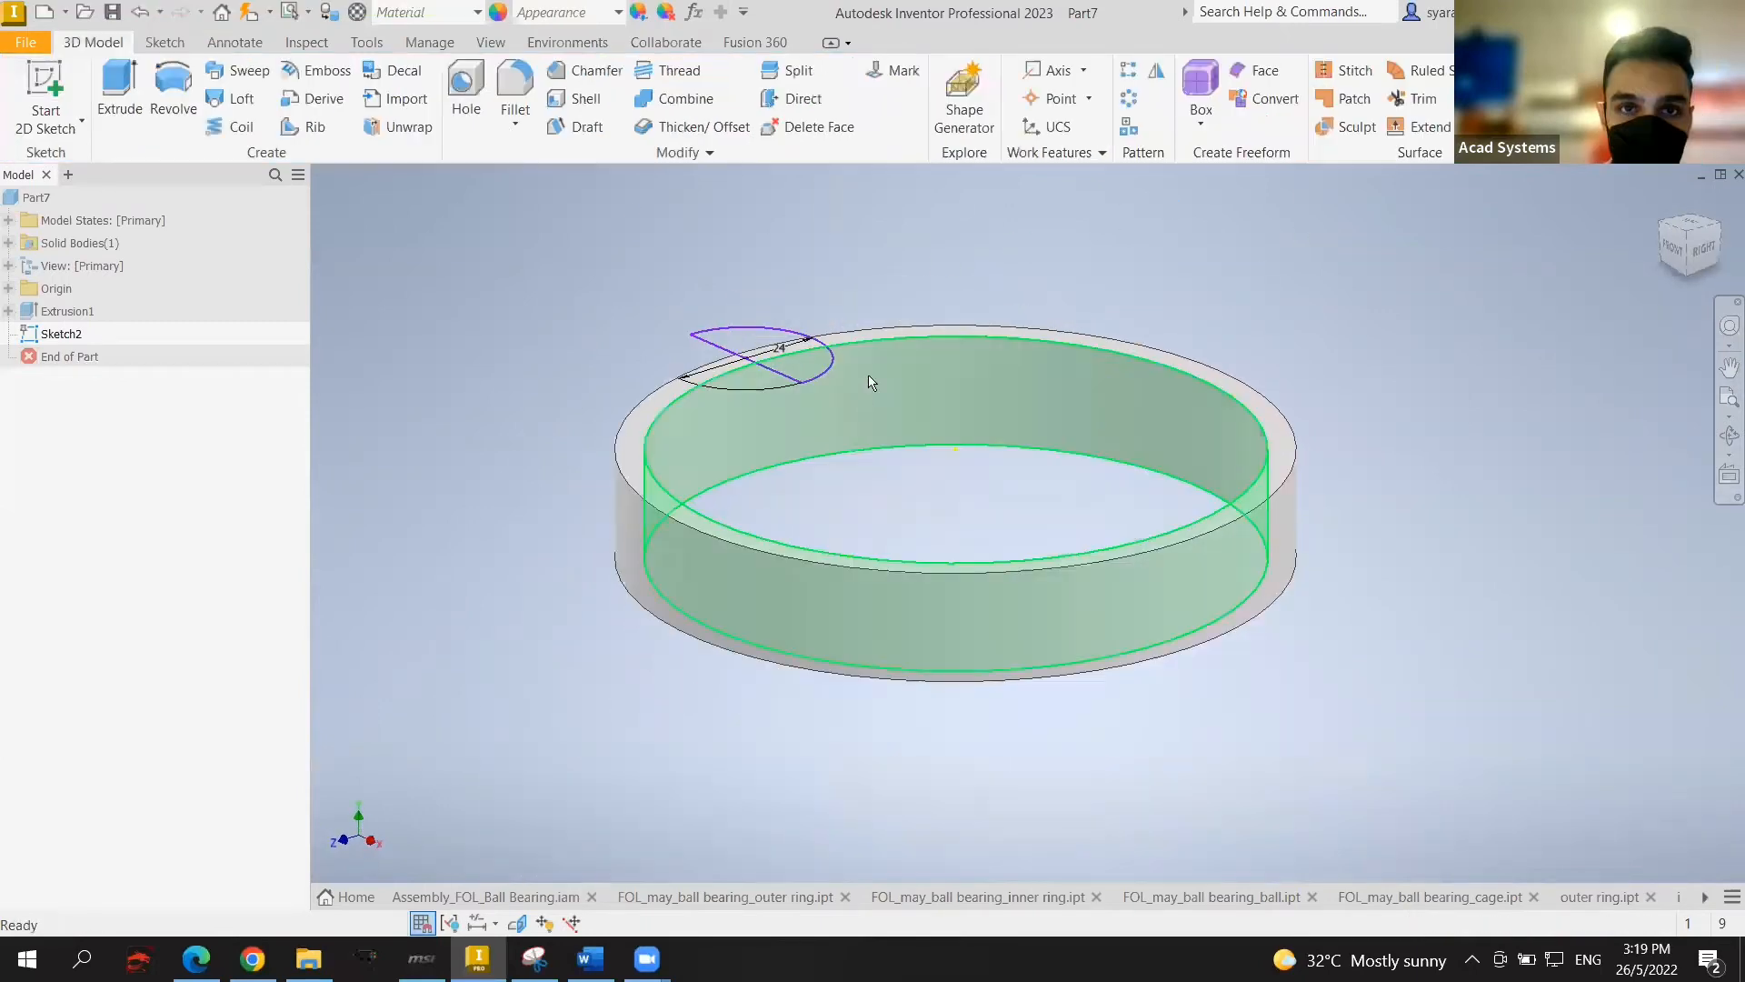
# Step: Revolve-cut the half-circle 360° around the sketch line to form a ball pocket in the ring
pyautogui.click(187, 88)
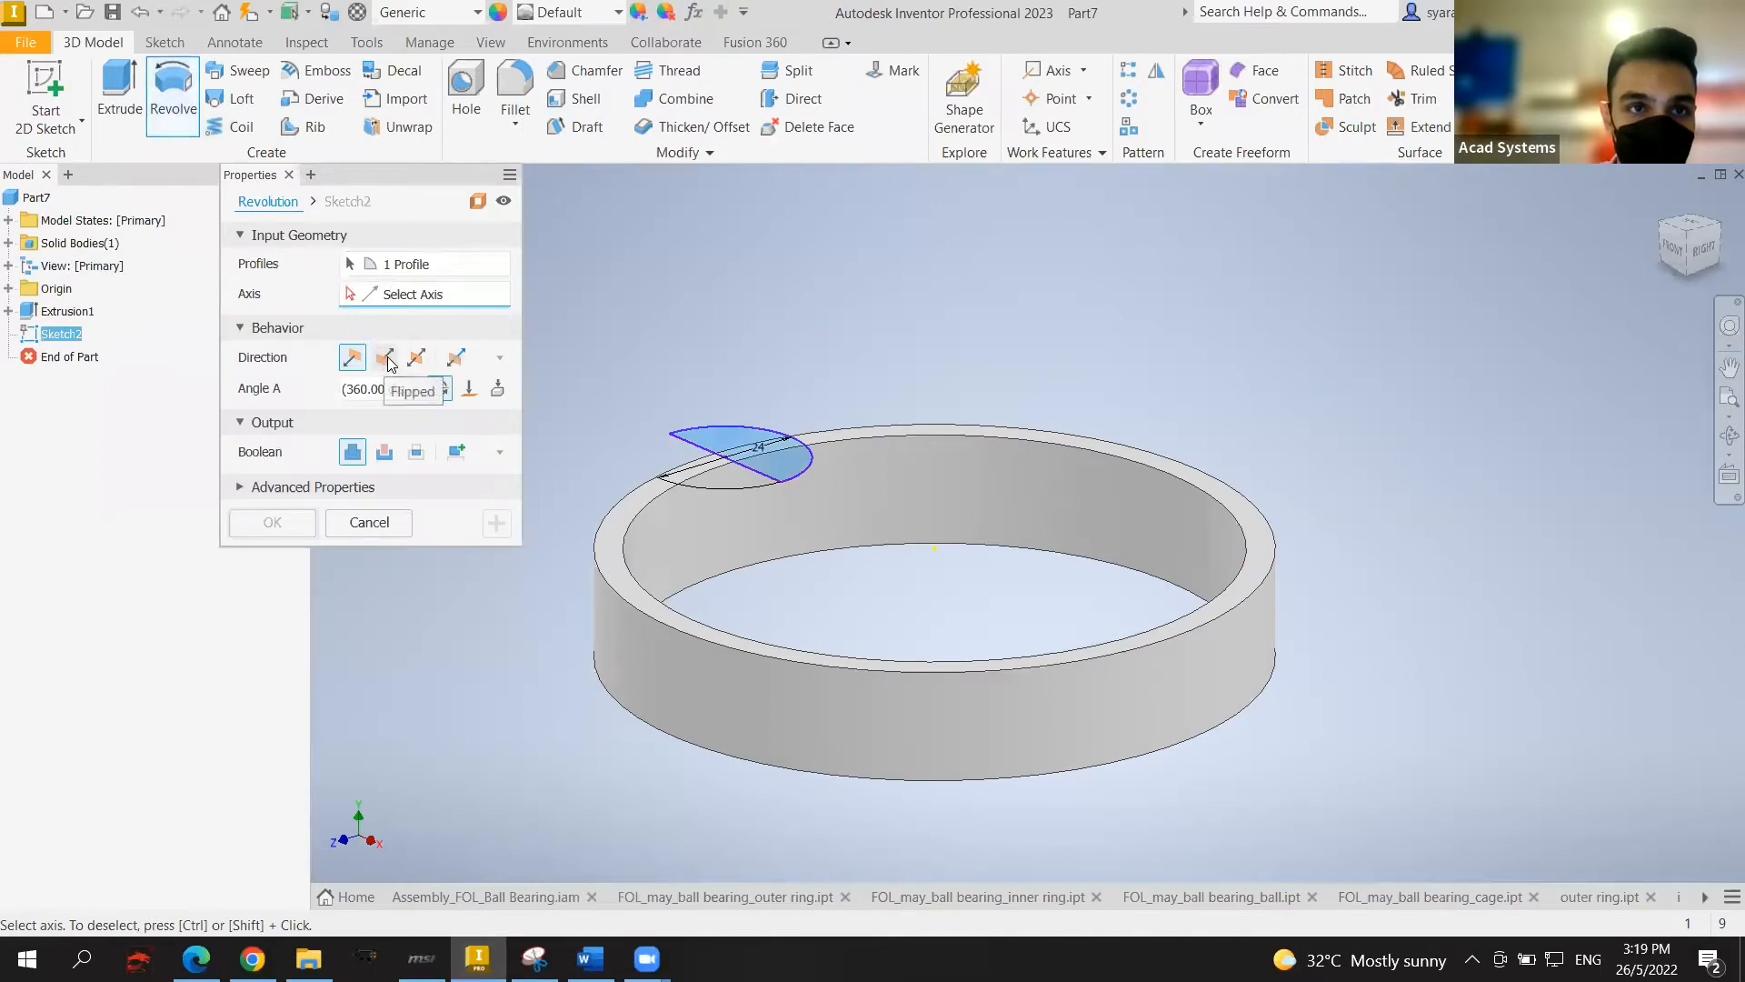
pyautogui.click(387, 360)
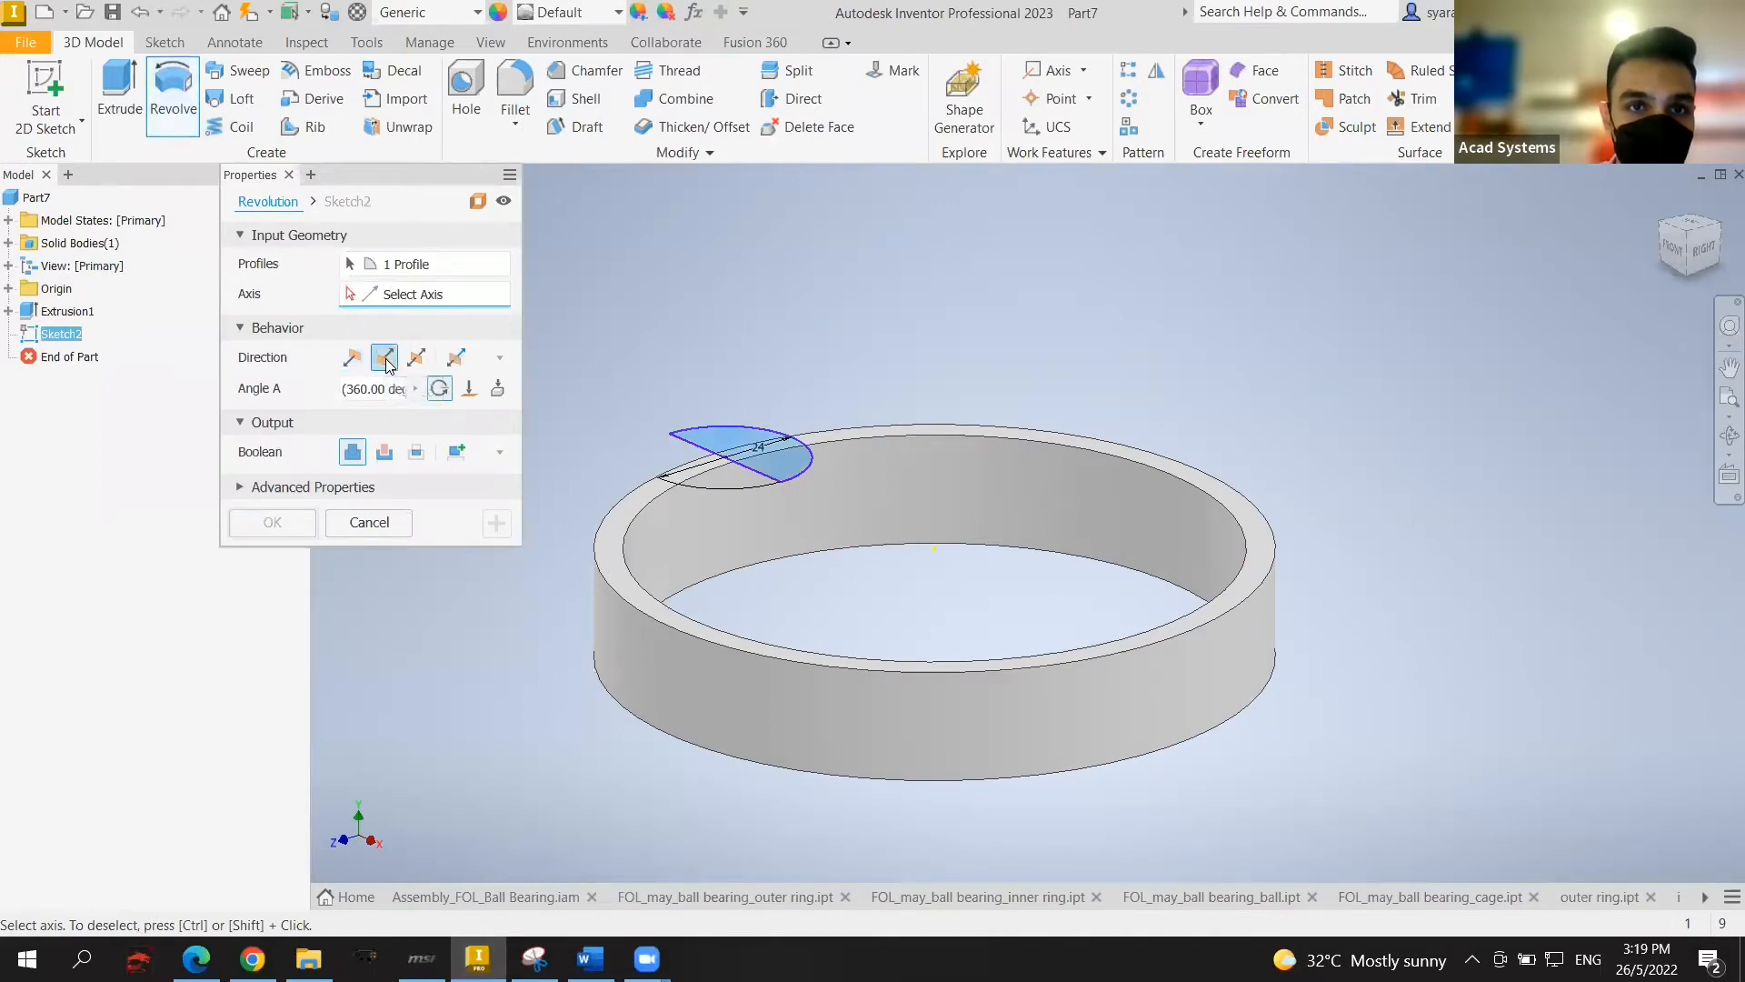
pyautogui.click(702, 445)
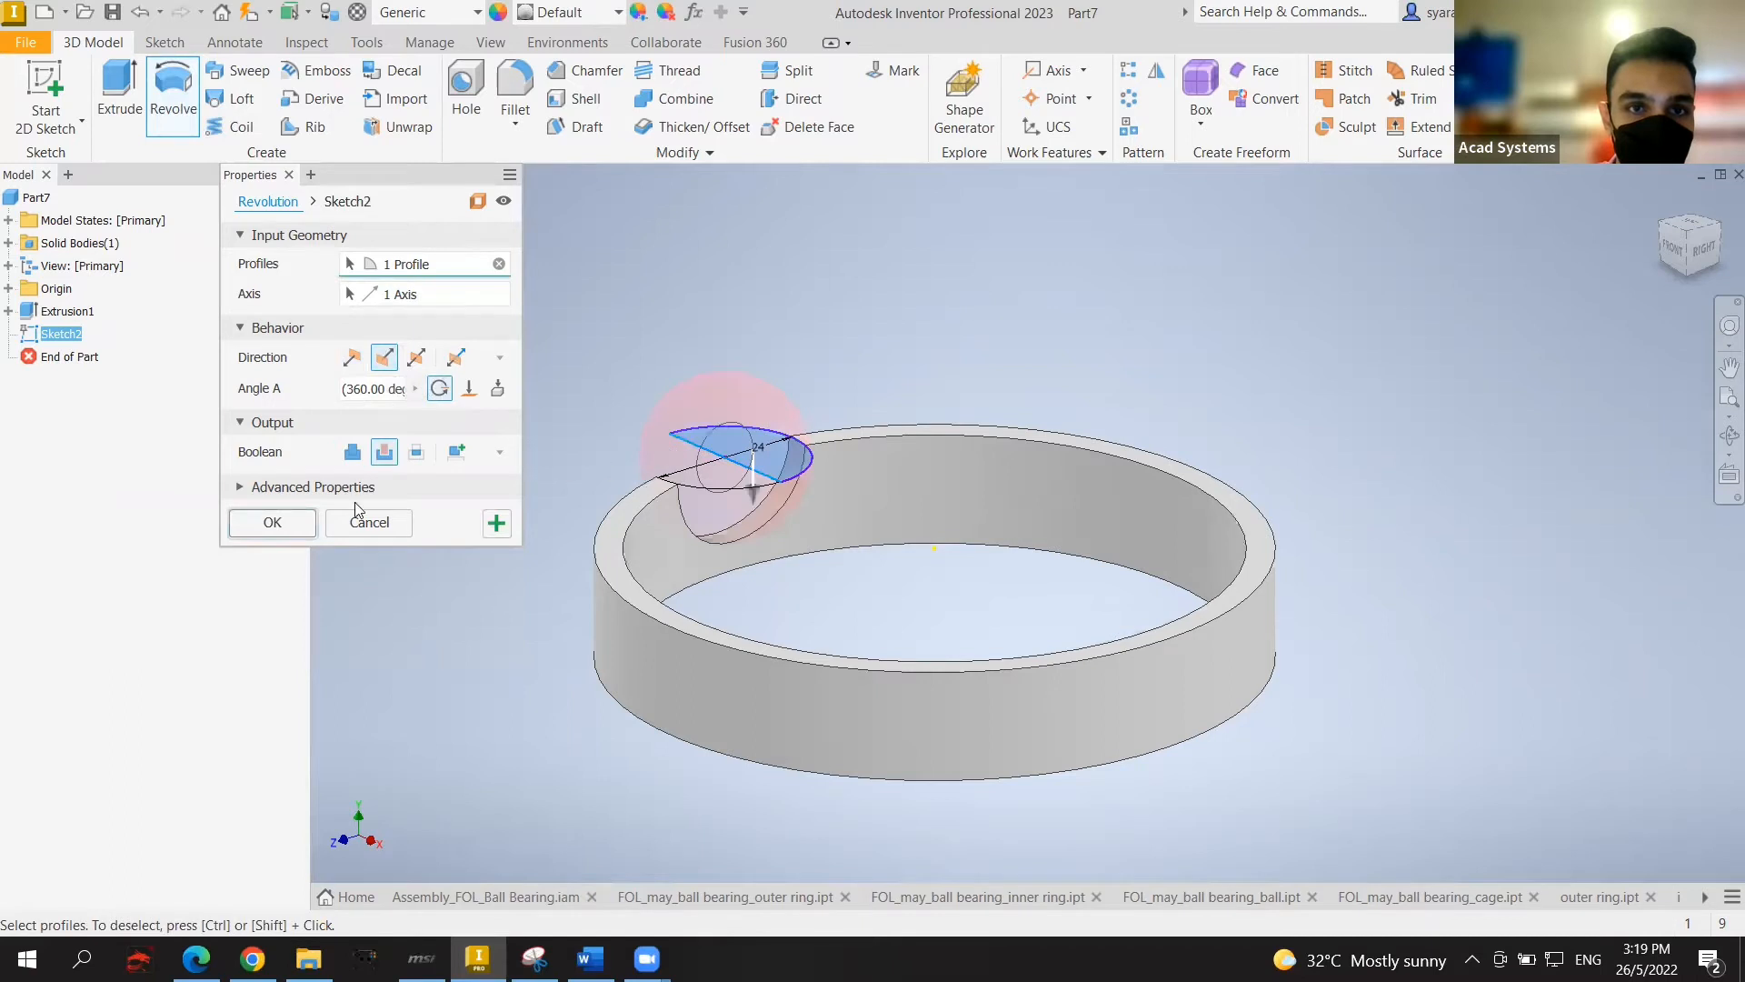
pyautogui.click(303, 525)
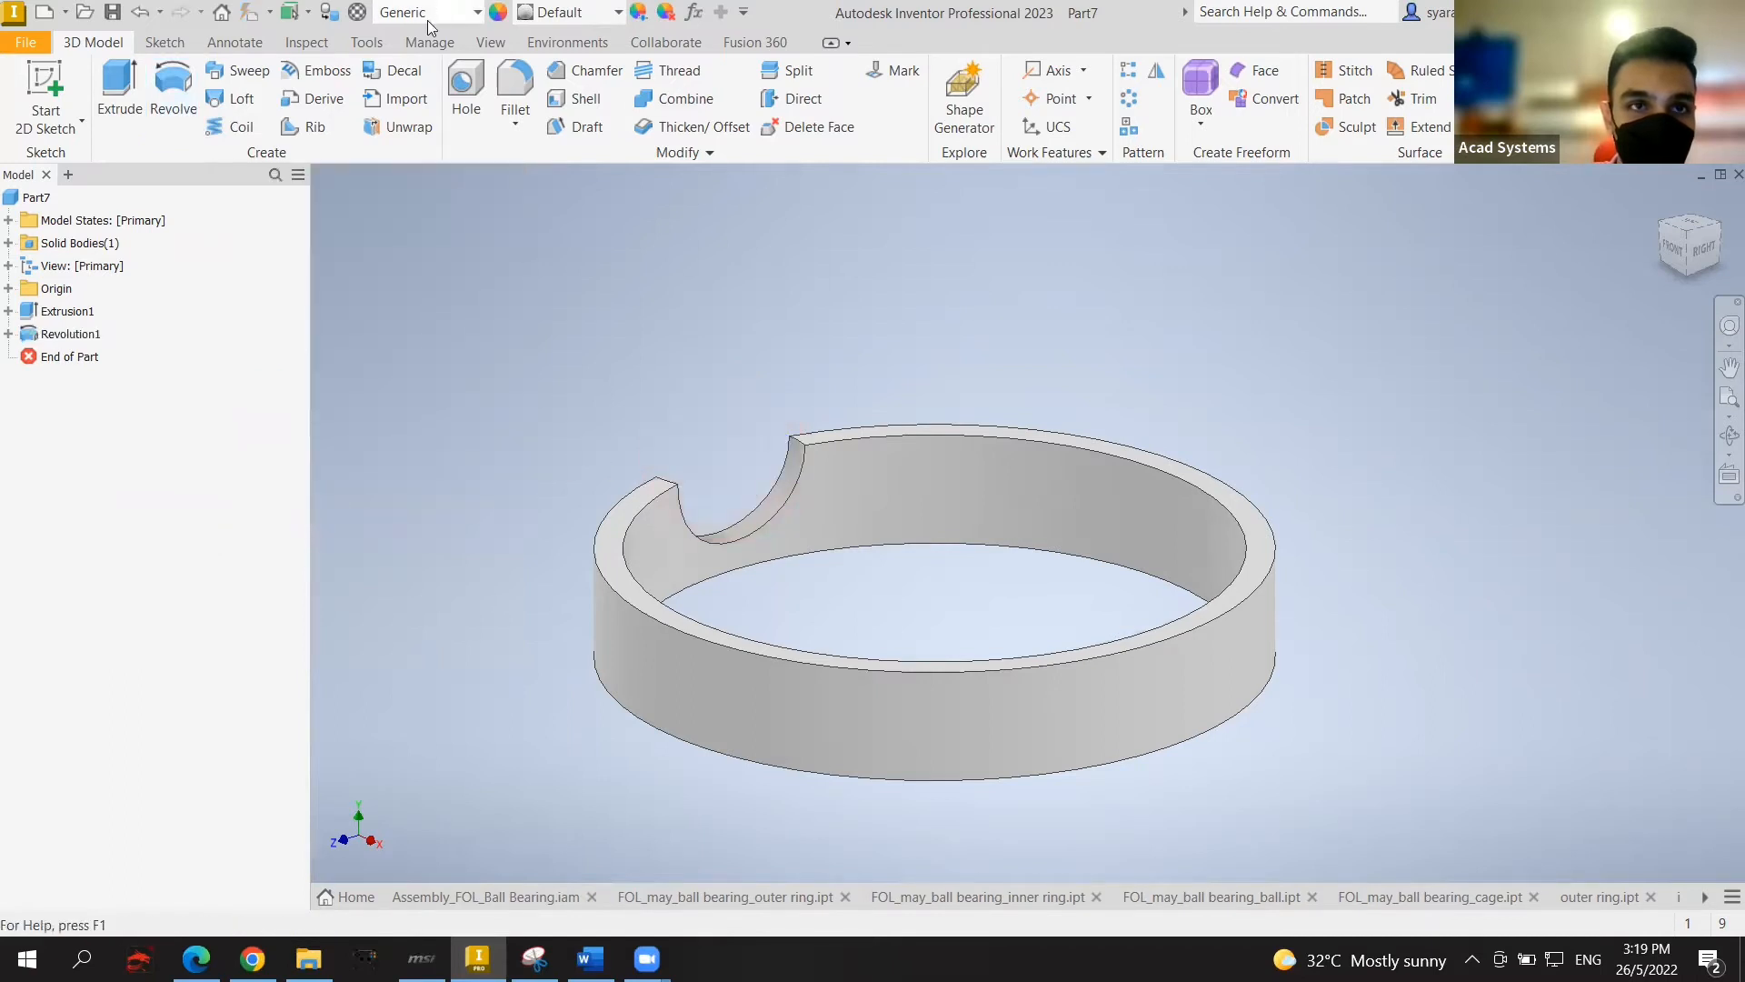
pyautogui.click(516, 91)
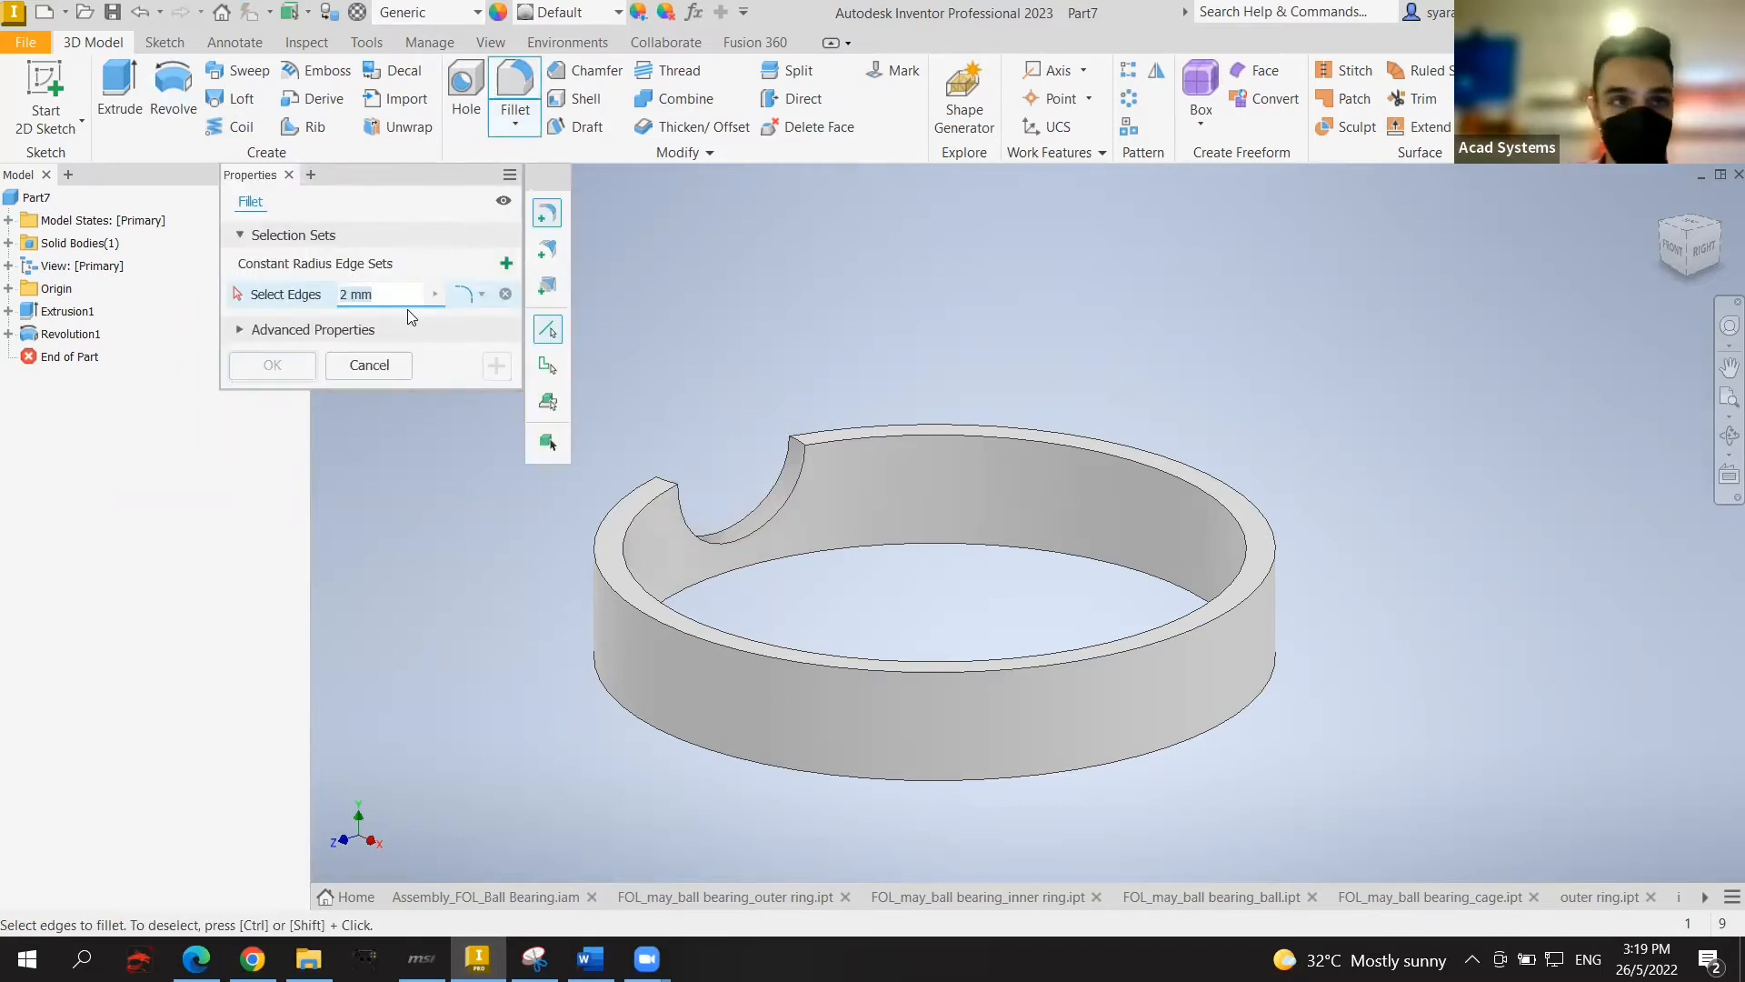
# Step: Apply a 2.1 fillet to two ring edges, then undo it
pyautogui.click(336, 307)
pyautogui.write('2.1')
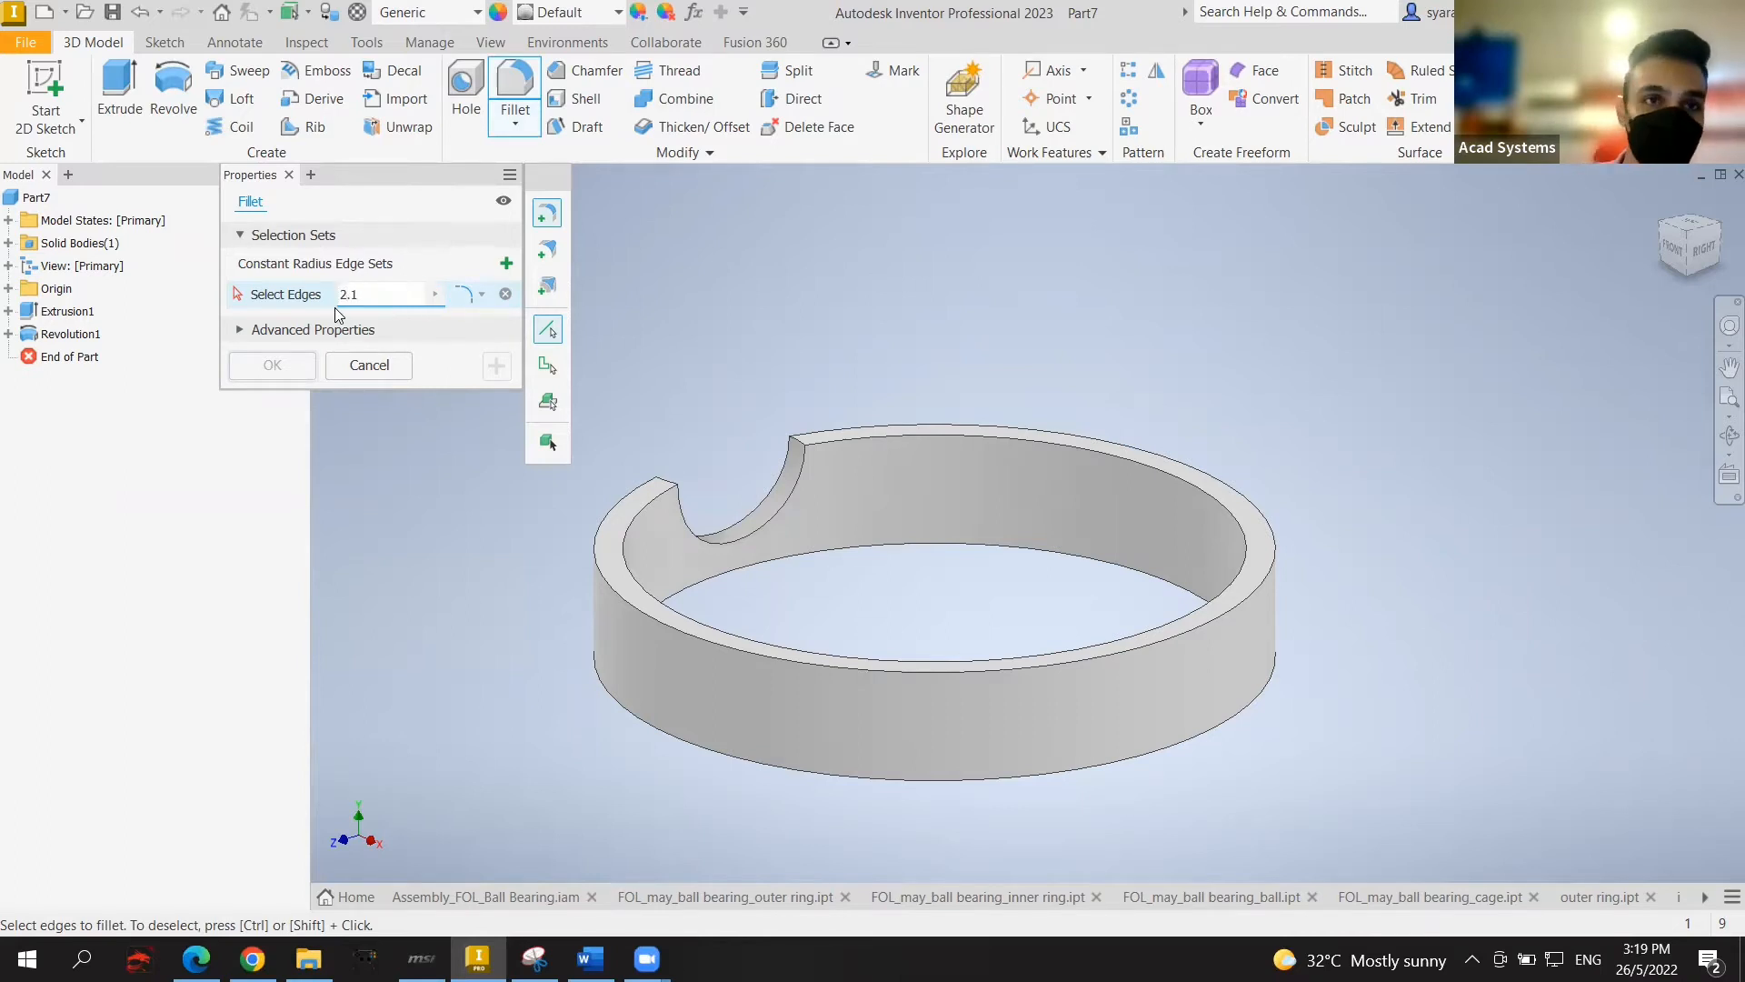
pyautogui.click(795, 445)
pyautogui.click(671, 484)
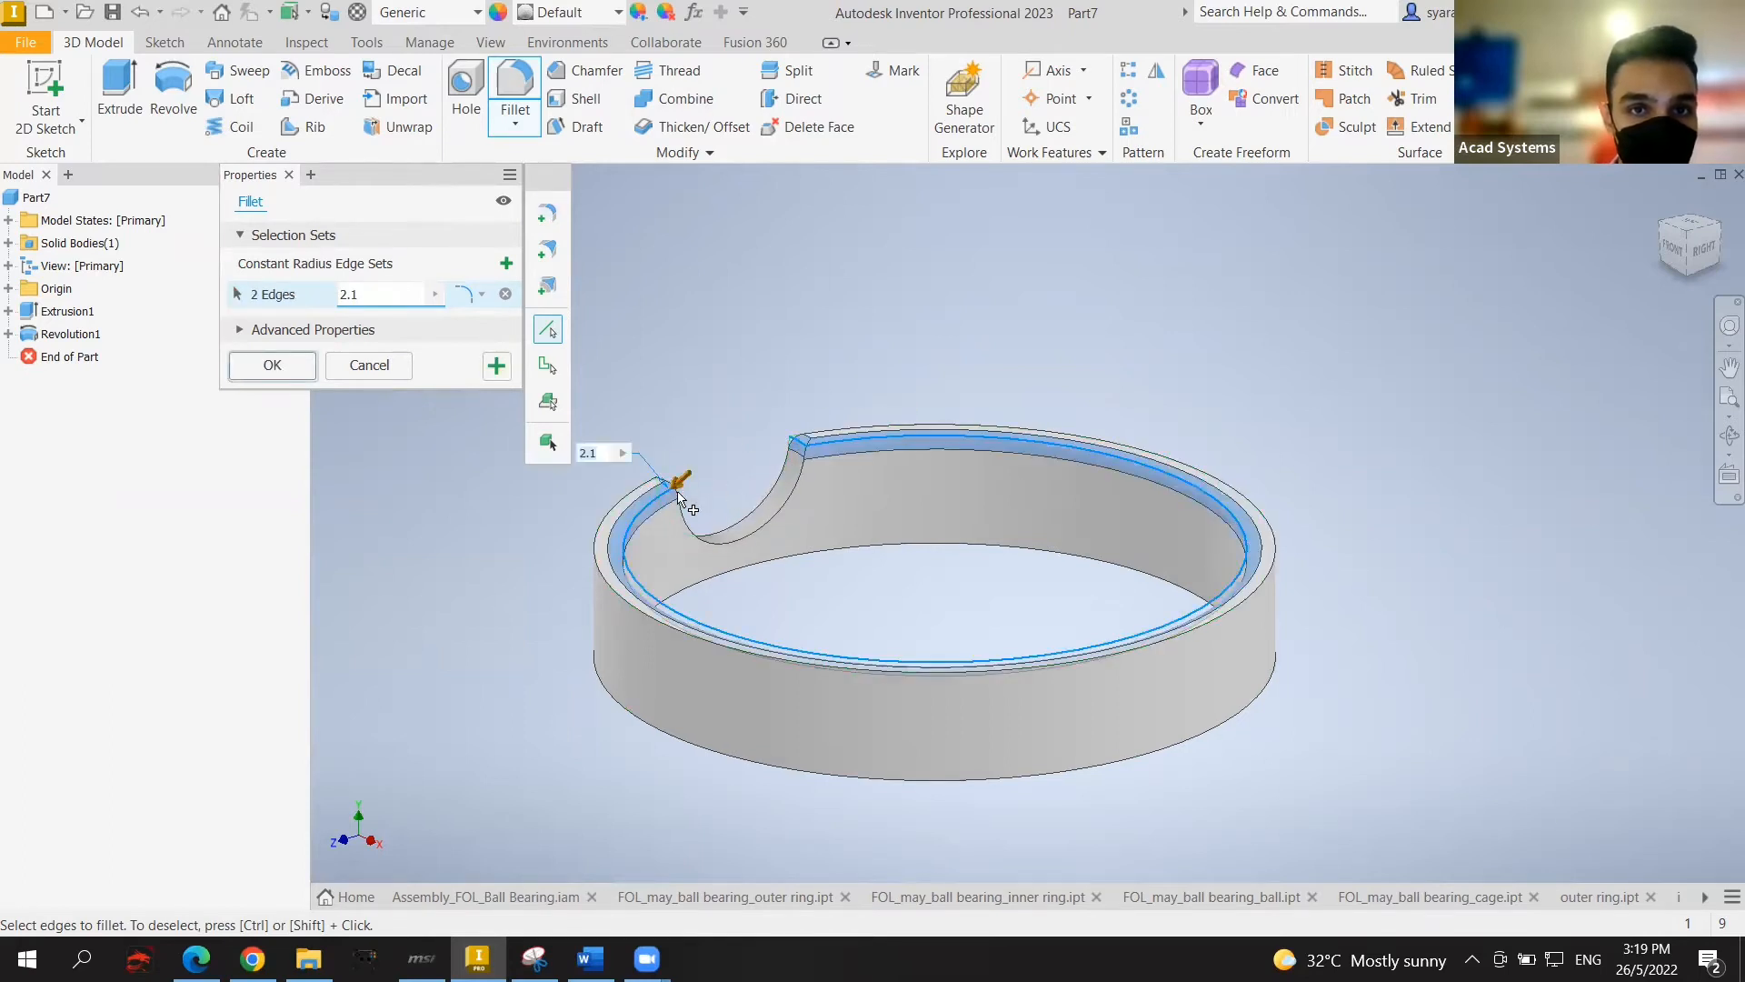
pyautogui.click(291, 366)
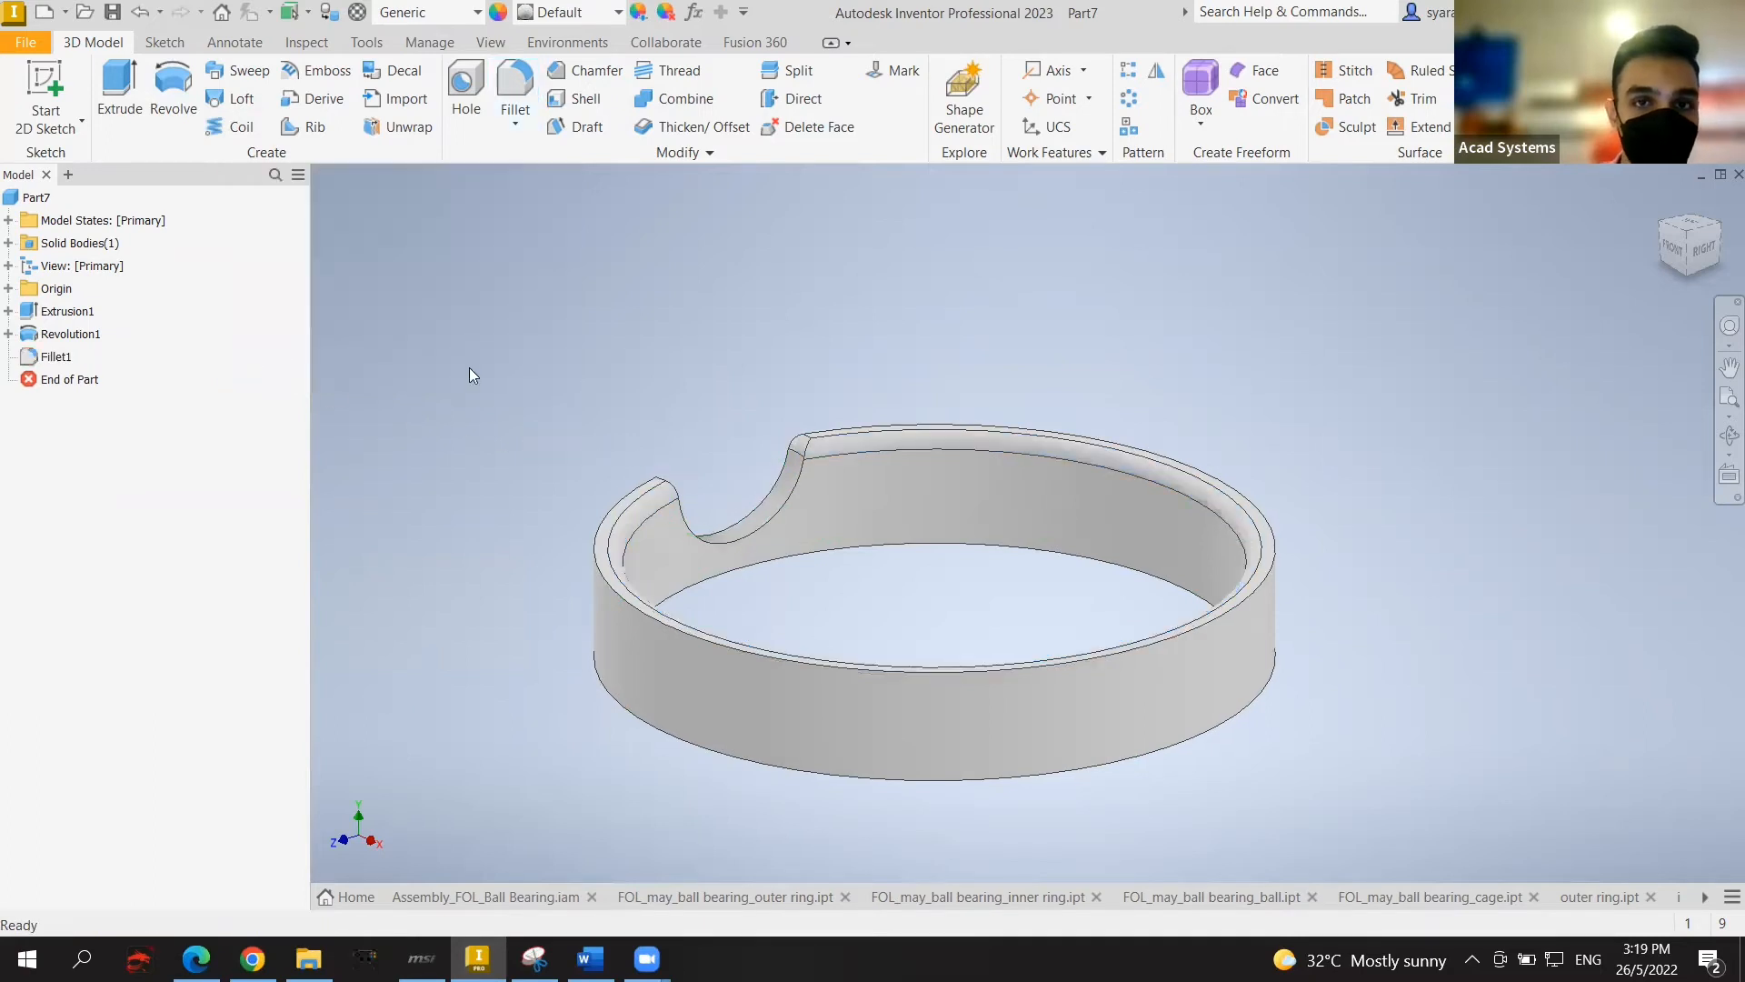
pyautogui.click(1682, 259)
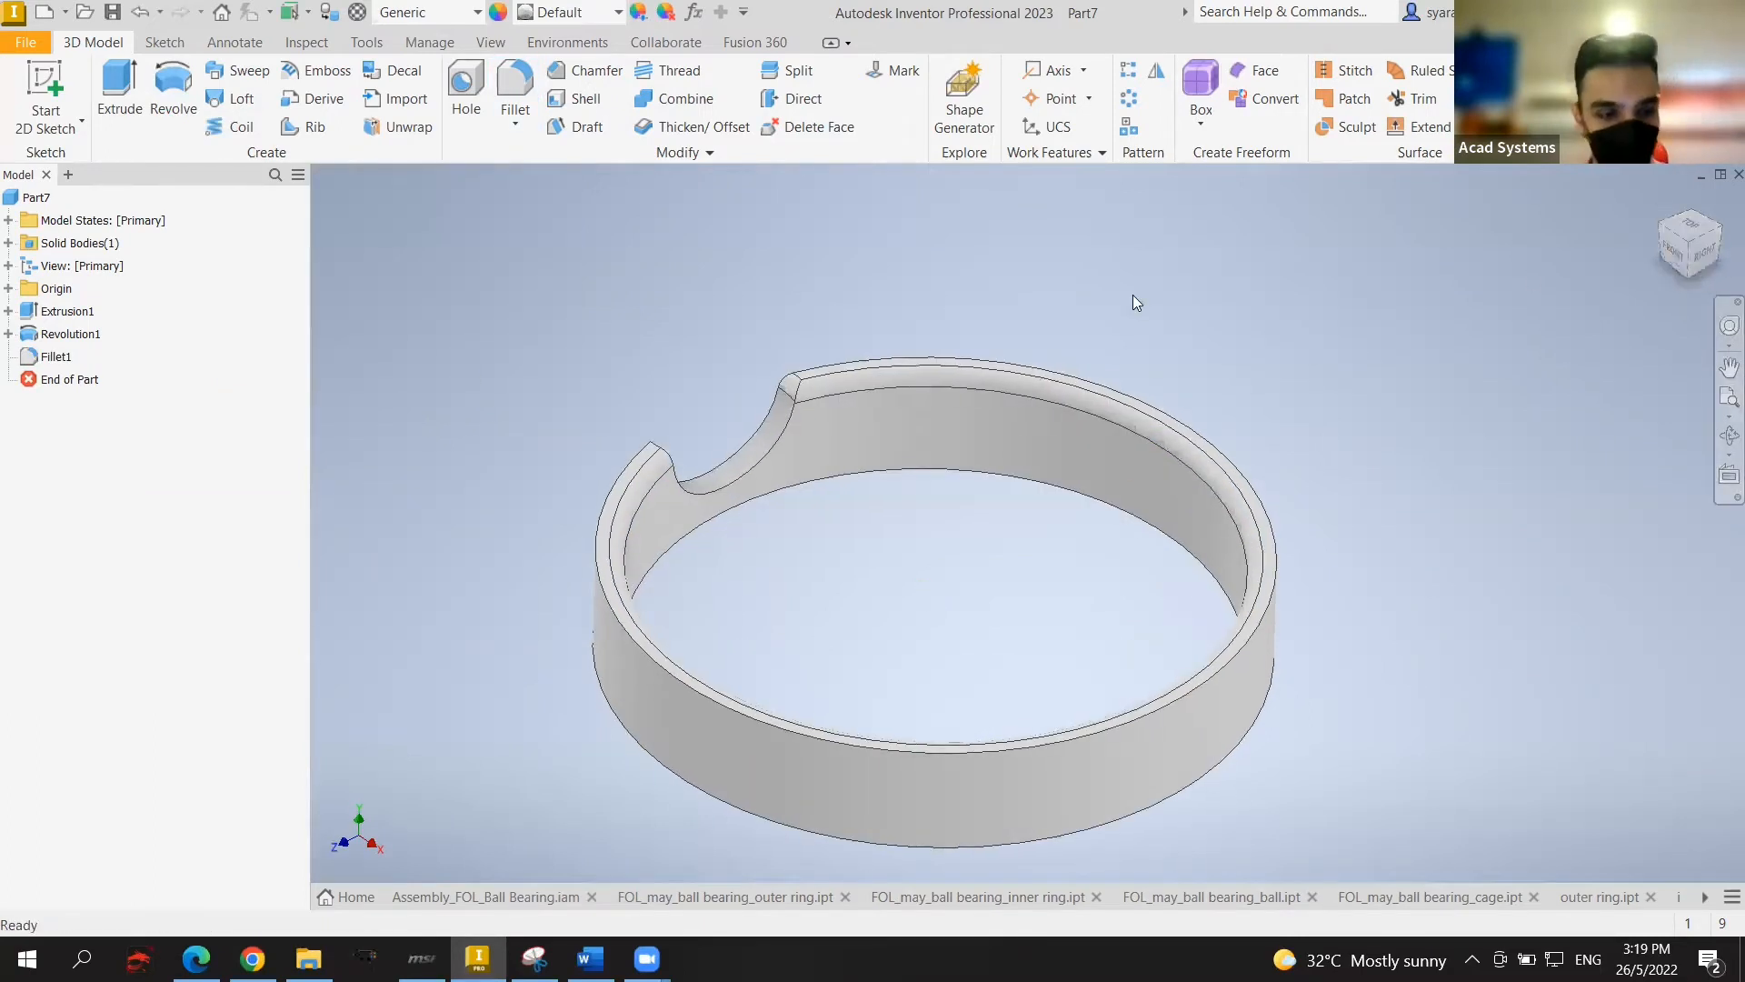
pyautogui.hotkey('ctrl', 'z')
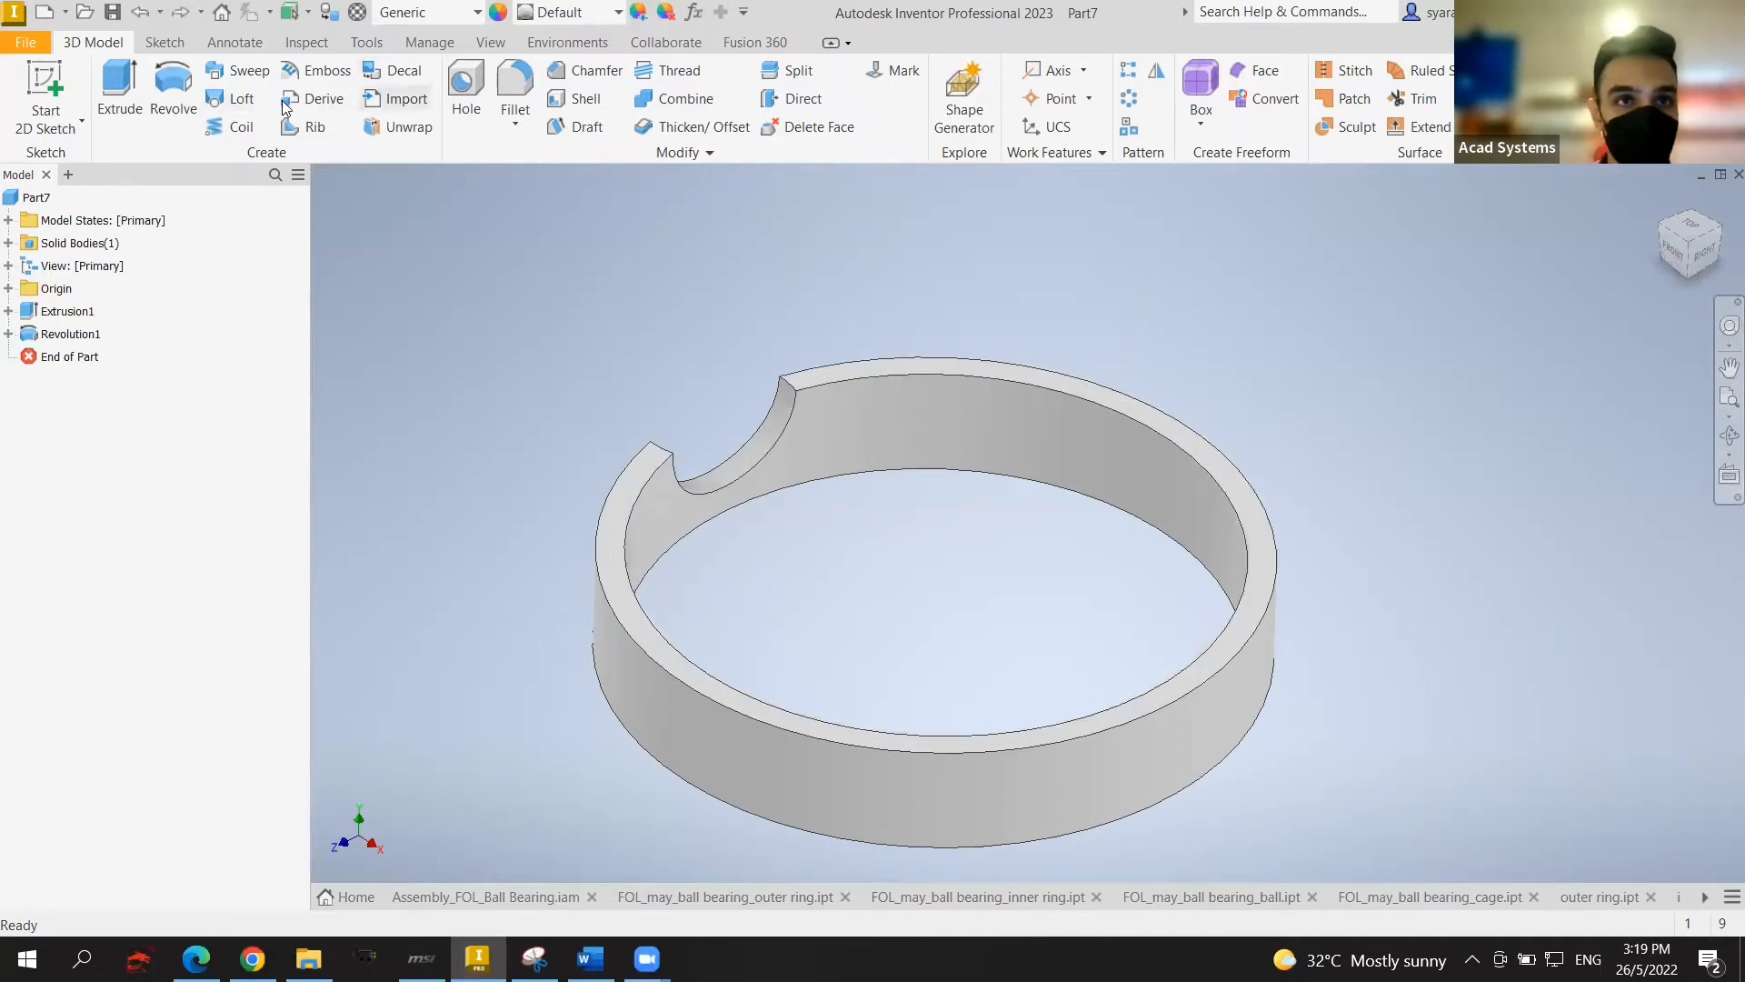
# Step: Fillet the pocket's two top edges with the 2.1 radius
pyautogui.press('f')
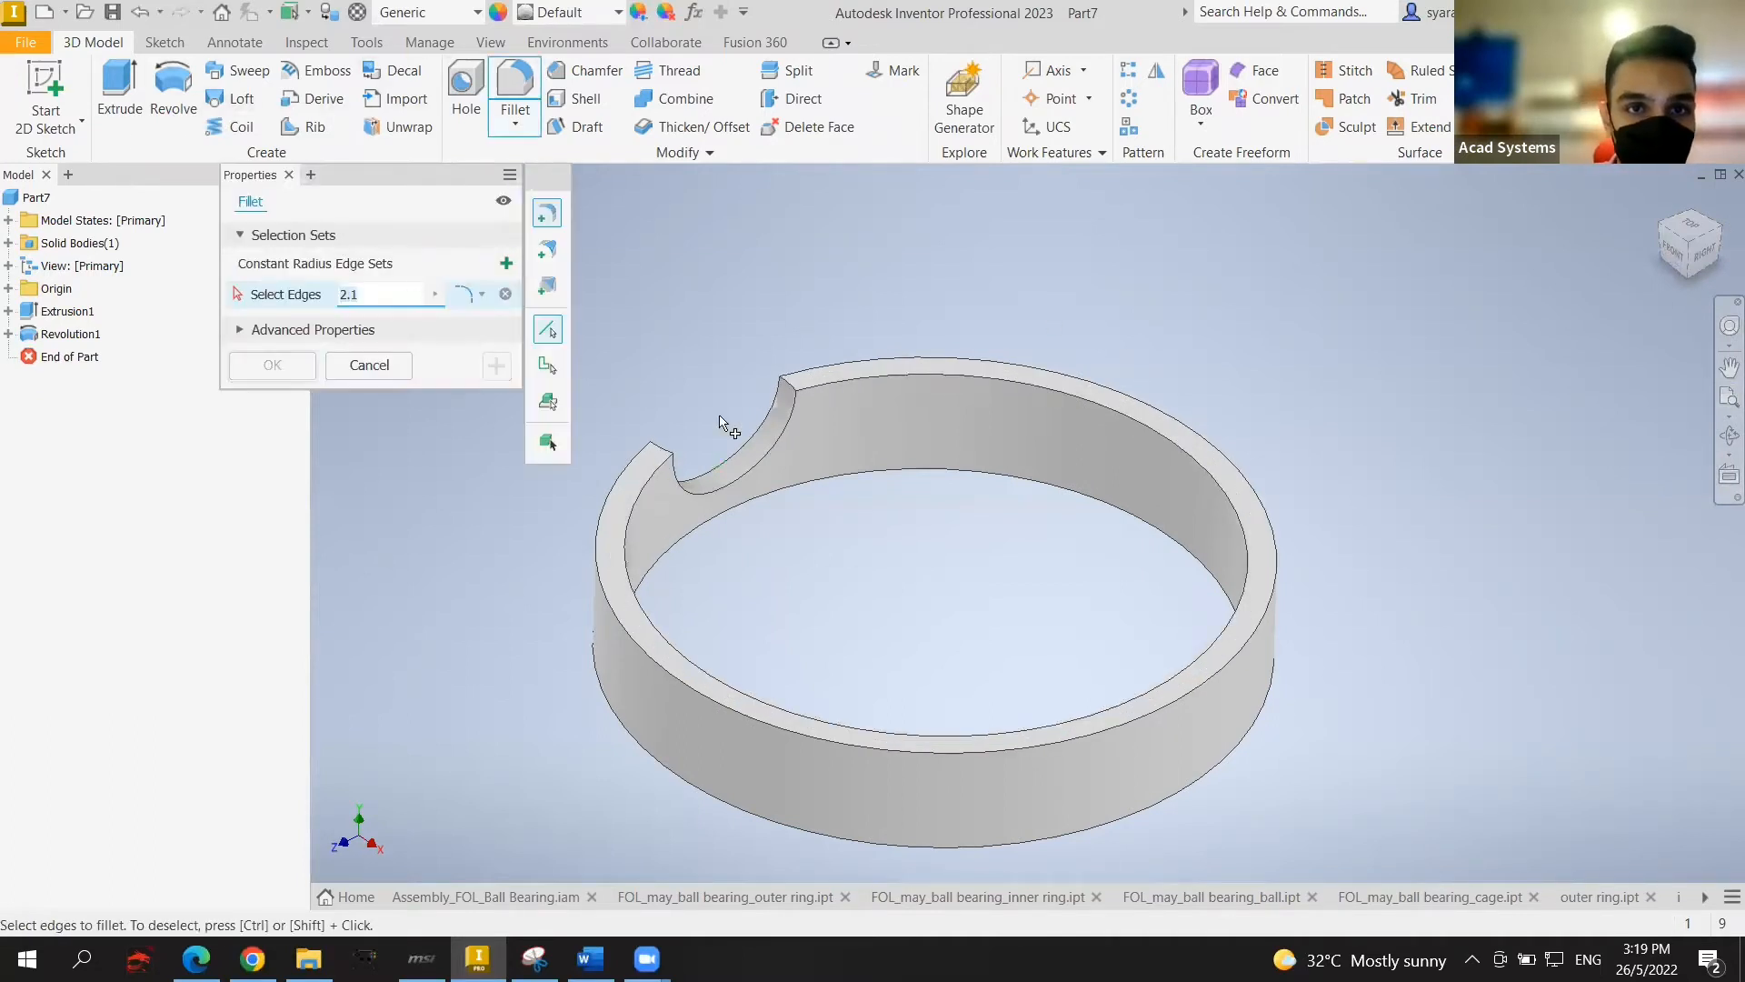
pyautogui.click(660, 445)
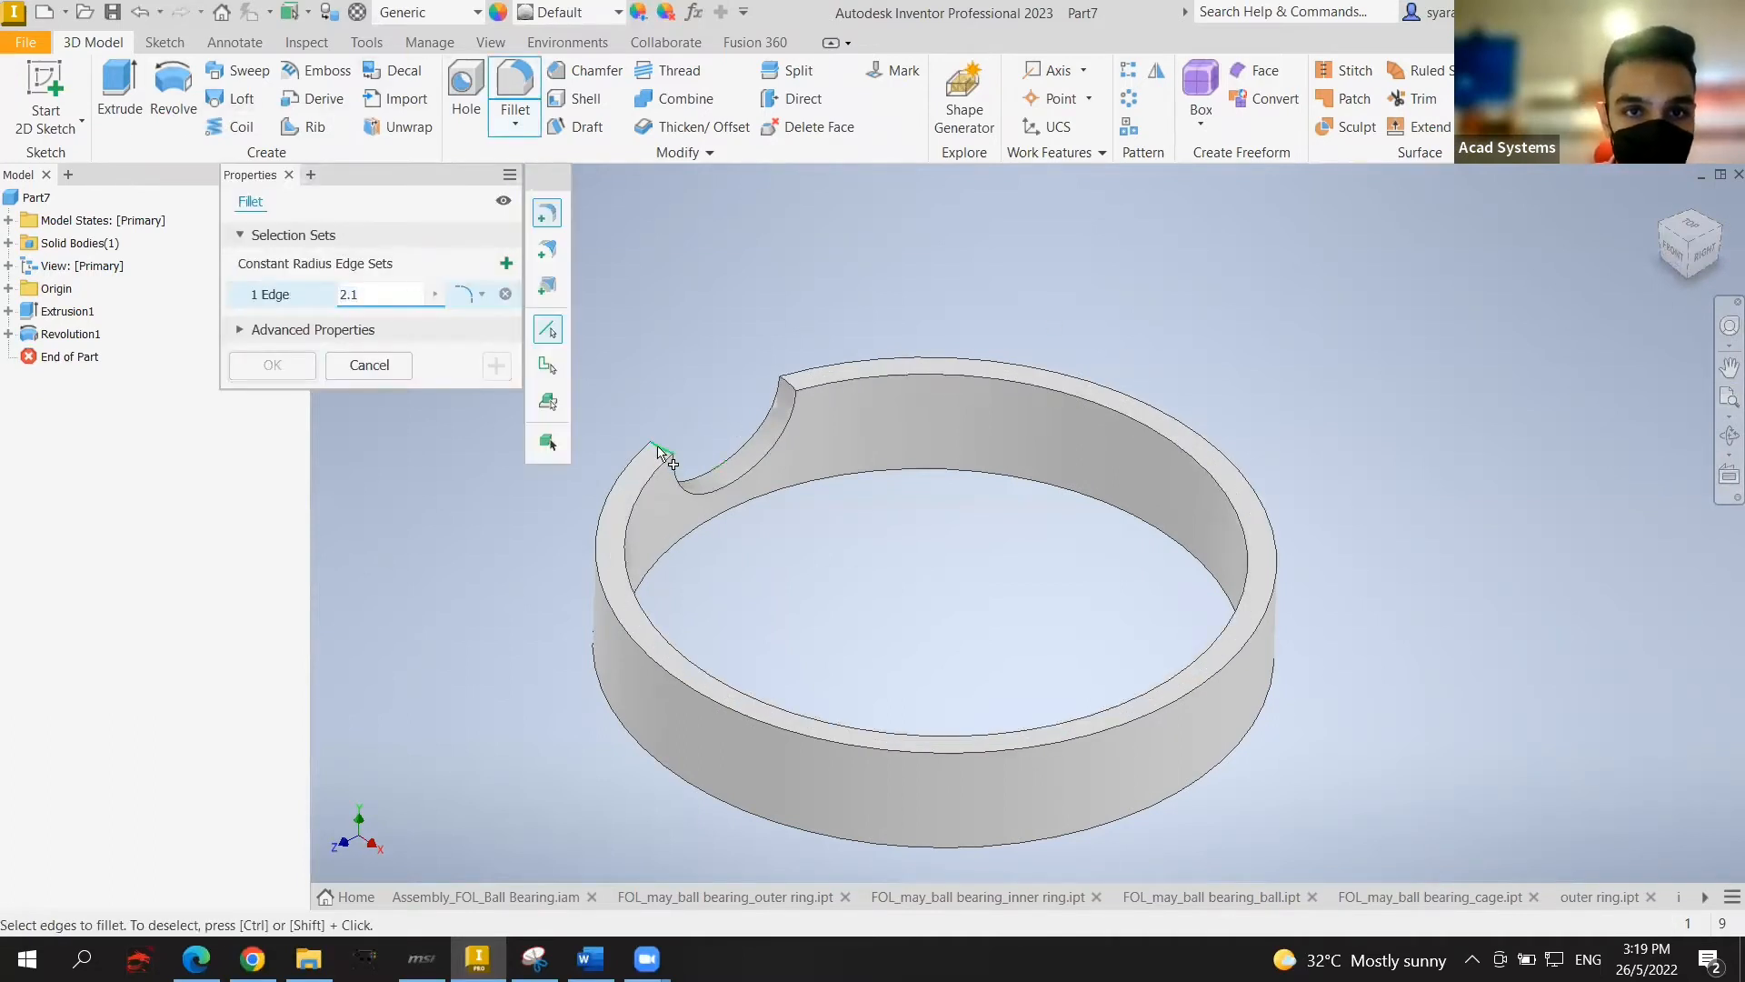
pyautogui.click(792, 386)
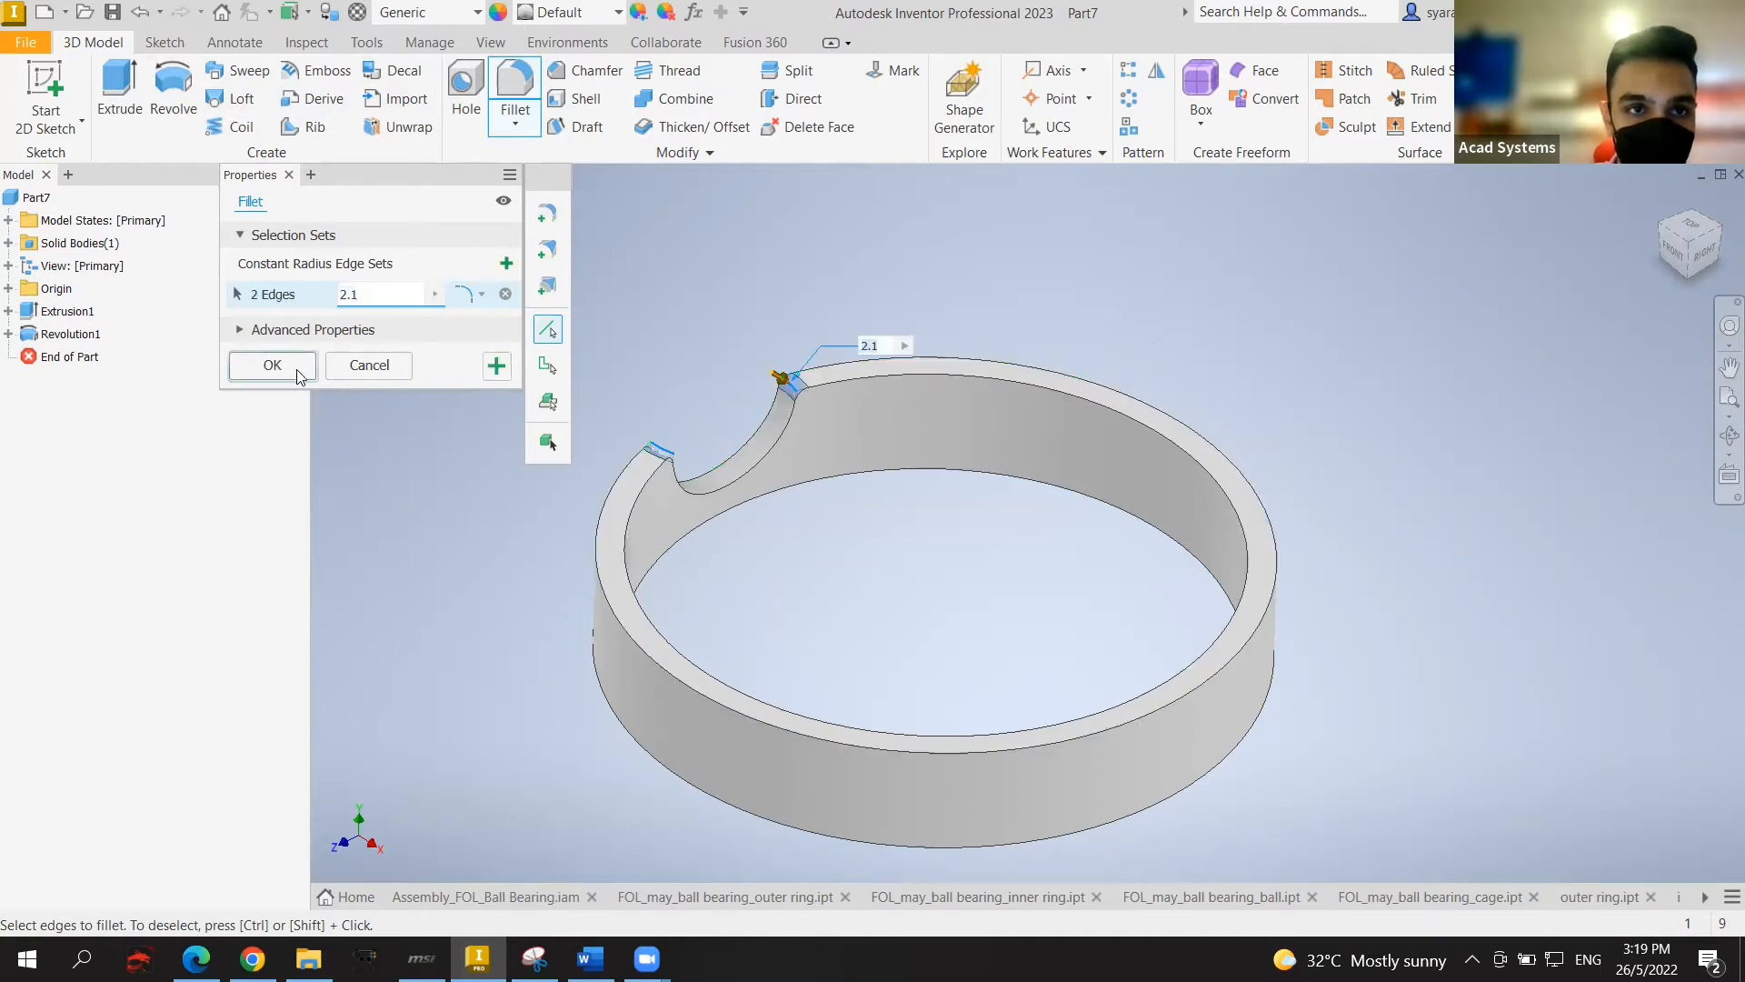
pyautogui.click(273, 364)
pyautogui.scroll(-2, 1600, 591)
pyautogui.moveTo(1575, 560); pyautogui.dragTo(1372, 538, button='middle')
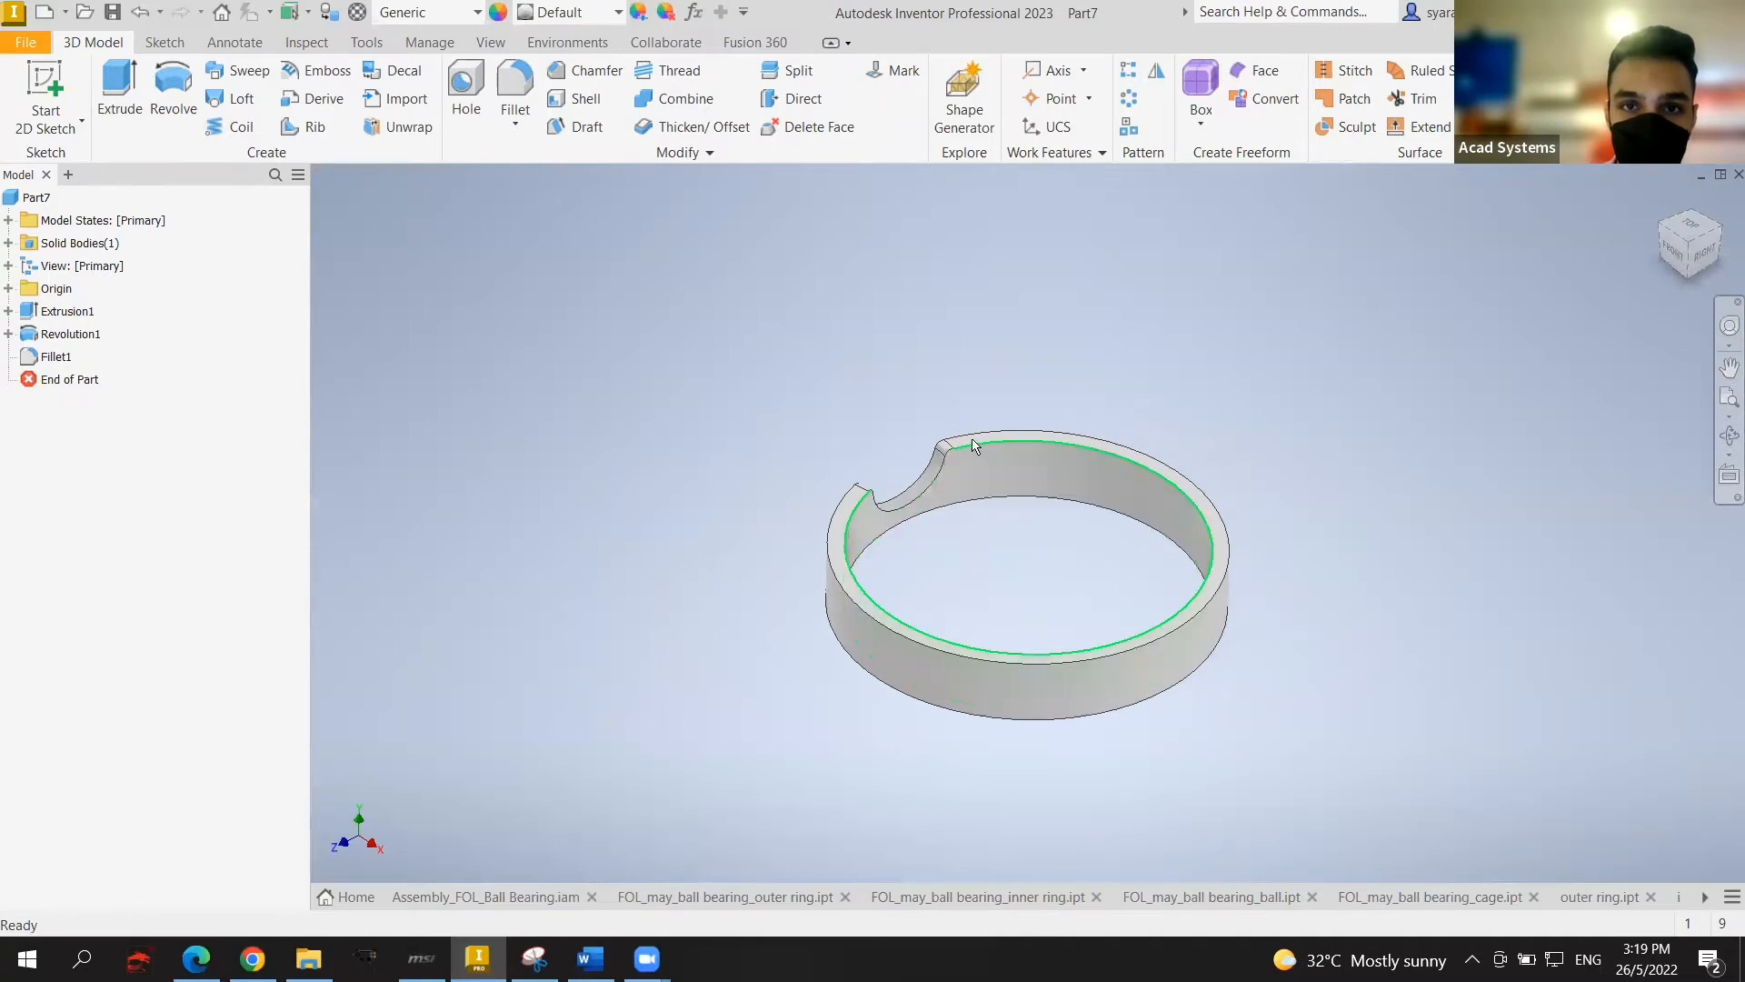
pyautogui.scroll(3, 861, 511)
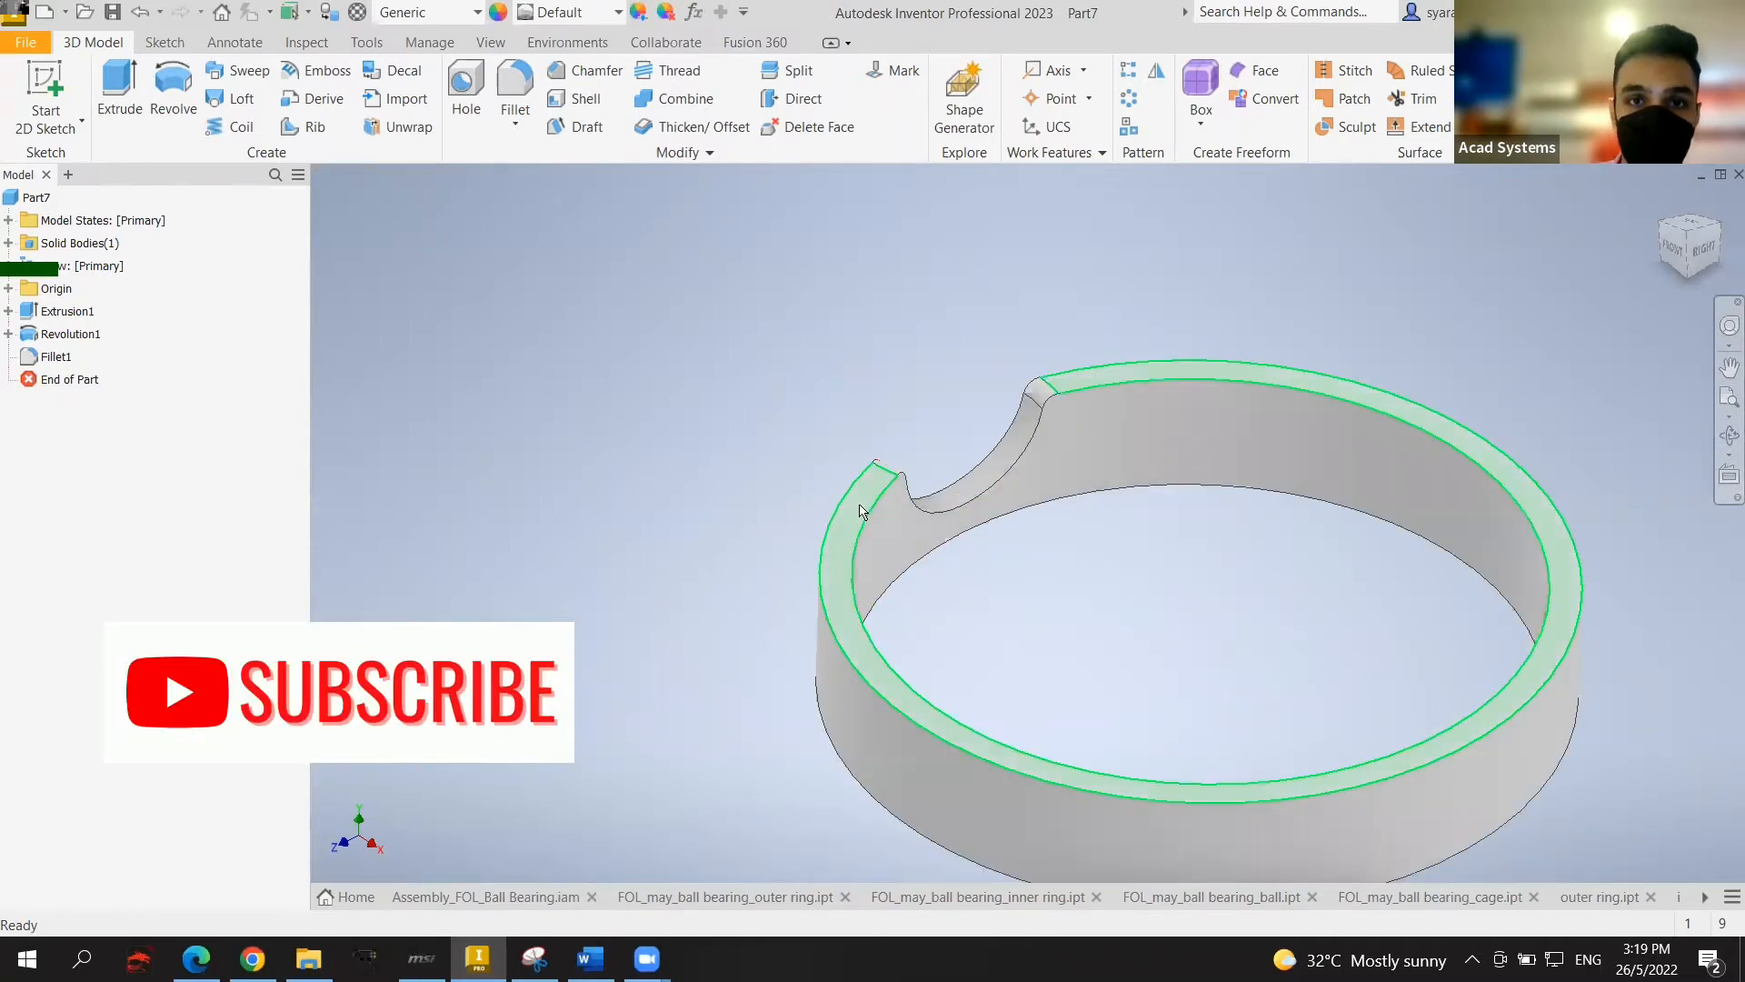
pyautogui.click(863, 505)
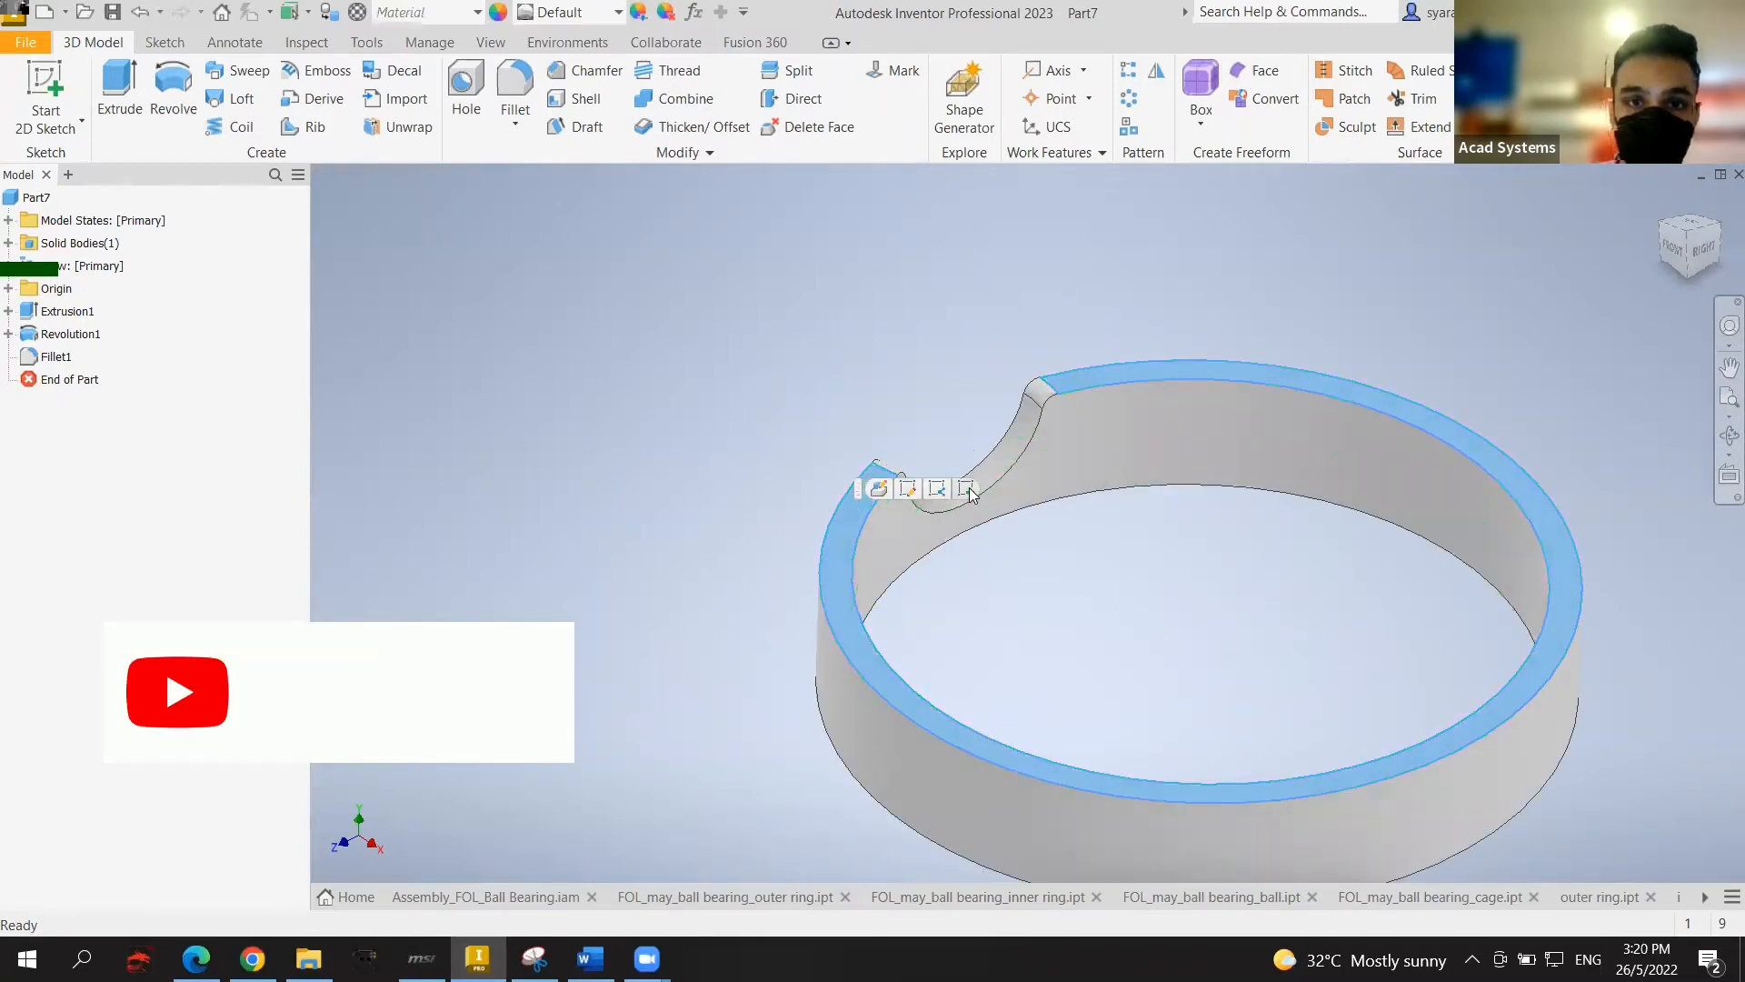
pyautogui.press('Escape')
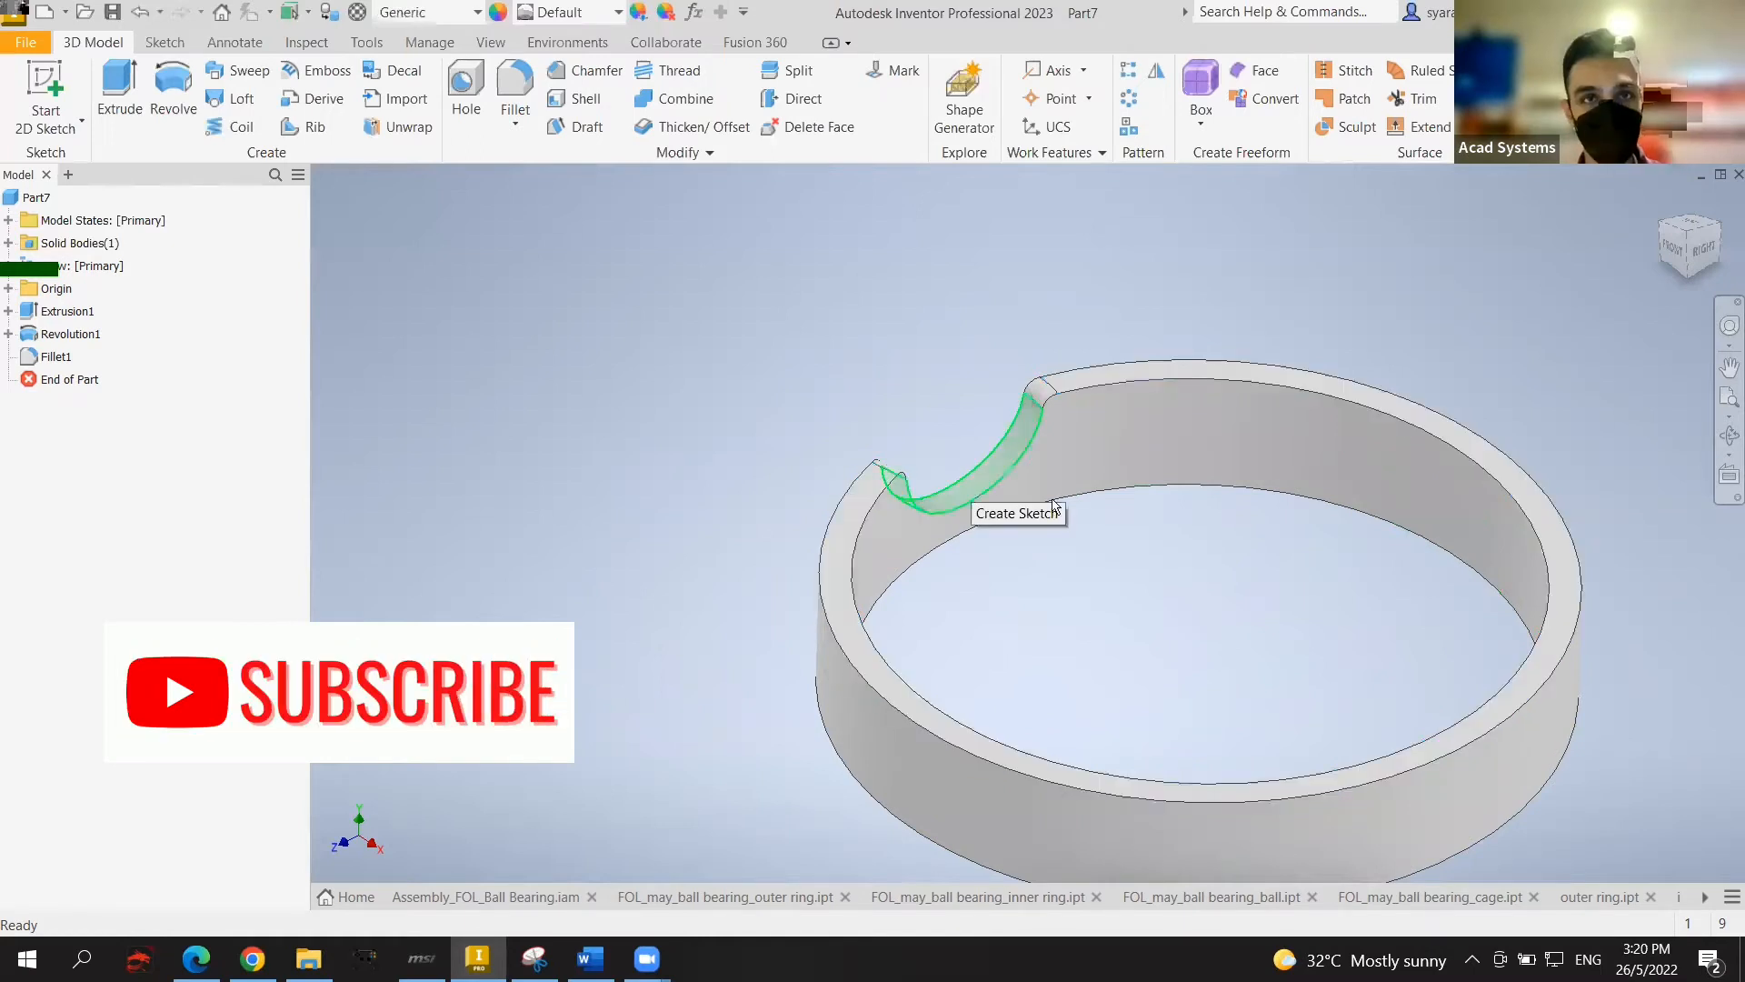
pyautogui.keyDown('shift'); pyautogui.moveTo(1130, 503); pyautogui.dragTo(1114, 459, button='middle'); pyautogui.keyUp('shift')
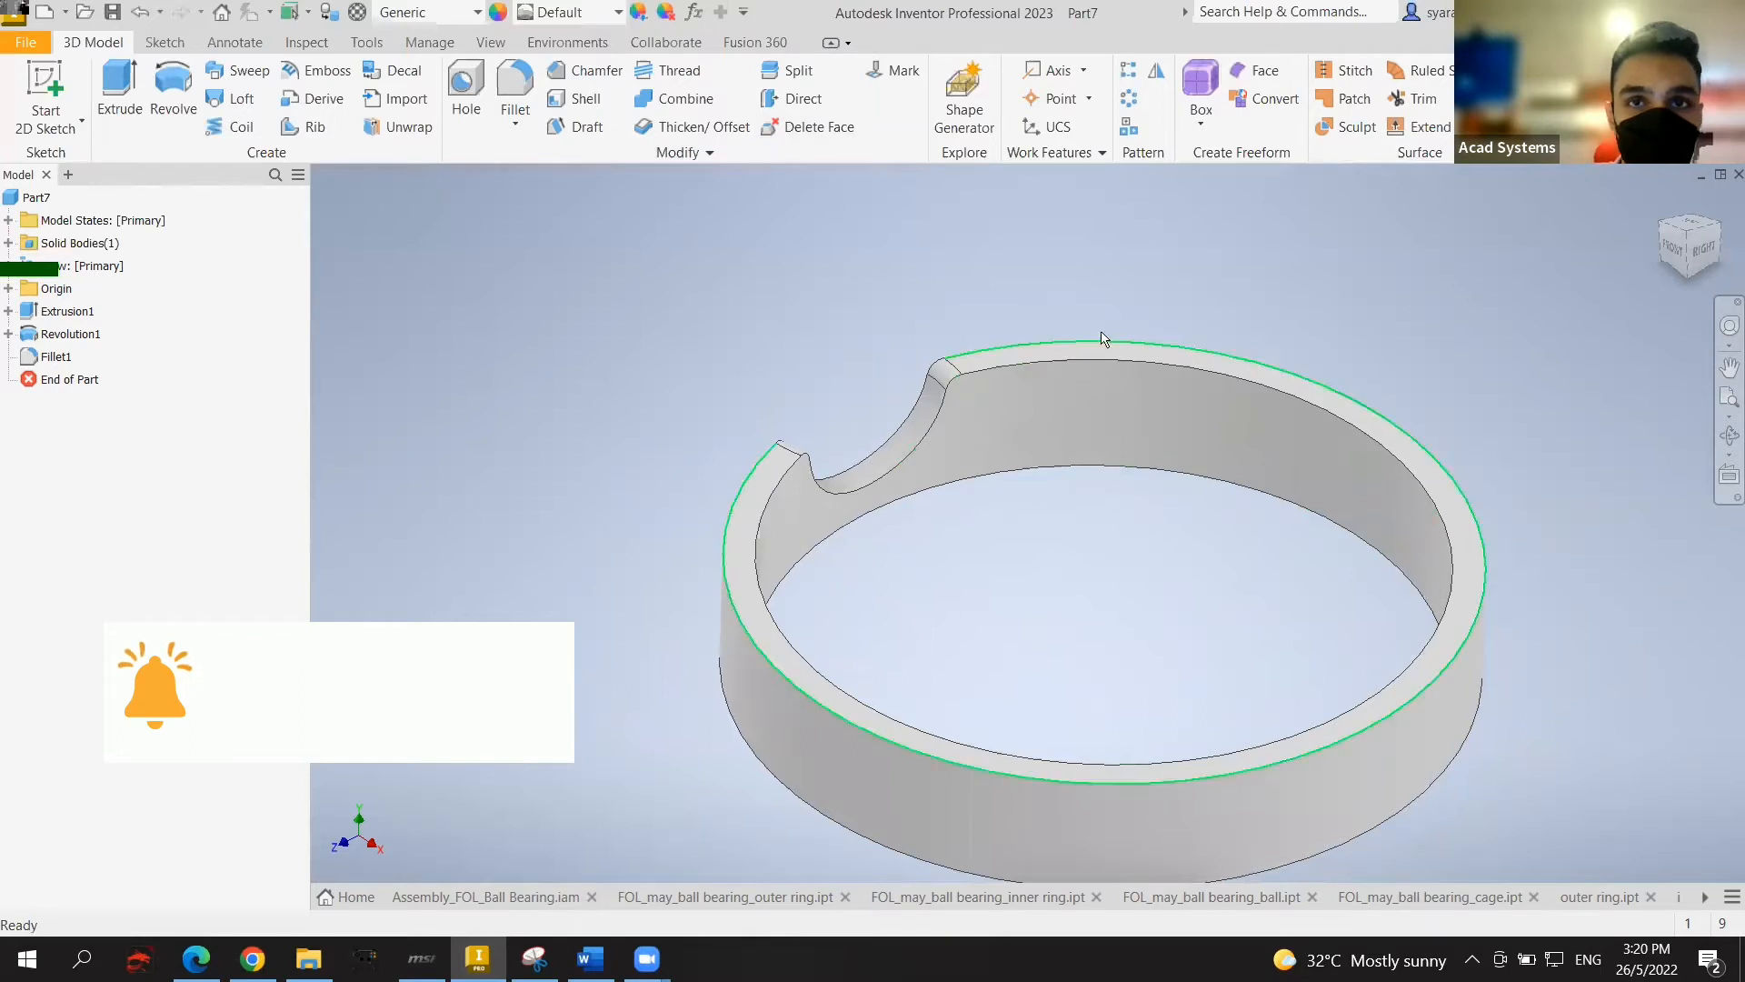
pyautogui.hotkey('ctrl', 'shift', 'o')
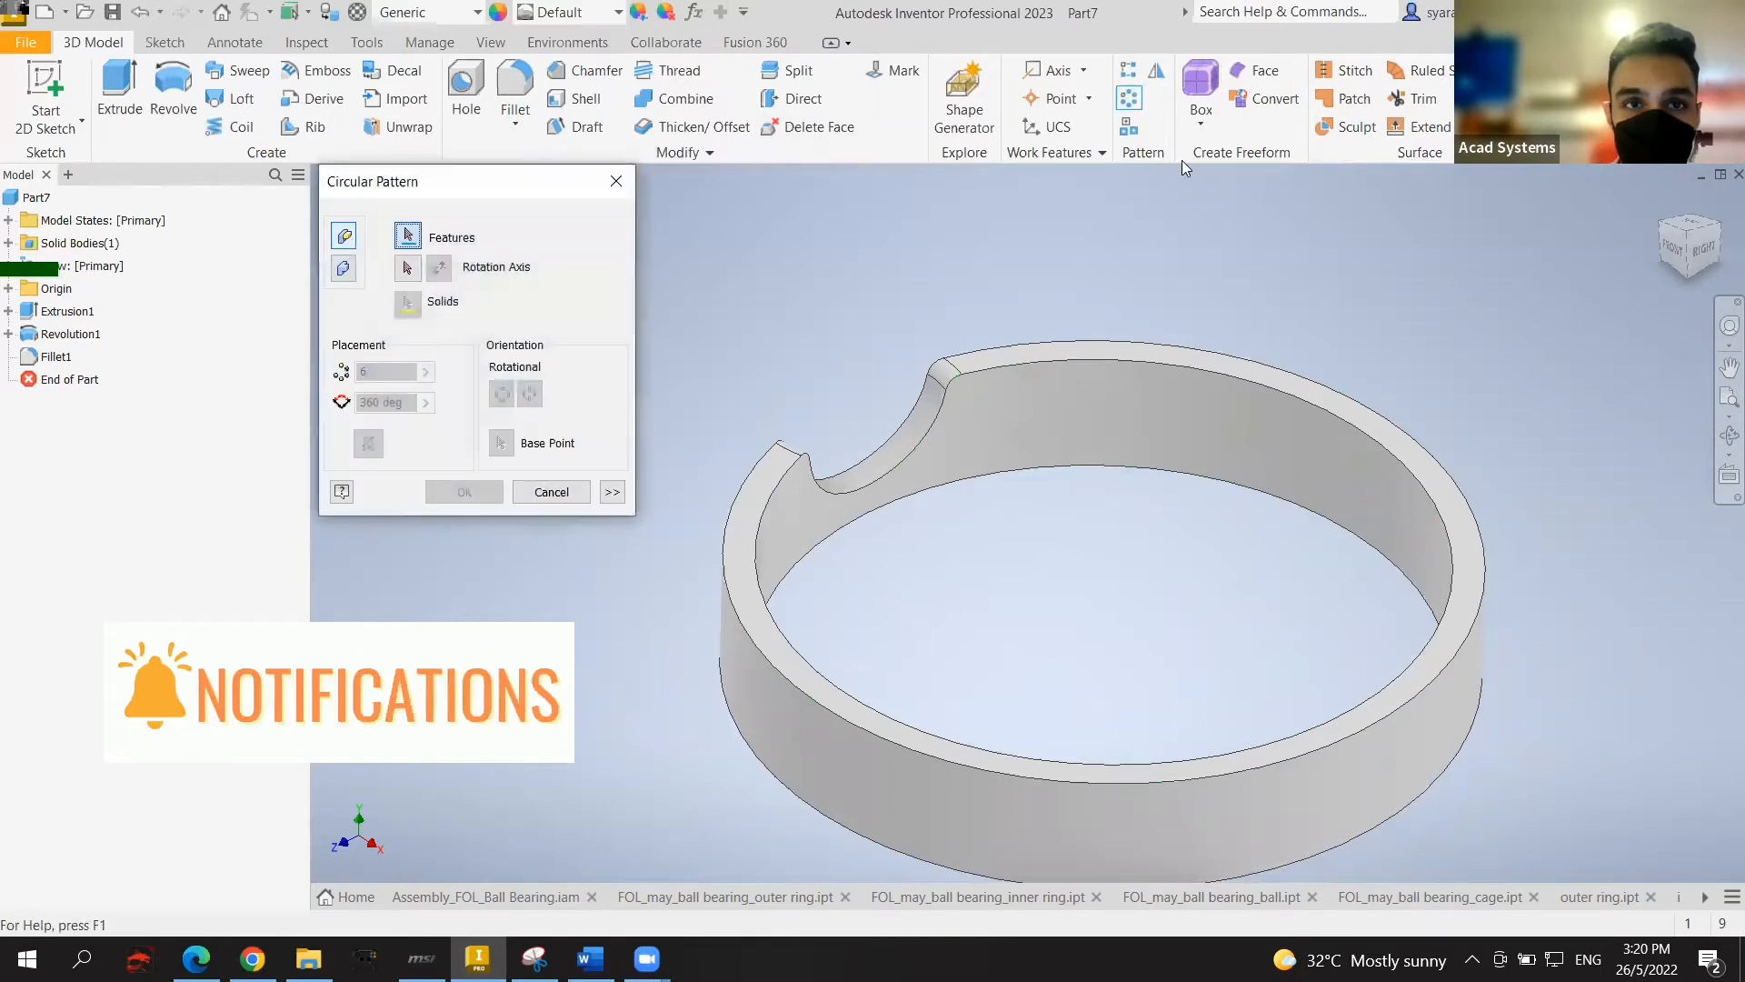
# Step: Circular-pattern Revolution1 and Fillet1 about the Y Axis with 8 instances
pyautogui.click(906, 437)
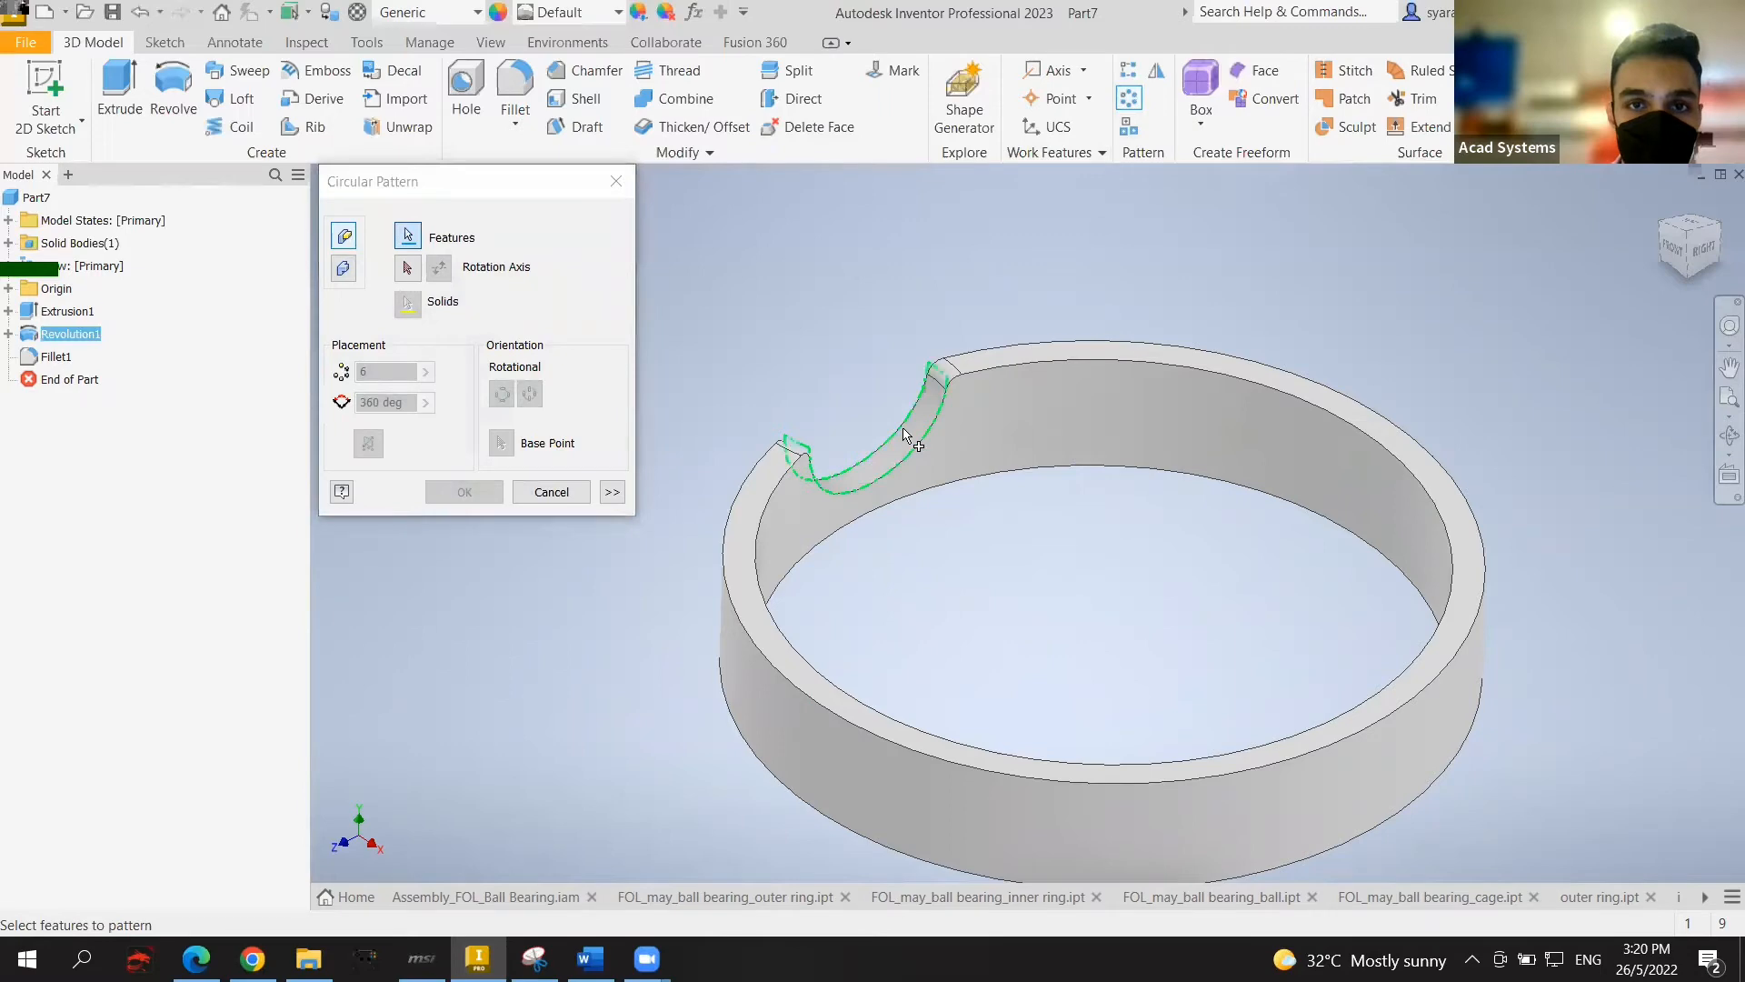
pyautogui.click(946, 373)
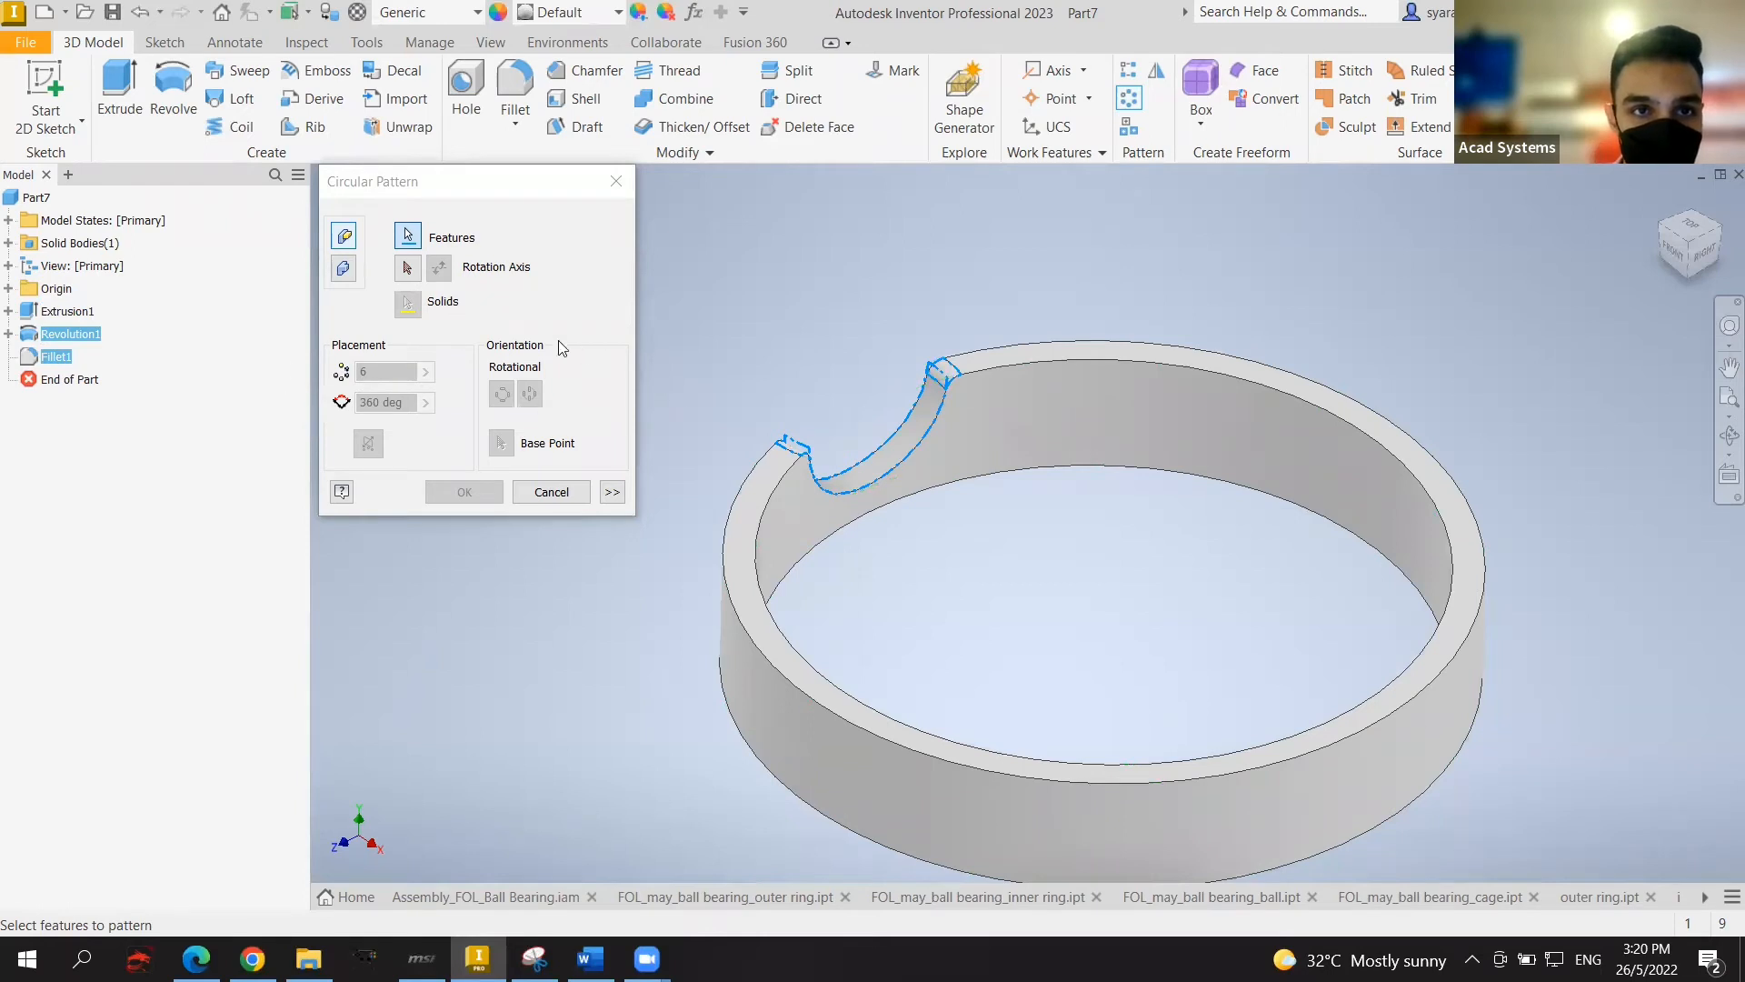
pyautogui.click(413, 272)
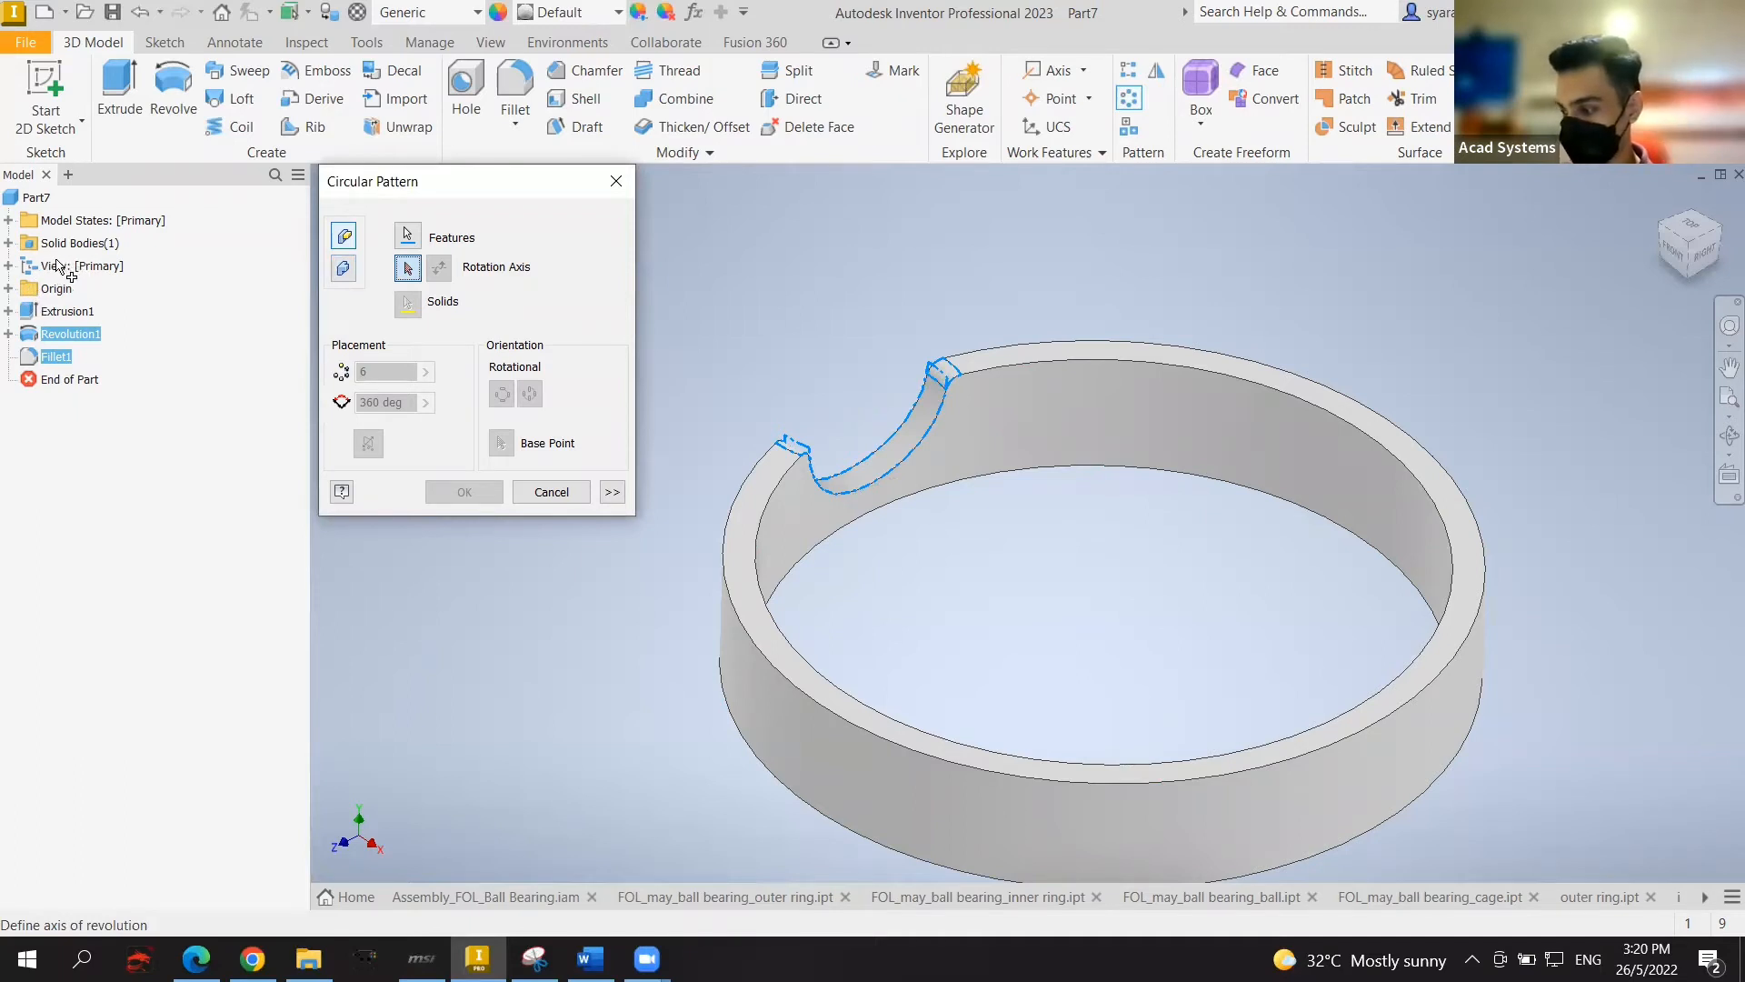
pyautogui.click(10, 290)
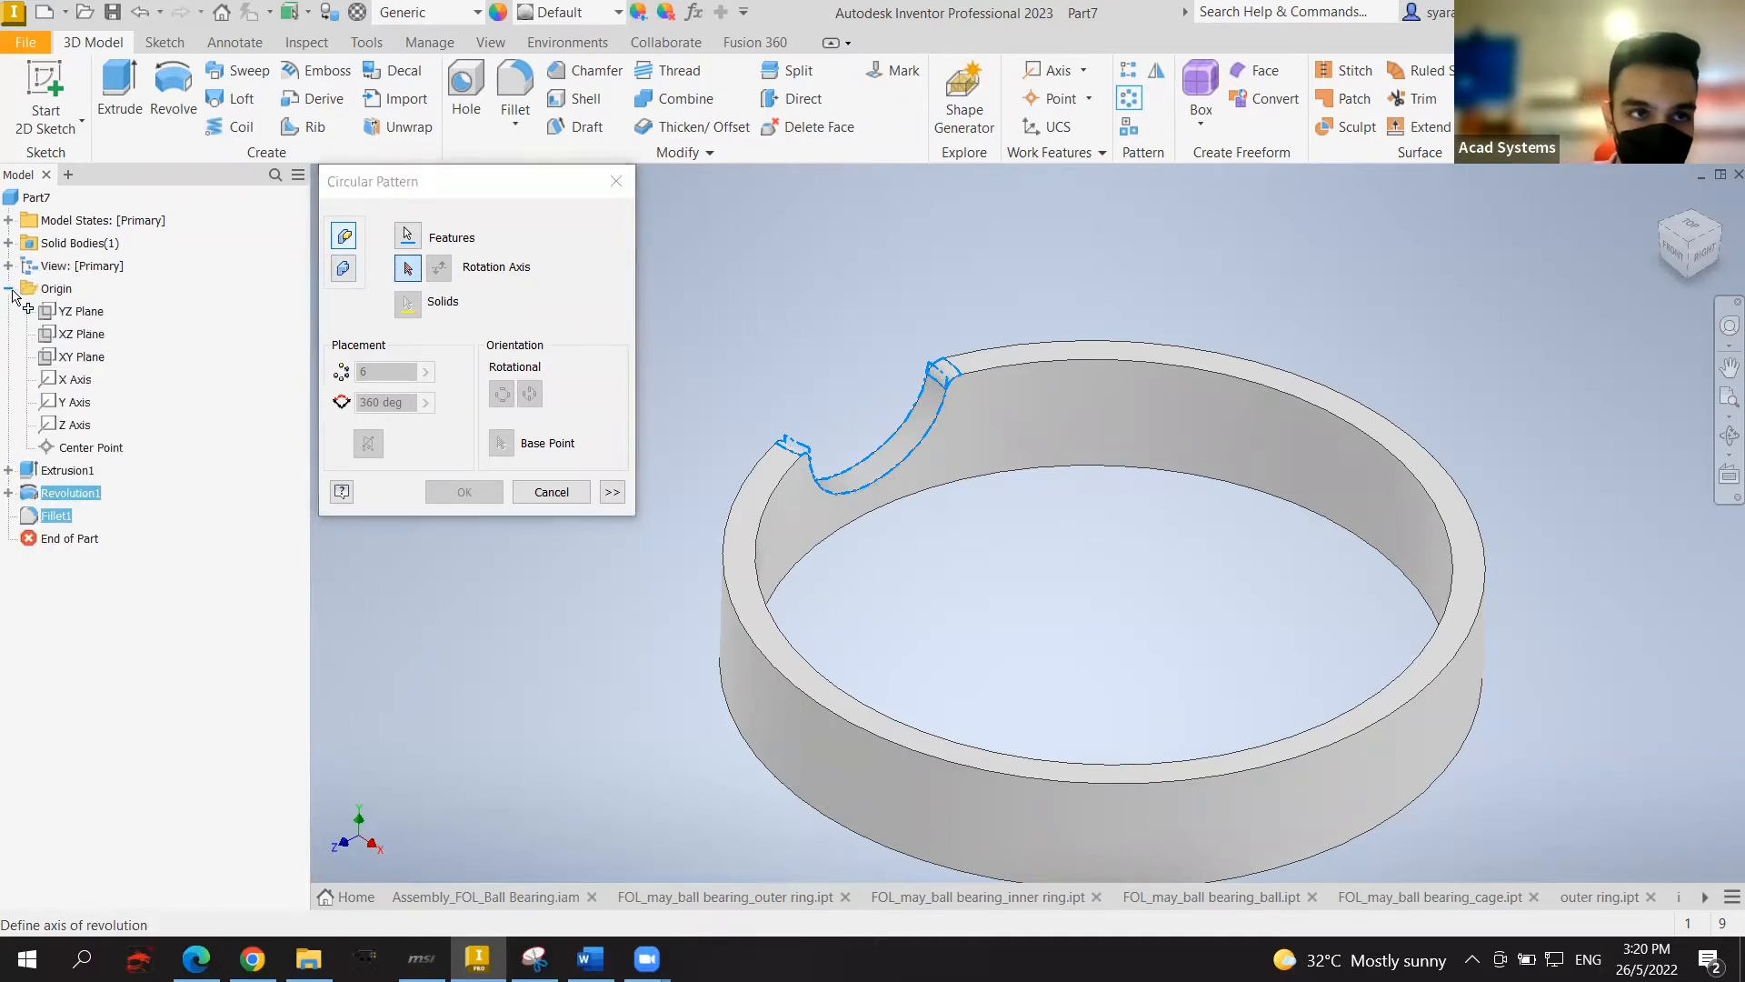
pyautogui.click(75, 402)
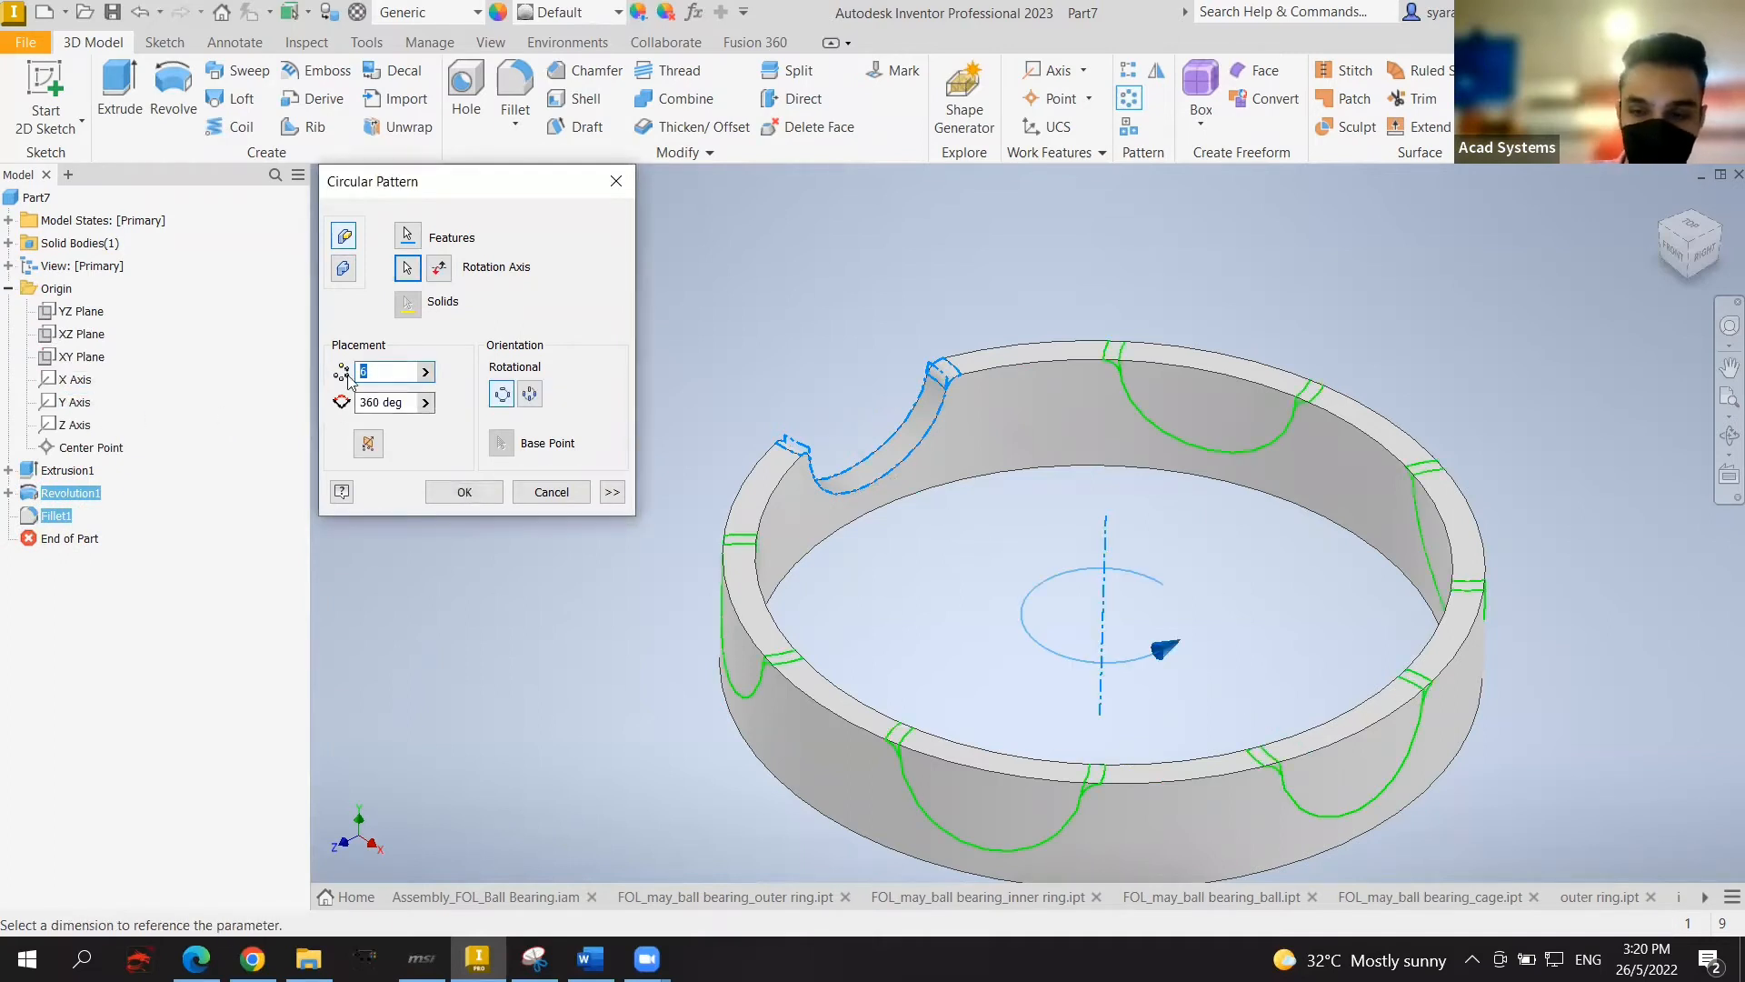
pyautogui.press('BackSpace')
pyautogui.write('8')
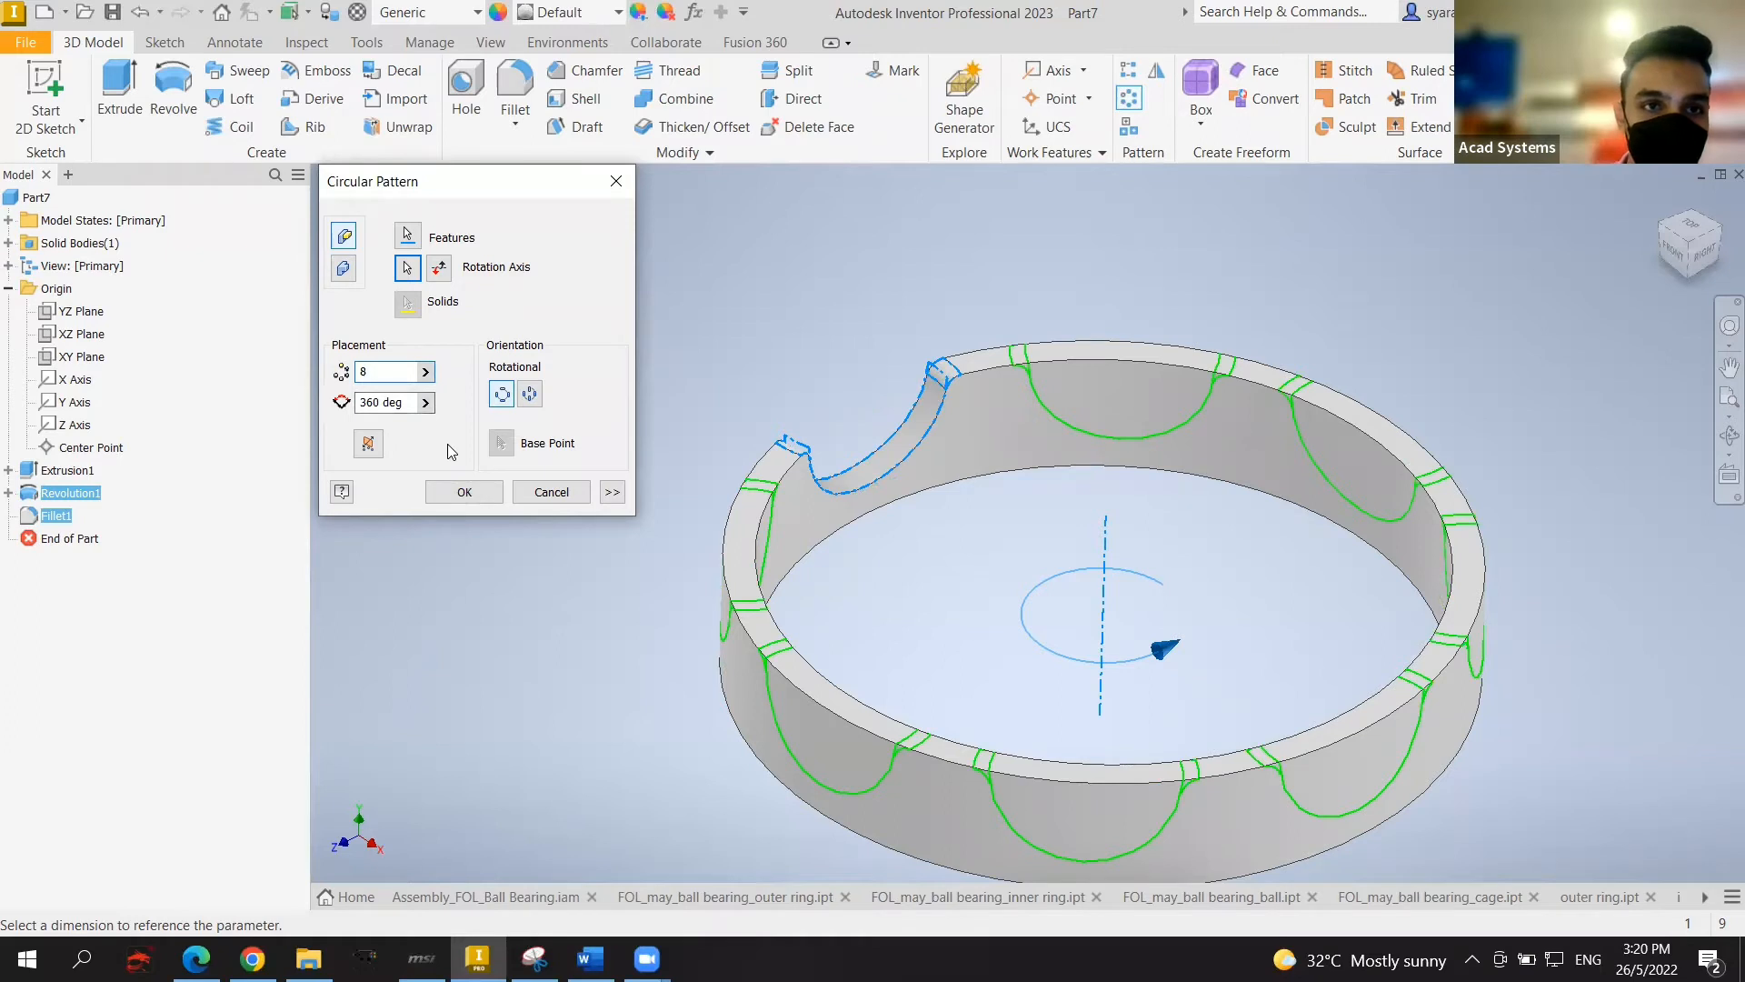
pyautogui.click(465, 491)
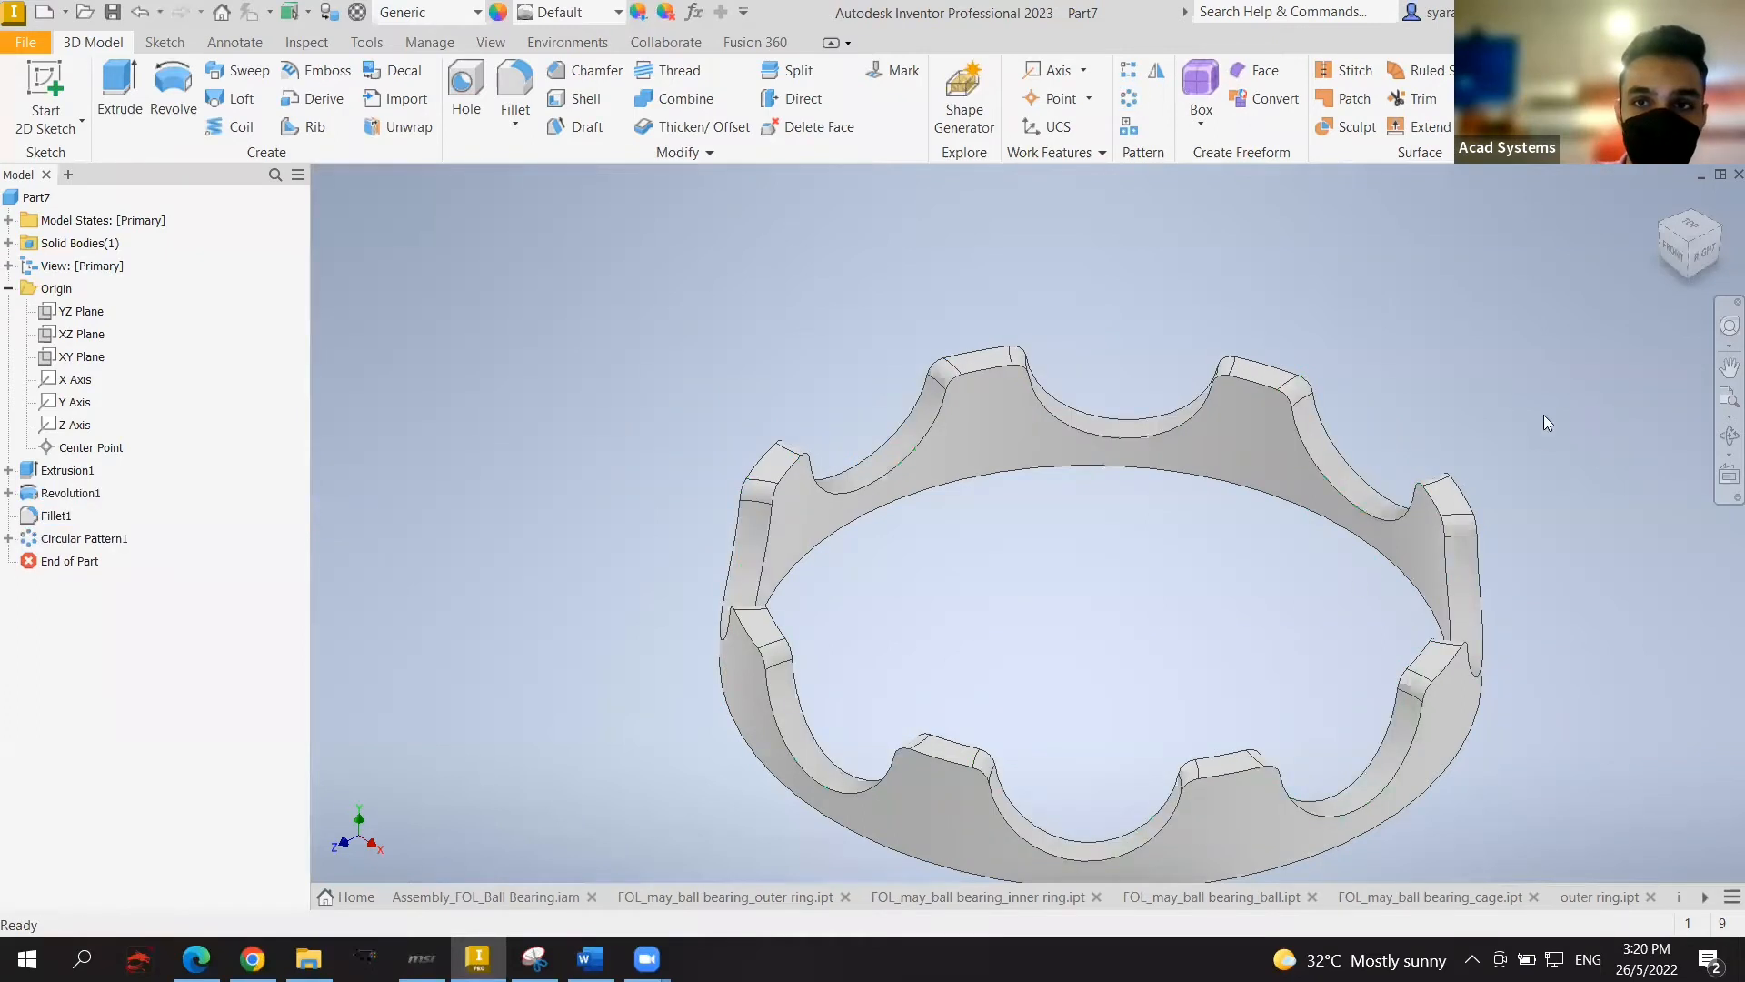
pyautogui.press('F6')
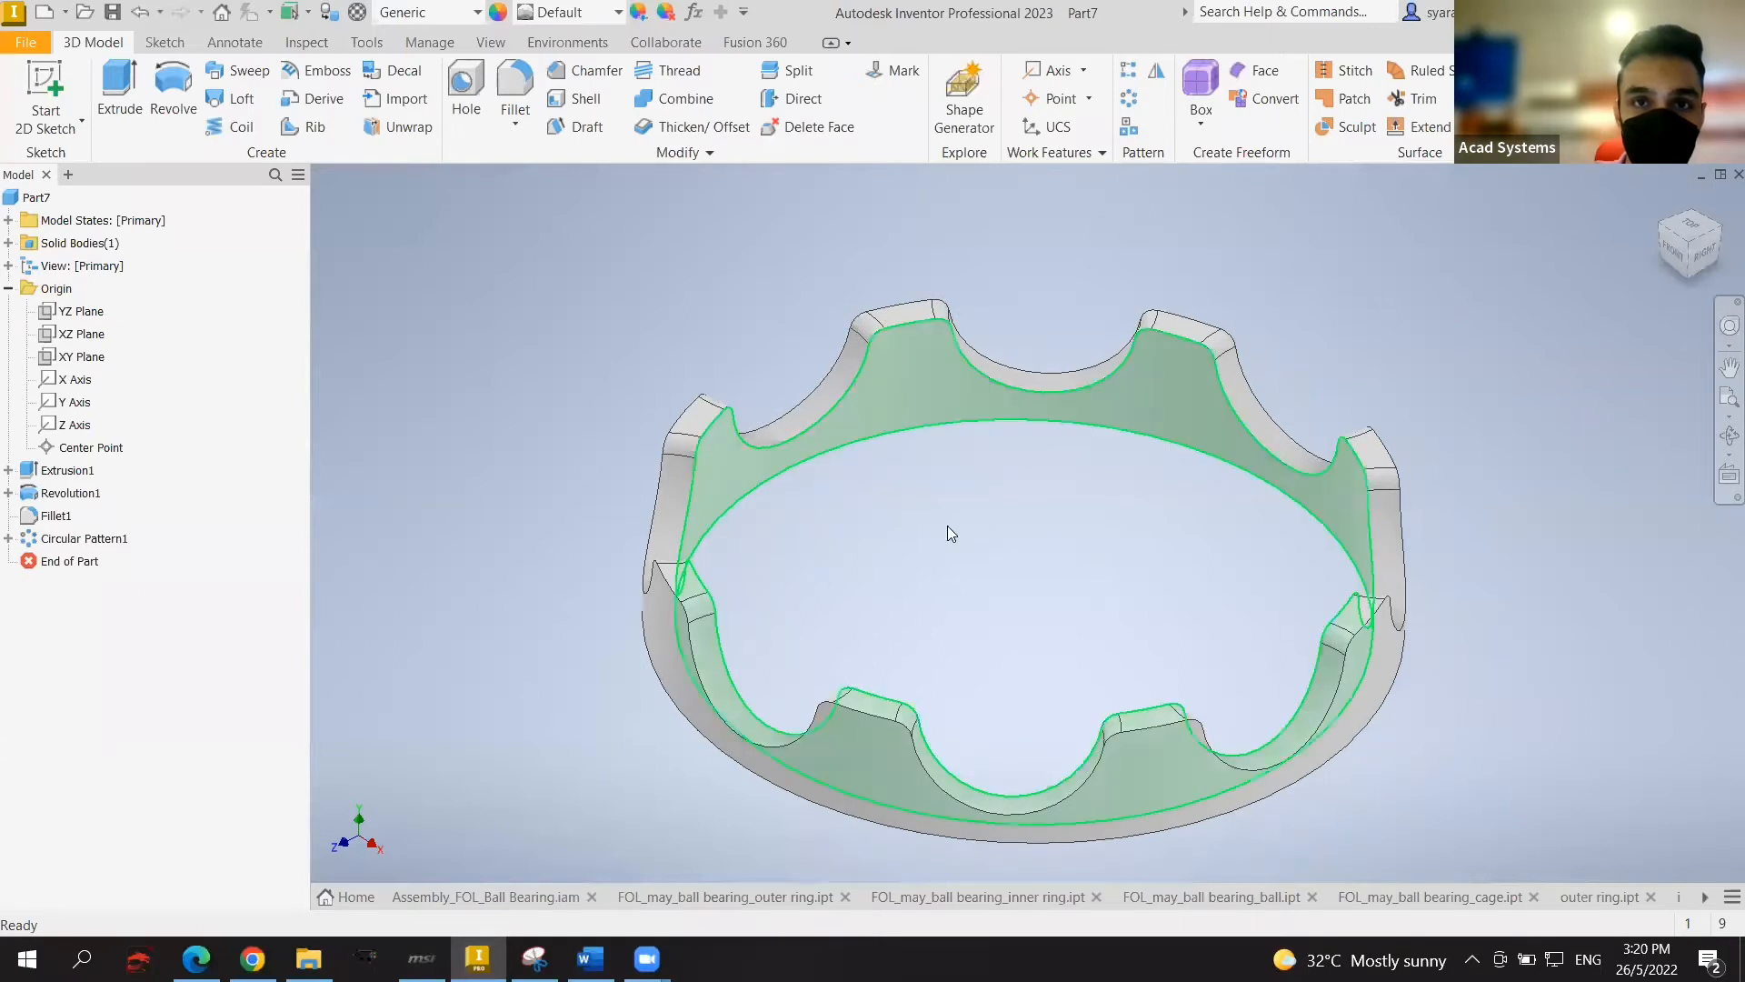
# Step: Shell the notched ring to a 1.5 mm wall, removing the inner and lower face chains
pyautogui.click(936, 420)
pyautogui.click(400, 300)
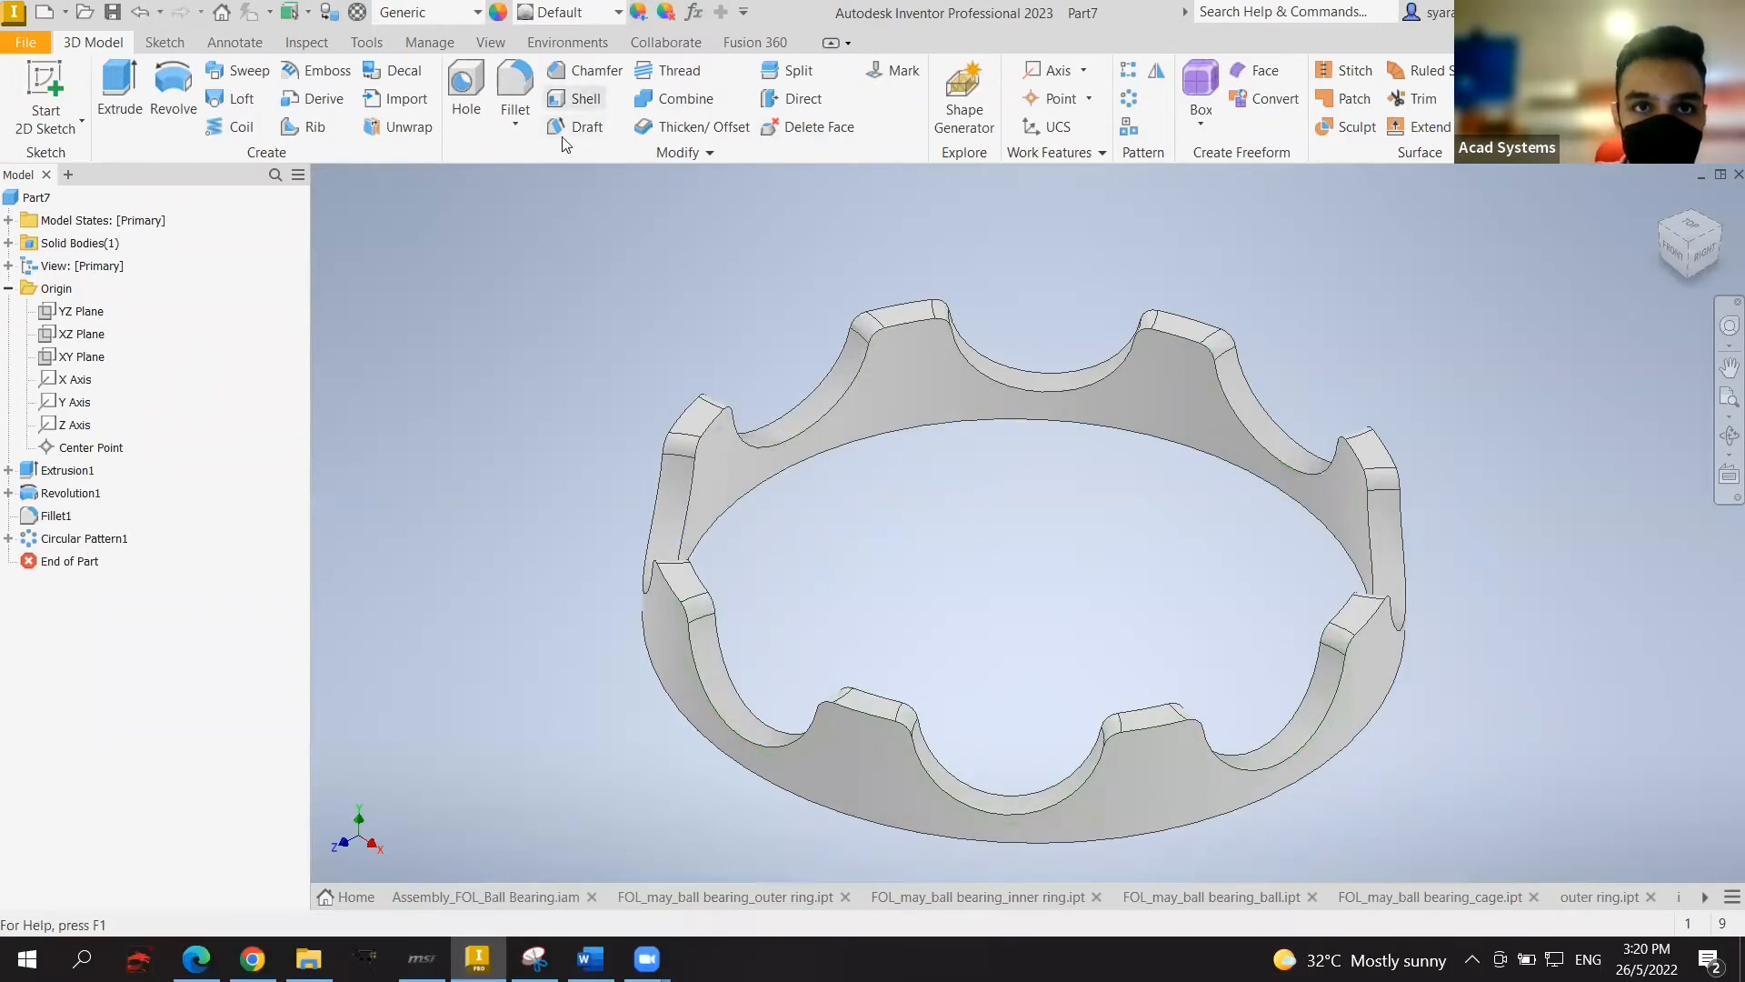
pyautogui.click(574, 98)
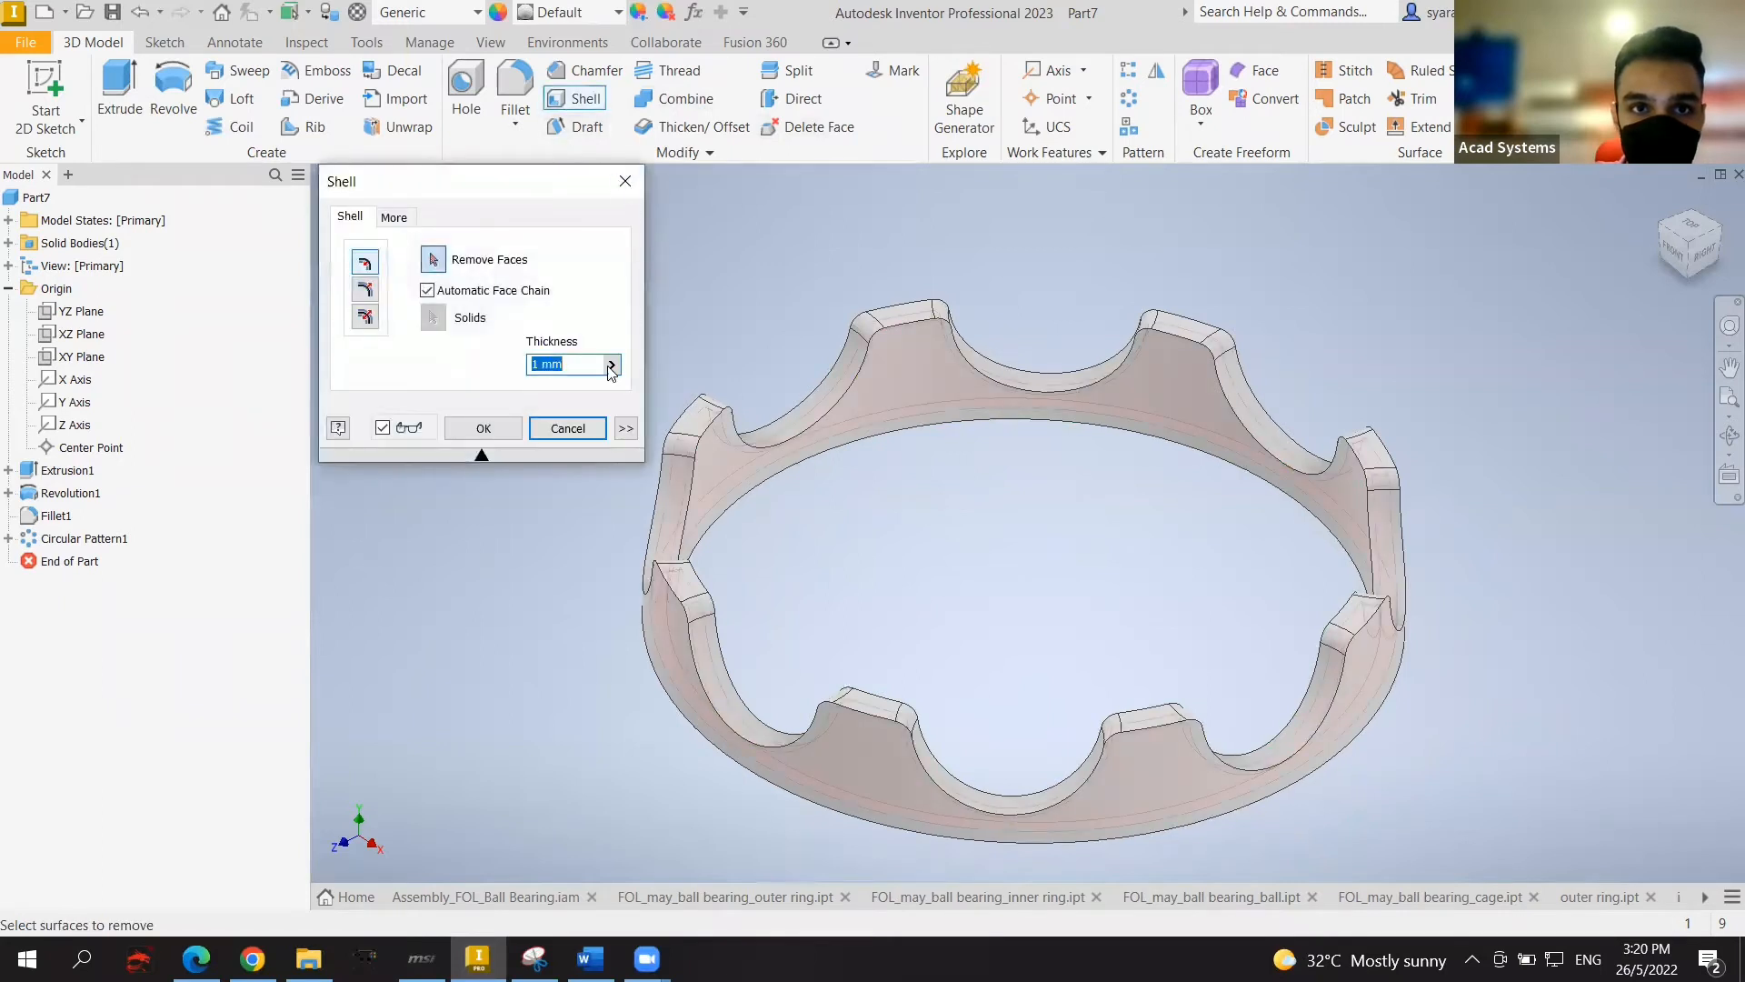
pyautogui.press('BackSpace')
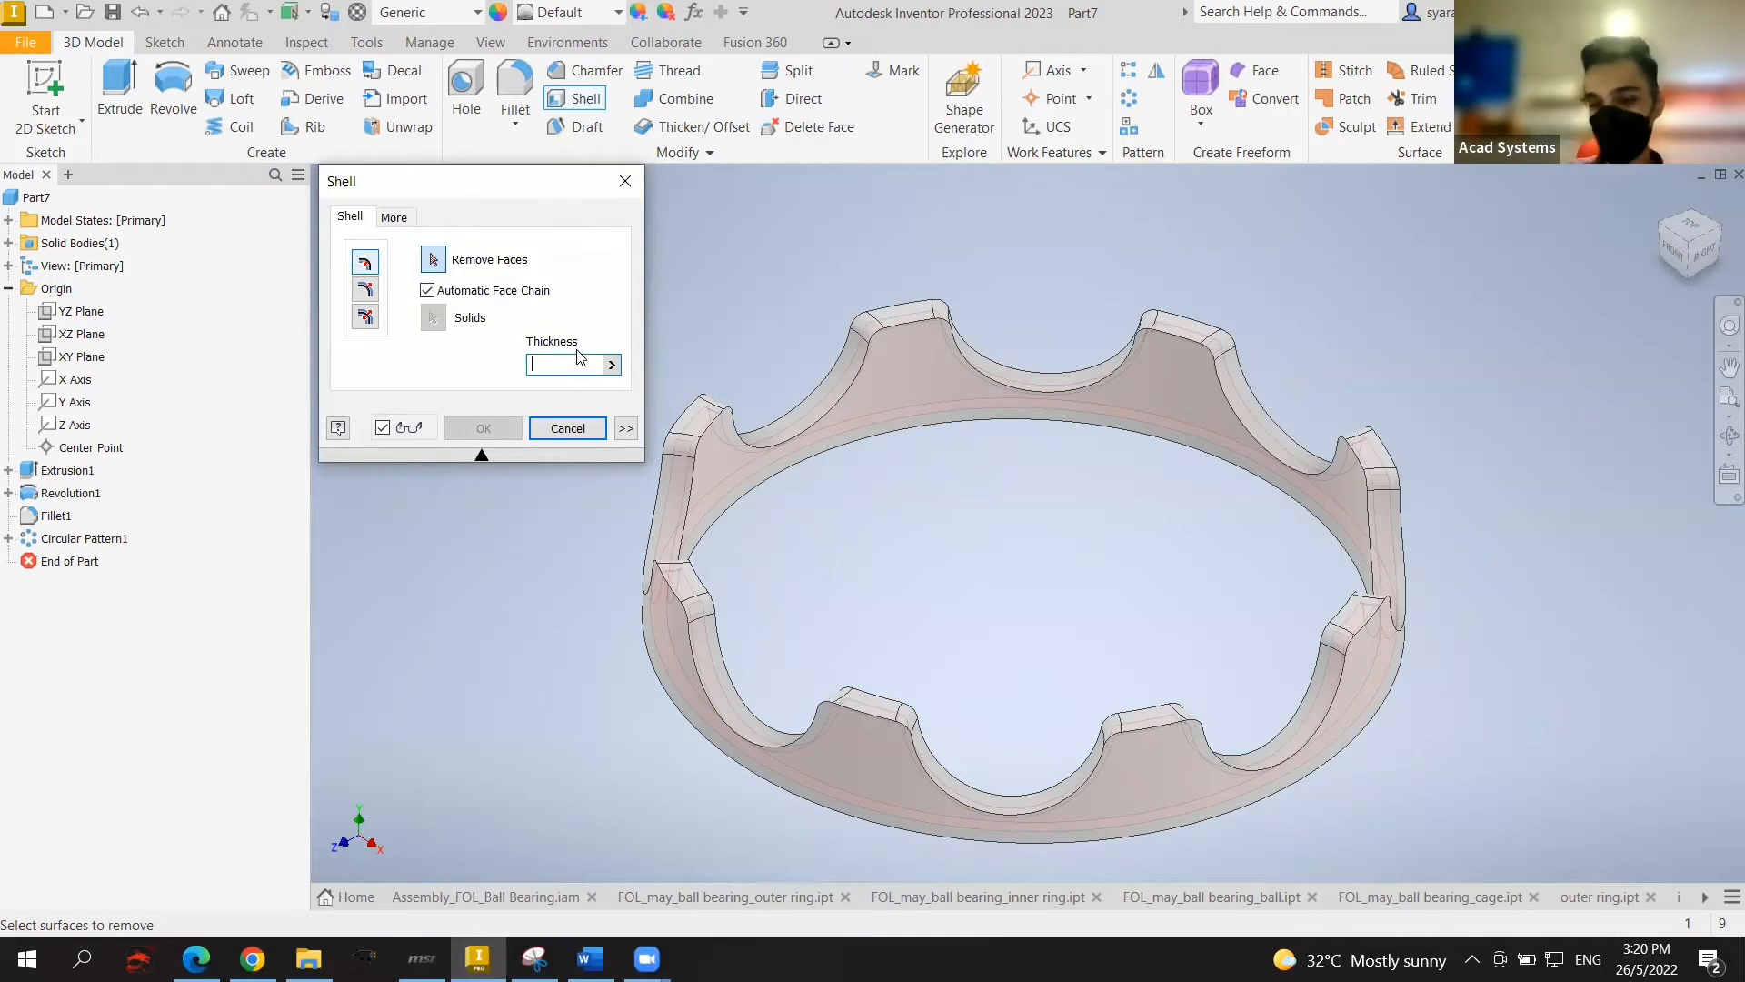
pyautogui.write('1.5')
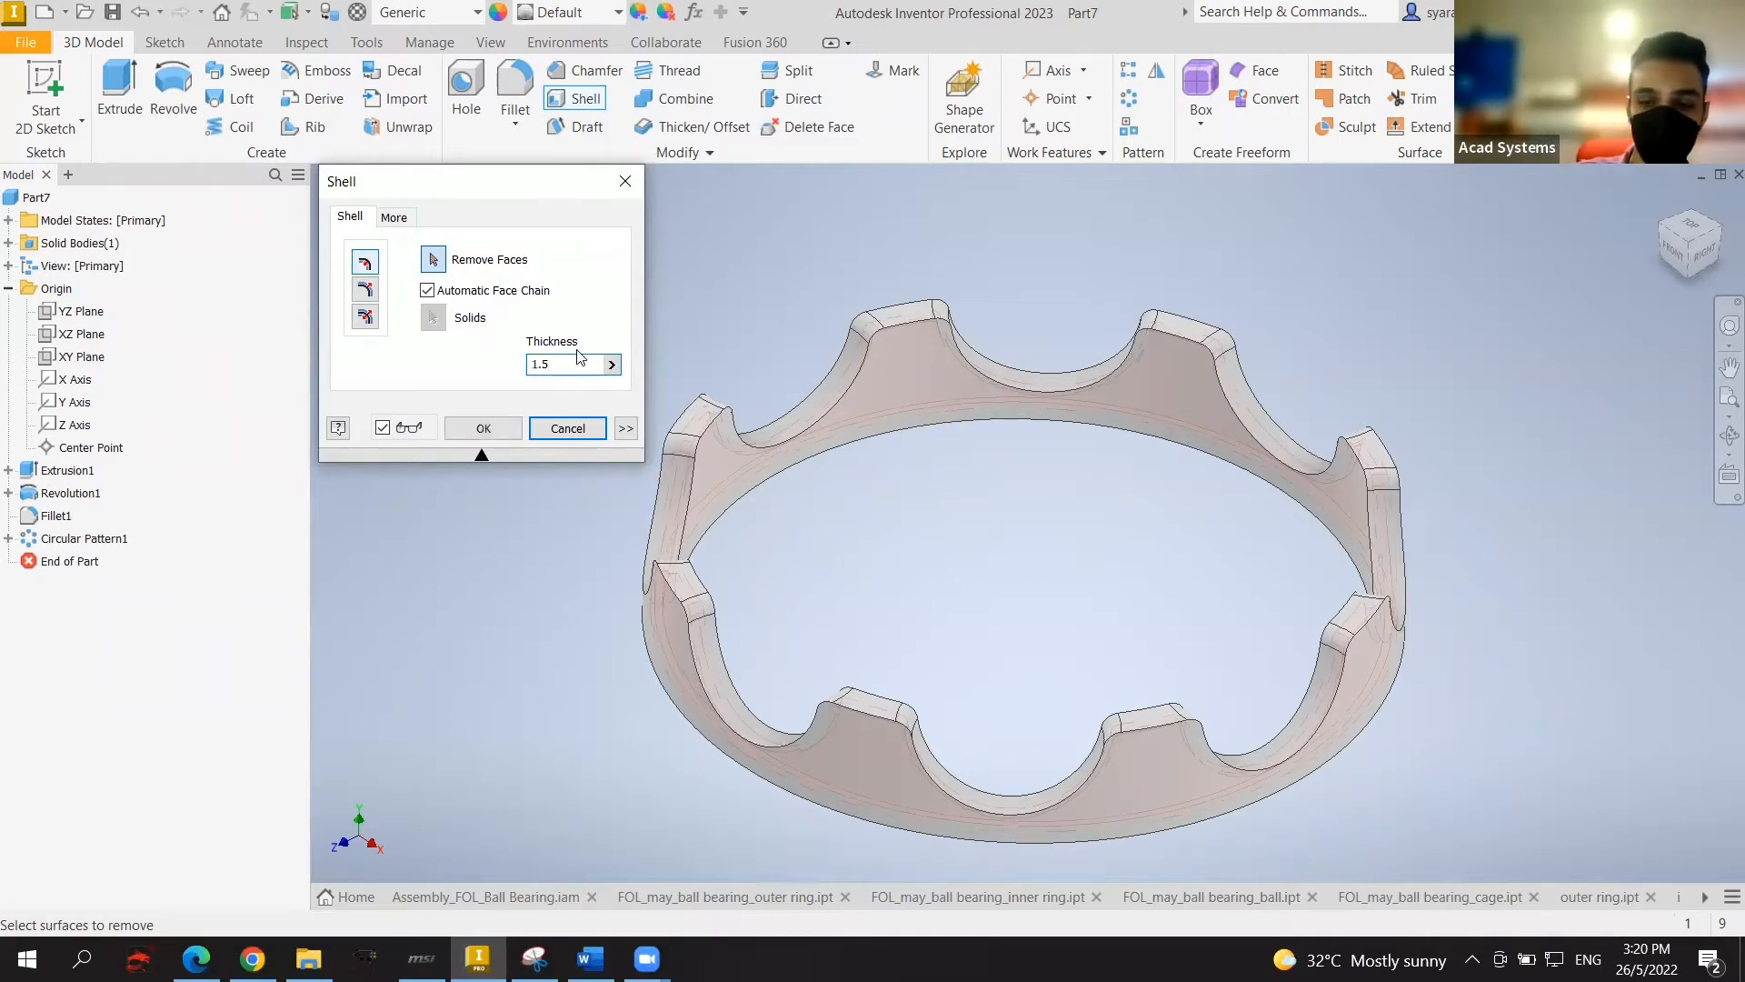
pyautogui.click(898, 395)
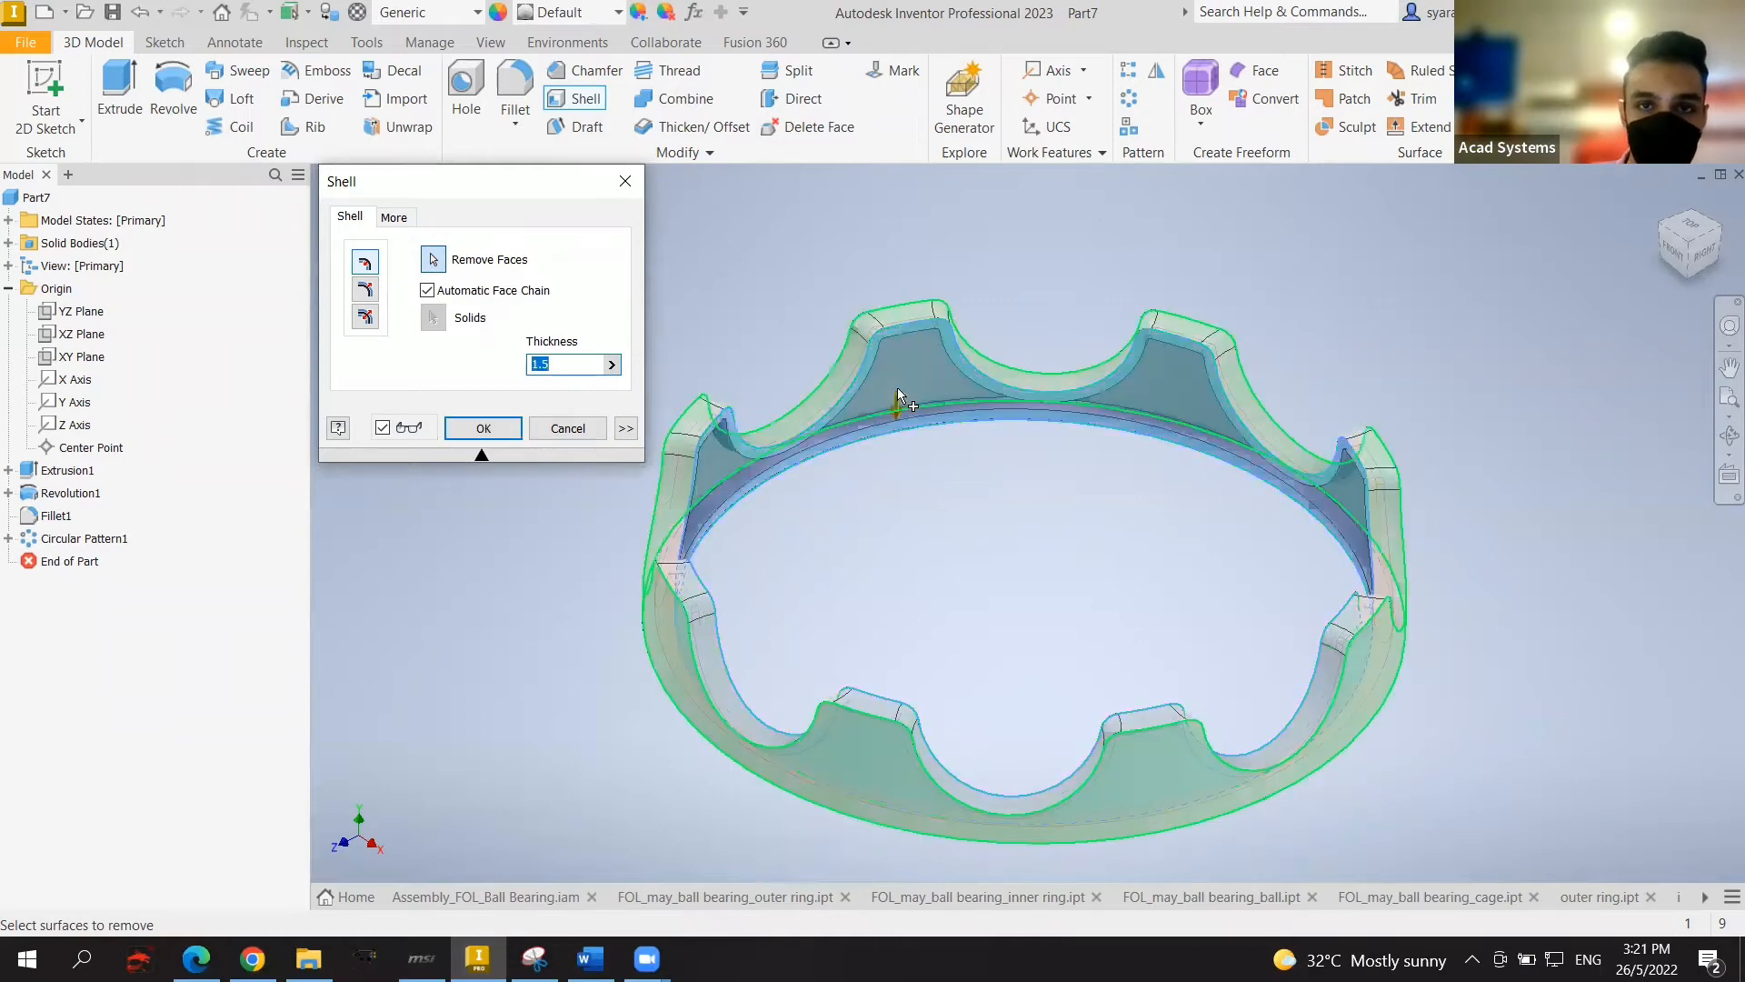
pyautogui.click(1160, 793)
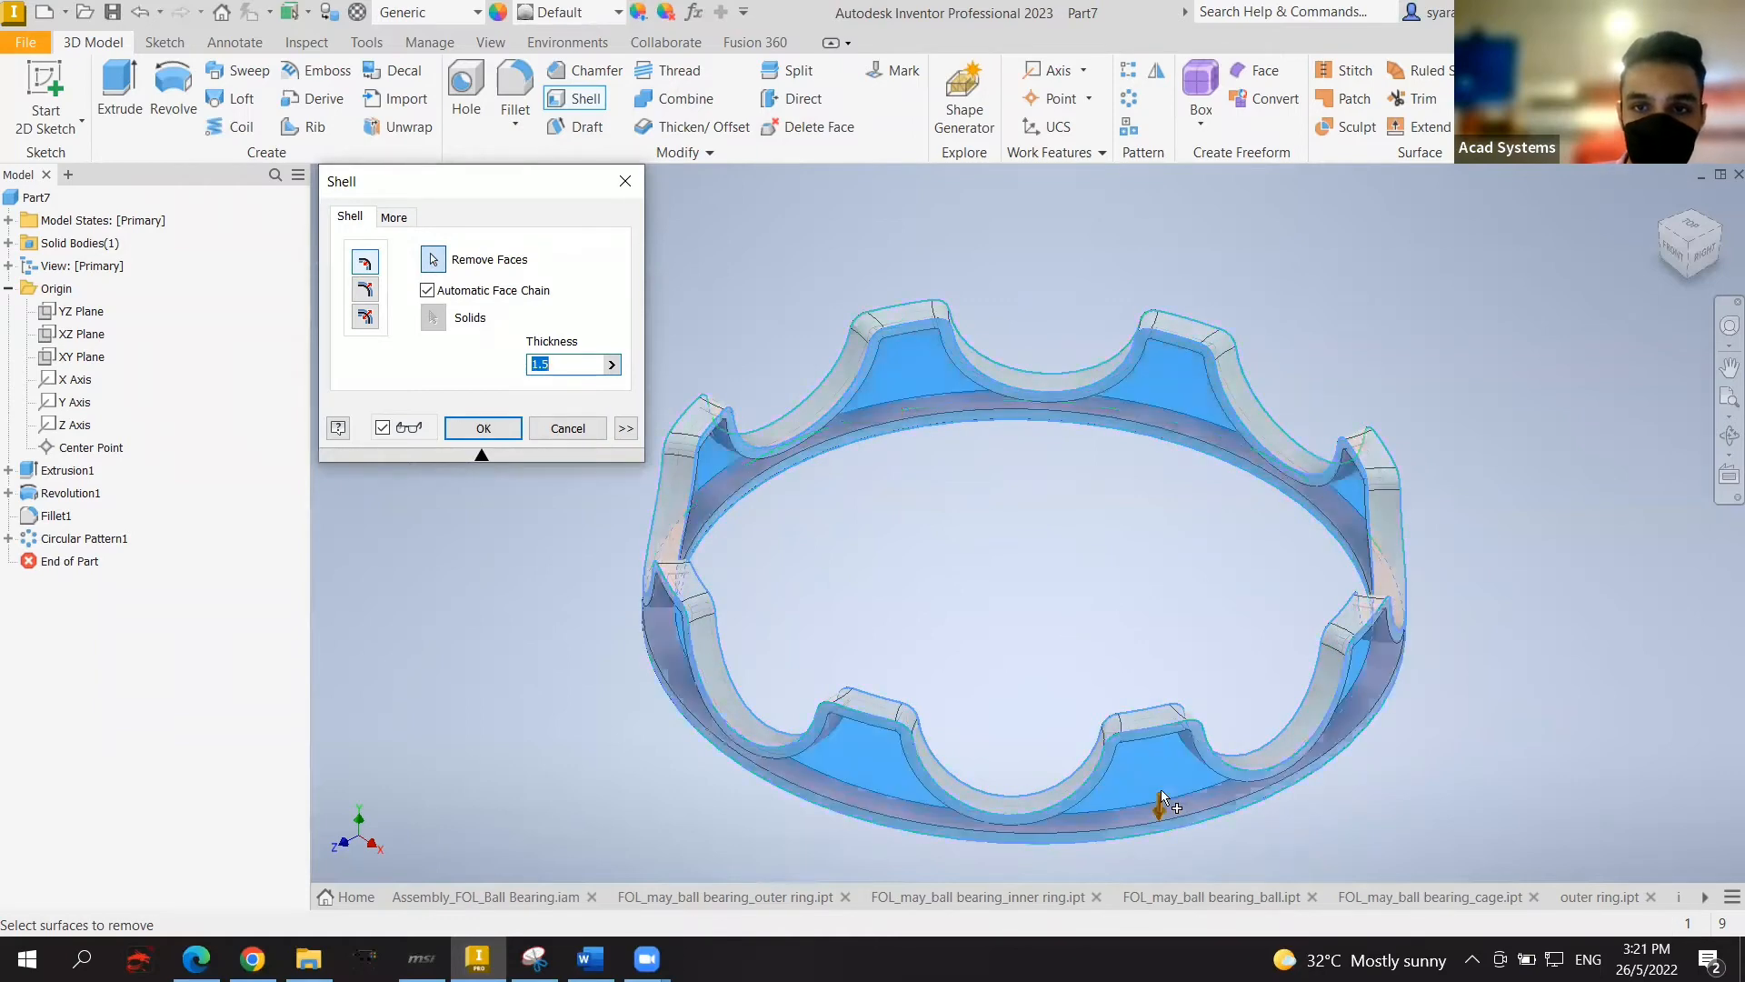
pyautogui.moveTo(1672, 263)
pyautogui.mouseDown()
pyautogui.moveTo(1682, 241)
pyautogui.moveTo(1684, 258)
pyautogui.mouseUp()
pyautogui.click(1172, 438)
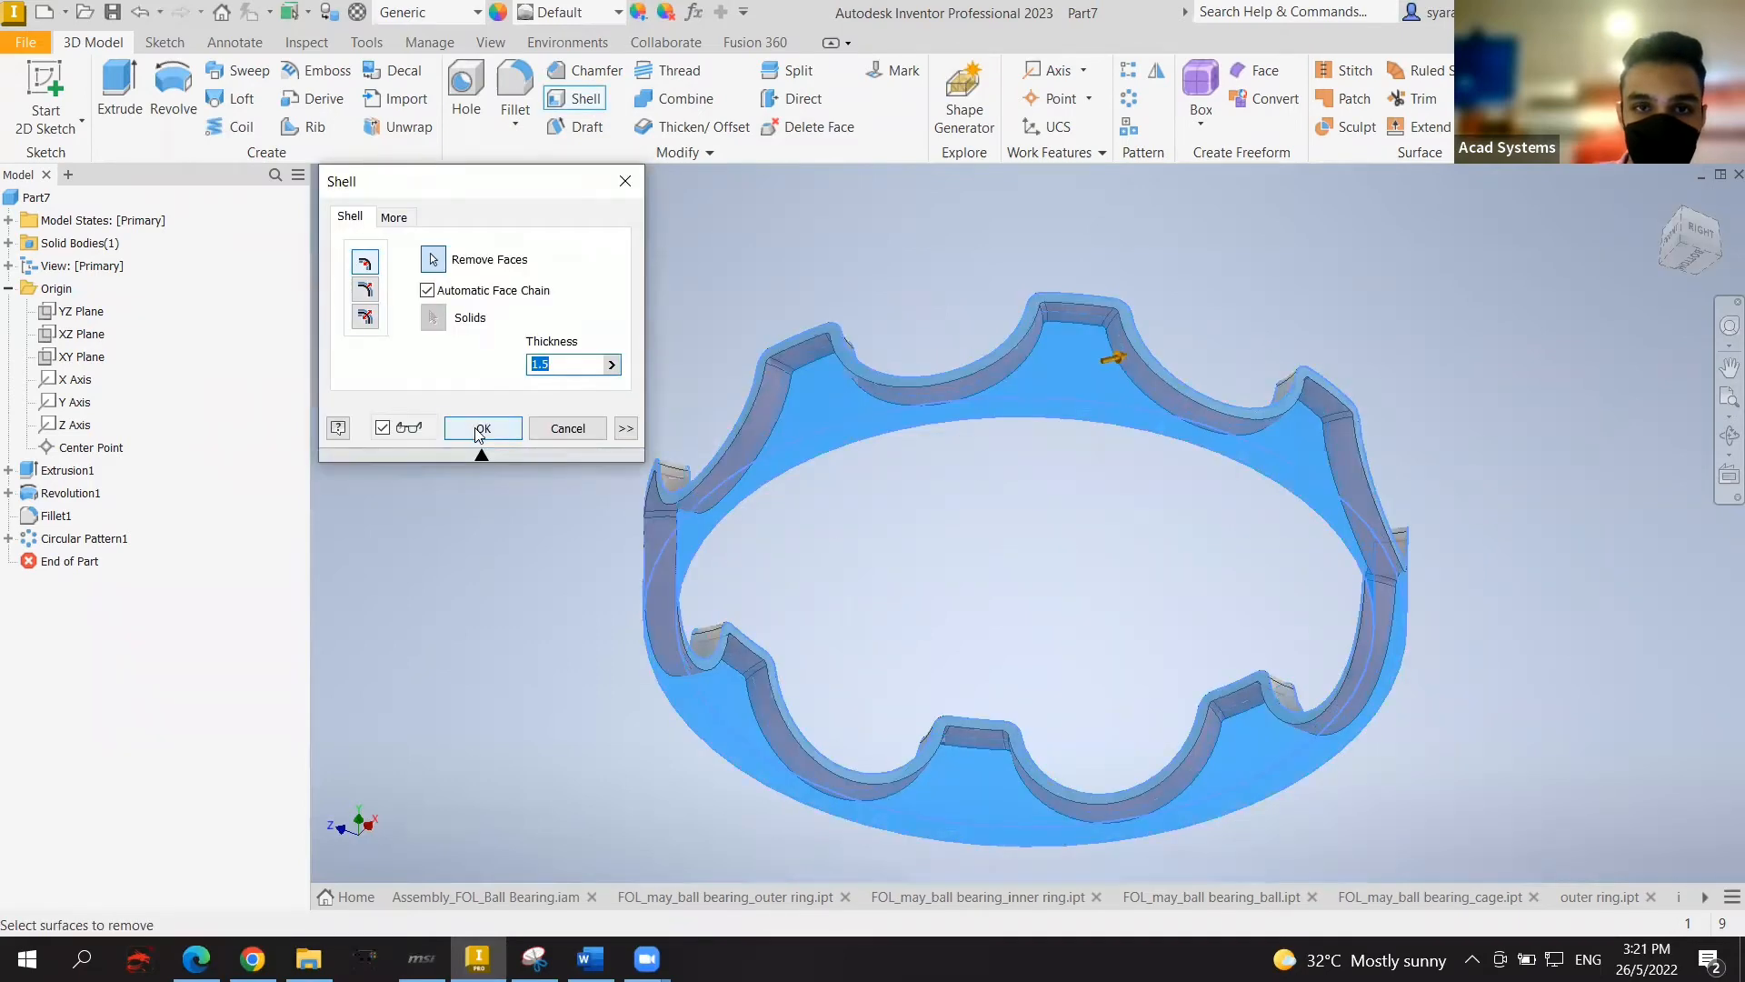
pyautogui.click(479, 428)
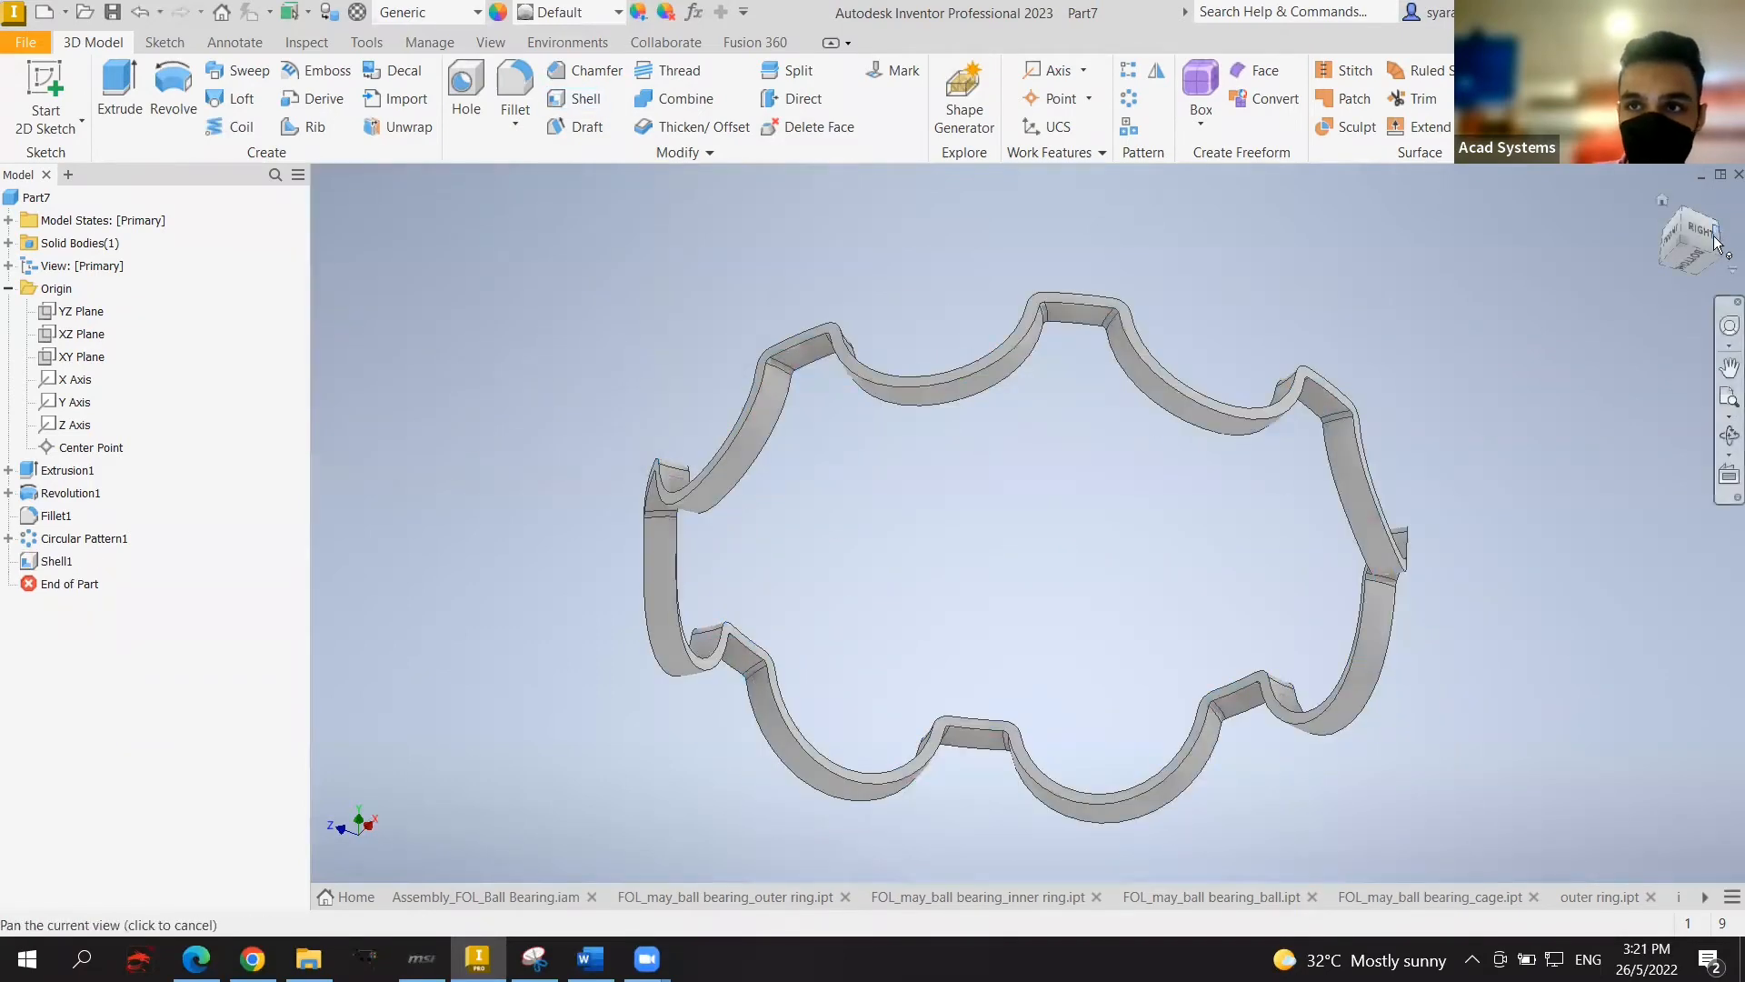
pyautogui.moveTo(1717, 241); pyautogui.dragTo(1325, 247)
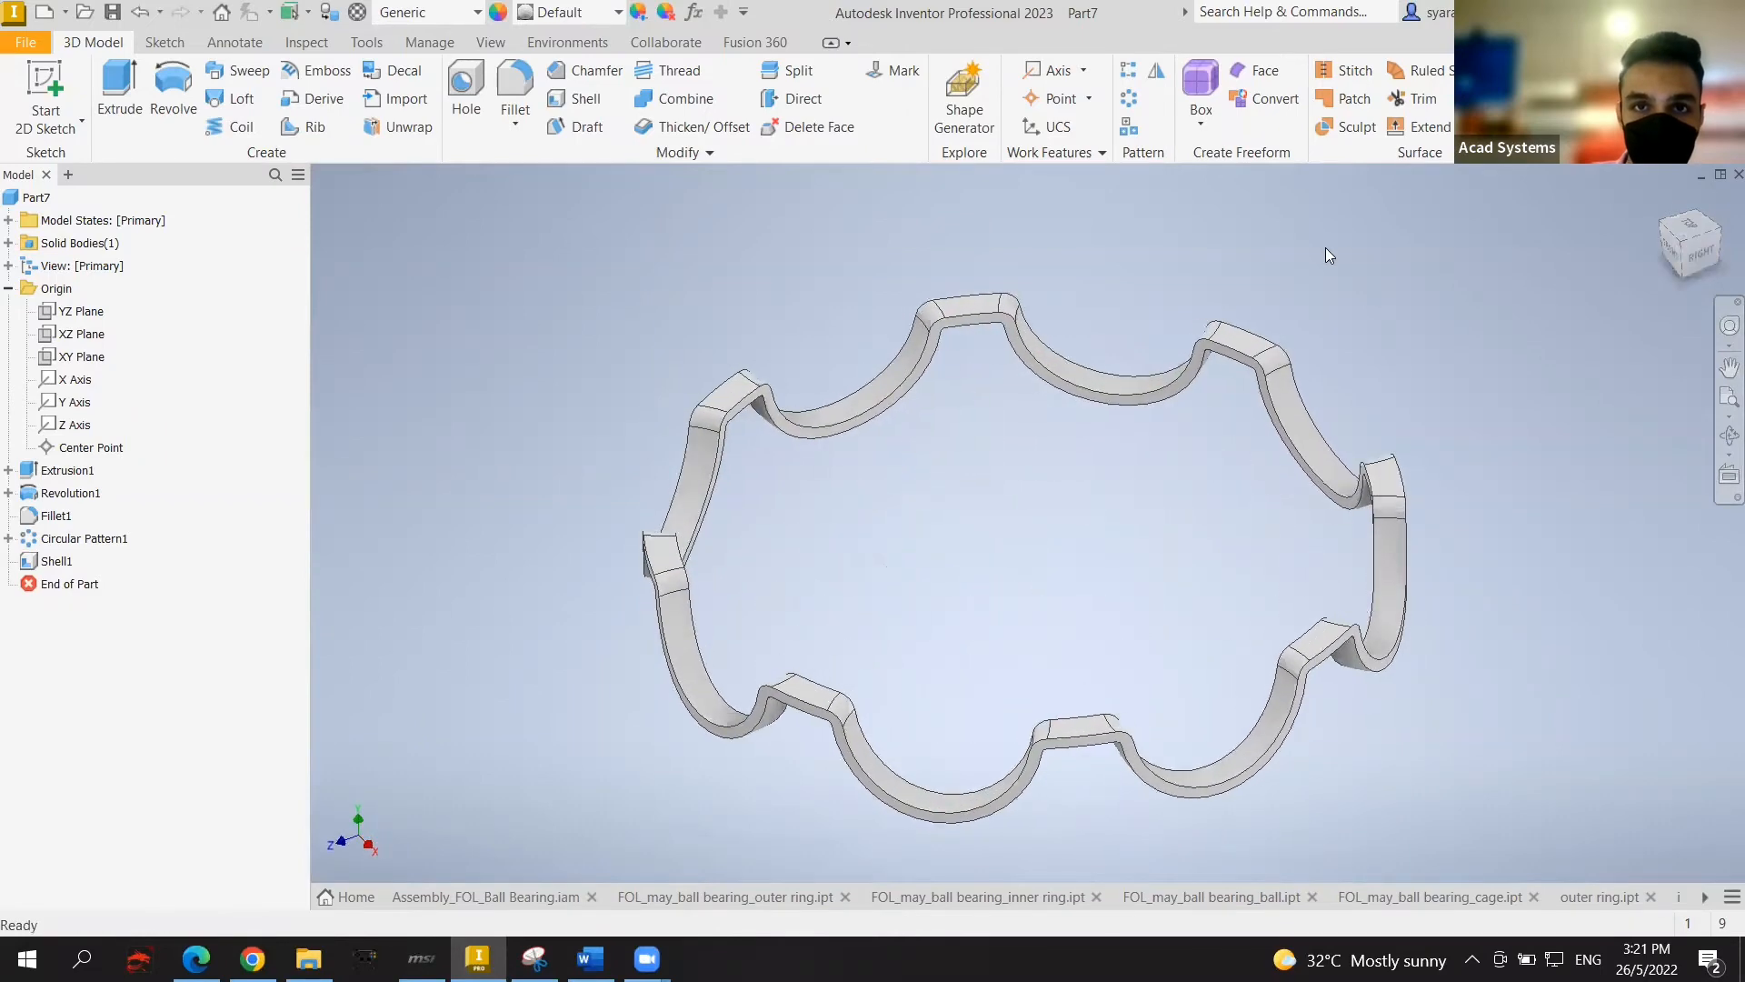
# Step: Start a new sketch on the ring's top face
pyautogui.click(973, 347)
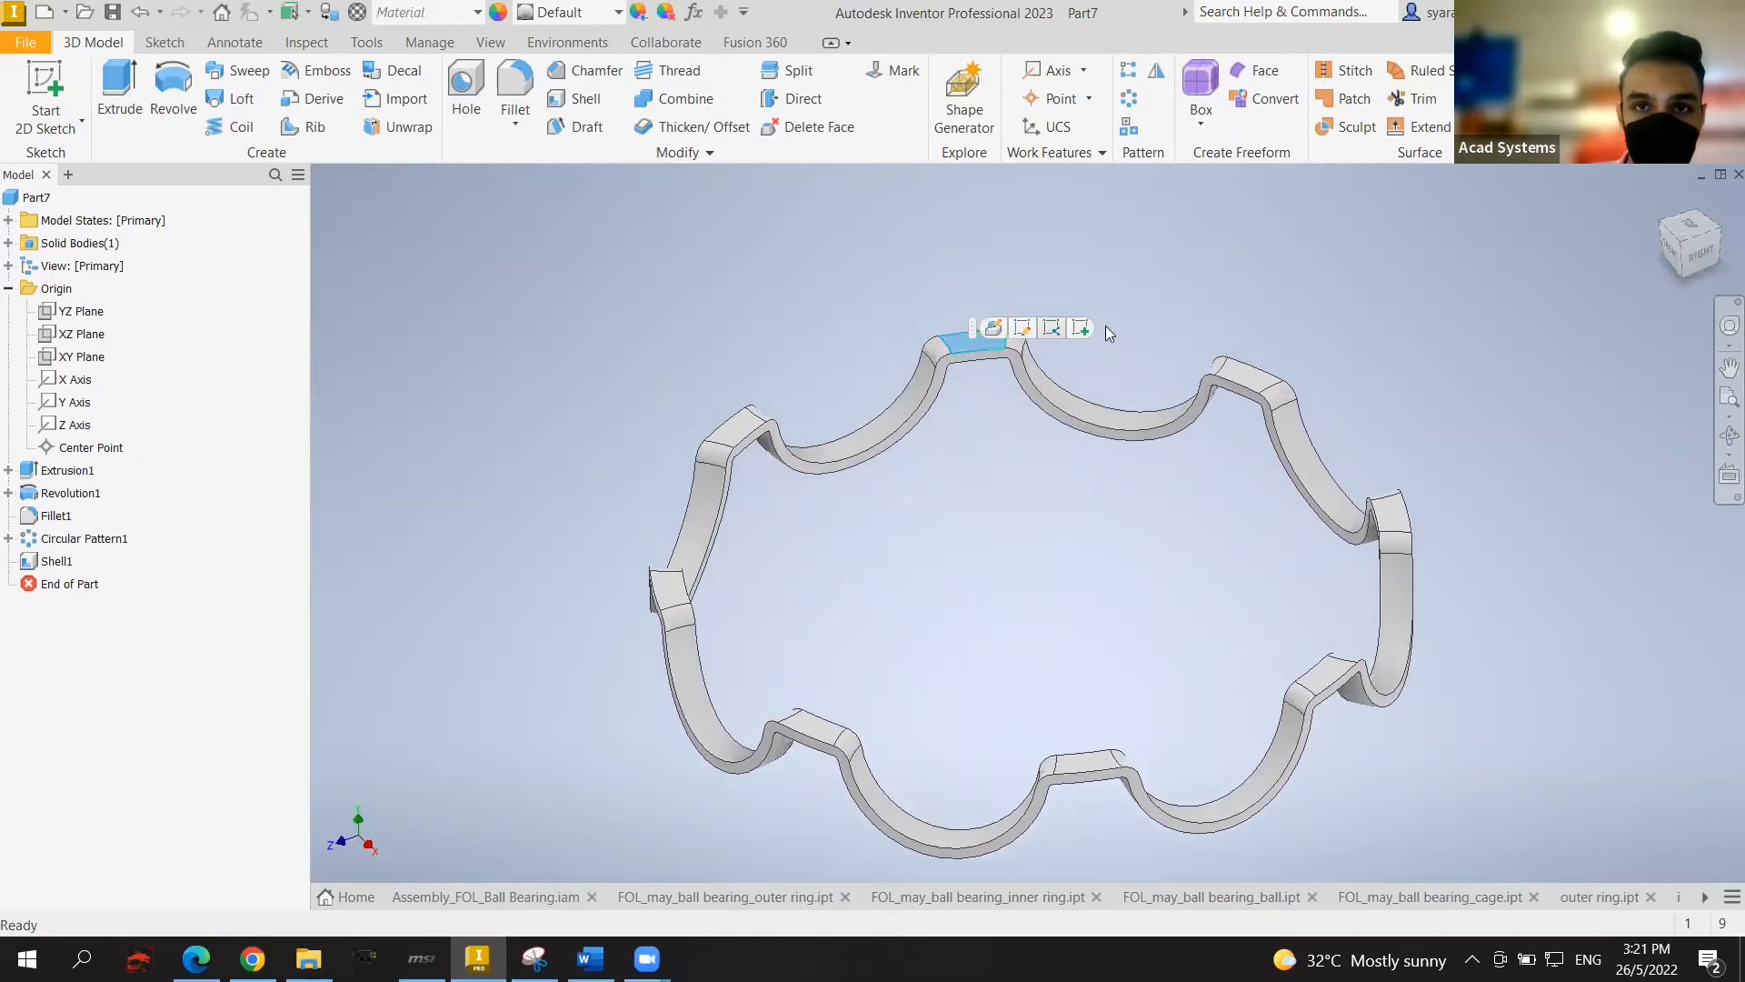
pyautogui.click(1082, 329)
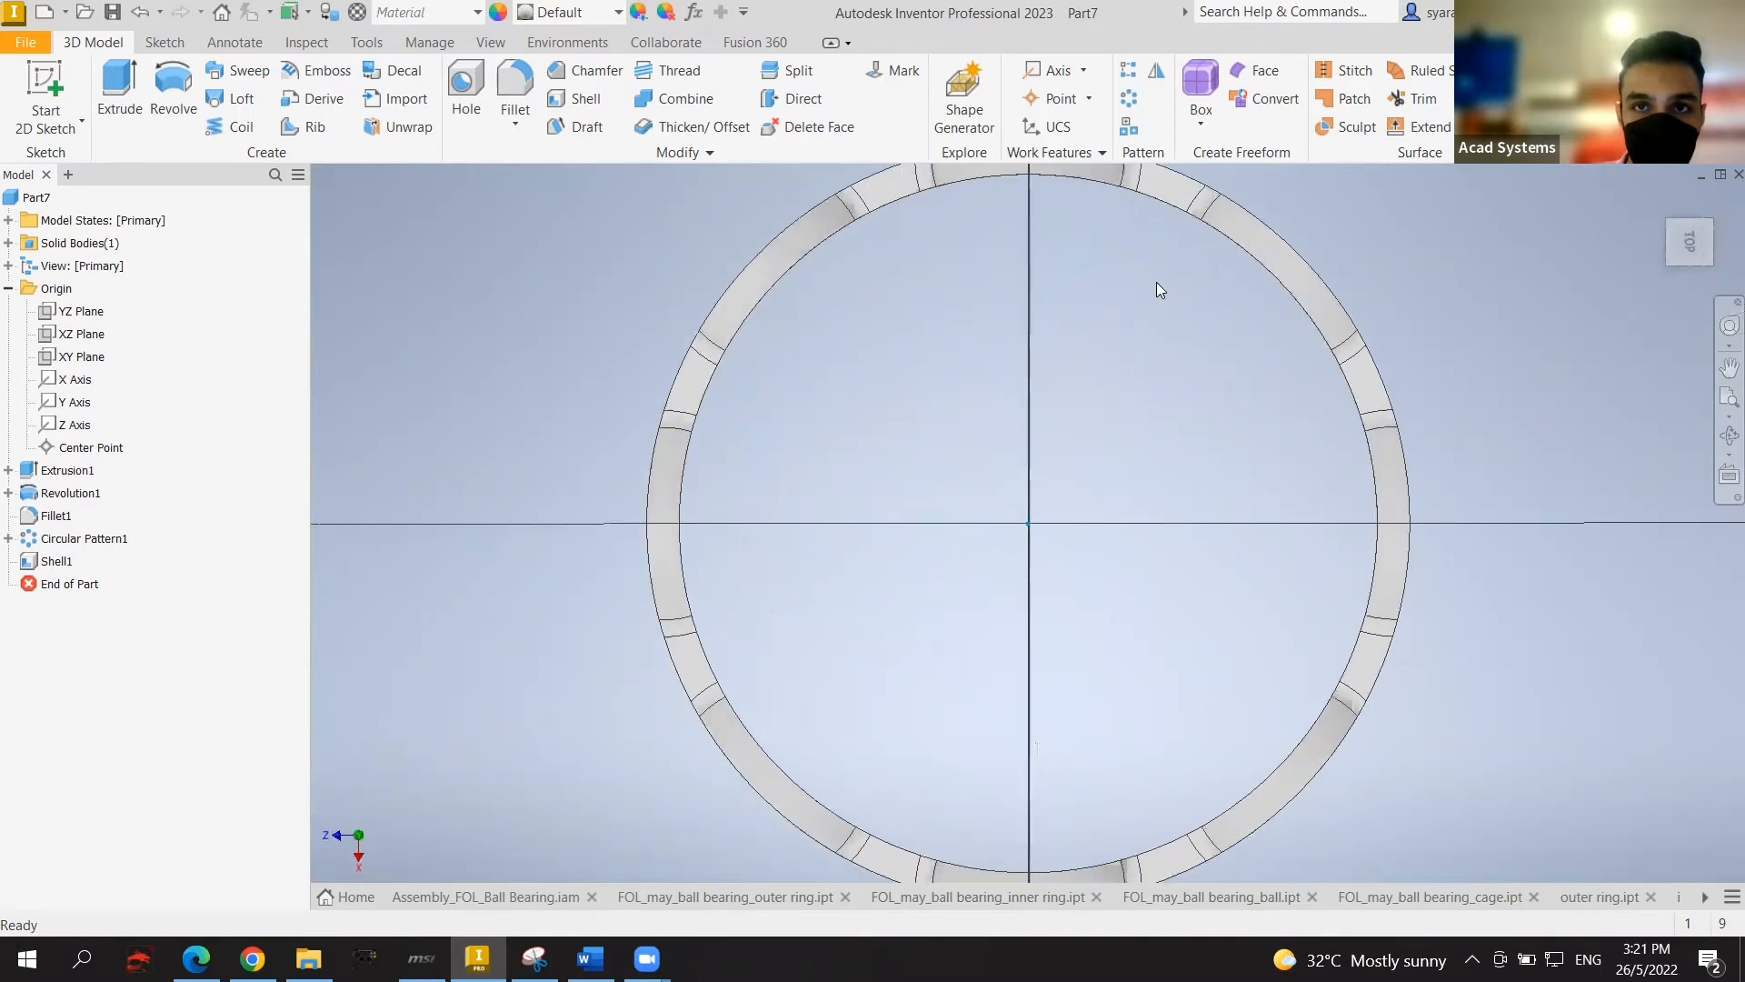
pyautogui.scroll(-2, 1041, 257)
pyautogui.scroll(3, 1036, 250)
pyautogui.scroll(-3, 1026, 237)
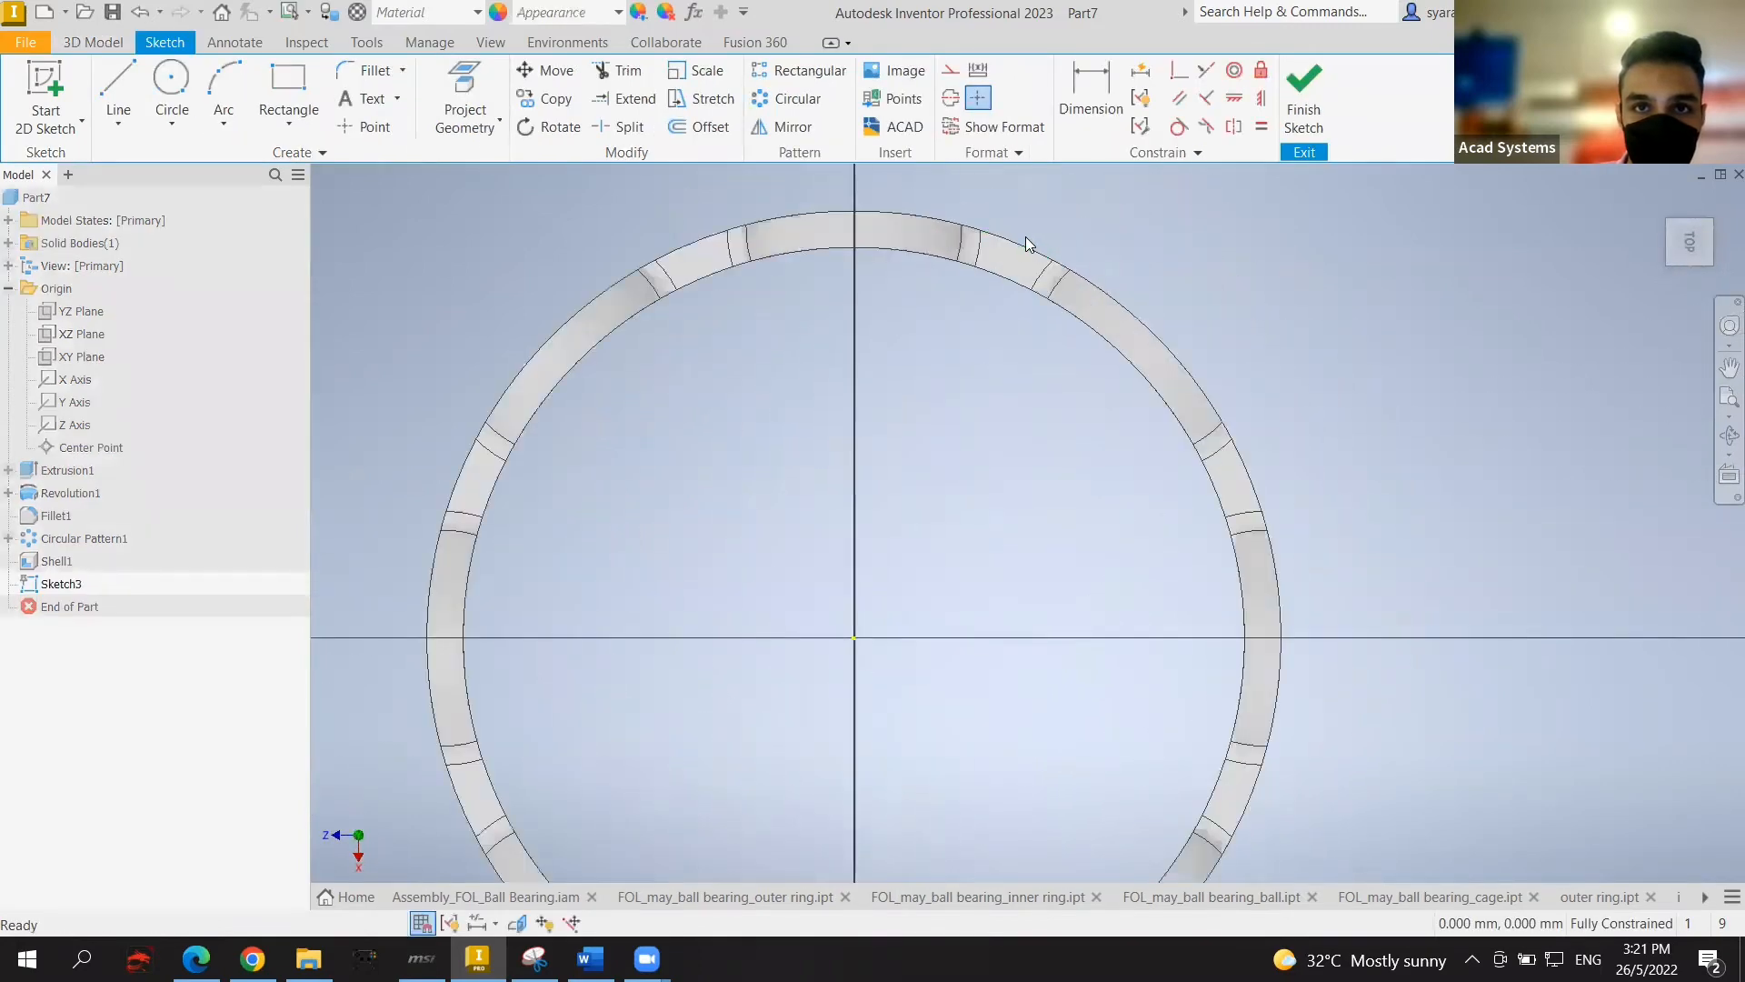
# Step: Draw a vertical line and an angled line from the ring's centre to its rim
pyautogui.click(114, 77)
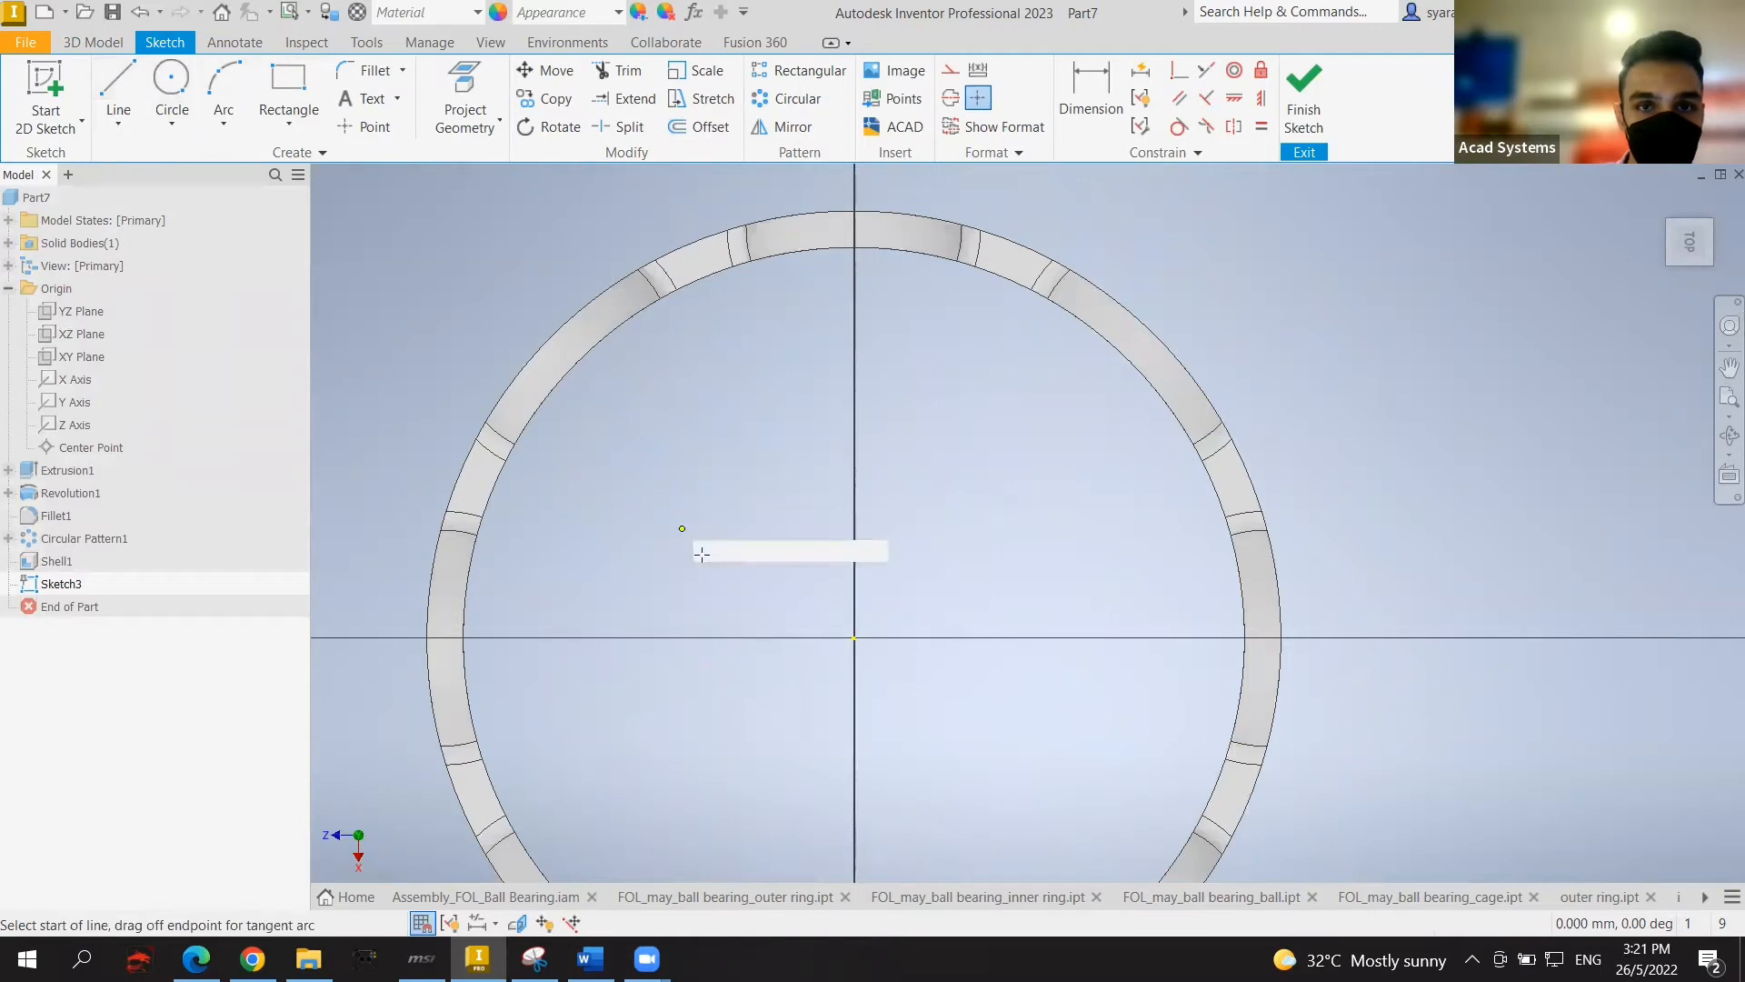
pyautogui.click(854, 638)
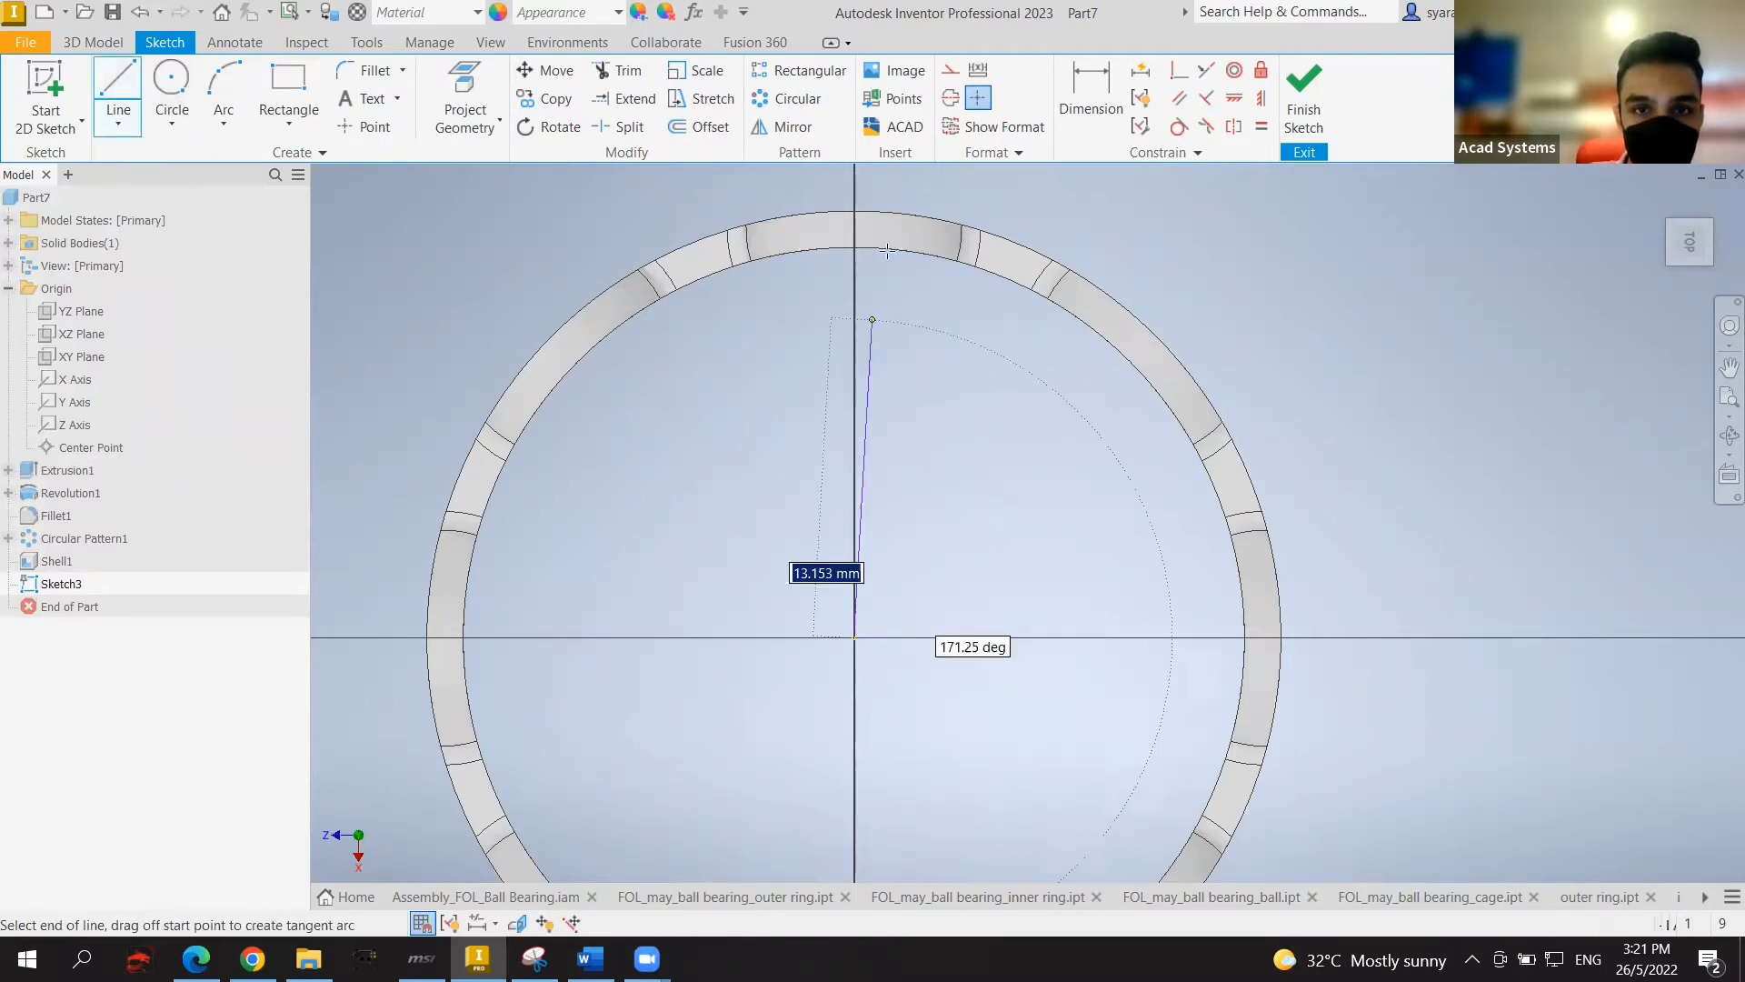
pyautogui.click(855, 210)
pyautogui.press('Escape')
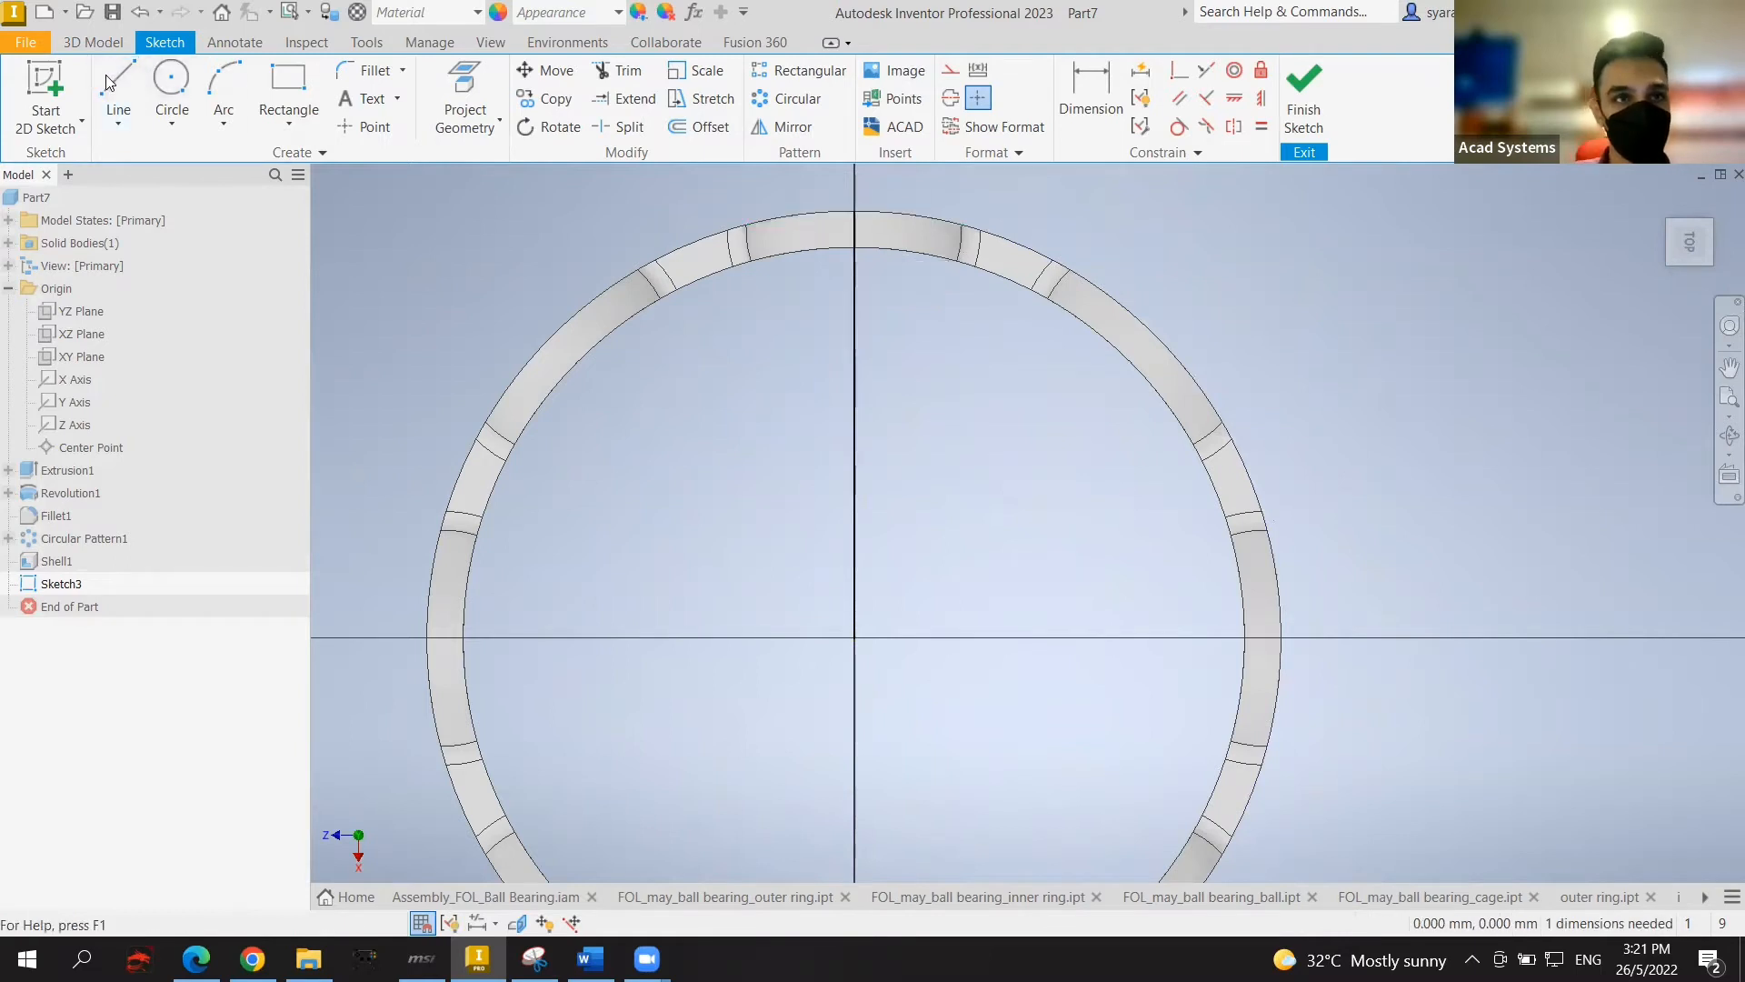
pyautogui.press('l')
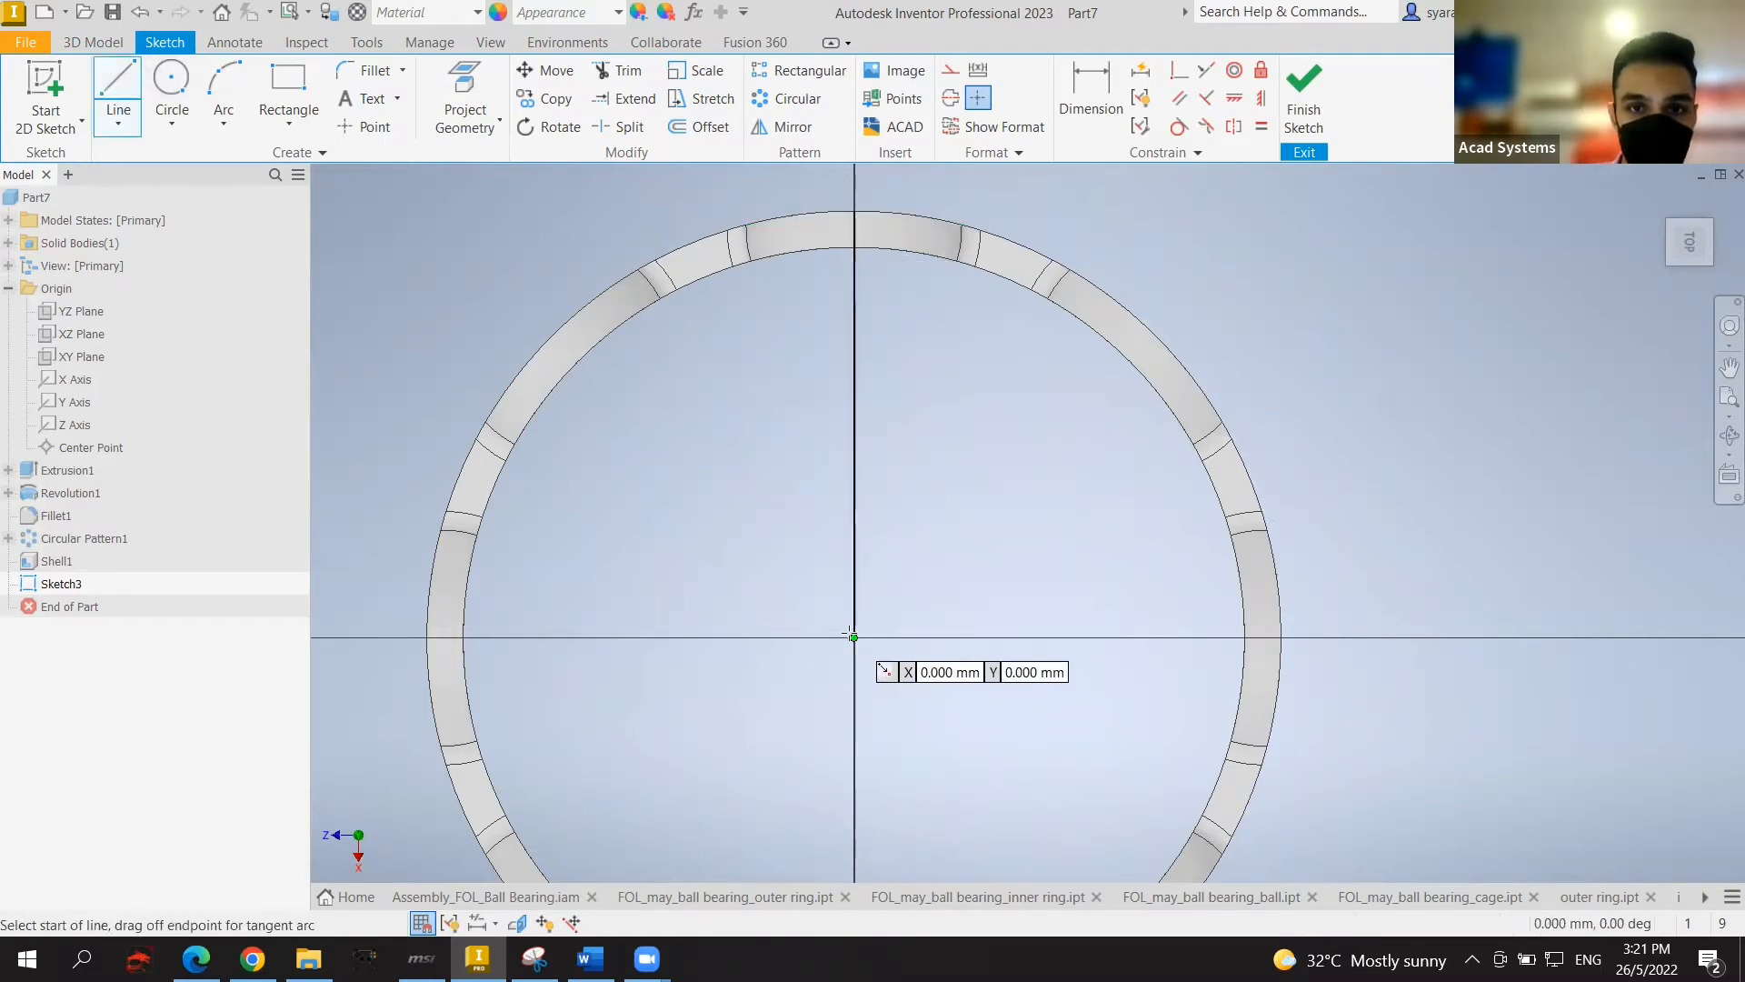
pyautogui.click(853, 636)
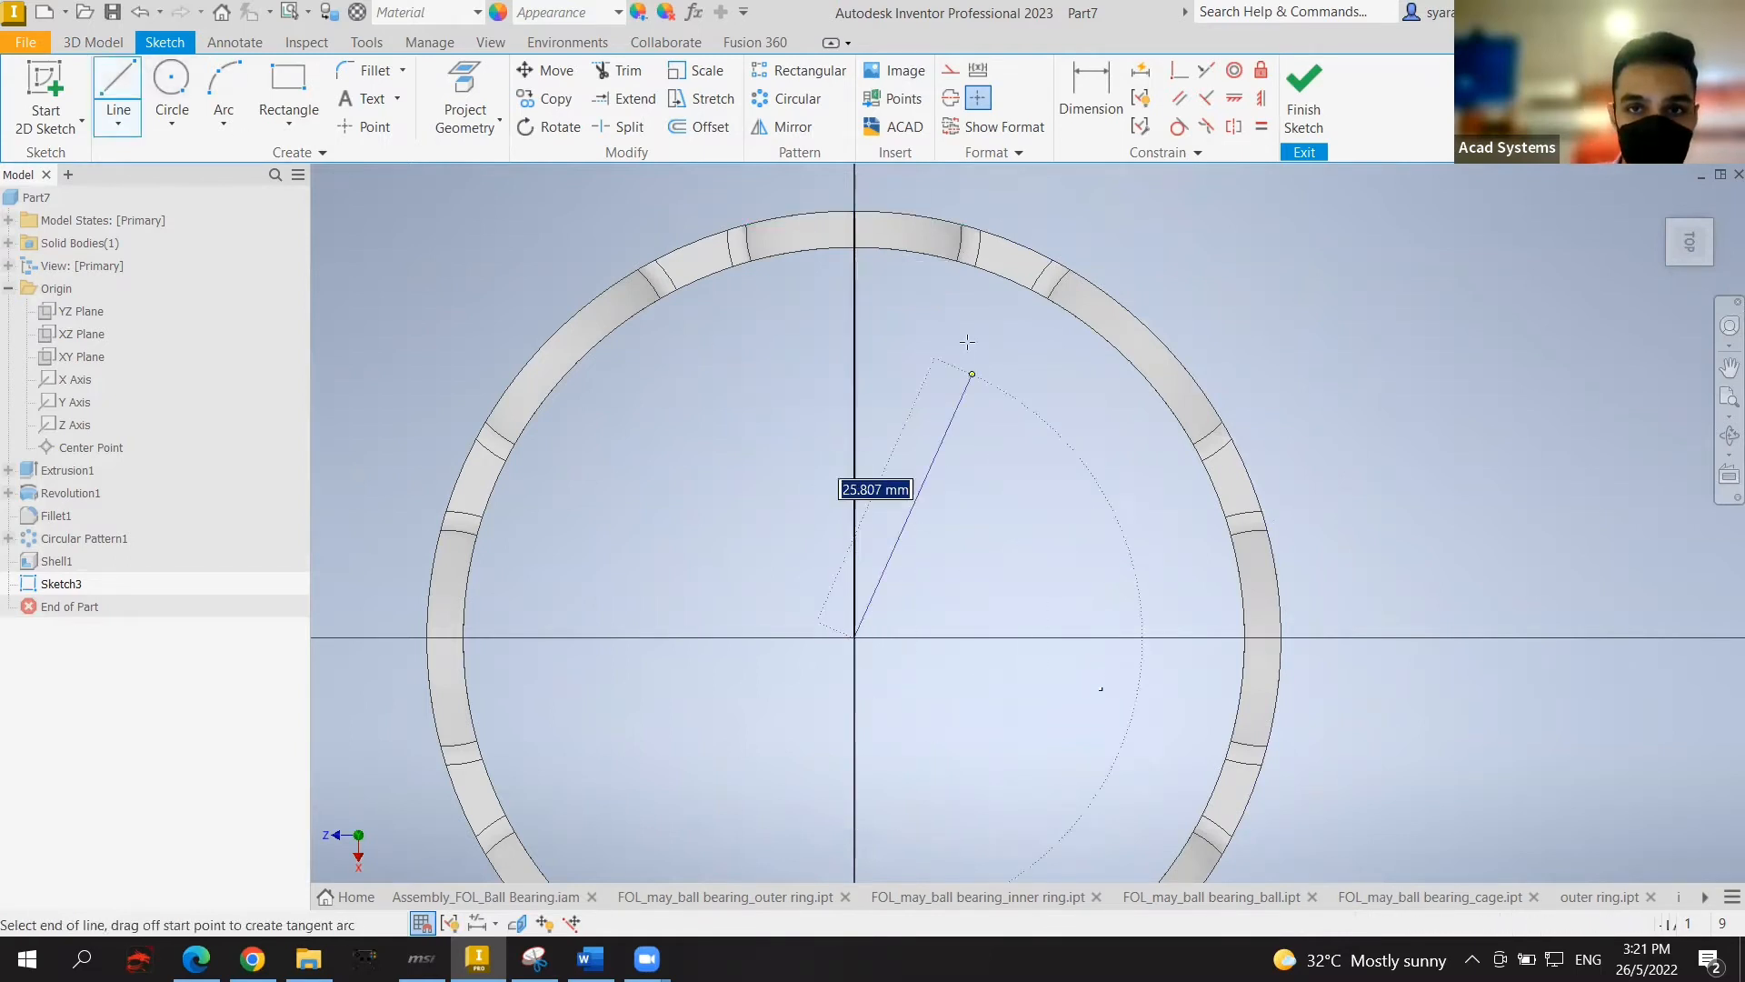
pyautogui.click(1018, 243)
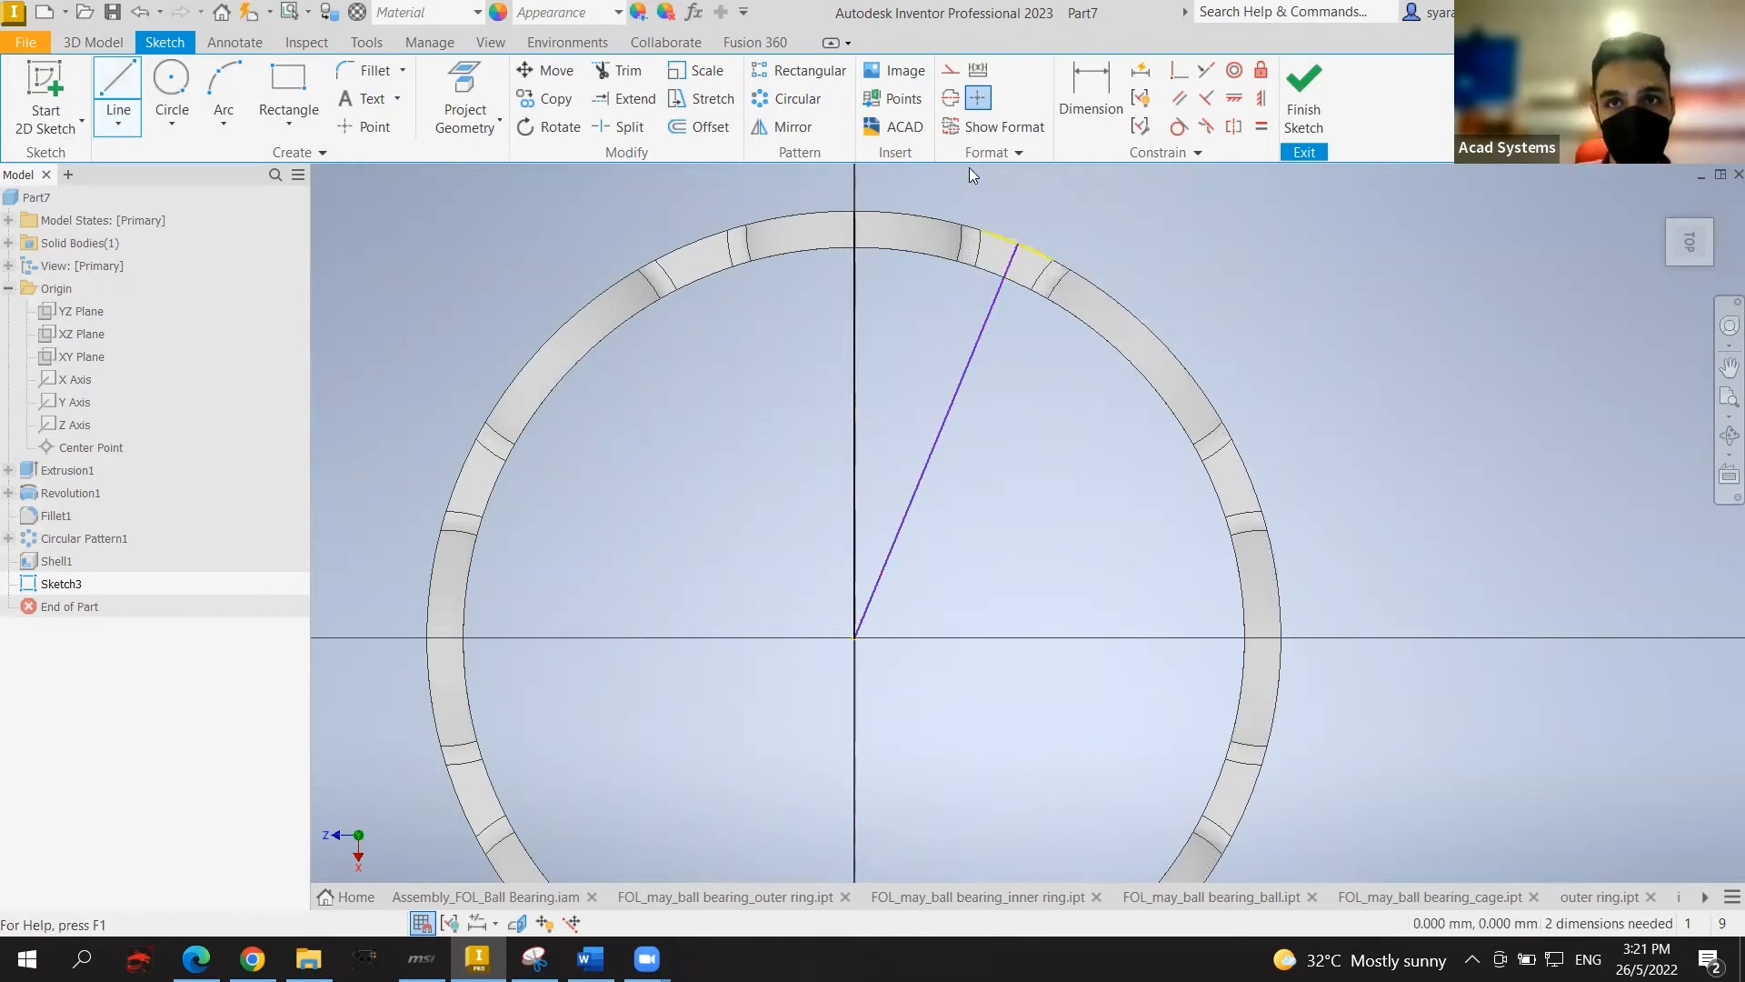
# Step: Dimension the angle between the two lines to 22.5°
pyautogui.press('d')
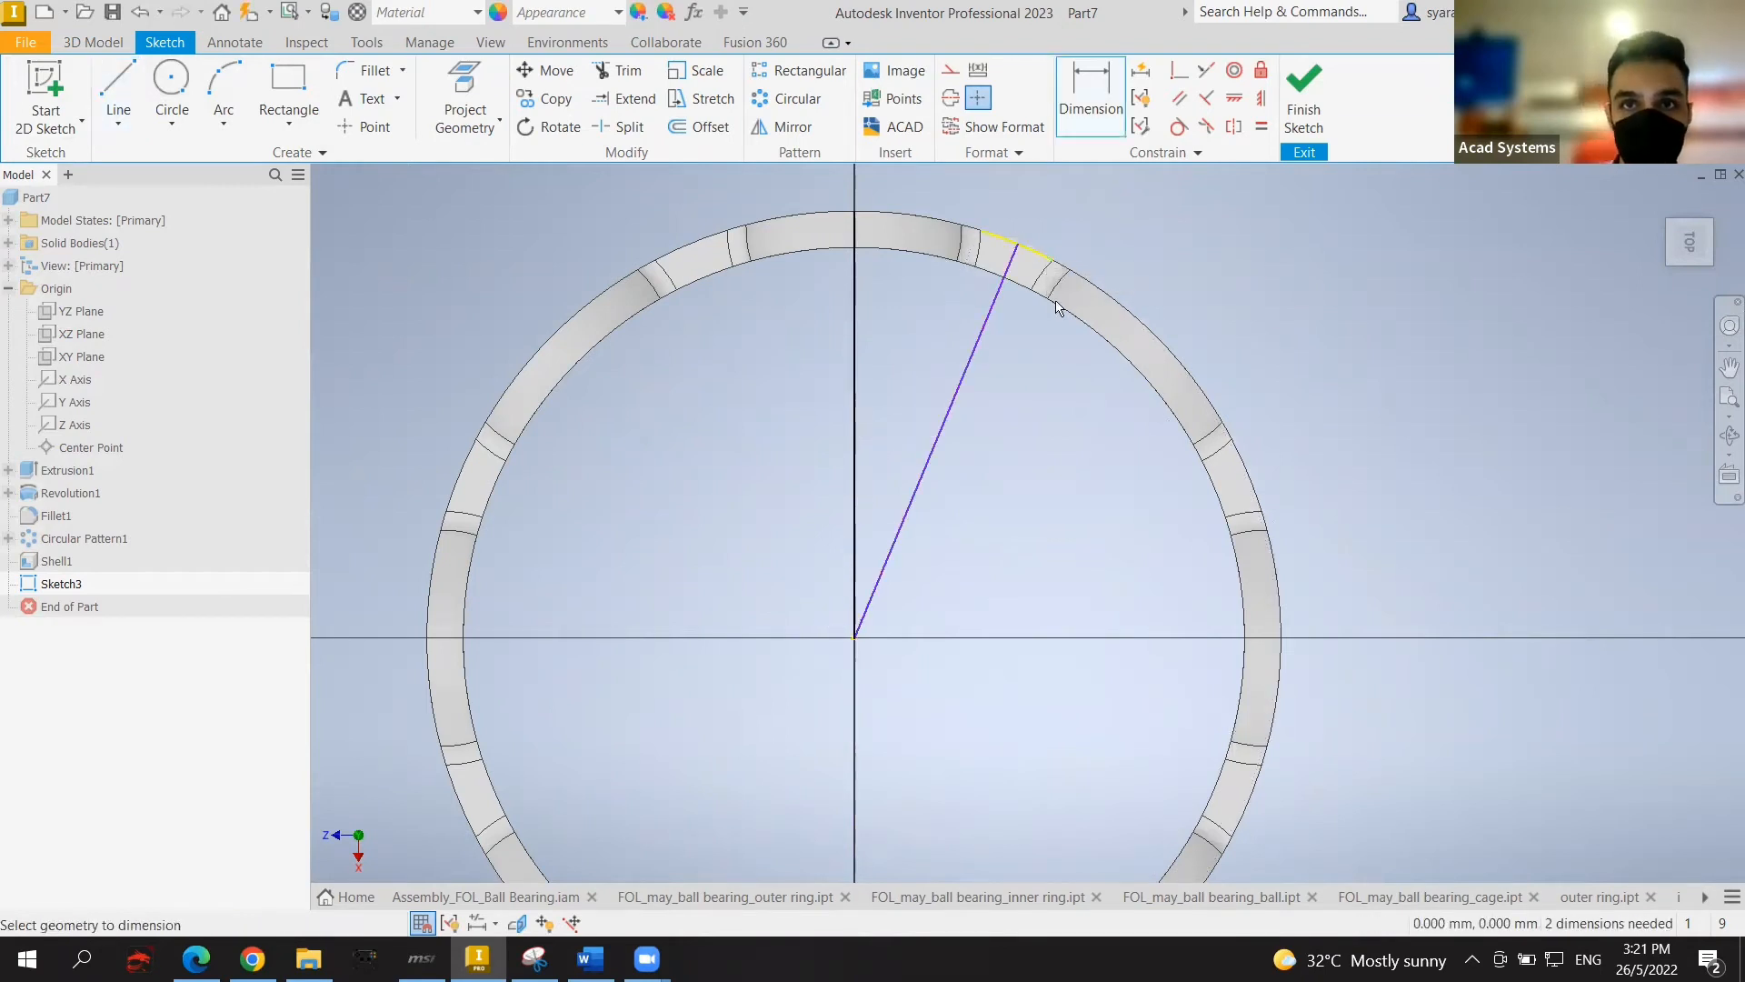
pyautogui.click(977, 341)
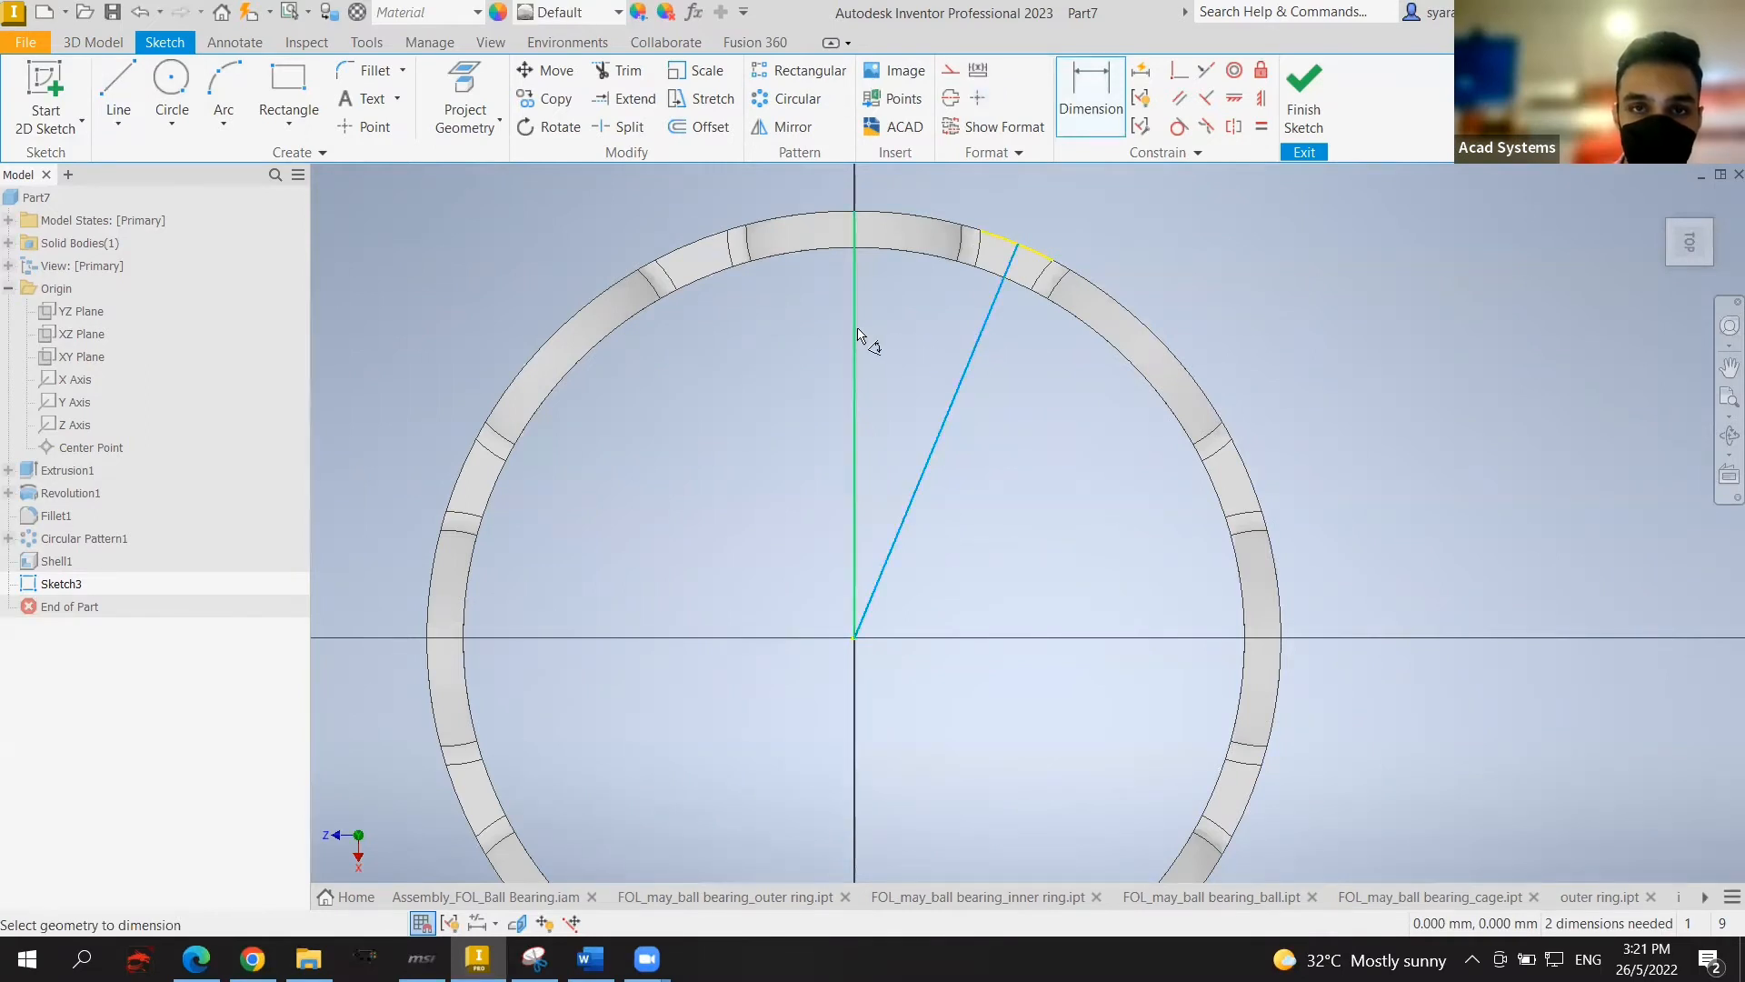
pyautogui.click(859, 335)
pyautogui.click(918, 329)
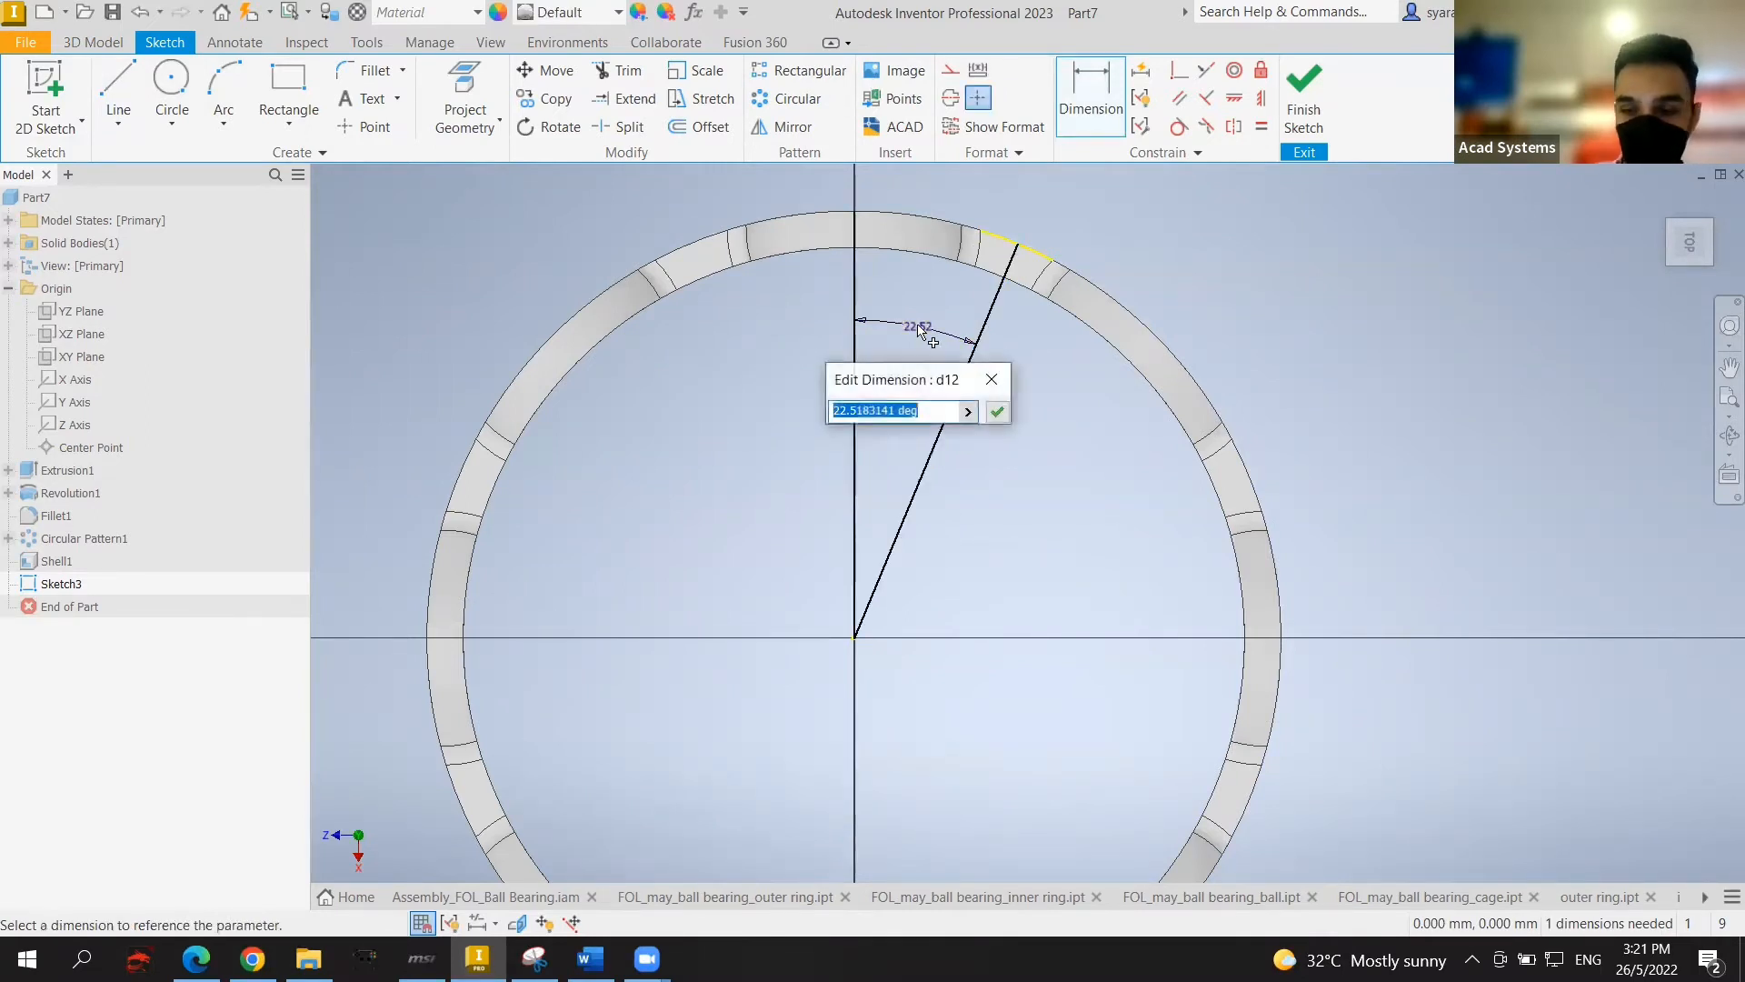
pyautogui.write('22.5')
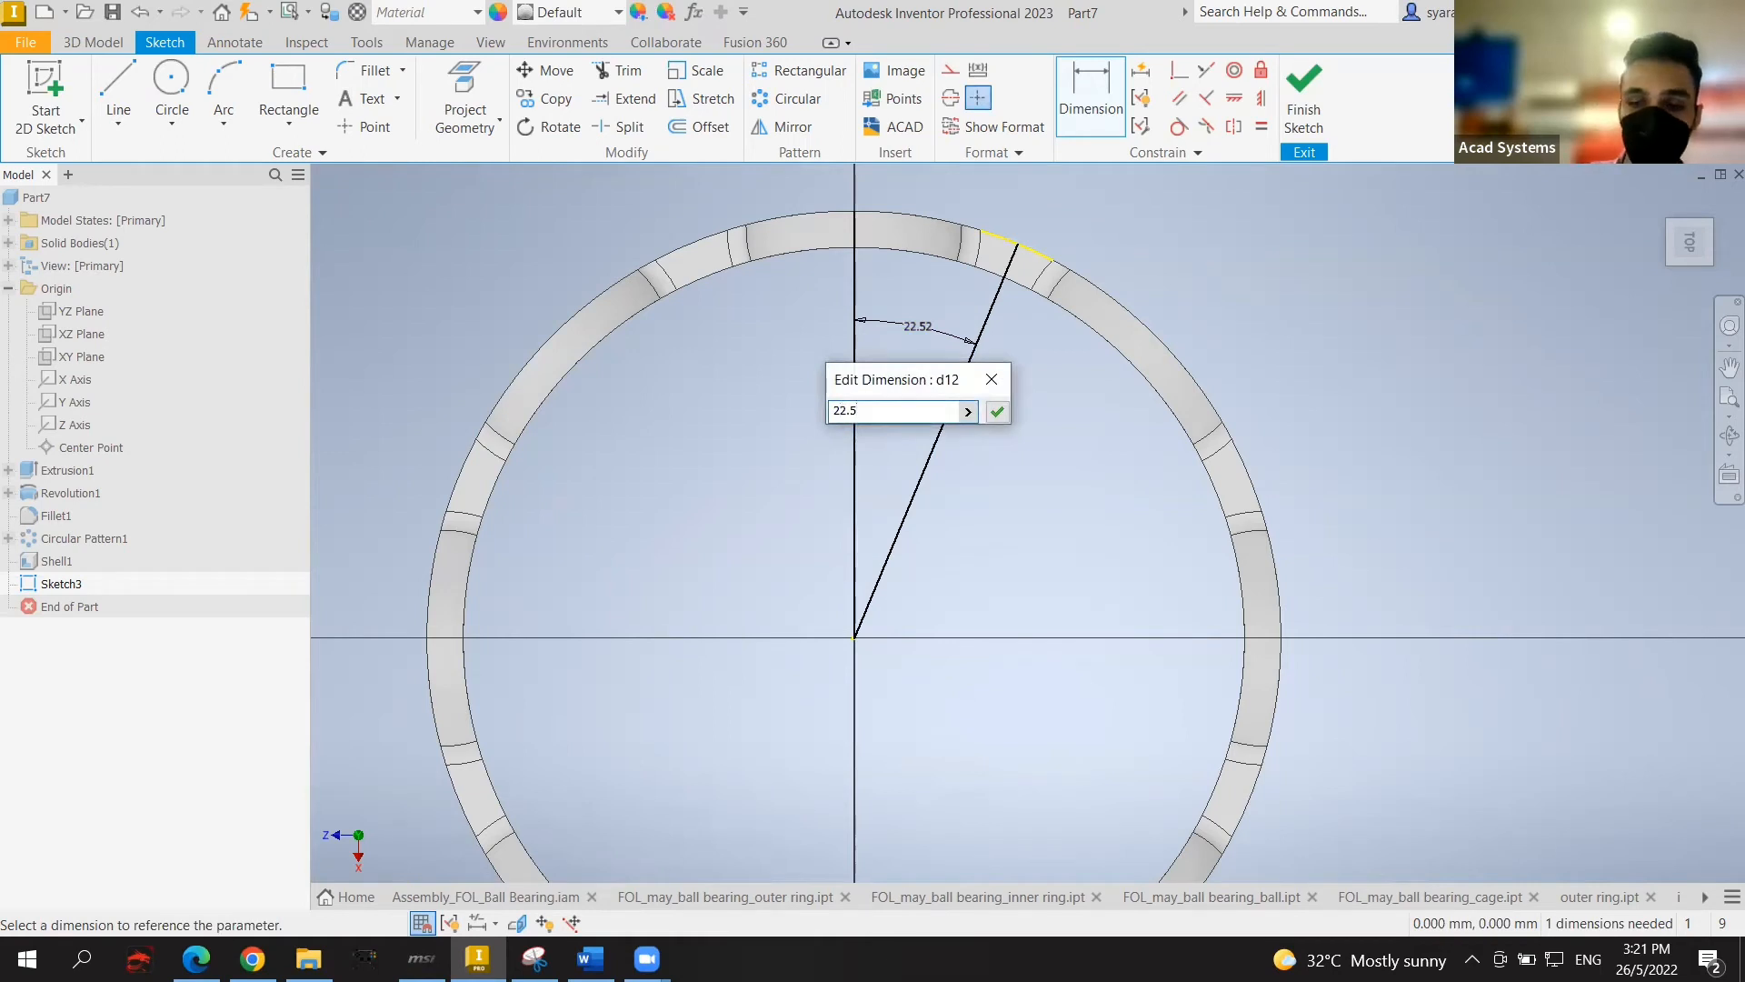
pyautogui.press('Return')
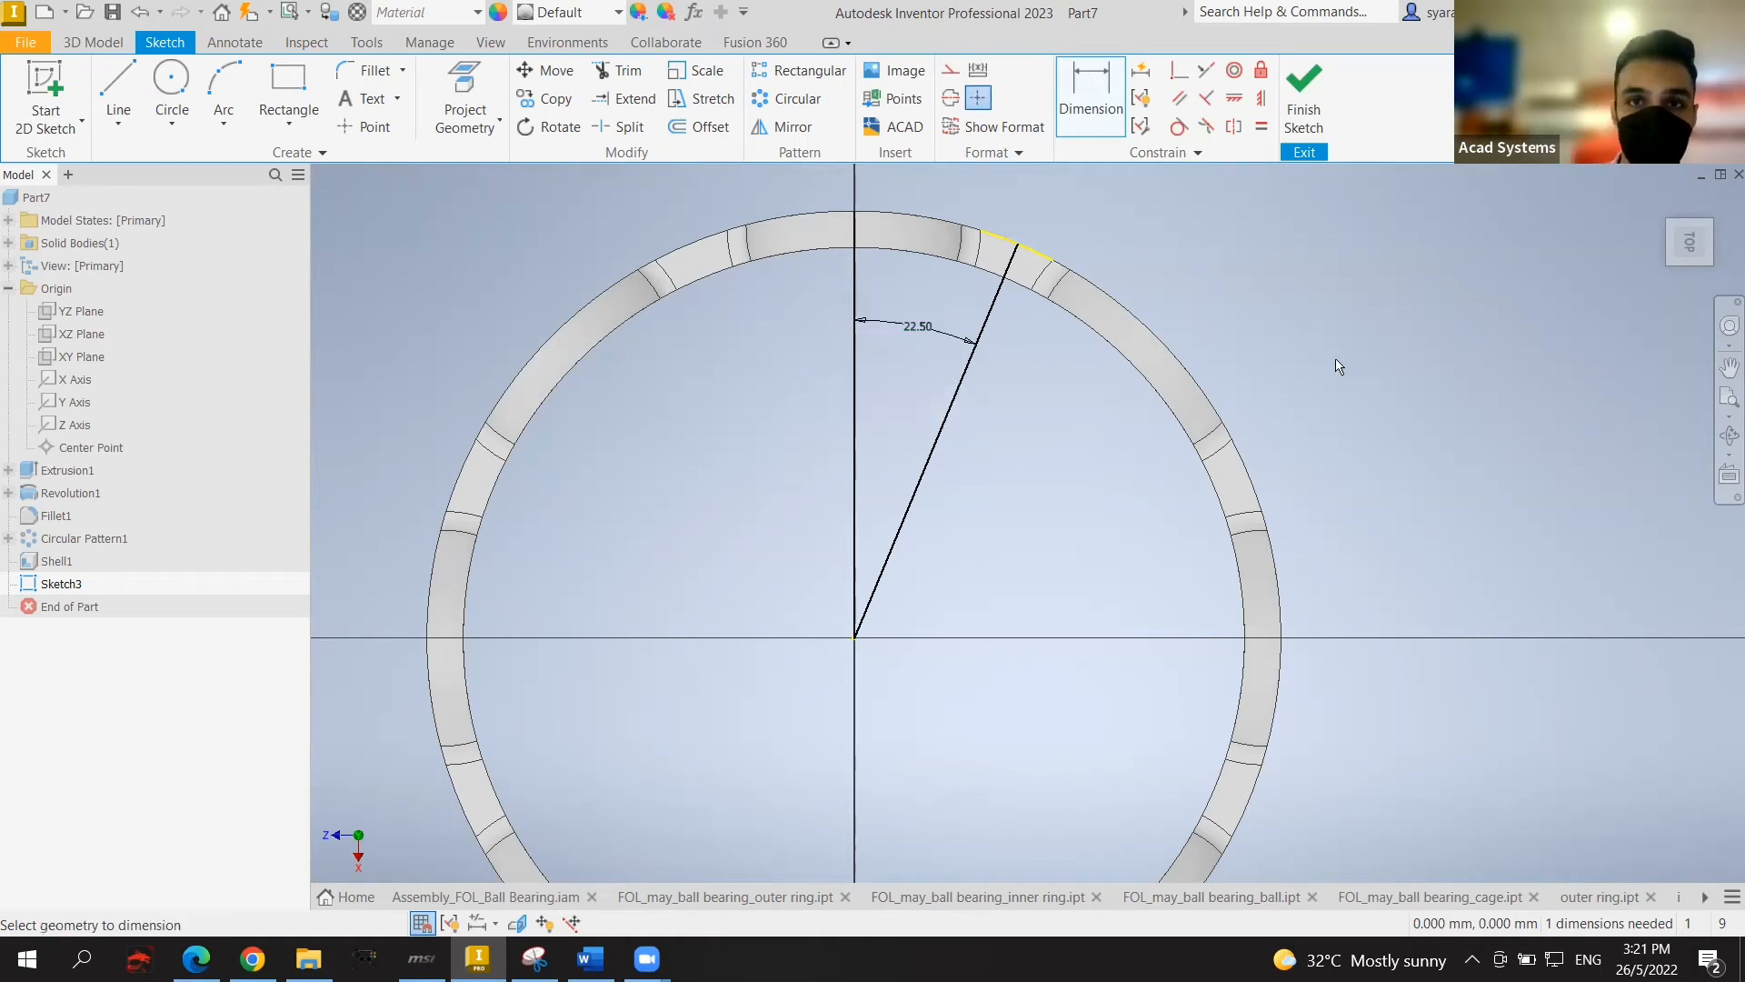
pyautogui.scroll(4, 1027, 284)
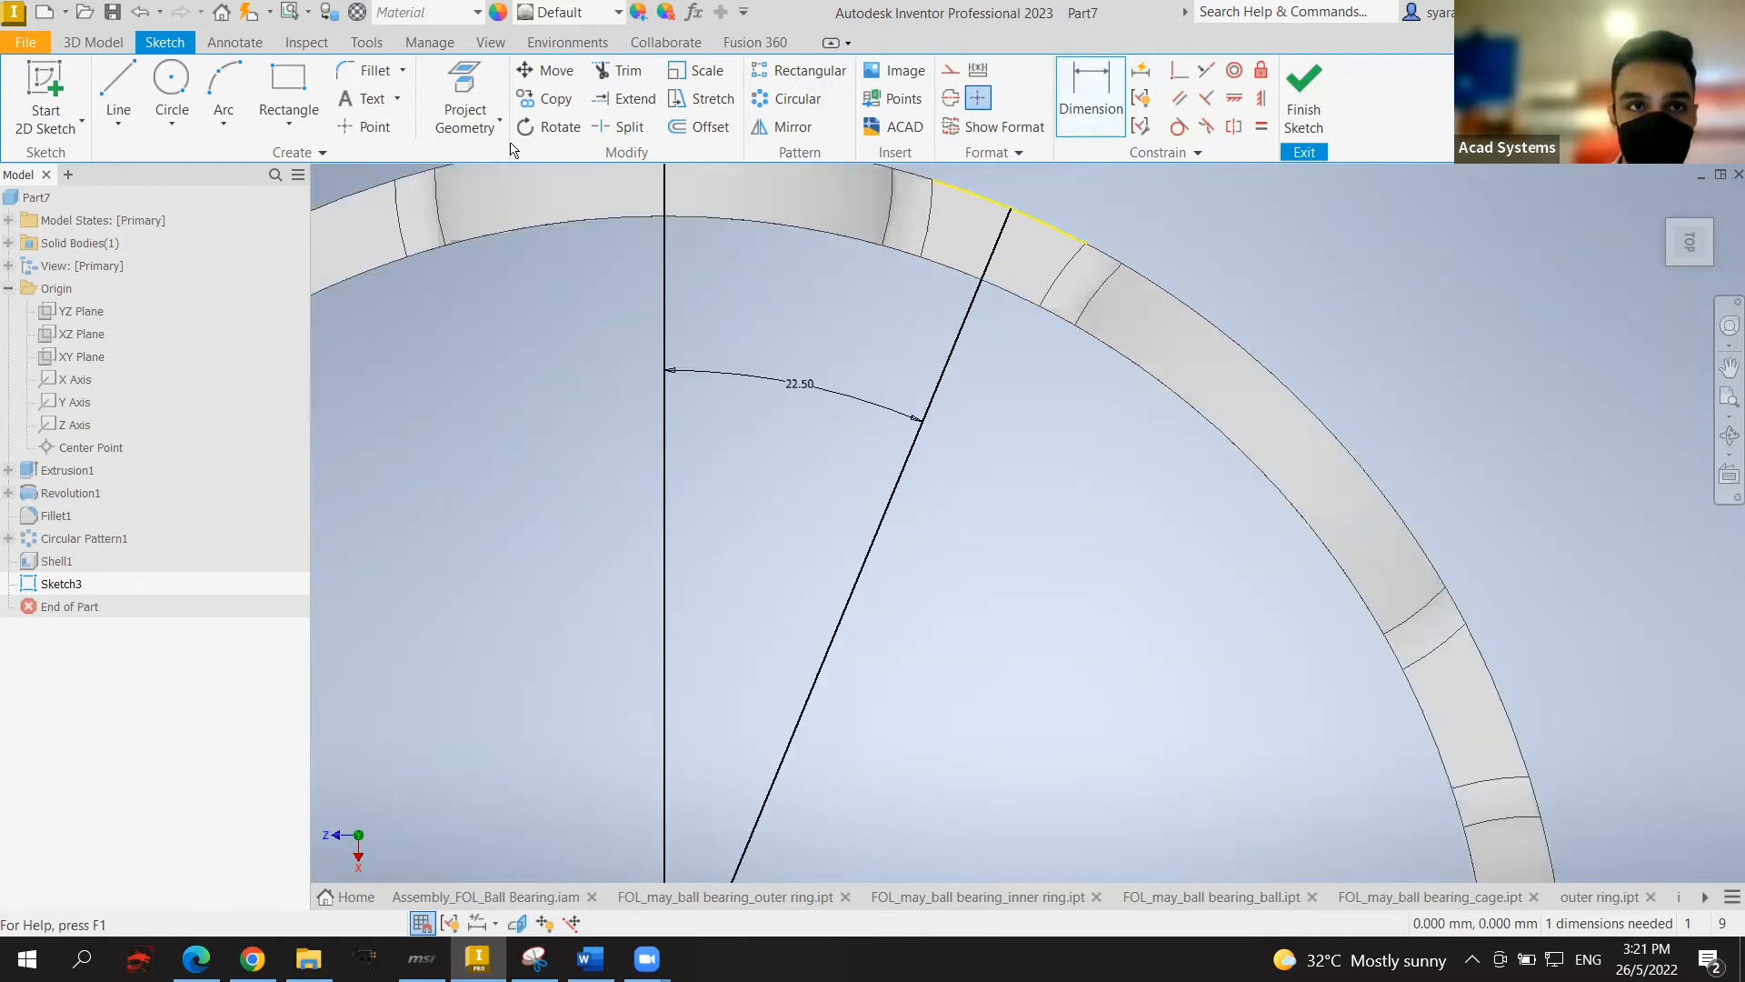
pyautogui.click(189, 86)
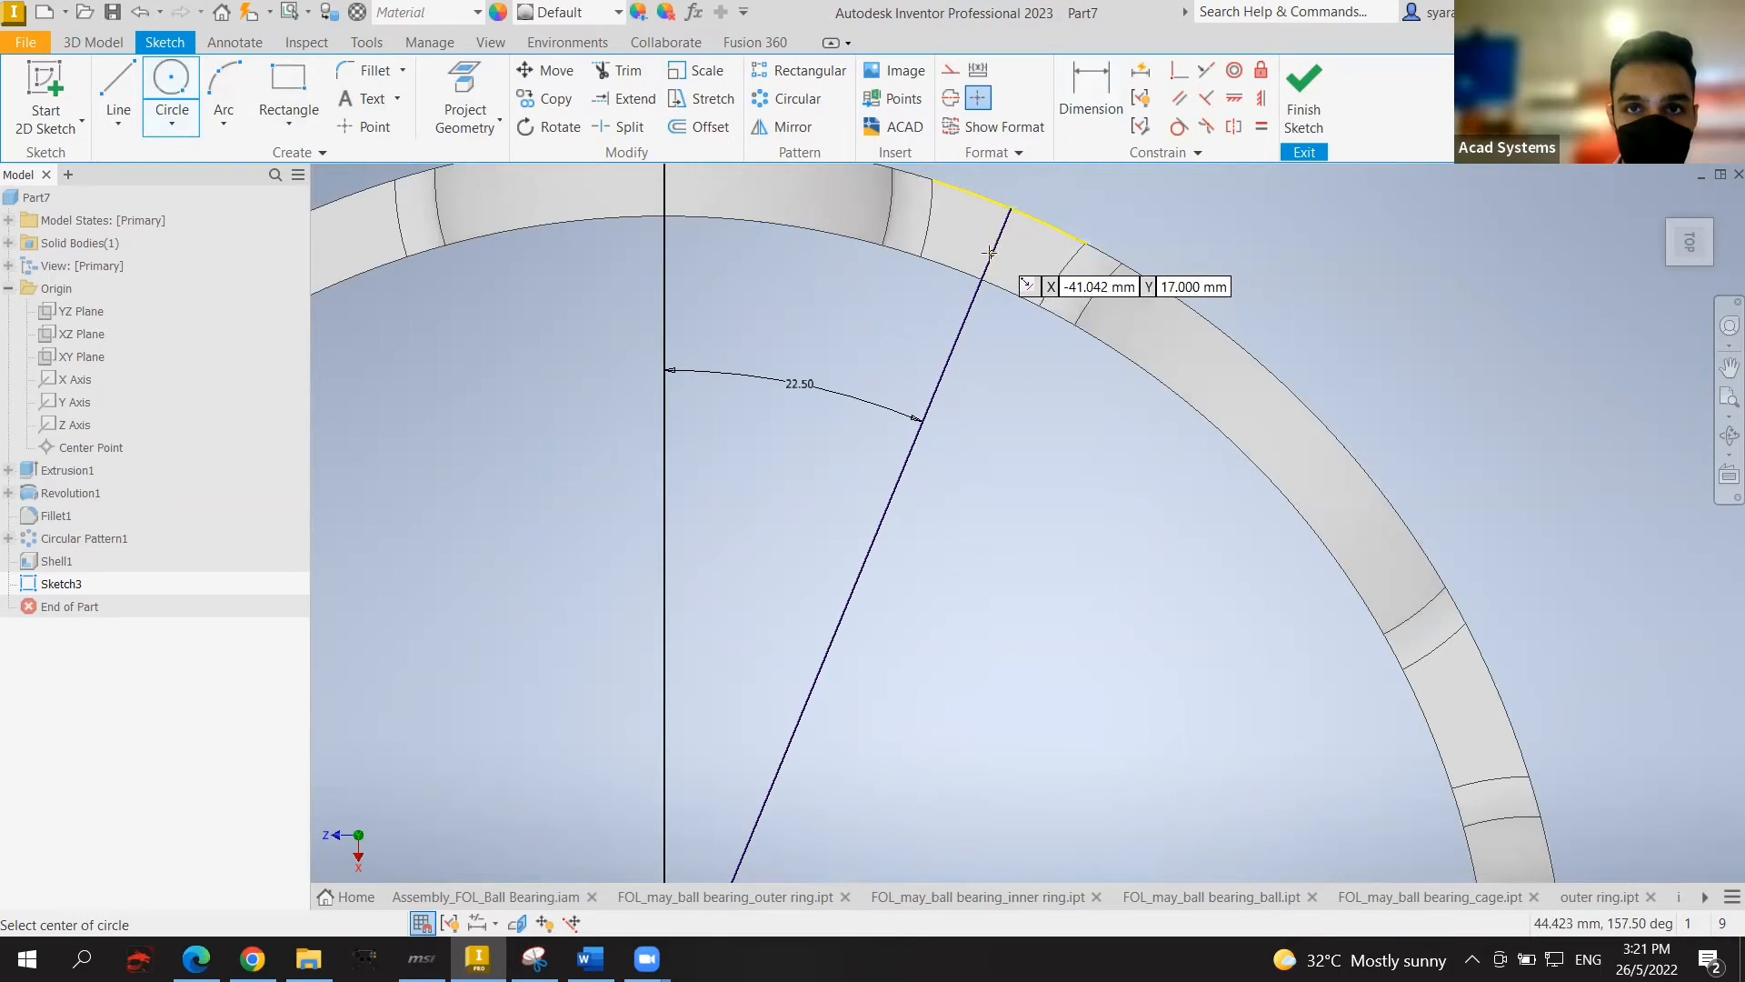
# Step: Draw a 2 mm circle centred where the angled line meets the rim
pyautogui.click(996, 244)
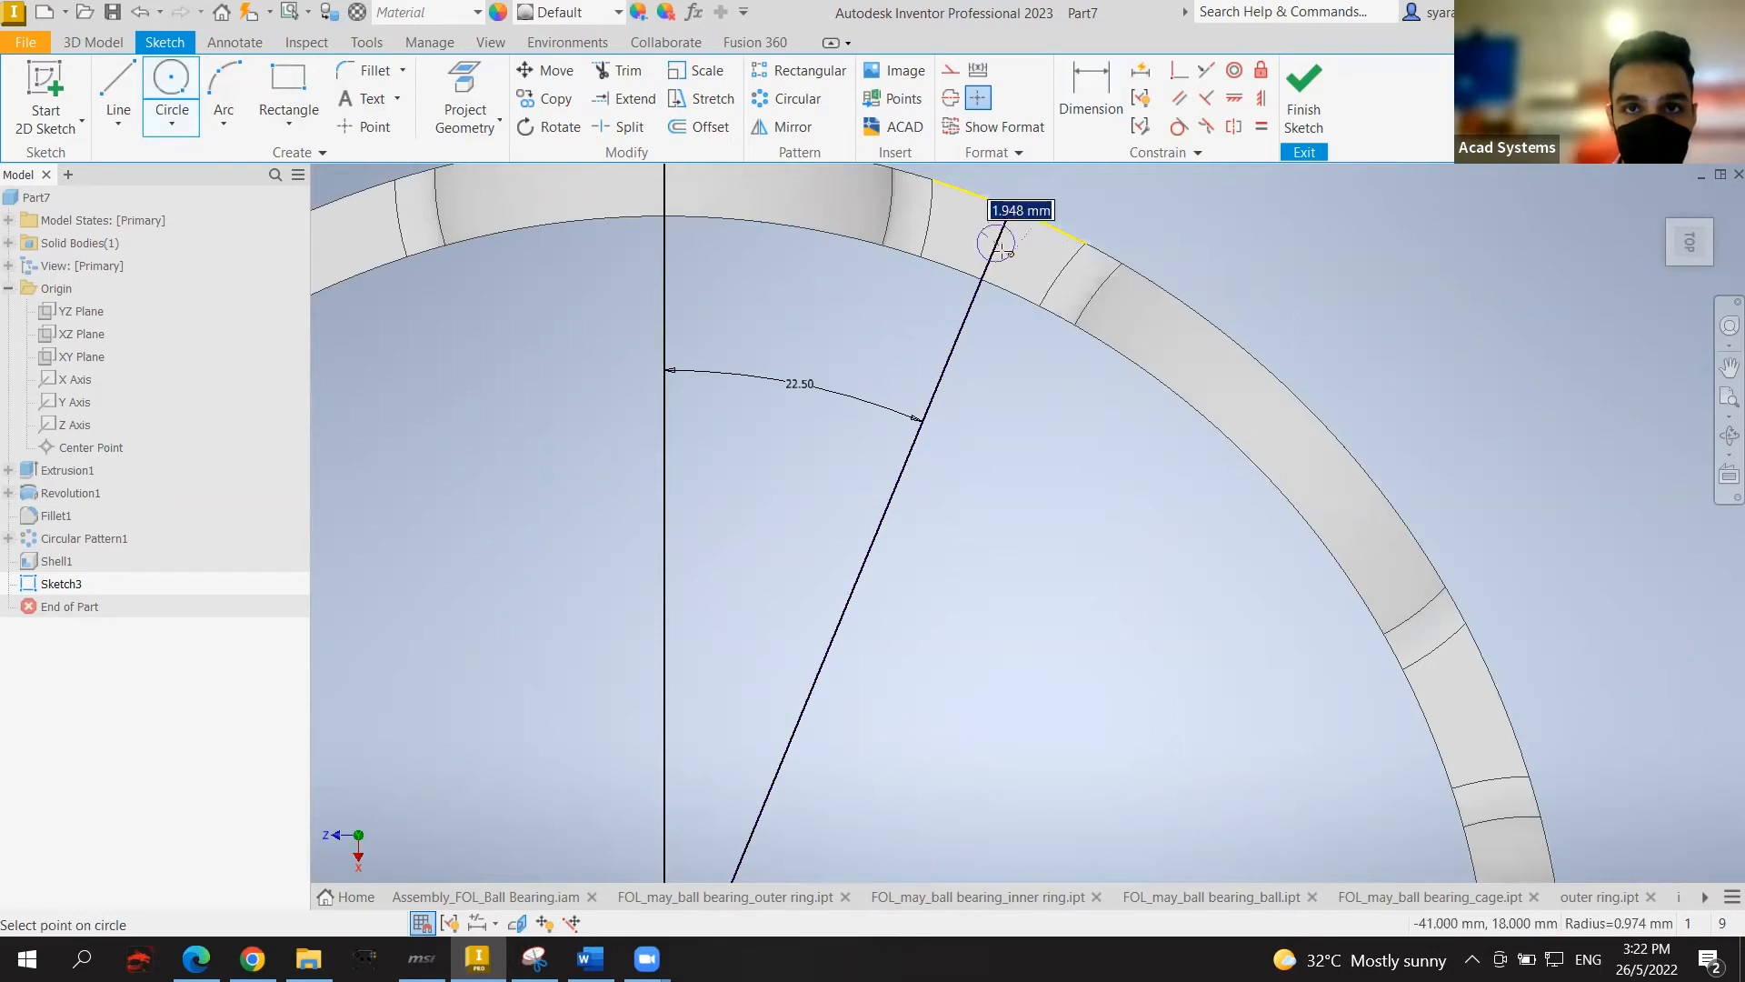
pyautogui.write('2')
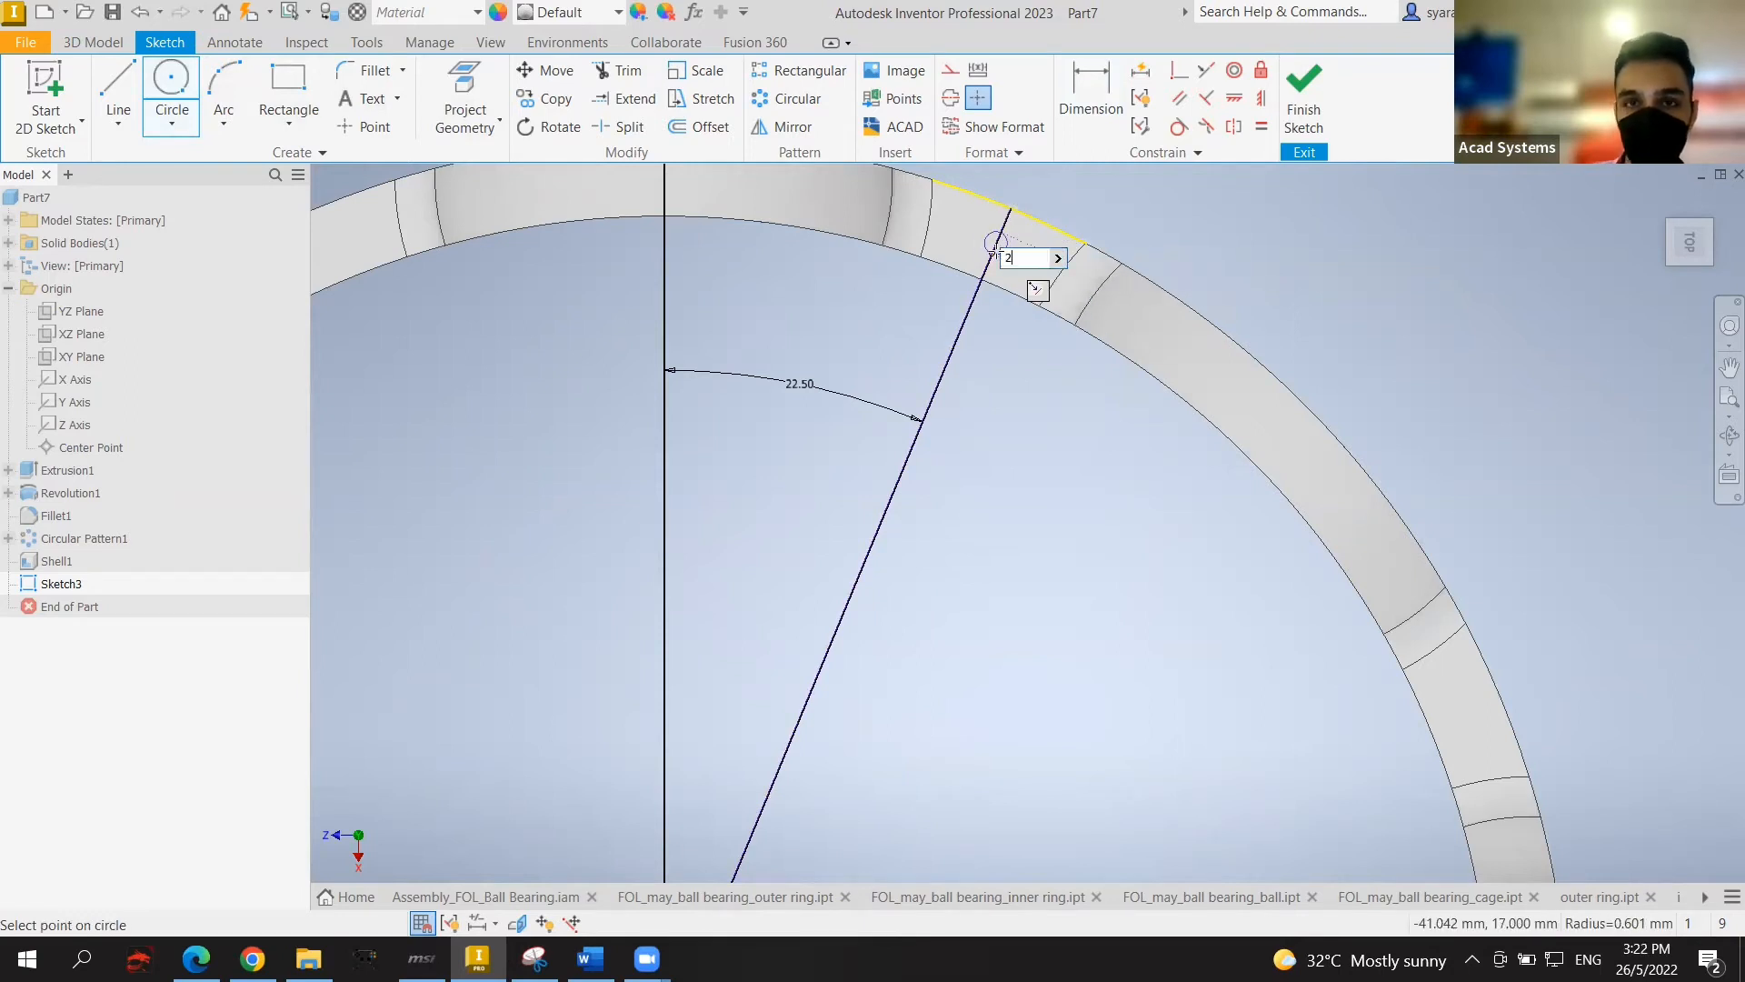
pyautogui.press('Return')
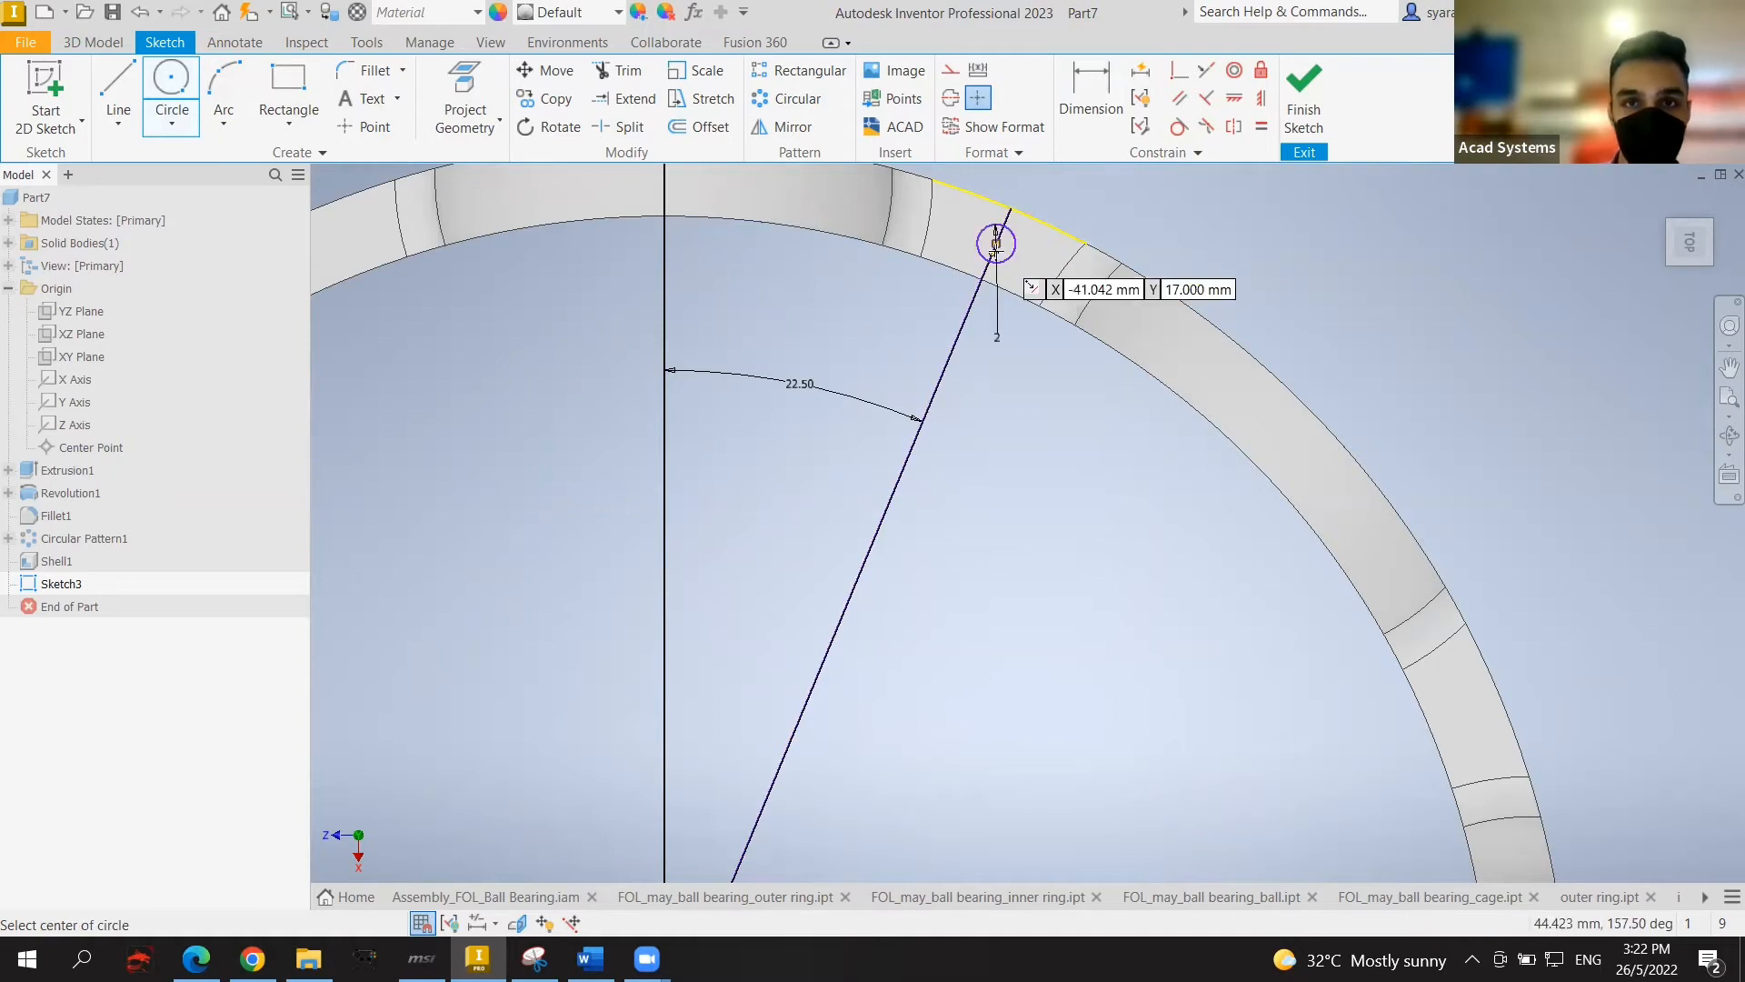
pyautogui.press('Escape')
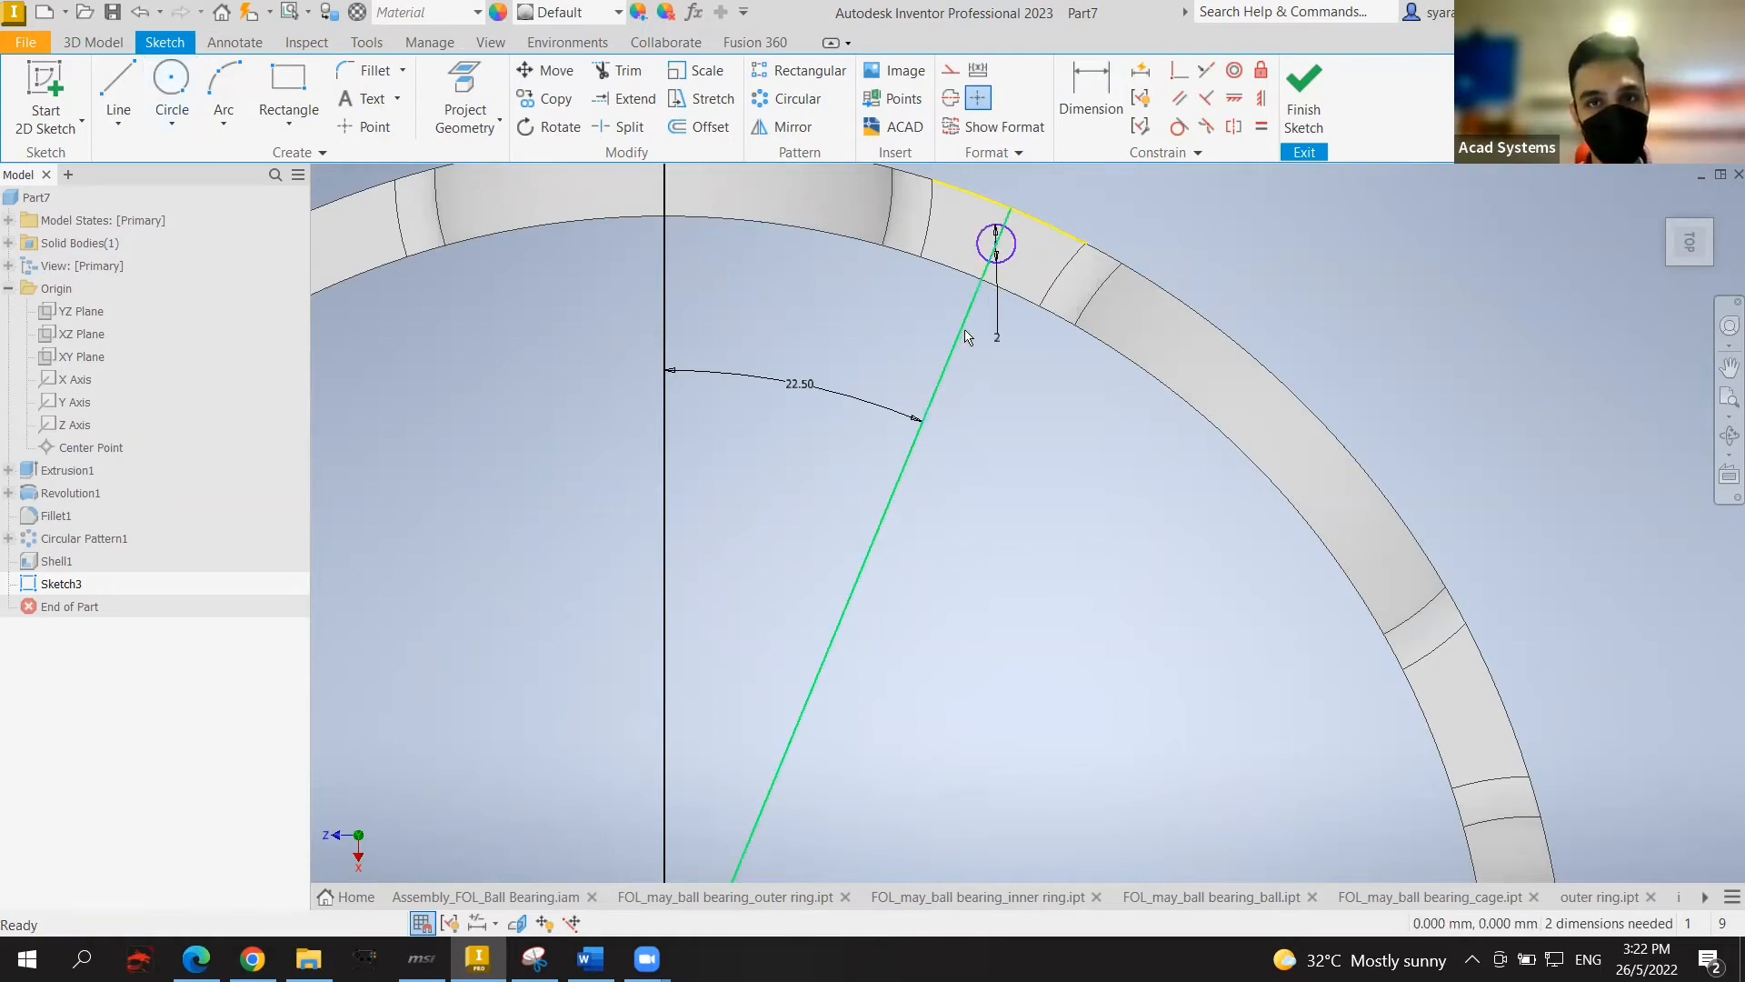
# Step: Delete the angled reference line with its angle dimension and finish the sketch
pyautogui.click(965, 337)
pyautogui.press('Delete')
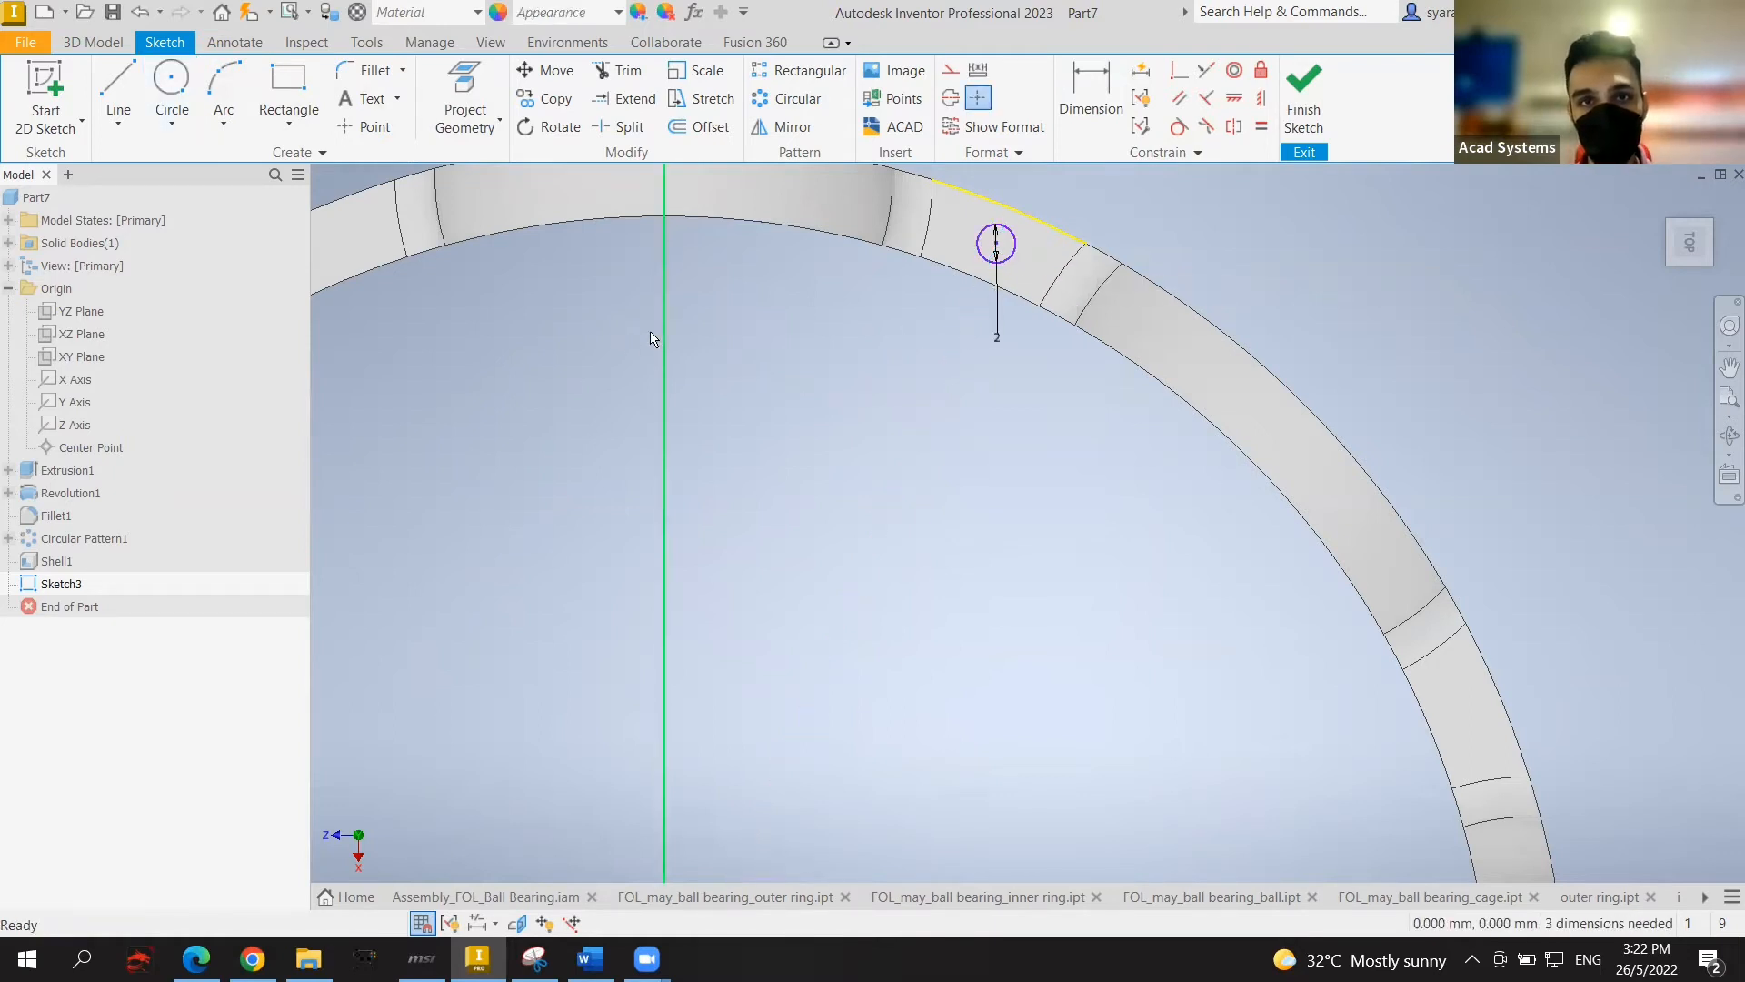
pyautogui.click(977, 199)
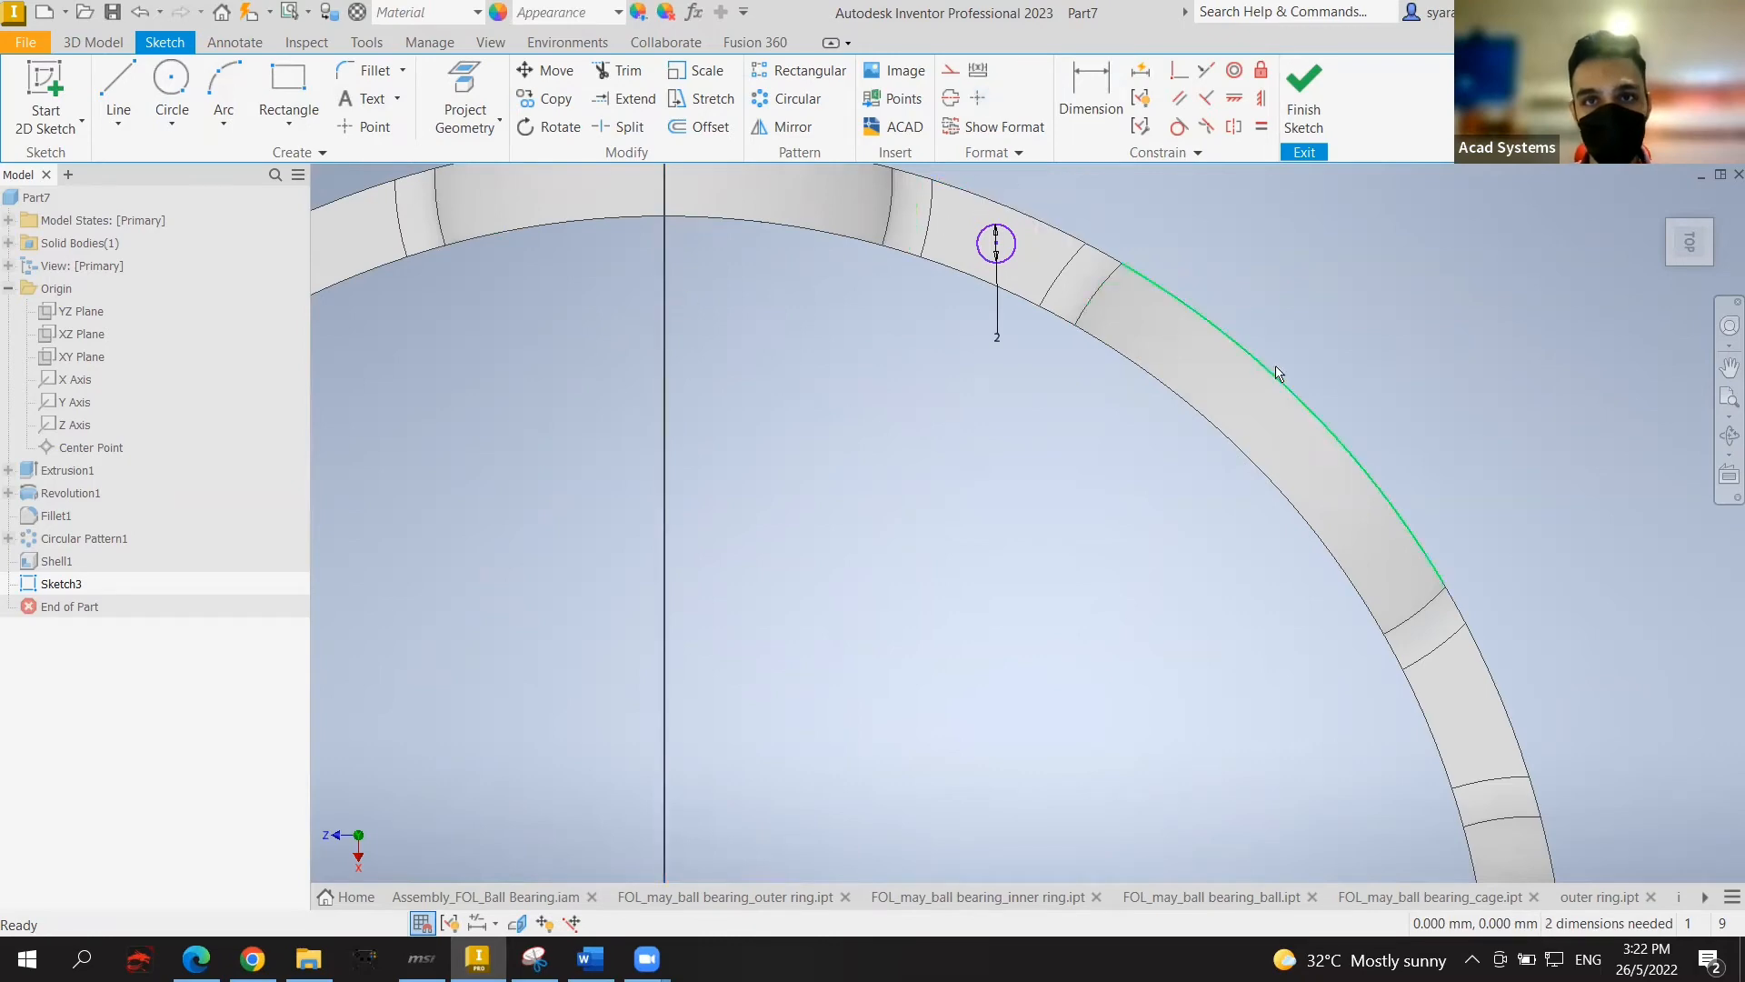
pyautogui.click(1292, 139)
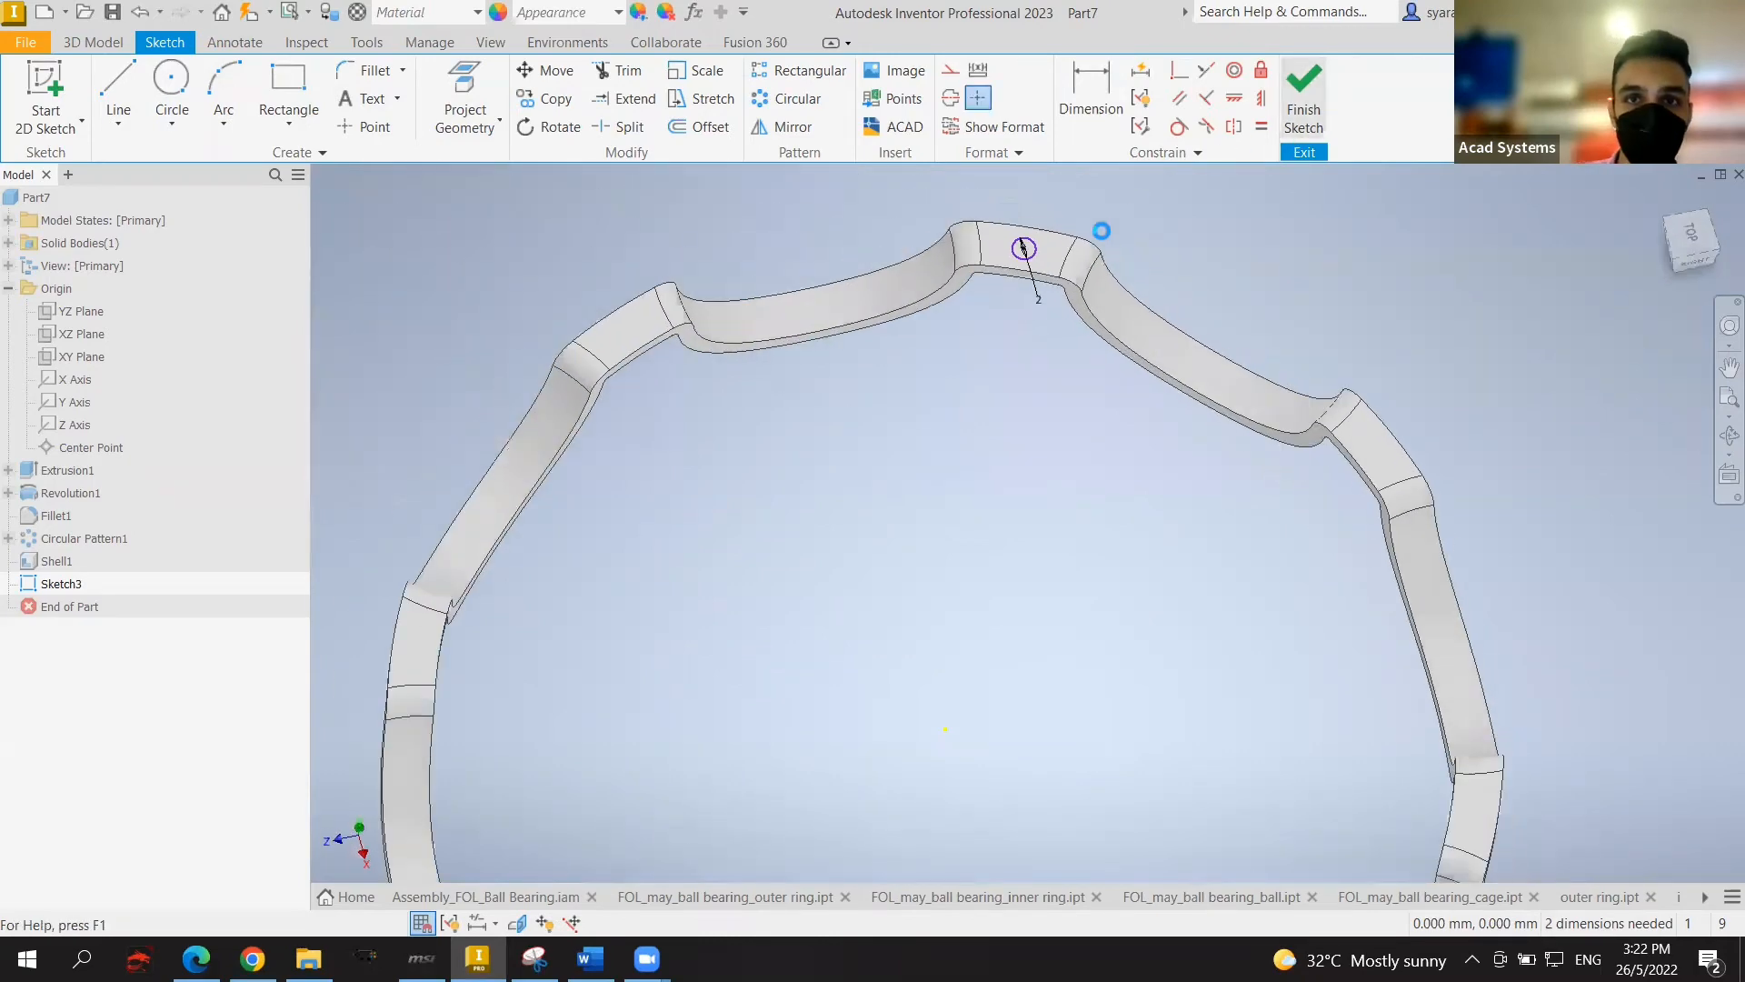
# Step: Extrude the 2 mm circle as a cut into the cage's top pad to make a hole
pyautogui.click(127, 94)
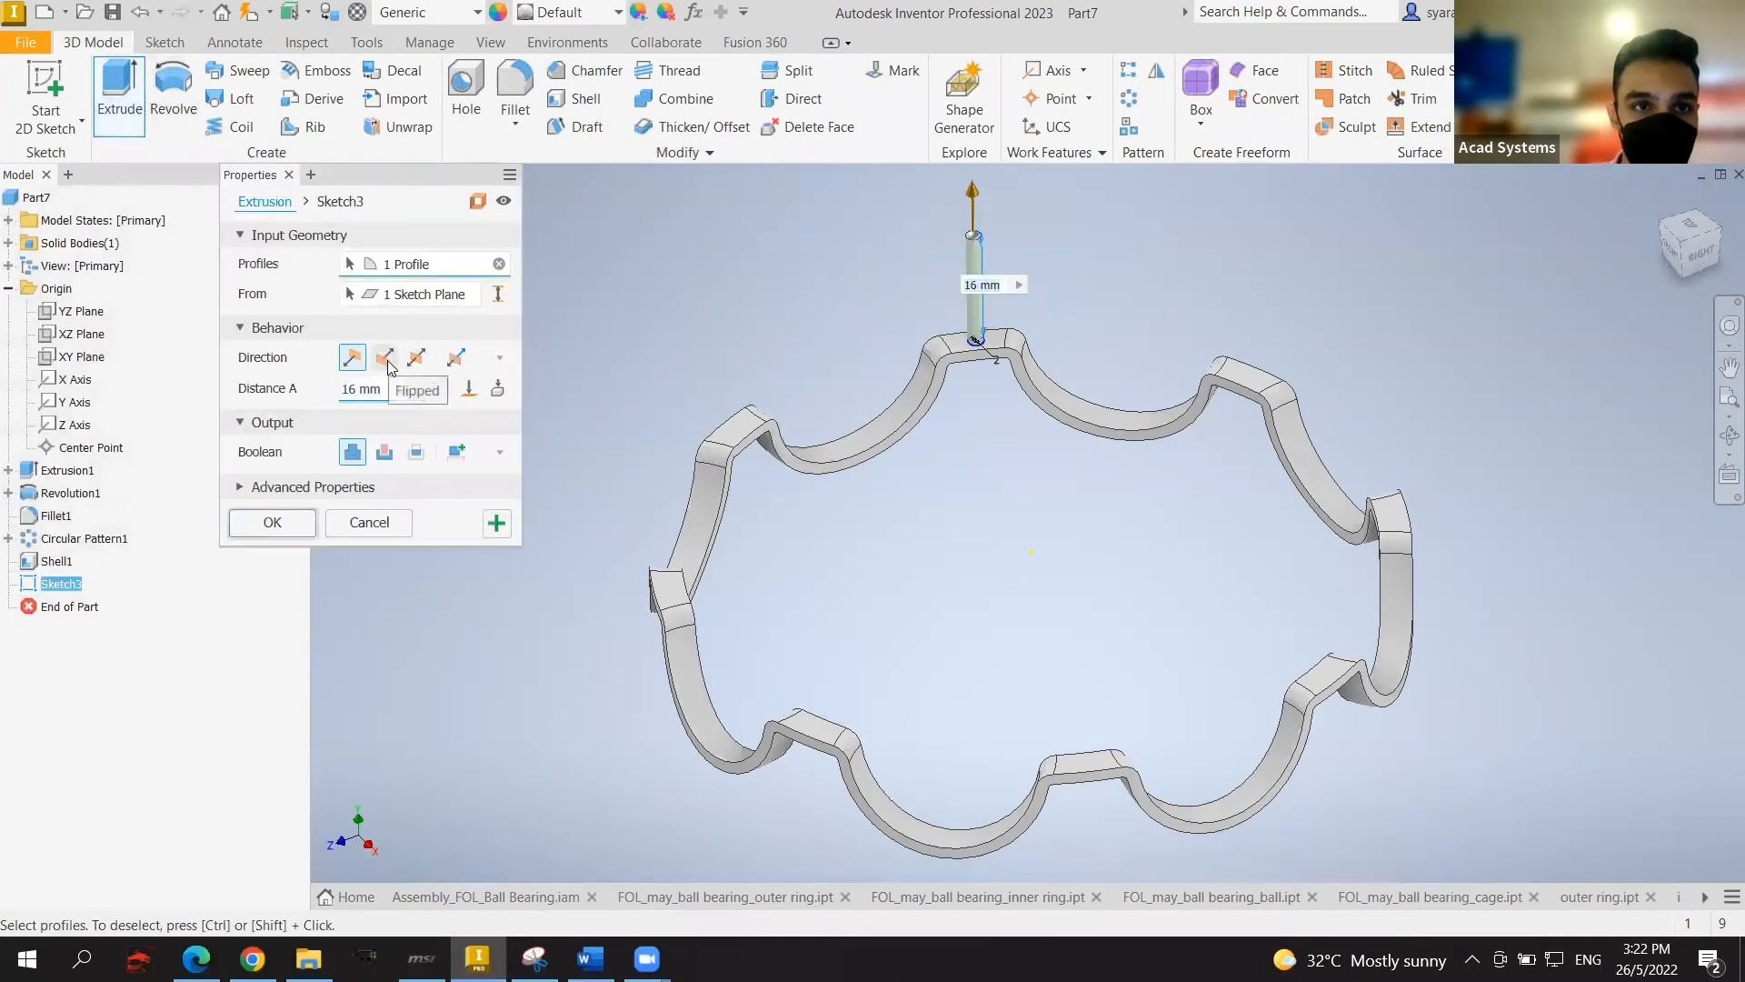
pyautogui.click(386, 360)
pyautogui.click(274, 523)
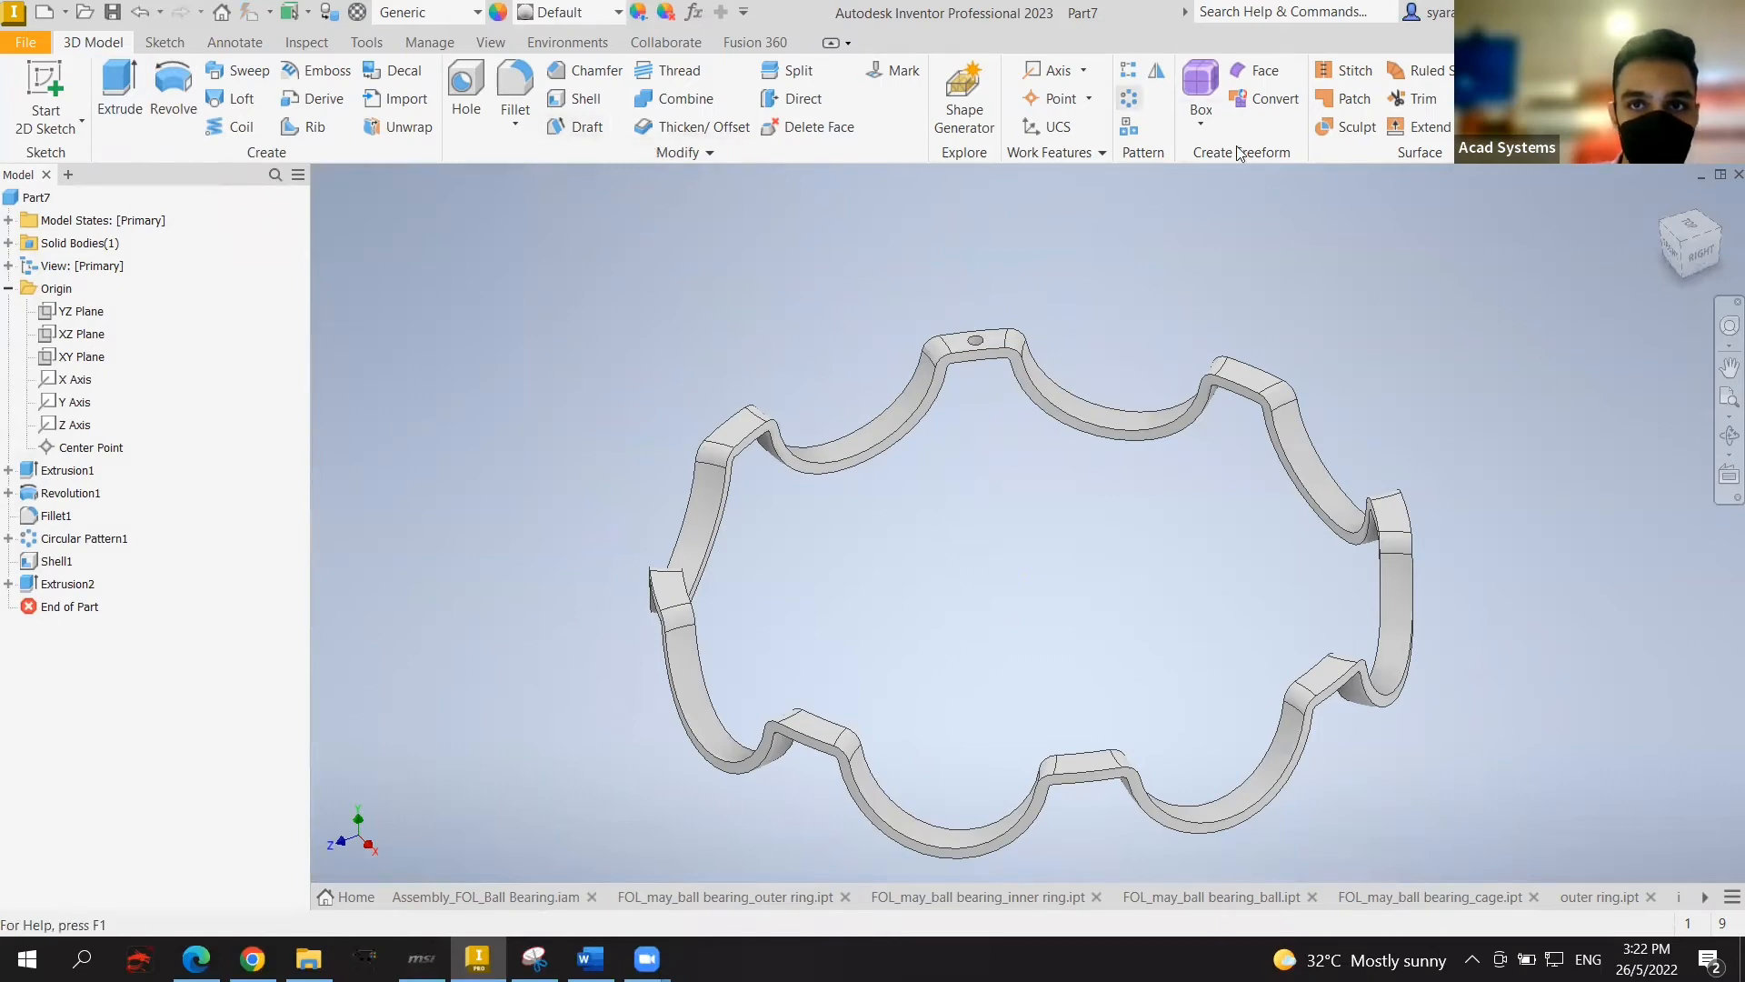
pyautogui.click(1129, 98)
# Step: Repeat the hole feature 8 times around the Y Axis
pyautogui.scroll(-5, 1004, 345)
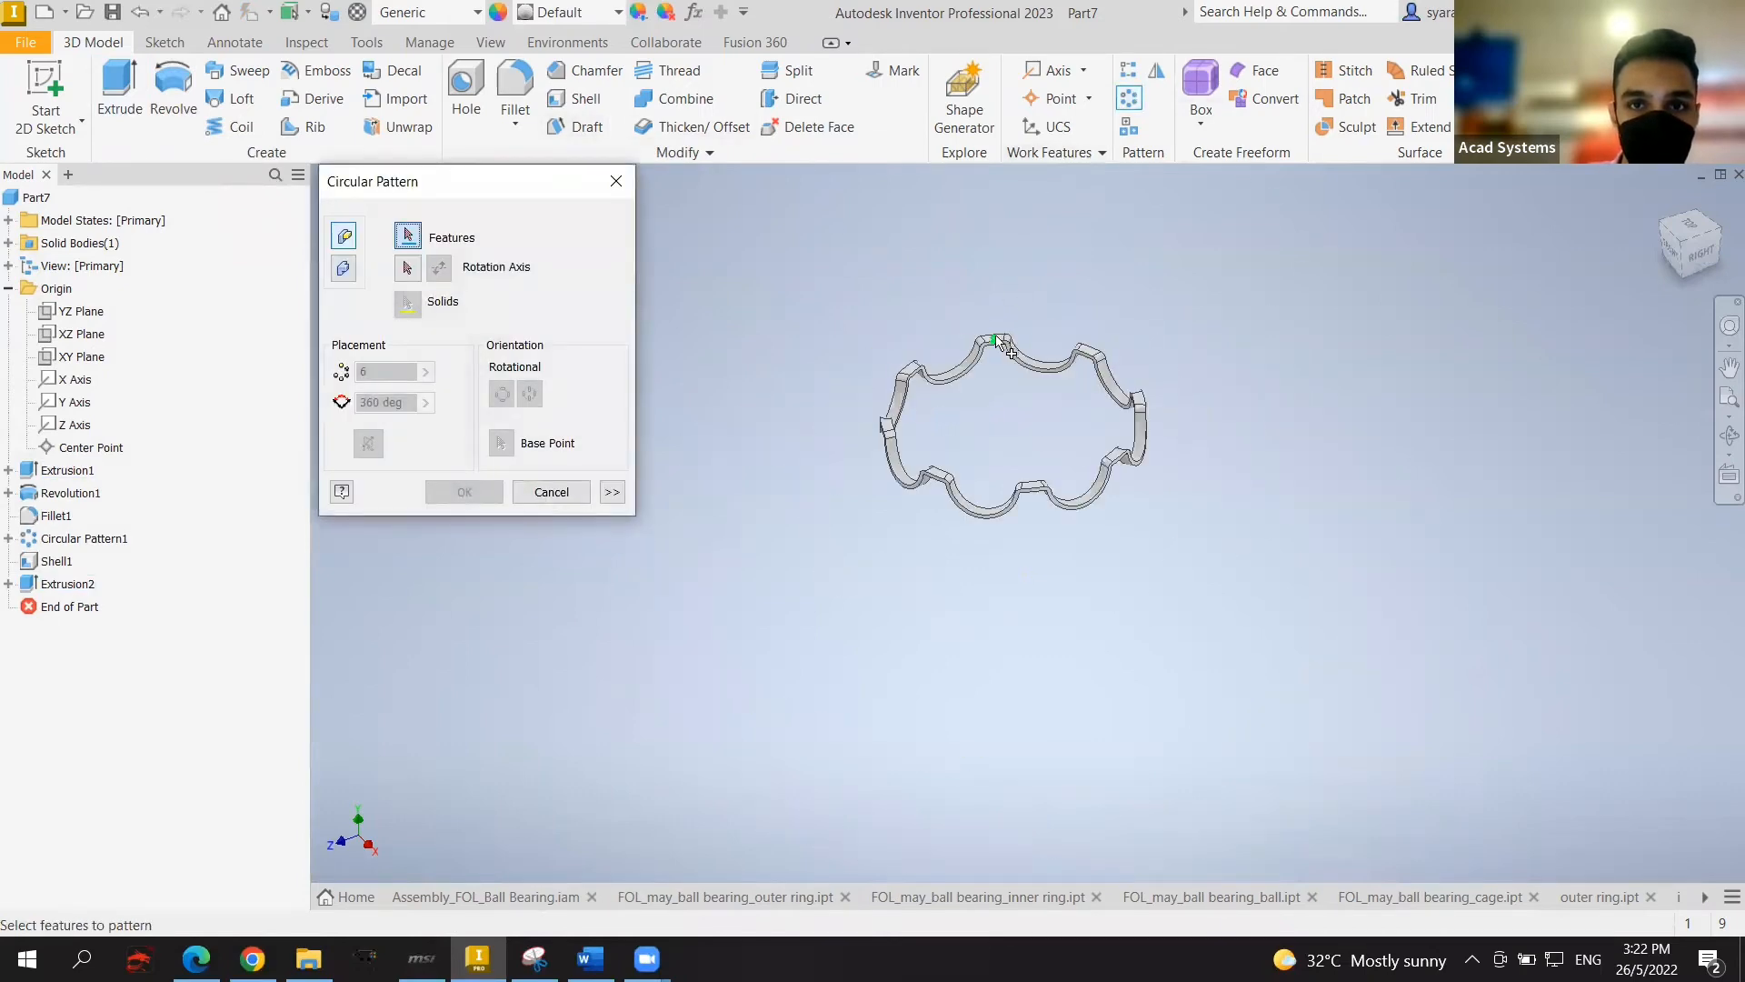
pyautogui.scroll(5, 1003, 346)
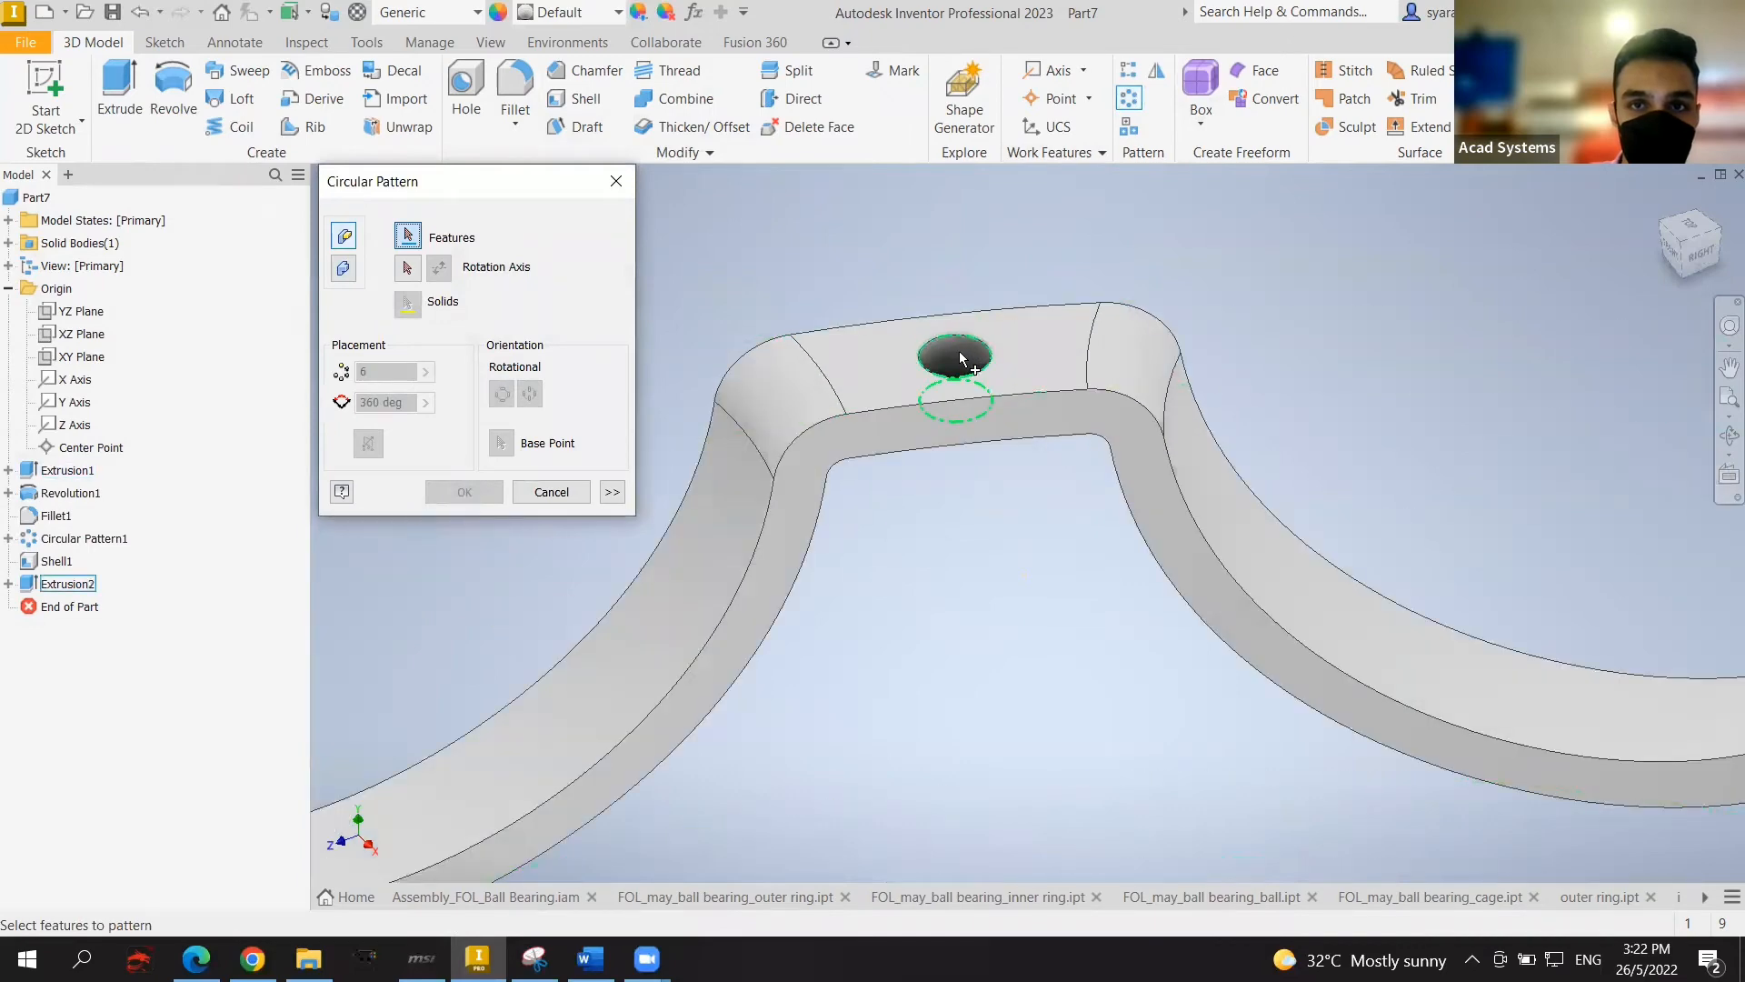
pyautogui.click(961, 359)
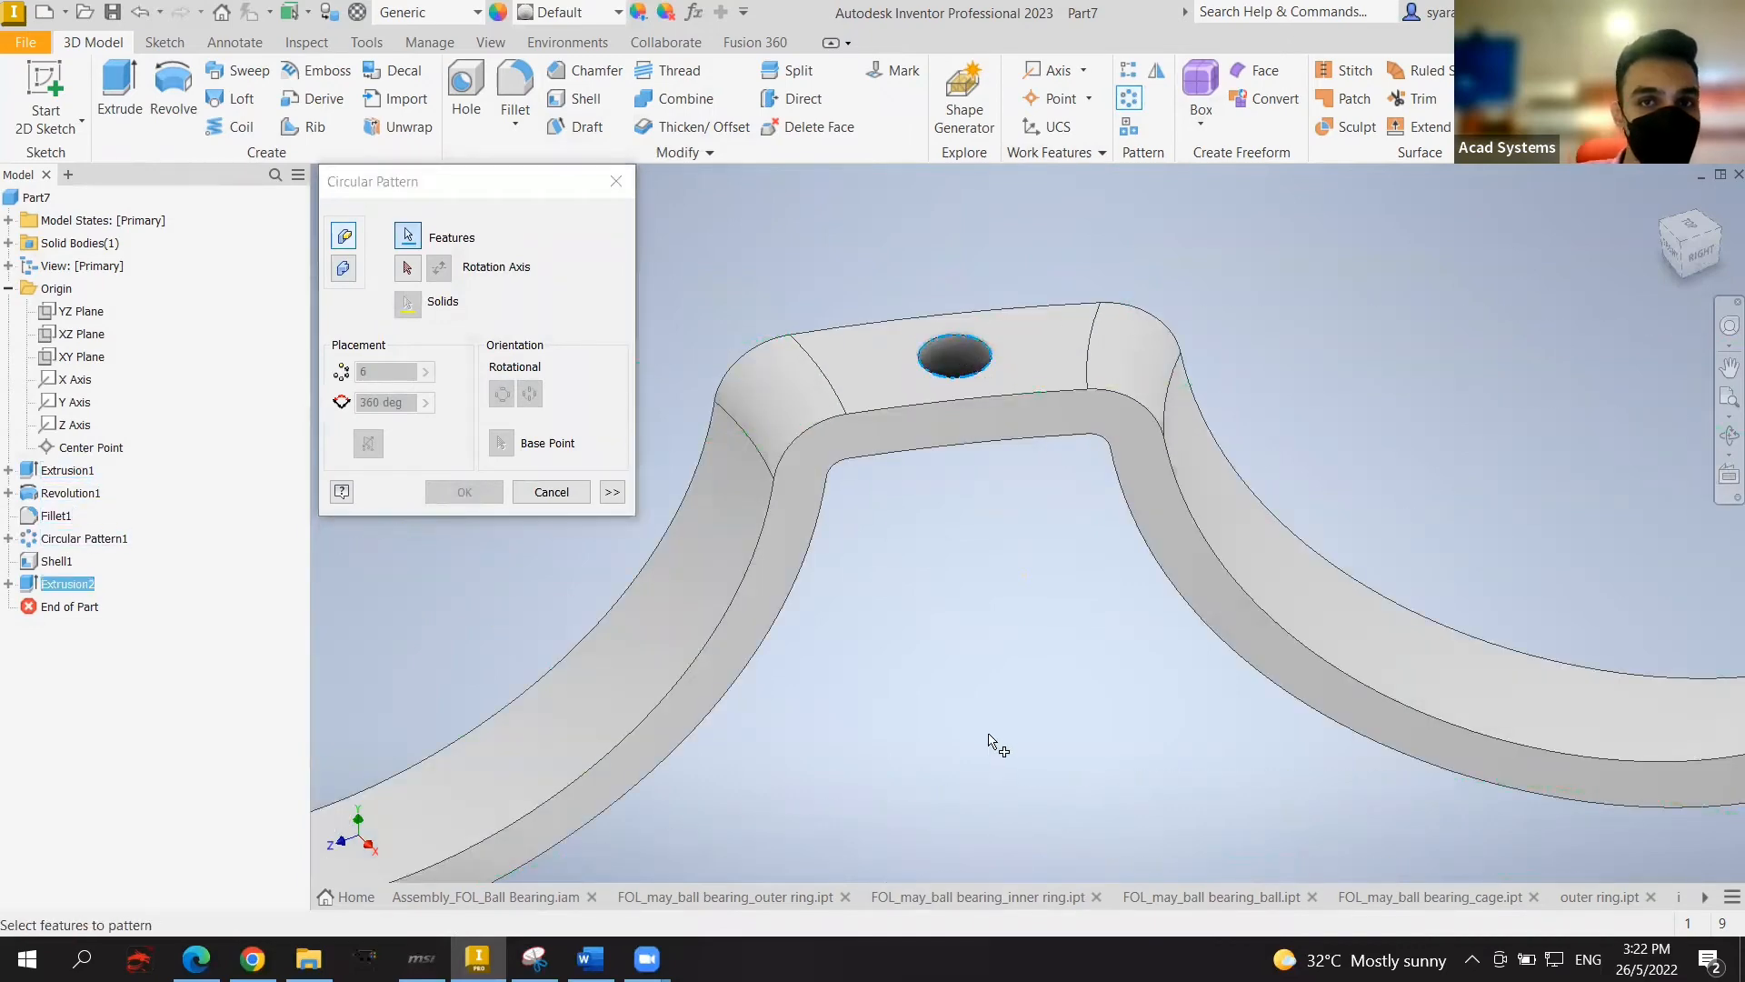
pyautogui.scroll(-2, 1000, 744)
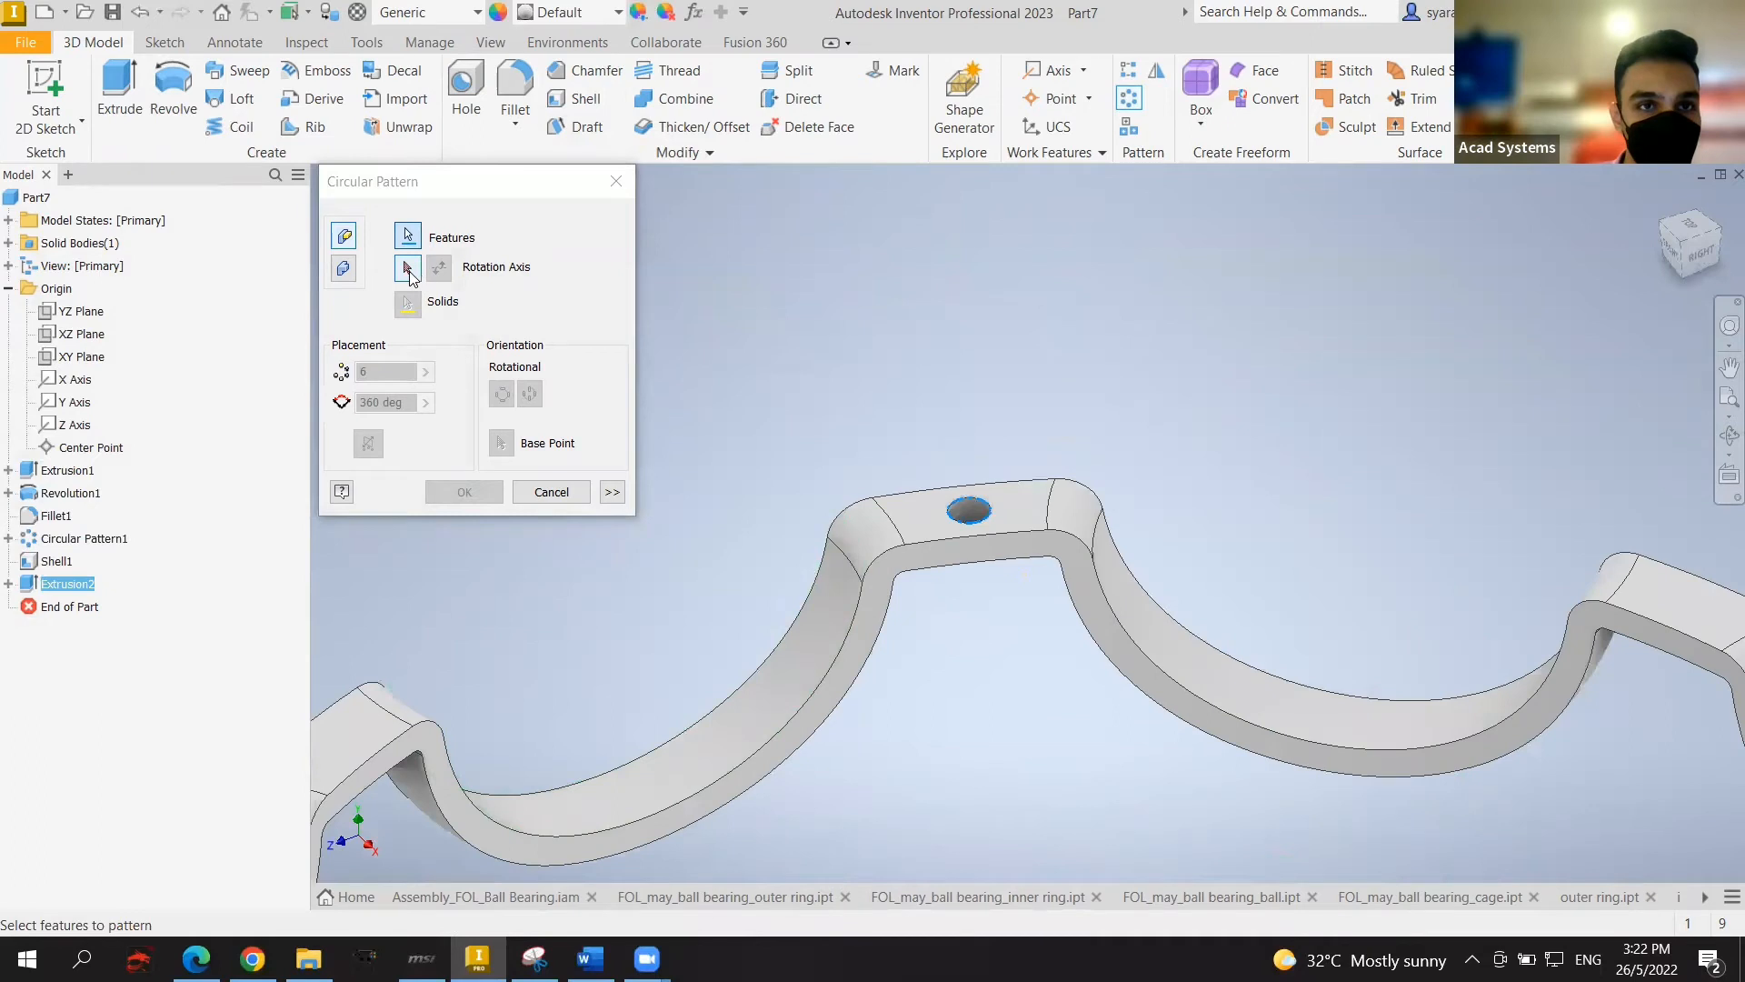
pyautogui.click(408, 269)
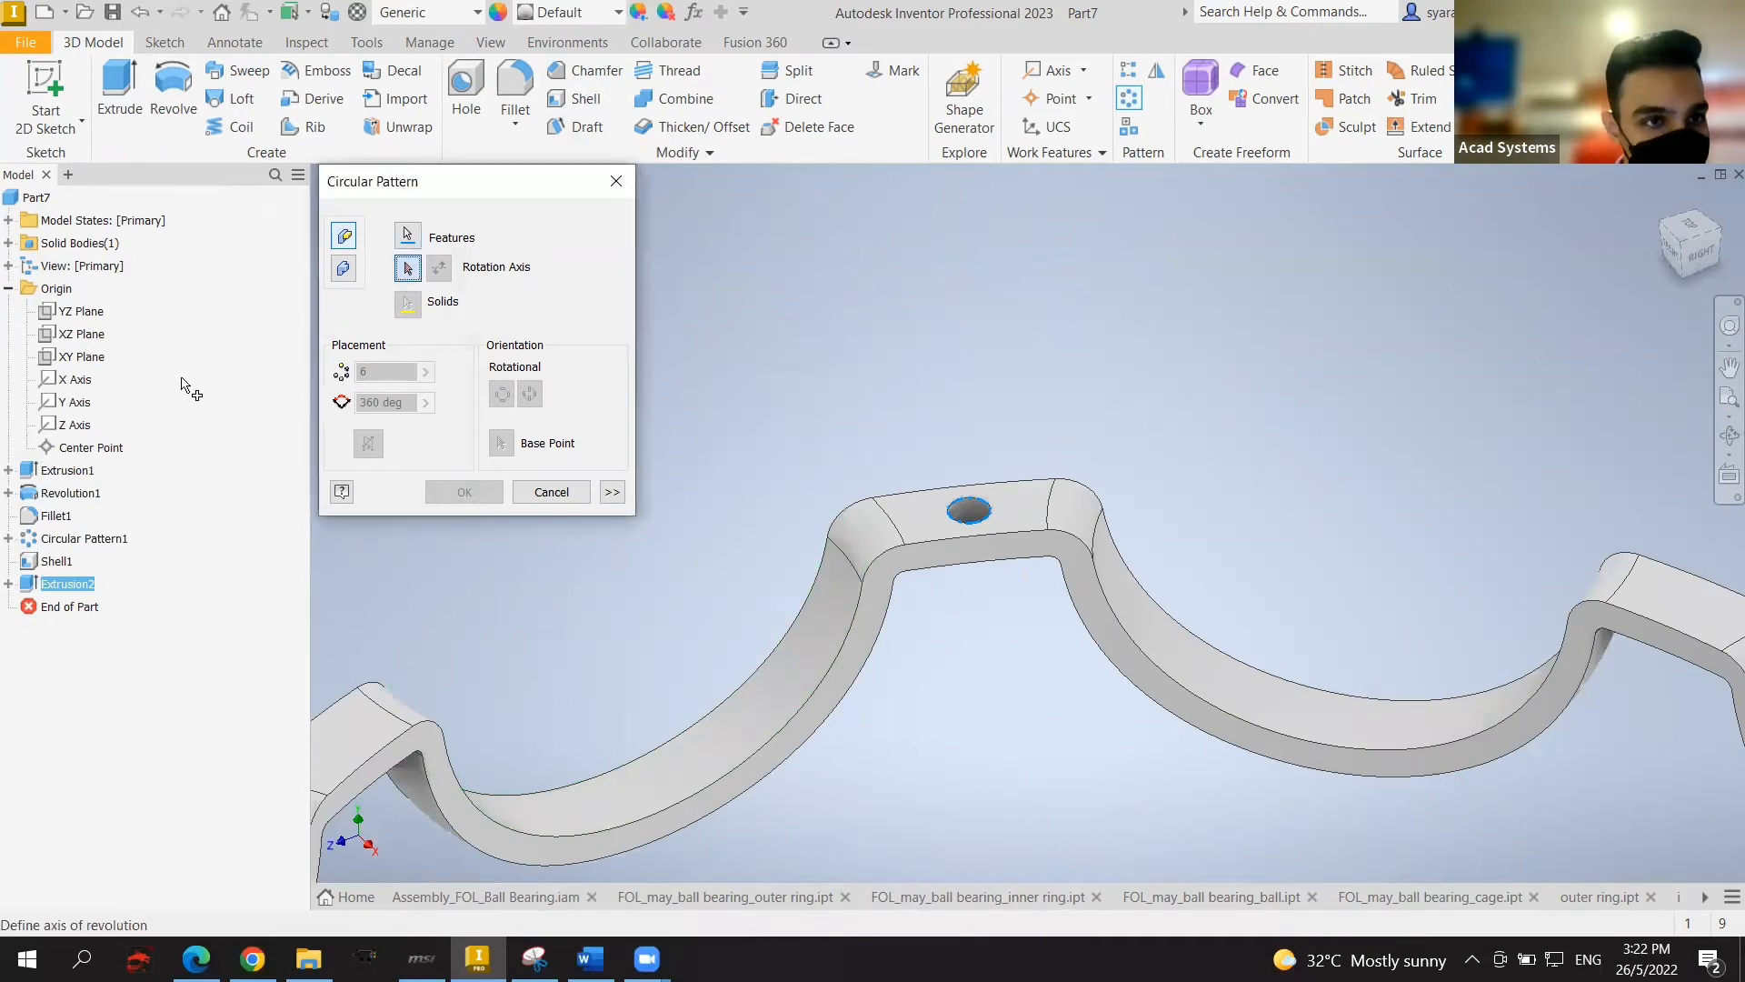
pyautogui.click(77, 405)
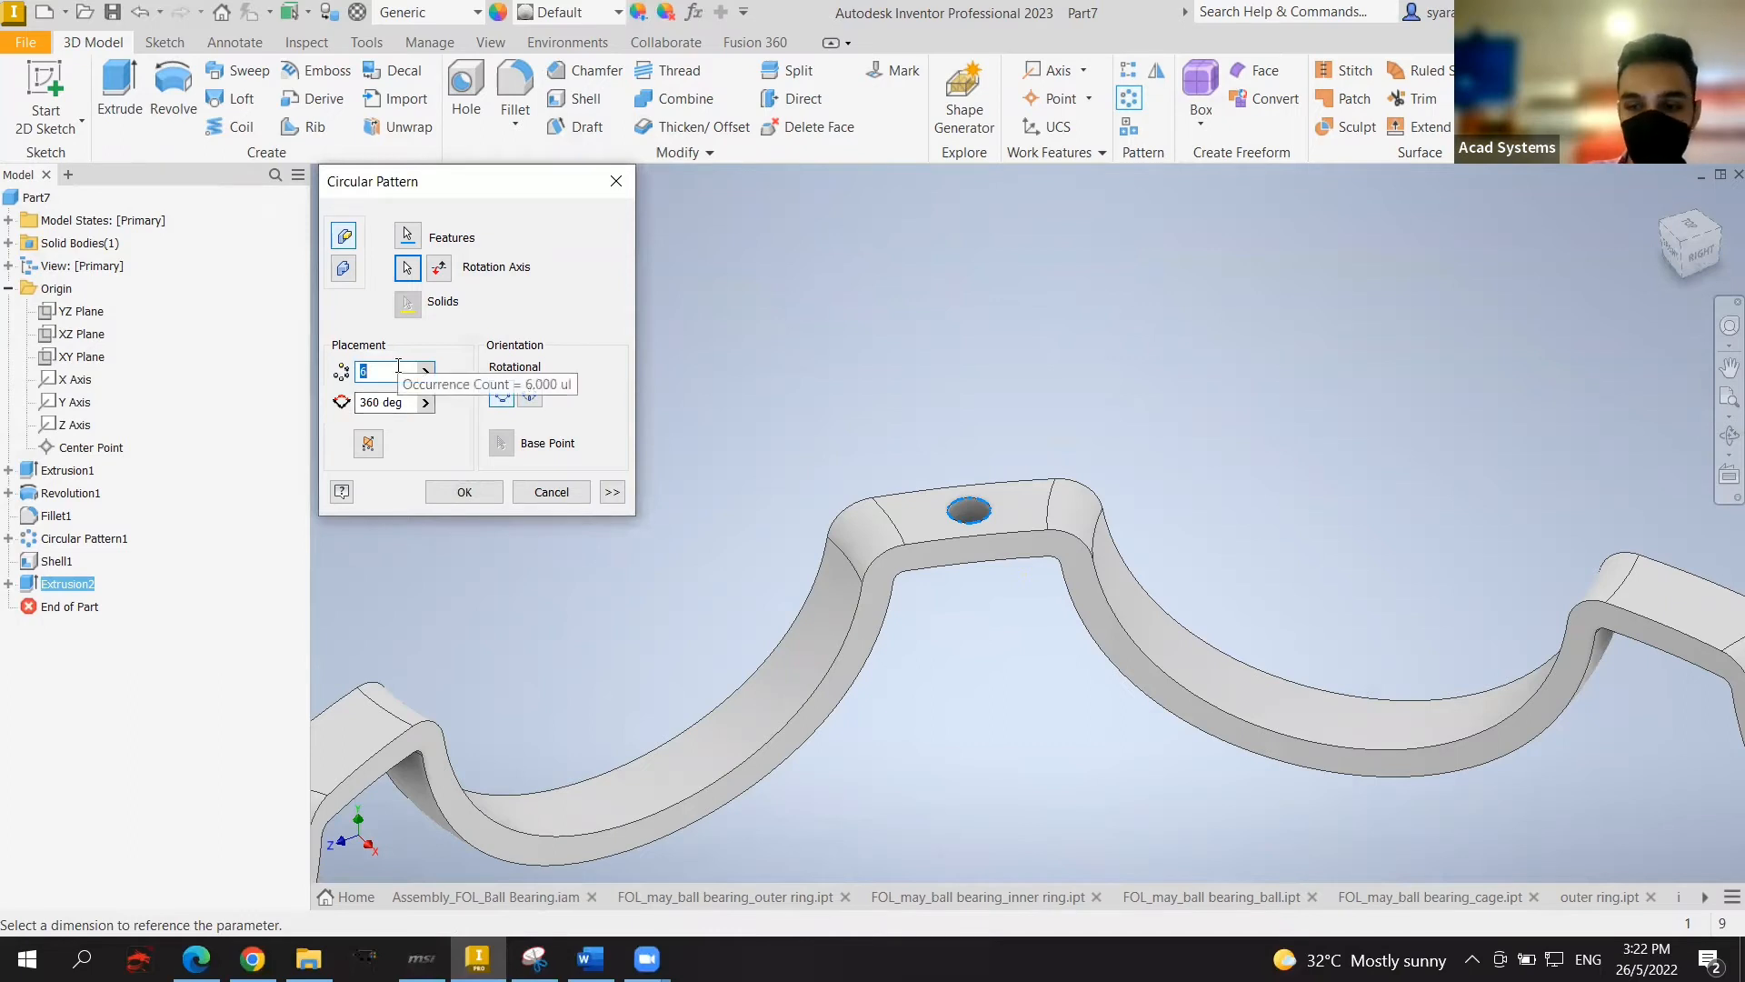
pyautogui.write('8')
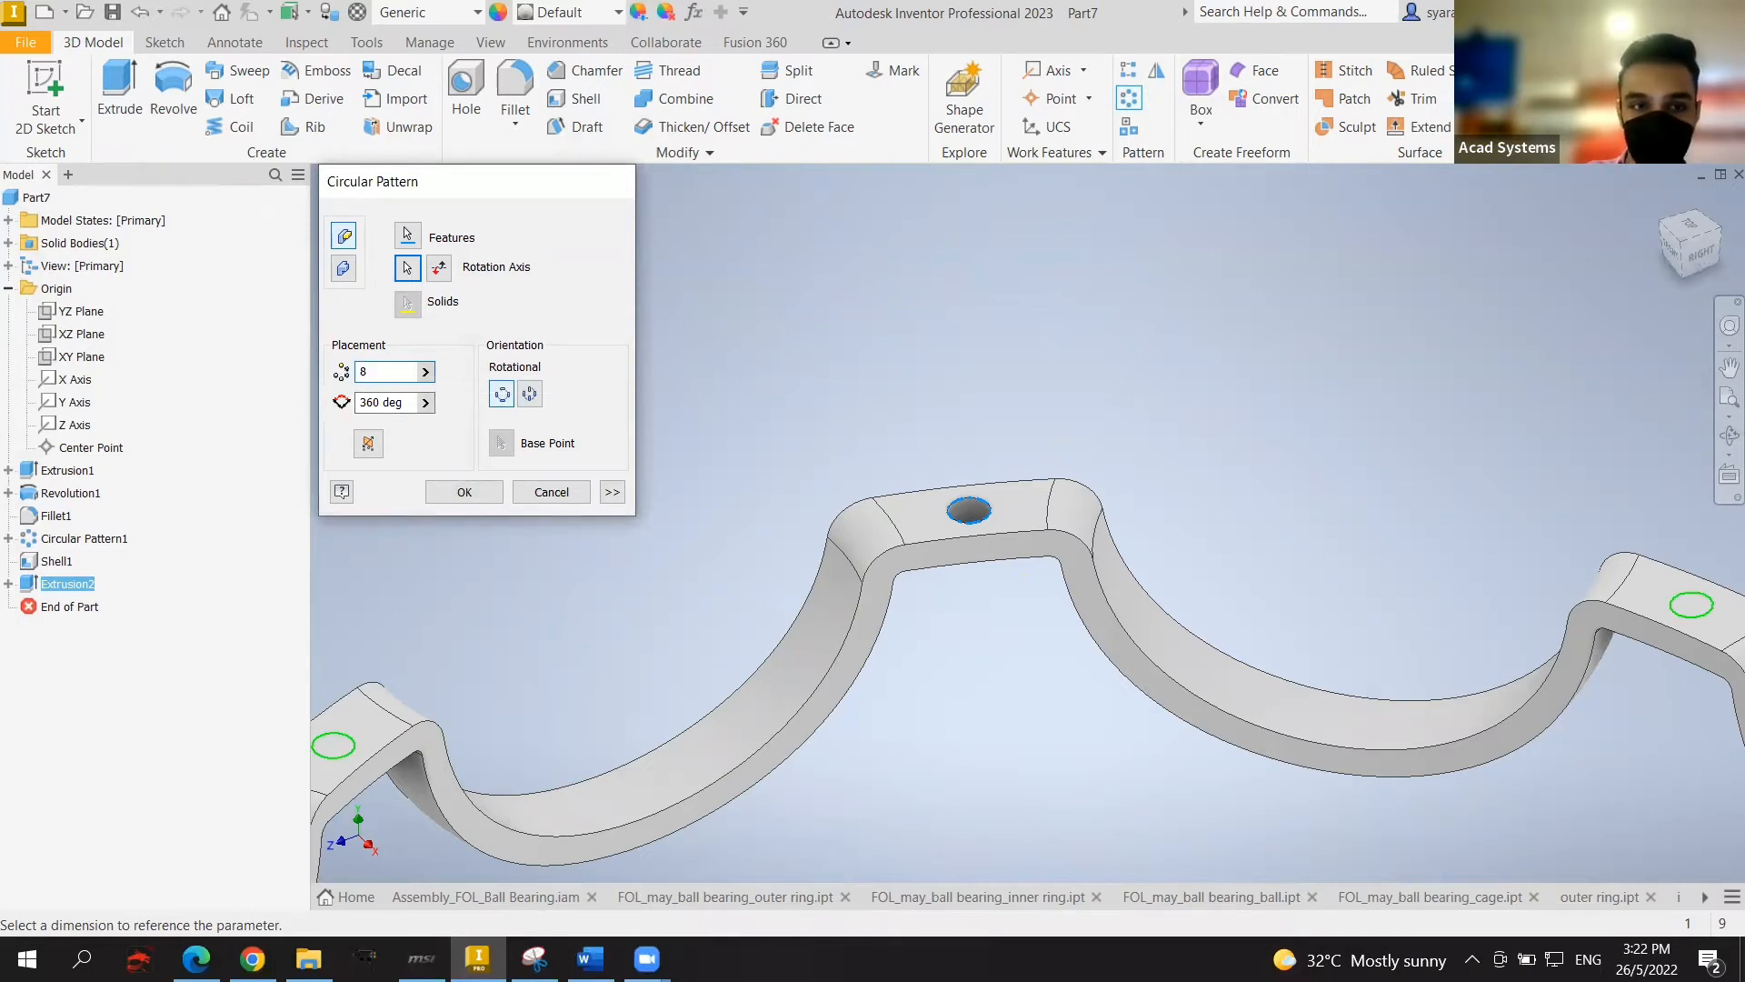
pyautogui.press('Return')
pyautogui.scroll(3, 709, 541)
pyautogui.scroll(3, 763, 551)
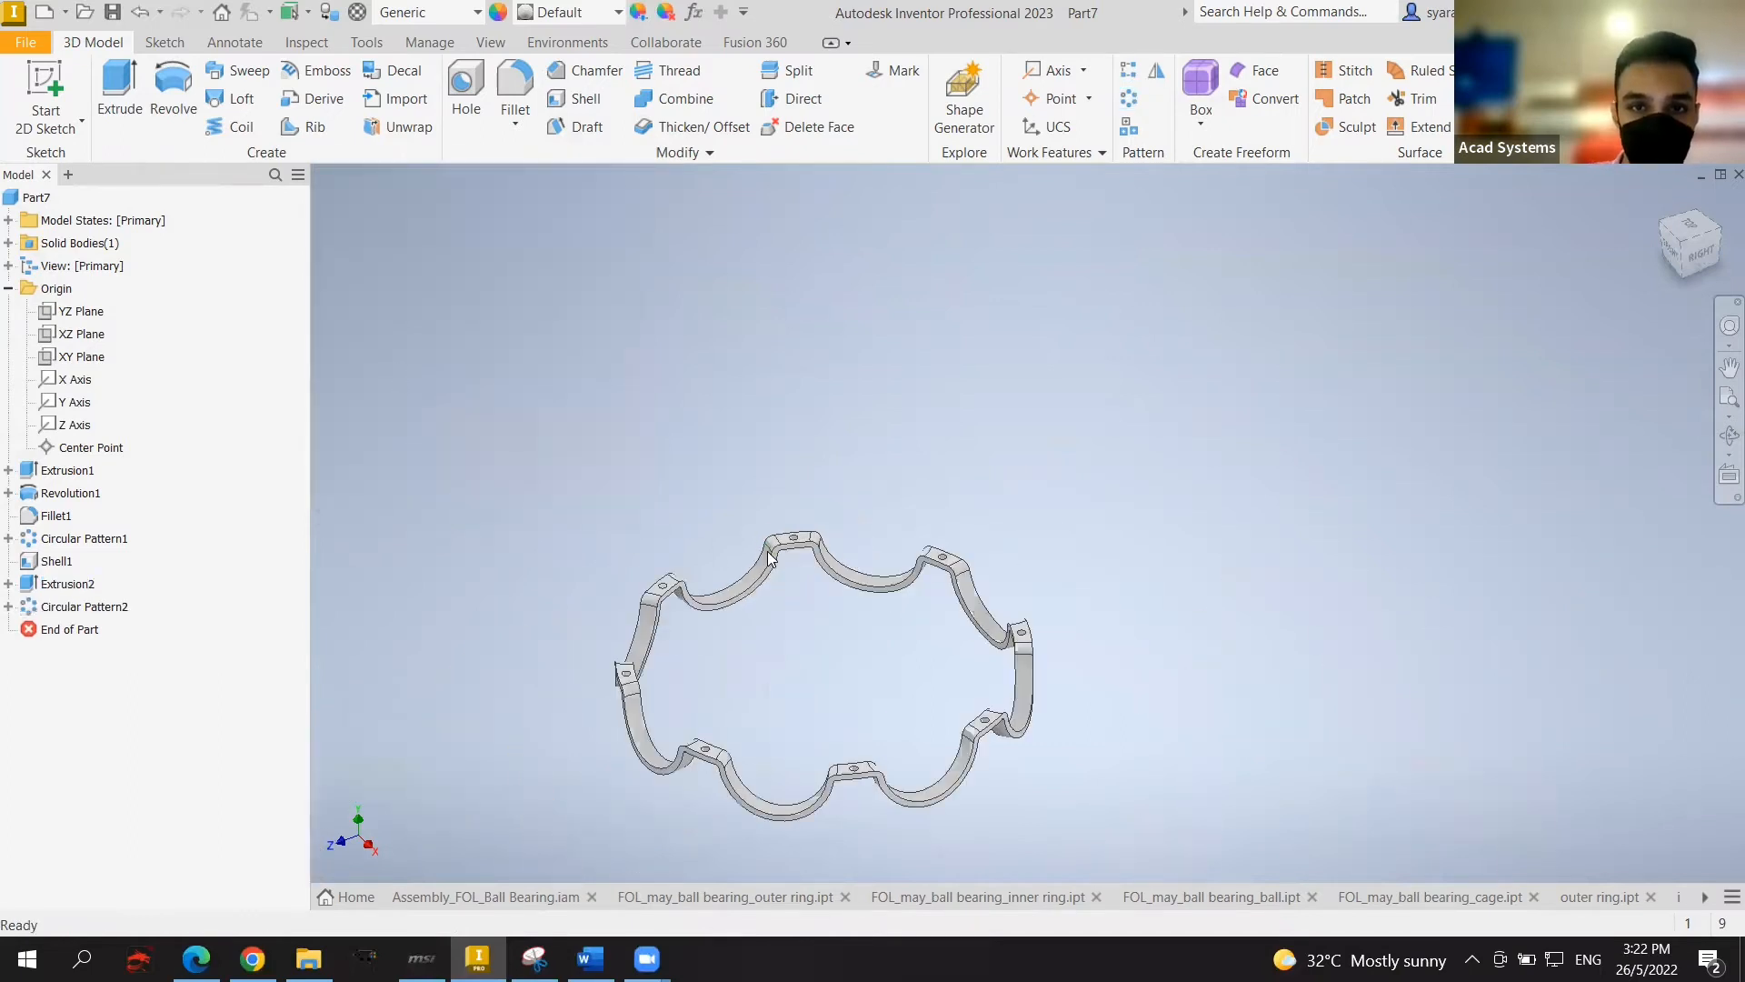
pyautogui.moveTo(835, 524); pyautogui.dragTo(891, 477, button='middle')
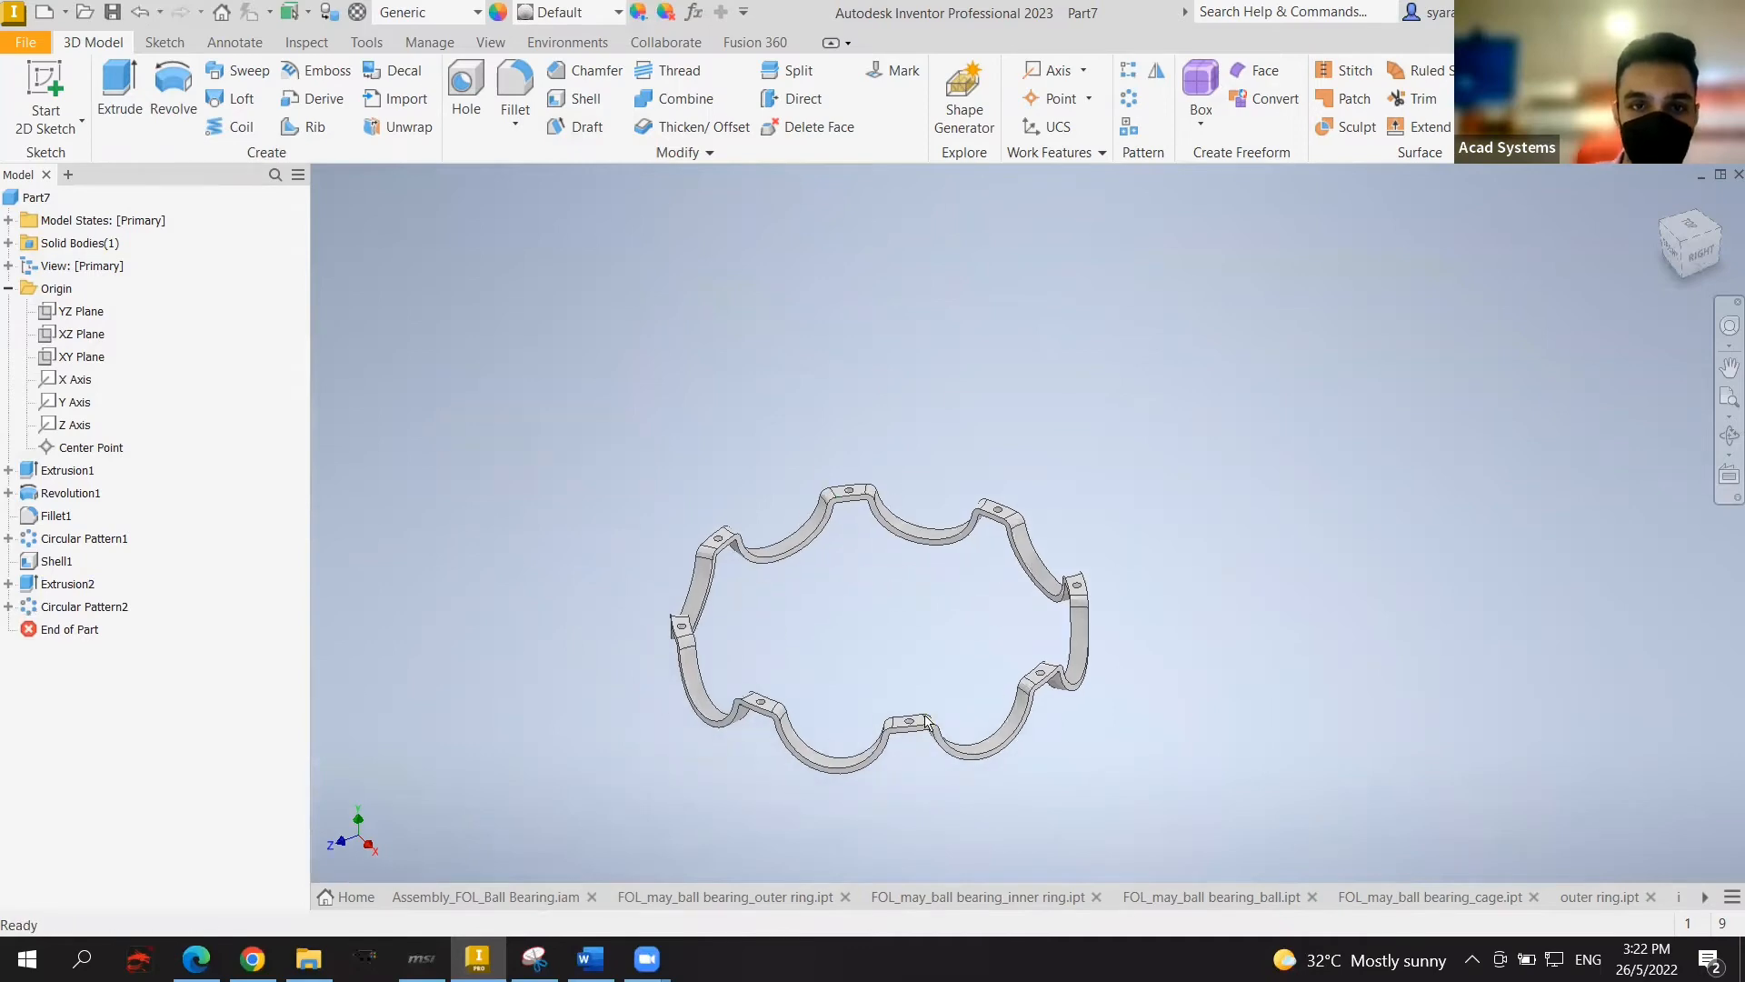
# Step: Try Metal 2400F Hot on the cage, then switch it to Chrome - Polished
pyautogui.click(592, 14)
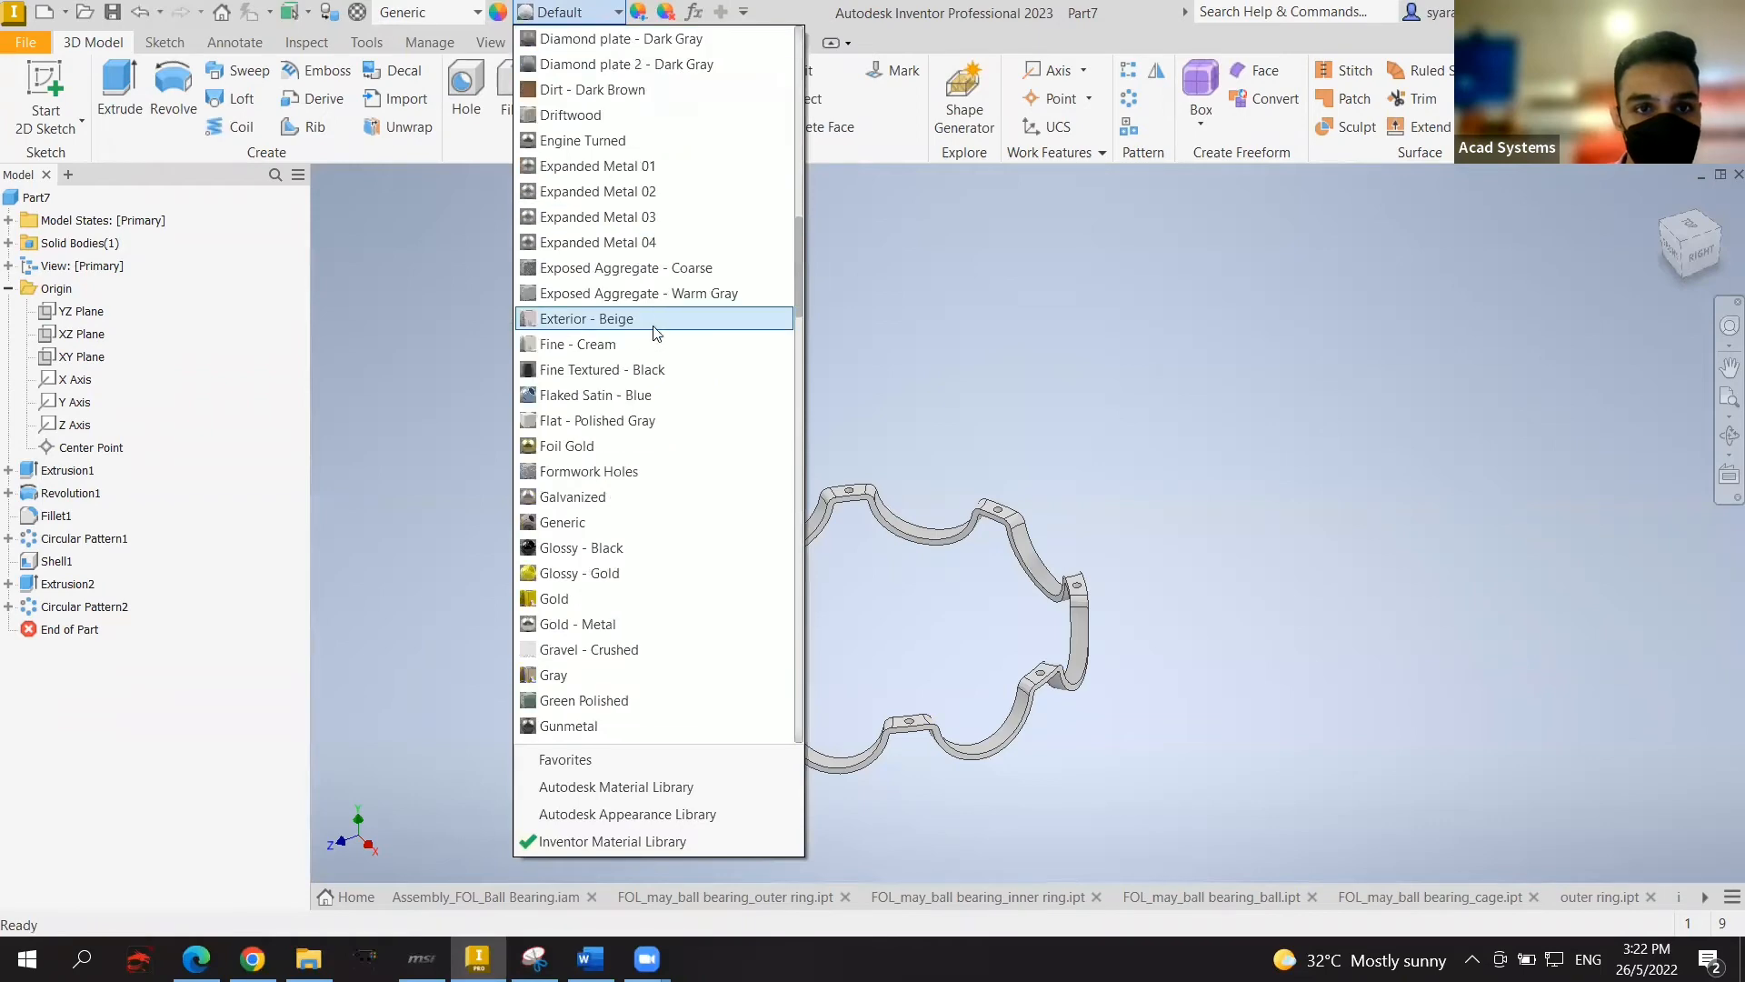
pyautogui.scroll(-12, 668, 354)
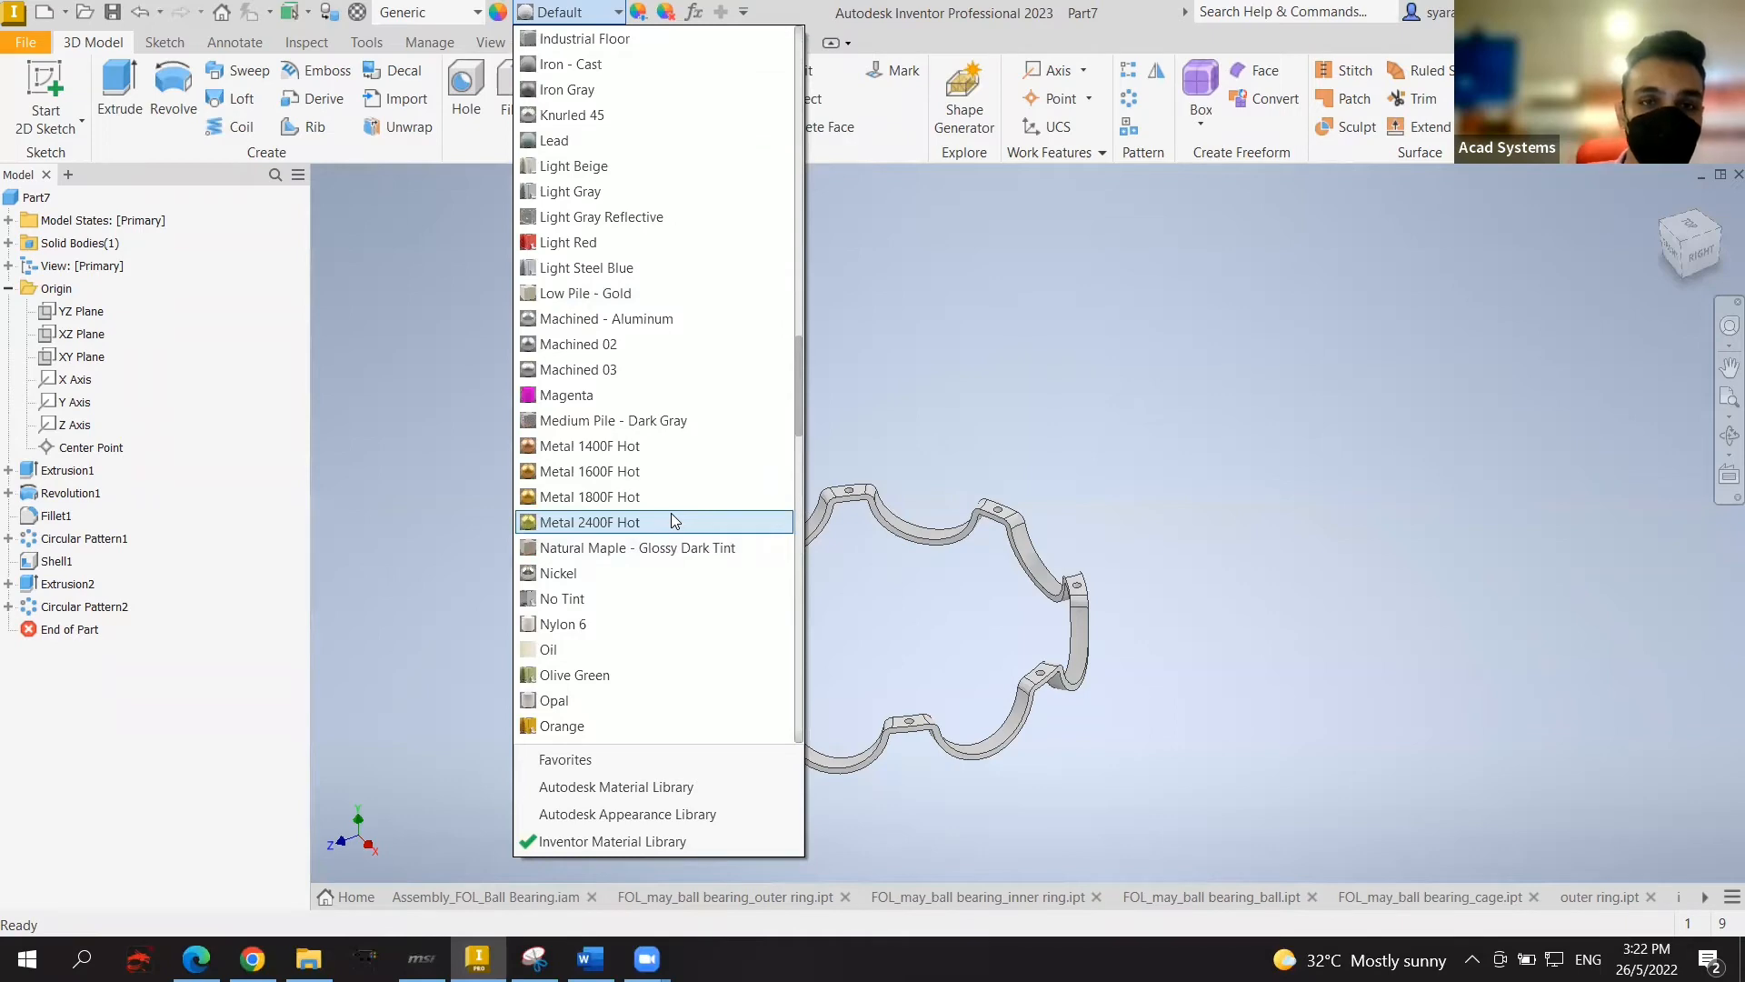
pyautogui.click(674, 520)
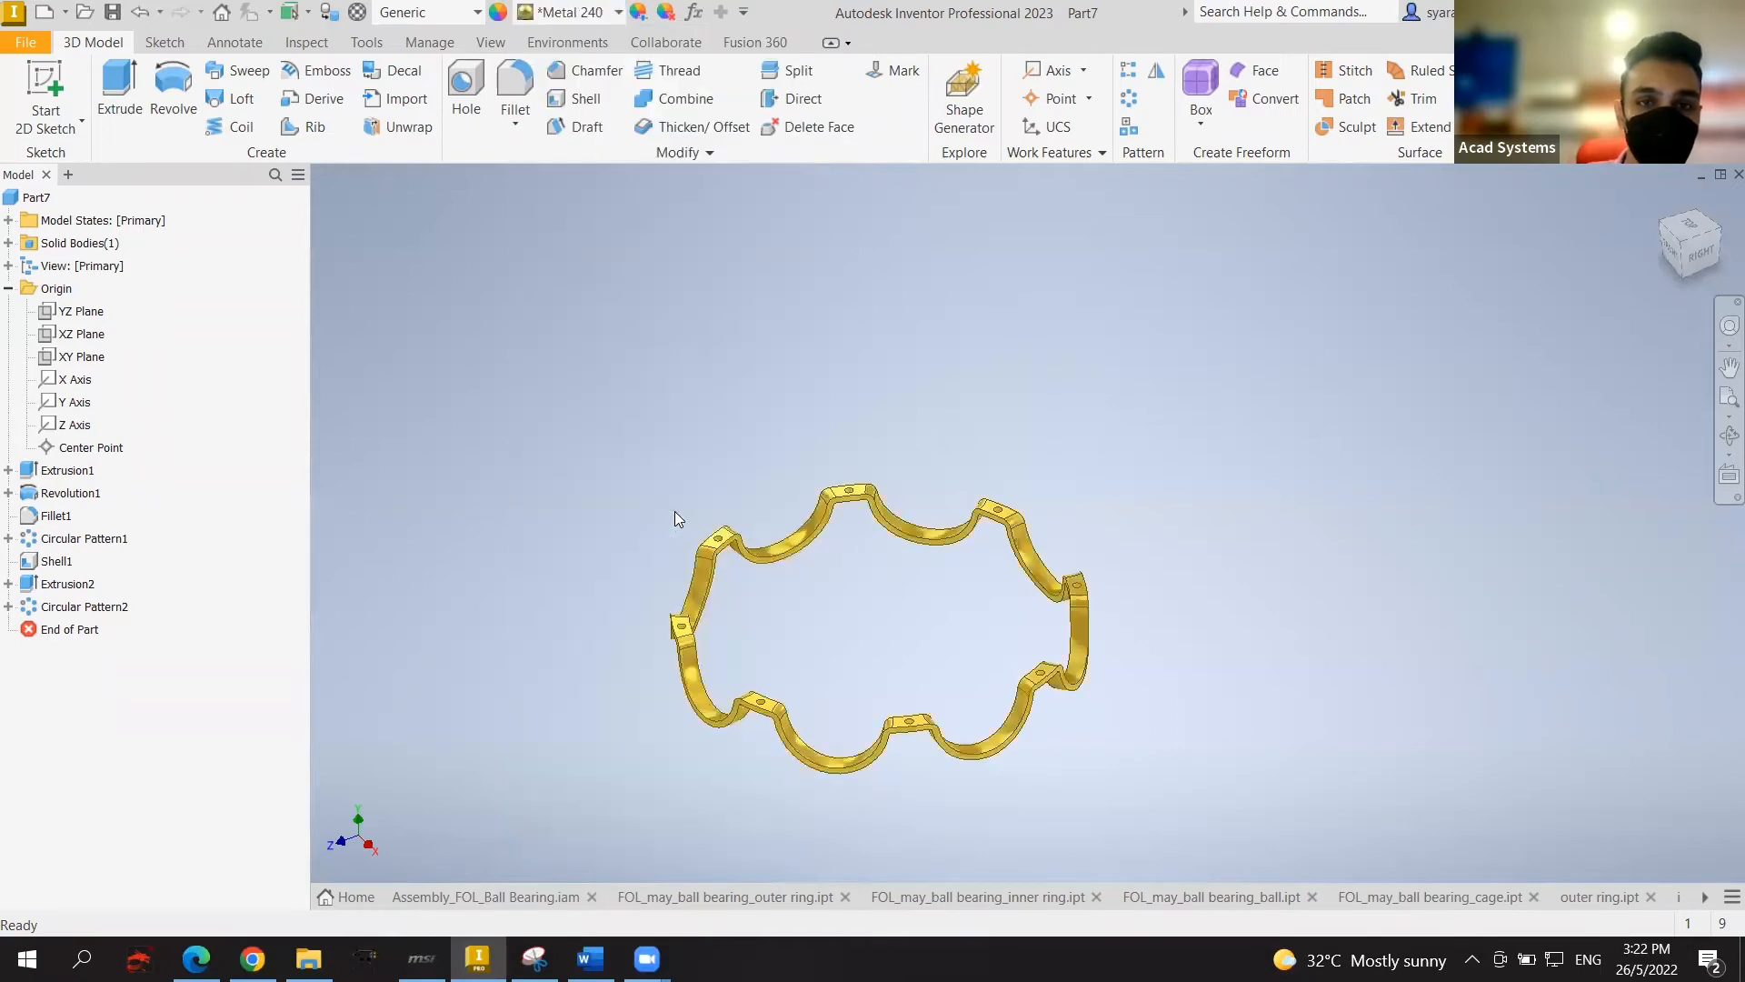
pyautogui.click(618, 12)
pyautogui.scroll(-10, 644, 346)
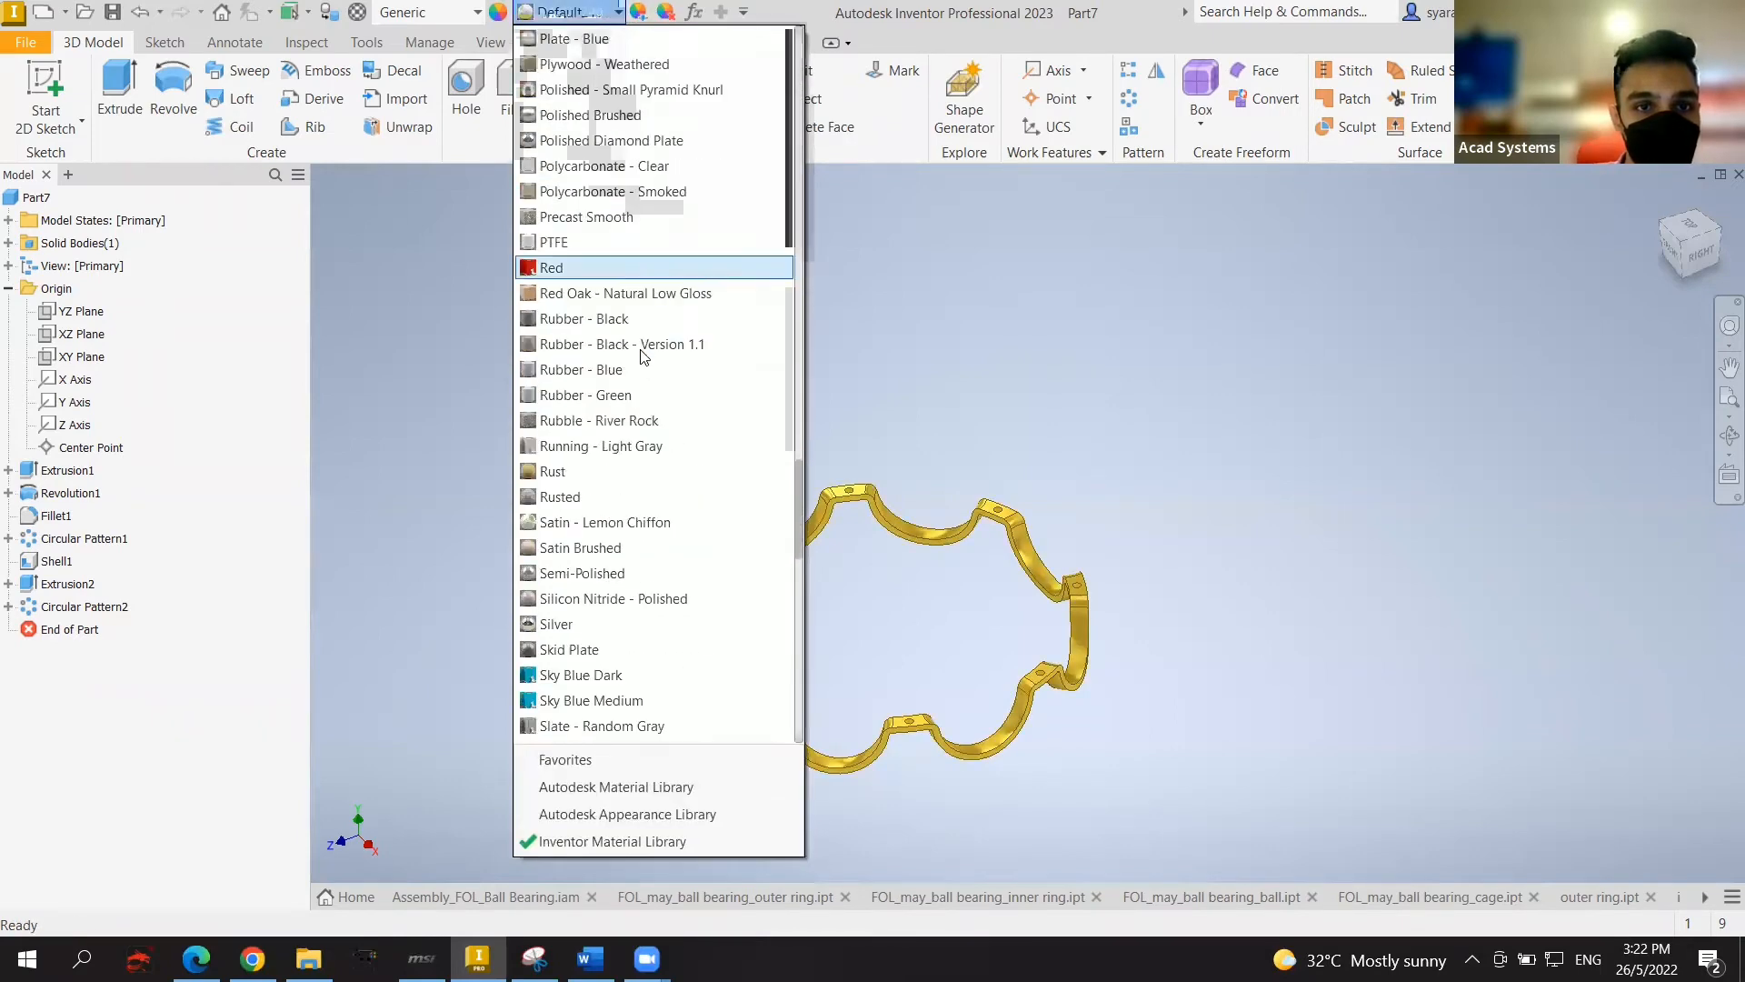
pyautogui.scroll(10, 643, 367)
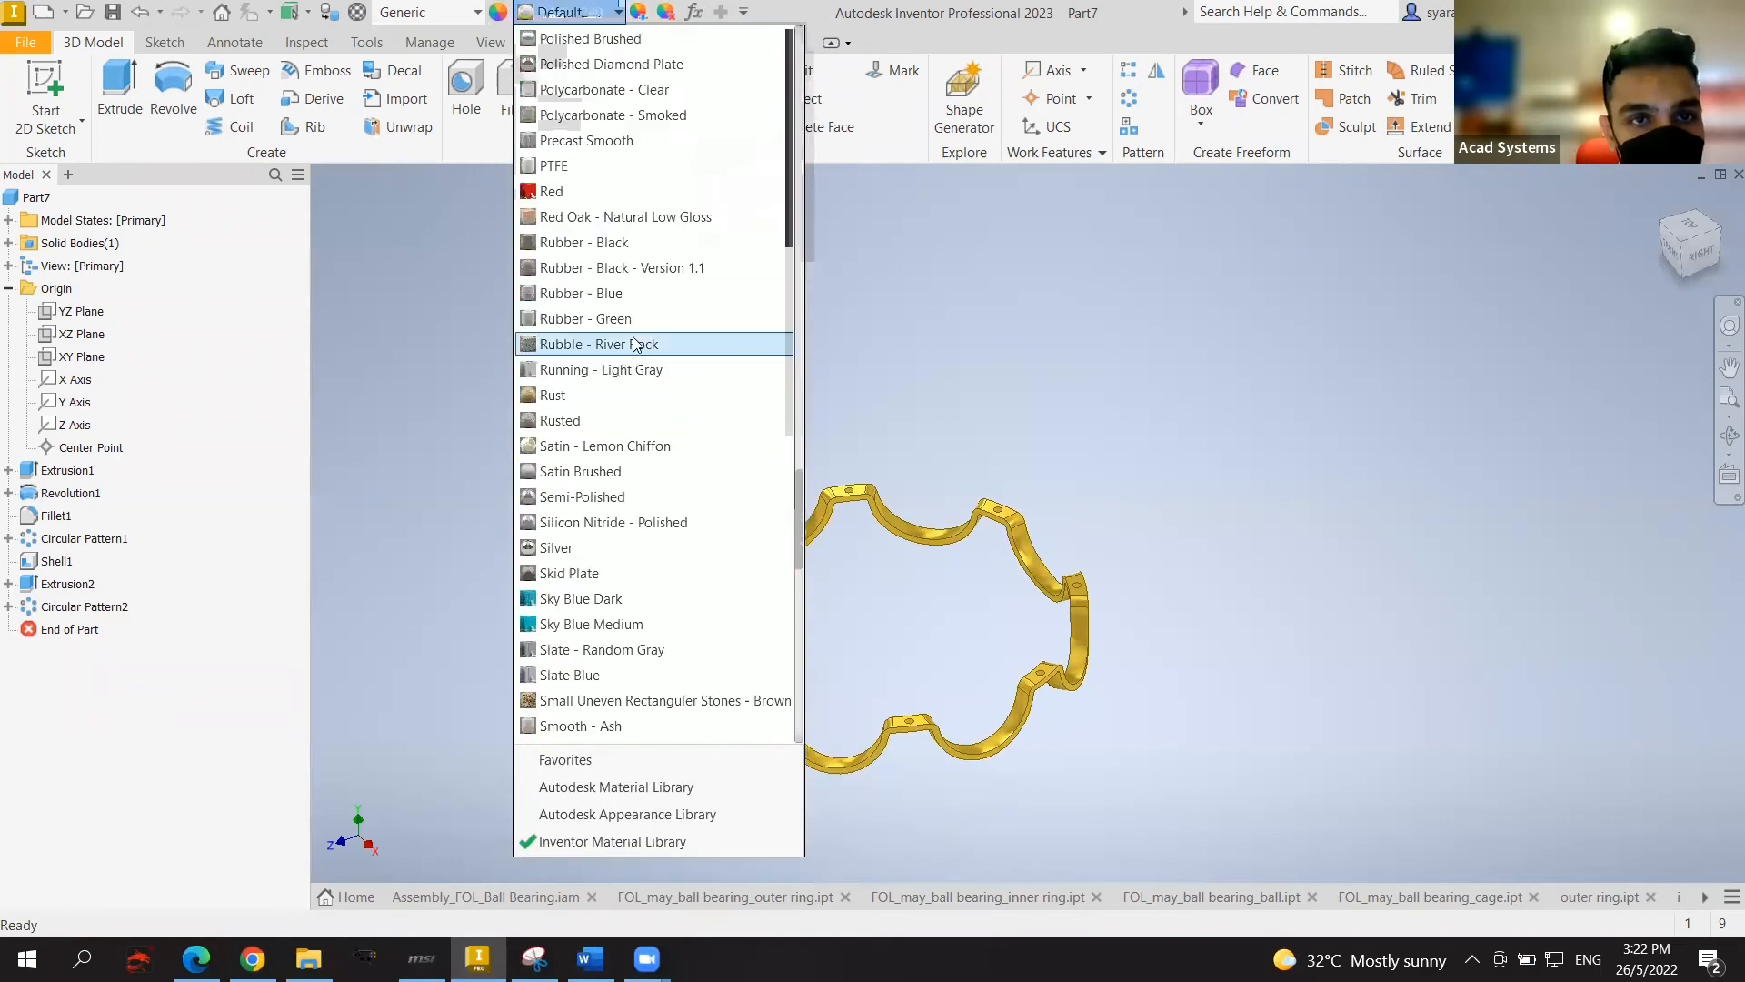
pyautogui.scroll(15, 634, 333)
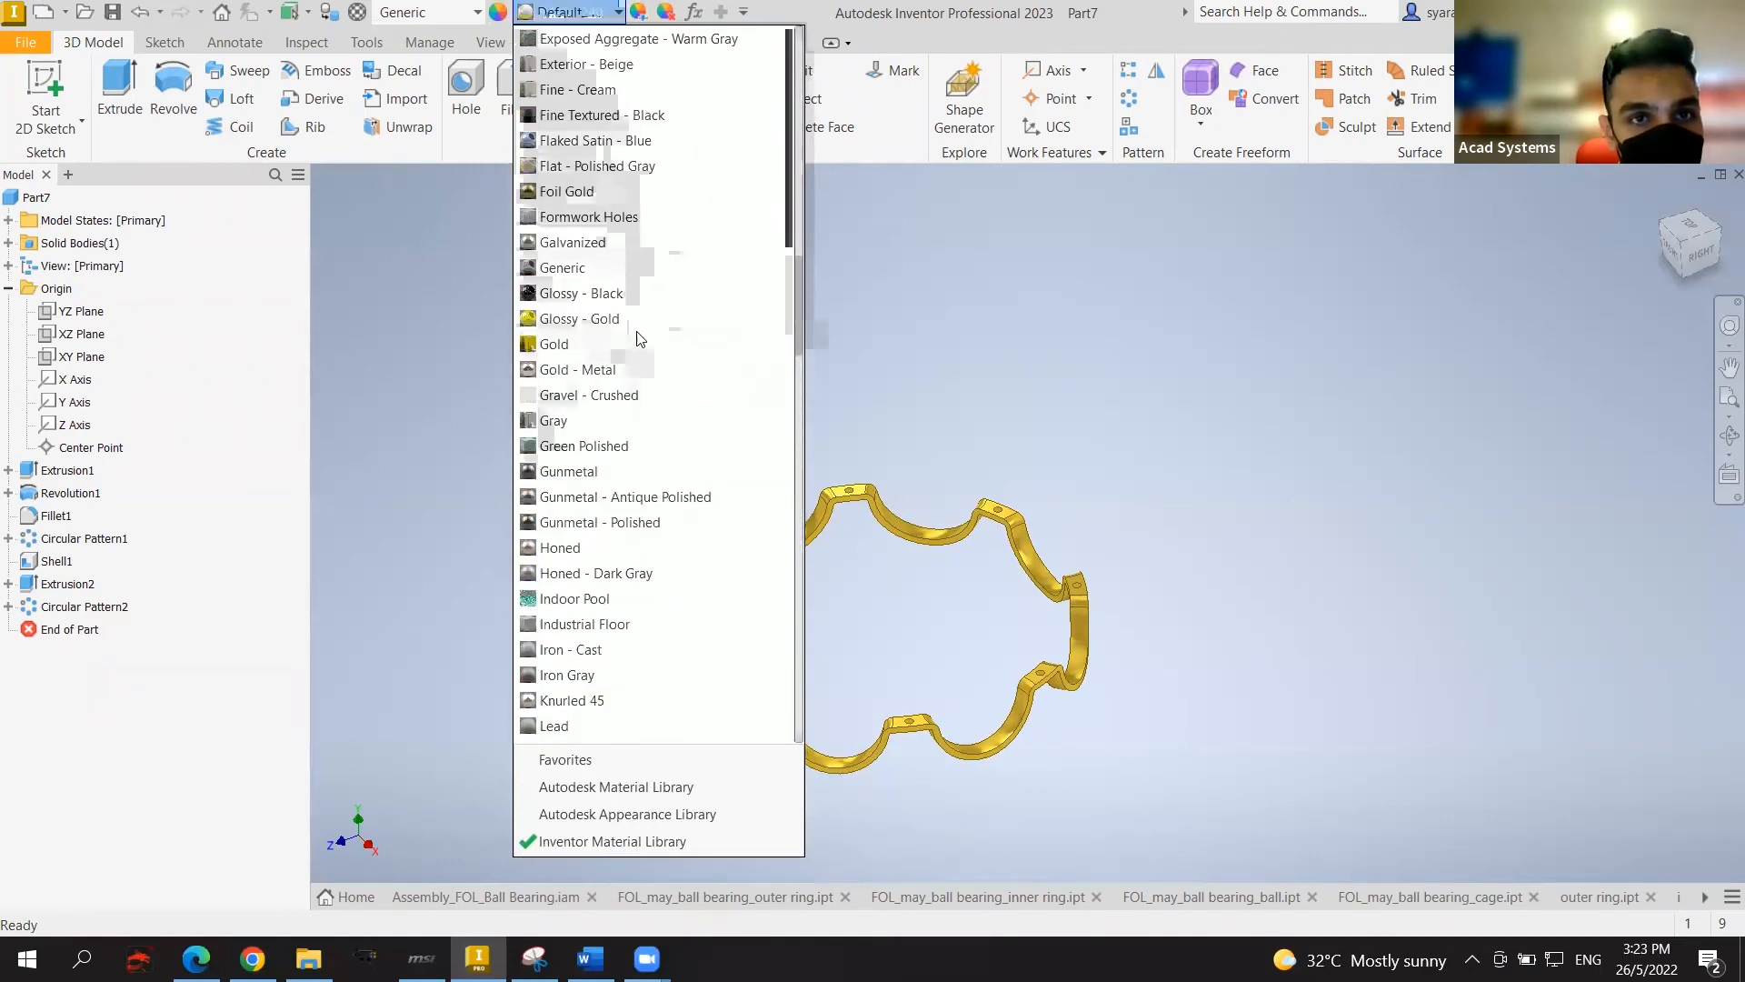
pyautogui.scroll(7, 639, 334)
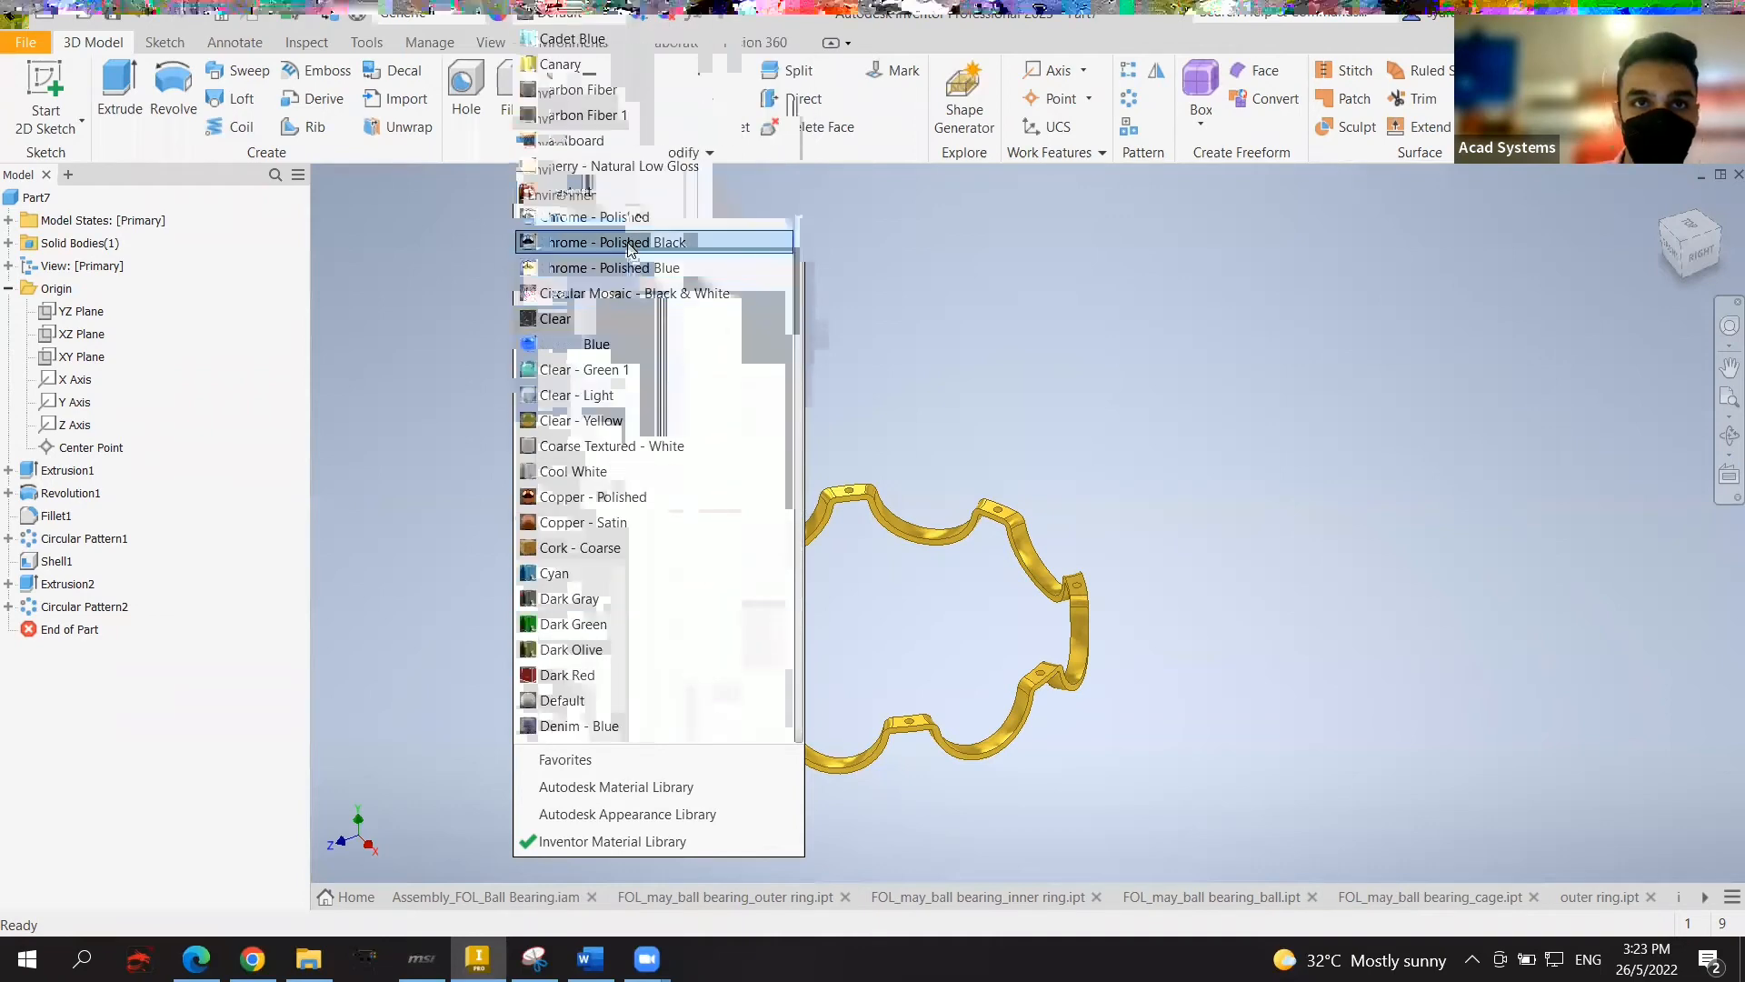
pyautogui.click(627, 216)
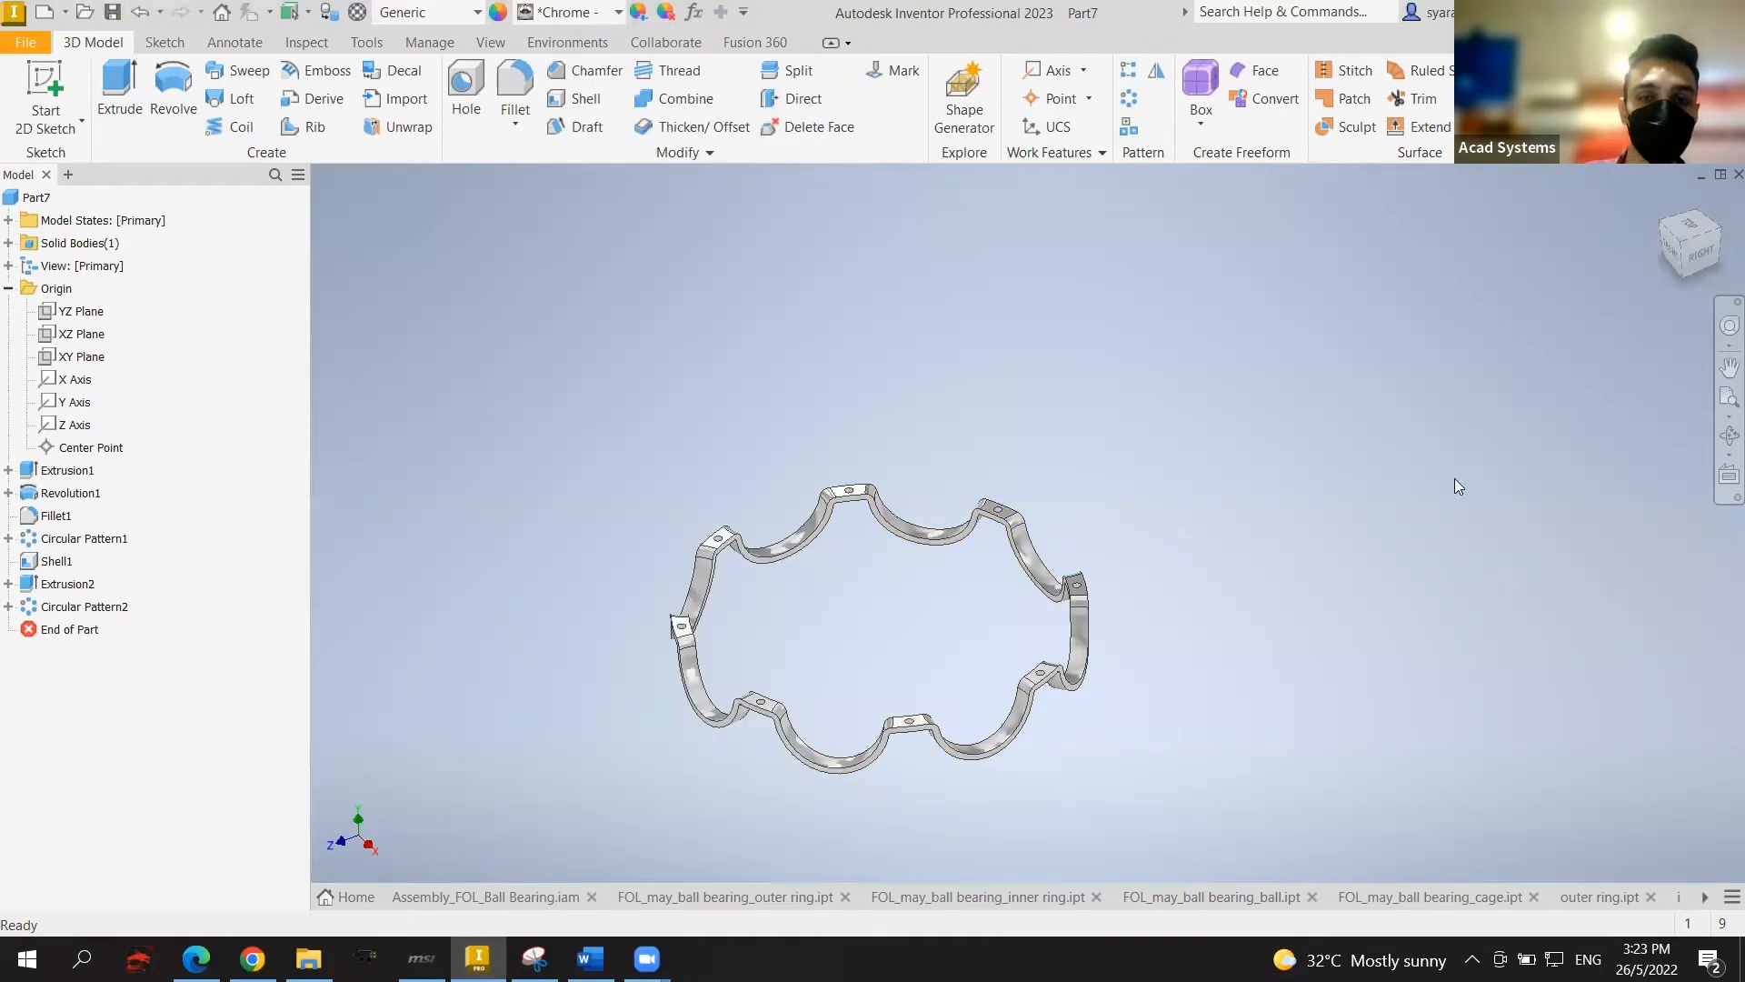
pyautogui.keyDown('shift'); pyautogui.moveTo(1454, 486); pyautogui.dragTo(963, 473, button='middle'); pyautogui.keyUp('shift')
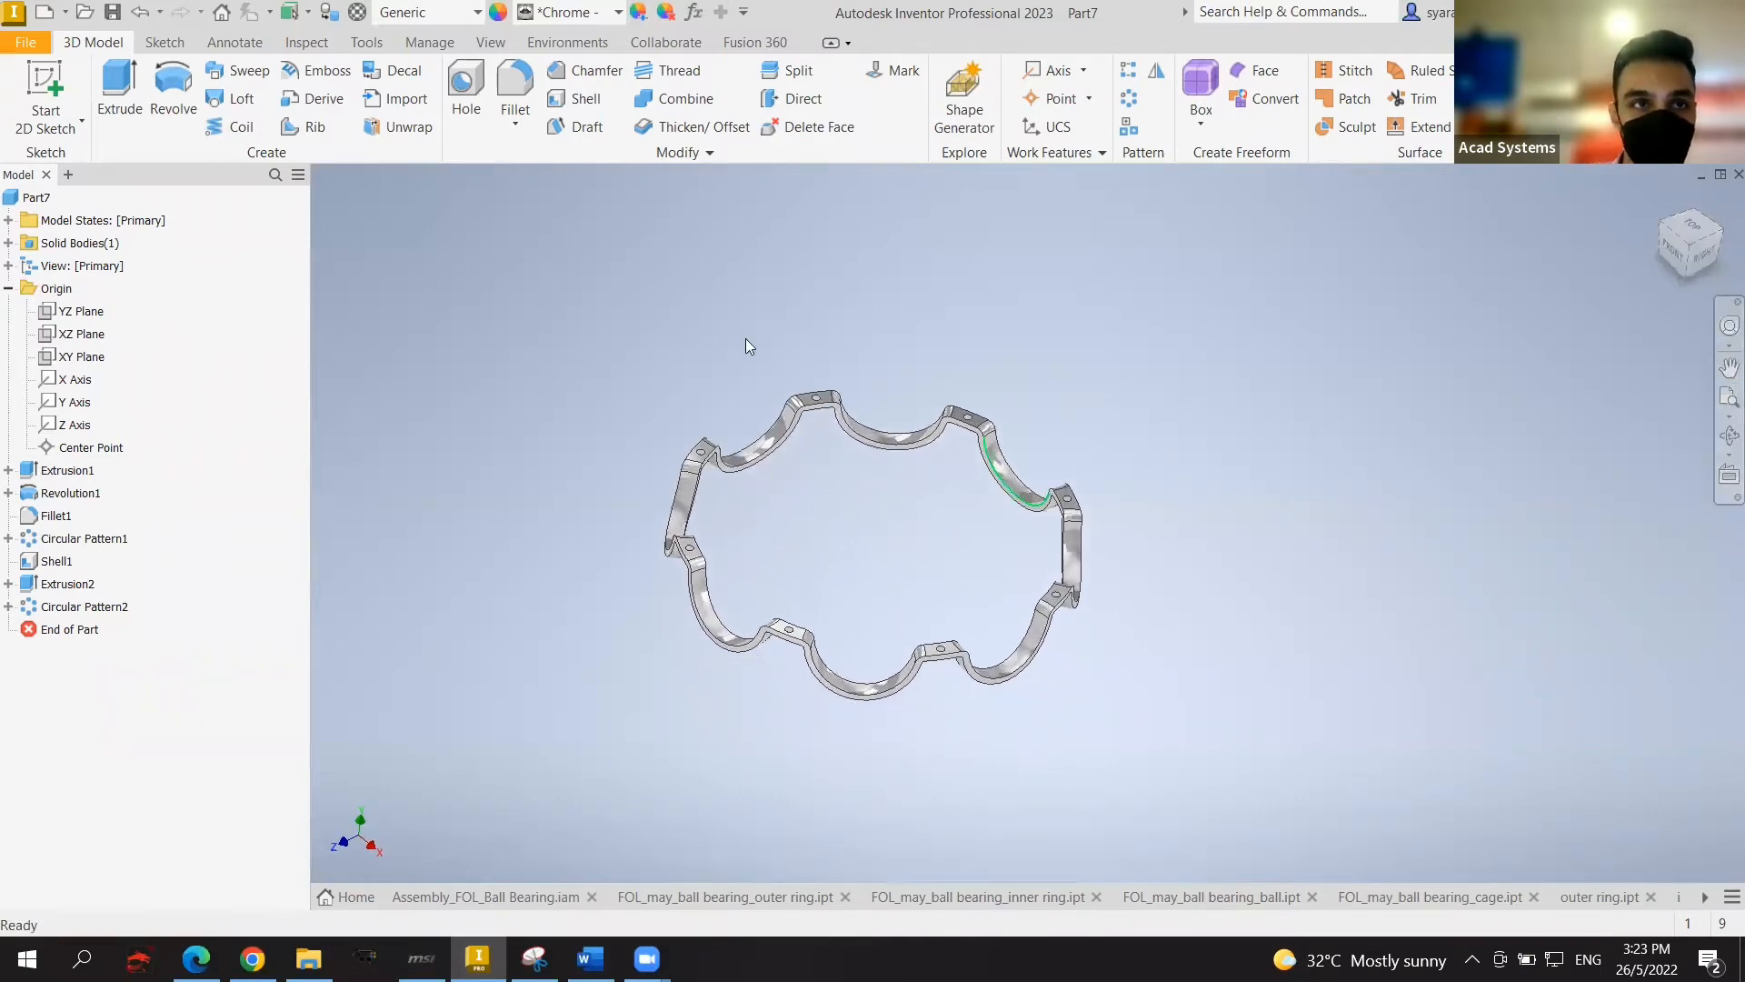
# Step: Save the part with the file name 'cage'
pyautogui.click(119, 13)
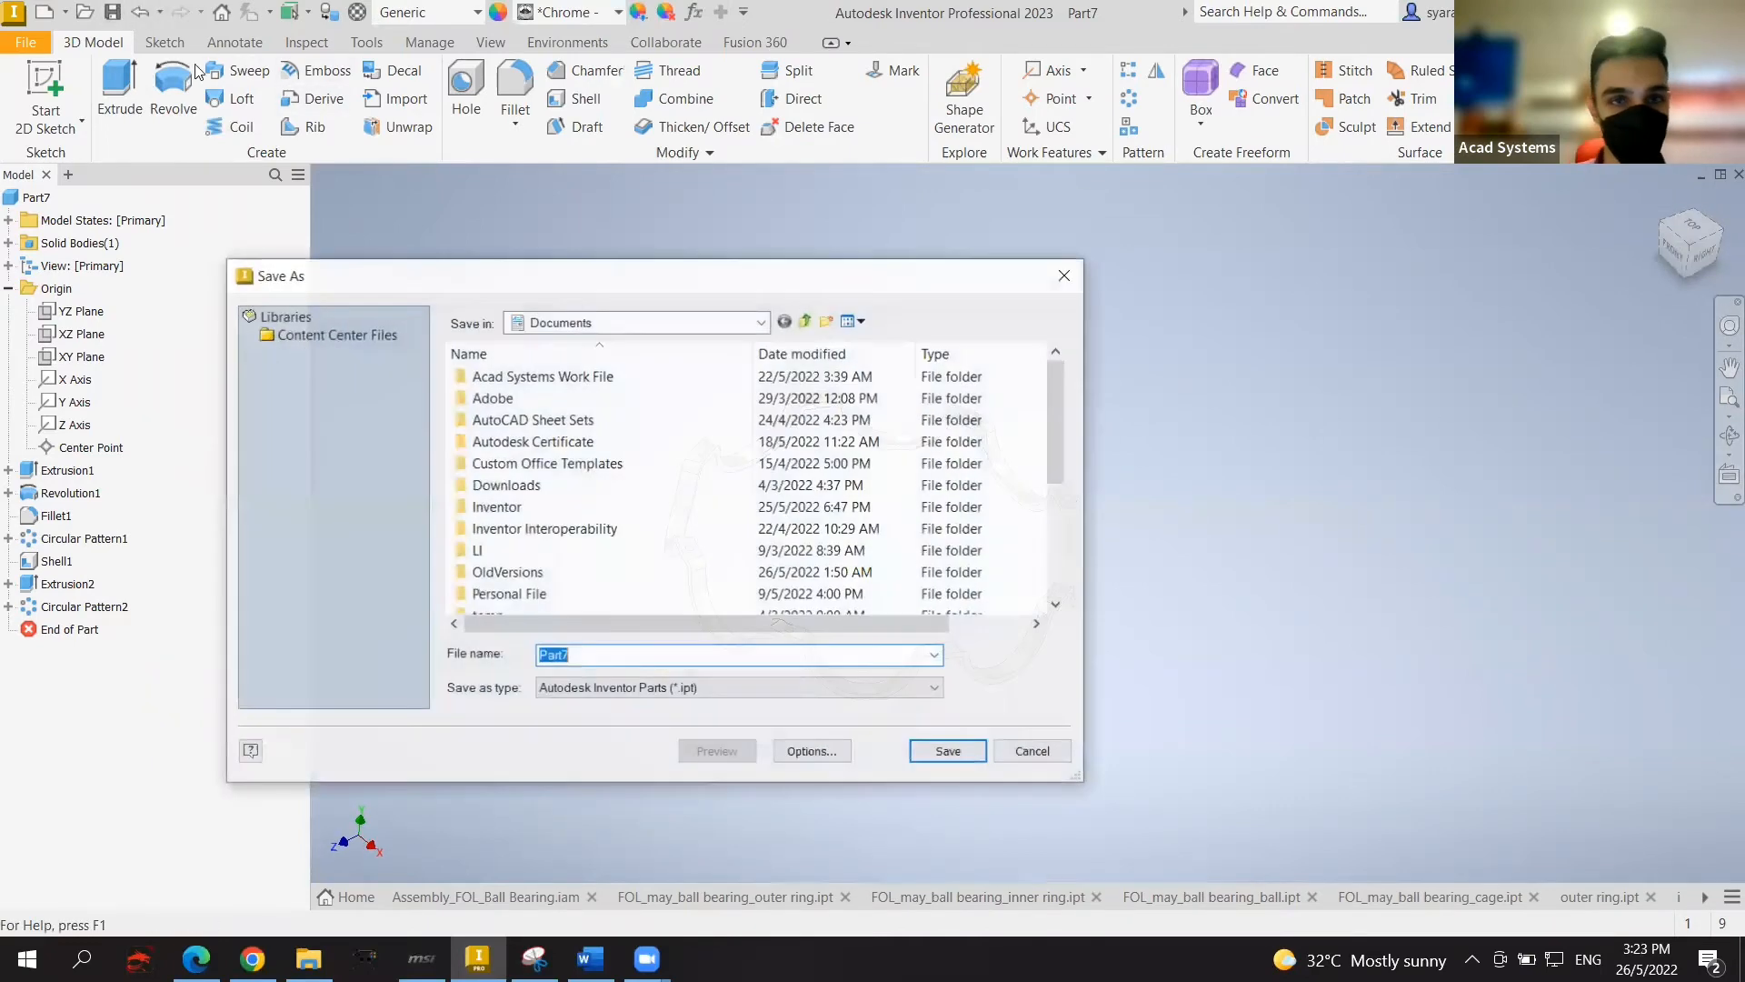
pyautogui.press('BackSpace')
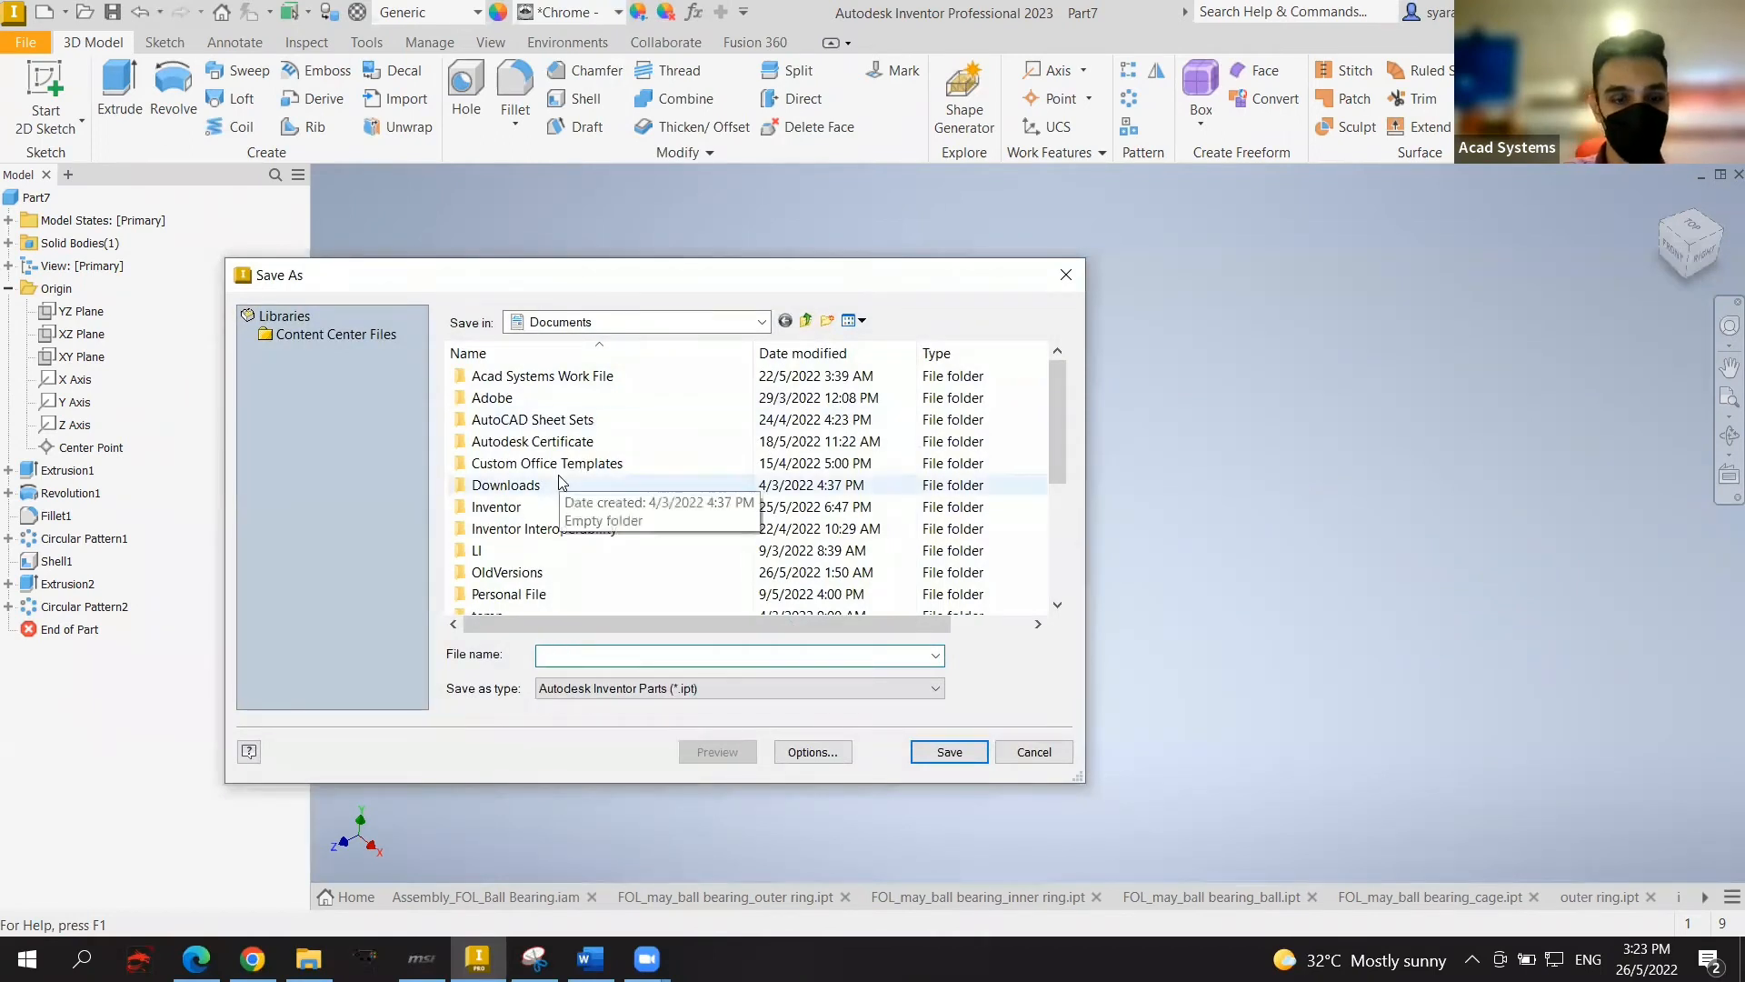
pyautogui.write('cage')
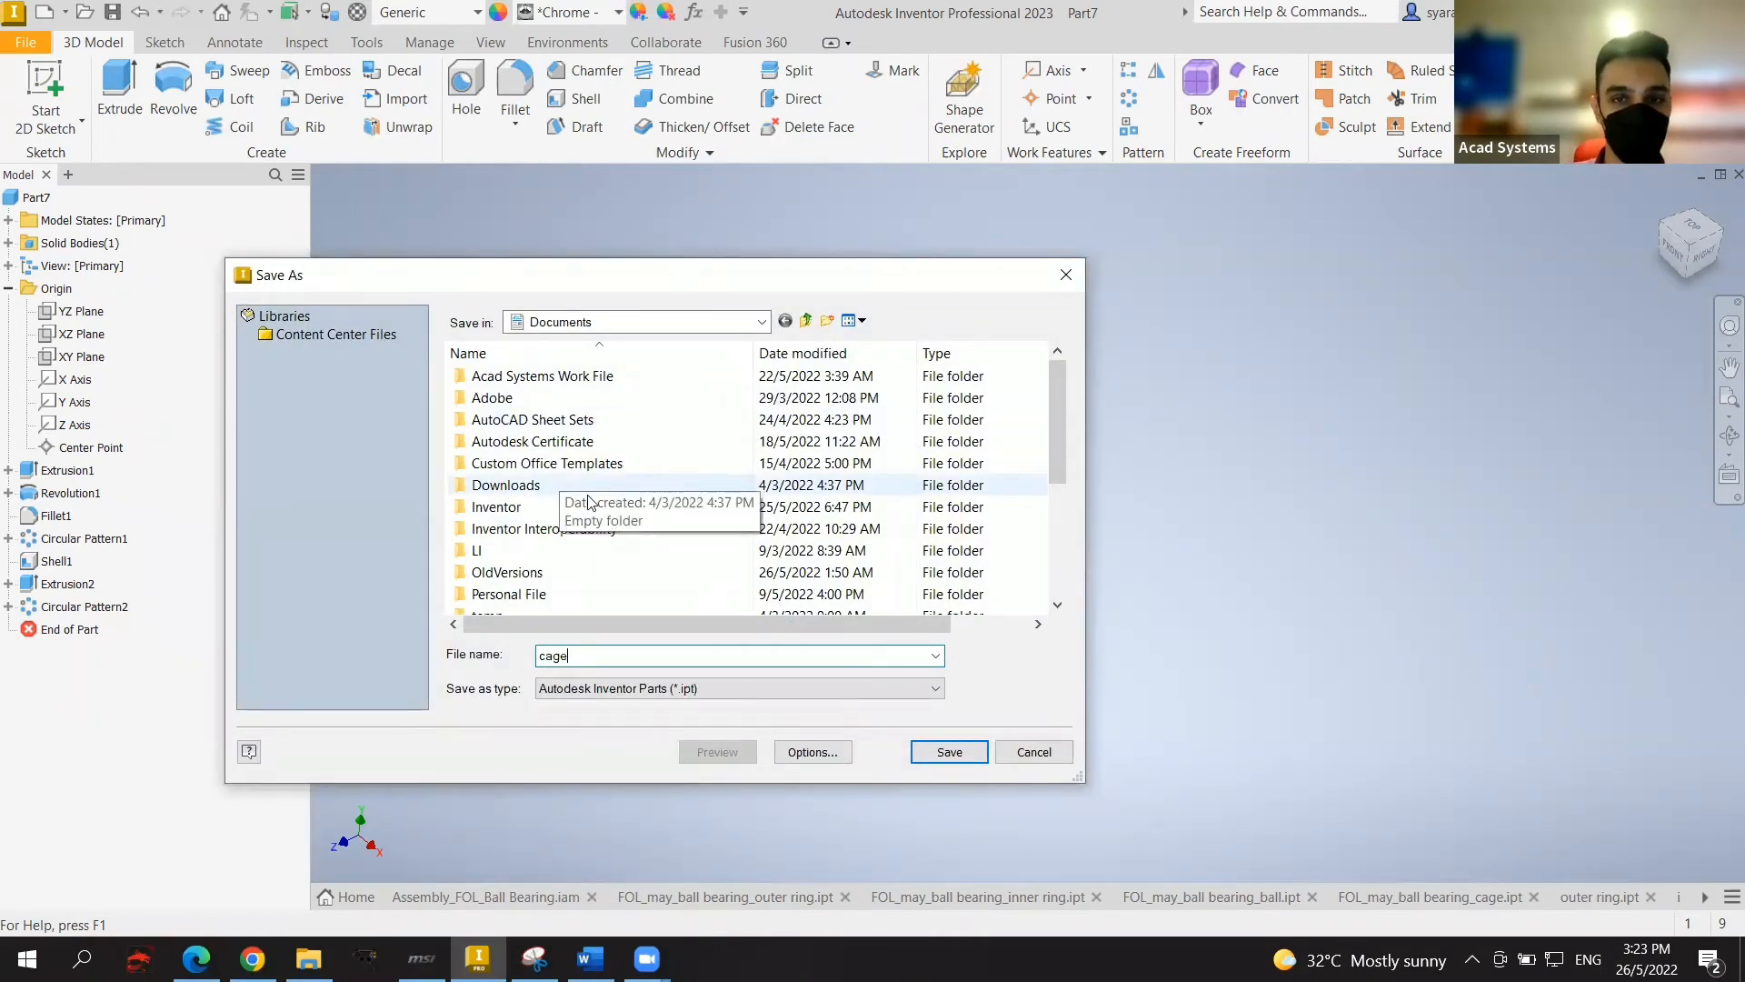
pyautogui.click(949, 752)
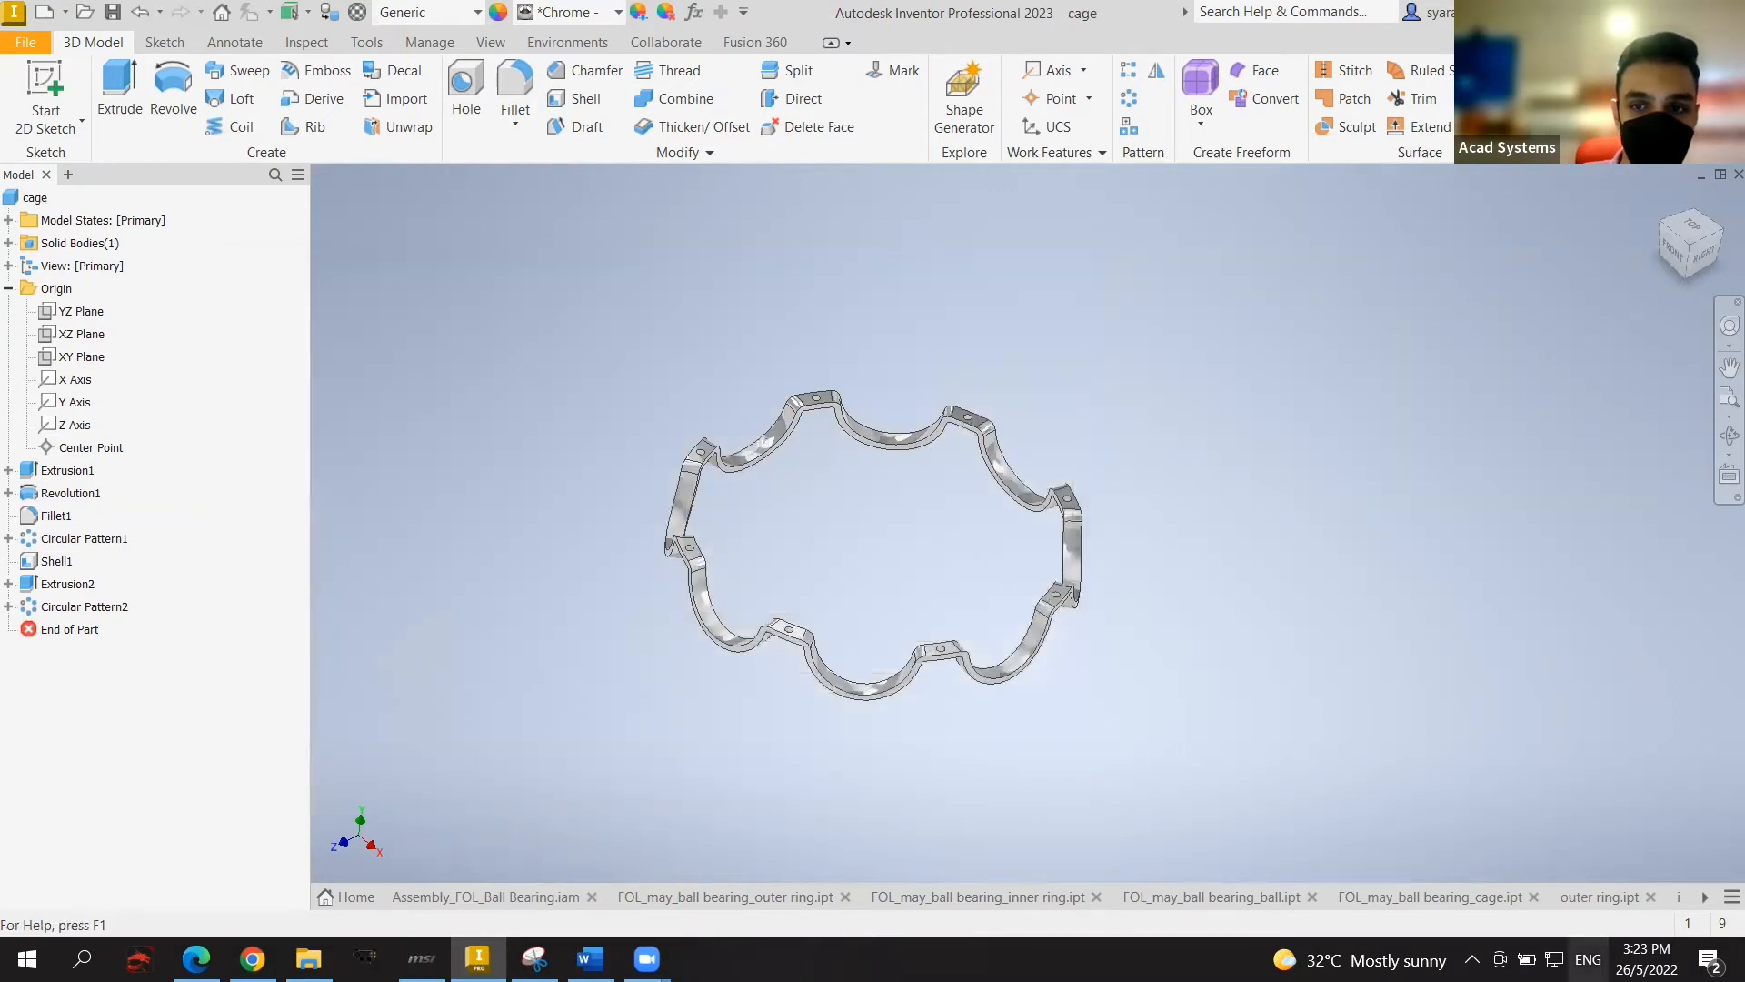
# Step: Close the old FOL outer ring, inner ring and ball part documents
pyautogui.click(845, 896)
pyautogui.click(839, 899)
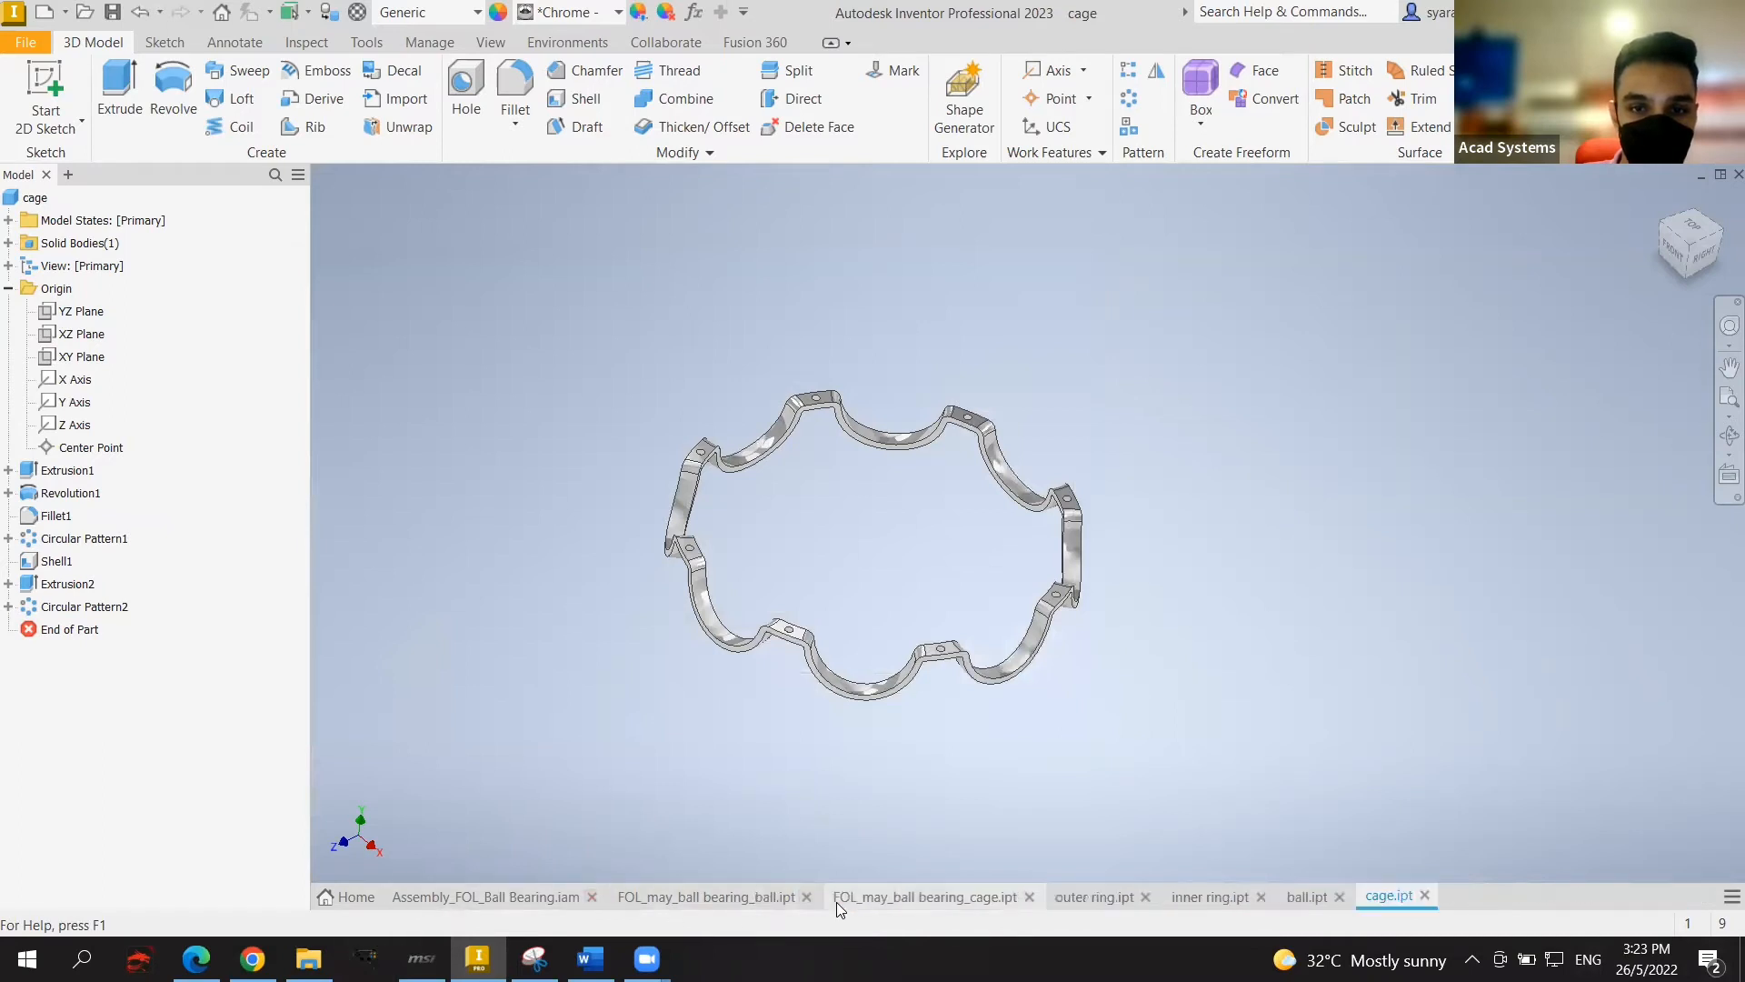
pyautogui.click(806, 897)
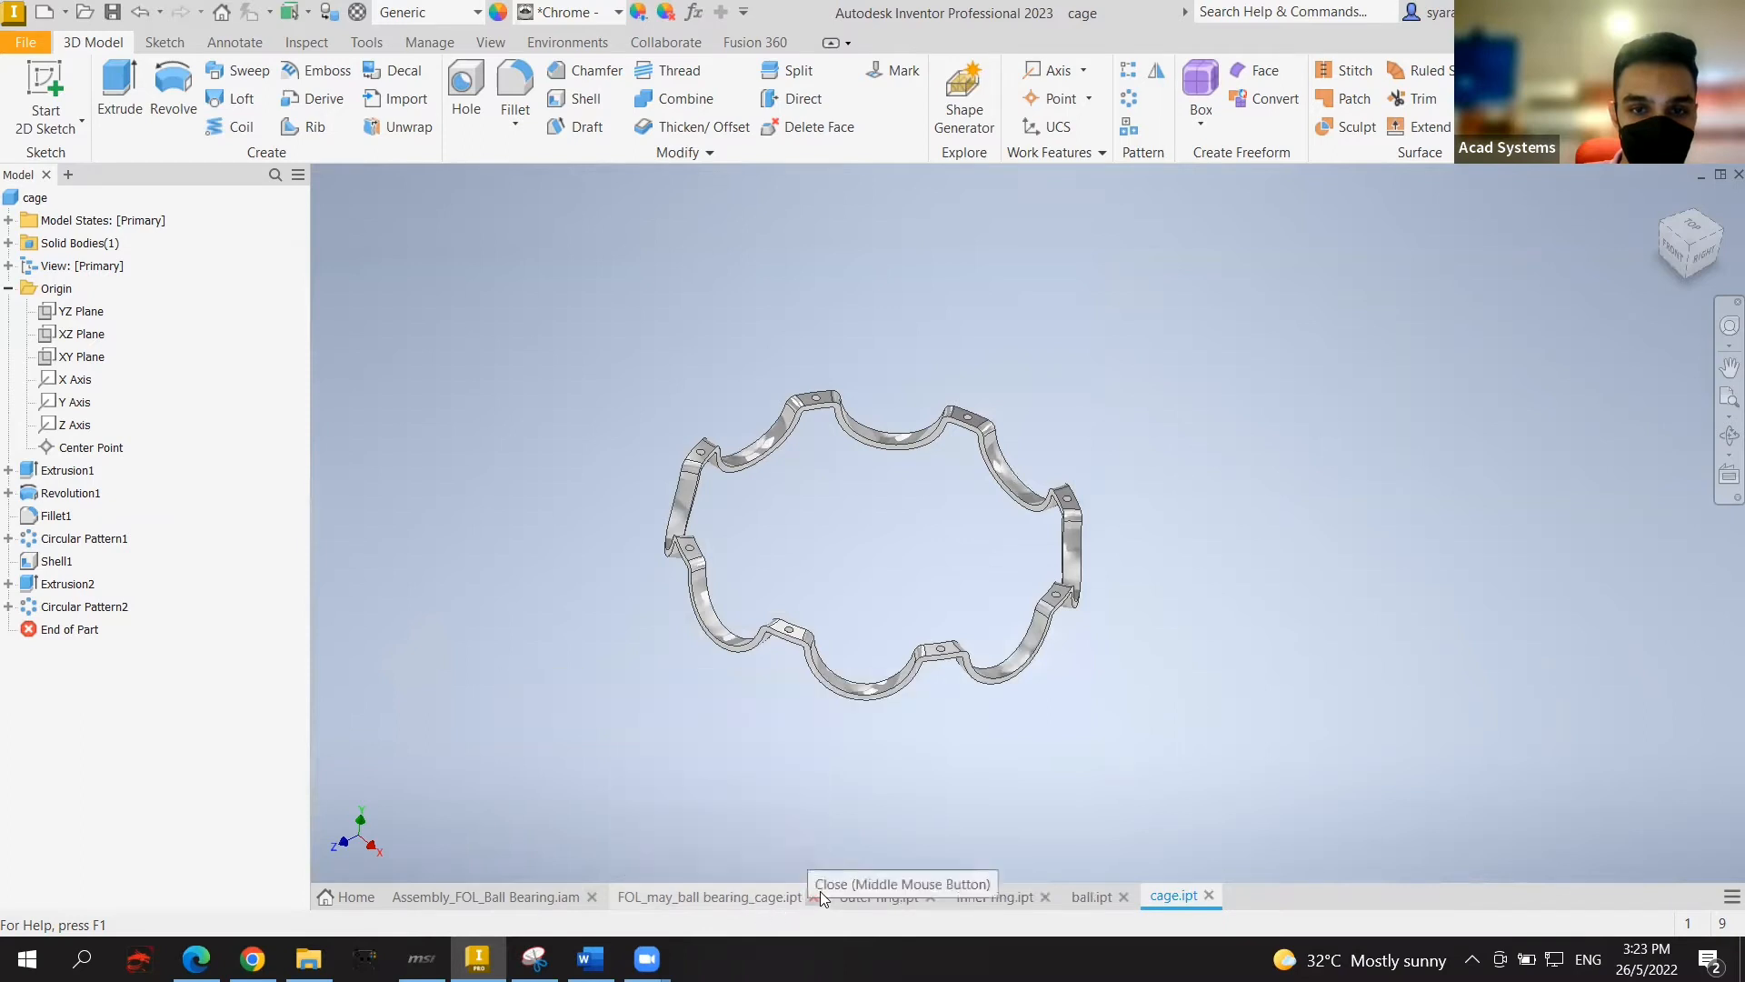
# Step: Close the old FOL cage part, review the outer ring, inner ring and ball parts, ending on cage
pyautogui.click(811, 901)
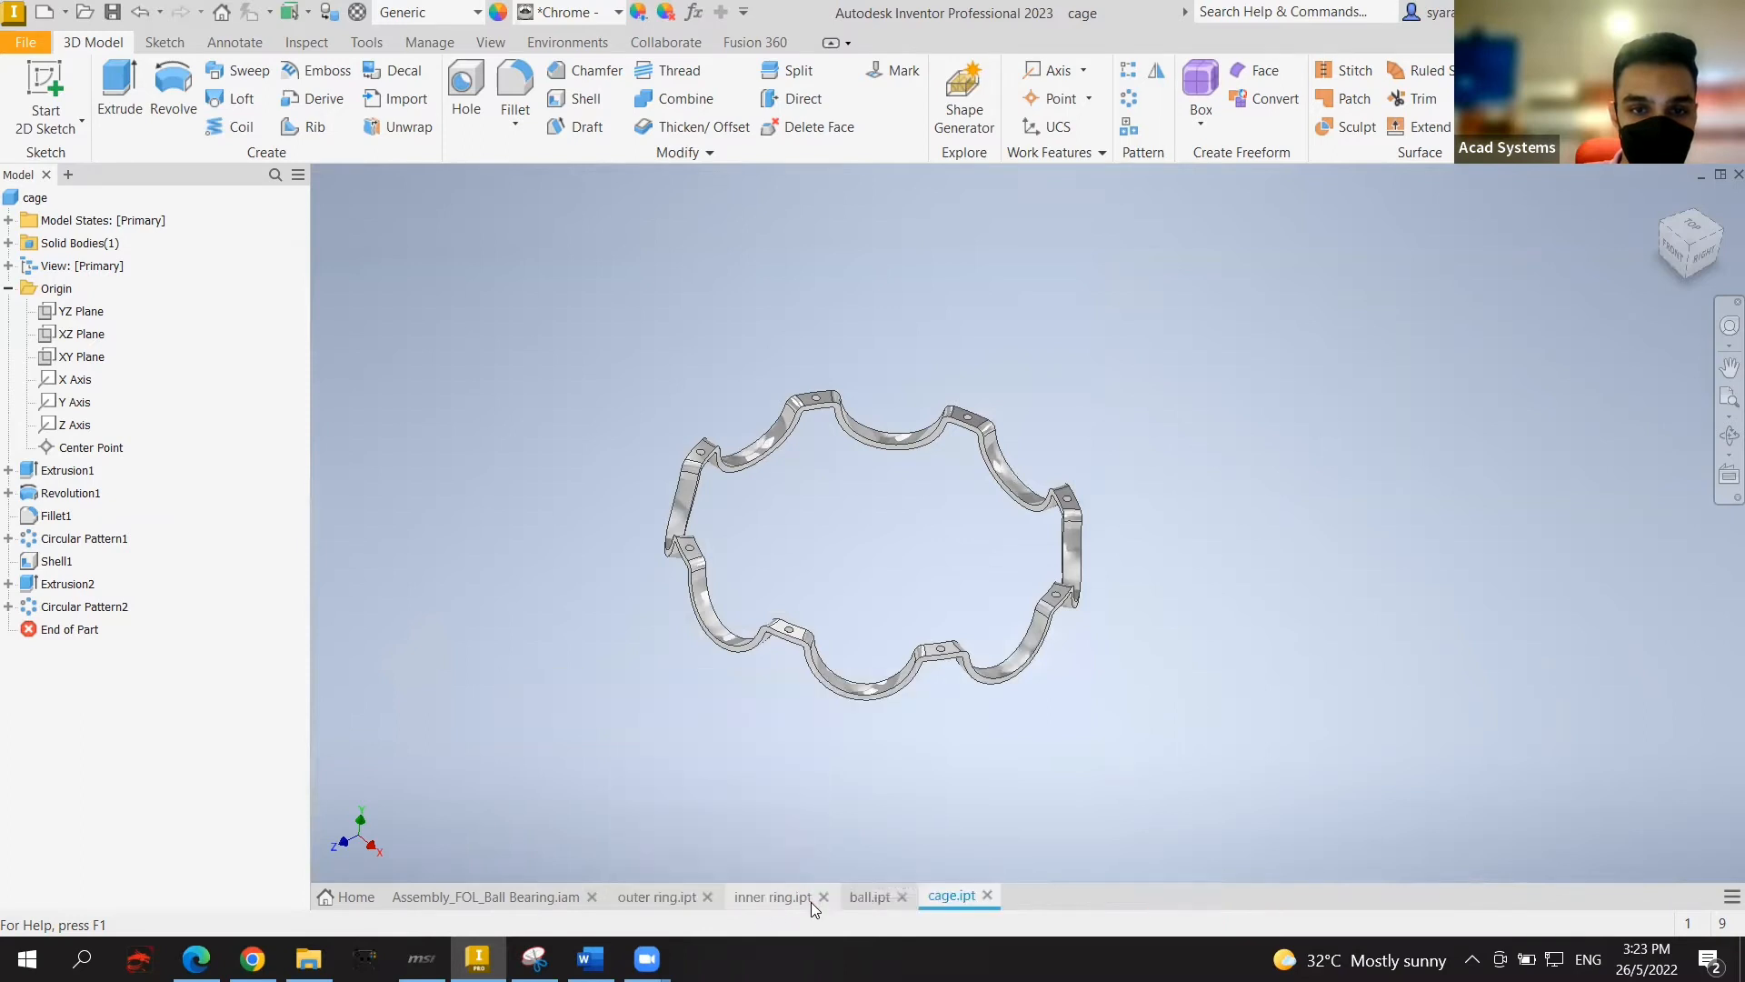
pyautogui.click(864, 898)
pyautogui.click(658, 896)
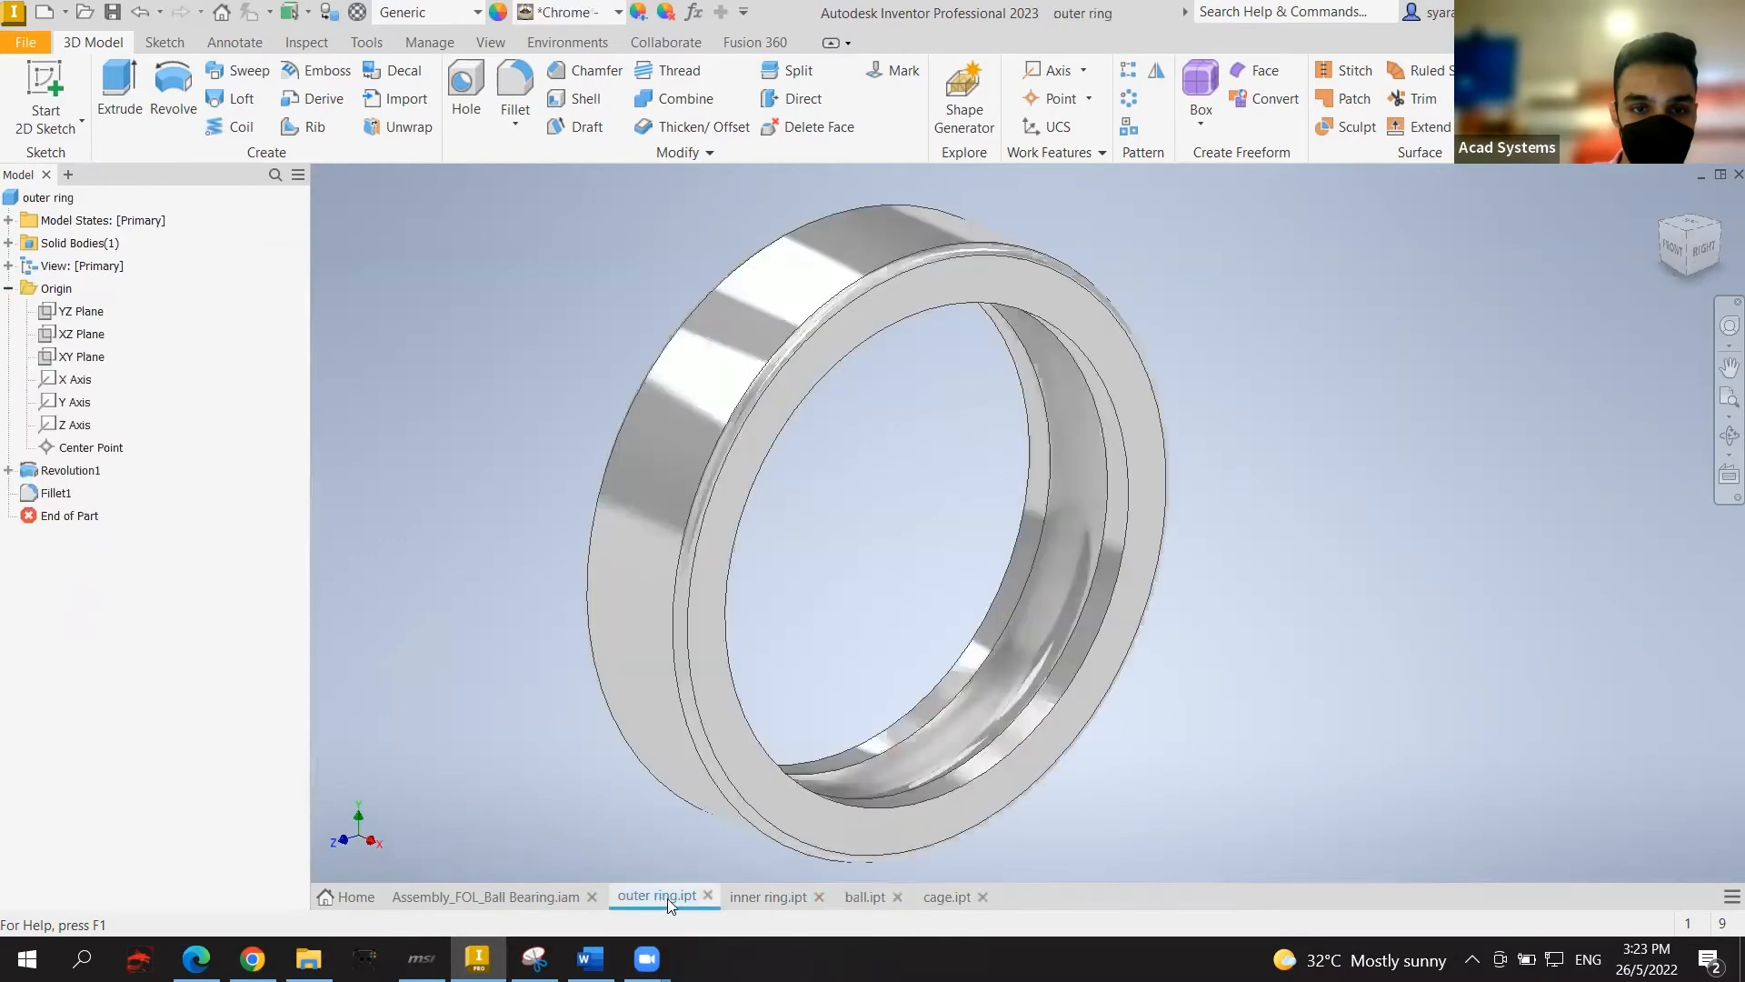
pyautogui.click(773, 898)
pyautogui.click(868, 896)
pyautogui.click(946, 896)
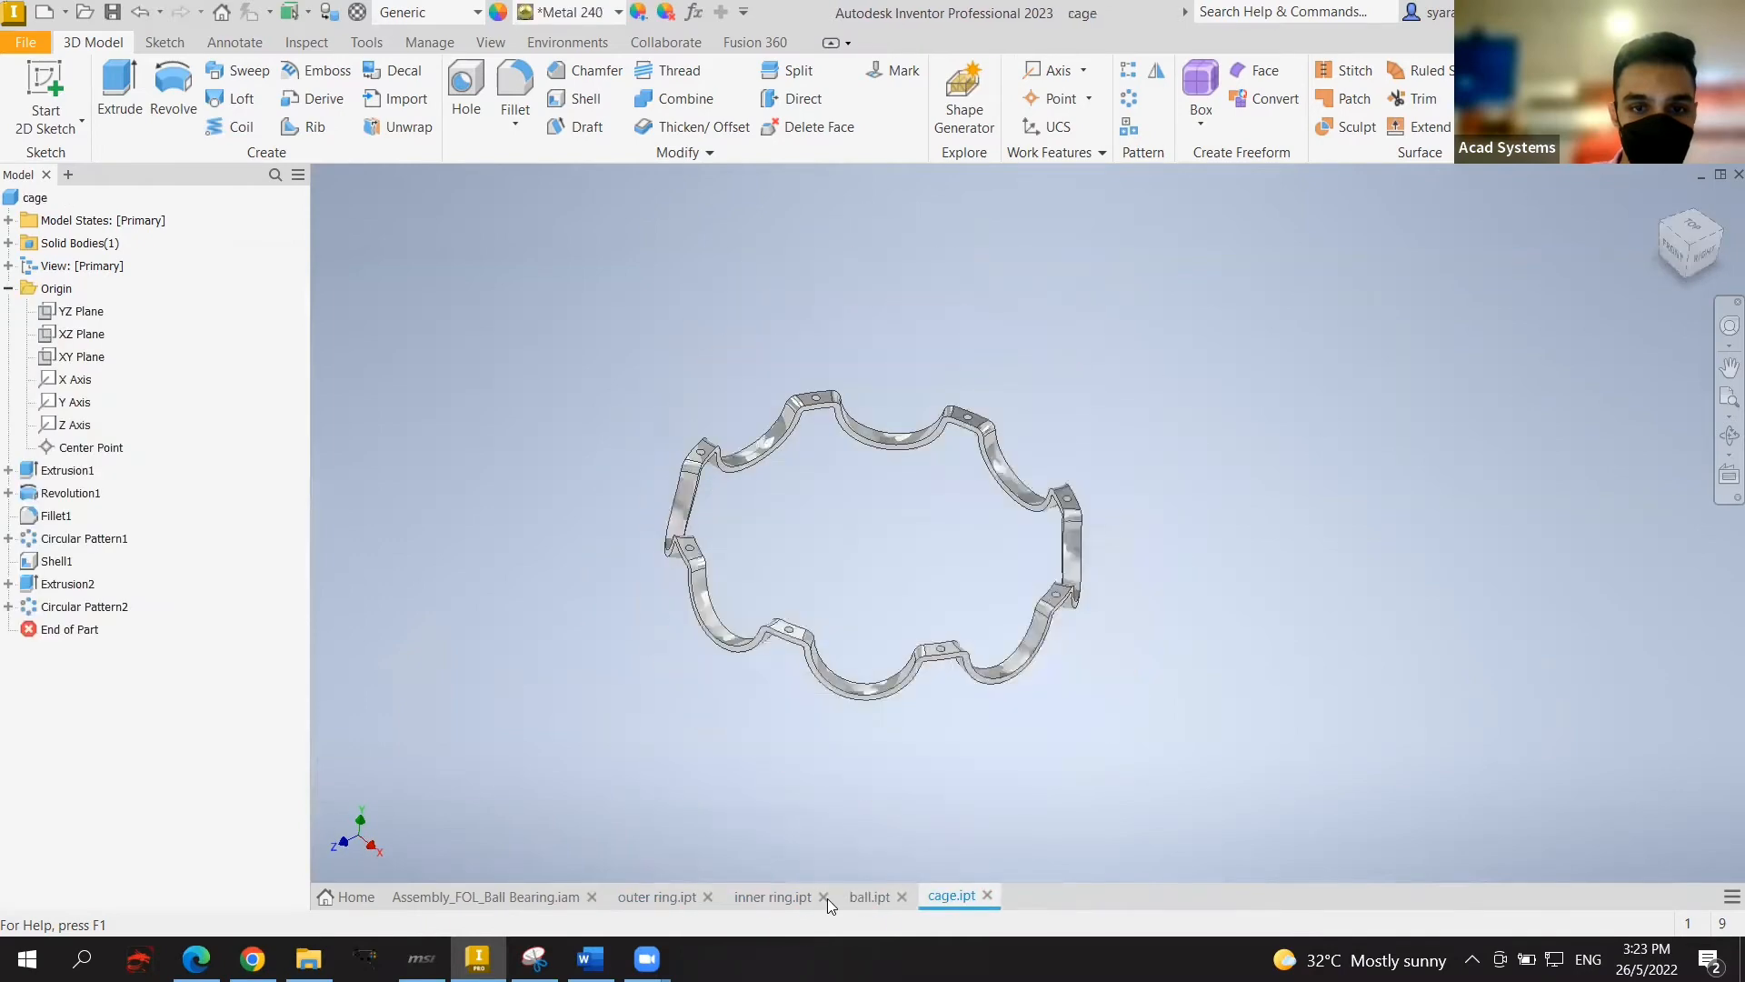
pyautogui.click(644, 896)
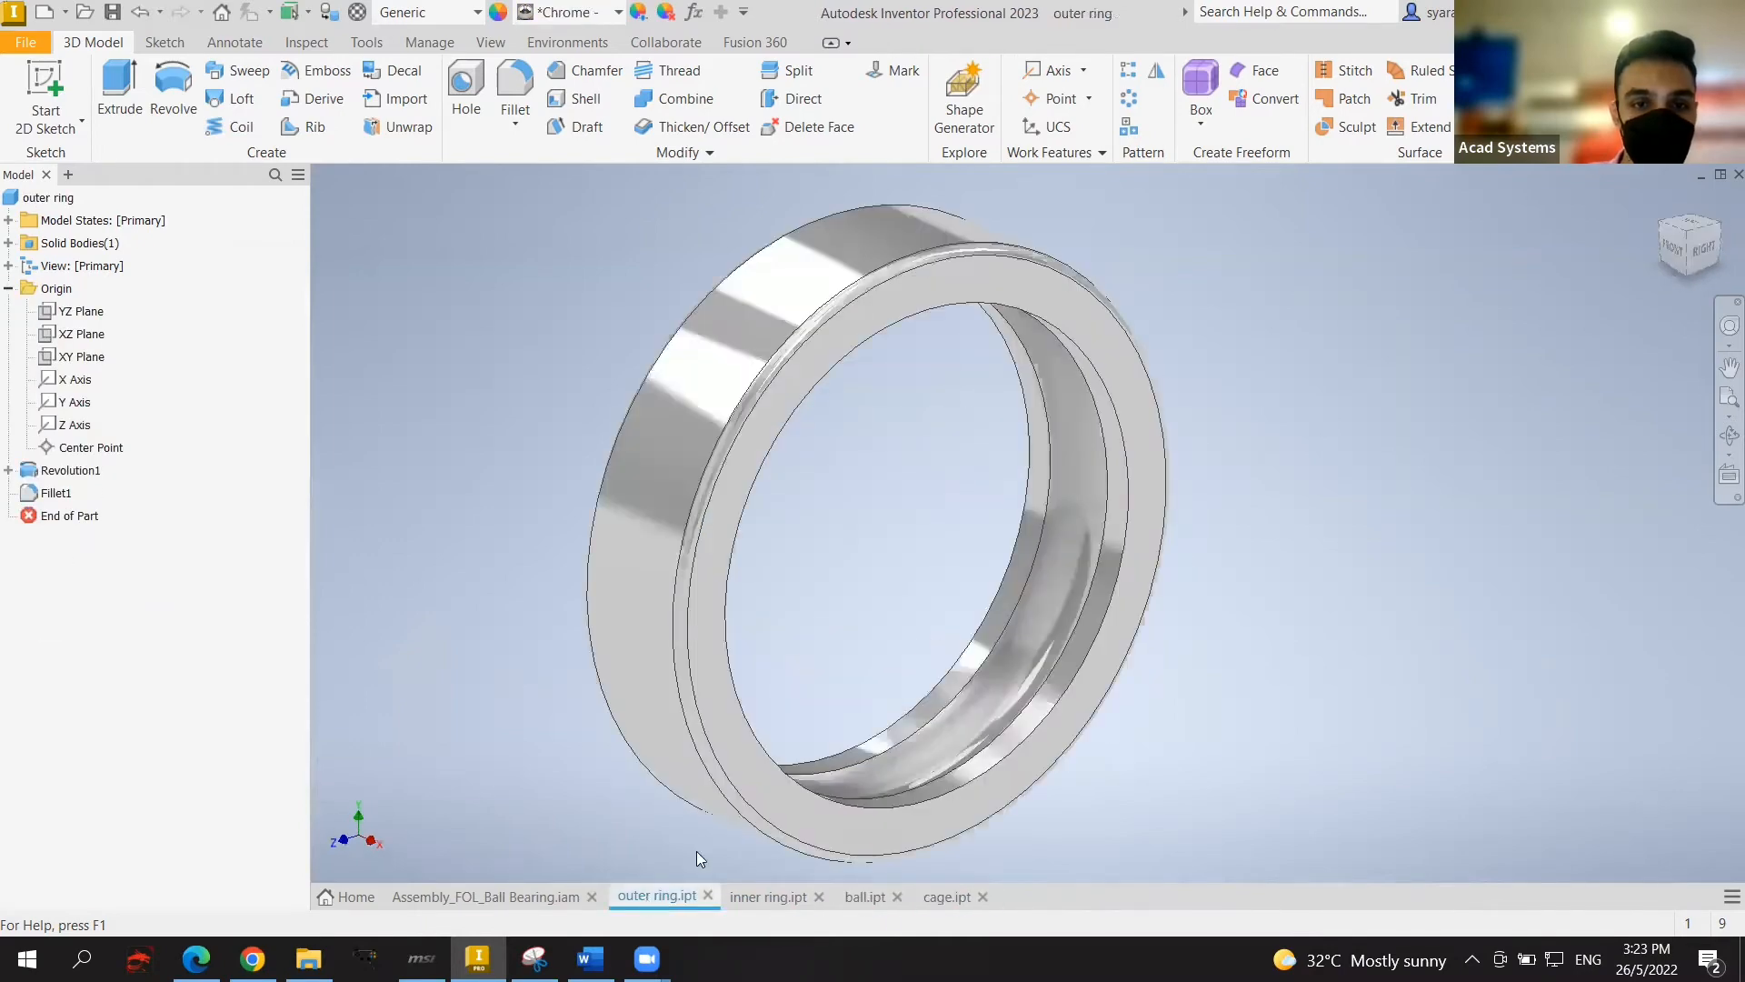
pyautogui.click(771, 898)
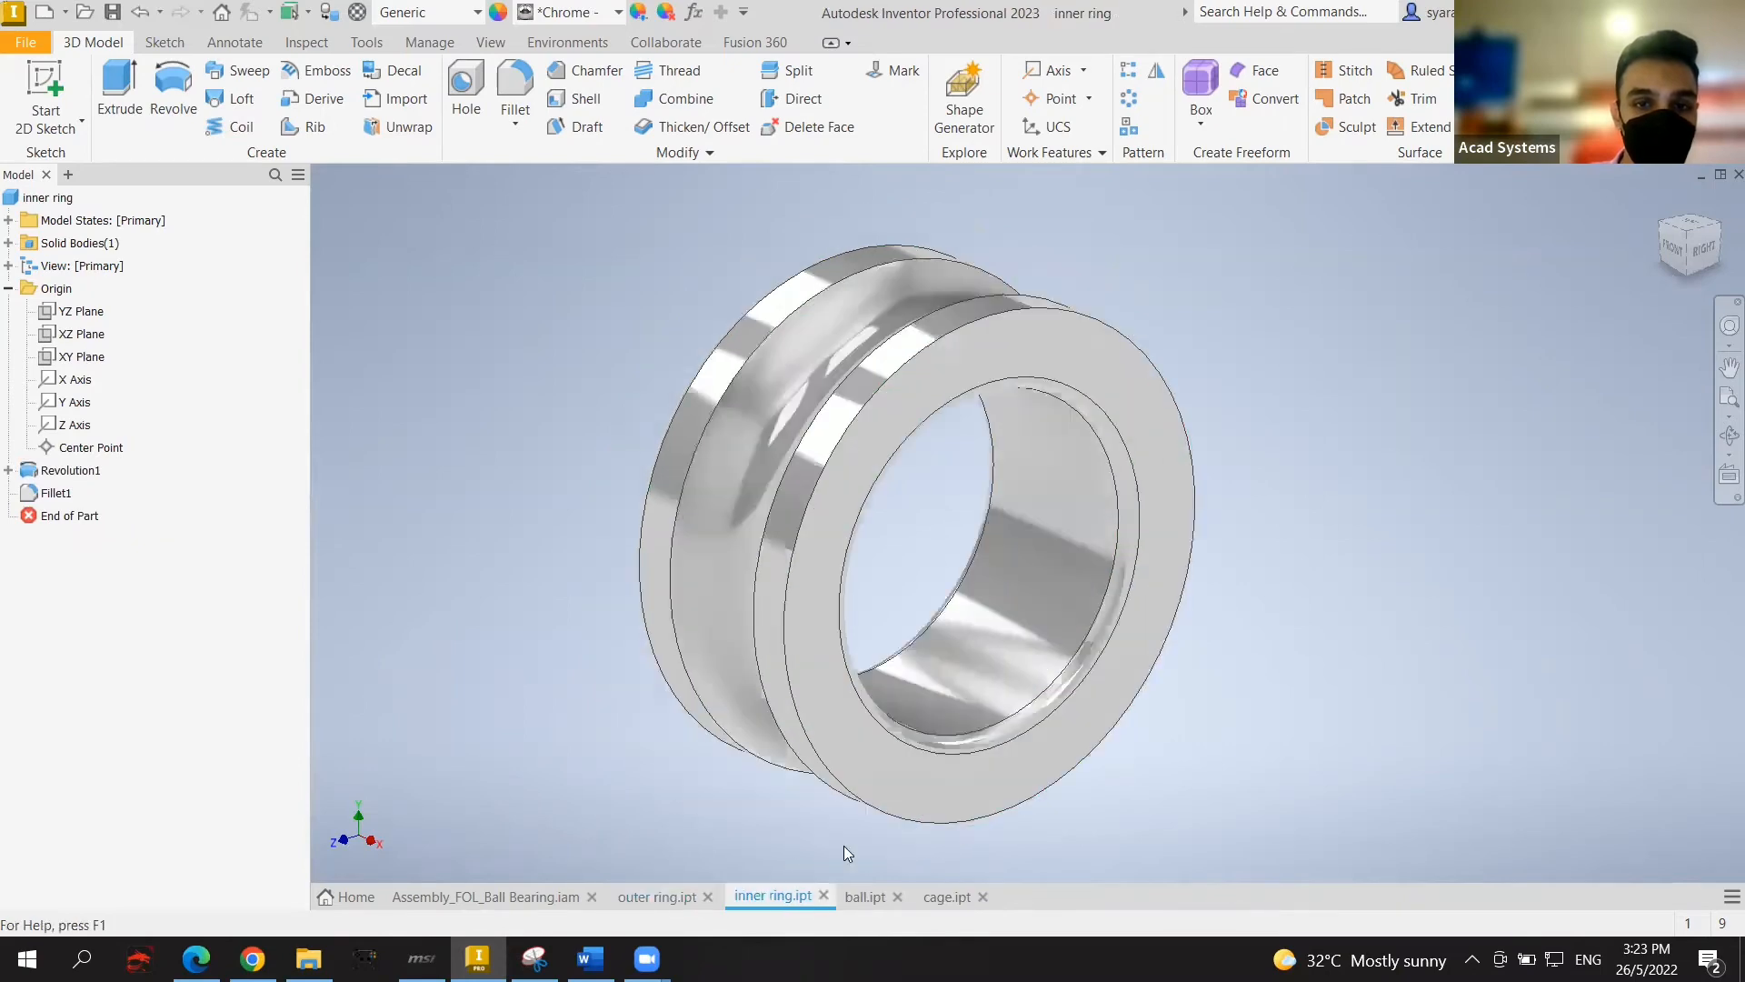
pyautogui.click(858, 898)
pyautogui.click(933, 898)
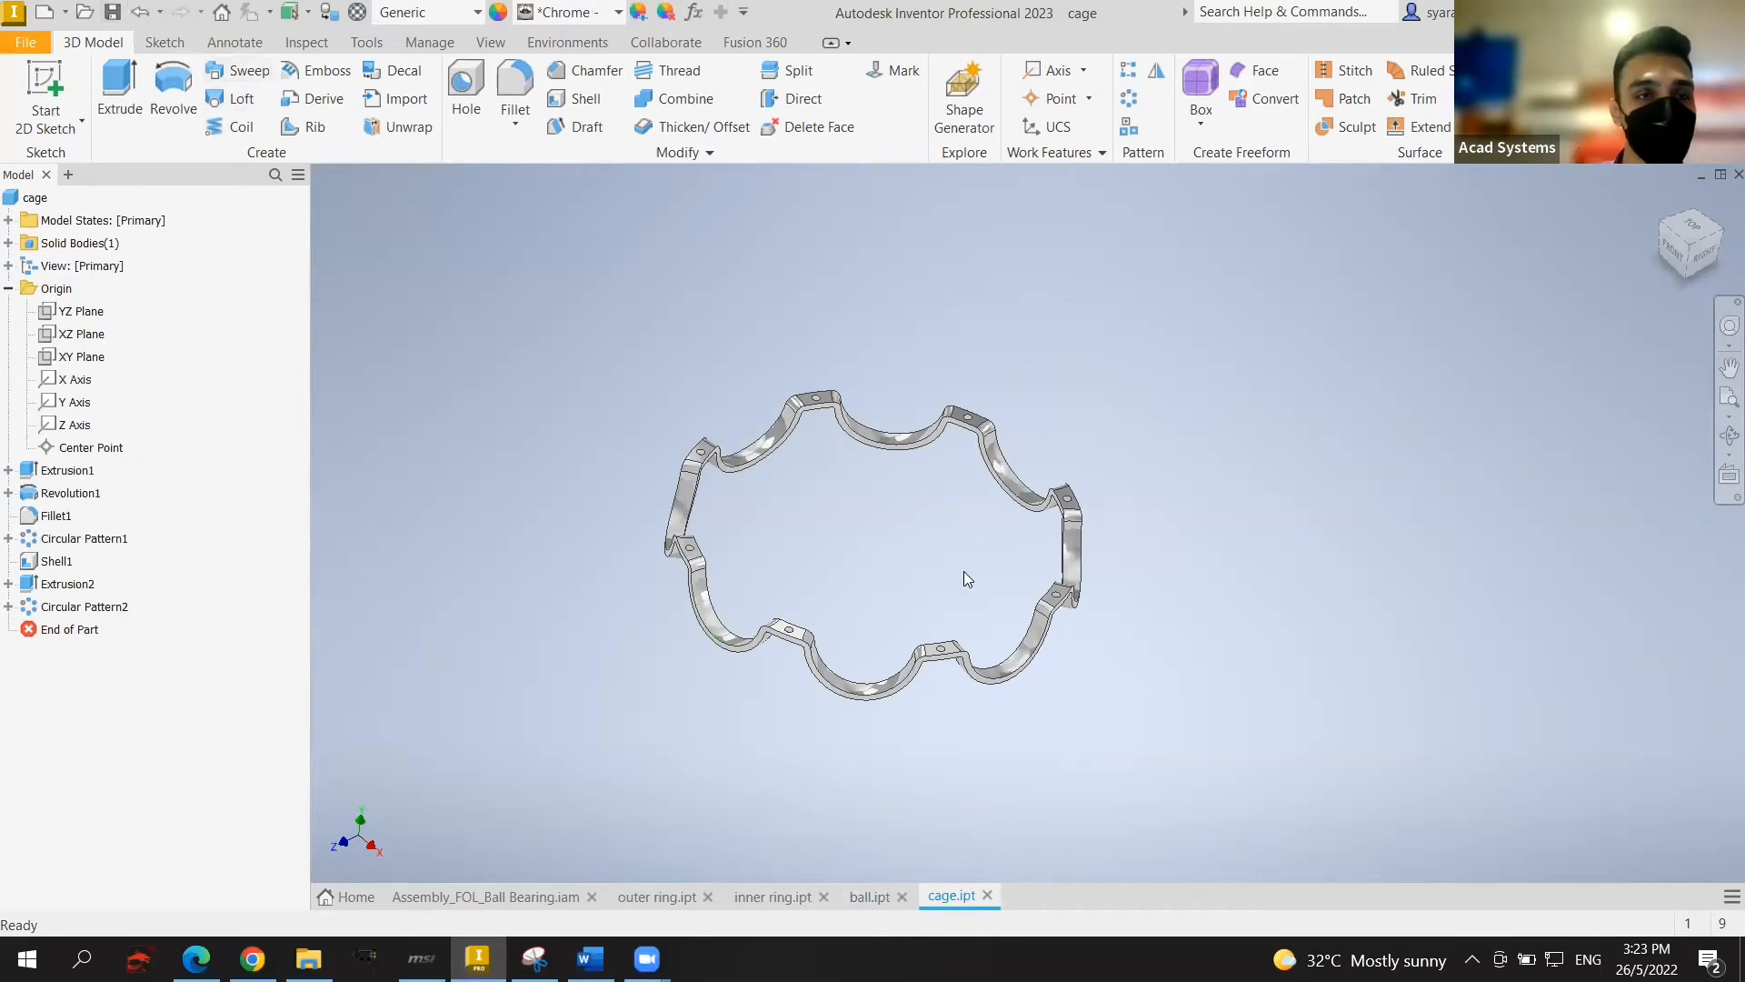
# Step: Create a new assembly document from the File menu
pyautogui.click(34, 43)
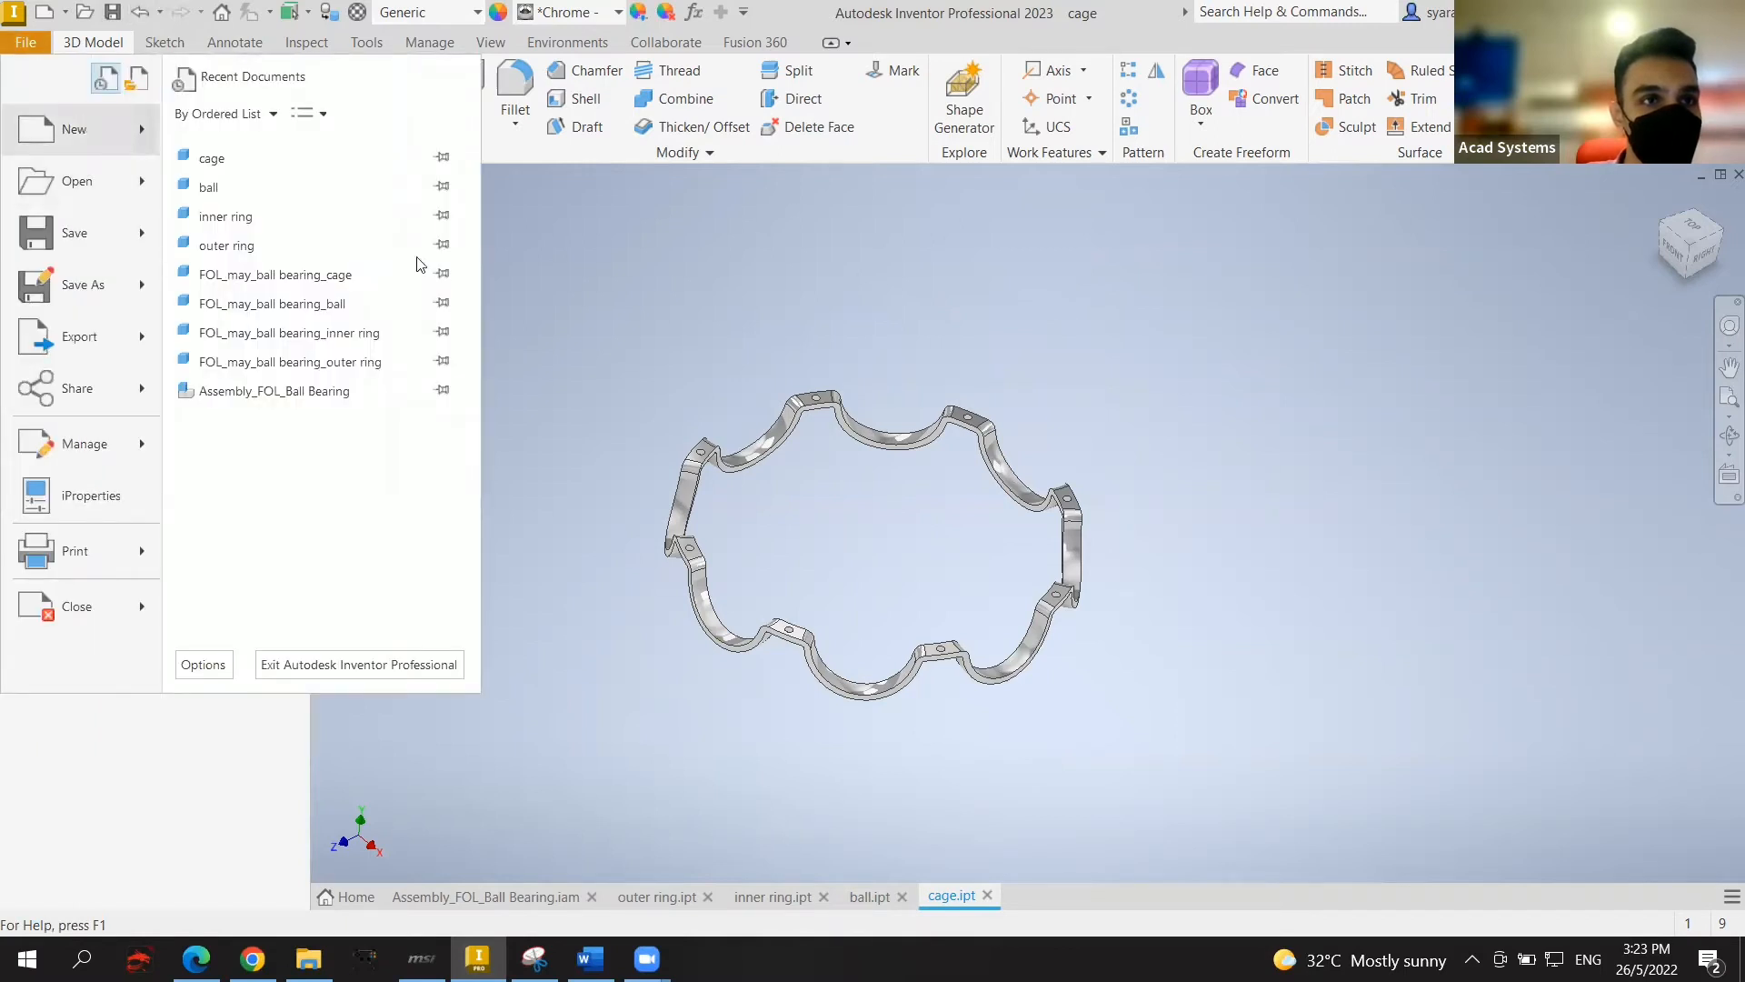
pyautogui.click(569, 316)
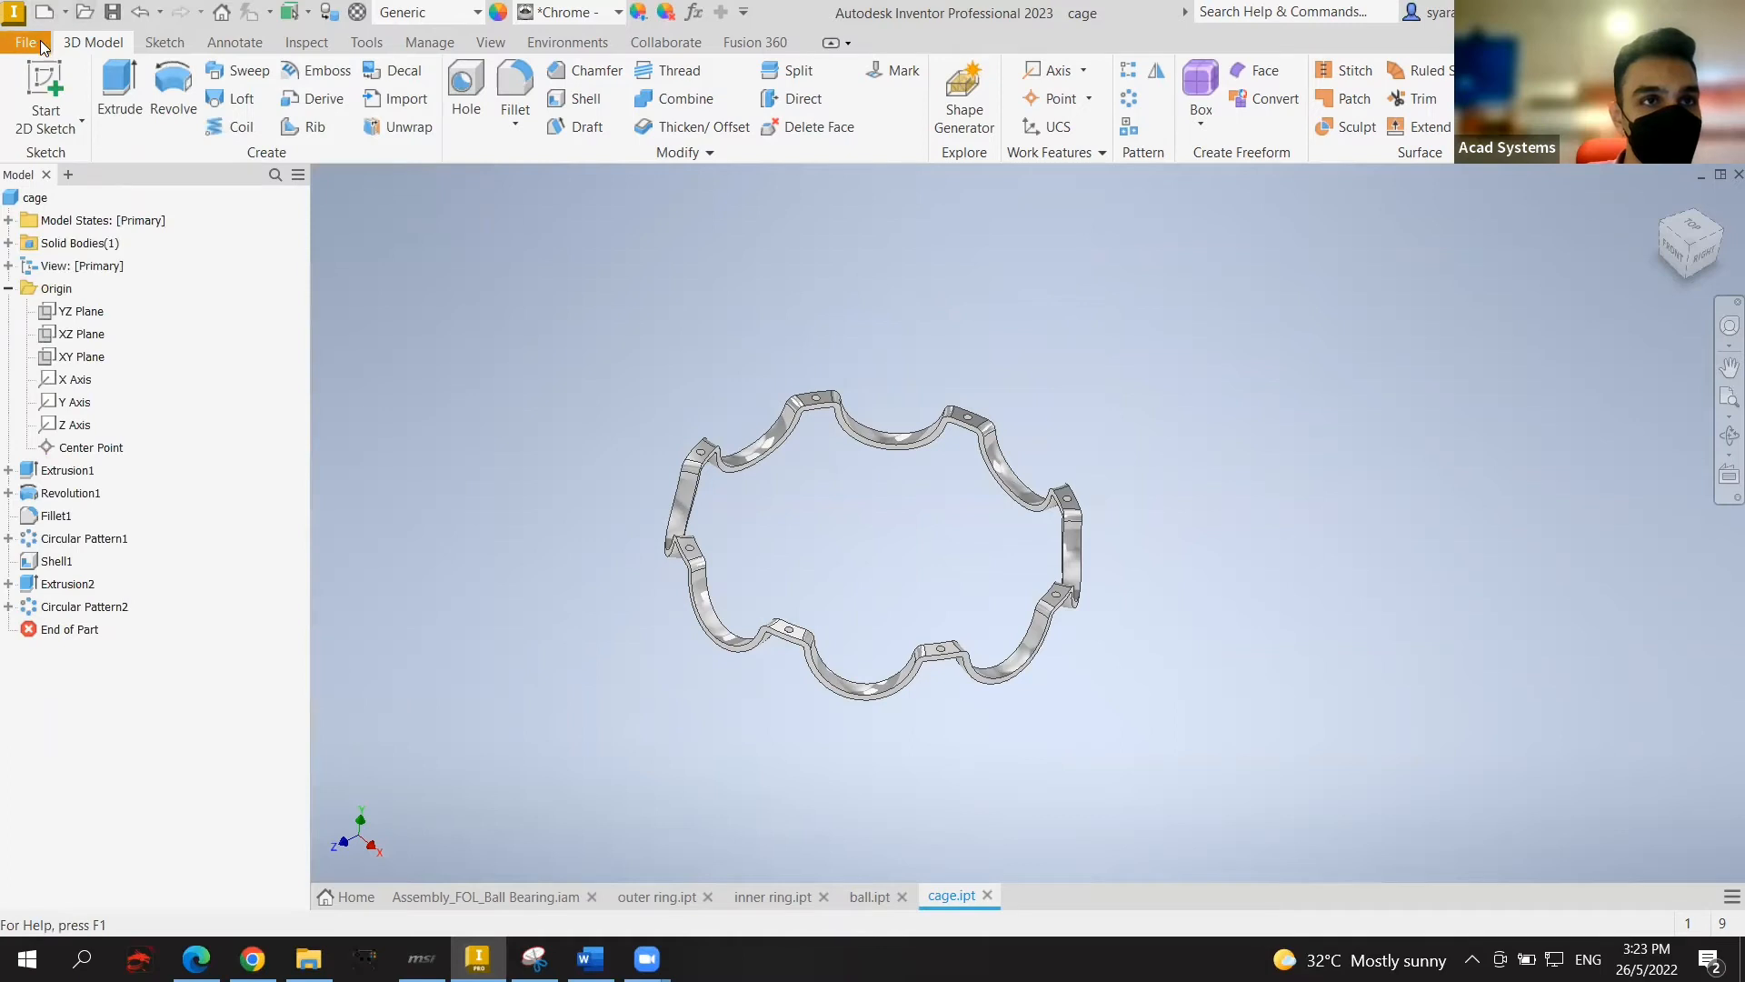
pyautogui.click(40, 40)
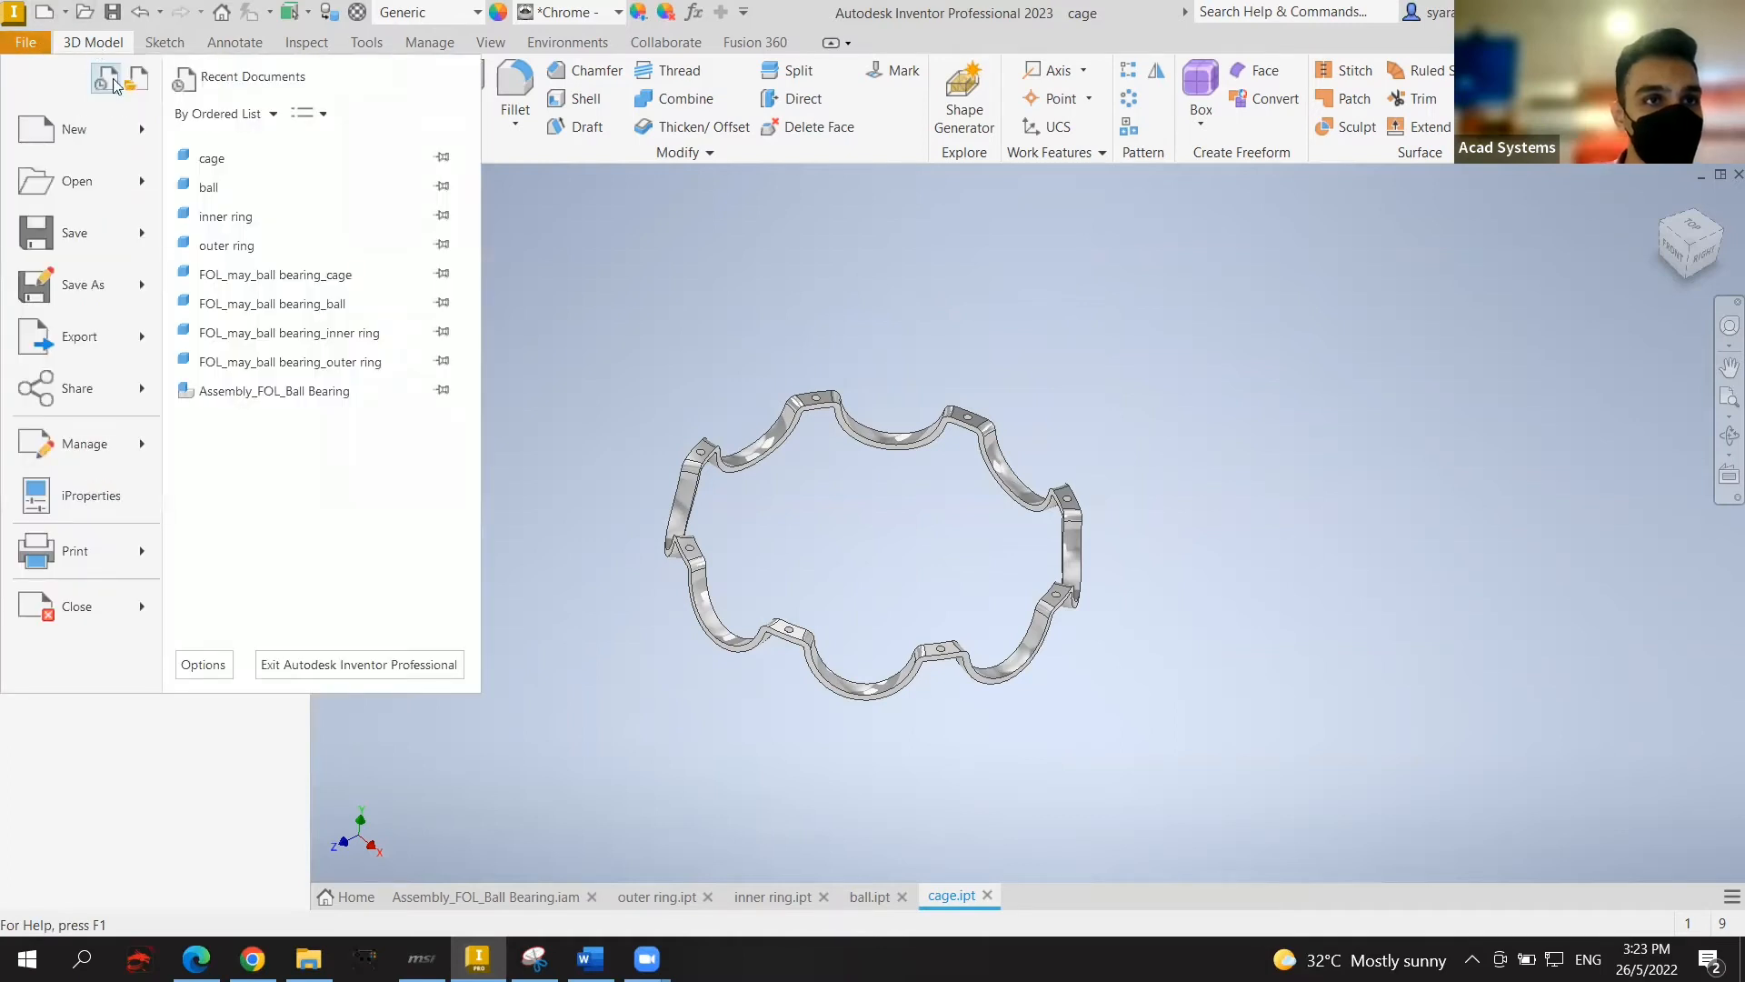
pyautogui.moveTo(141, 125)
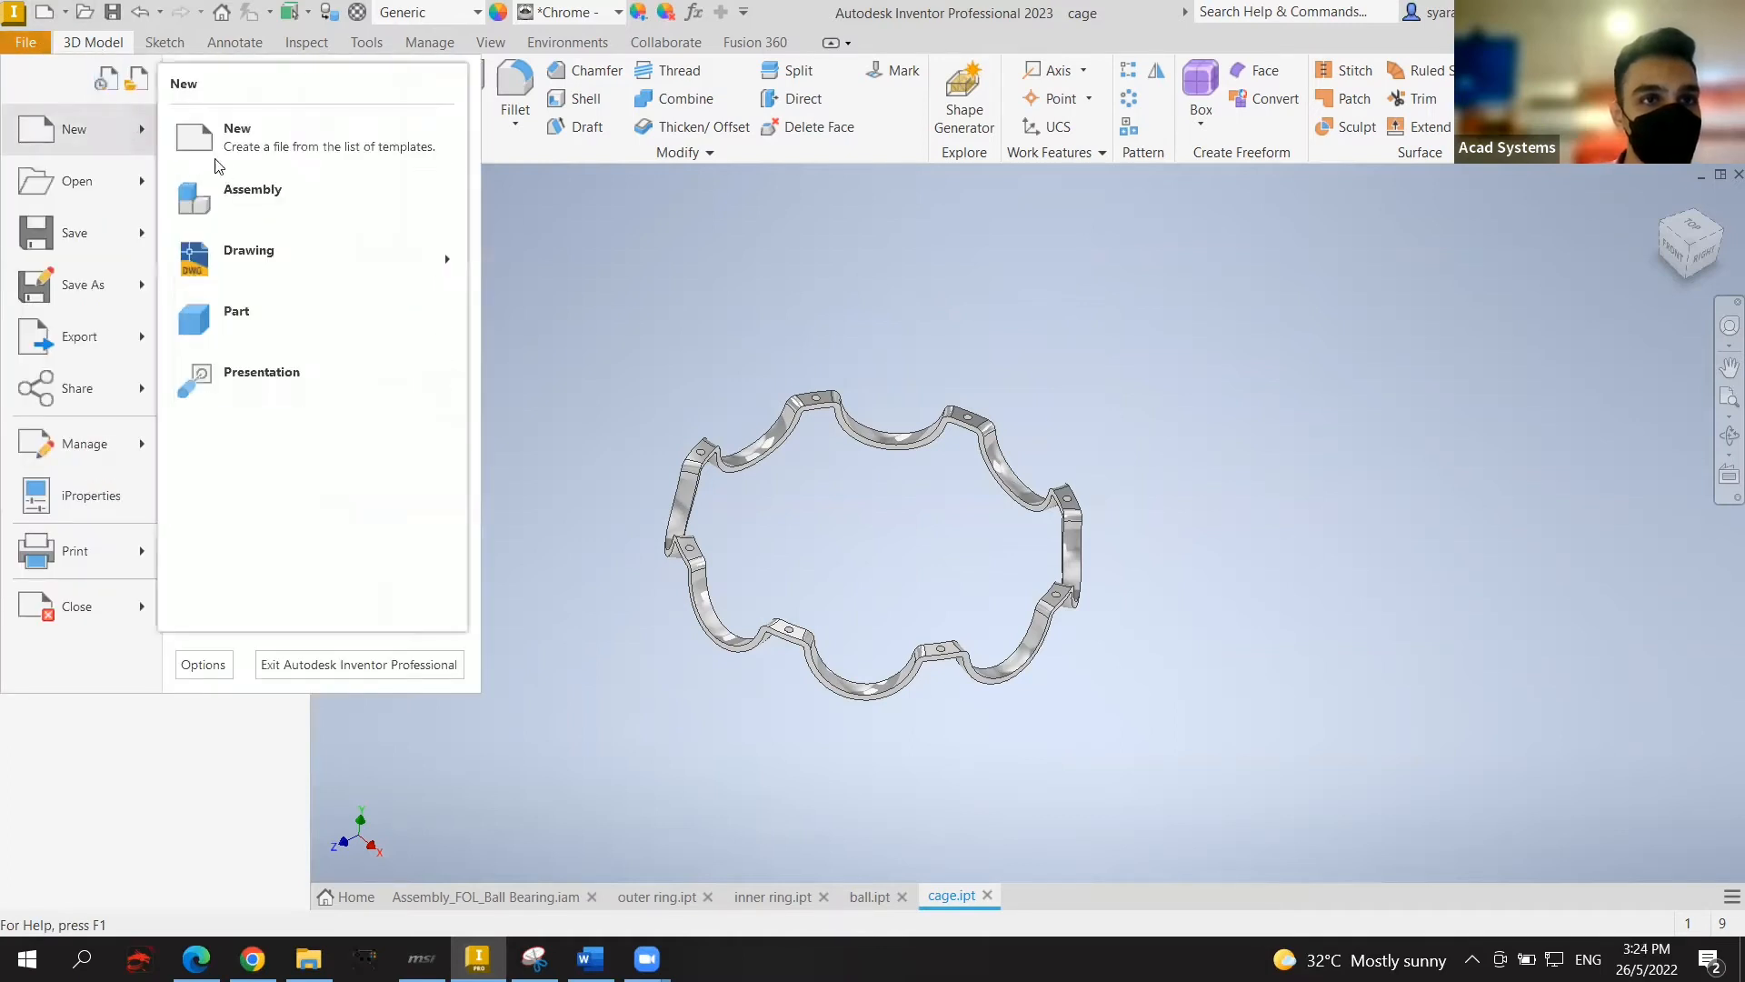
pyautogui.click(309, 206)
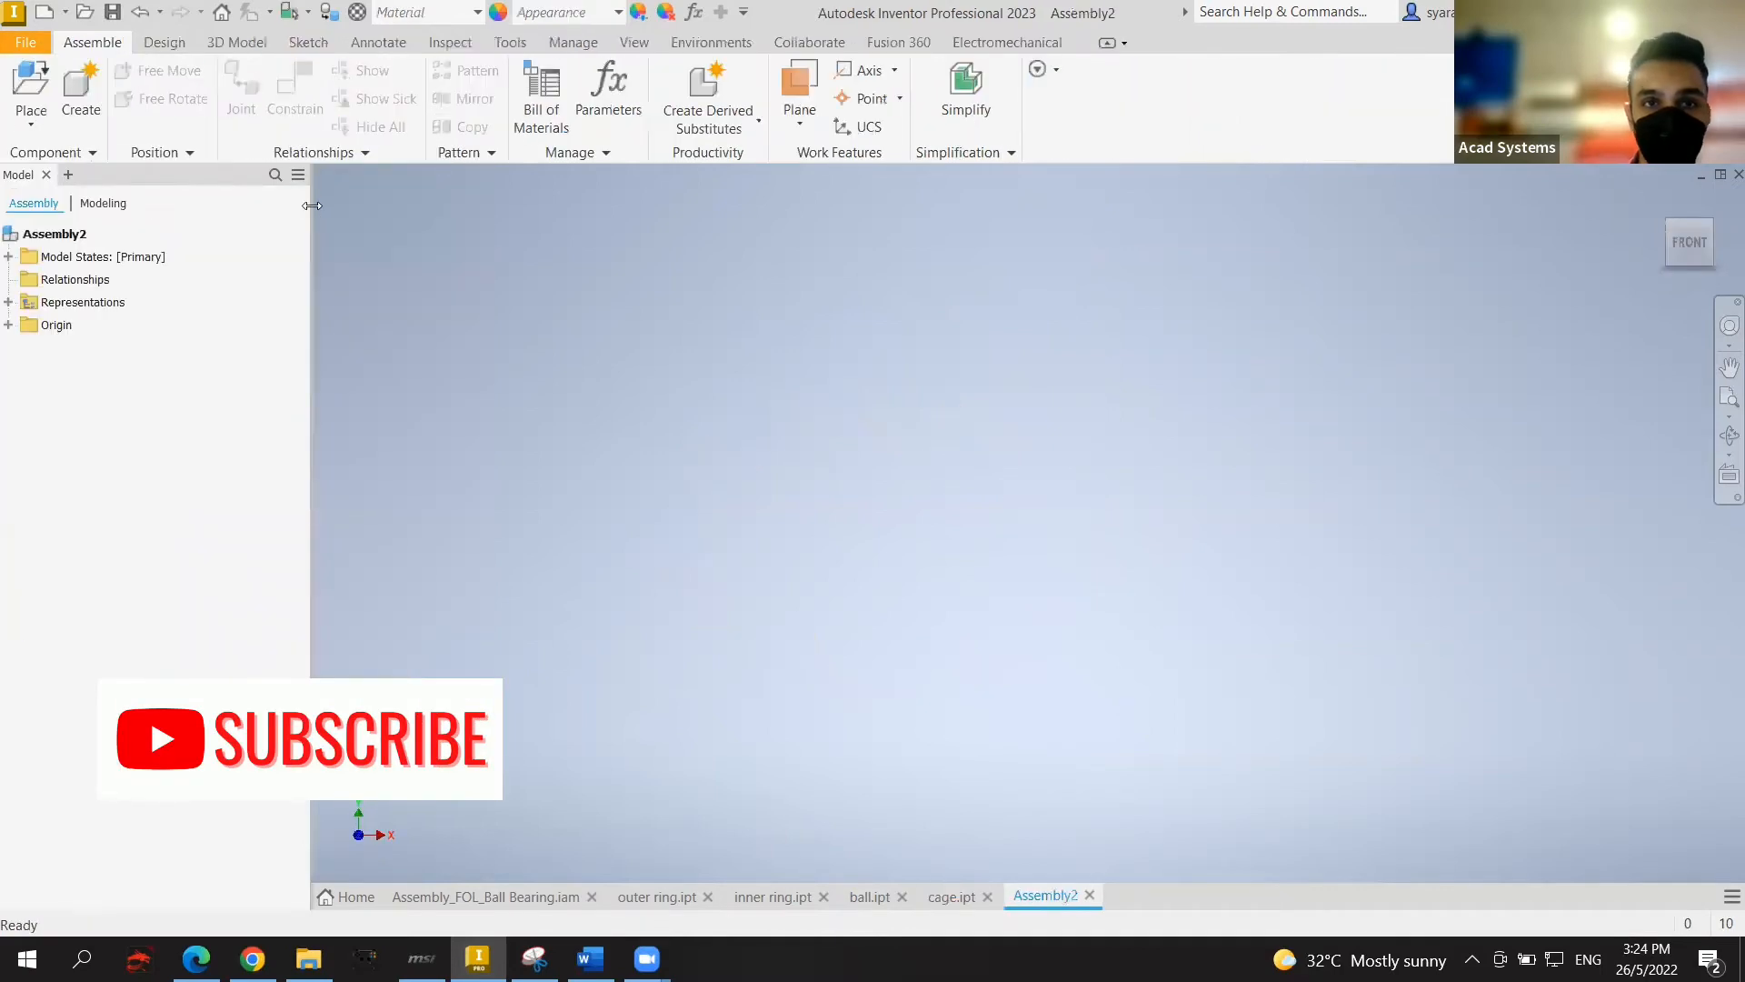
# Step: Place the outer ring part into the assembly as its first component
pyautogui.click(30, 100)
pyautogui.scroll(-6, 754, 487)
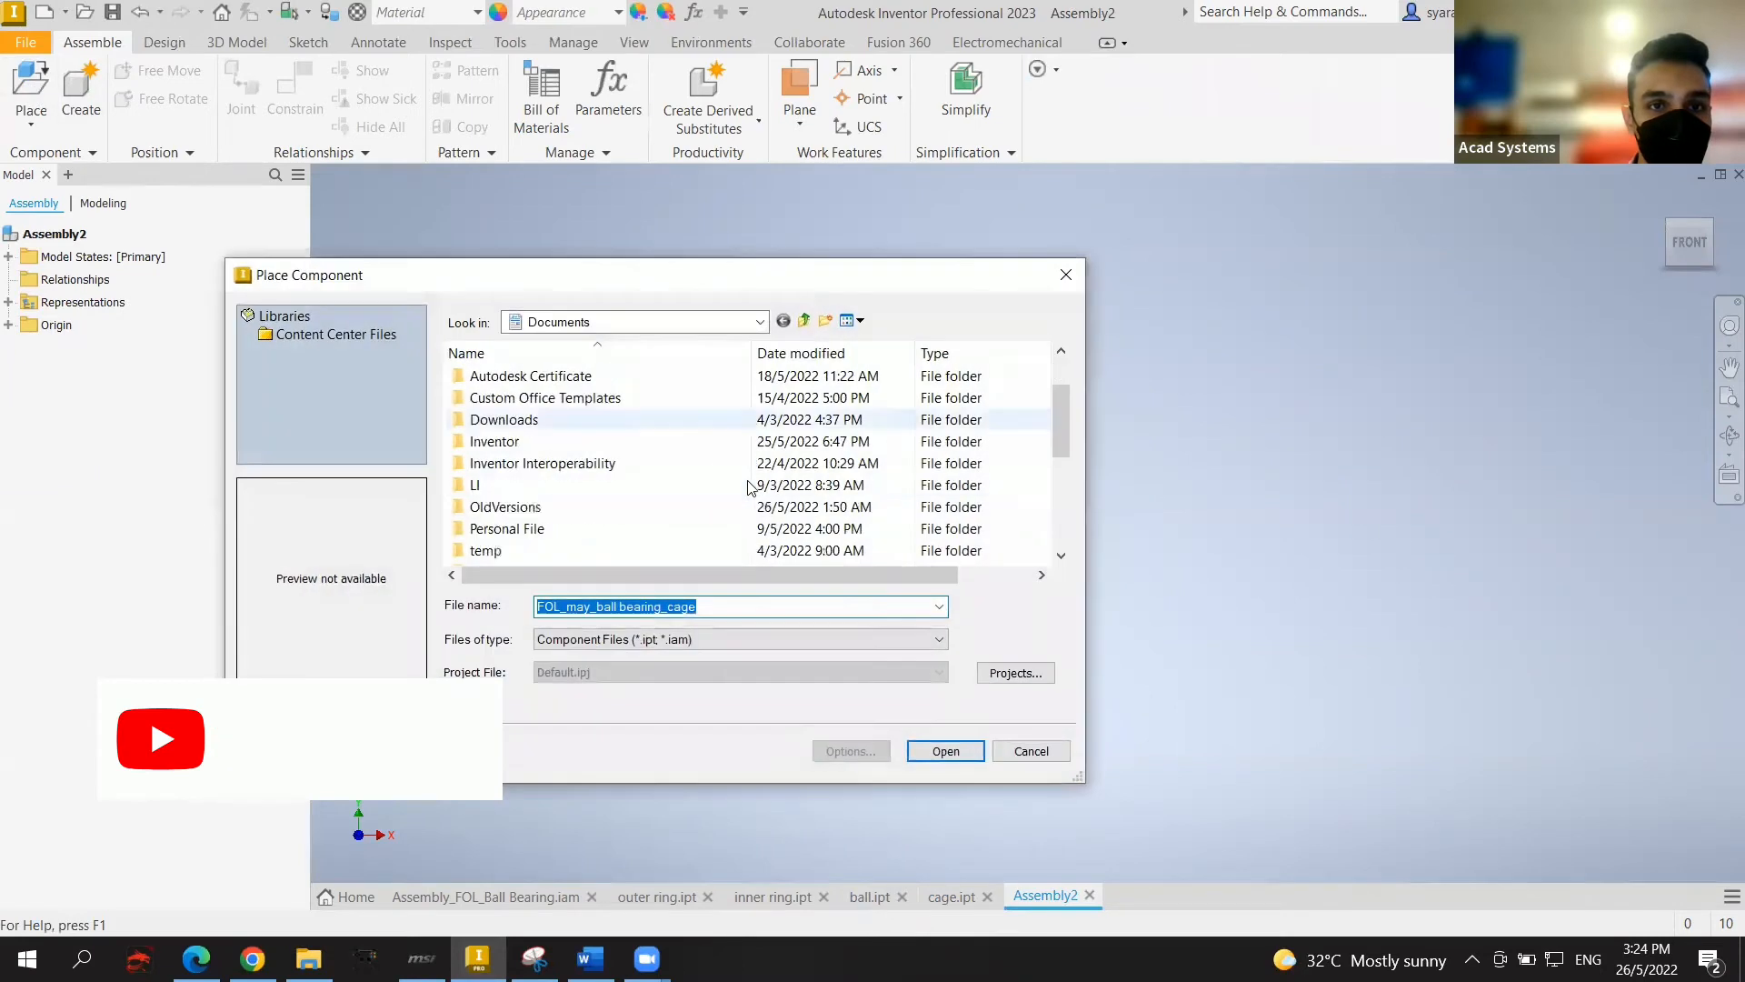
pyautogui.scroll(1, 613, 460)
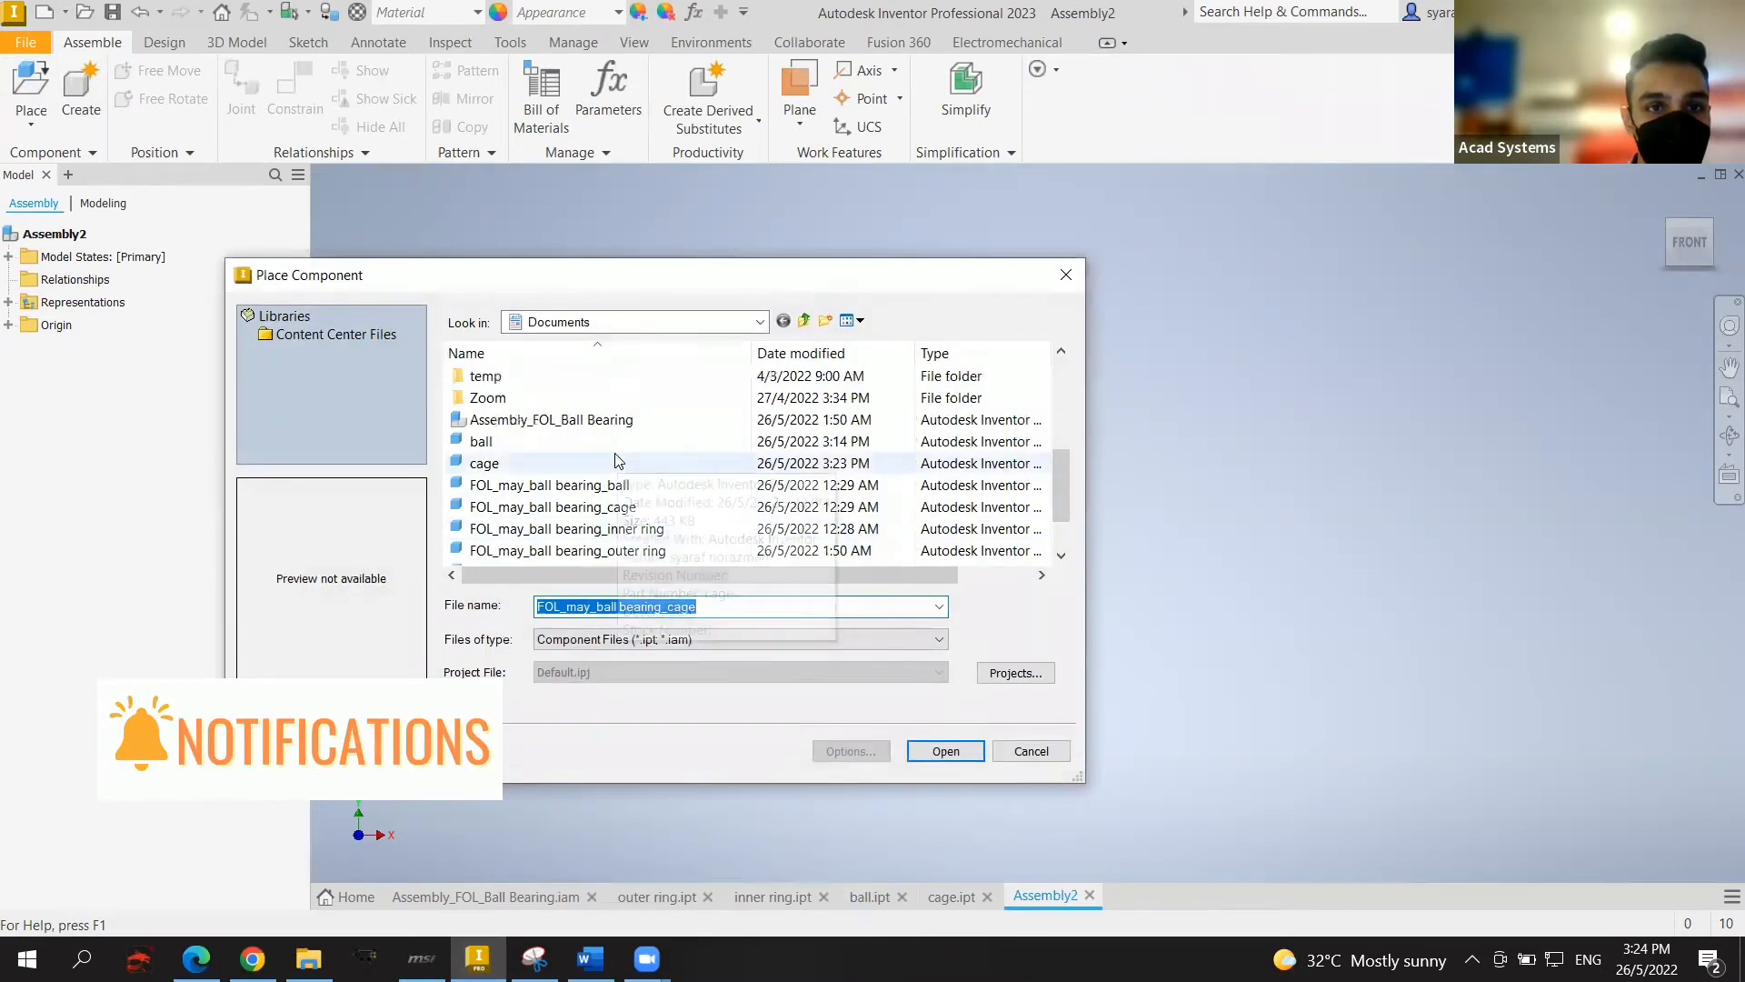
pyautogui.scroll(-1, 637, 447)
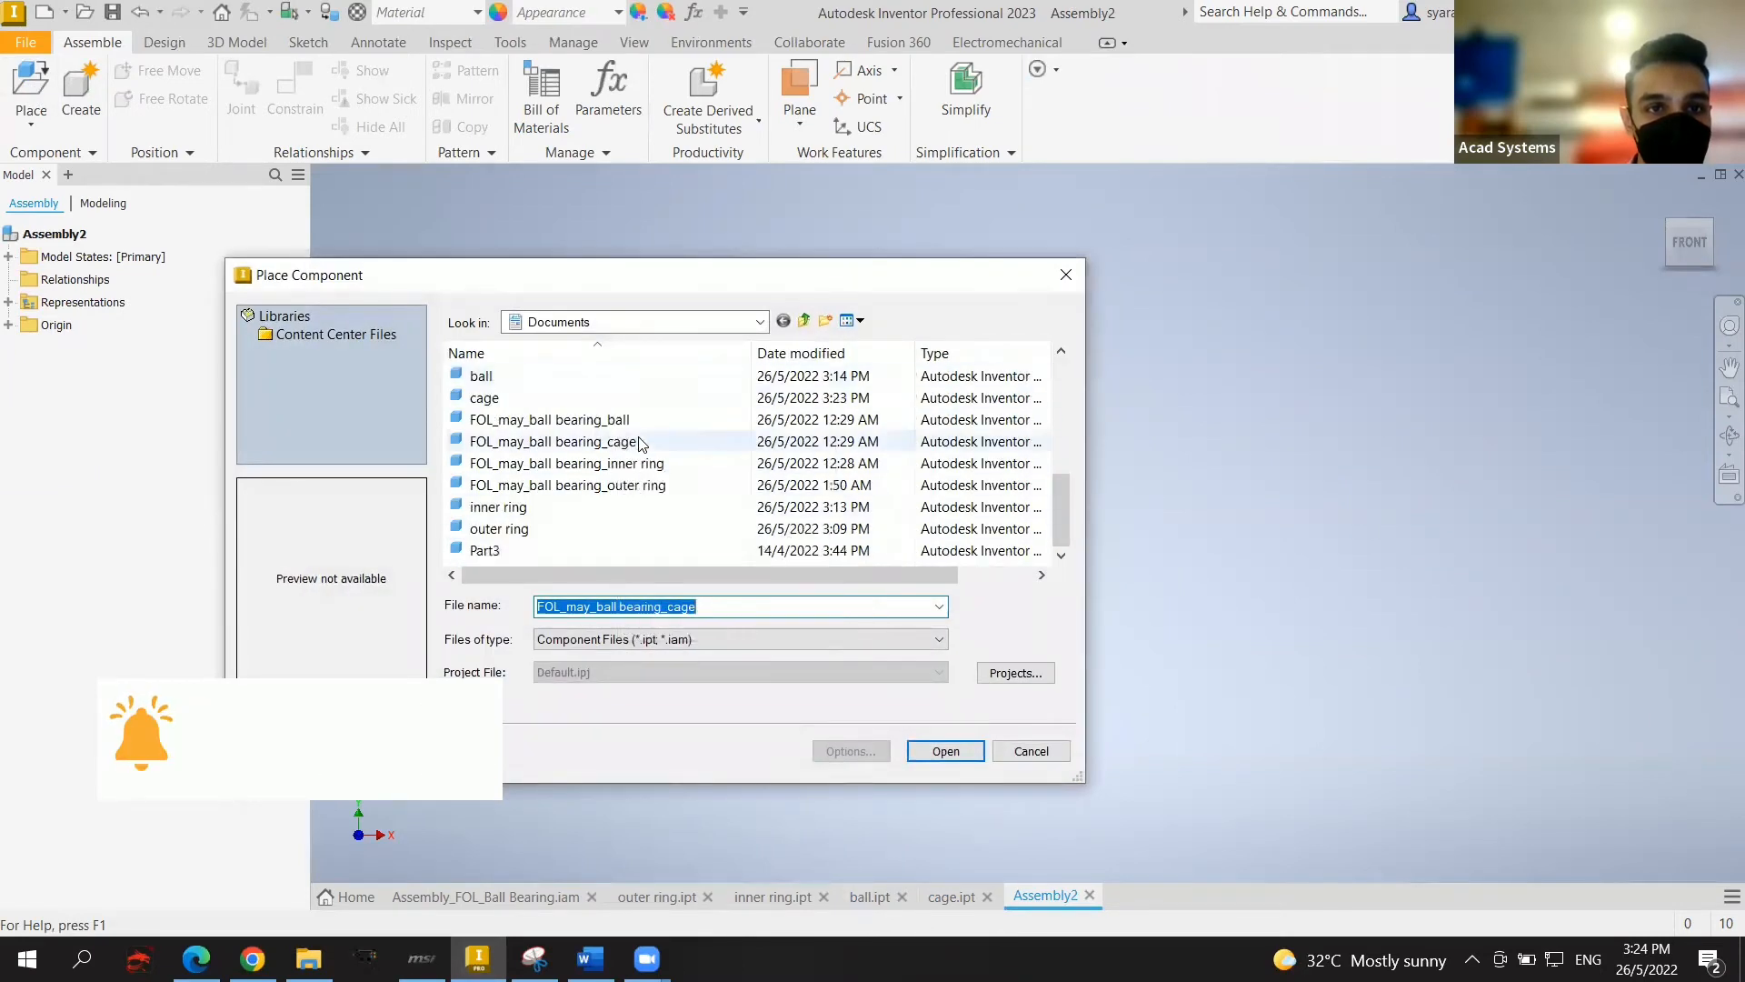
pyautogui.click(641, 527)
pyautogui.click(956, 753)
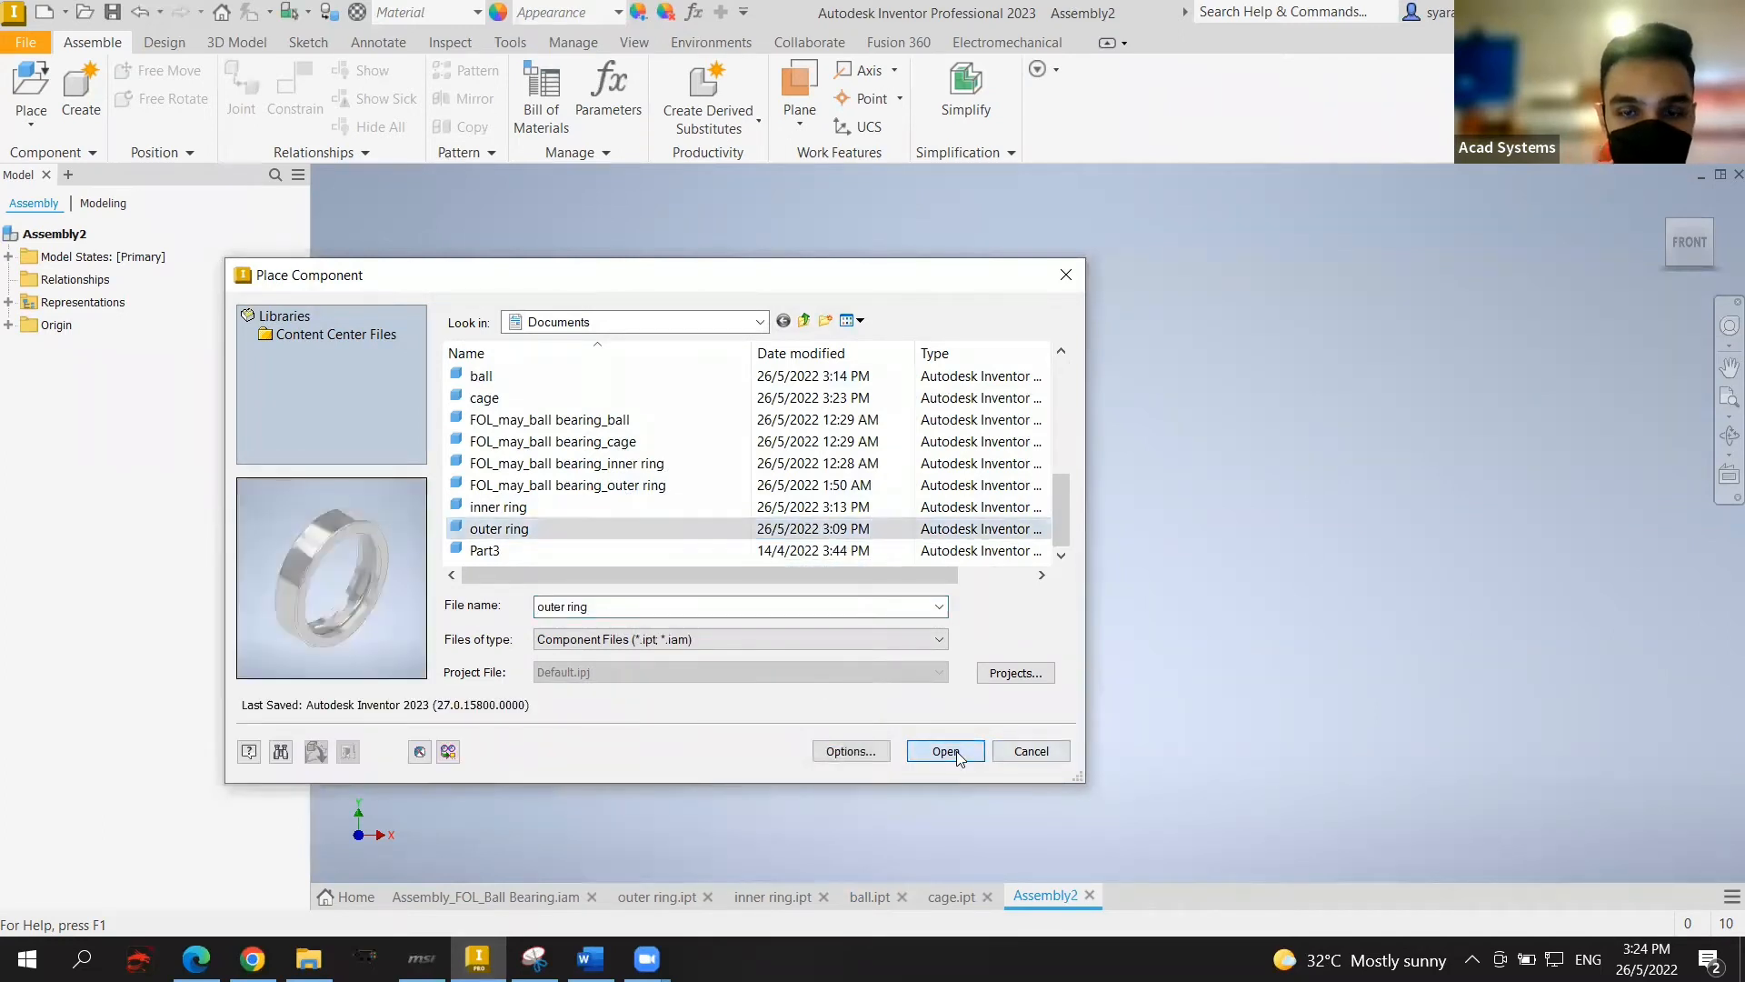
pyautogui.click(956, 637)
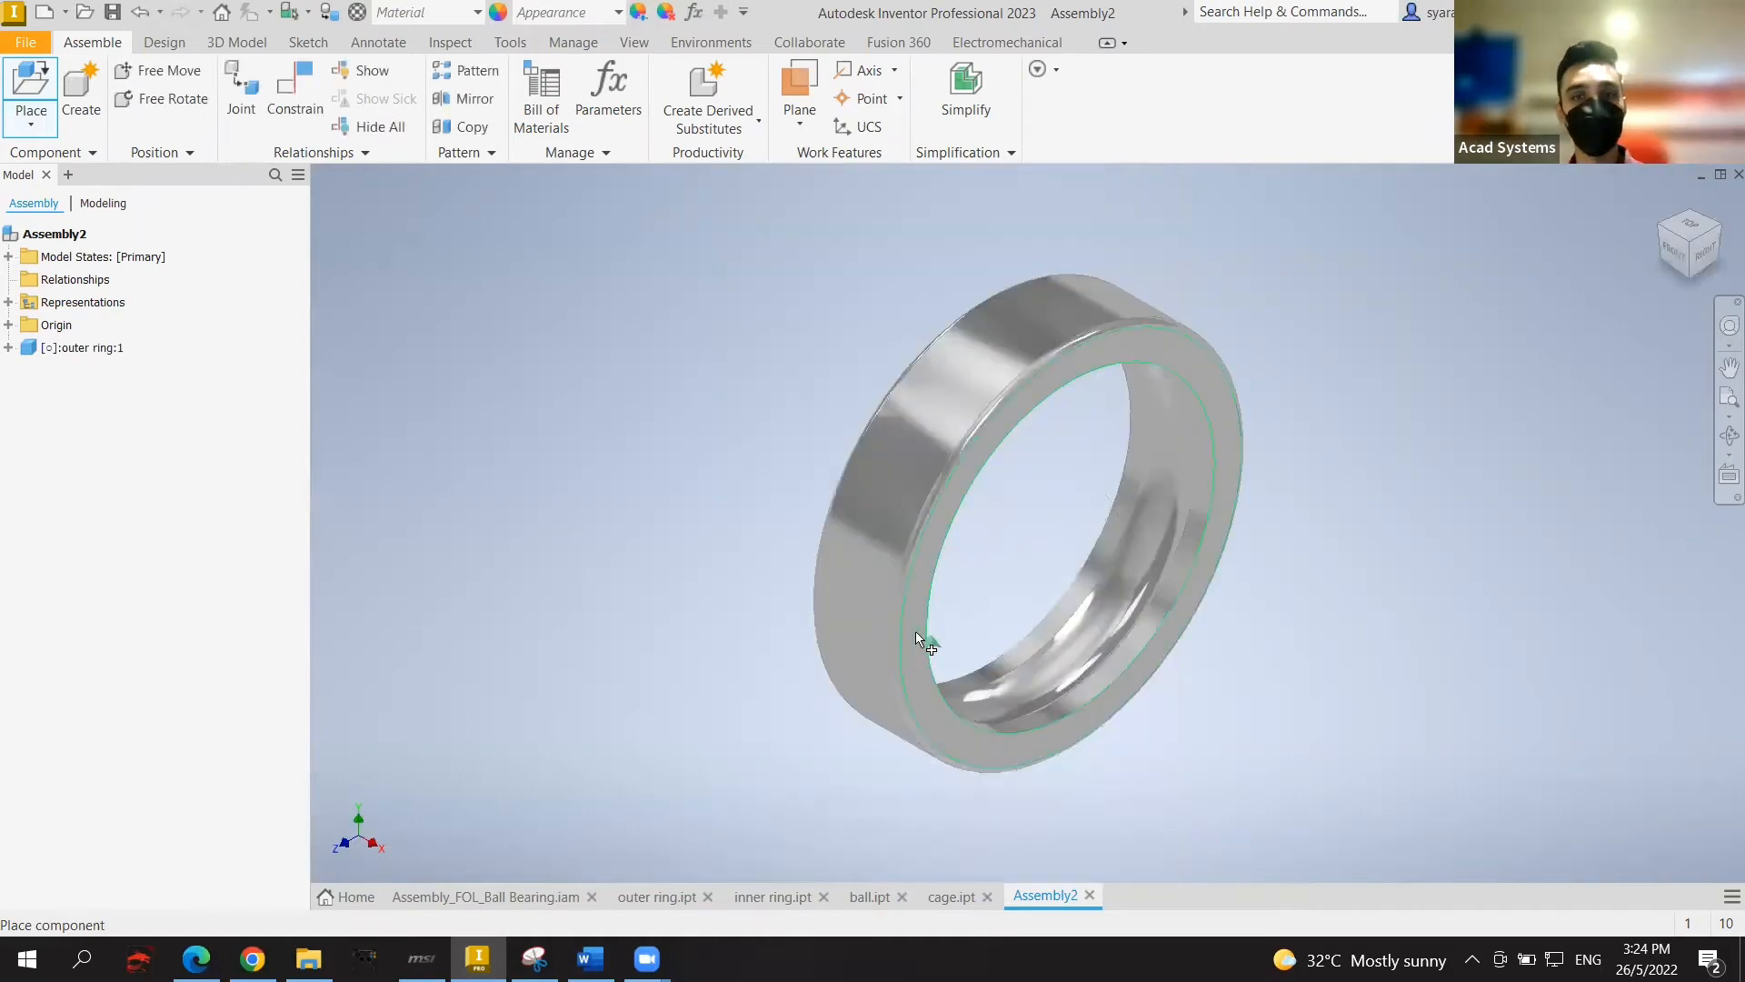
# Step: Ground the outer ring in Assembly2 so it stays fixed in place
pyautogui.press('Escape')
pyautogui.click(918, 633)
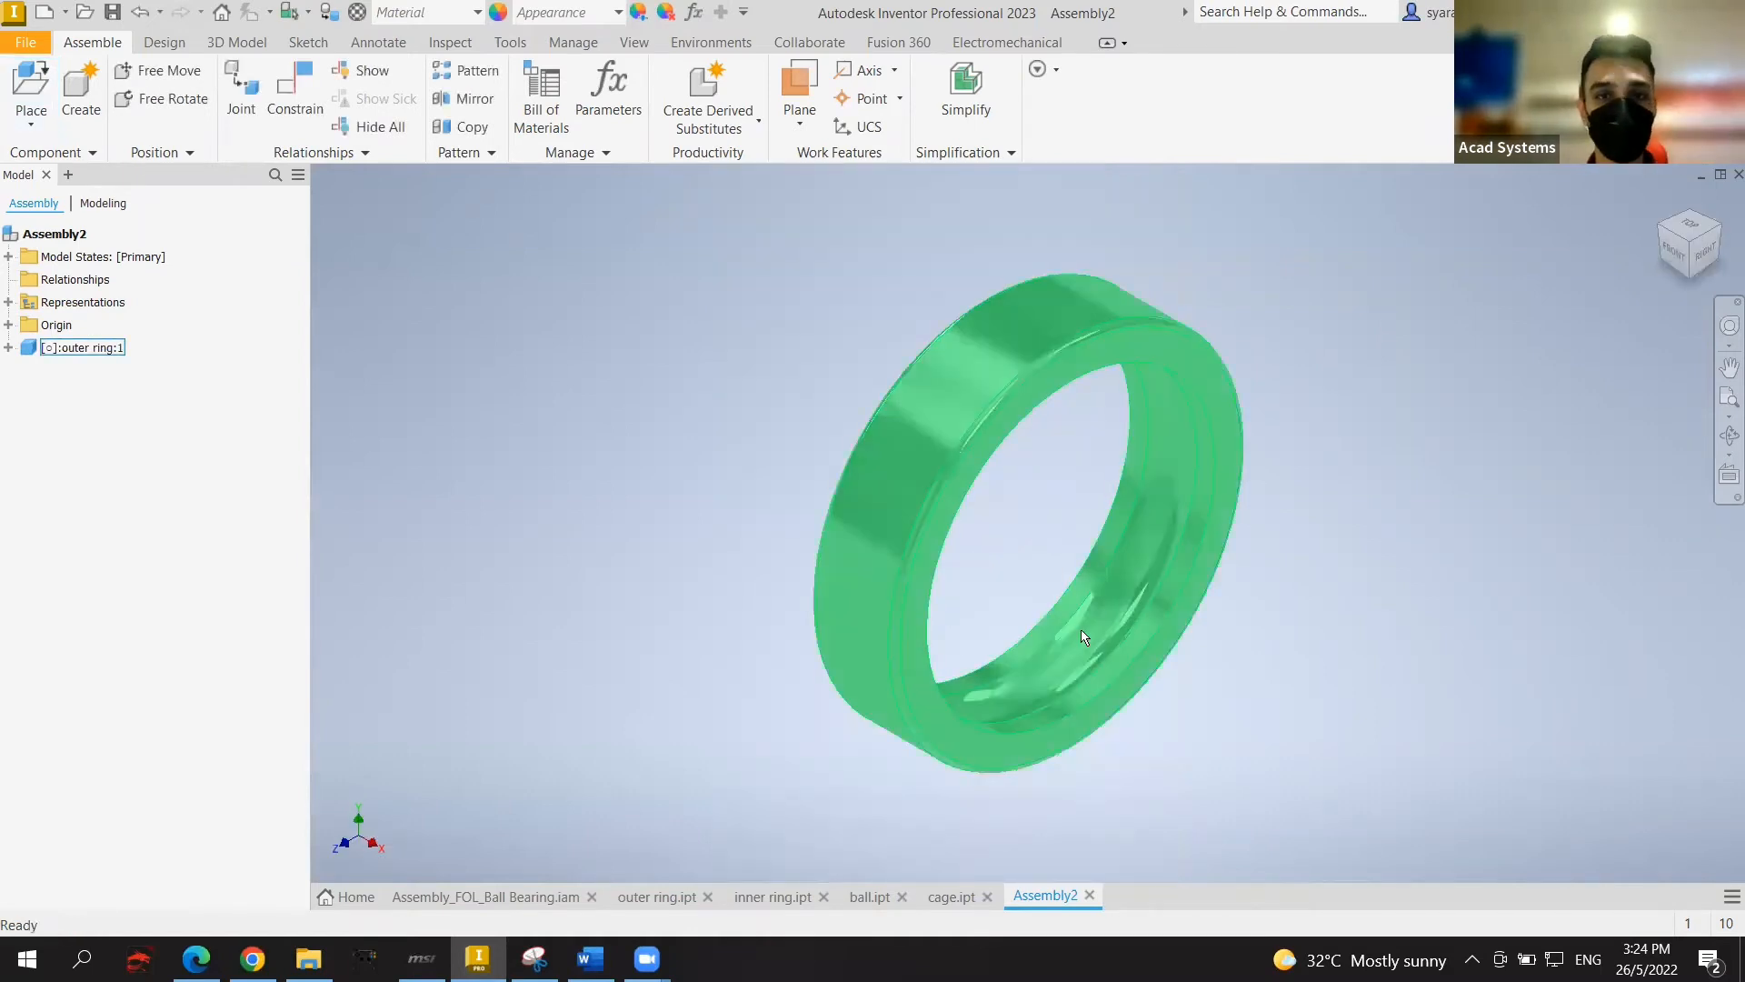
pyautogui.rightClick(906, 572)
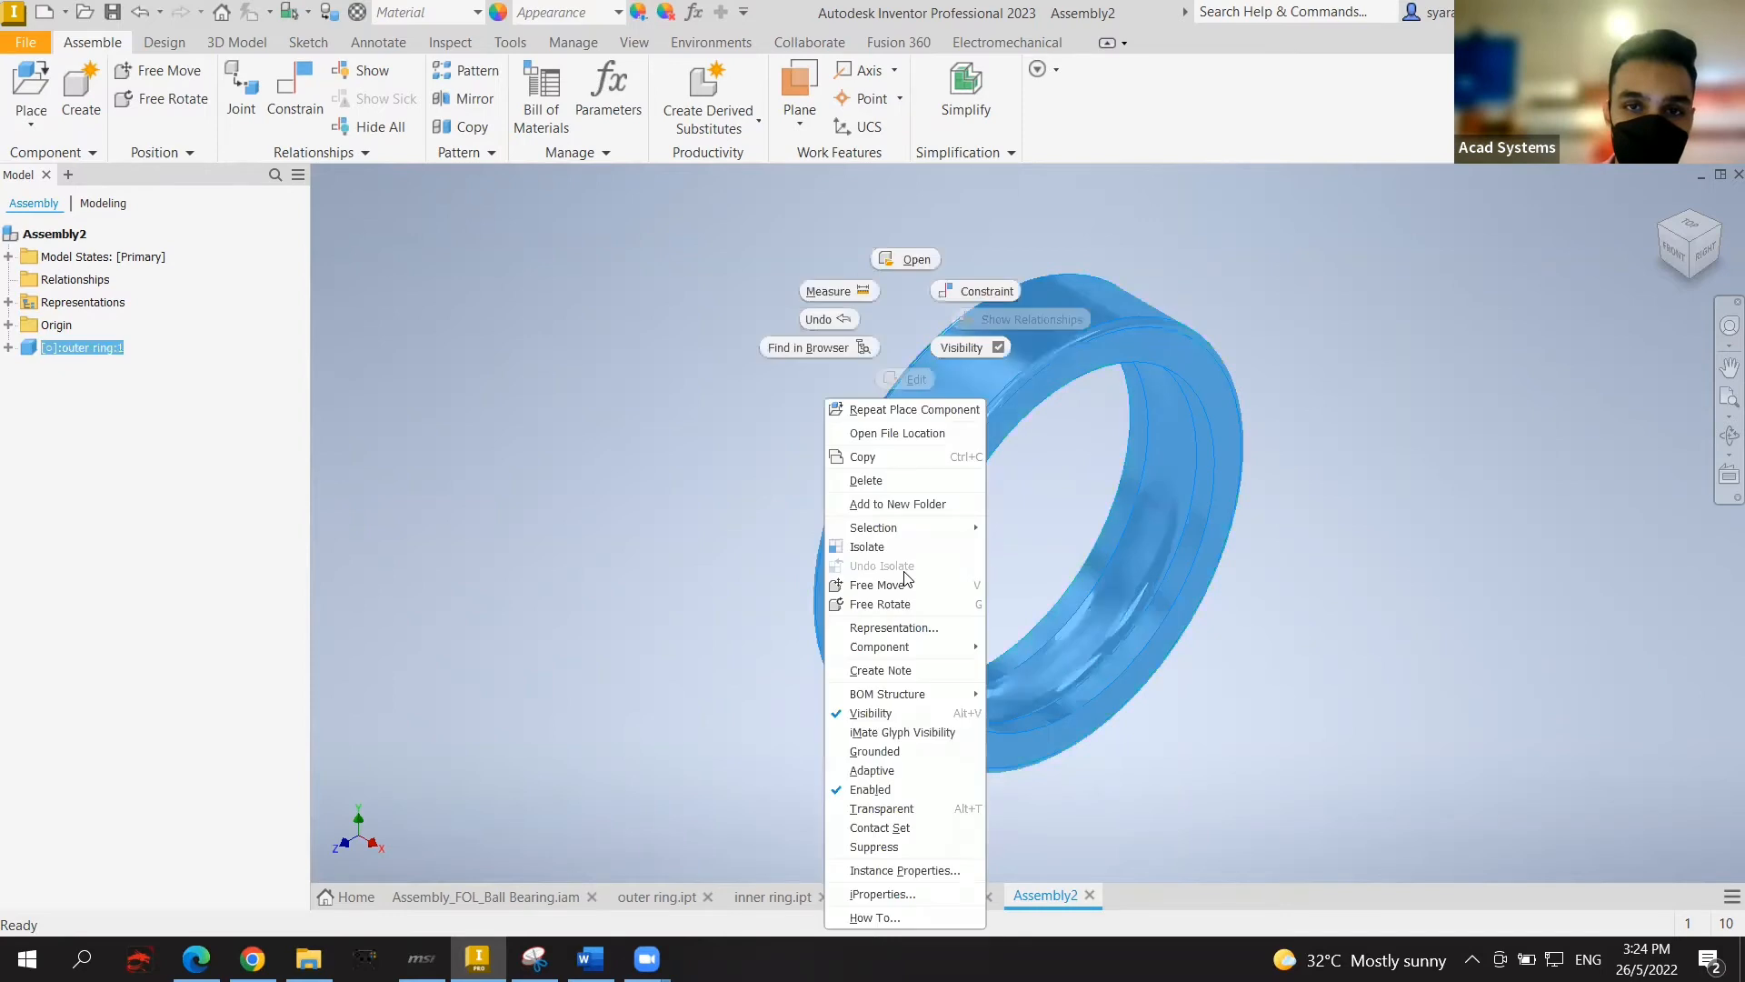
pyautogui.click(919, 749)
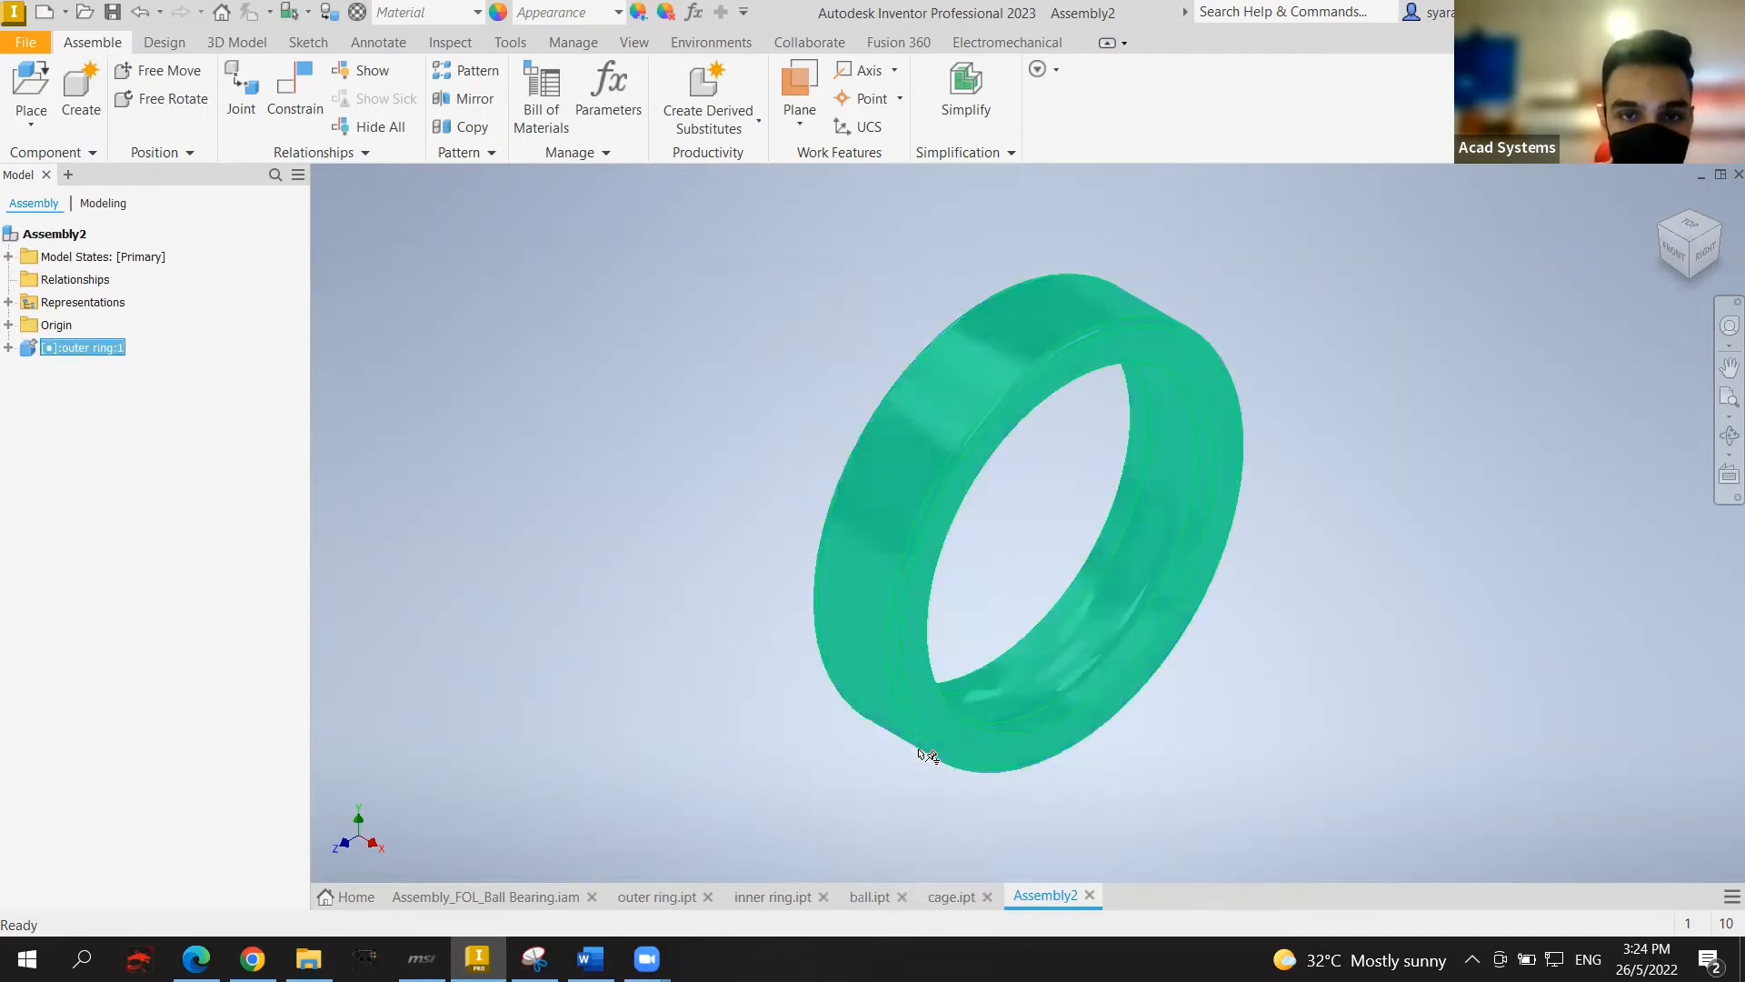
pyautogui.click(1287, 680)
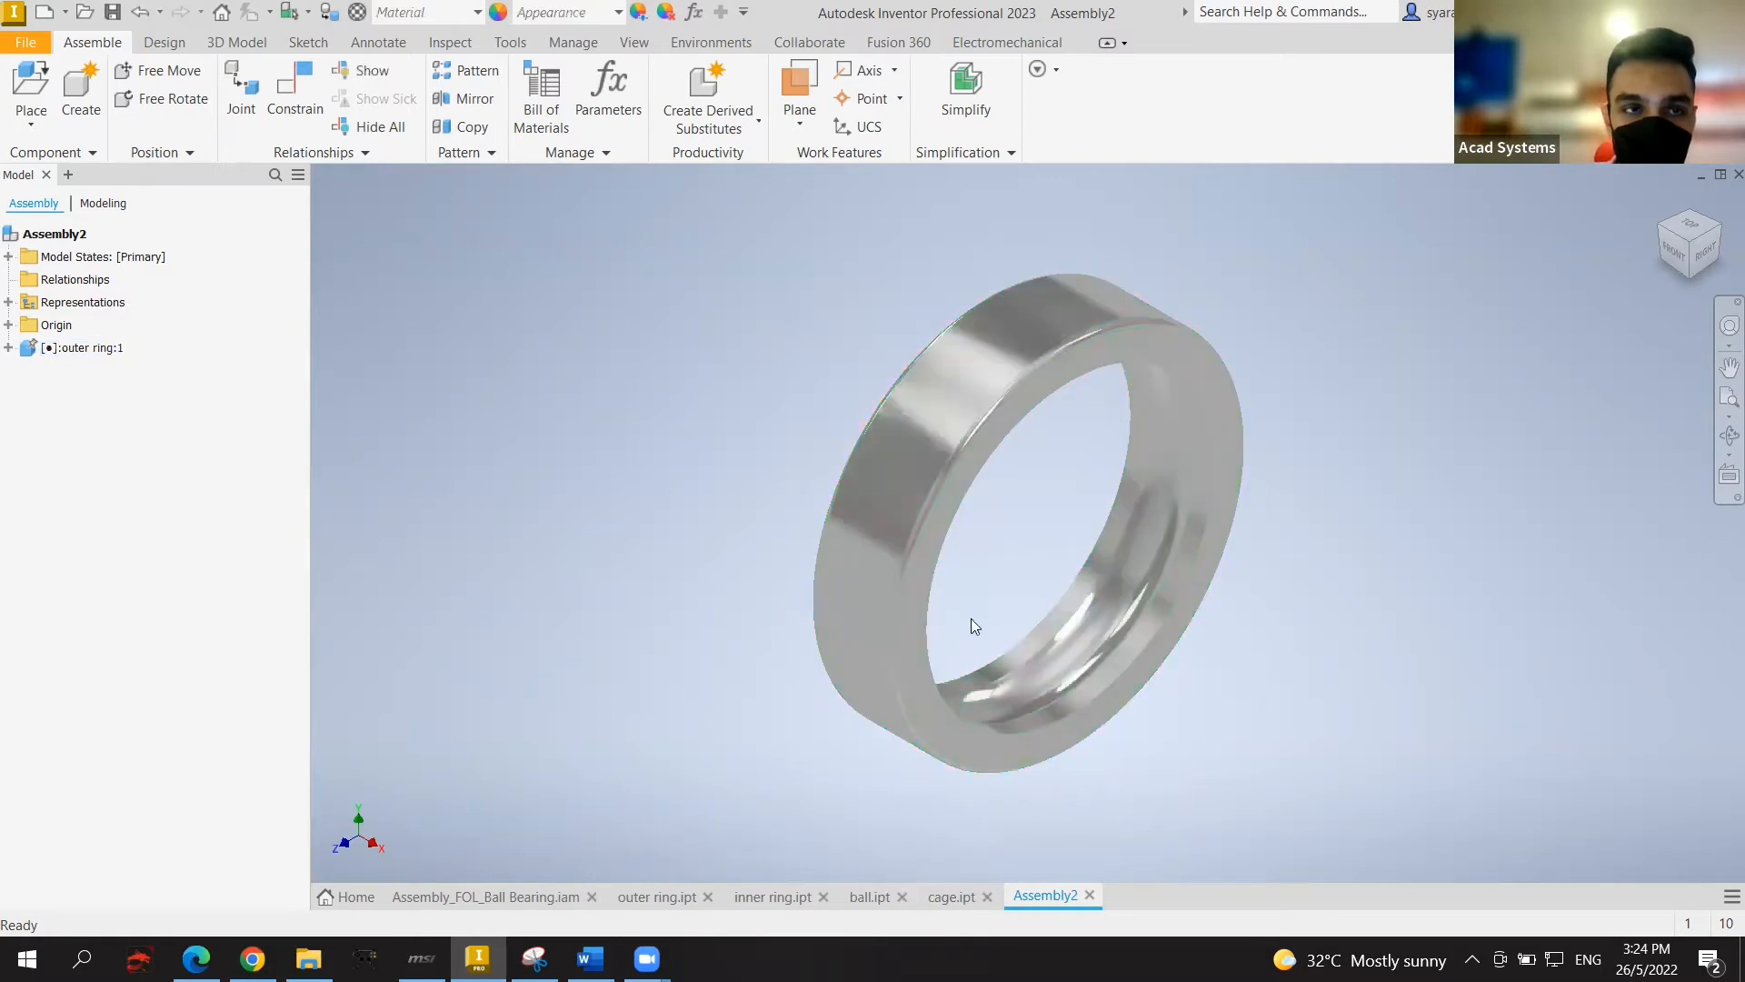
pyautogui.click(950, 447)
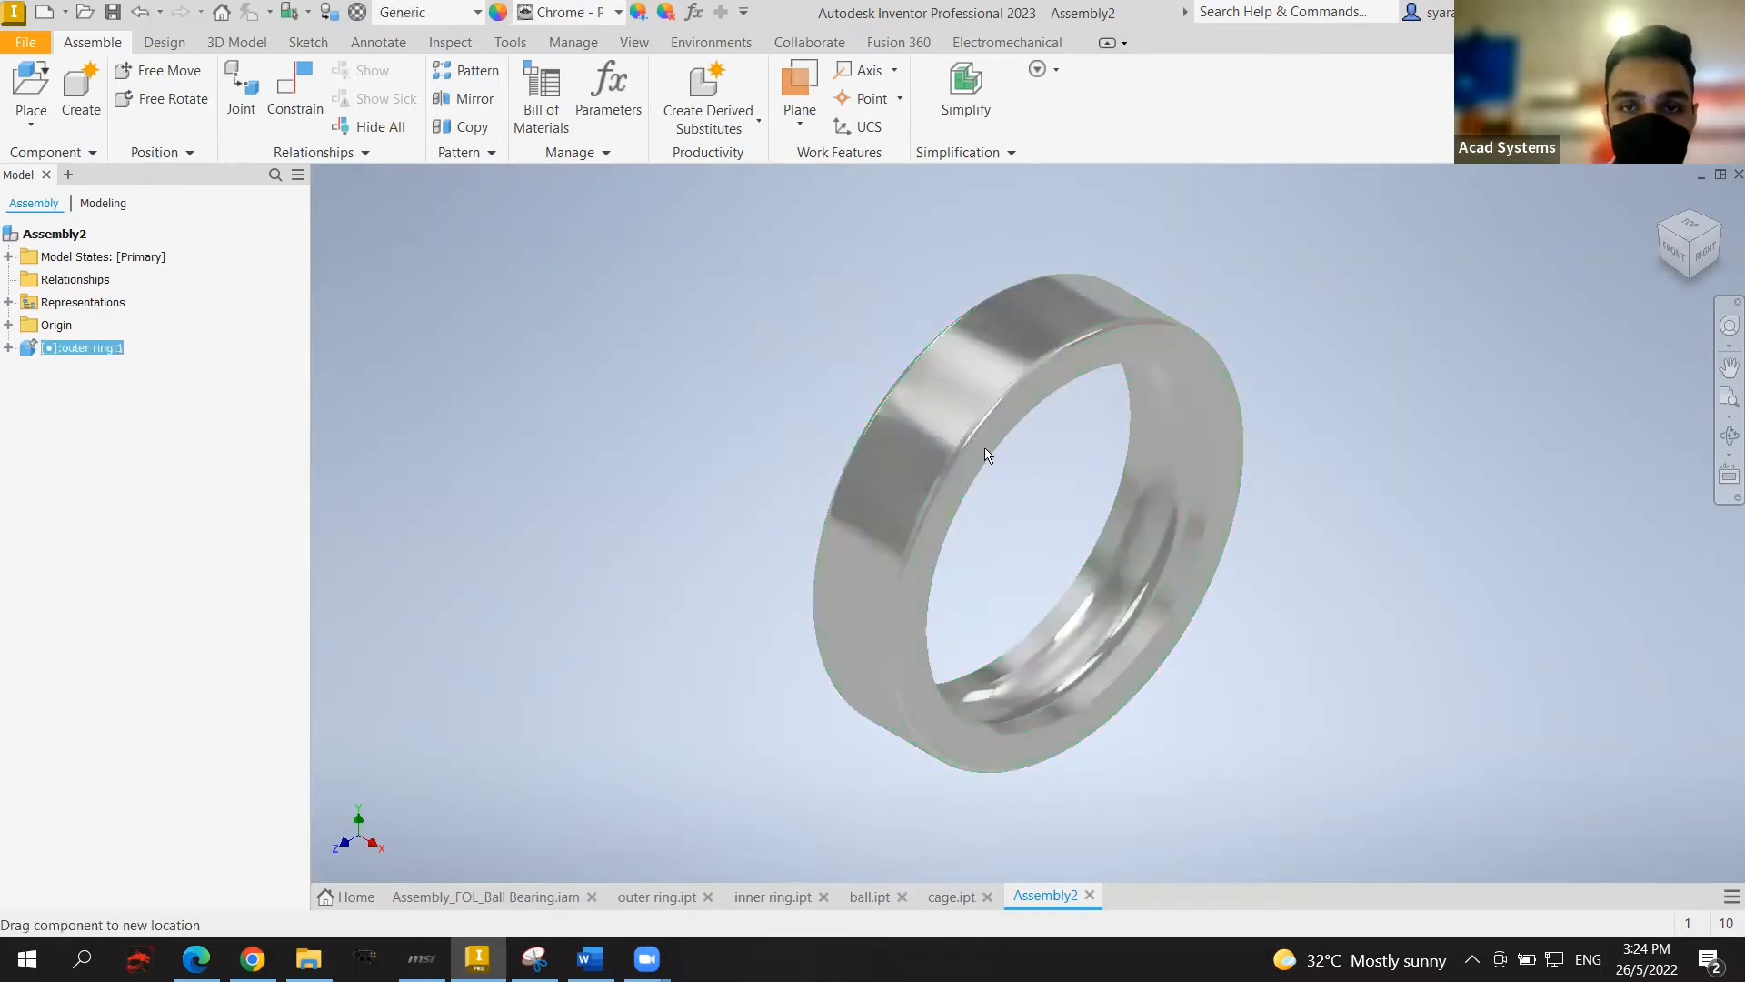
pyautogui.click(1266, 475)
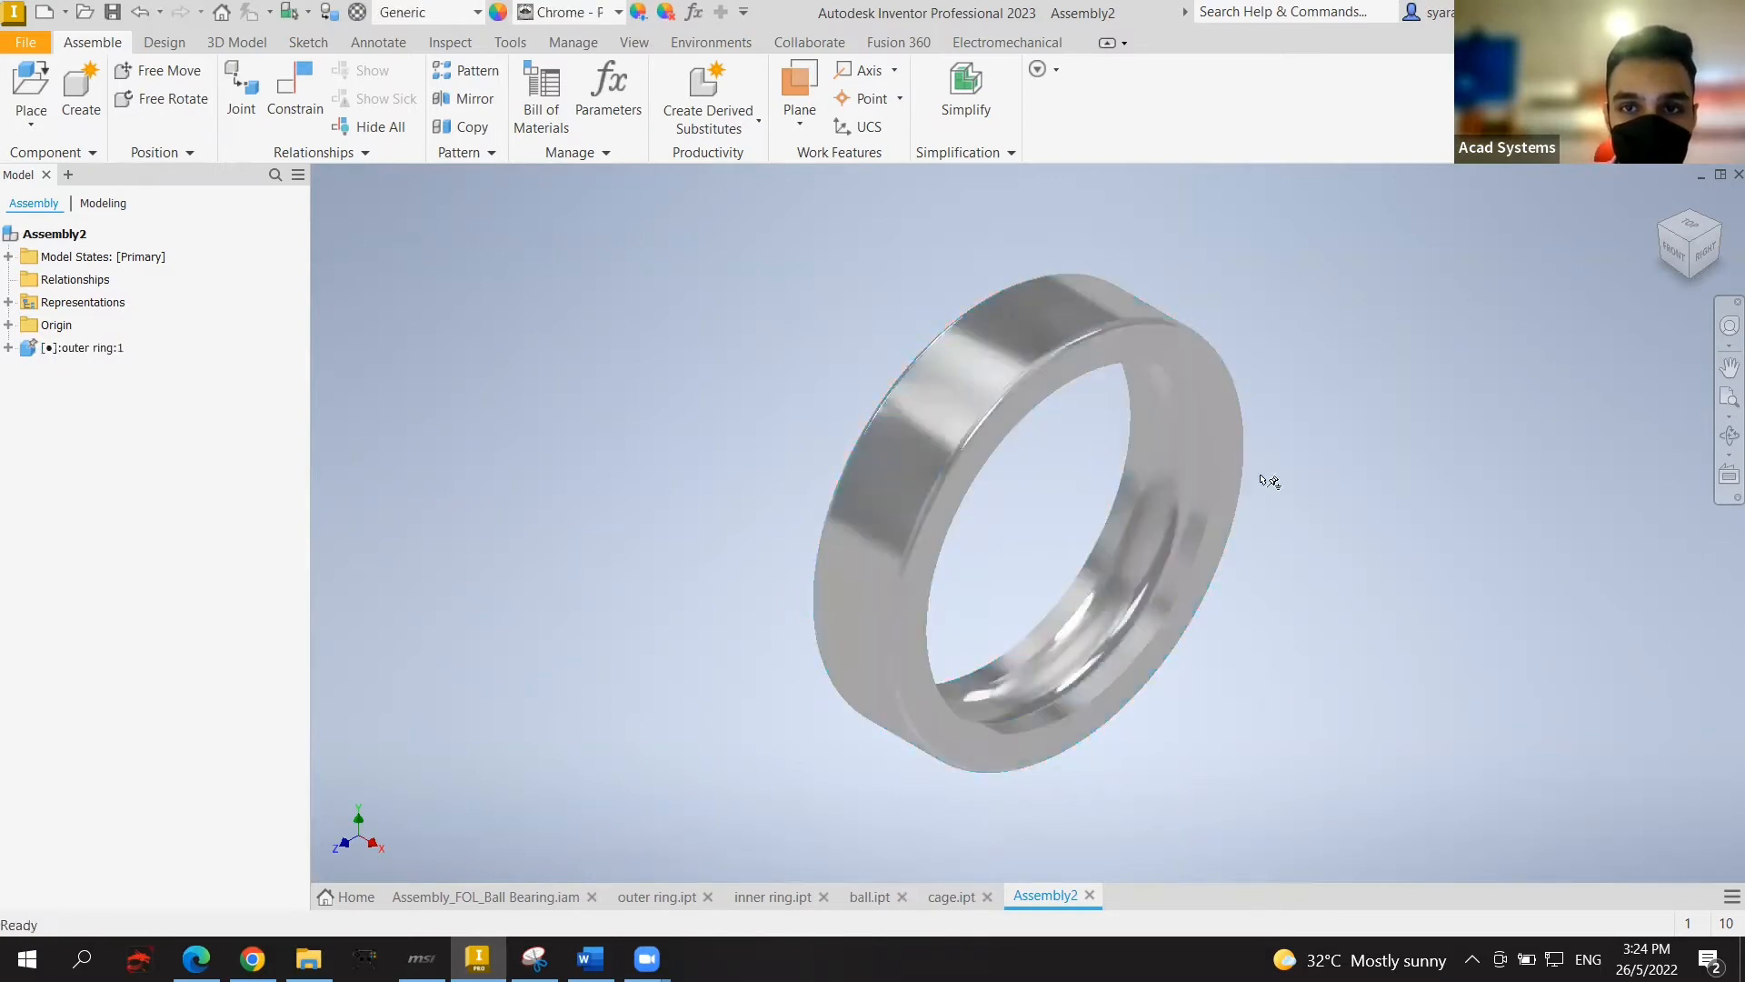
pyautogui.click(960, 441)
pyautogui.click(1631, 598)
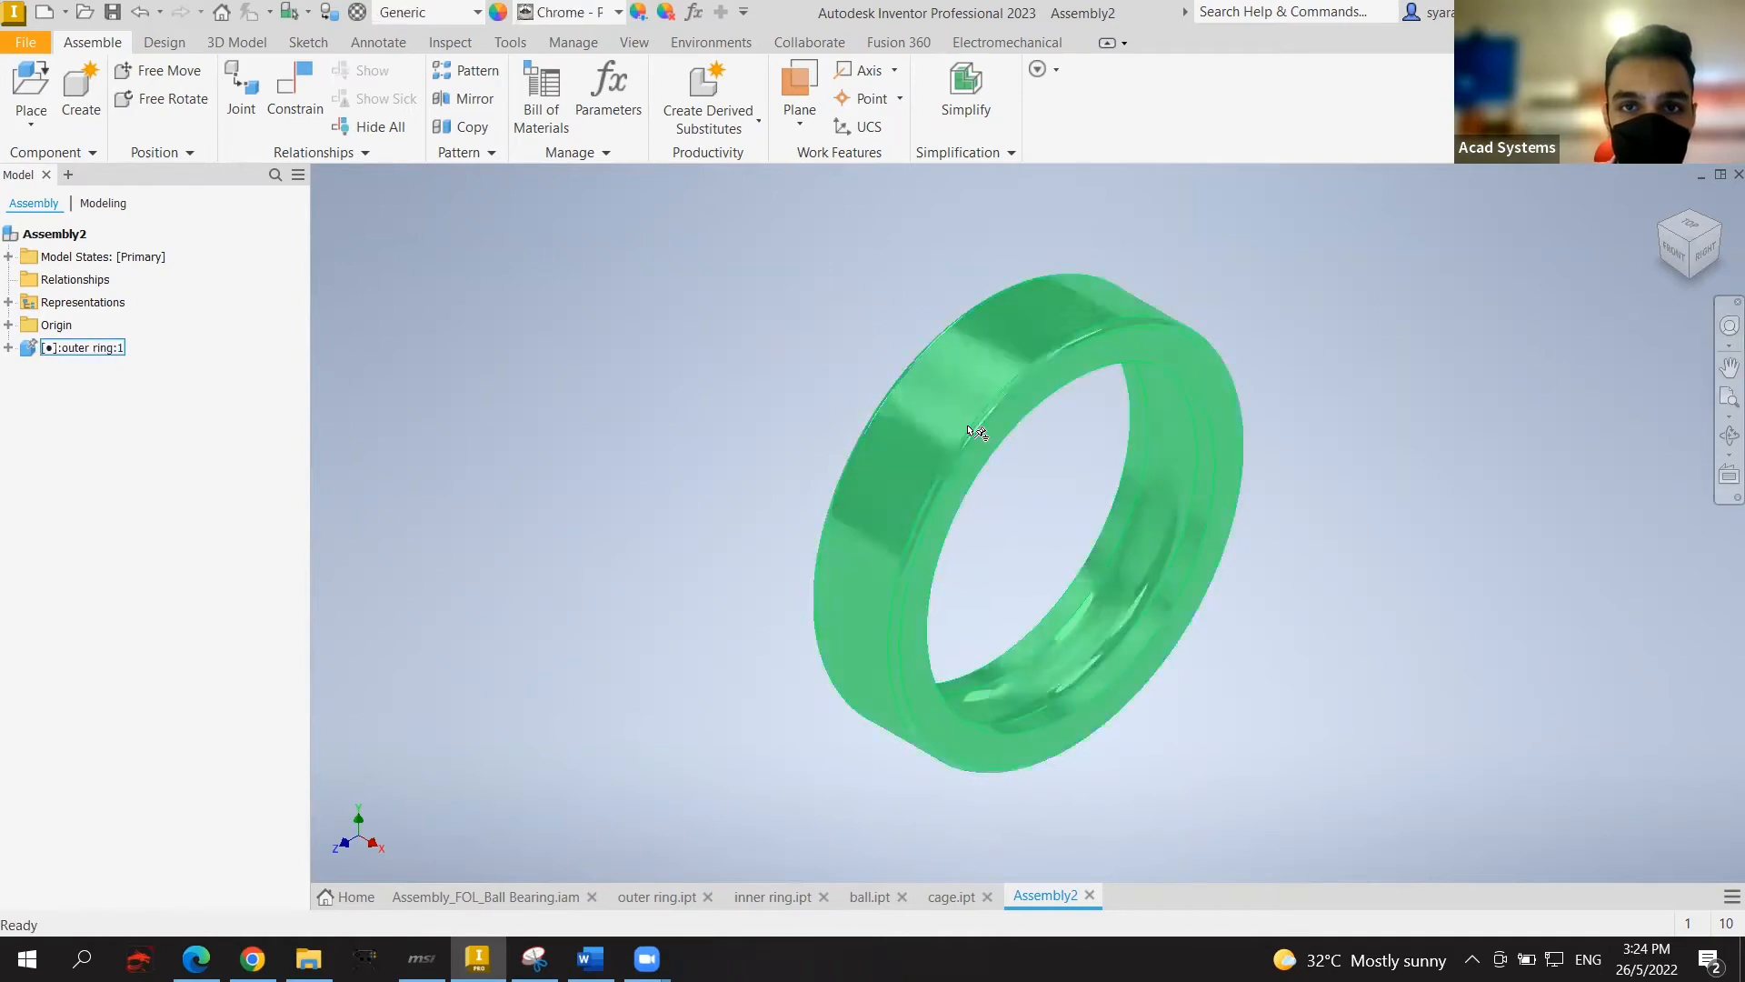
pyautogui.click(991, 399)
pyautogui.click(1713, 561)
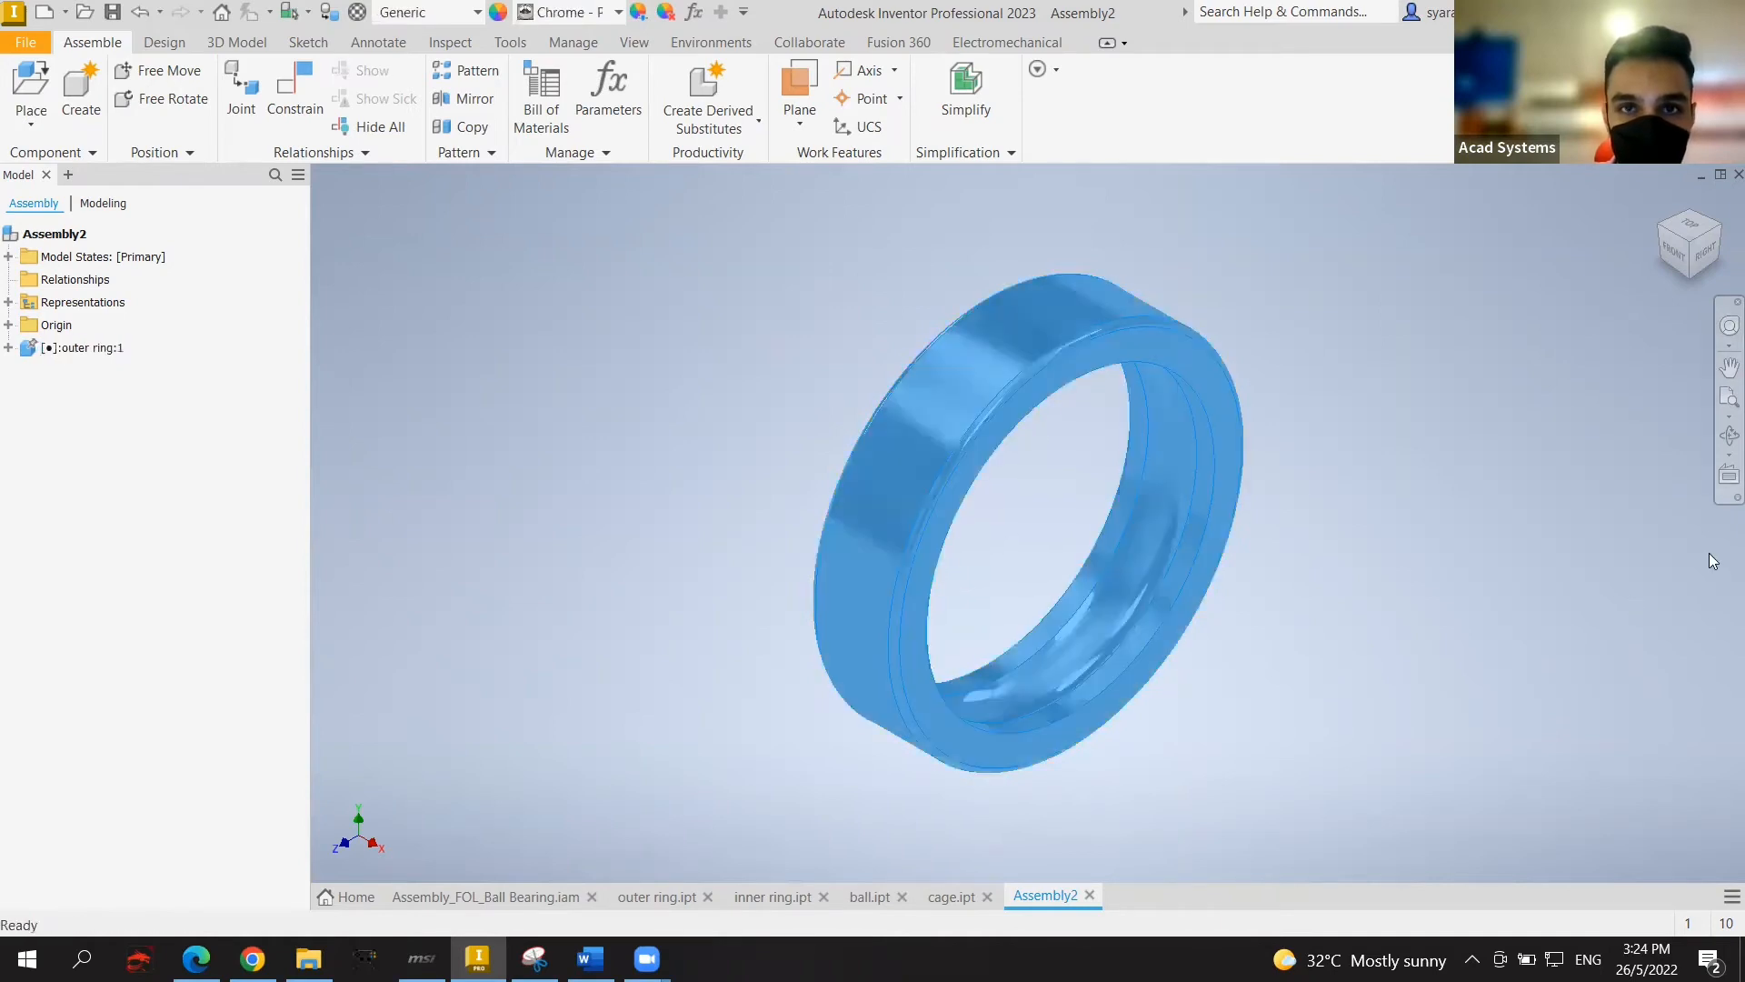
# Step: Place one copy of the inner ring part beside the outer ring
pyautogui.click(32, 115)
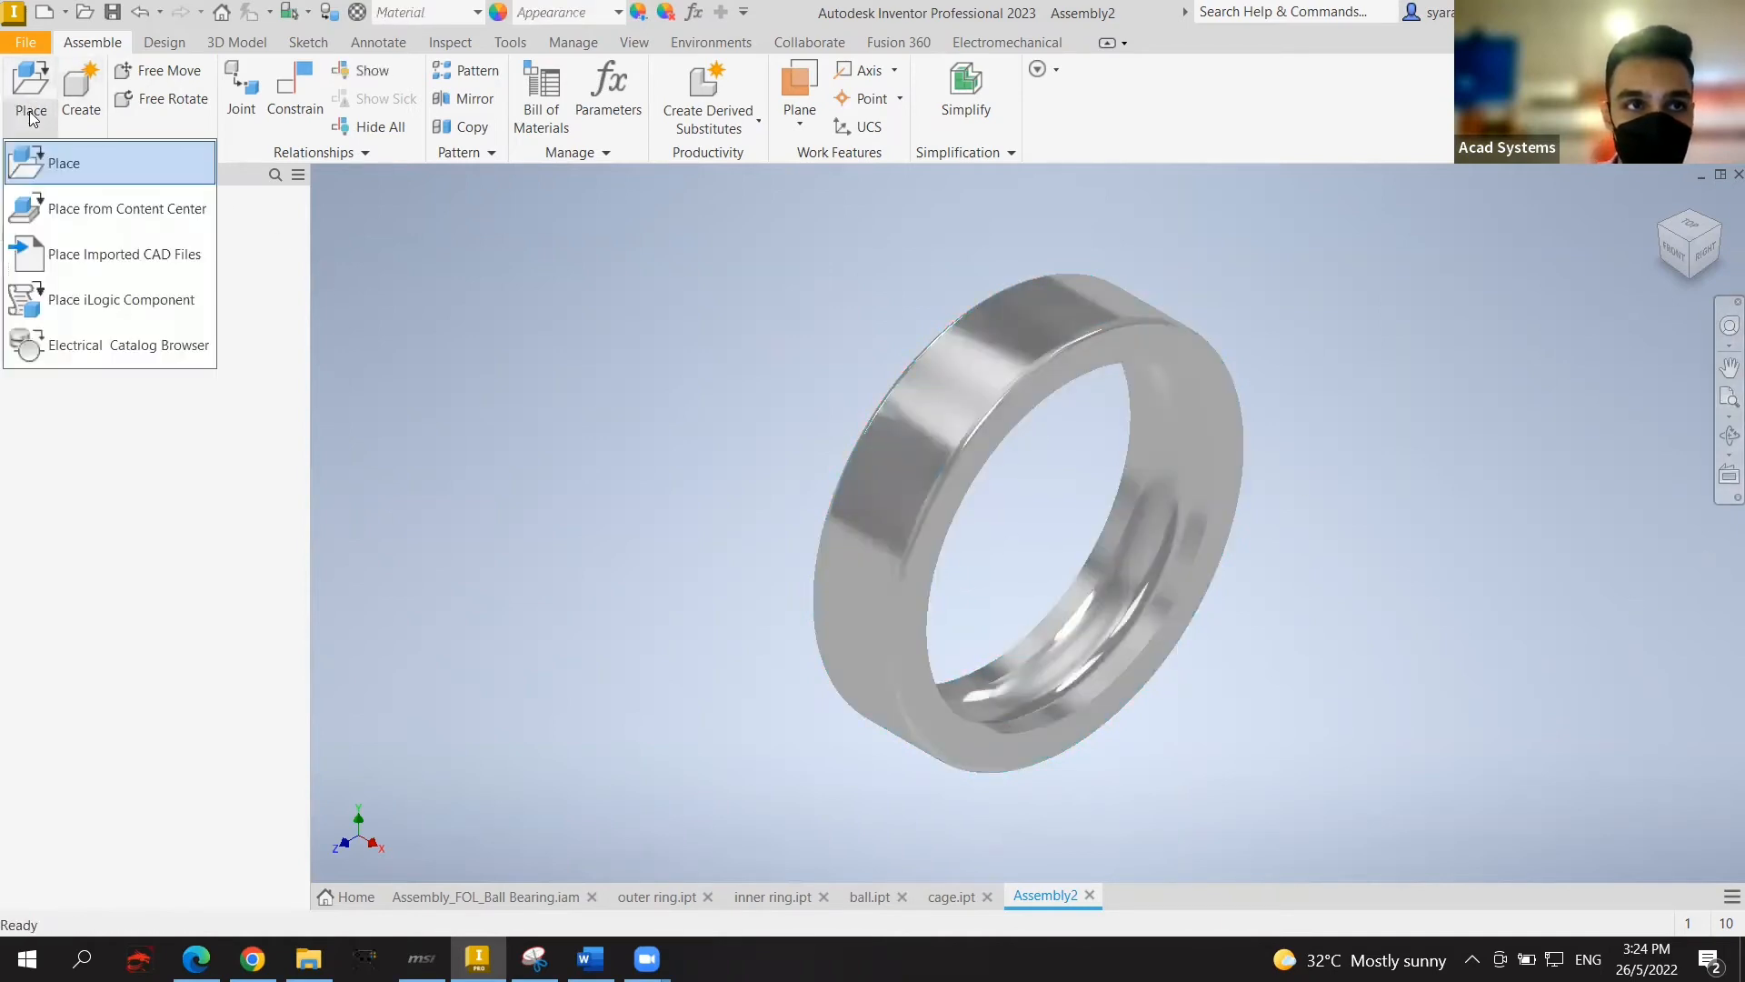
pyautogui.click(95, 172)
pyautogui.scroll(-5, 664, 551)
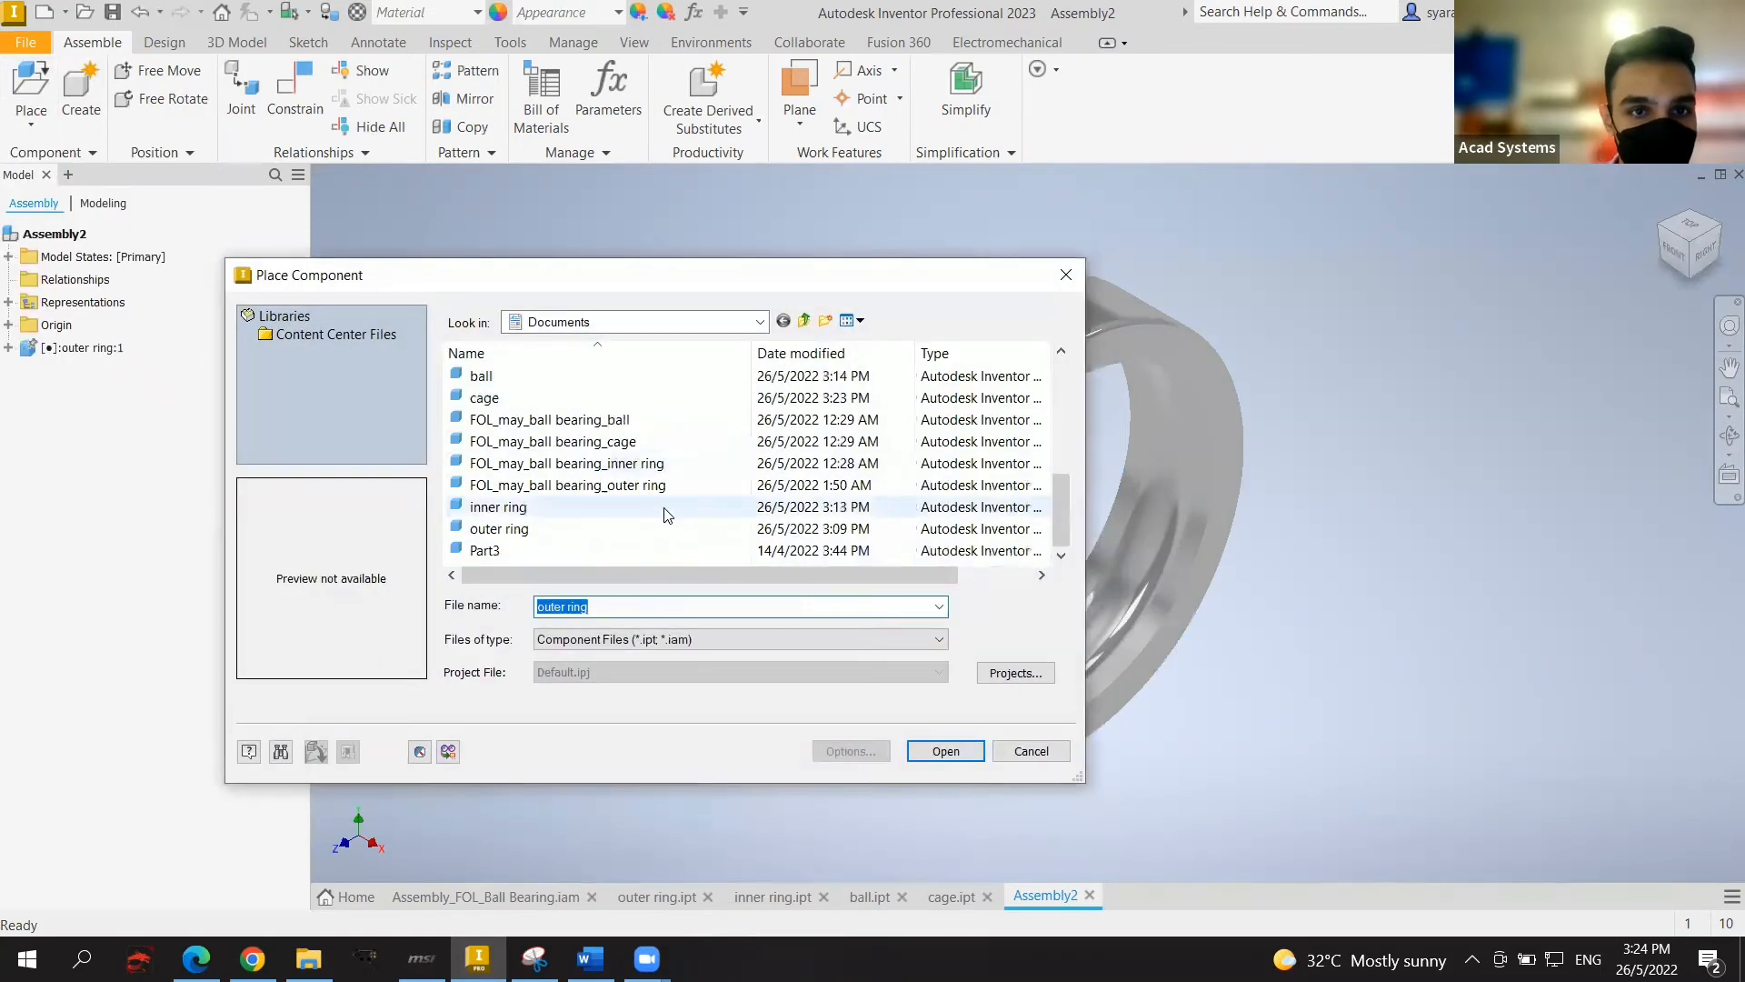
pyautogui.click(612, 507)
pyautogui.click(945, 751)
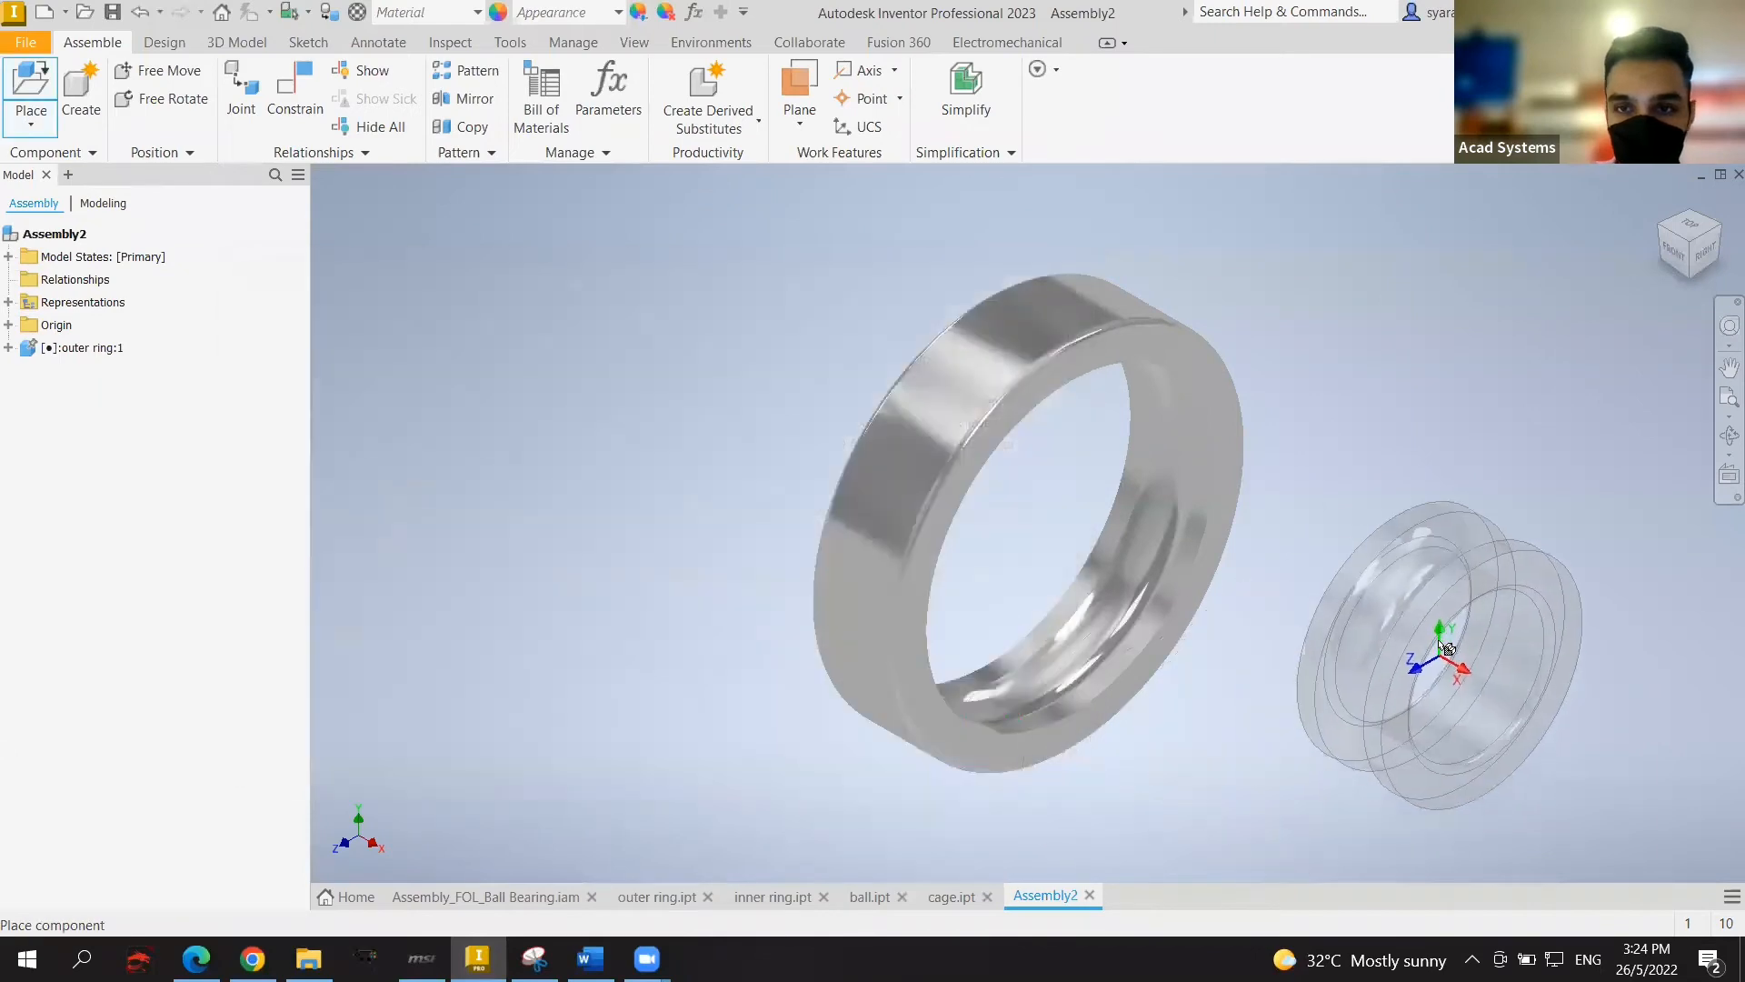
pyautogui.click(1466, 646)
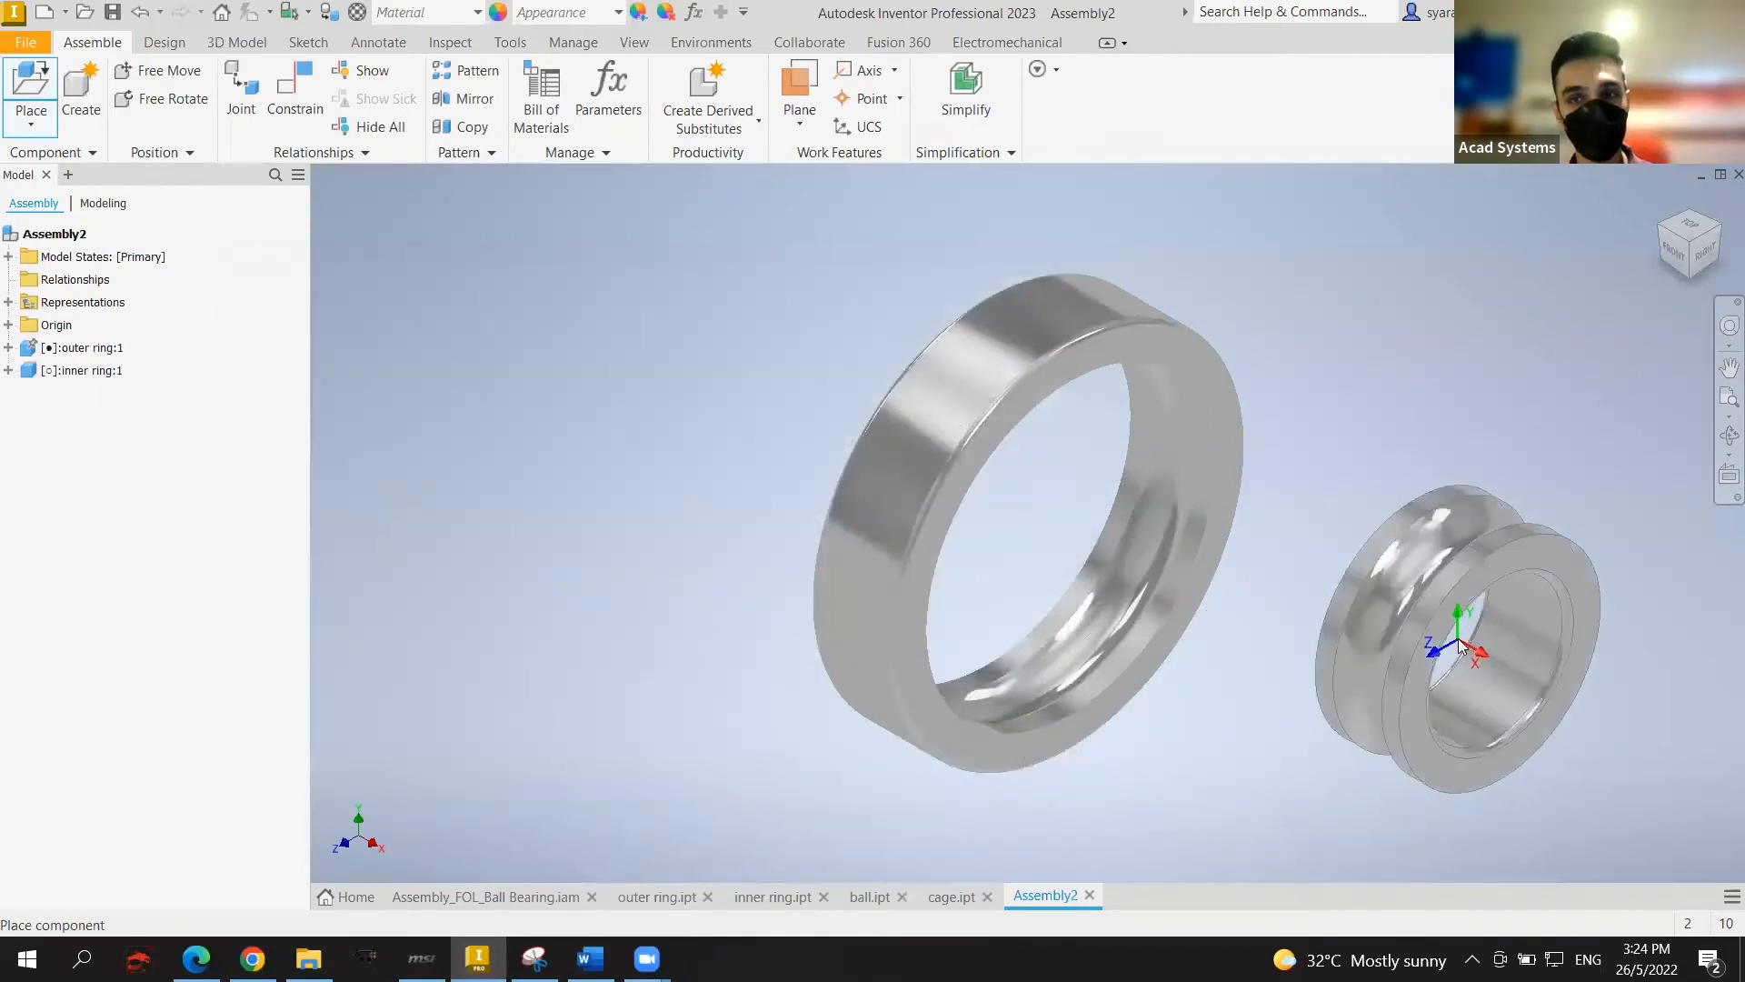
pyautogui.press('Escape')
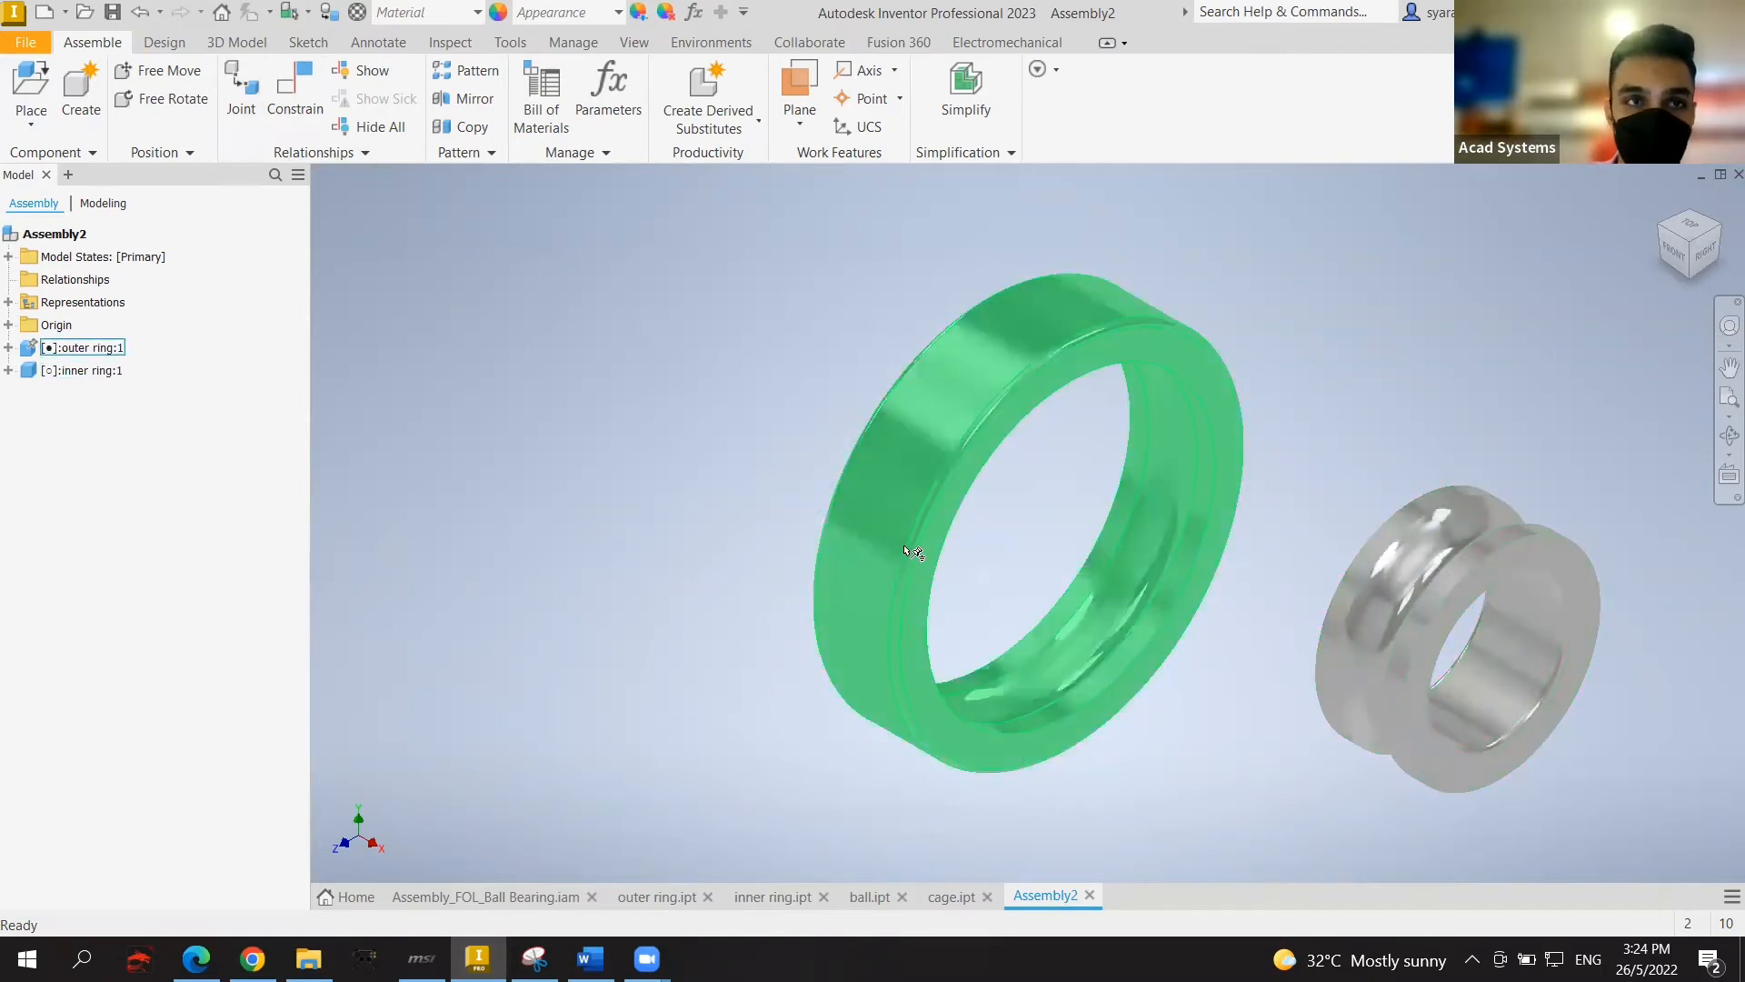
# Step: Join the inner ring's bore centre to the outer ring's centre with a Rotational joint
pyautogui.click(242, 91)
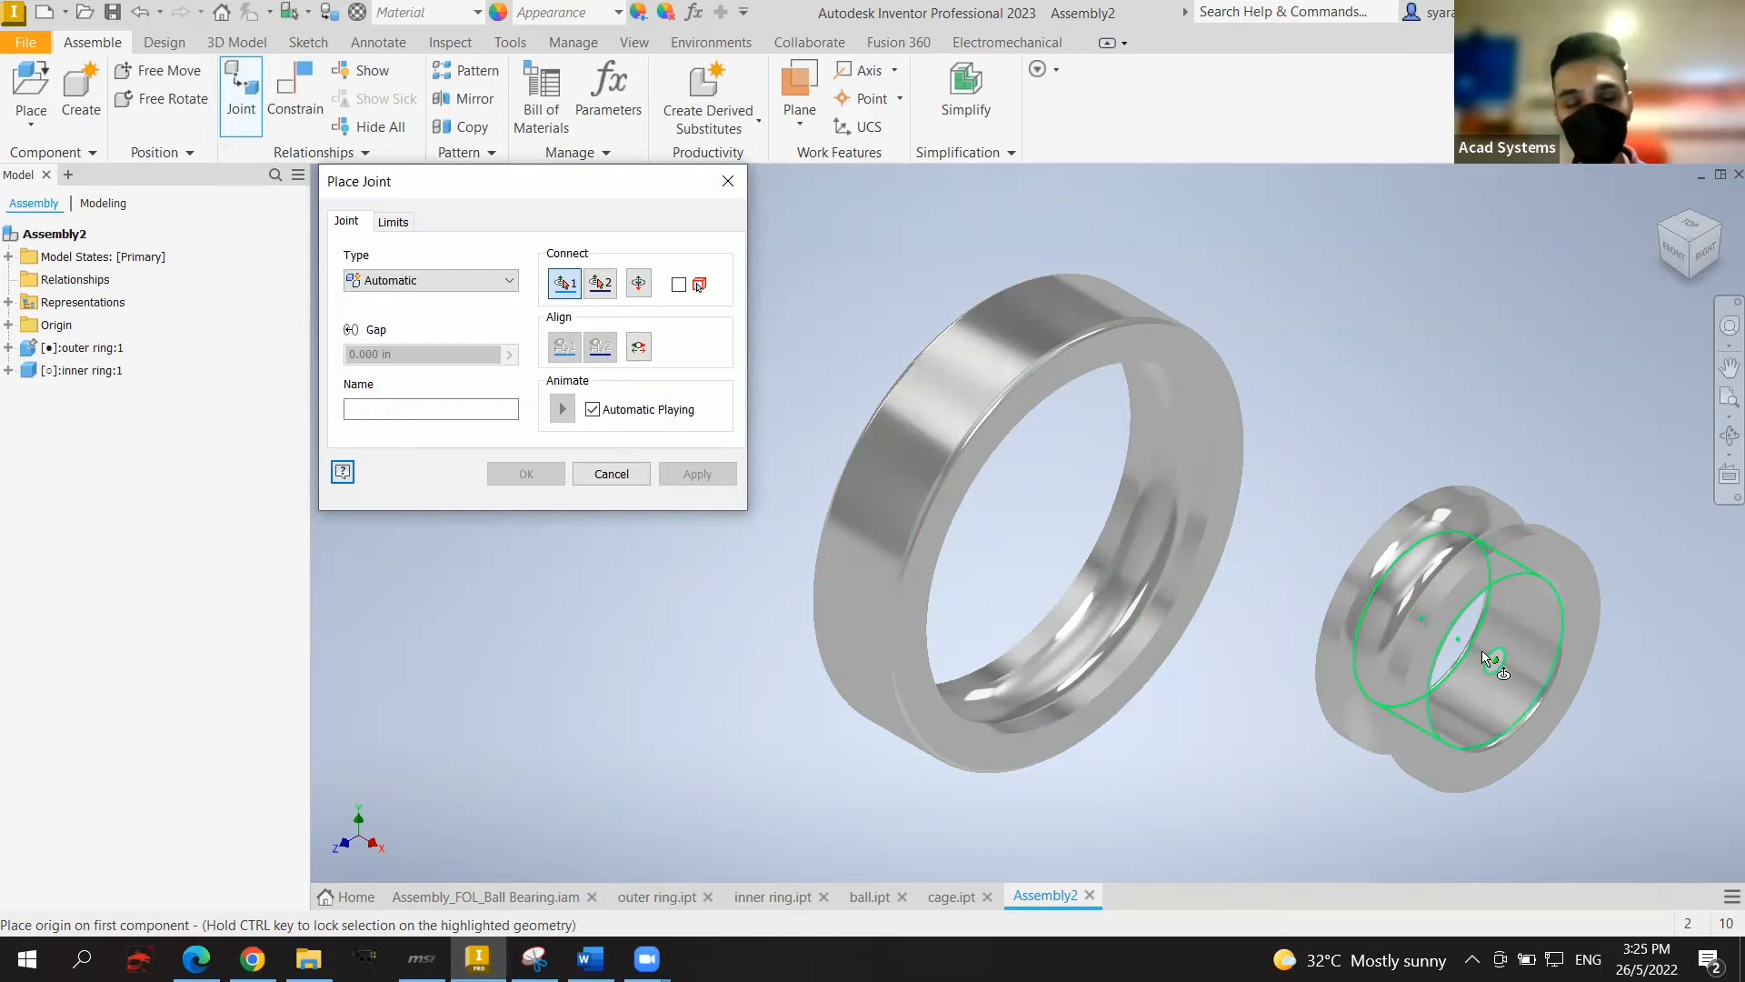
pyautogui.moveTo(1481, 651)
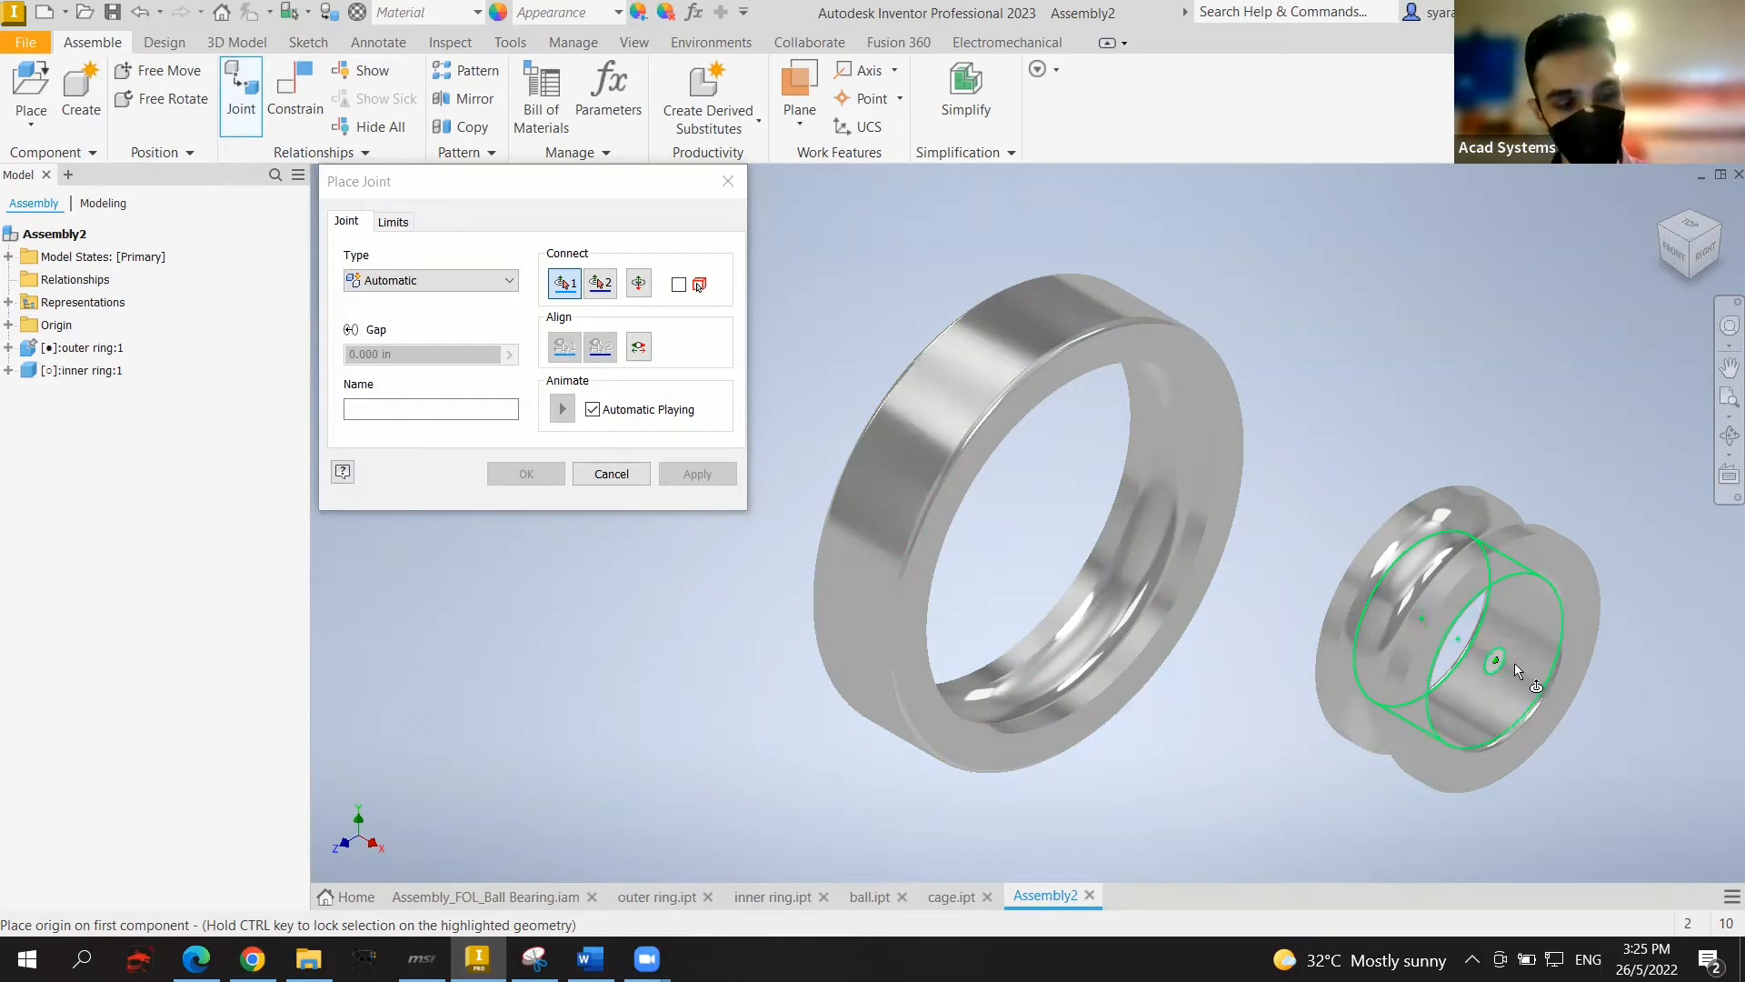
pyautogui.click(1465, 641)
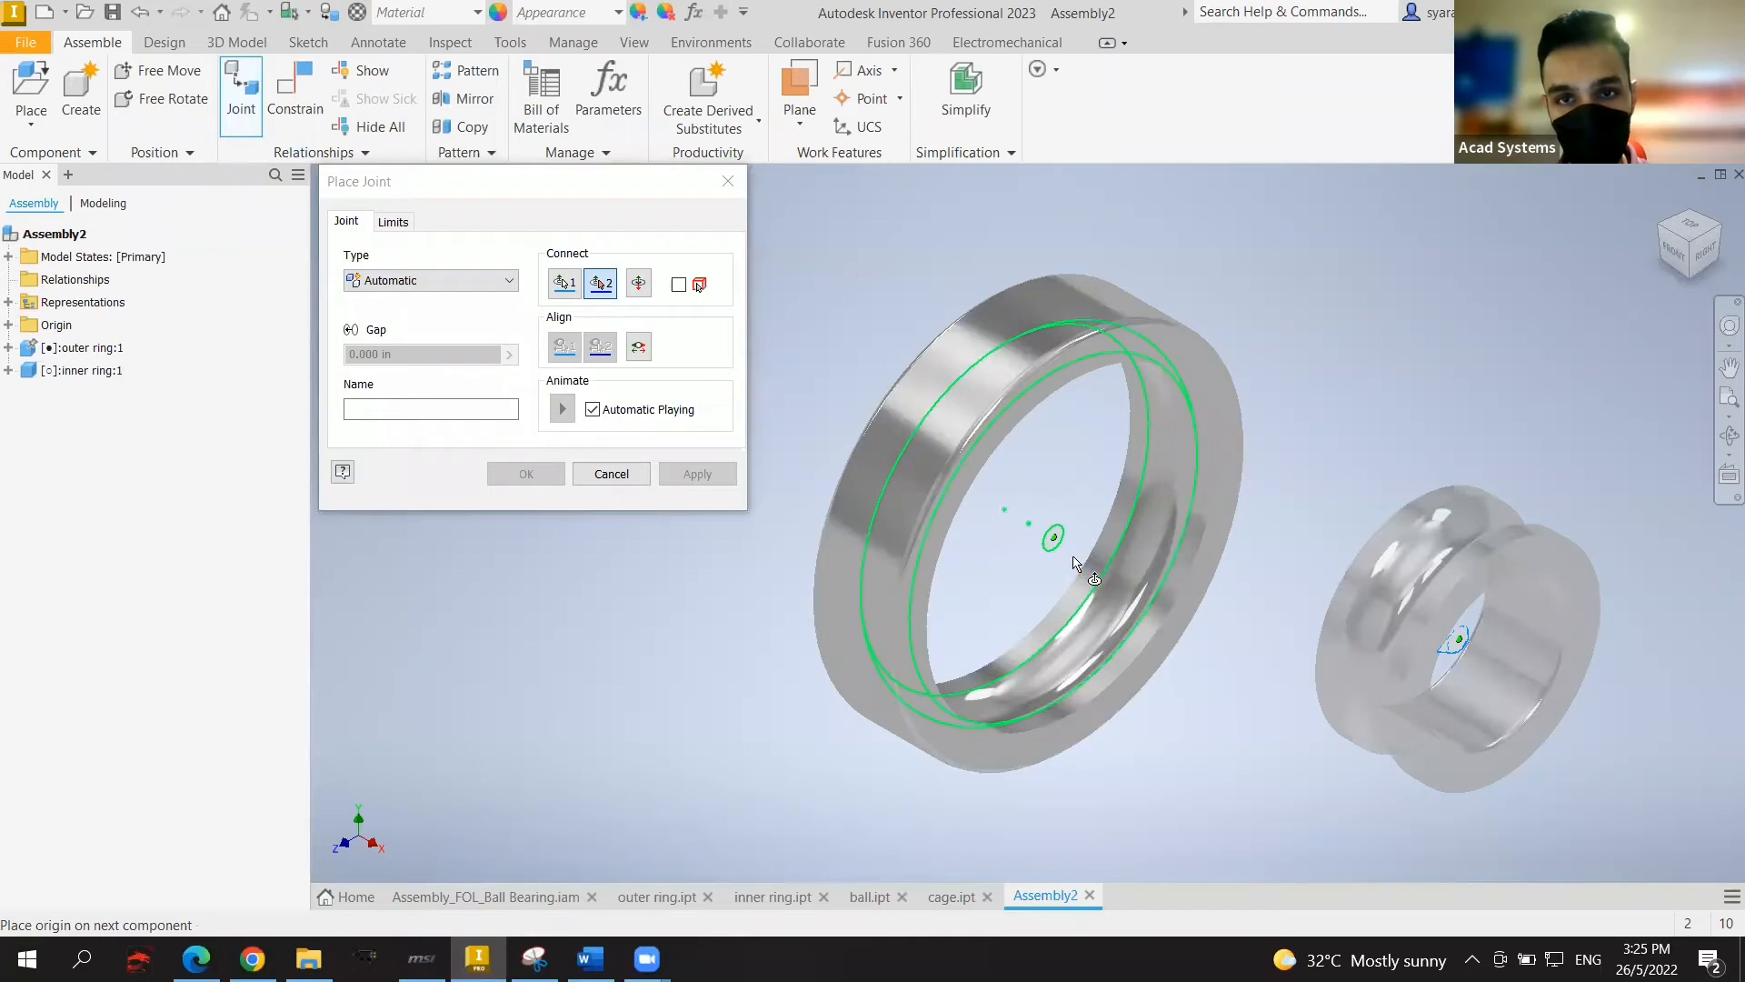
pyautogui.click(1033, 529)
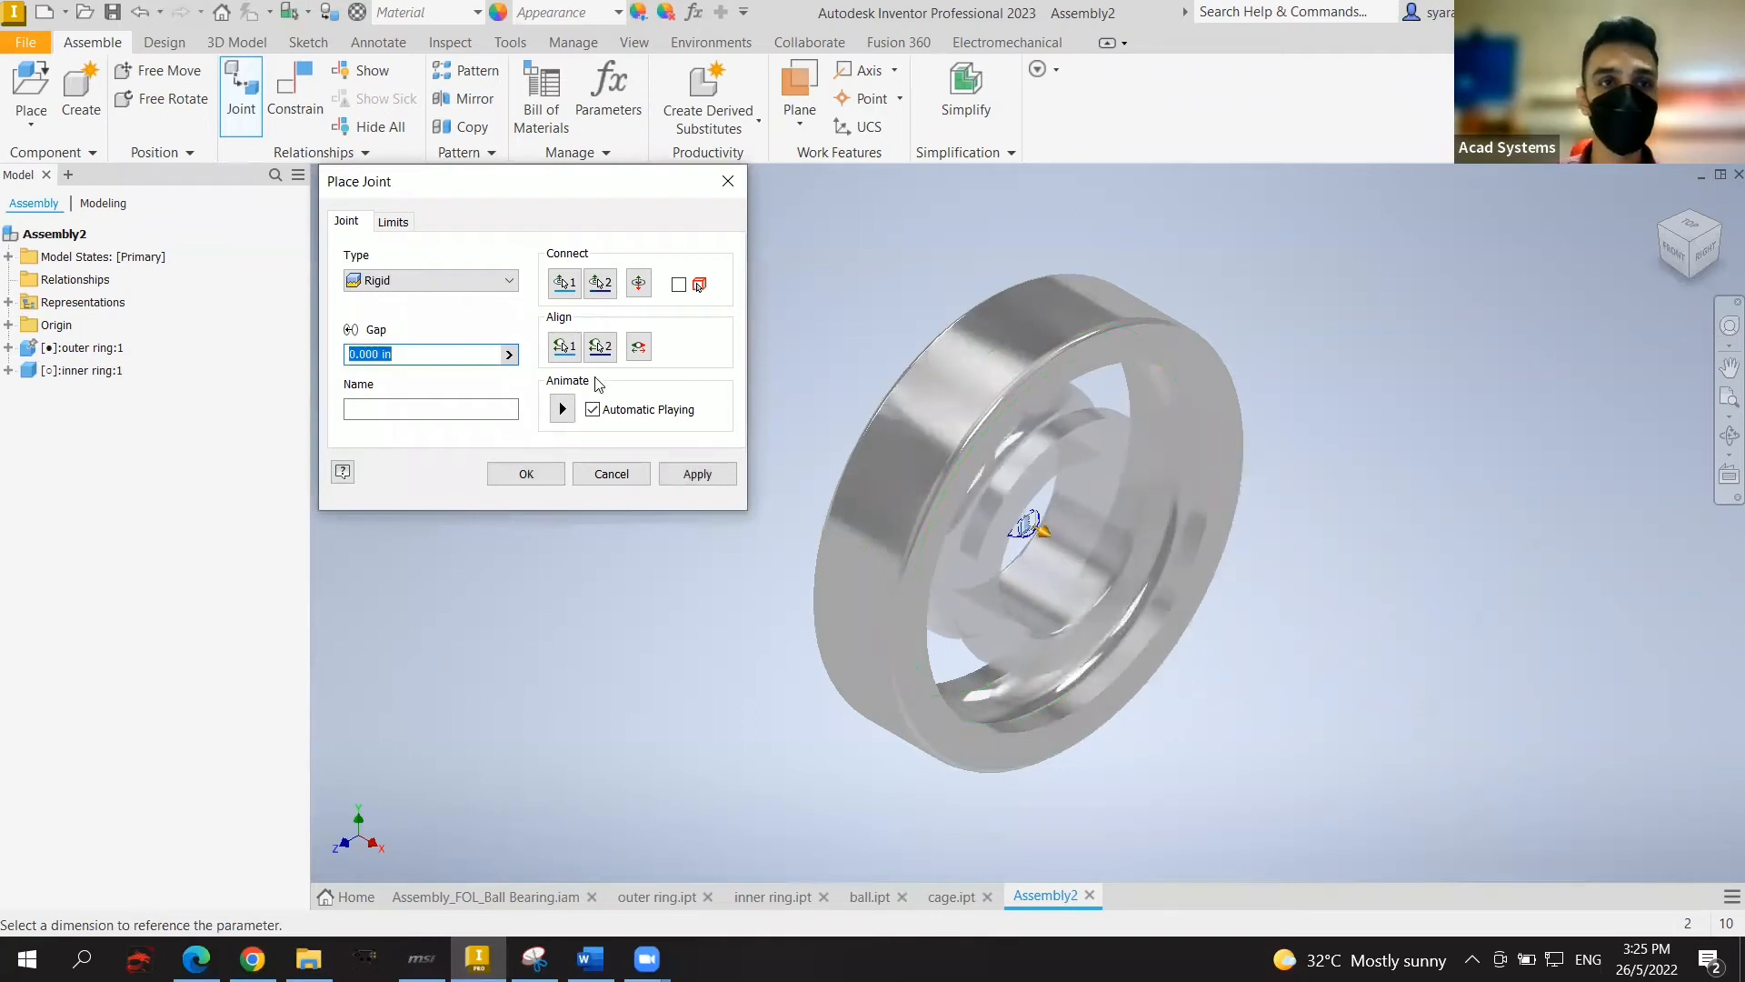
pyautogui.click(502, 282)
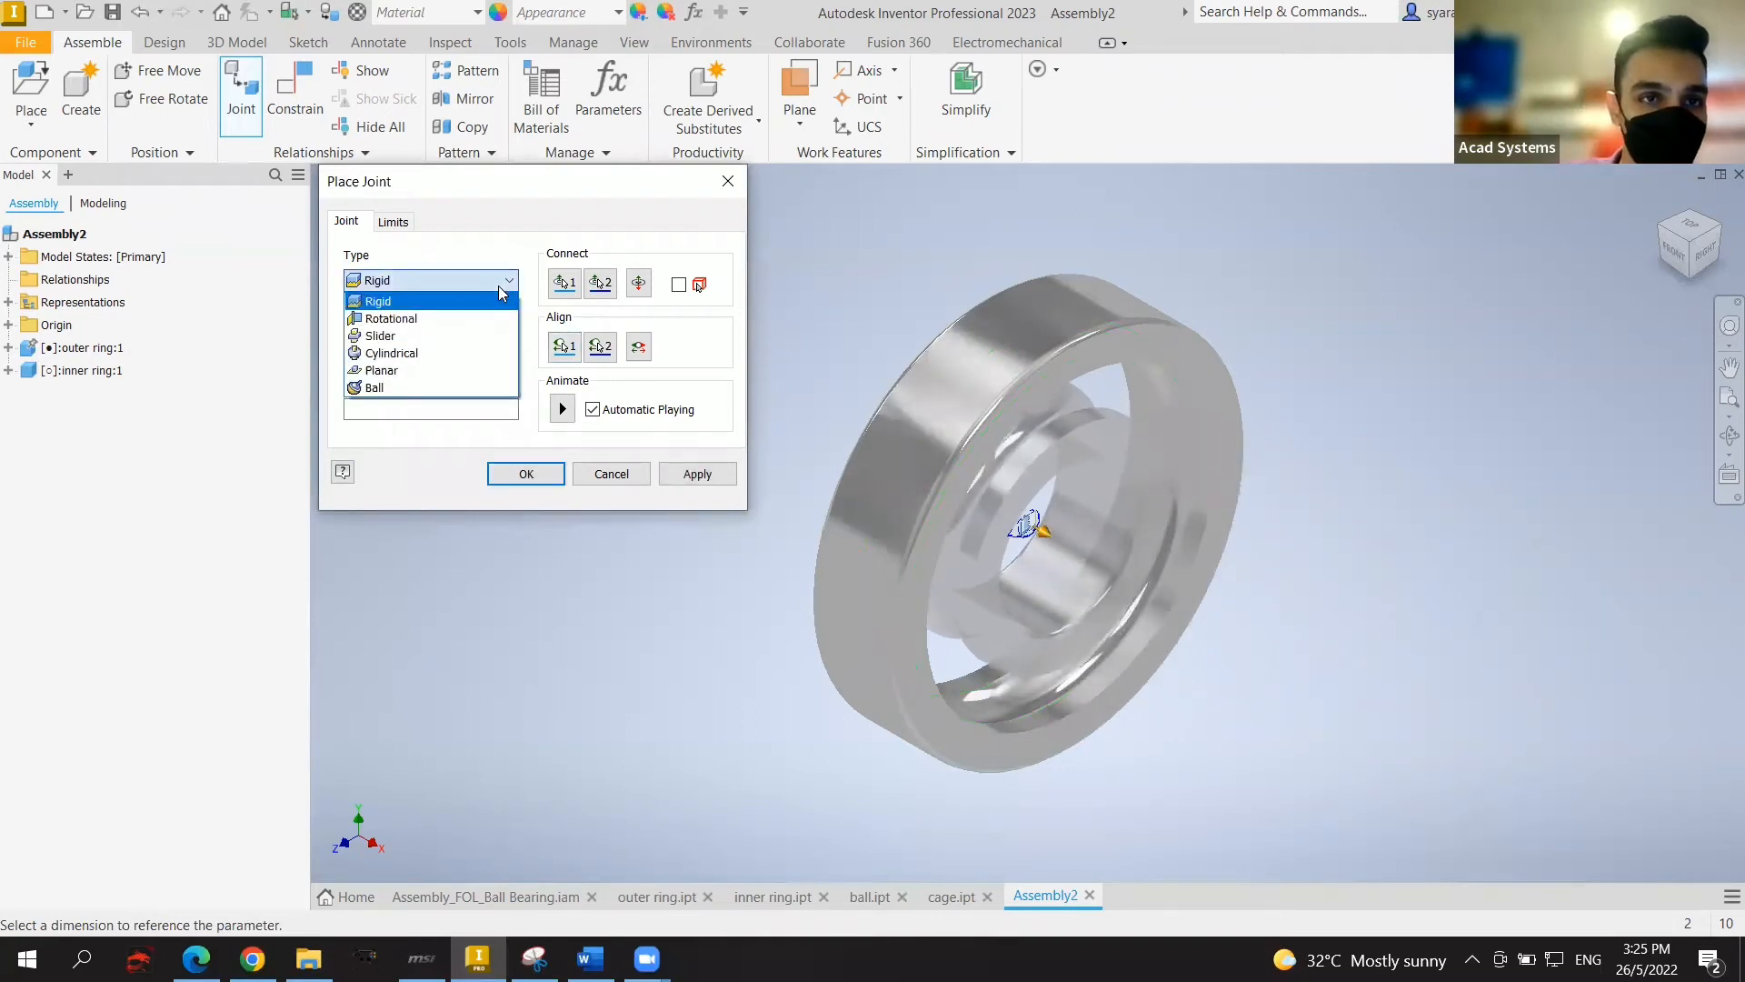
pyautogui.click(467, 323)
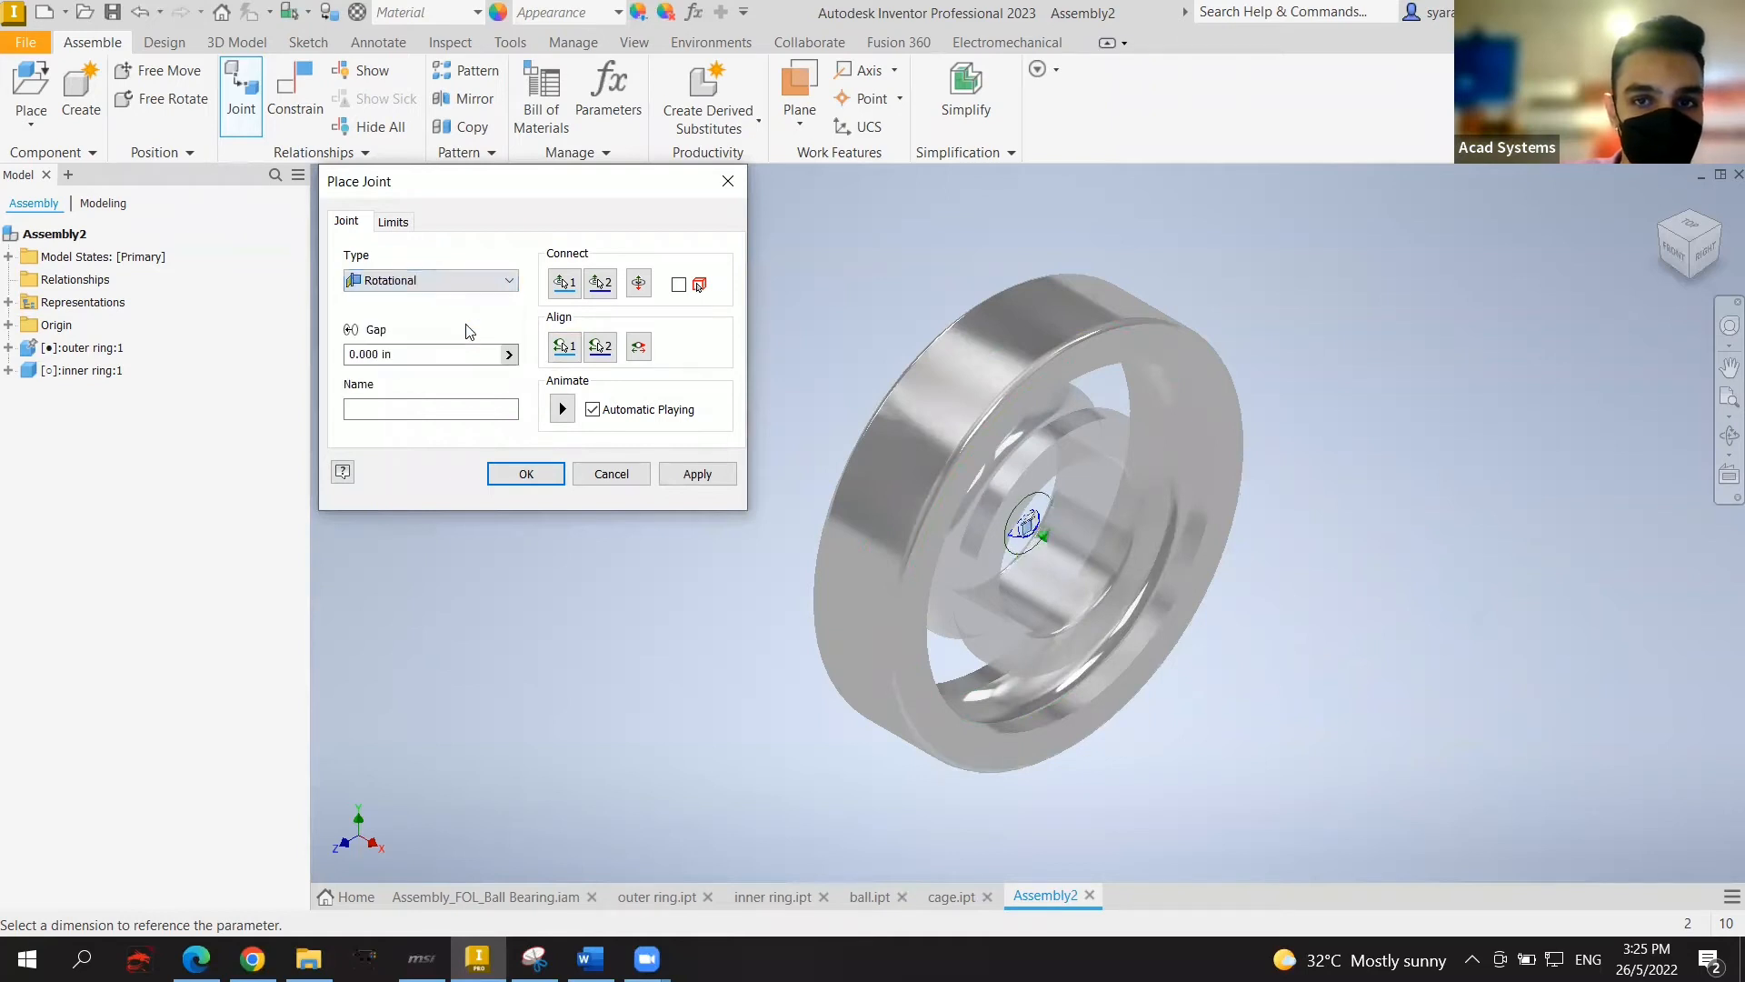
pyautogui.click(531, 473)
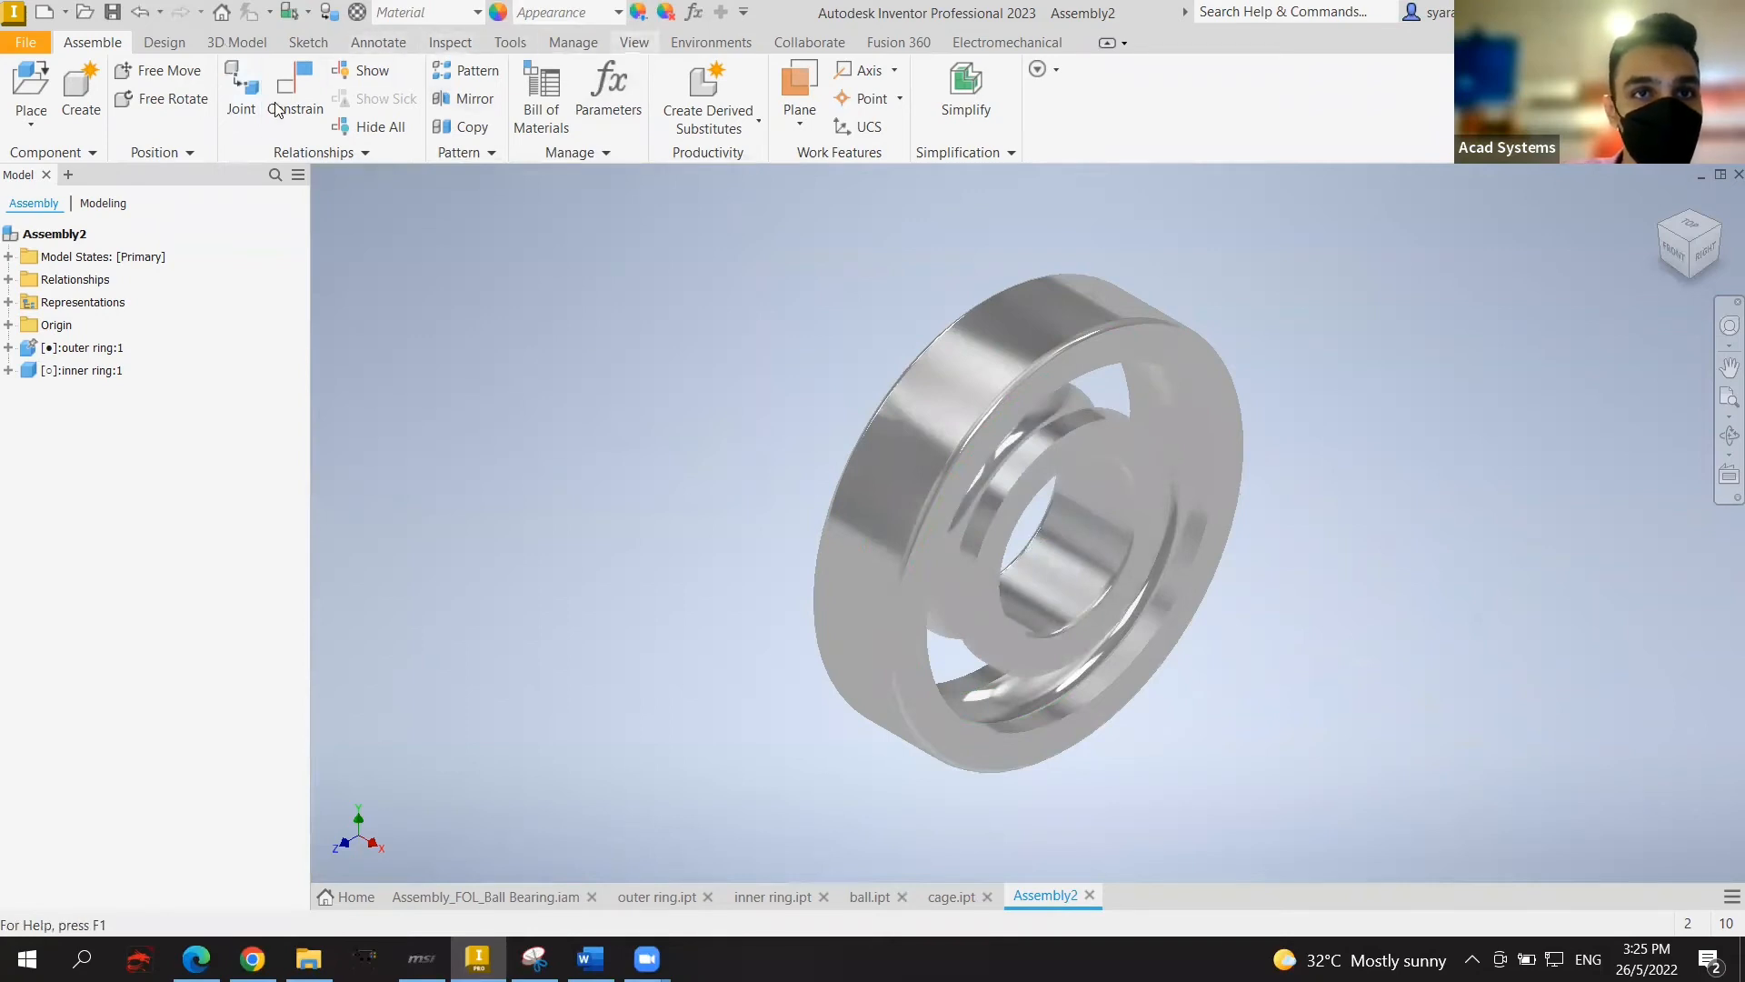
# Step: Switch the visual style to Shaded with Edges
pyautogui.click(633, 42)
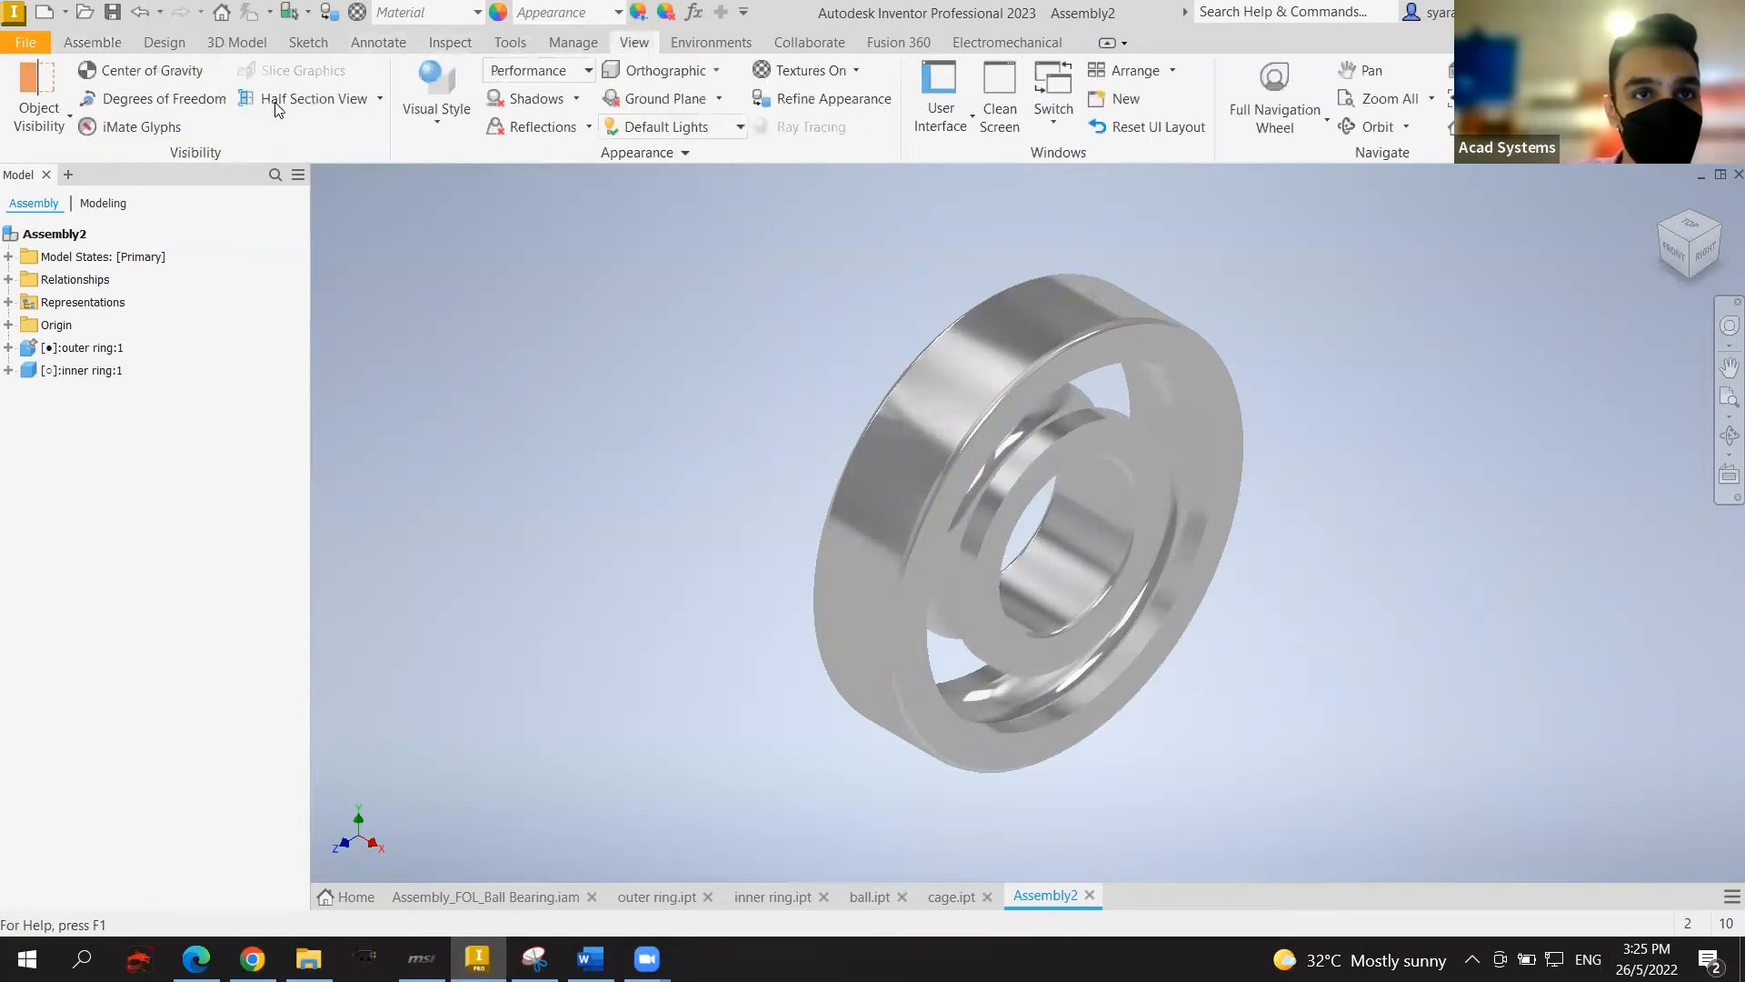
pyautogui.click(409, 136)
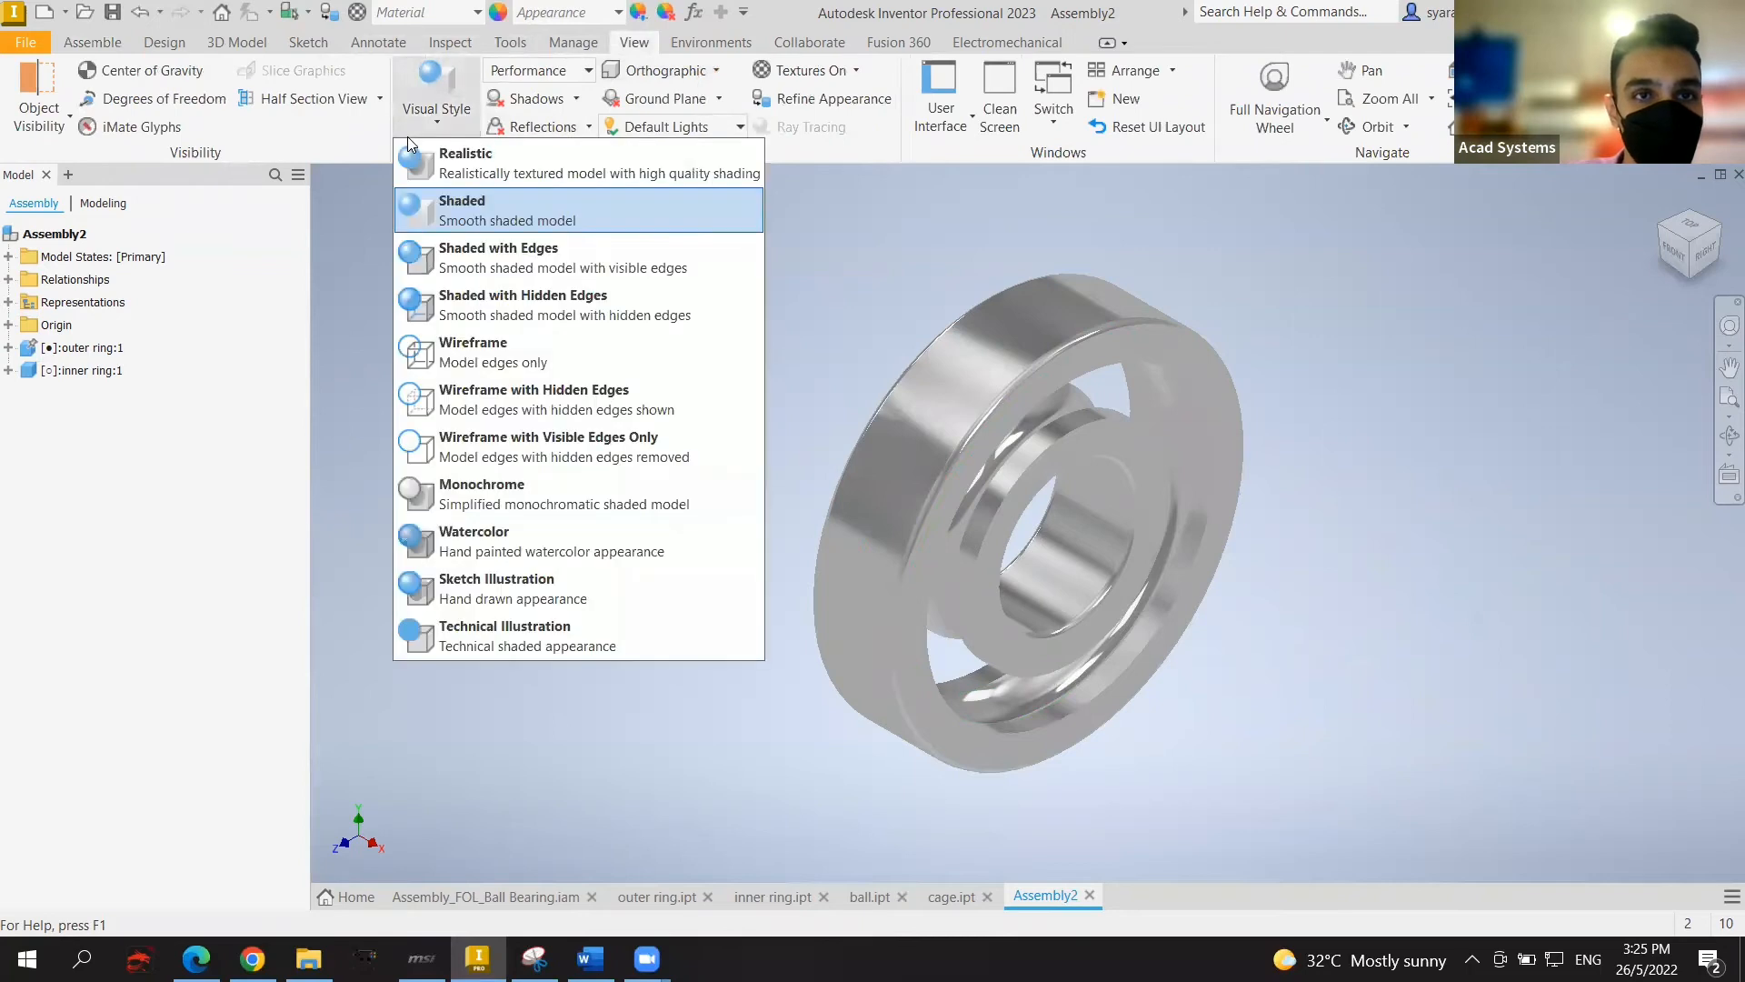
pyautogui.click(545, 251)
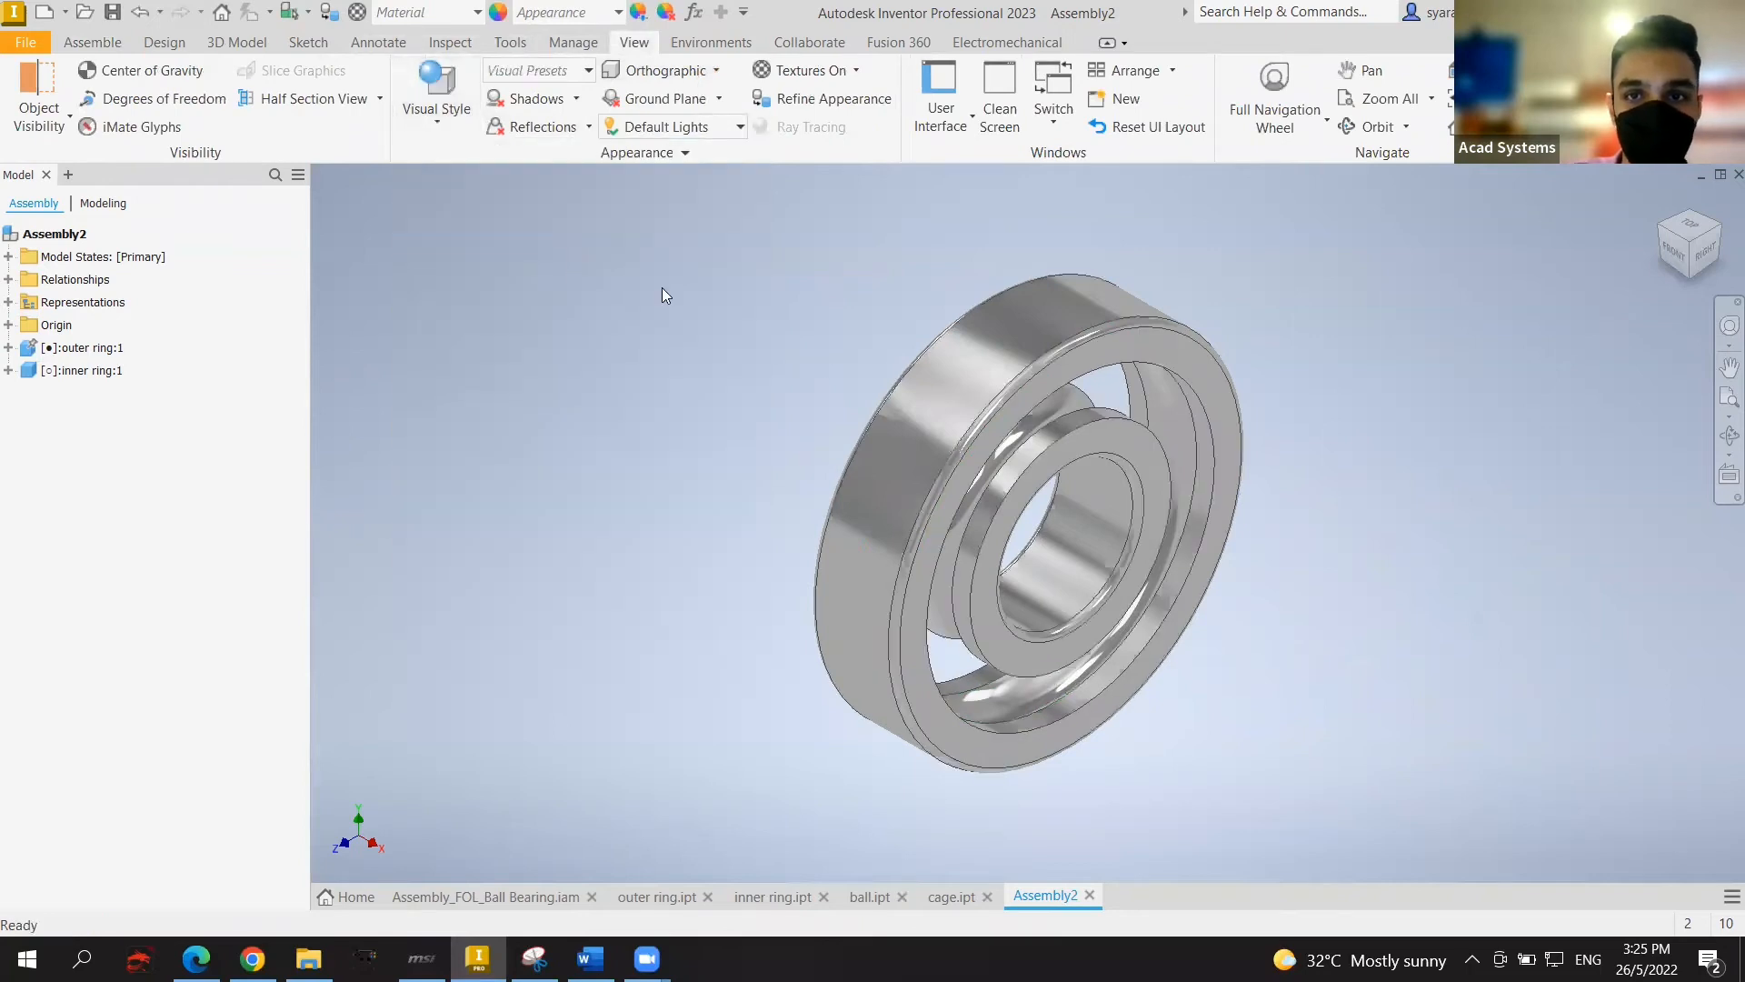
pyautogui.moveTo(1352, 482); pyautogui.dragTo(1339, 465, button='middle')
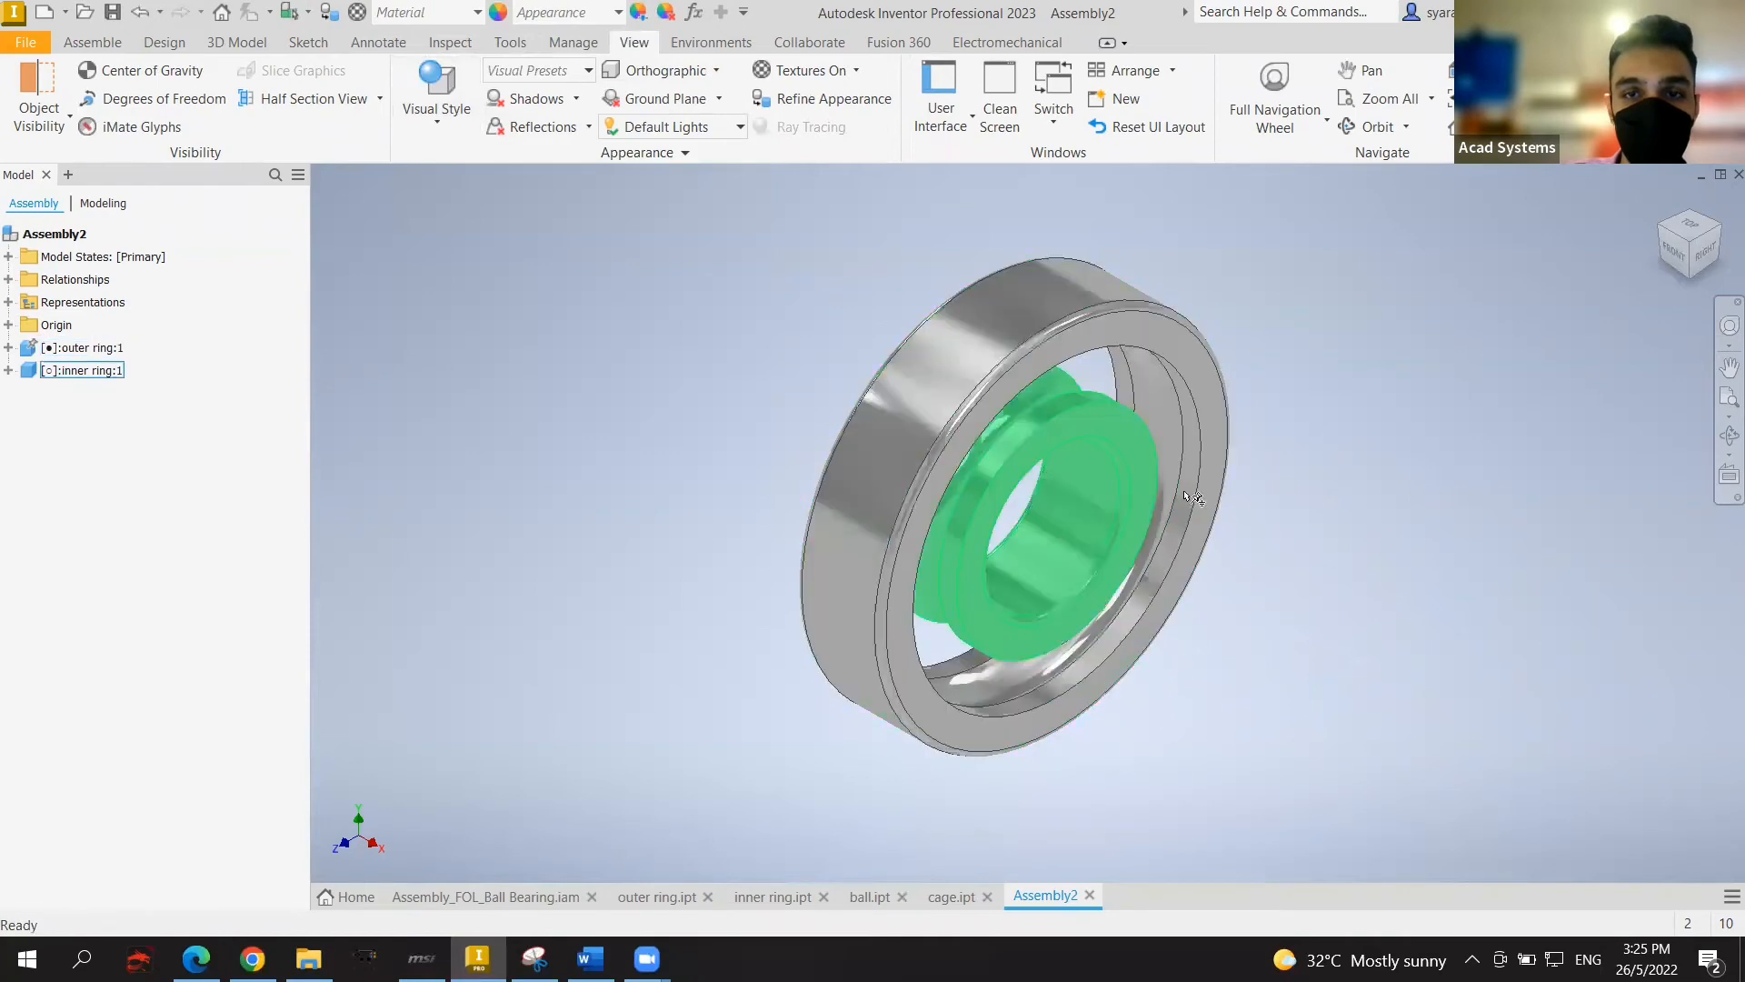
# Step: Place a single ball part from file beside the joined rings
pyautogui.click(93, 42)
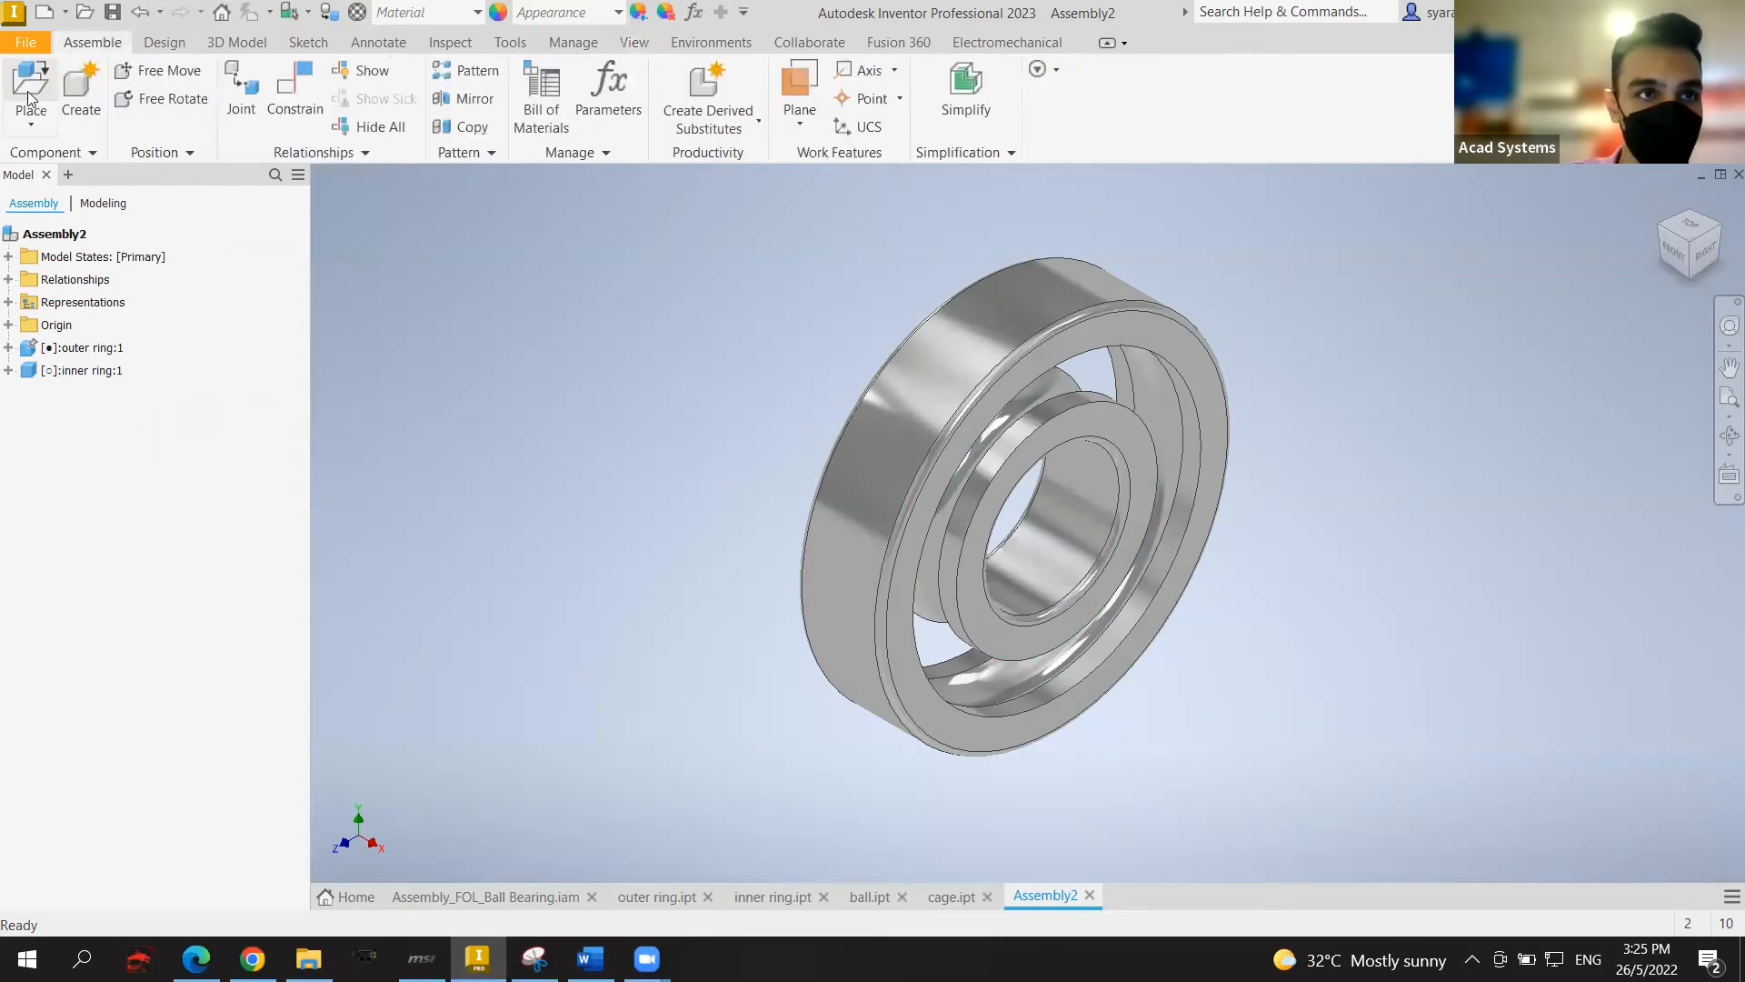
pyautogui.click(30, 98)
pyautogui.scroll(-6, 657, 457)
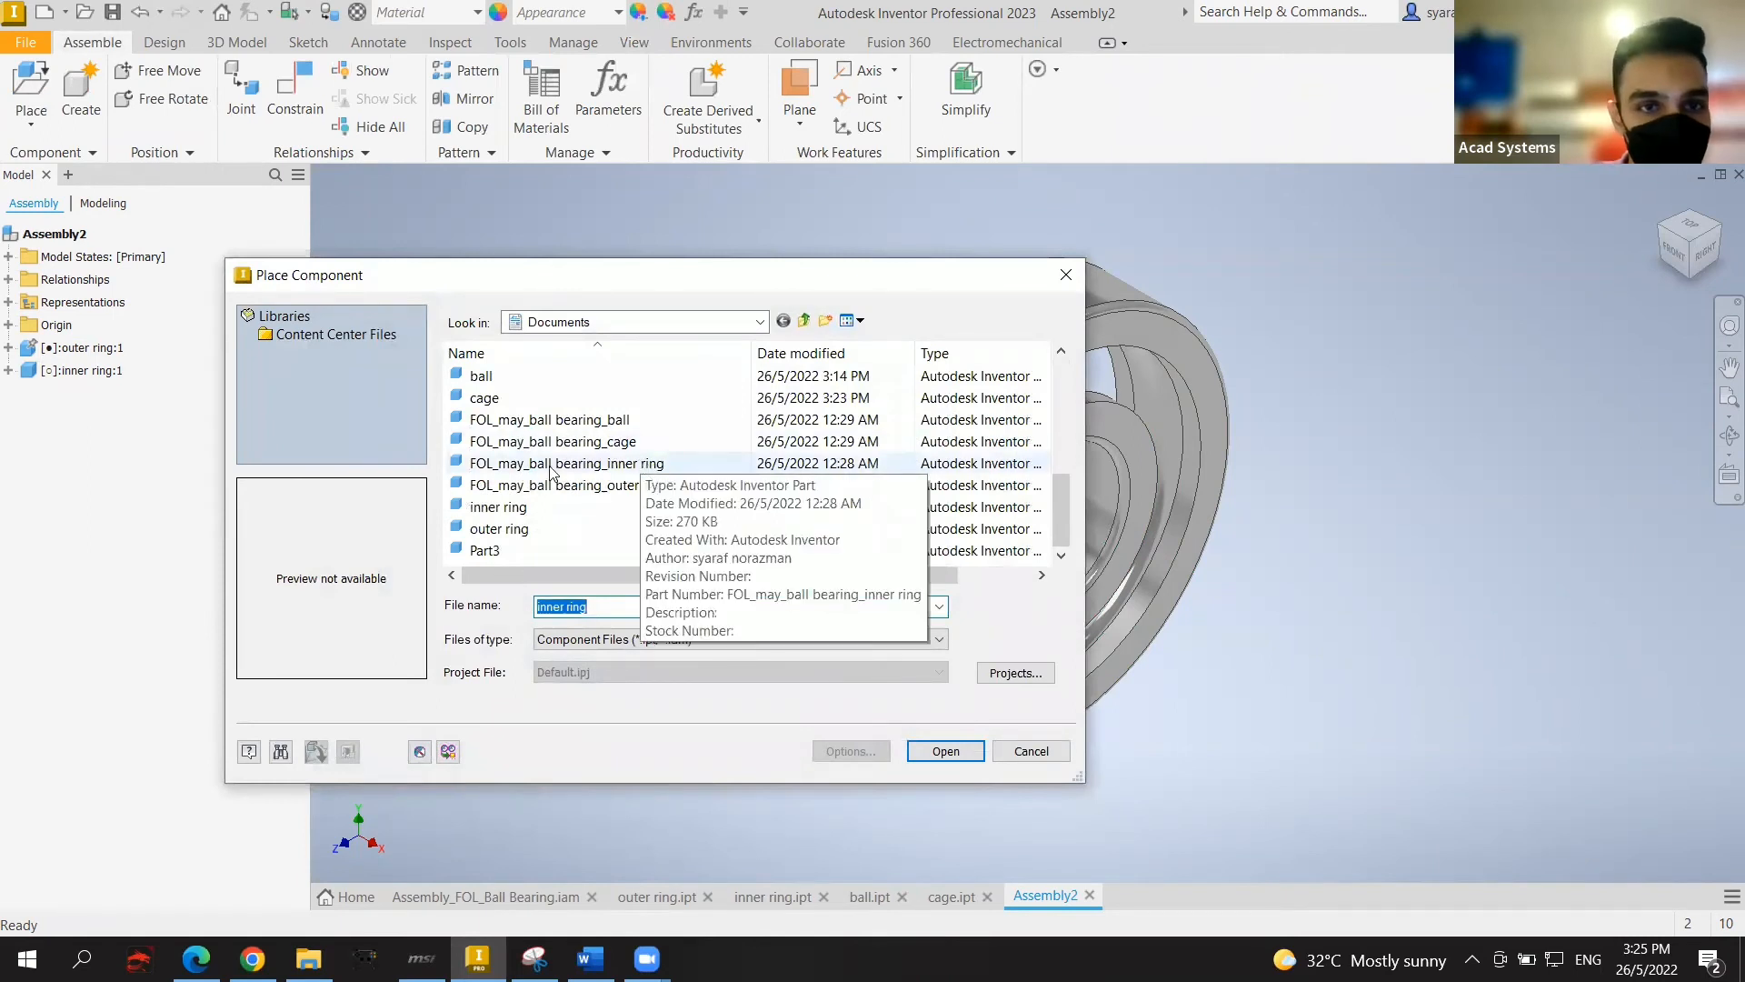
pyautogui.click(508, 378)
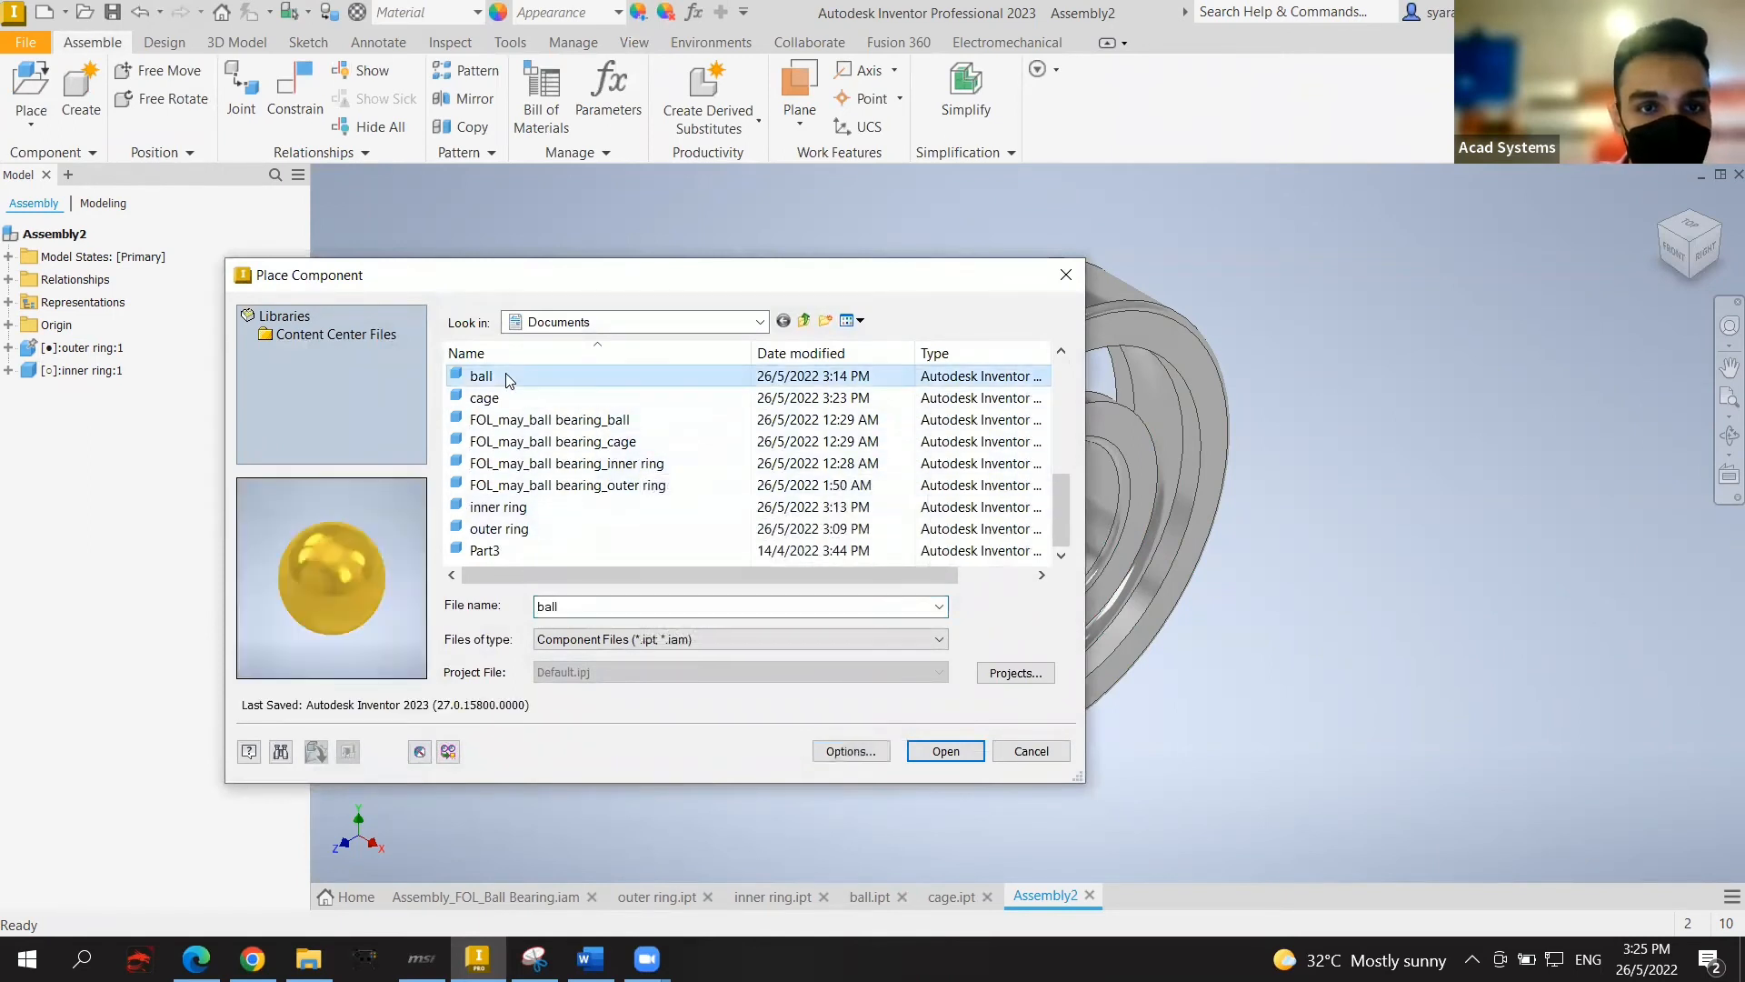
pyautogui.click(945, 751)
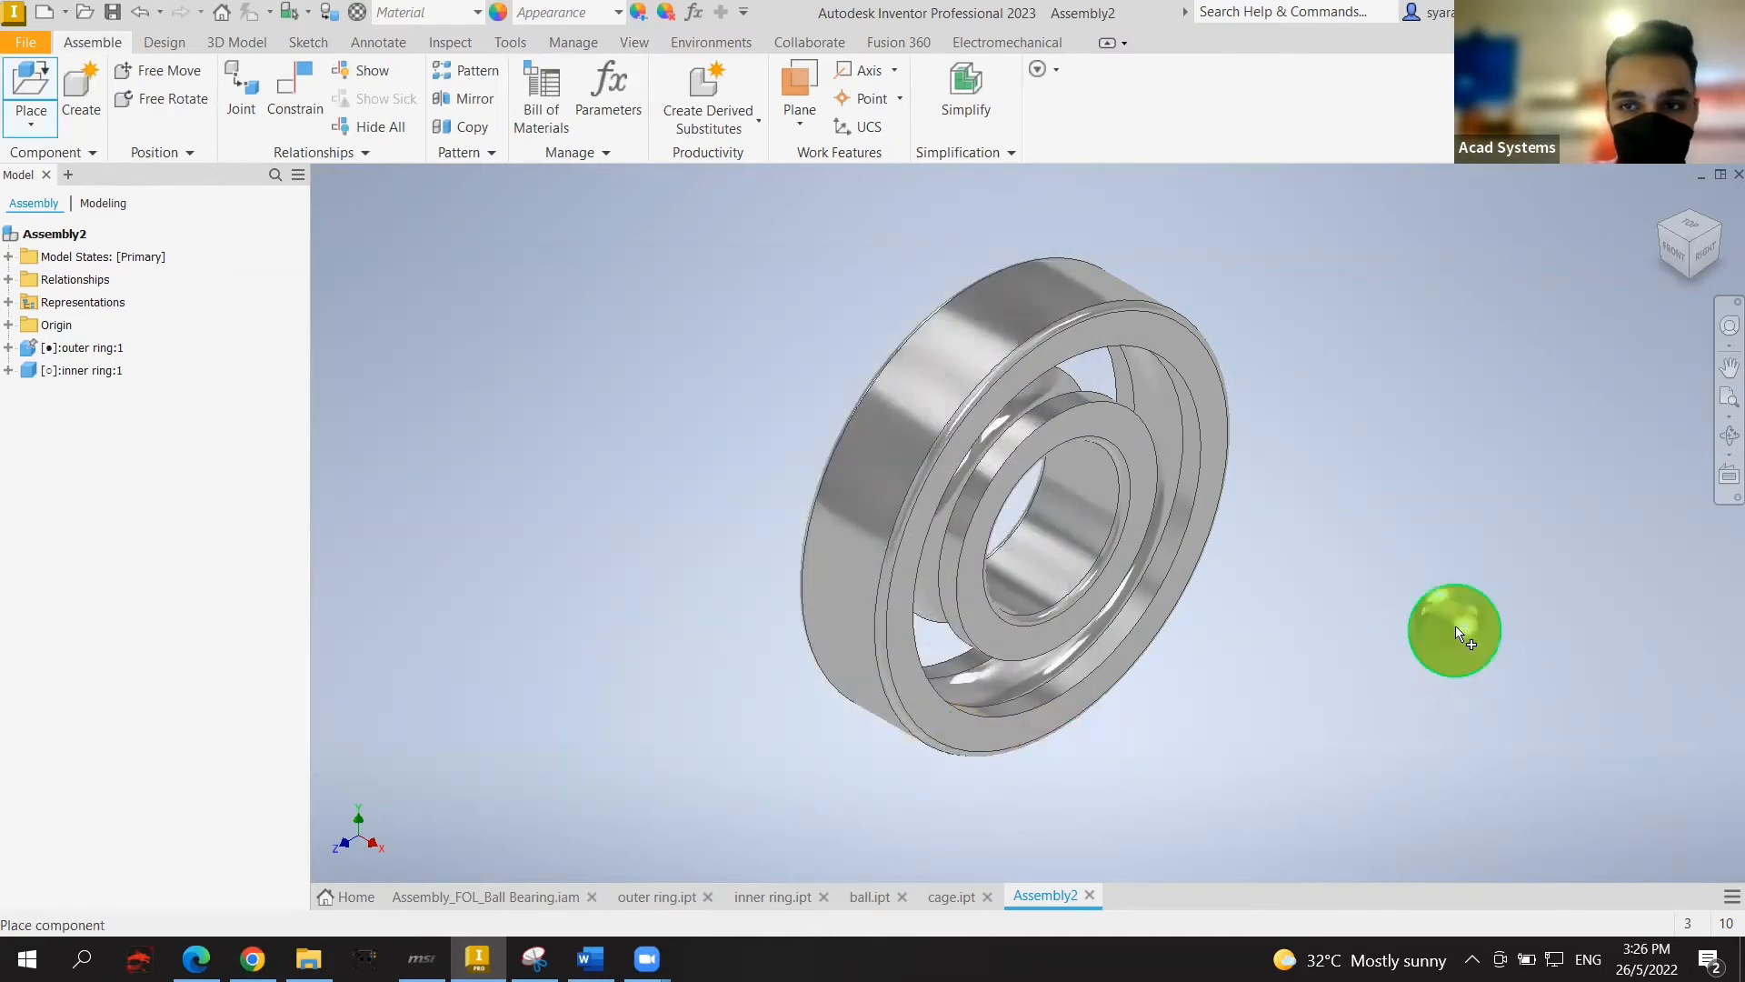
pyautogui.click(1458, 634)
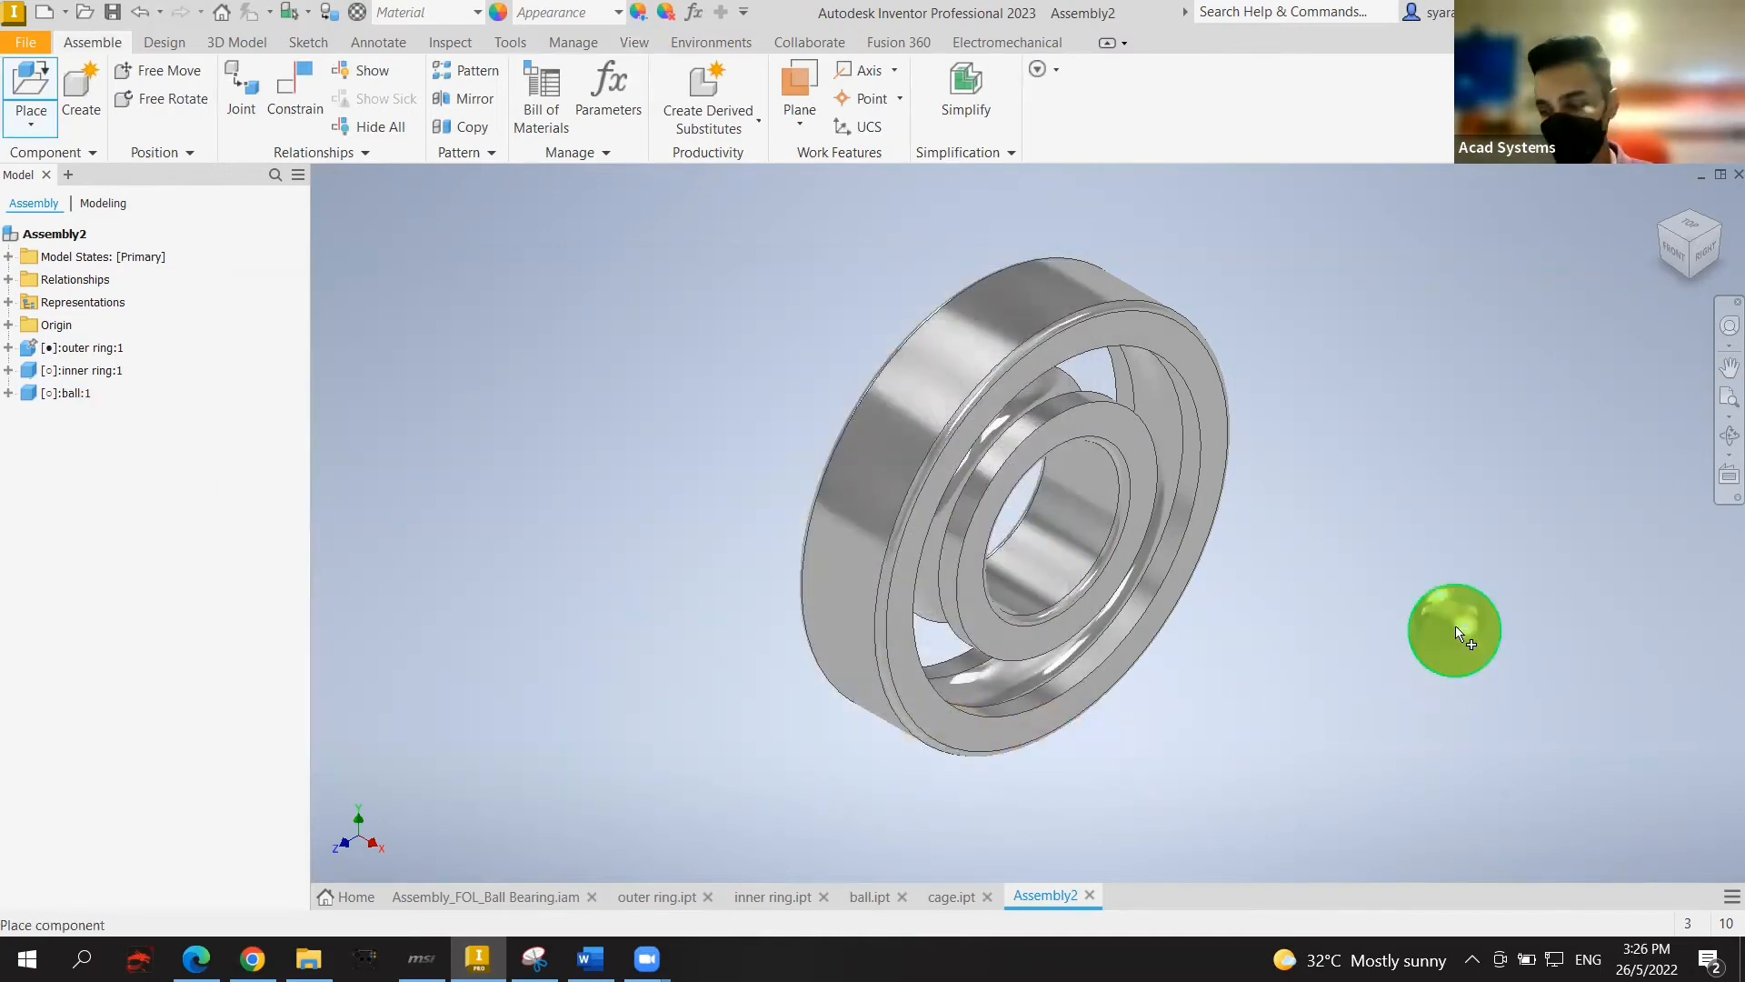
pyautogui.moveTo(1485, 656)
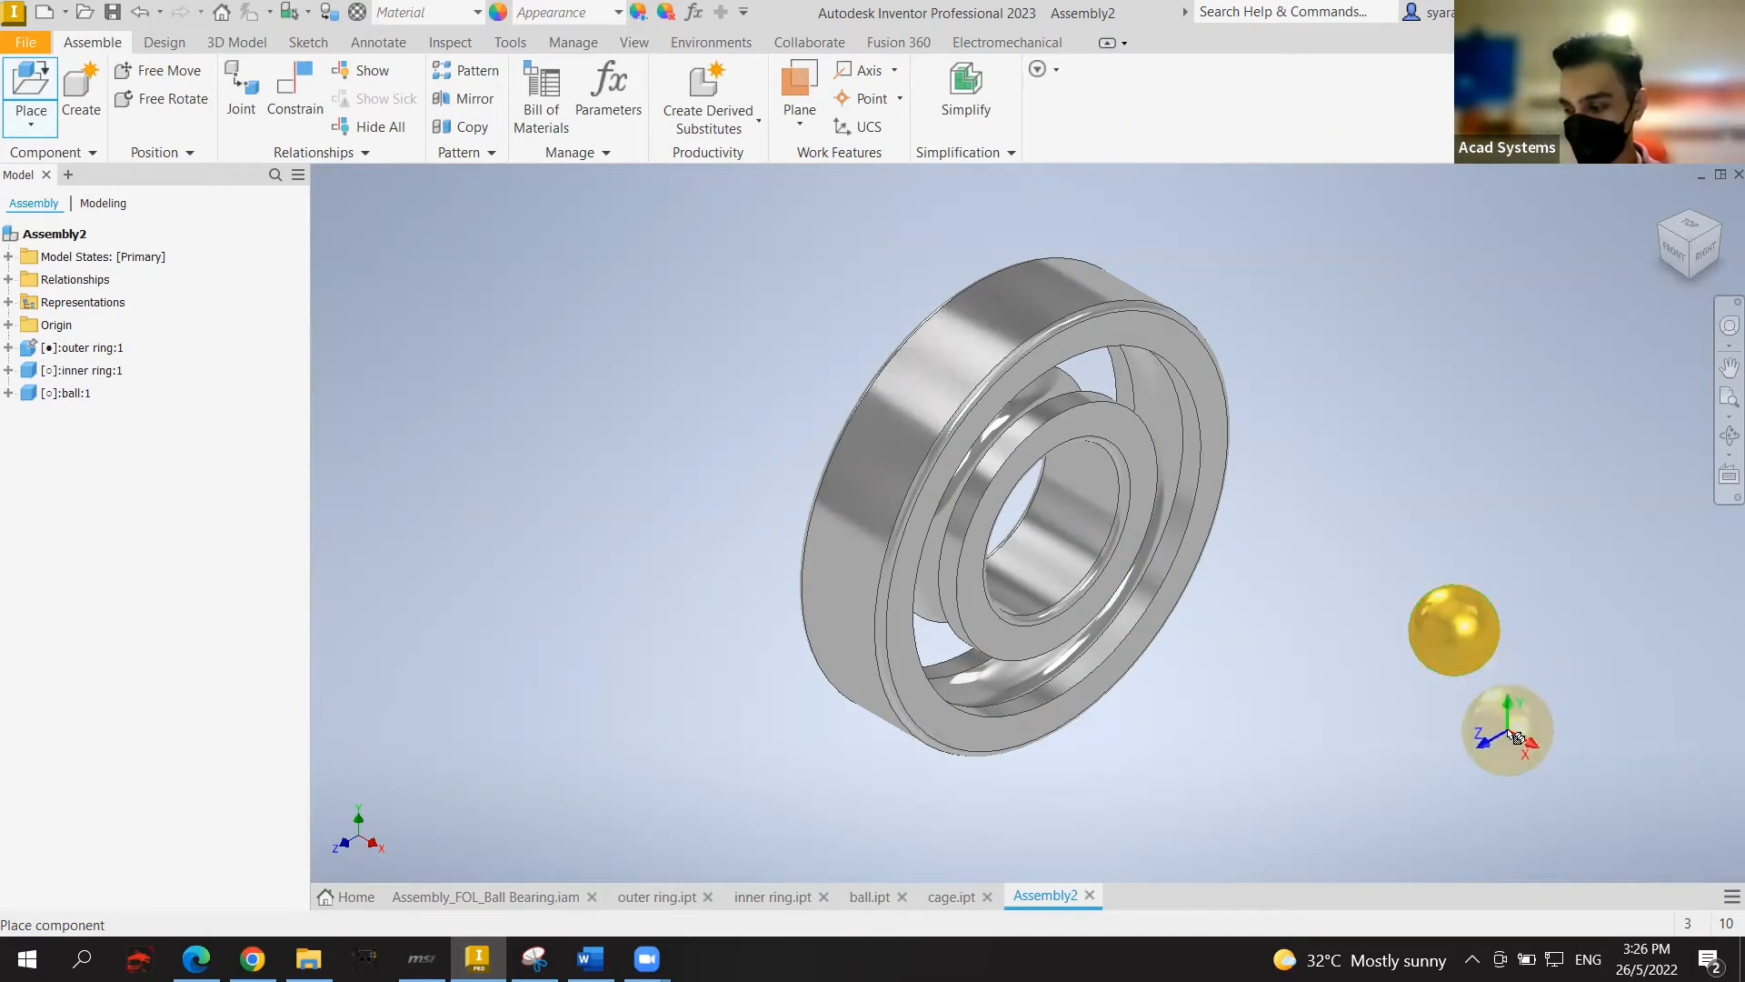
pyautogui.press('Escape')
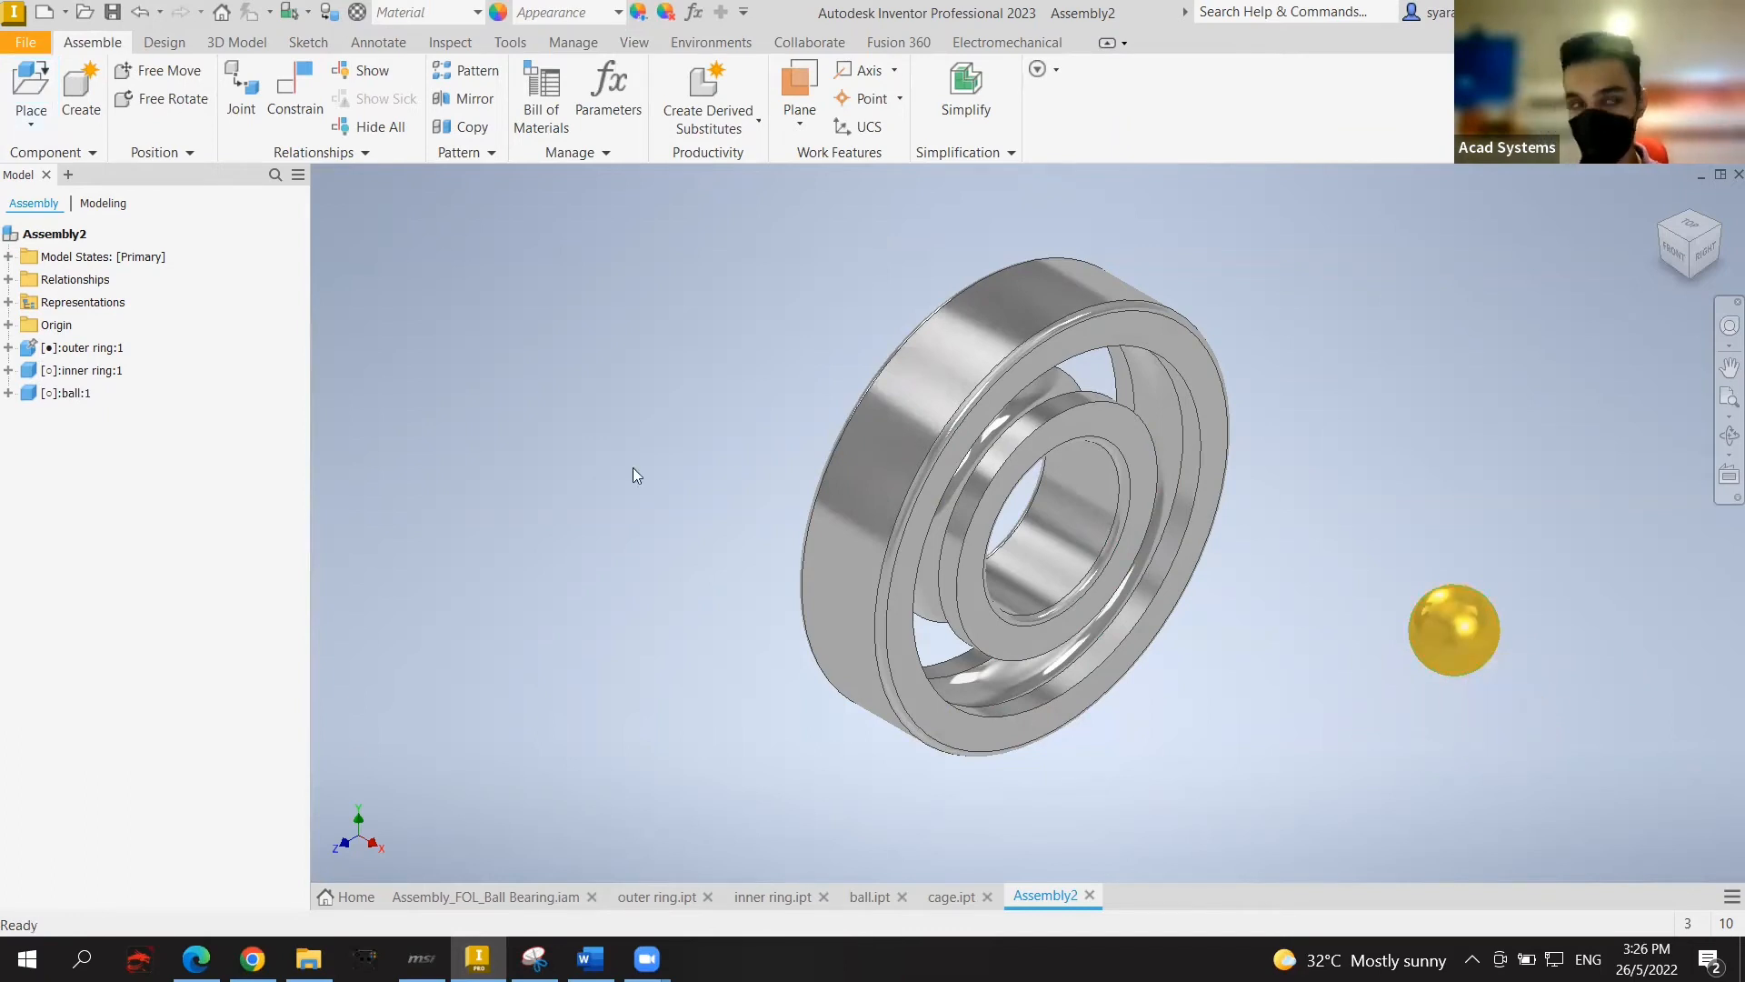
# Step: Expand the Origin folders of outer ring:1 and ball:1 and select both YZ Plane entries
pyautogui.click(8, 348)
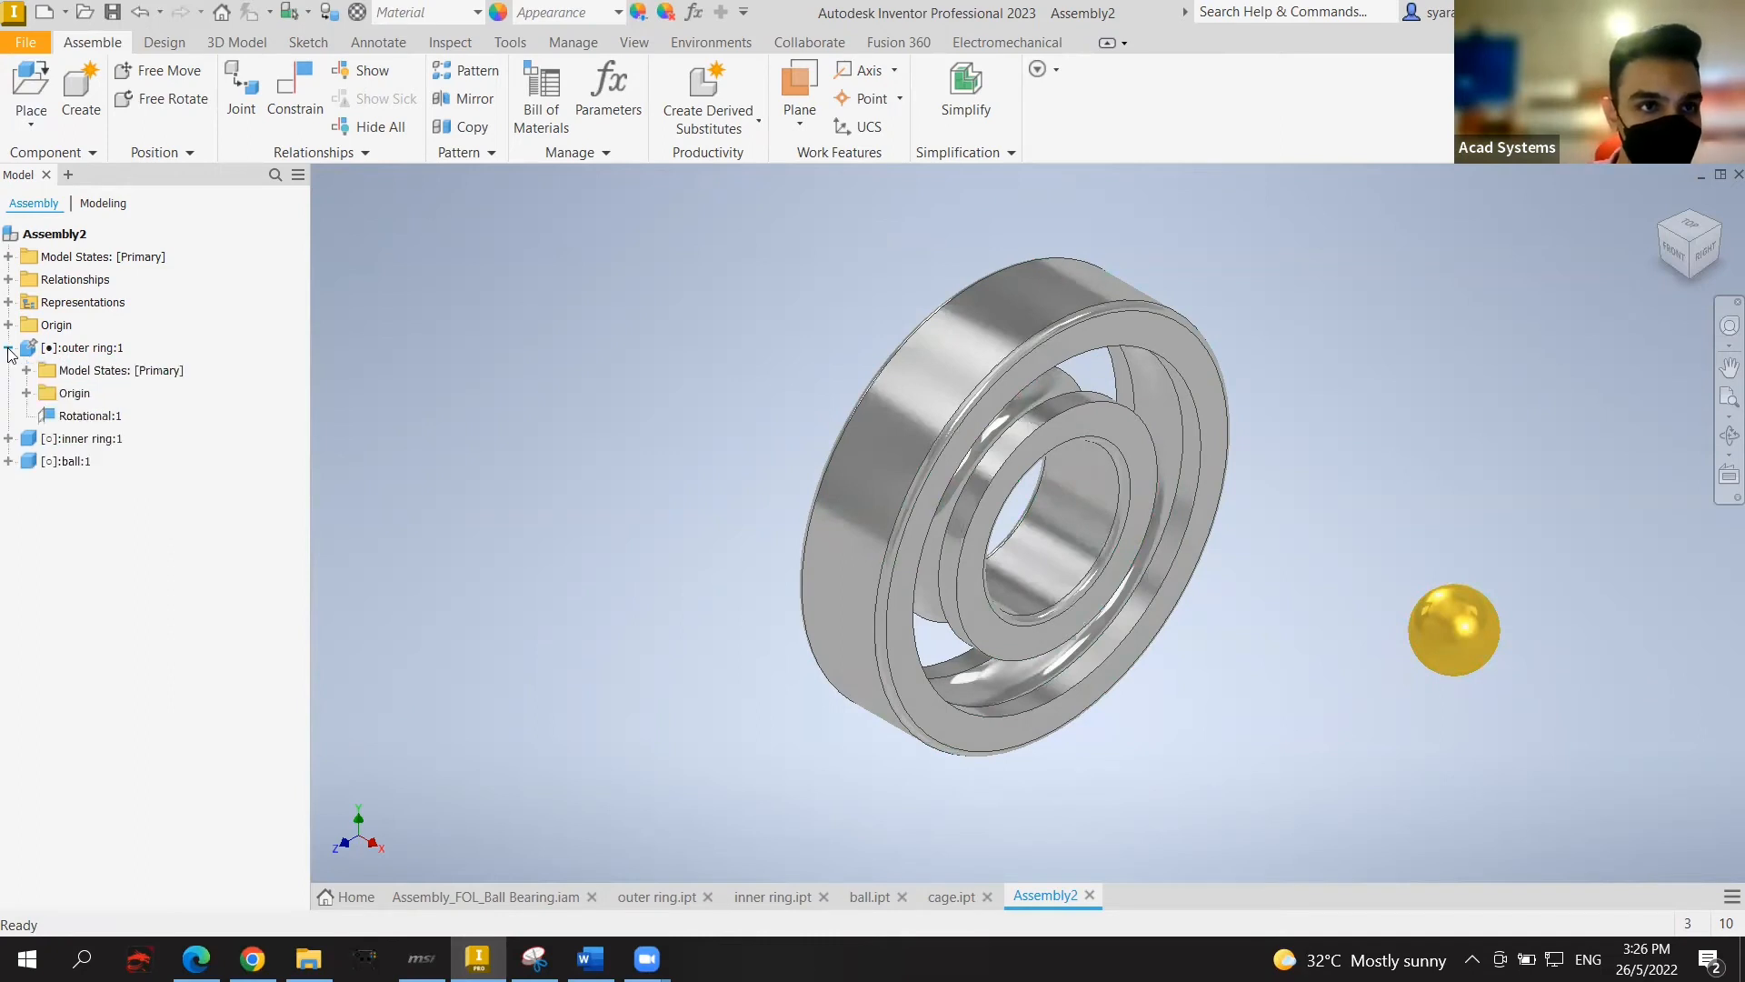
pyautogui.click(26, 392)
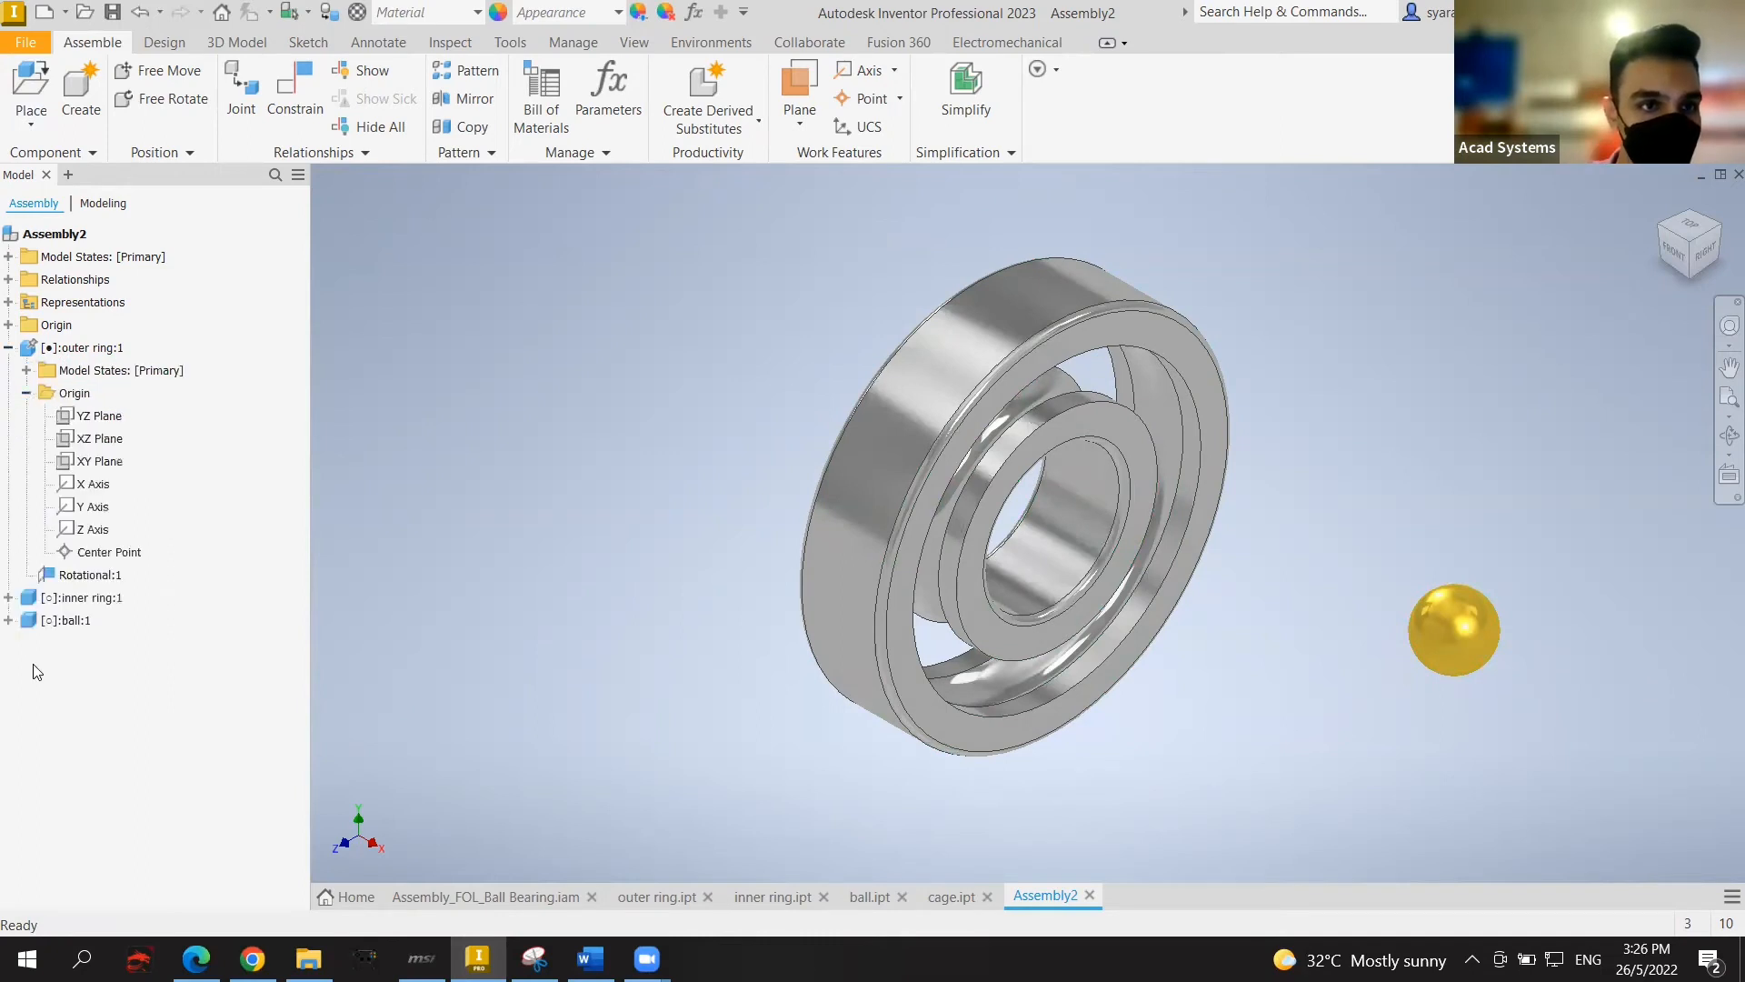
pyautogui.click(8, 620)
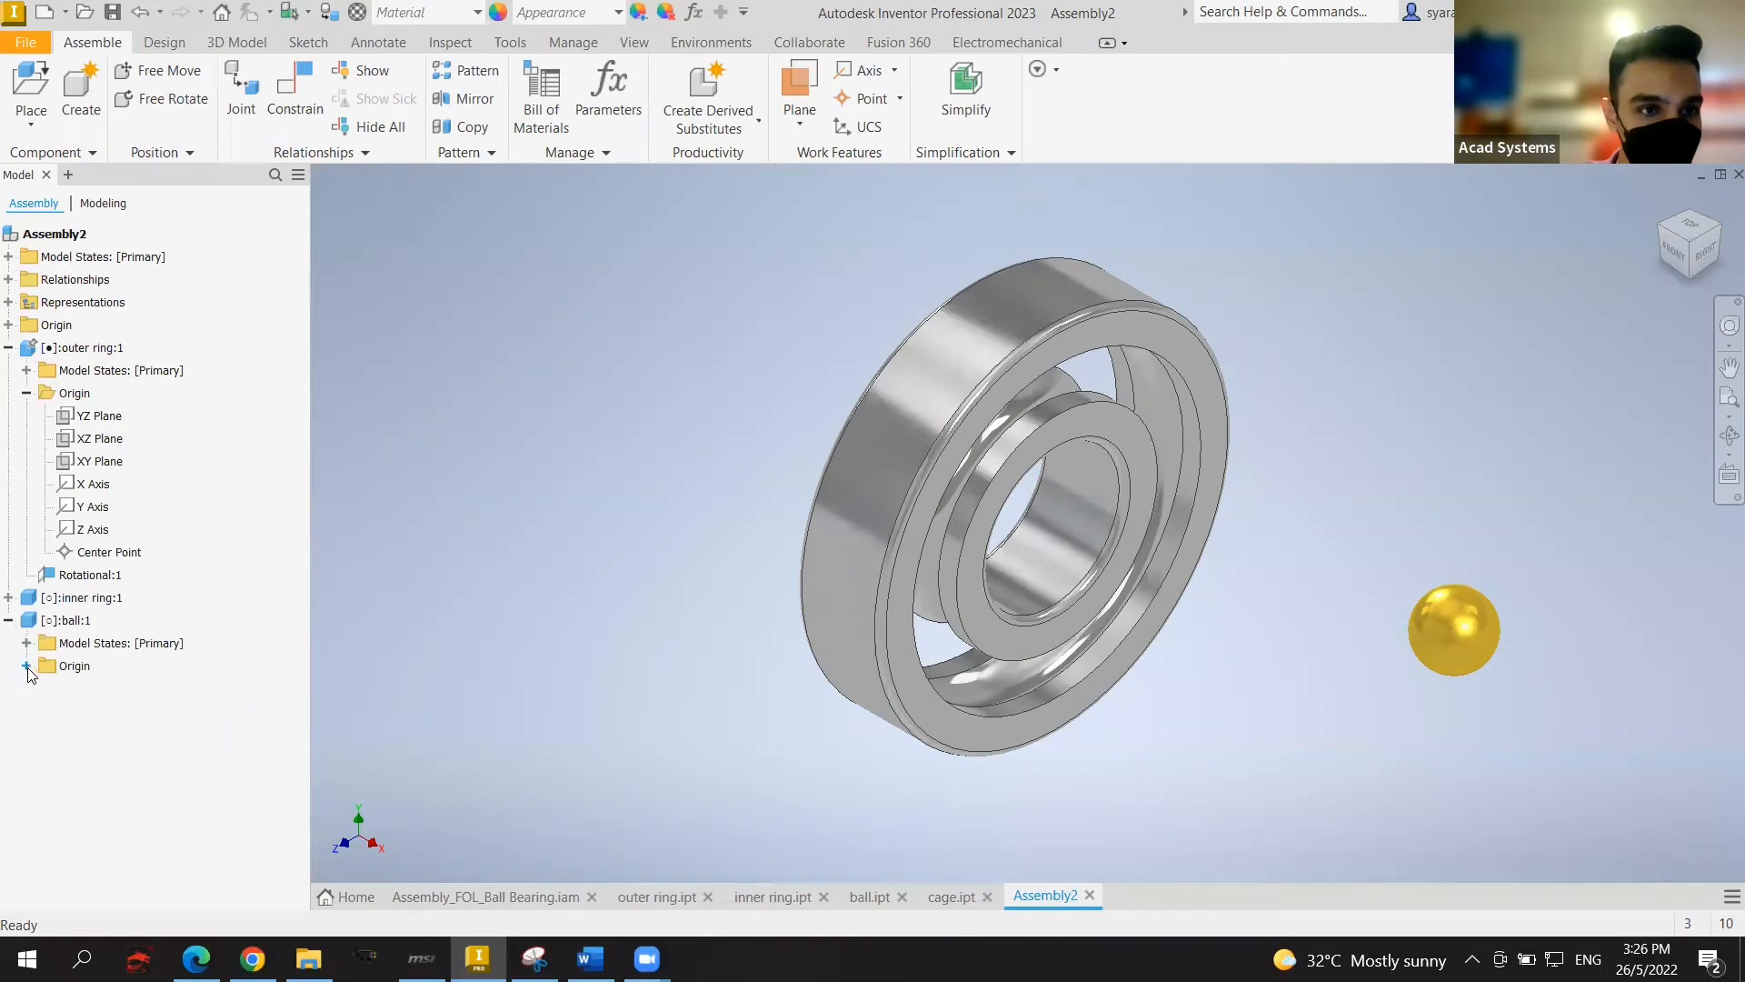
pyautogui.click(26, 667)
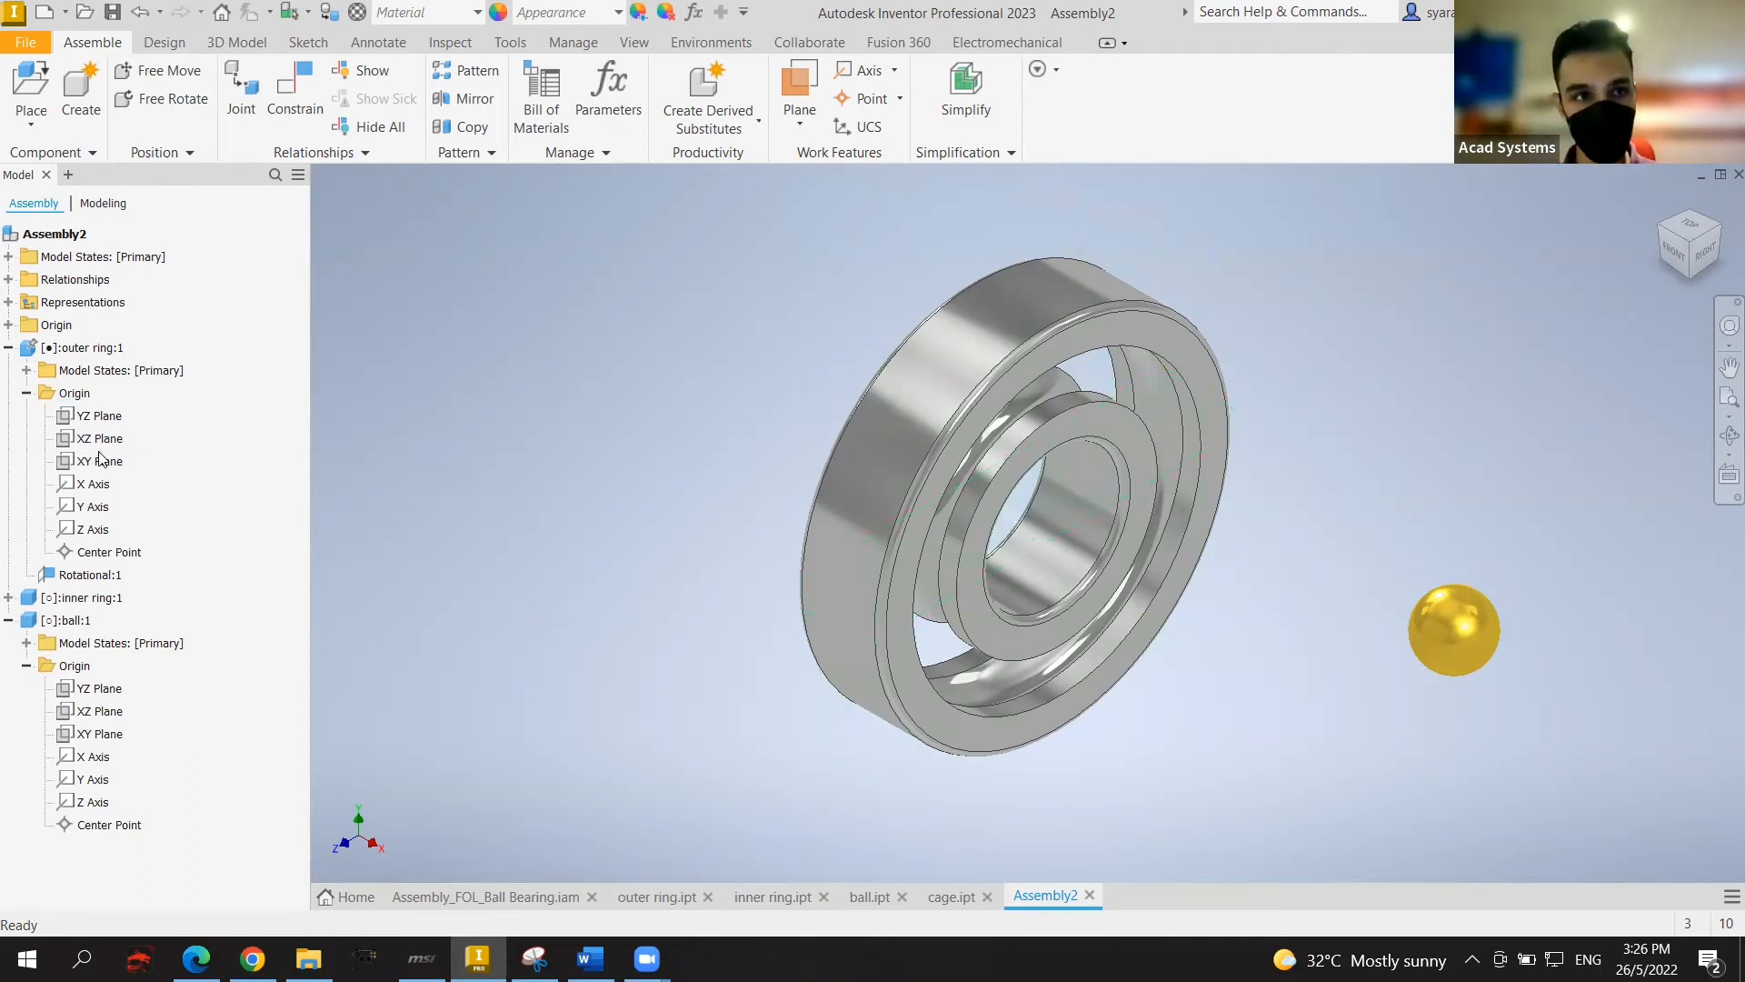
pyautogui.click(106, 418)
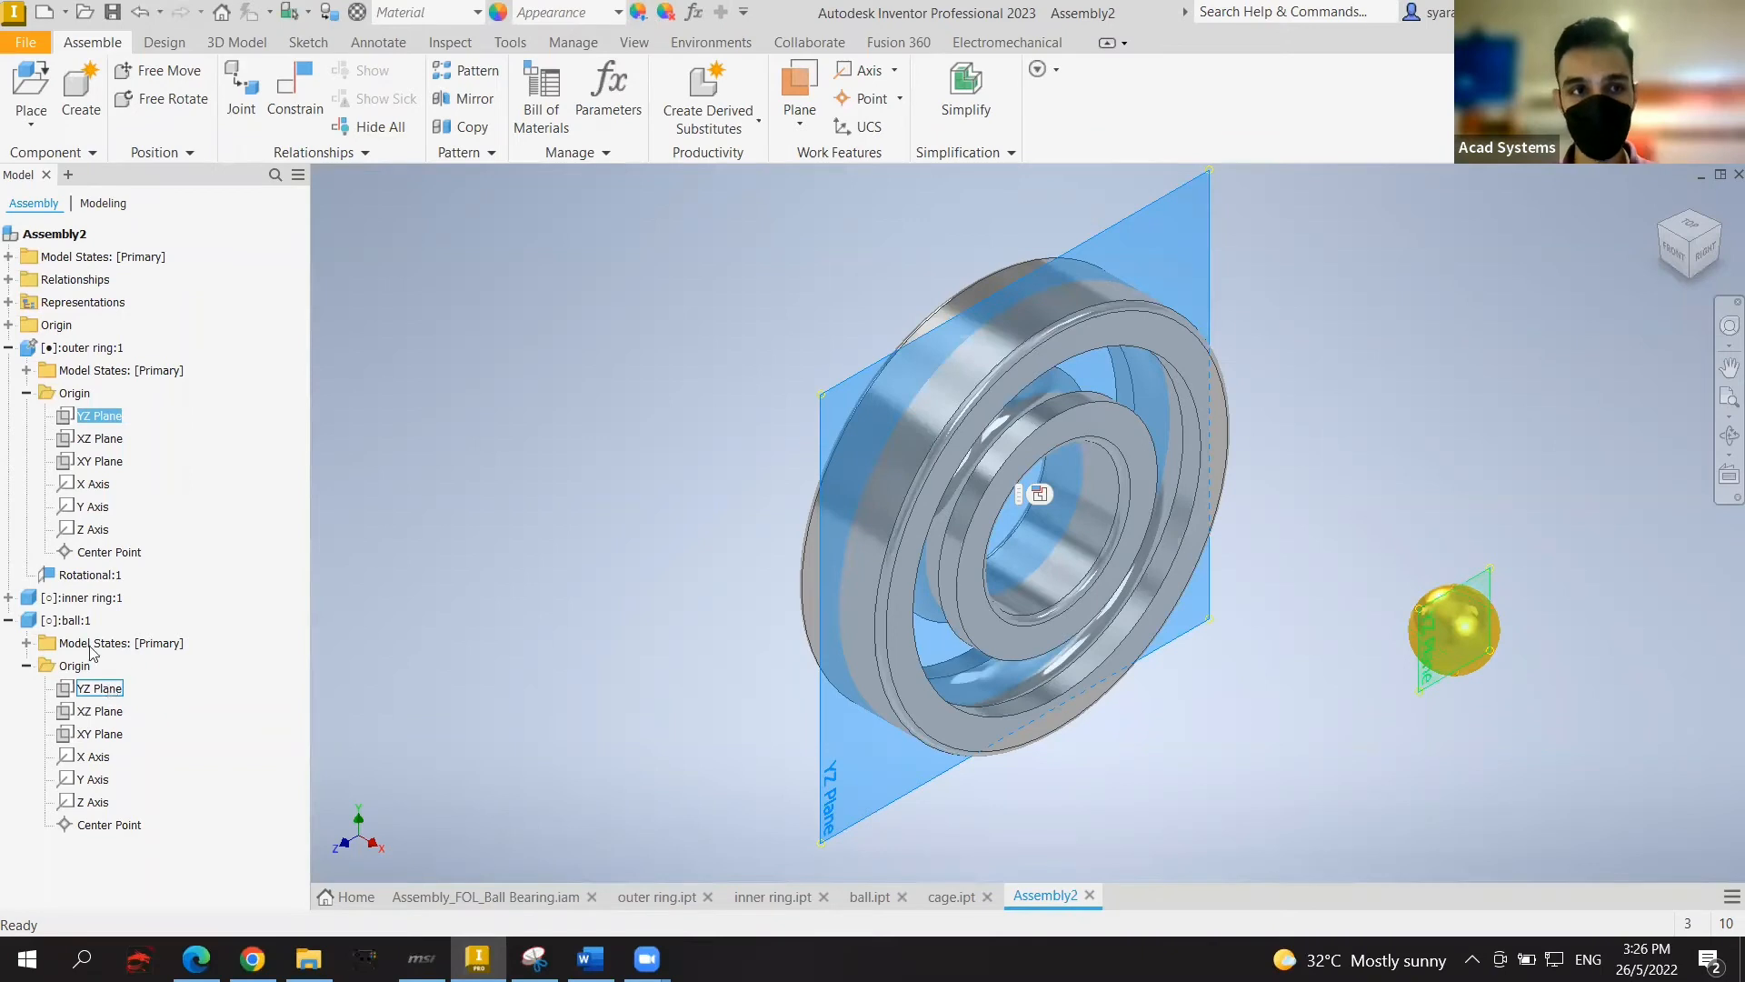
pyautogui.keyDown('ctrl'); pyautogui.click(102, 691); pyautogui.keyUp('ctrl')
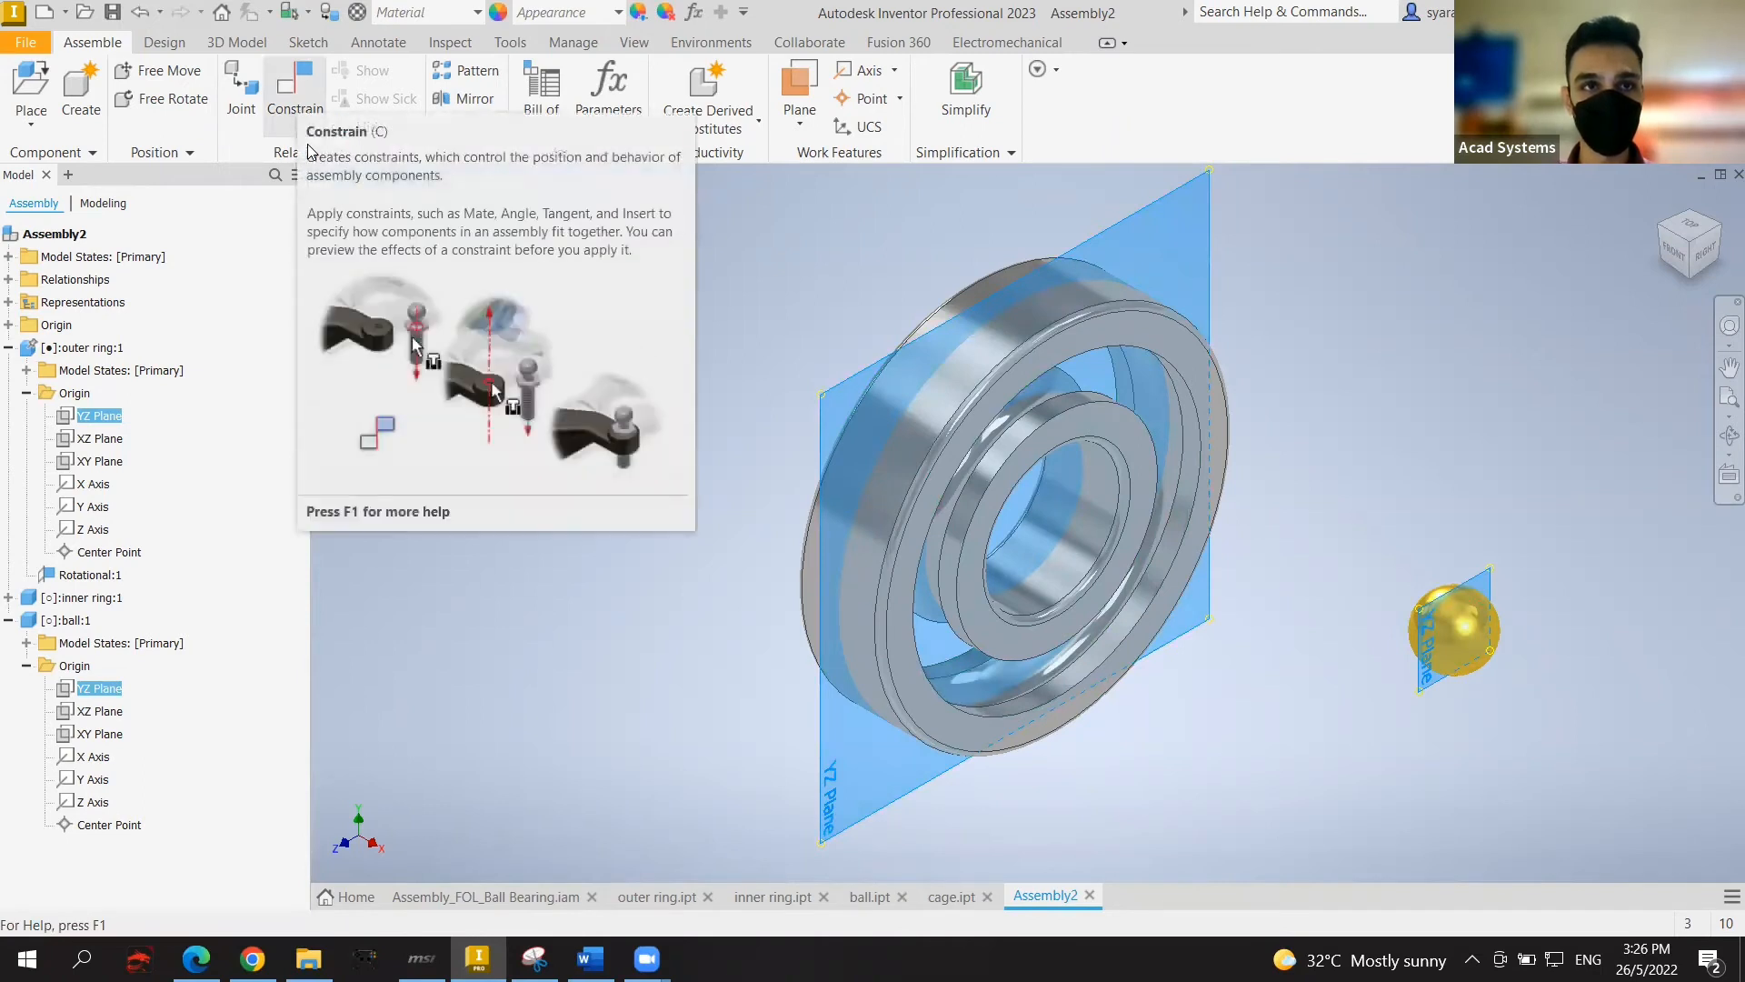
# Step: Apply a Mate constraint between the ball's and outer ring's YZ planes, creating Mate:1
pyautogui.press('c')
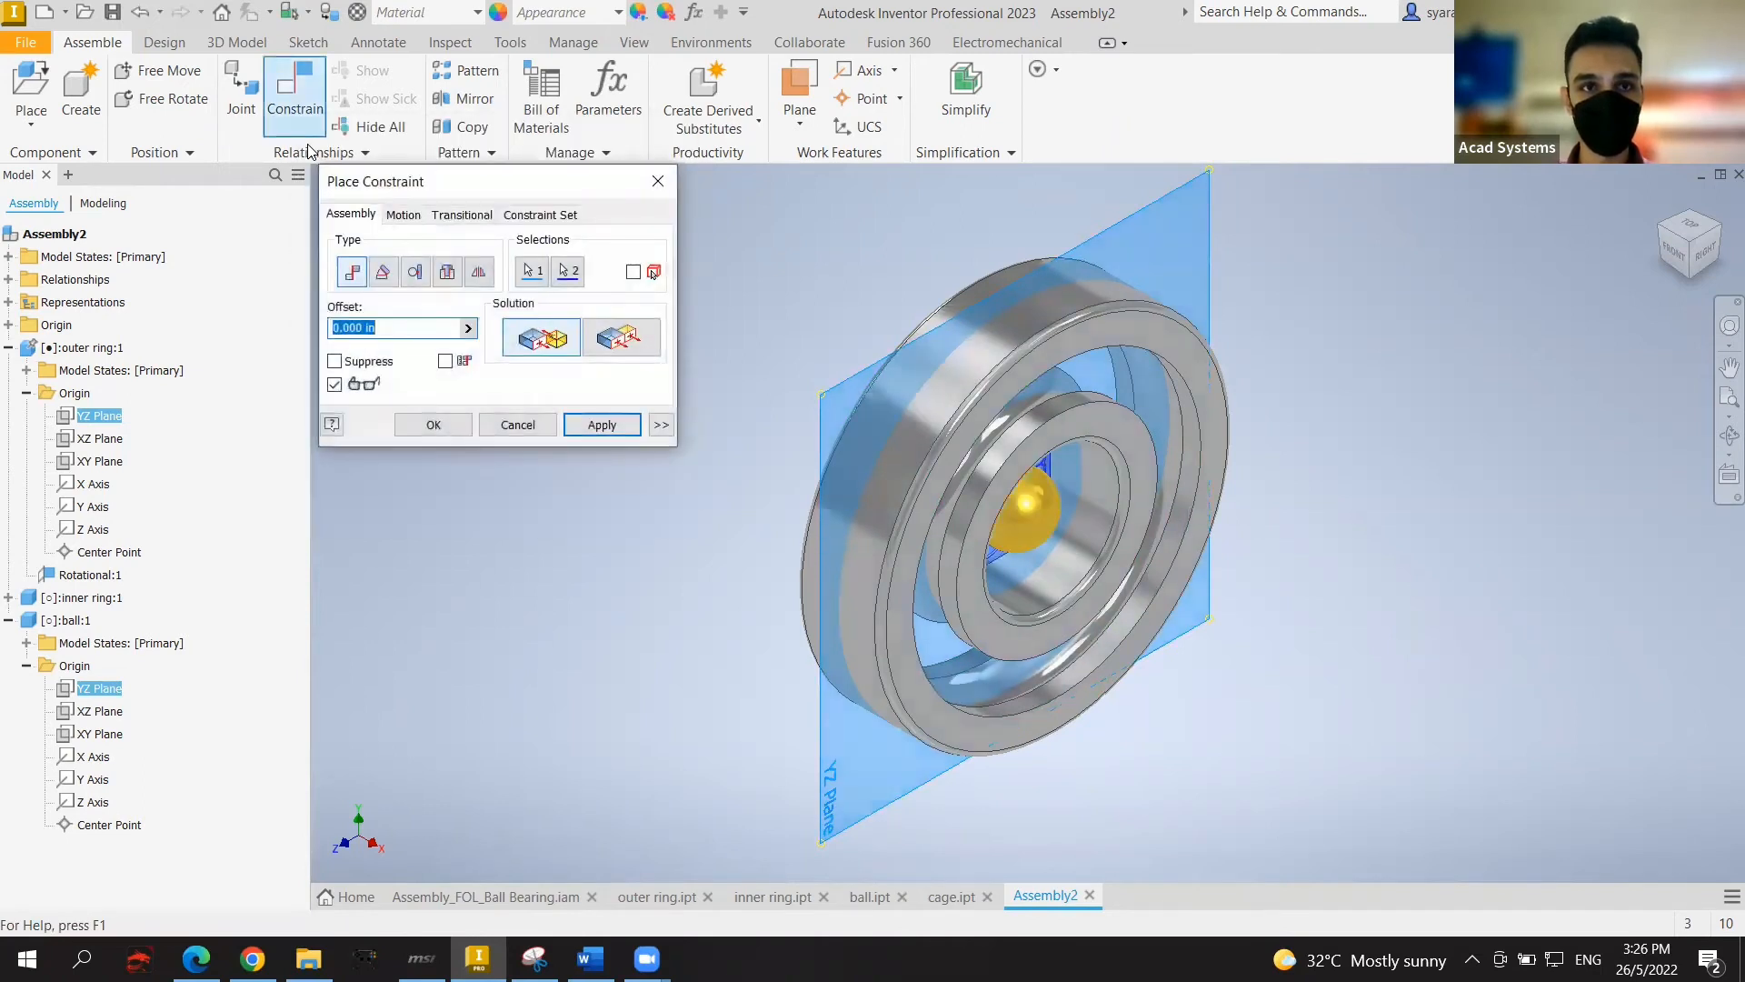
pyautogui.click(523, 340)
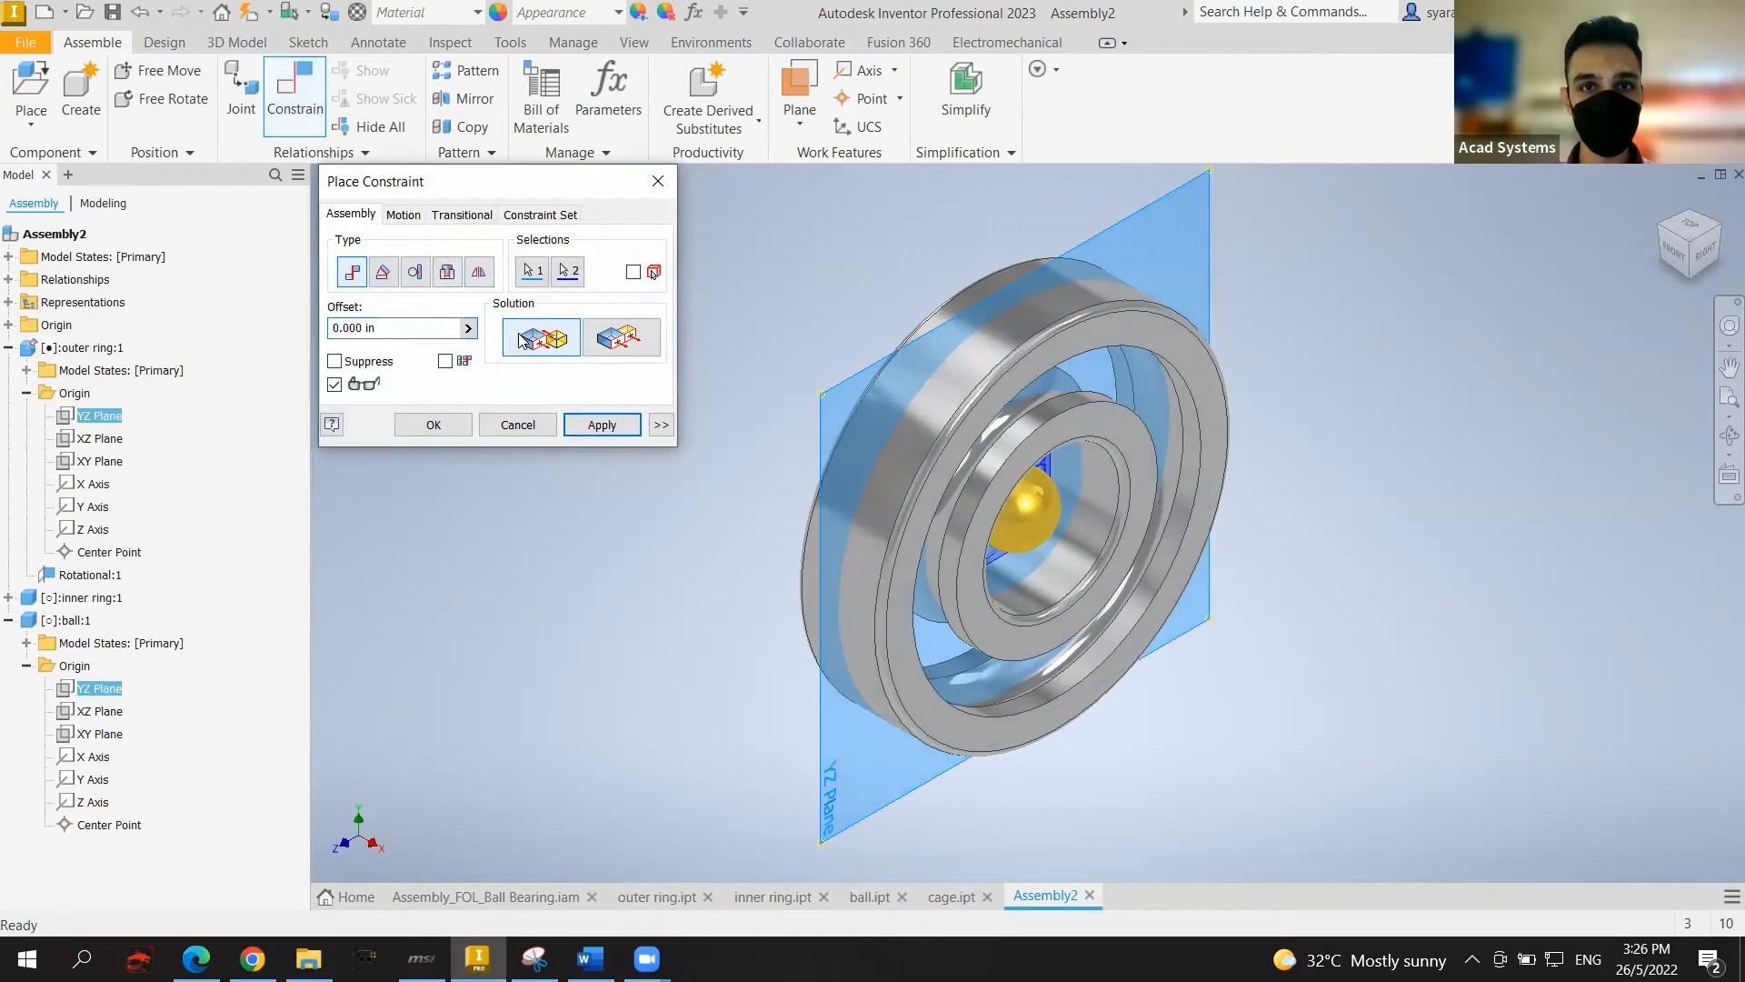
pyautogui.click(602, 424)
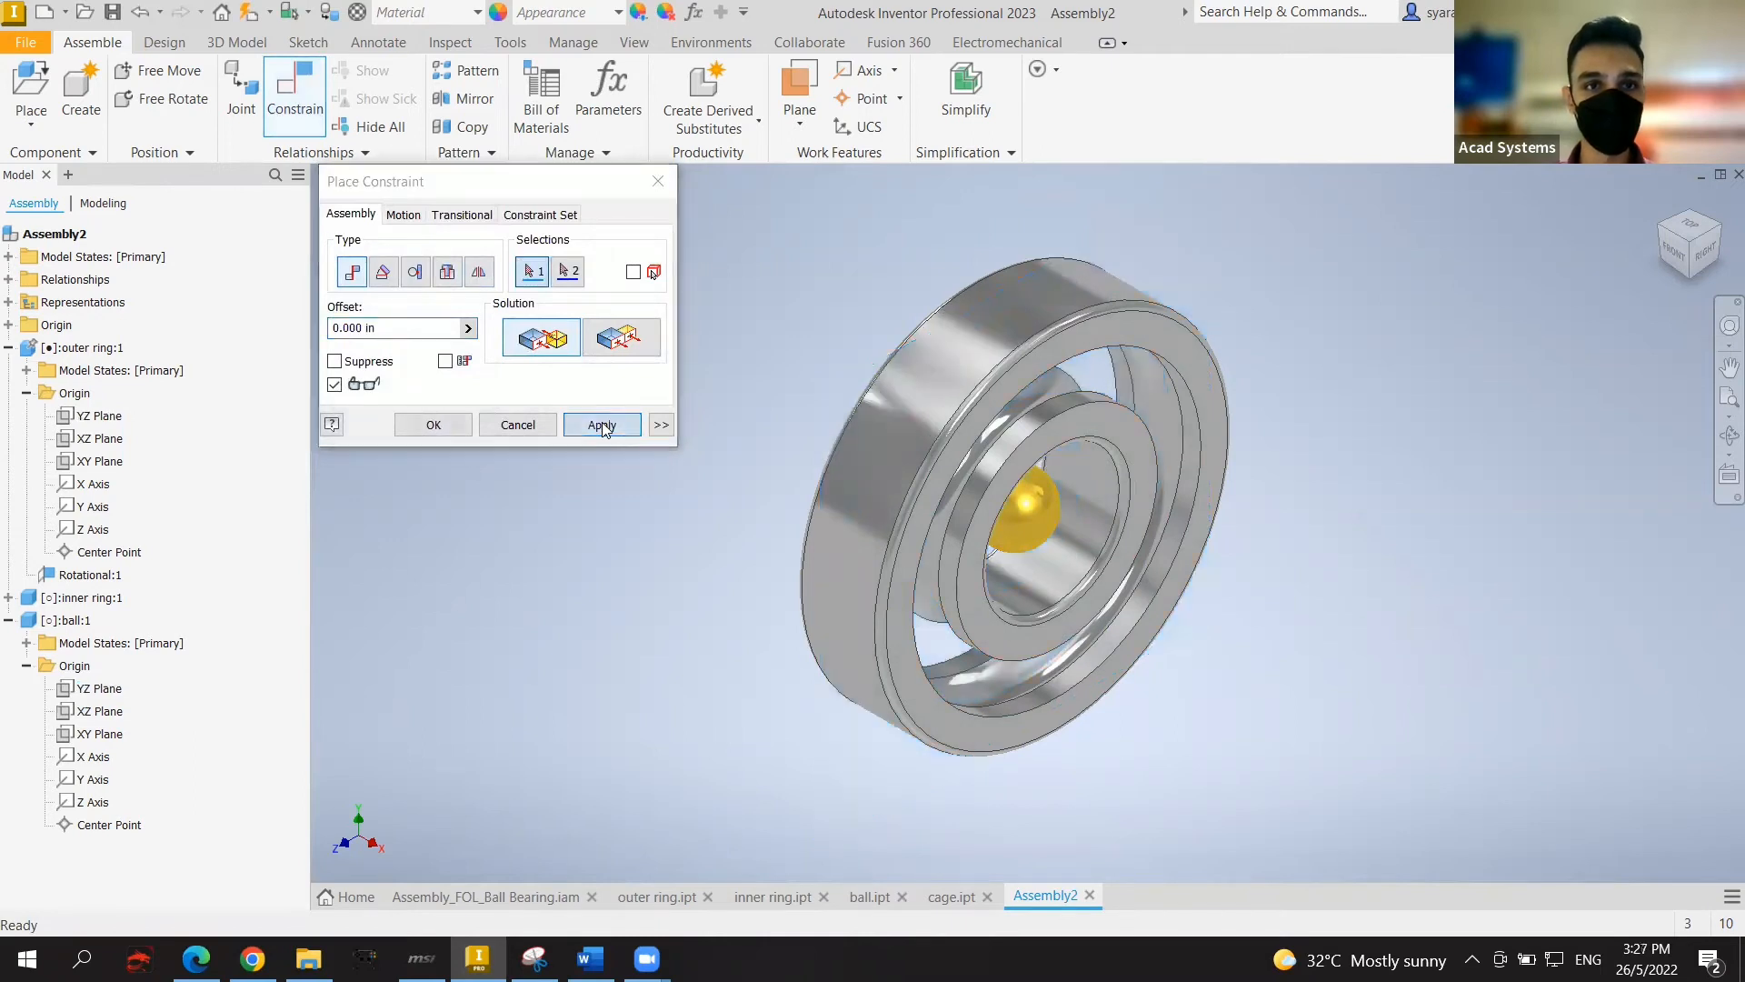
pyautogui.click(649, 186)
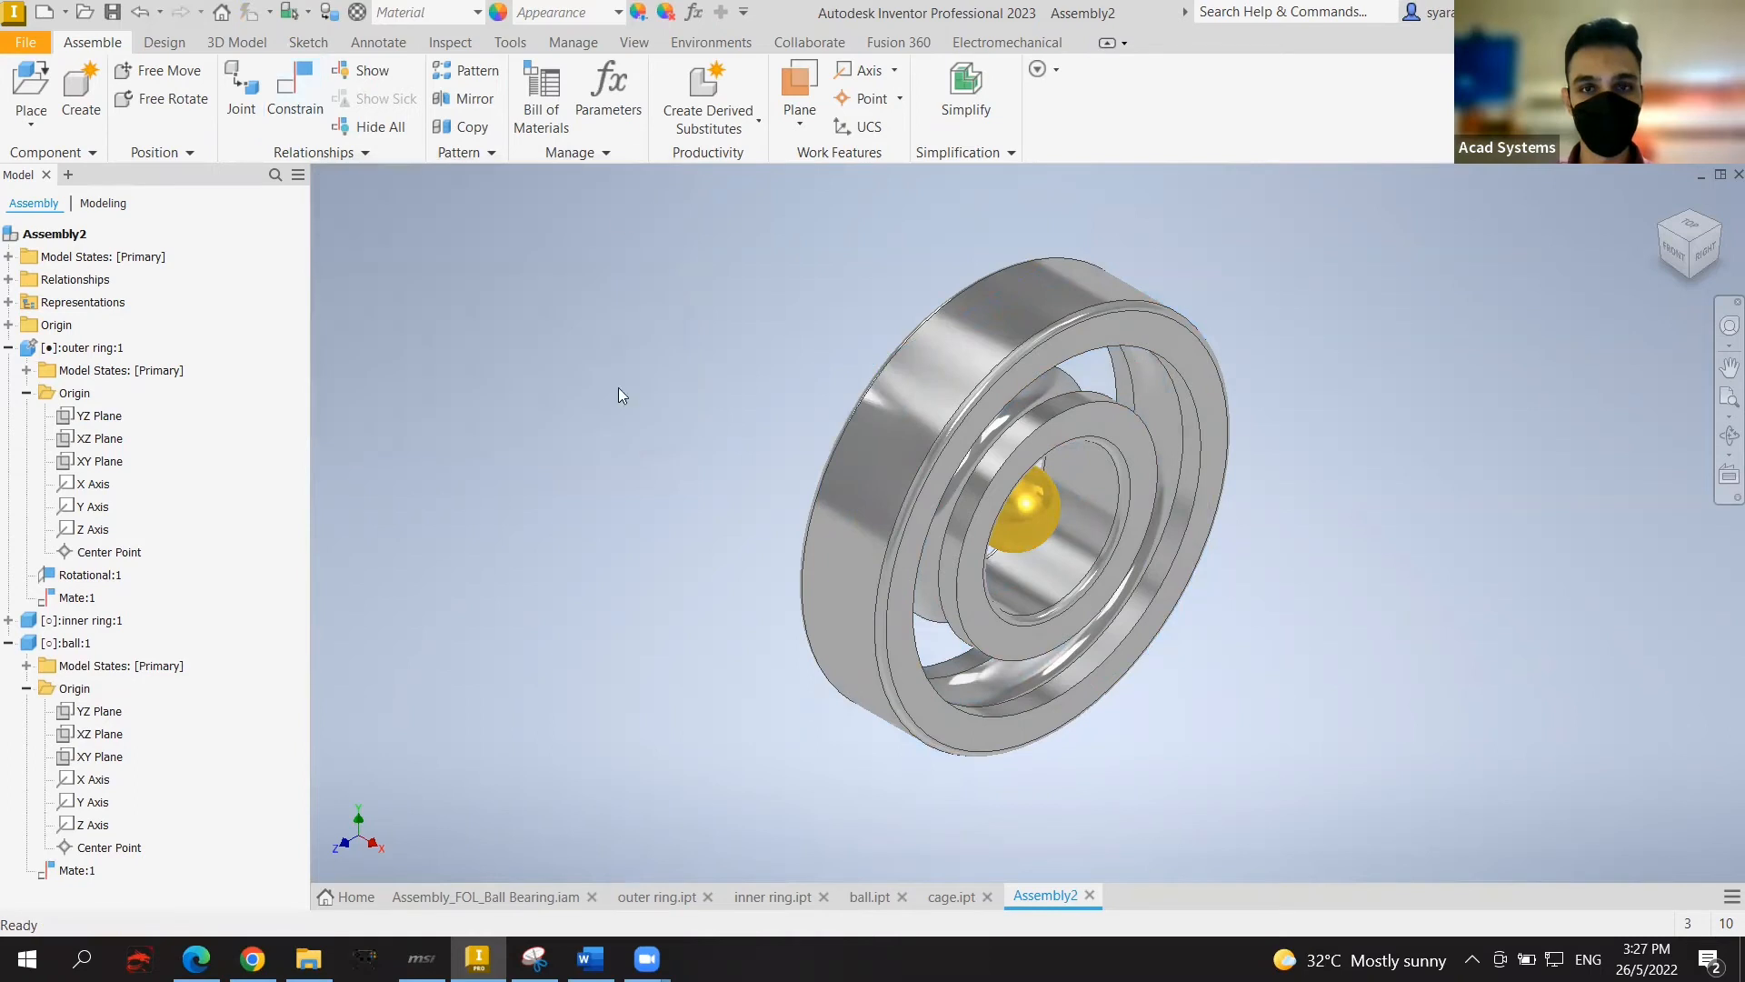
pyautogui.press('F2')
pyautogui.moveTo(587, 446); pyautogui.dragTo(613, 413)
pyautogui.press('Escape')
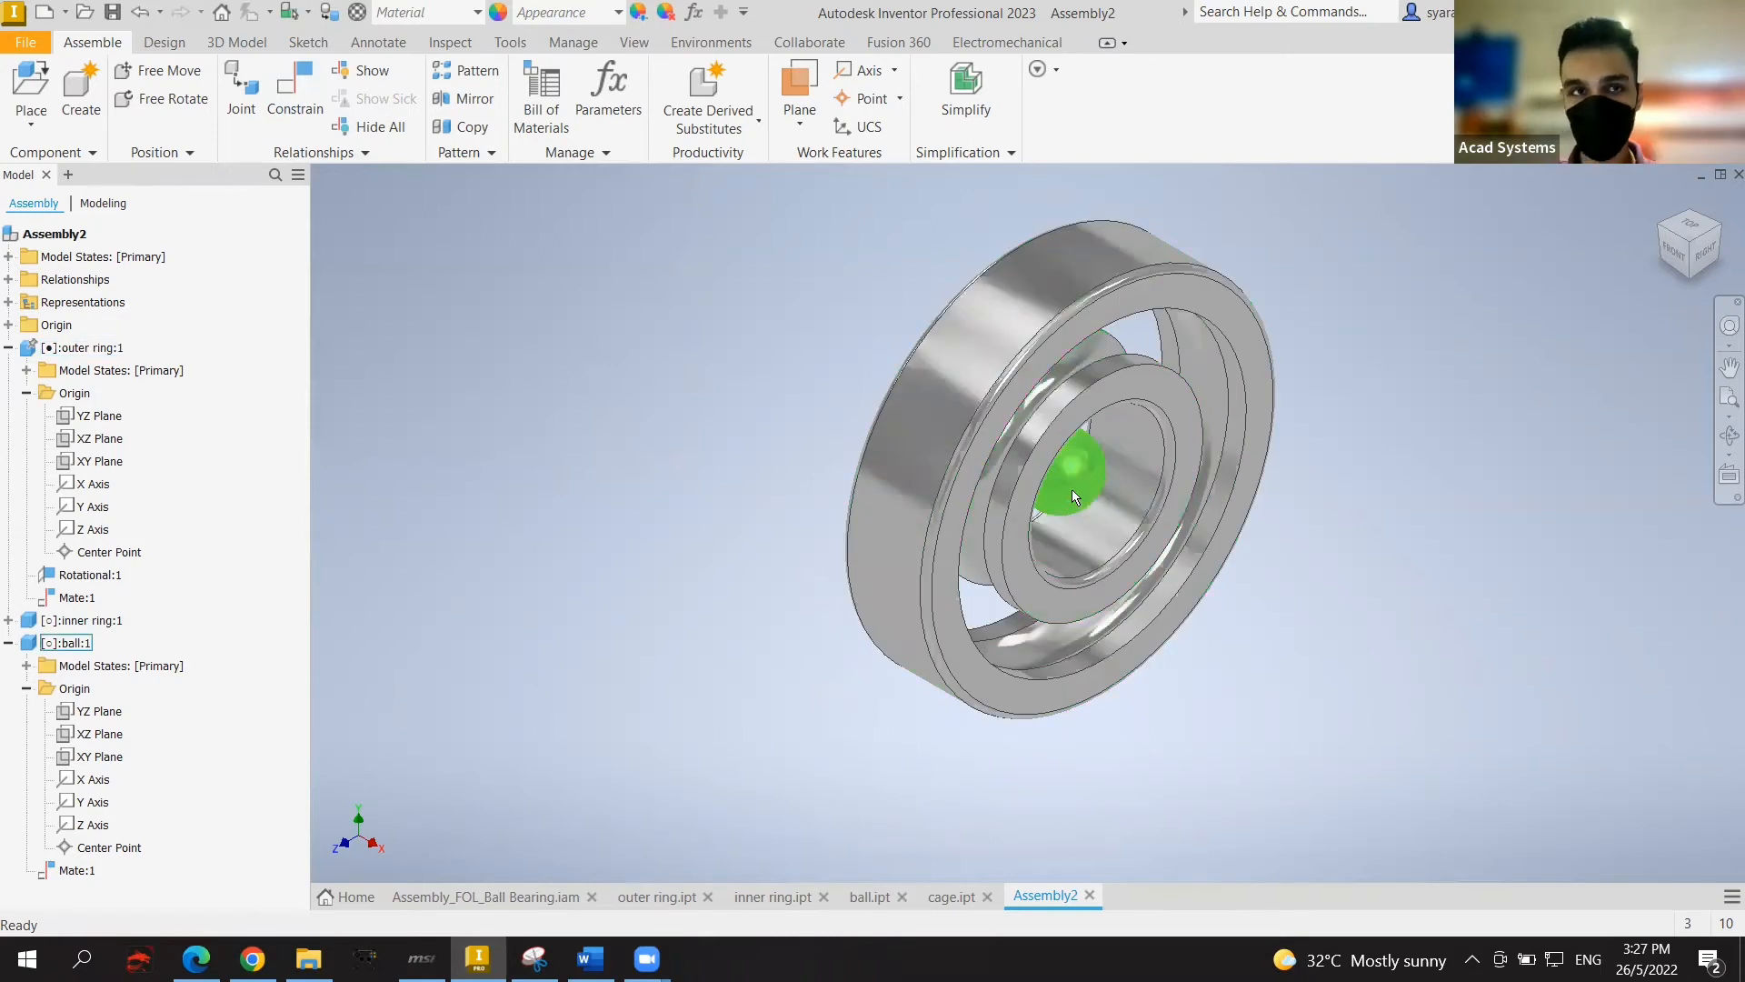
# Step: Try Insert constraints between the ball and the outer ring face, closing them unapplied
pyautogui.click(295, 96)
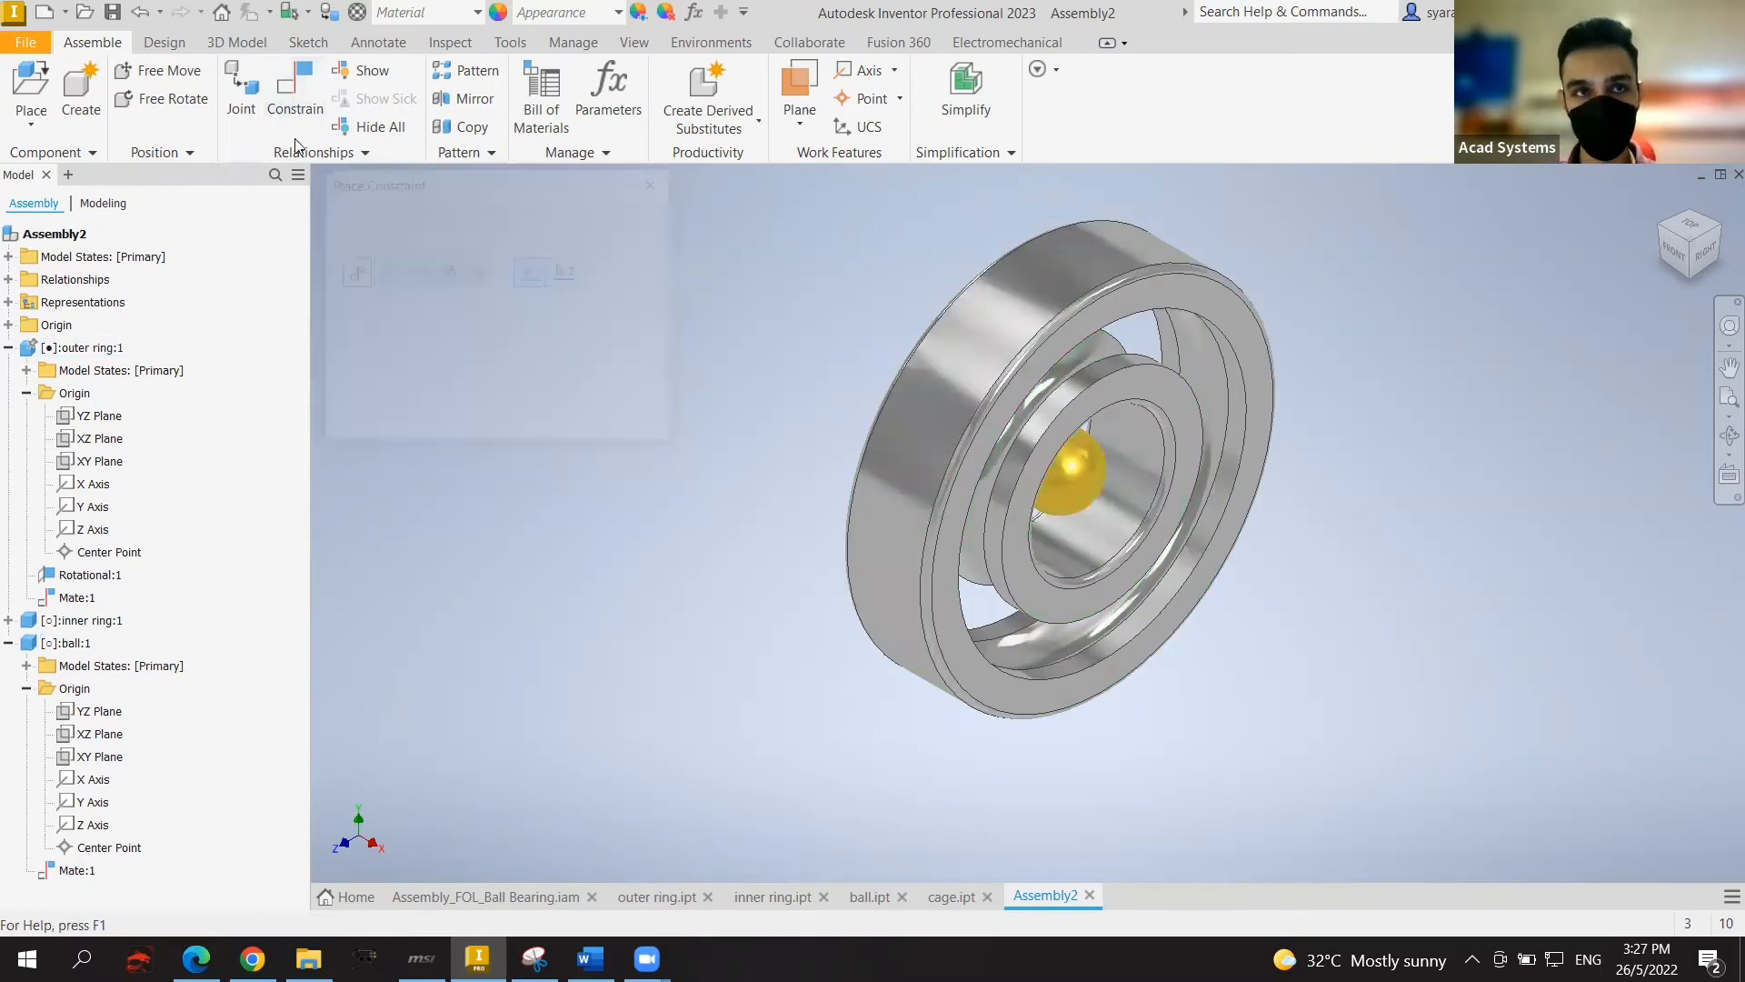
pyautogui.click(1082, 471)
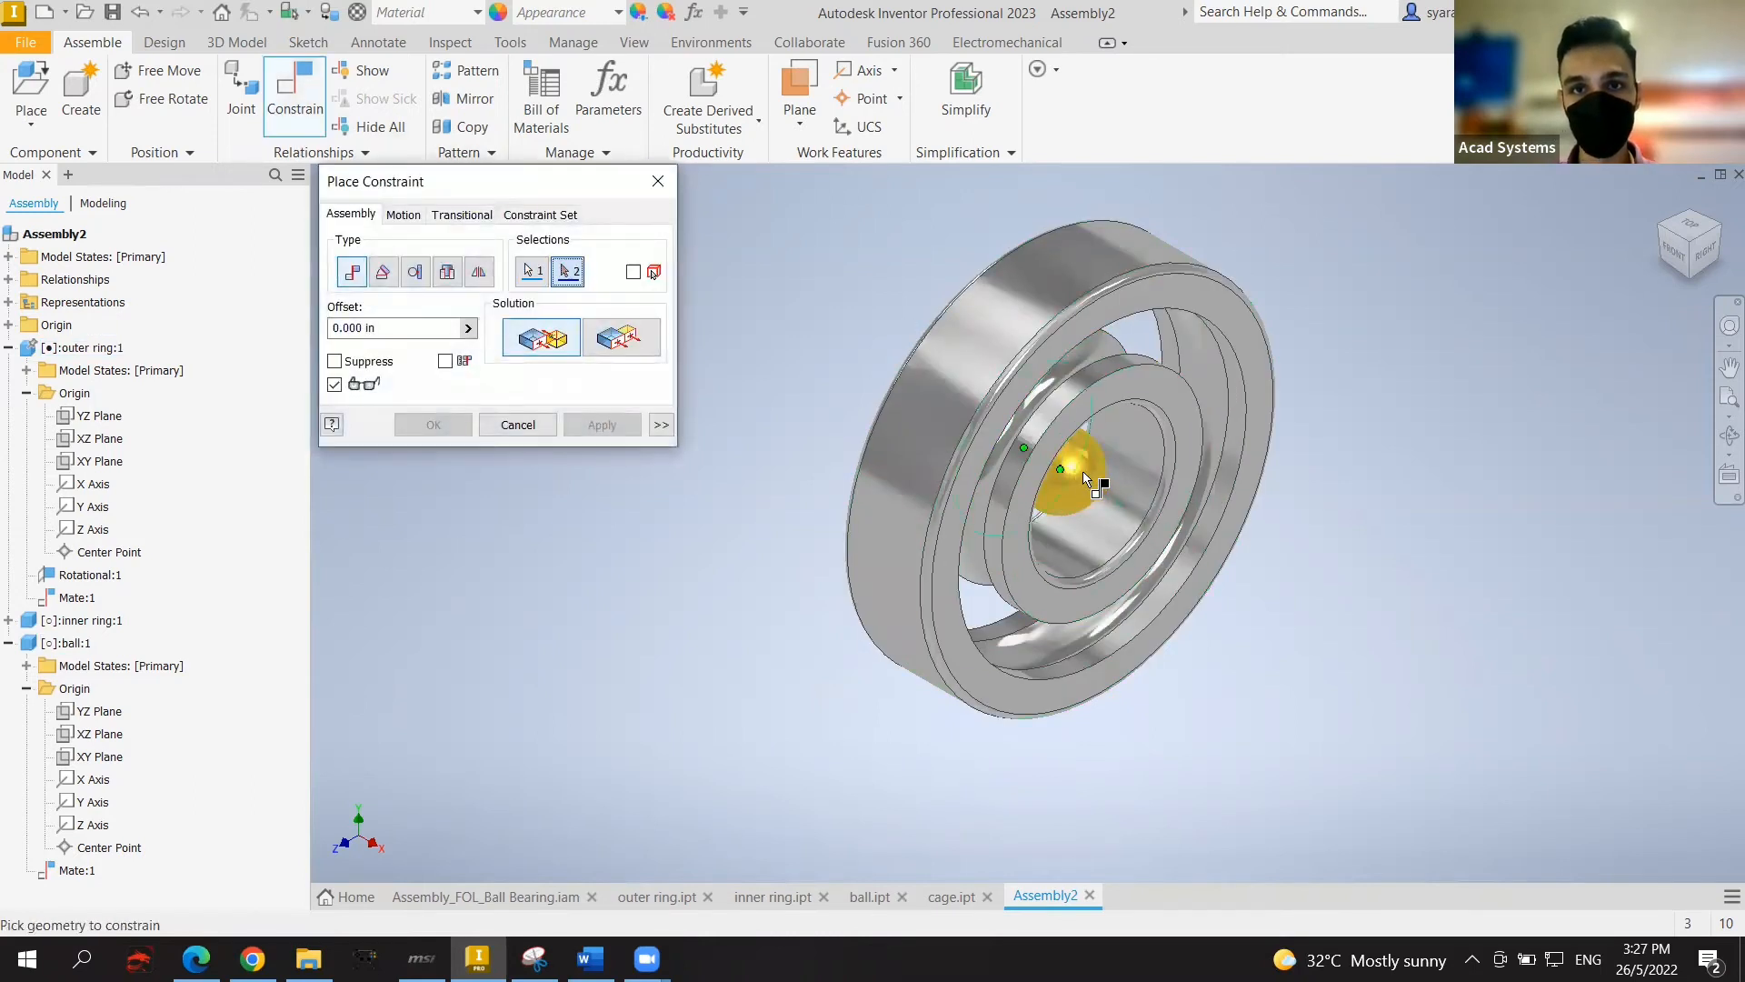
pyautogui.scroll(3, 1063, 459)
pyautogui.scroll(-3, 1045, 446)
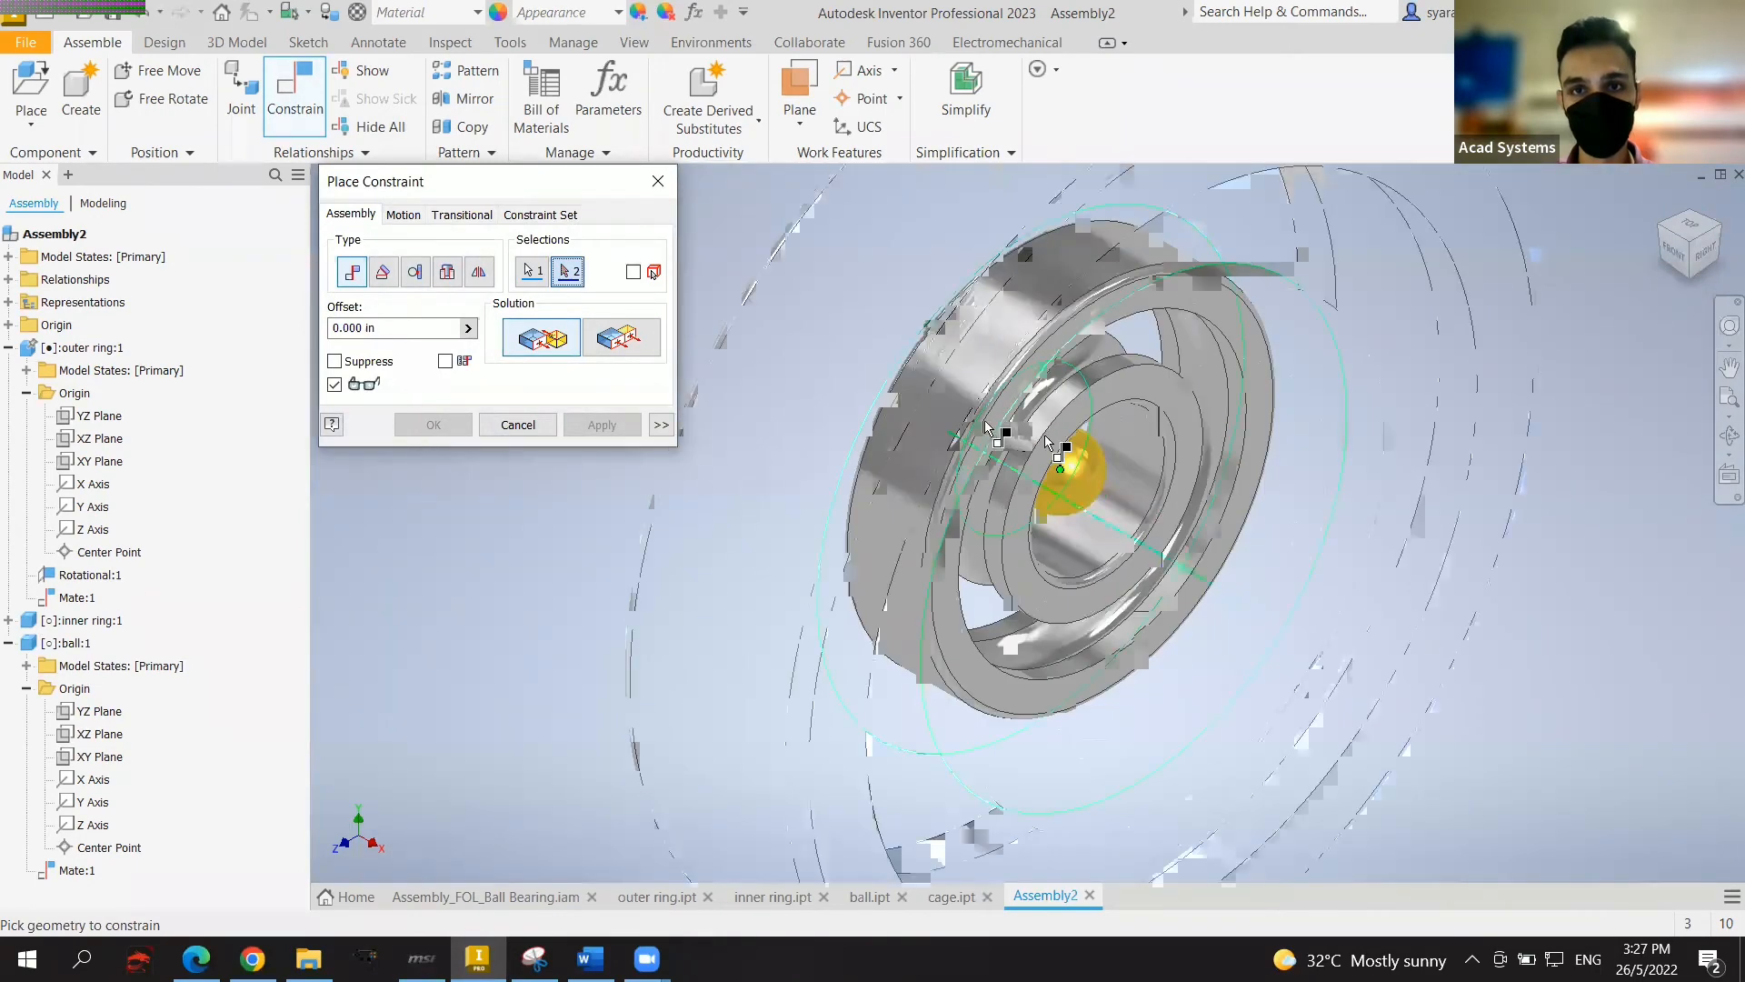
pyautogui.click(989, 427)
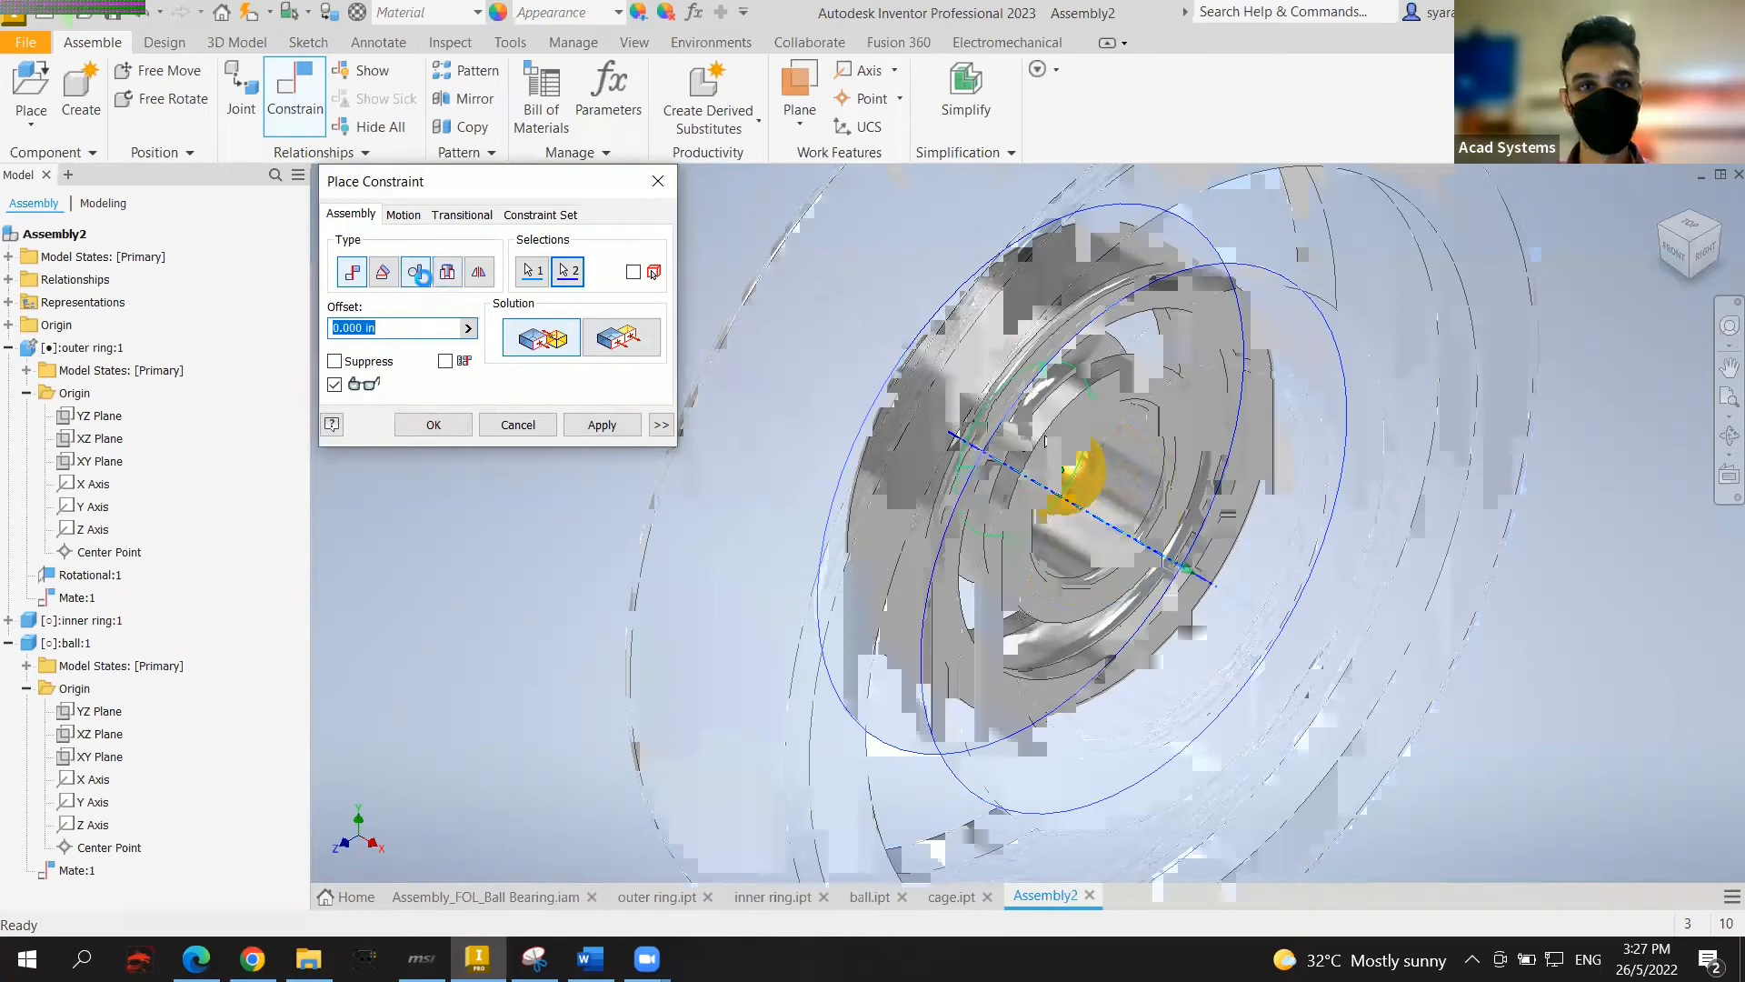
pyautogui.click(424, 280)
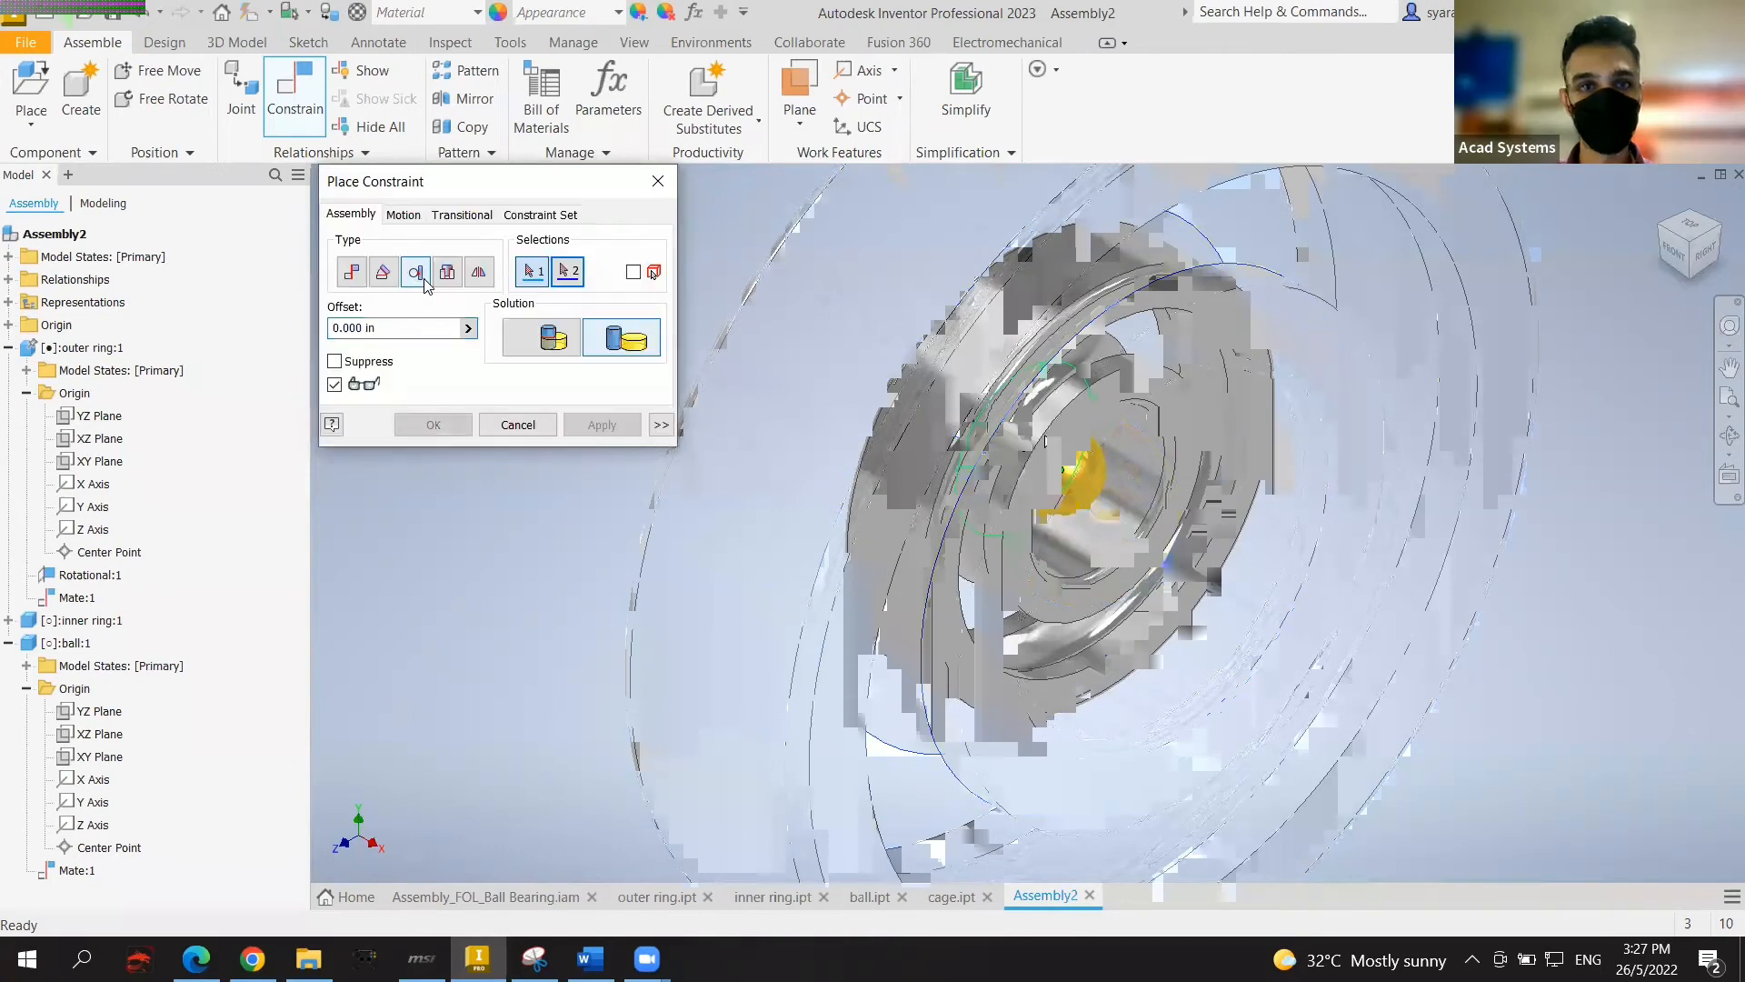
pyautogui.click(658, 181)
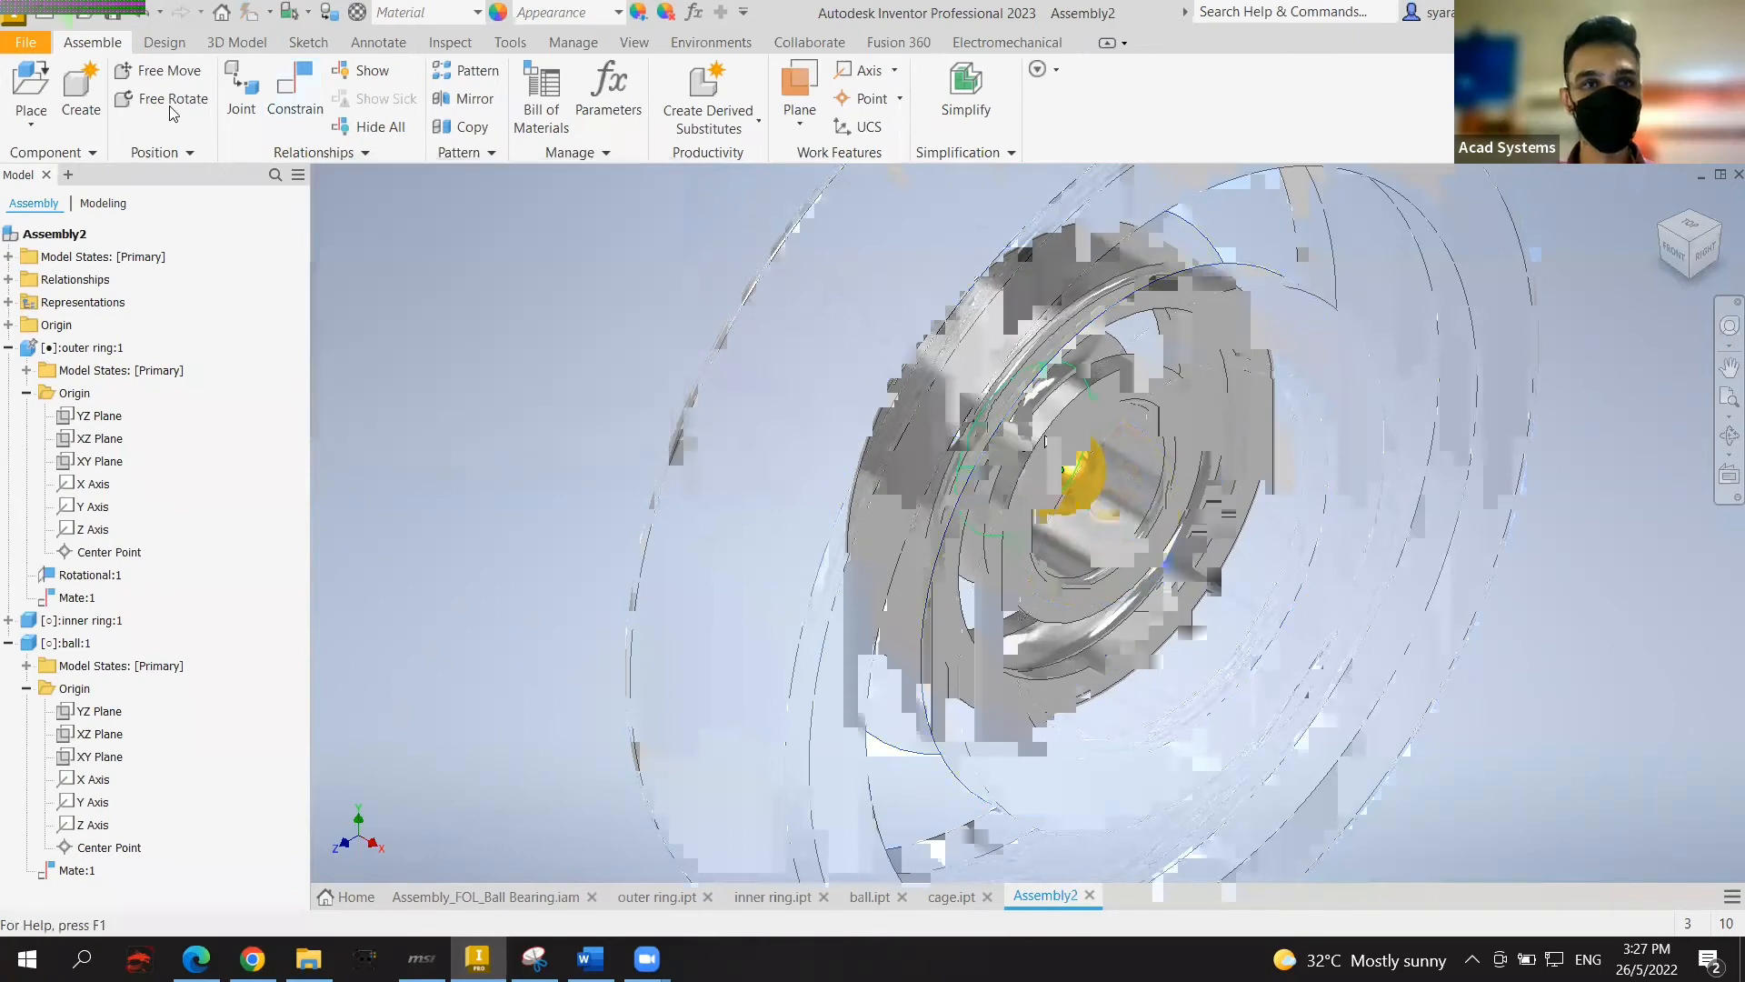
pyautogui.click(270, 113)
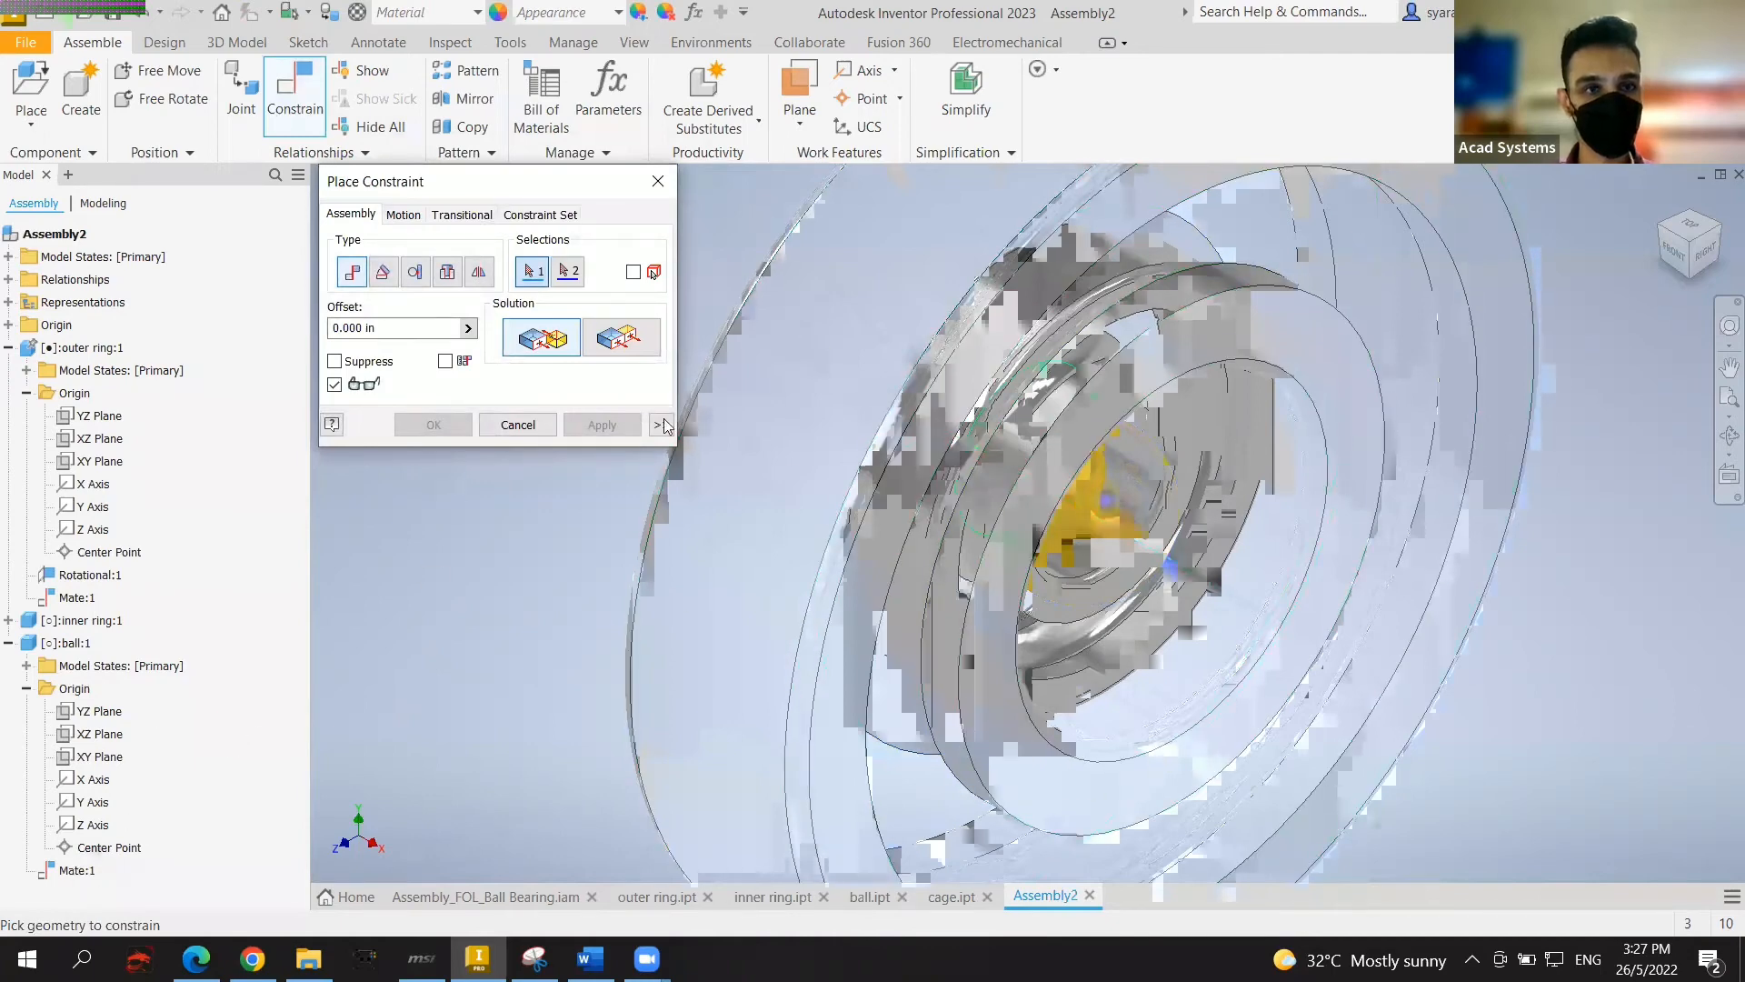
pyautogui.click(422, 277)
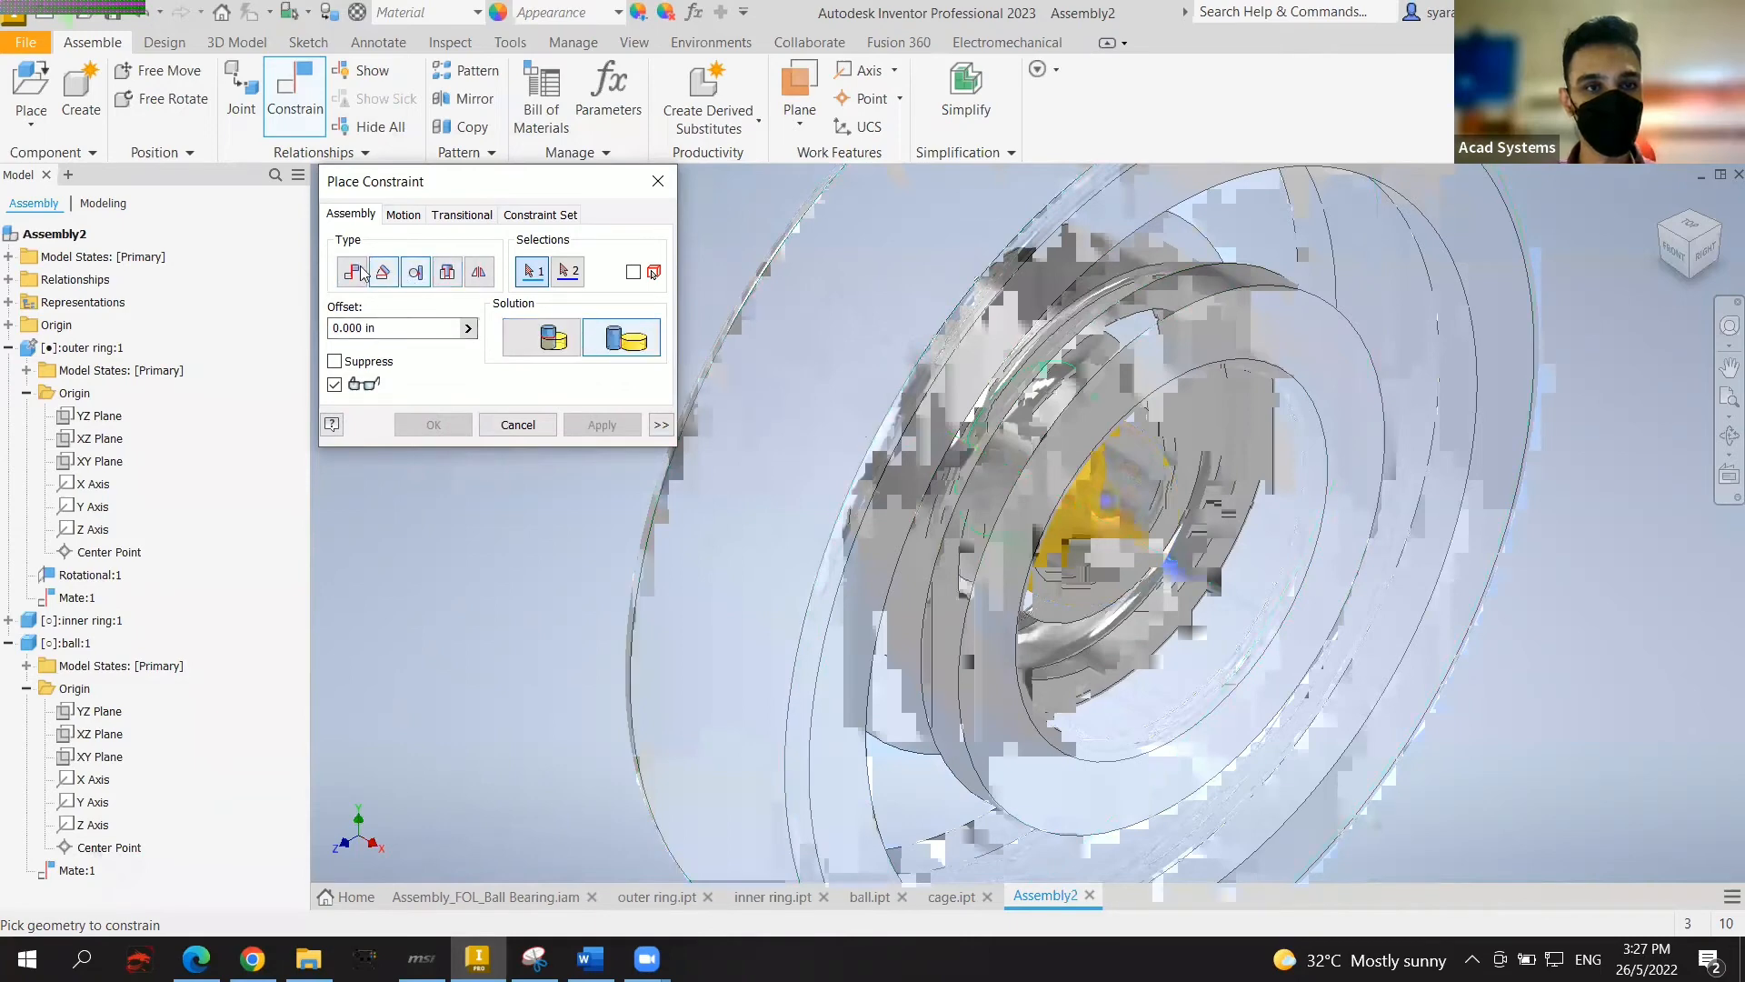
pyautogui.click(1127, 506)
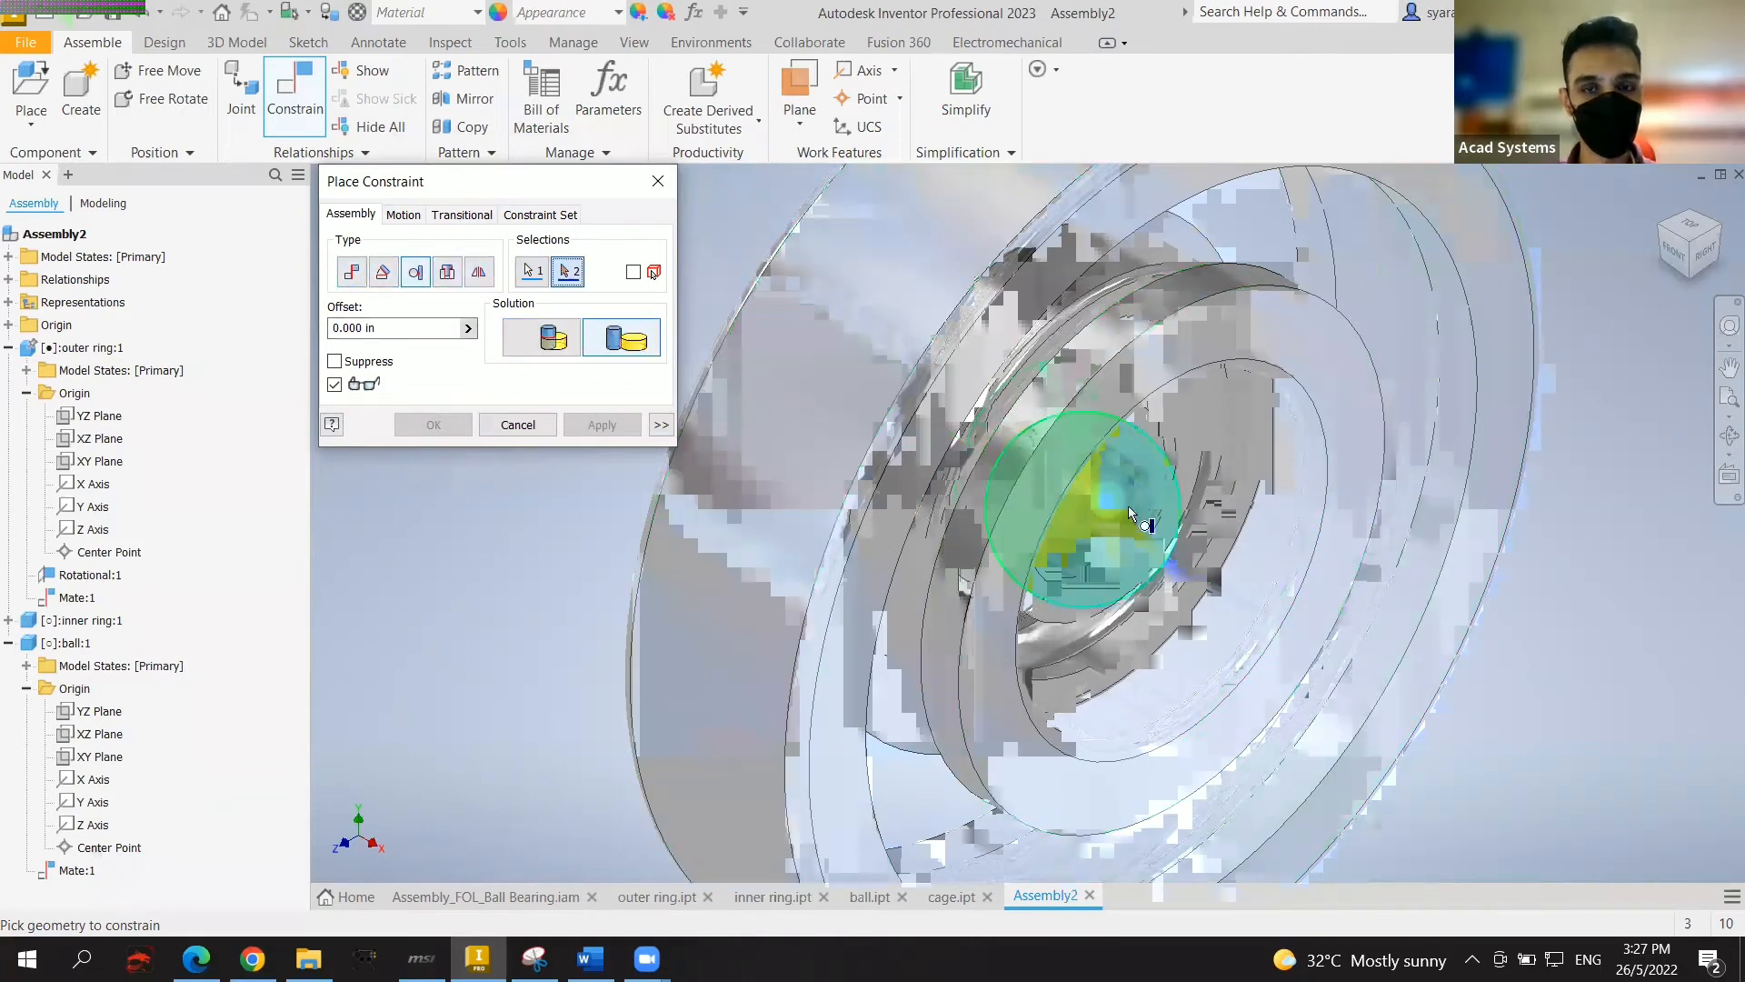
pyautogui.click(1020, 391)
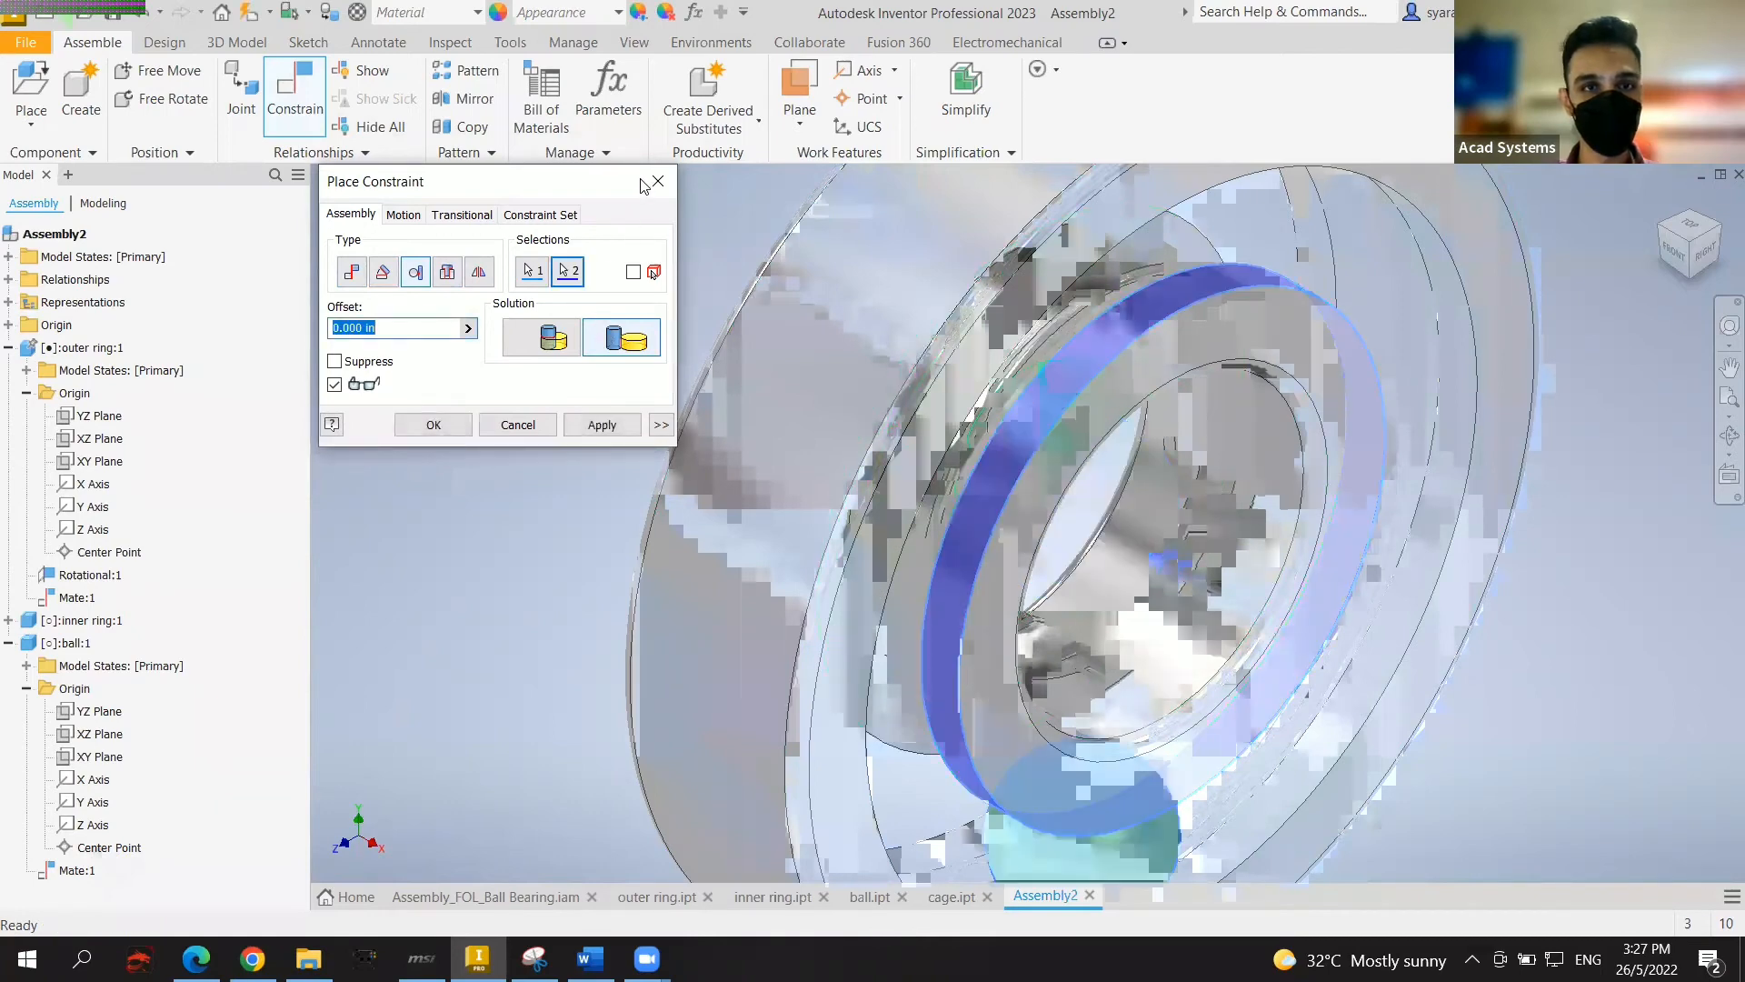
pyautogui.click(434, 424)
# Step: Start Tangent constraints on the ball and outer raceway, cancelling each attempt
pyautogui.click(282, 113)
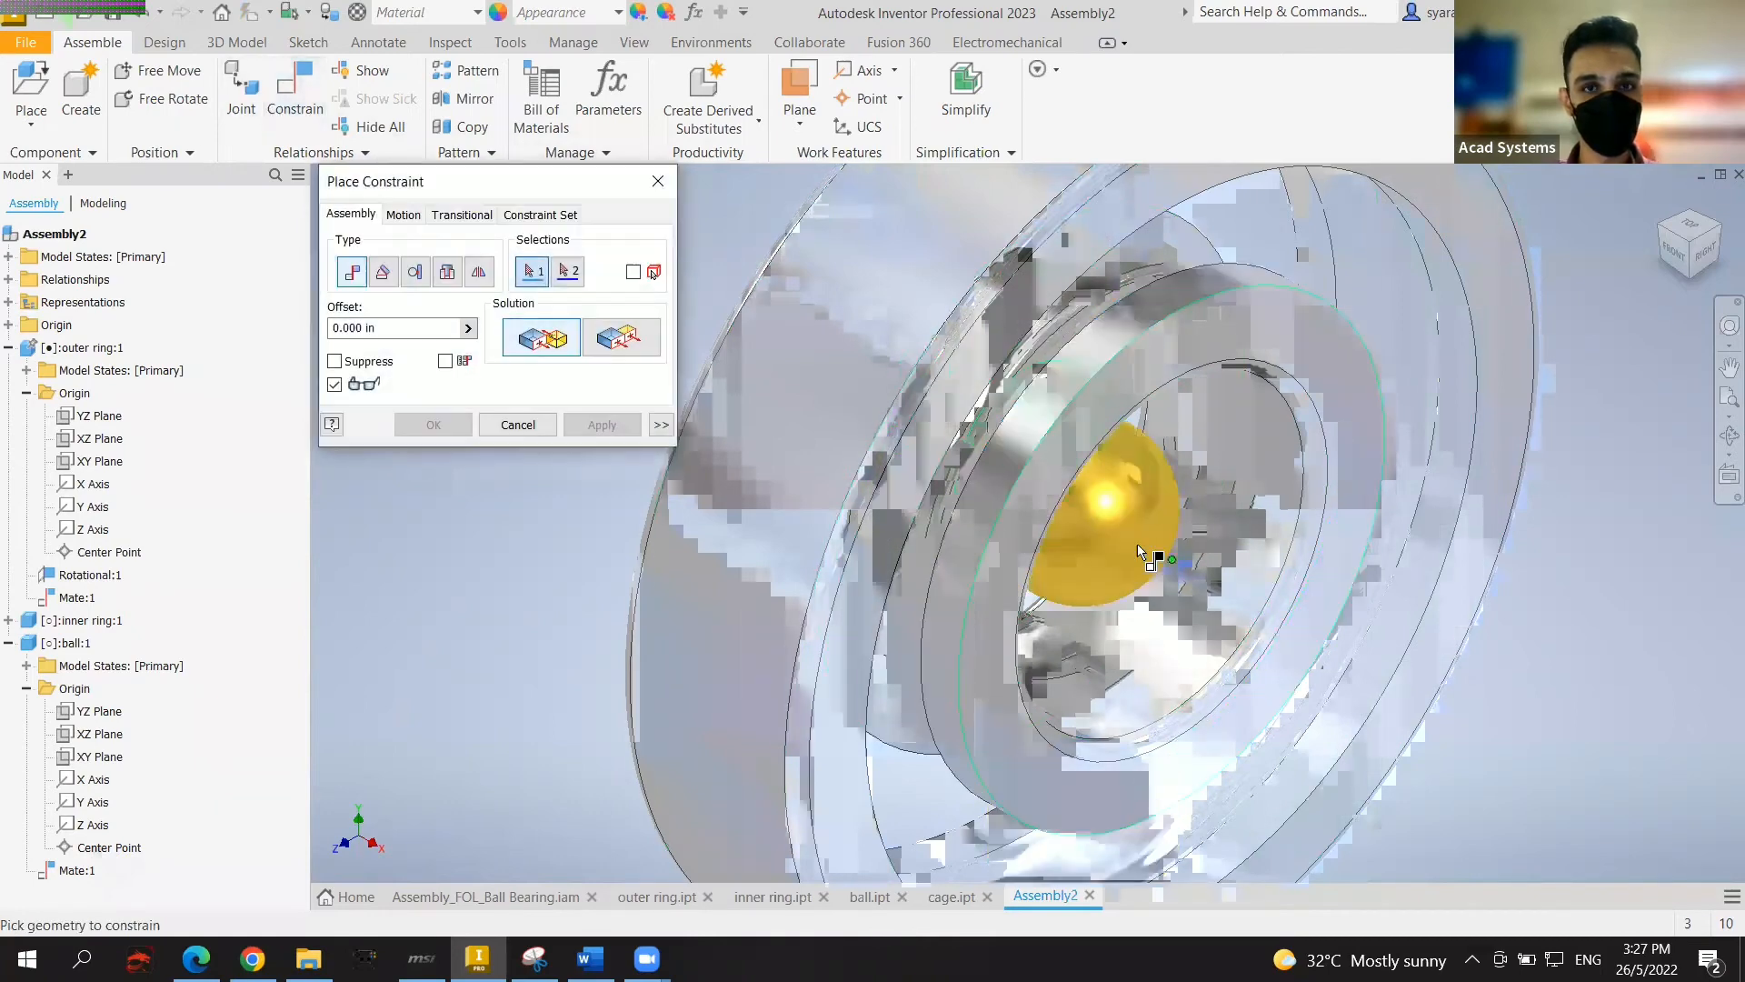
pyautogui.click(1125, 514)
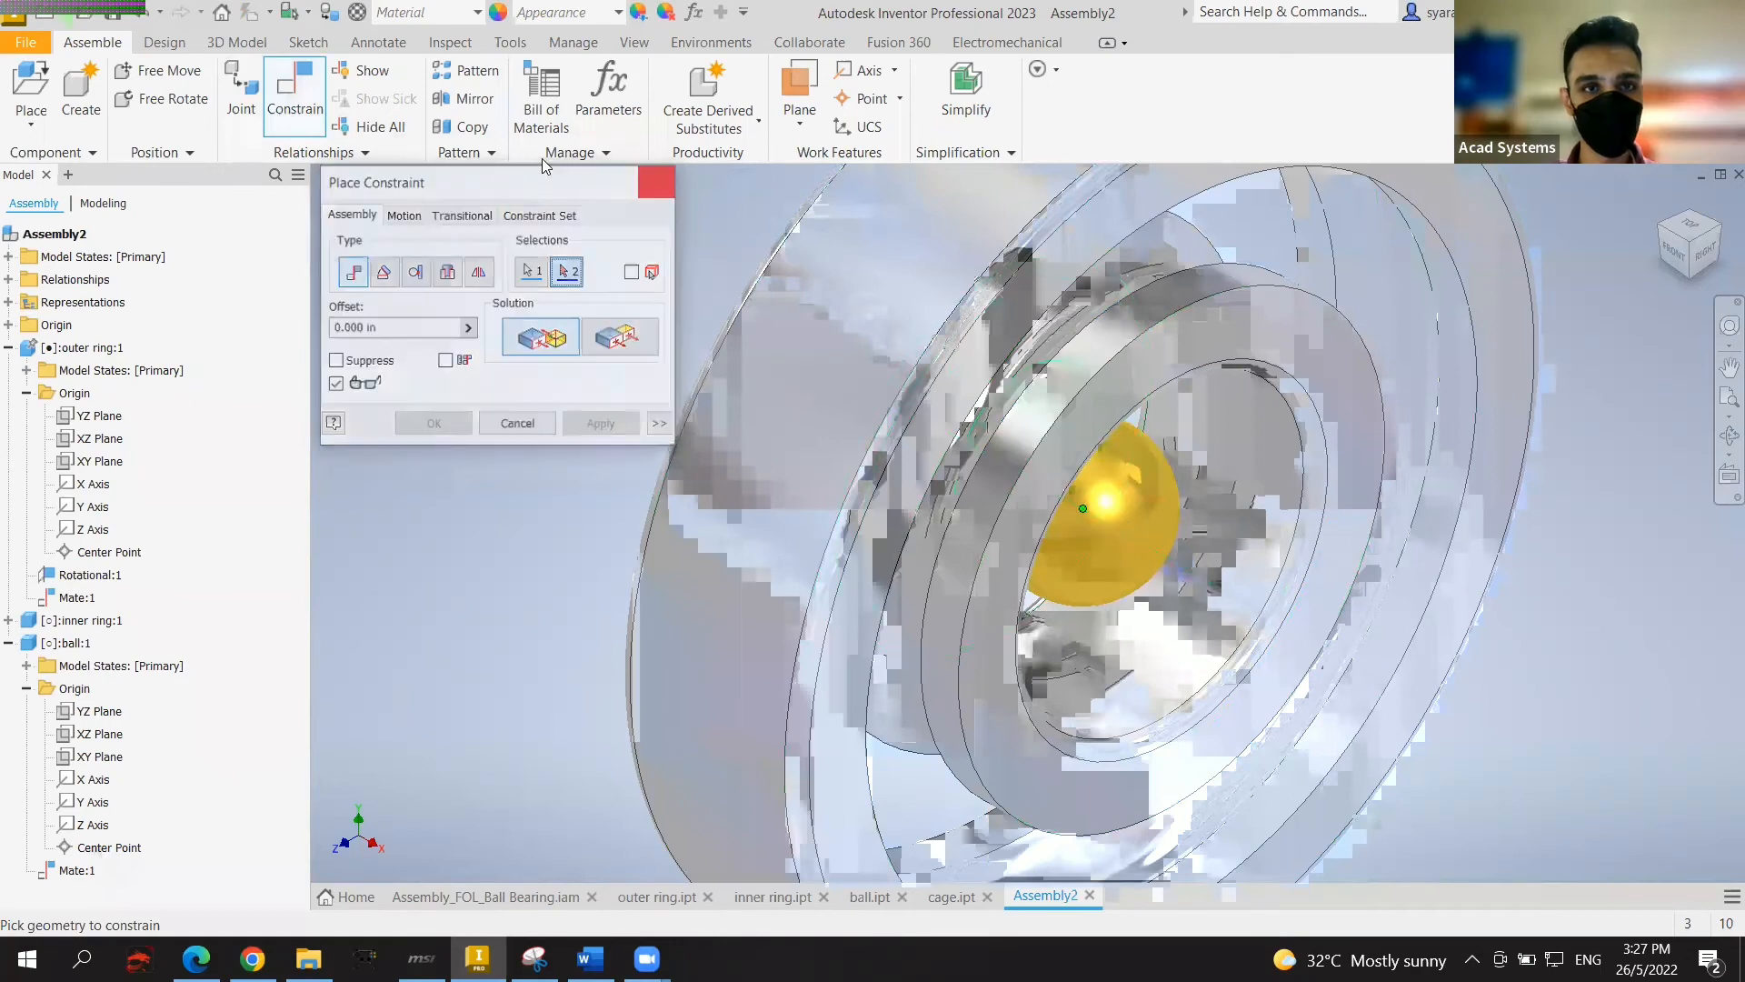
pyautogui.press('Escape')
pyautogui.click(281, 114)
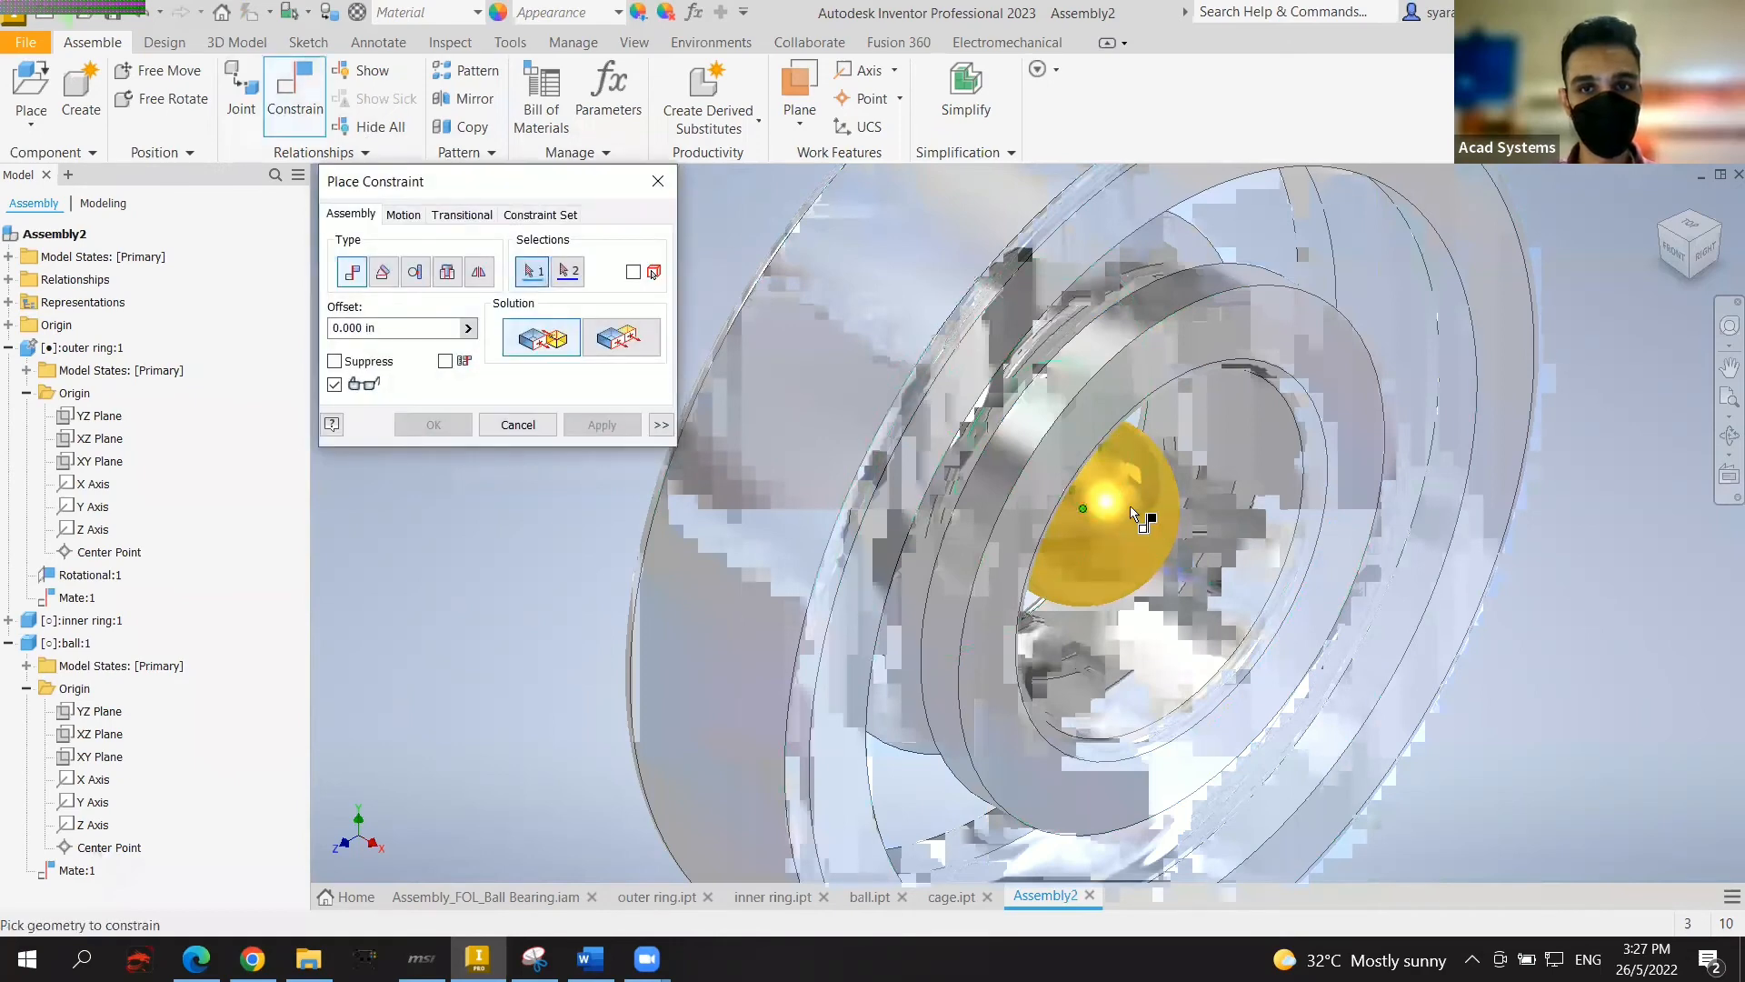
pyautogui.click(415, 273)
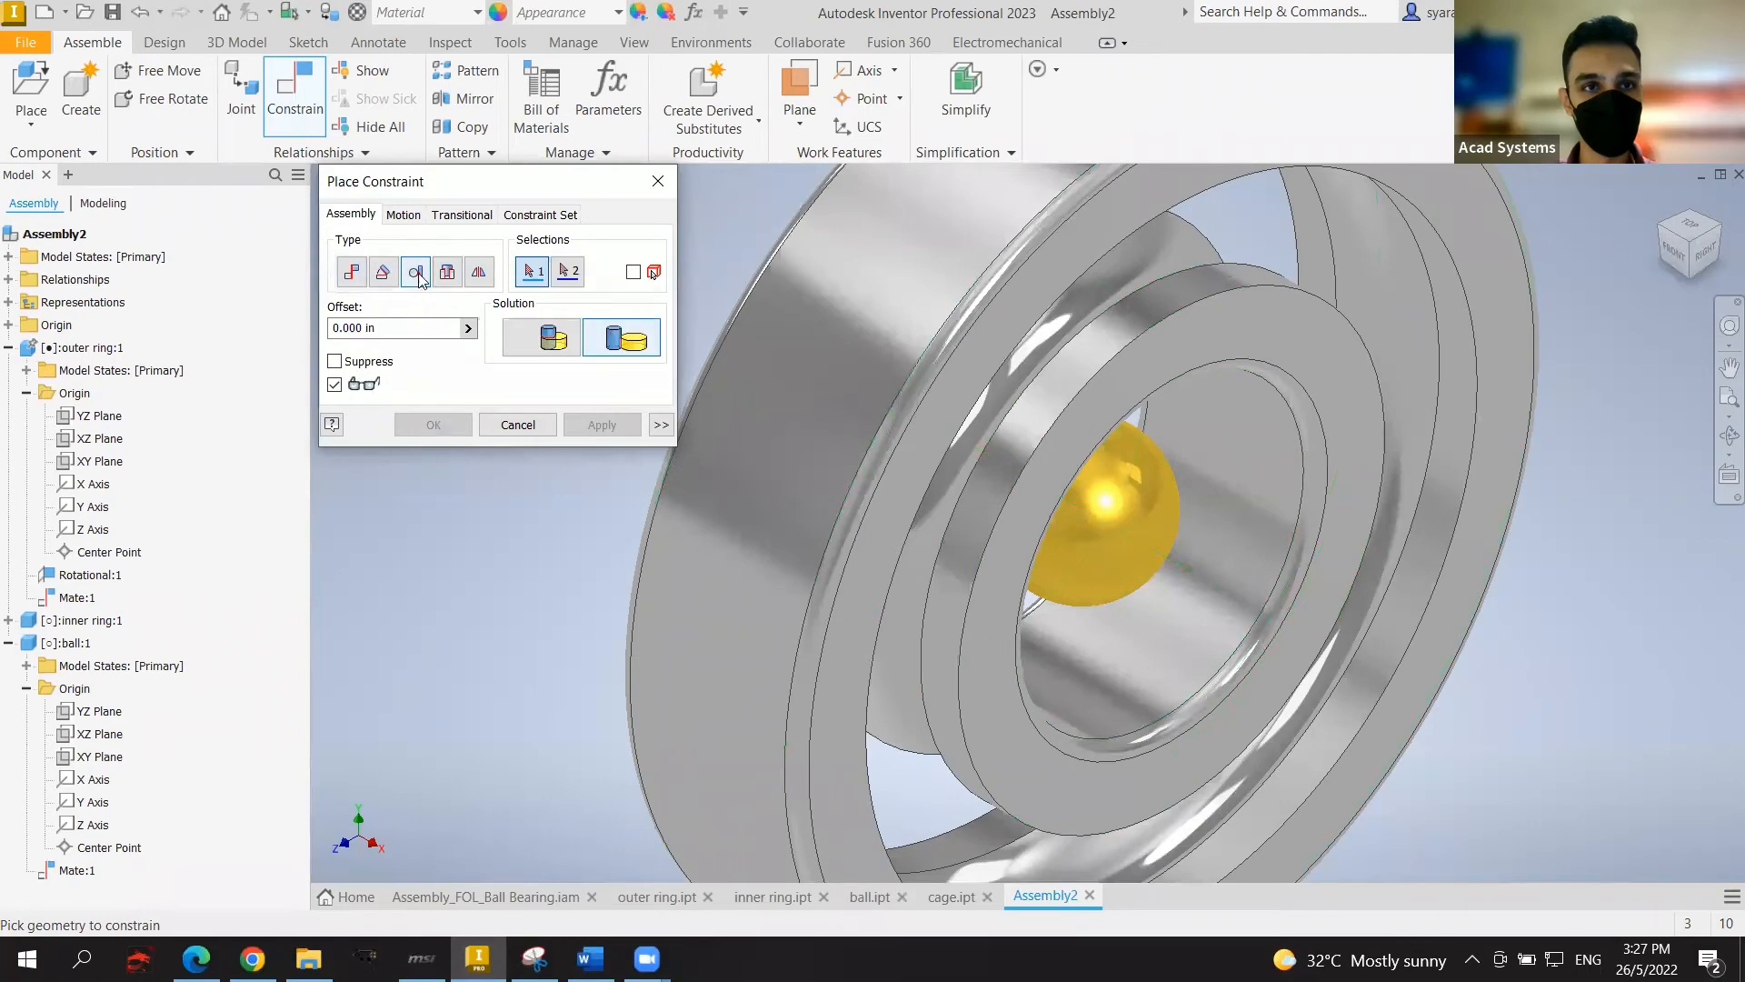
pyautogui.click(980, 442)
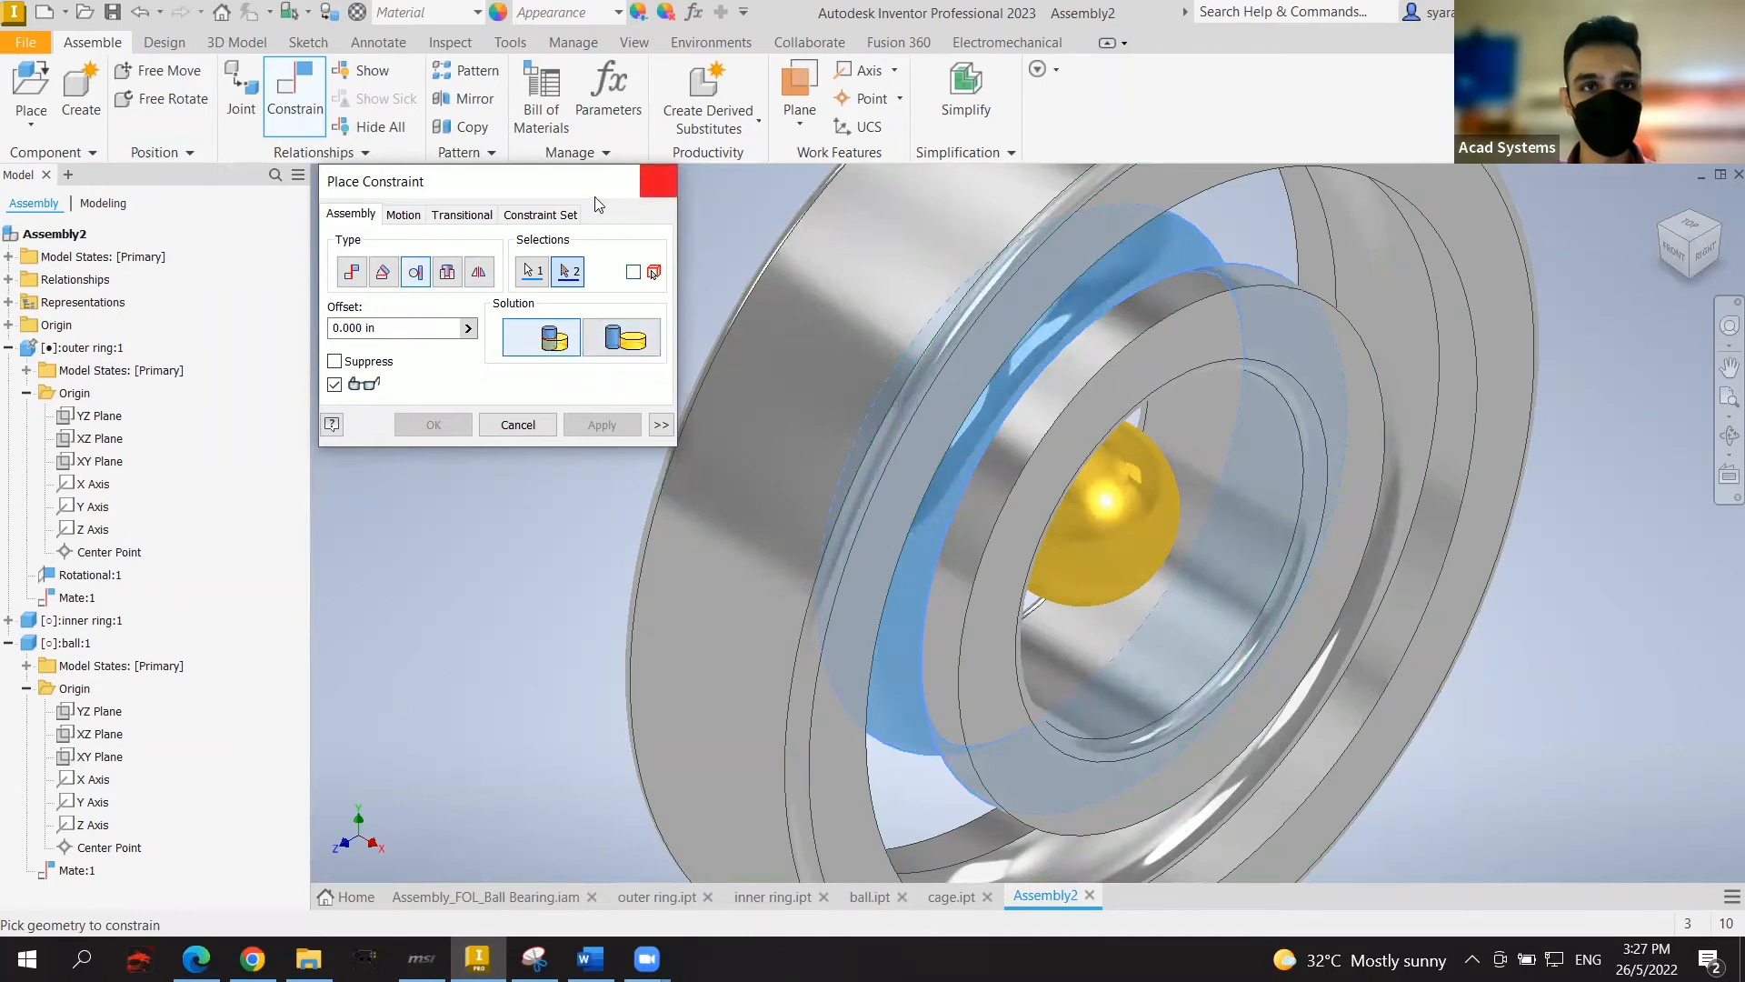
pyautogui.click(659, 181)
# Step: Apply an Inside Tangent constraint between the ball and the outer ring raceway
pyautogui.click(295, 91)
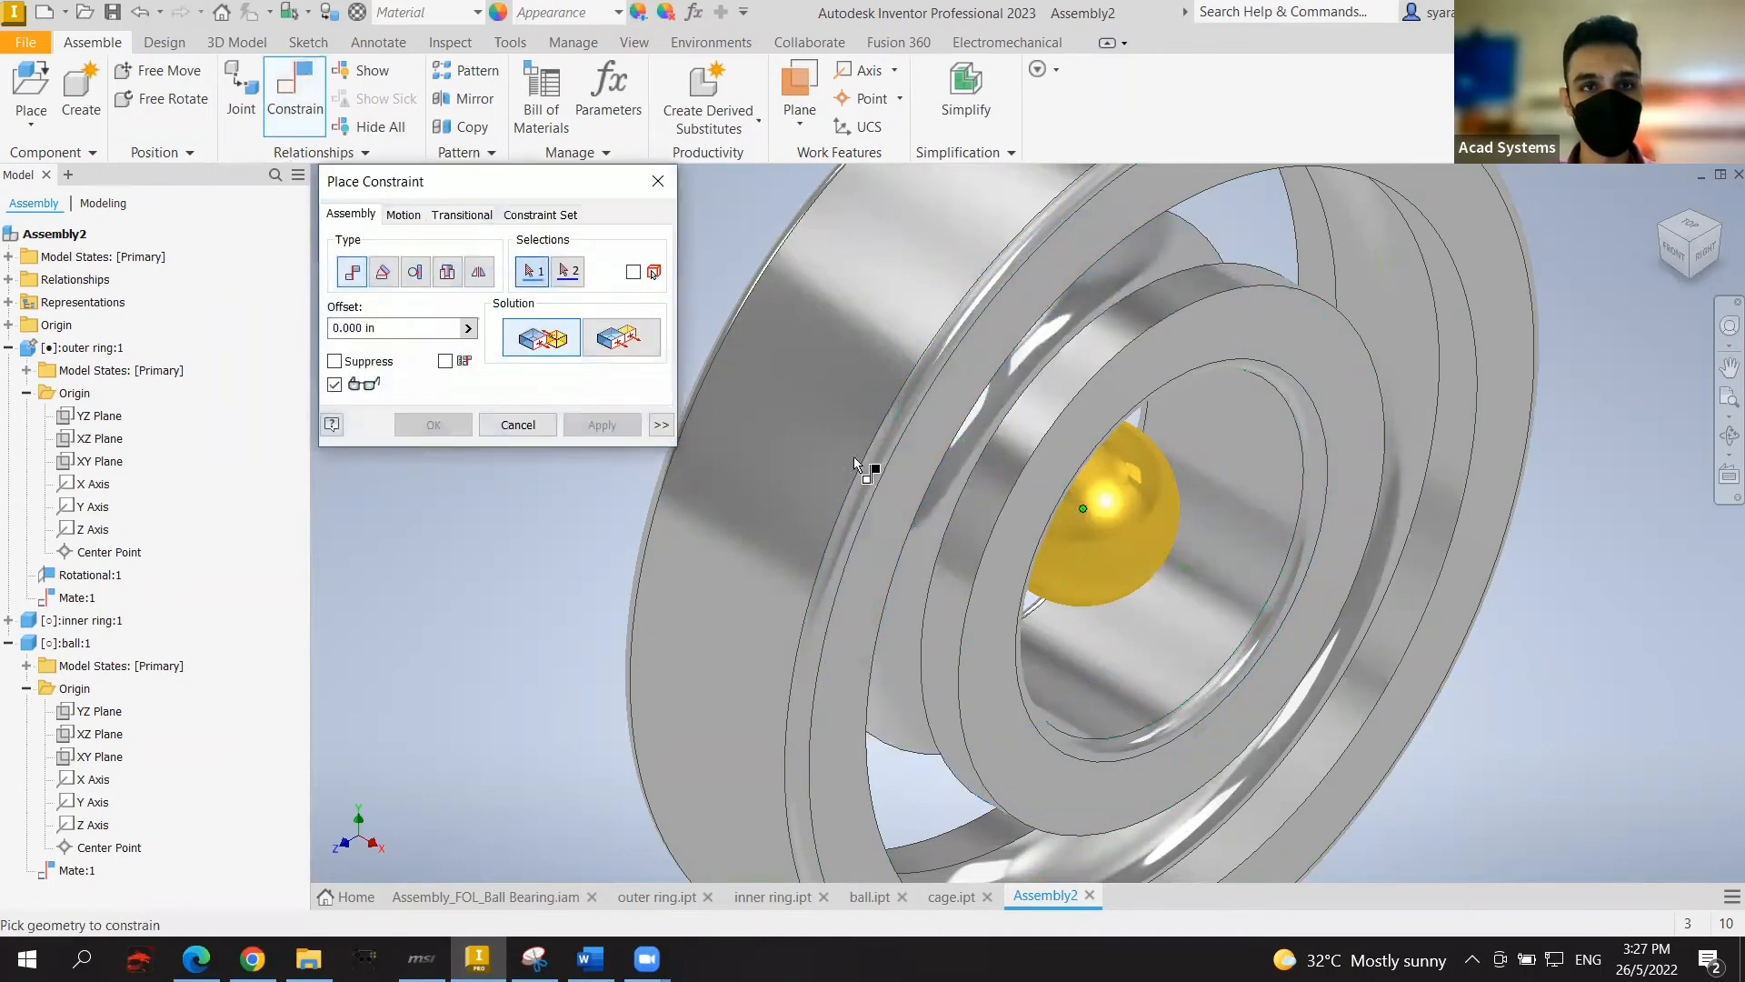
pyautogui.click(414, 271)
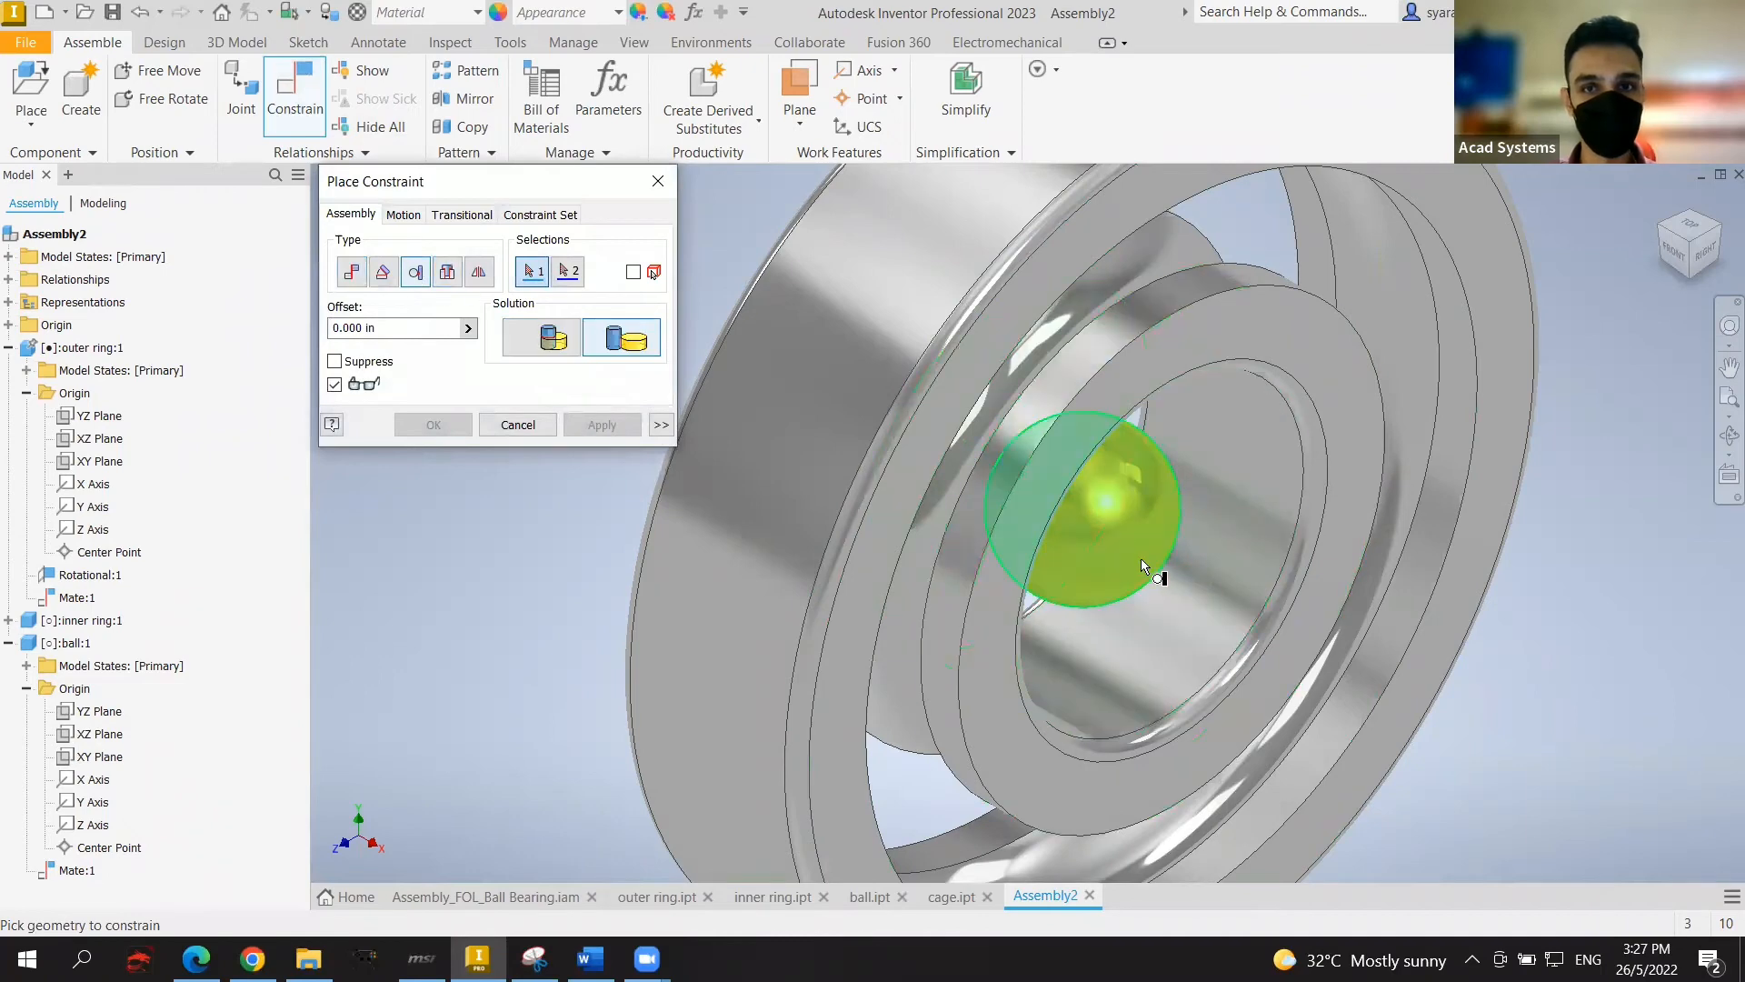
pyautogui.click(1142, 558)
pyautogui.click(963, 444)
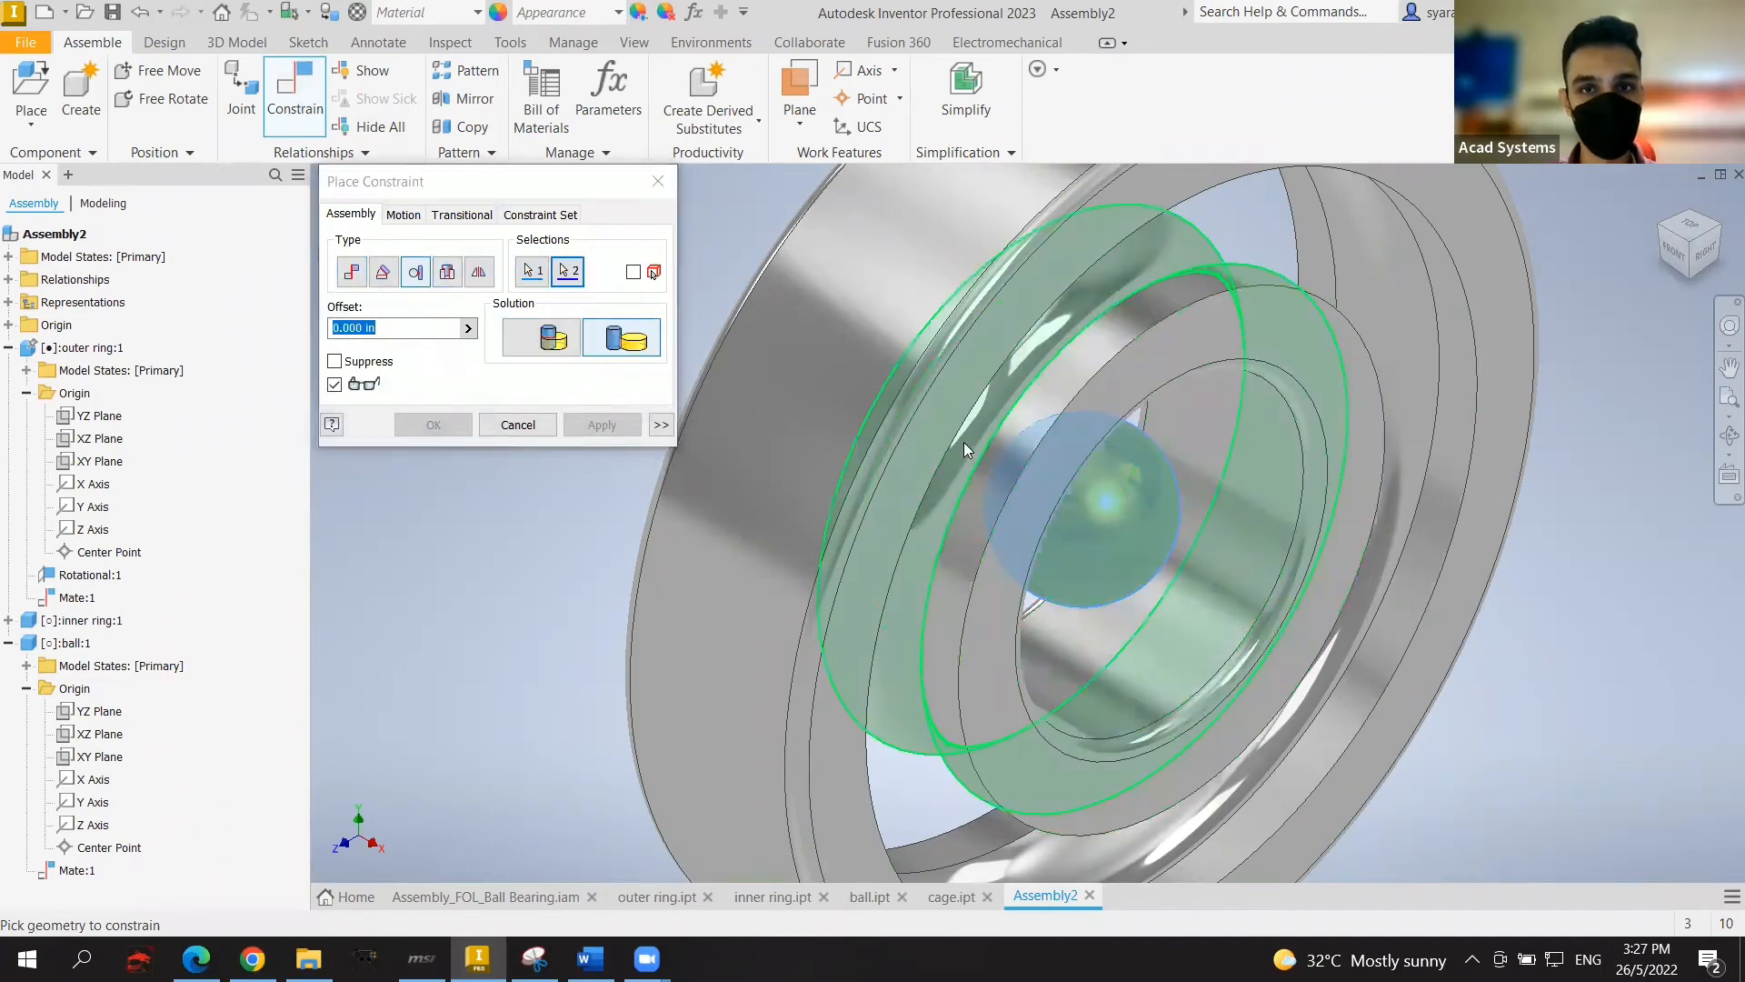
pyautogui.click(548, 341)
pyautogui.click(602, 424)
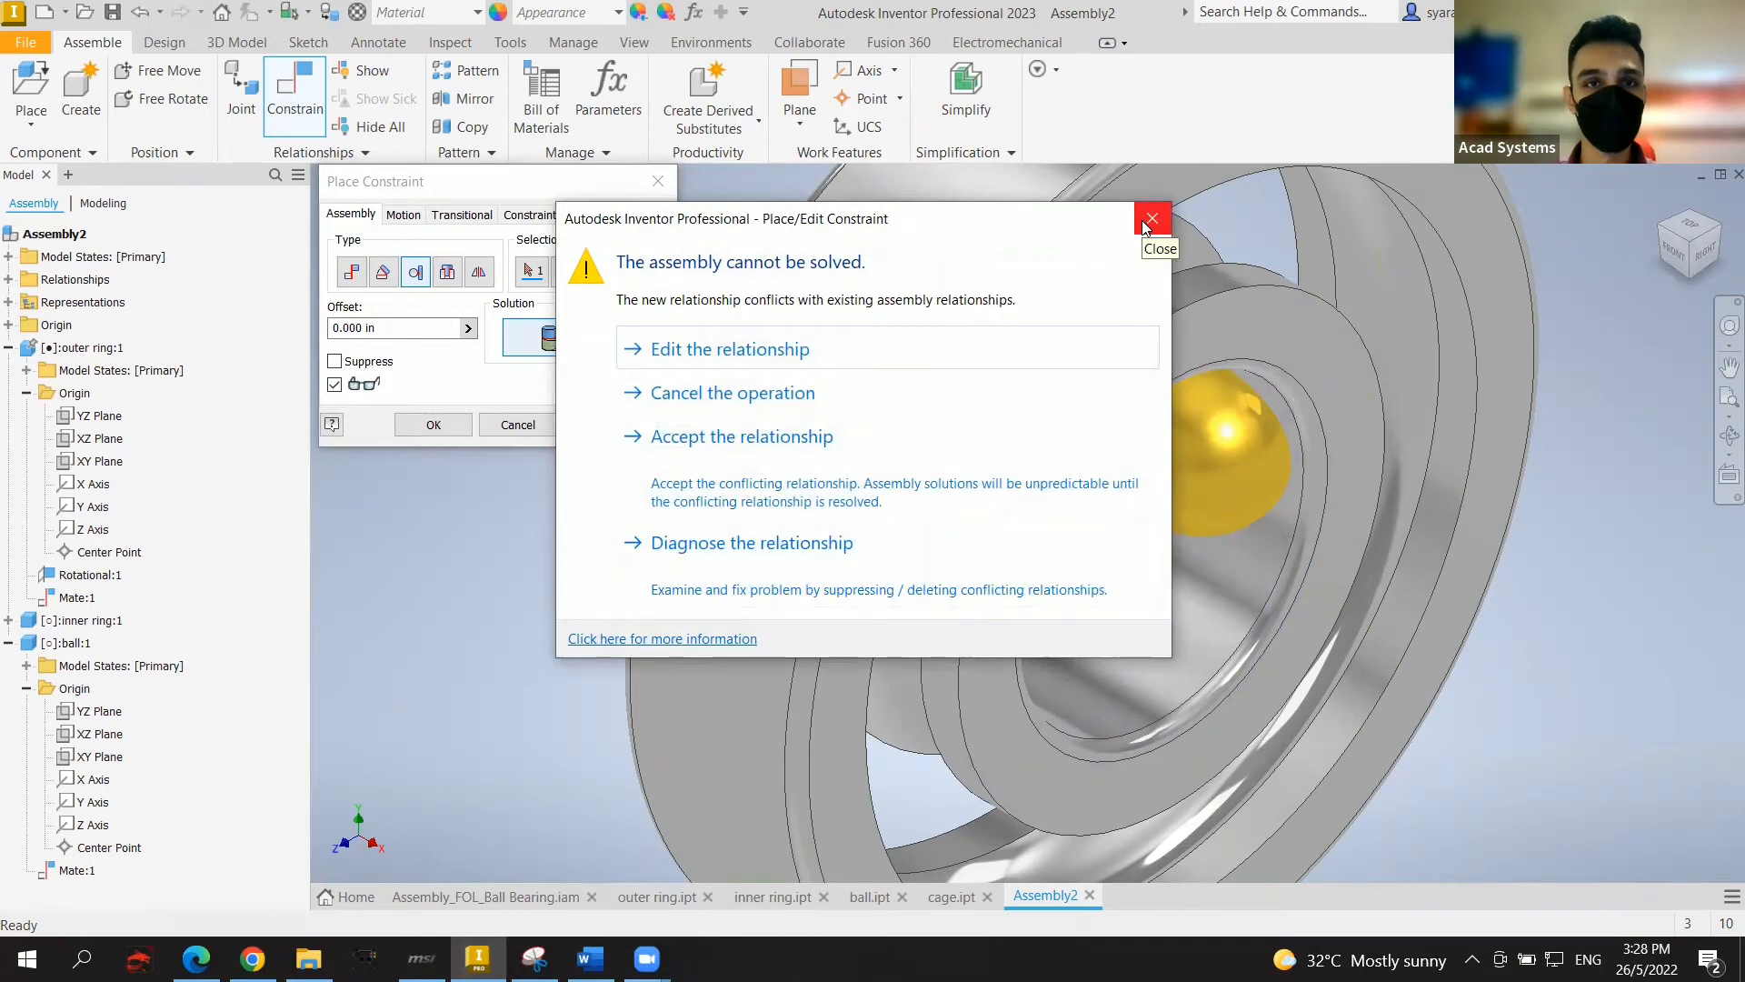
# Step: Dismiss the unsolvable-assembly warning and reapply Tangent between ball and outer raceway, creating Tangent:1
pyautogui.click(1147, 221)
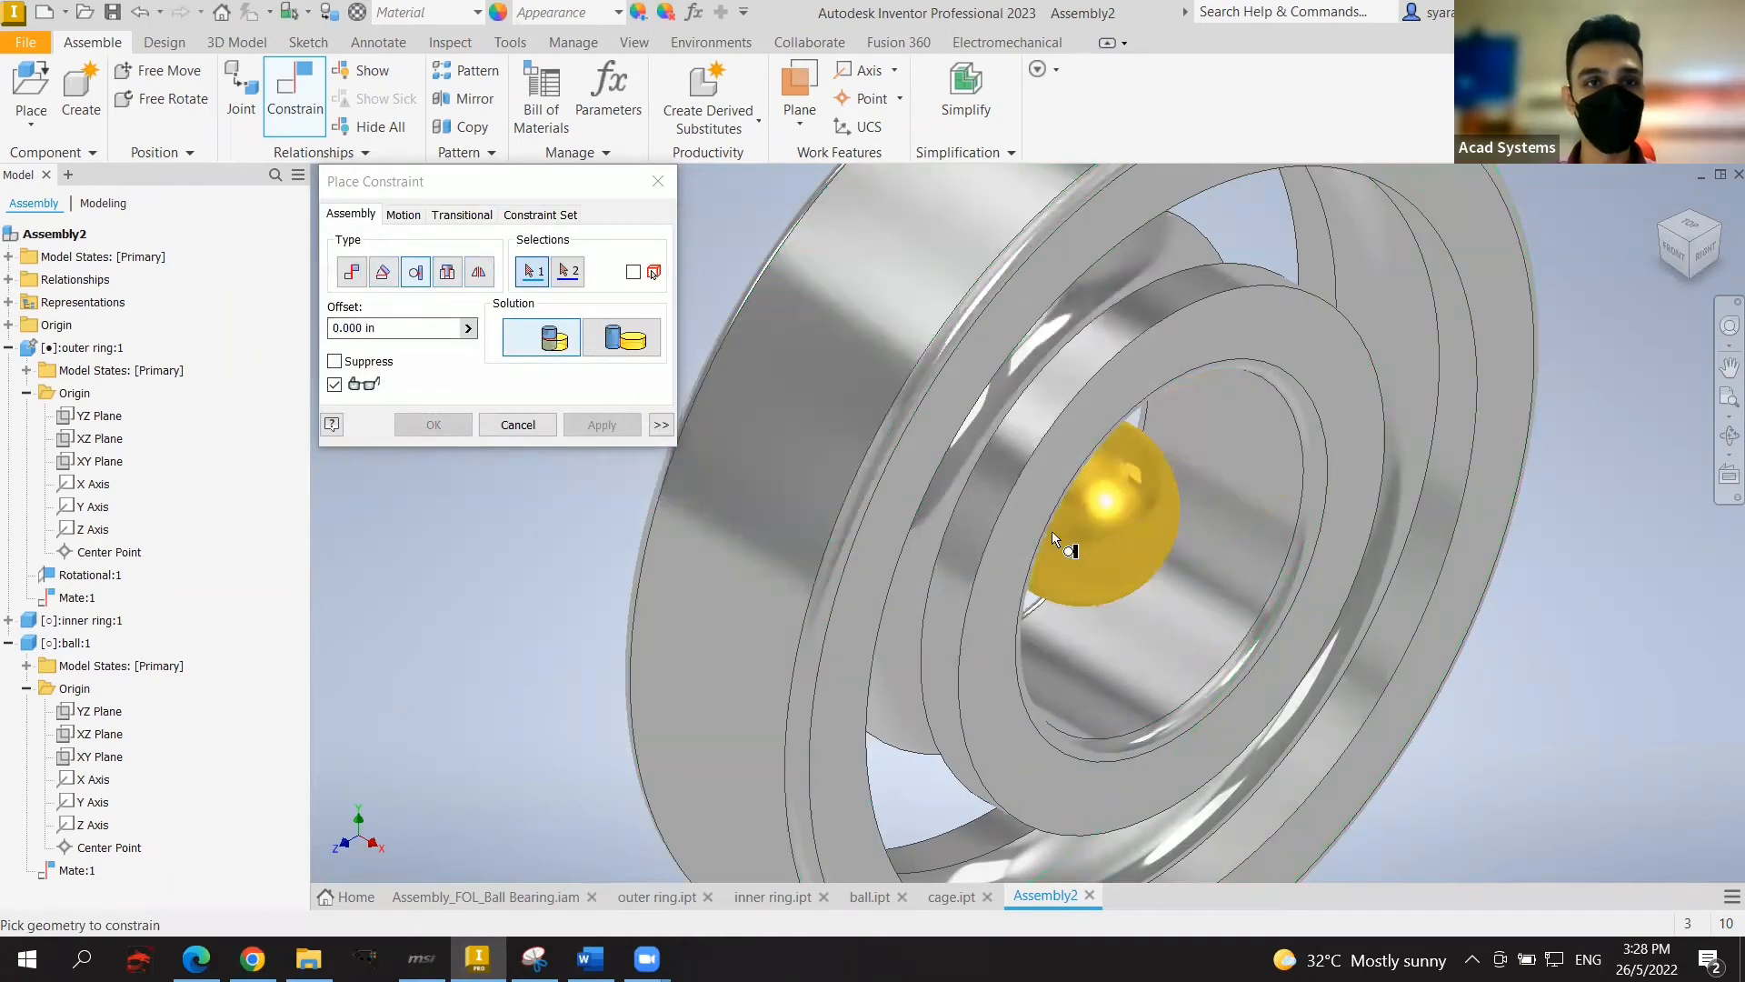
pyautogui.click(1134, 491)
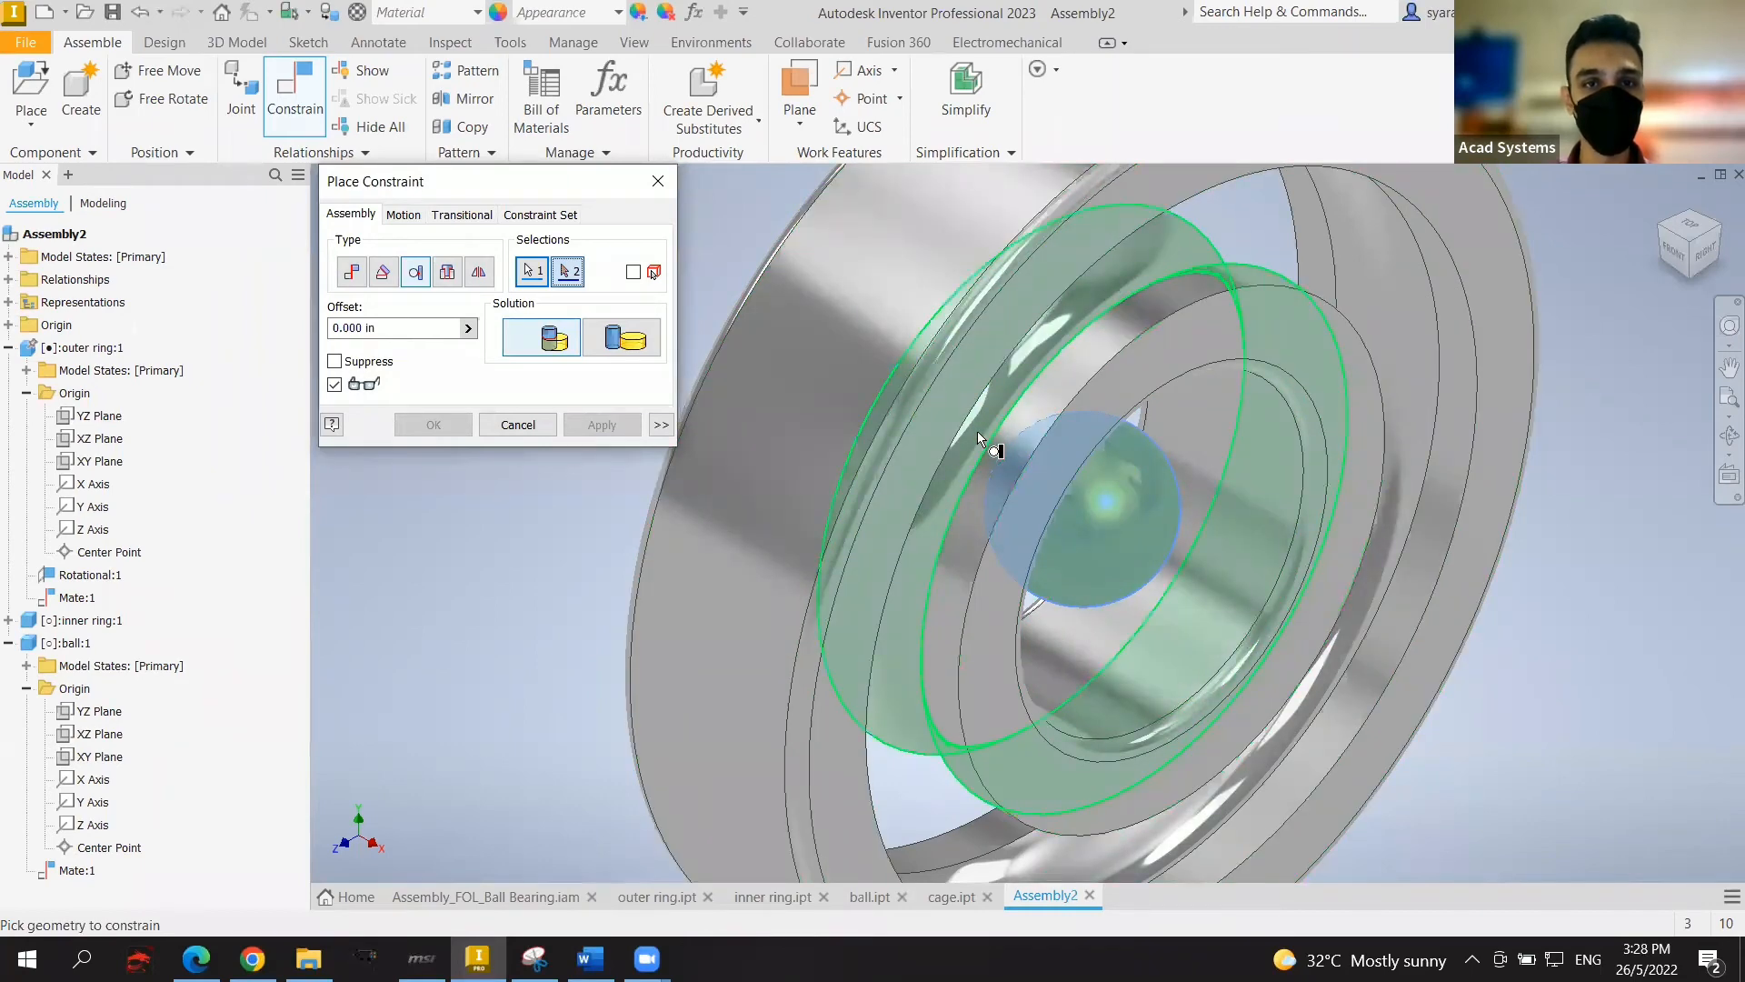
pyautogui.click(1006, 460)
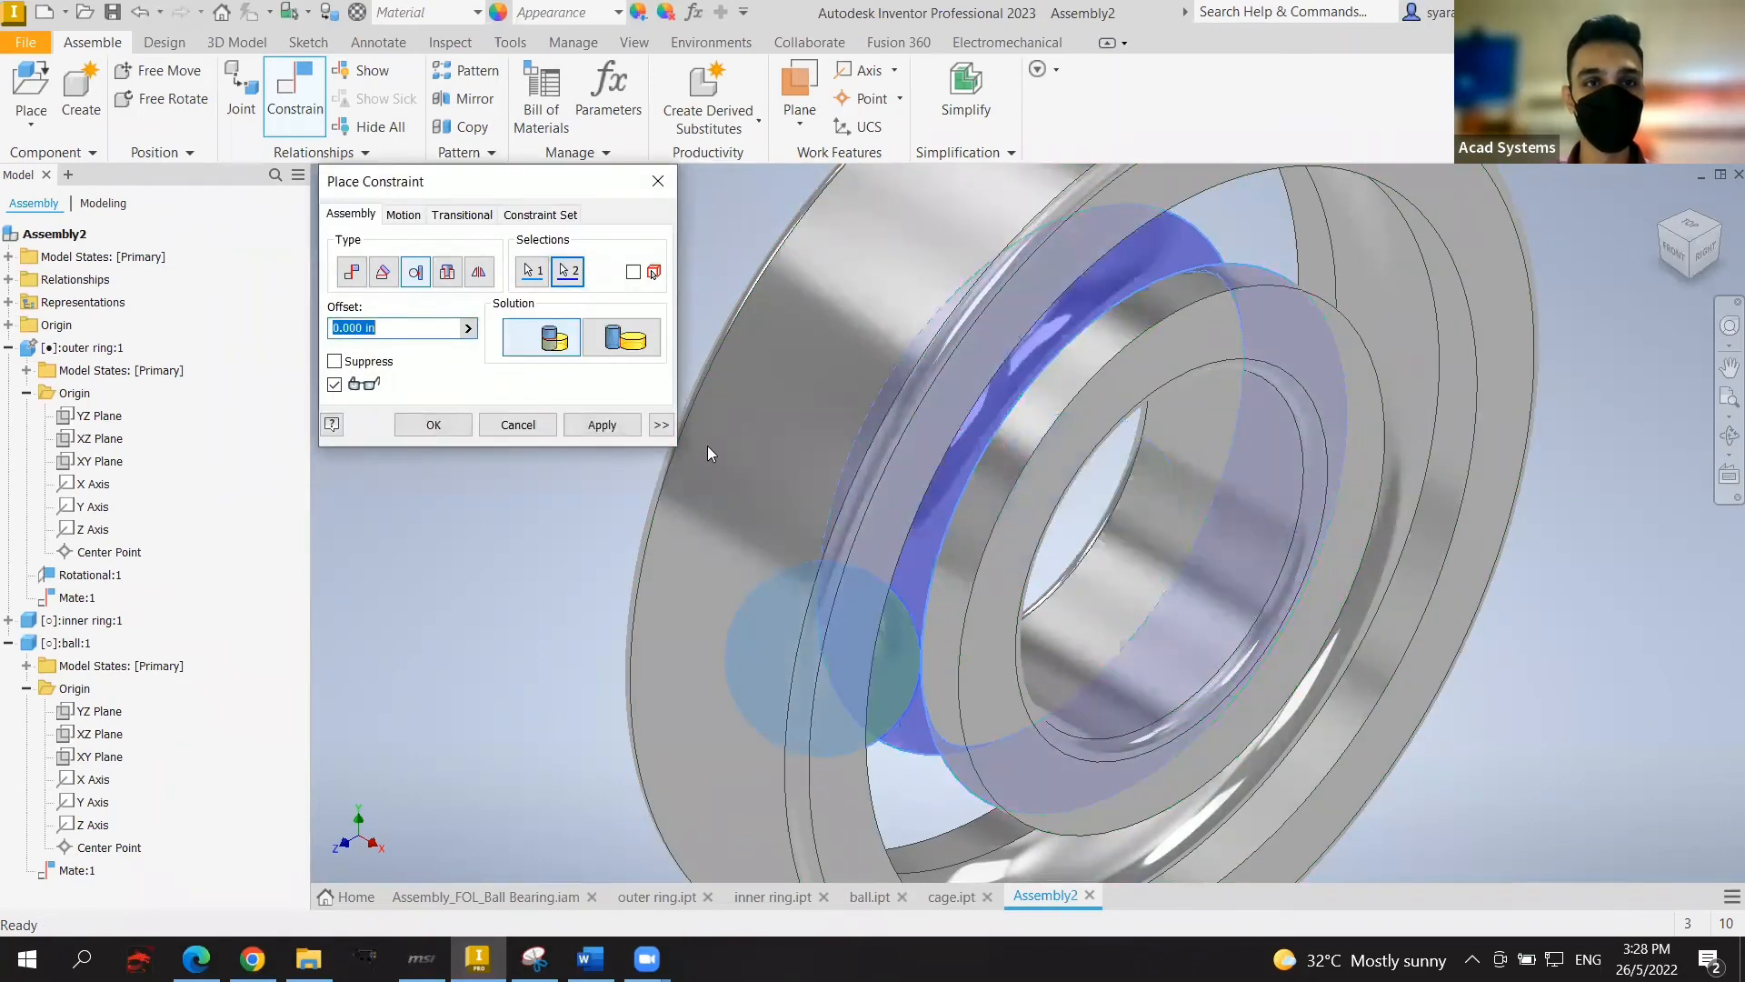
pyautogui.click(600, 426)
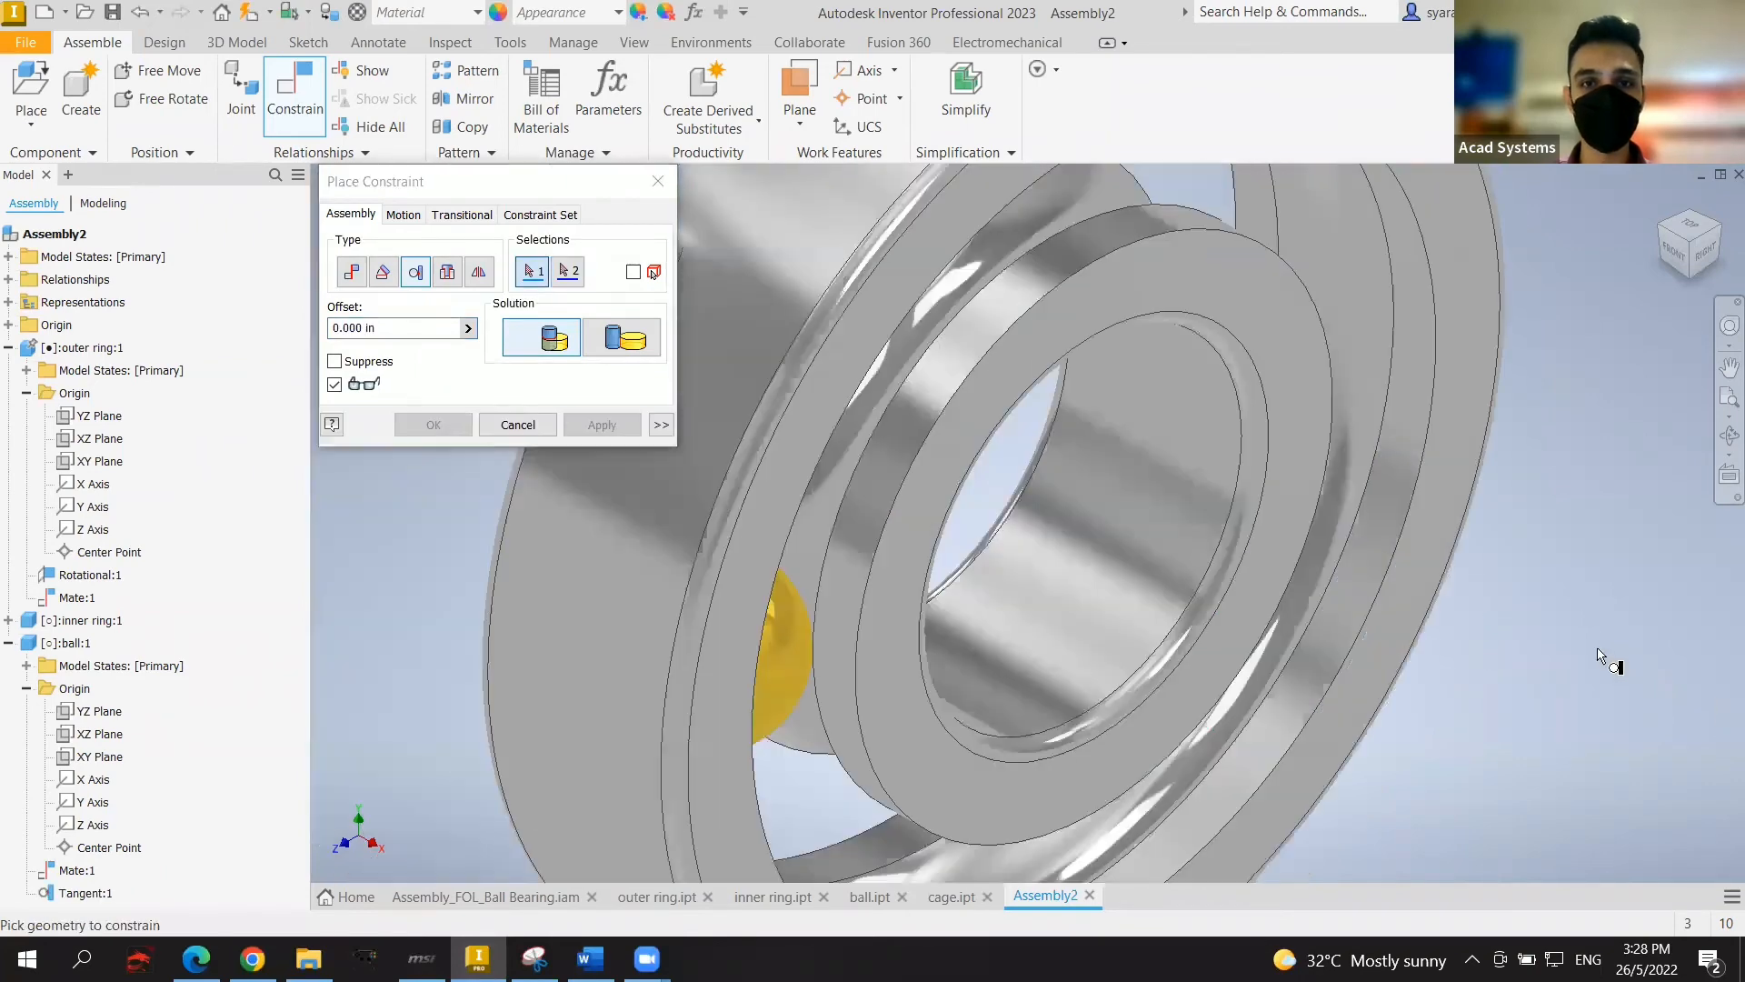
pyautogui.scroll(-3, 1595, 651)
pyautogui.moveTo(1578, 627); pyautogui.dragTo(1559, 592, button='middle')
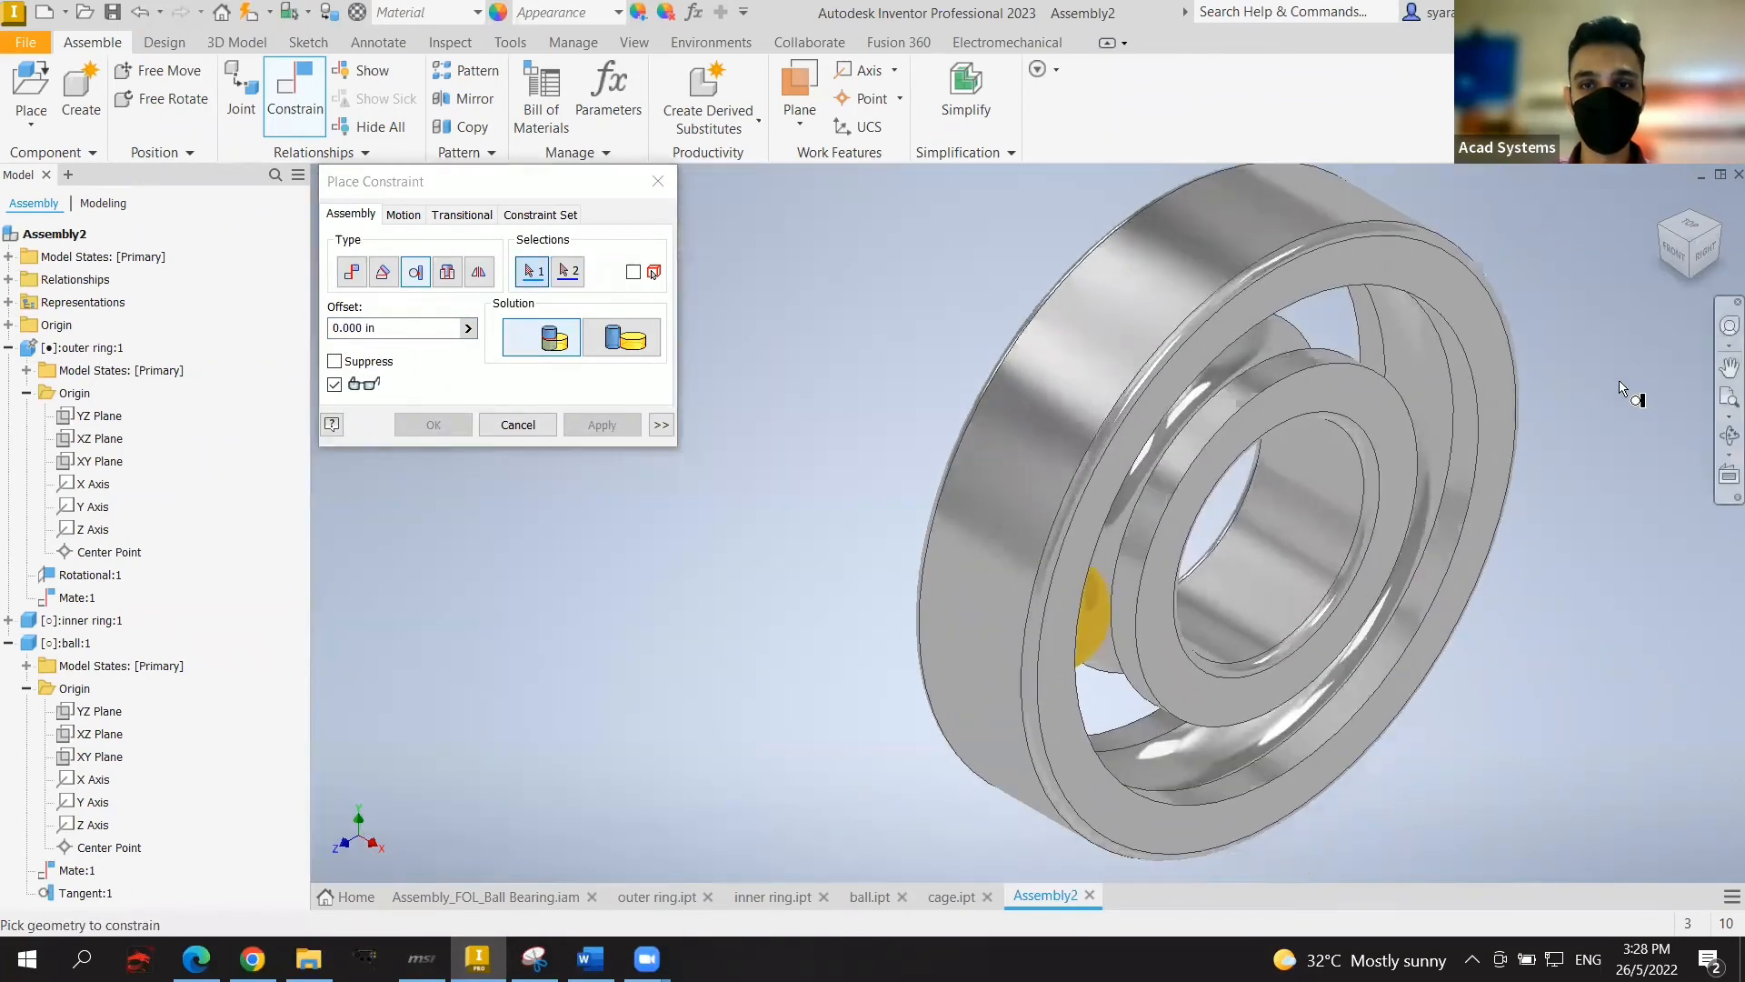
# Step: Orbit to the bearing's right side, roll the ball around the groove, and close Place Constraint
pyautogui.moveTo(1676, 251); pyautogui.dragTo(1671, 246)
pyautogui.keyDown('shift'); pyautogui.moveTo(1309, 536); pyautogui.dragTo(1213, 481, button='middle'); pyautogui.keyUp('shift')
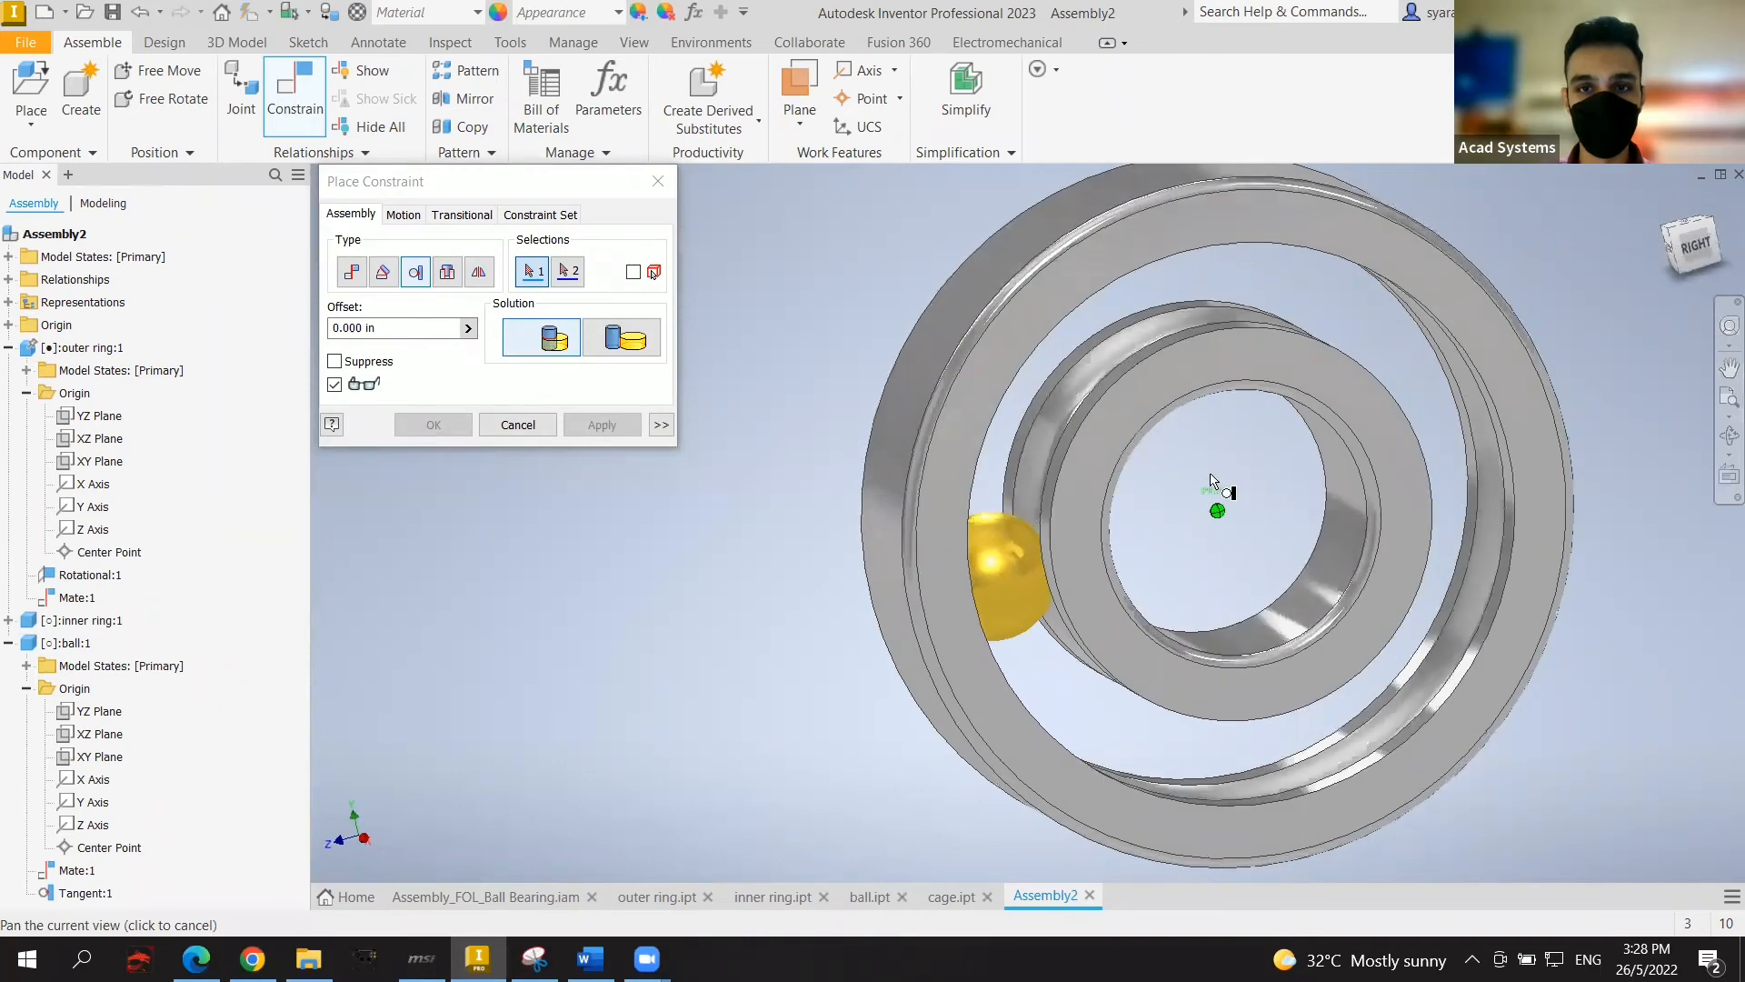
pyautogui.click(1107, 483)
pyautogui.moveTo(1225, 672); pyautogui.dragTo(1049, 660)
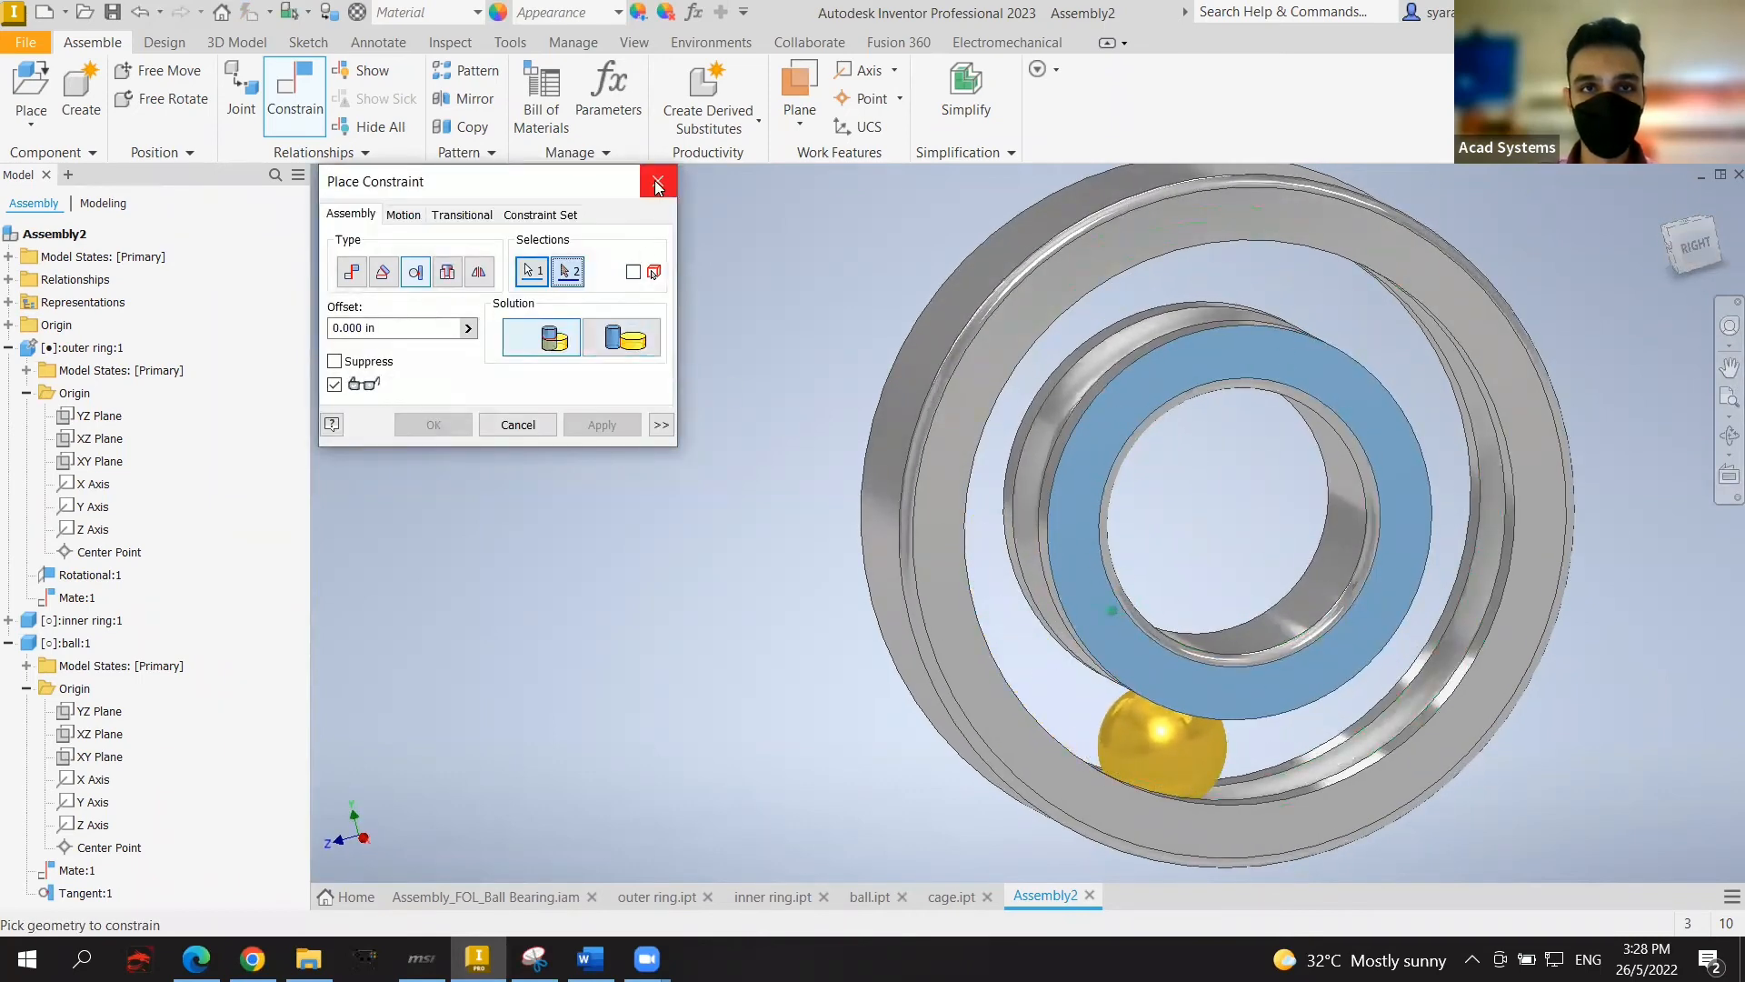
pyautogui.click(658, 181)
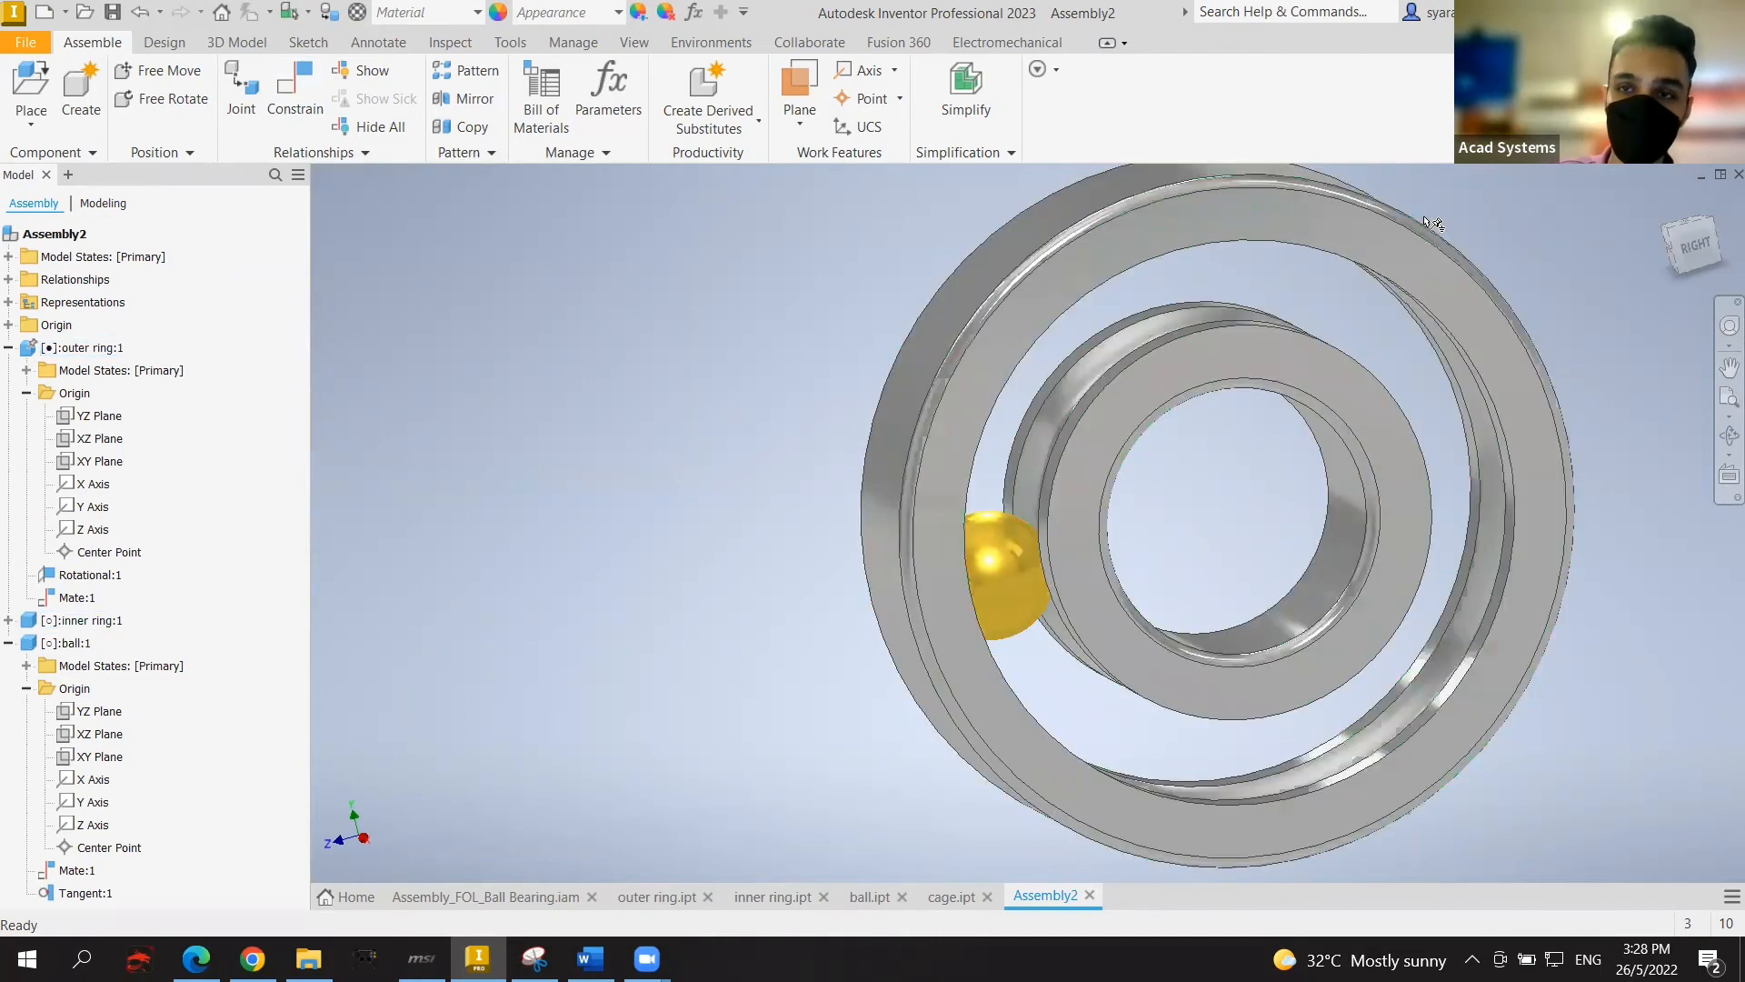
pyautogui.moveTo(1682, 240); pyautogui.dragTo(1696, 245)
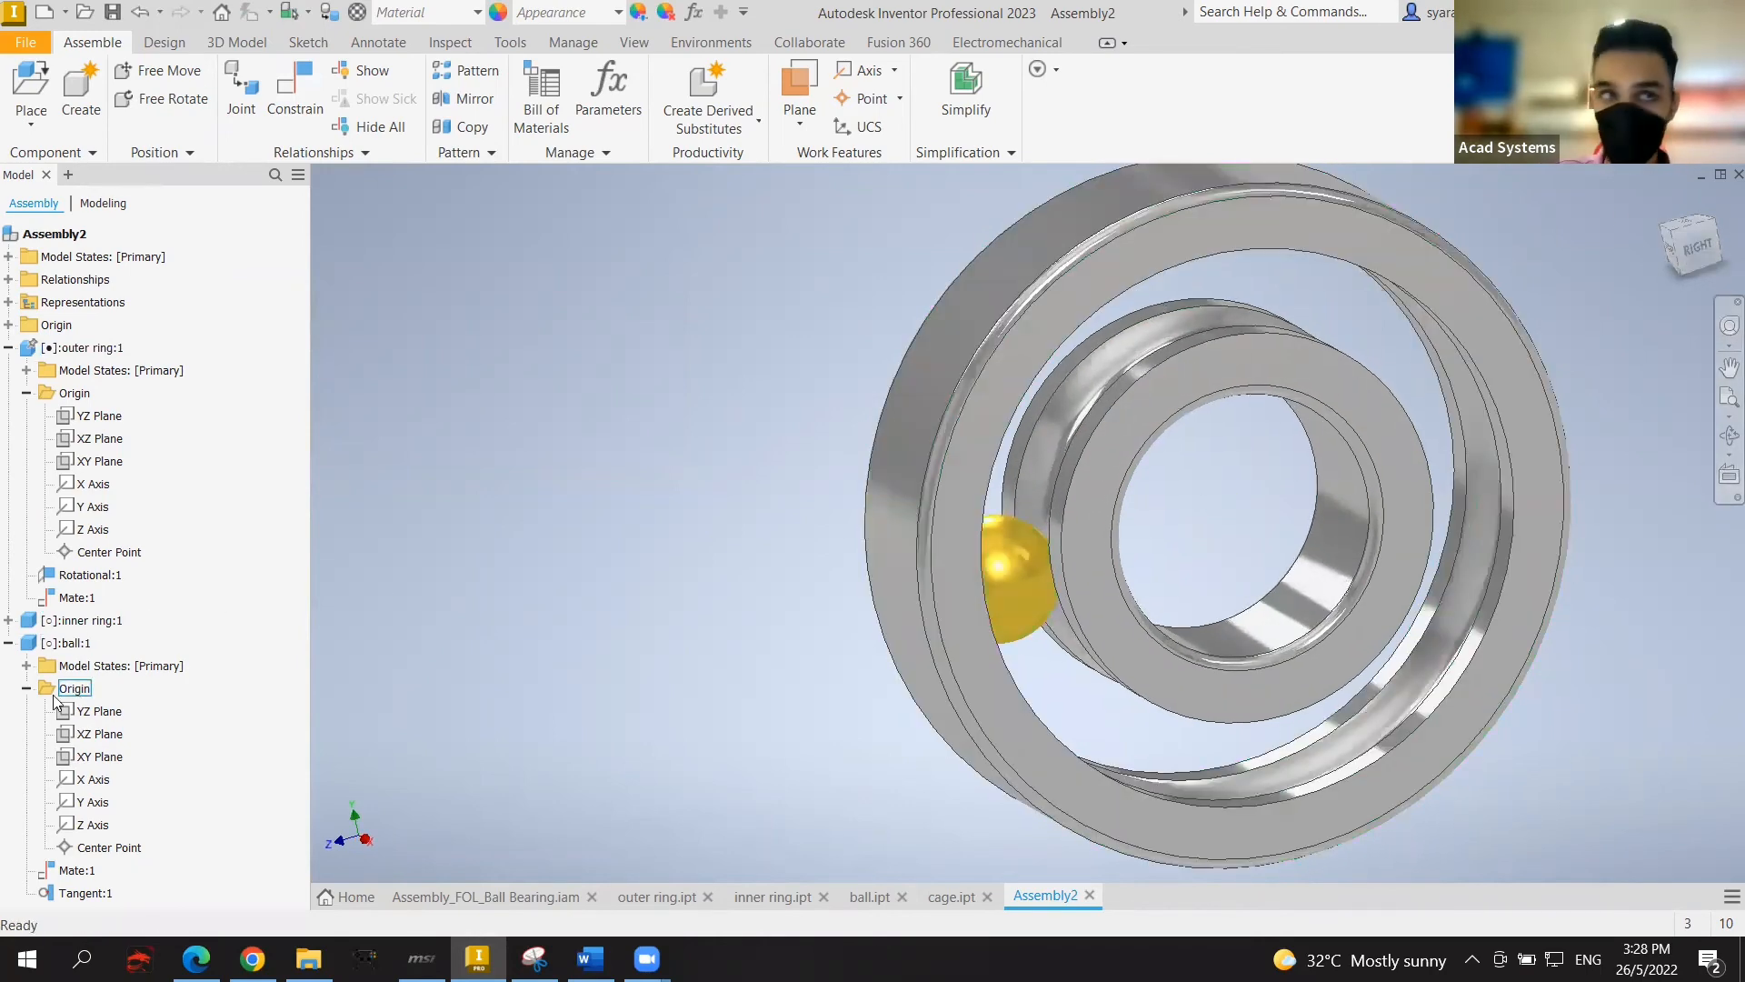
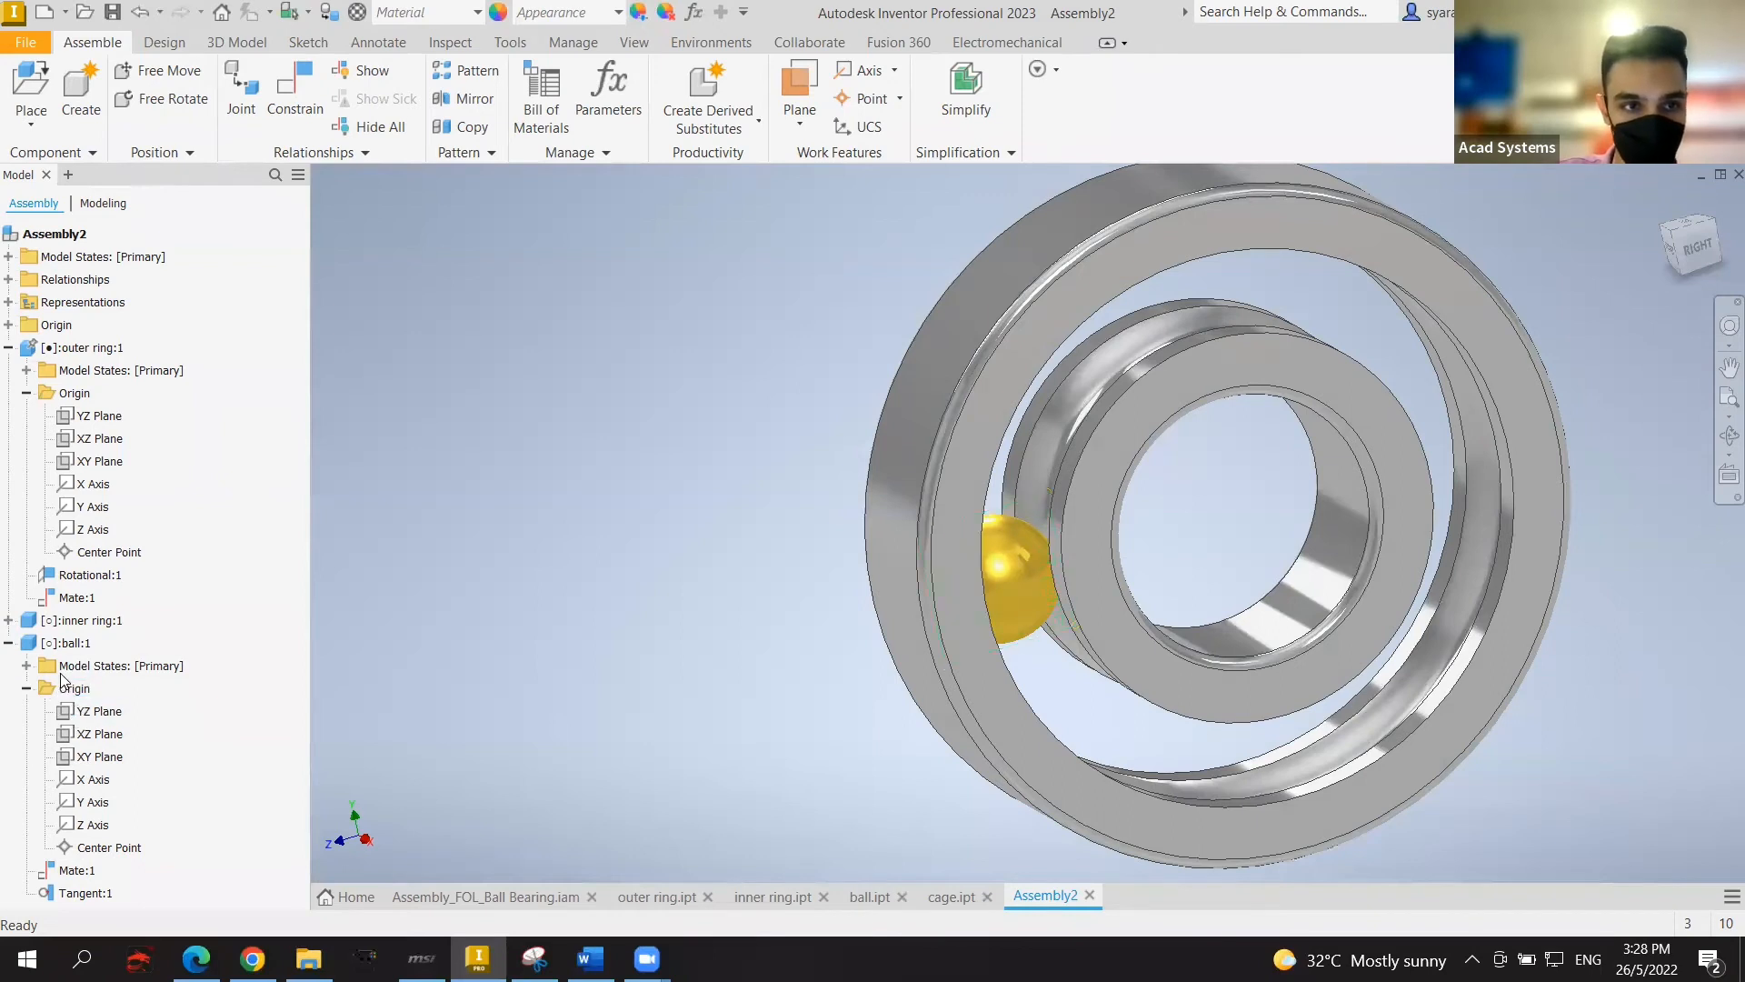
# Step: Select the ball's XZ plane and the inner ring's XY plane and preview a Mate between them
pyautogui.click(102, 735)
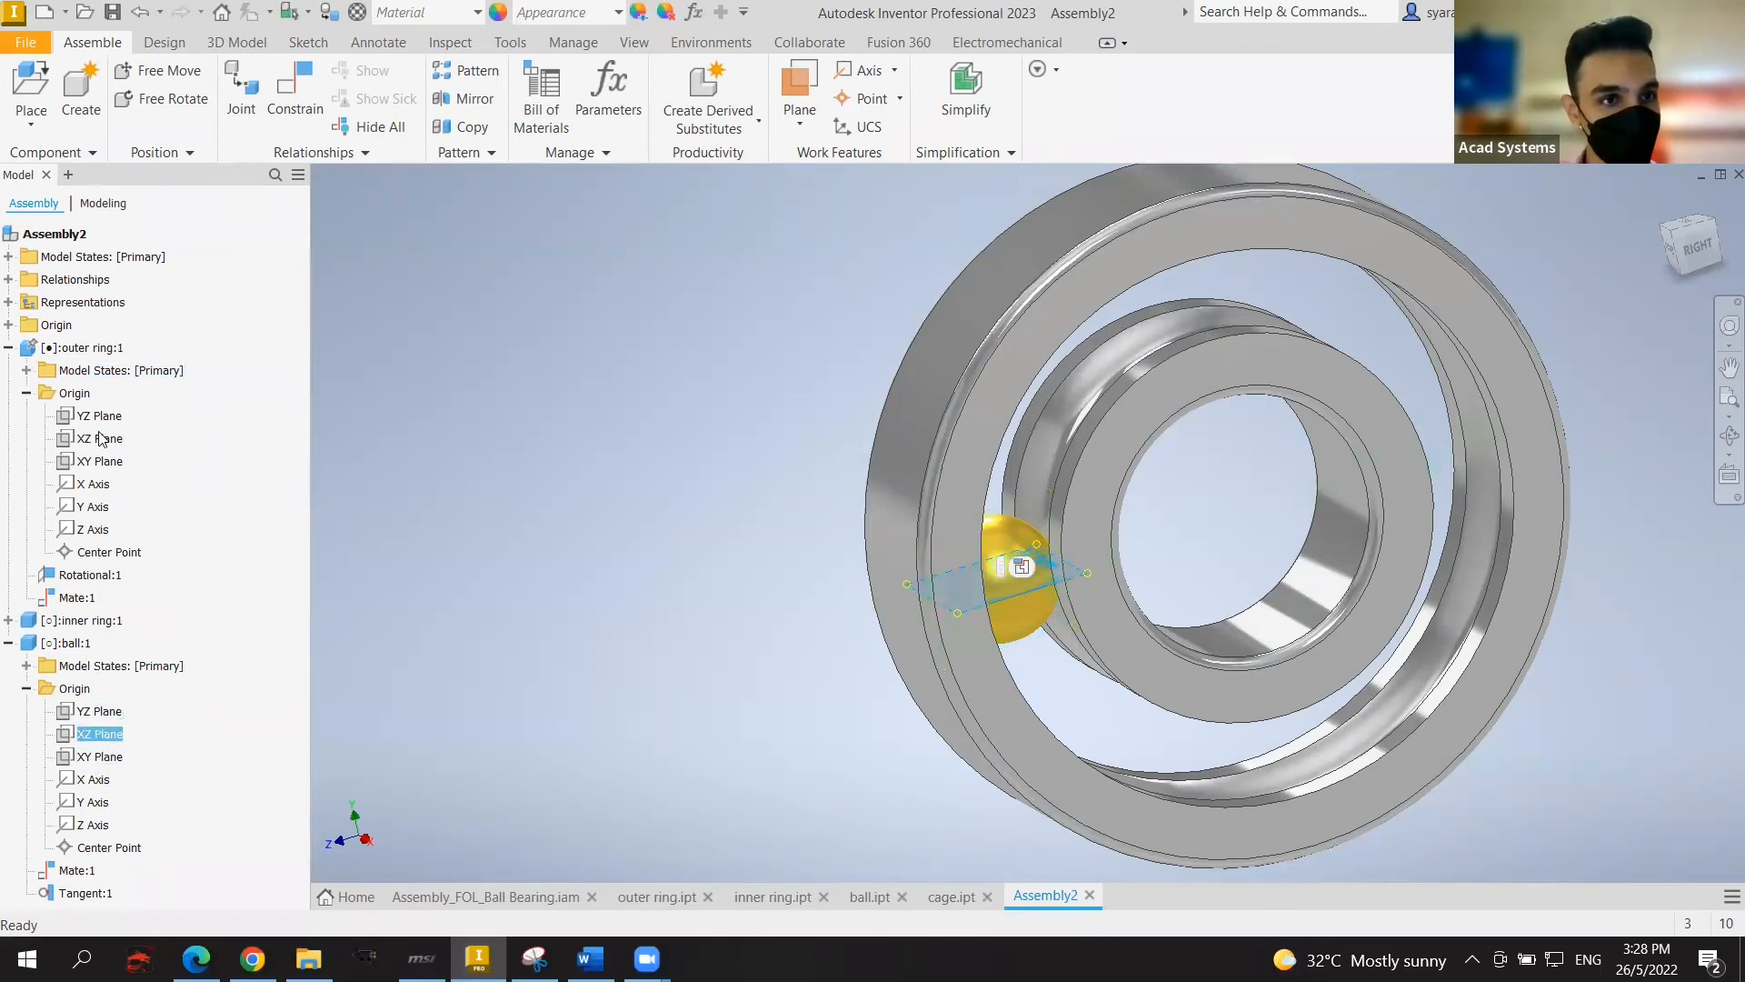
pyautogui.click(8, 621)
pyautogui.click(26, 666)
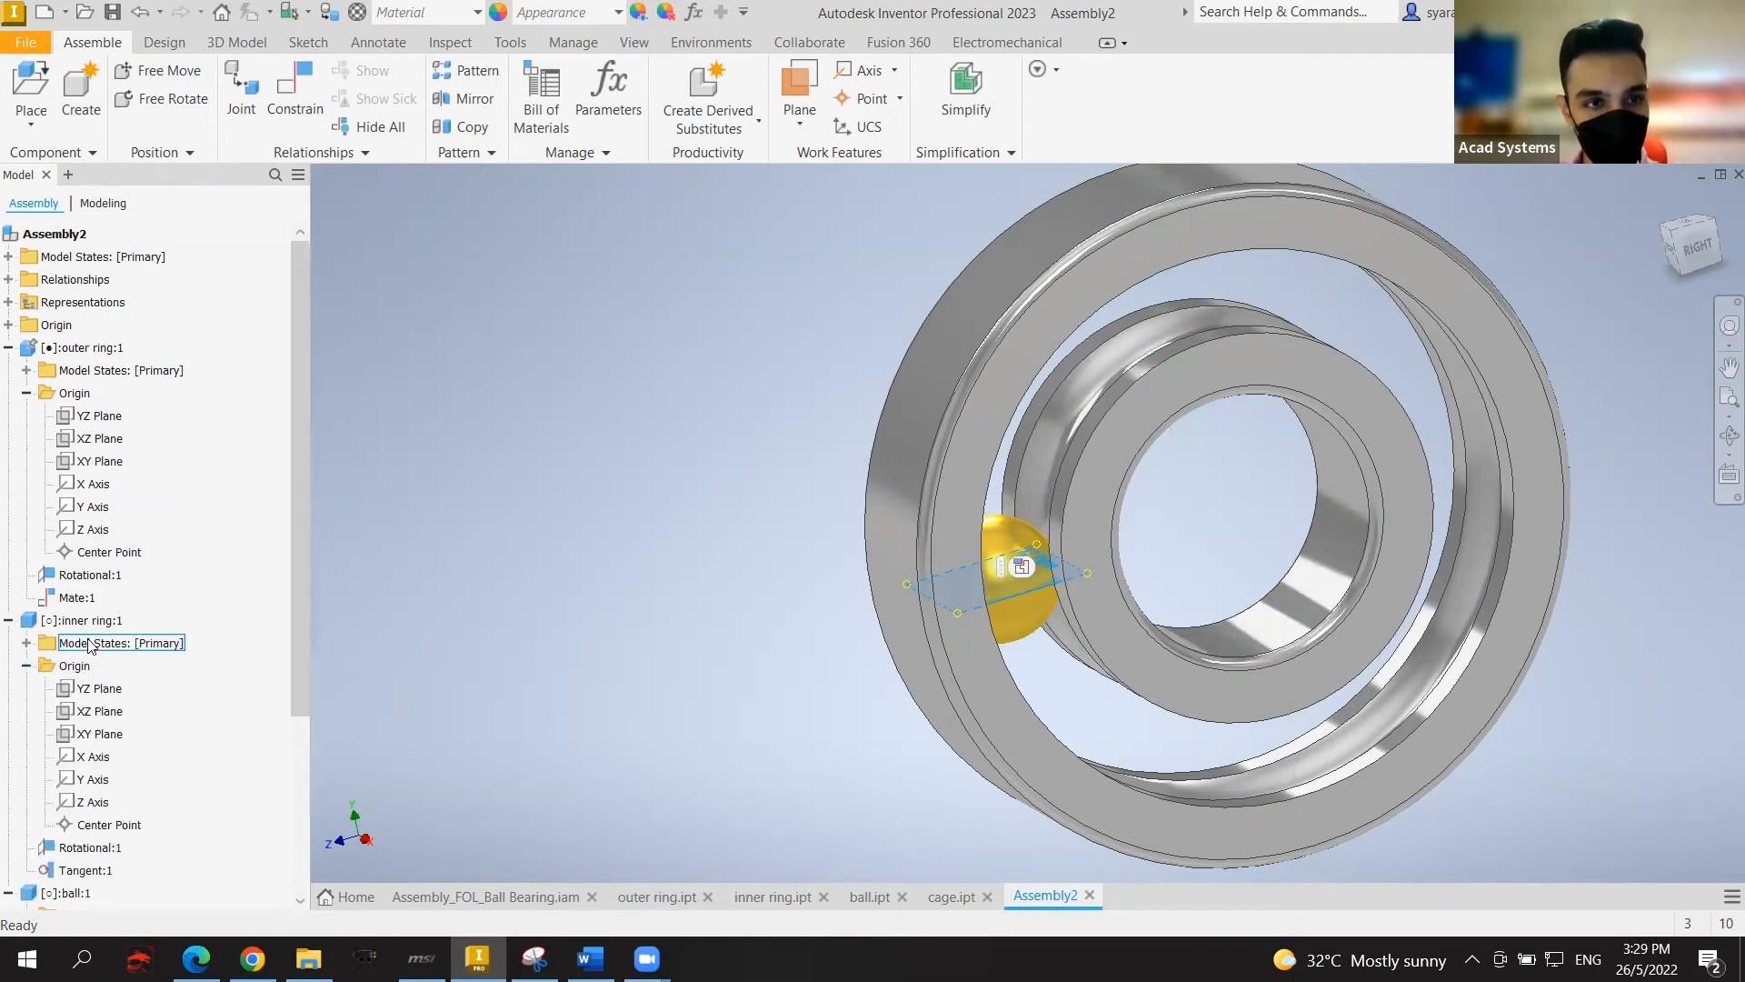
pyautogui.click(100, 734)
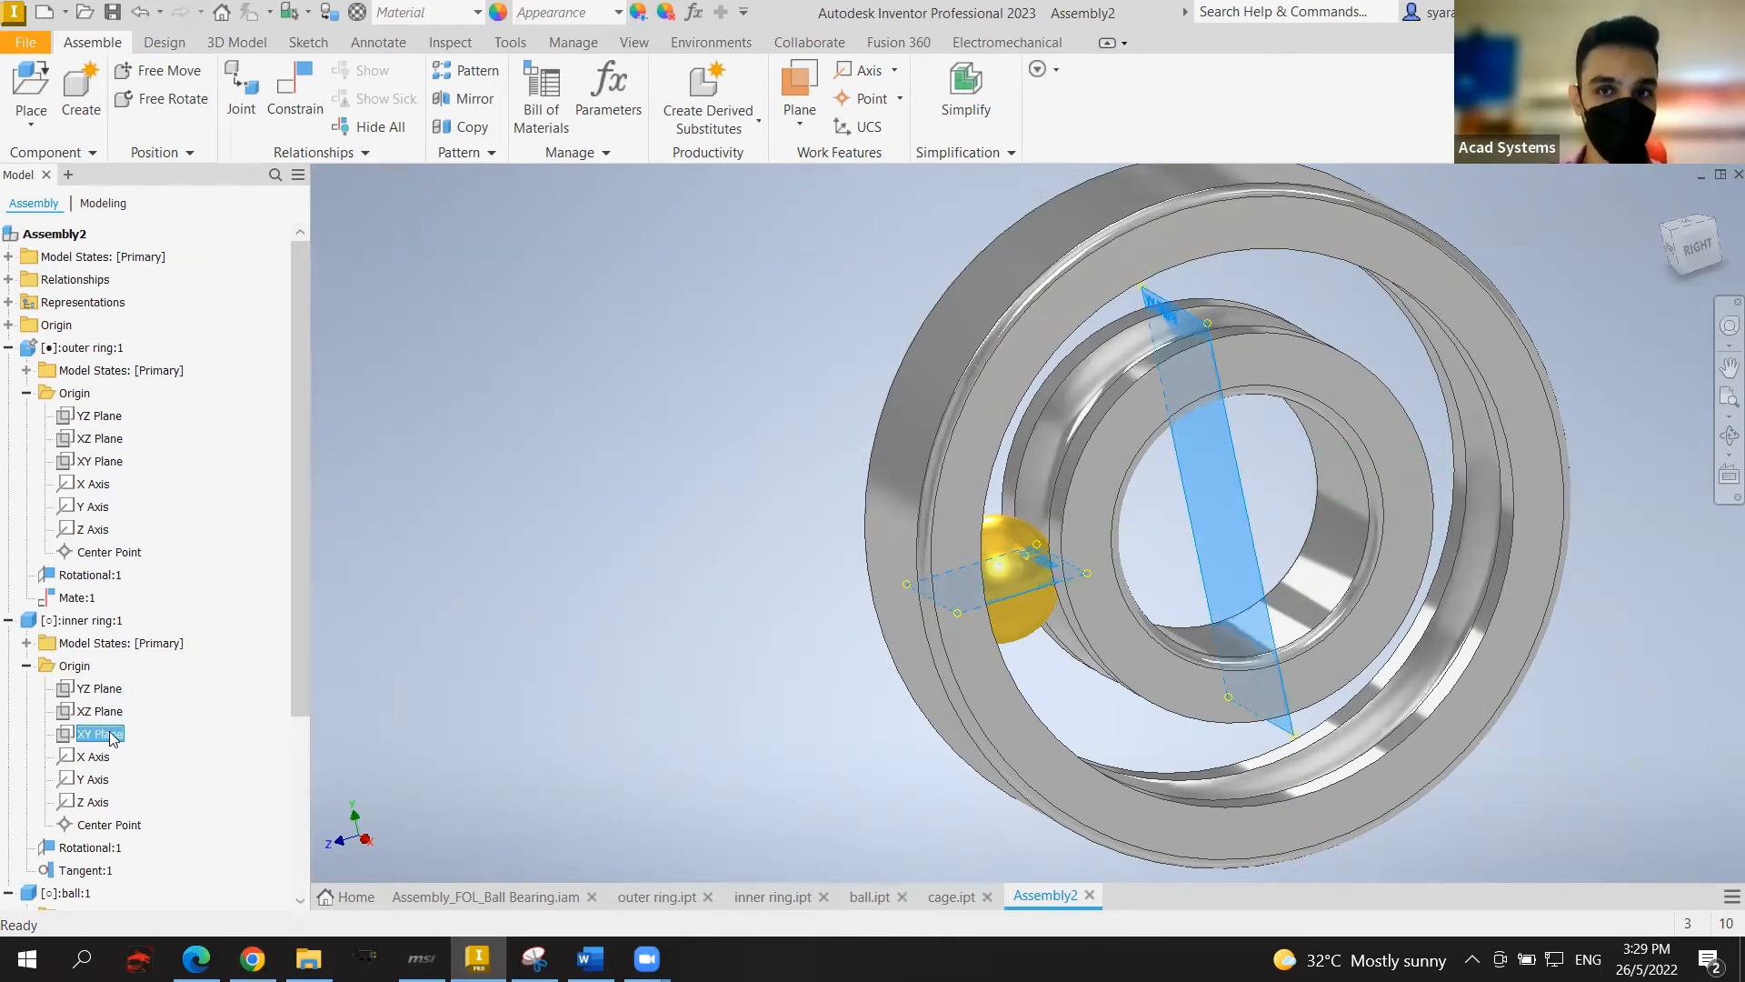
pyautogui.click(284, 117)
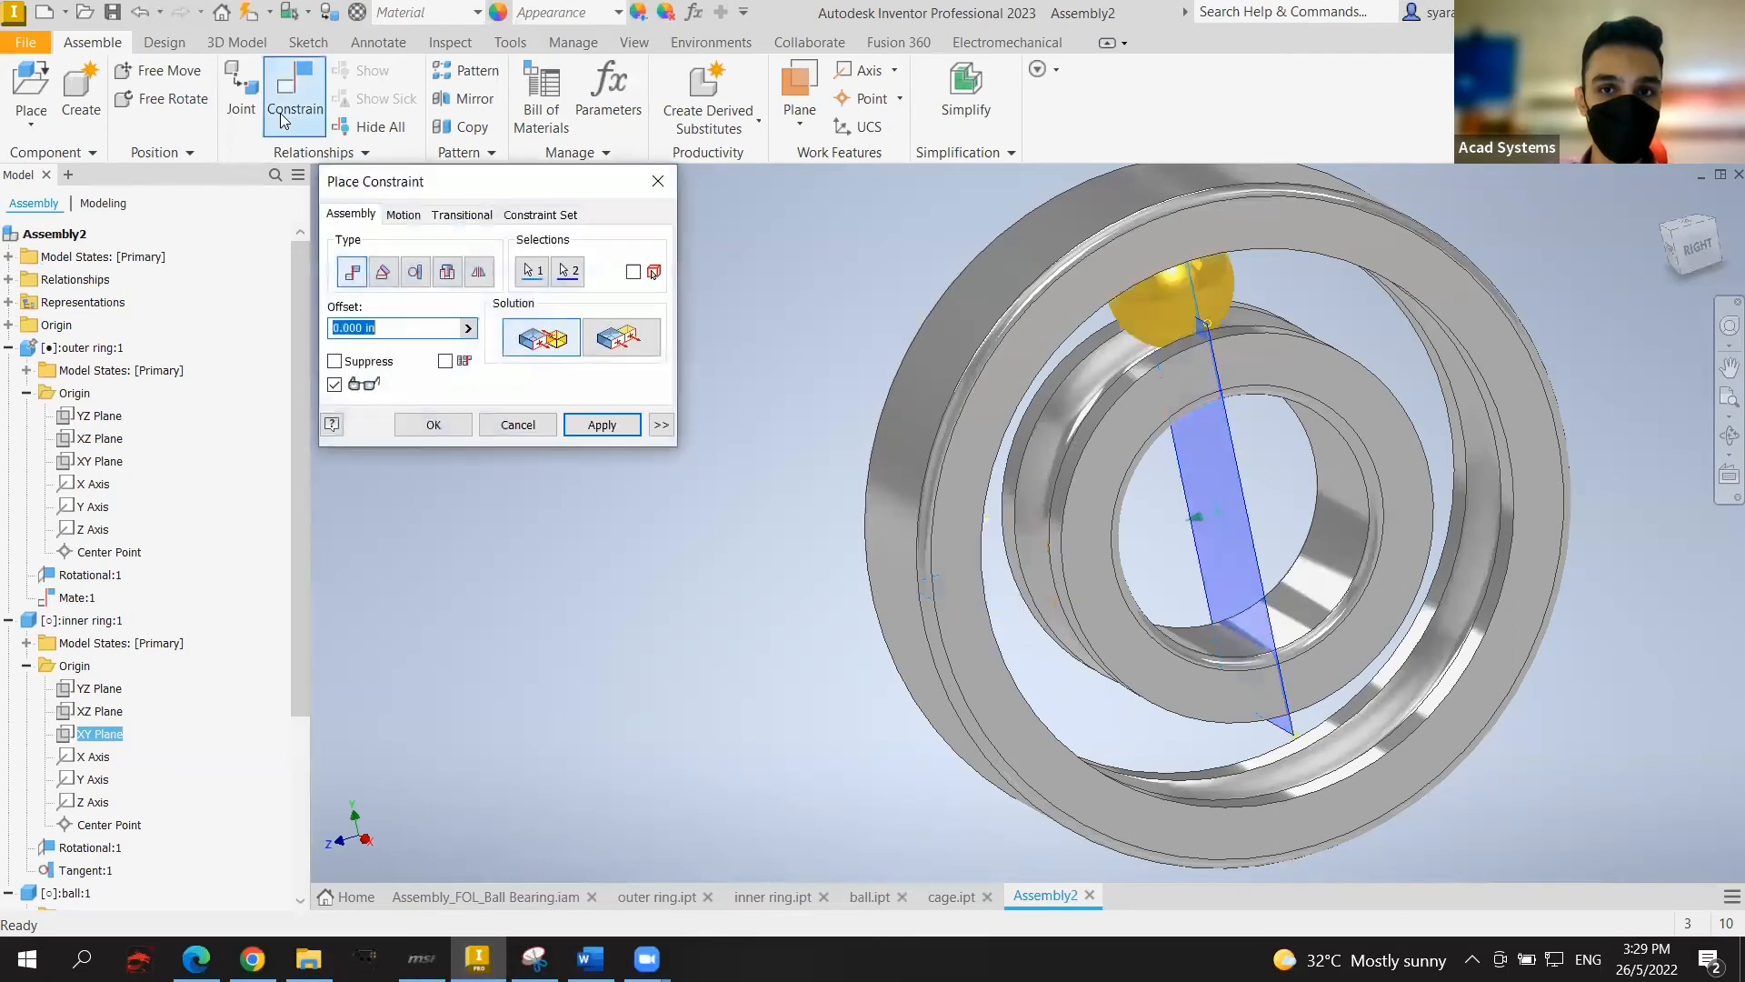
# Step: Apply the ball-to-inner-ring plane mate as Mate:2 and rotate the inner ring to test it
pyautogui.click(599, 424)
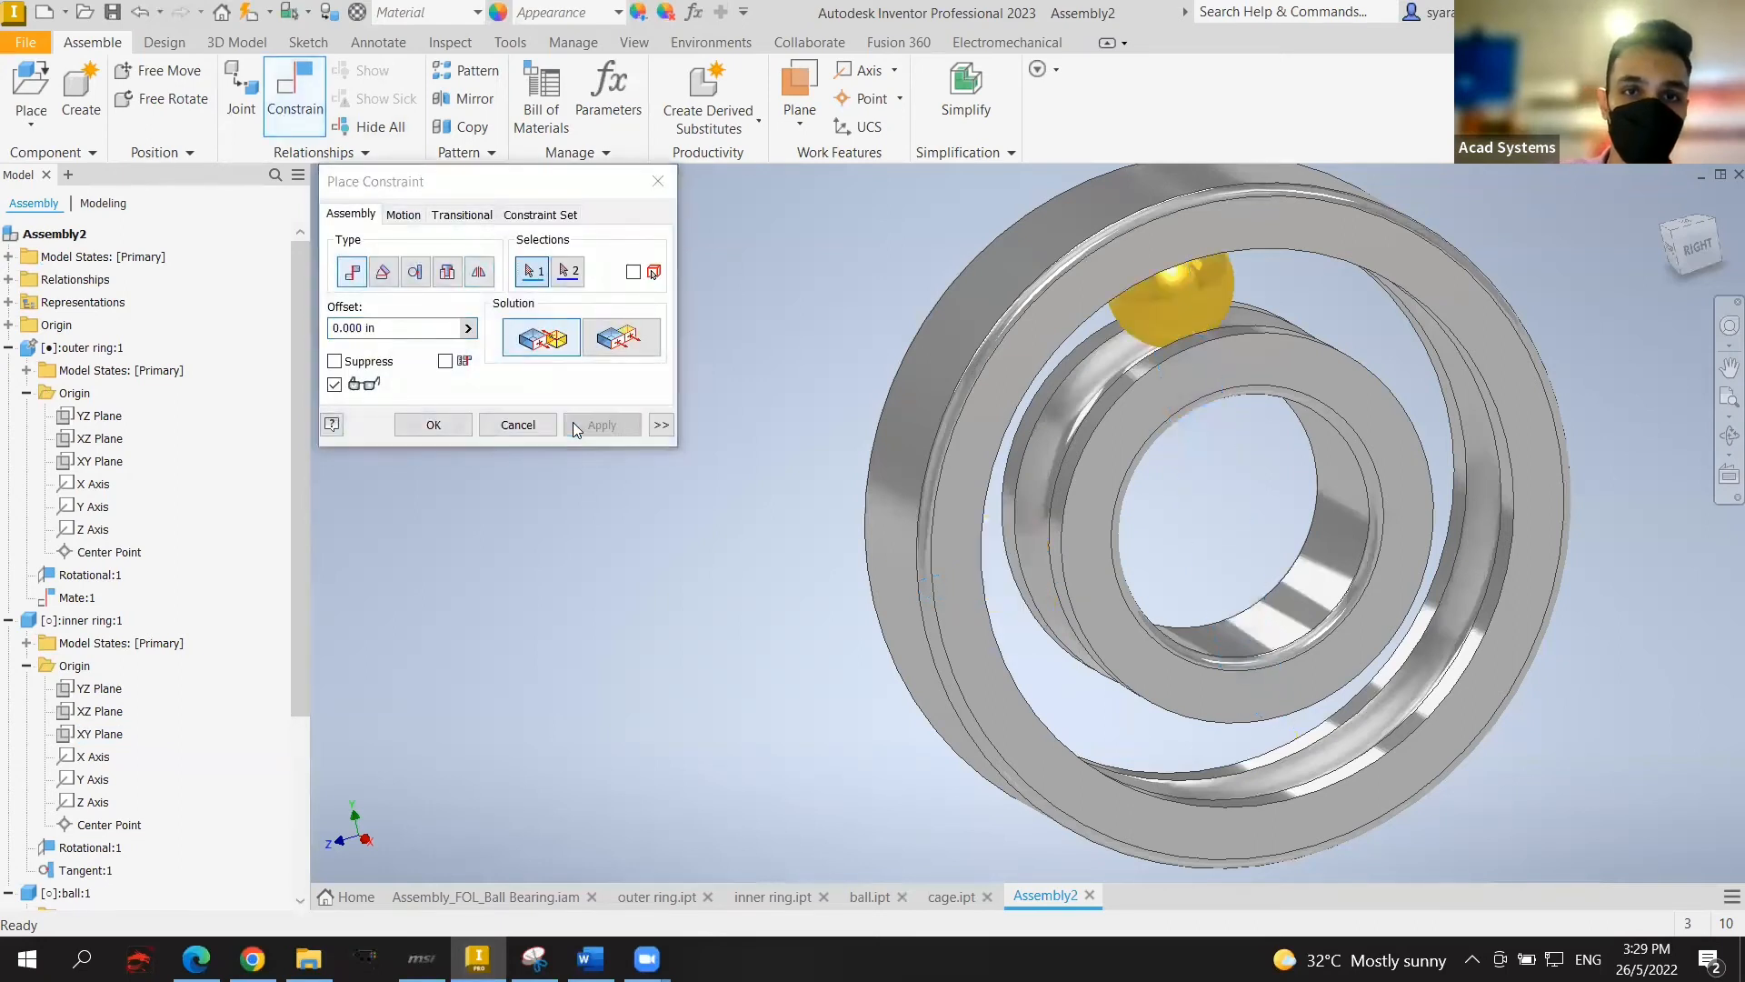
pyautogui.click(658, 181)
pyautogui.moveTo(1009, 410); pyautogui.dragTo(1160, 382)
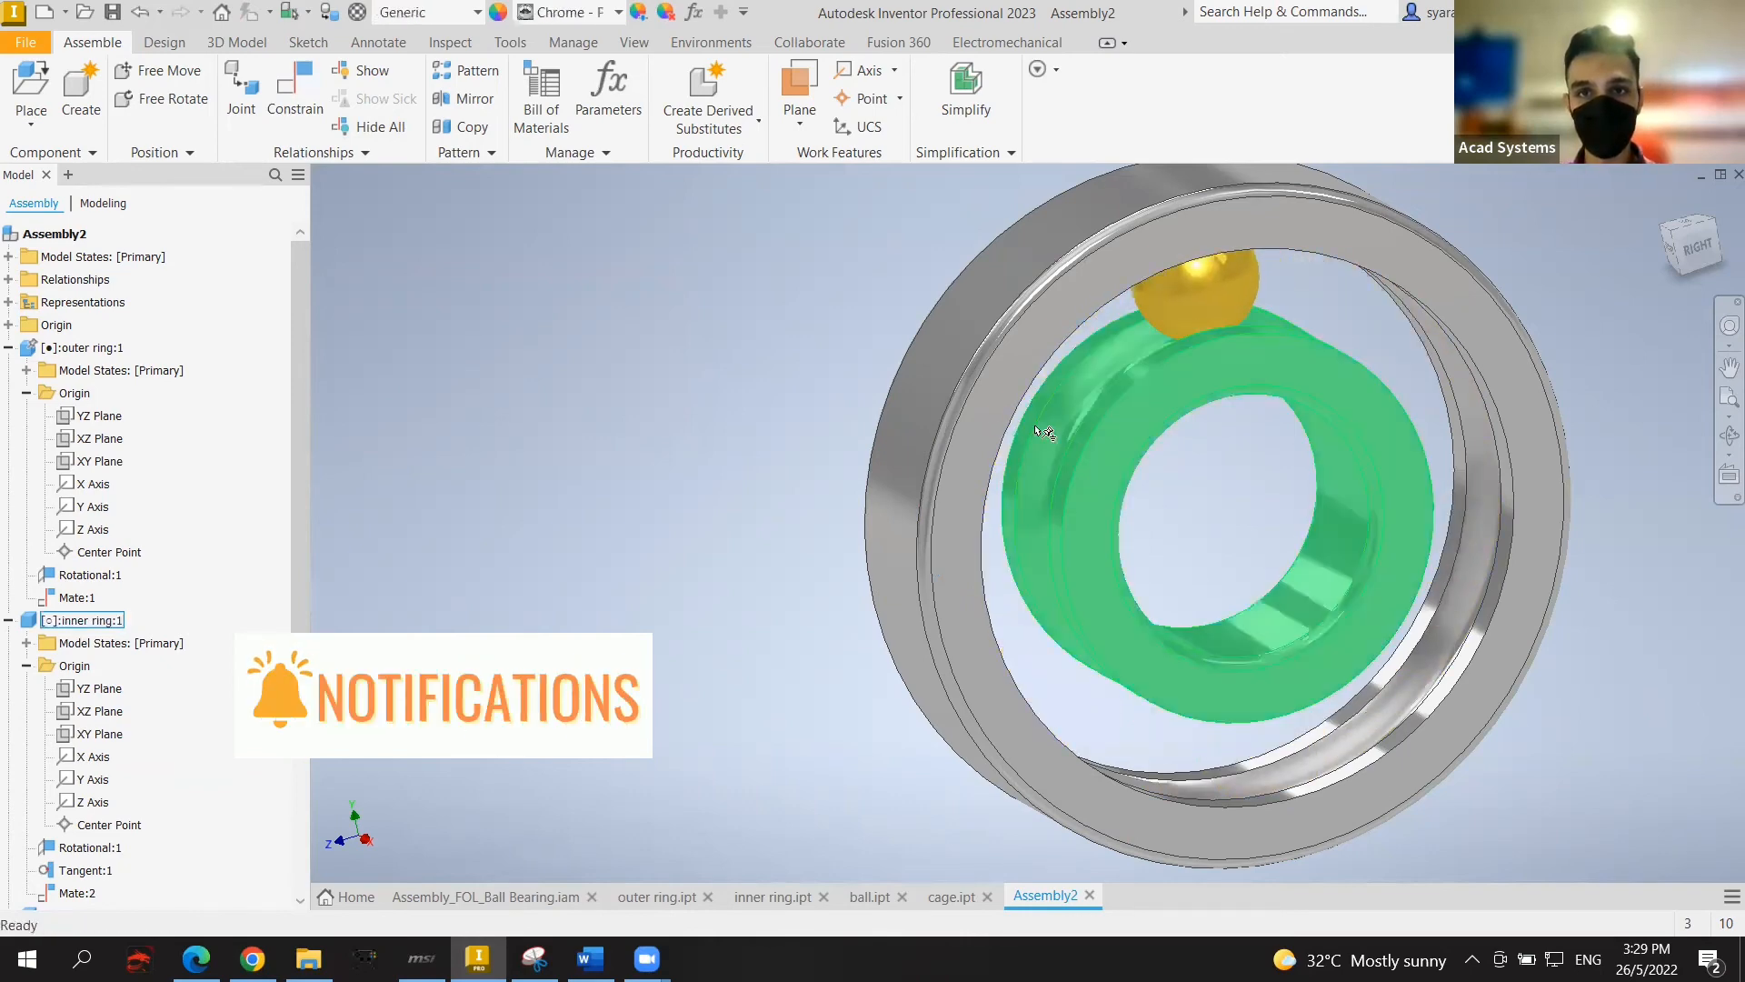
# Step: Show the inner ring's XY plane and recentre the bearing in the view
pyautogui.click(756, 466)
pyautogui.click(100, 734)
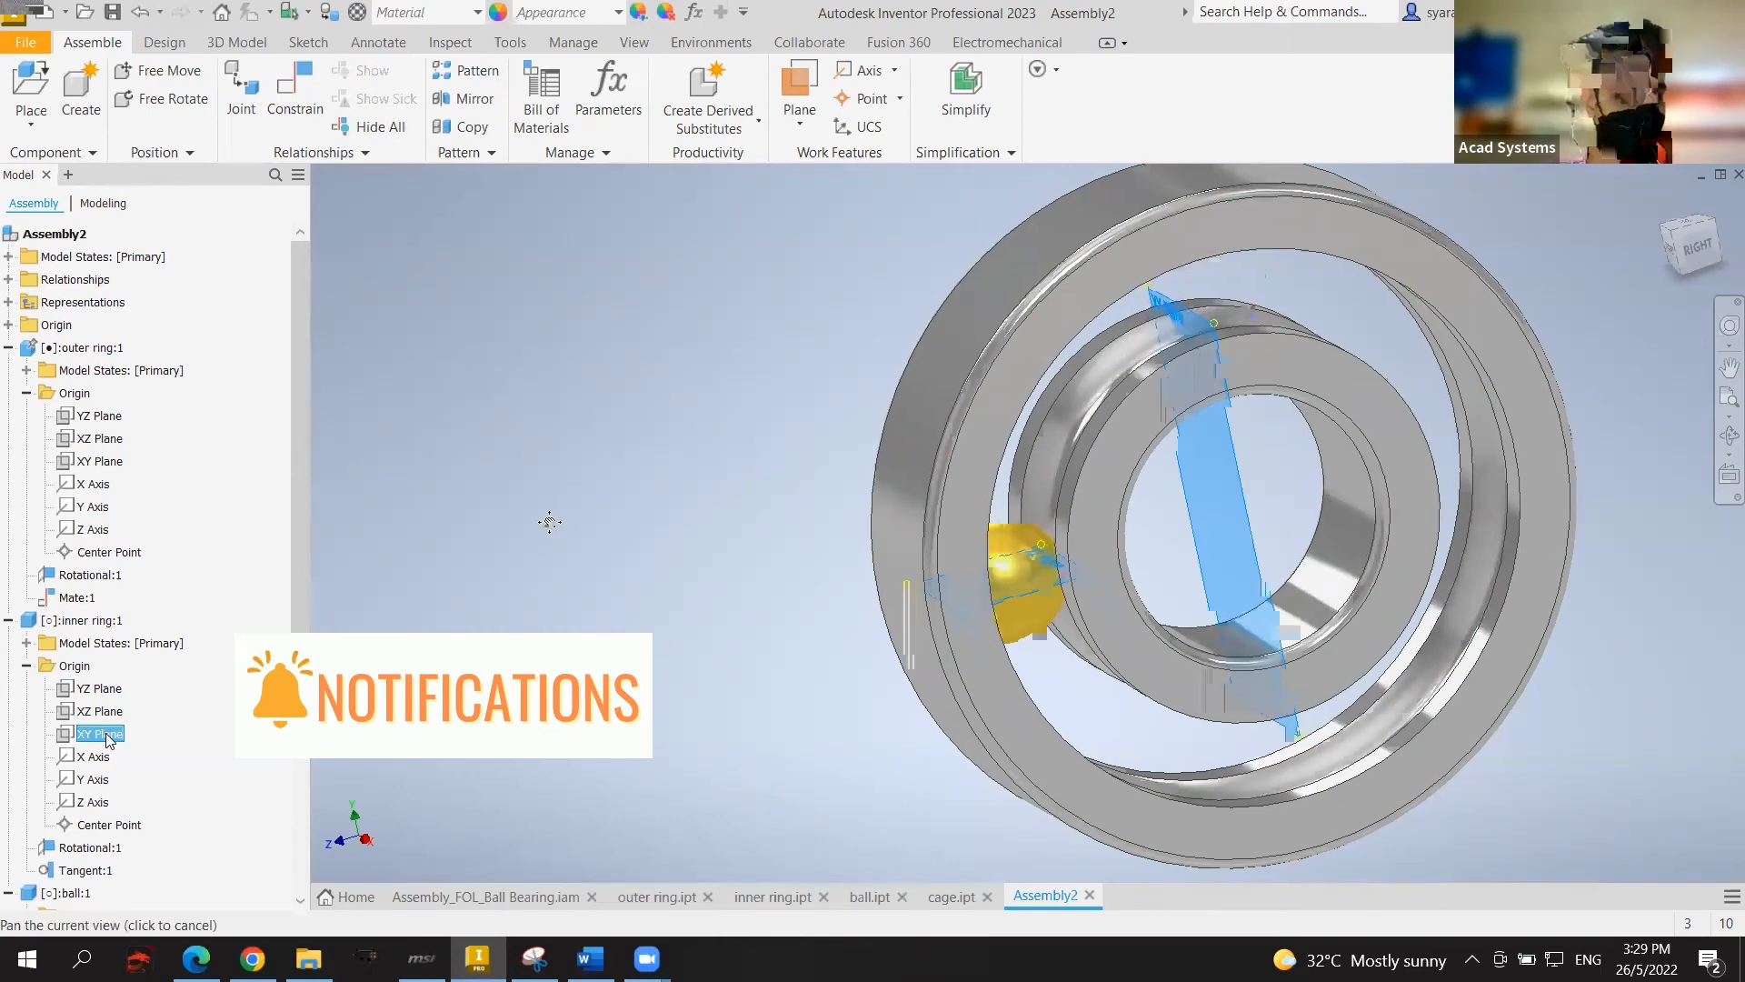
pyautogui.scroll(-3, 482, 511)
pyautogui.scroll(4, 482, 511)
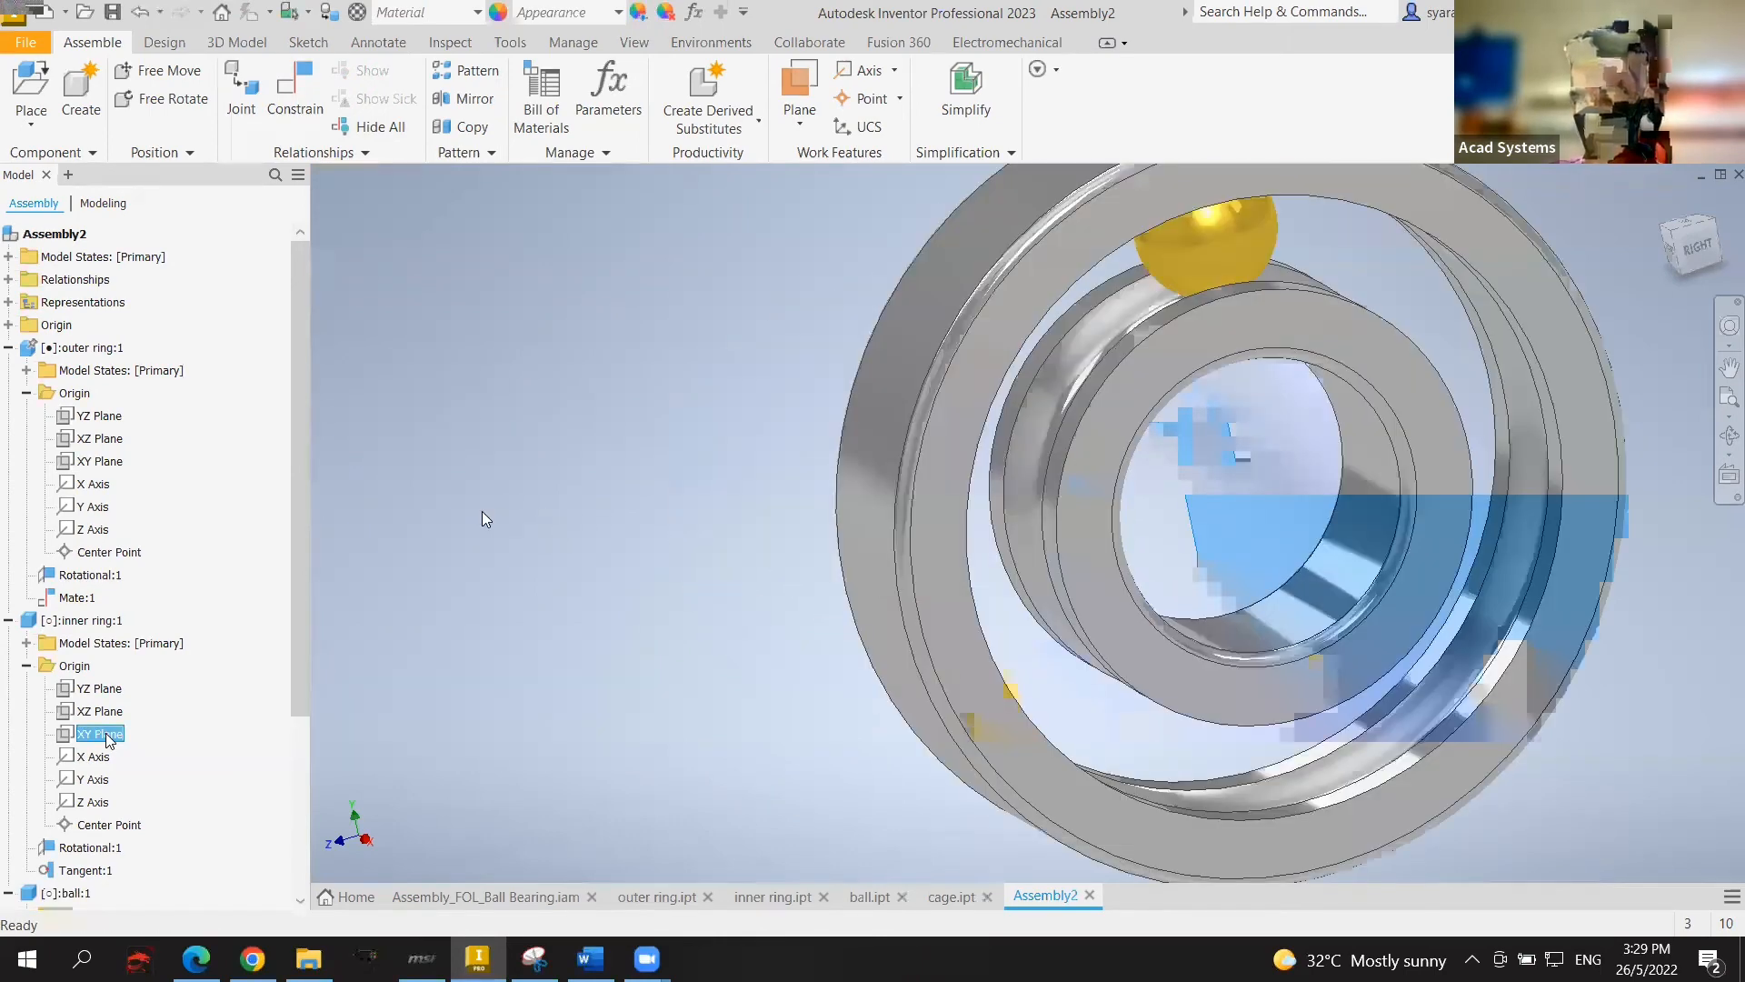
pyautogui.moveTo(482, 511); pyautogui.dragTo(442, 499, button='middle')
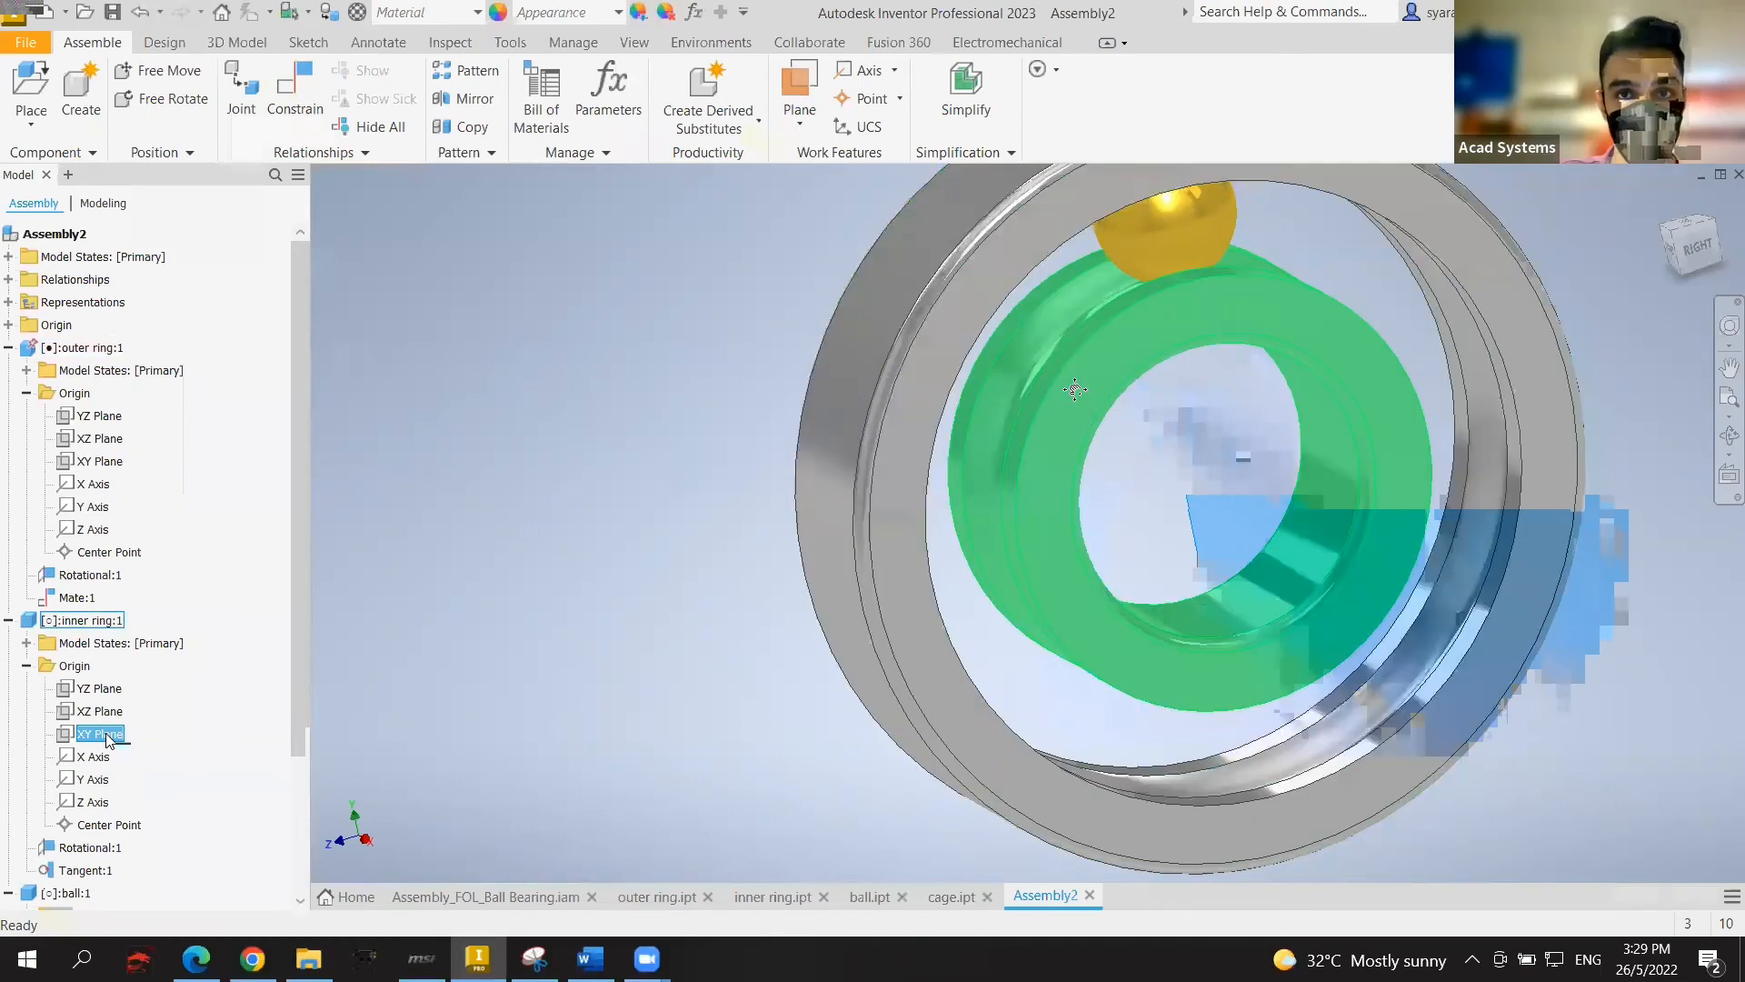
pyautogui.moveTo(1009, 427); pyautogui.dragTo(538, 281)
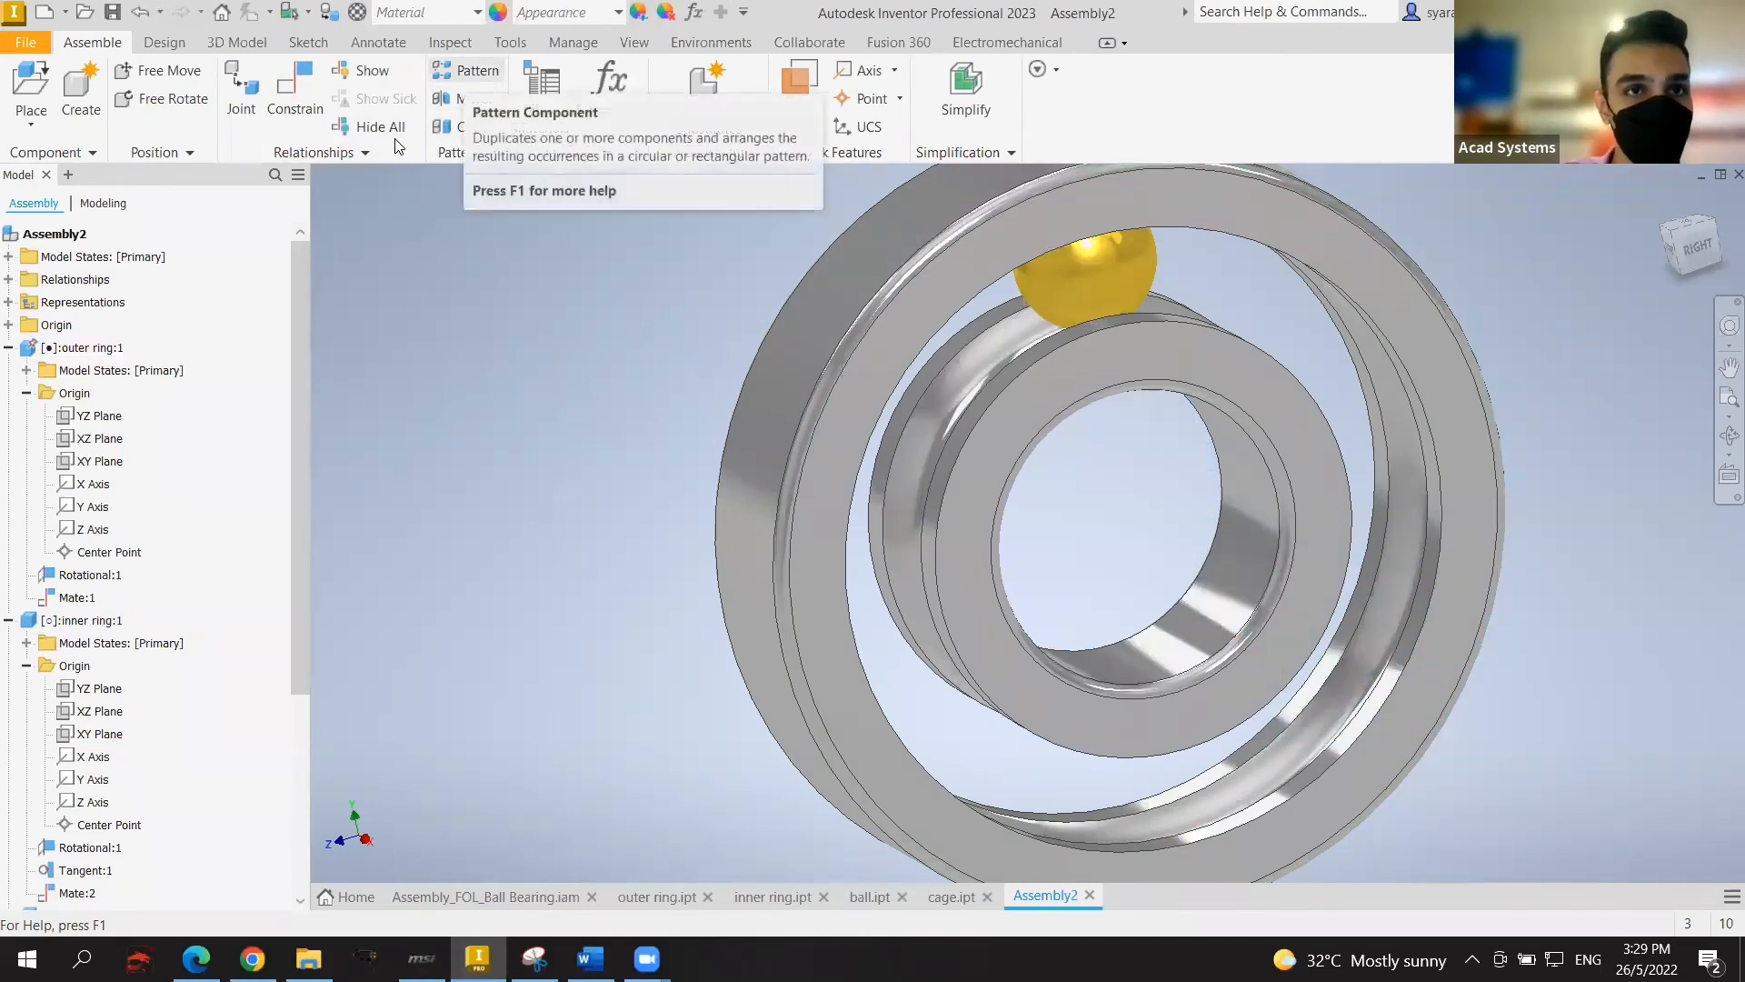
# Step: Start a circular component pattern about the assembly's X Axis
pyautogui.click(467, 70)
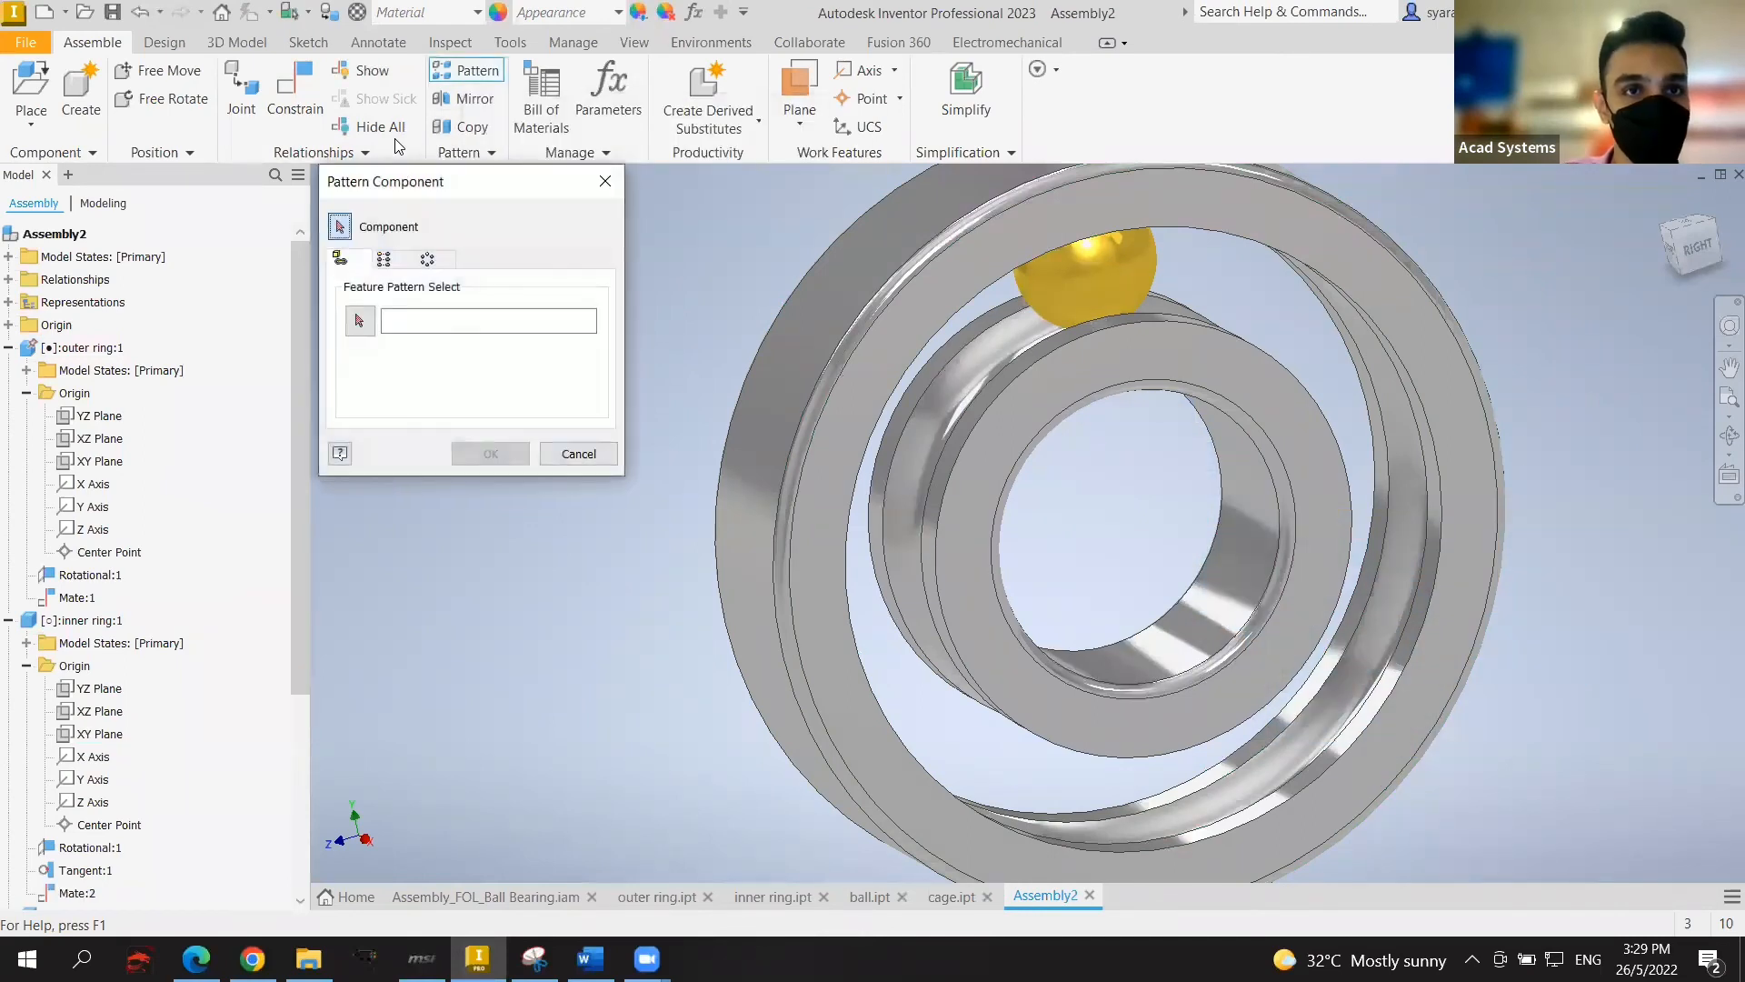
pyautogui.click(429, 260)
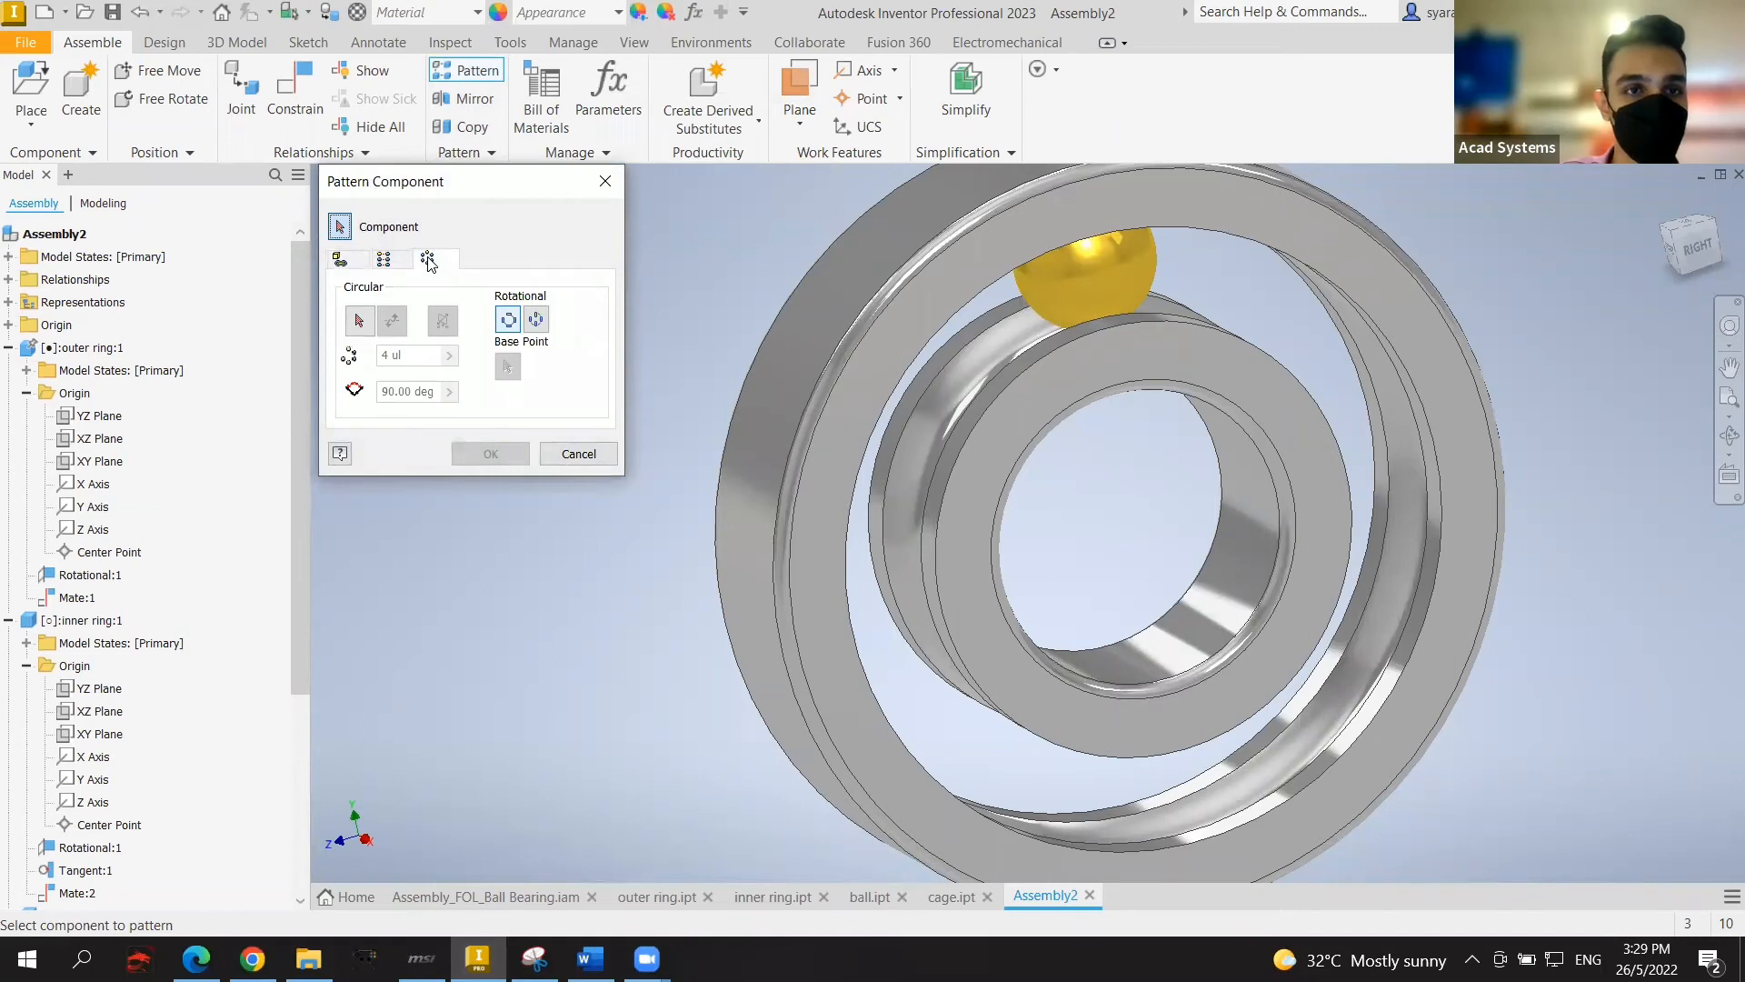
pyautogui.click(360, 320)
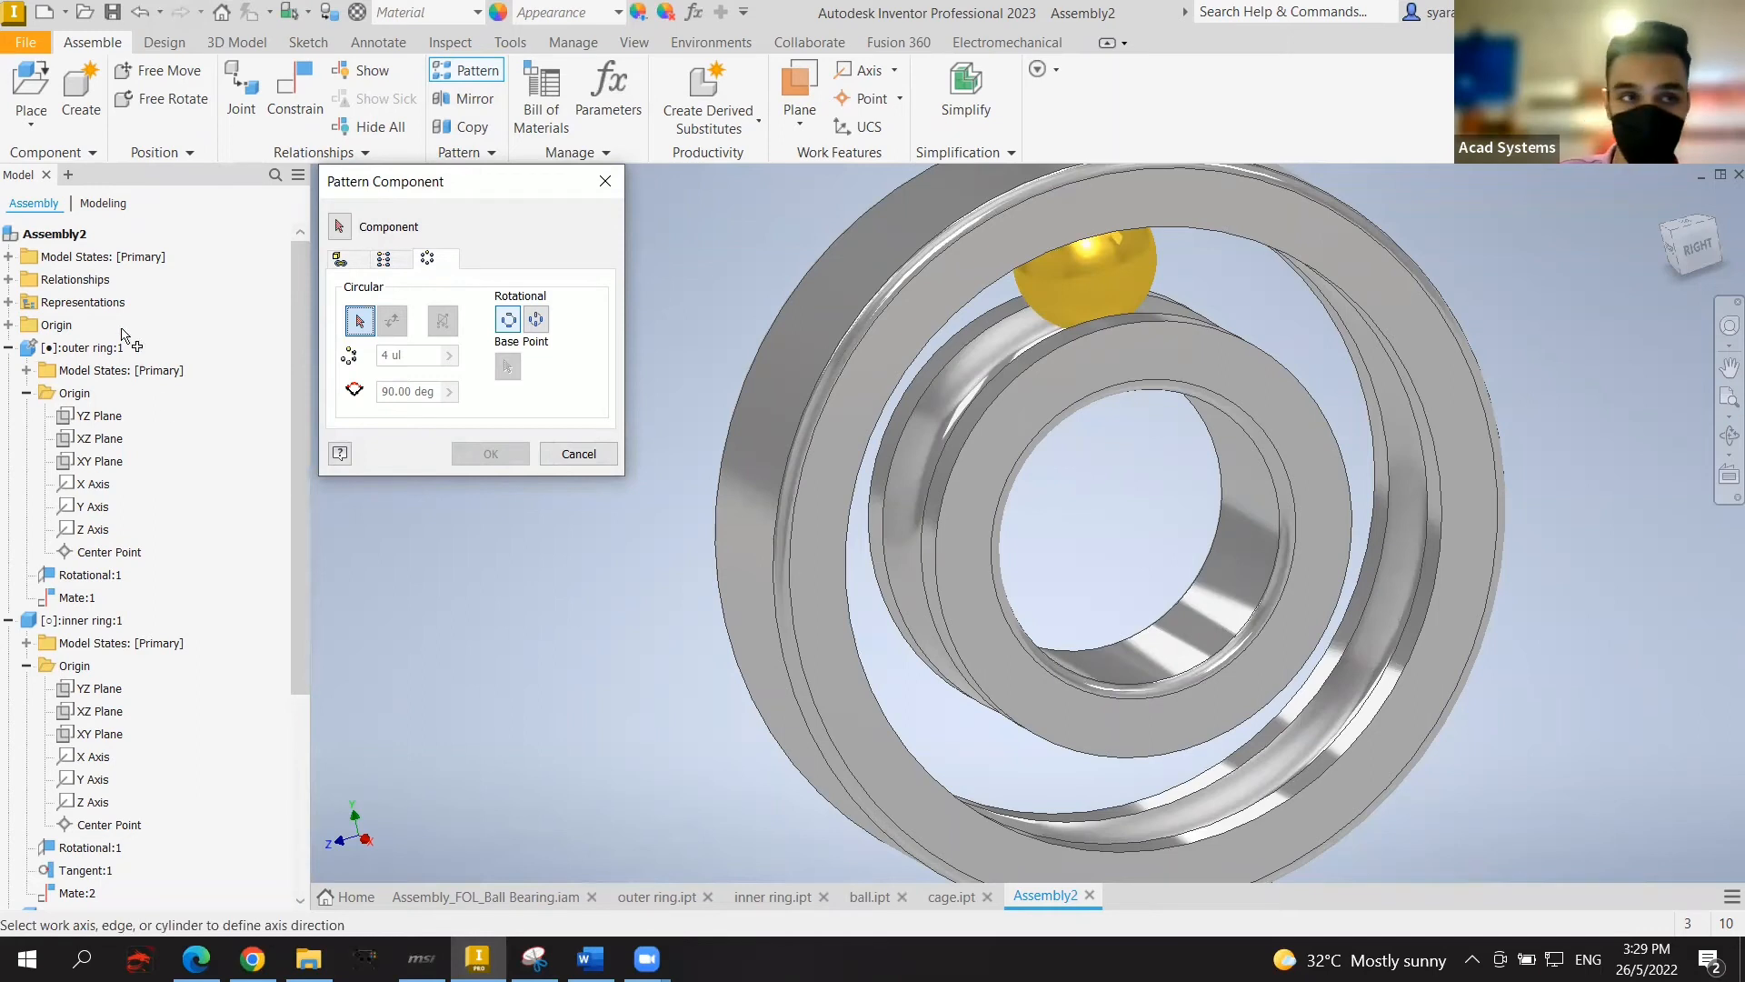
pyautogui.click(8, 257)
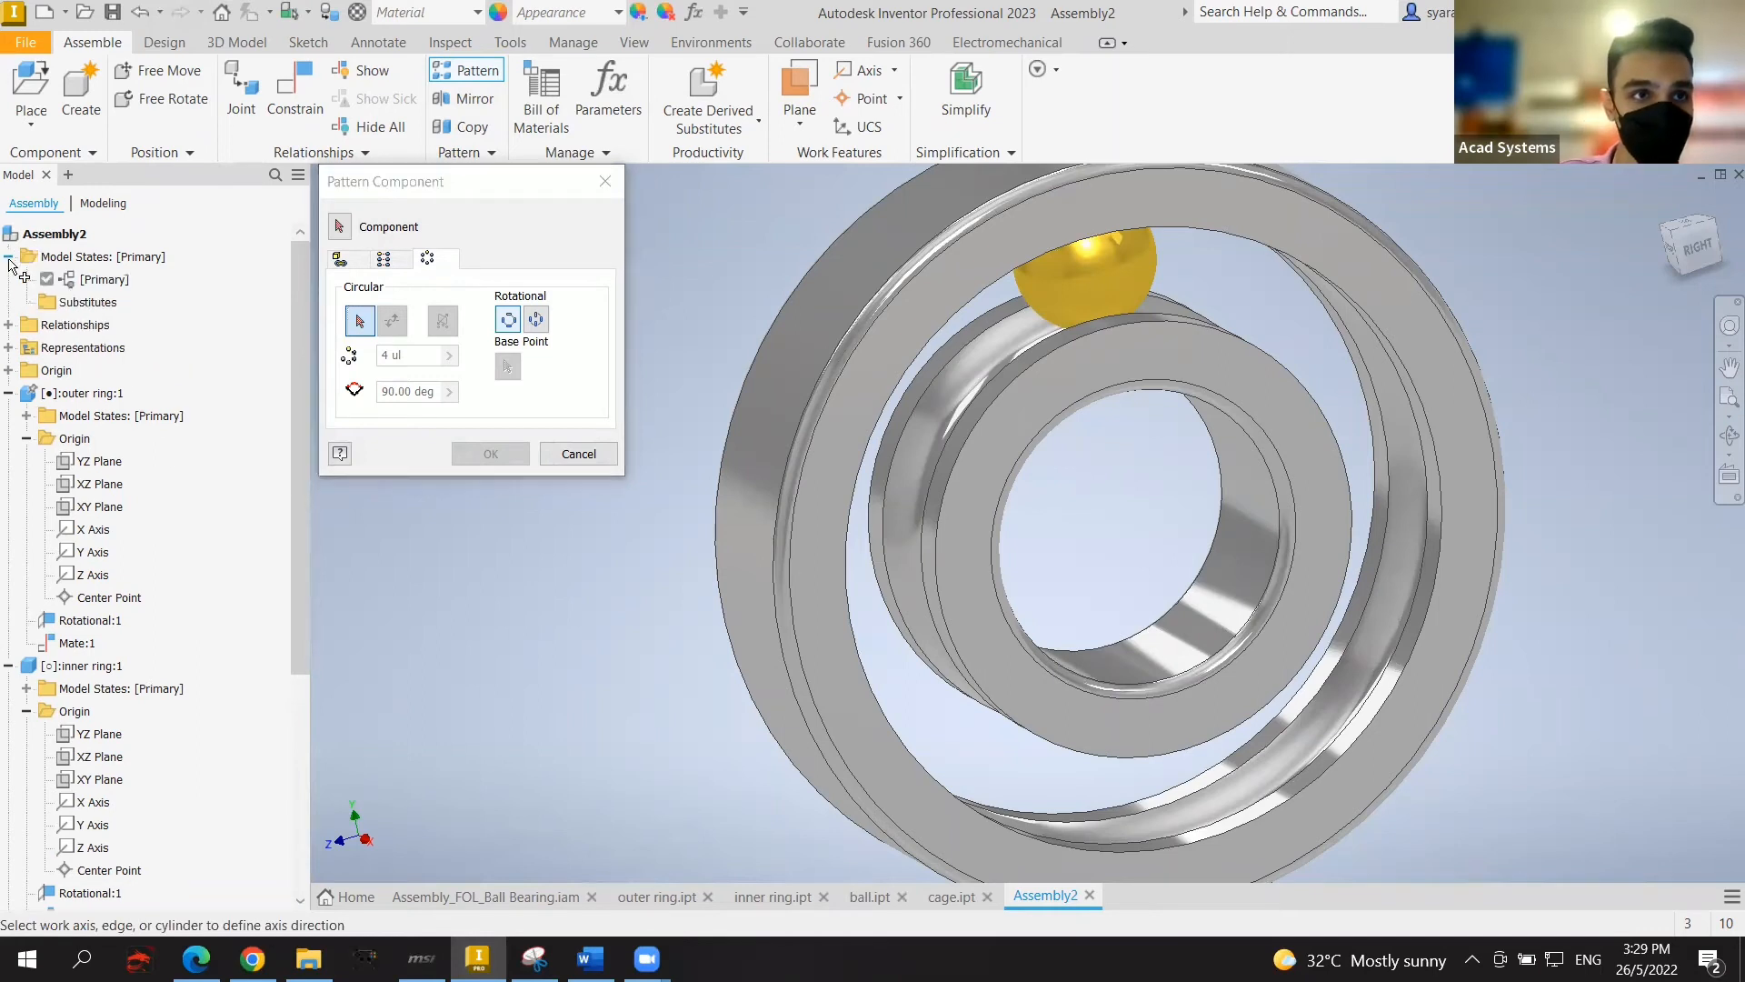
pyautogui.click(8, 257)
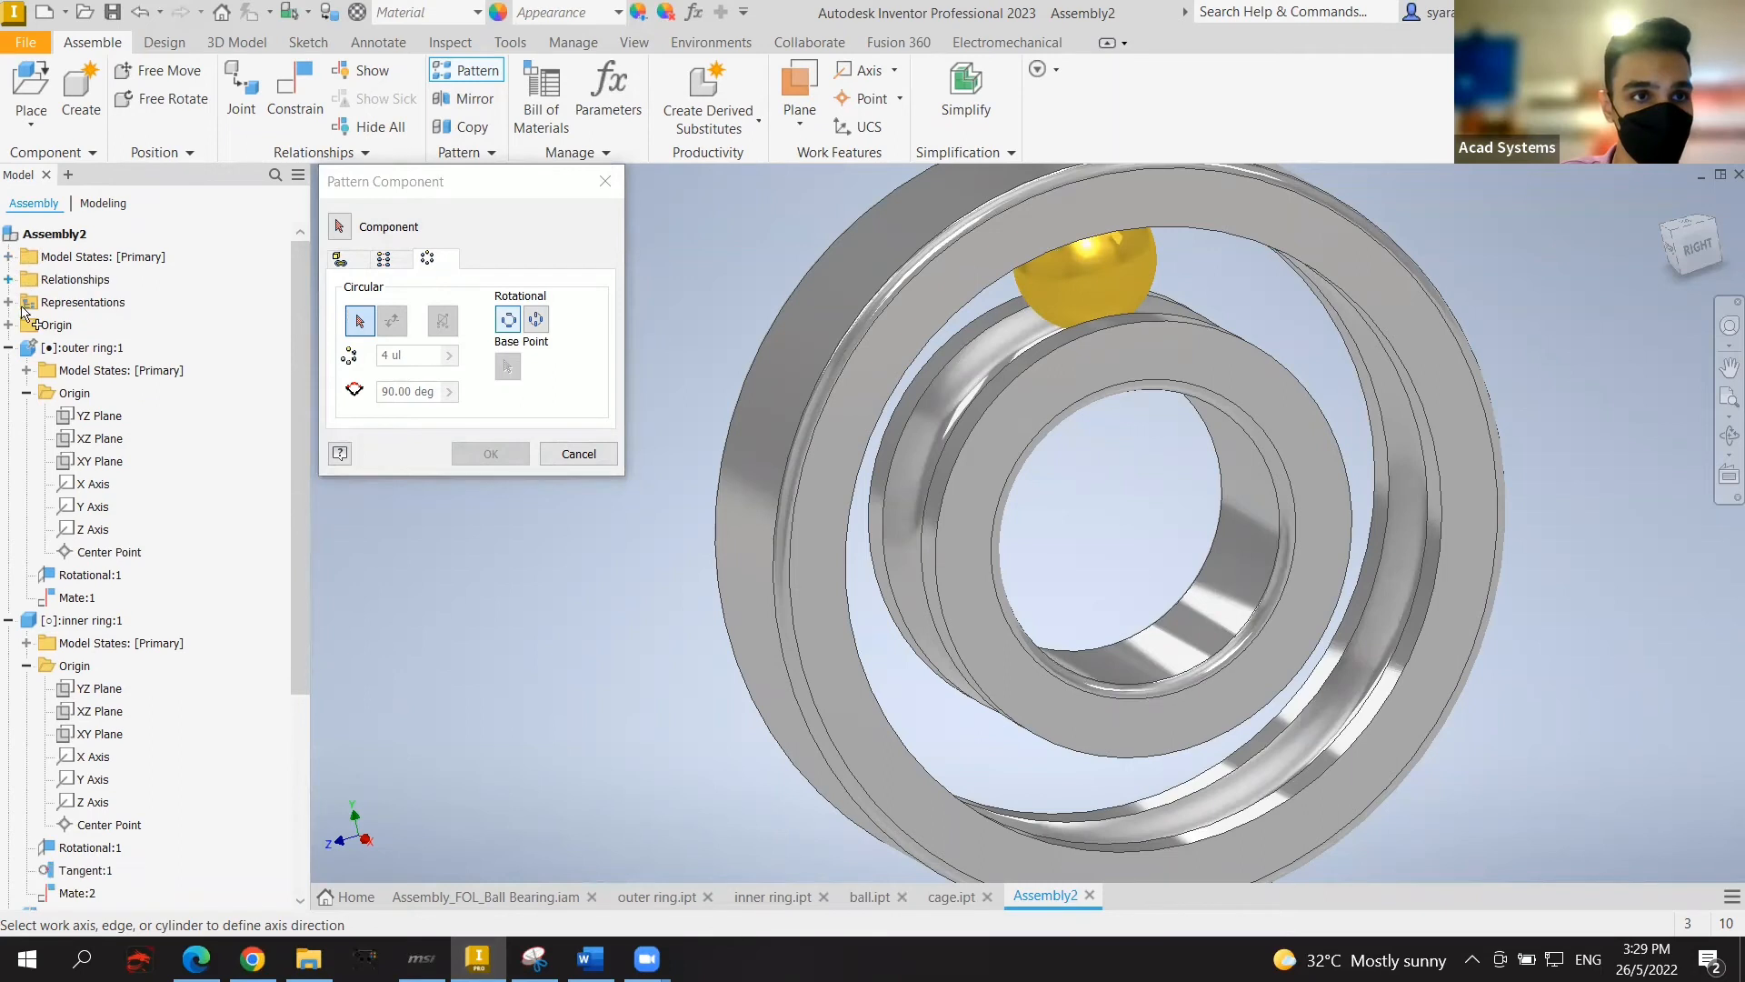
pyautogui.click(8, 325)
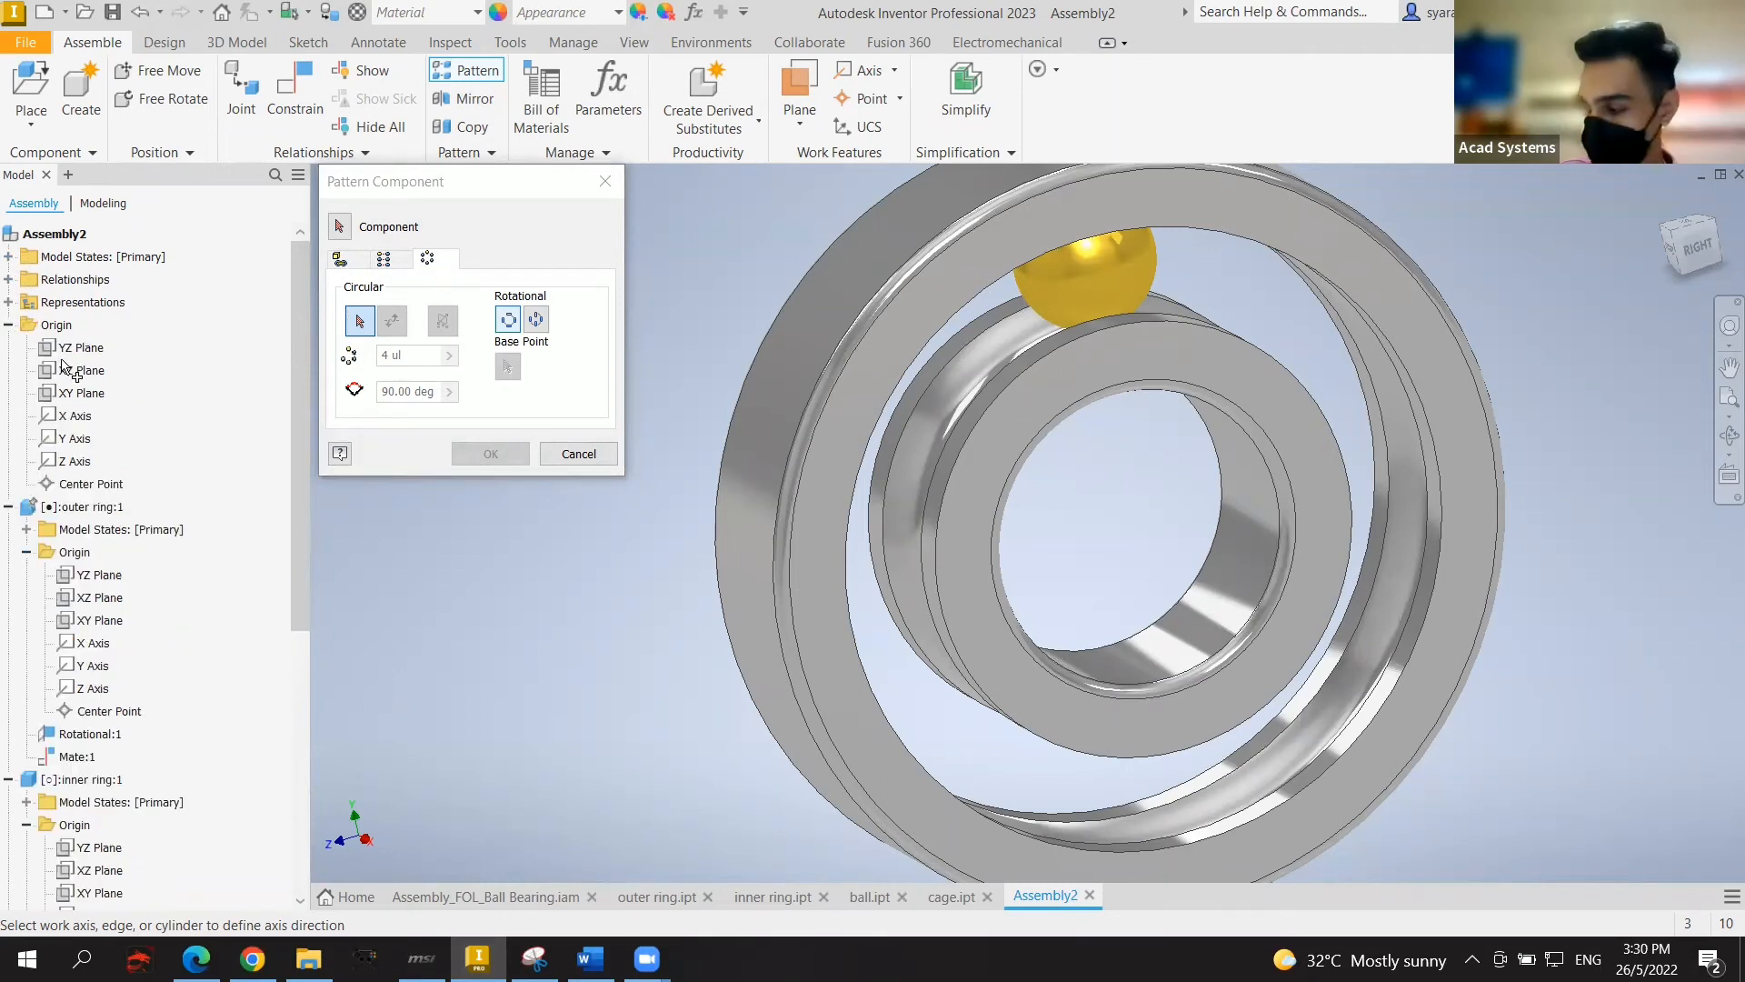
pyautogui.click(76, 418)
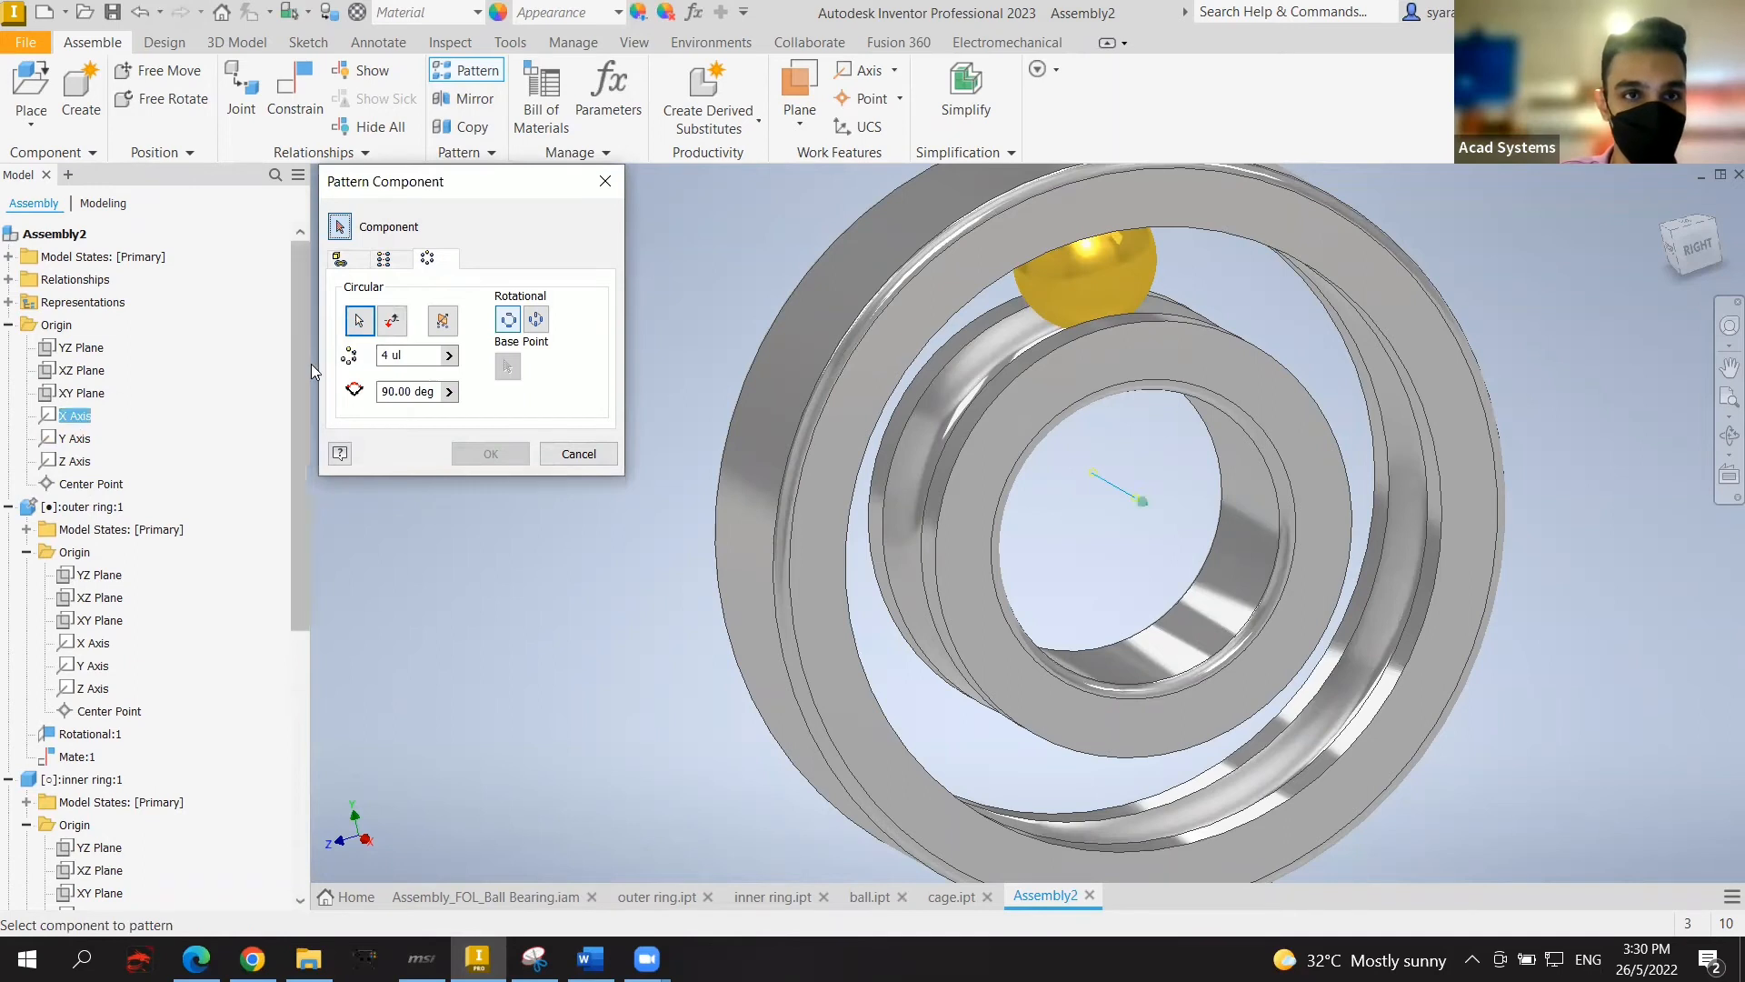
# Step: Pattern the ball with 8 instances at 45° and create the pattern
pyautogui.doubleClick(385, 355)
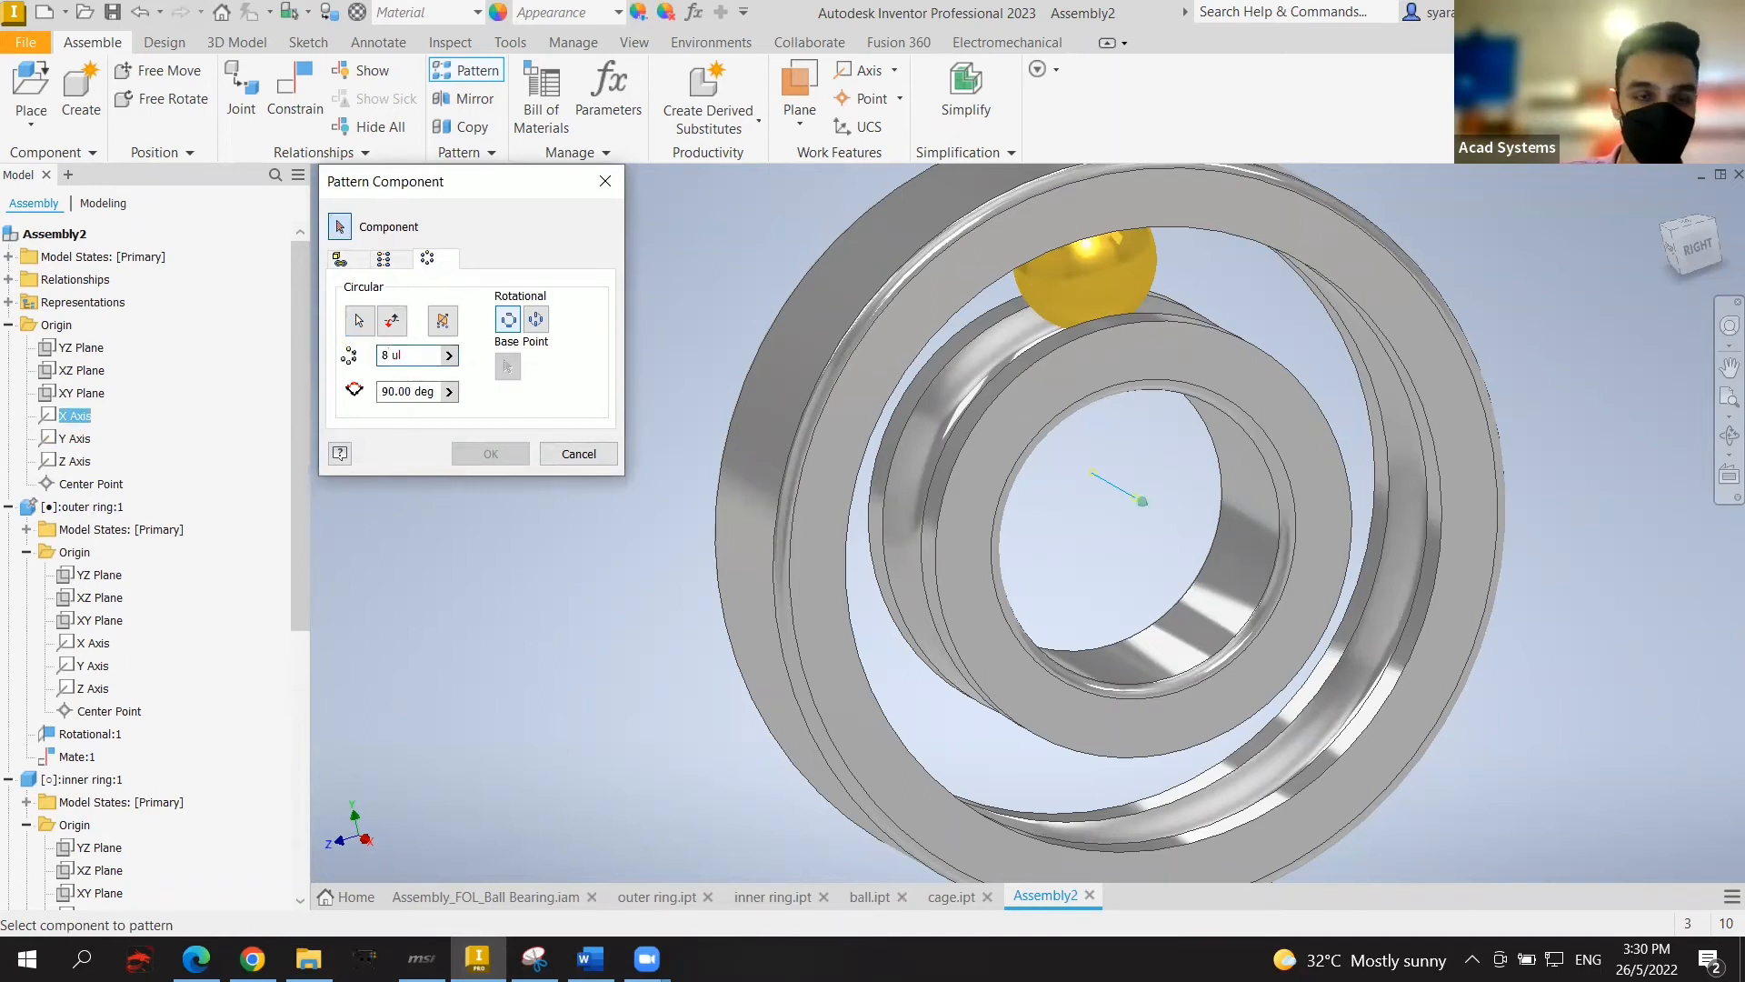
pyautogui.write('8')
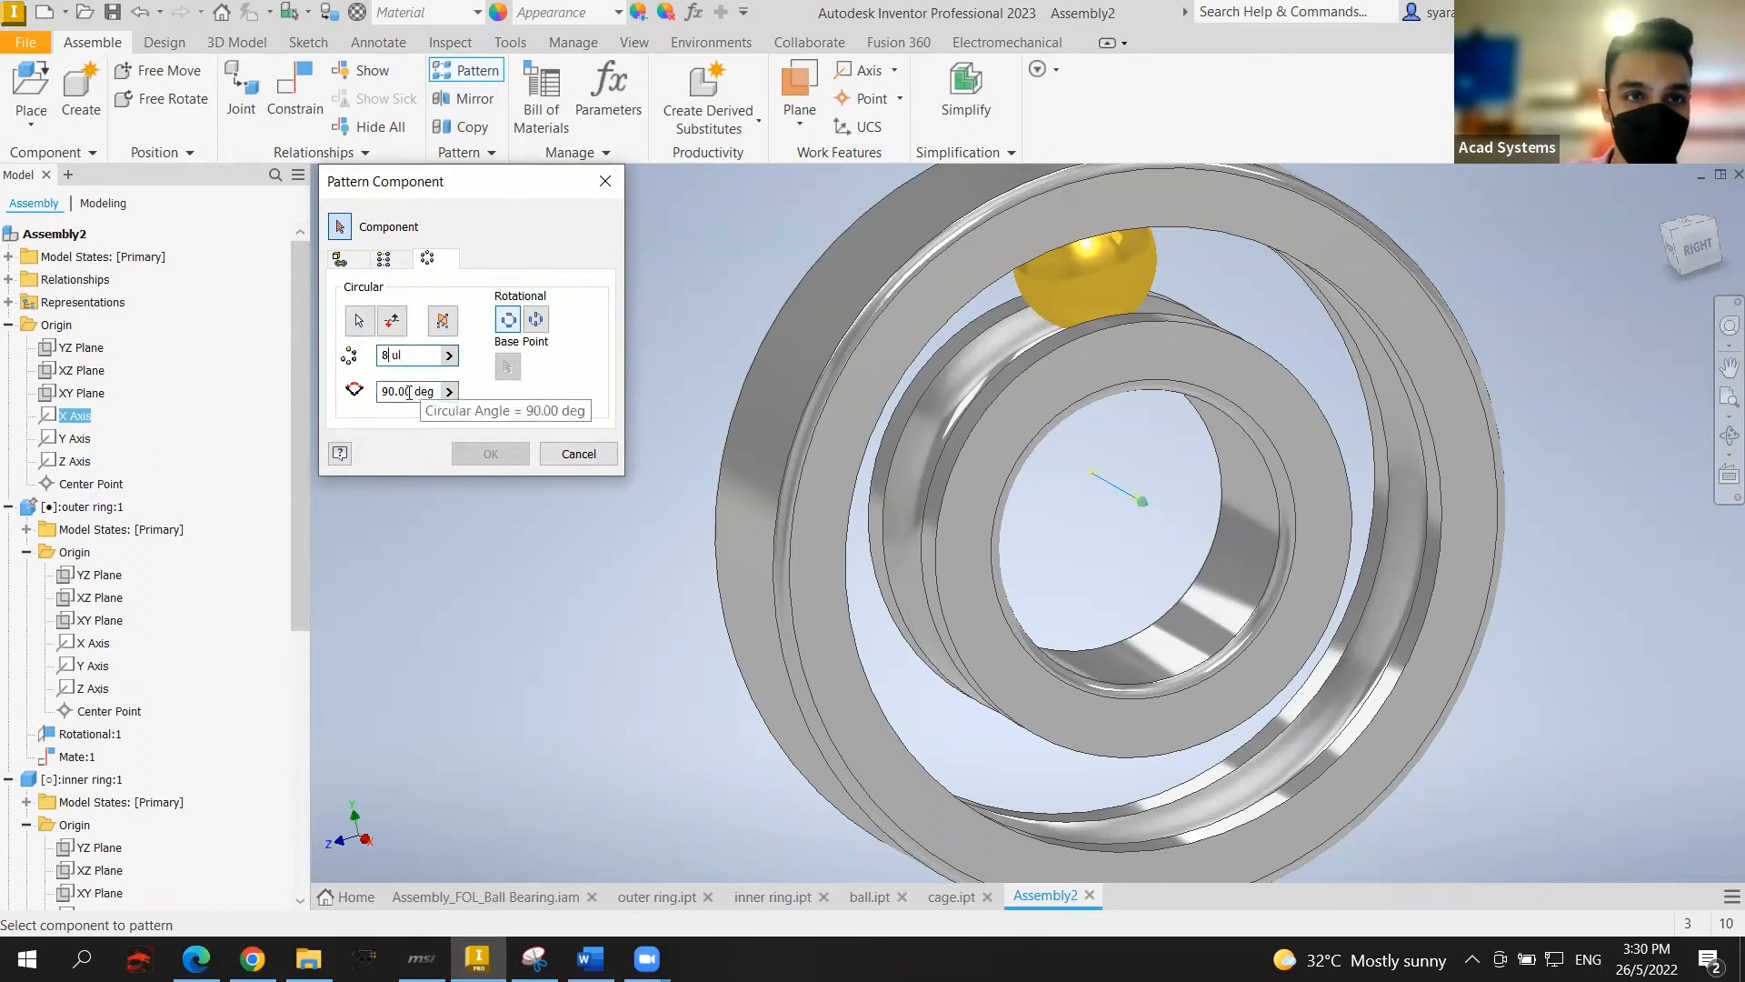
pyautogui.press('Tab')
pyautogui.write('45')
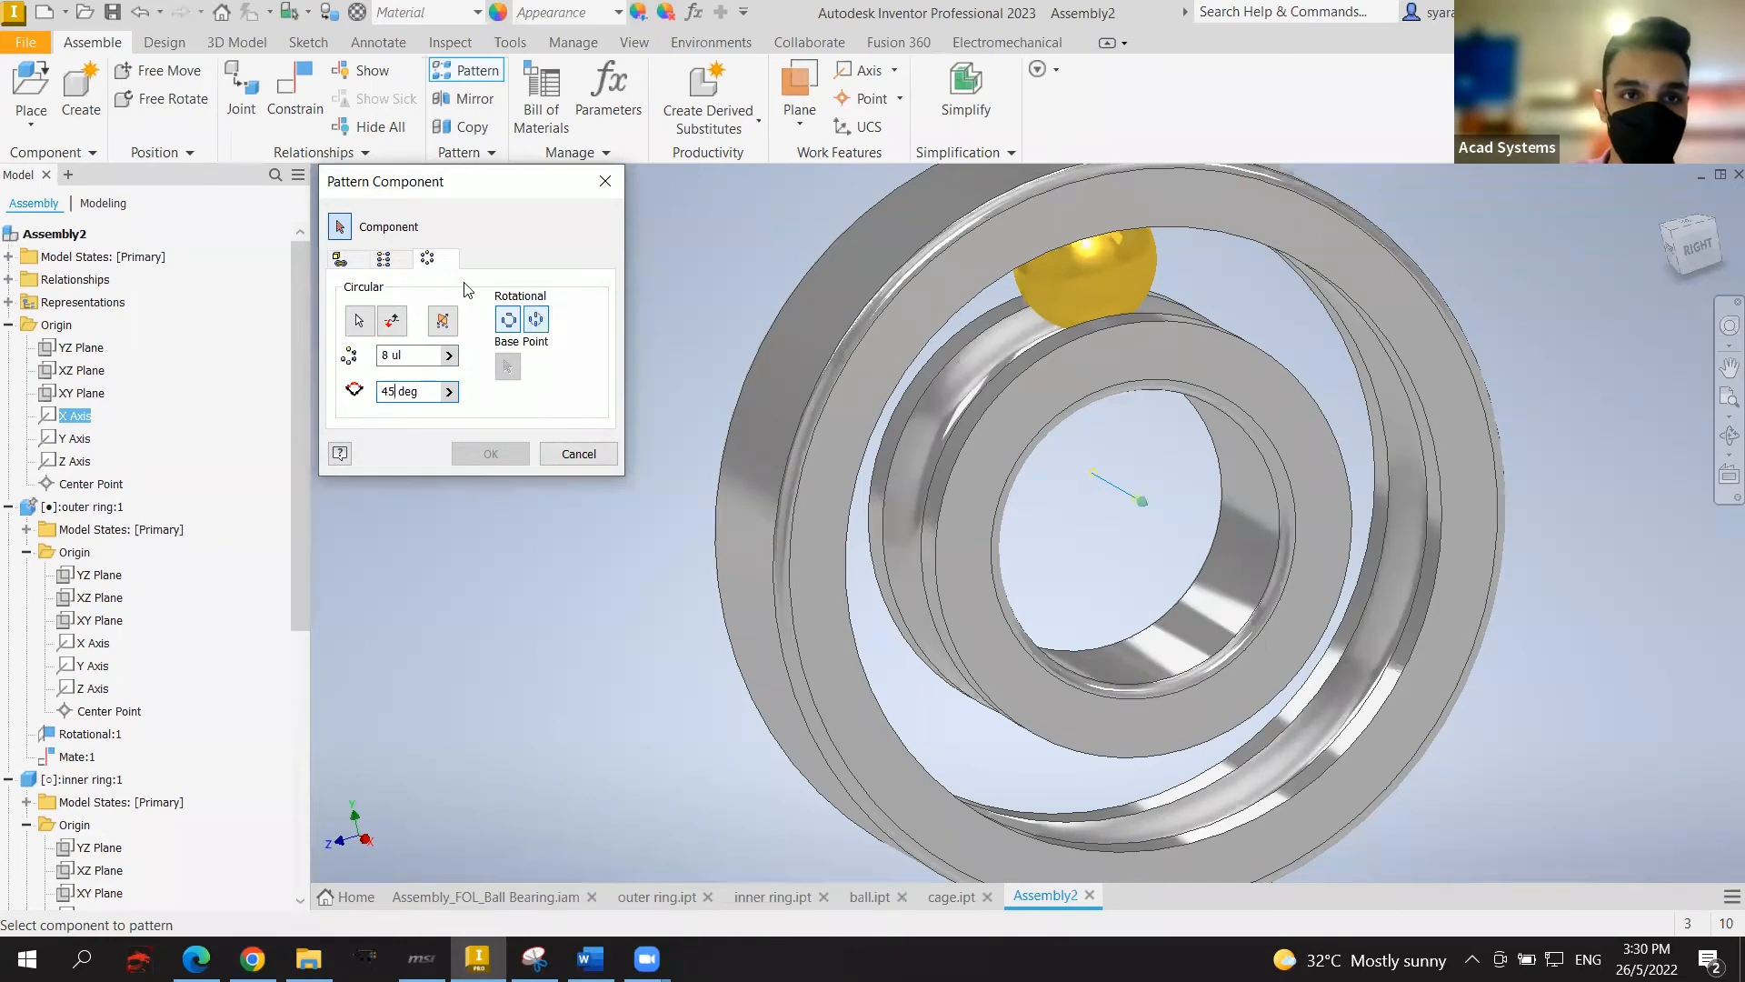
pyautogui.click(1113, 281)
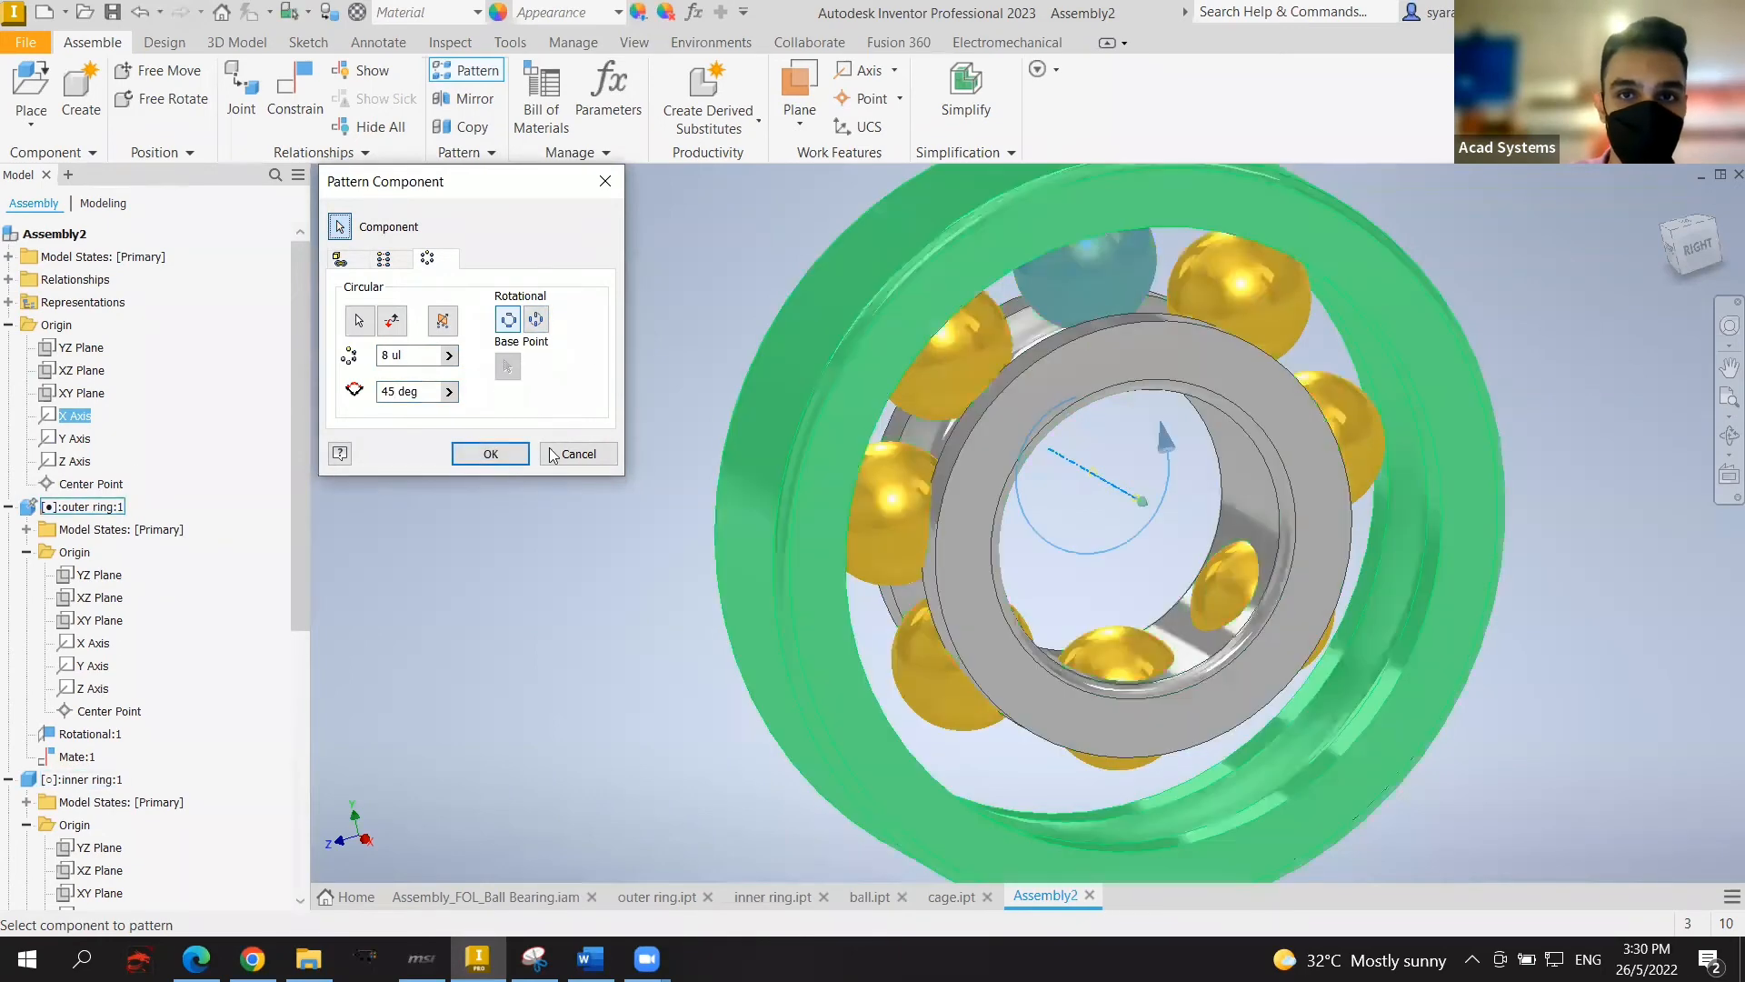
pyautogui.click(487, 453)
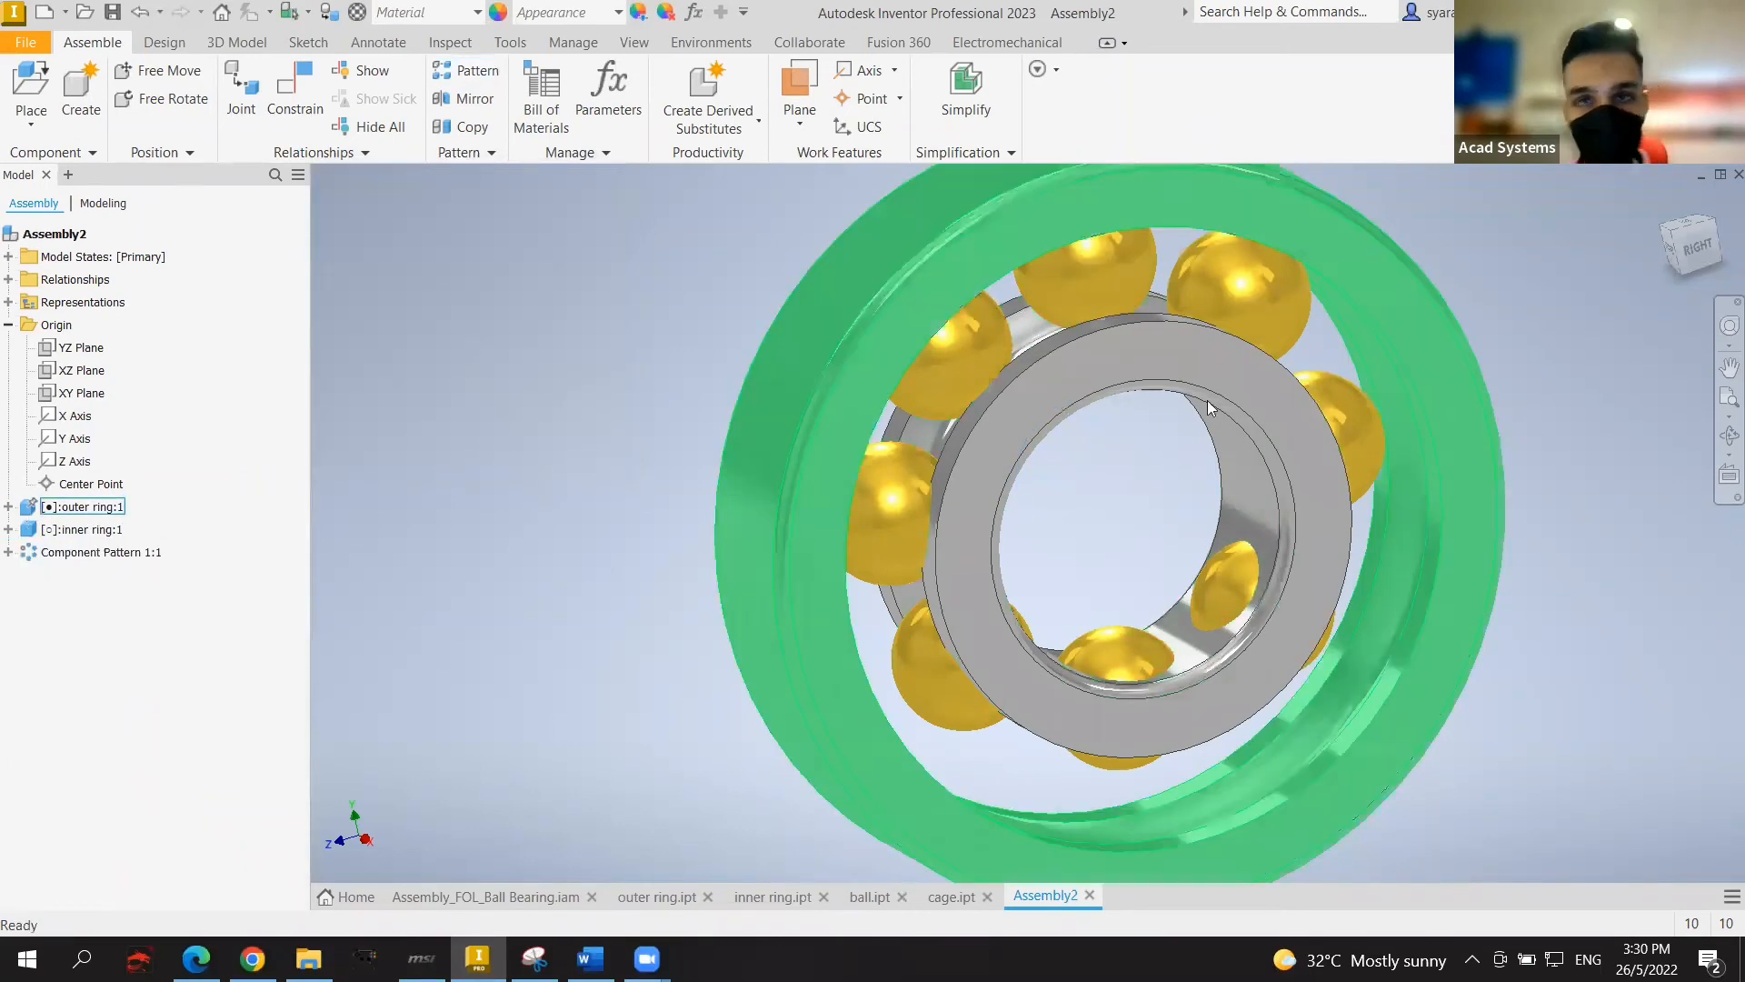
# Step: Undo the eight-ball pattern, viewing the bearing from the right
pyautogui.scroll(3, 1540, 429)
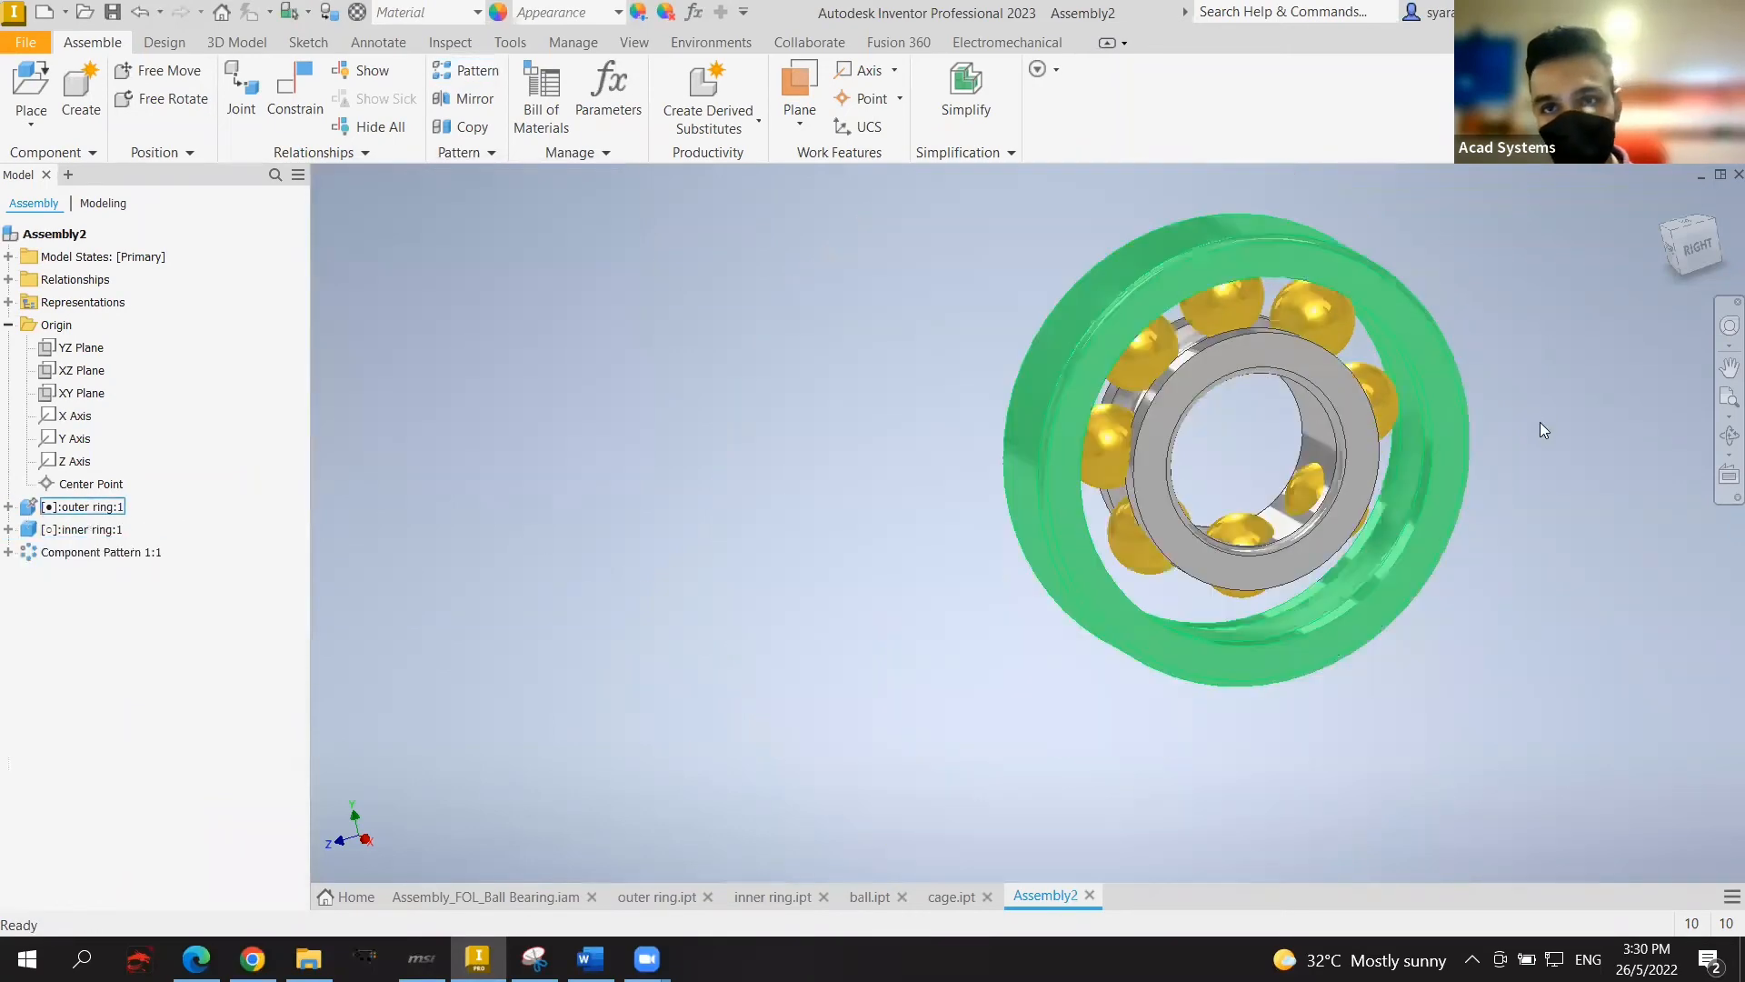
pyautogui.click(1693, 244)
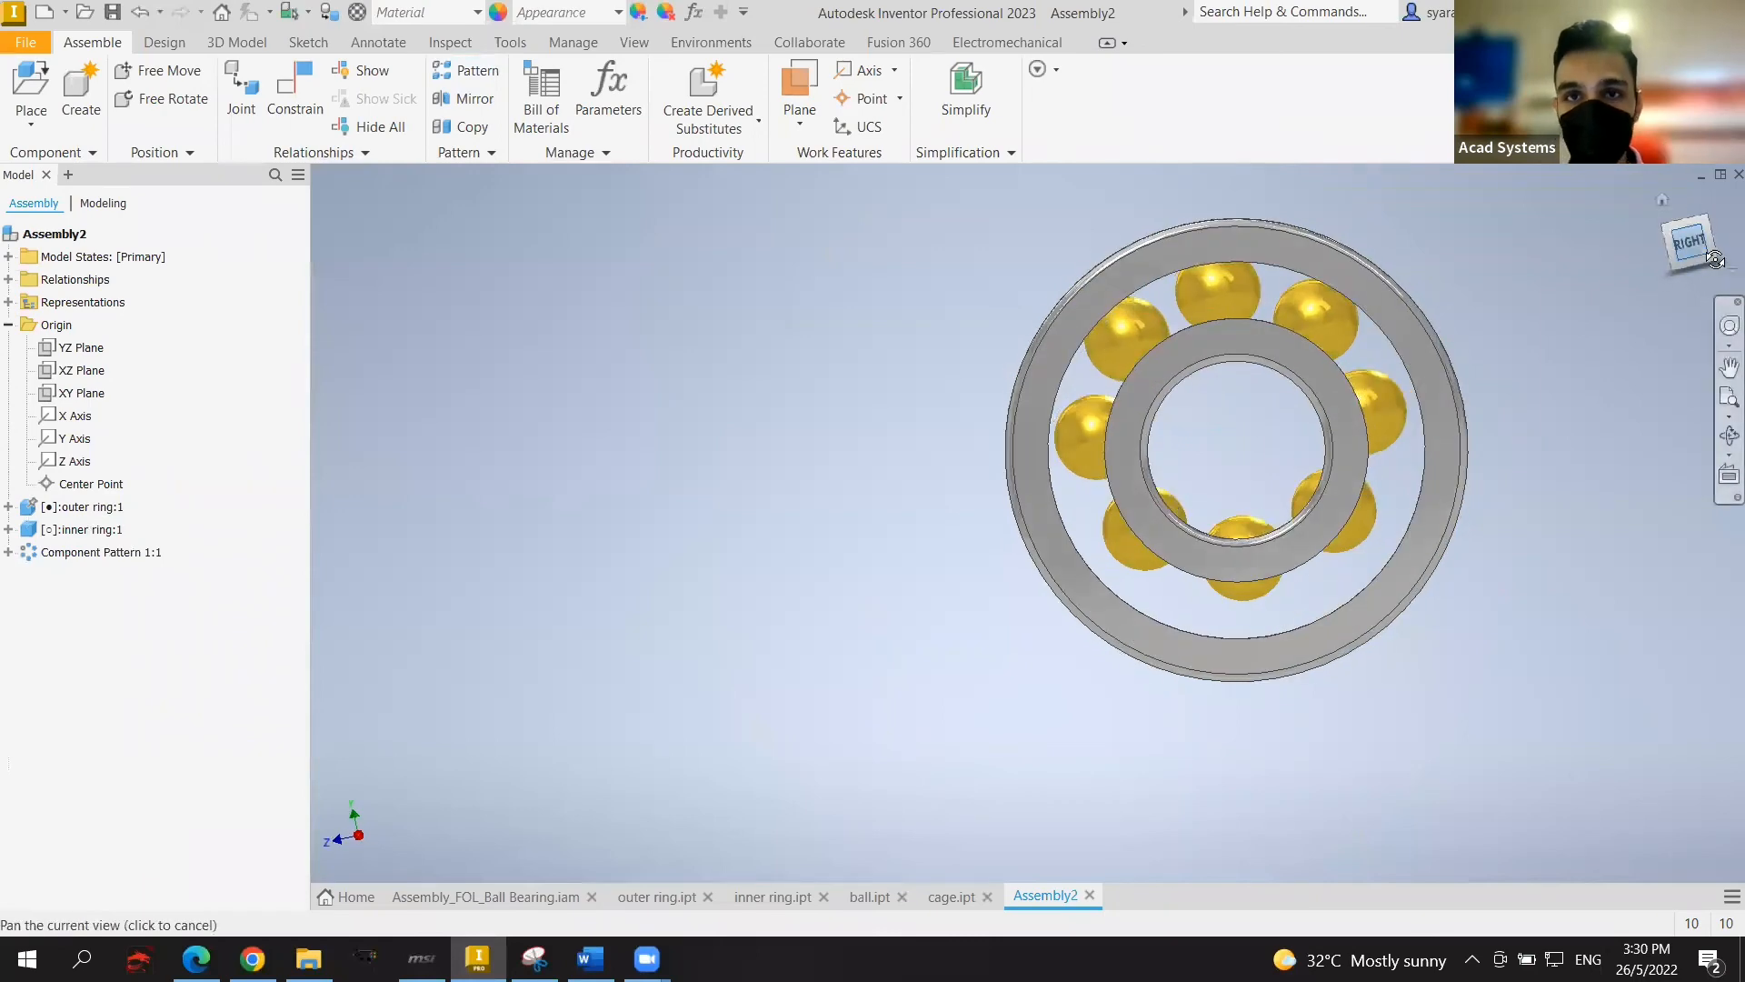
pyautogui.hotkey('ctrl', 'z')
pyautogui.hotkey('ctrl', 'z')
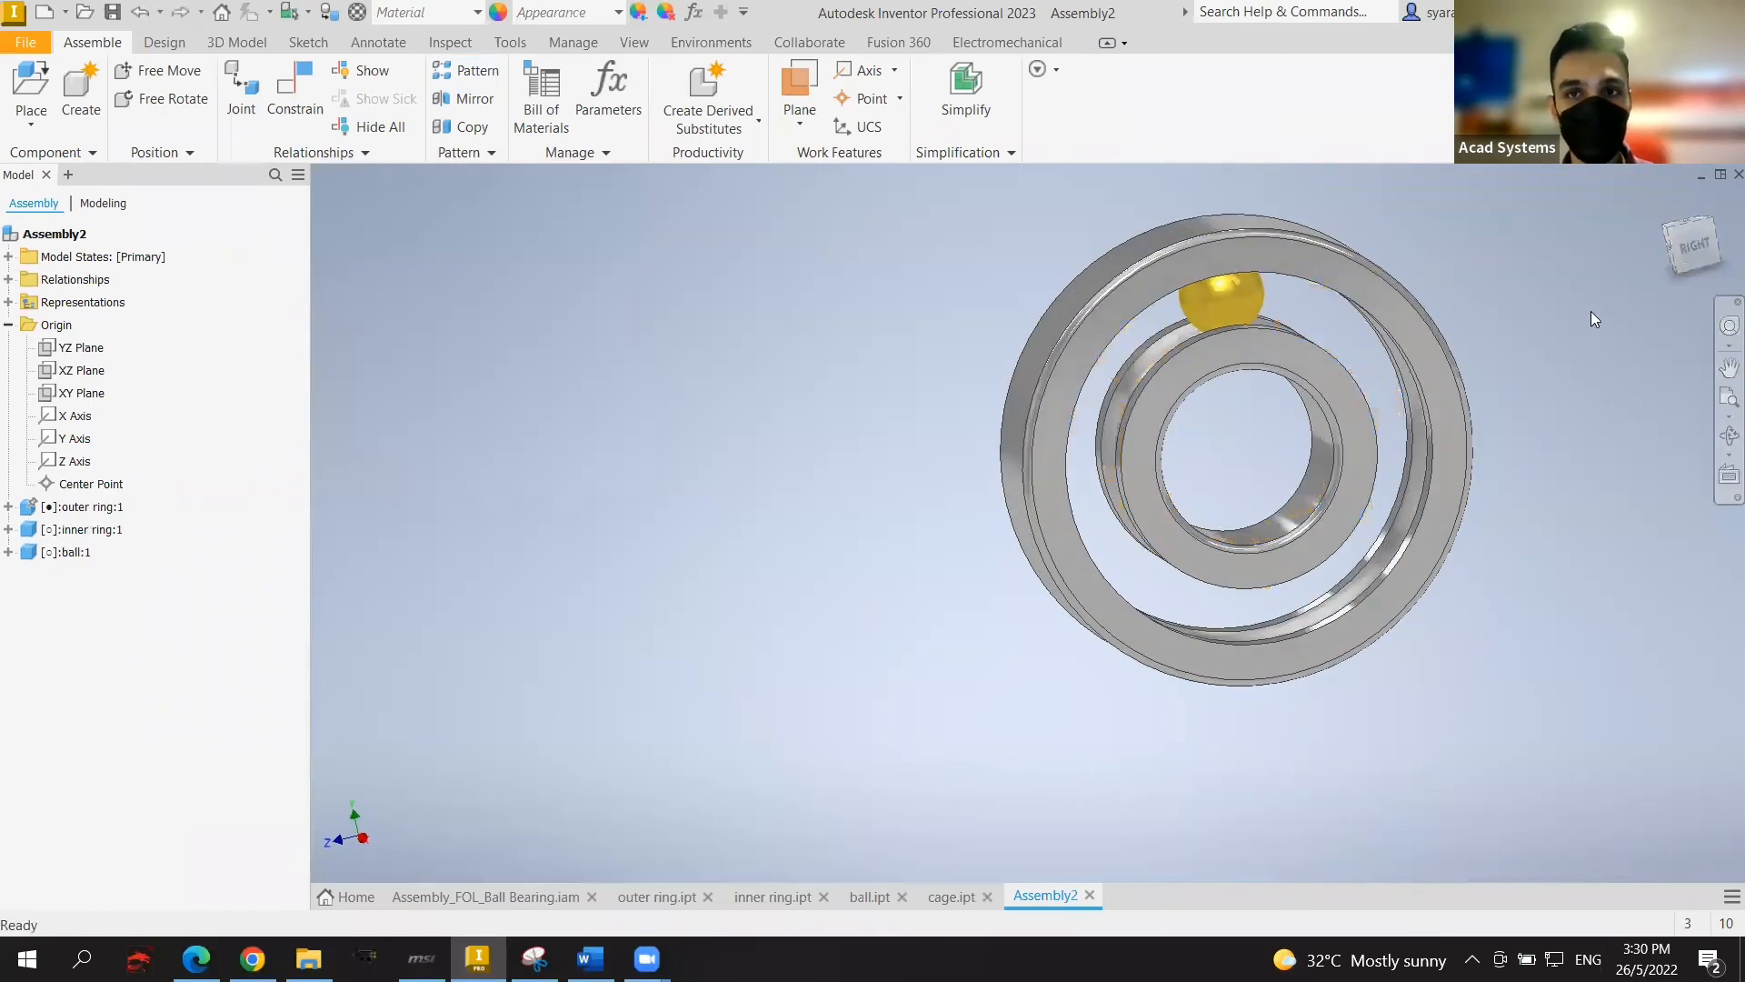
# Step: Rotate the inner ring to carry the ball upper right, then orbit to an oblique view
pyautogui.moveTo(1273, 351); pyautogui.dragTo(1327, 450)
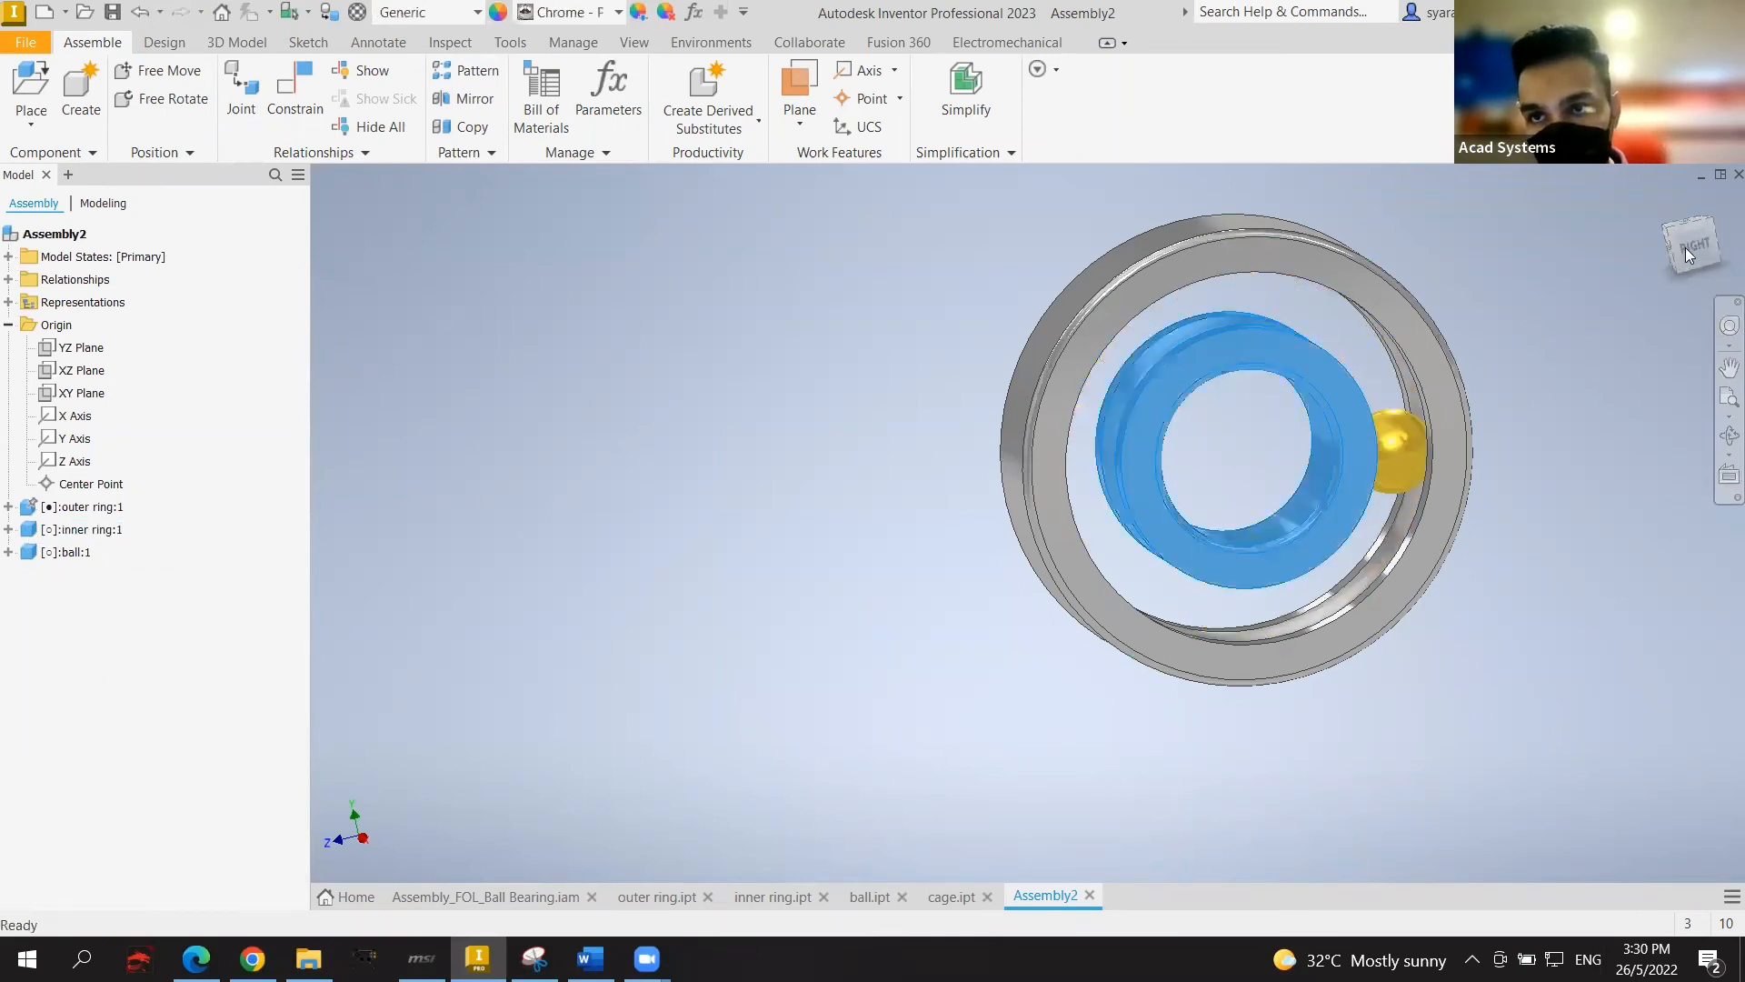
pyautogui.click(1685, 248)
pyautogui.moveTo(1249, 363); pyautogui.dragTo(1209, 373)
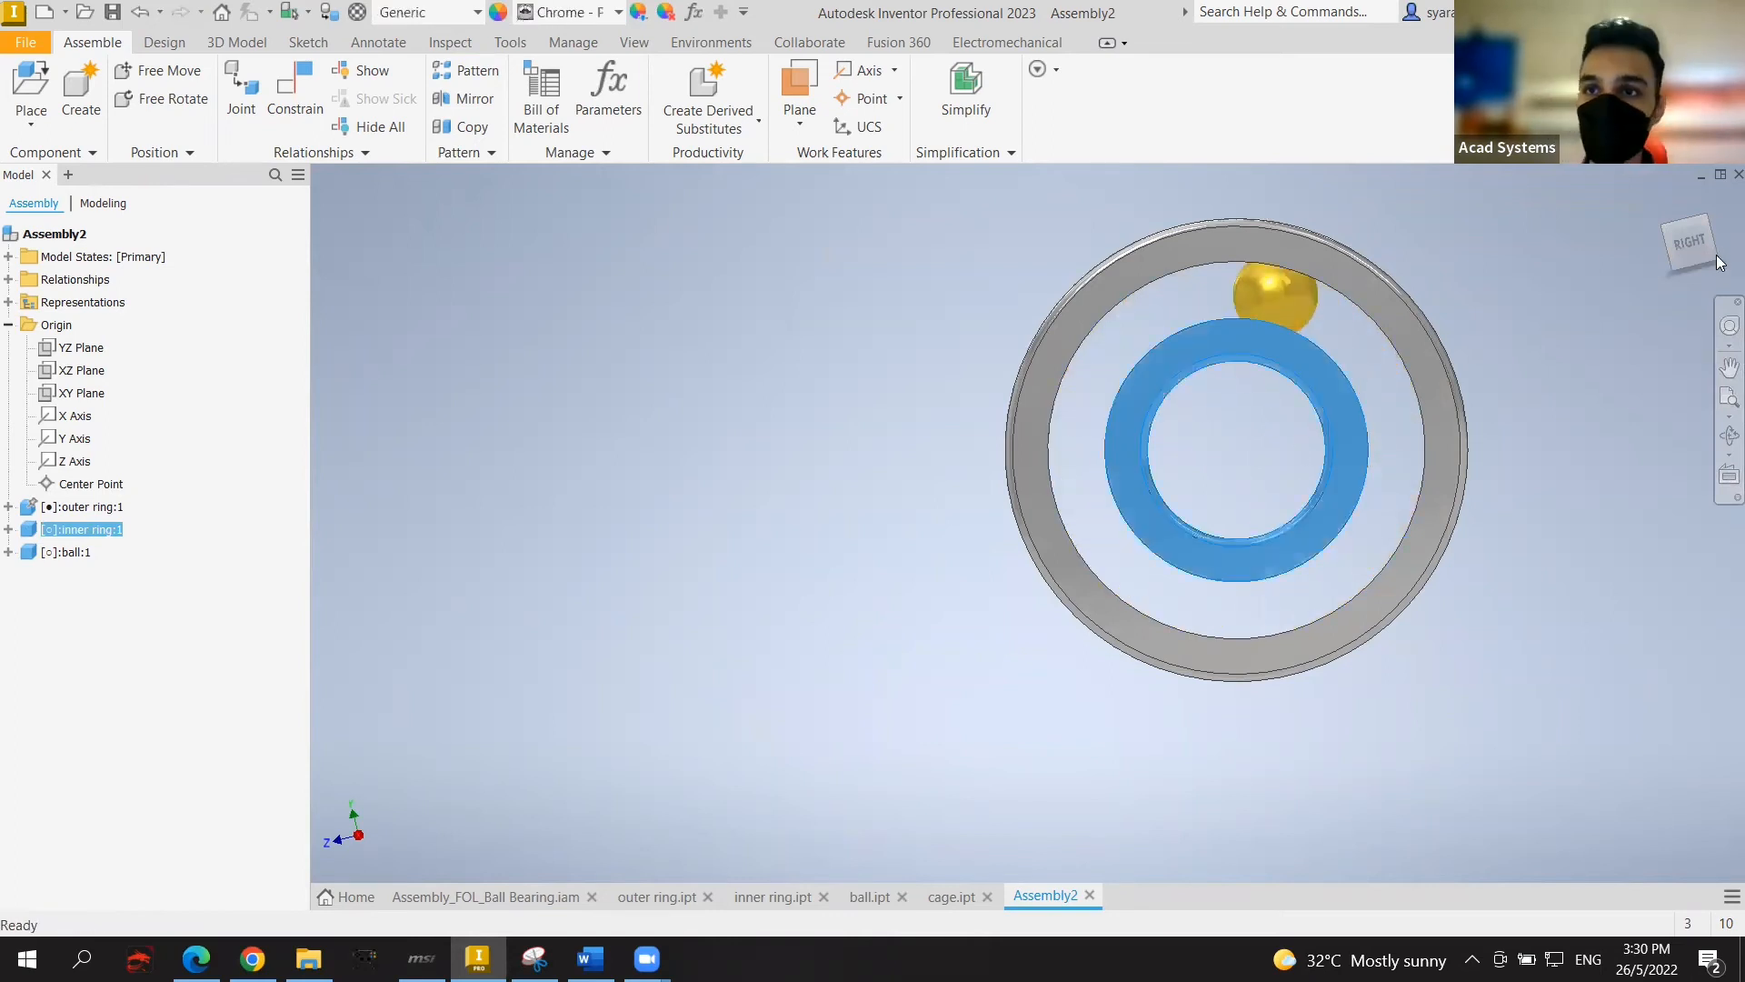
pyautogui.press('Escape')
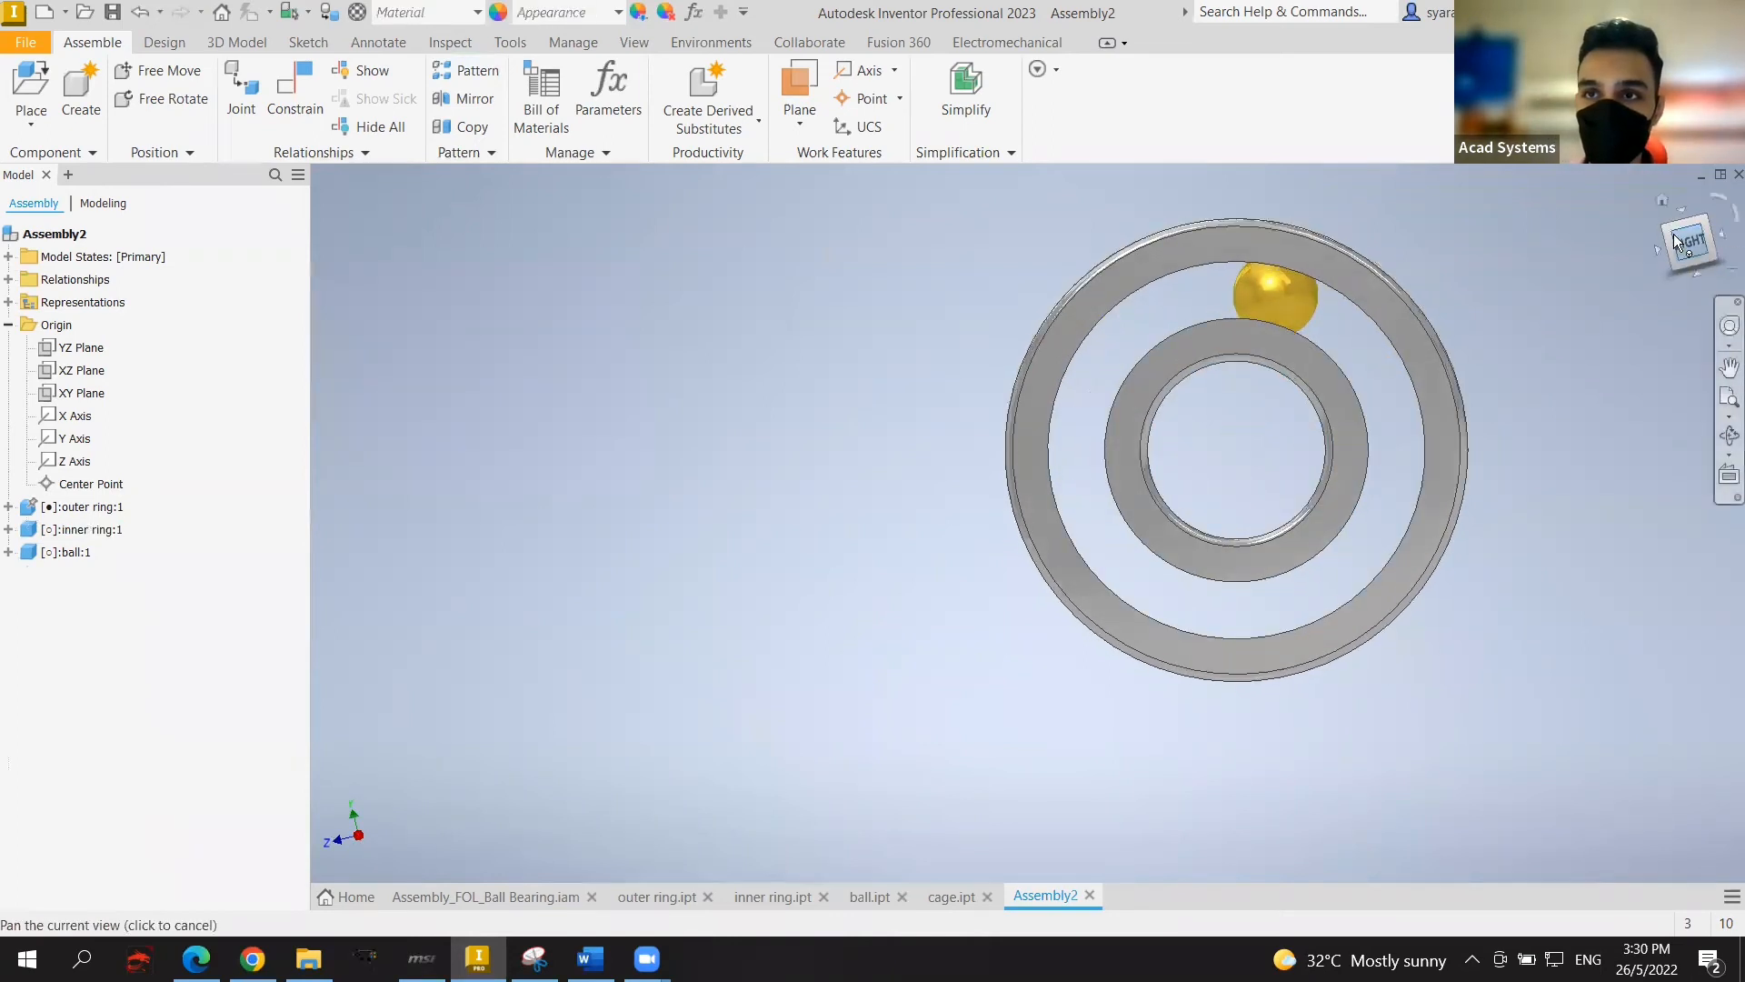
pyautogui.moveTo(1677, 241); pyautogui.dragTo(1653, 255)
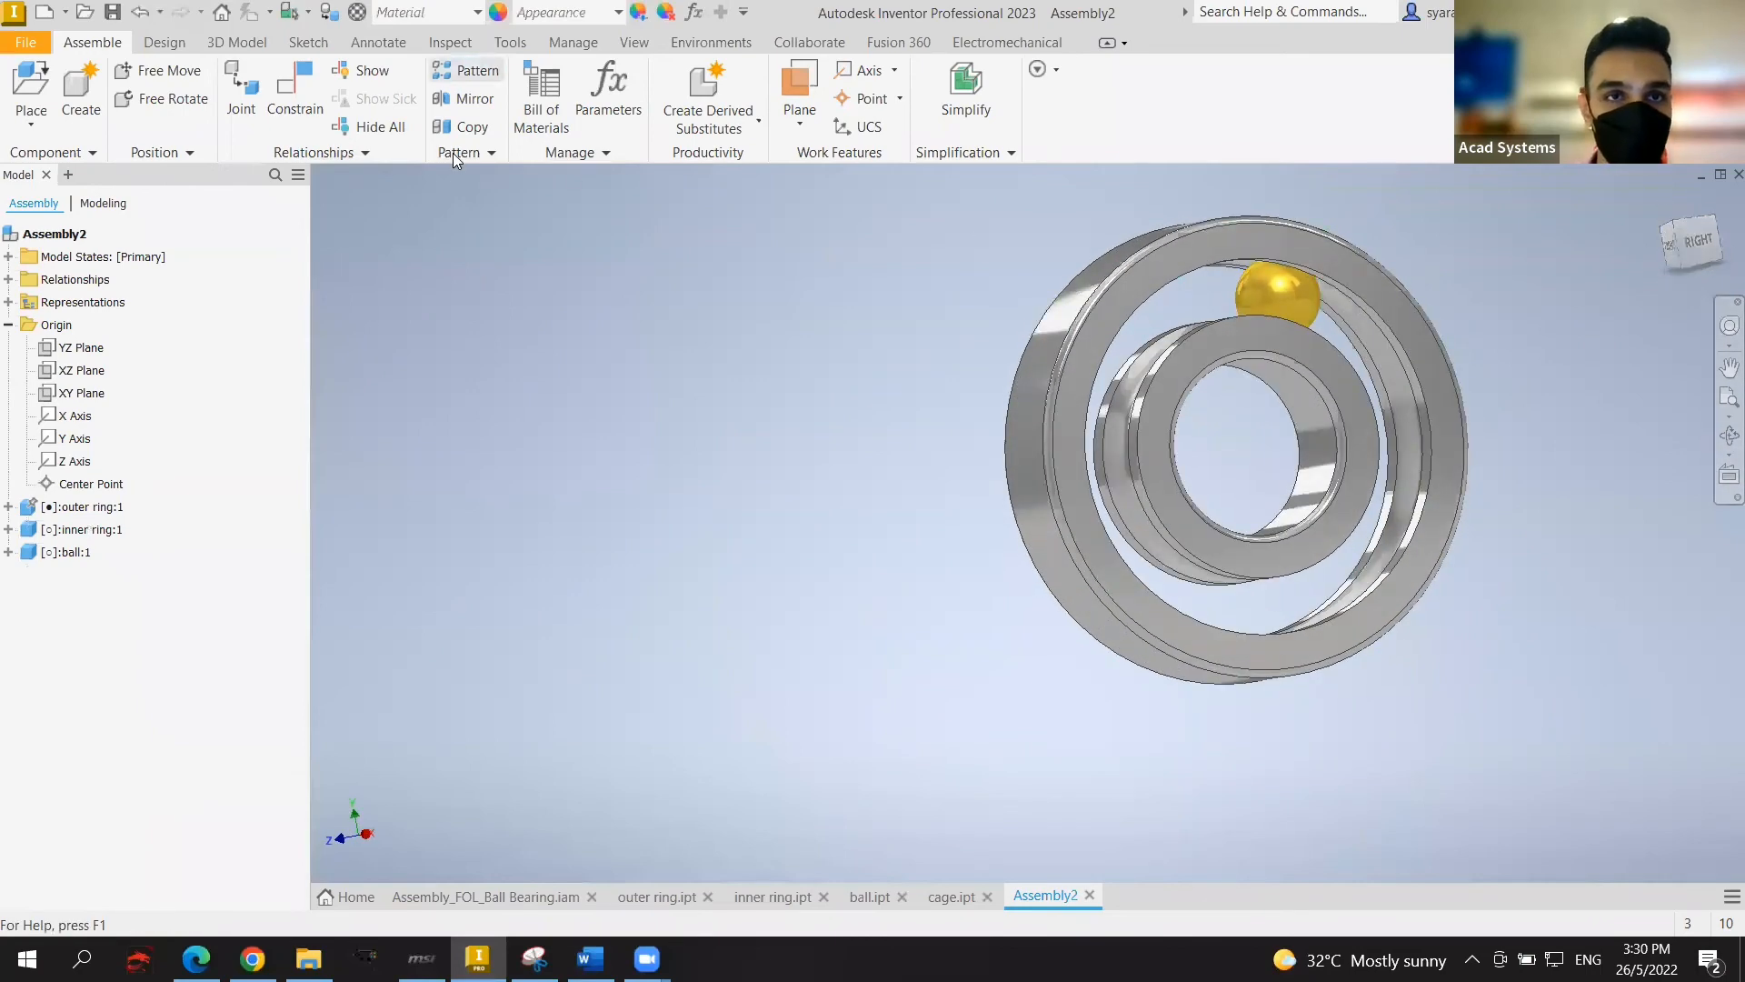
pyautogui.click(466, 70)
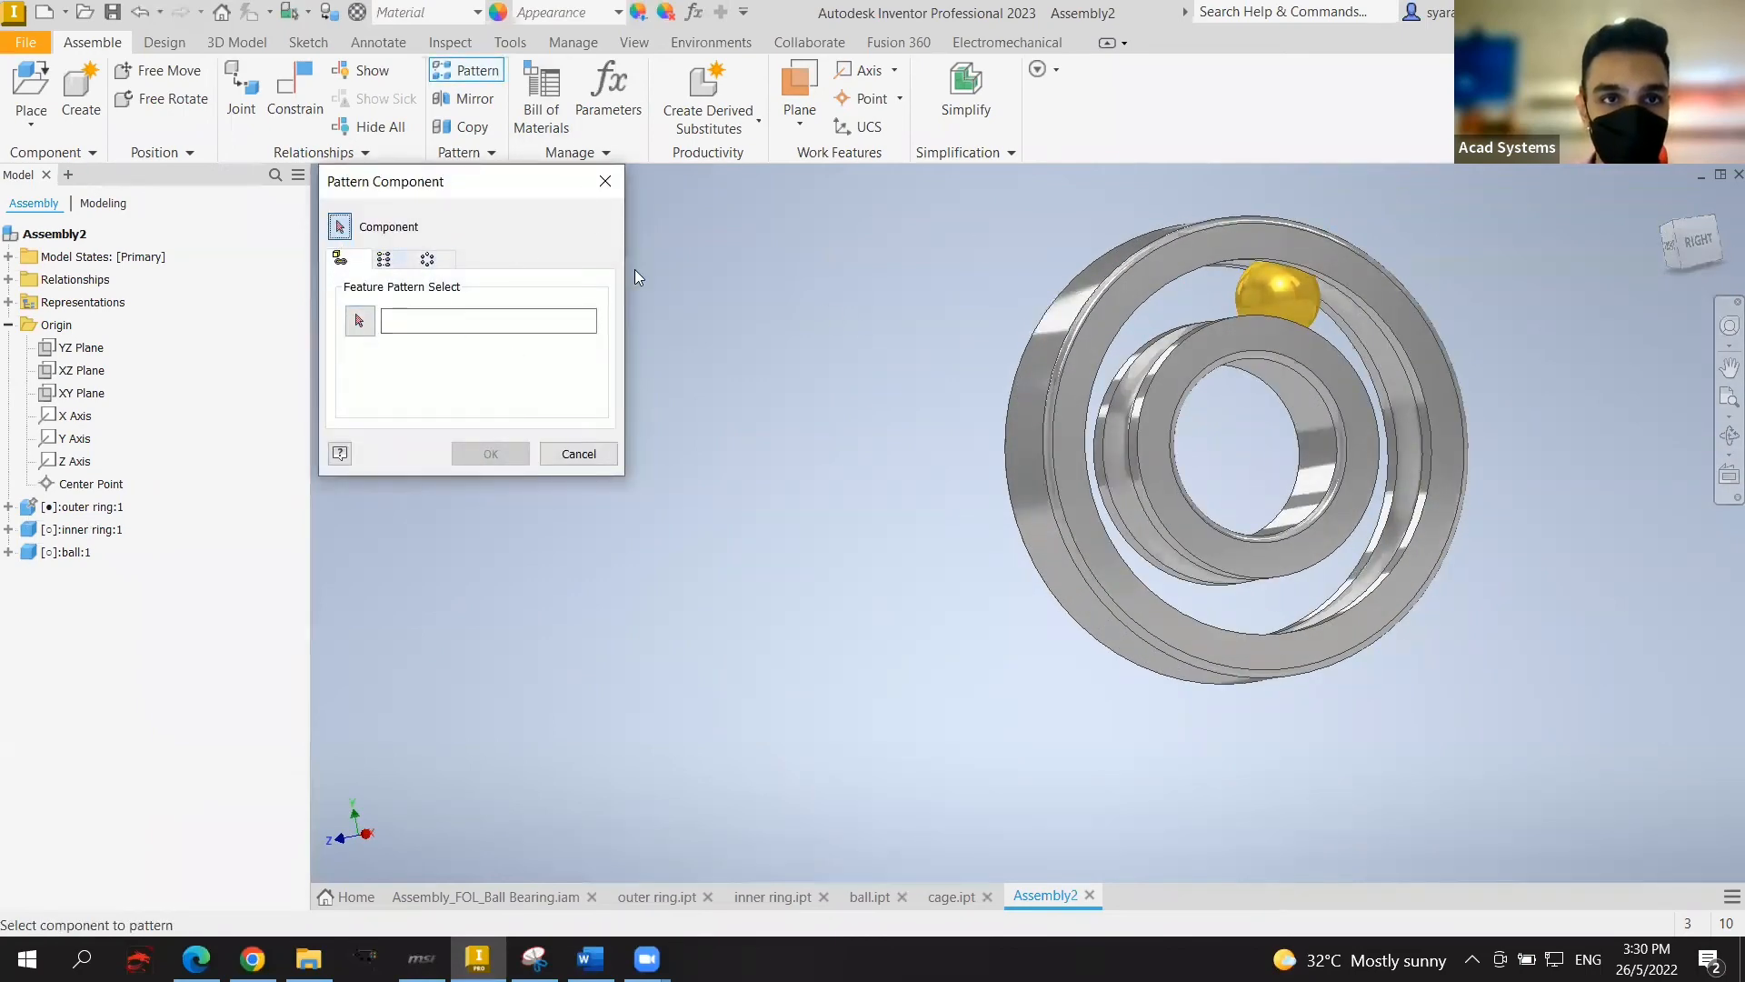
pyautogui.click(1250, 297)
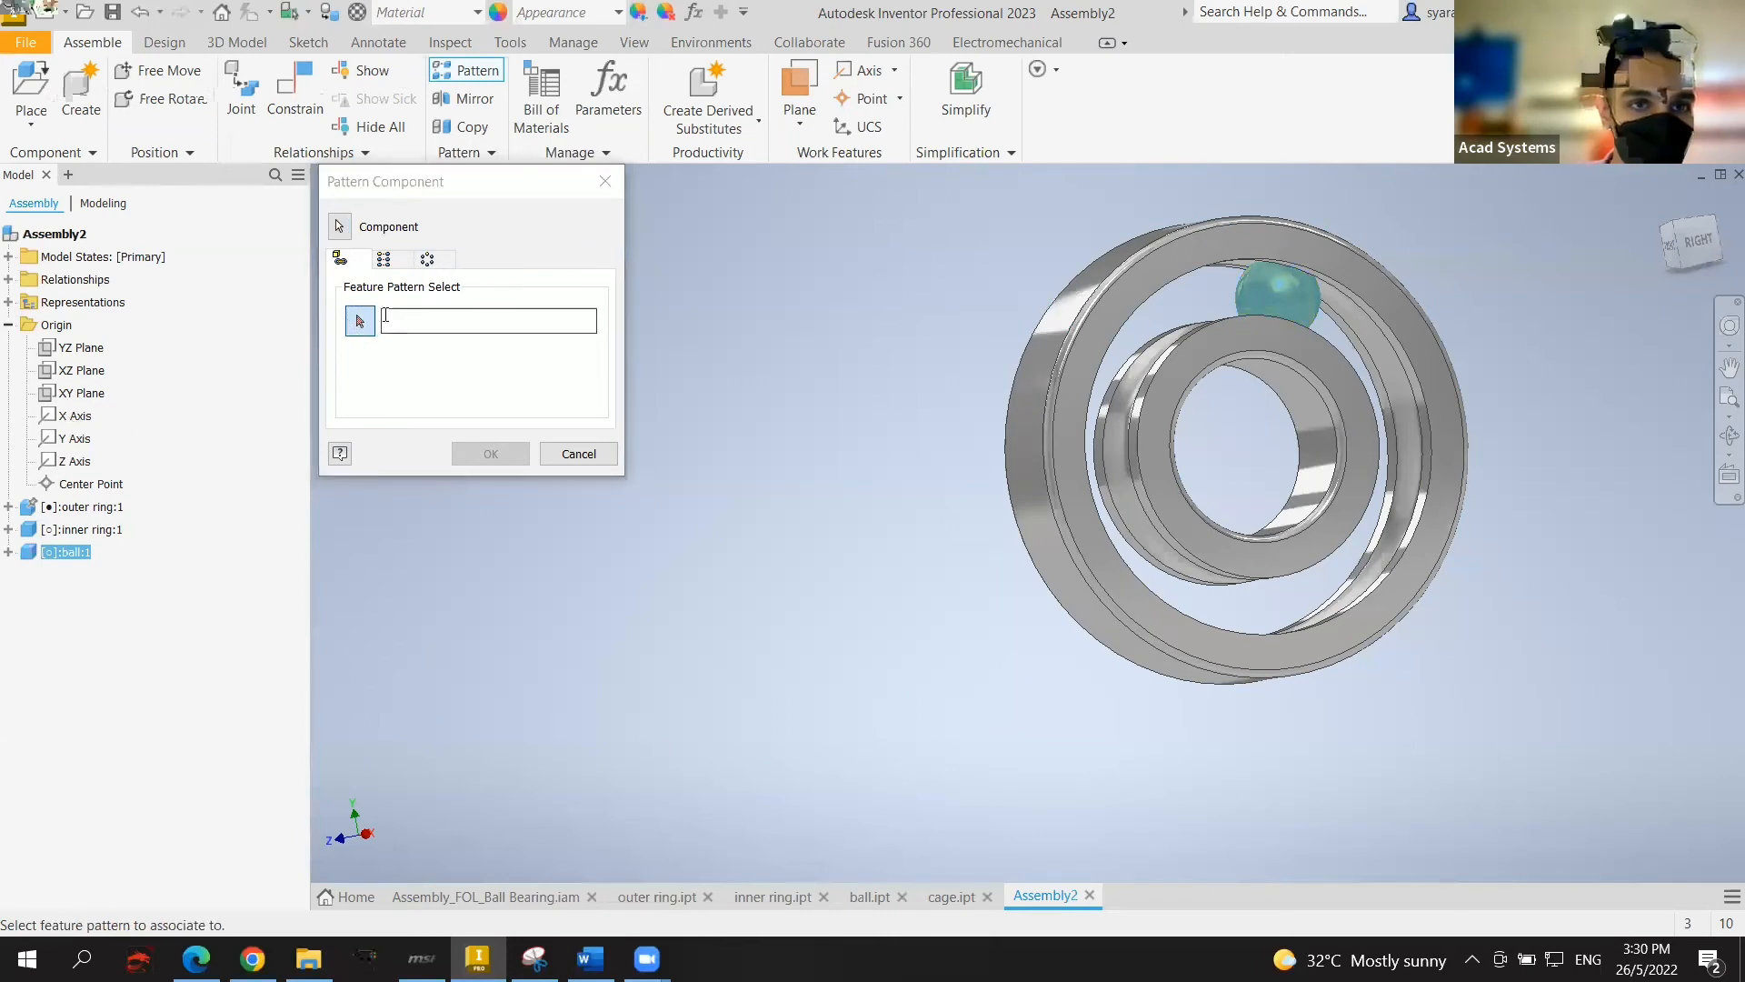
pyautogui.click(429, 261)
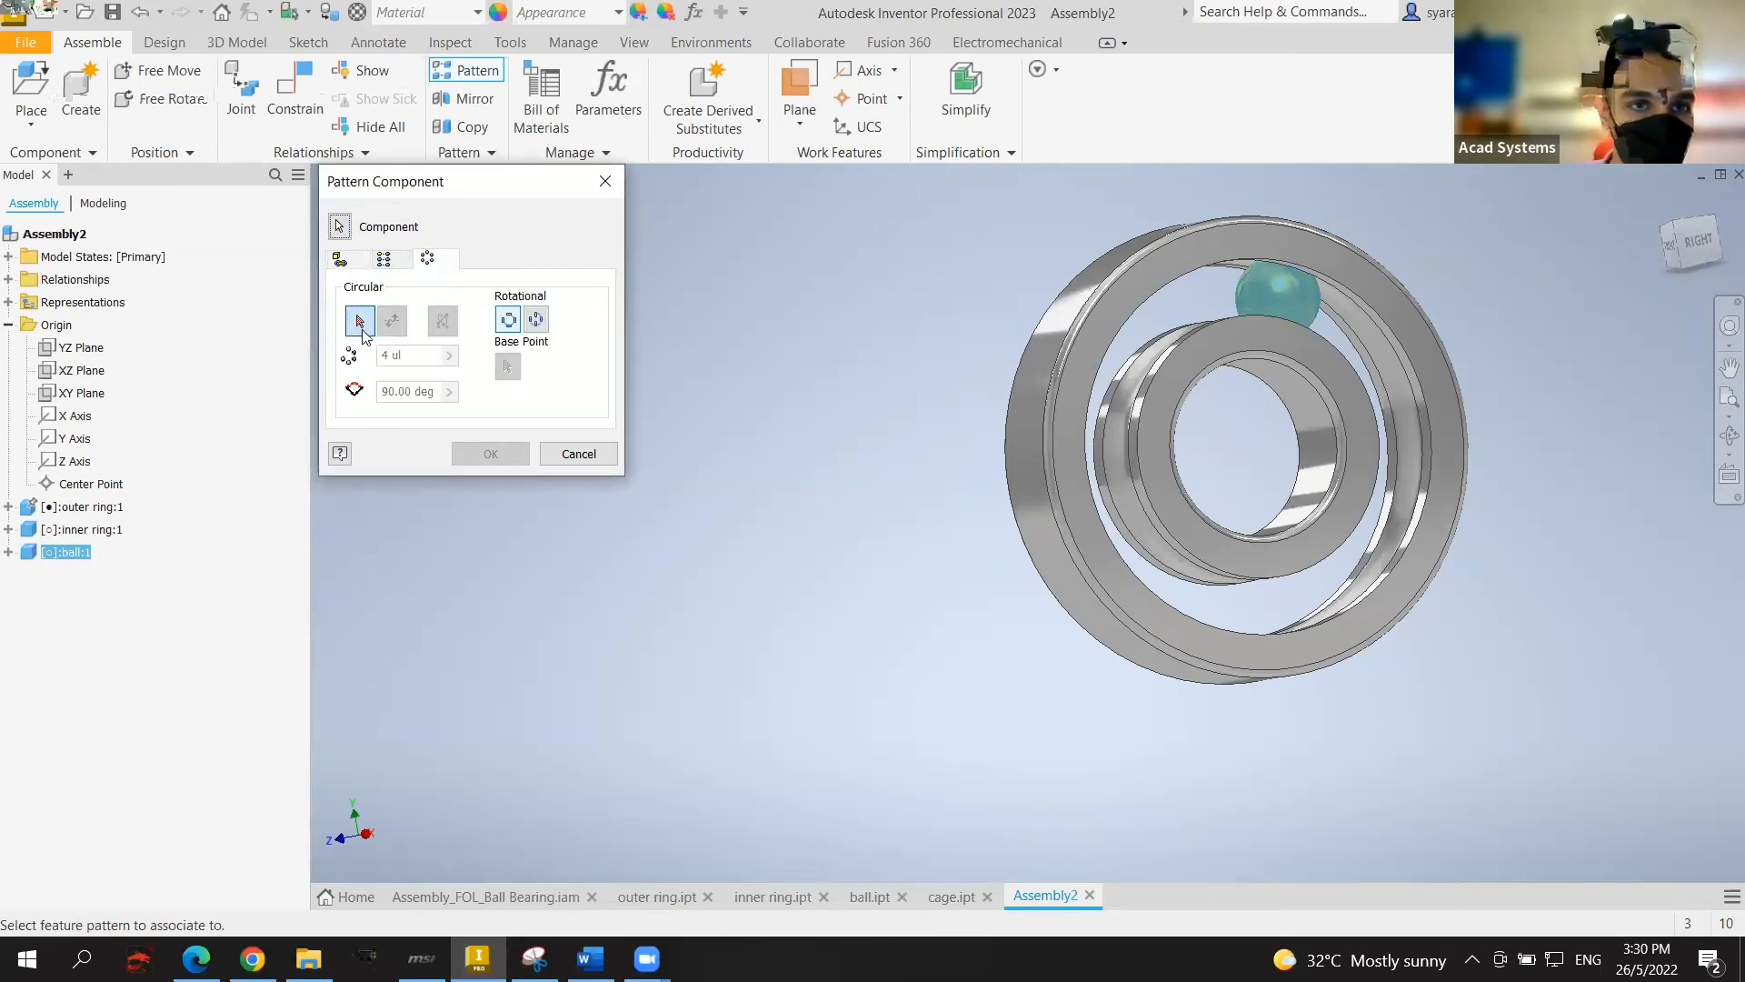
pyautogui.click(71, 418)
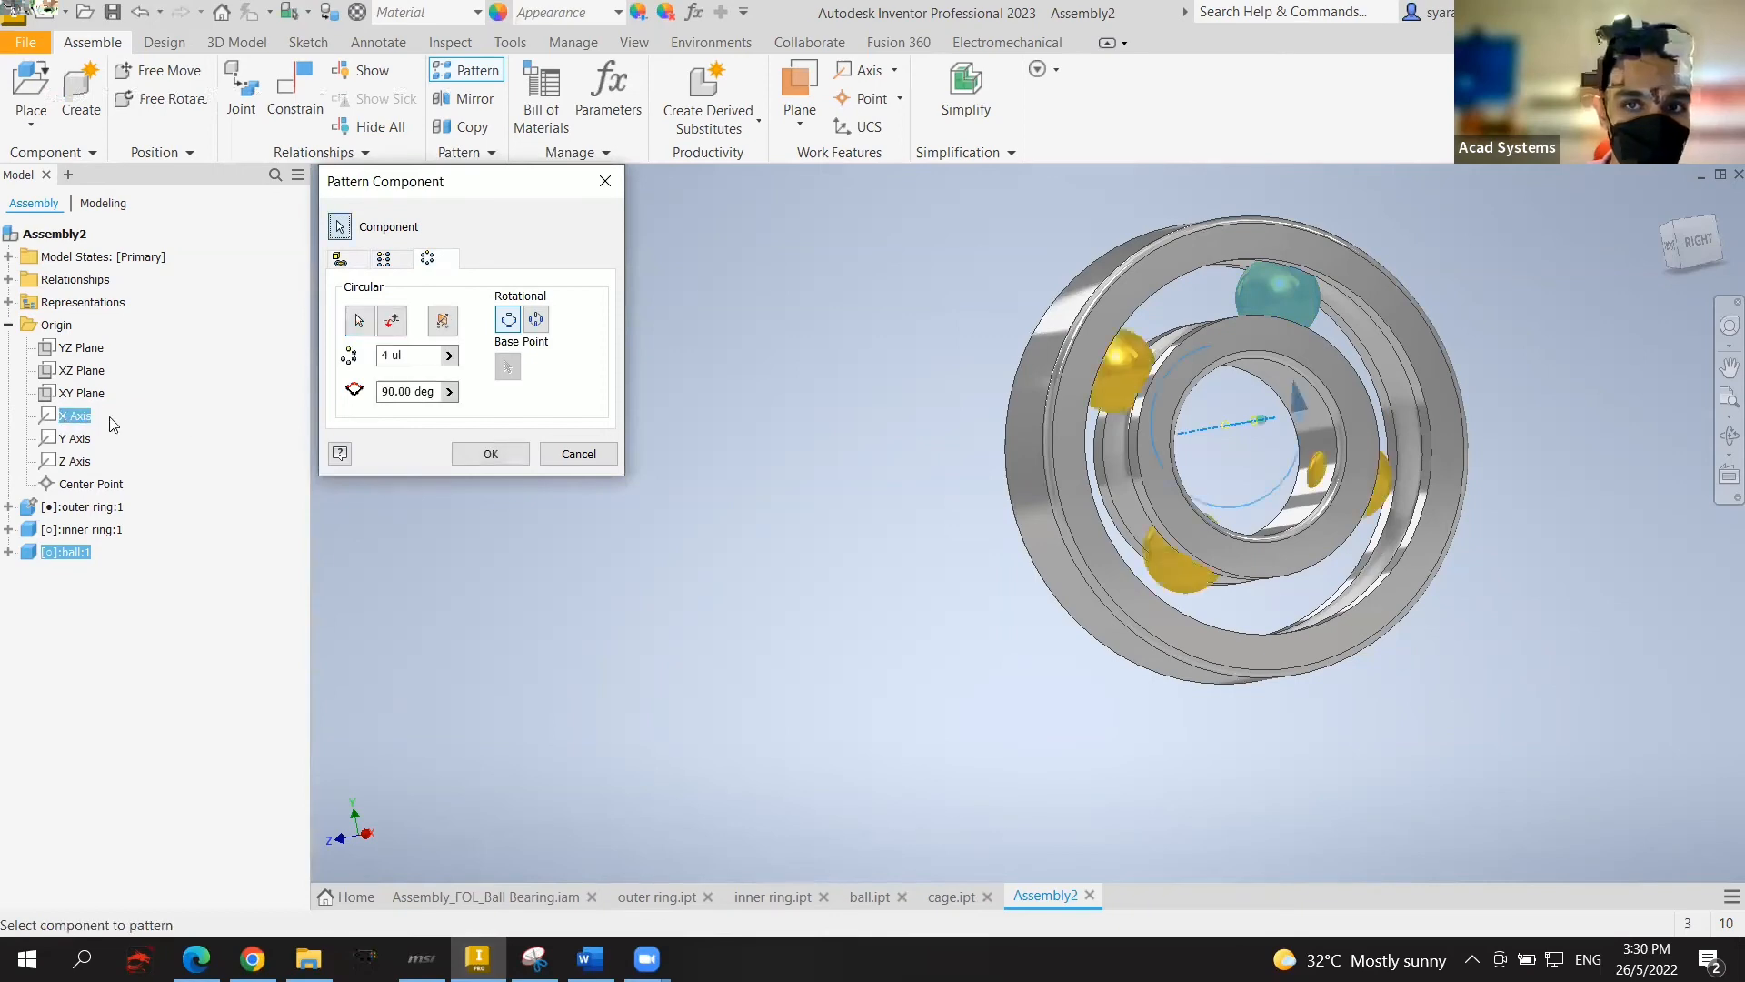
pyautogui.click(1686, 250)
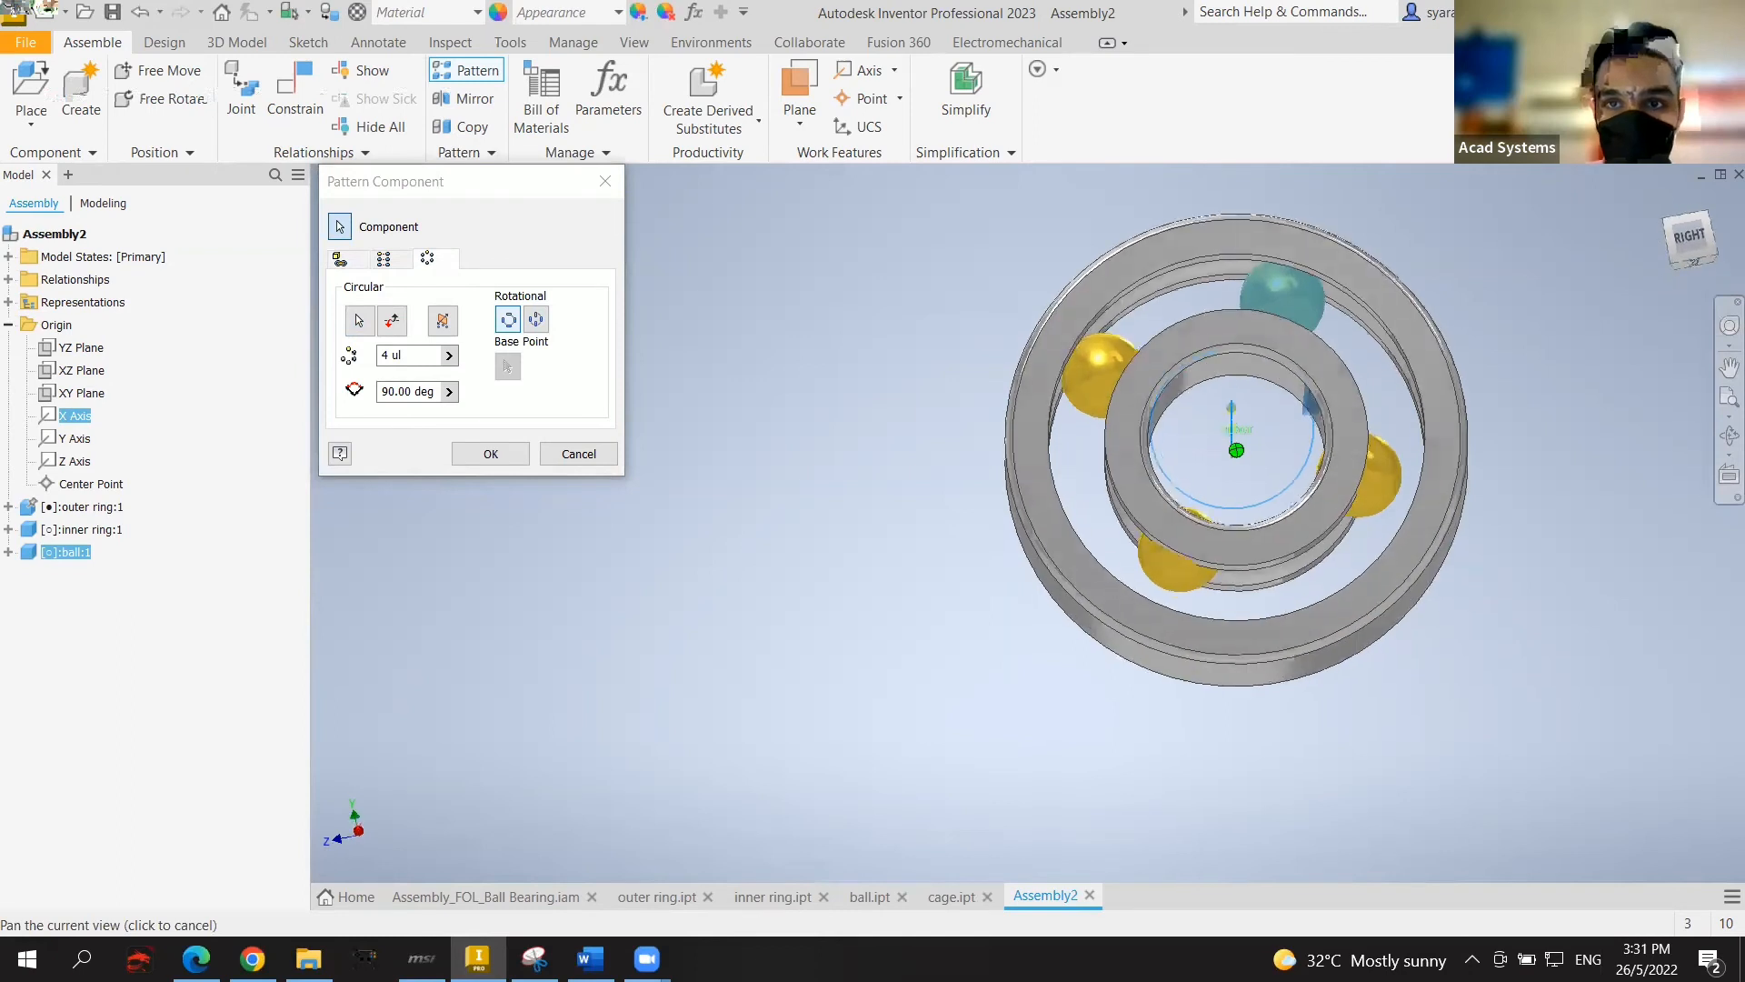
pyautogui.press('Escape')
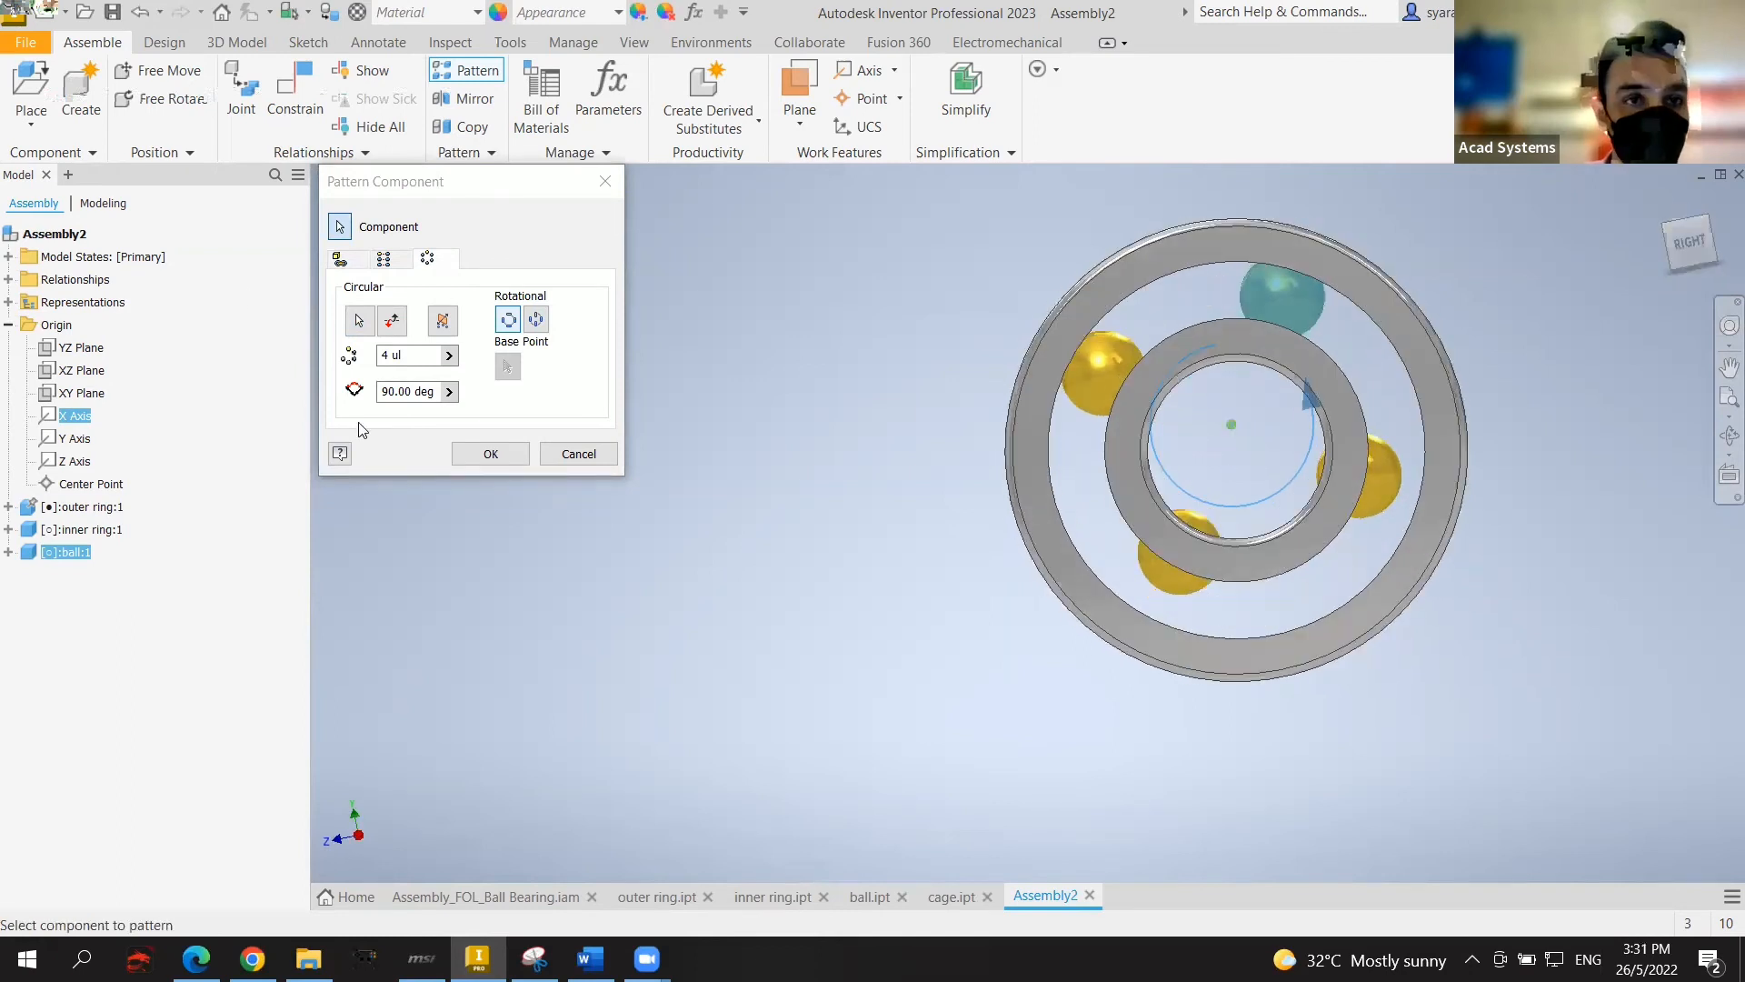
pyautogui.click(603, 182)
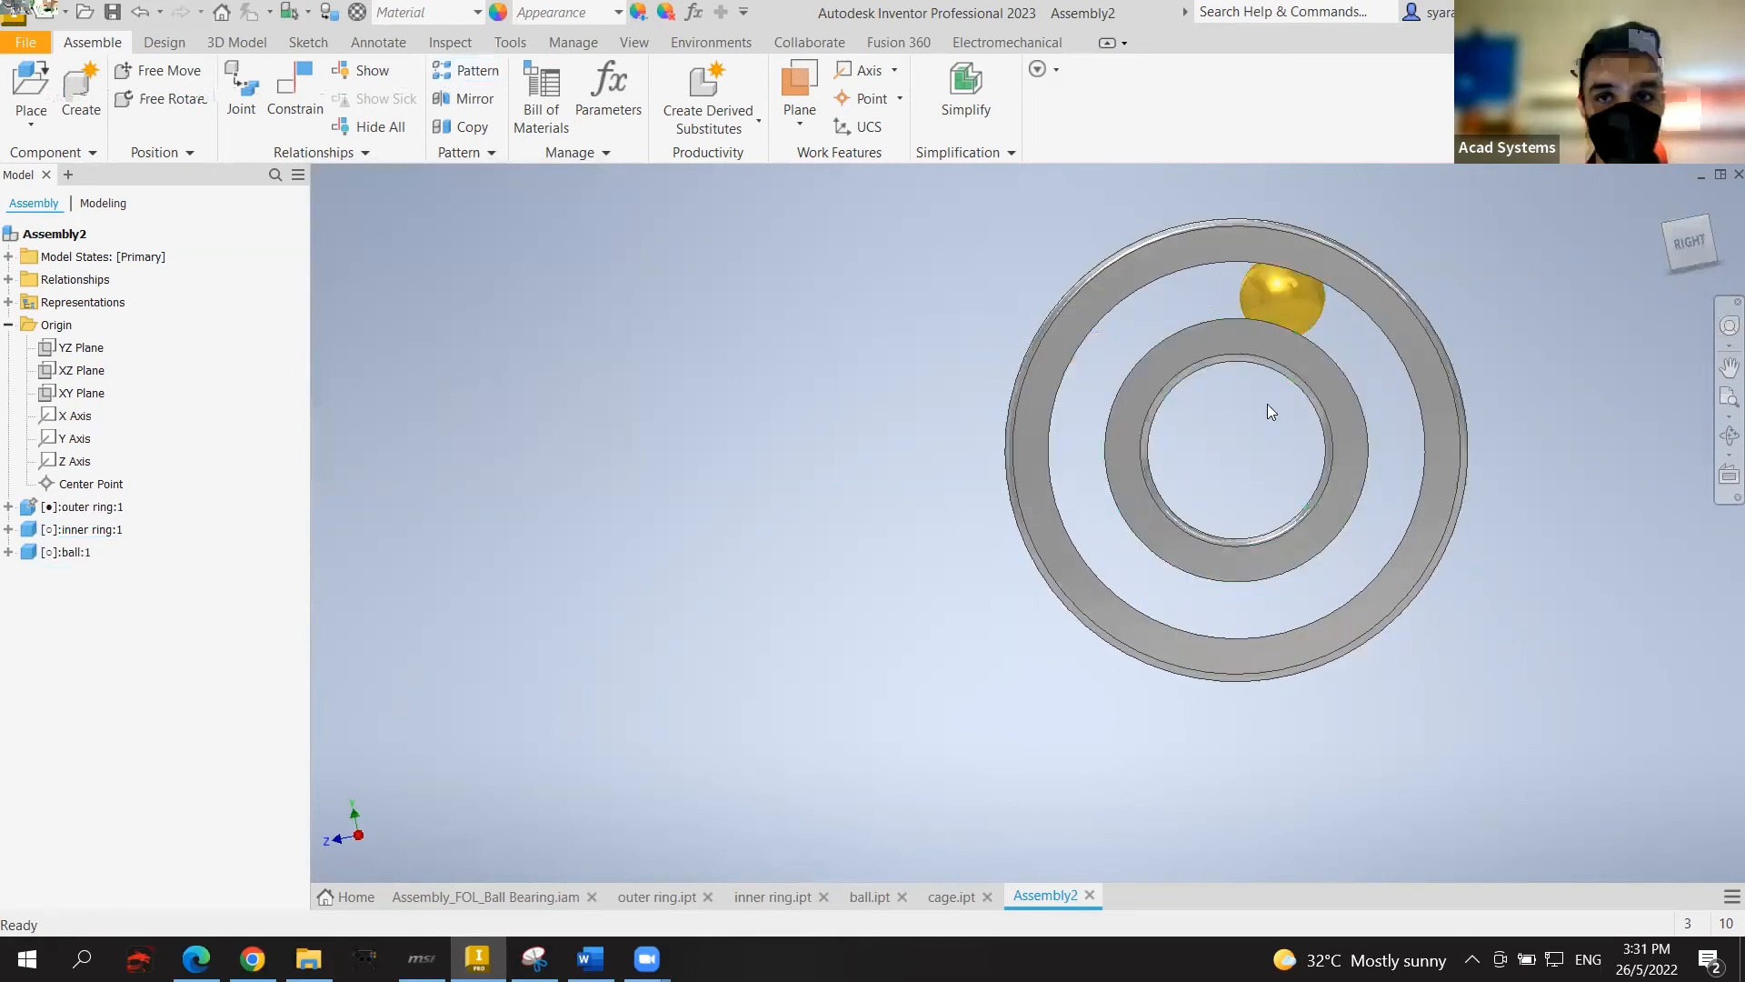
# Step: Spin the inner ring and reveal the outer ring's origin axes in the model tree
pyautogui.moveTo(1188, 366); pyautogui.dragTo(1315, 393)
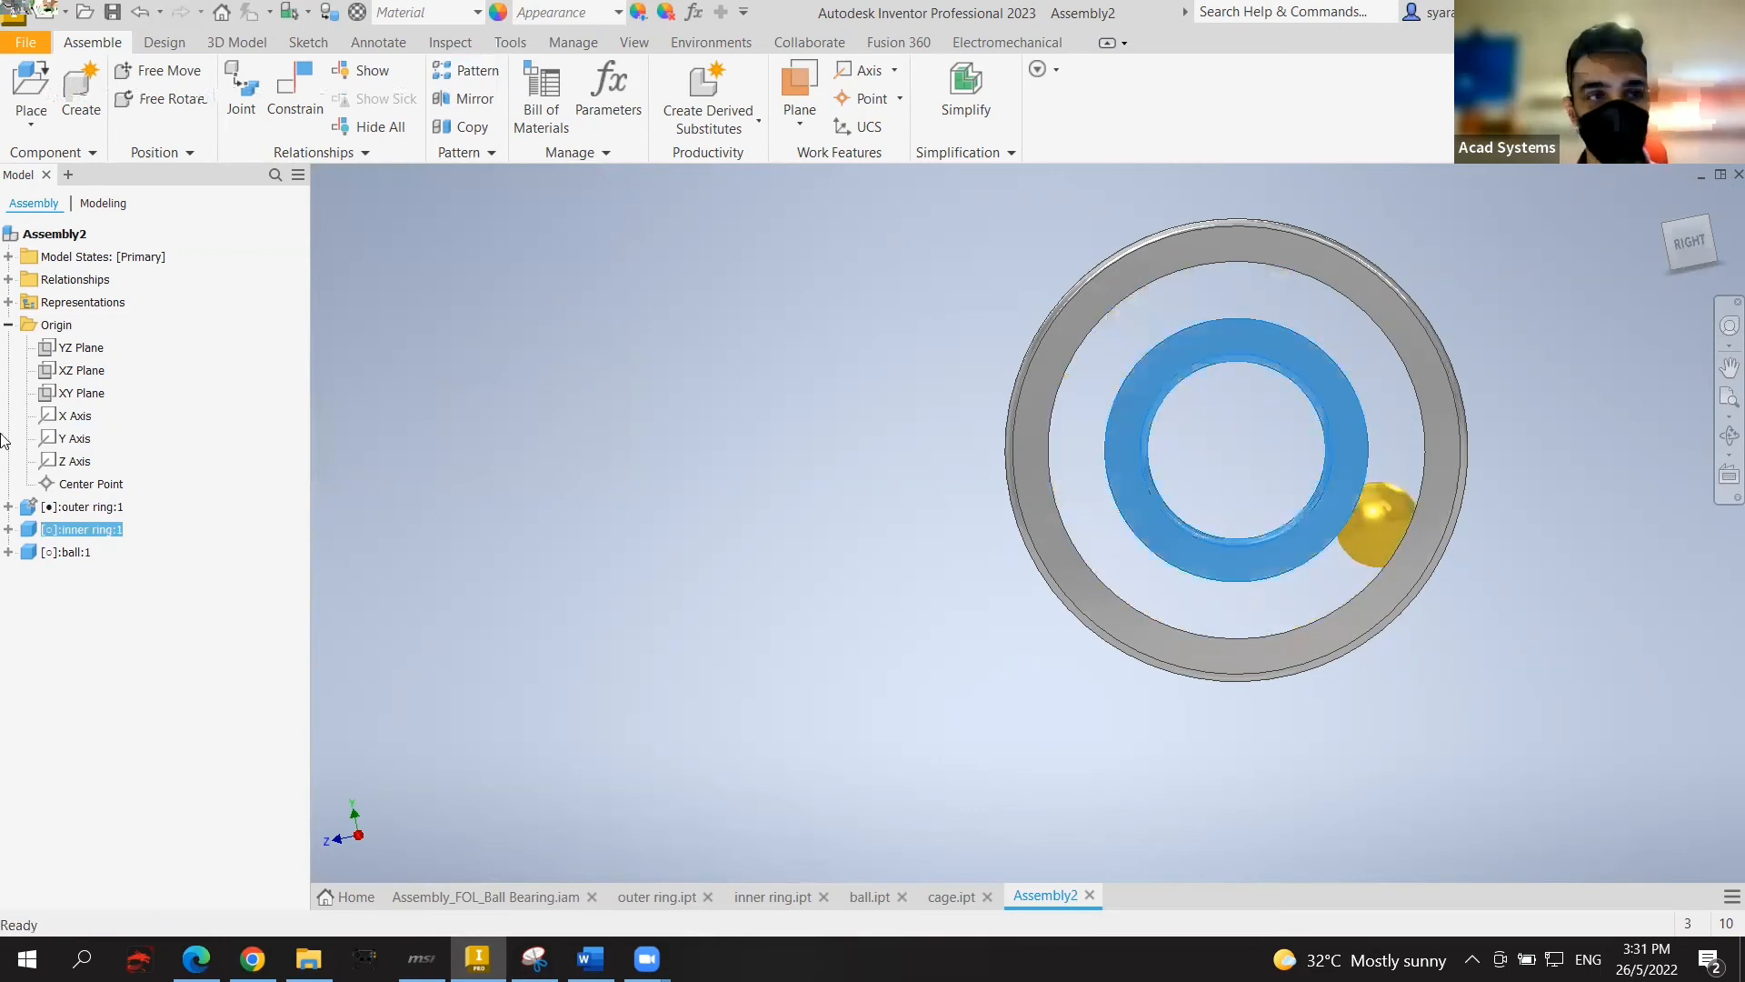
pyautogui.click(474, 398)
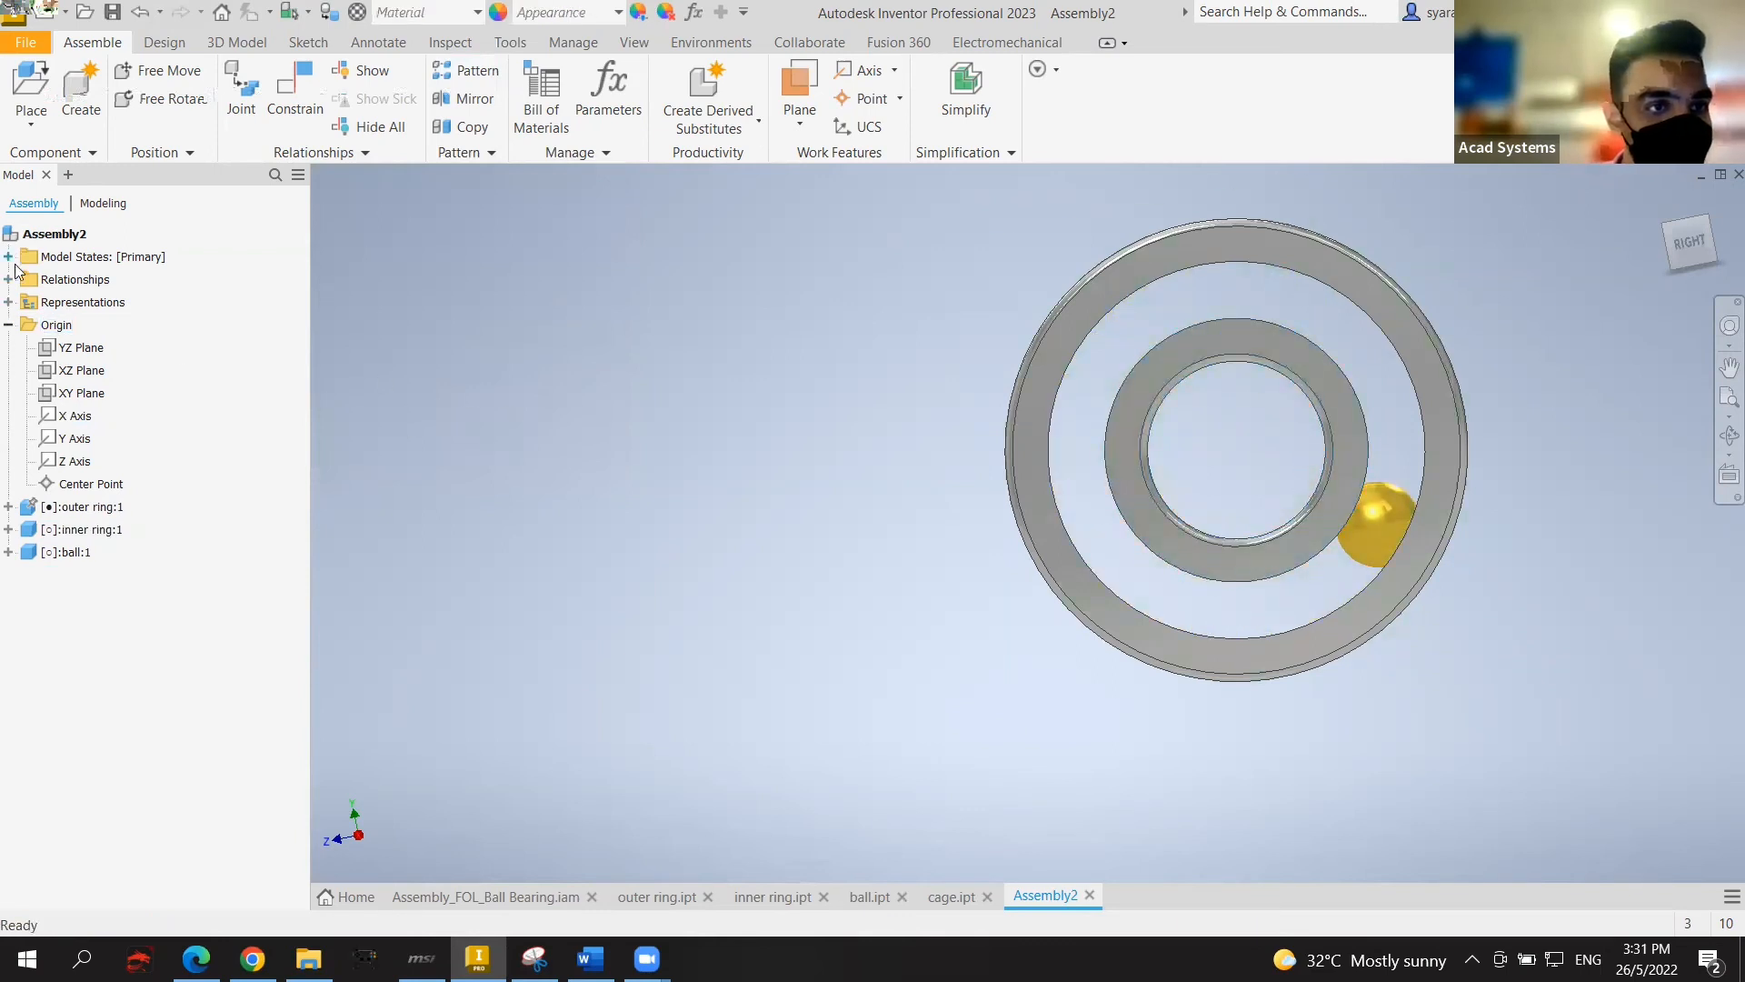
pyautogui.click(8, 506)
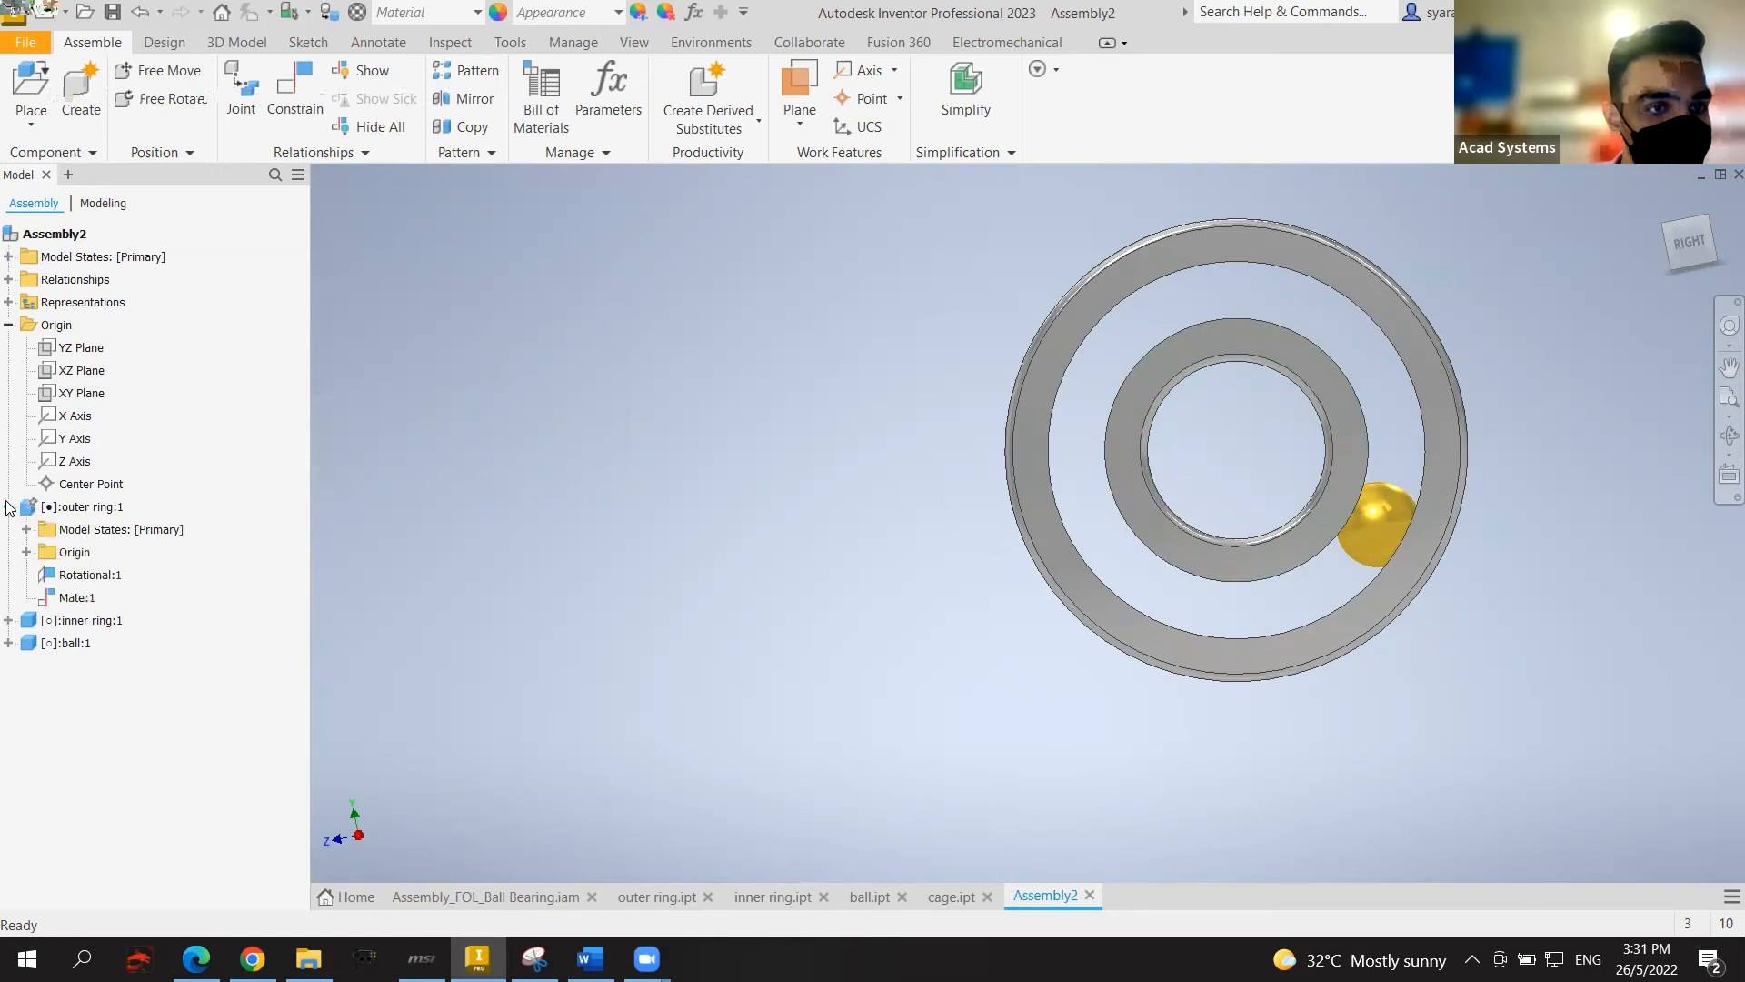
pyautogui.click(26, 552)
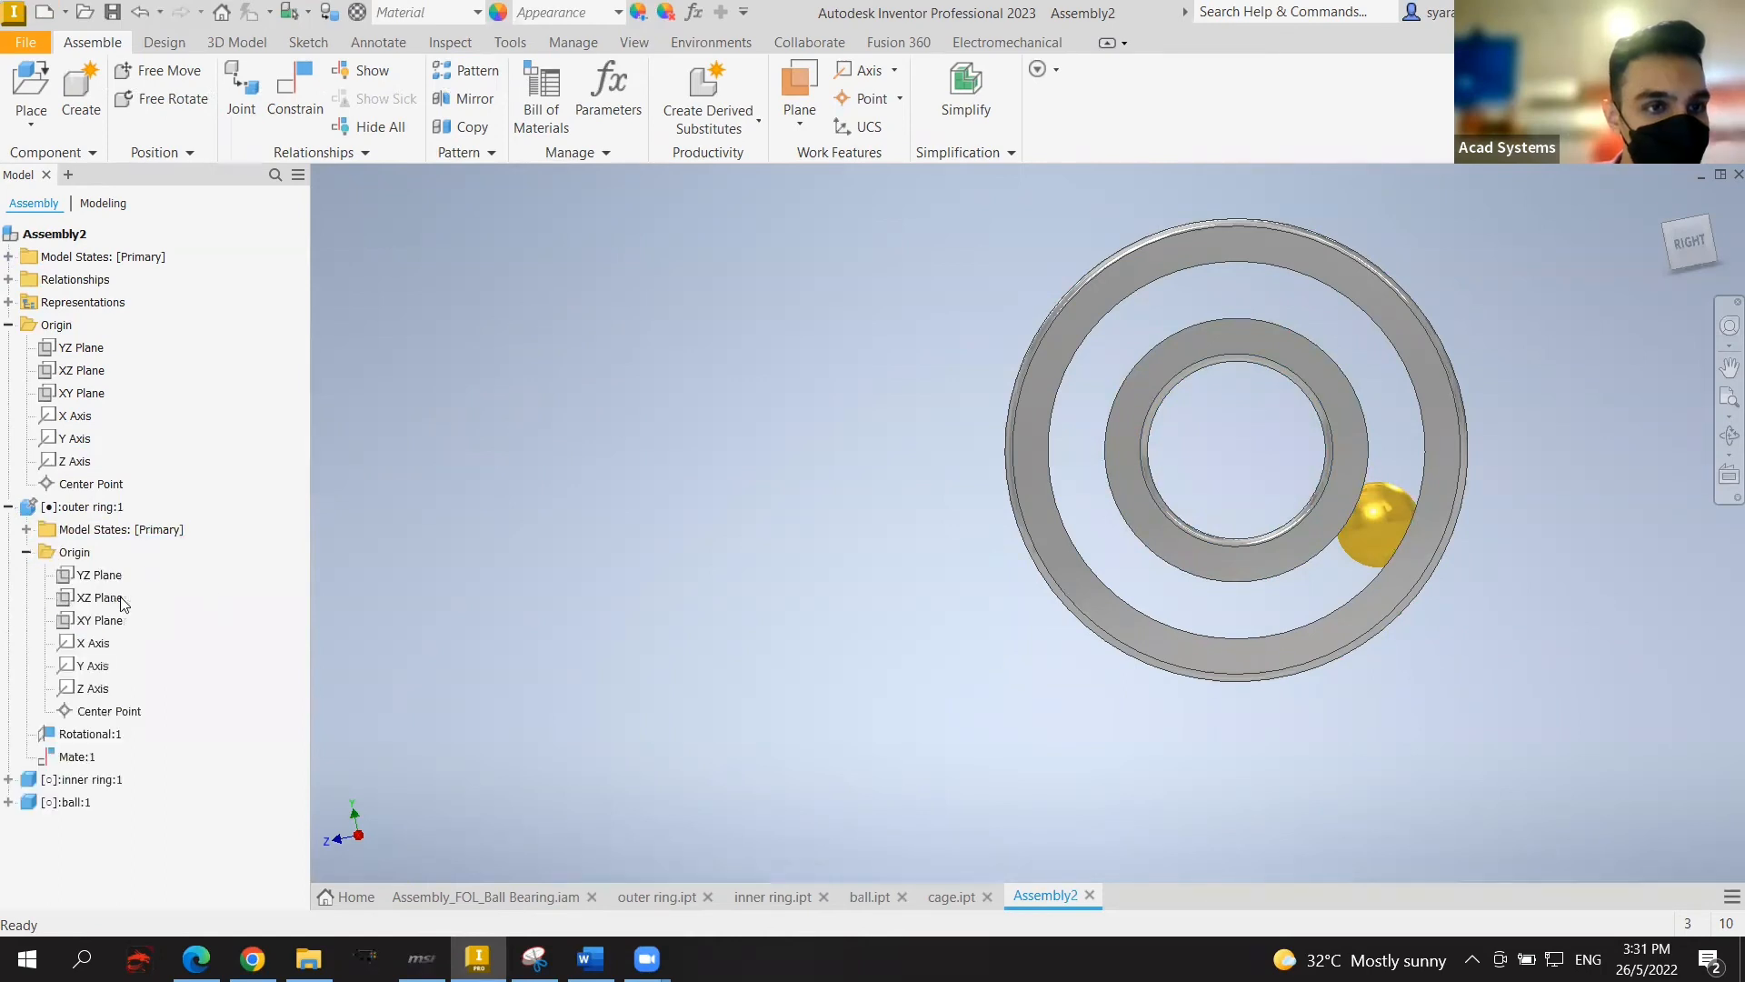
pyautogui.click(94, 644)
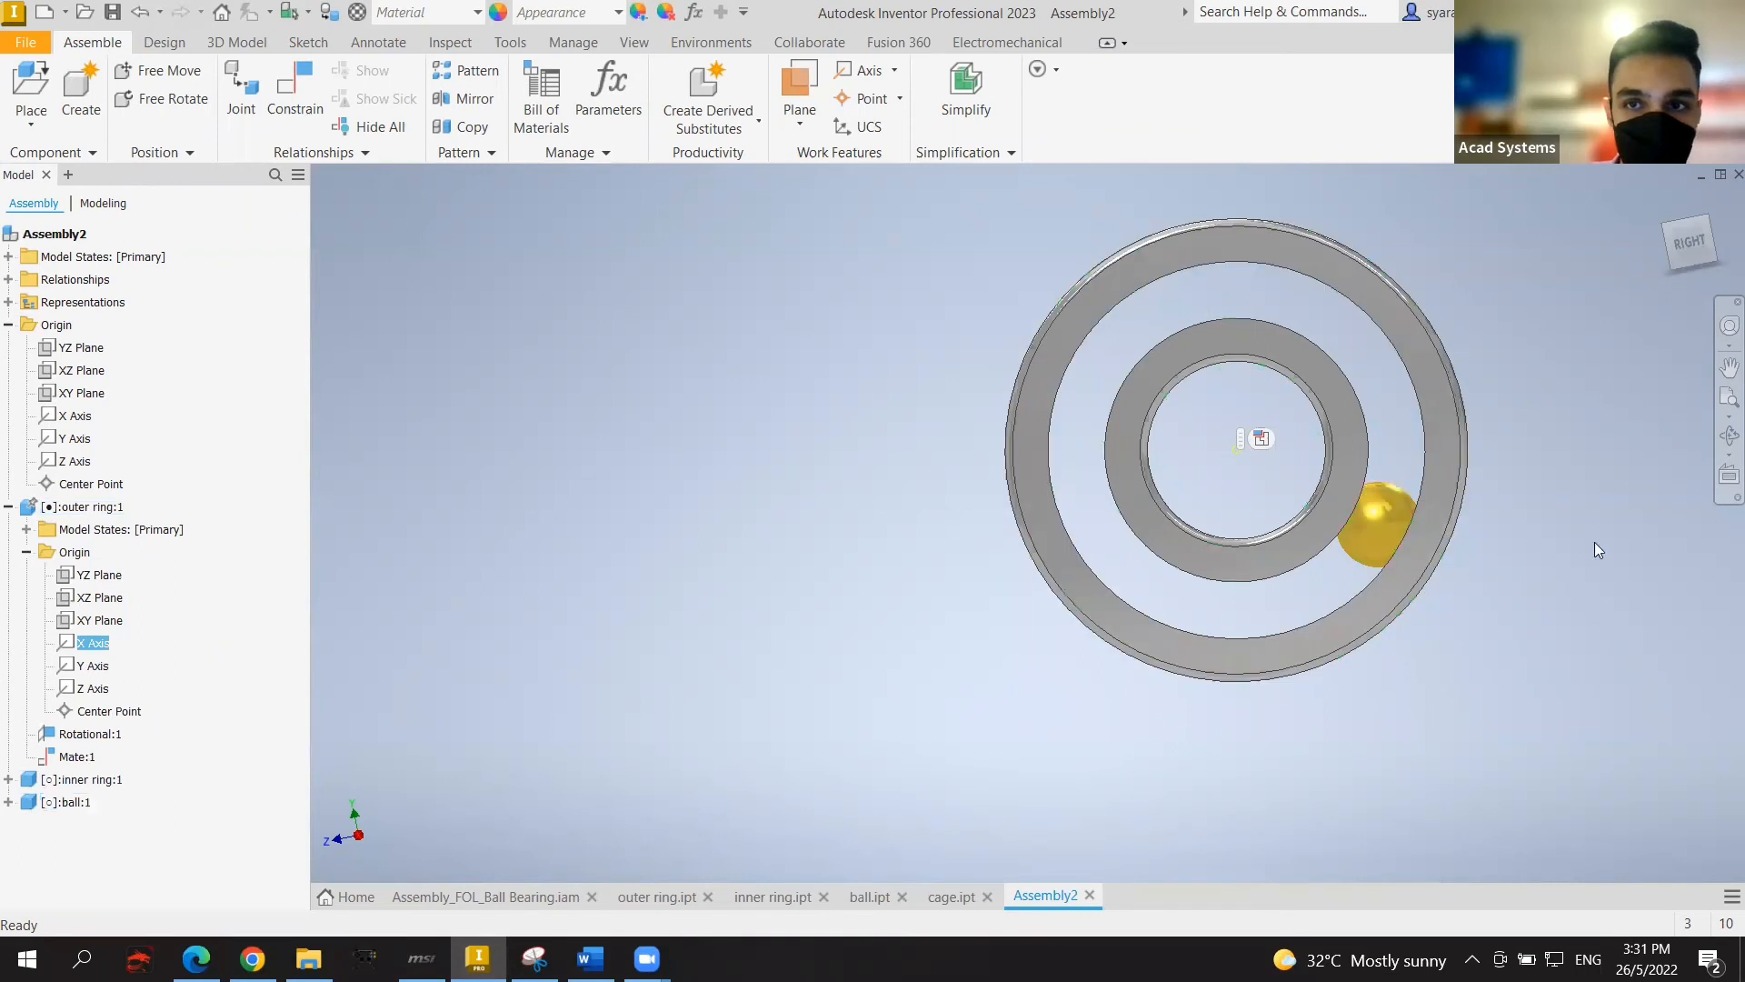
pyautogui.click(1661, 531)
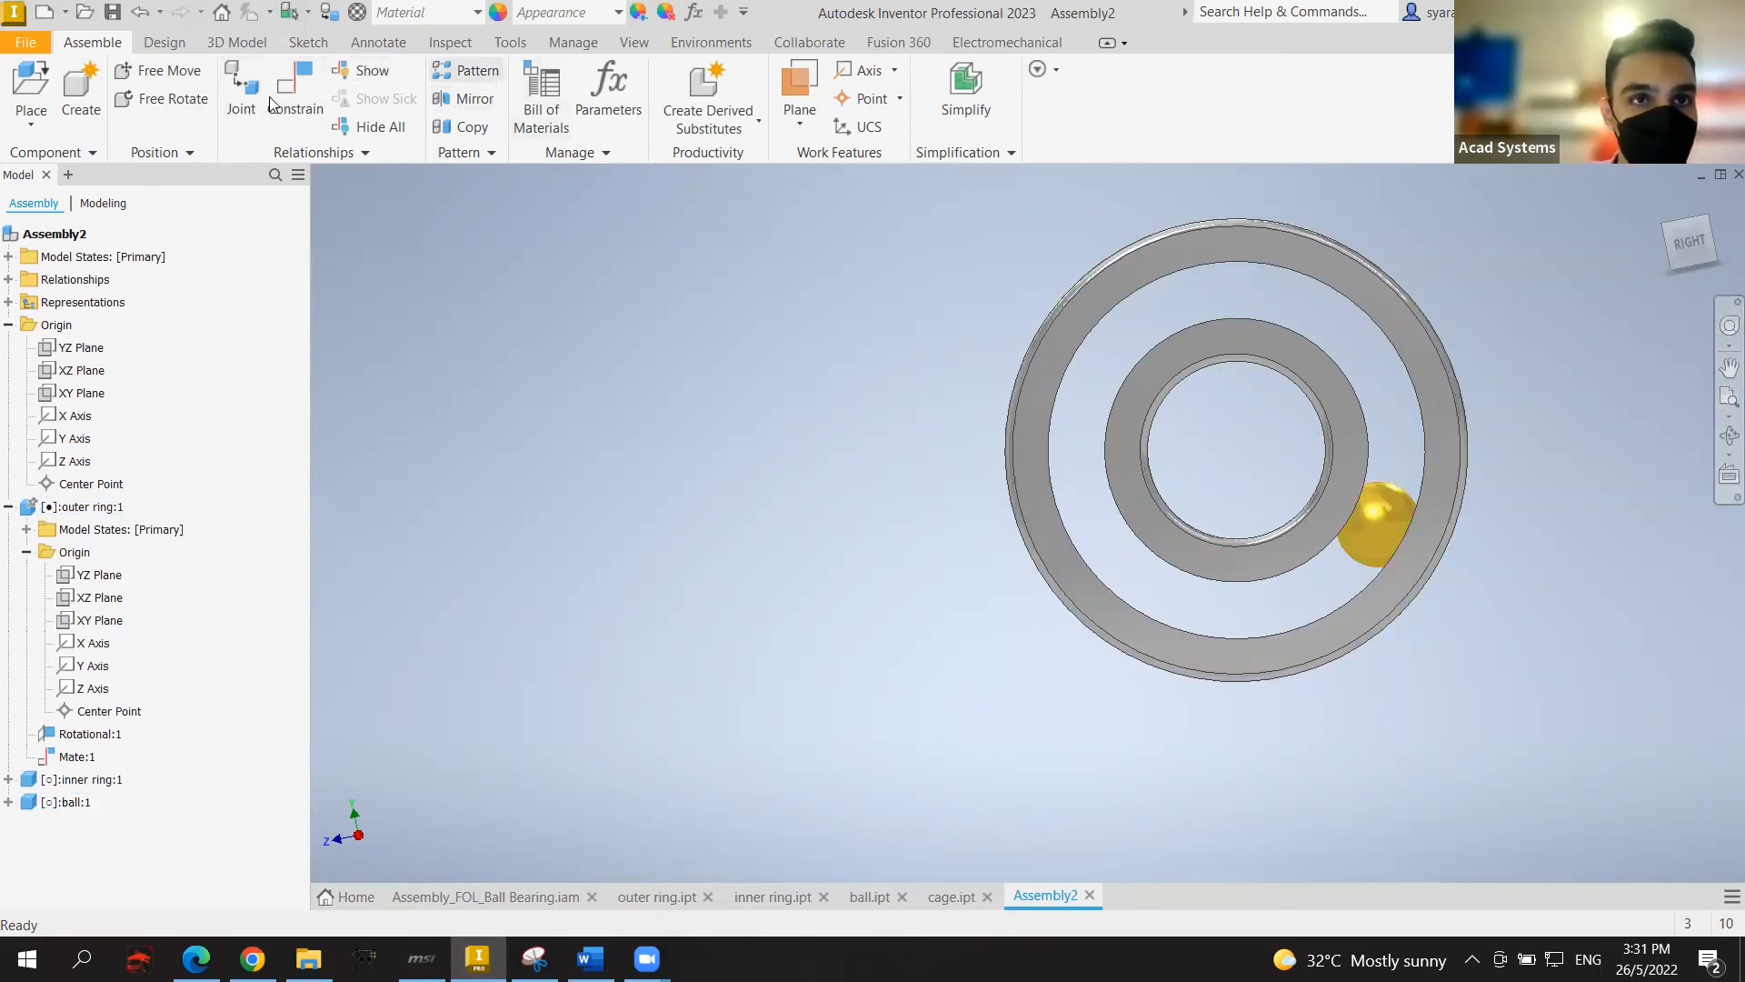
# Step: Pattern the ball circularly about the outer ring's X Axis: 8 copies at 45°
pyautogui.click(466, 71)
pyautogui.click(428, 261)
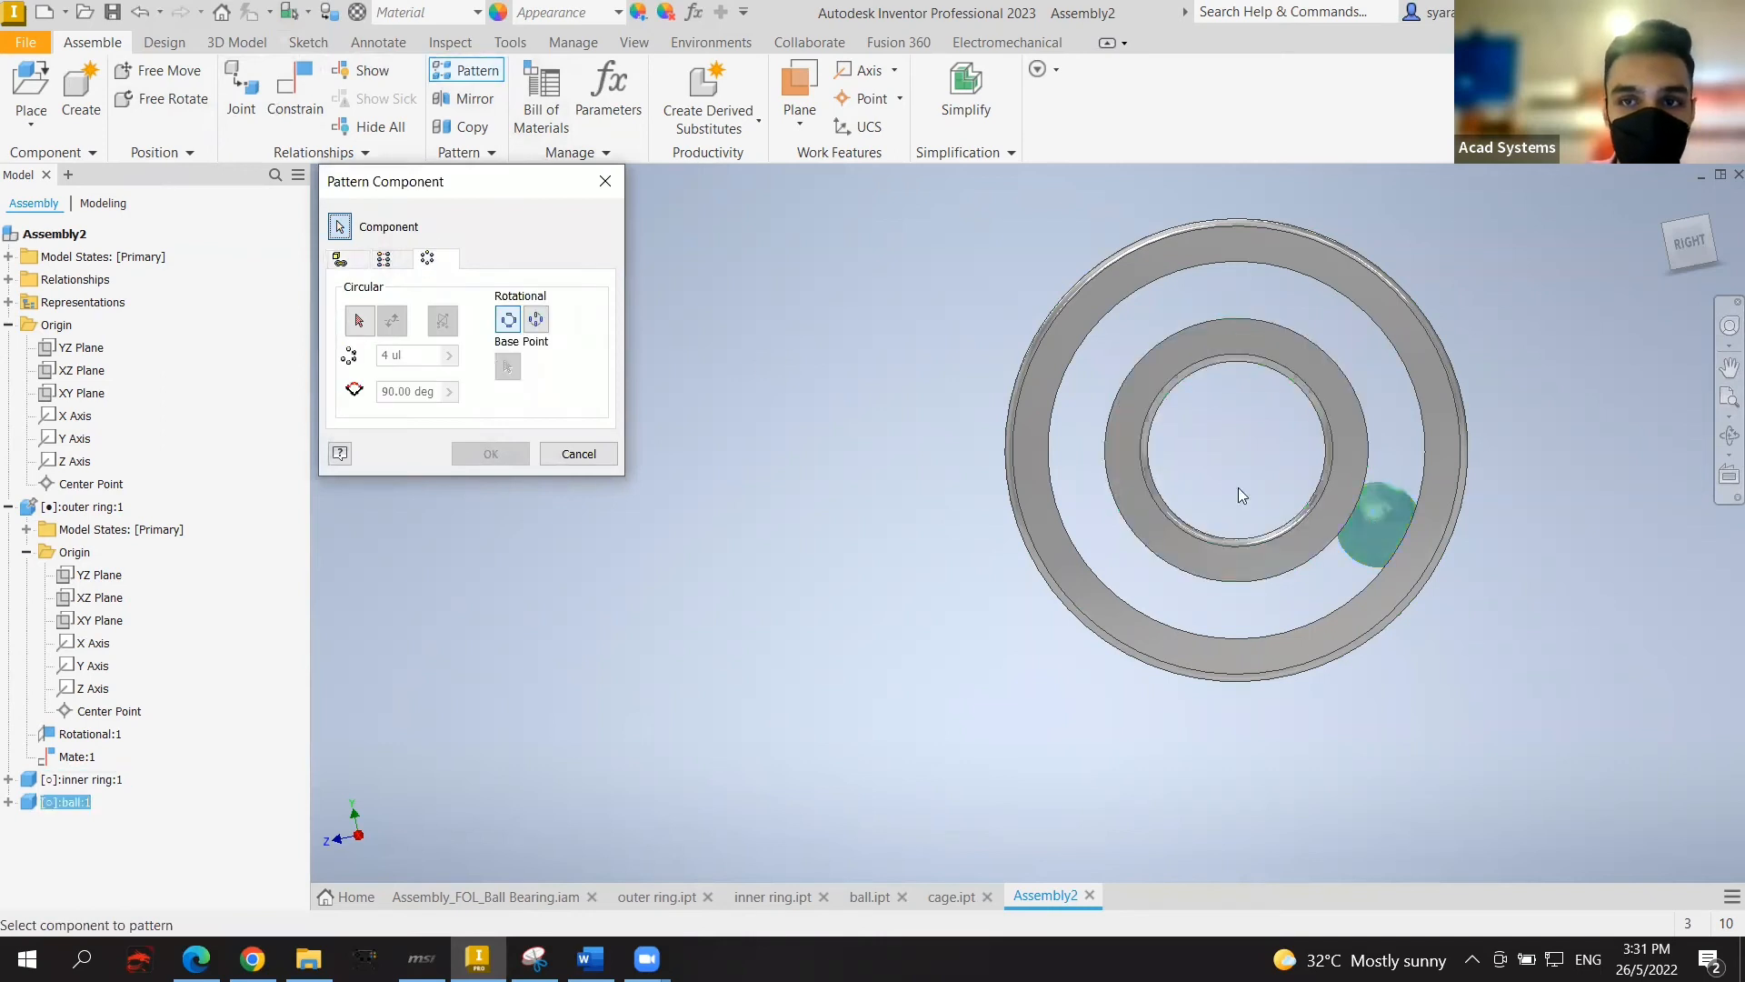
pyautogui.click(358, 321)
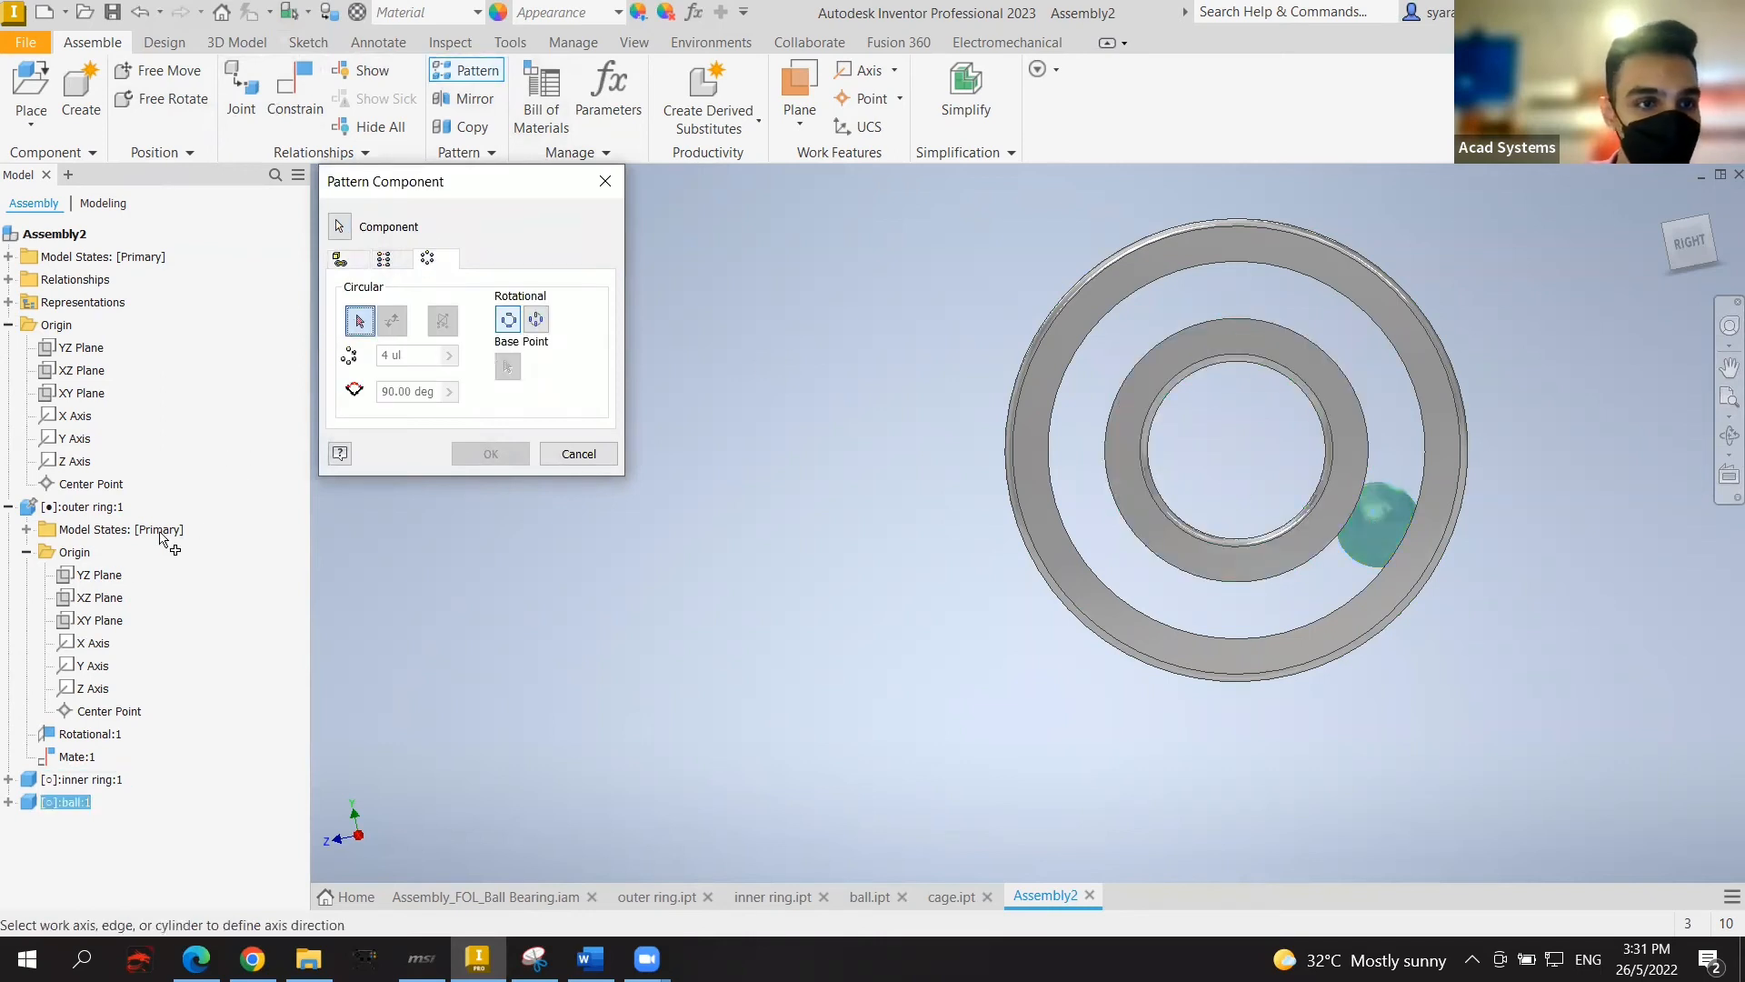
pyautogui.click(91, 642)
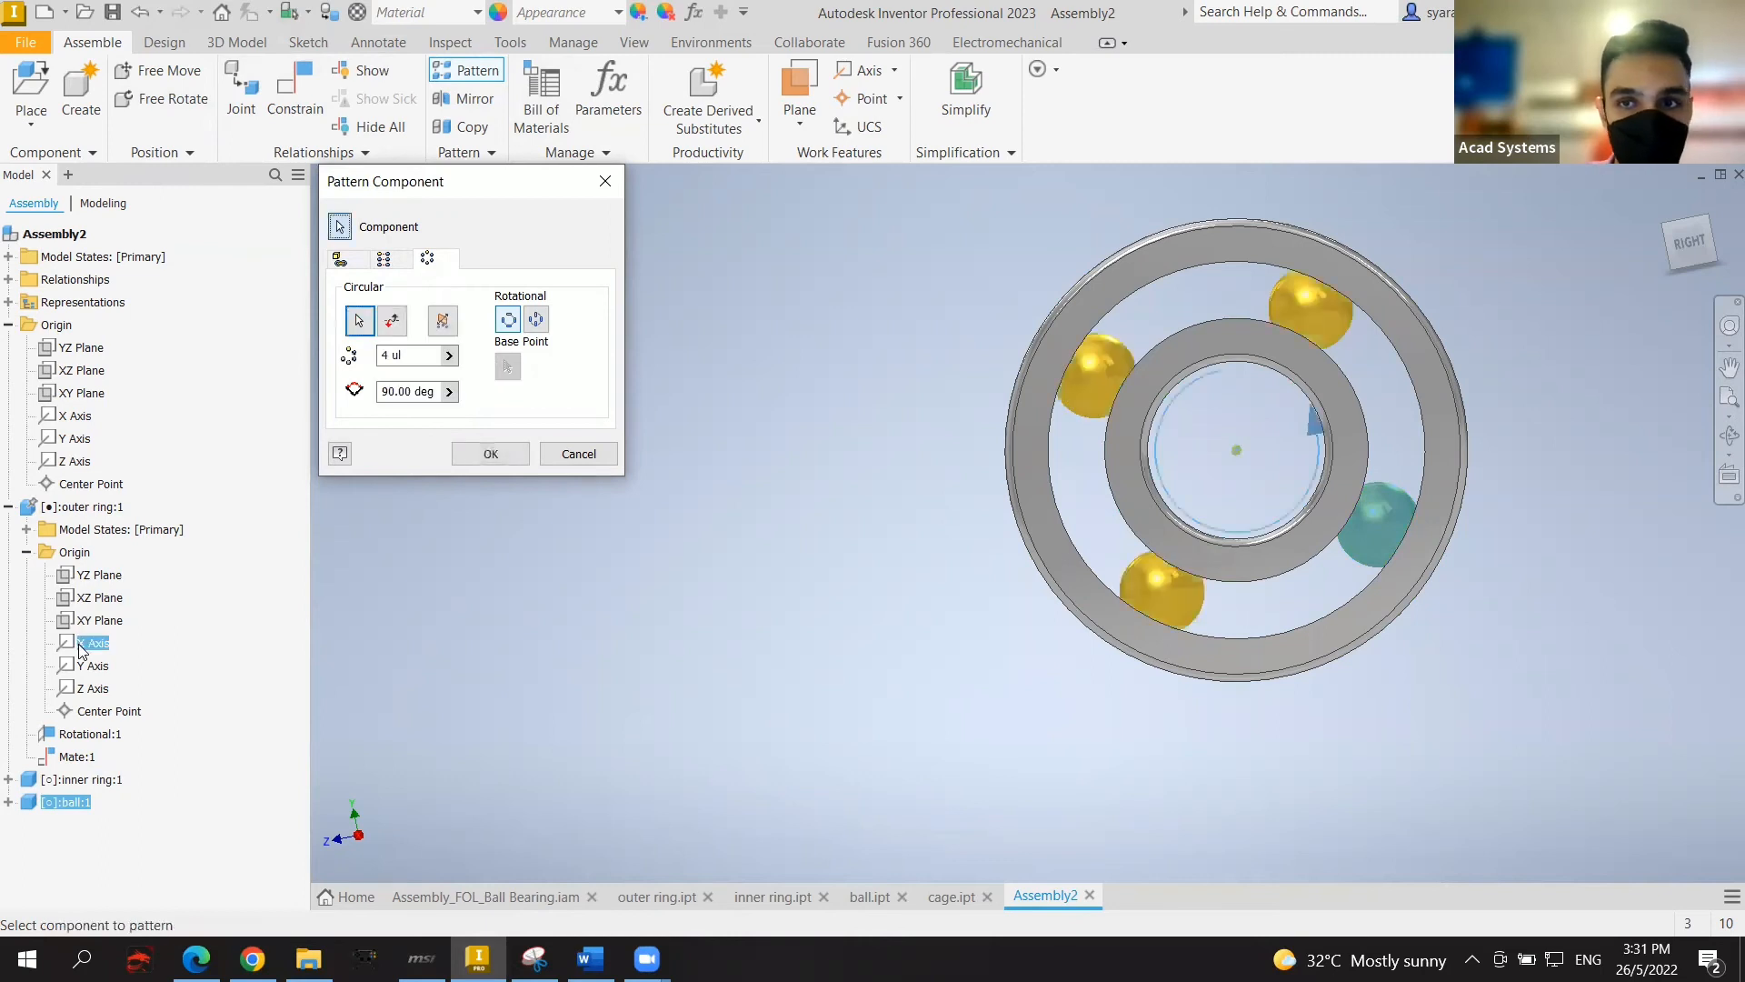
pyautogui.click(388, 355)
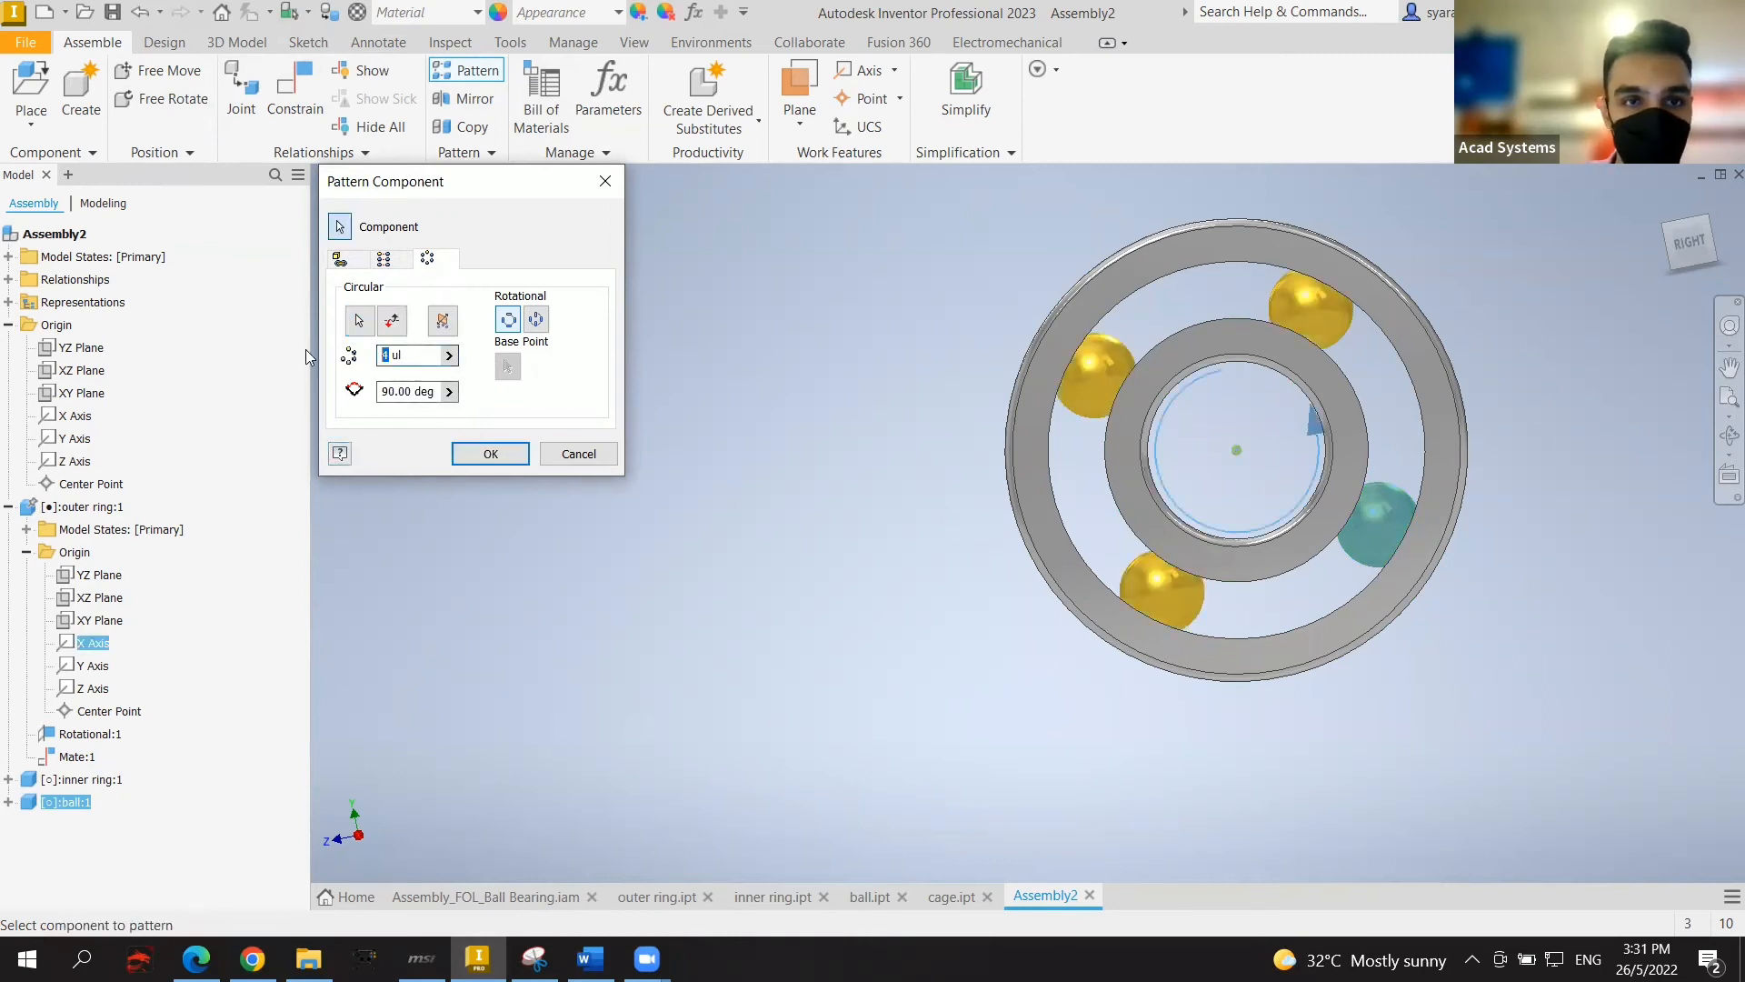
pyautogui.press('BackSpace')
pyautogui.write('8')
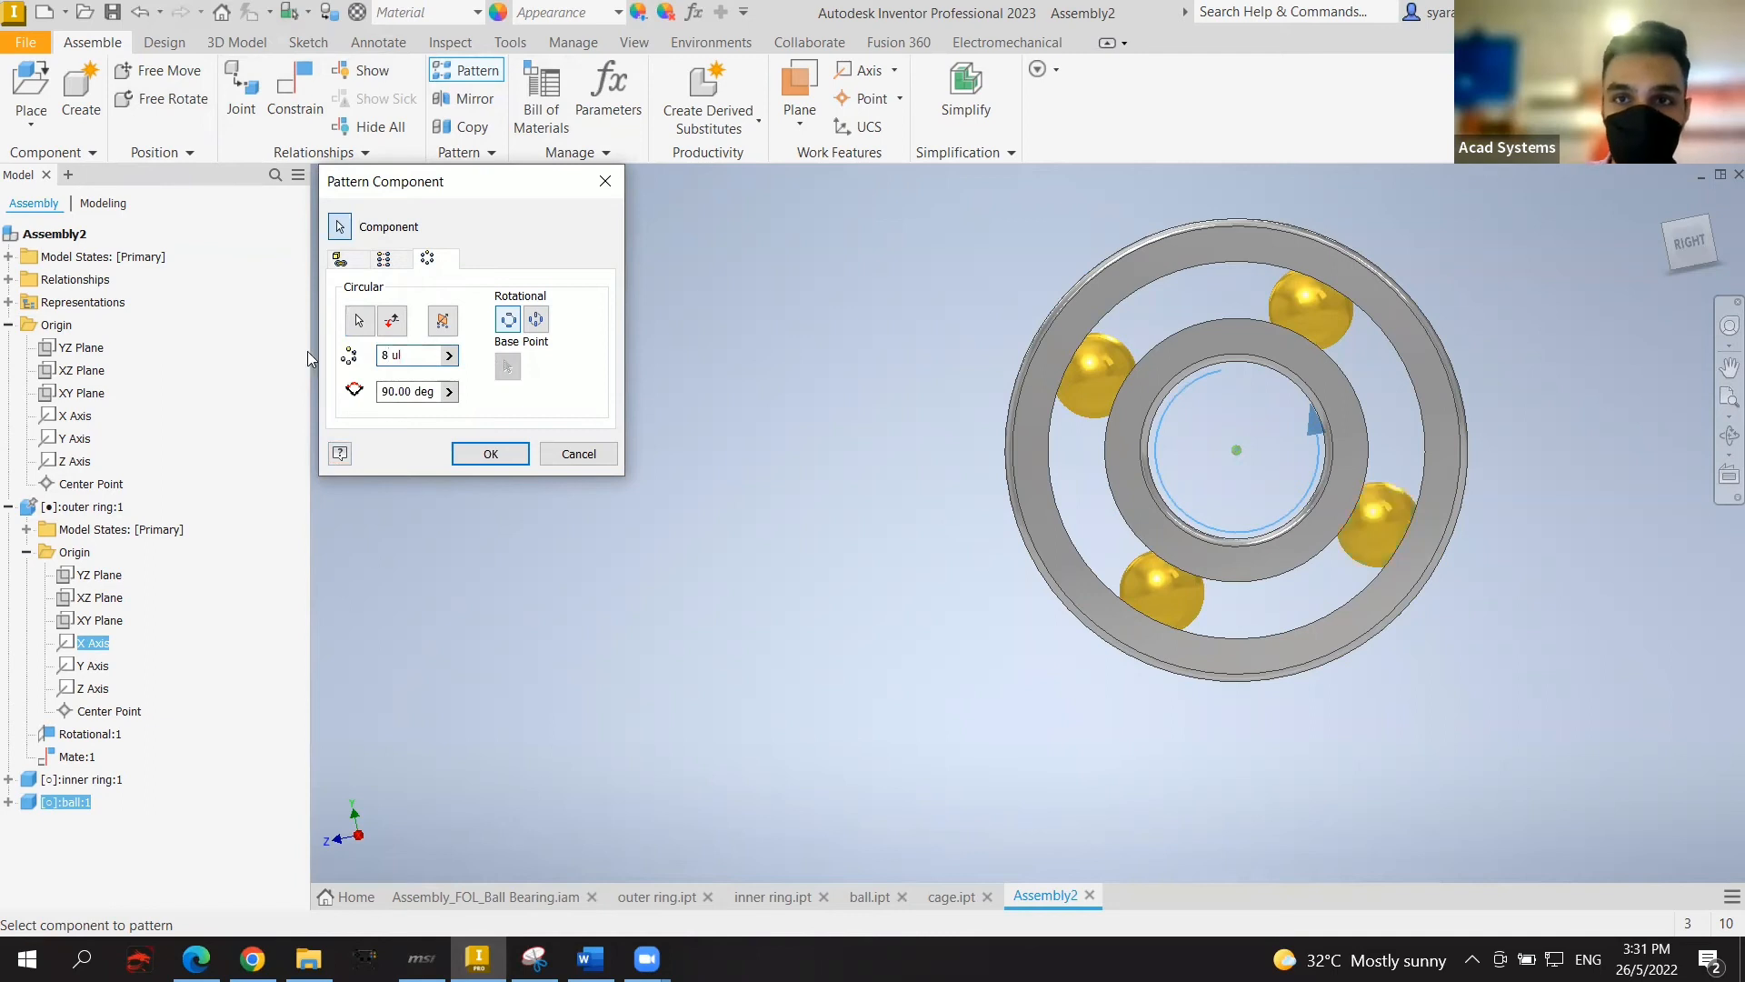
pyautogui.doubleClick(415, 391)
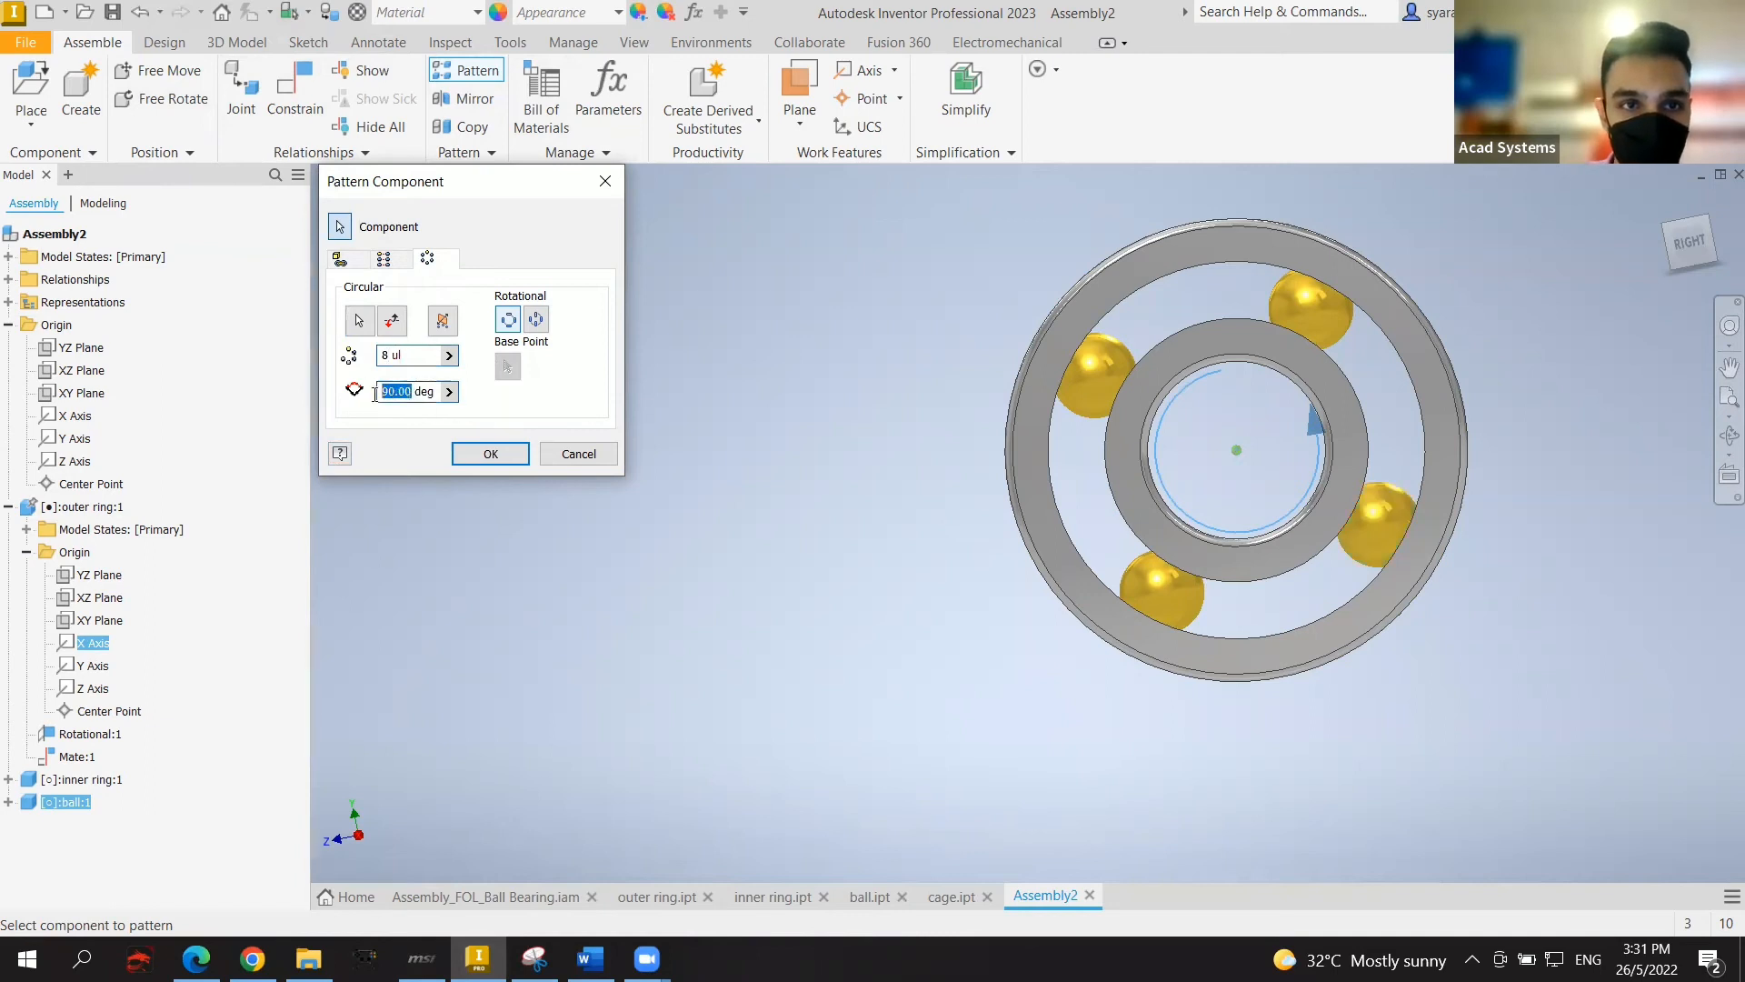
pyautogui.write('45')
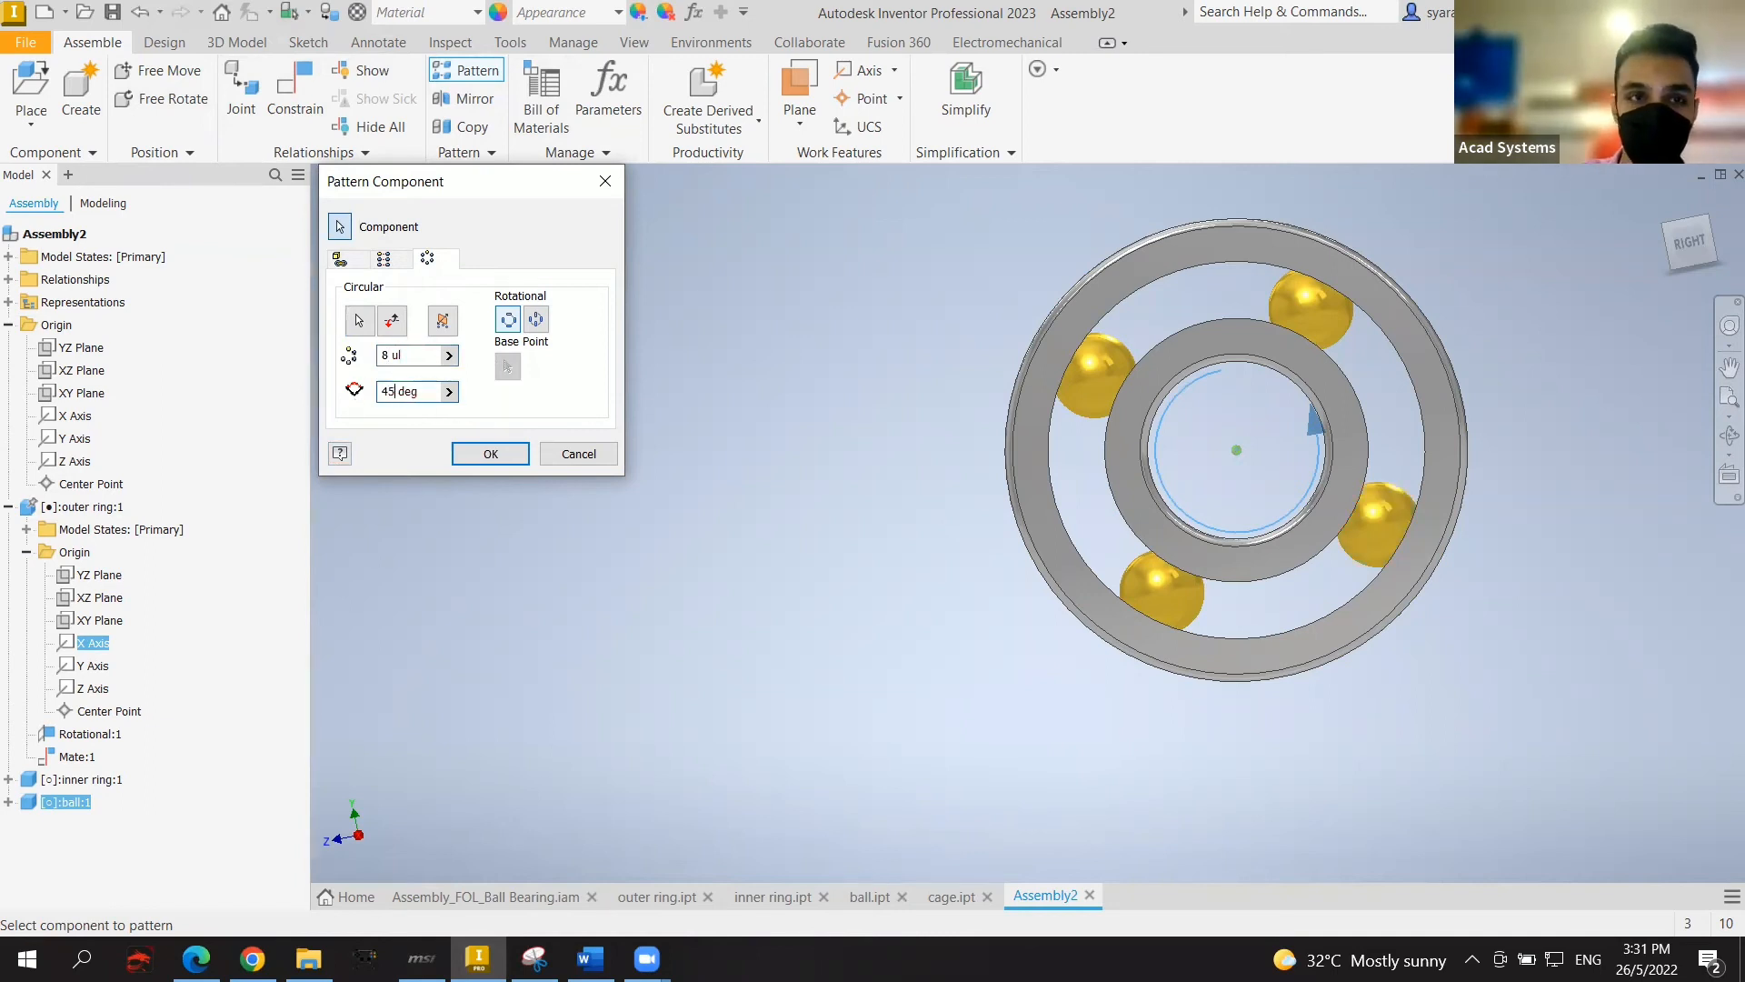
pyautogui.click(495, 454)
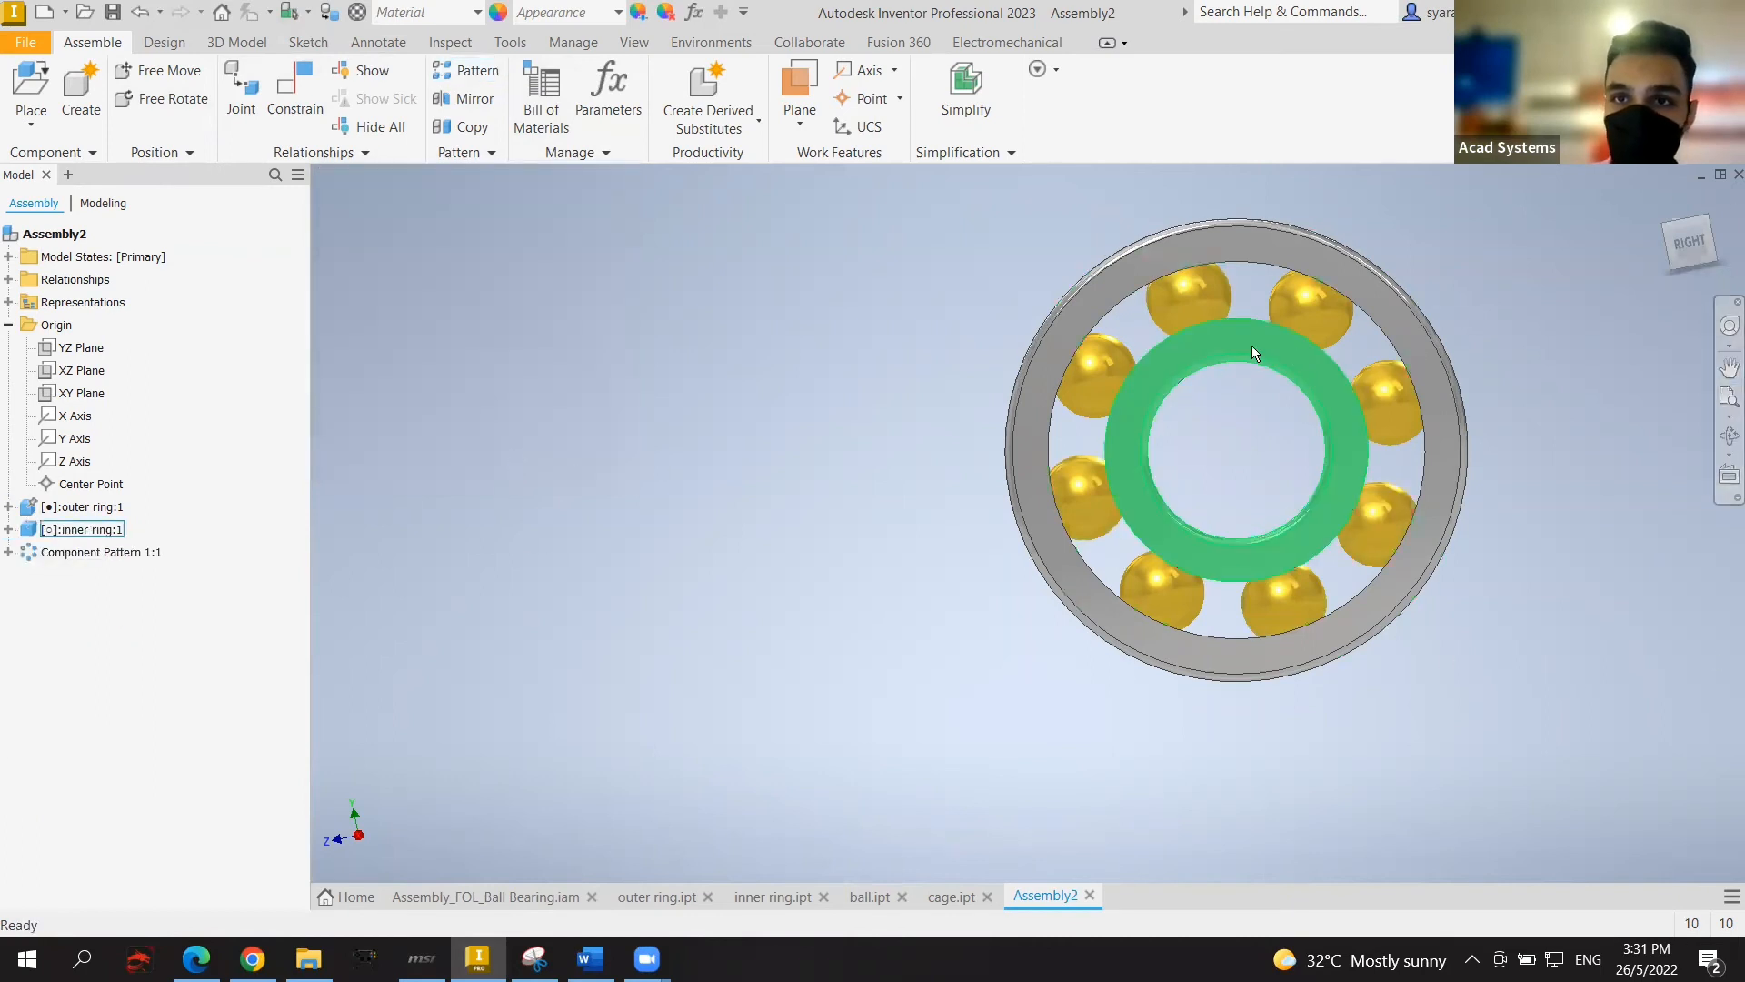
# Step: Rotate the inner ring to check the eight balls turn with it, then reframe the view
pyautogui.moveTo(1133, 362); pyautogui.dragTo(1362, 532)
pyautogui.click(1665, 334)
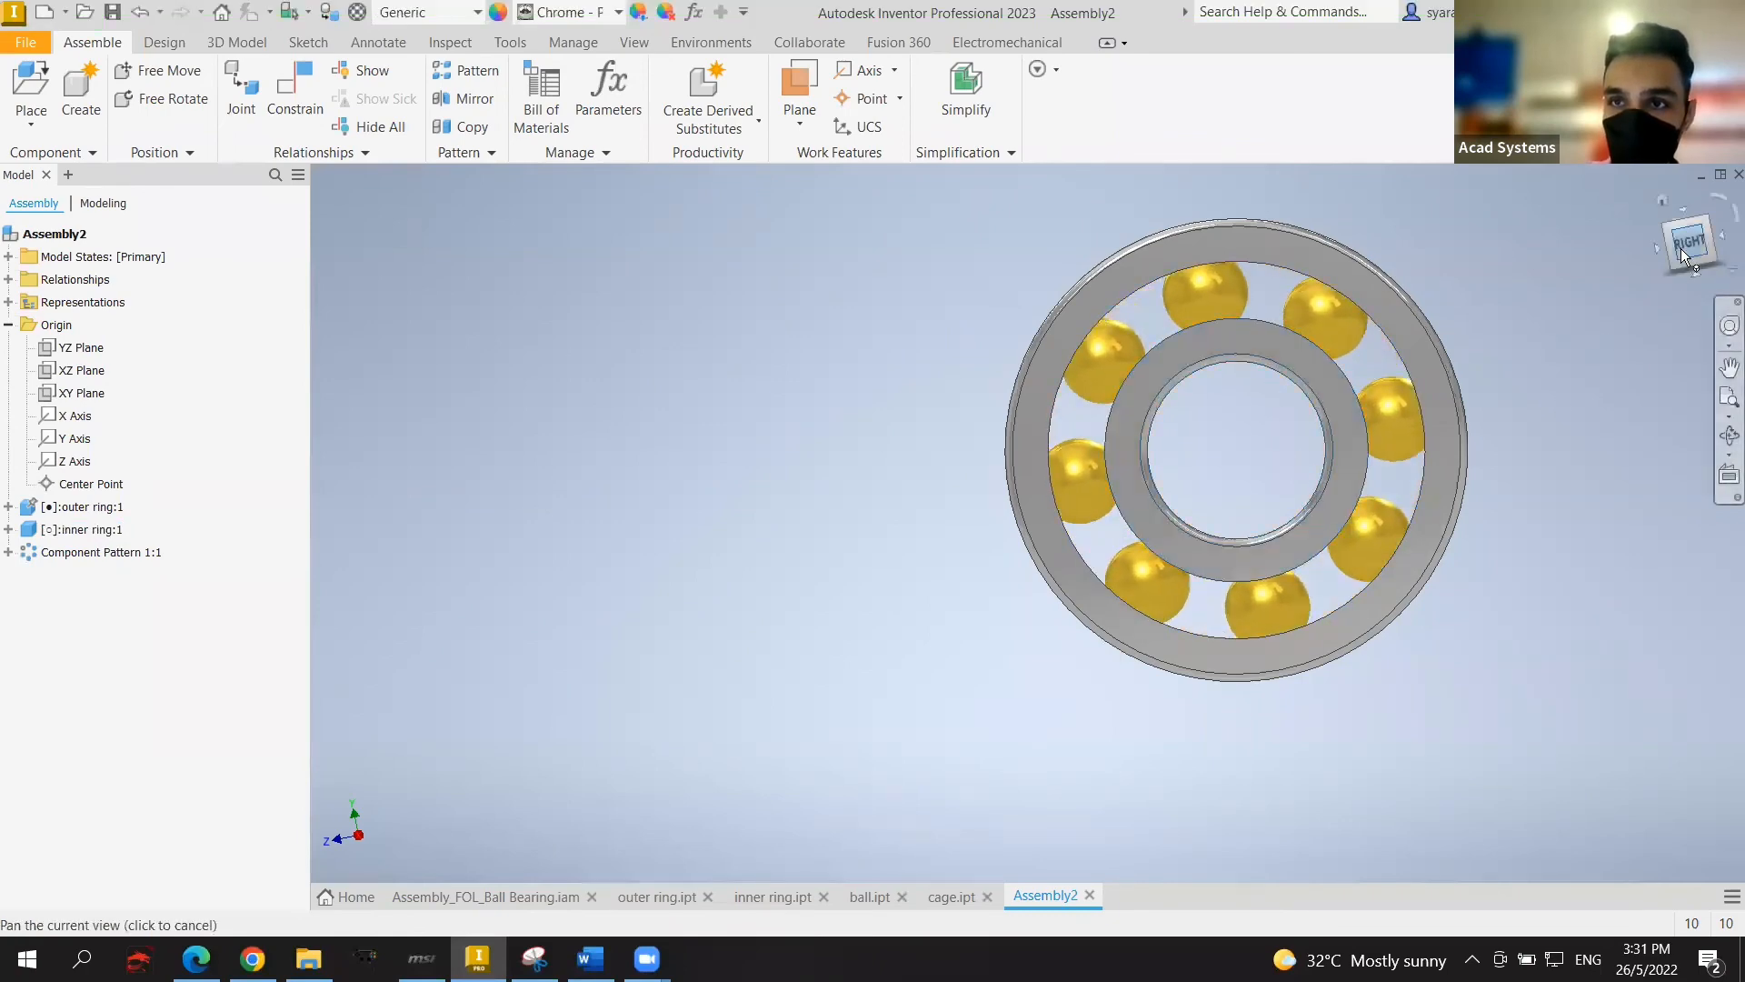
pyautogui.moveTo(1682, 248); pyautogui.dragTo(1696, 251)
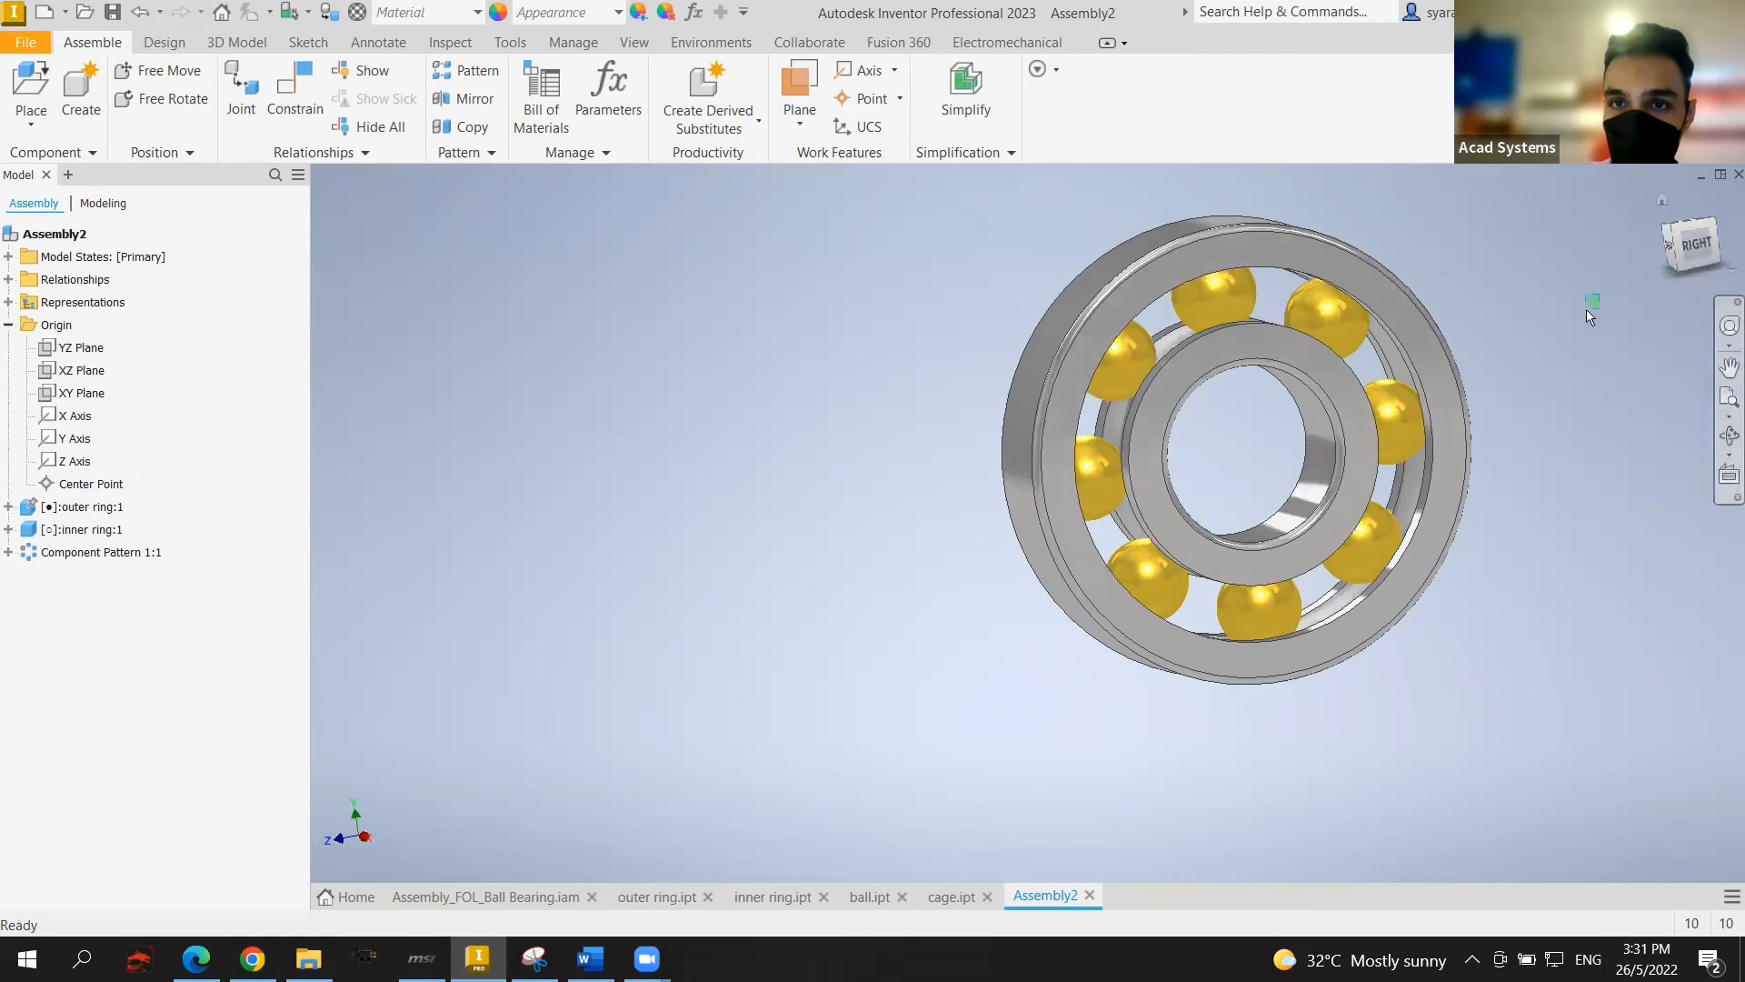
pyautogui.moveTo(1590, 311); pyautogui.dragTo(1547, 340, button='middle')
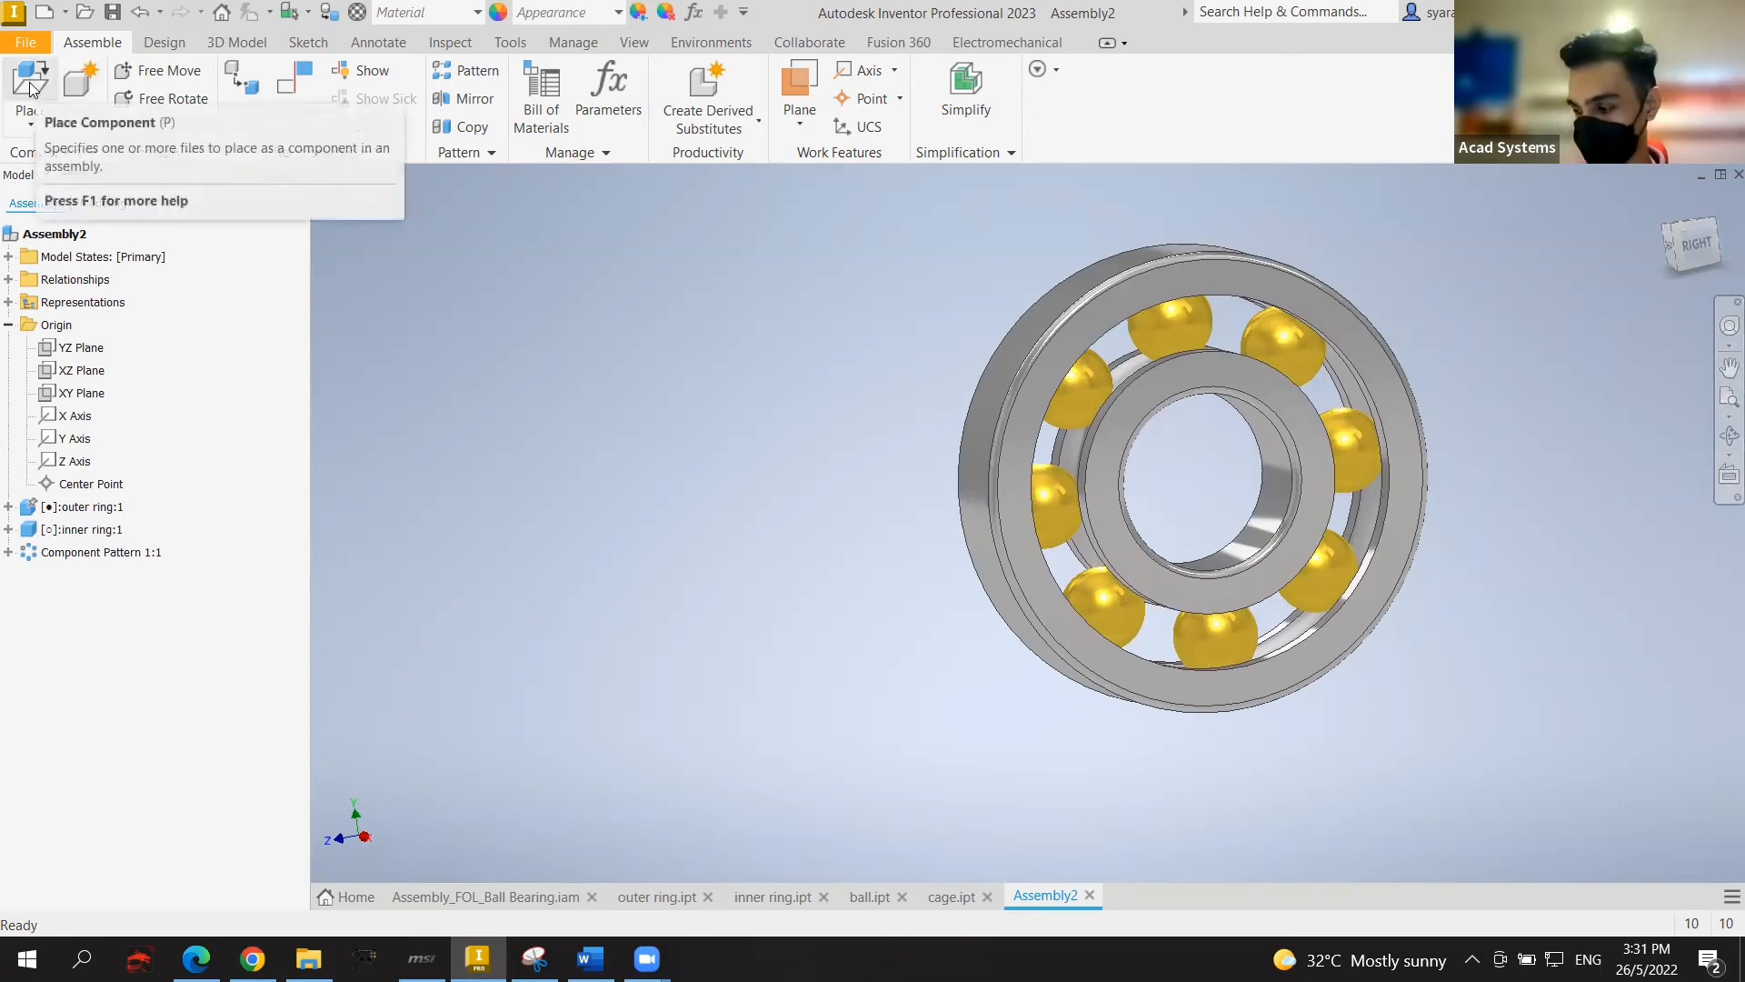
# Step: Place cage.ipt into the assembly beside the bearing
pyautogui.click(25, 121)
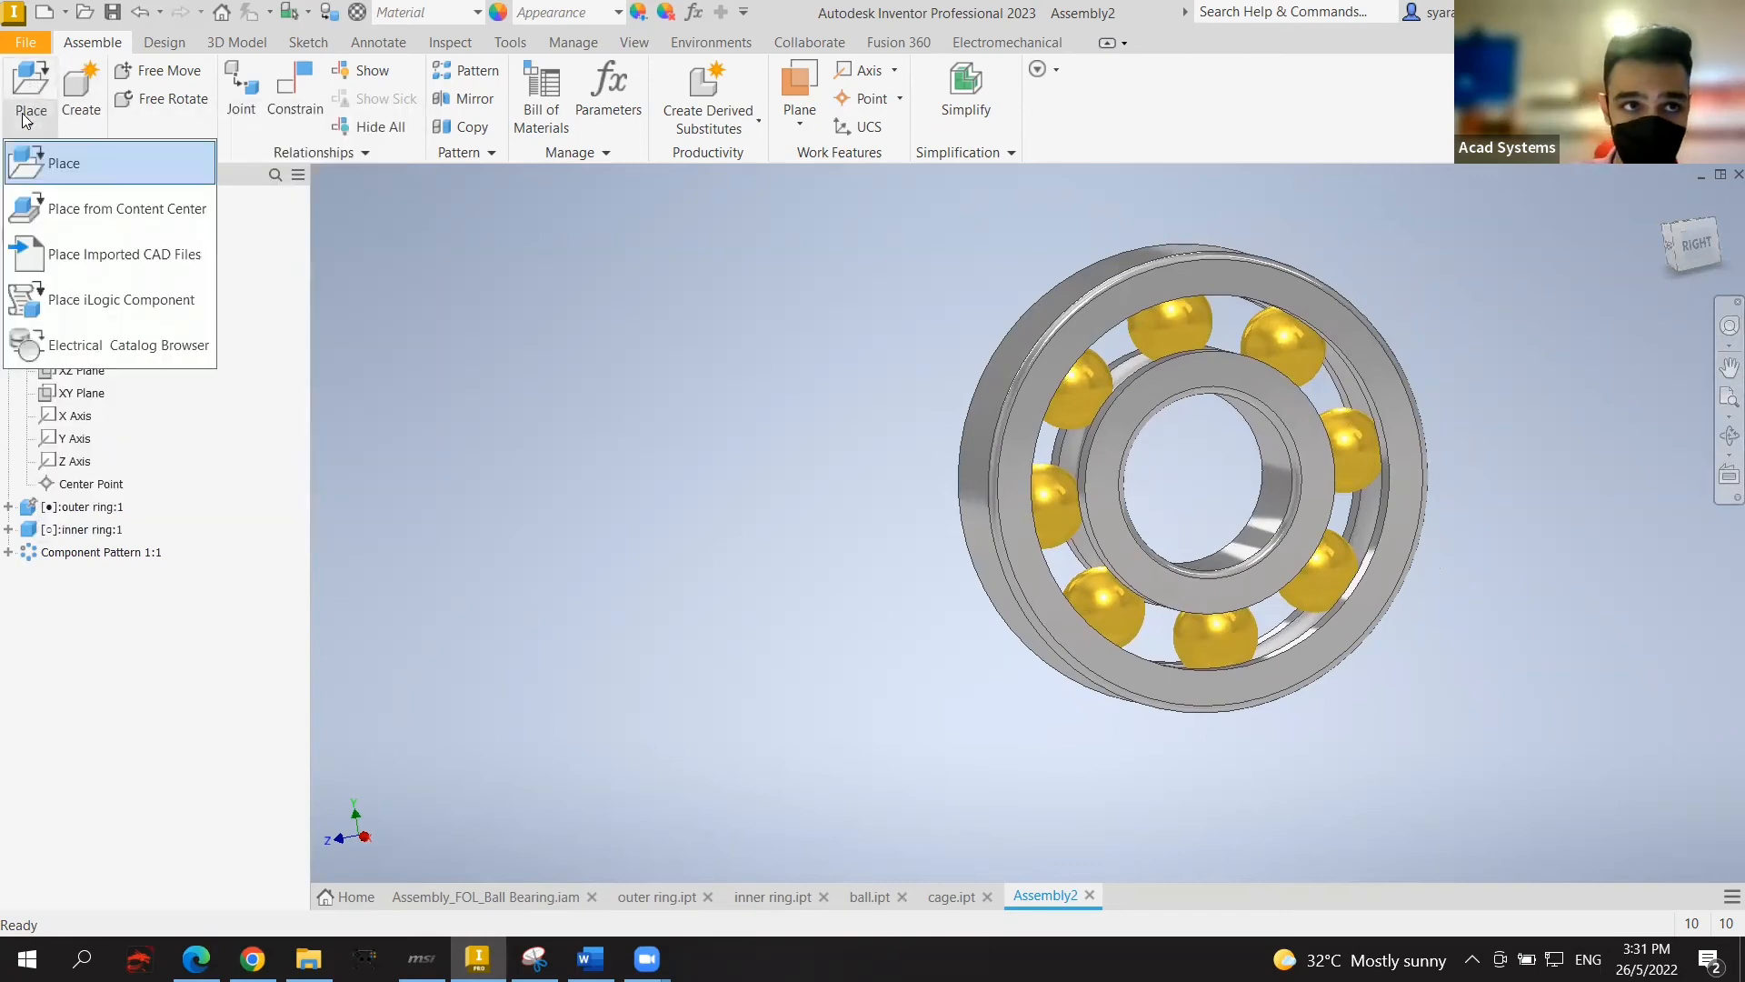
pyautogui.click(54, 160)
pyautogui.scroll(-5, 758, 468)
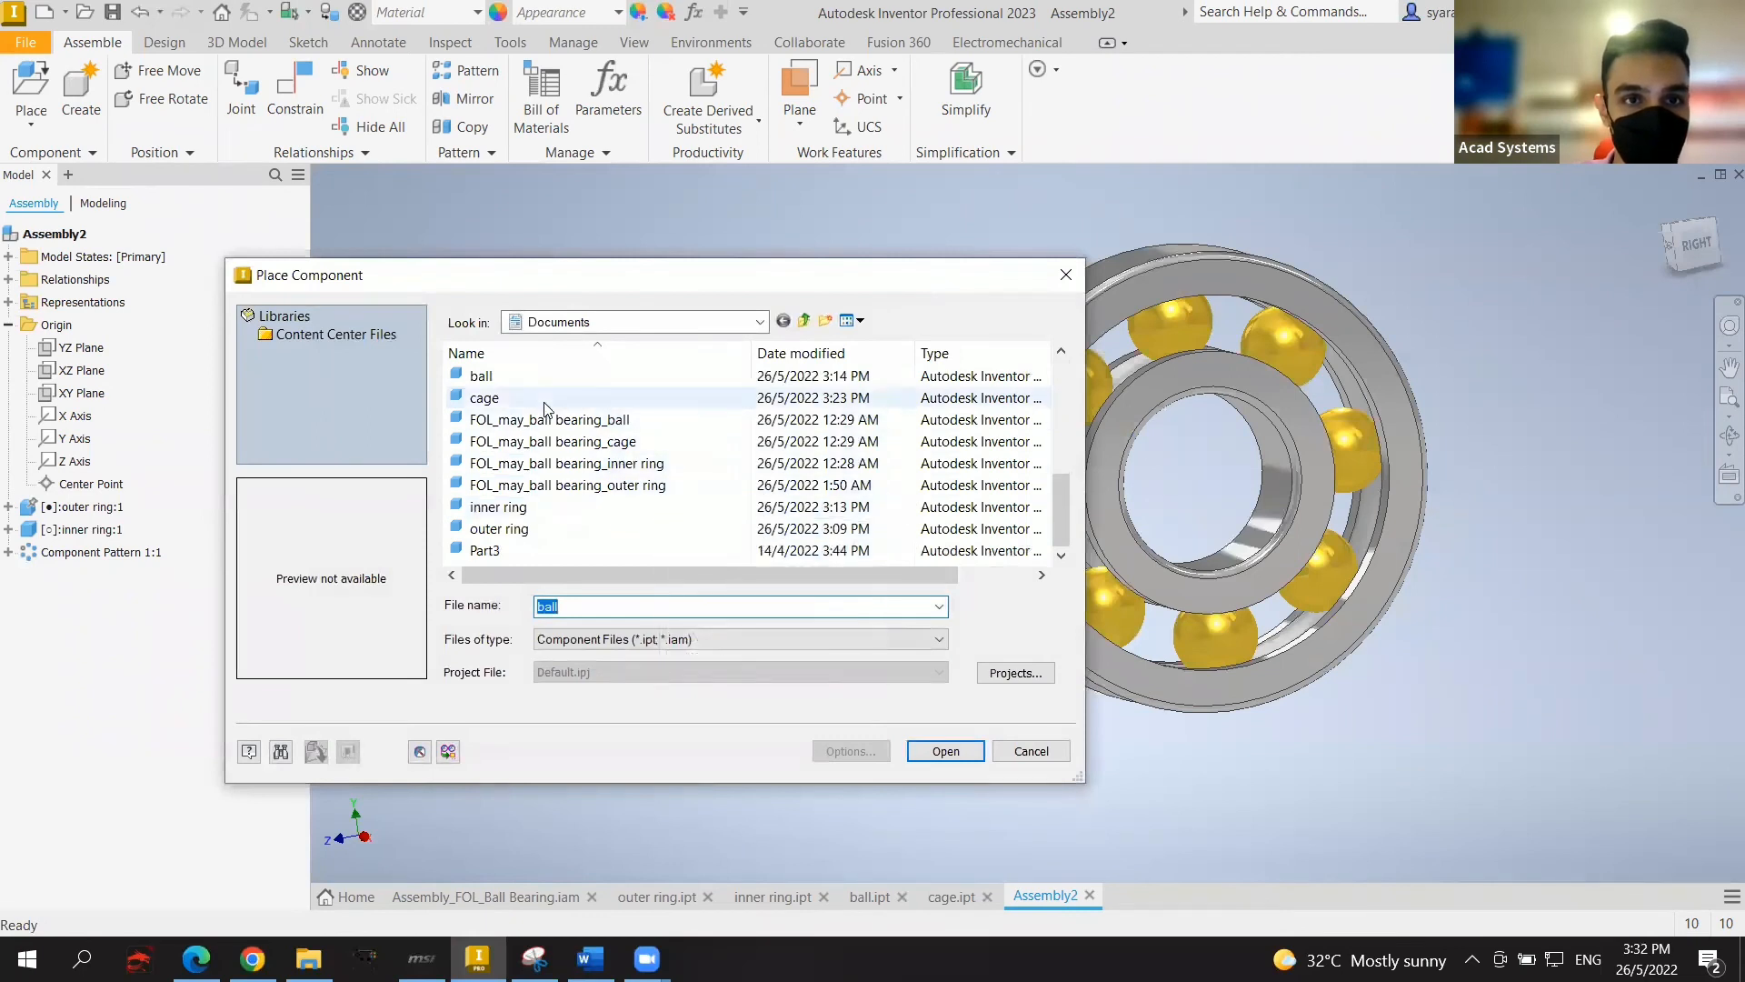
pyautogui.click(509, 397)
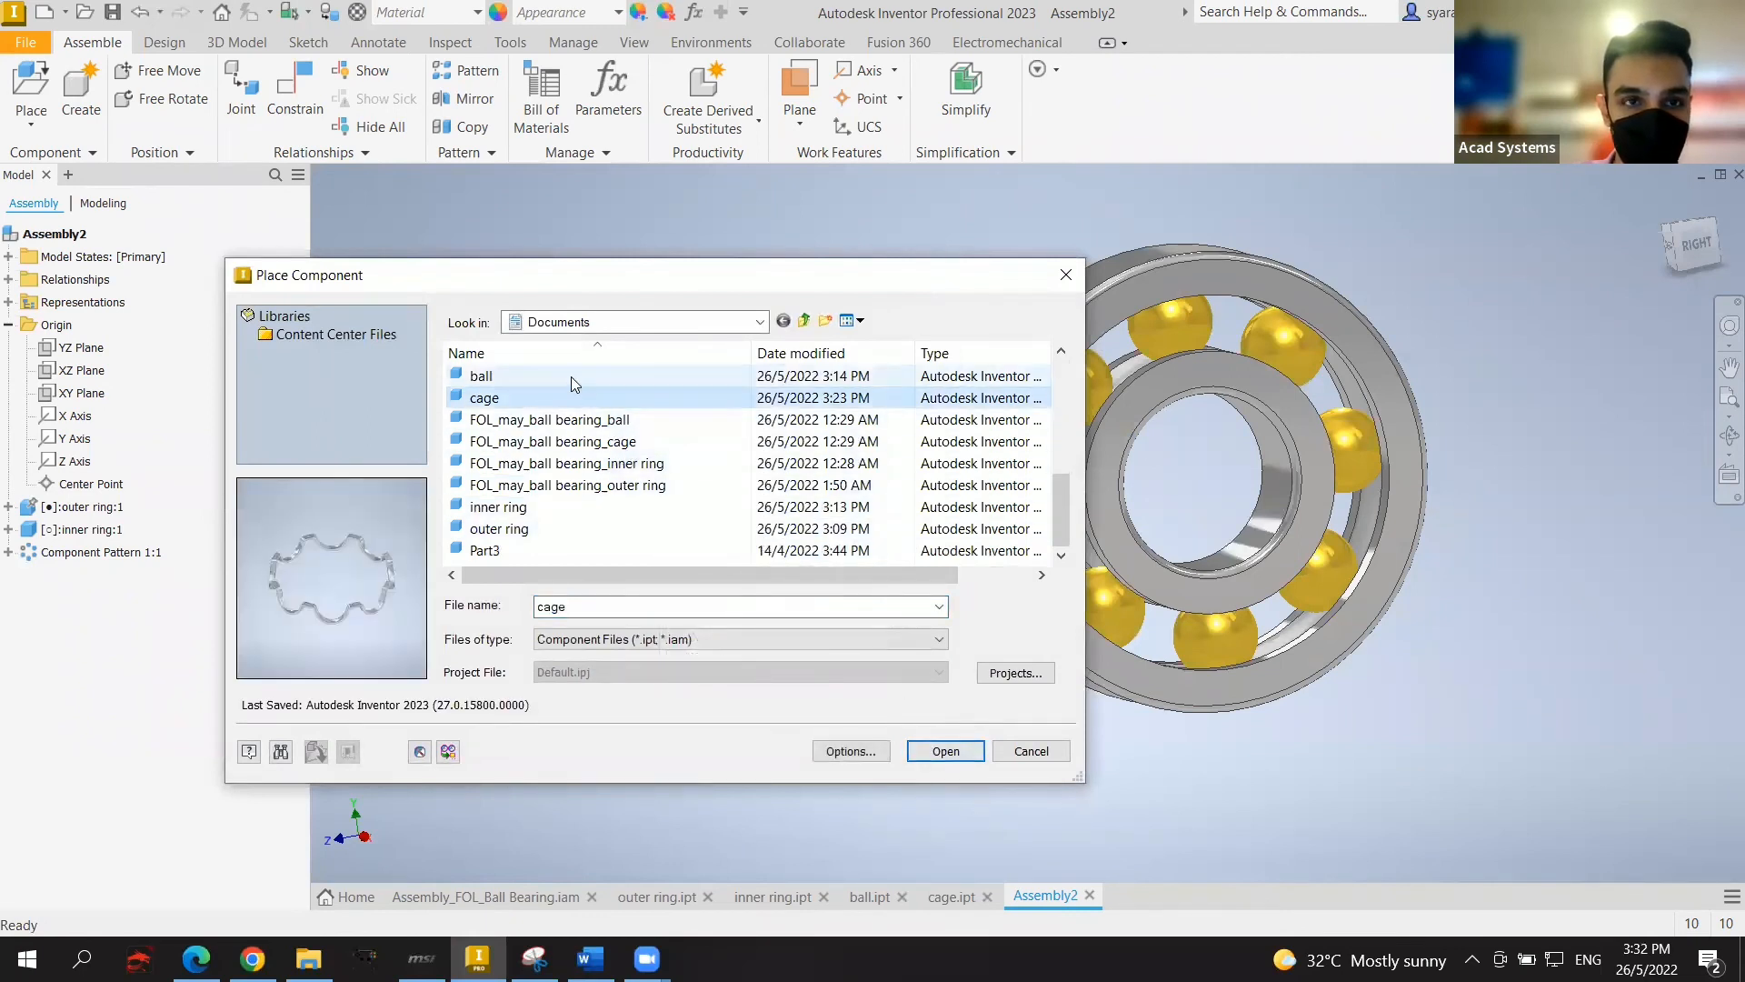
pyautogui.click(947, 751)
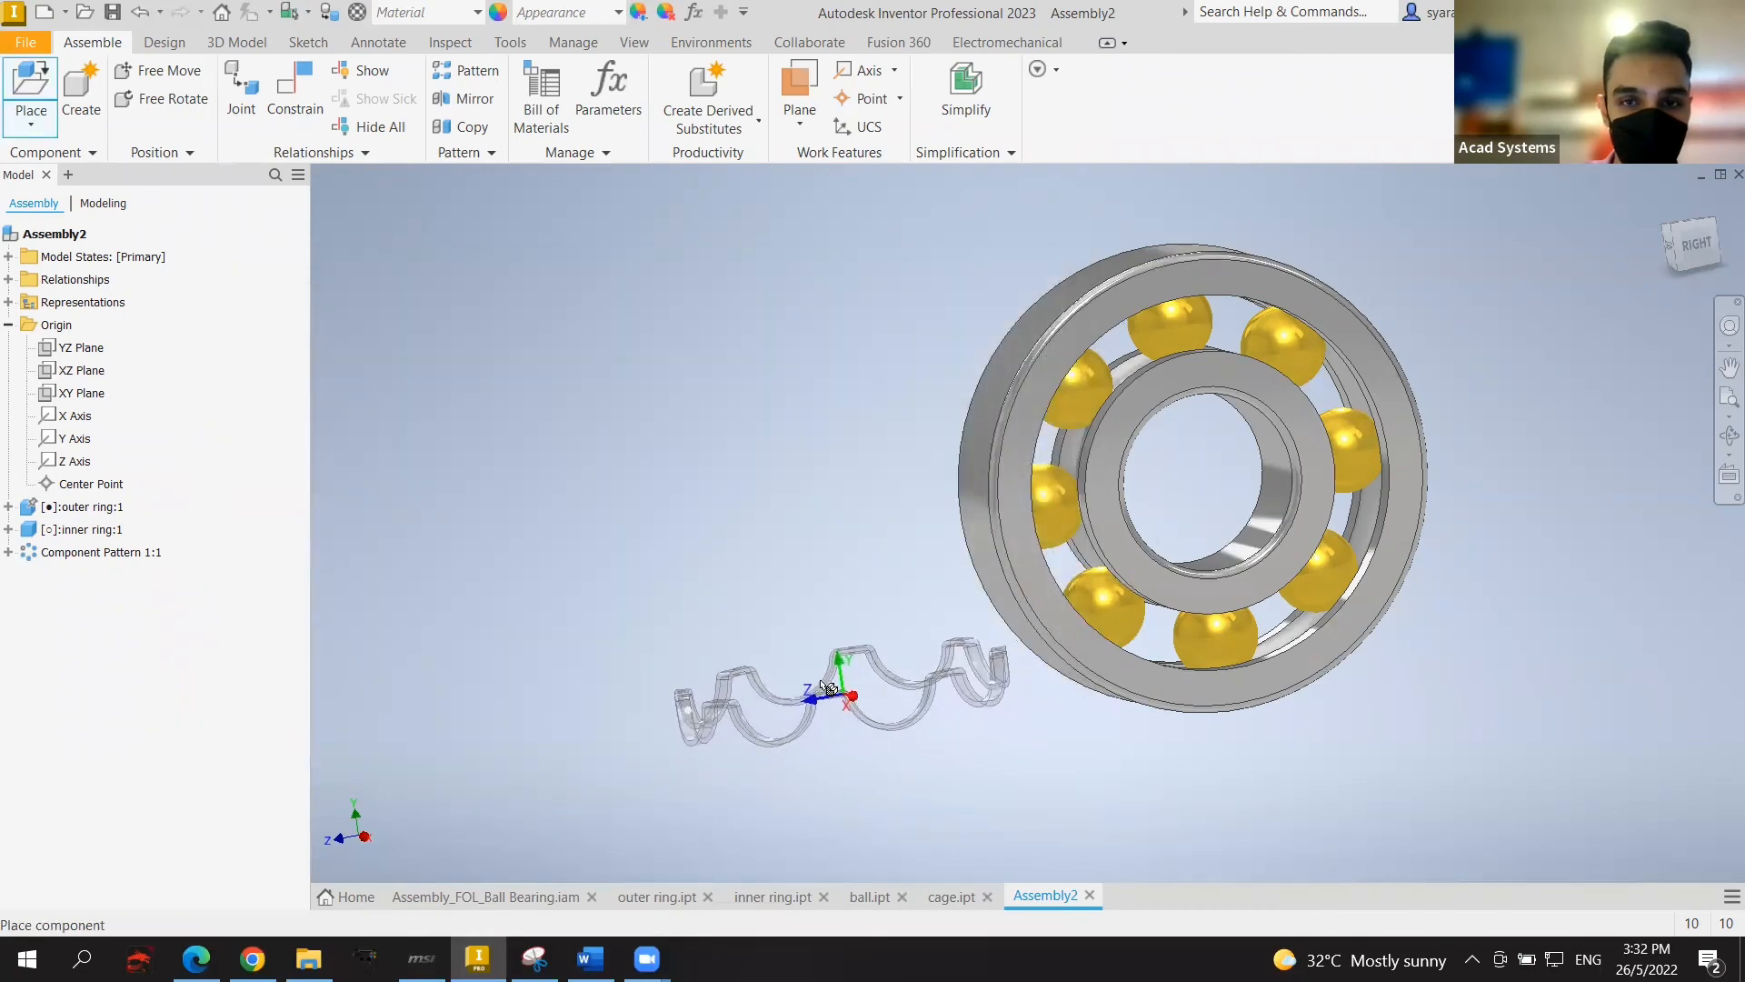
pyautogui.click(824, 683)
pyautogui.press('Escape')
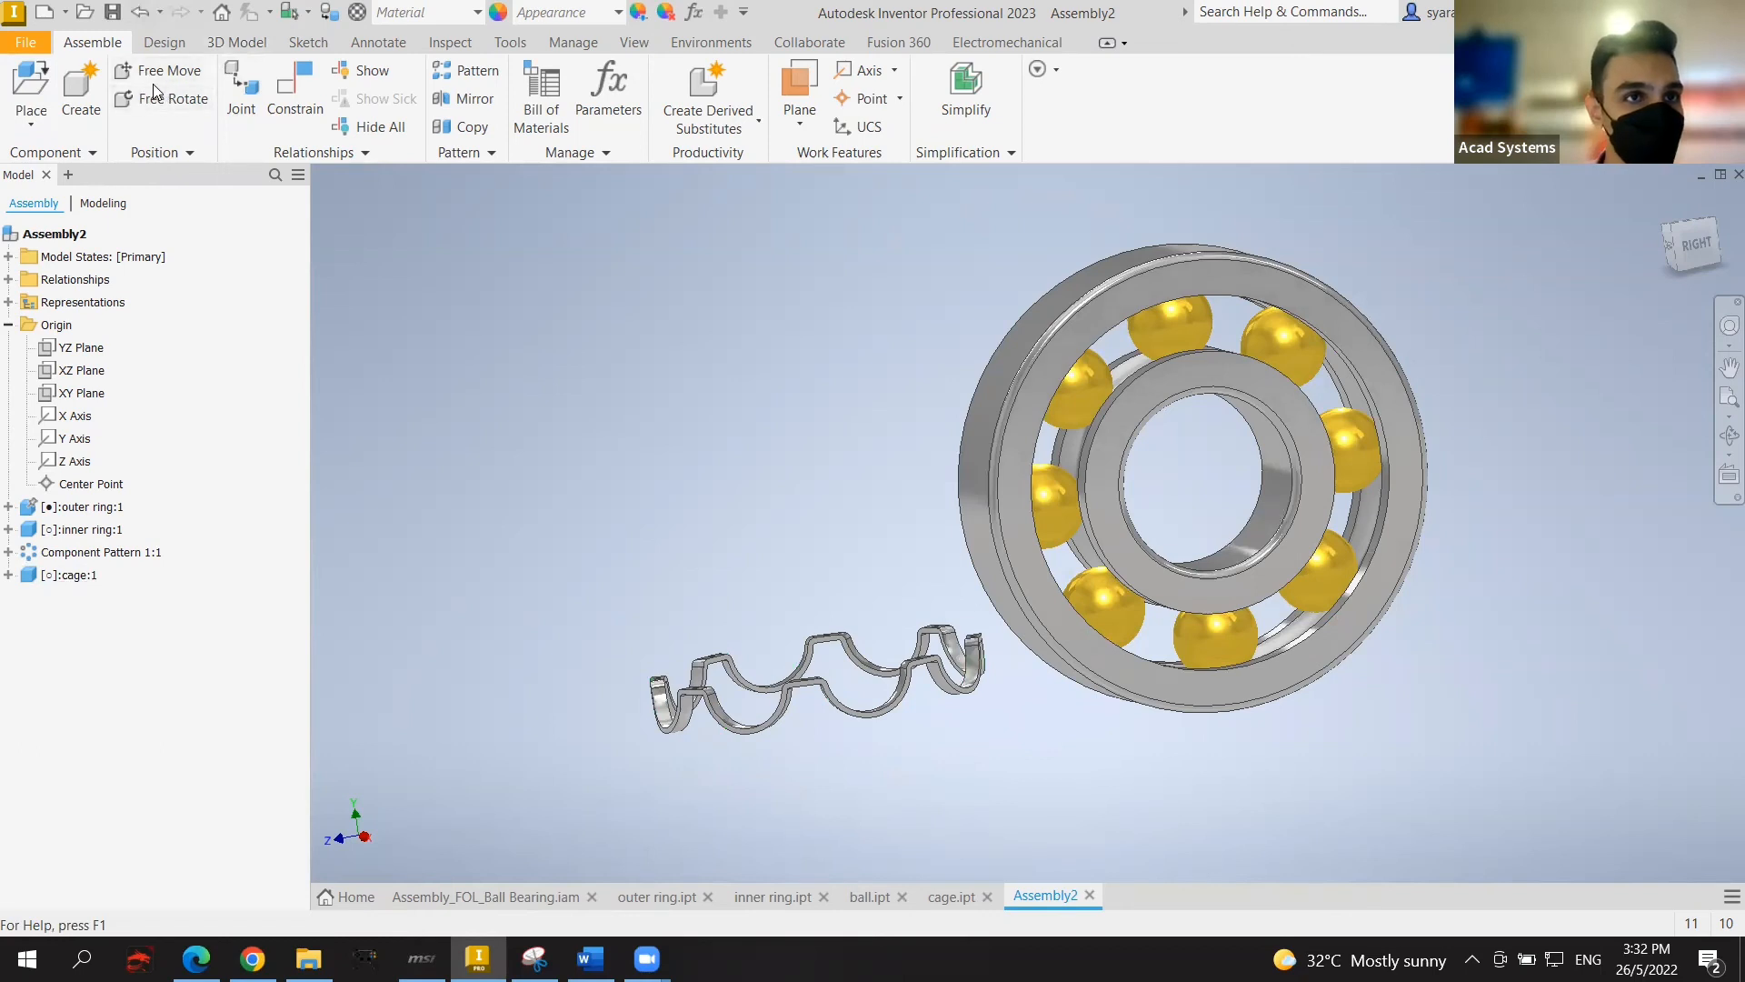
# Step: Free-rotate the cage face-on and frame it next to the bearing rings
pyautogui.click(779, 682)
pyautogui.moveTo(785, 683); pyautogui.dragTo(791, 535)
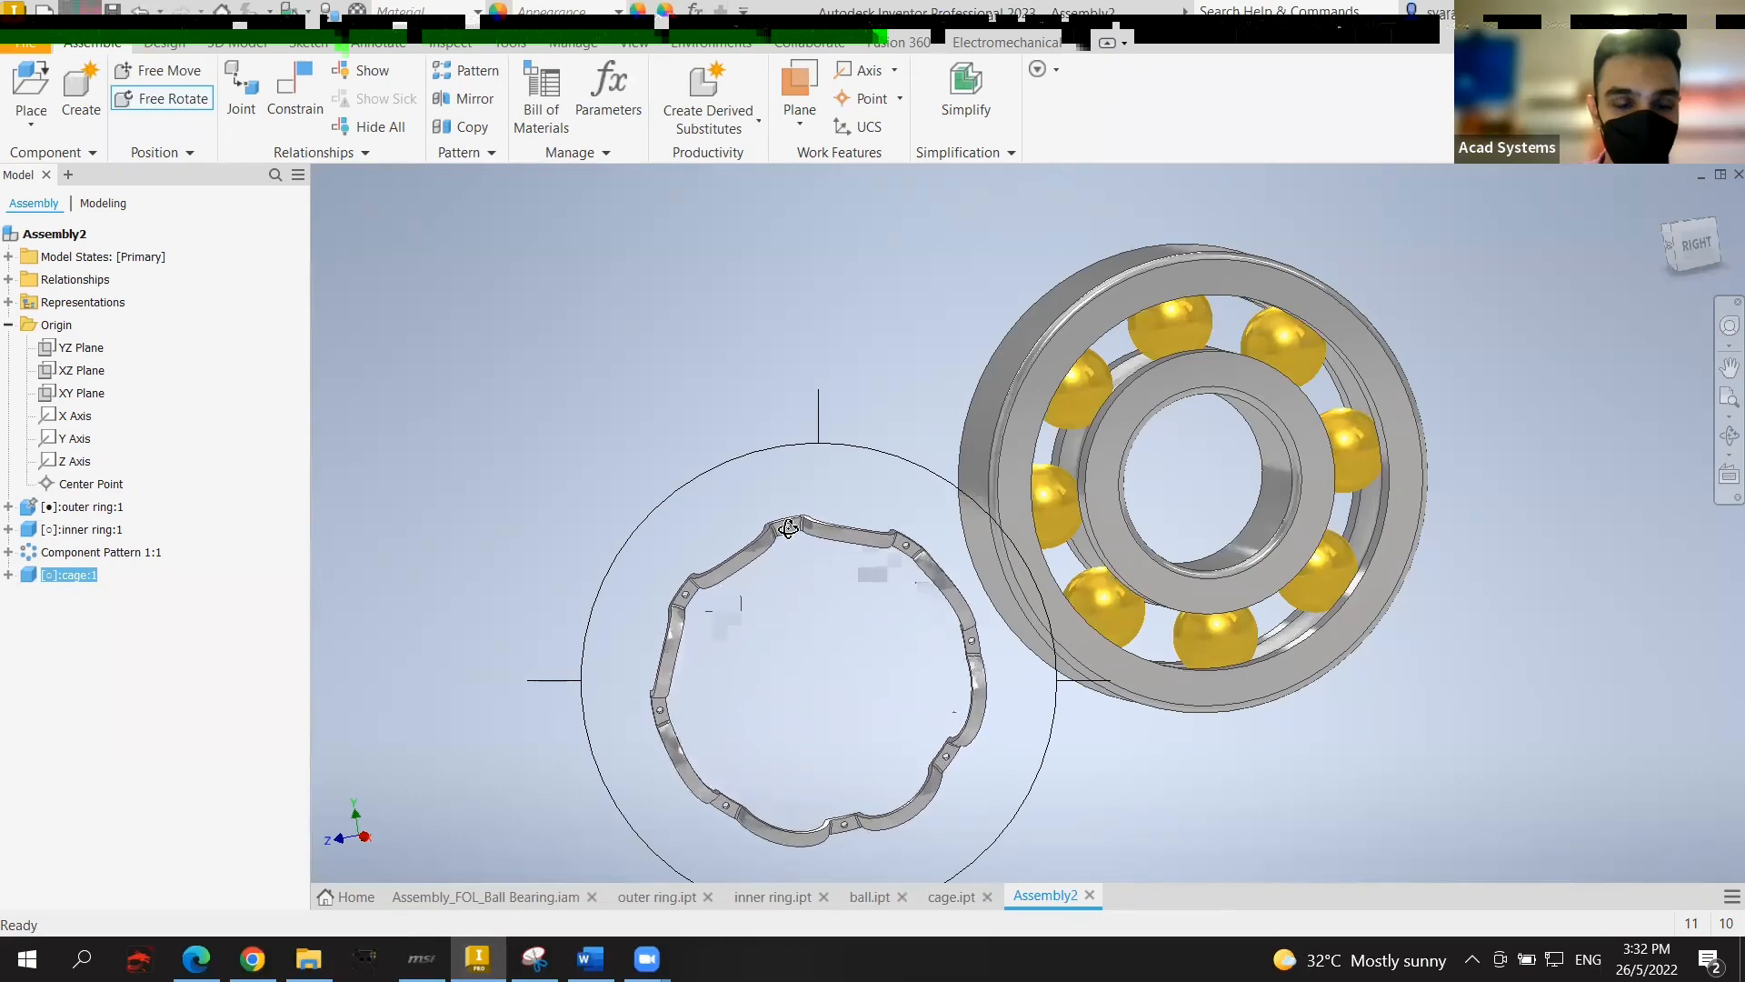
pyautogui.press('Escape')
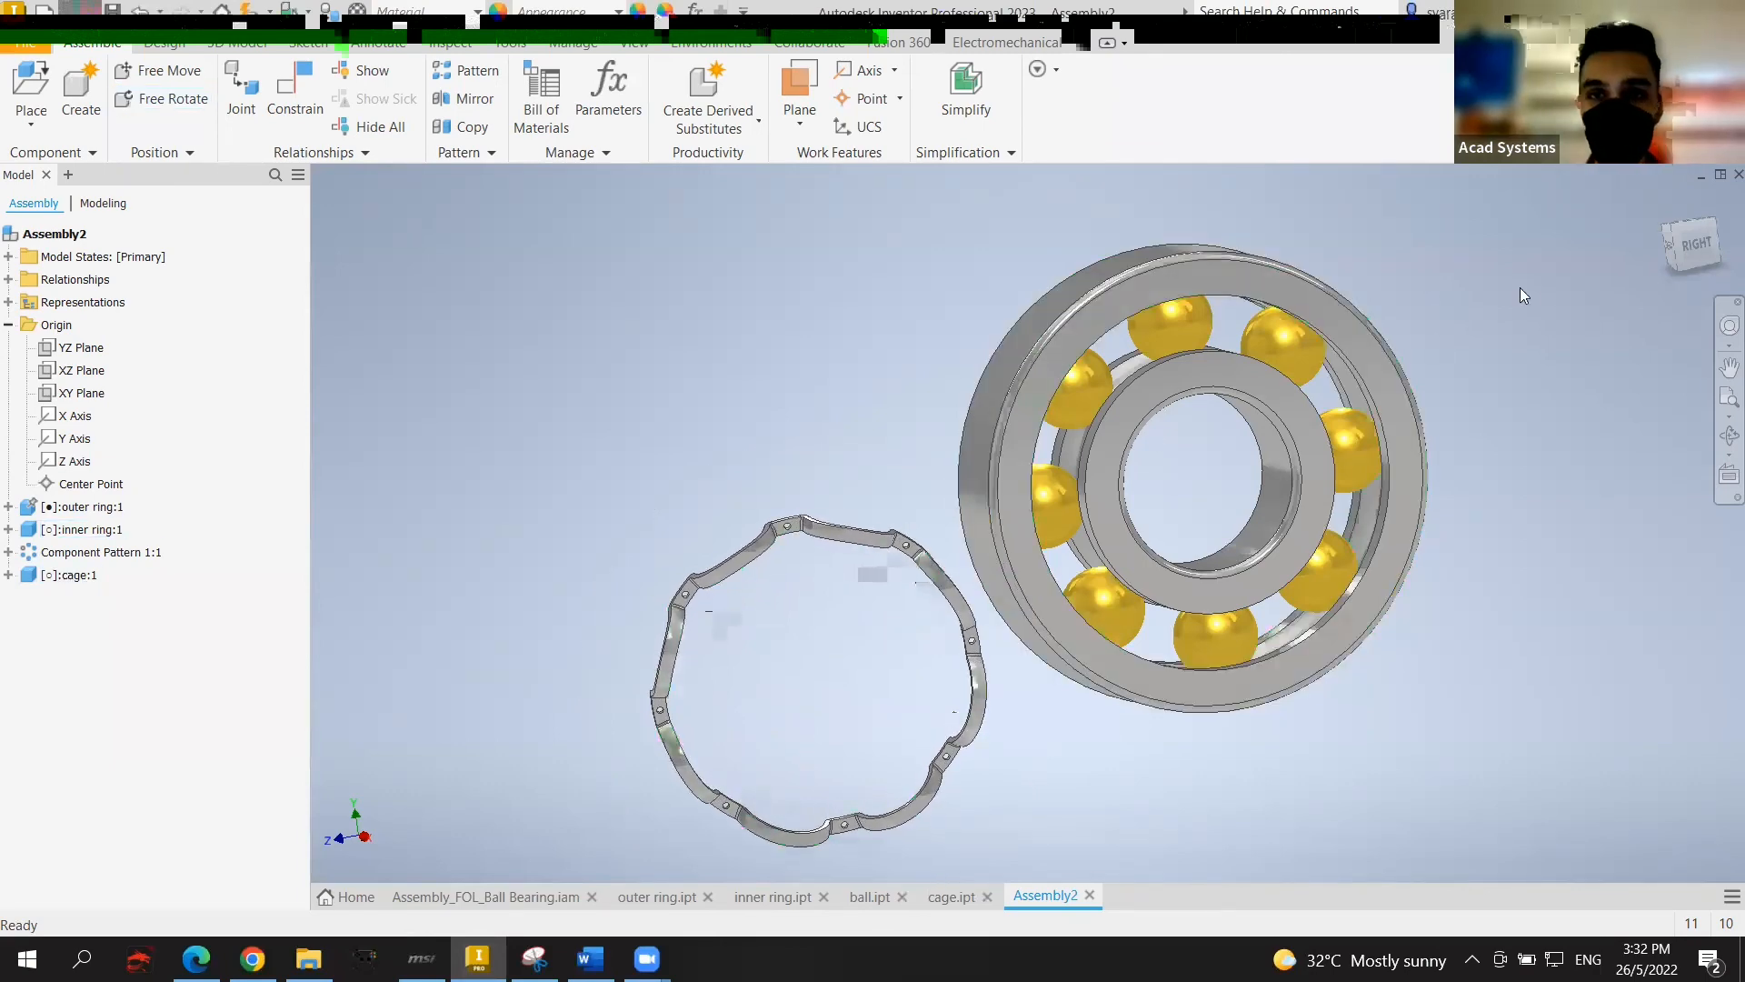
pyautogui.moveTo(1692, 247); pyautogui.dragTo(1730, 272)
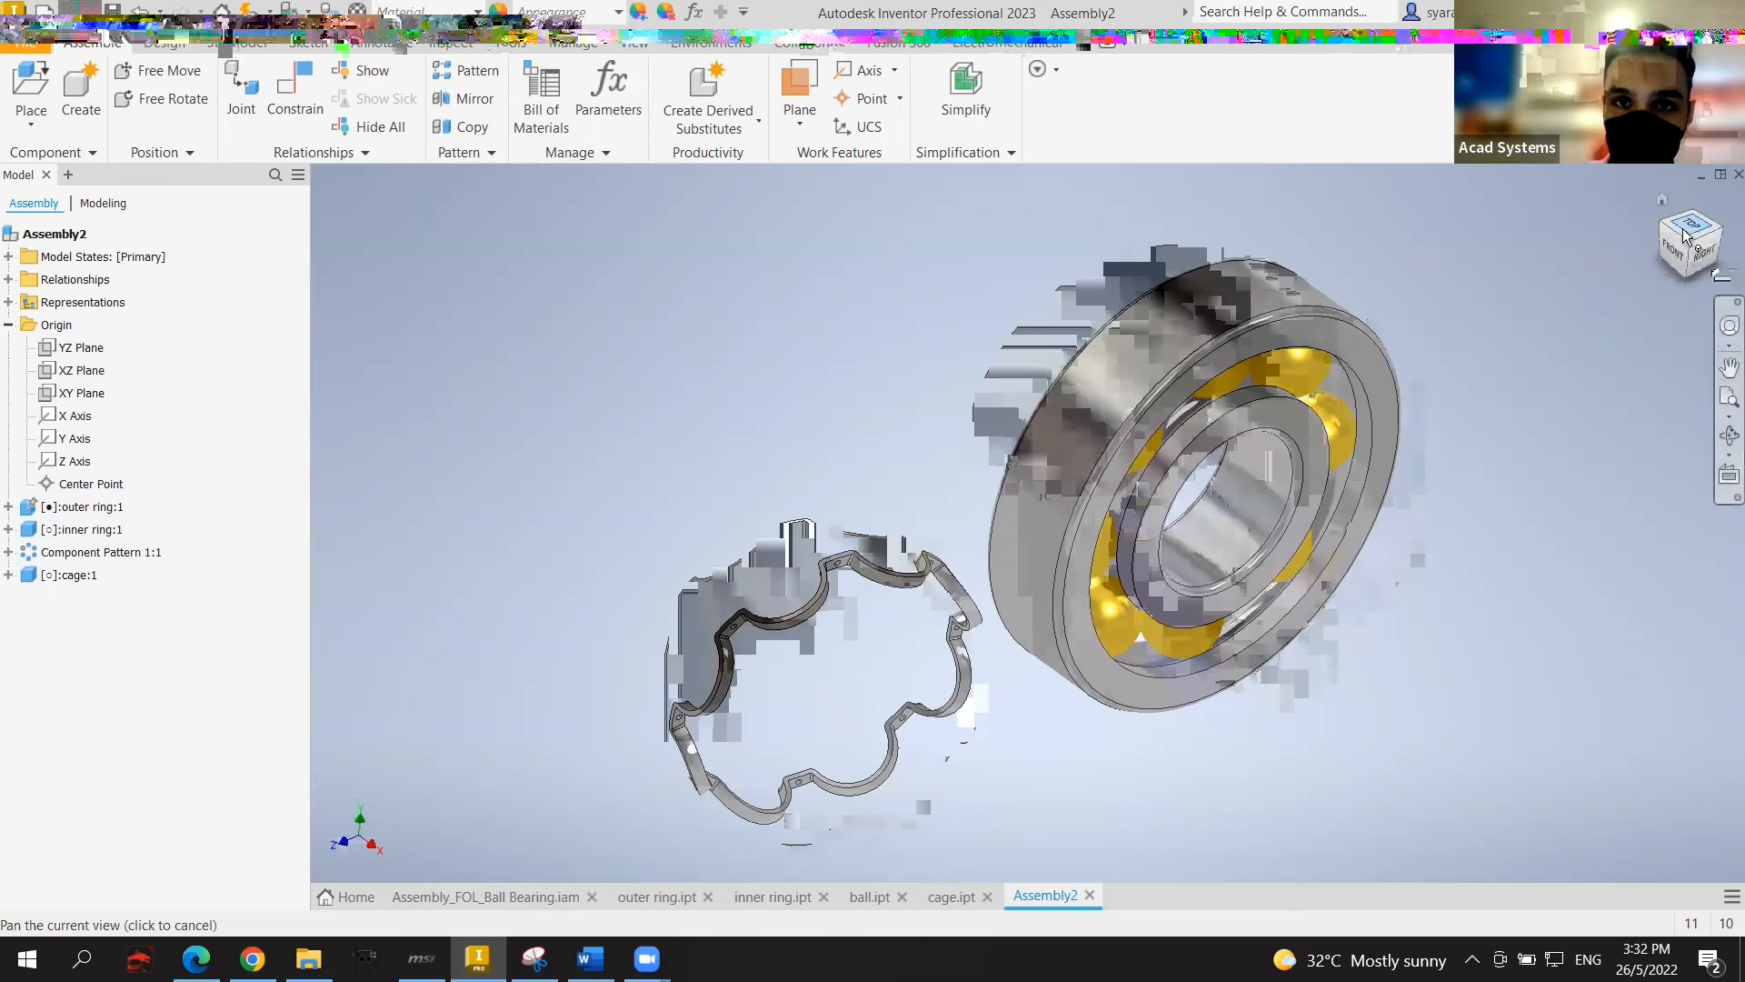
pyautogui.moveTo(689, 755); pyautogui.dragTo(545, 637, button='middle')
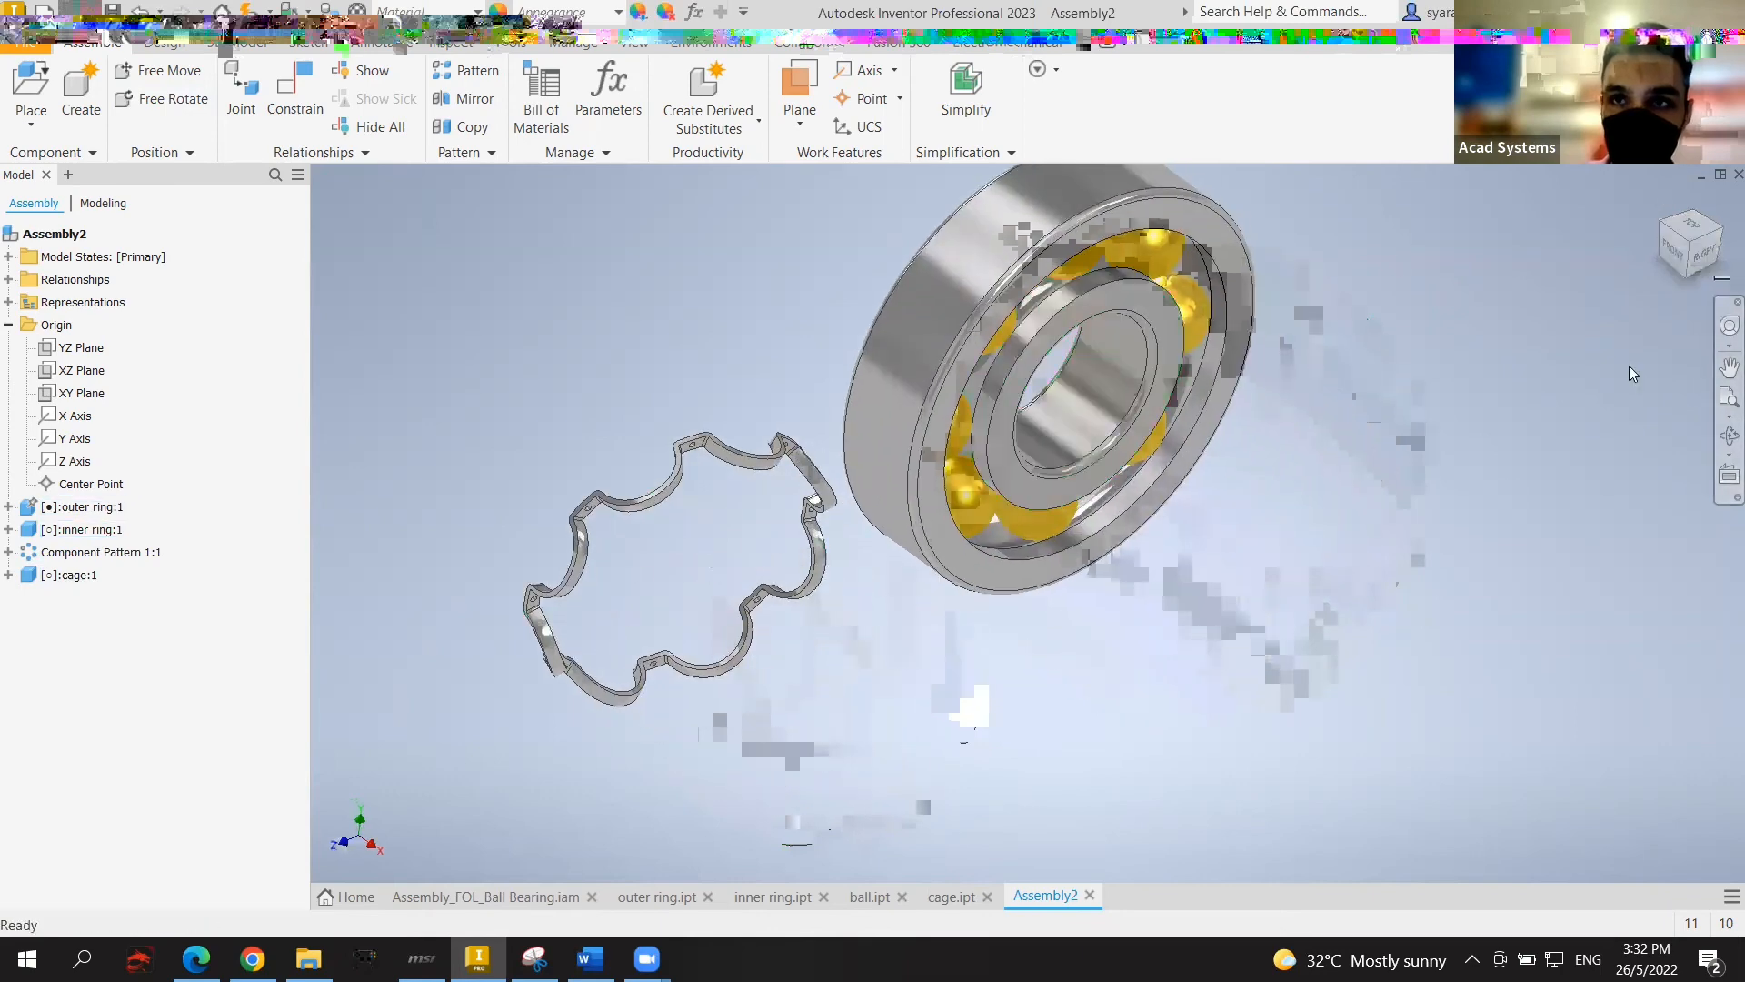
pyautogui.click(1675, 248)
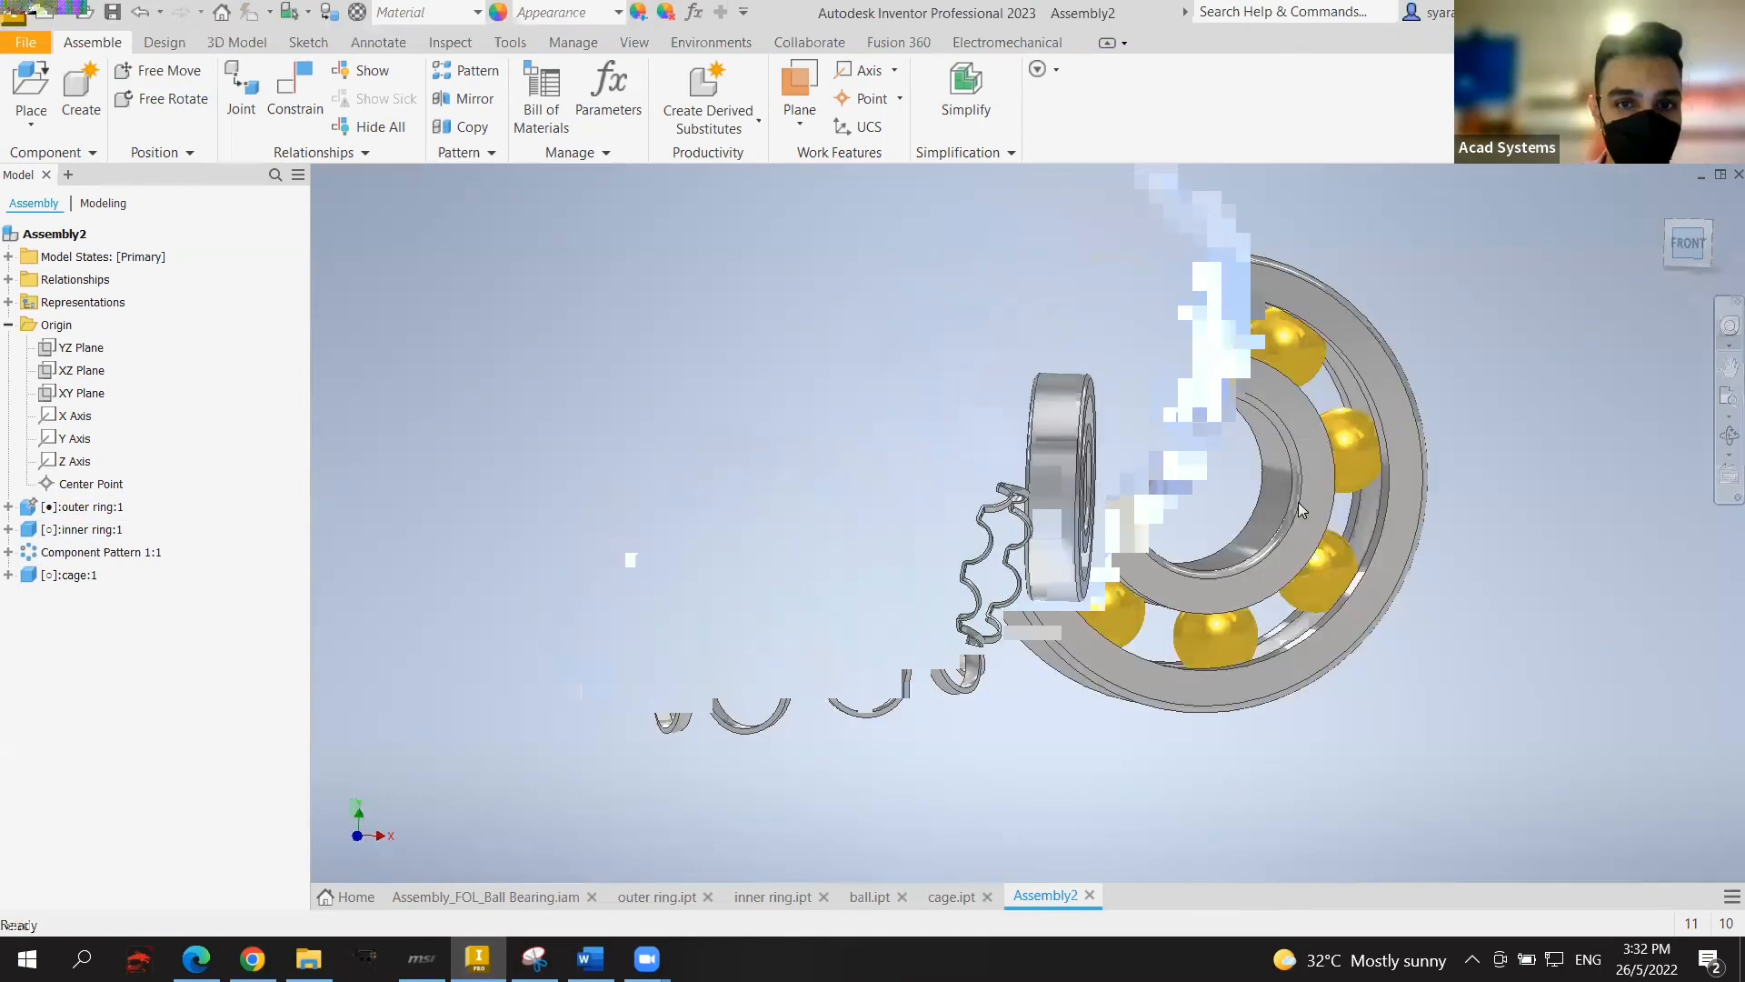
pyautogui.moveTo(1000, 546); pyautogui.dragTo(1218, 496)
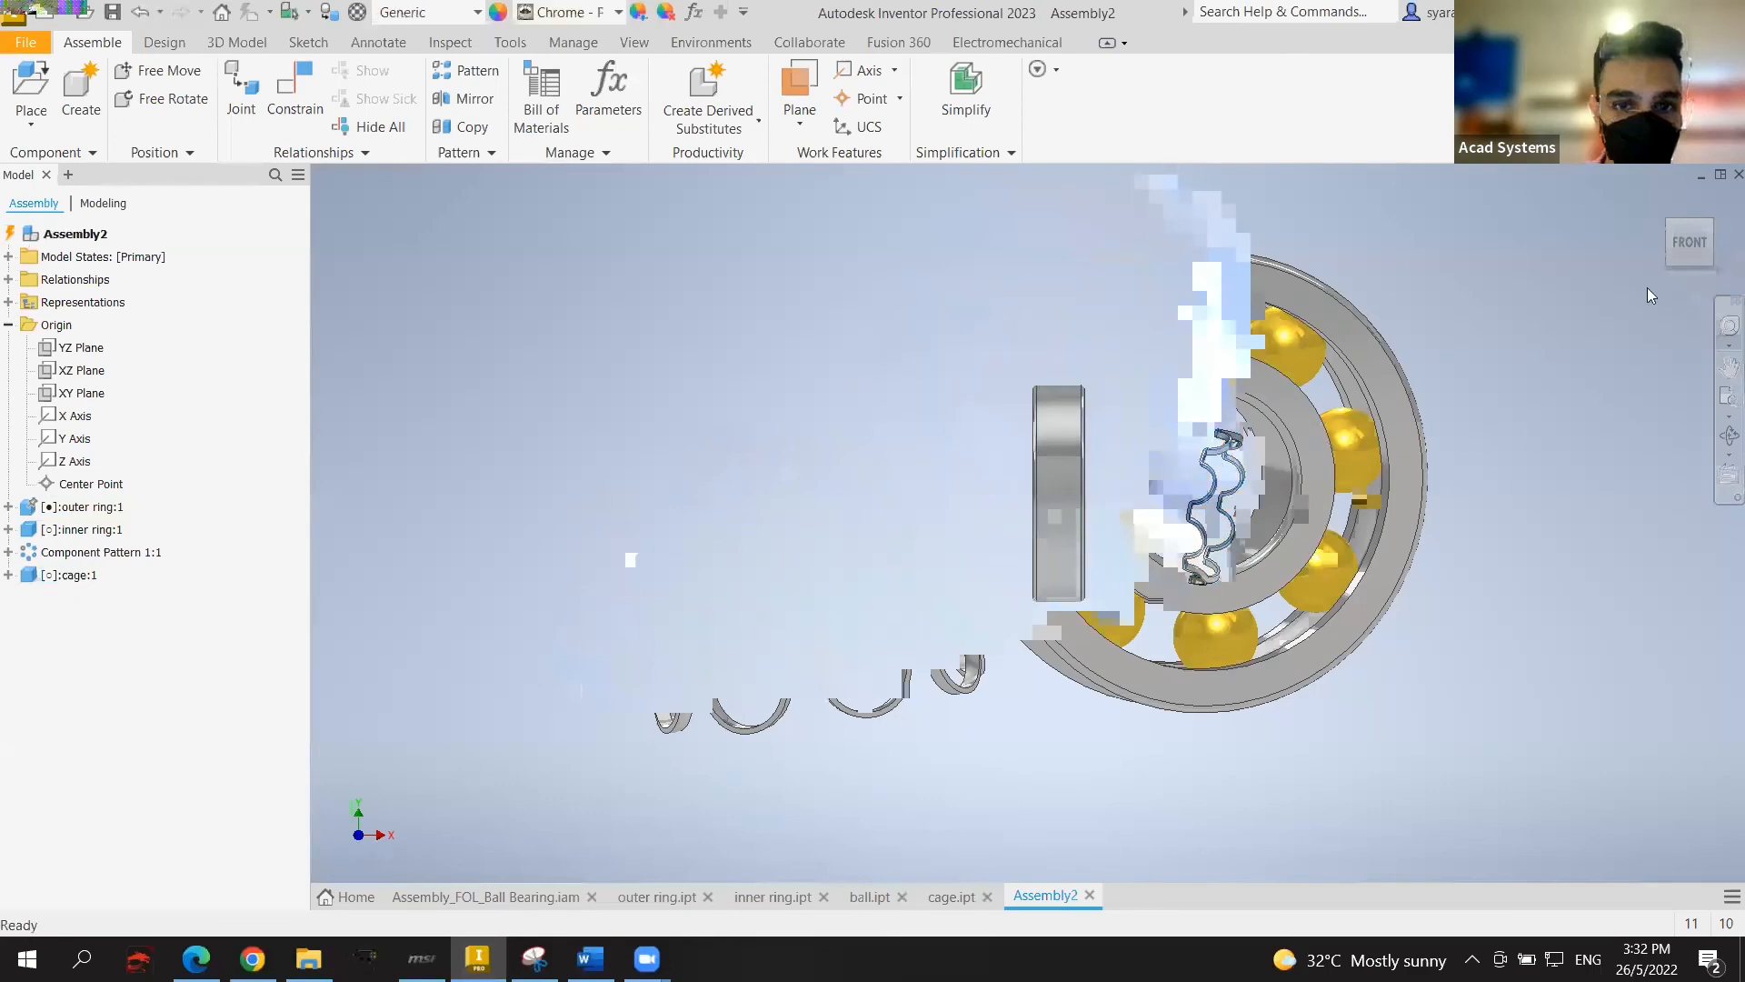
pyautogui.keyDown('shift'); pyautogui.moveTo(1651, 295); pyautogui.dragTo(1386, 447, button='middle'); pyautogui.keyUp('shift')
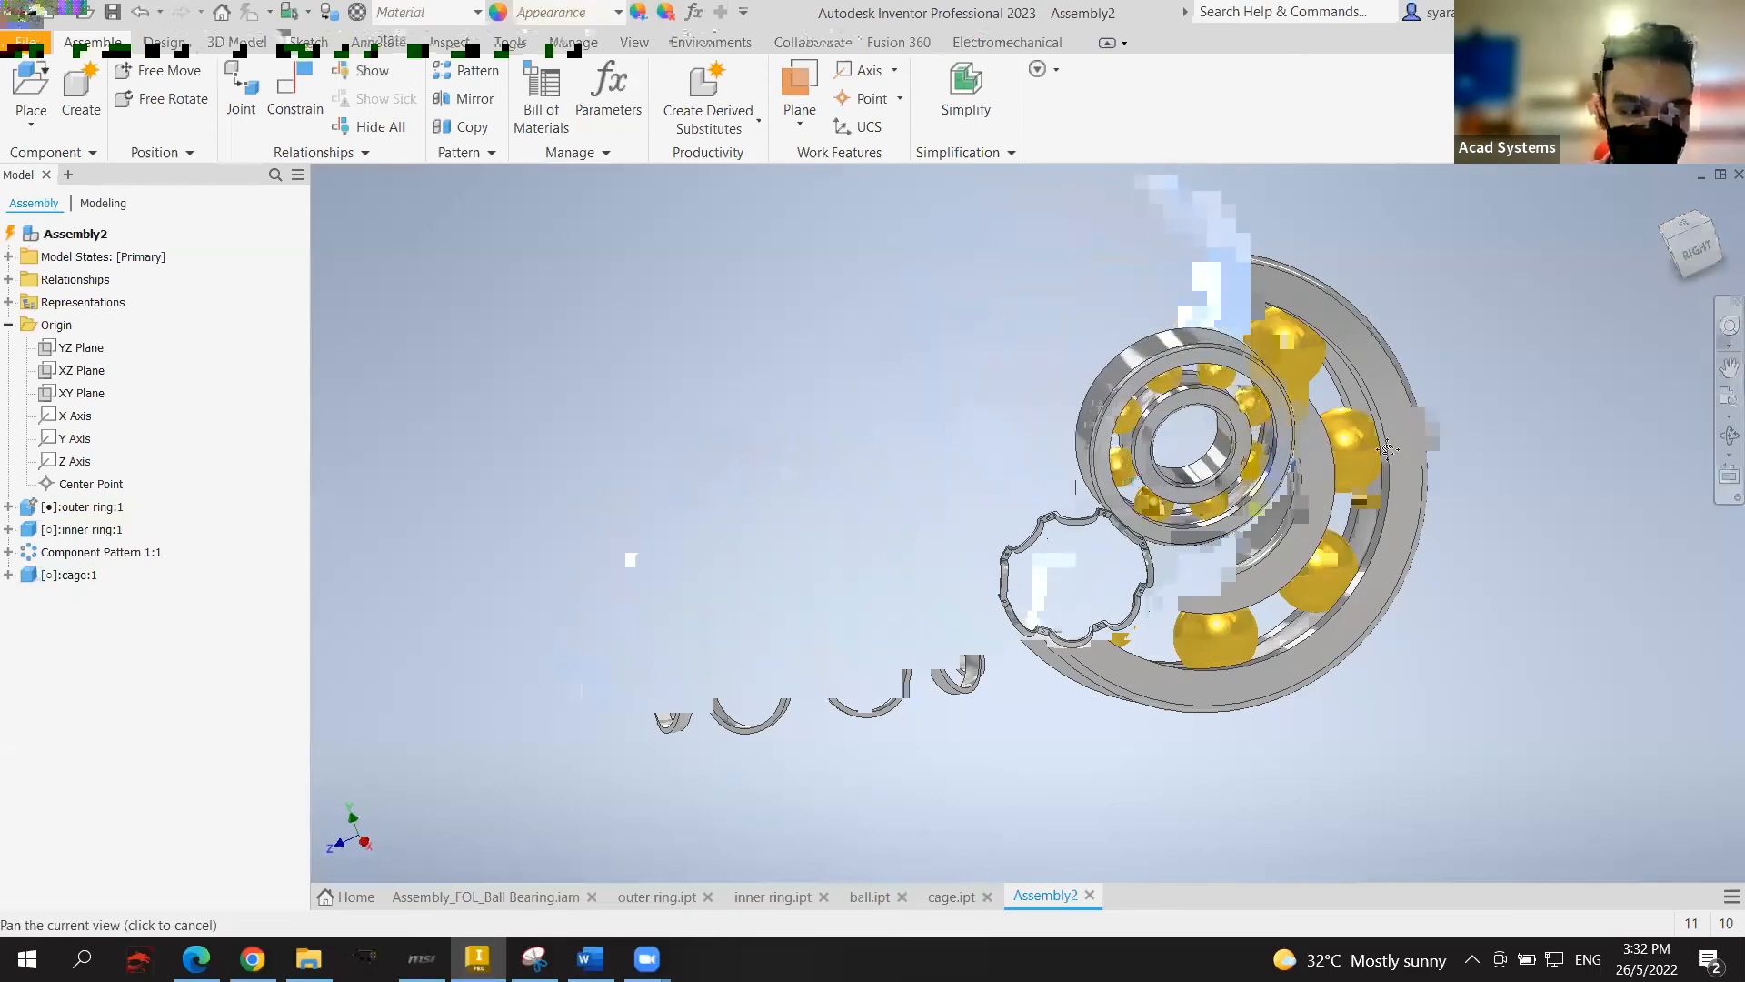
pyautogui.scroll(5, 1346, 464)
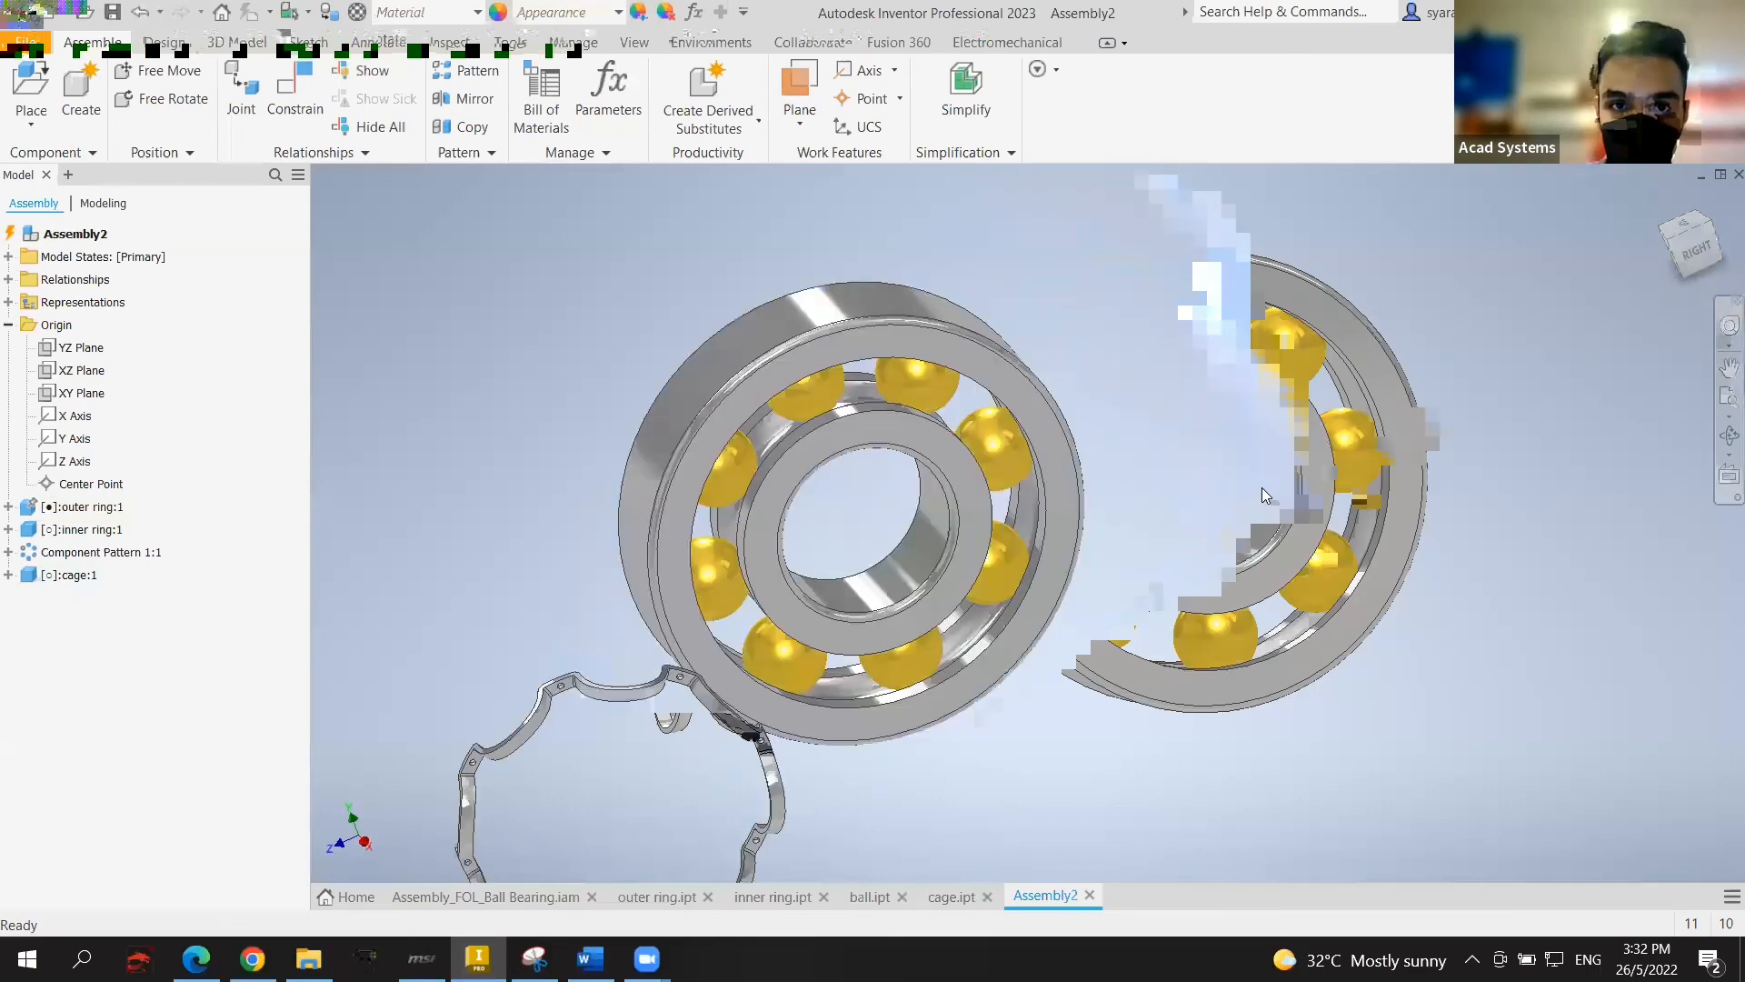
pyautogui.moveTo(1262, 495); pyautogui.dragTo(1319, 414, button='middle')
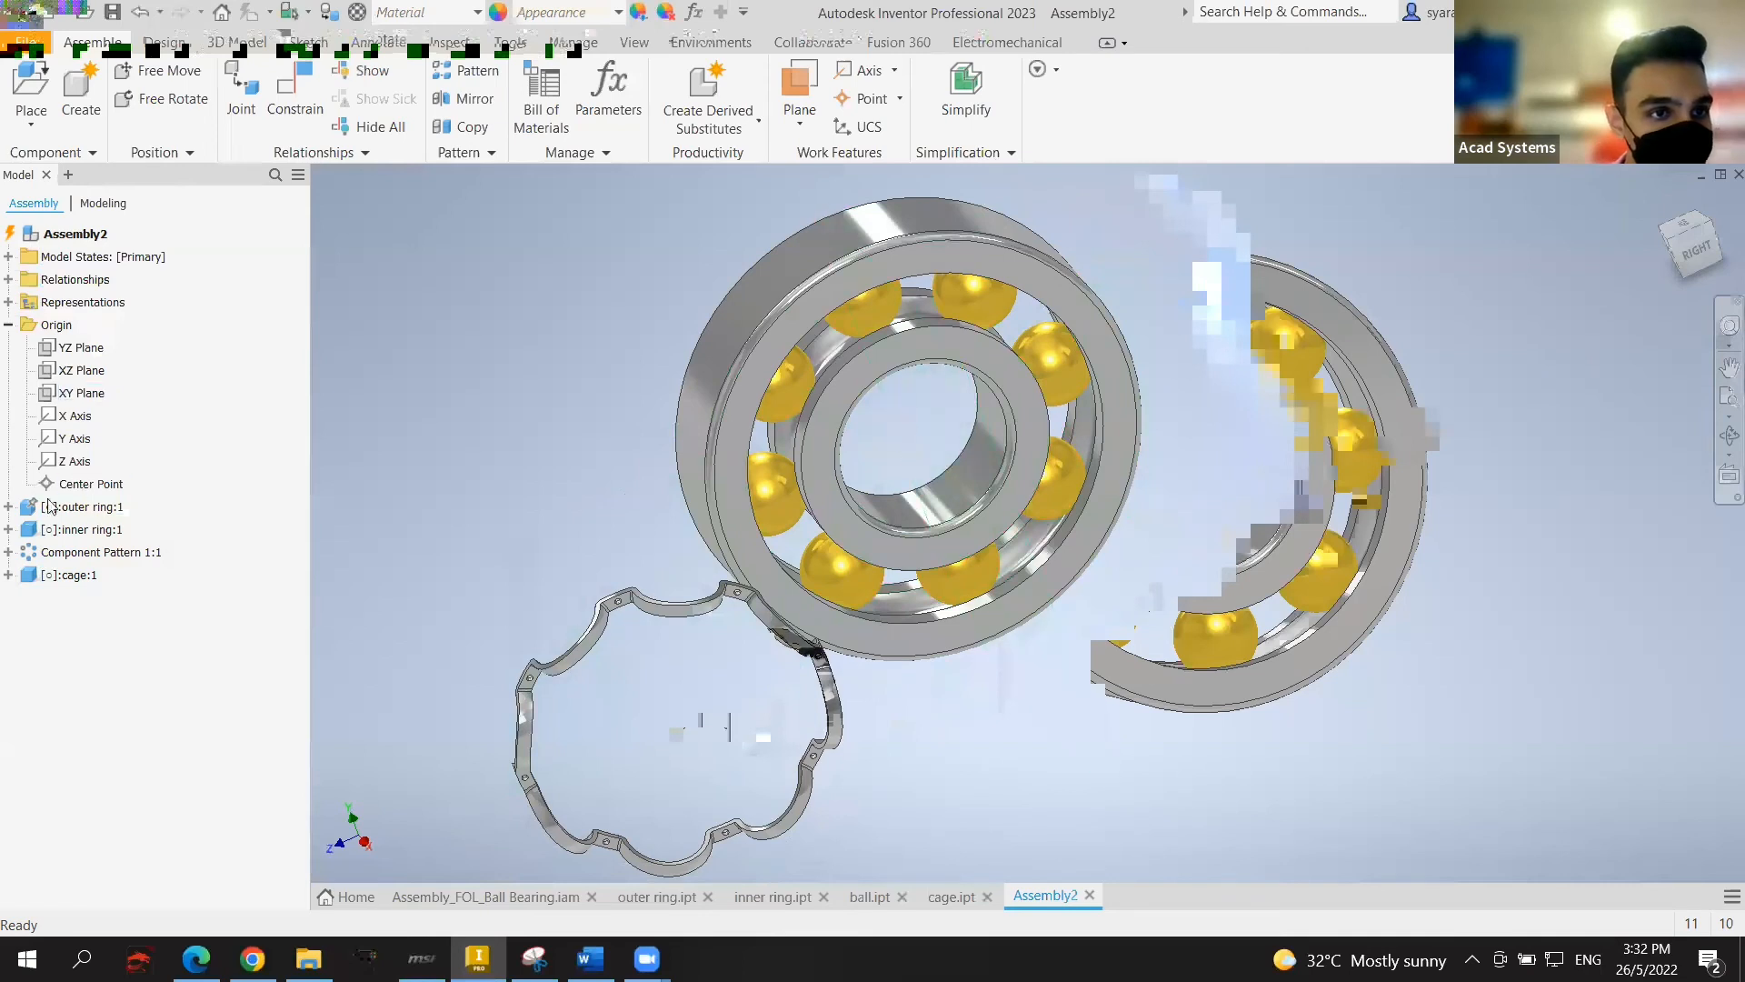
# Step: Select the outer ring's XY Plane and begin a Mate constraint
pyautogui.click(8, 508)
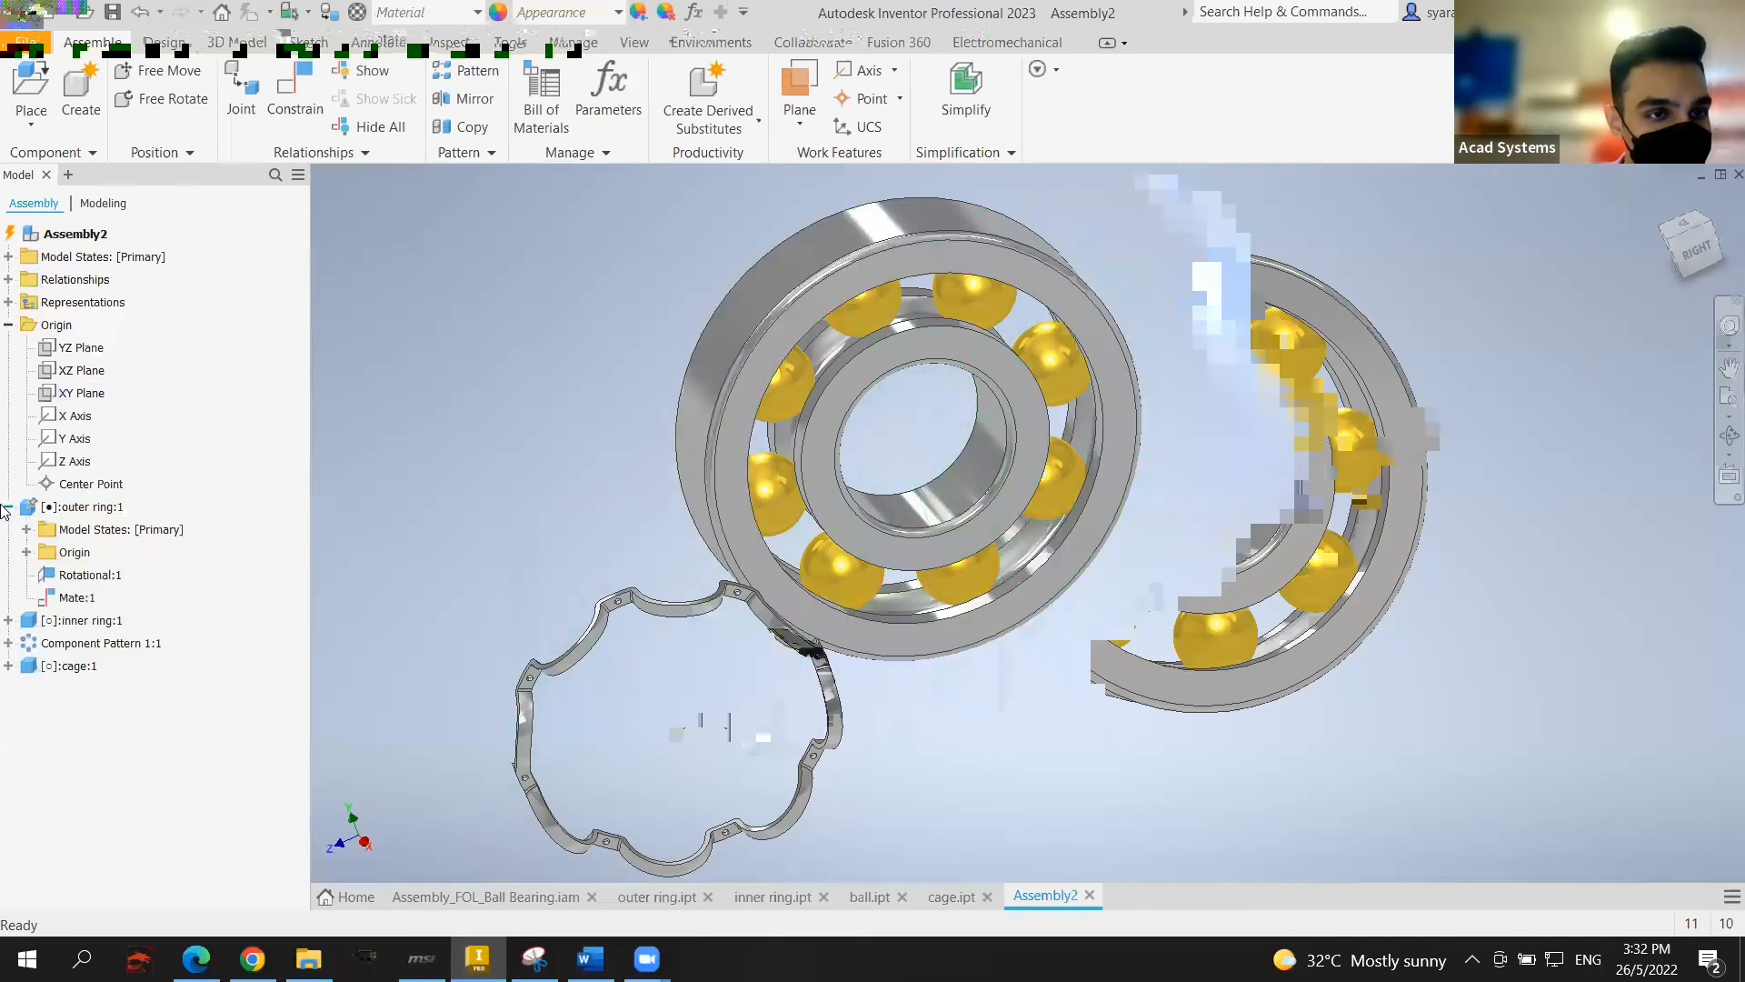
pyautogui.click(26, 552)
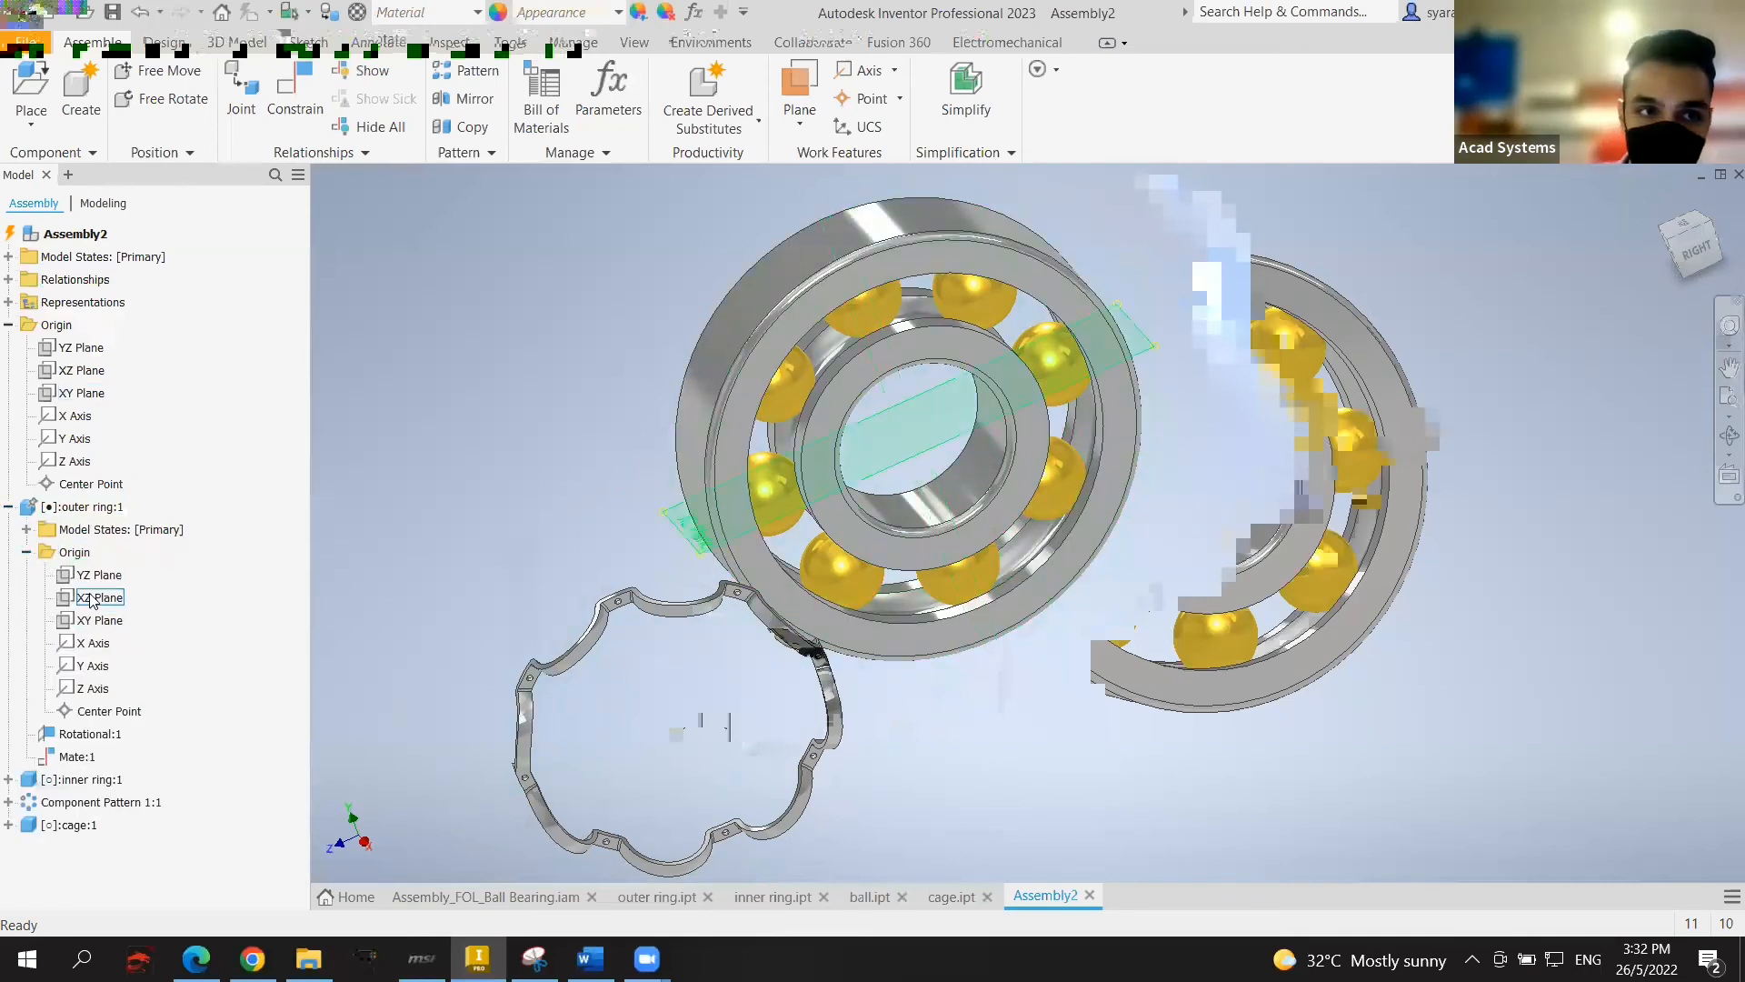
pyautogui.click(102, 624)
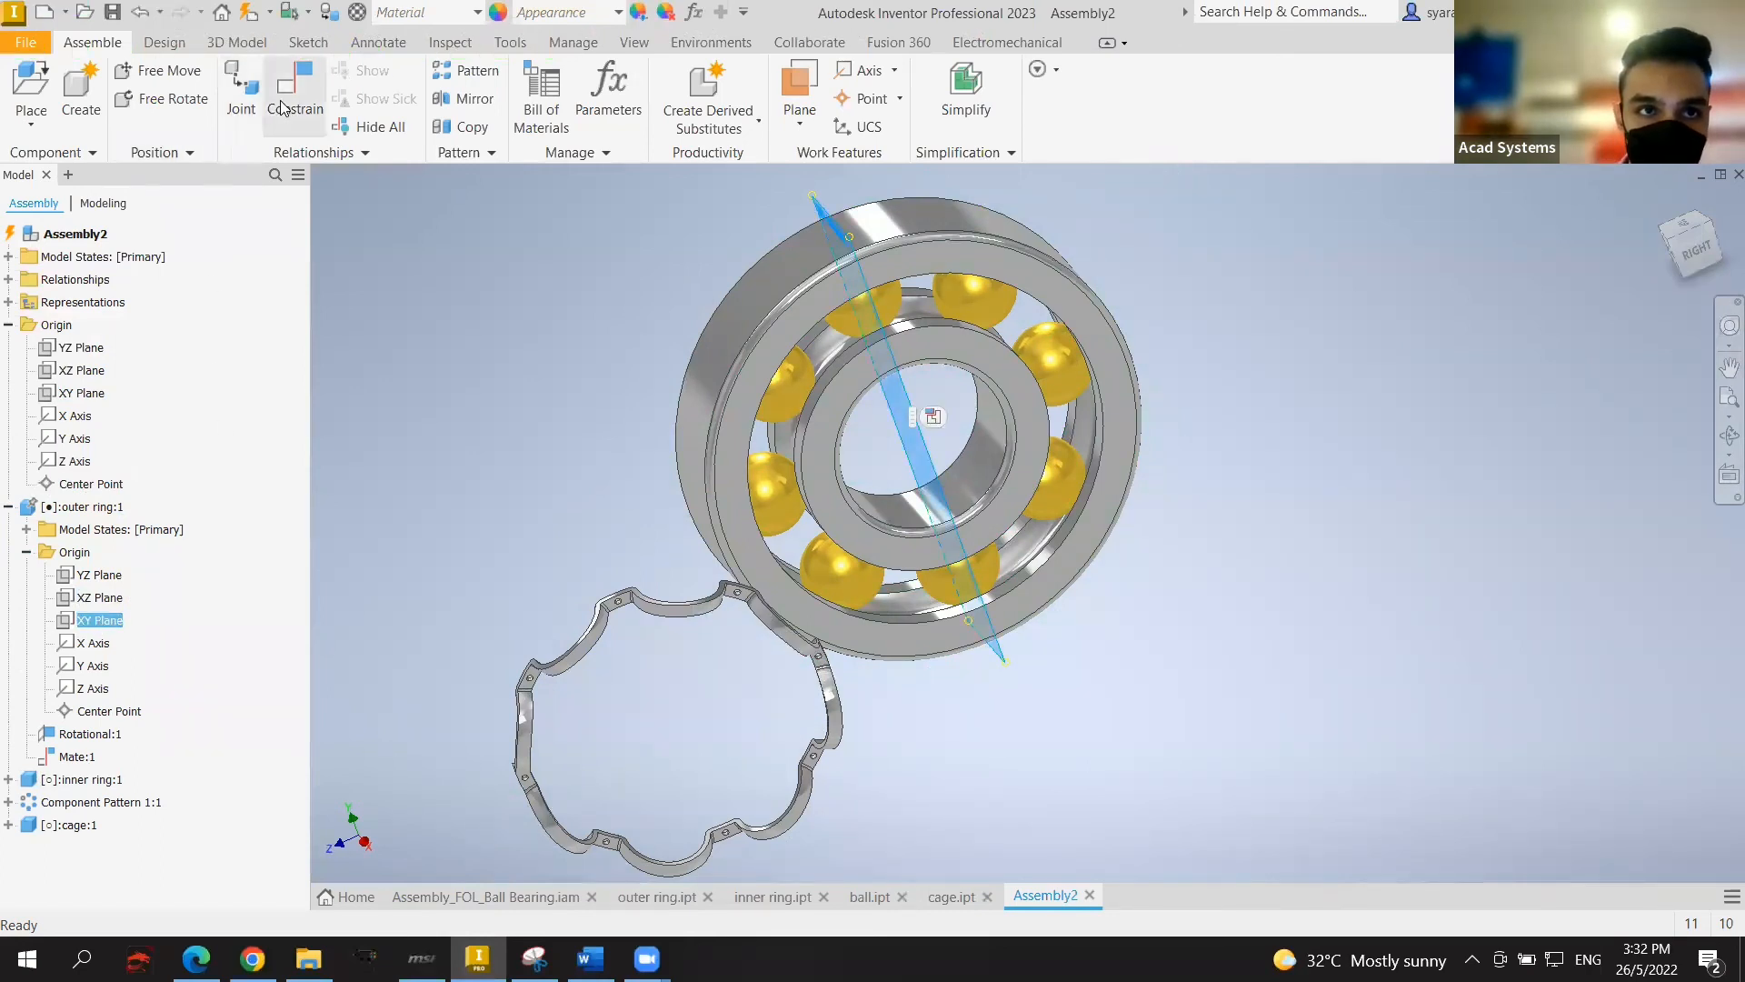
pyautogui.click(291, 93)
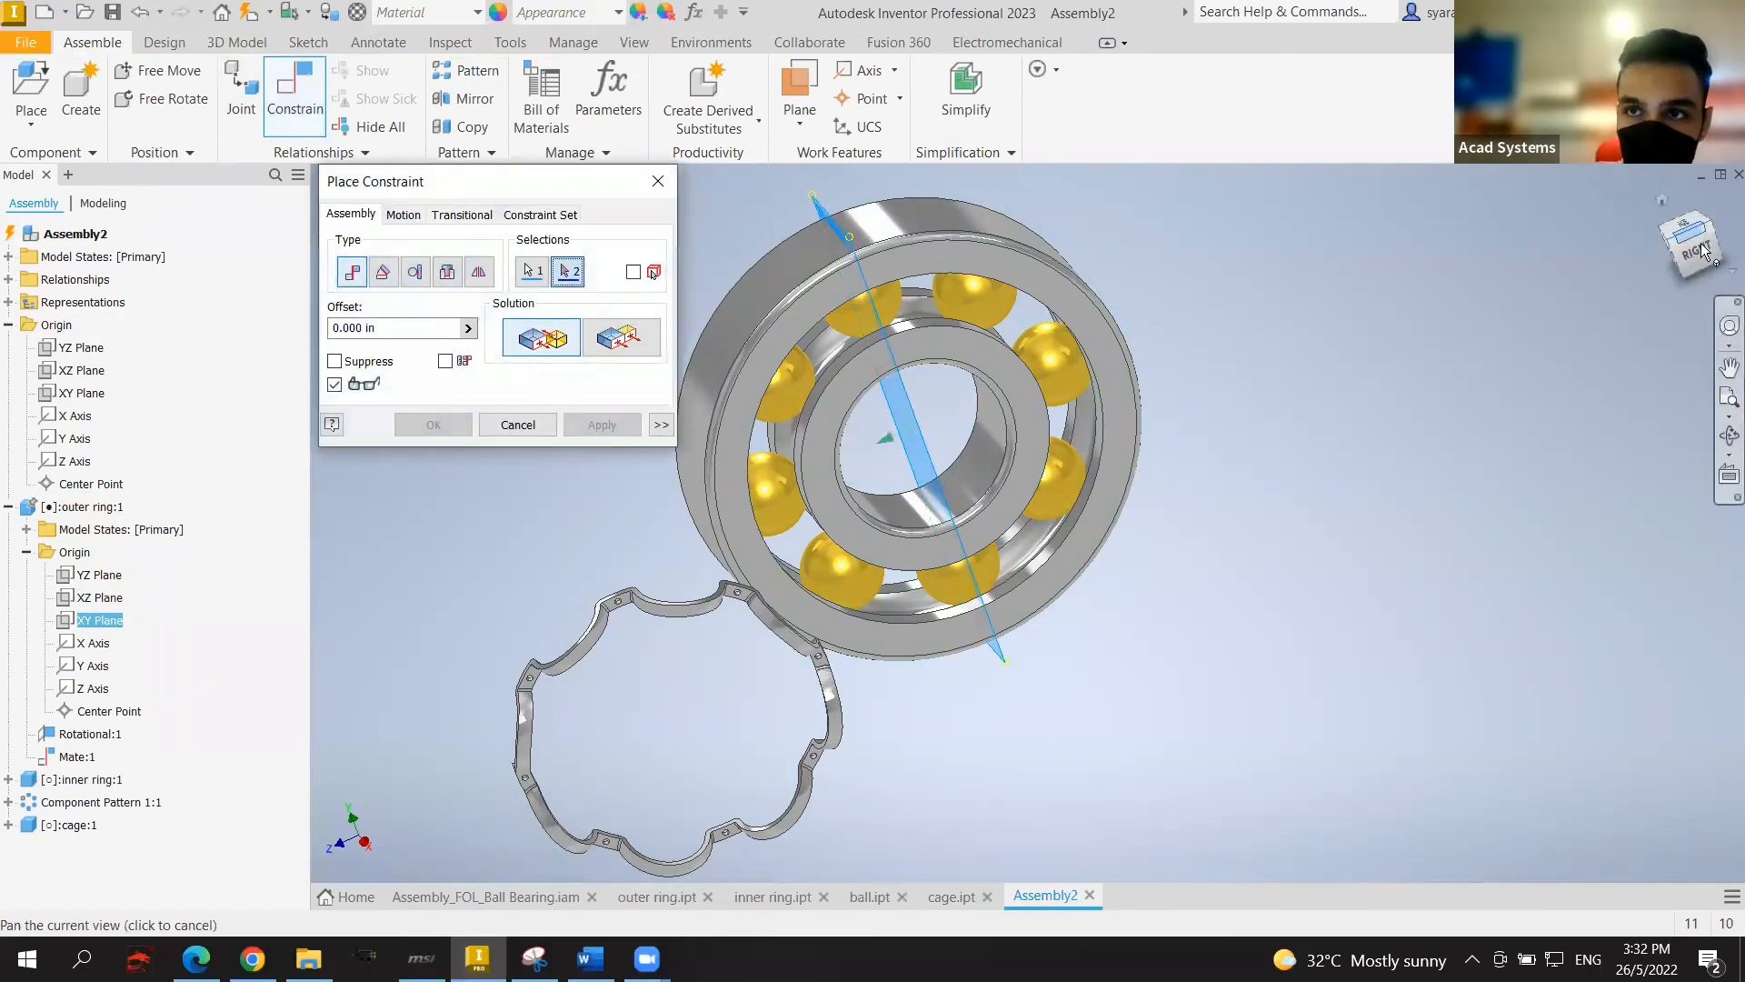
pyautogui.click(1680, 252)
pyautogui.scroll(-3, 1305, 569)
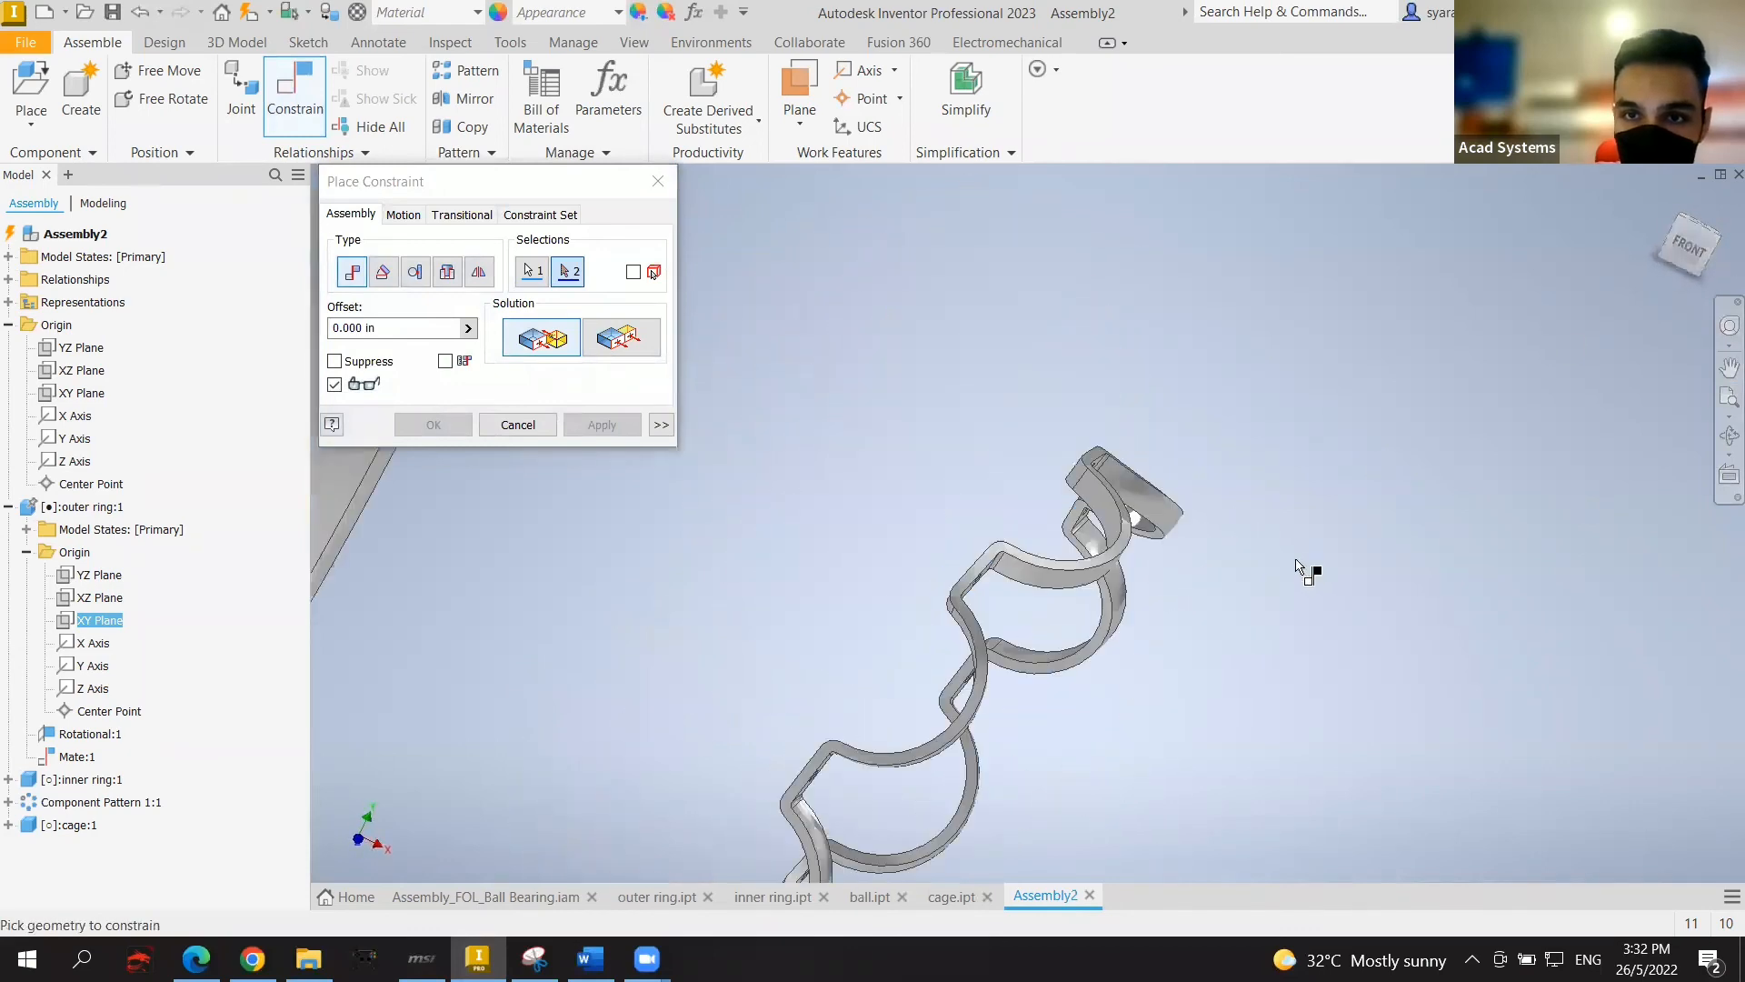
pyautogui.moveTo(1685, 240); pyautogui.dragTo(1684, 238)
pyautogui.moveTo(1482, 550); pyautogui.dragTo(1336, 437, button='middle')
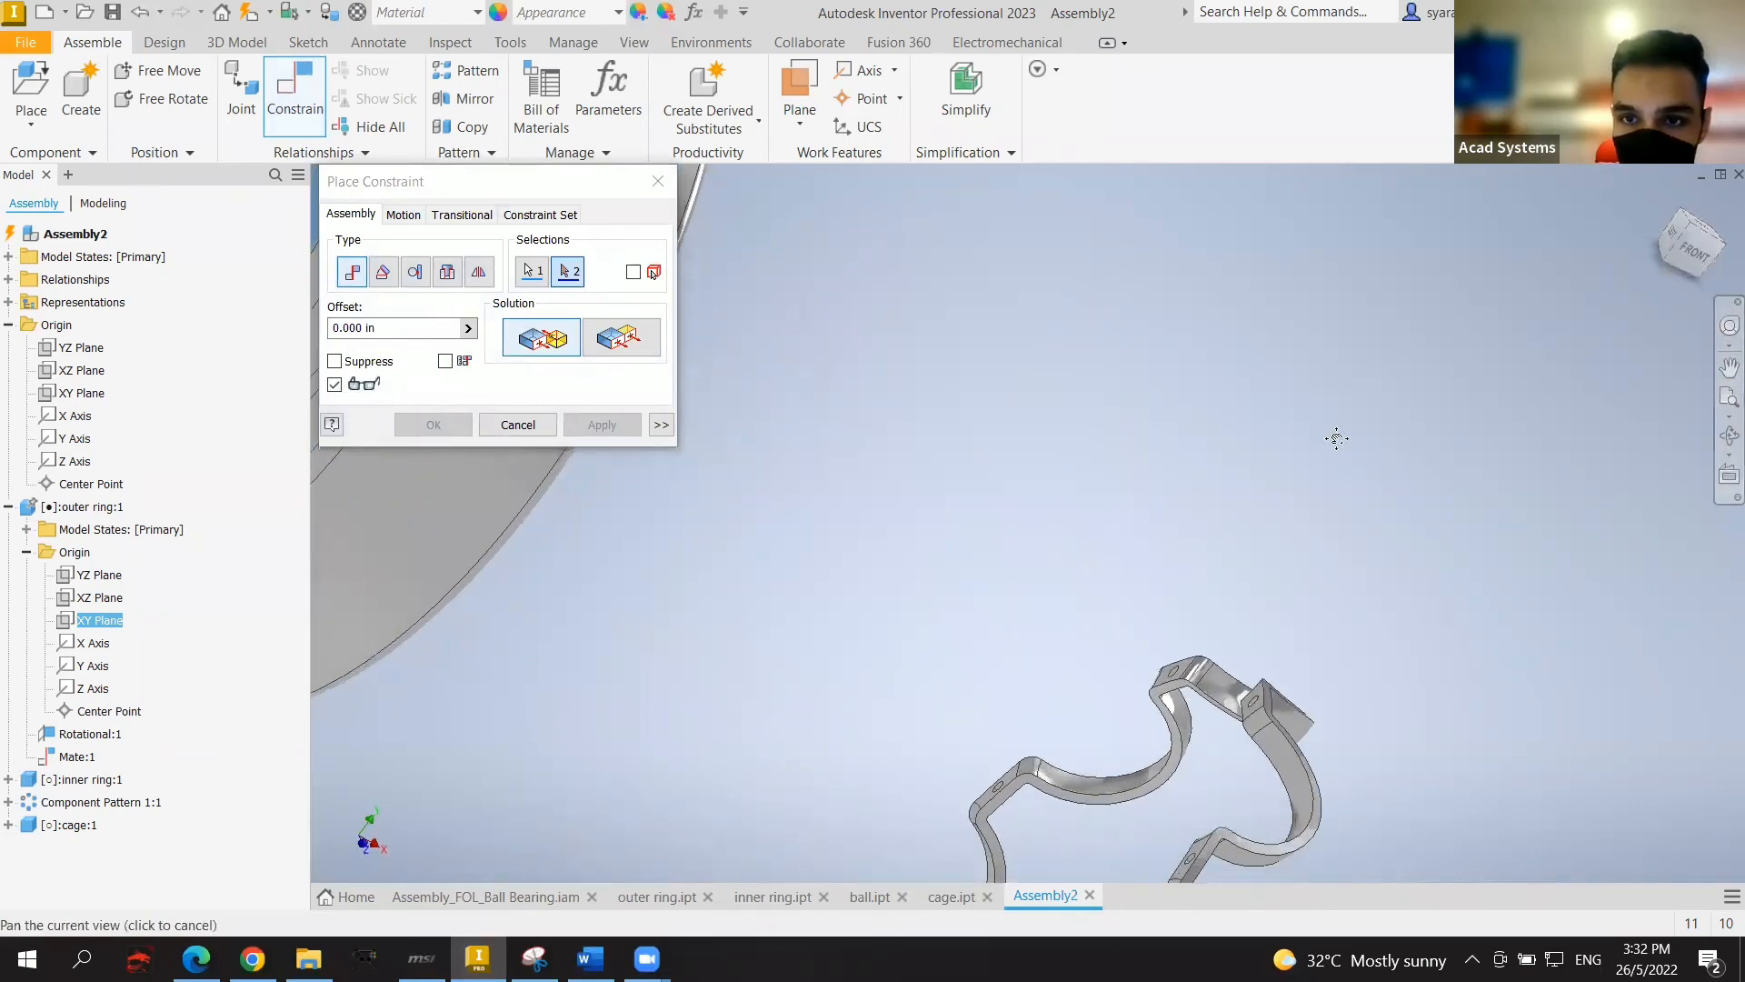
# Step: Mate a cage point to the outer ring's XY Plane, creating Mate:3
pyautogui.click(1125, 602)
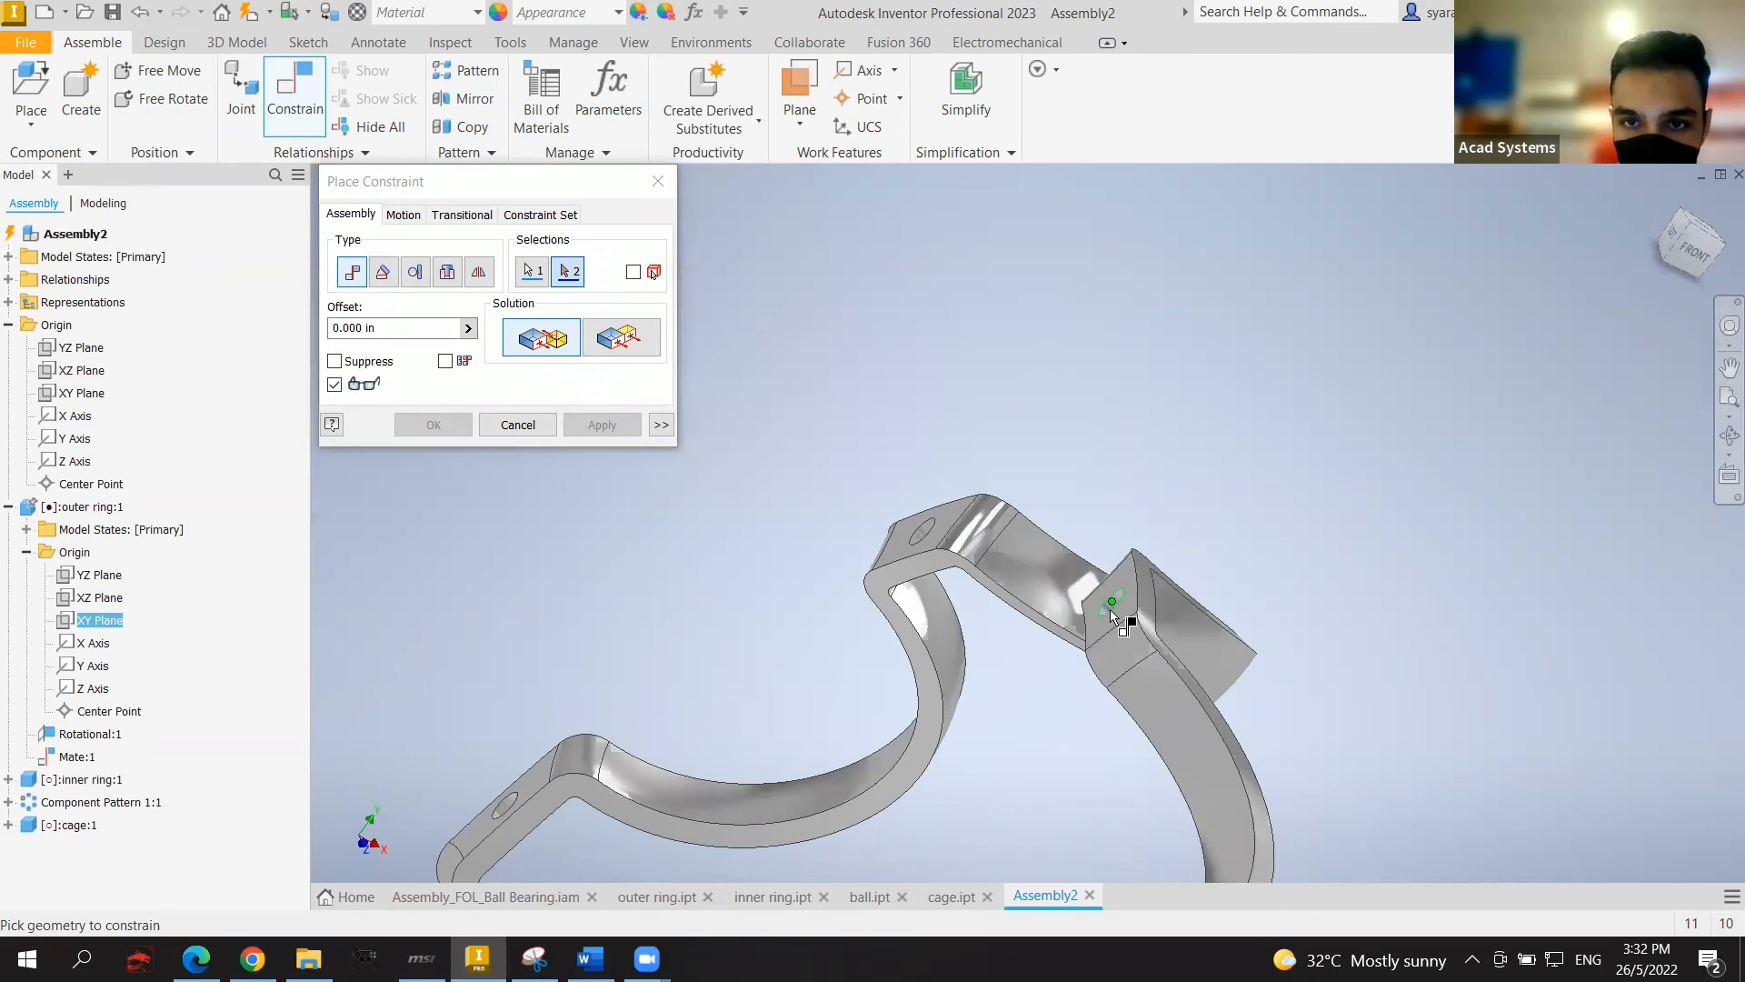
pyautogui.moveTo(1684, 246); pyautogui.dragTo(1658, 258)
pyautogui.click(1676, 261)
pyautogui.keyDown('shift'); pyautogui.moveTo(546, 537); pyautogui.dragTo(434, 543, button='middle'); pyautogui.keyUp('shift')
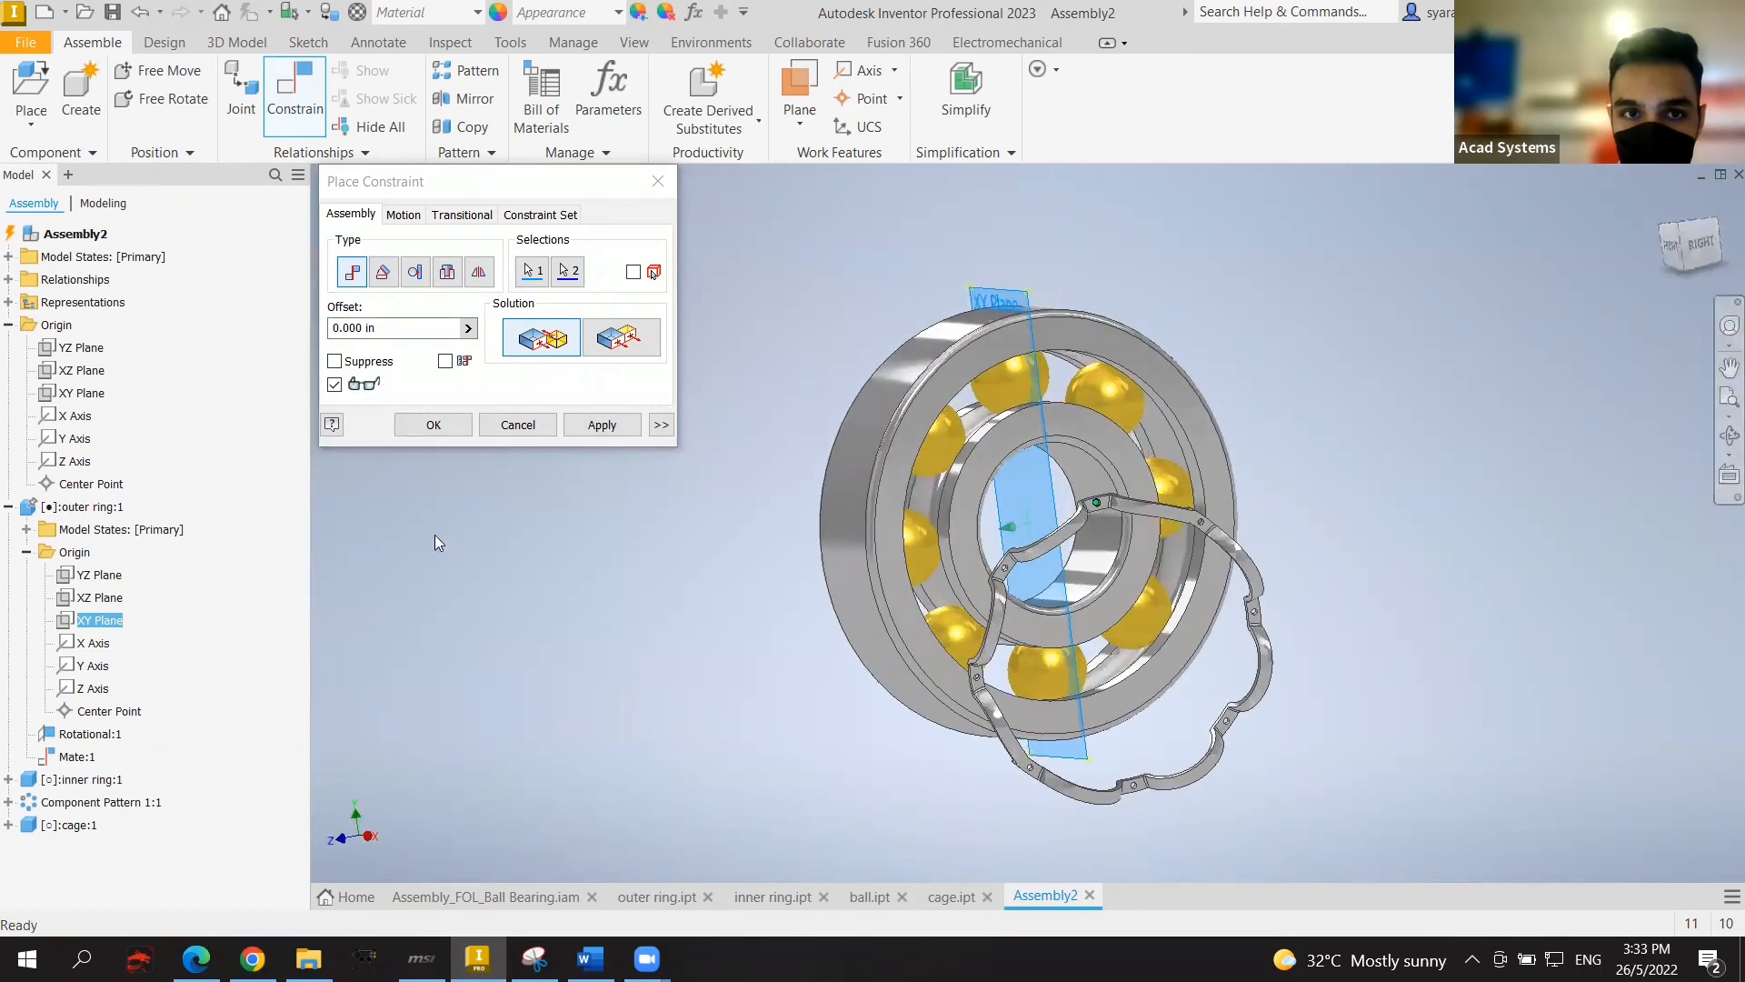
pyautogui.click(601, 424)
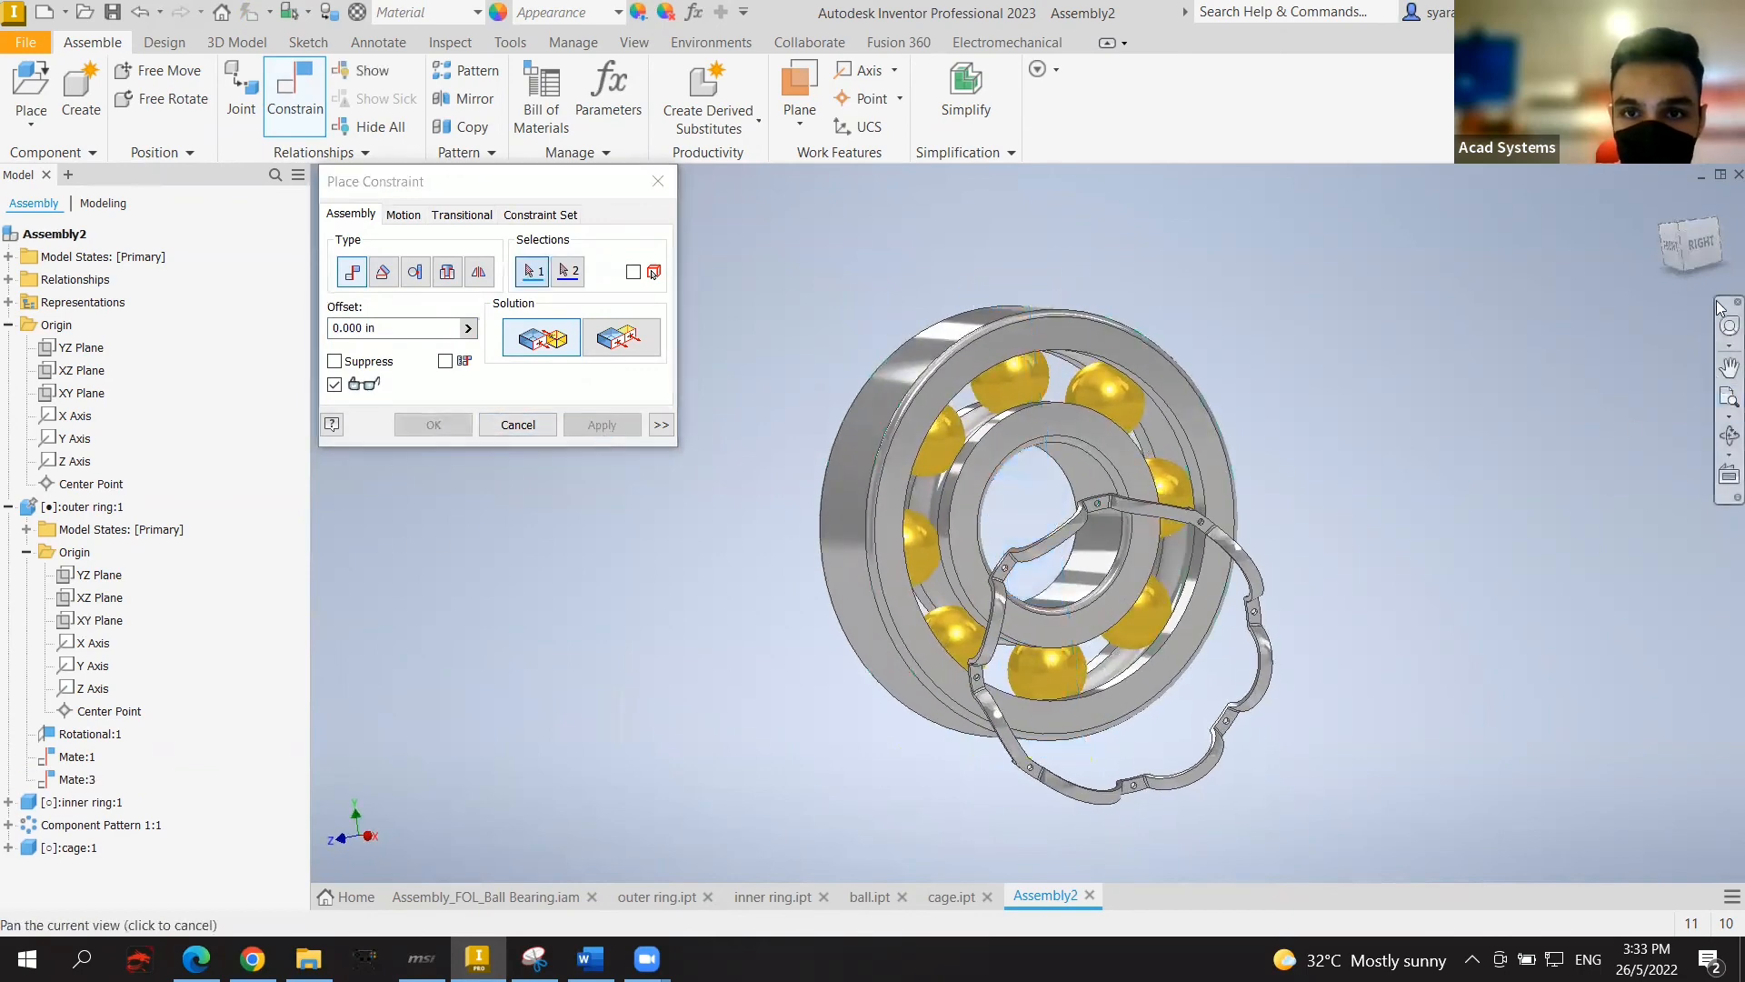
# Step: Collapse the outer ring and expand the inner ring's origin planes in the browser
pyautogui.keyDown('shift'); pyautogui.moveTo(1077, 579); pyautogui.dragTo(963, 583, button='middle'); pyautogui.keyUp('shift')
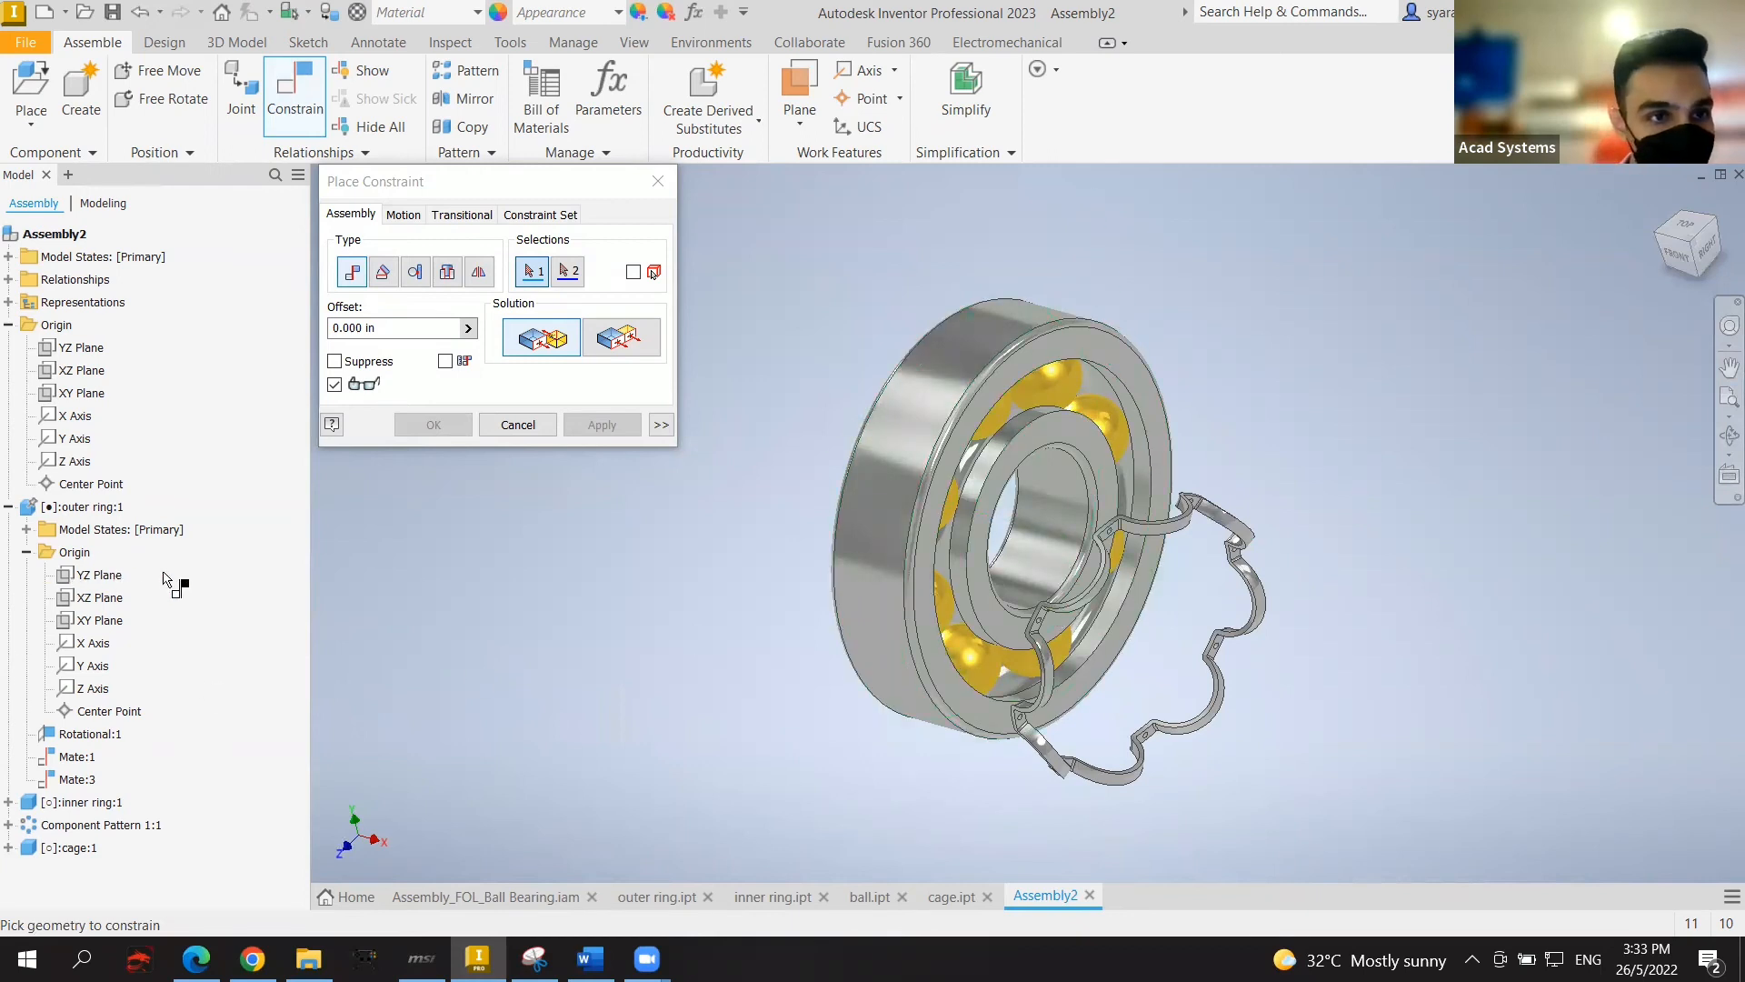
pyautogui.click(27, 529)
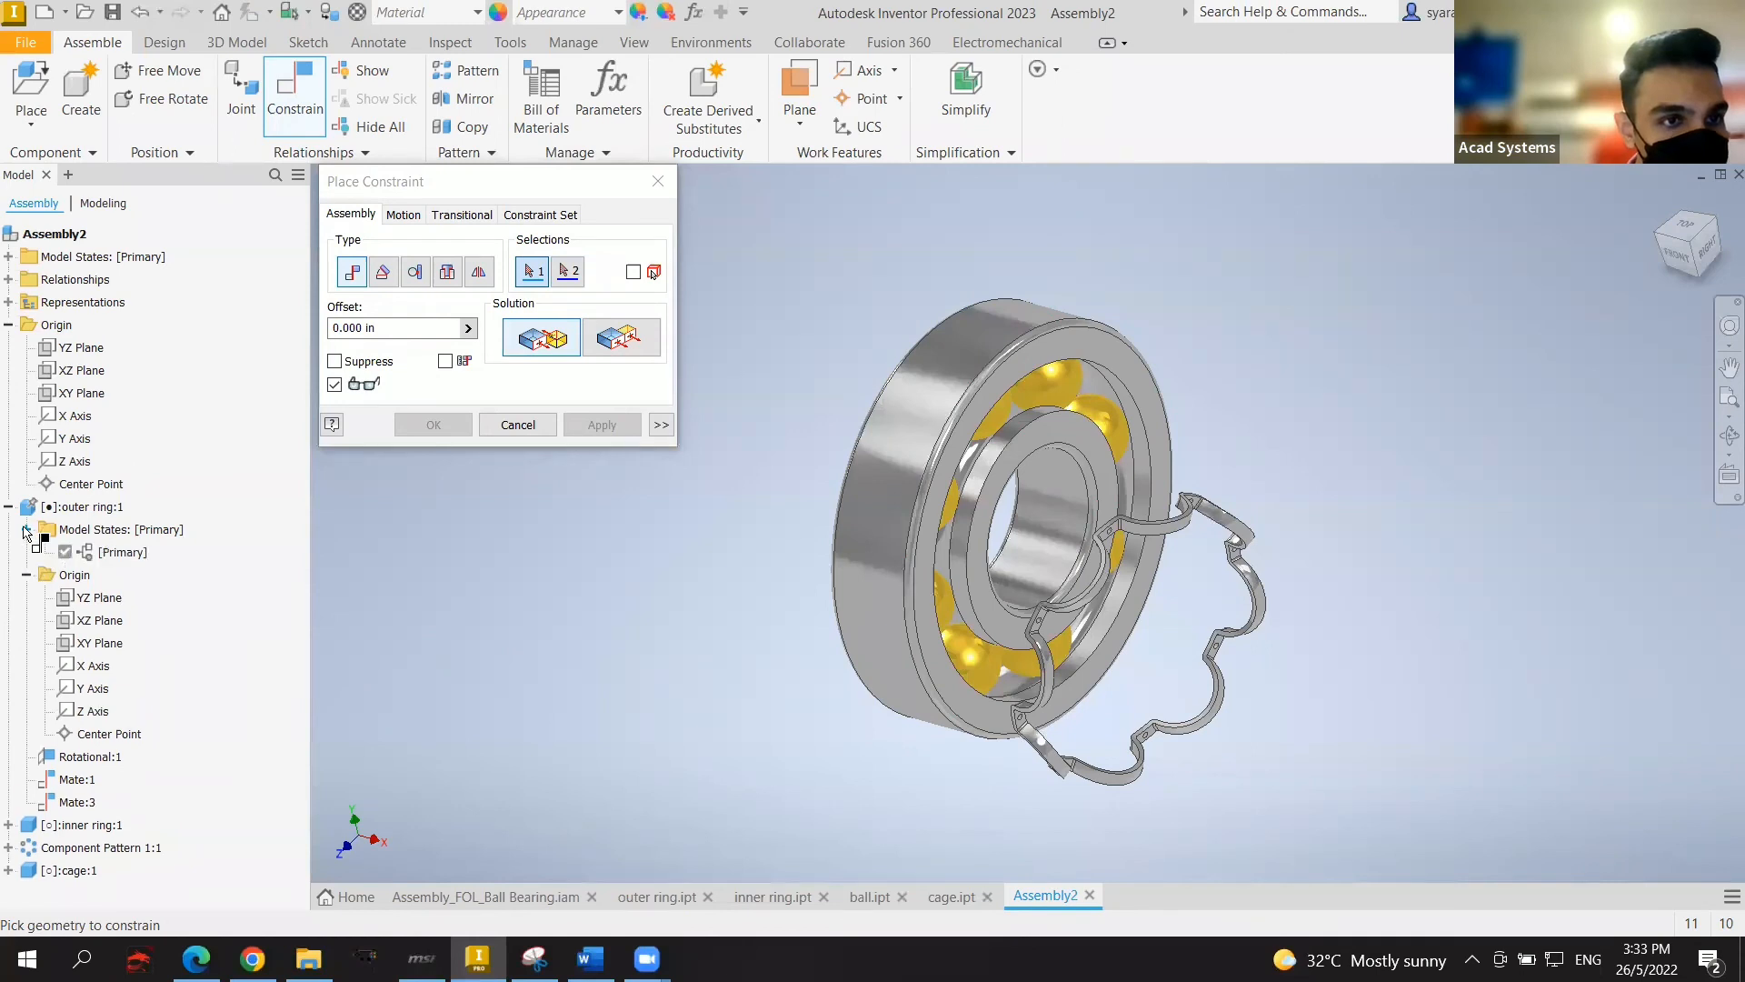
pyautogui.click(8, 507)
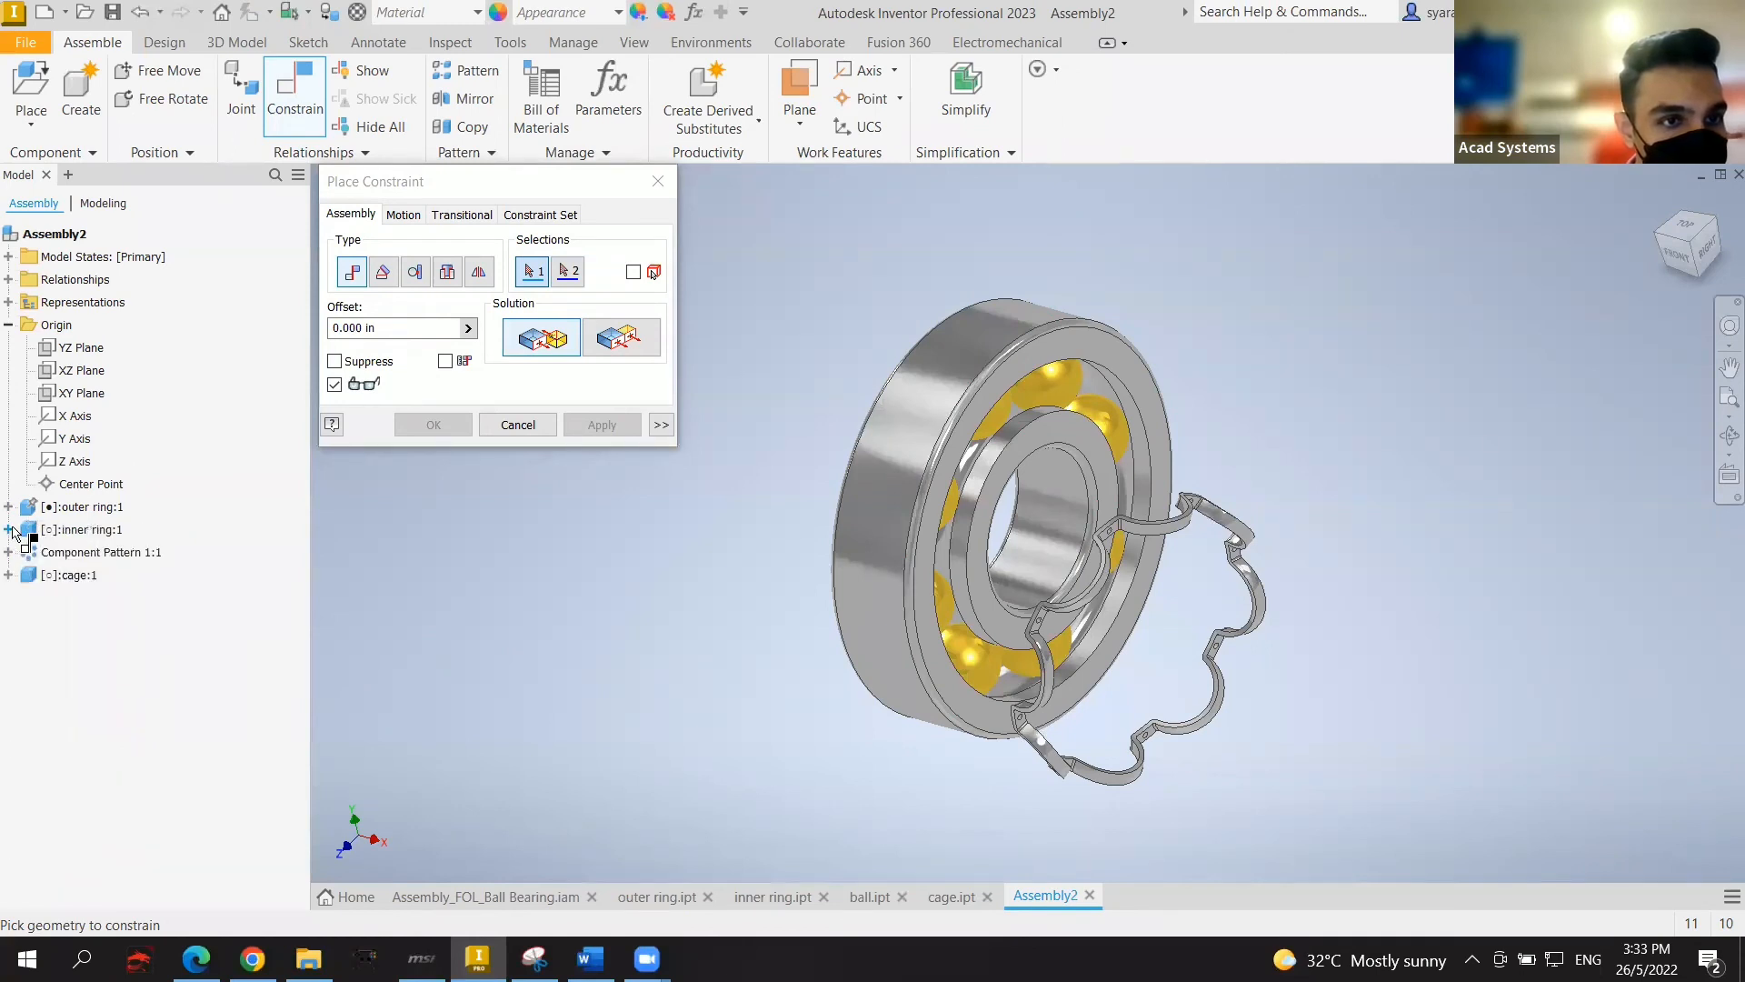
pyautogui.click(10, 530)
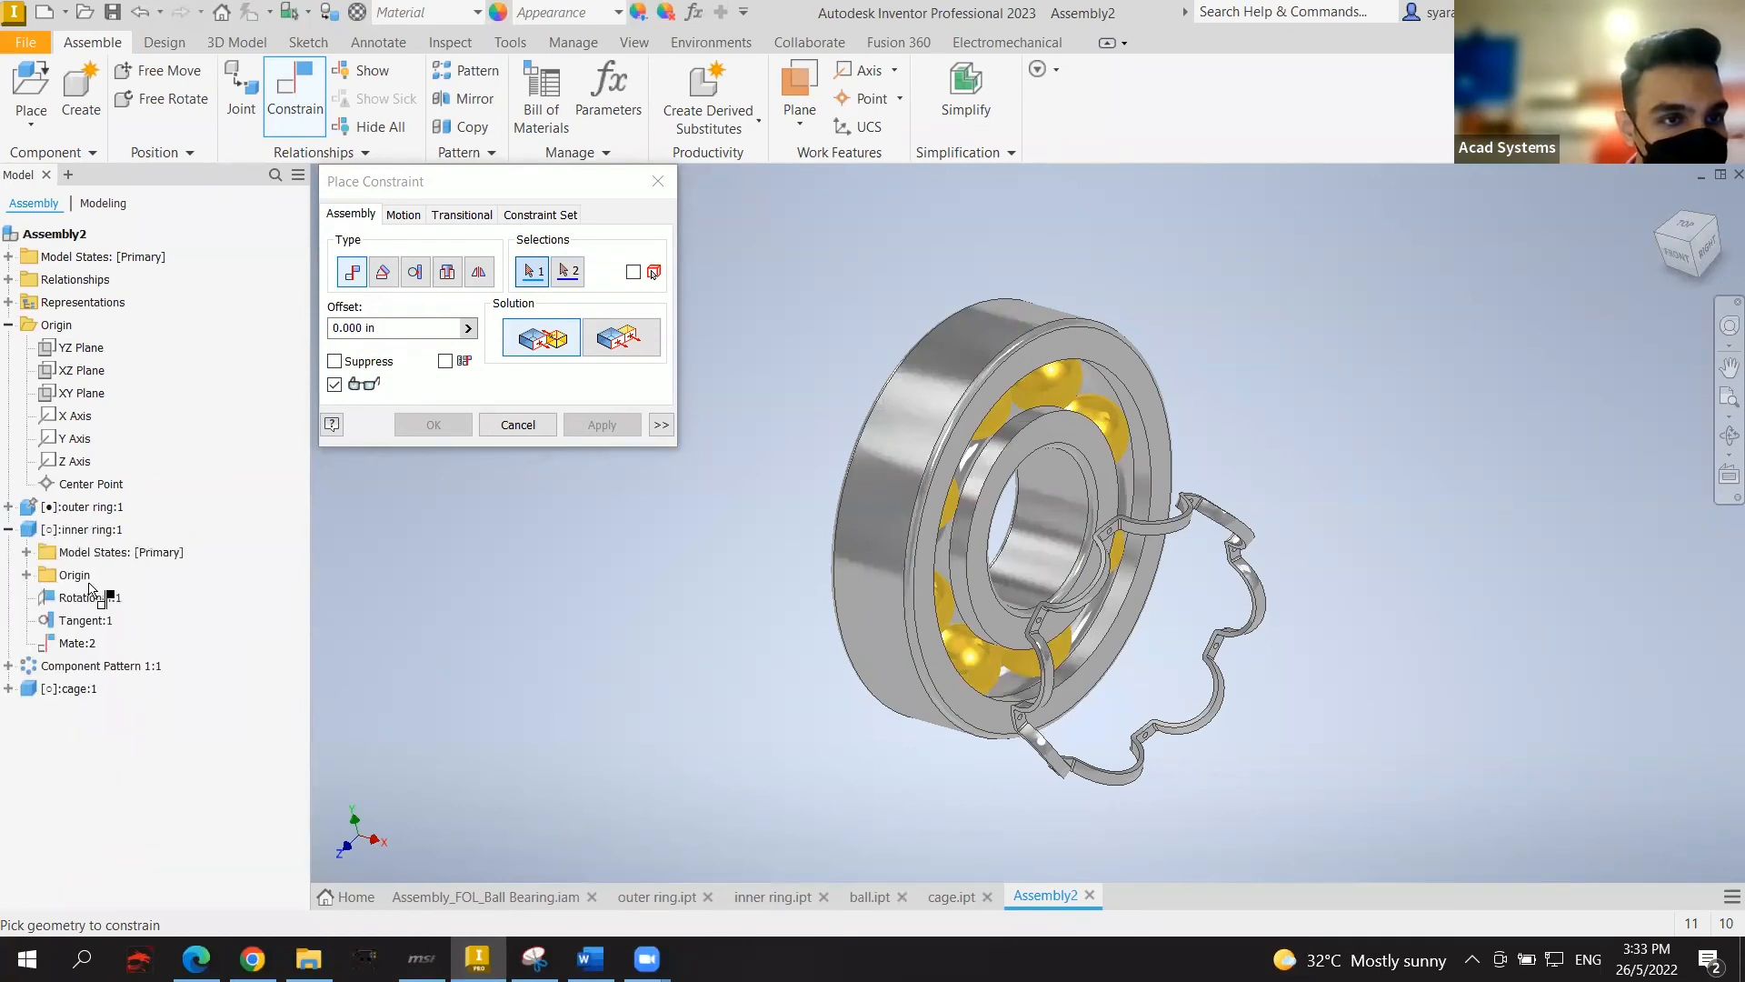
pyautogui.click(27, 574)
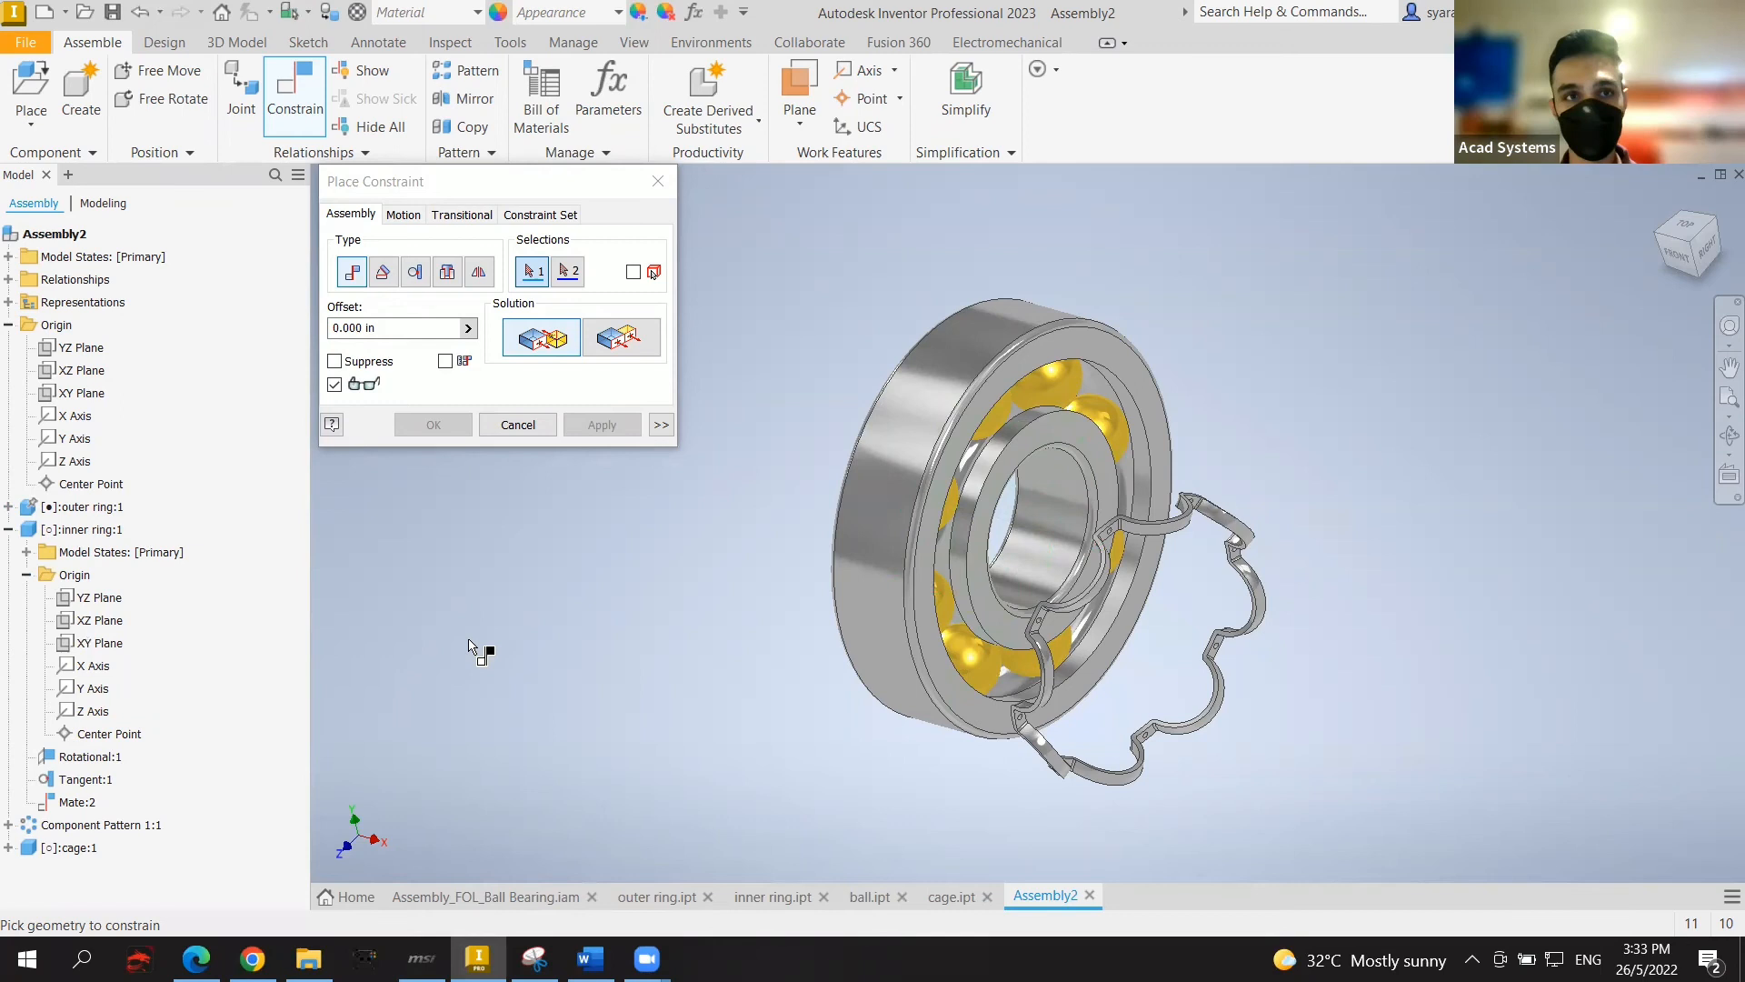
# Step: Mate the inner ring's X Axis to the cage's Y Axis, creating Mate:4
pyautogui.click(658, 181)
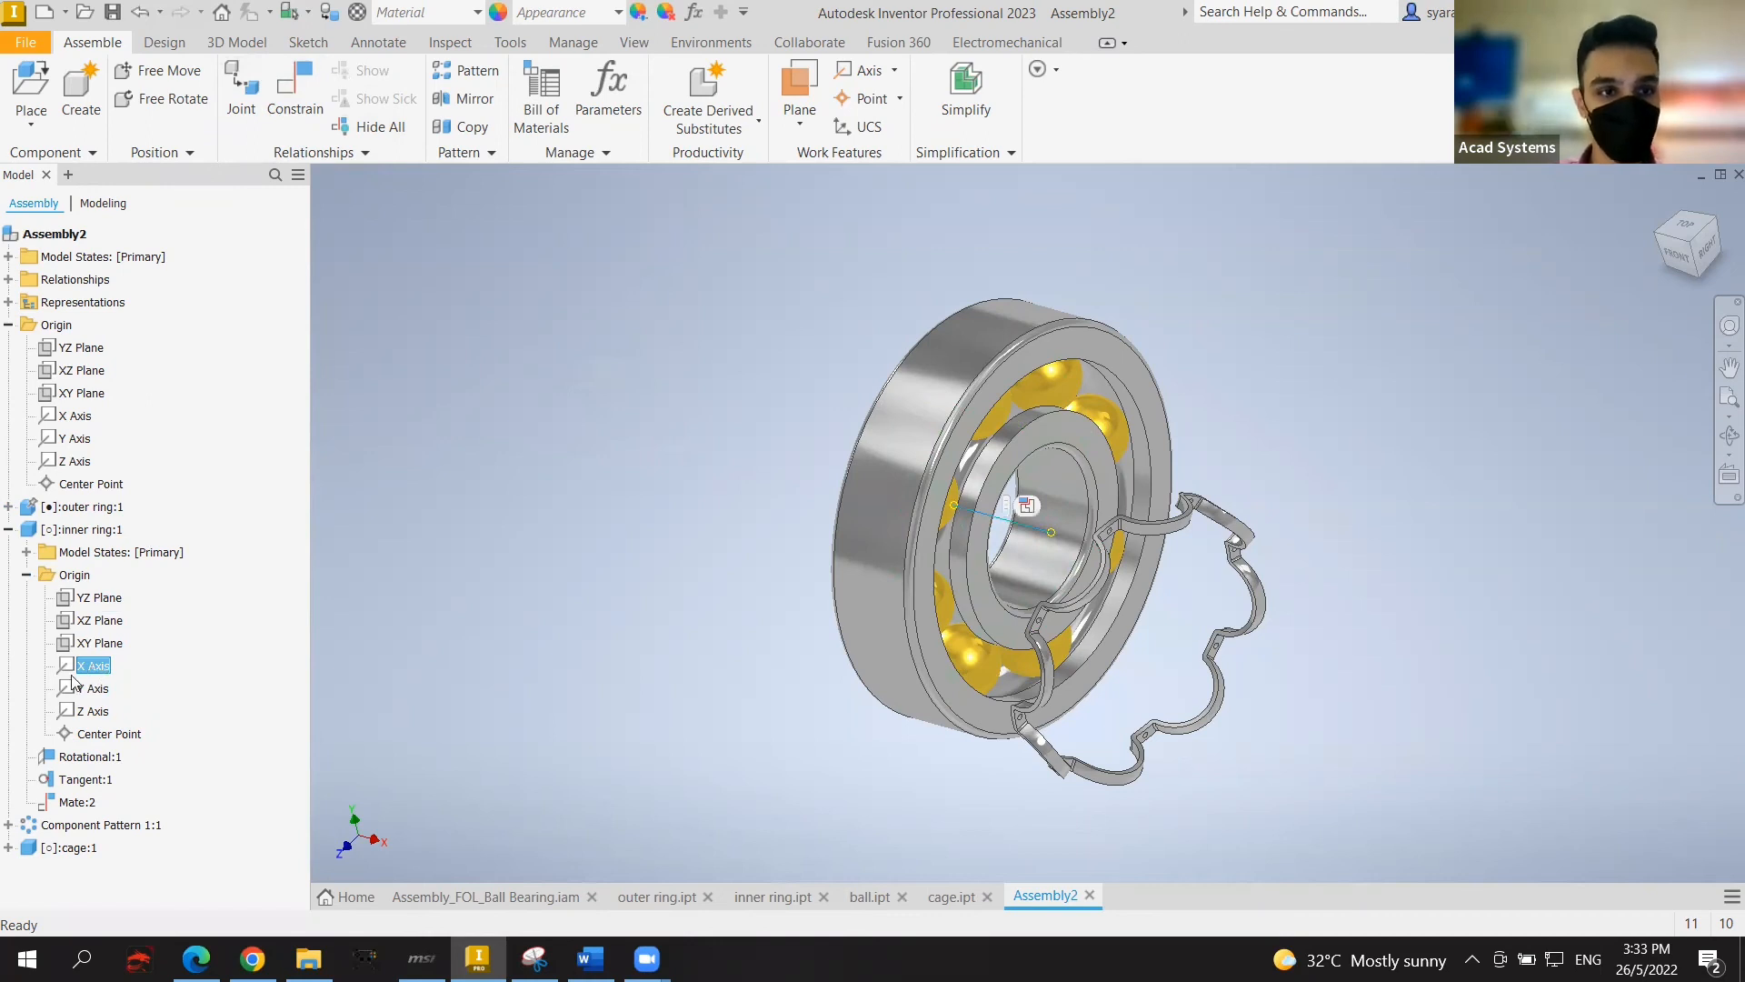
pyautogui.click(7, 848)
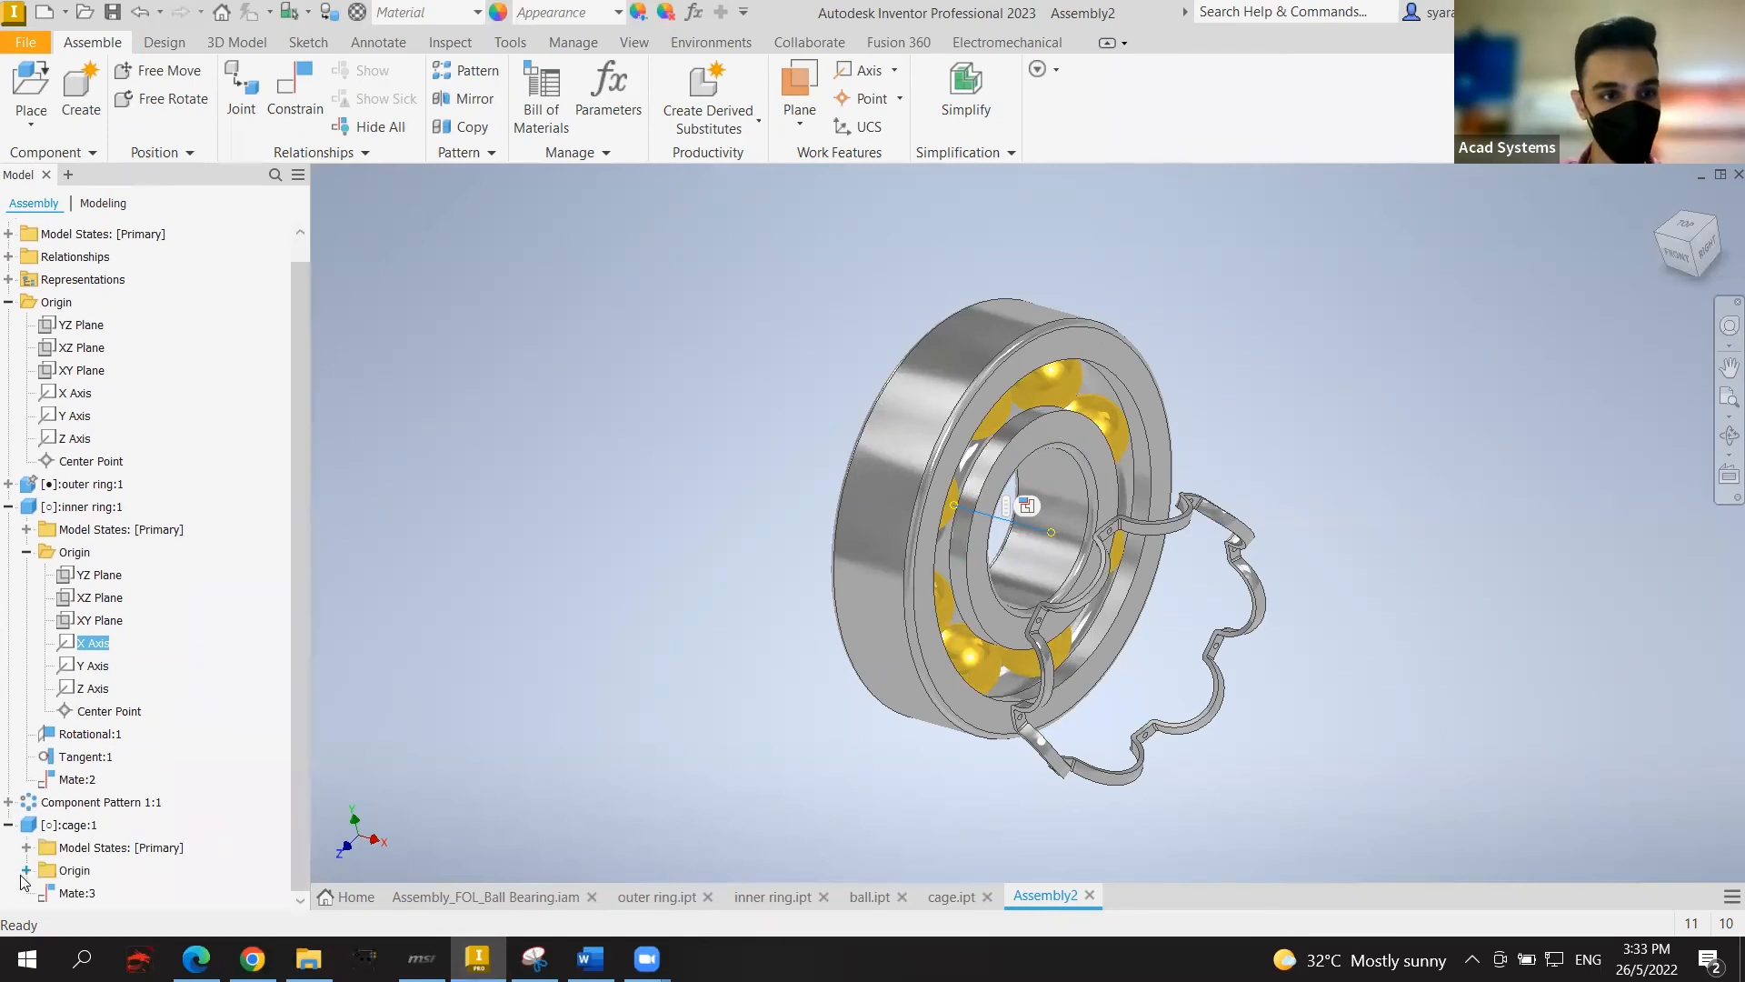
pyautogui.click(25, 871)
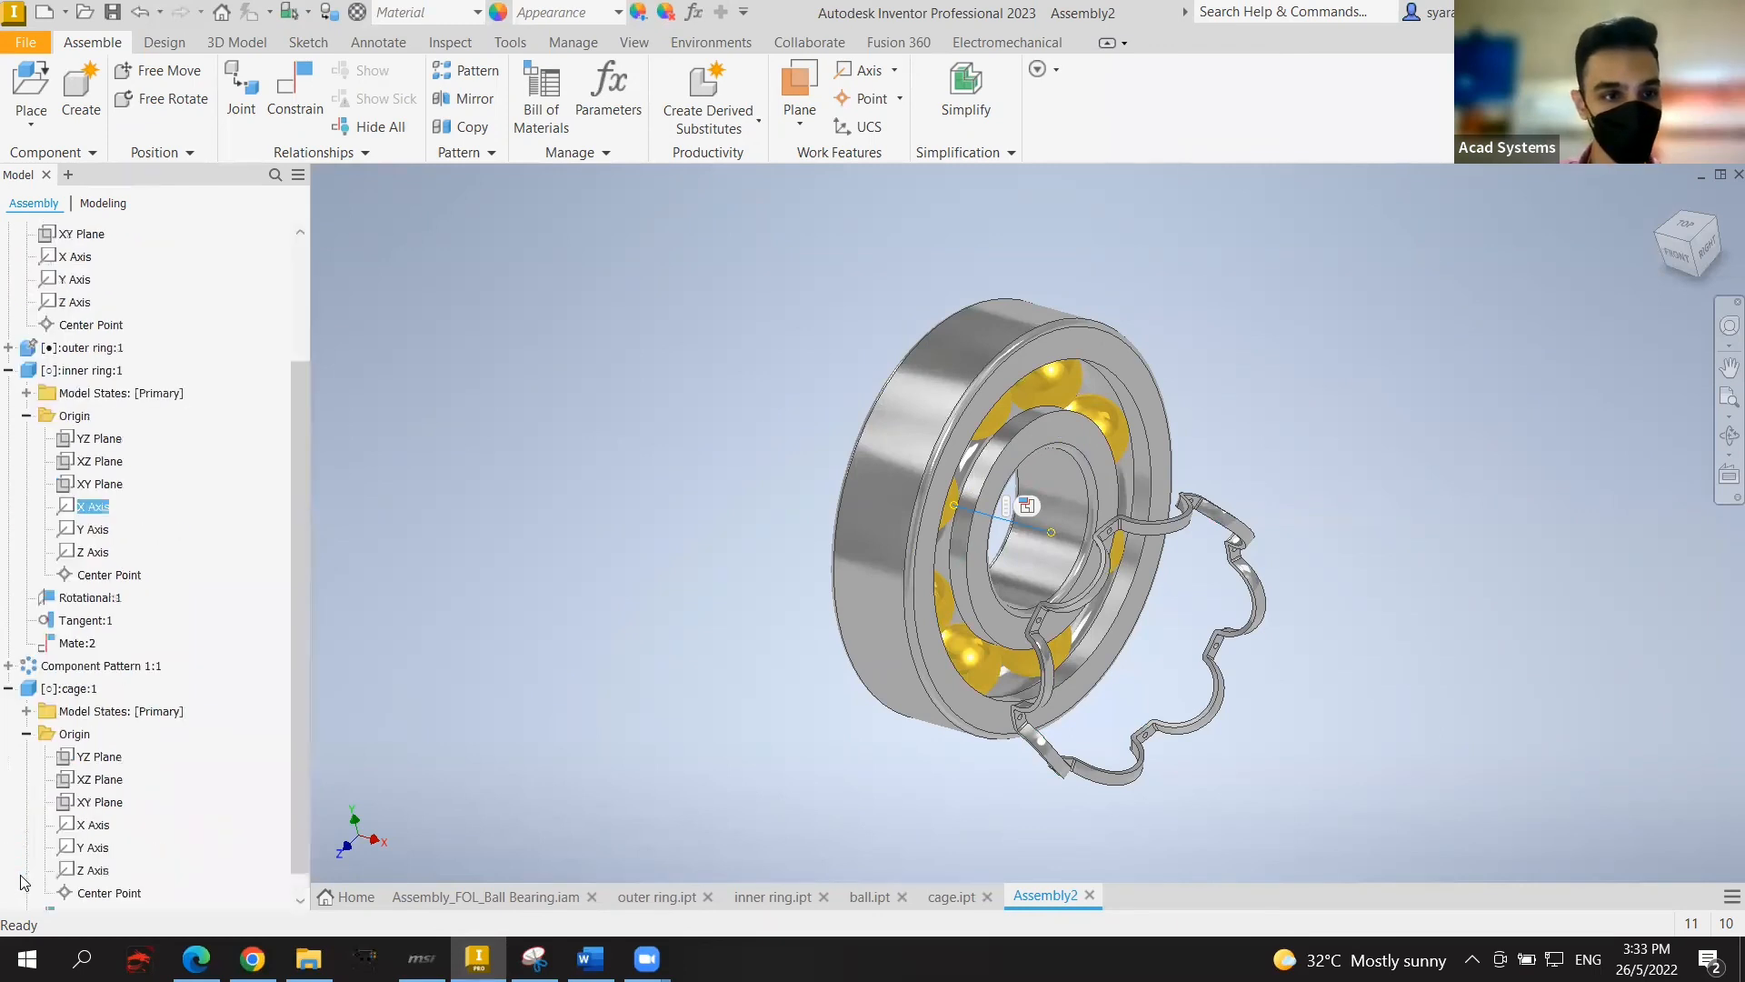
pyautogui.keyDown('ctrl'); pyautogui.click(90, 847); pyautogui.keyUp('ctrl')
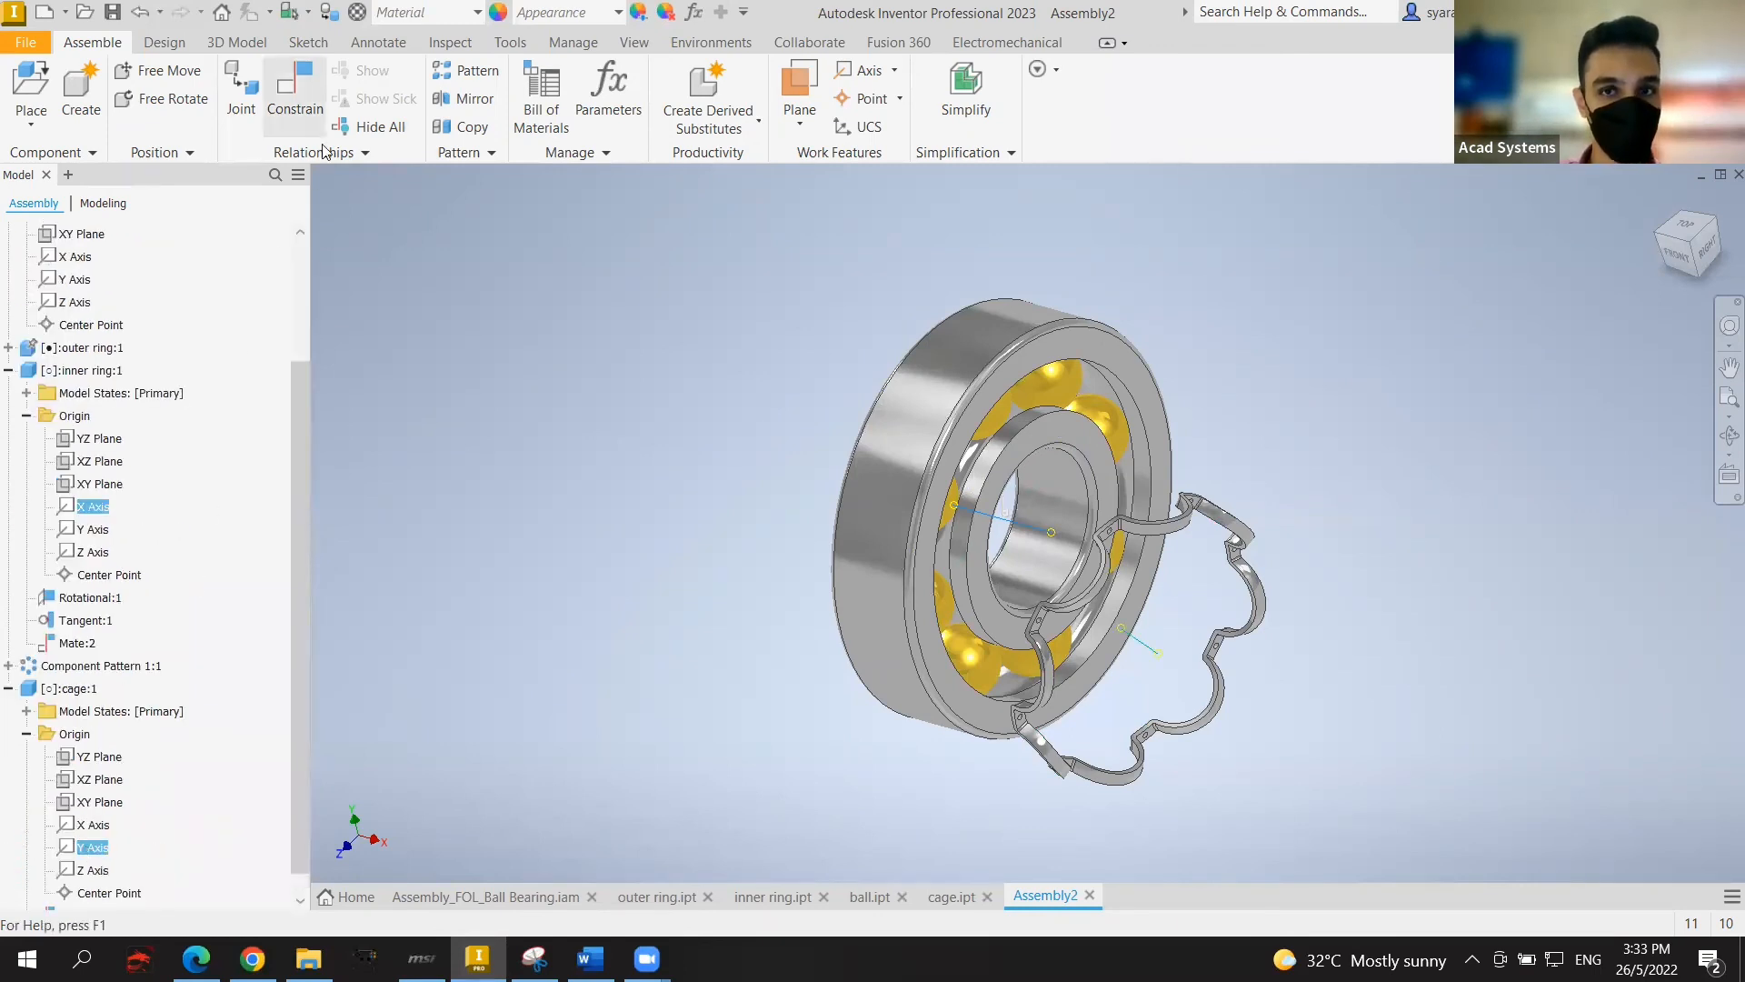
pyautogui.click(294, 91)
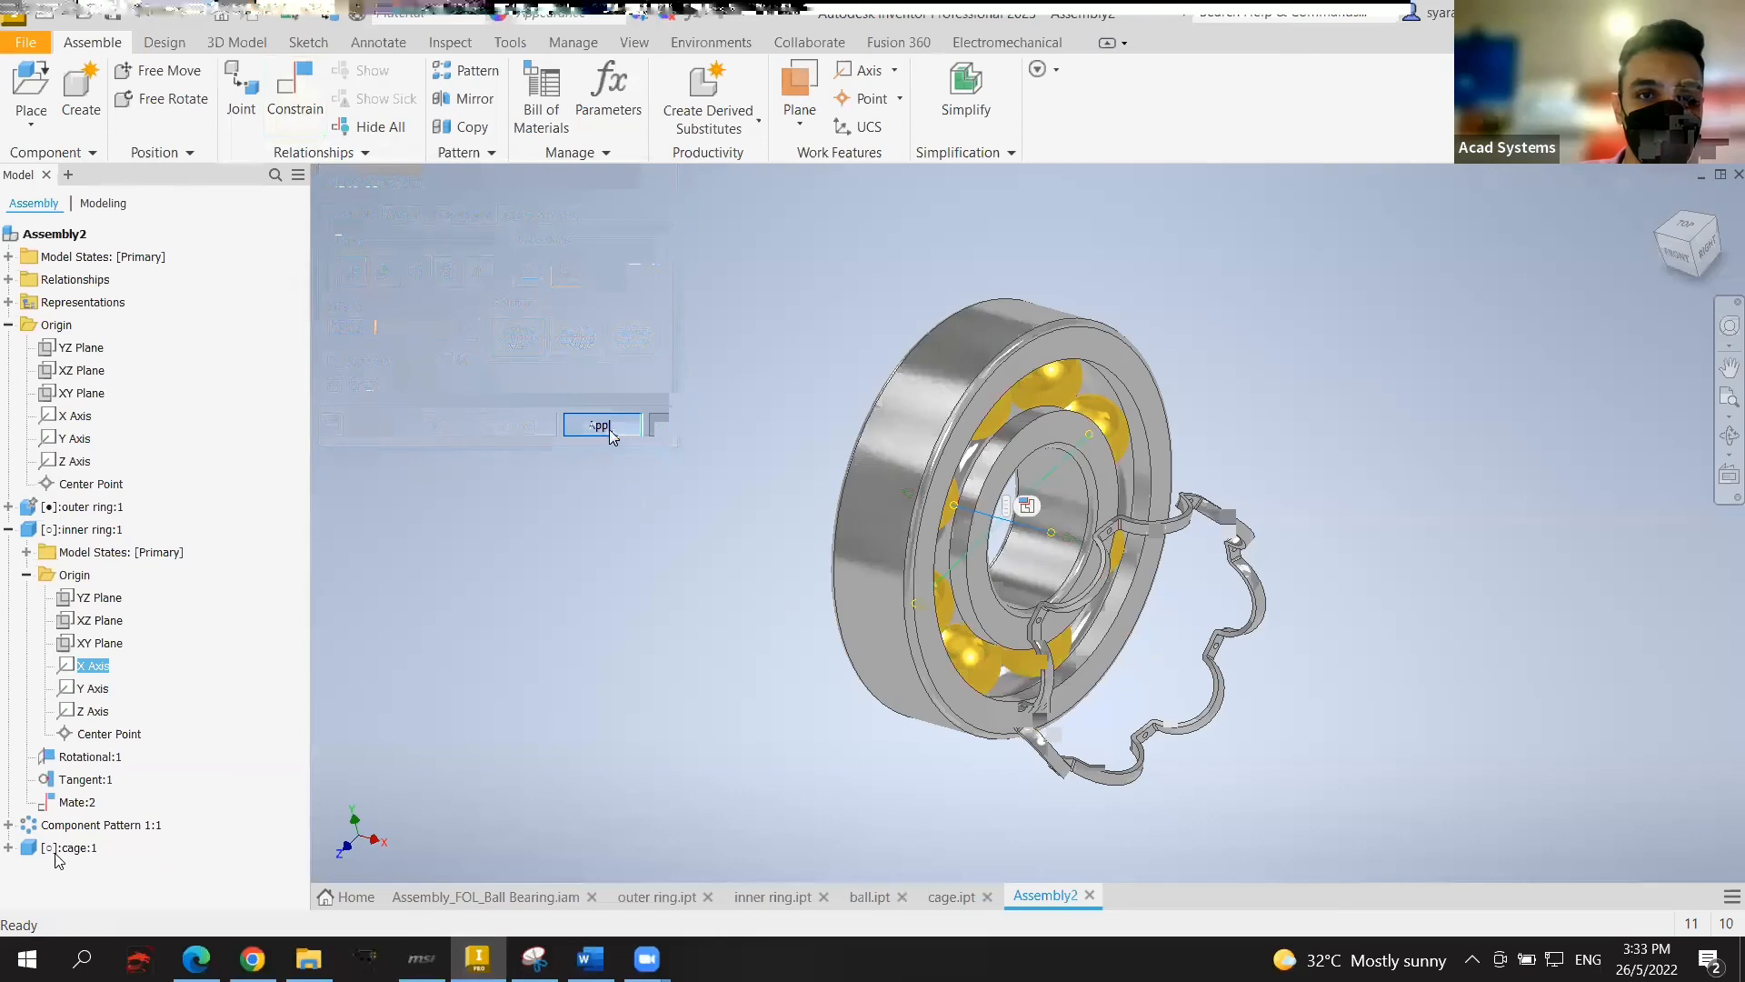
pyautogui.click(603, 425)
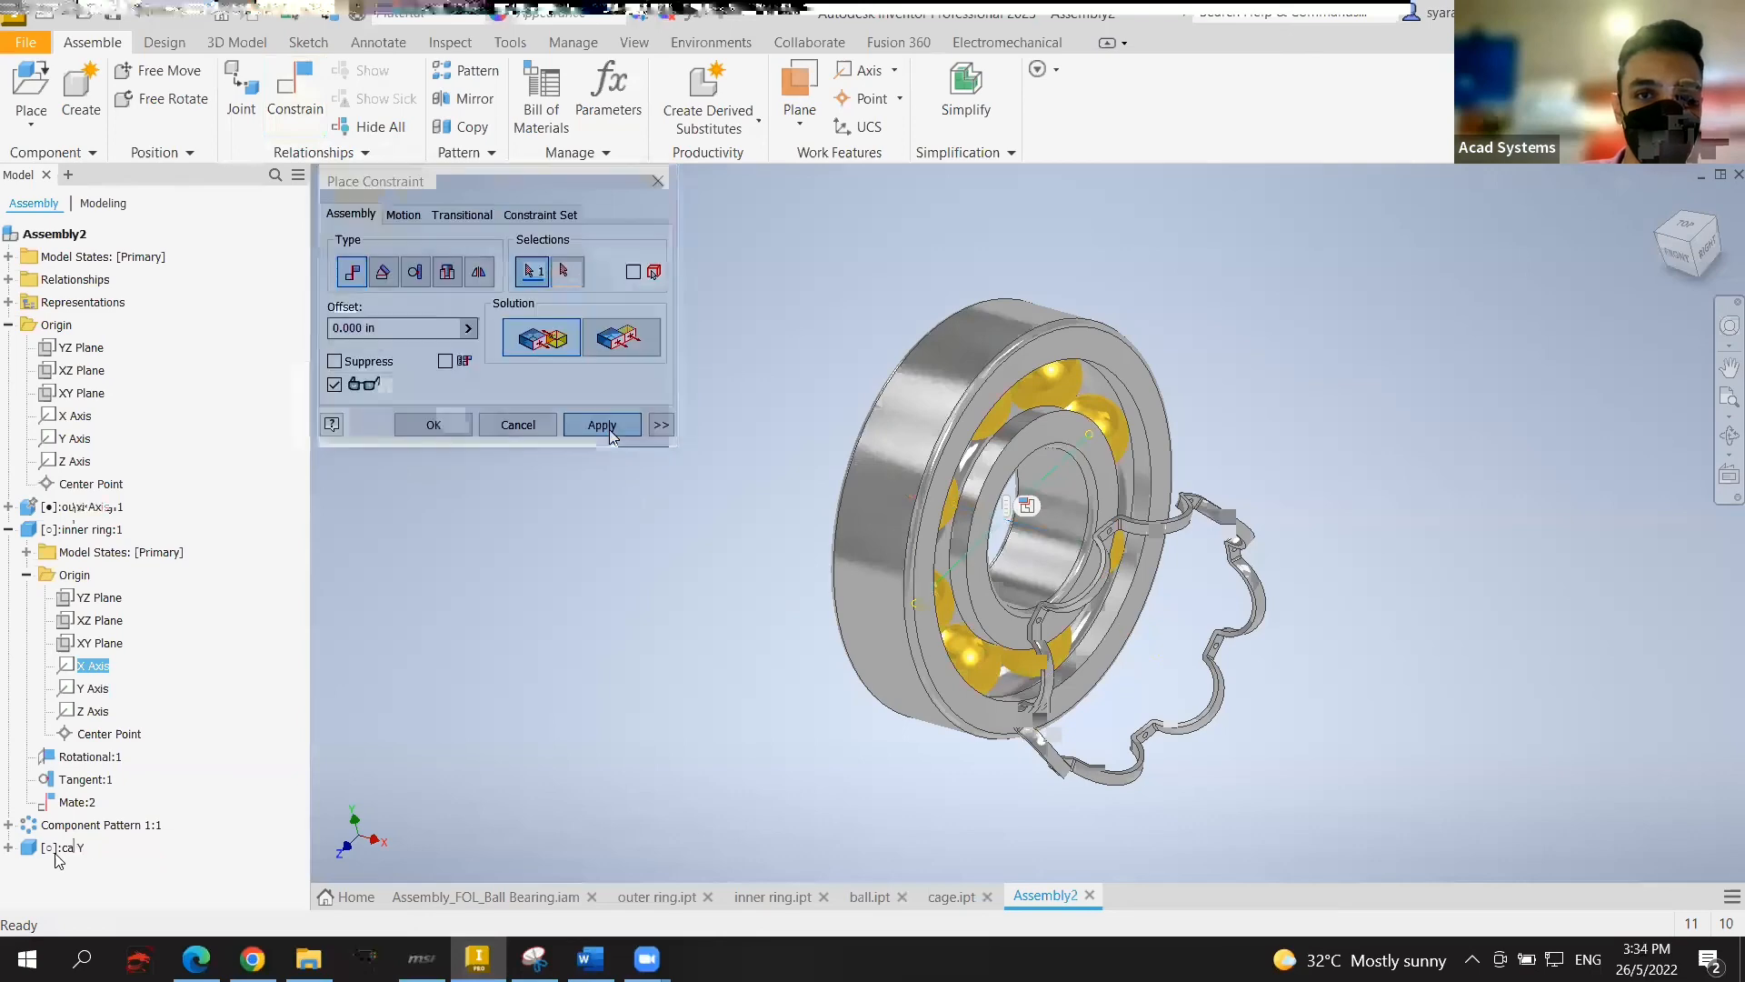
# Step: Close the constraint dialog and drag the cage against the bearing's face
pyautogui.click(1667, 233)
pyautogui.keyDown('shift'); pyautogui.moveTo(1018, 473); pyautogui.dragTo(920, 324, button='middle'); pyautogui.keyUp('shift')
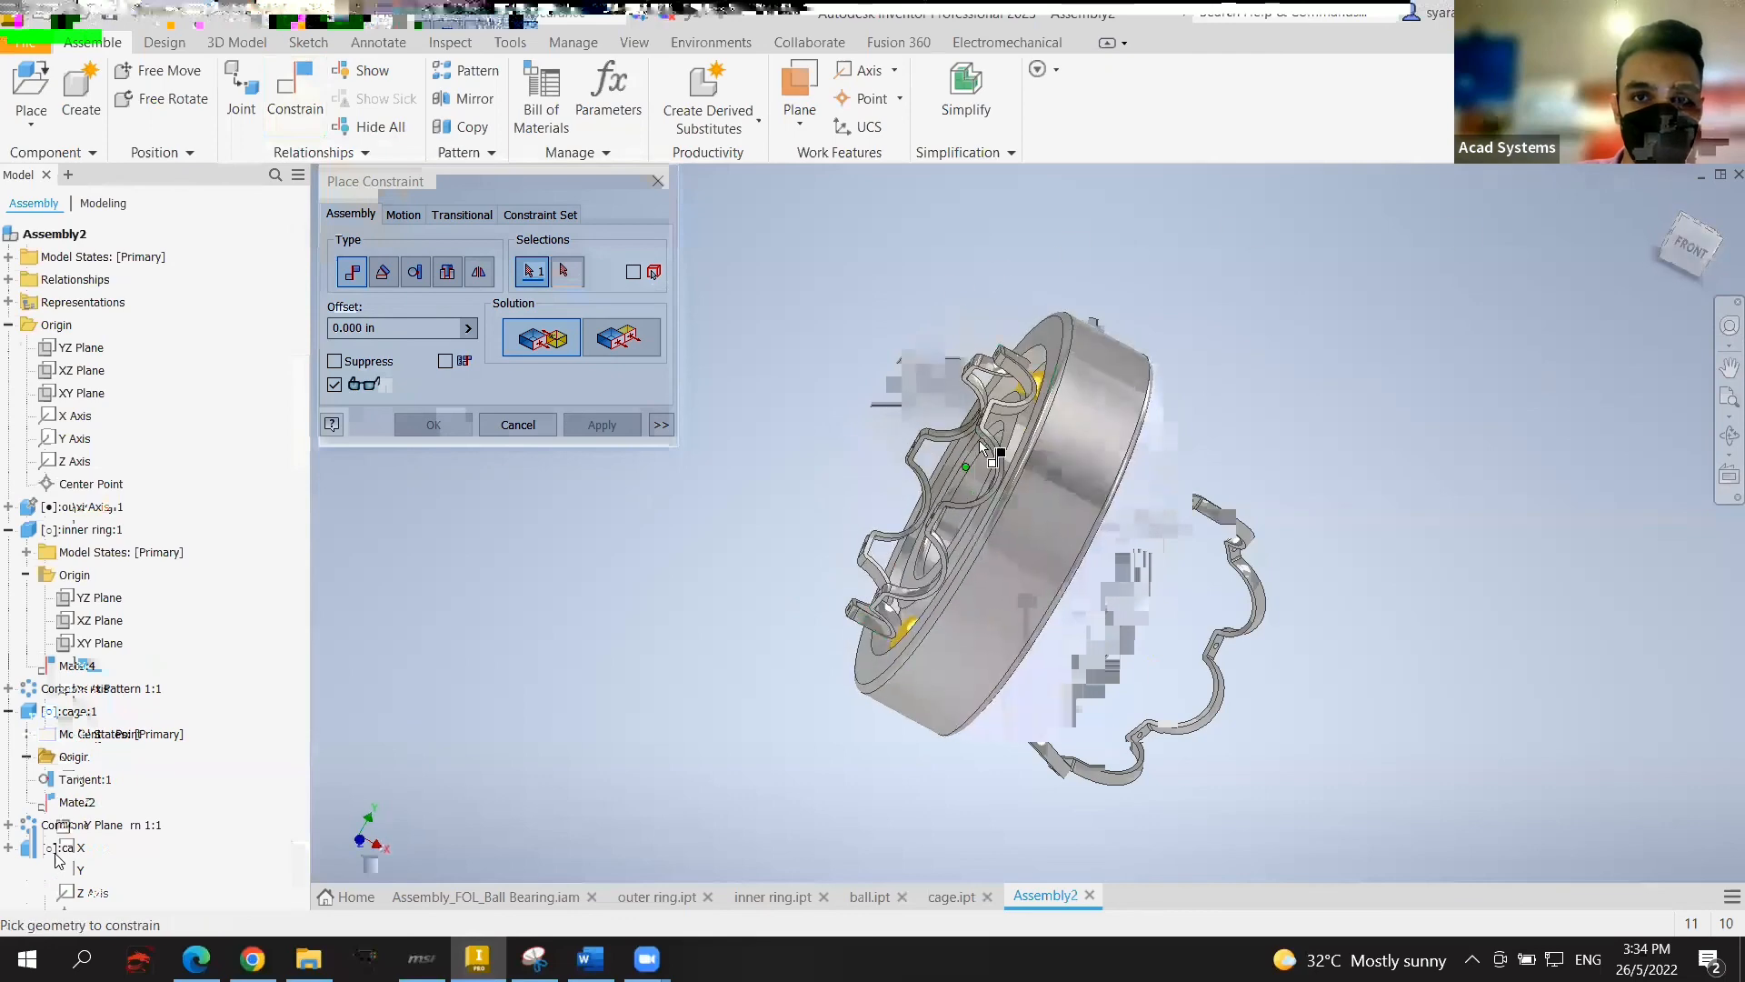
pyautogui.press('F2')
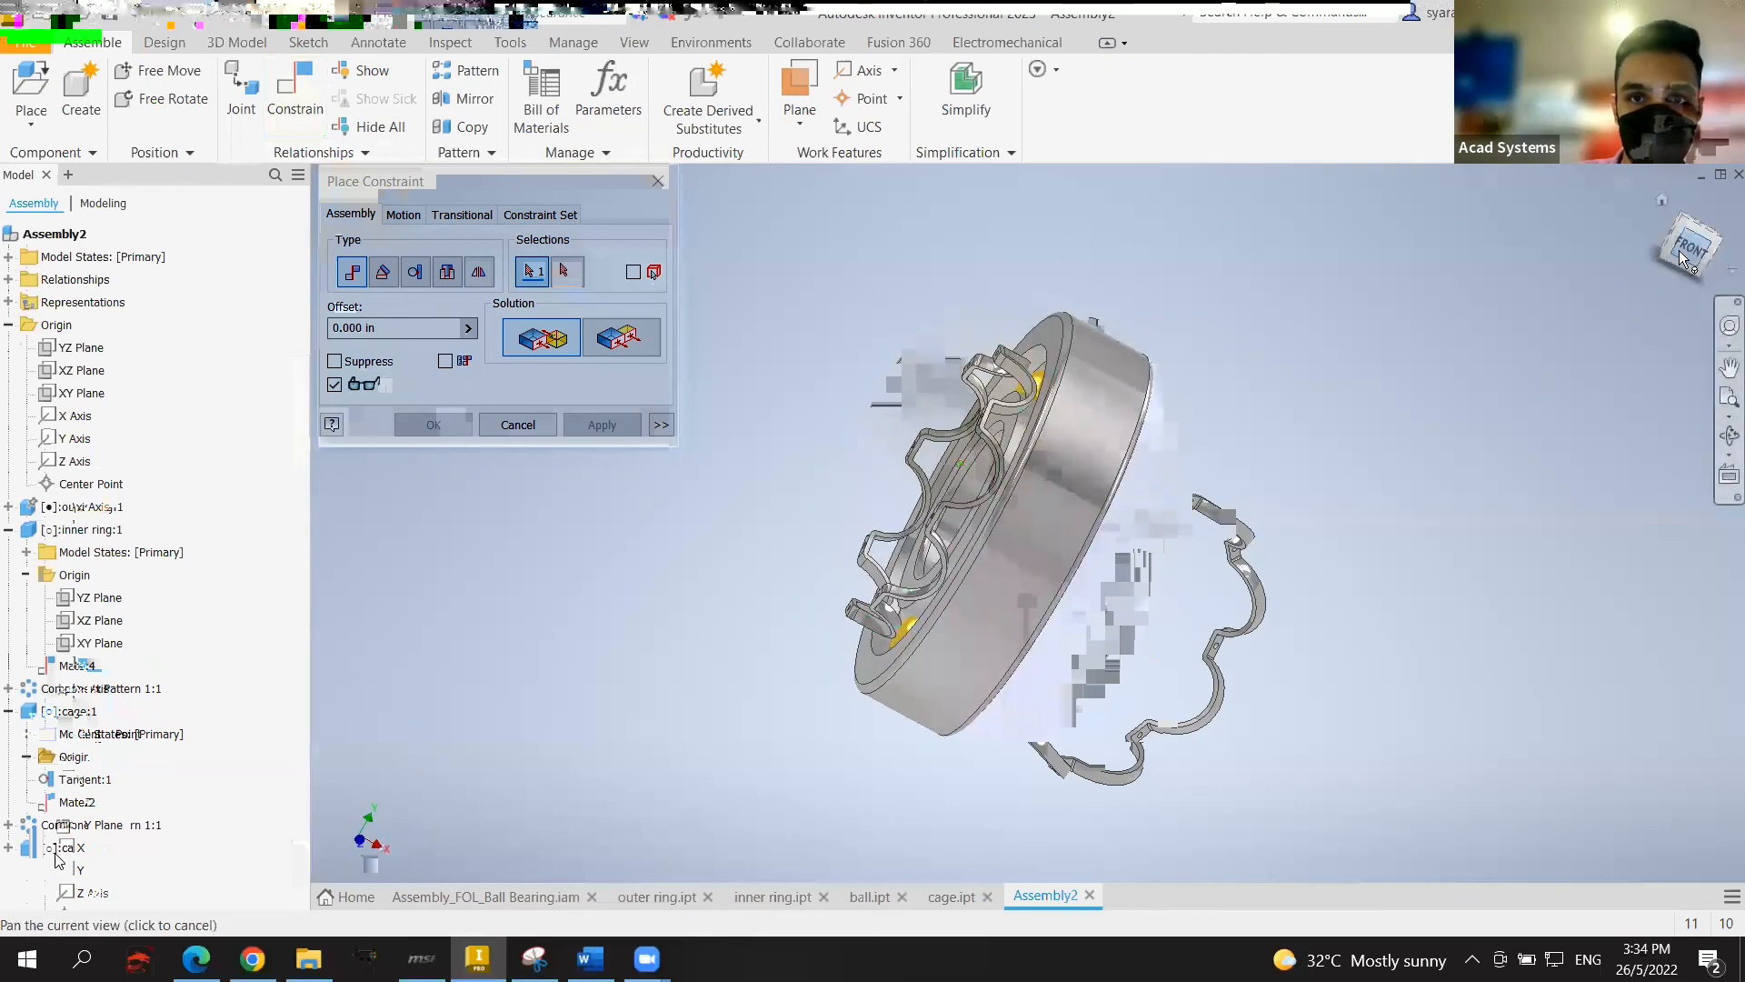
pyautogui.click(1659, 245)
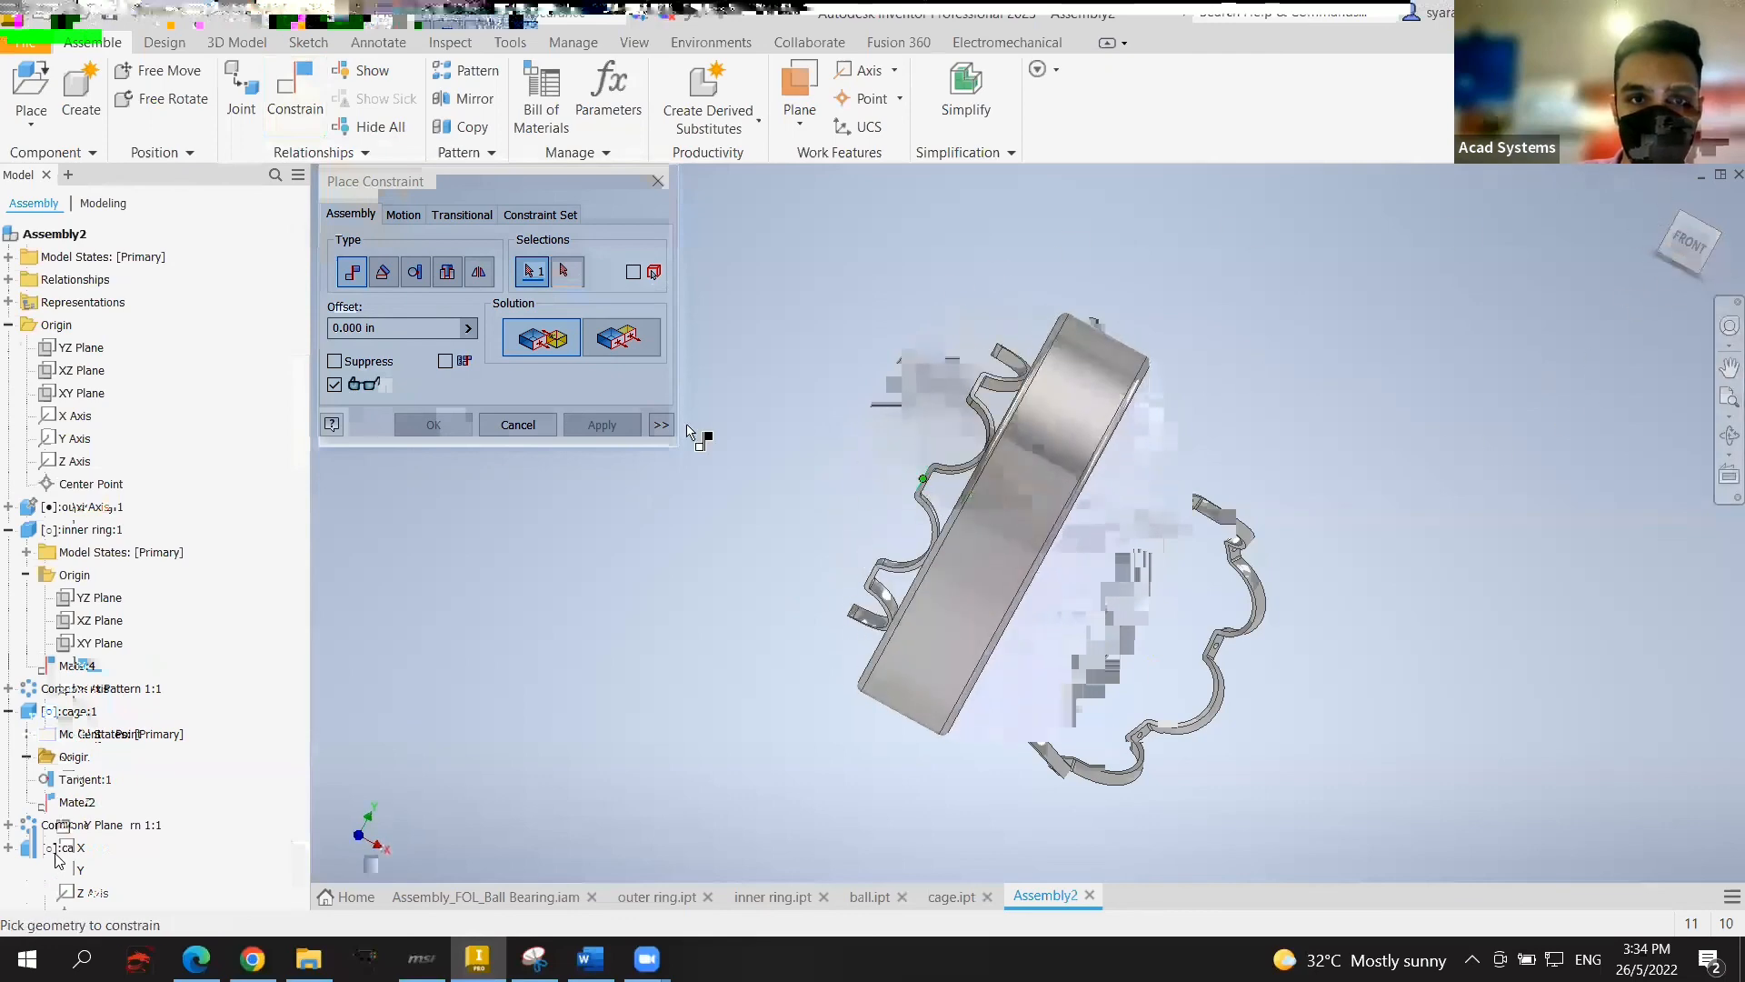
pyautogui.click(518, 424)
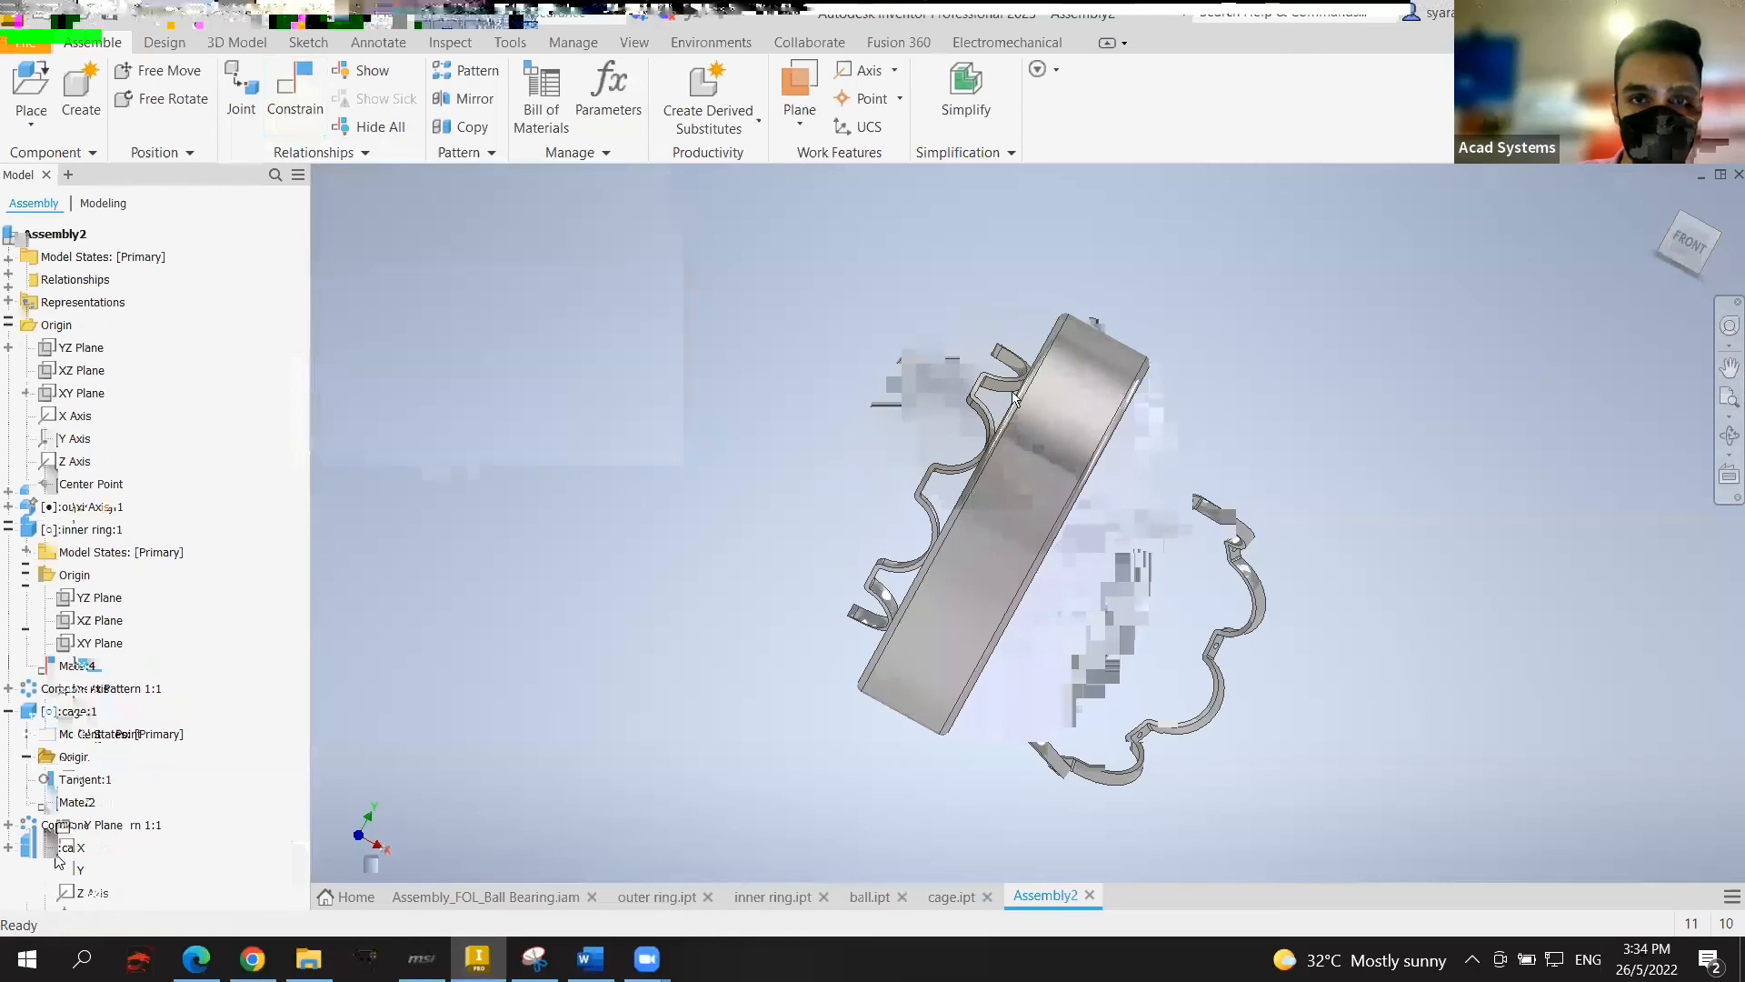
pyautogui.moveTo(1049, 489); pyautogui.dragTo(1052, 622)
pyautogui.moveTo(1678, 244)
pyautogui.mouseDown()
pyautogui.moveTo(1691, 223)
pyautogui.moveTo(1684, 239)
pyautogui.mouseUp()
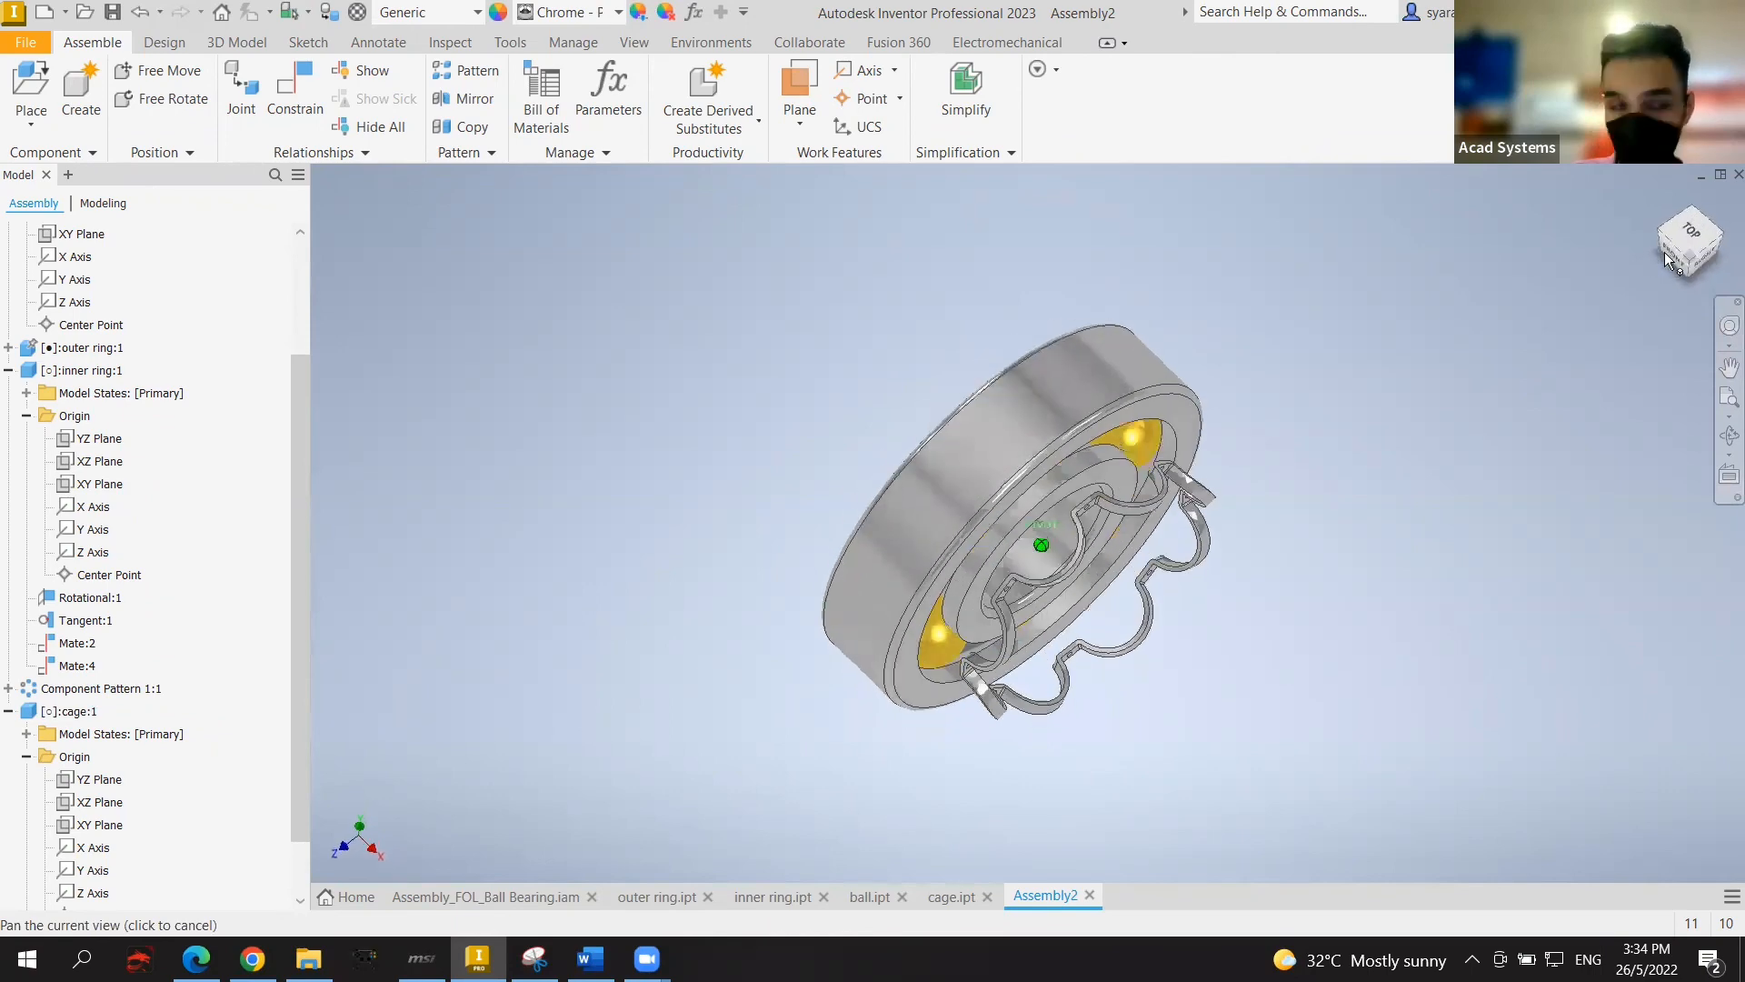
# Step: Expand Component Pattern 1:1 > Element:1 > ball:1 to list its origin planes
pyautogui.scroll(-1, 129, 668)
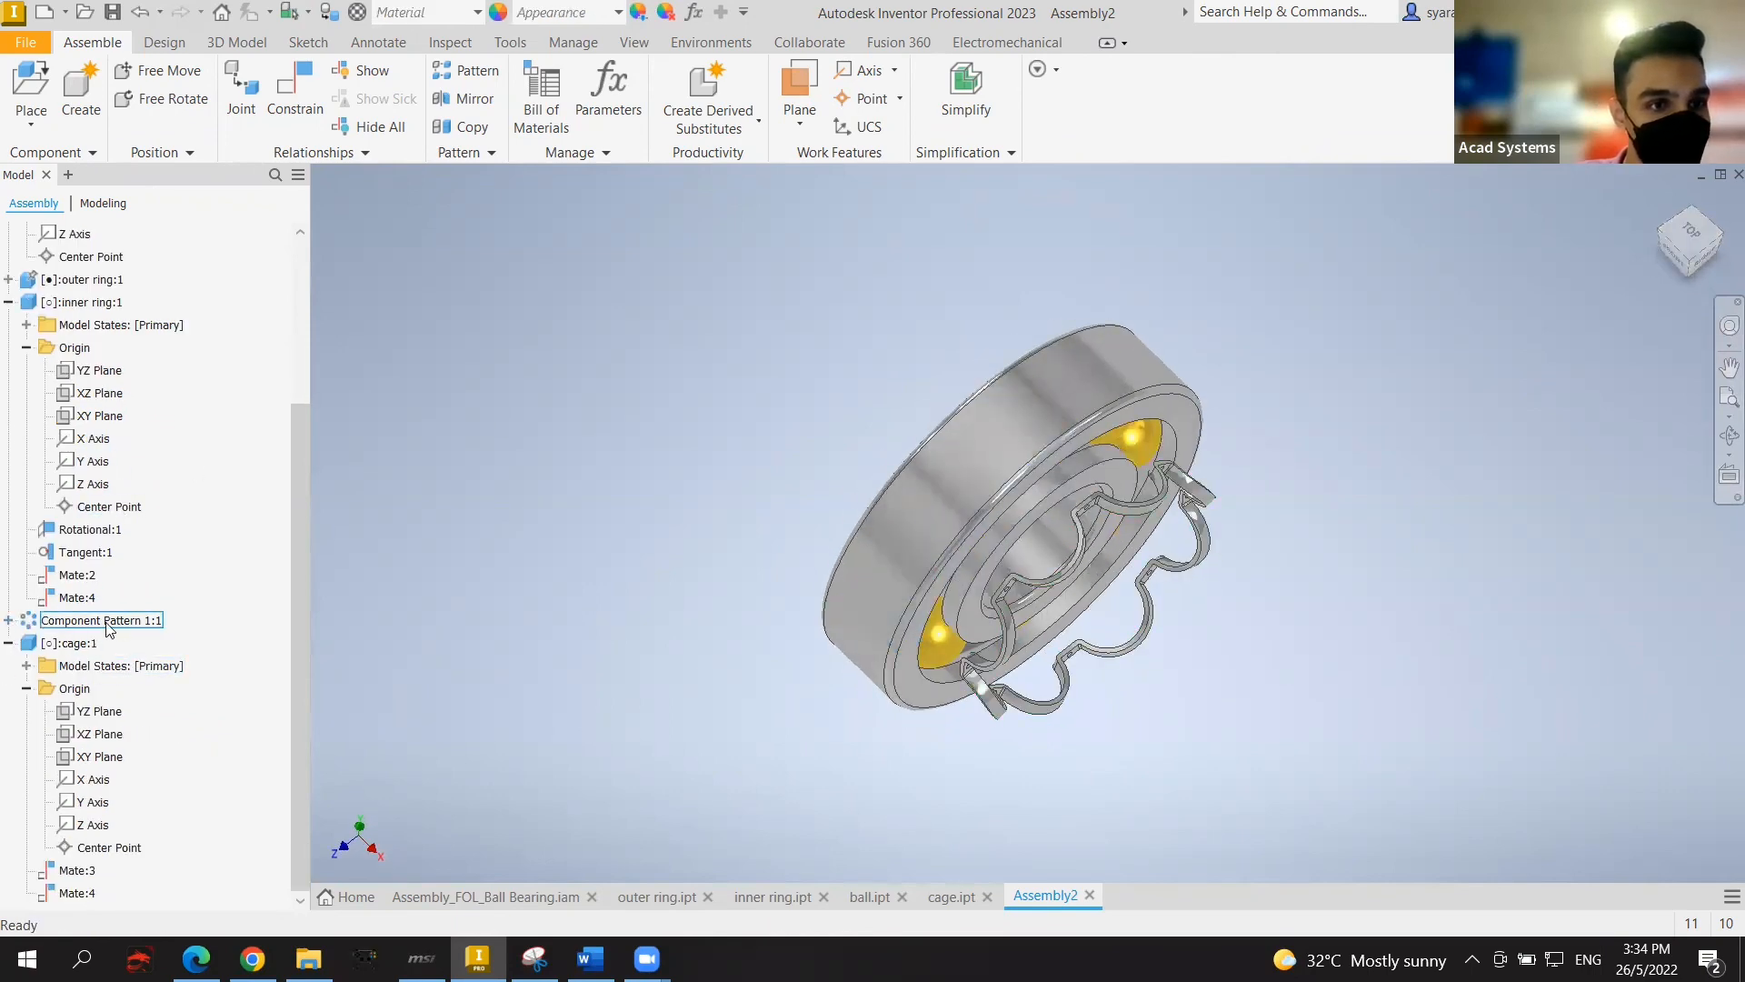
pyautogui.click(9, 621)
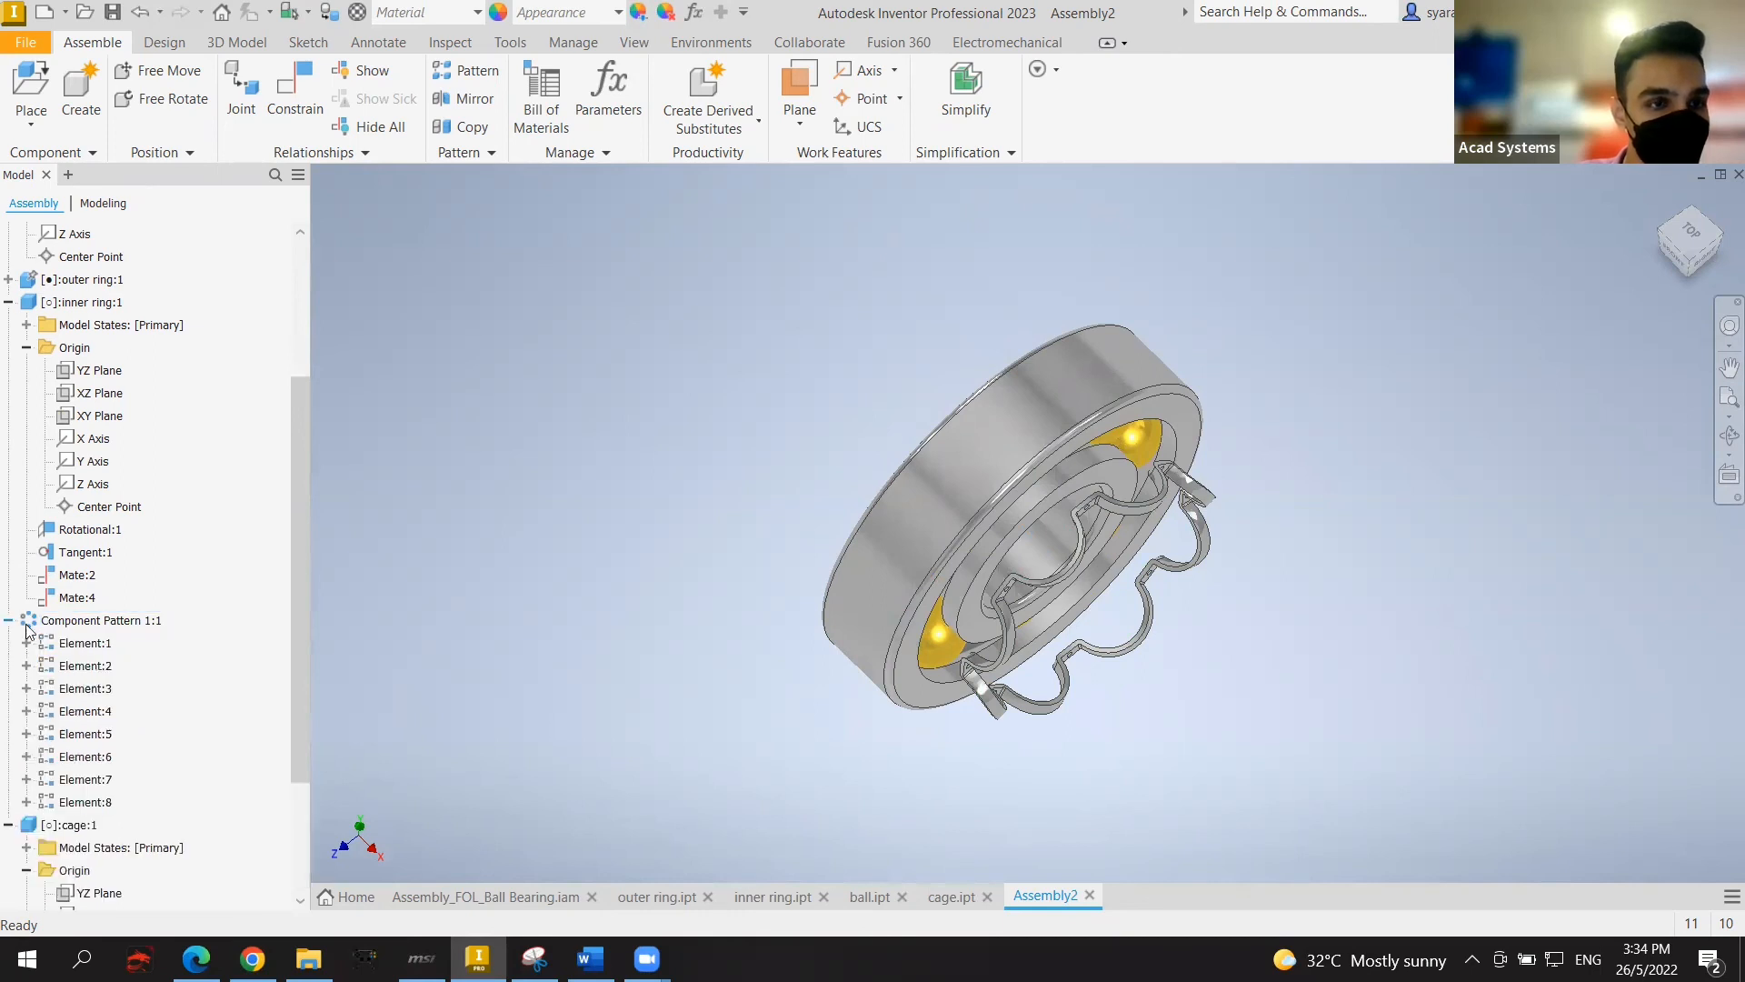
pyautogui.click(26, 643)
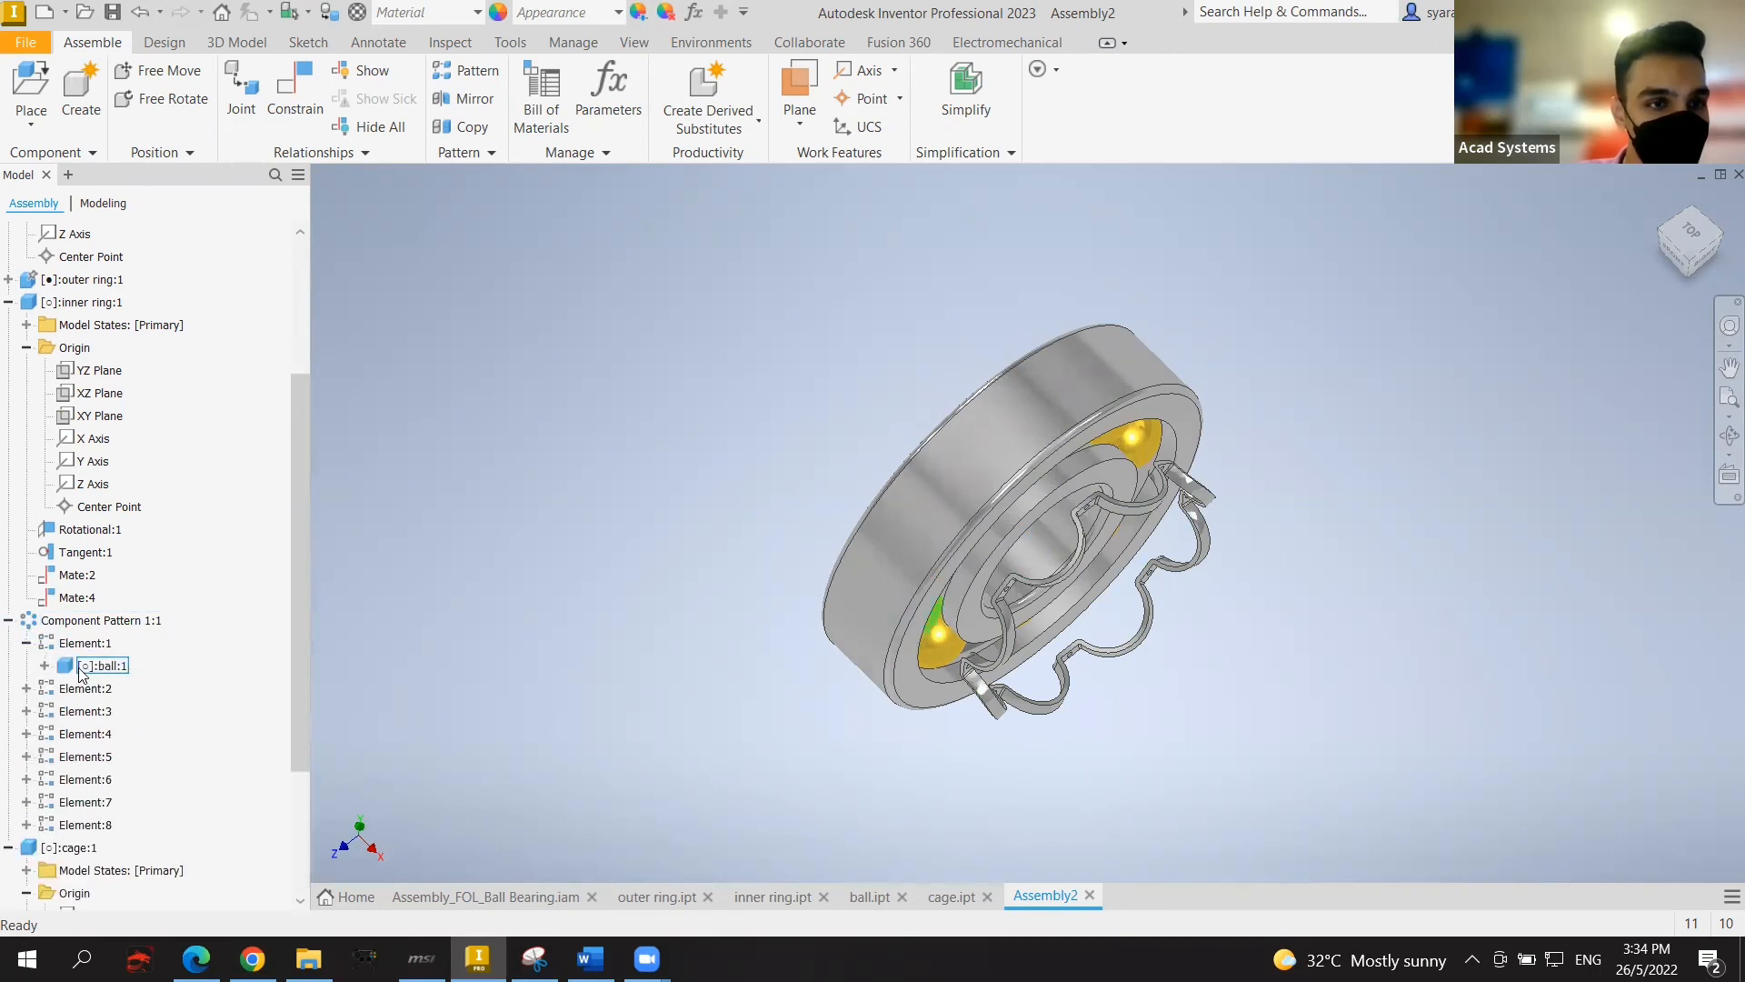
pyautogui.click(44, 667)
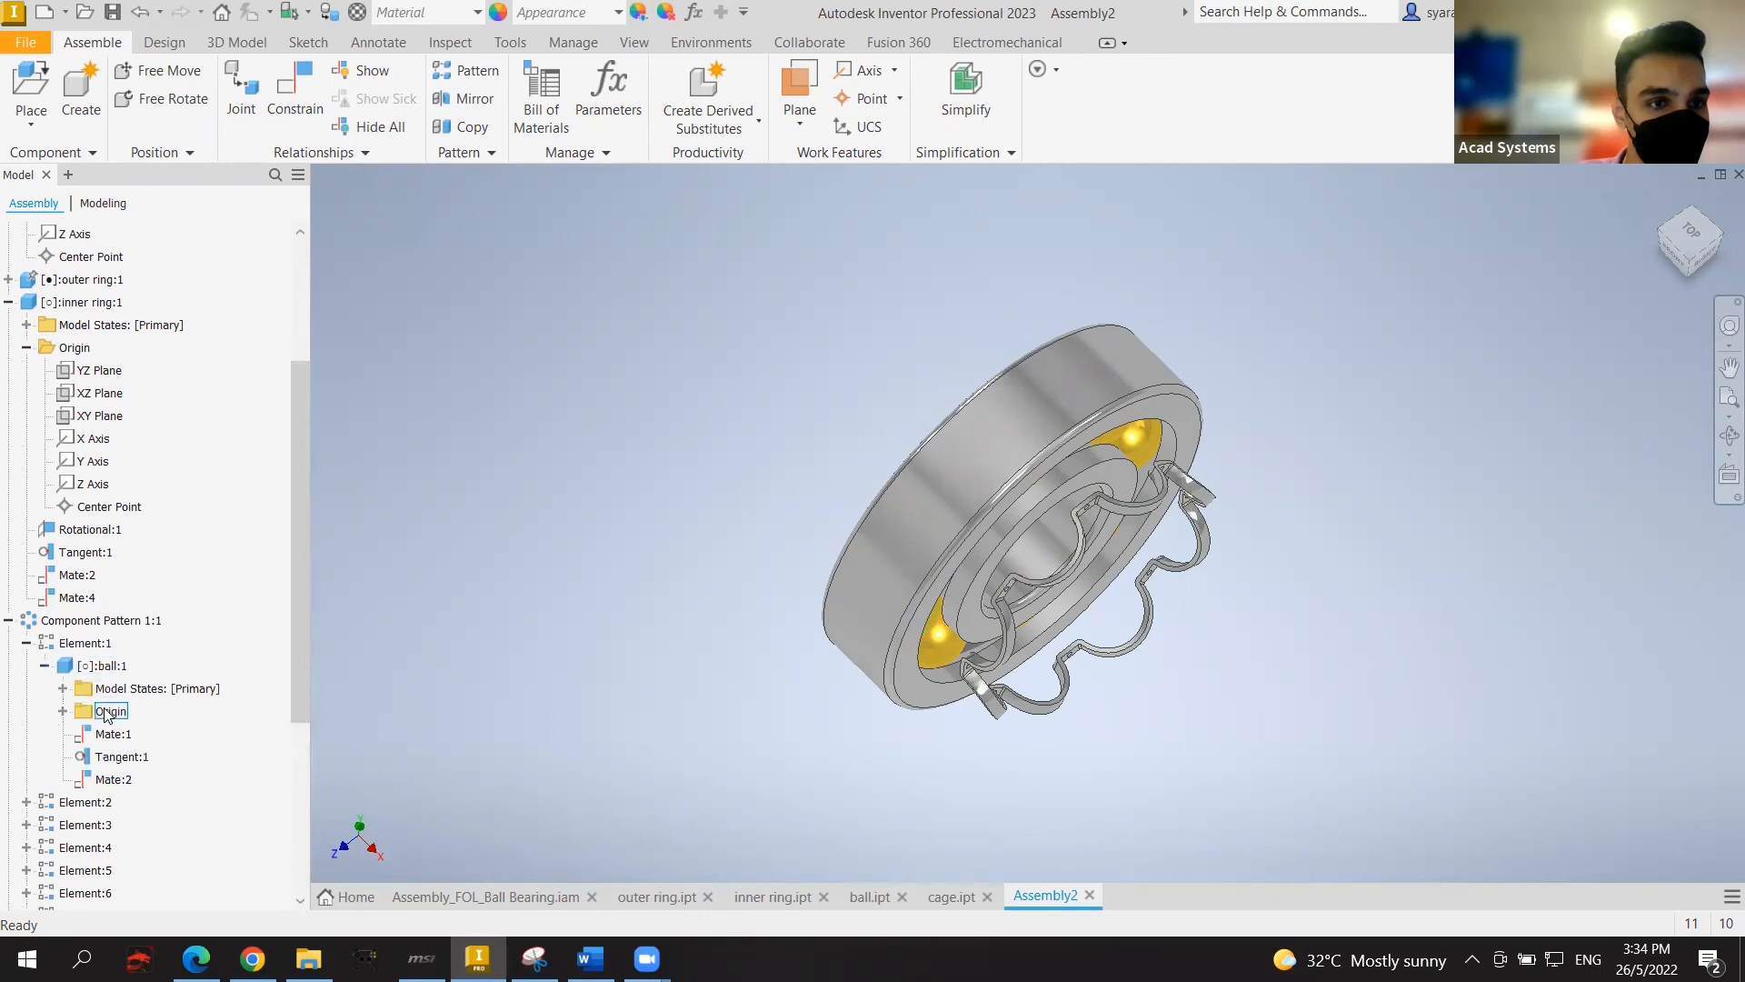
pyautogui.click(63, 711)
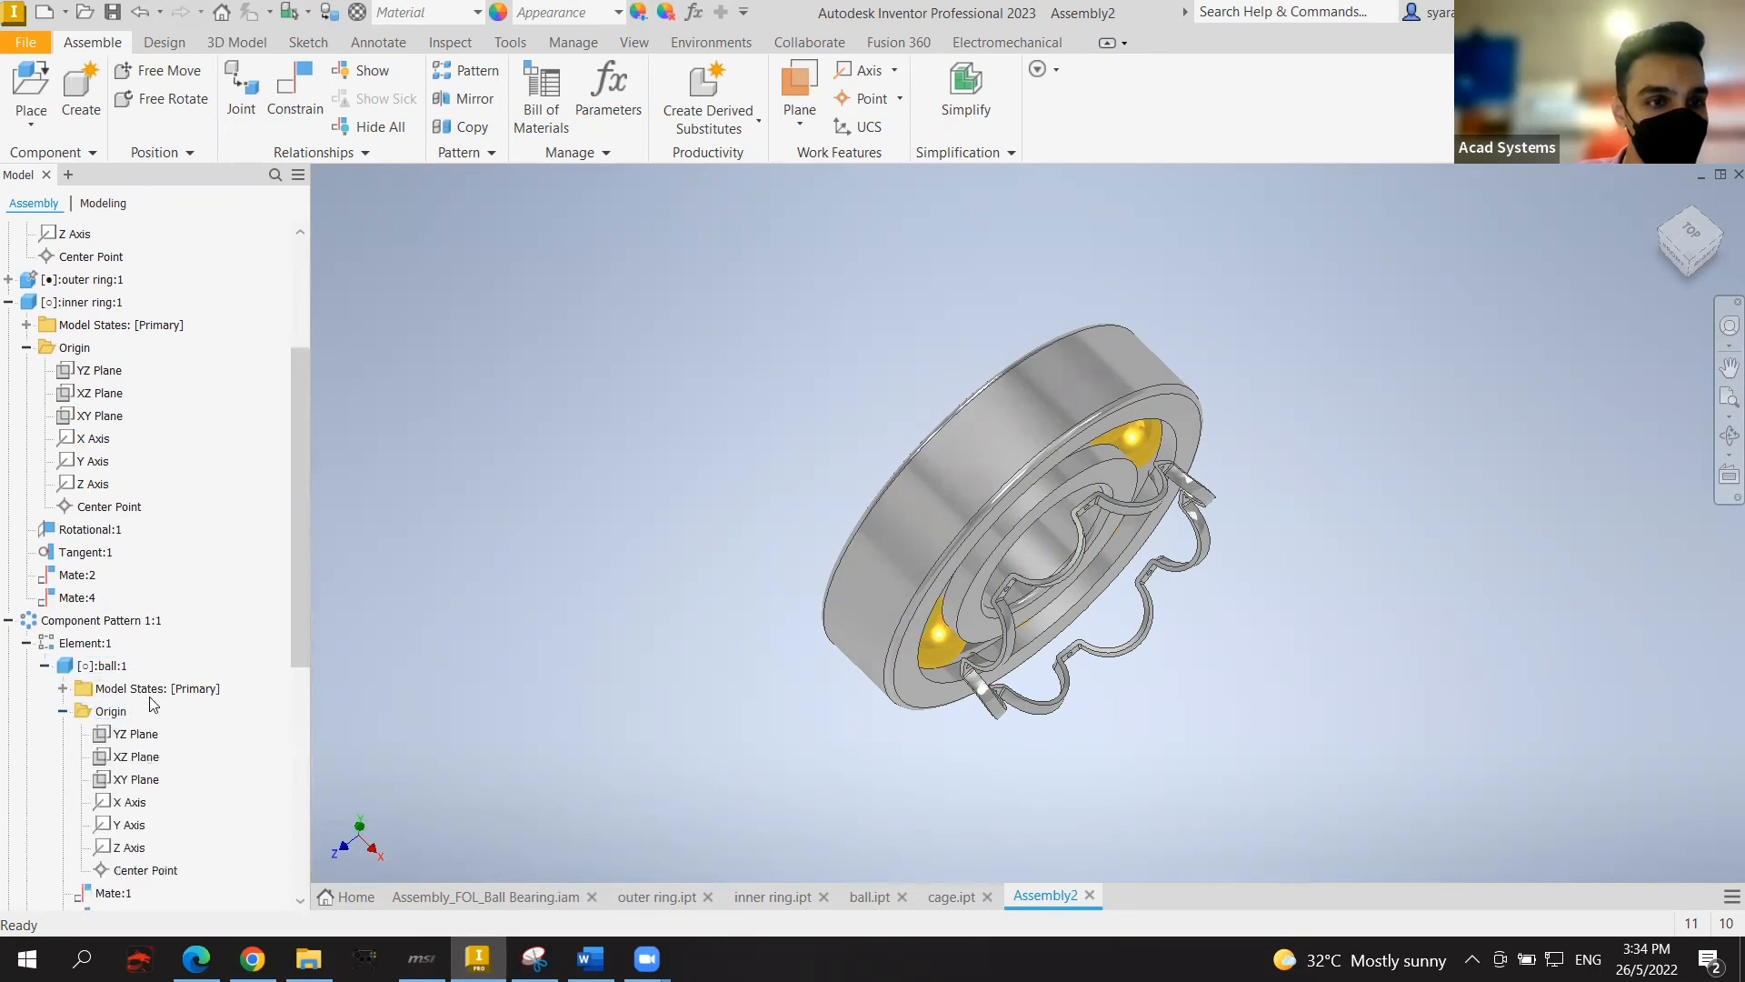
pyautogui.scroll(-2, 152, 705)
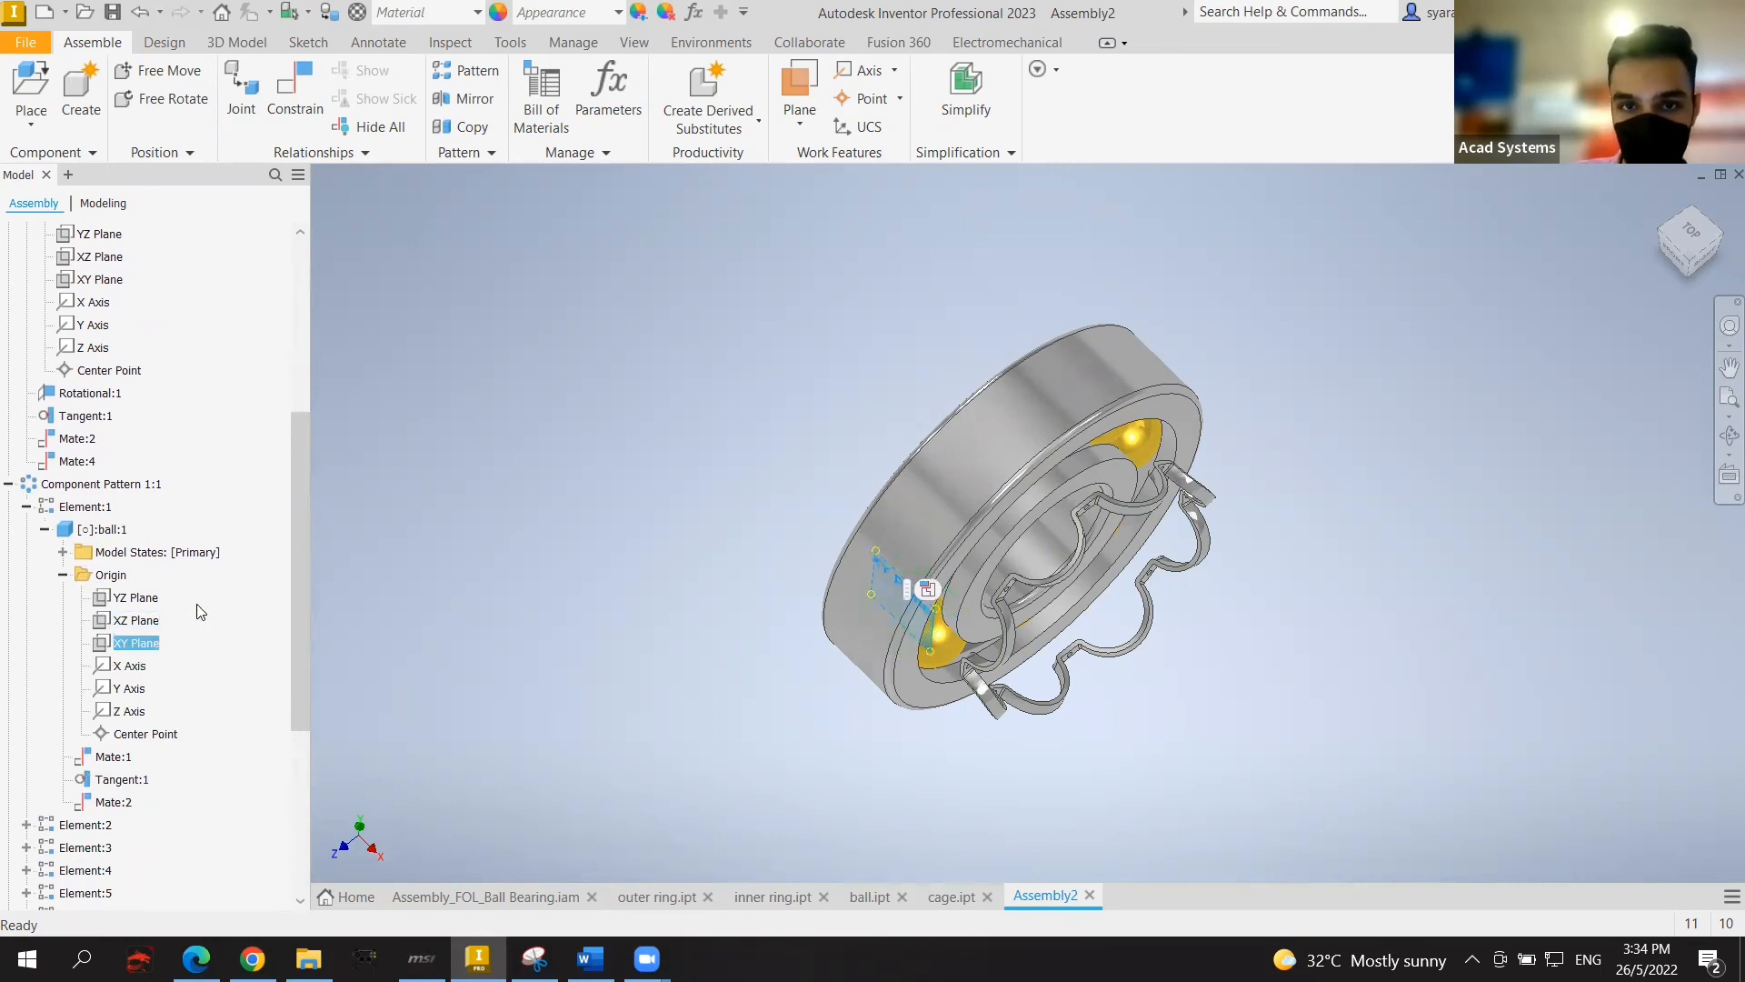
pyautogui.scroll(-5, 275, 595)
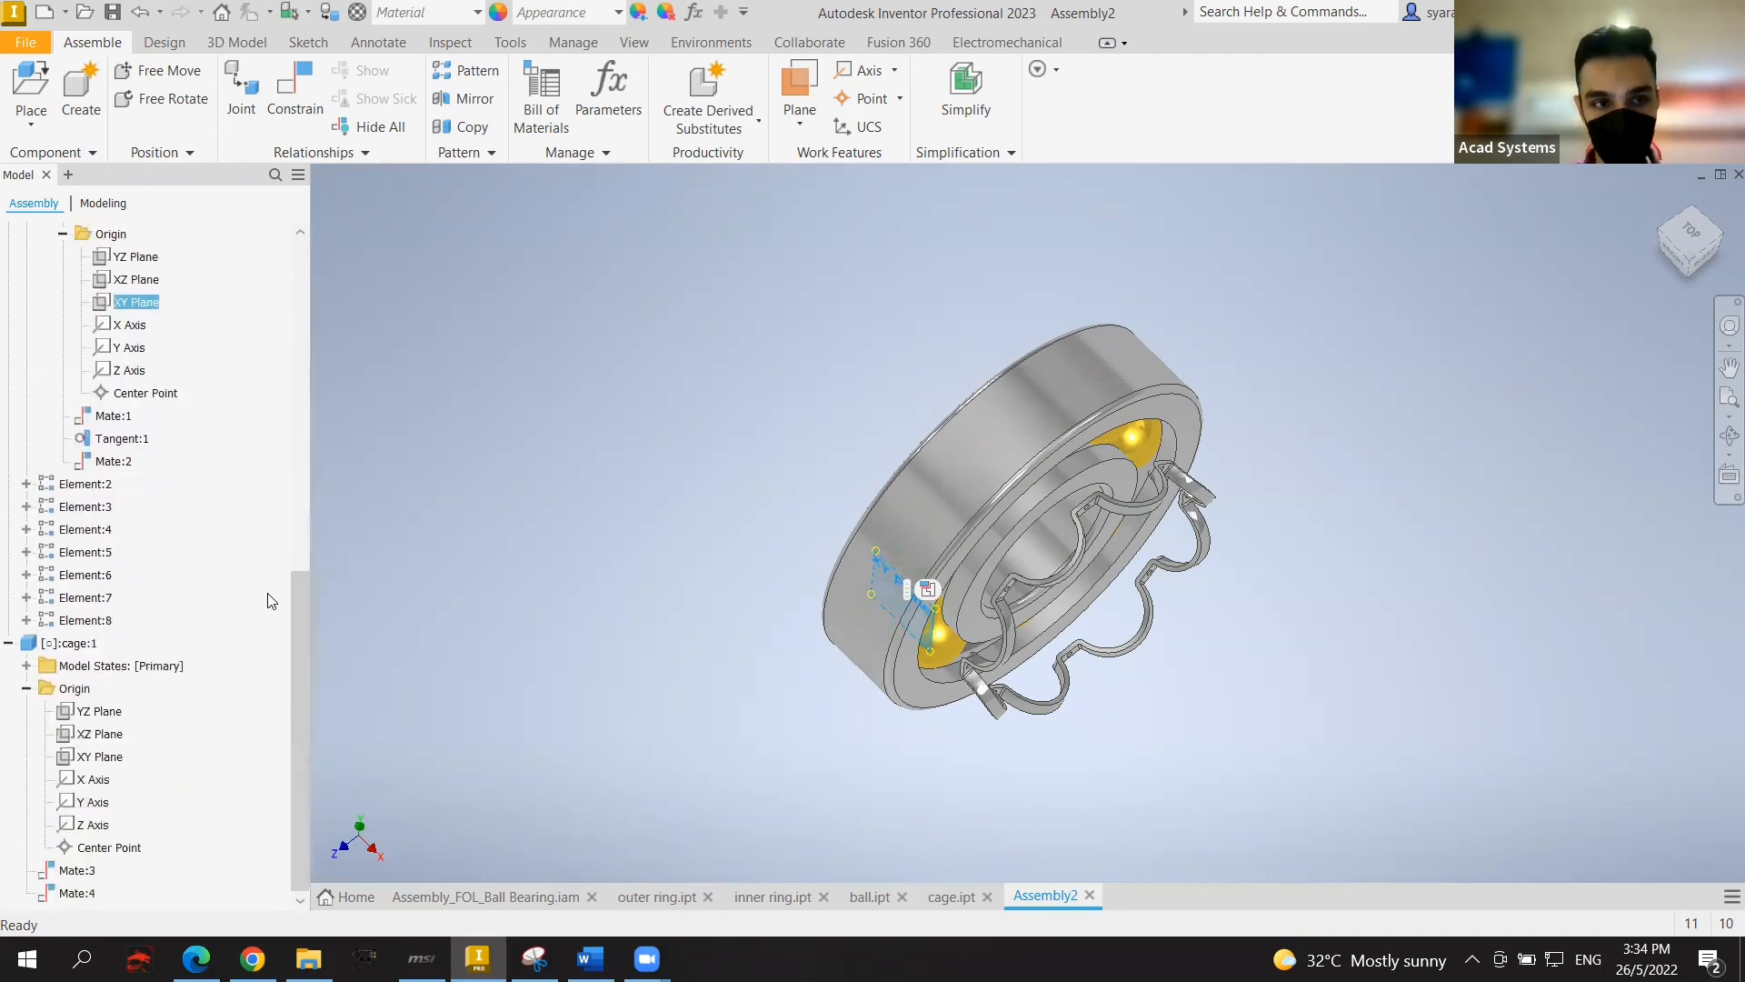
pyautogui.keyDown('ctrl'); pyautogui.click(94, 759); pyautogui.keyUp('ctrl')
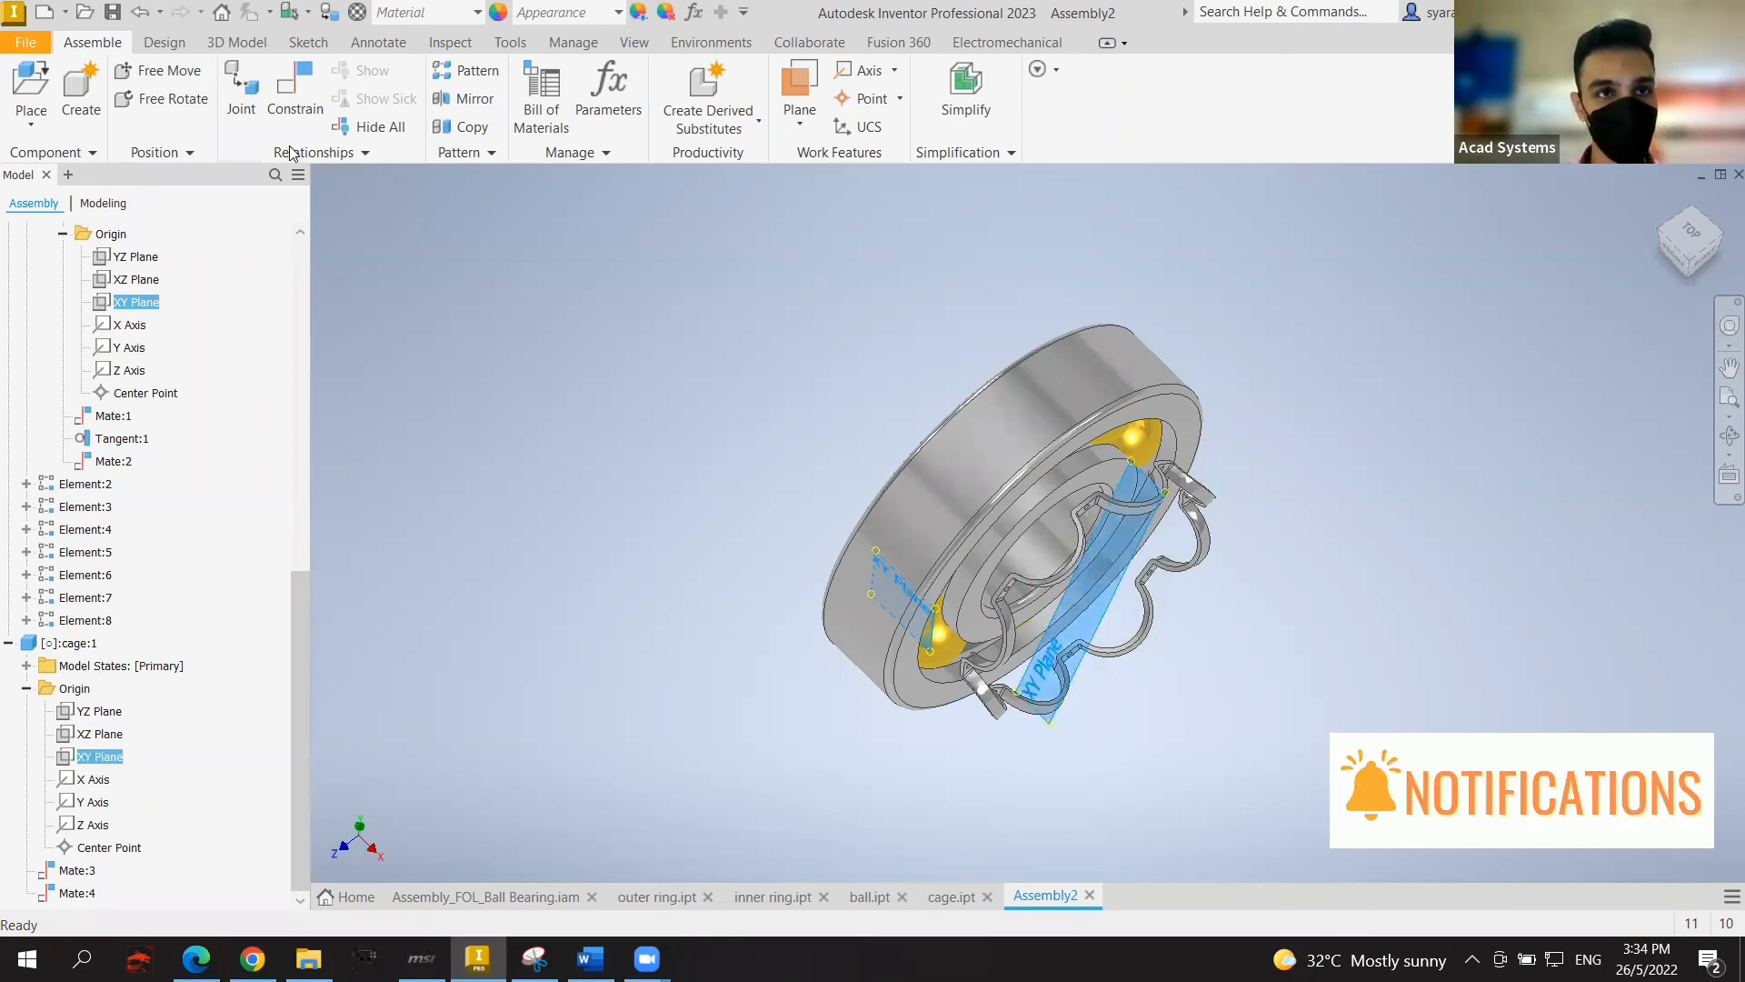
pyautogui.press('c')
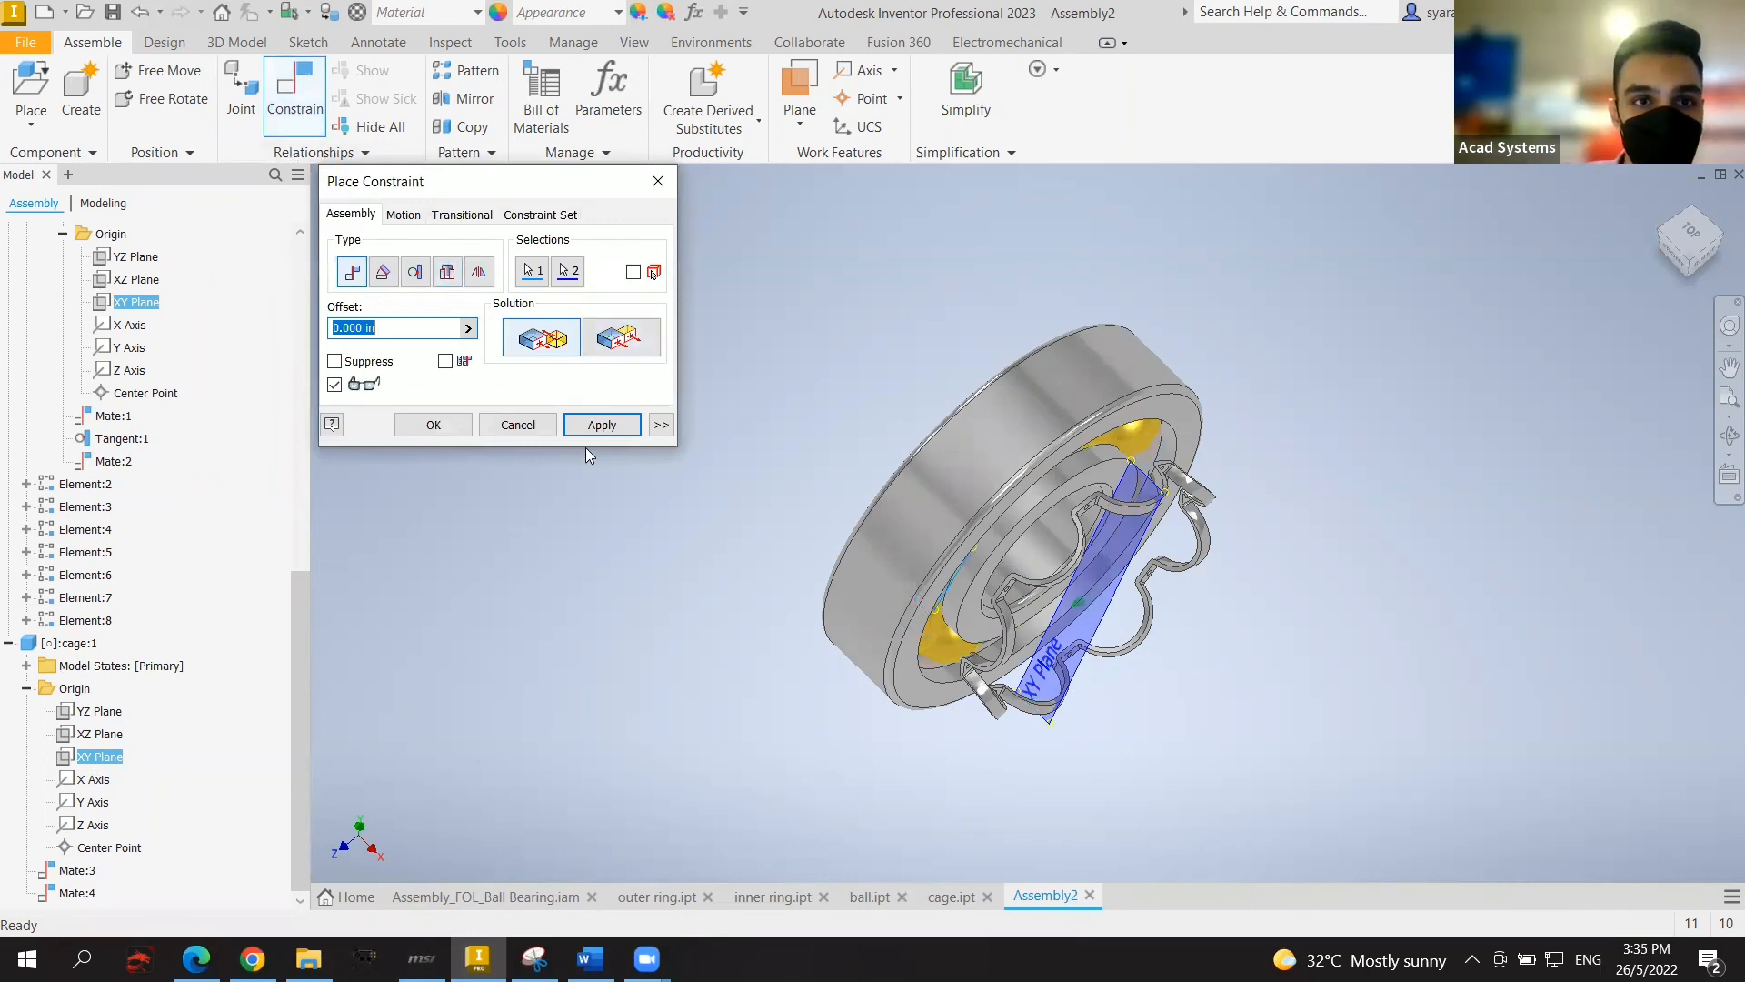
pyautogui.click(587, 424)
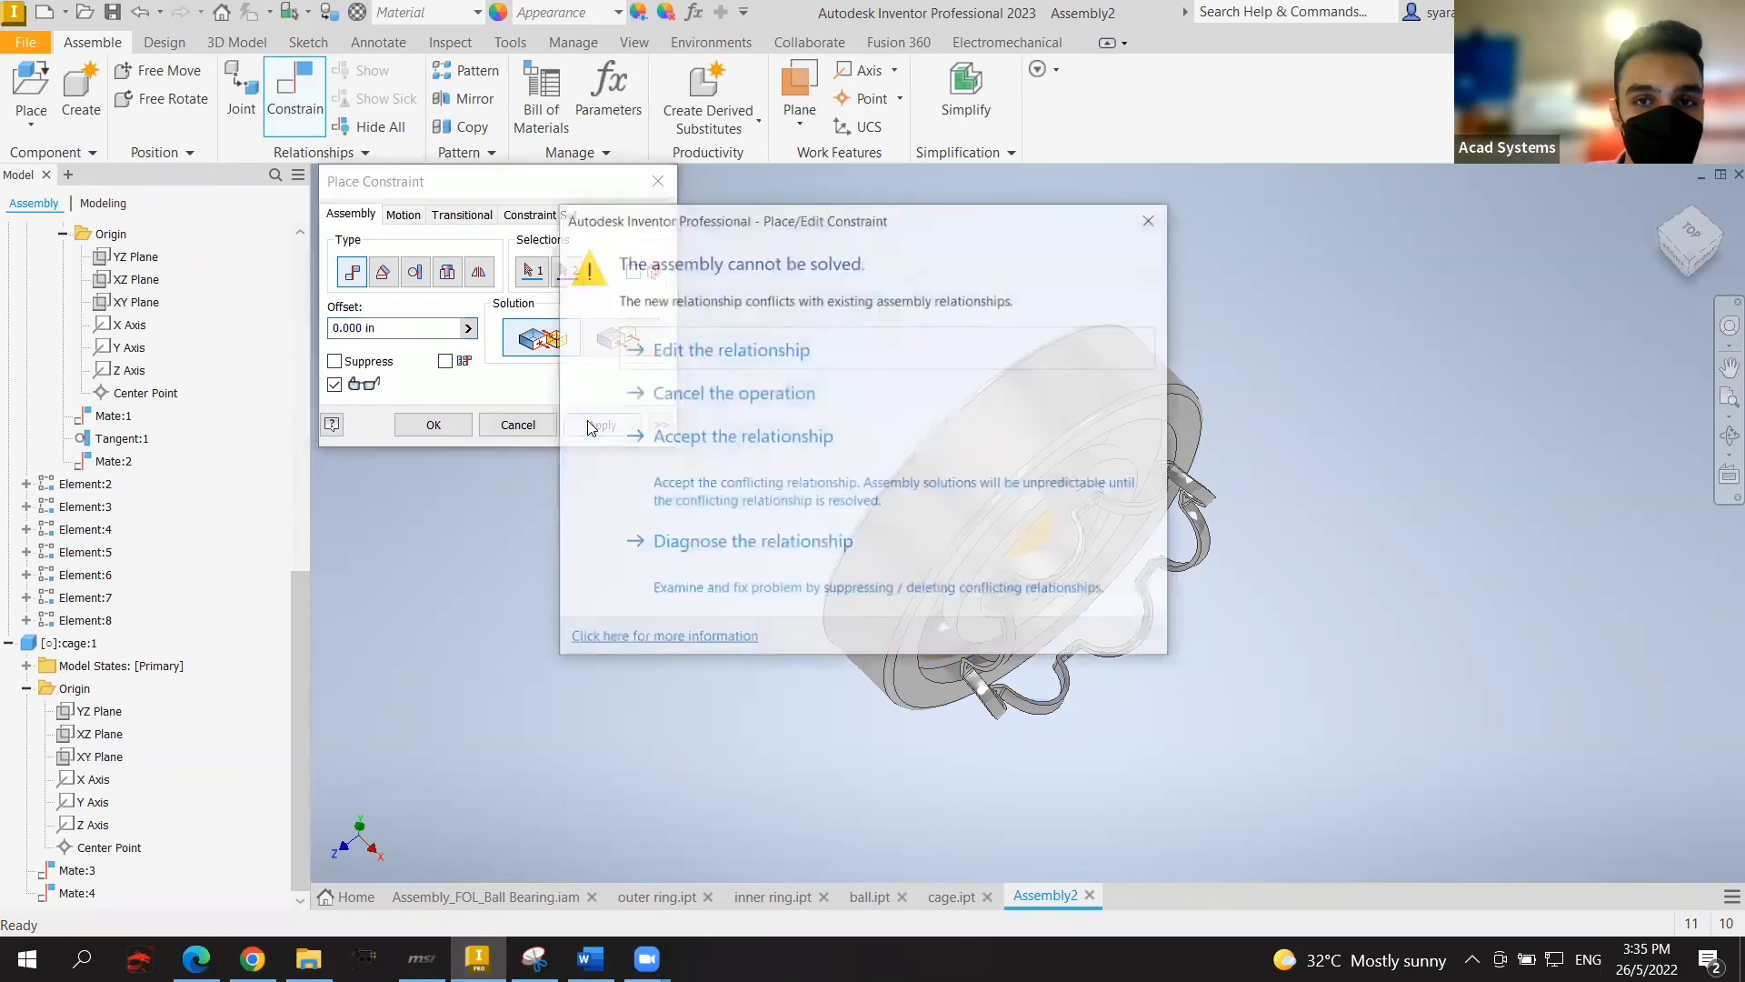
pyautogui.click(1149, 219)
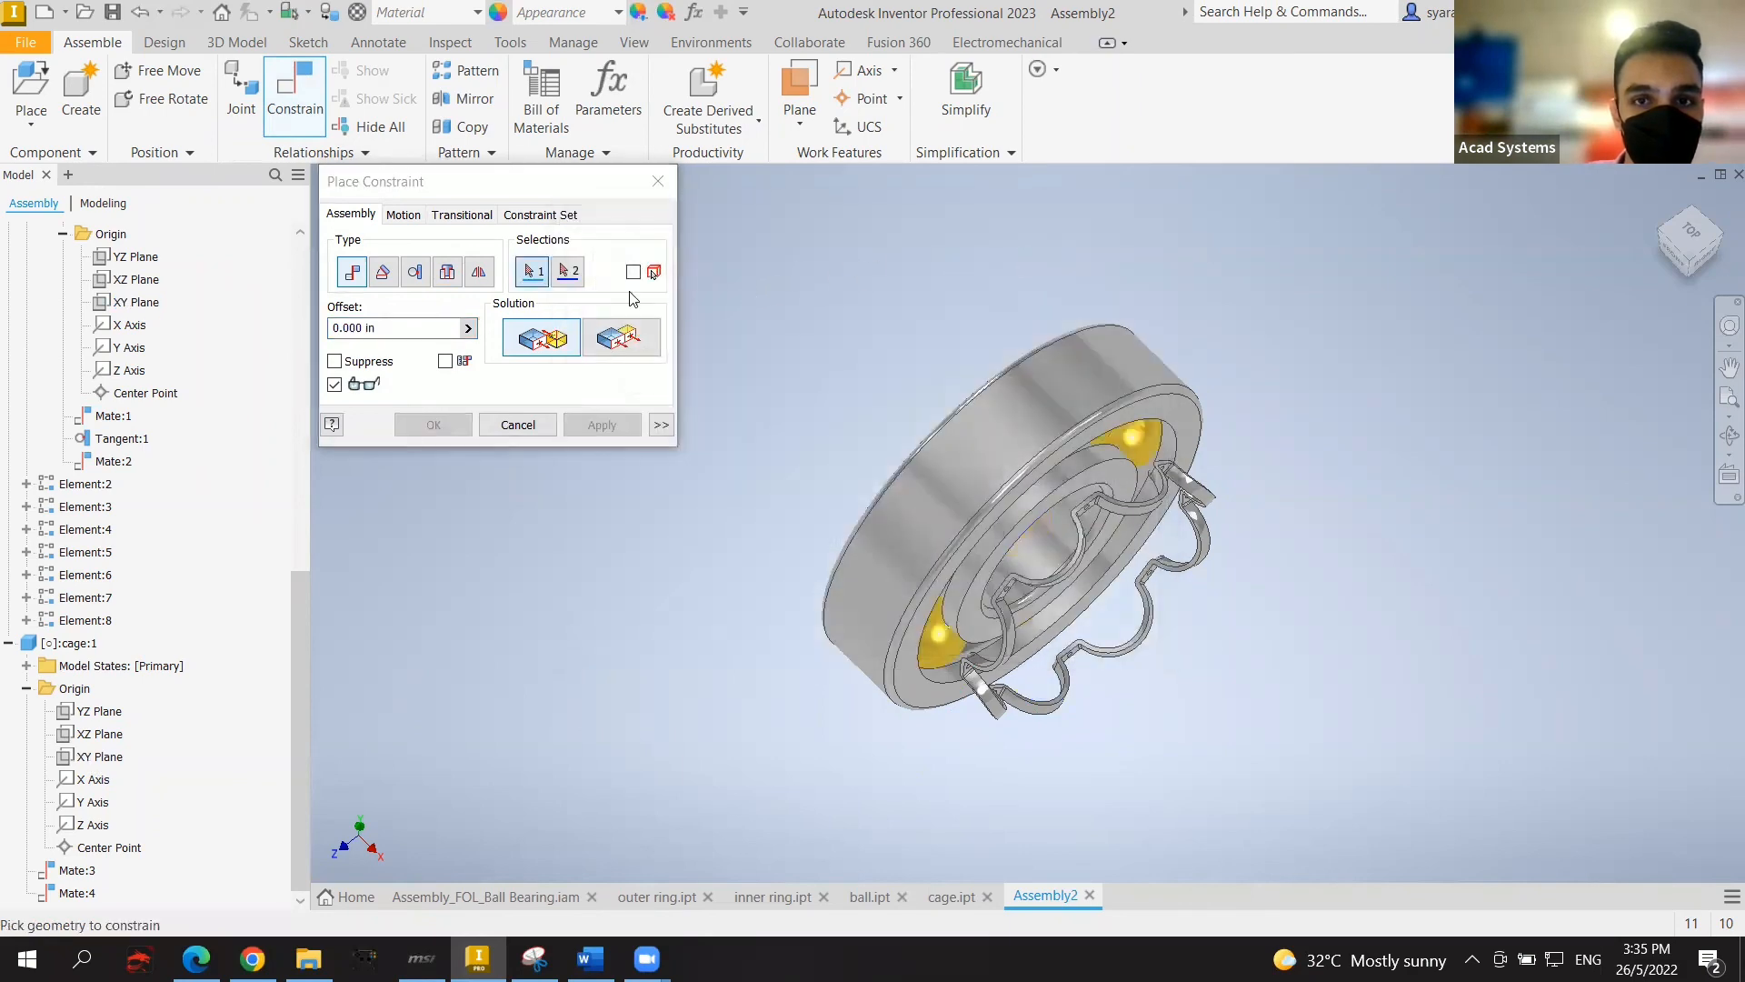
pyautogui.click(658, 181)
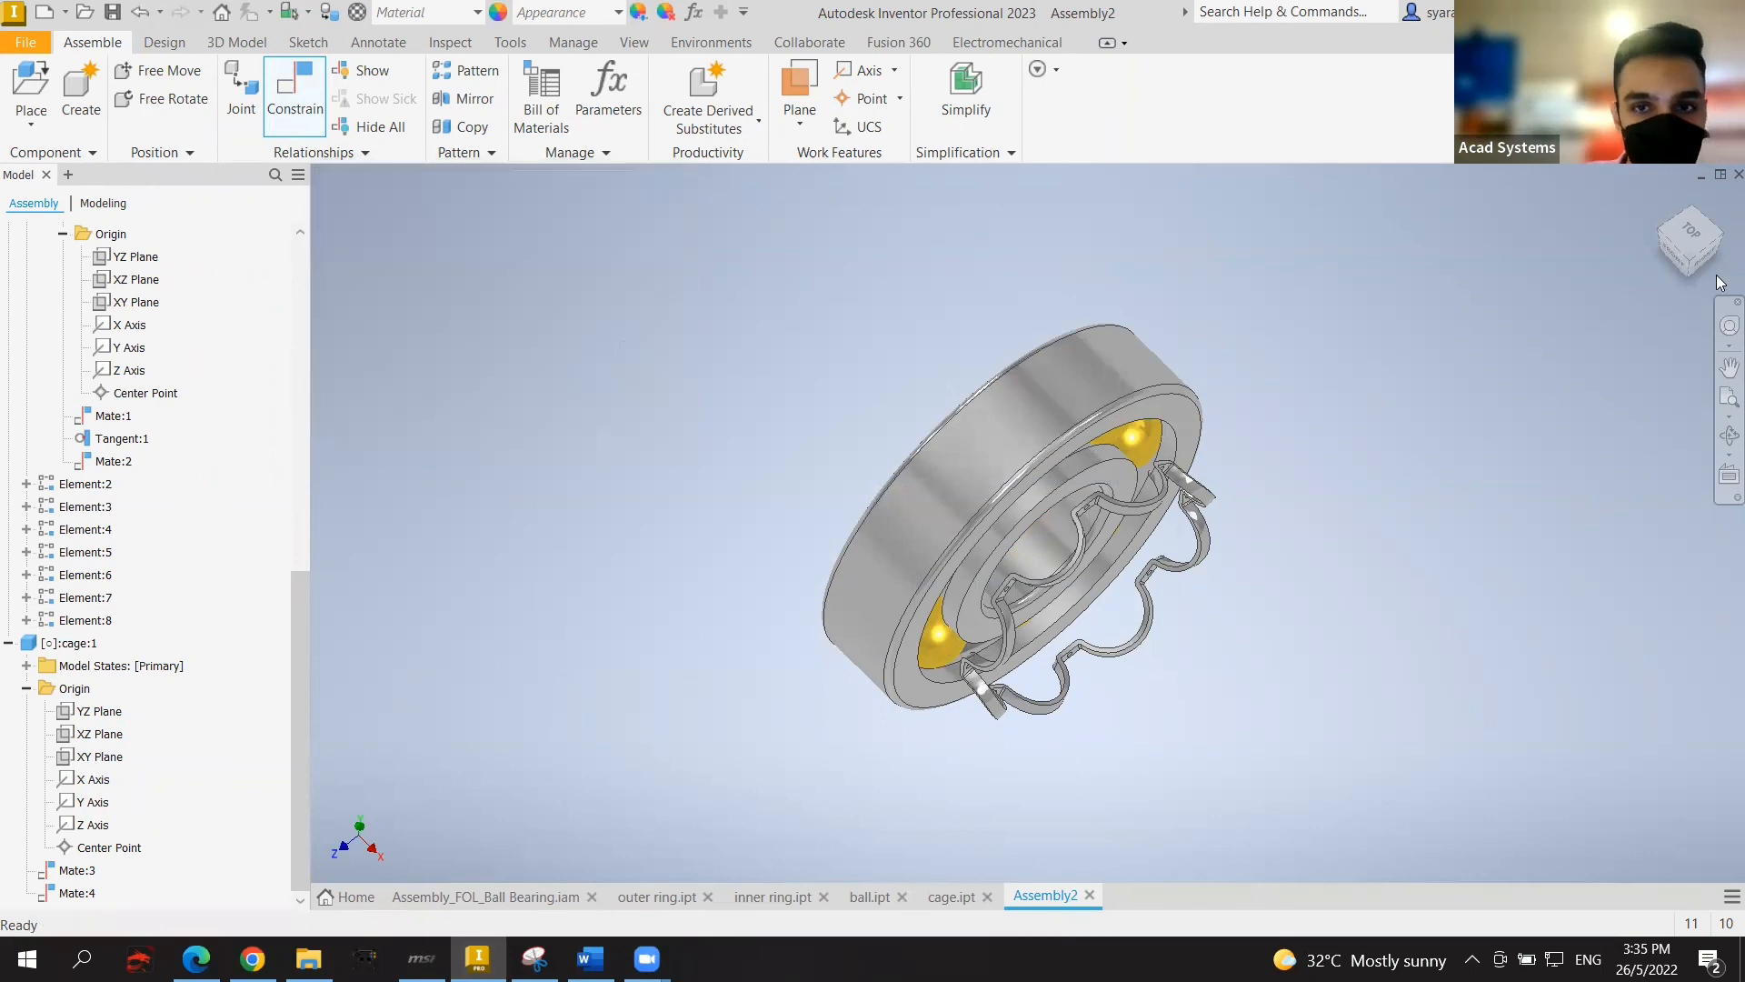
pyautogui.click(1665, 234)
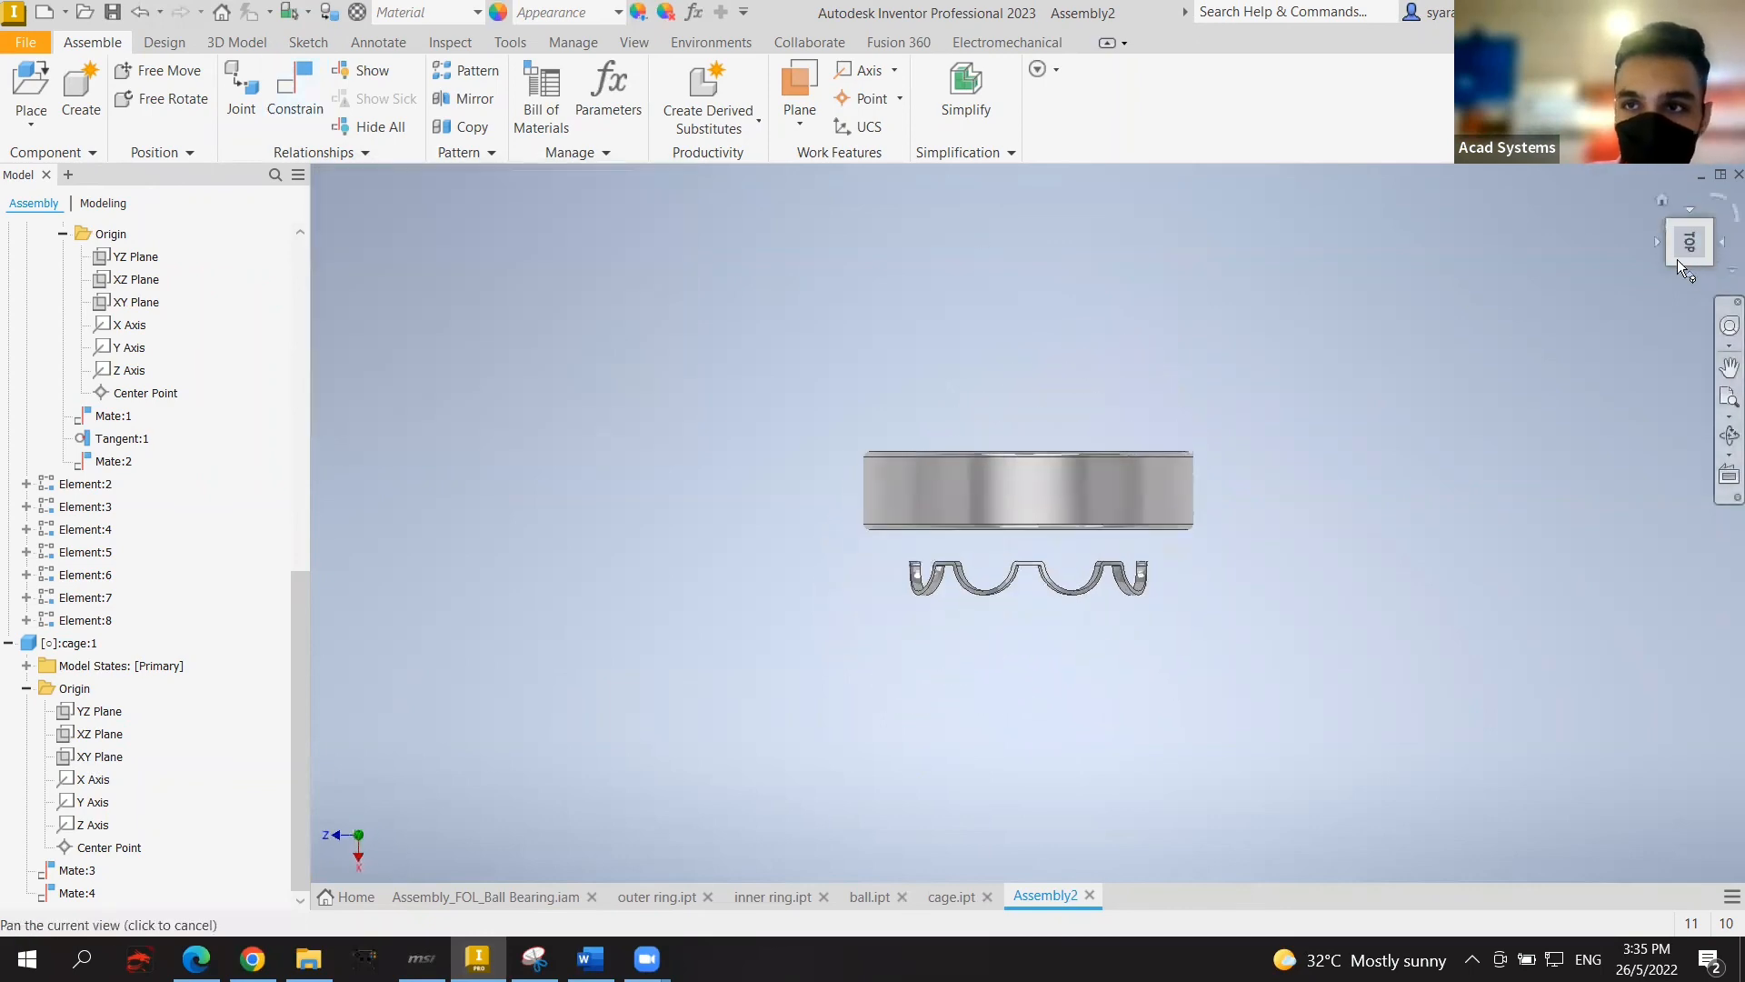
pyautogui.click(1690, 262)
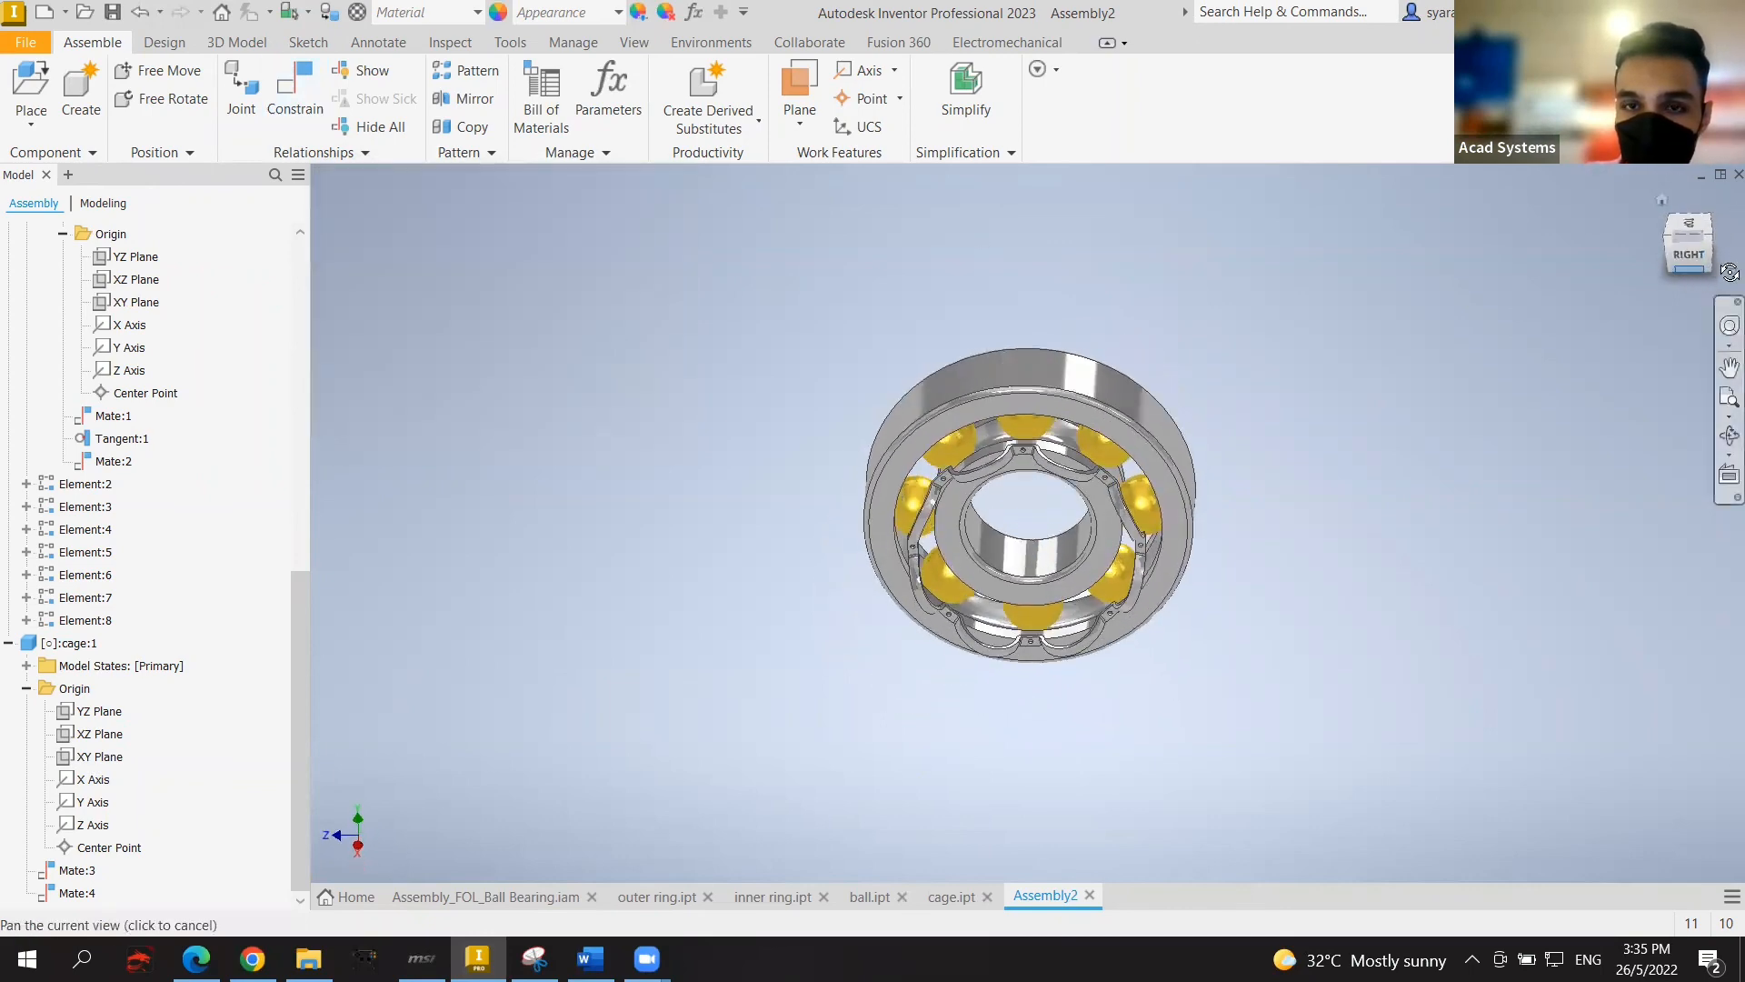
pyautogui.click(1671, 273)
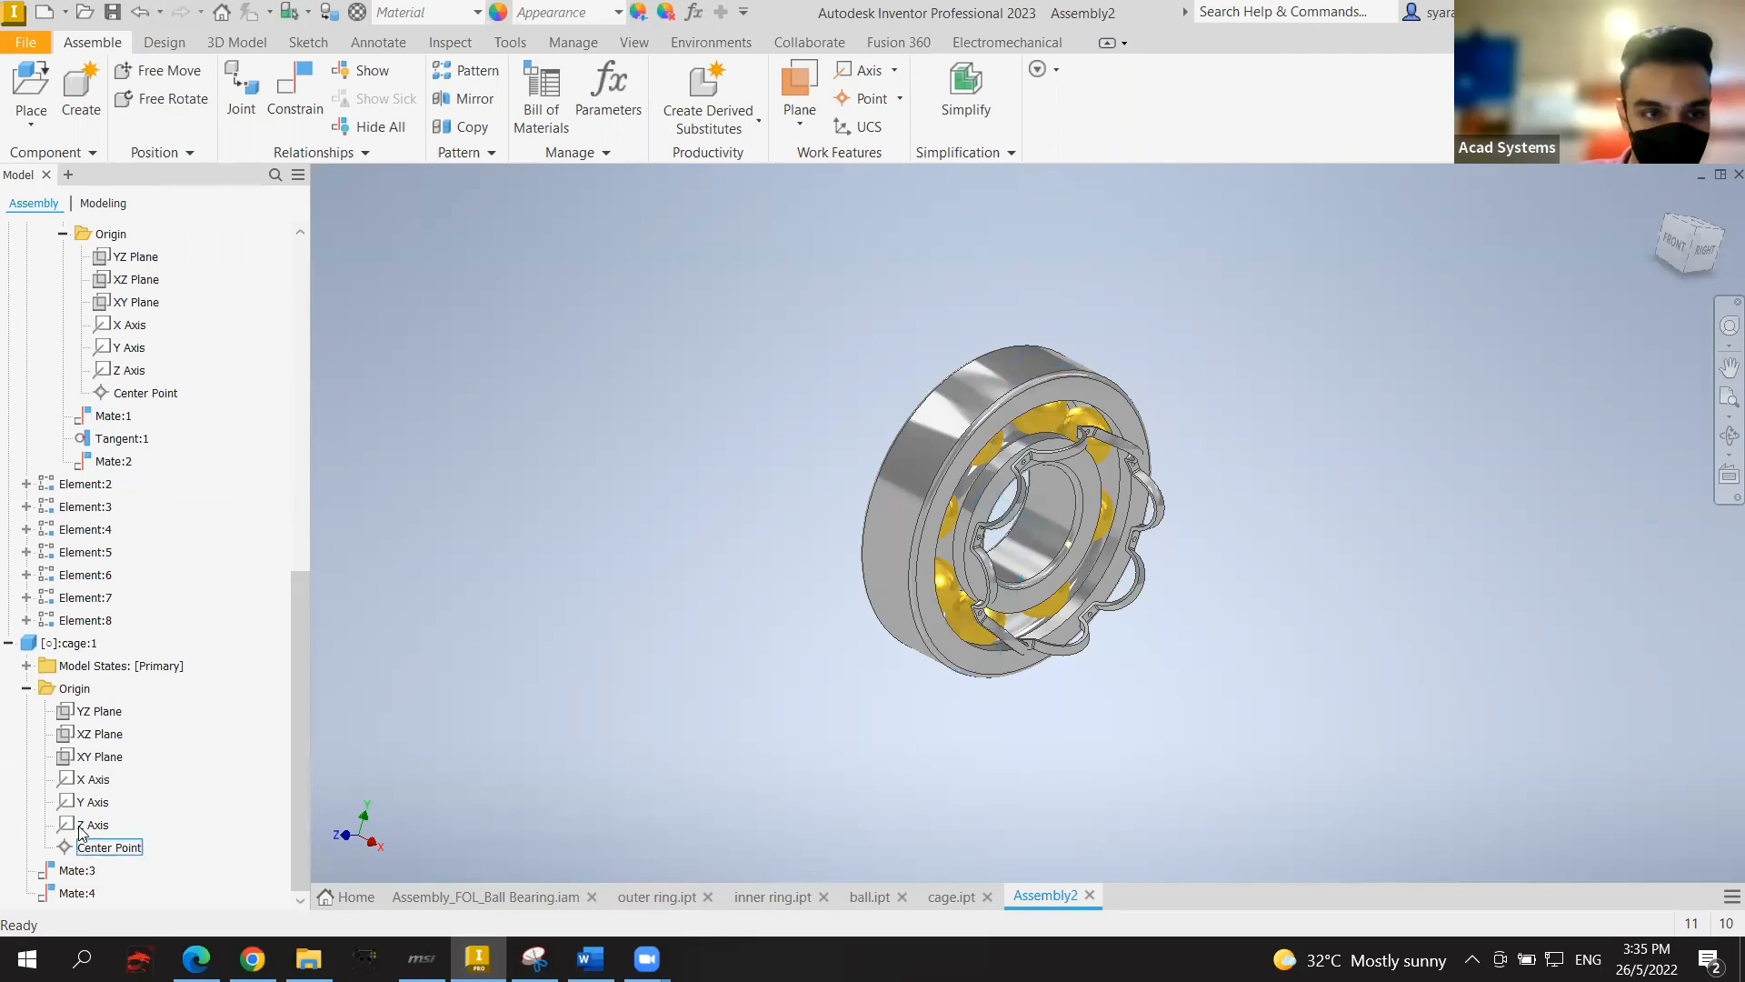
pyautogui.click(100, 757)
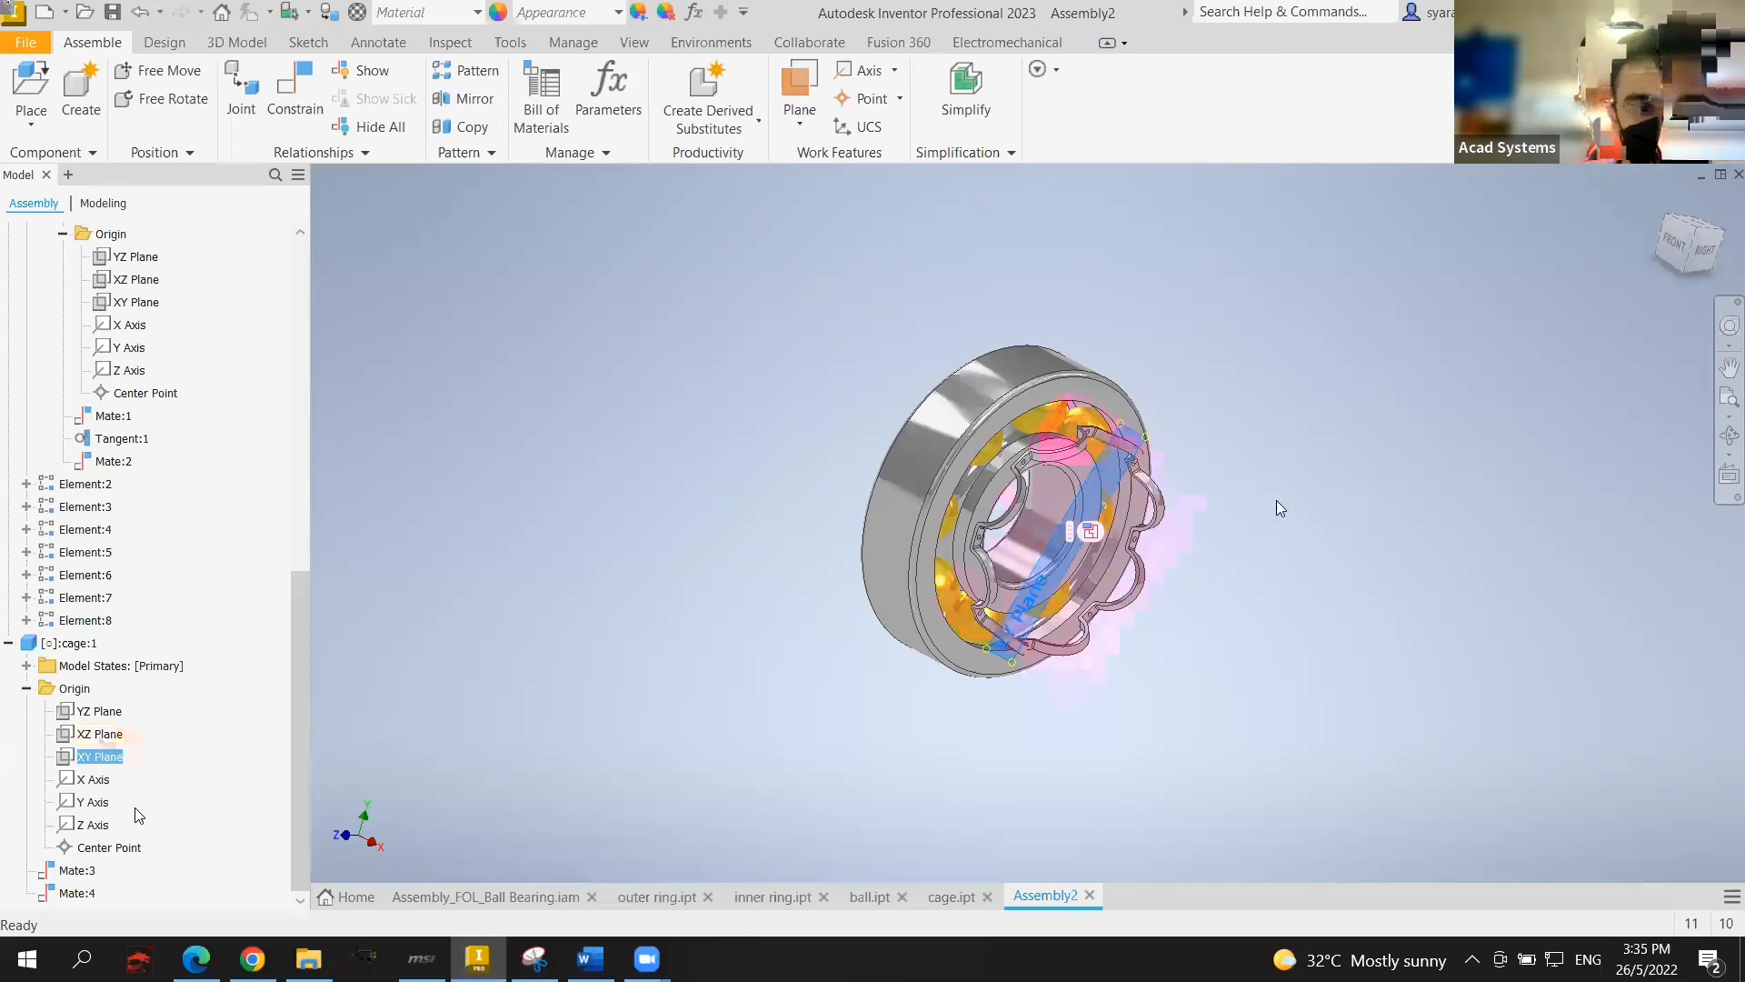
pyautogui.click(1677, 250)
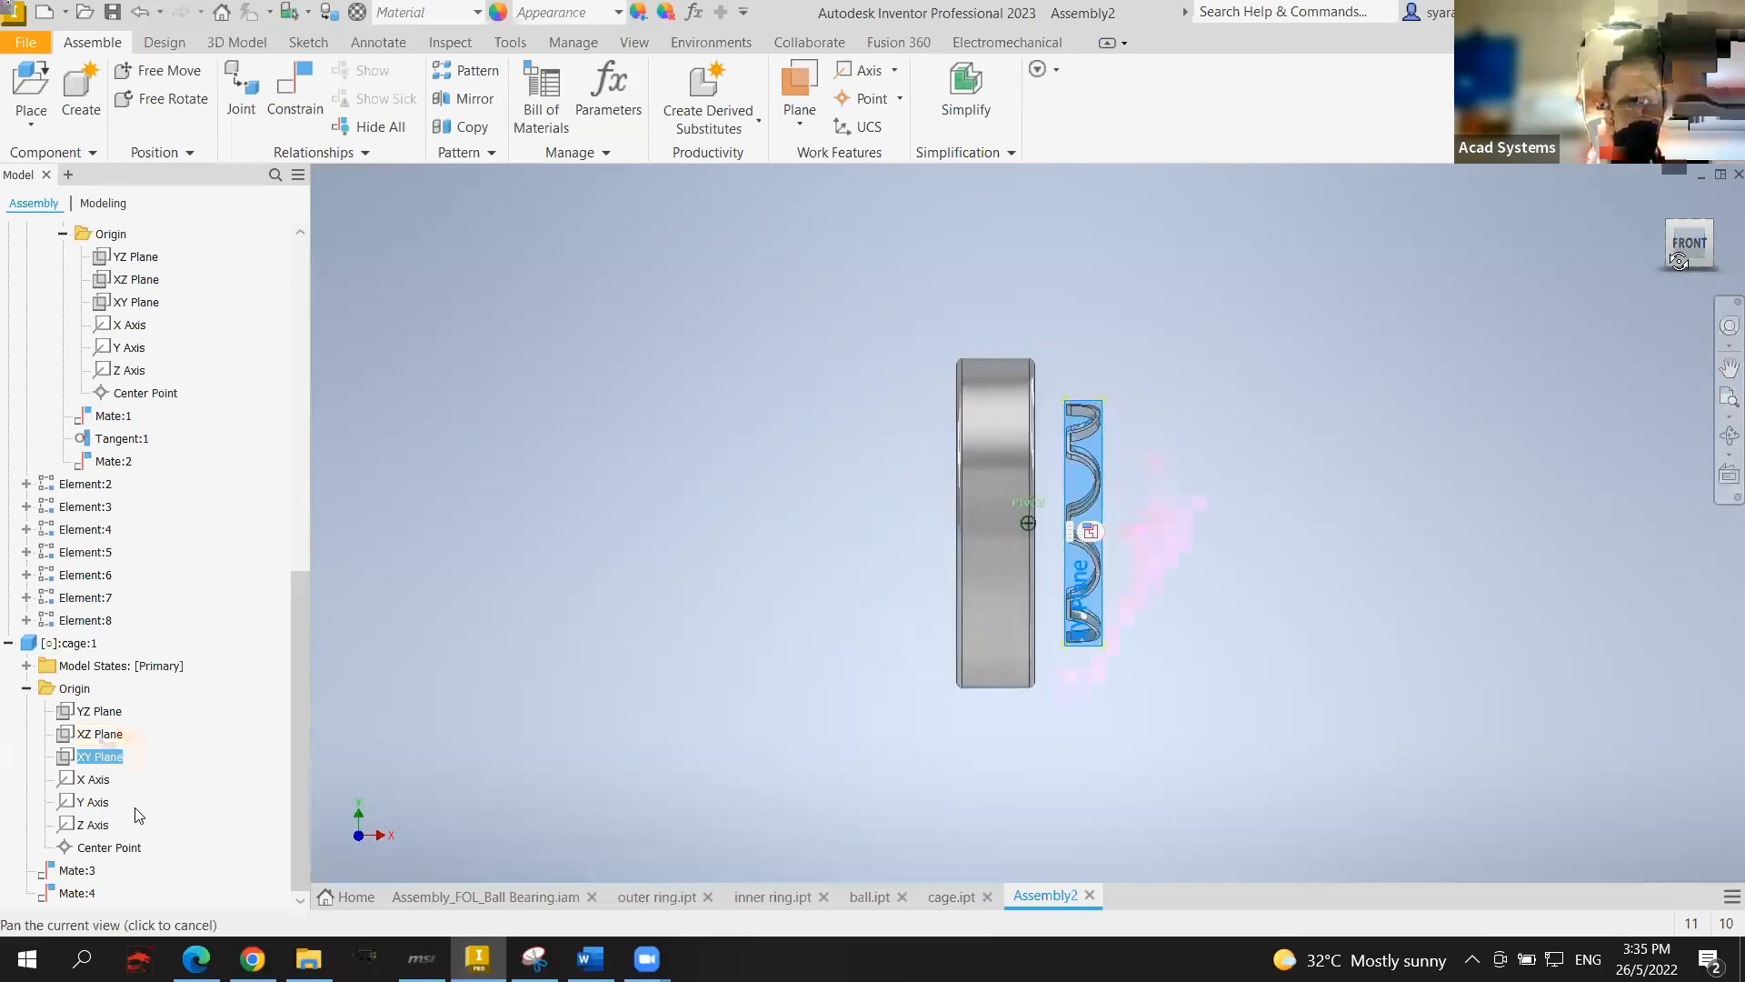
pyautogui.moveTo(1679, 261); pyautogui.dragTo(1408, 270)
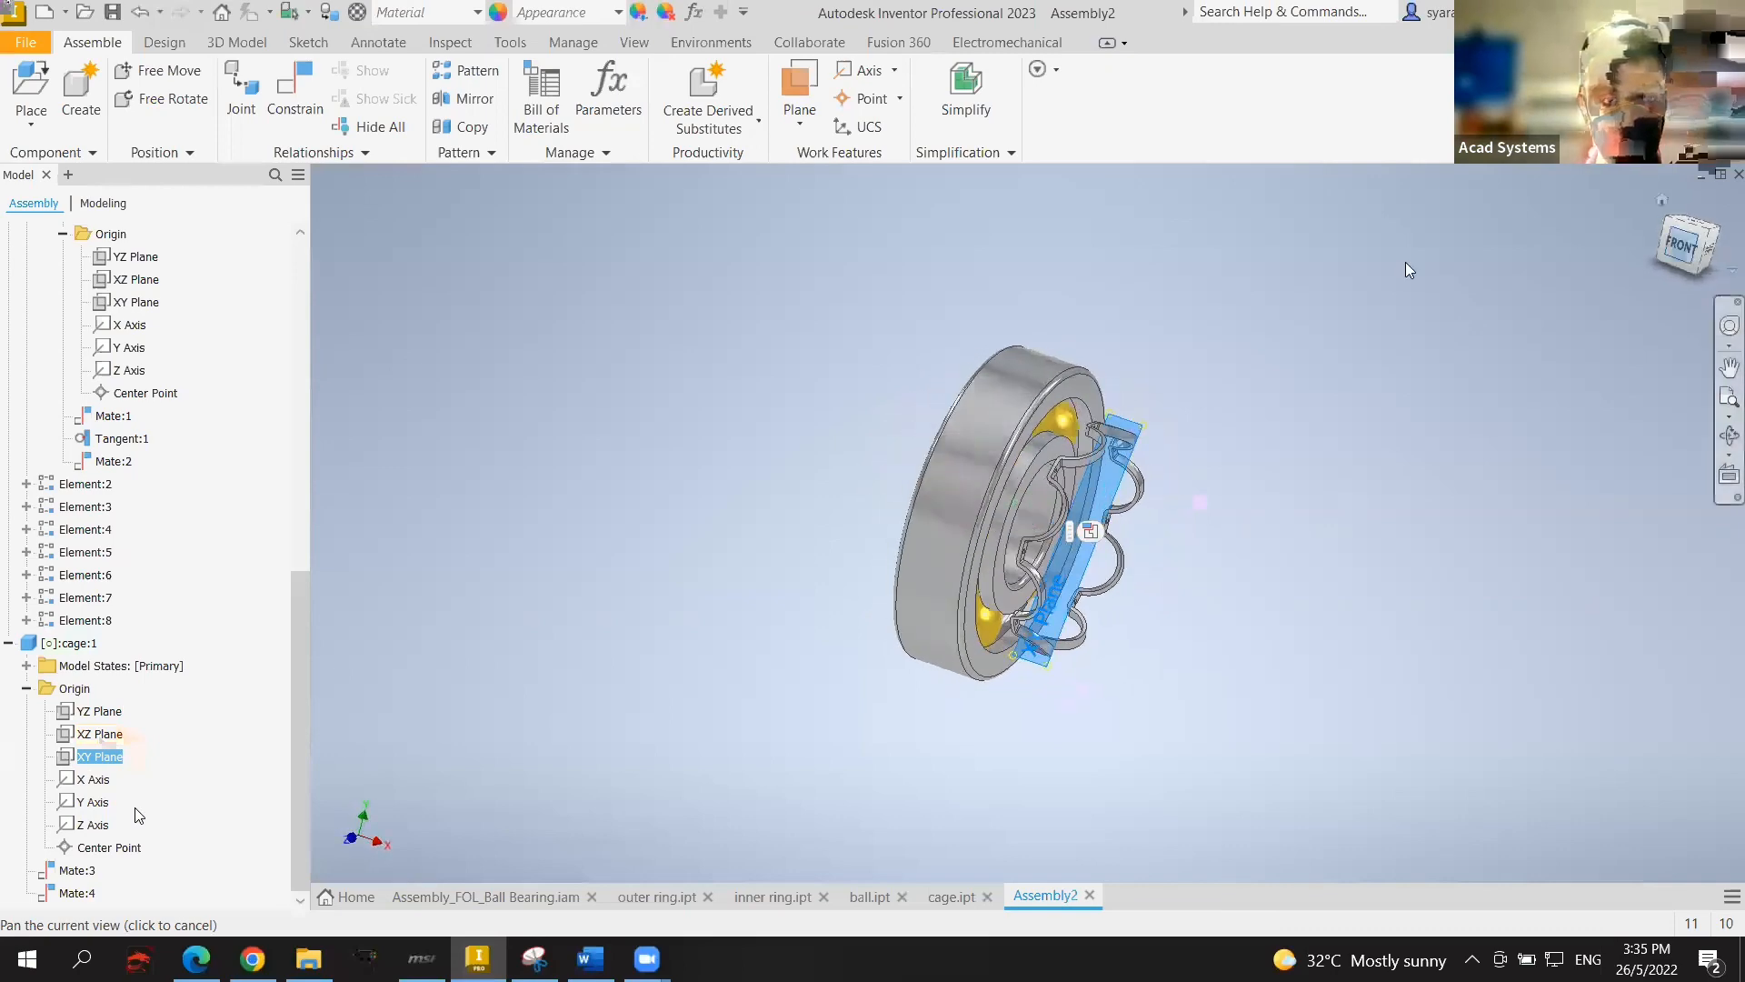
pyautogui.scroll(3, 132, 509)
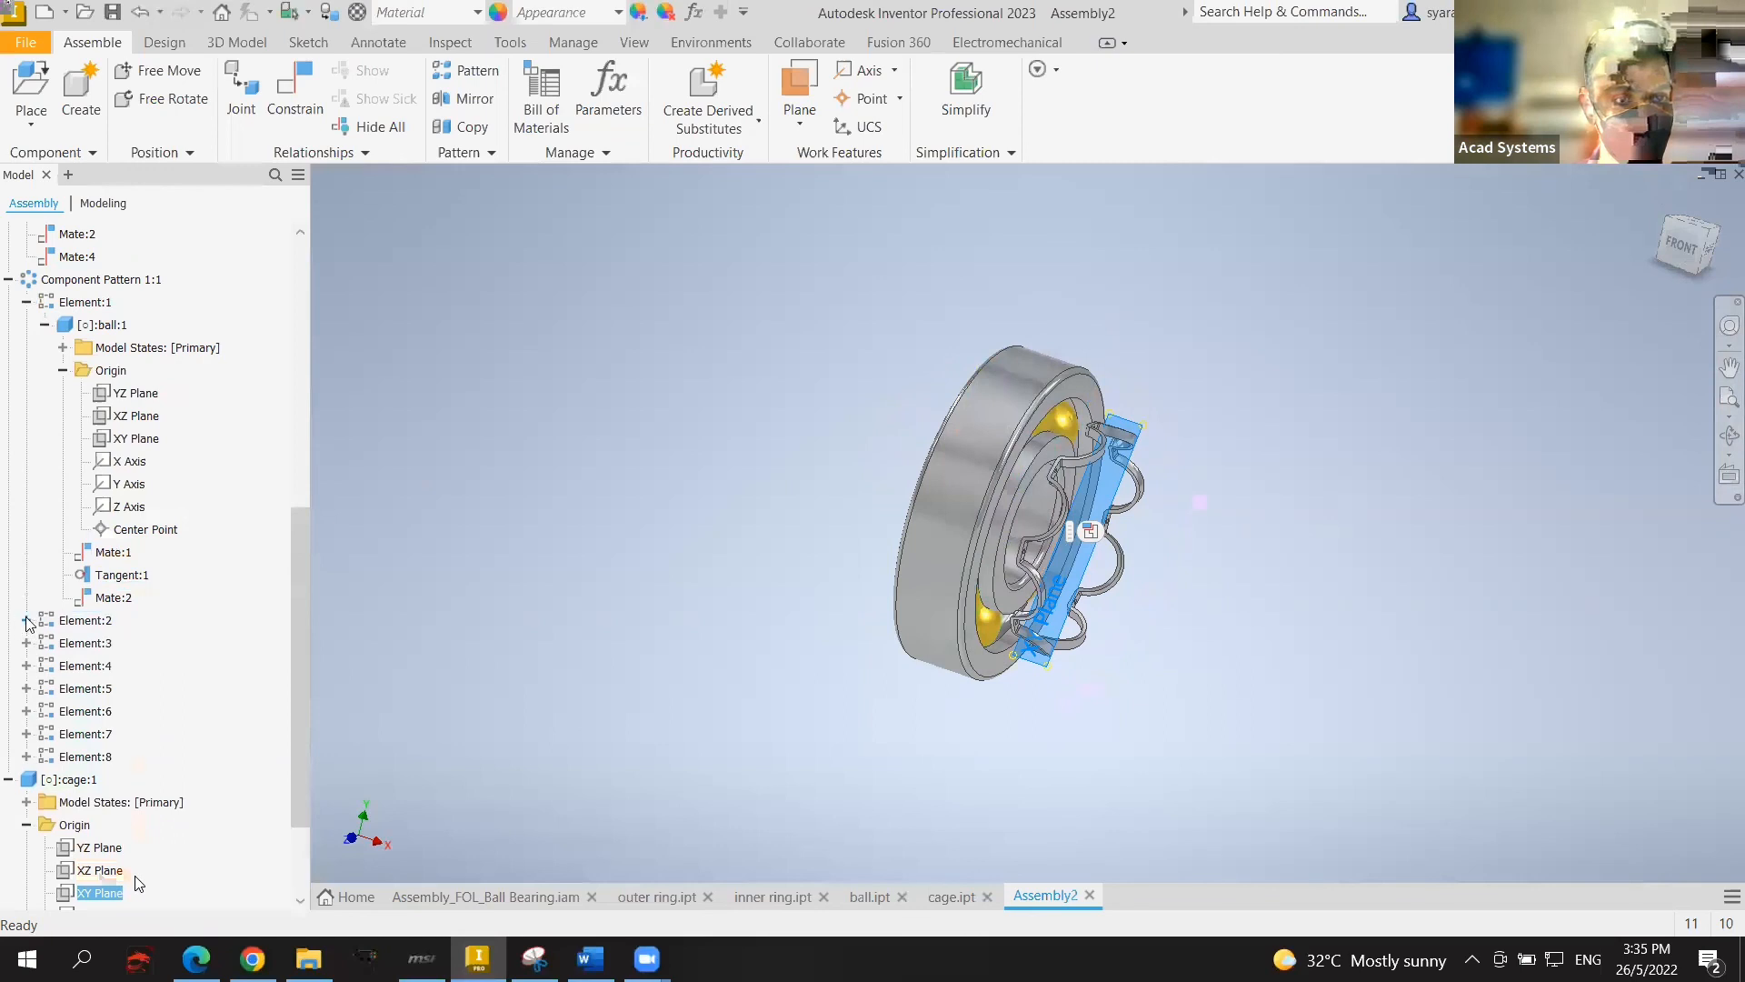
pyautogui.click(141, 444)
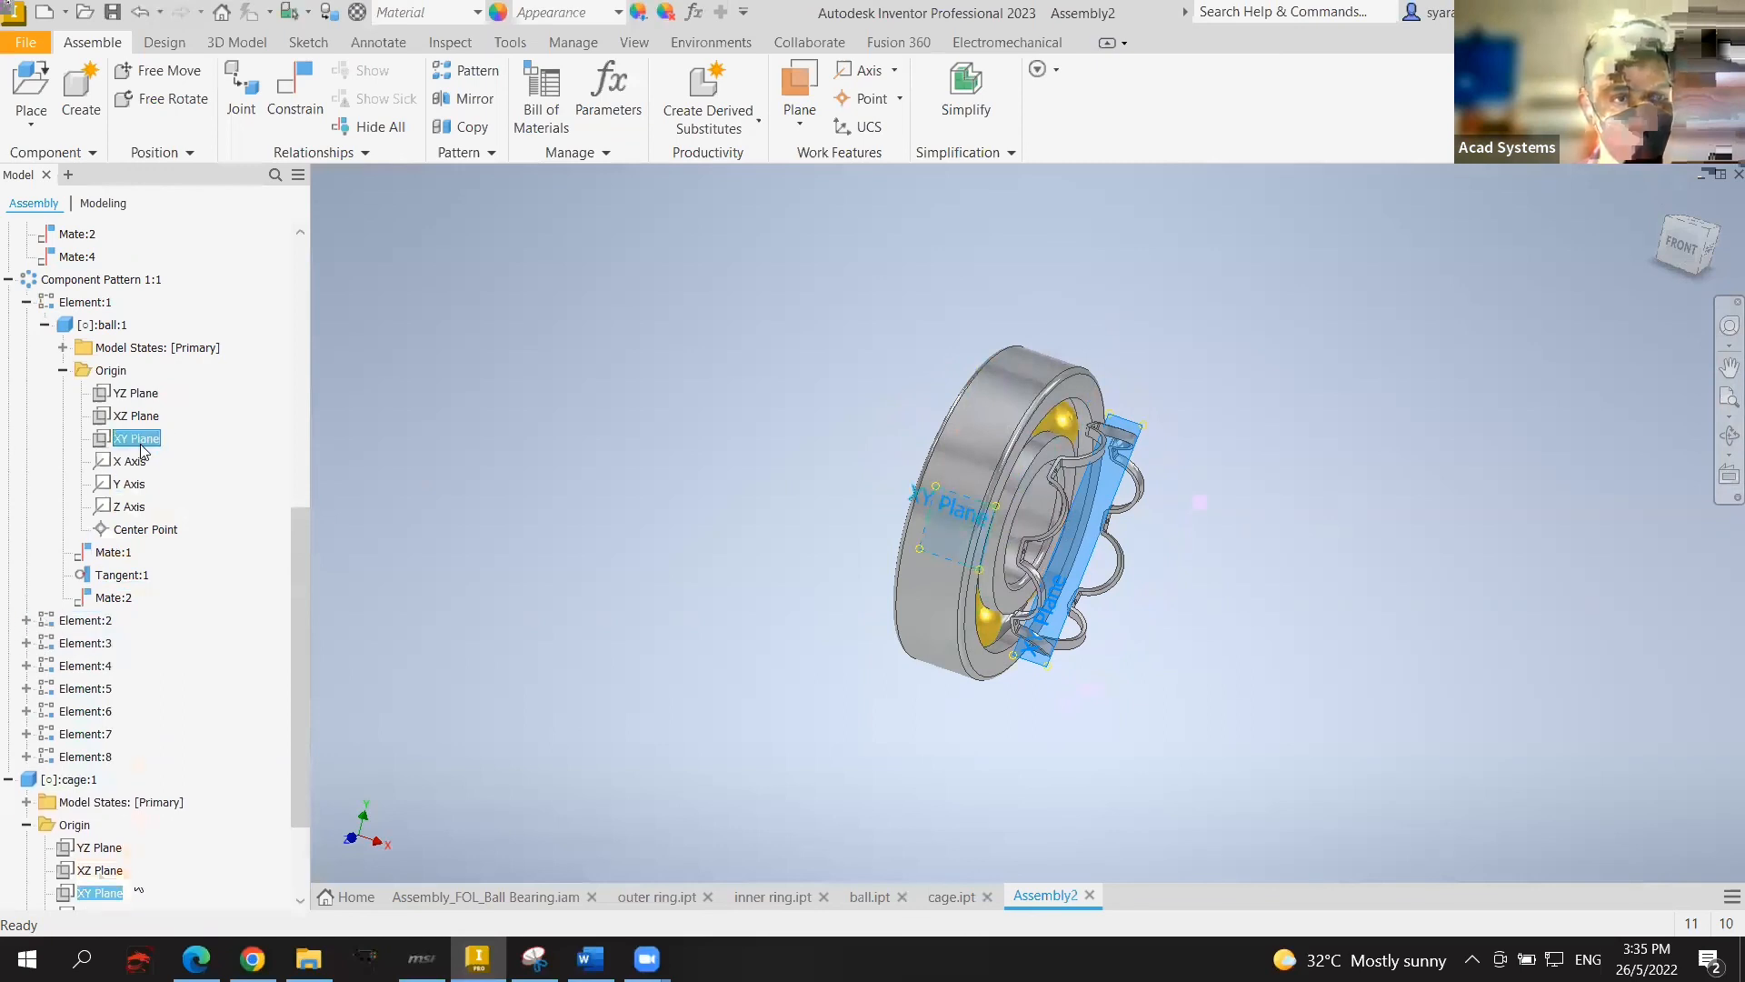
pyautogui.click(282, 116)
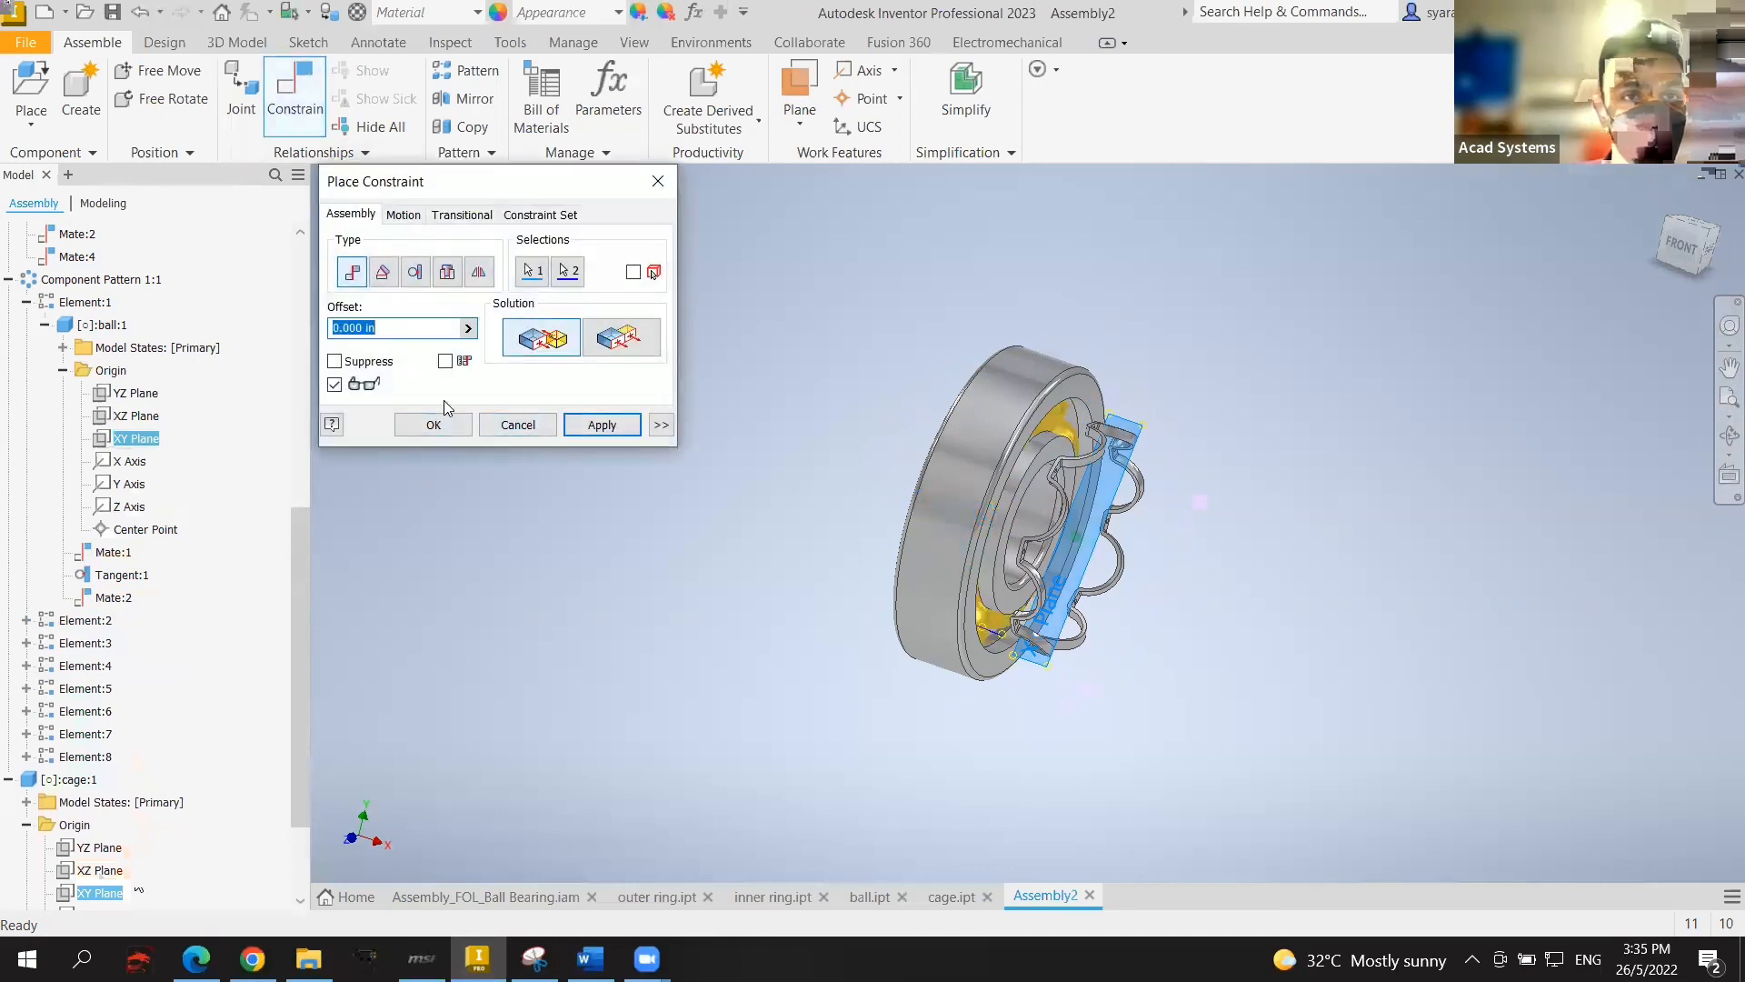
pyautogui.click(453, 427)
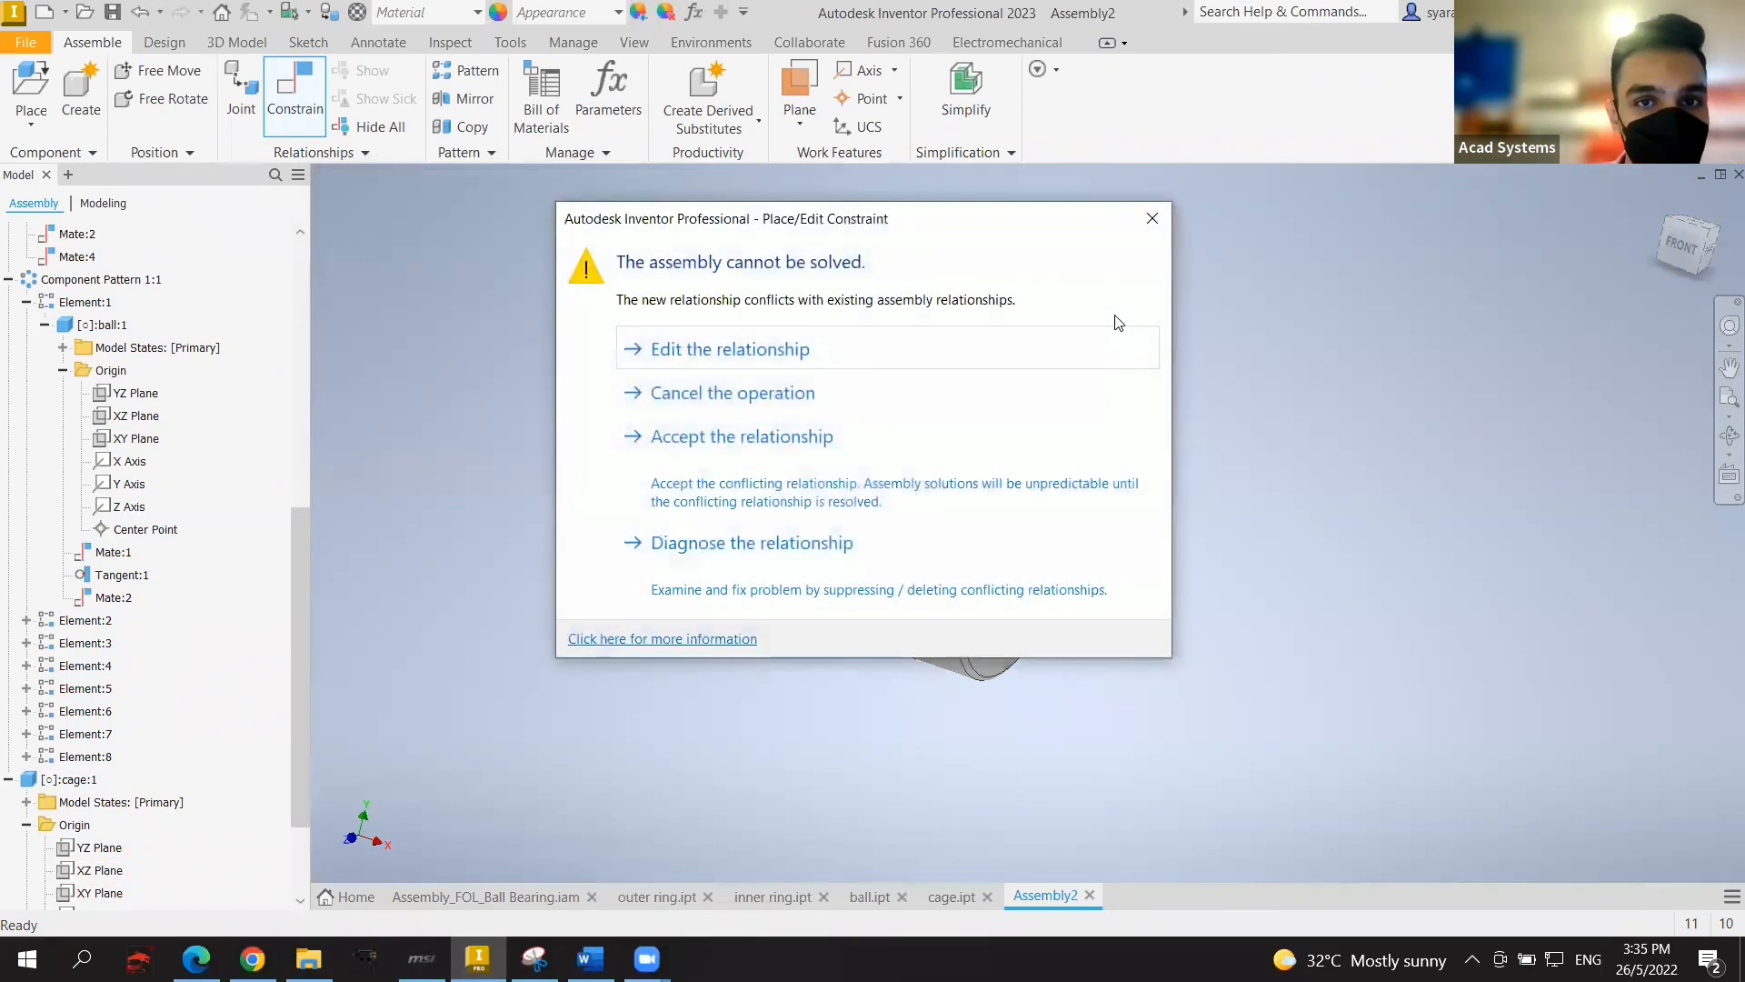
pyautogui.click(745, 393)
pyautogui.scroll(-2, 118, 545)
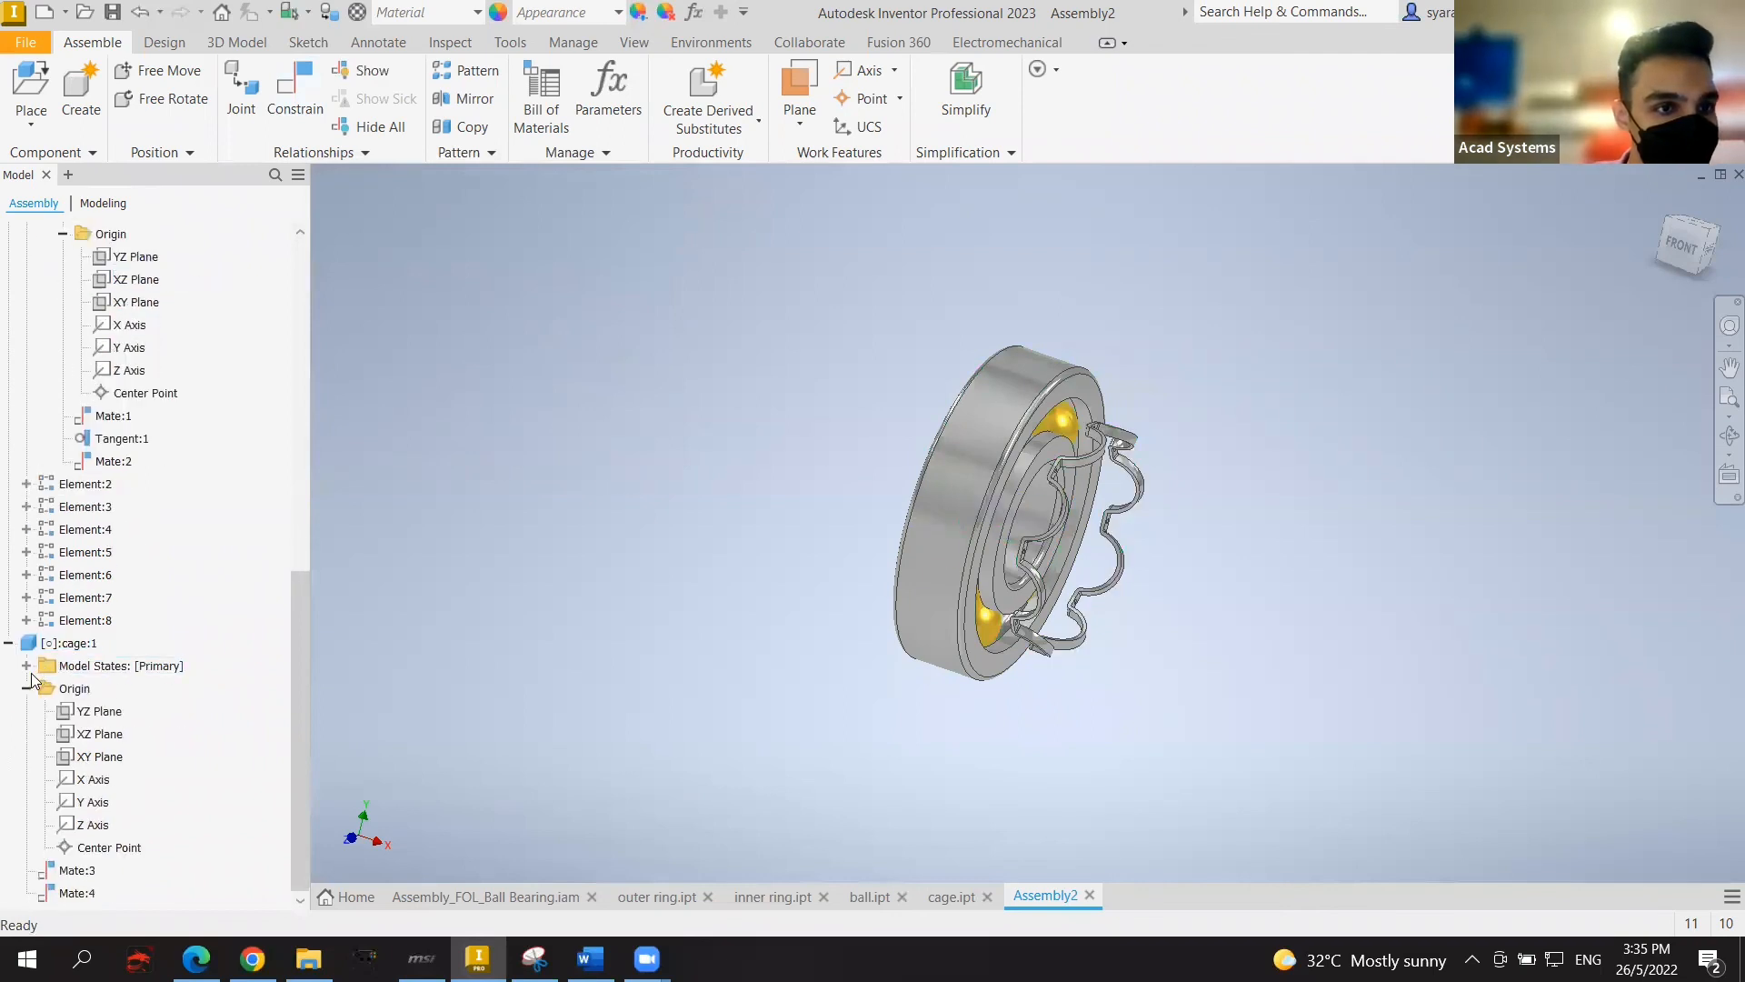
# Step: Mate the cage's XY plane to the inner ring's XY plane as Mate:5, then drag the cage into the bearing
pyautogui.click(94, 766)
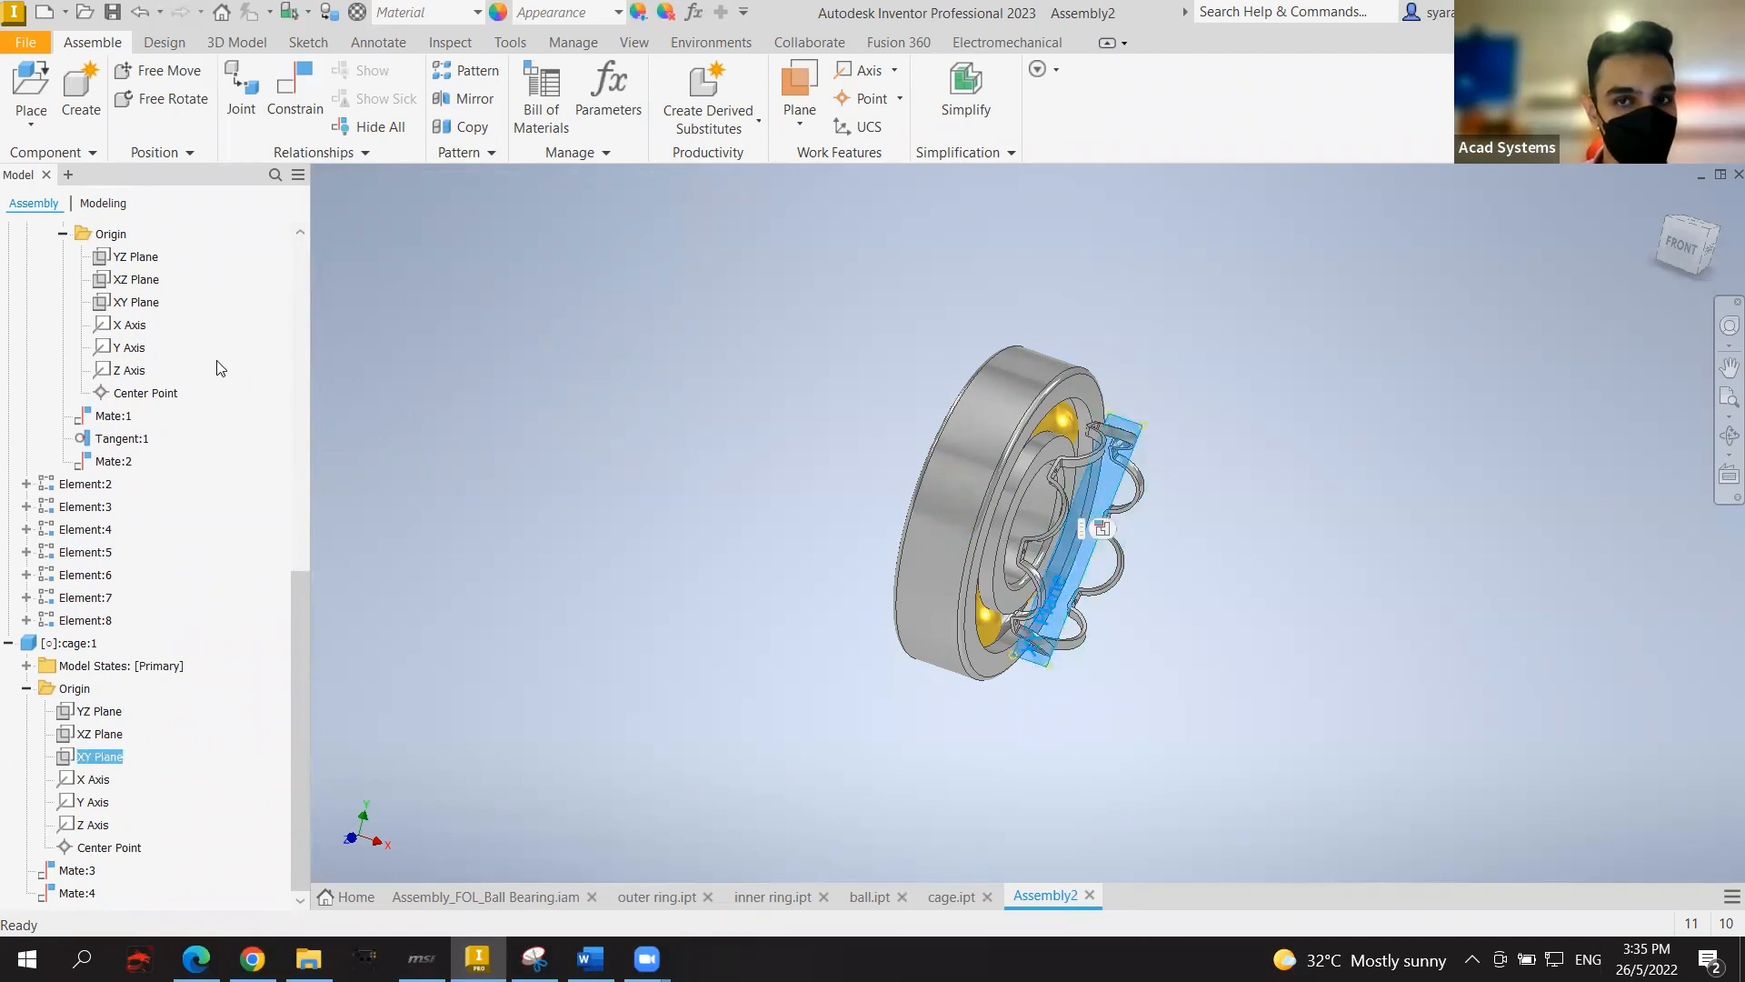
pyautogui.scroll(2, 219, 368)
pyautogui.scroll(4, 167, 378)
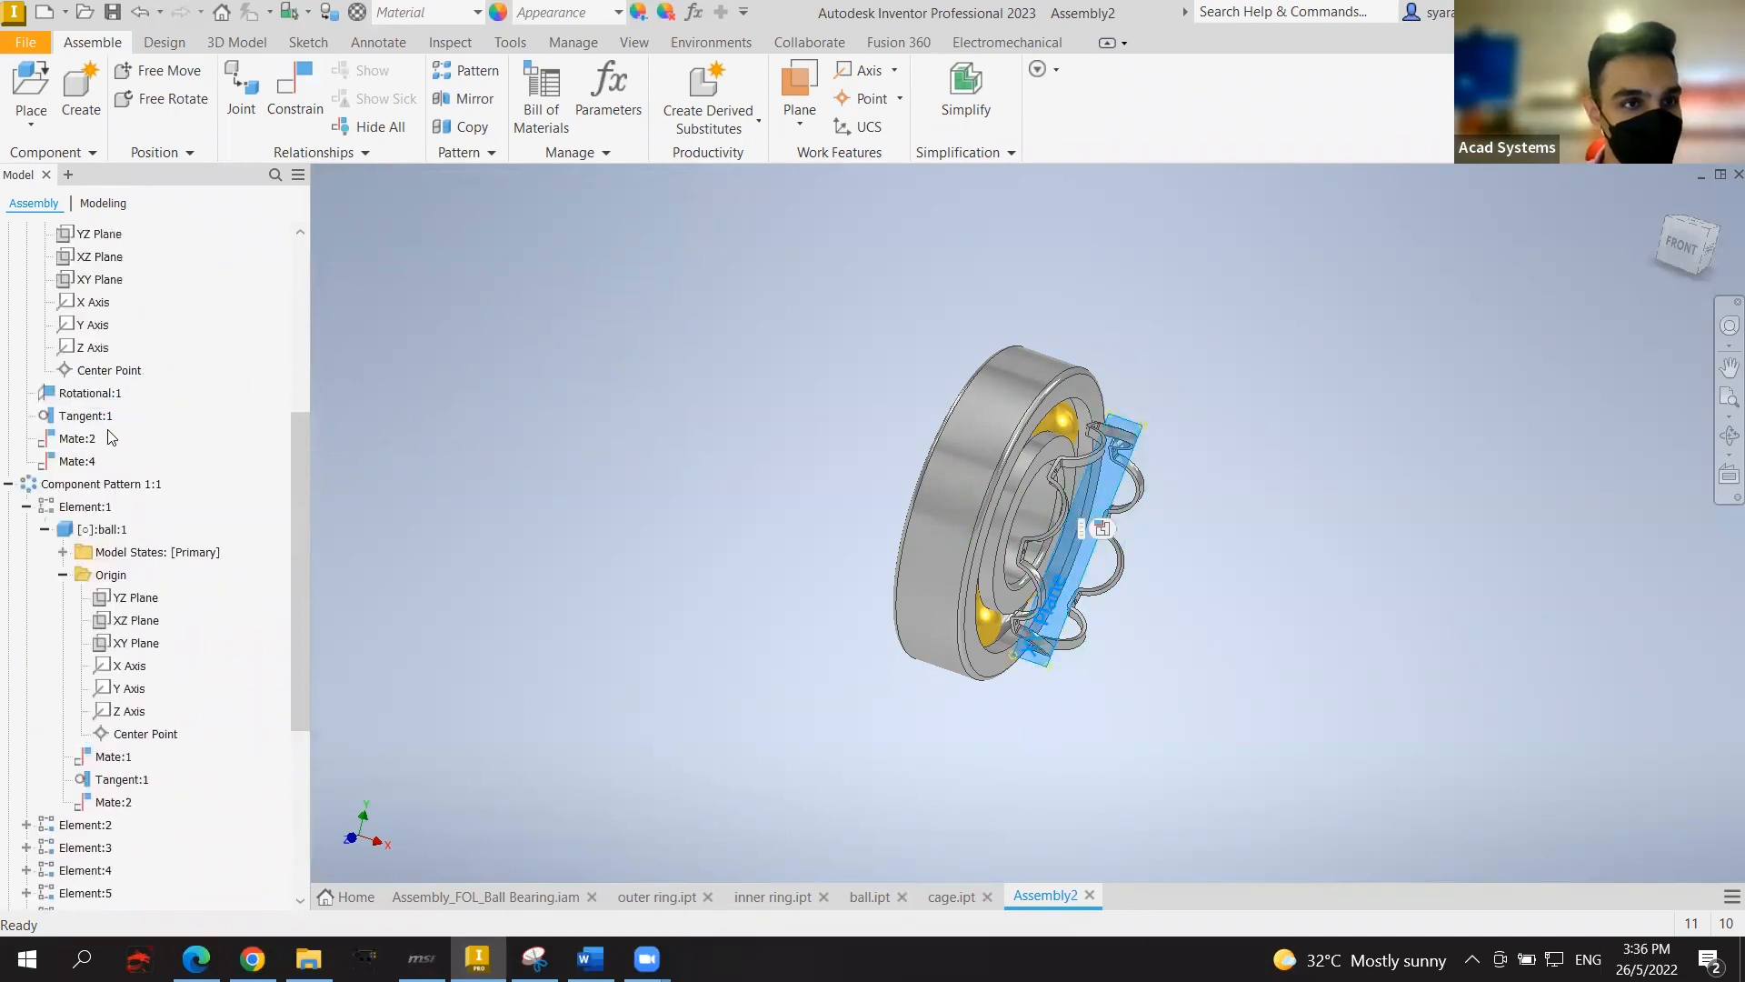
pyautogui.scroll(1, 77, 314)
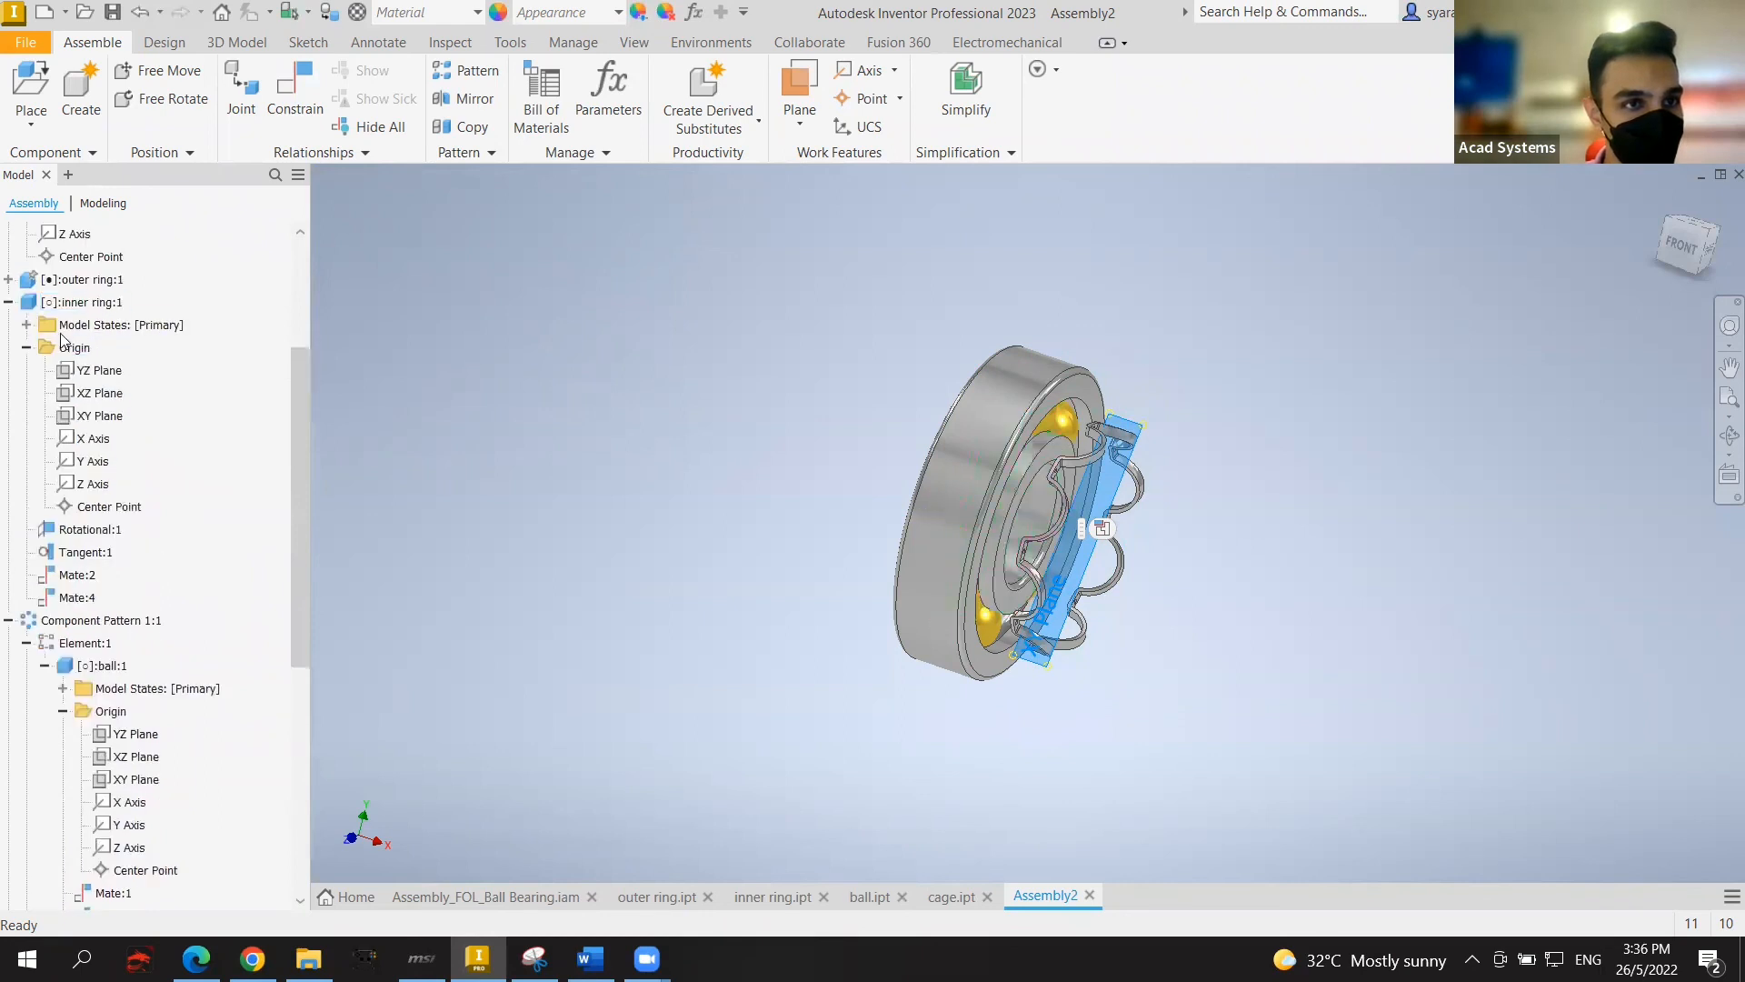
pyautogui.click(98, 420)
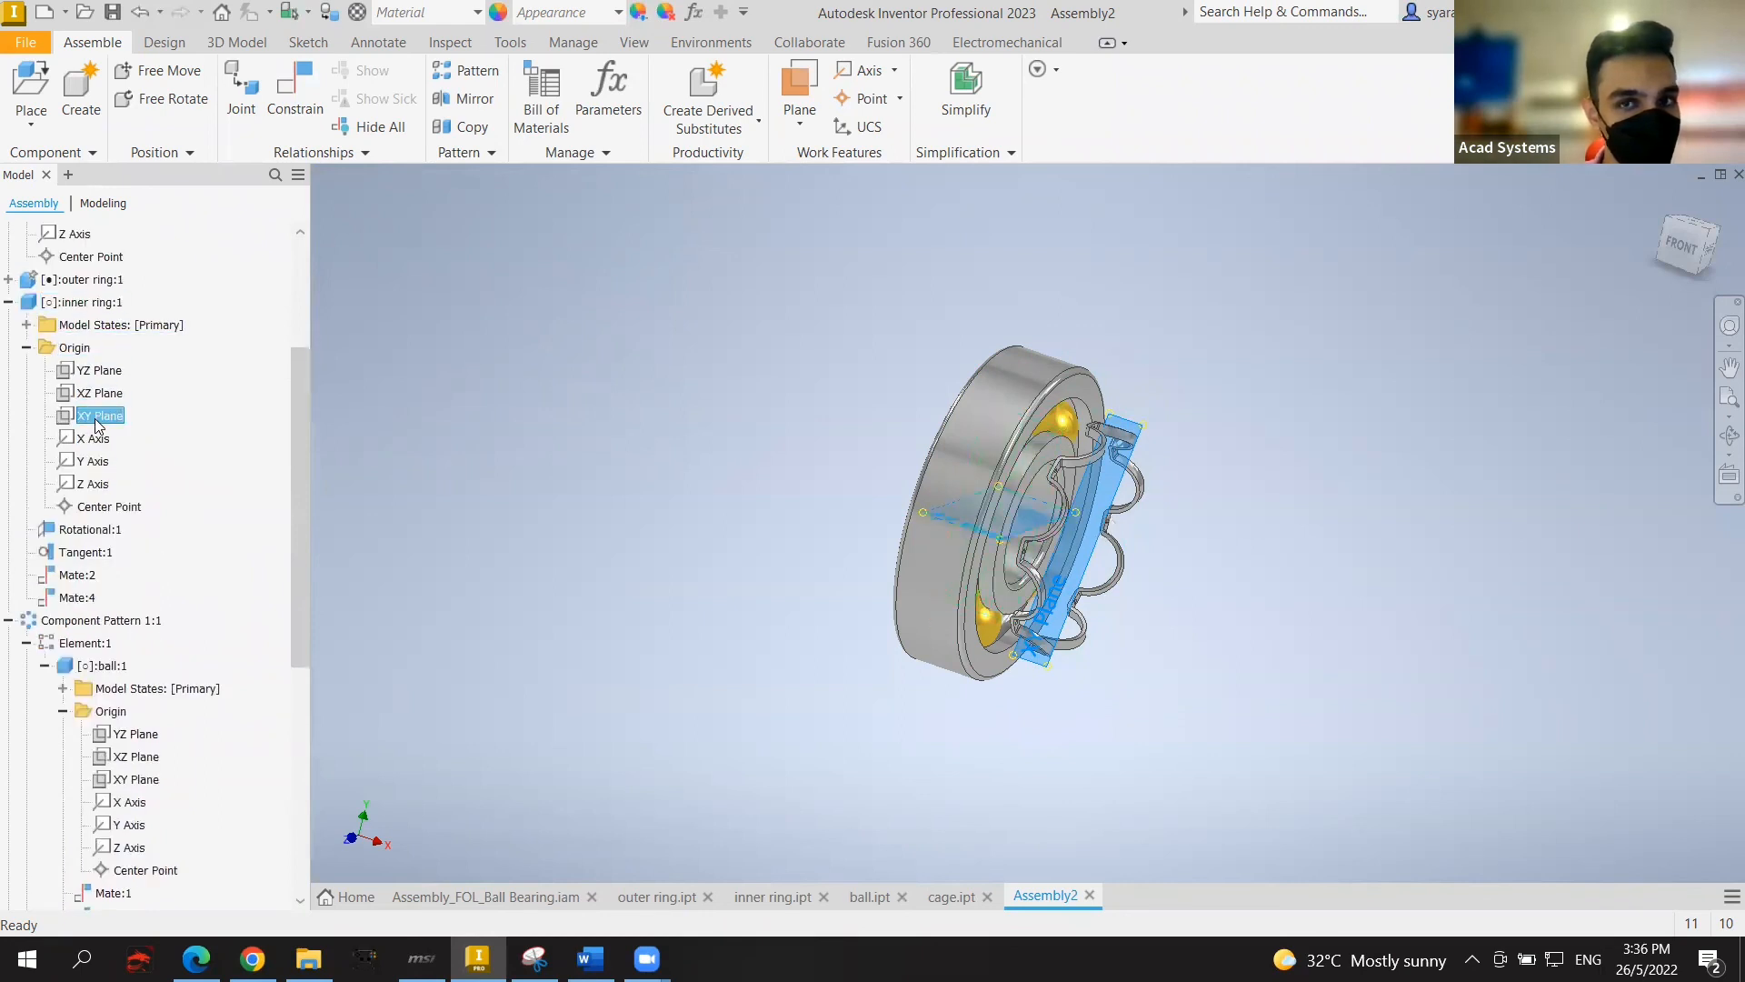
pyautogui.click(283, 132)
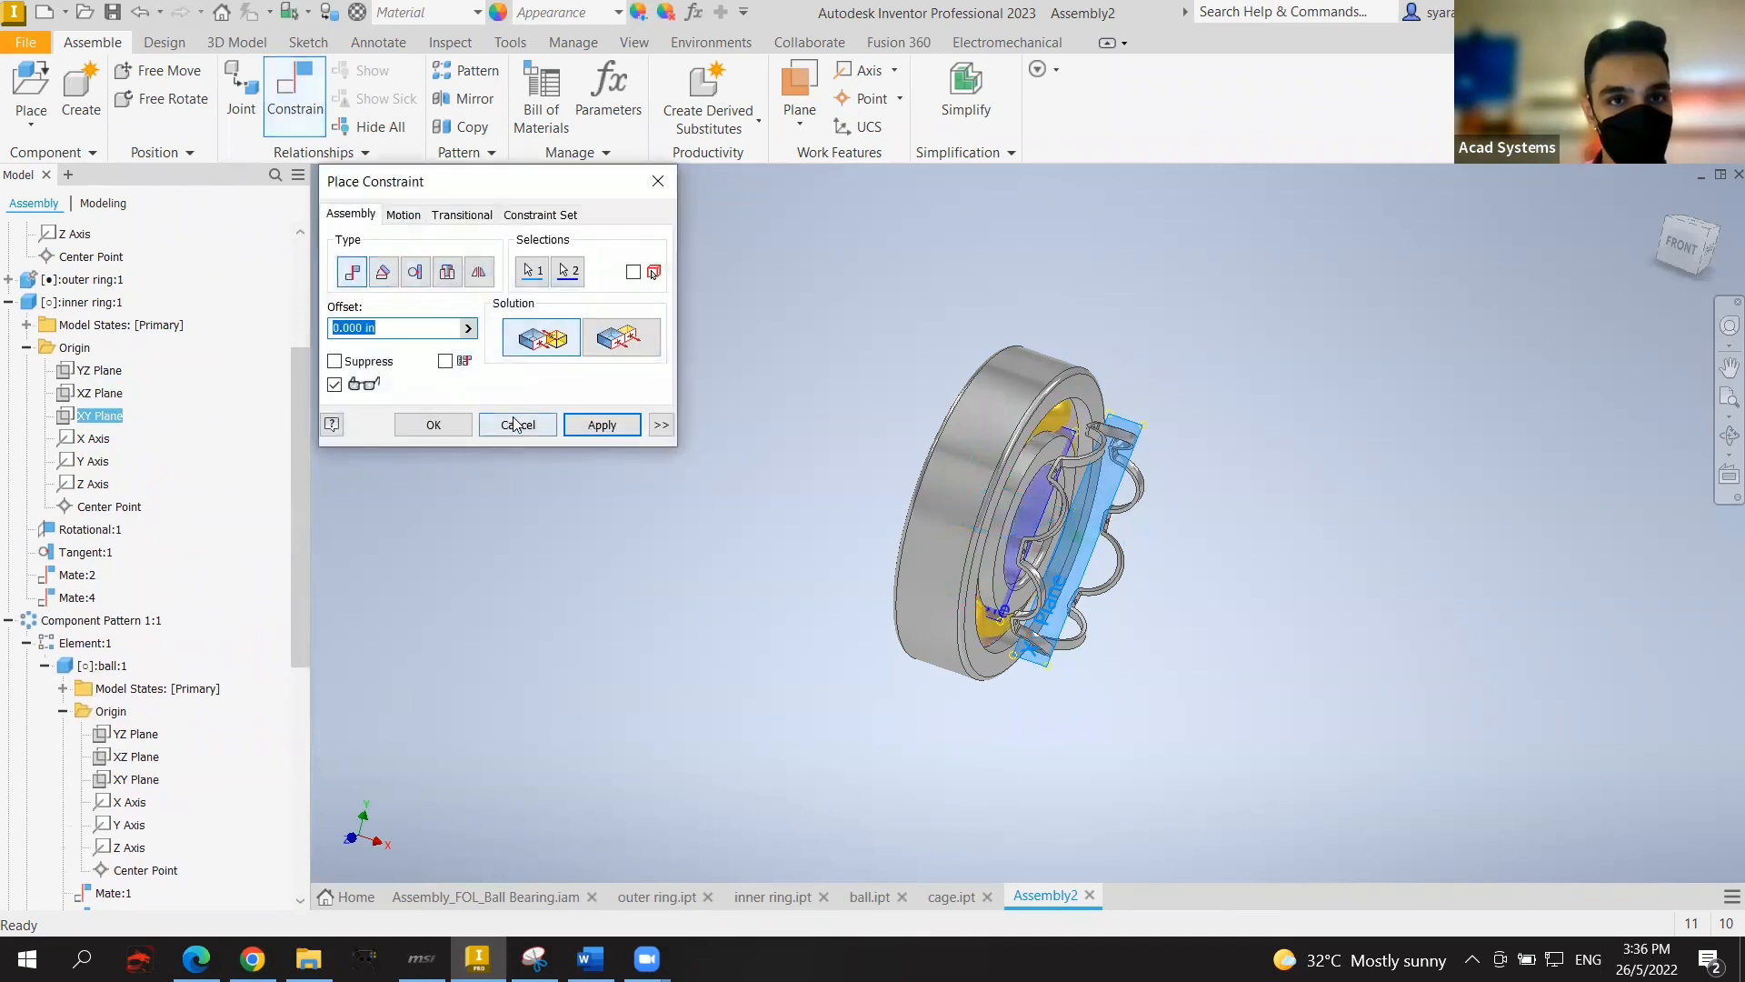
pyautogui.click(601, 425)
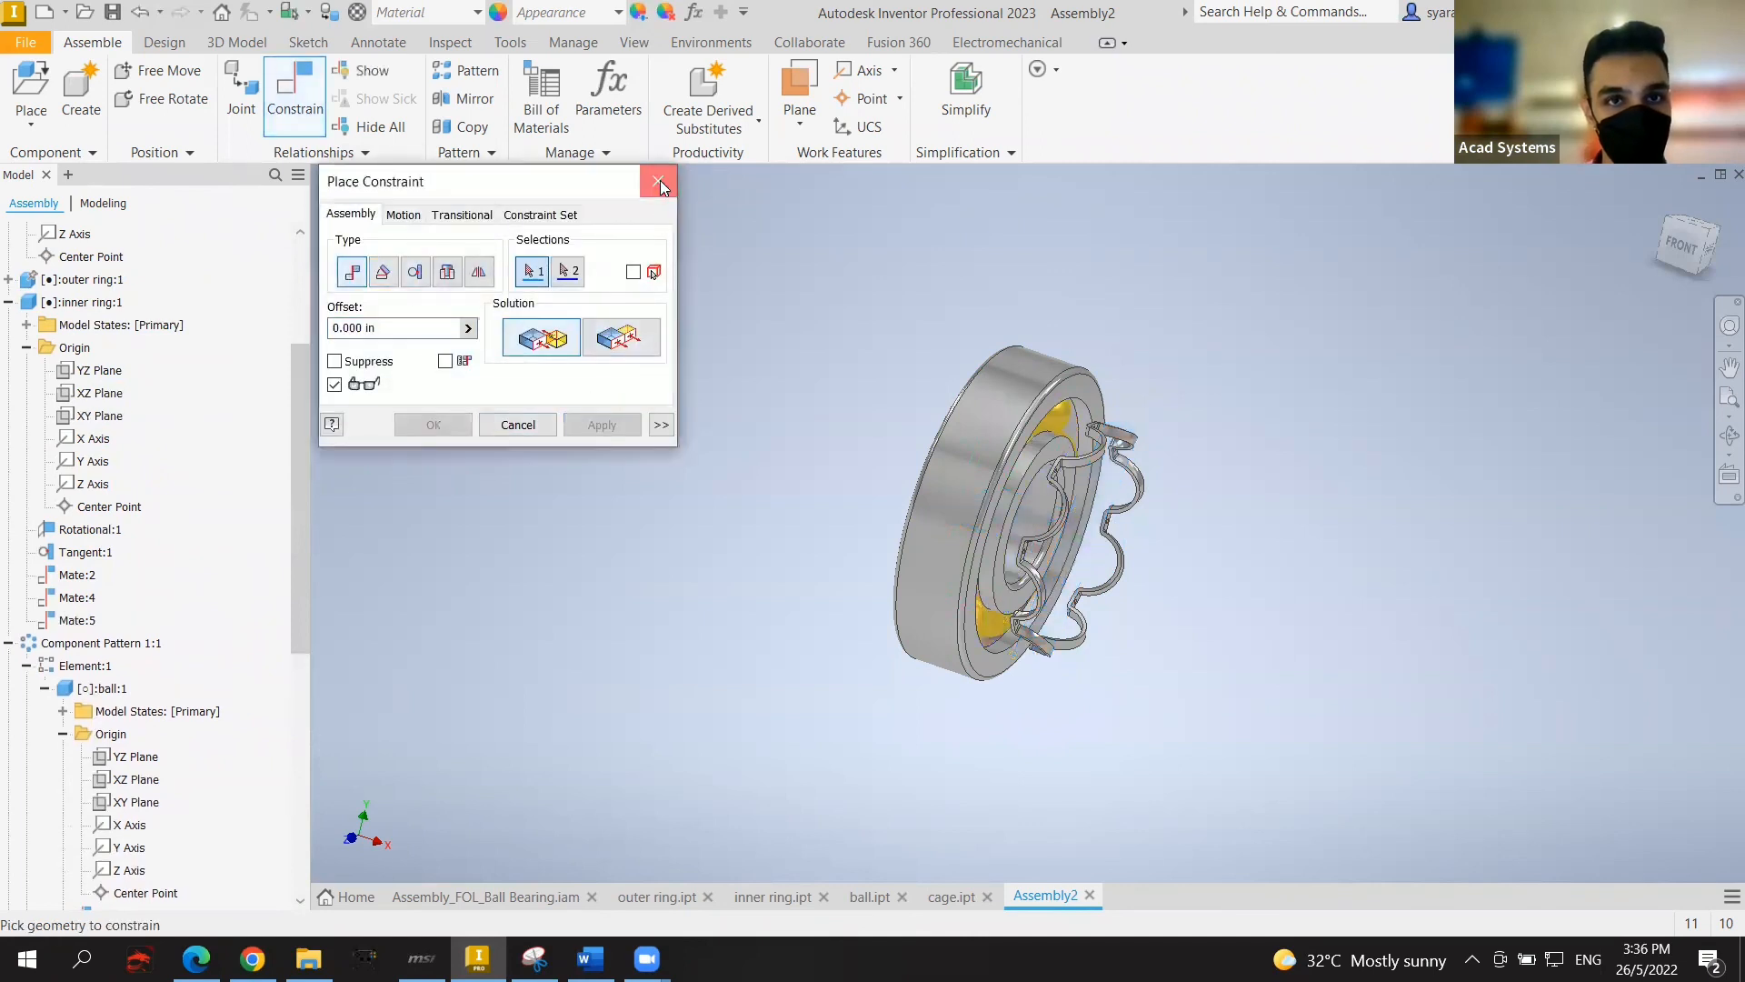
pyautogui.click(660, 180)
pyautogui.moveTo(1056, 536); pyautogui.dragTo(1006, 505)
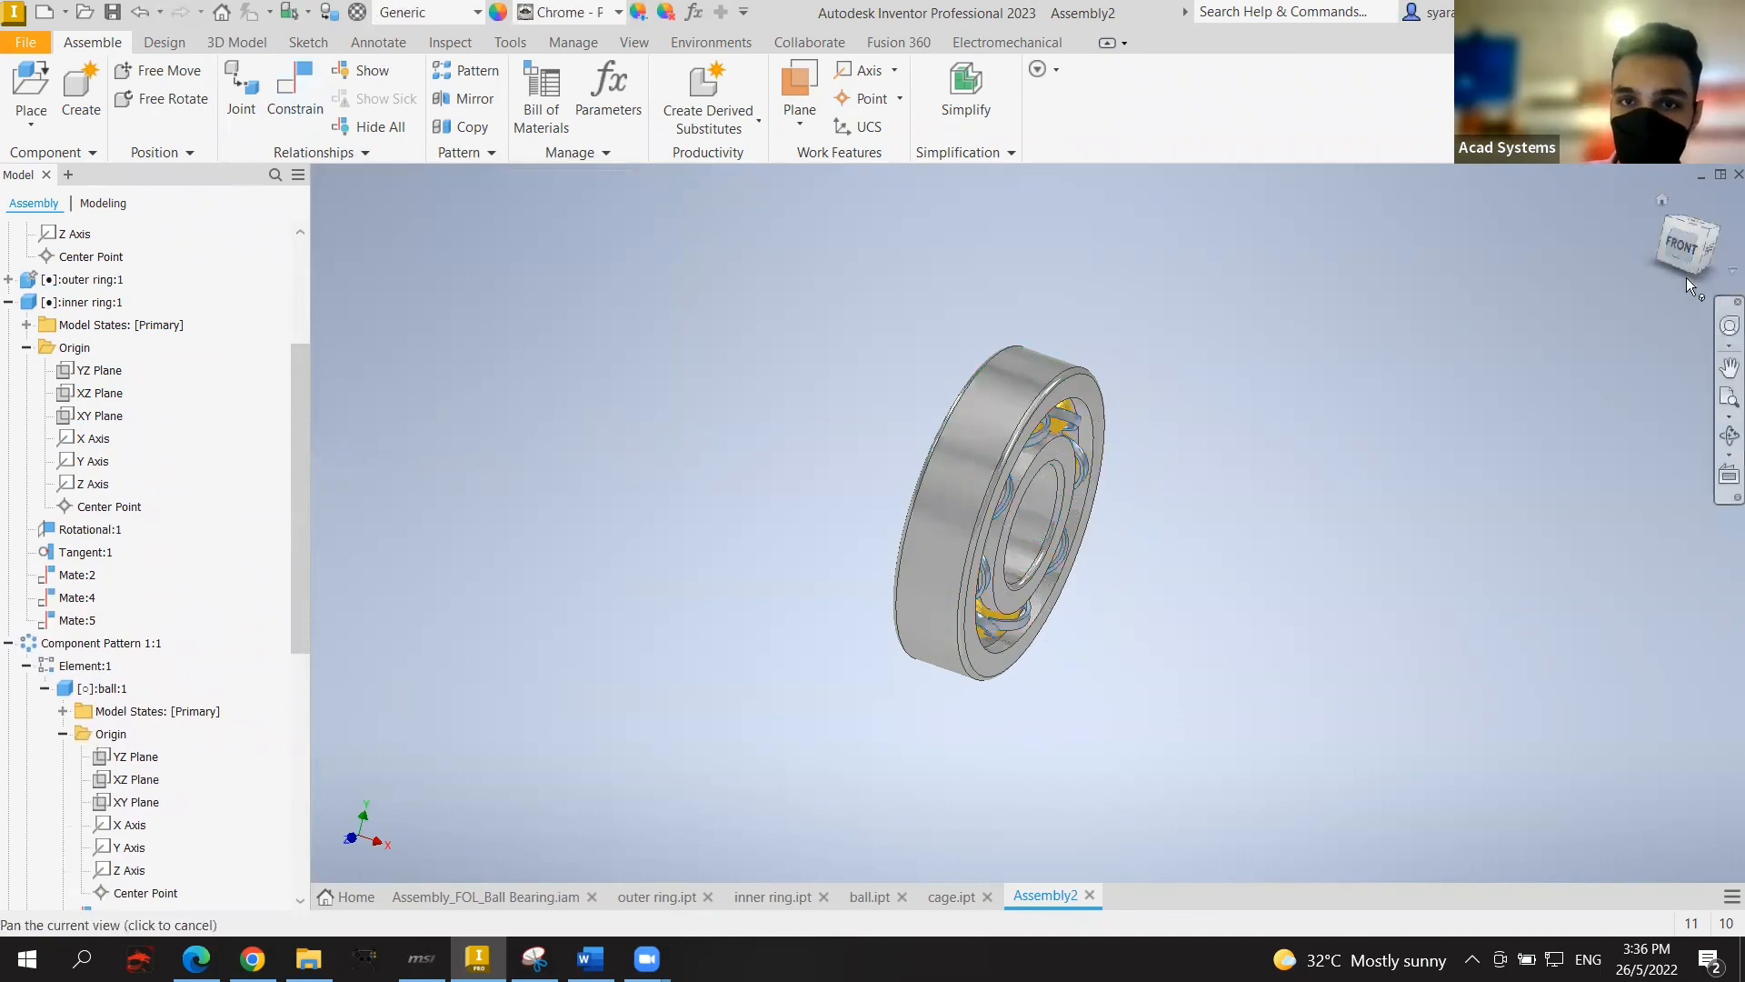
pyautogui.click(1688, 245)
pyautogui.click(1718, 256)
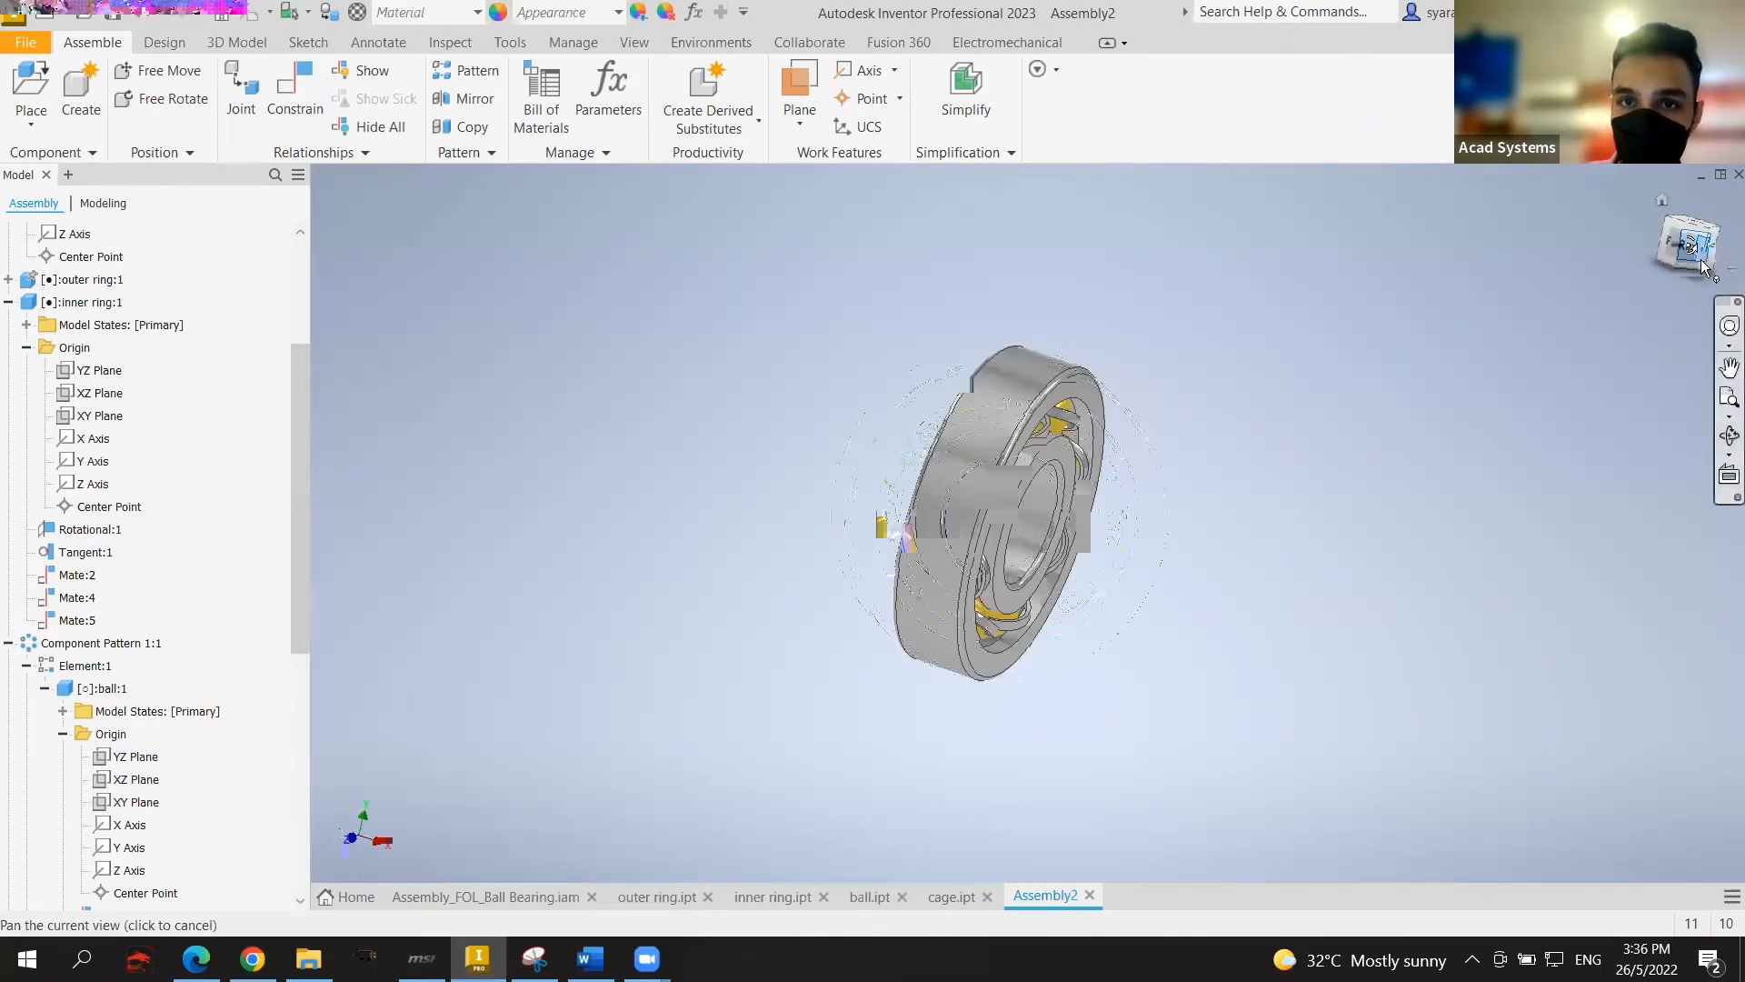
pyautogui.click(1718, 235)
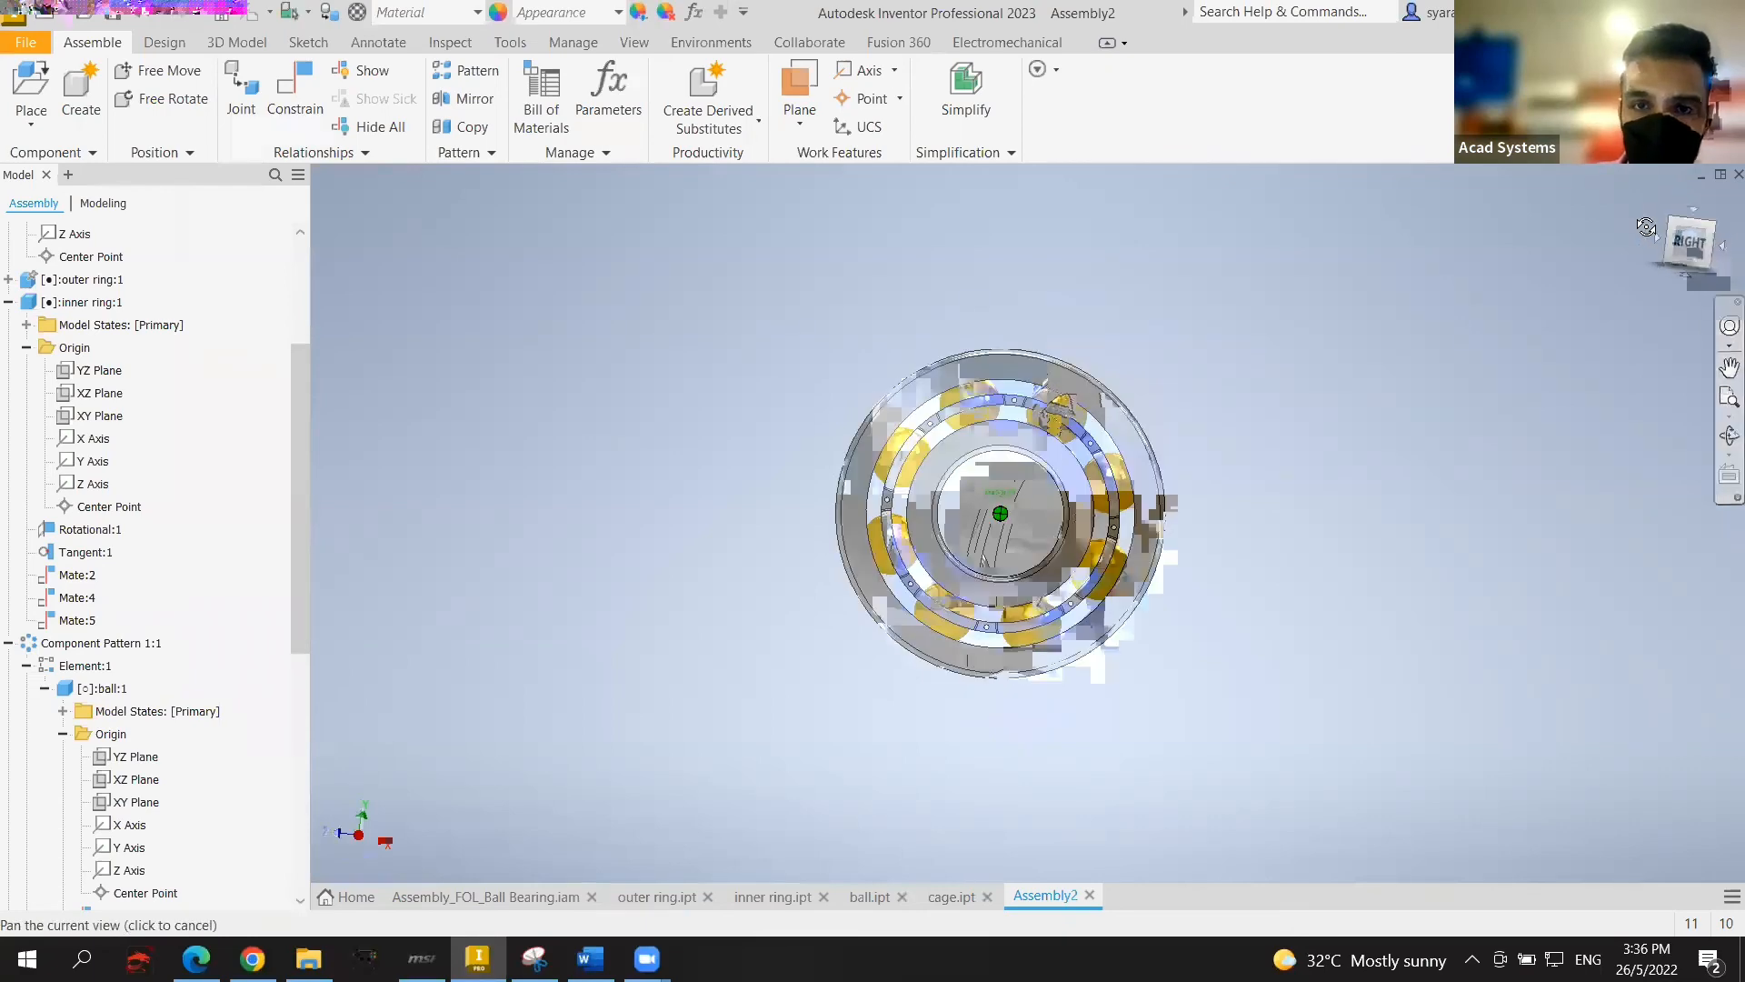
pyautogui.click(1641, 228)
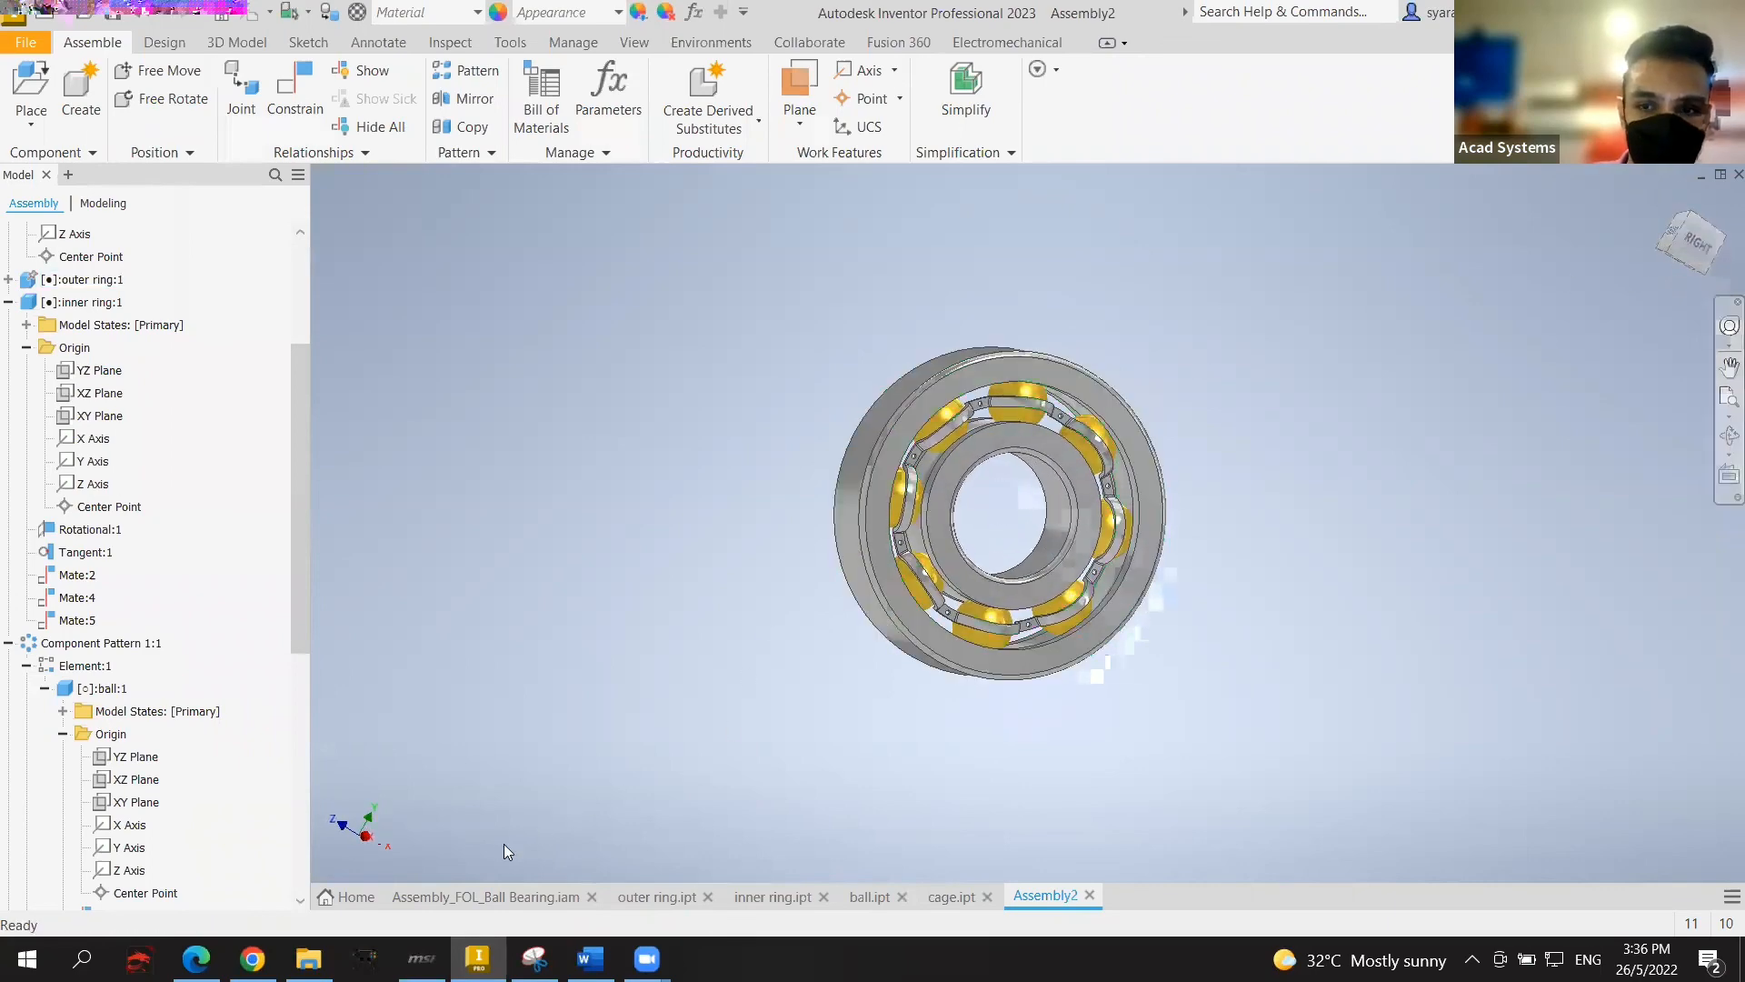
# Step: Switch to the reference Assembly_FOL_Ball Bearing.iam and rotate its cage and balls around the bearing axis
pyautogui.click(465, 898)
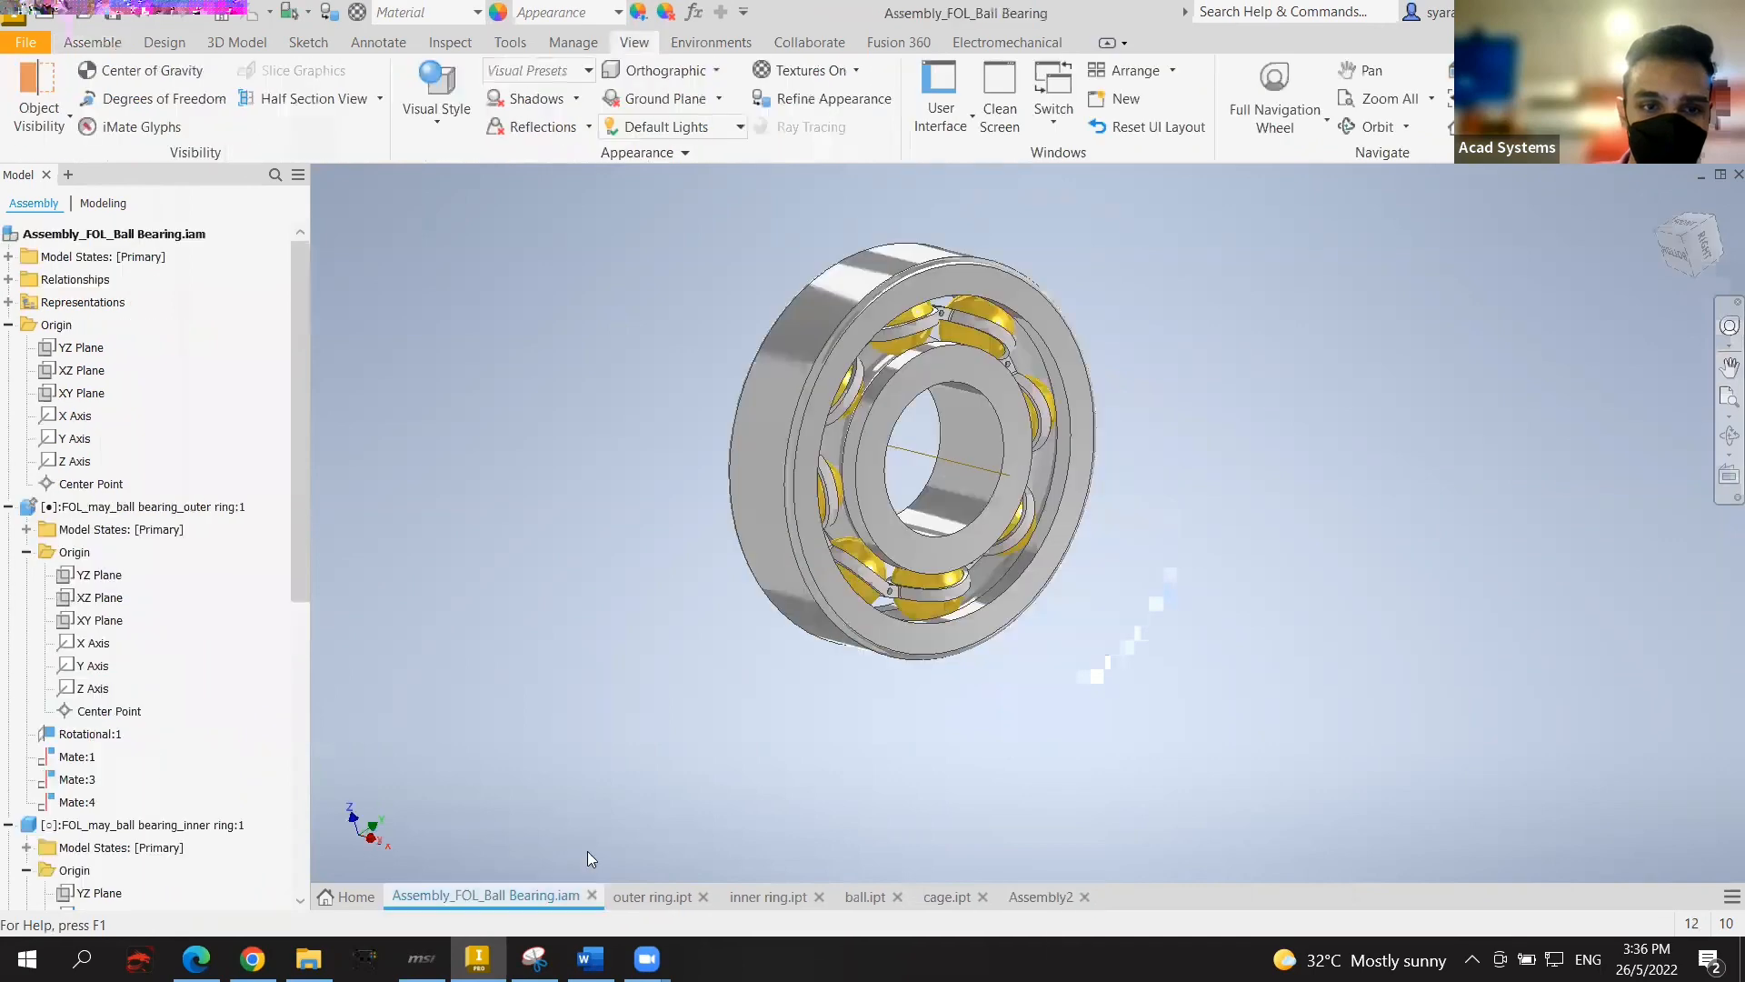
pyautogui.moveTo(799, 431); pyautogui.dragTo(1644, 251)
pyautogui.click(1687, 243)
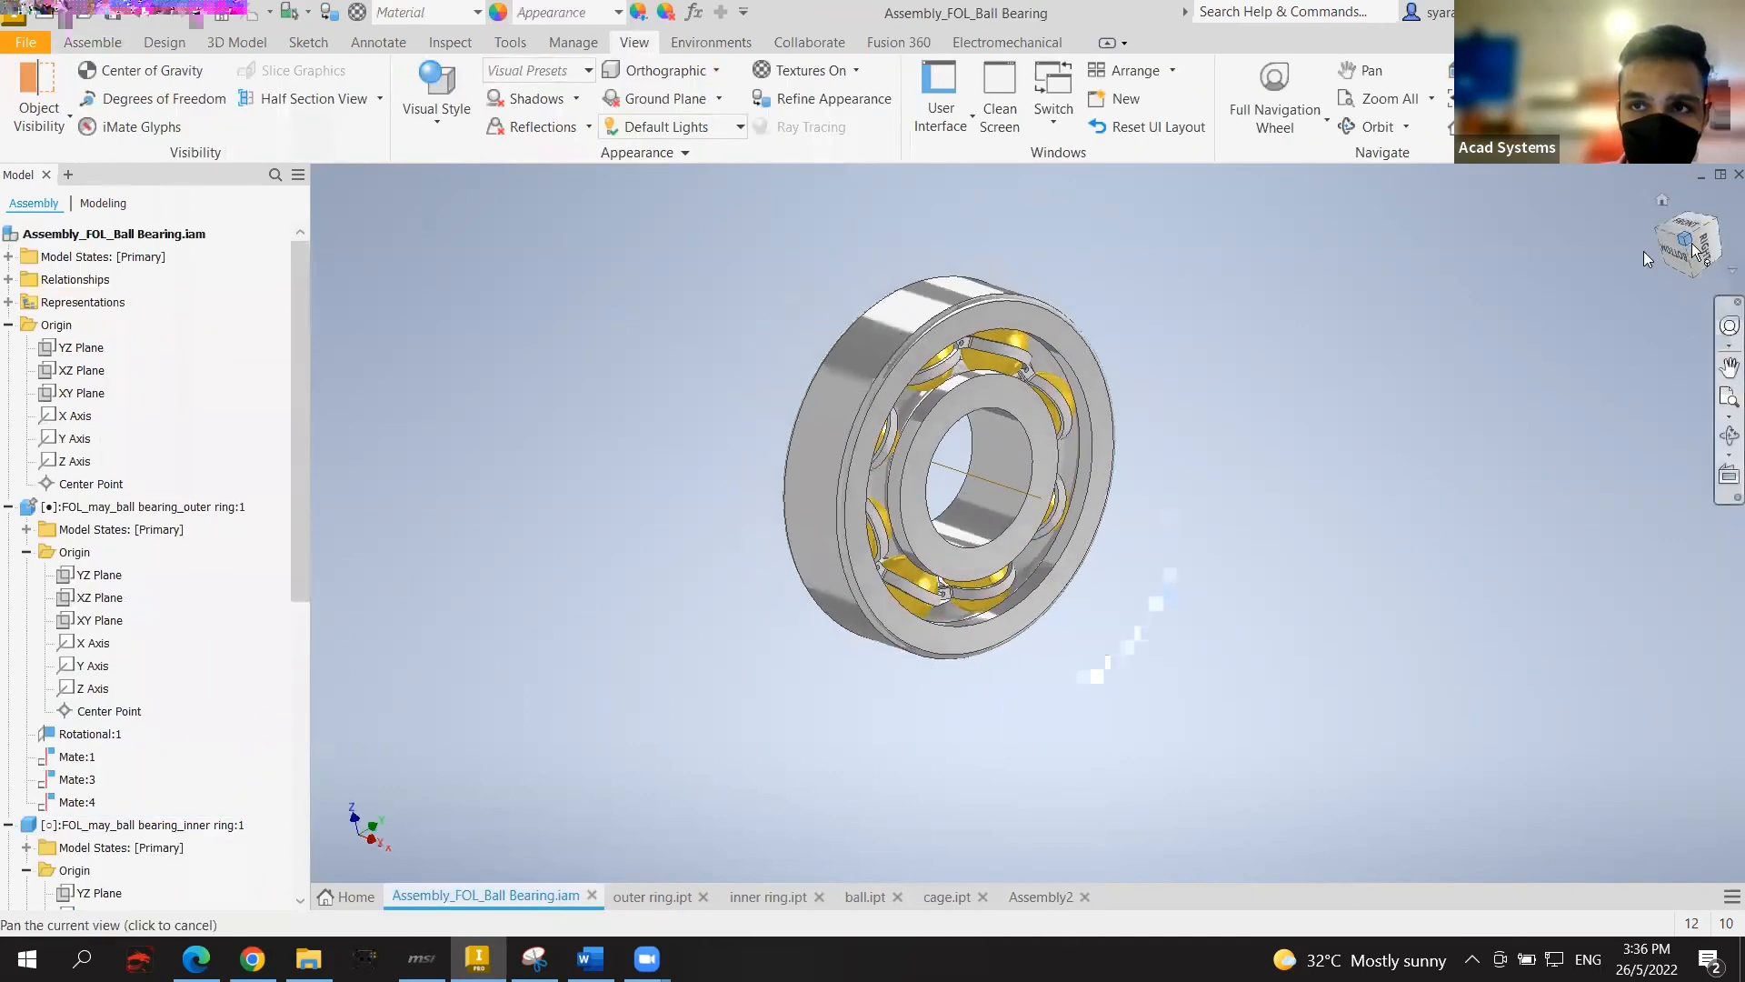
pyautogui.moveTo(997, 430); pyautogui.dragTo(1369, 488)
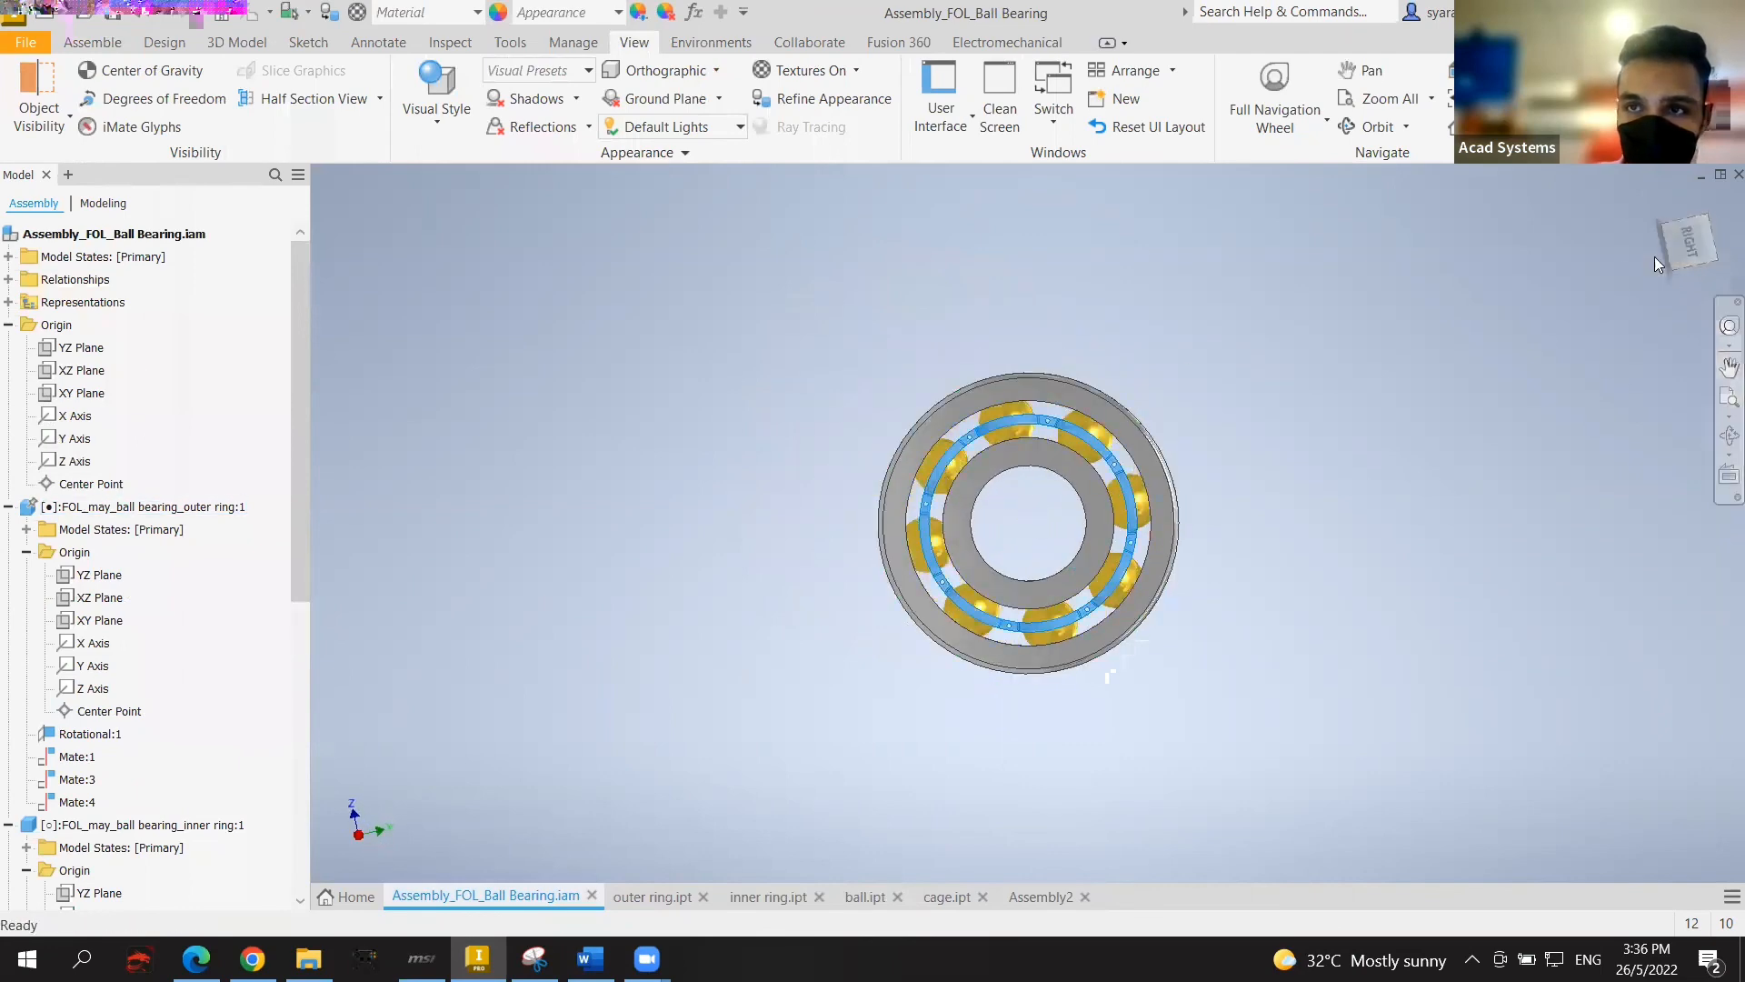
# Step: Orbit the reference bearing to angled views of both faces for comparison
pyautogui.keyDown('shift'); pyautogui.moveTo(1369, 489); pyautogui.dragTo(1436, 481, button='middle'); pyautogui.keyUp('shift')
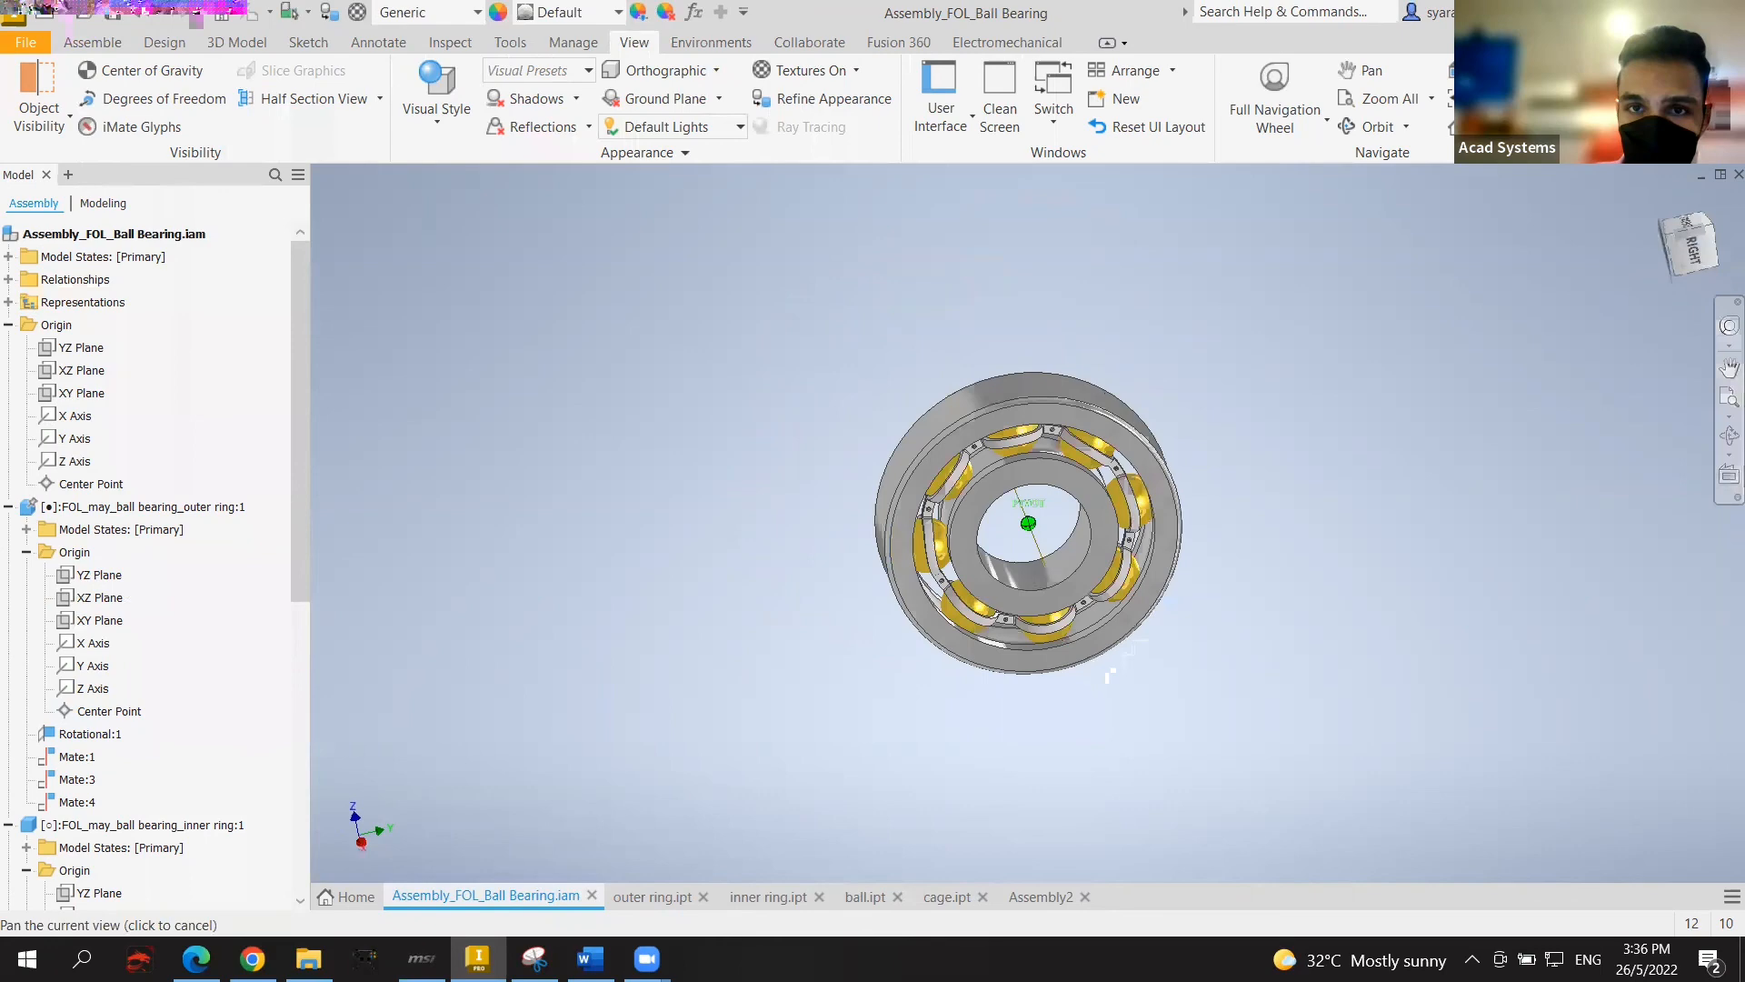
pyautogui.click(1188, 394)
pyautogui.scroll(3, 1489, 335)
pyautogui.scroll(-3, 1510, 343)
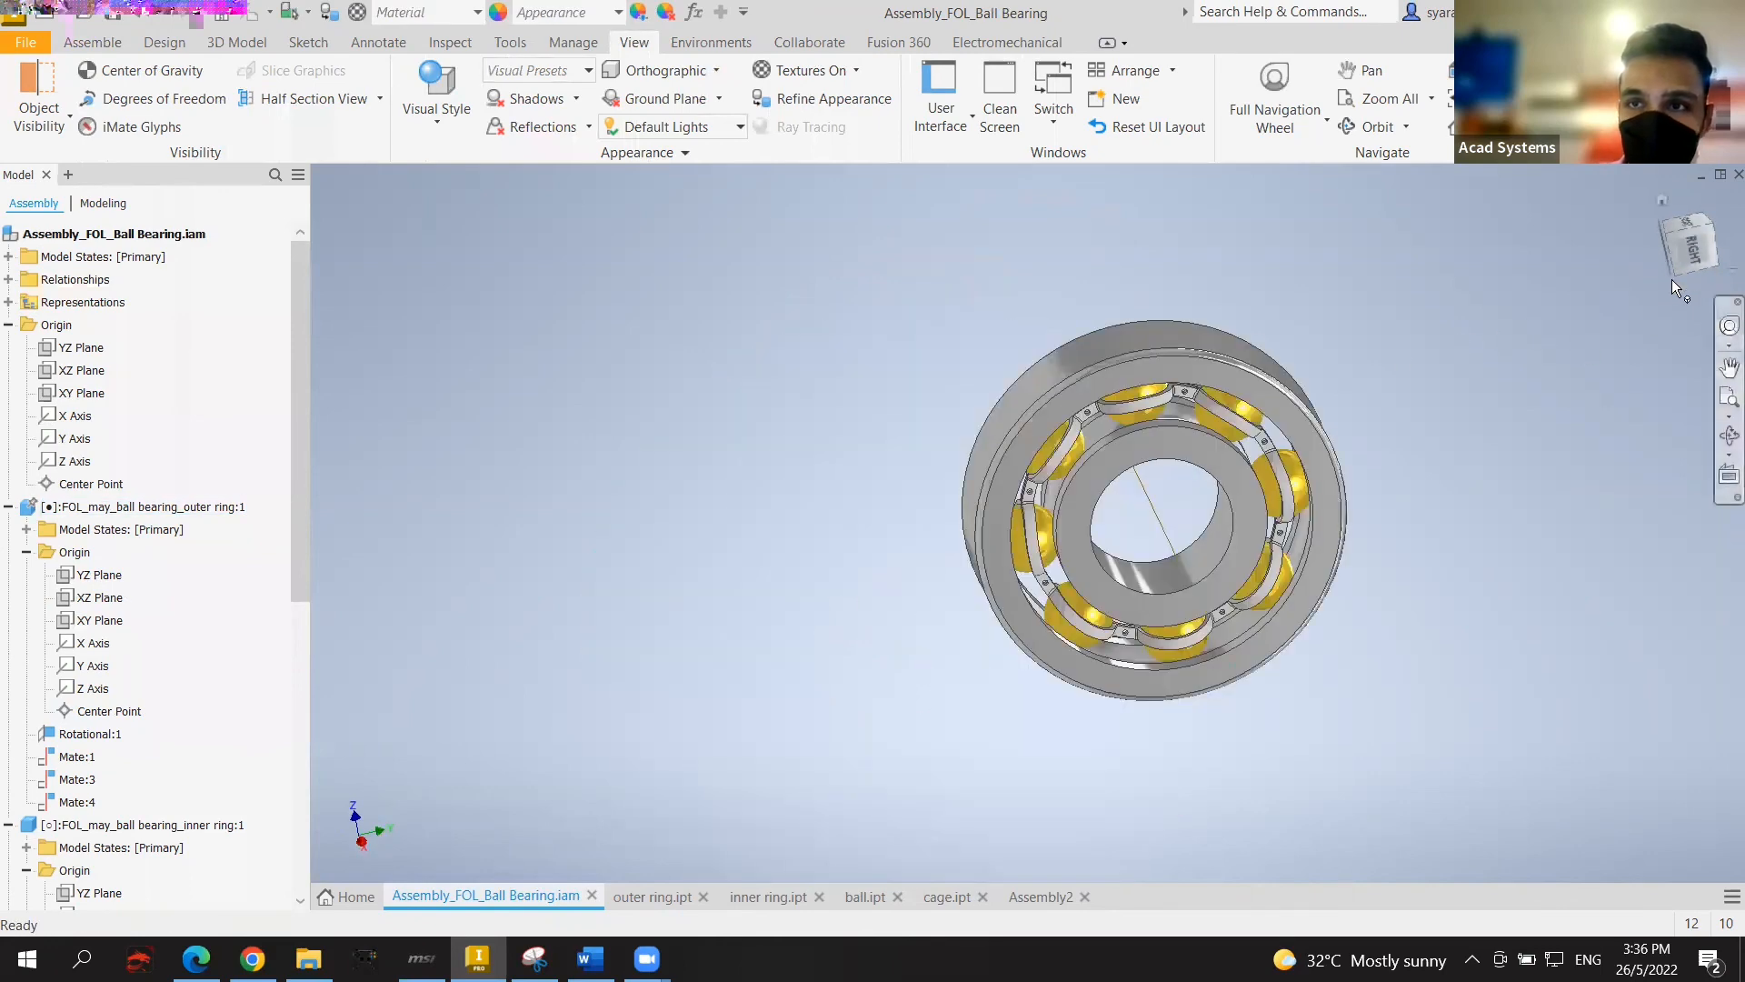
pyautogui.keyDown('shift'); pyautogui.moveTo(1672, 280); pyautogui.dragTo(1545, 345, button='middle'); pyautogui.keyUp('shift')
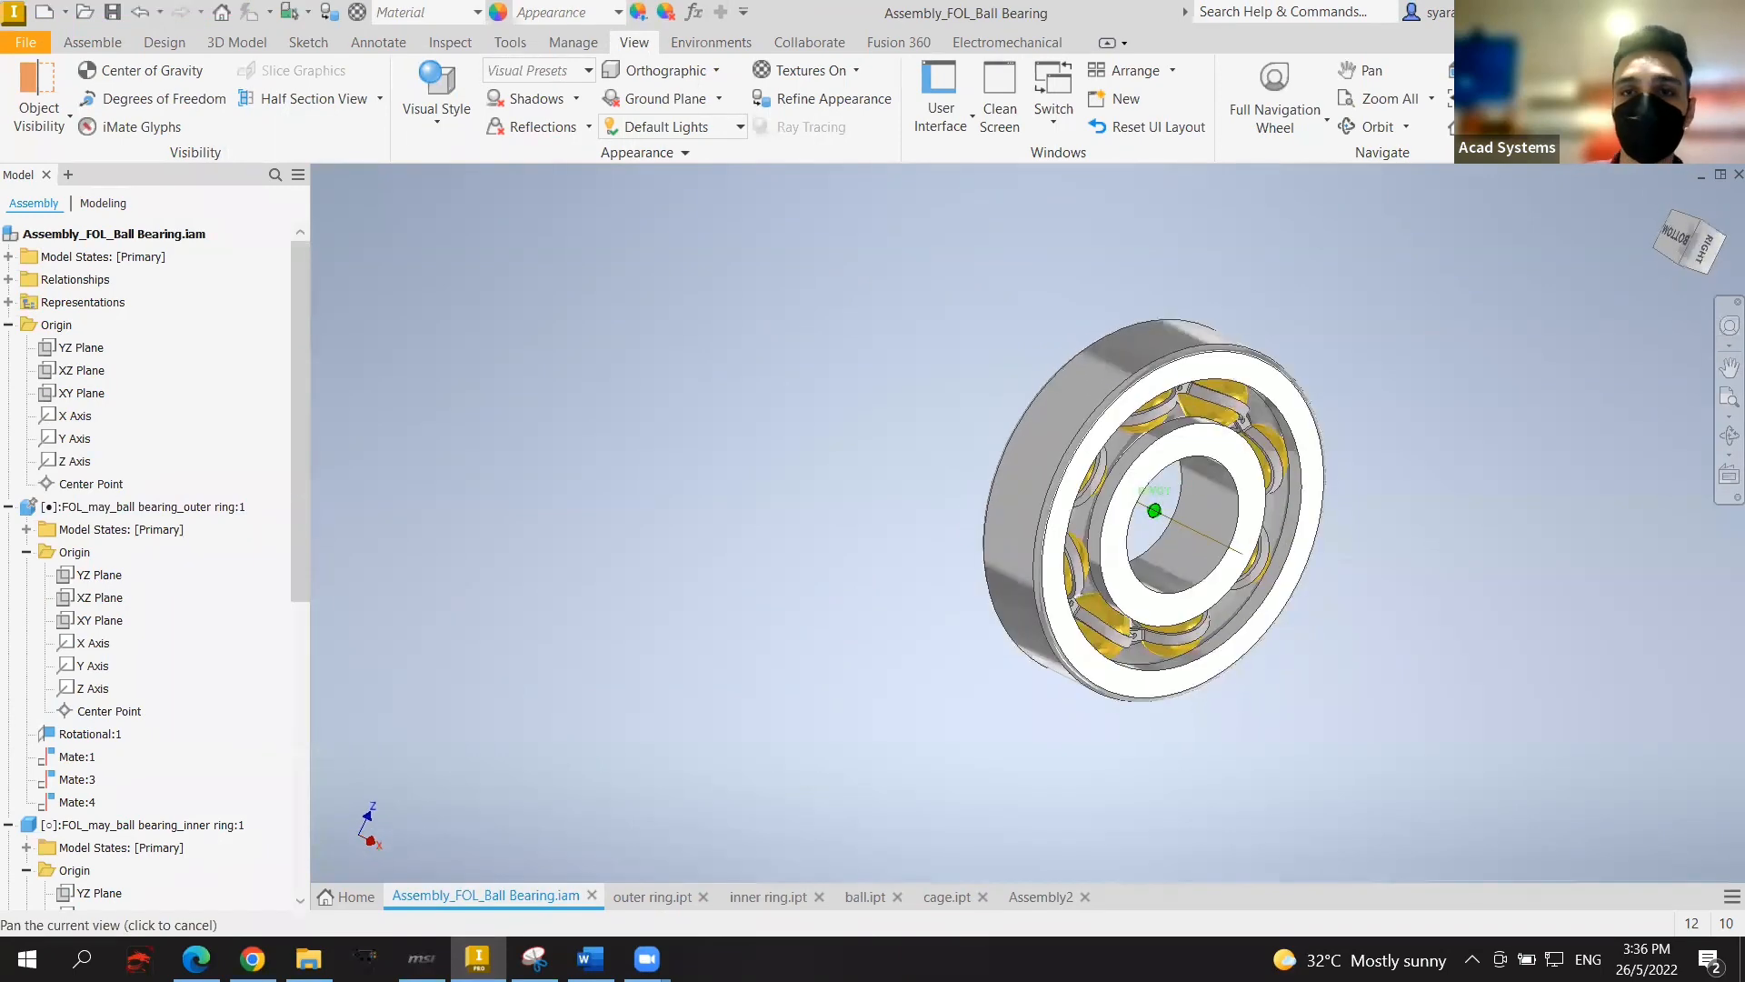